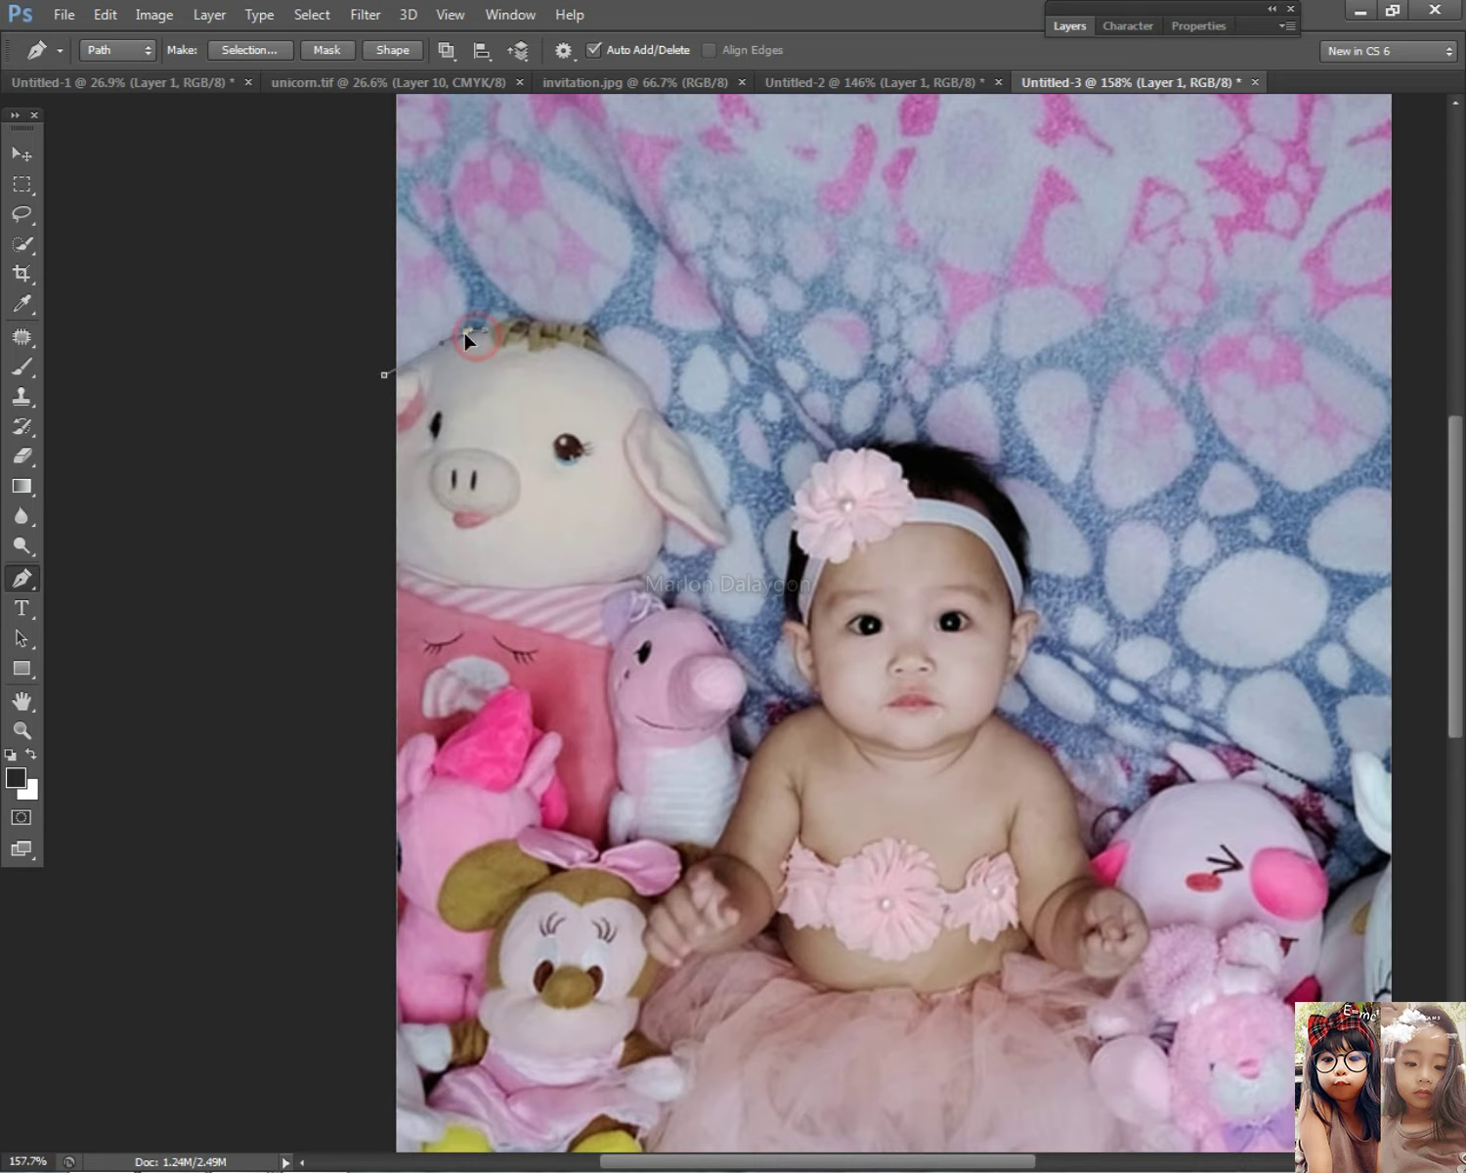
# Step: Trace Pen path anchors over the pig plush's head and down around its ear
pyautogui.click(543, 319)
pyautogui.click(564, 327)
pyautogui.click(582, 329)
pyautogui.click(611, 352)
pyautogui.click(655, 388)
pyautogui.click(659, 410)
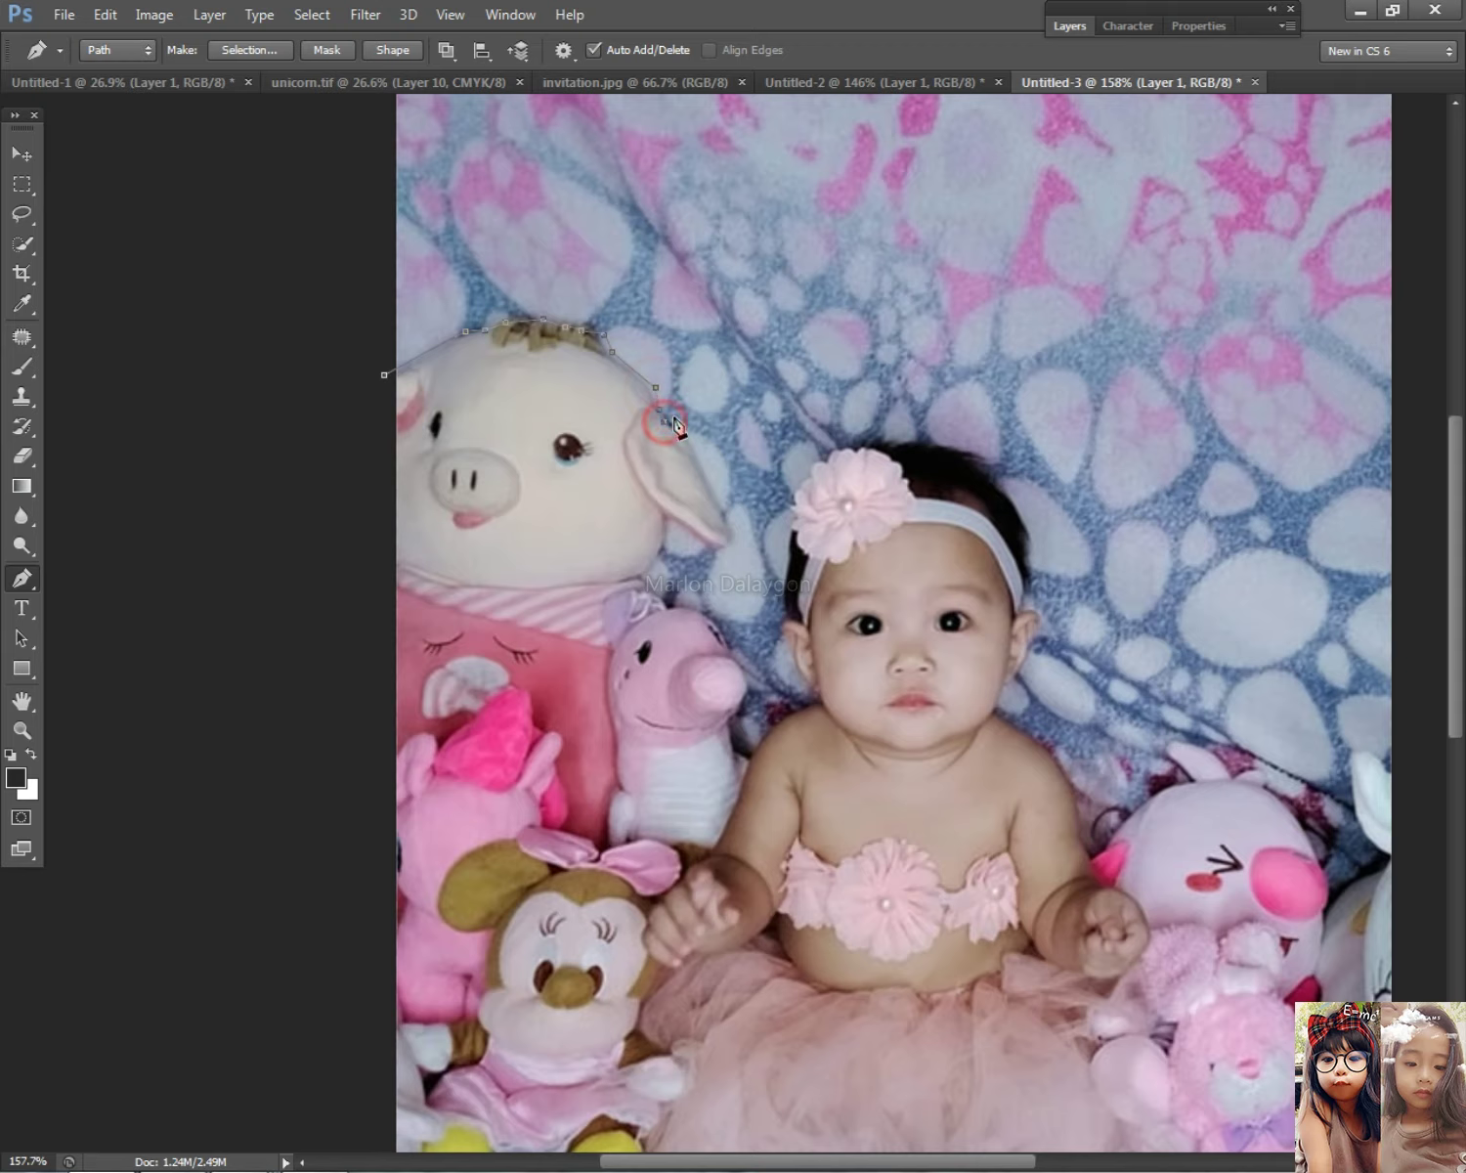
pyautogui.click(728, 531)
pyautogui.click(687, 473)
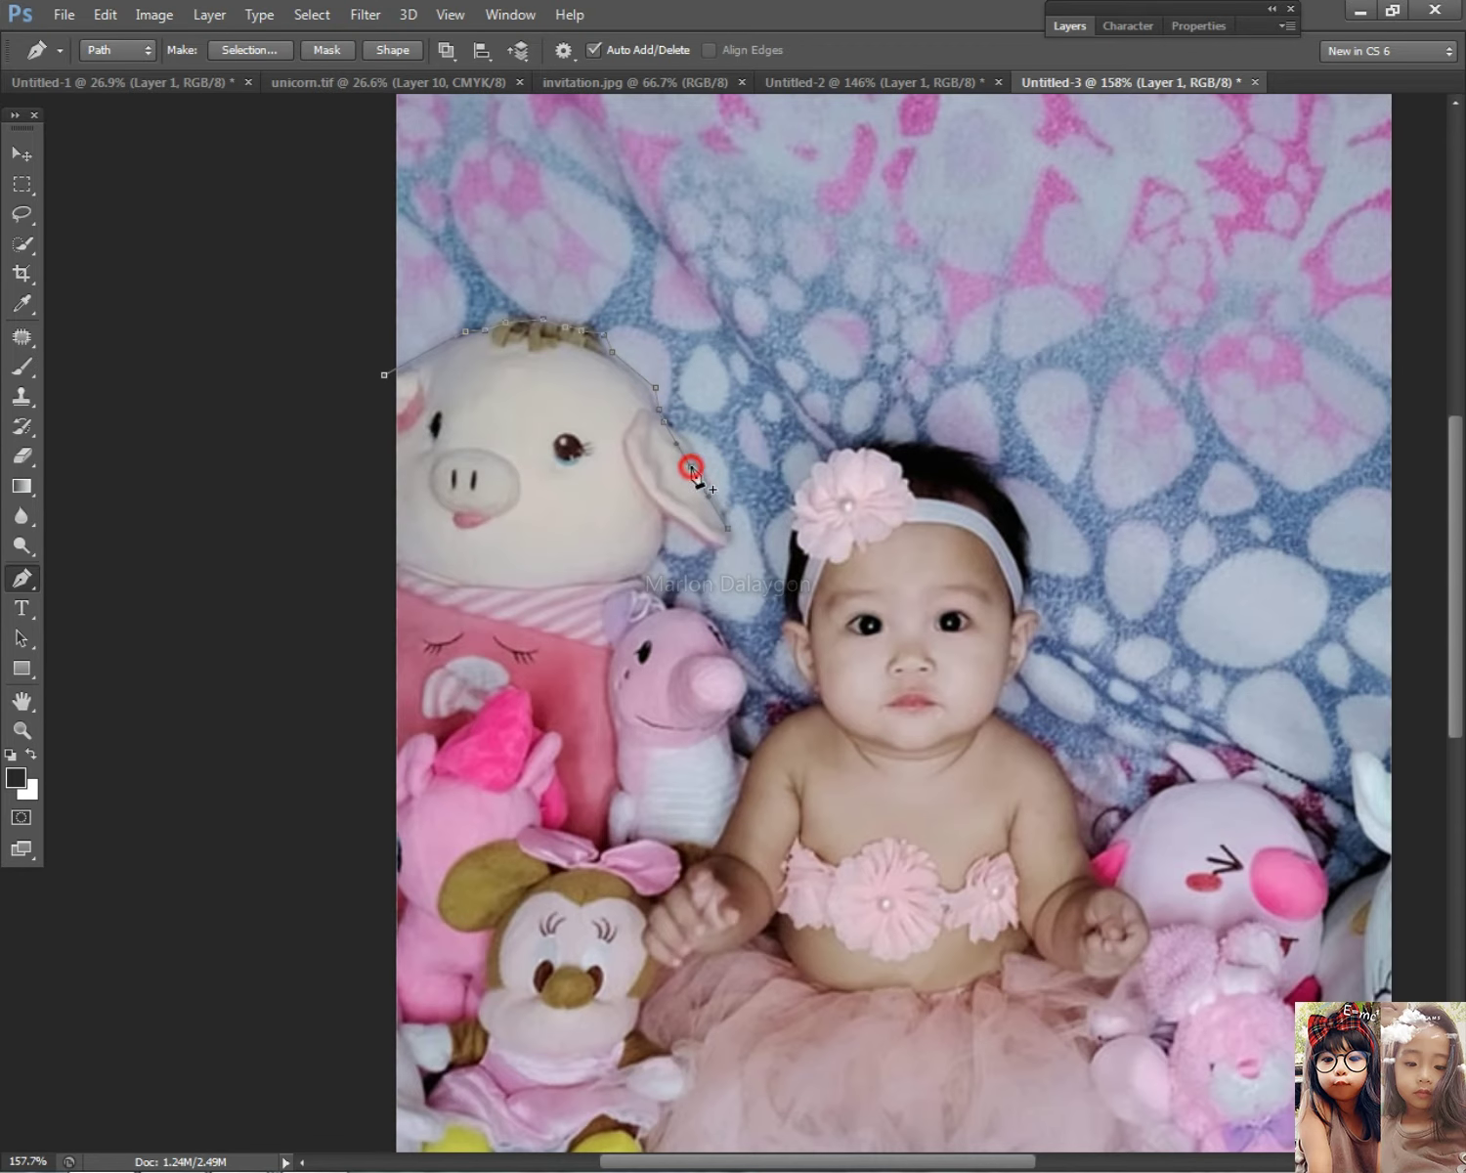
pyautogui.click(711, 552)
pyautogui.click(662, 521)
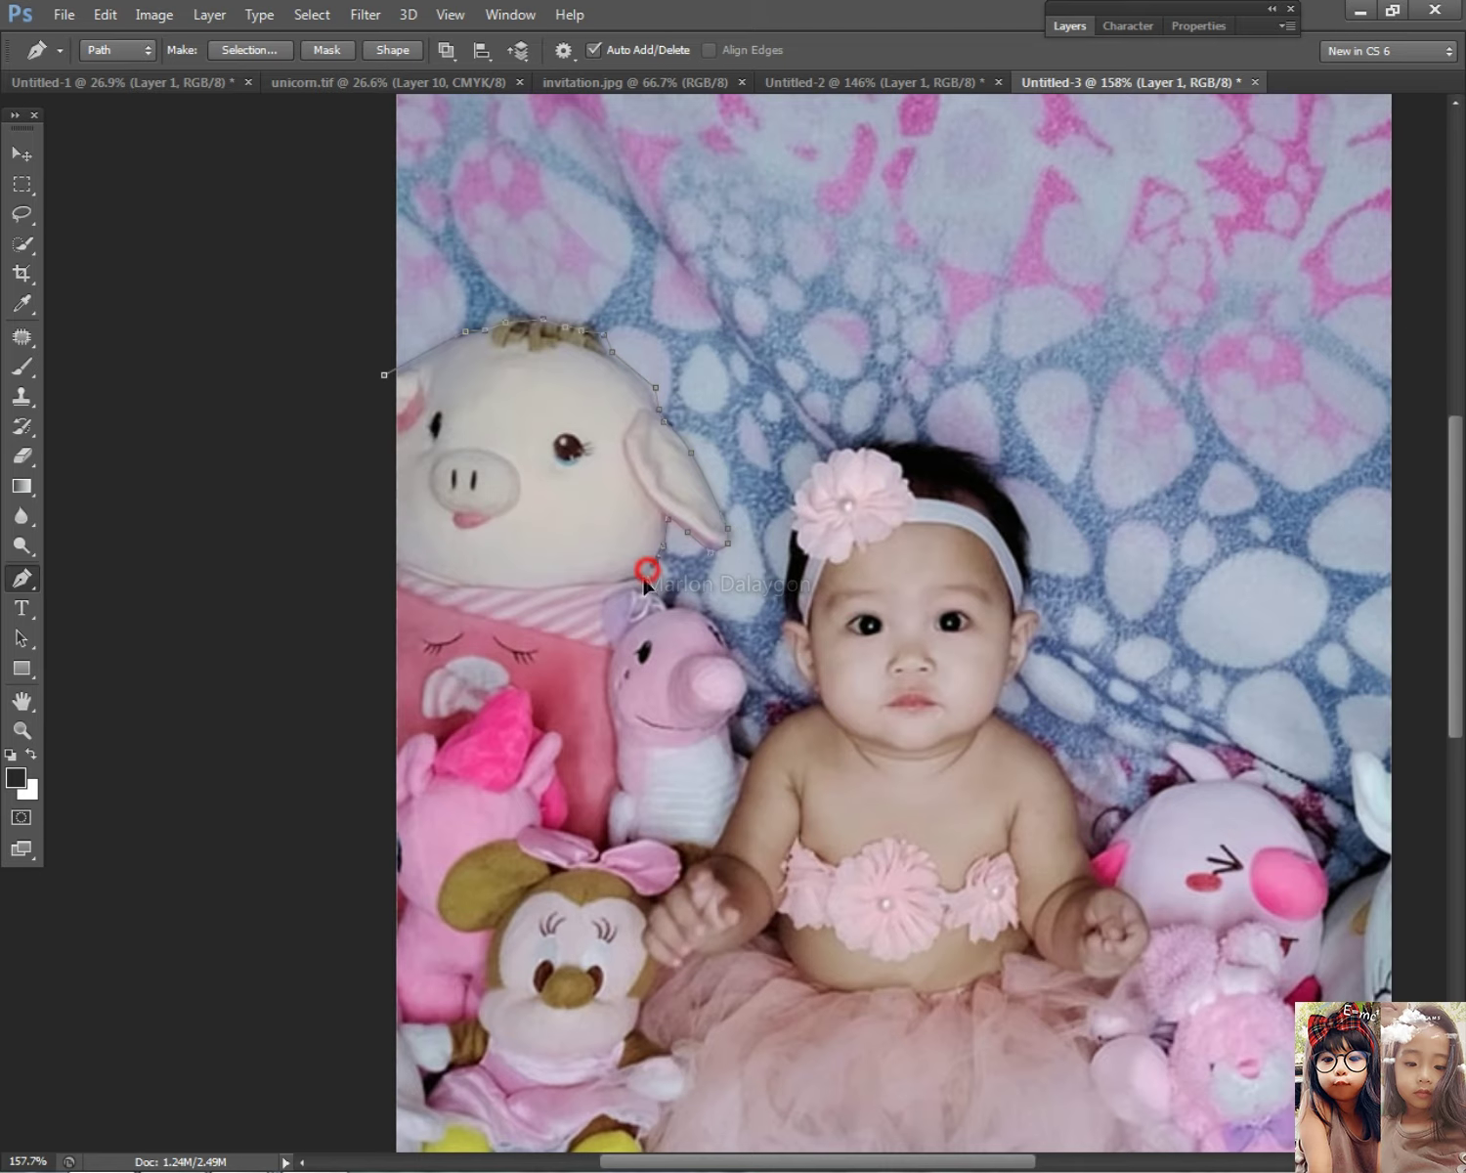
# Step: Curve the path along the small pink toy and over to the baby's shoulder
pyautogui.moveTo(688, 617); pyautogui.dragTo(752, 668)
pyautogui.click(734, 748)
pyautogui.moveTo(735, 750); pyautogui.dragTo(753, 760)
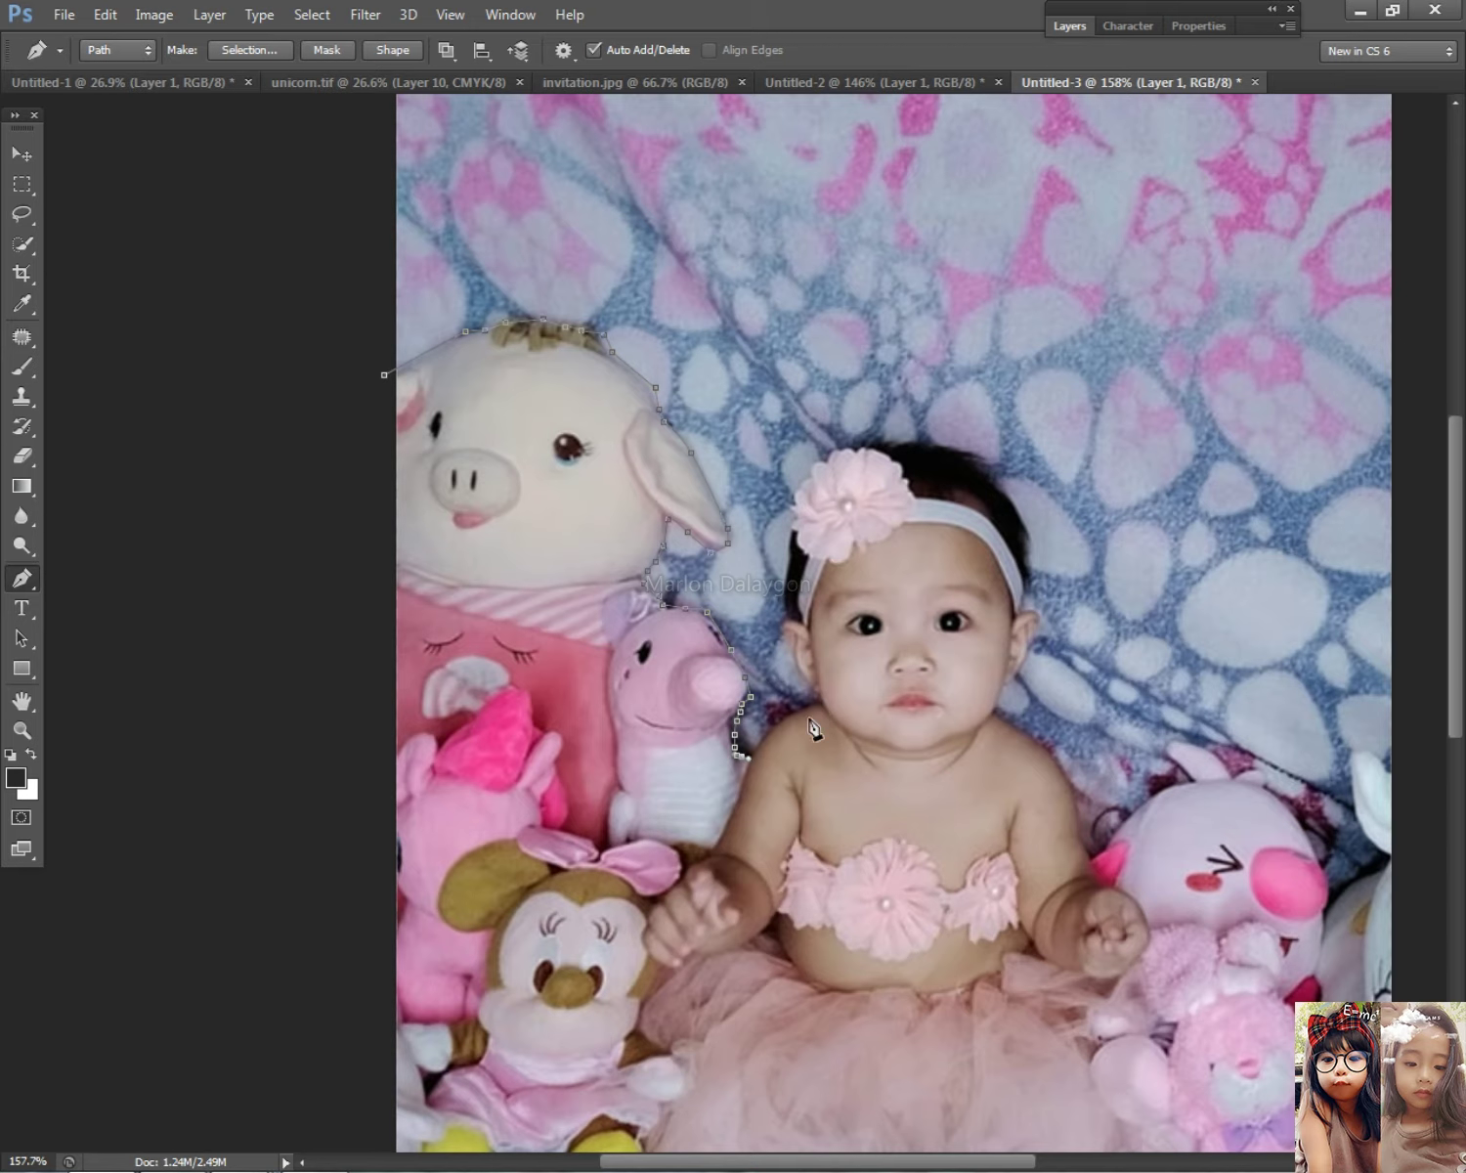
pyautogui.moveTo(798, 719); pyautogui.dragTo(787, 721)
pyautogui.scroll(3, 806, 694)
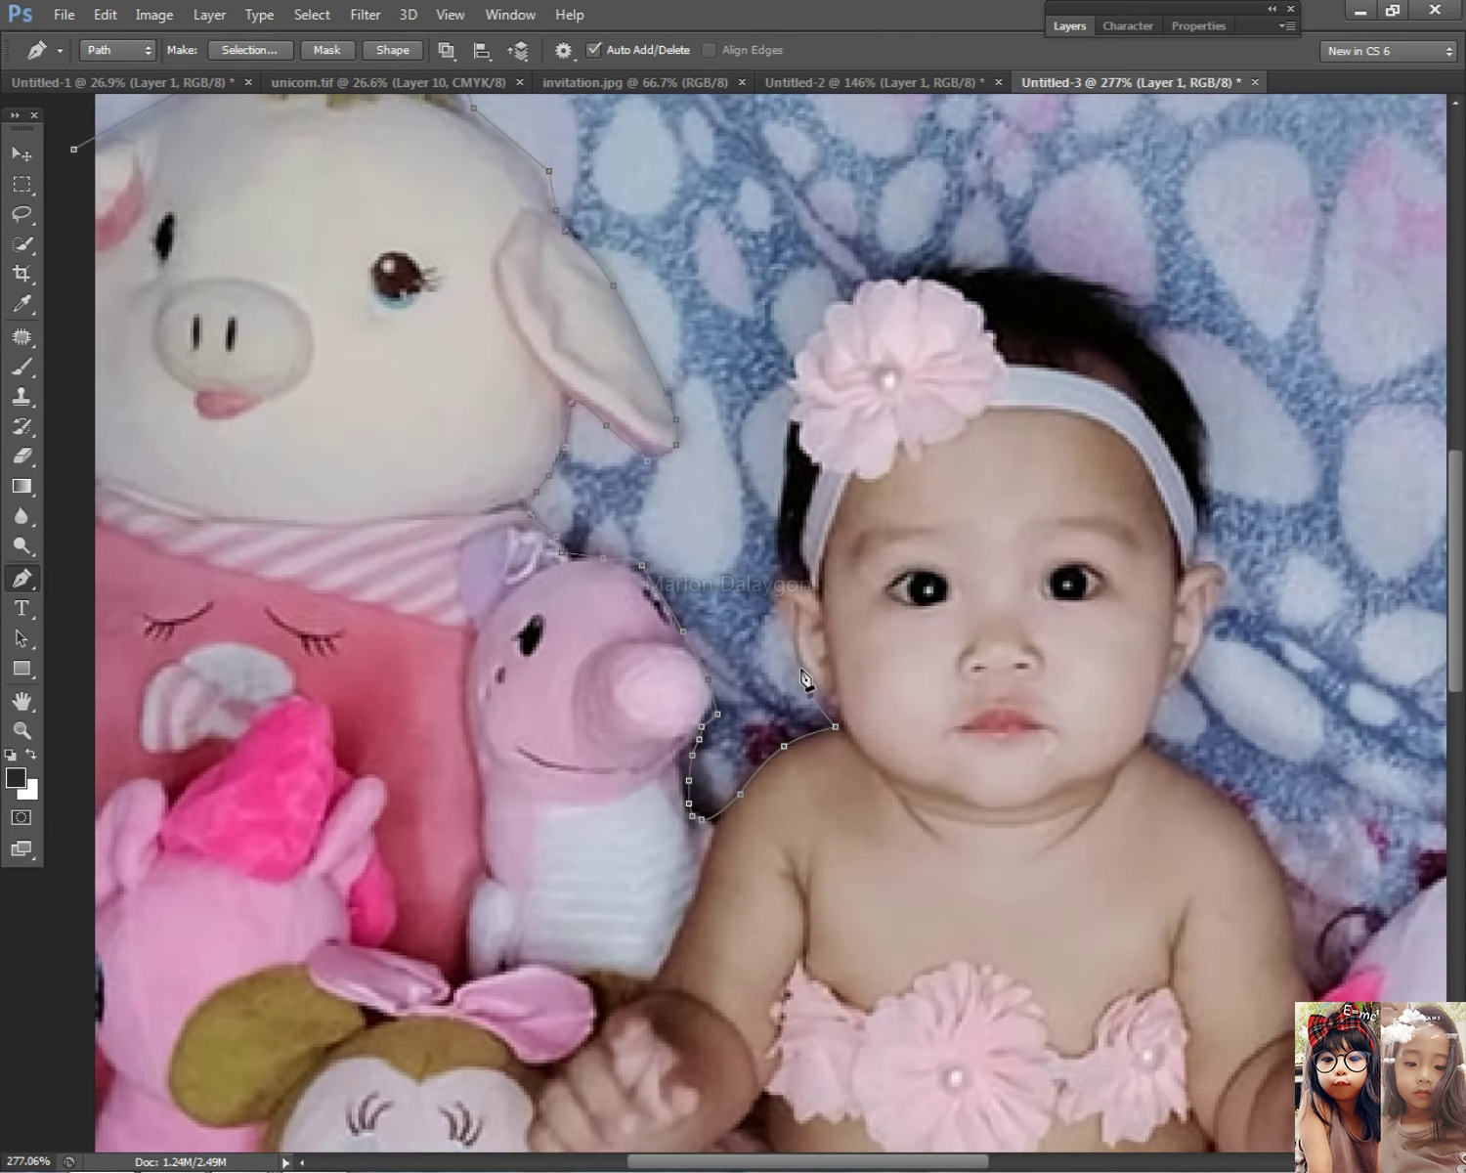
pyautogui.scroll(-5, 803, 666)
pyautogui.scroll(3, 754, 594)
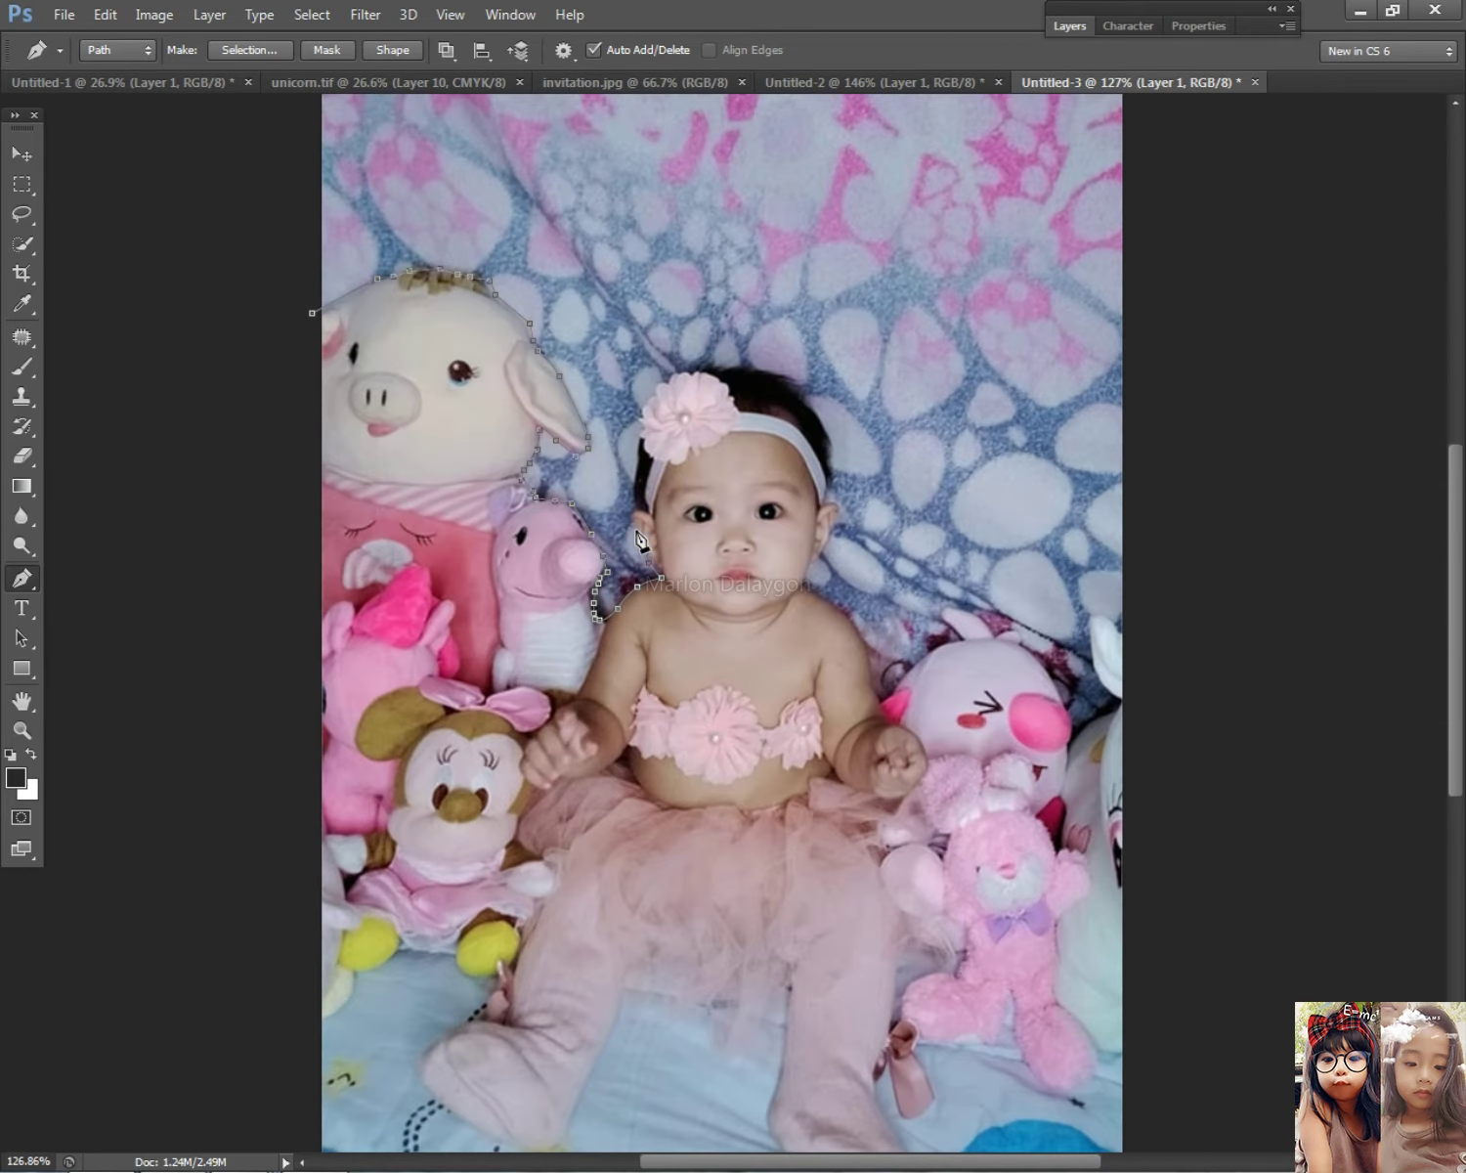
pyautogui.scroll(5, 640, 538)
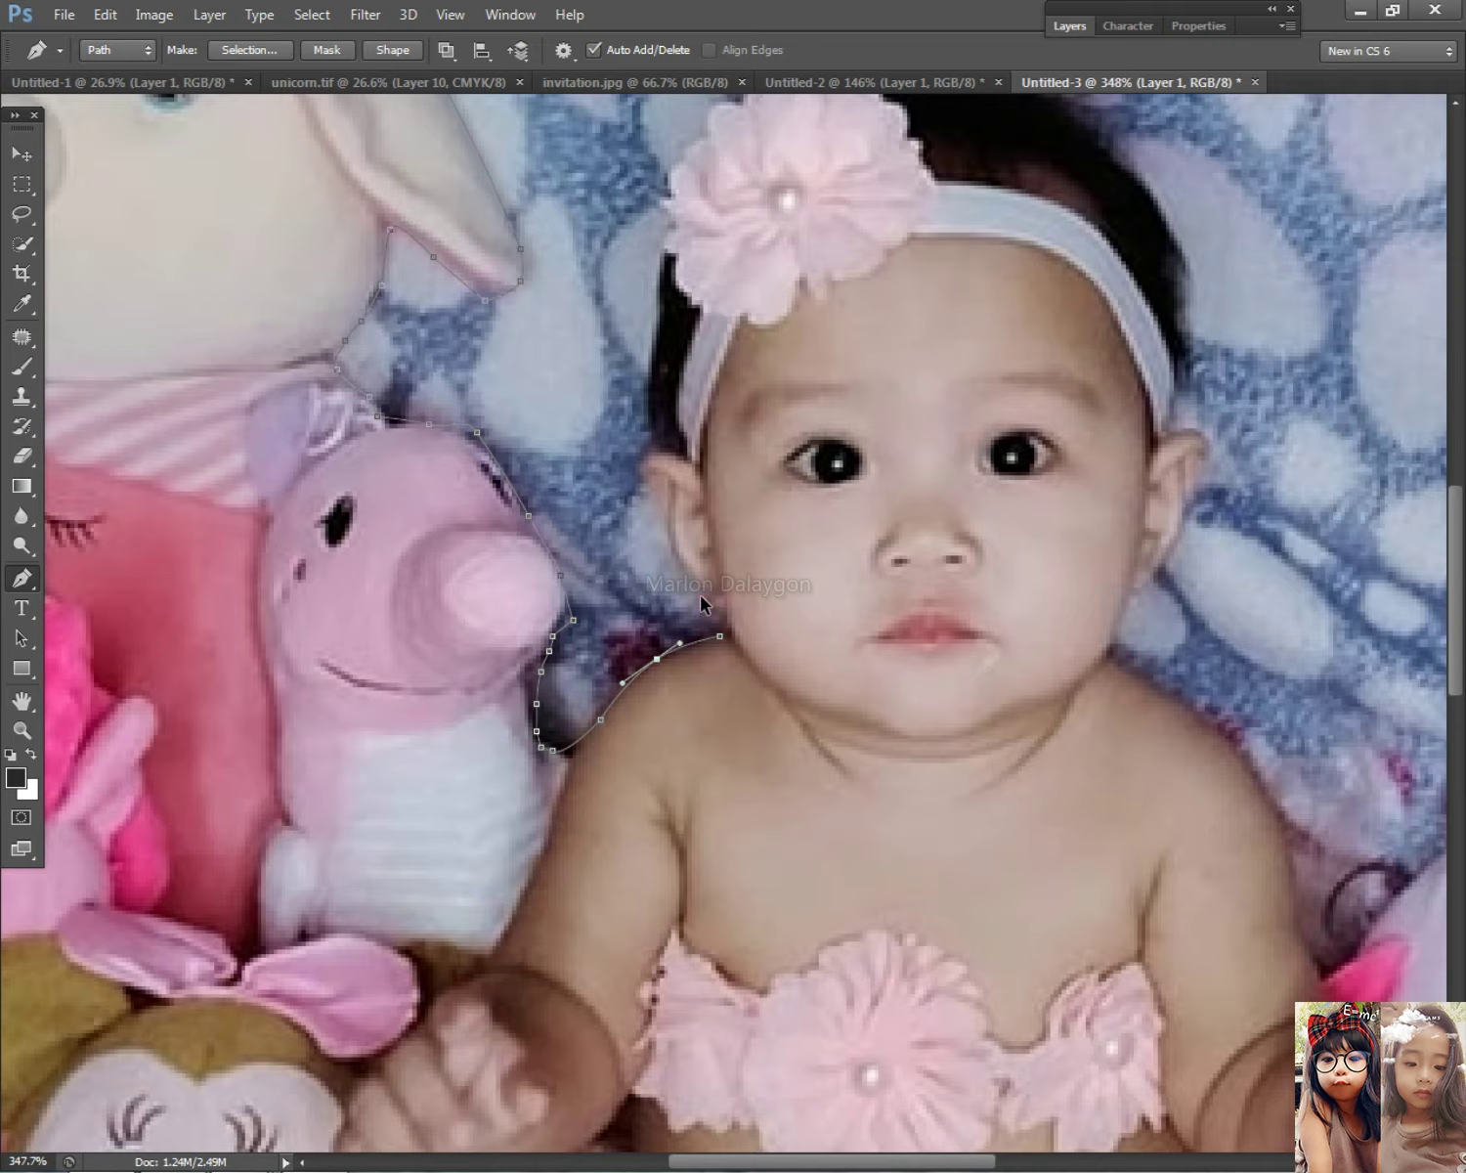
# Step: Continue the path past the baby's ear and up her hair edge
pyautogui.moveTo(655, 510); pyautogui.dragTo(642, 476)
pyautogui.click(640, 461)
pyautogui.click(647, 378)
pyautogui.click(656, 278)
pyautogui.click(663, 239)
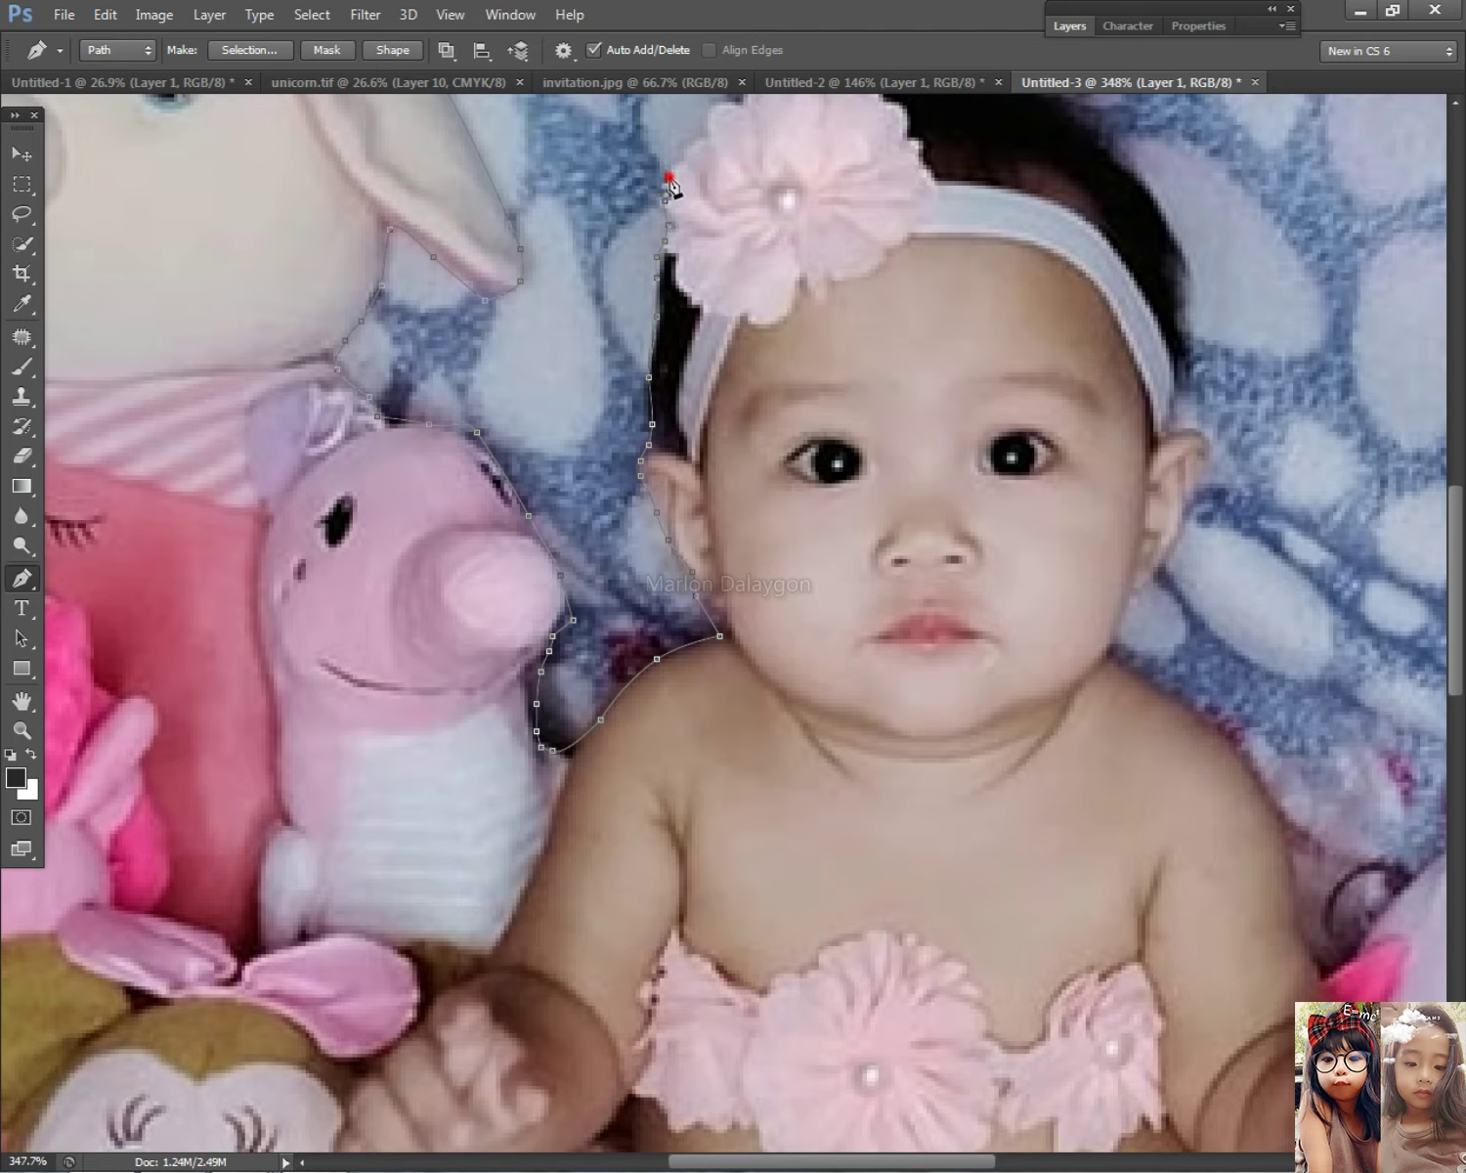
pyautogui.scroll(-3, 668, 196)
pyautogui.scroll(2, 648, 525)
# Step: Trace the path above the headband flower and across the top of the baby's hair
pyautogui.click(713, 565)
pyautogui.click(758, 520)
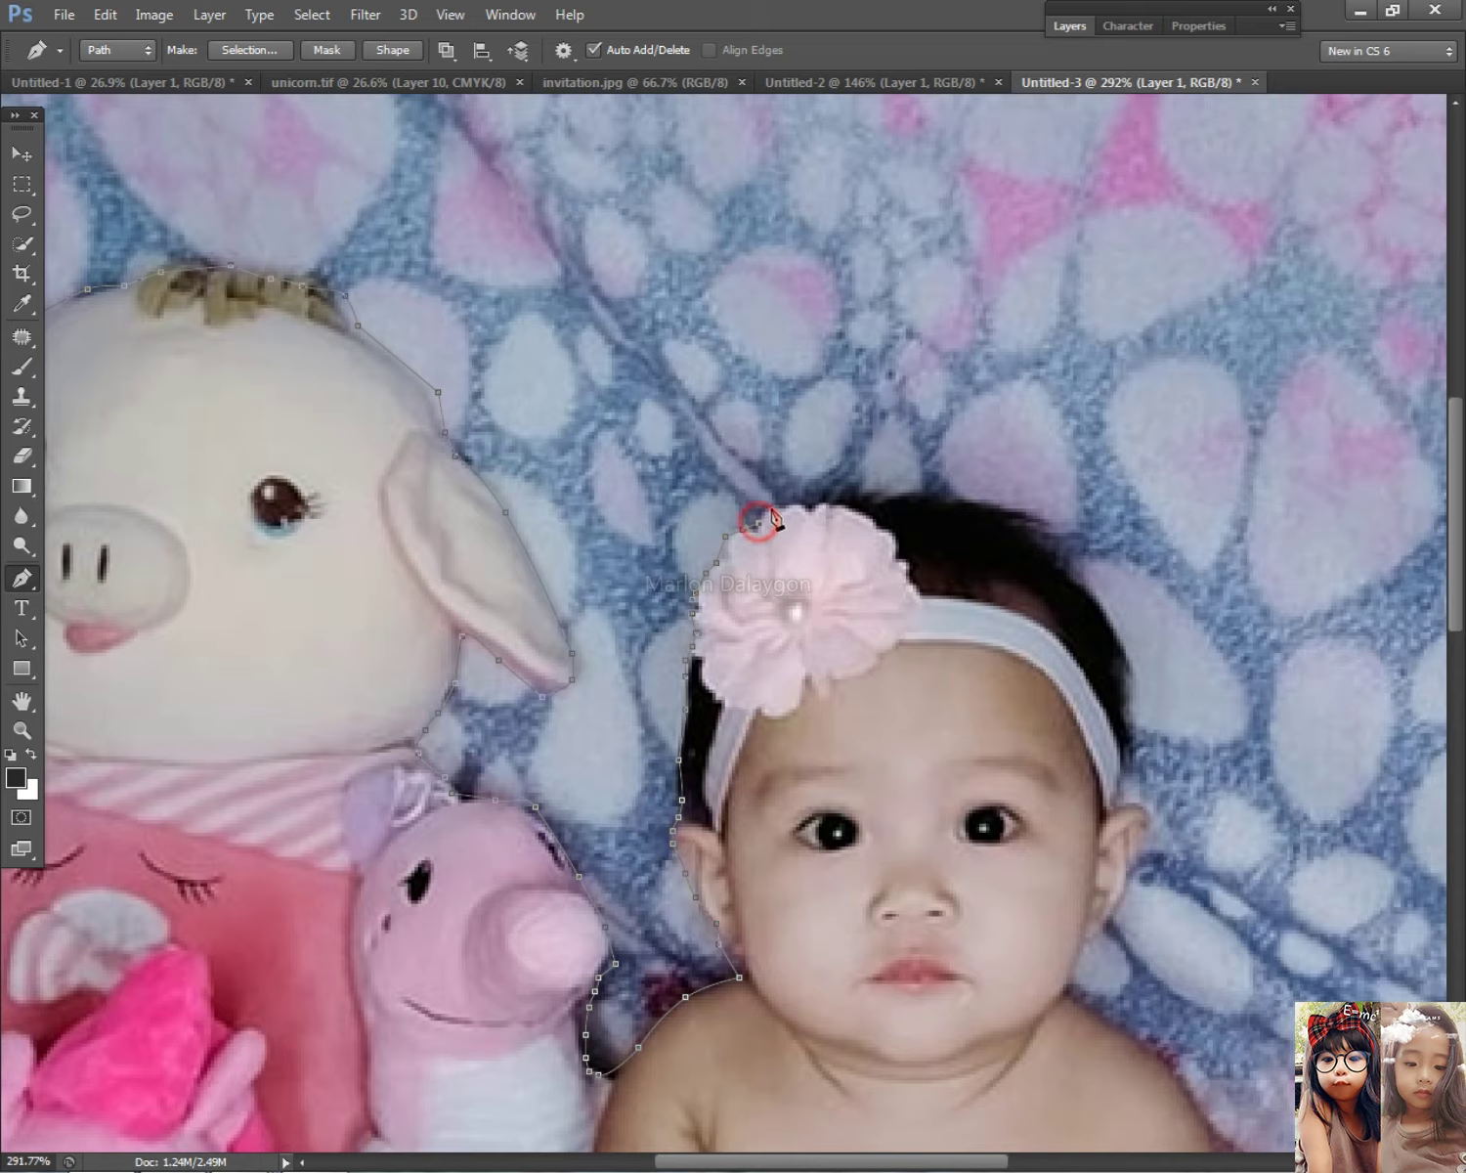
pyautogui.click(817, 505)
pyautogui.click(840, 501)
pyautogui.click(875, 491)
pyautogui.click(914, 494)
pyautogui.click(968, 503)
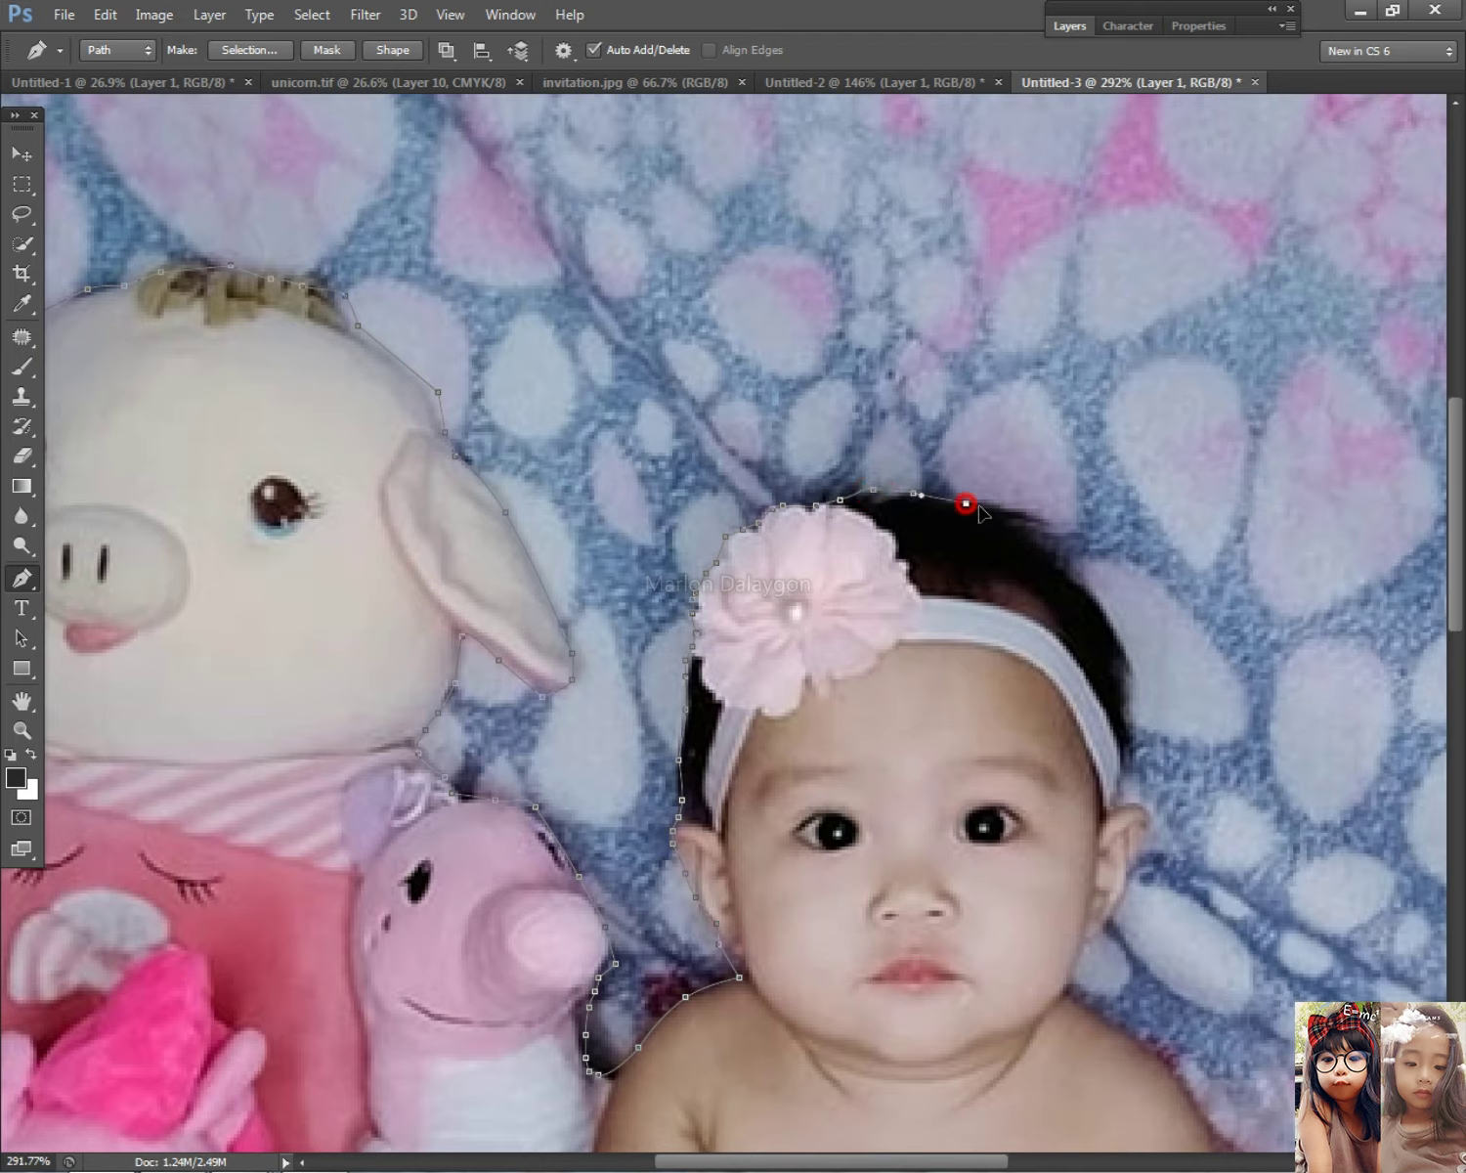
pyautogui.click(994, 508)
pyautogui.click(1017, 520)
pyautogui.click(1030, 536)
# Step: Trace the path down the right edge of the hair and head
pyautogui.click(1040, 519)
pyautogui.click(1056, 540)
pyautogui.click(1073, 559)
pyautogui.click(1090, 590)
pyautogui.click(1108, 611)
pyautogui.click(1118, 644)
pyautogui.click(1124, 664)
pyautogui.click(1124, 690)
pyautogui.click(1124, 720)
pyautogui.click(1124, 733)
# Step: Outline around the baby's right ear and down to her neck
pyautogui.click(1131, 802)
pyautogui.click(1142, 811)
pyautogui.click(1145, 827)
pyautogui.click(1139, 851)
pyautogui.click(1130, 880)
pyautogui.click(1122, 907)
pyautogui.click(1106, 926)
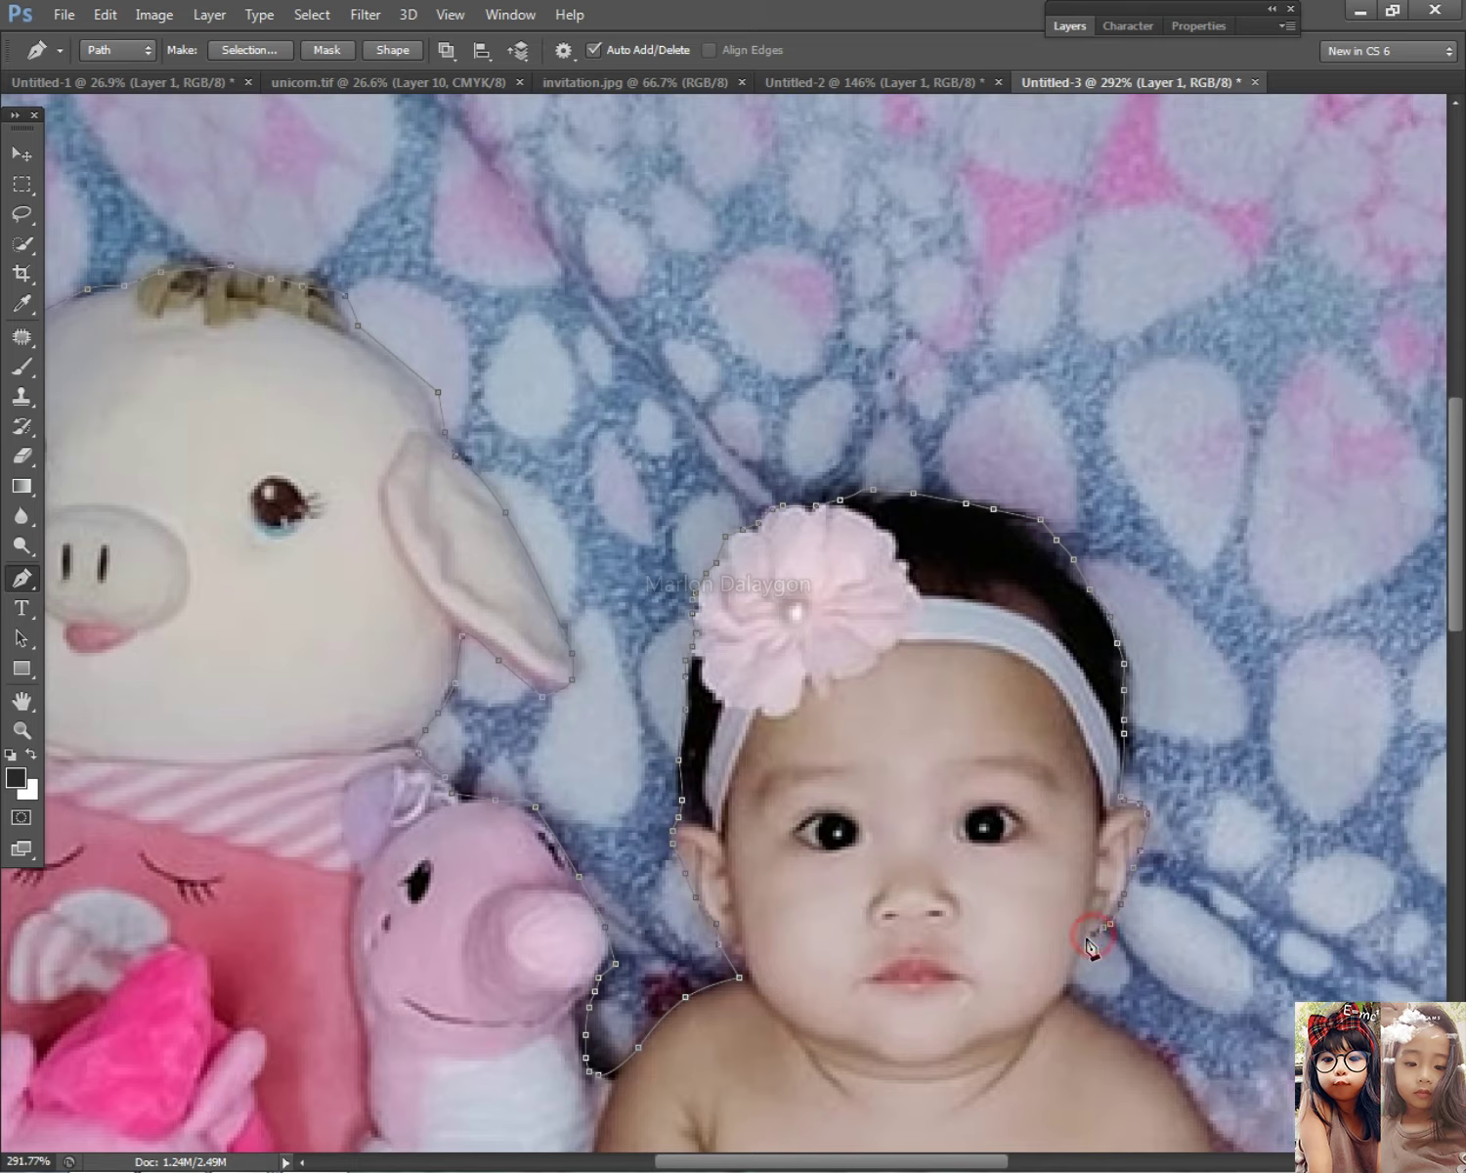
pyautogui.click(1069, 988)
pyautogui.click(1077, 1001)
# Step: Curve the path along the baby's shoulder and down her arm to the plush toy
pyautogui.moveTo(1114, 1028); pyautogui.dragTo(563, 505)
pyautogui.click(601, 570)
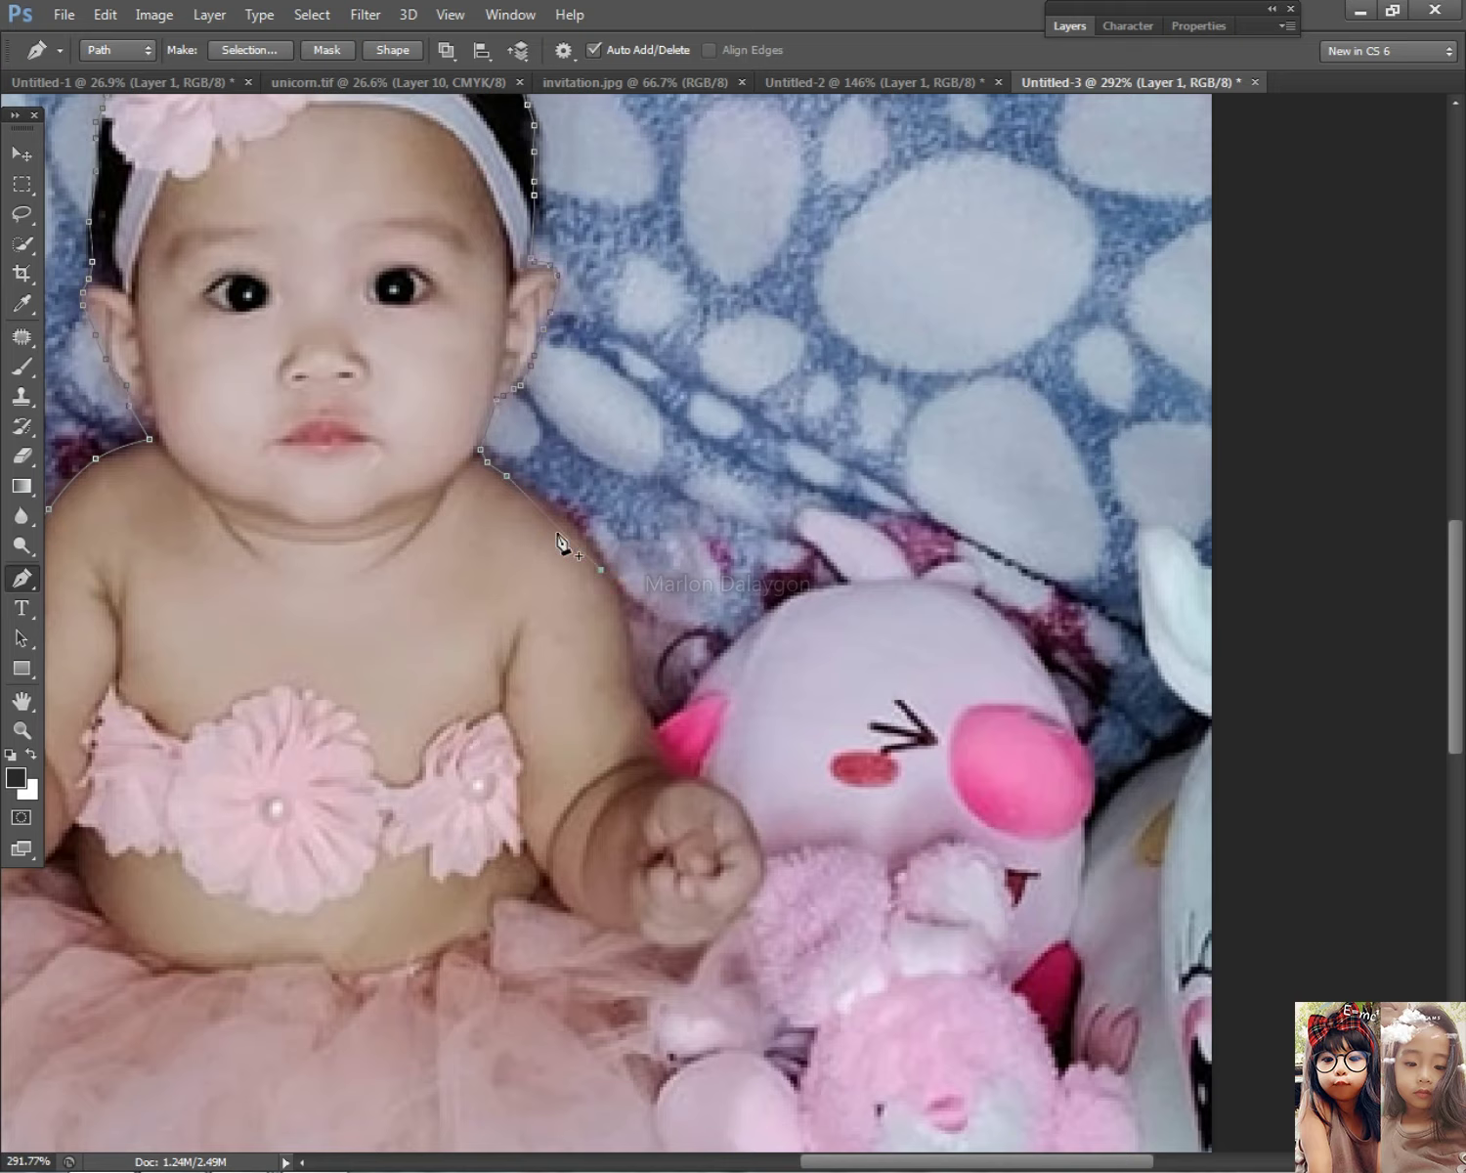
pyautogui.moveTo(558, 531); pyautogui.dragTo(574, 527)
pyautogui.click(630, 613)
pyautogui.moveTo(631, 653); pyautogui.dragTo(702, 686)
pyautogui.click(718, 657)
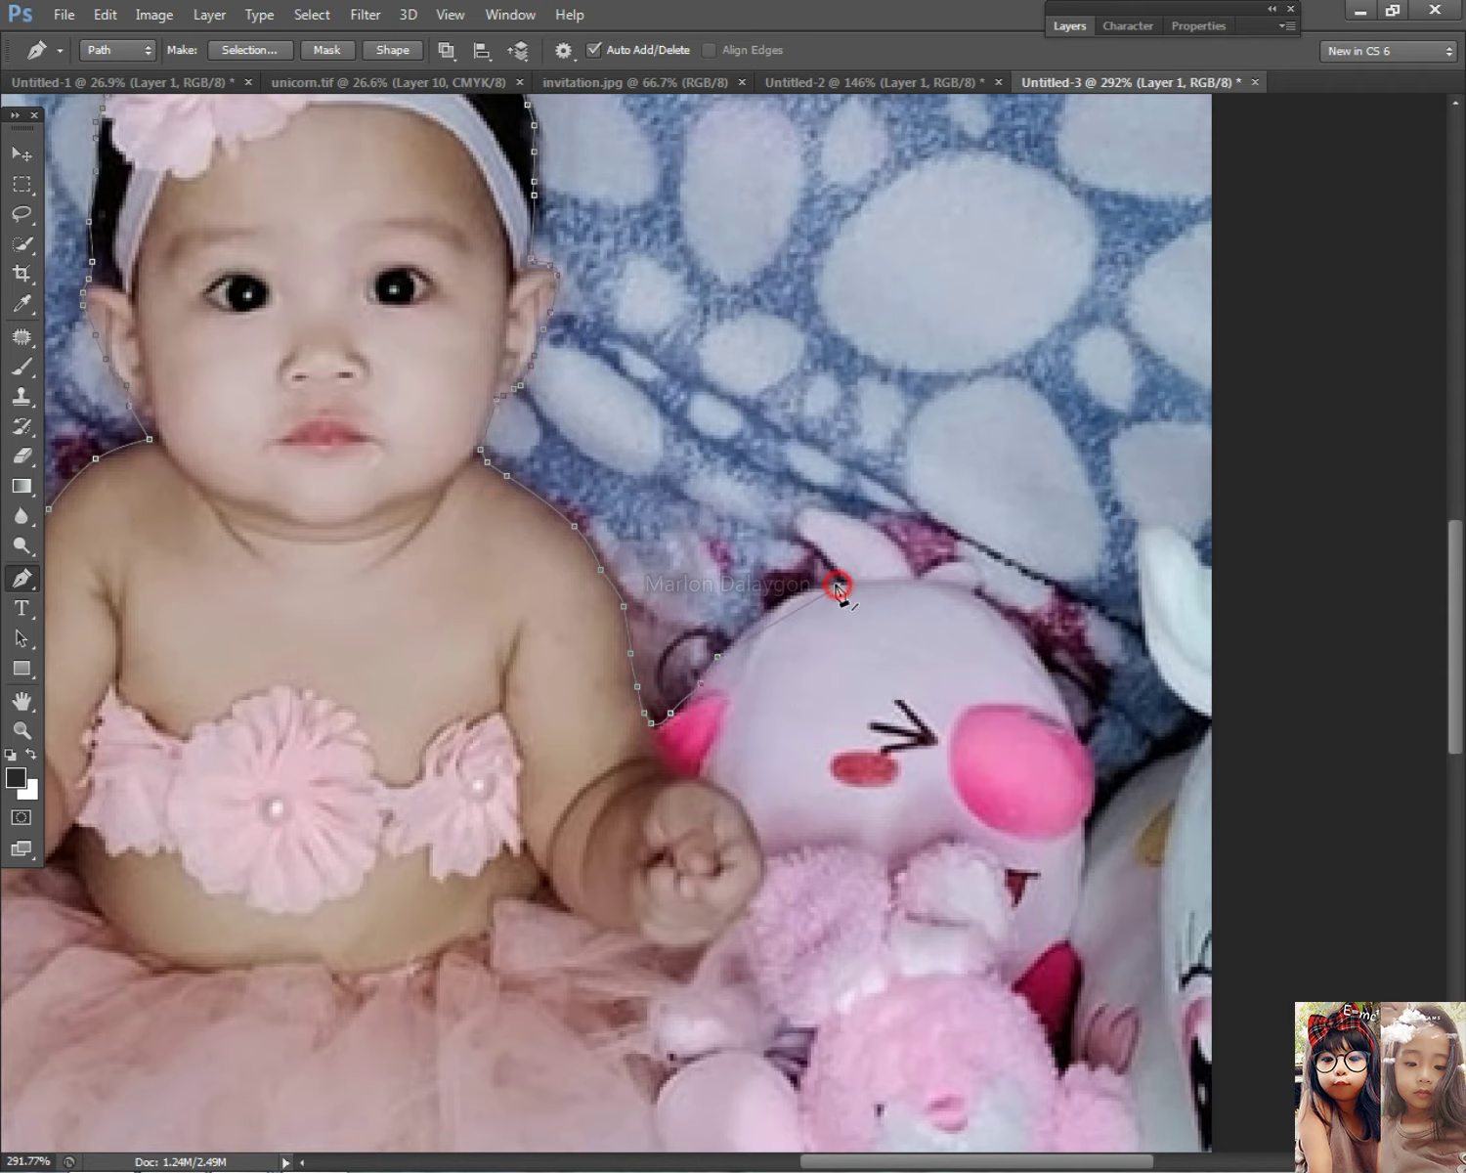
# Step: Drag curved anchors over the large pink plush's head and down its cheek
pyautogui.moveTo(801, 584); pyautogui.dragTo(790, 601)
pyautogui.moveTo(979, 590); pyautogui.dragTo(1008, 618)
pyautogui.moveTo(1071, 714); pyautogui.dragTo(1088, 743)
pyautogui.moveTo(1095, 816); pyautogui.dragTo(1089, 831)
pyautogui.click(1090, 874)
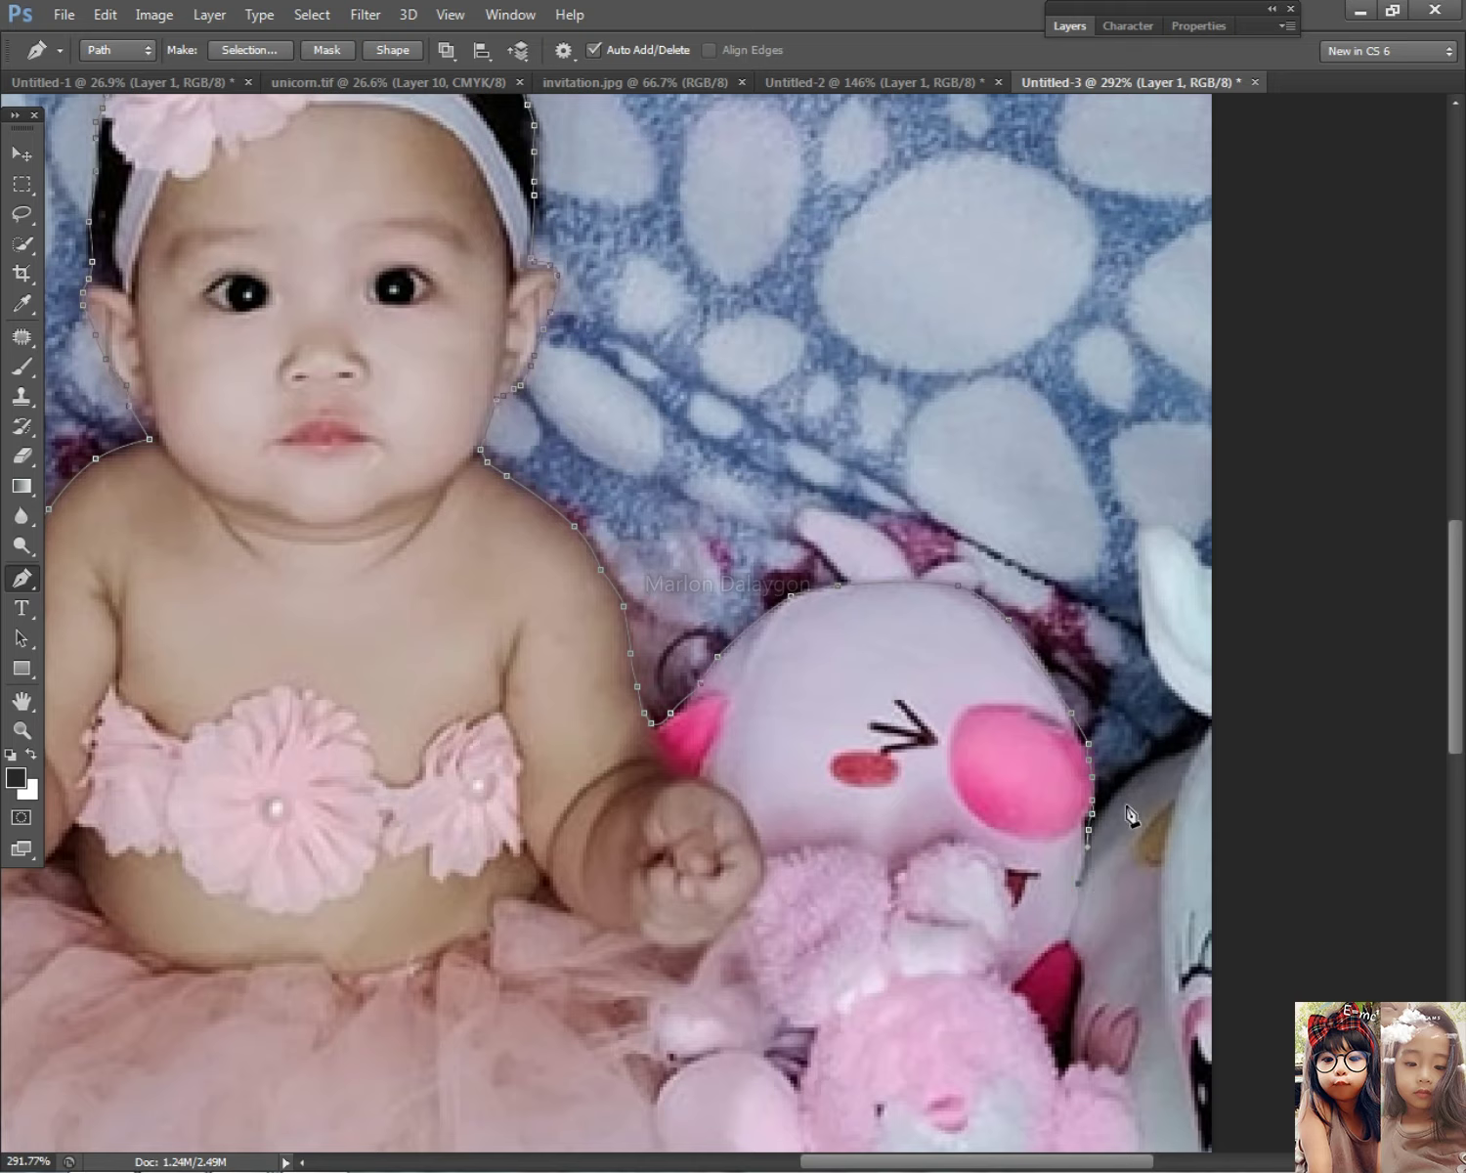
# Step: Trace the path down the toy's edge and the pink bunny's side
pyautogui.scroll(-3, 1158, 751)
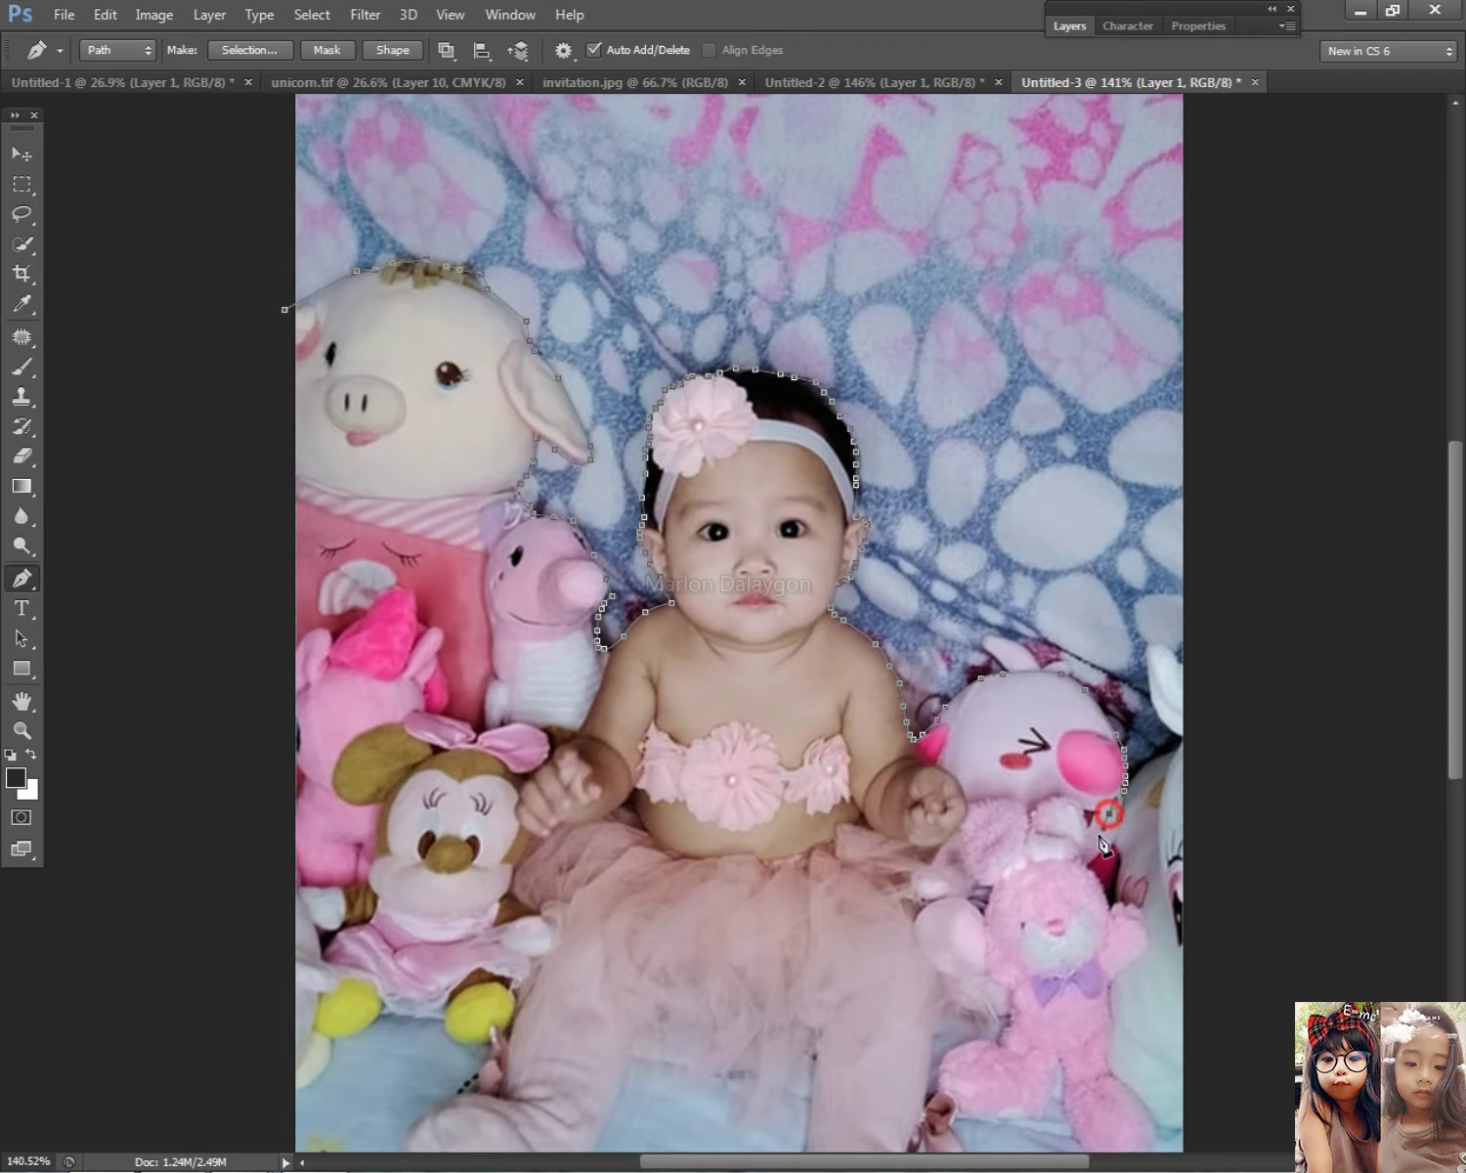
pyautogui.click(1104, 891)
pyautogui.click(1132, 905)
pyautogui.click(1116, 977)
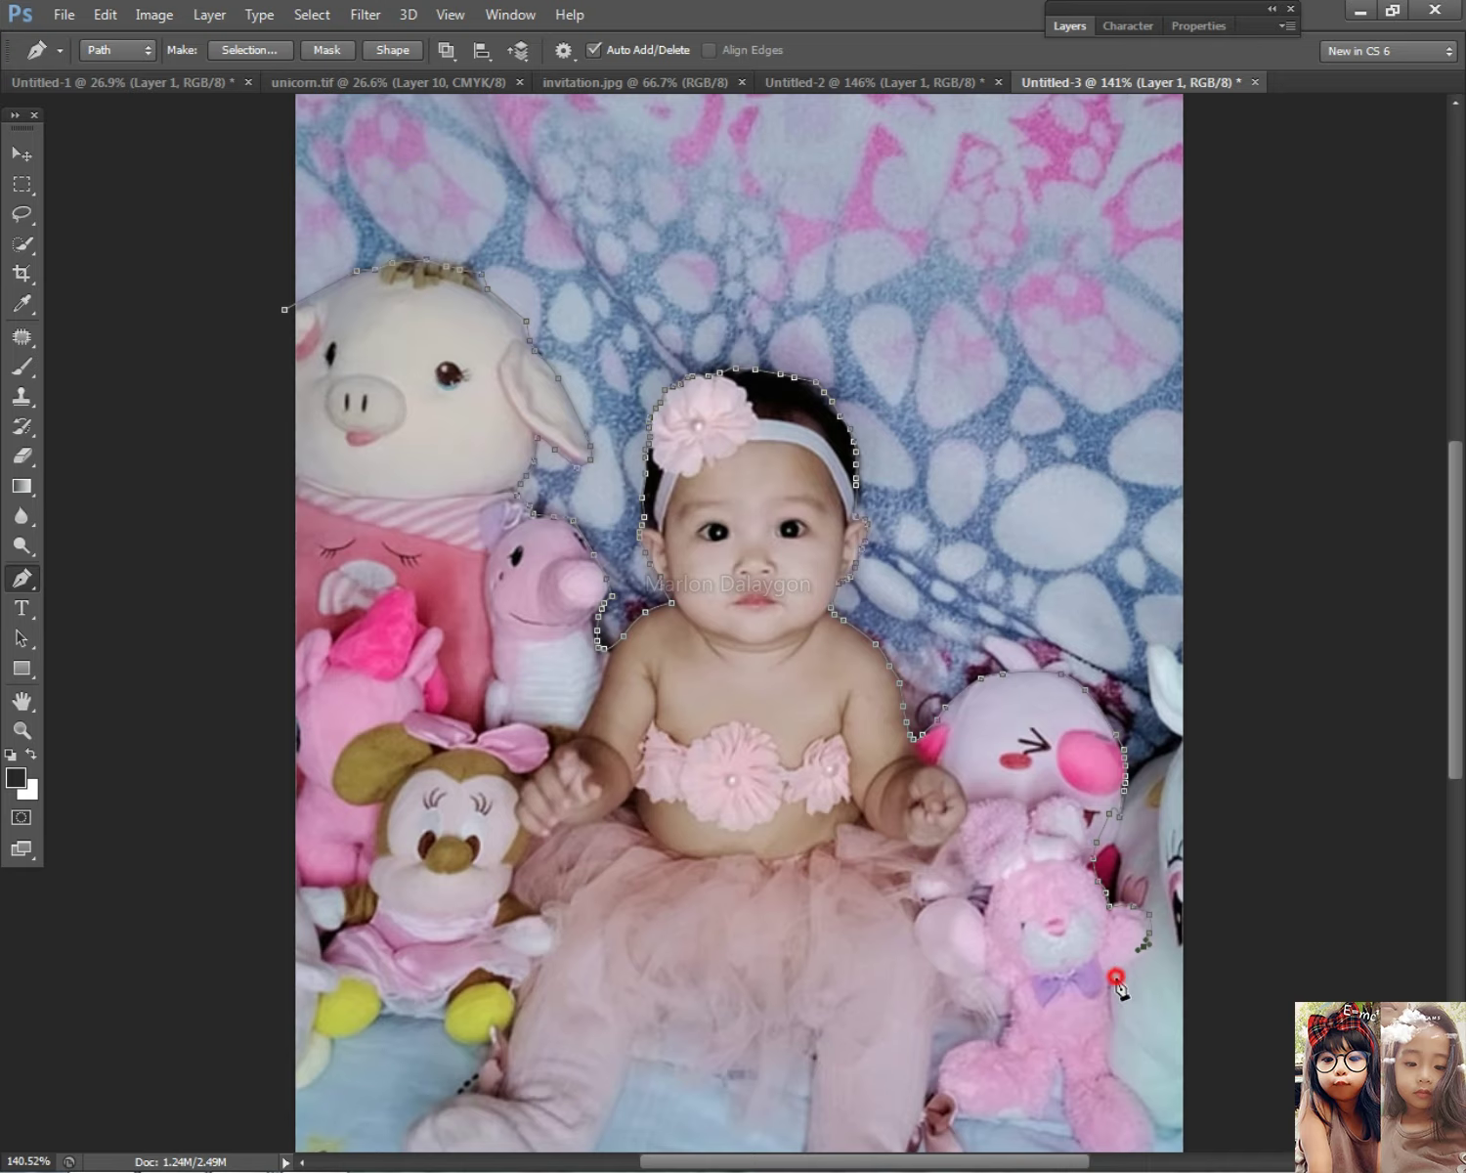
pyautogui.click(1108, 1053)
pyautogui.click(1141, 1086)
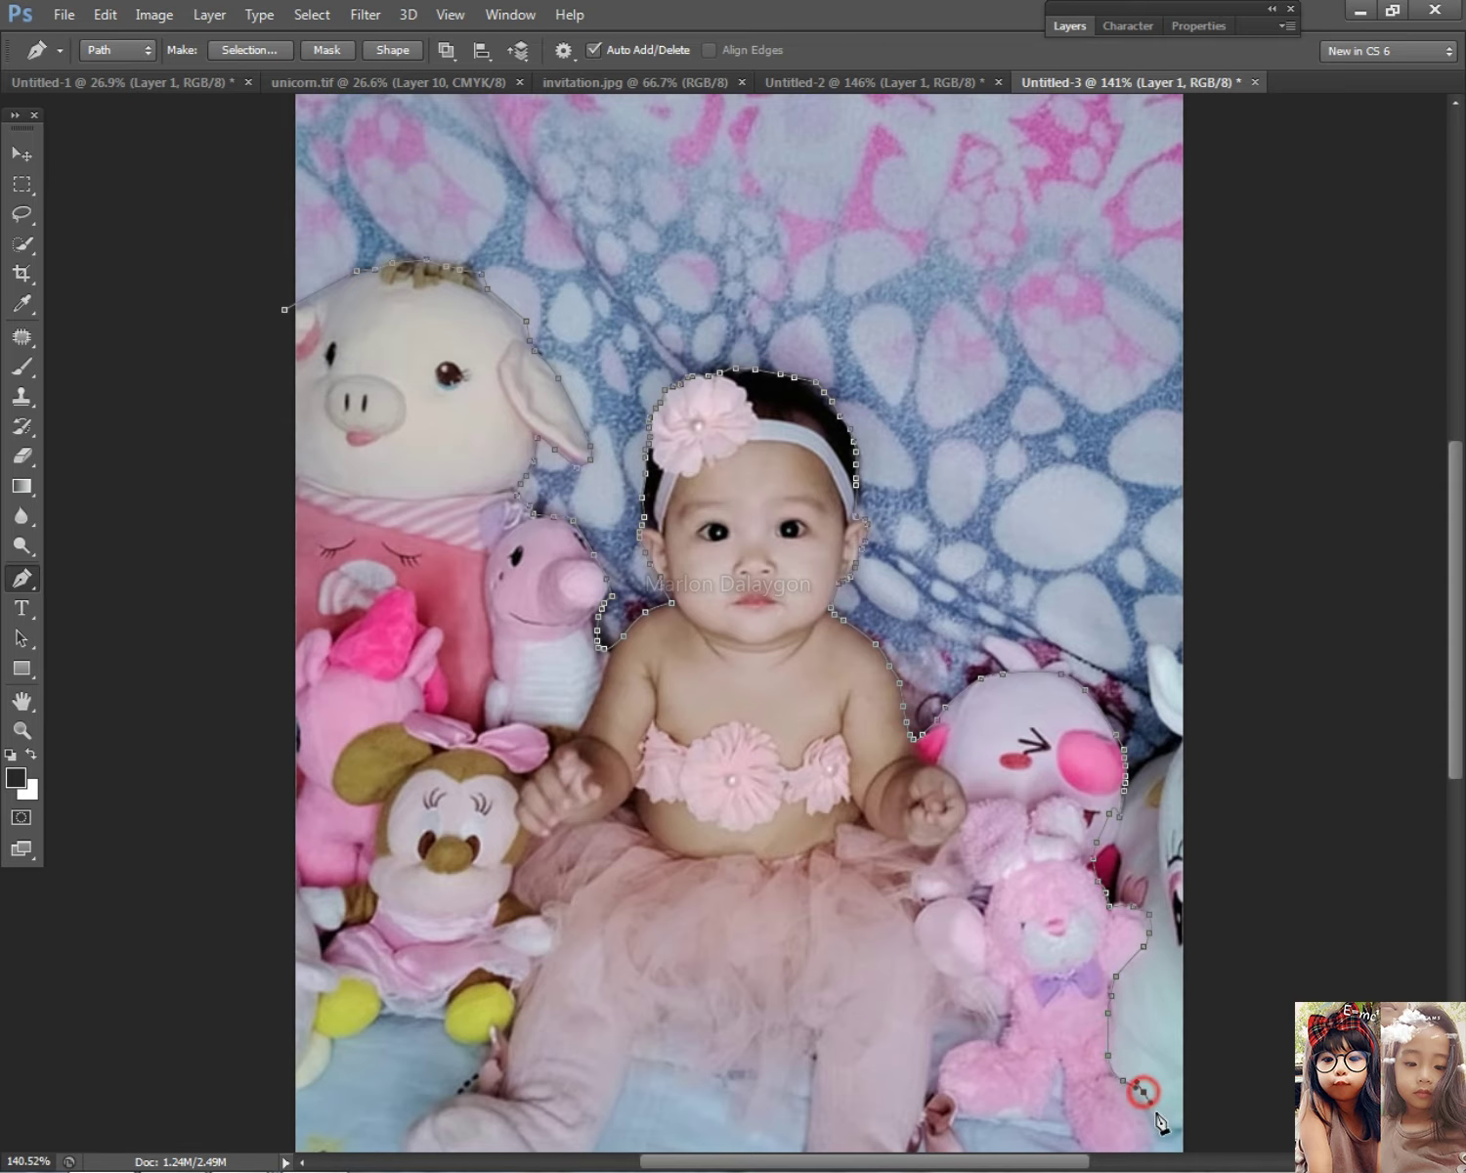
pyautogui.click(1158, 1124)
pyautogui.hscroll(1, 1142, 1067)
pyautogui.scroll(-3, 1141, 1067)
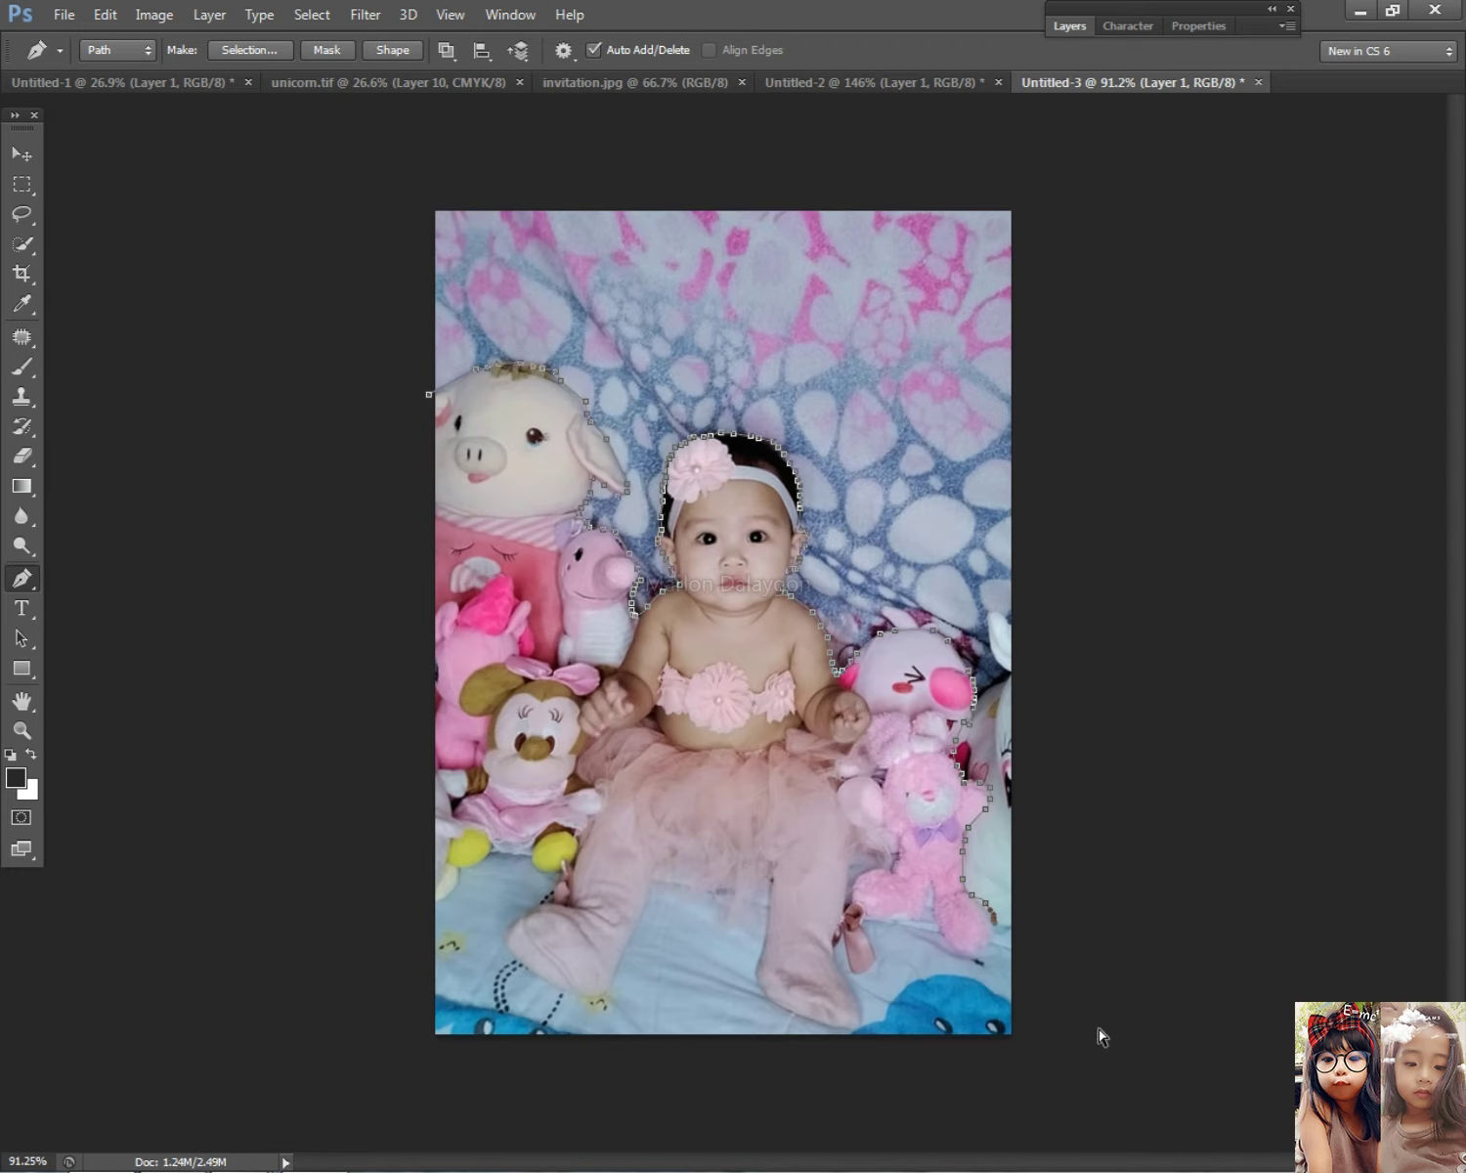
# Step: Outline the bunny toy's right and lower edges
pyautogui.click(993, 942)
pyautogui.click(978, 959)
pyautogui.click(969, 951)
pyautogui.click(948, 943)
pyautogui.click(944, 907)
pyautogui.click(926, 912)
pyautogui.click(893, 922)
# Step: Curve the path down the baby's foot to its bottom
pyautogui.click(880, 958)
pyautogui.moveTo(878, 978); pyautogui.dragTo(888, 970)
pyautogui.scroll(4, 867, 978)
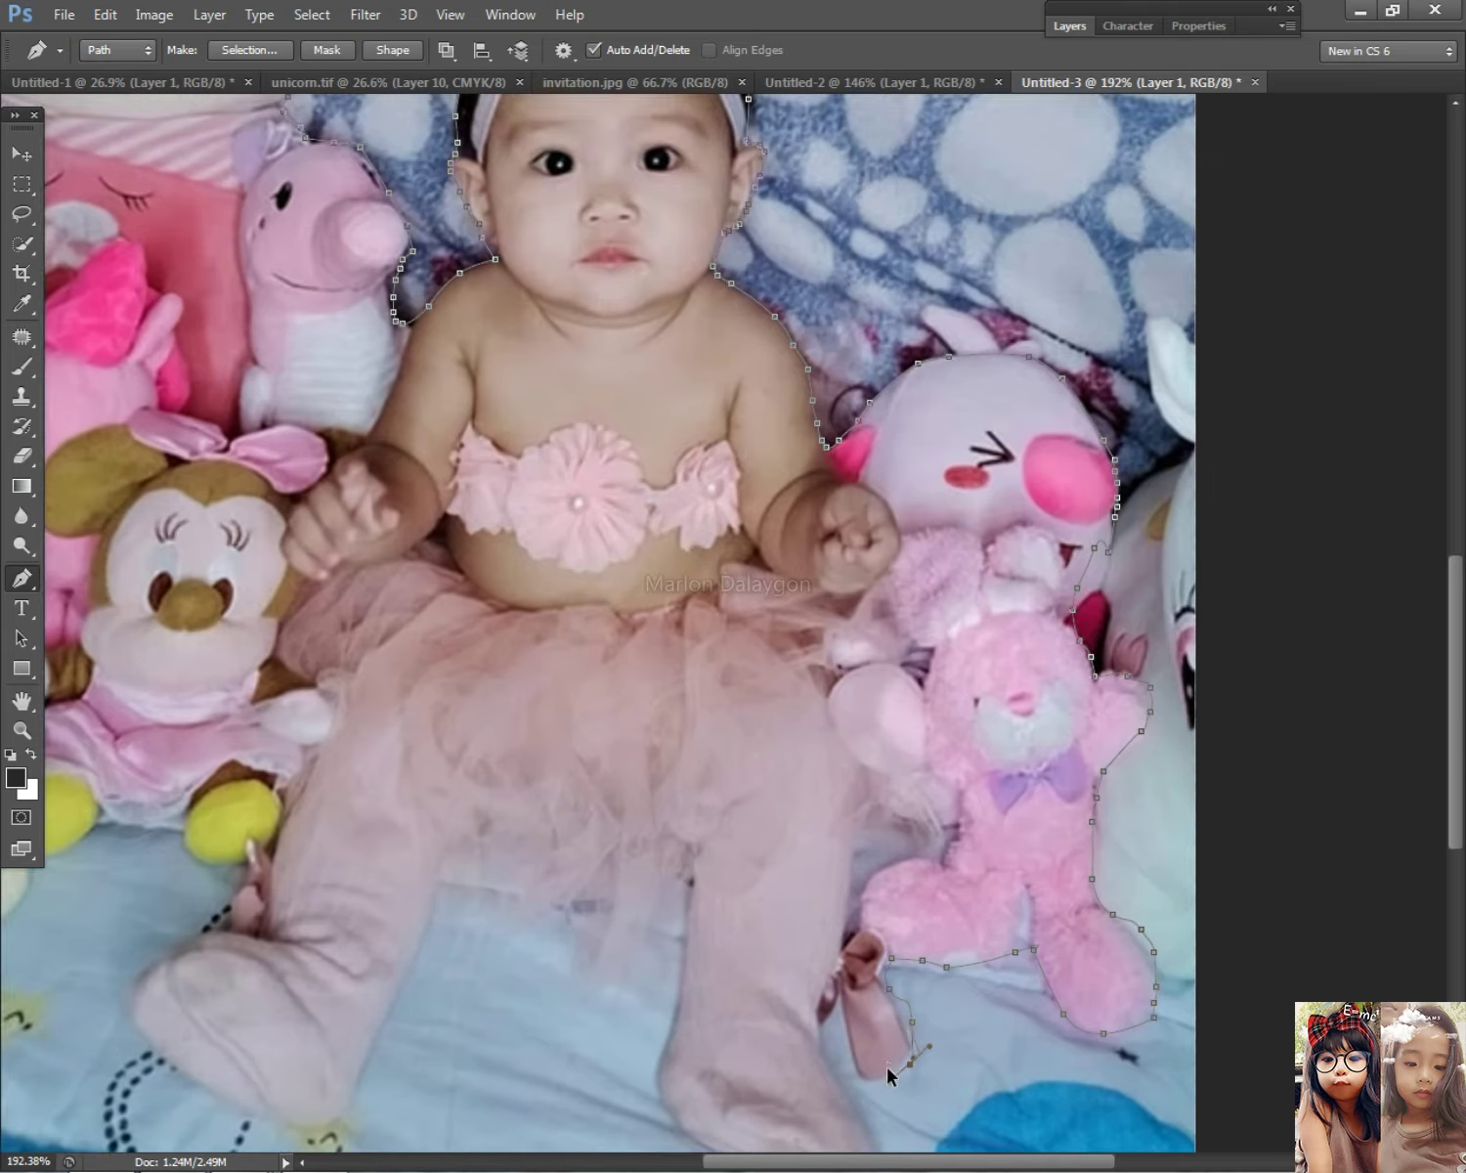
pyautogui.moveTo(862, 1073); pyautogui.dragTo(846, 1044)
pyautogui.click(859, 1105)
pyautogui.moveTo(859, 1106); pyautogui.dragTo(832, 767)
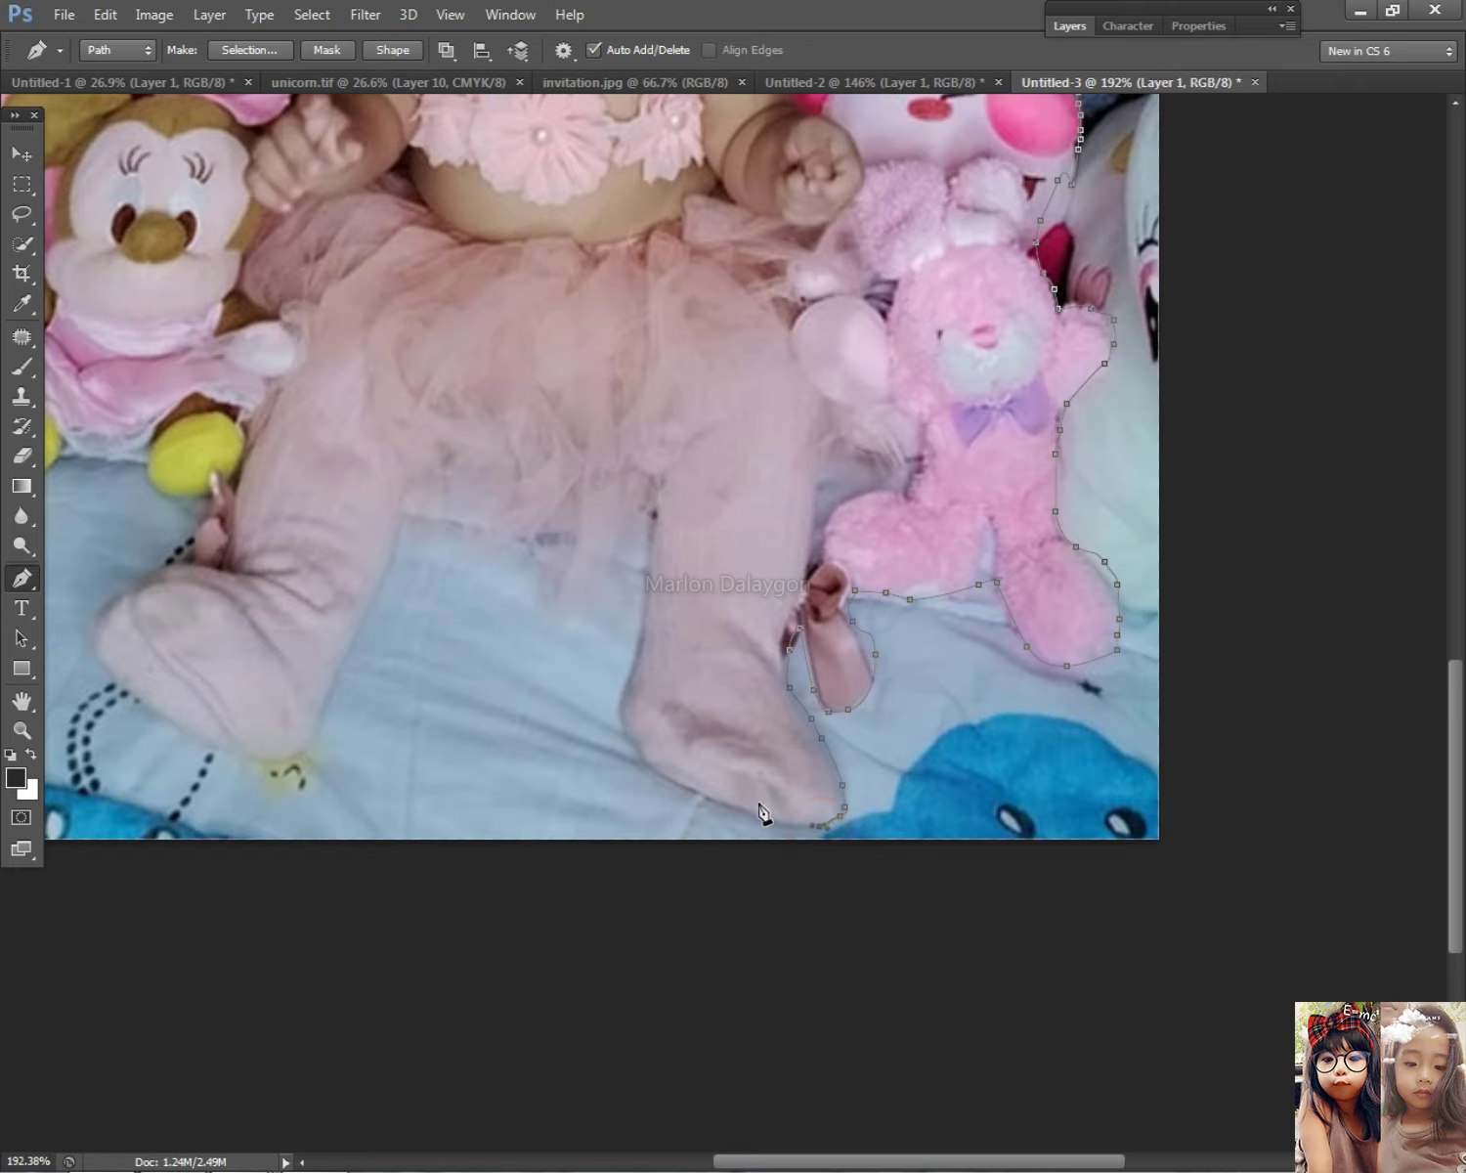
# Step: Trace around the bottom of the baby's foot and up its left side
pyautogui.click(705, 789)
pyautogui.click(681, 780)
pyautogui.click(661, 771)
pyautogui.click(641, 756)
pyautogui.click(635, 741)
pyautogui.click(625, 726)
pyautogui.click(615, 703)
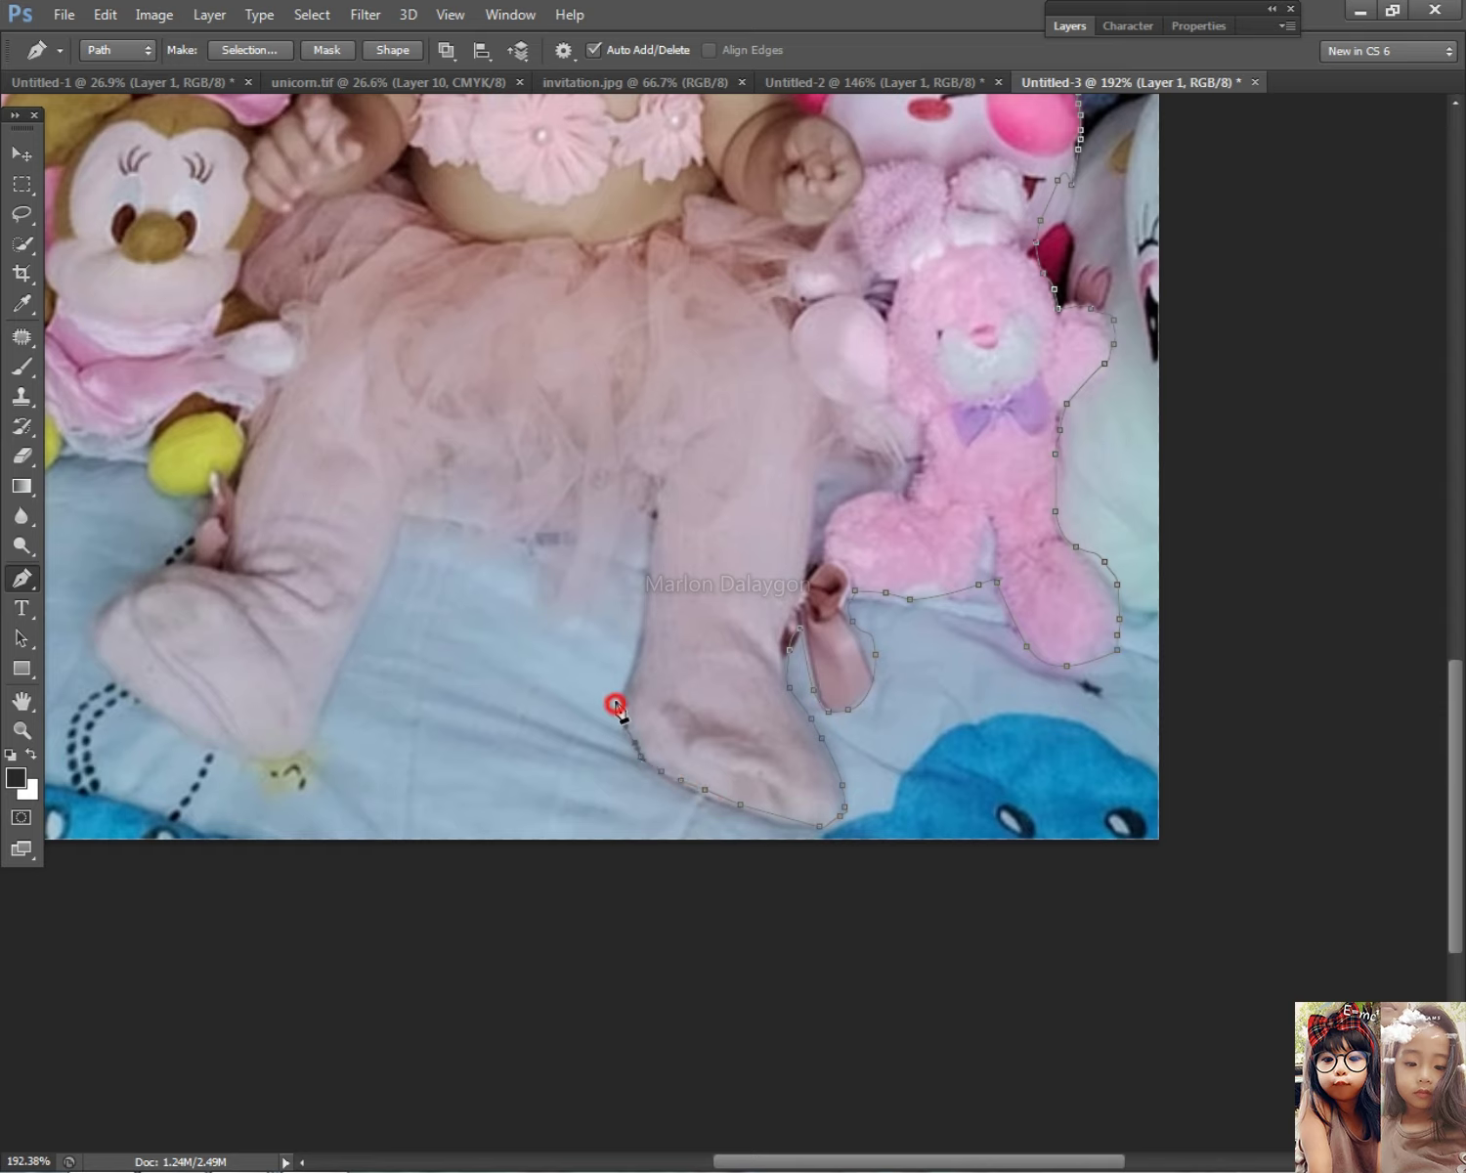
pyautogui.click(633, 668)
# Step: Continue the path up the foot and left along the leg
pyautogui.click(646, 547)
pyautogui.click(638, 531)
pyautogui.click(583, 531)
pyautogui.click(546, 536)
pyautogui.click(489, 535)
pyautogui.click(425, 513)
pyautogui.scroll(-1, 407, 547)
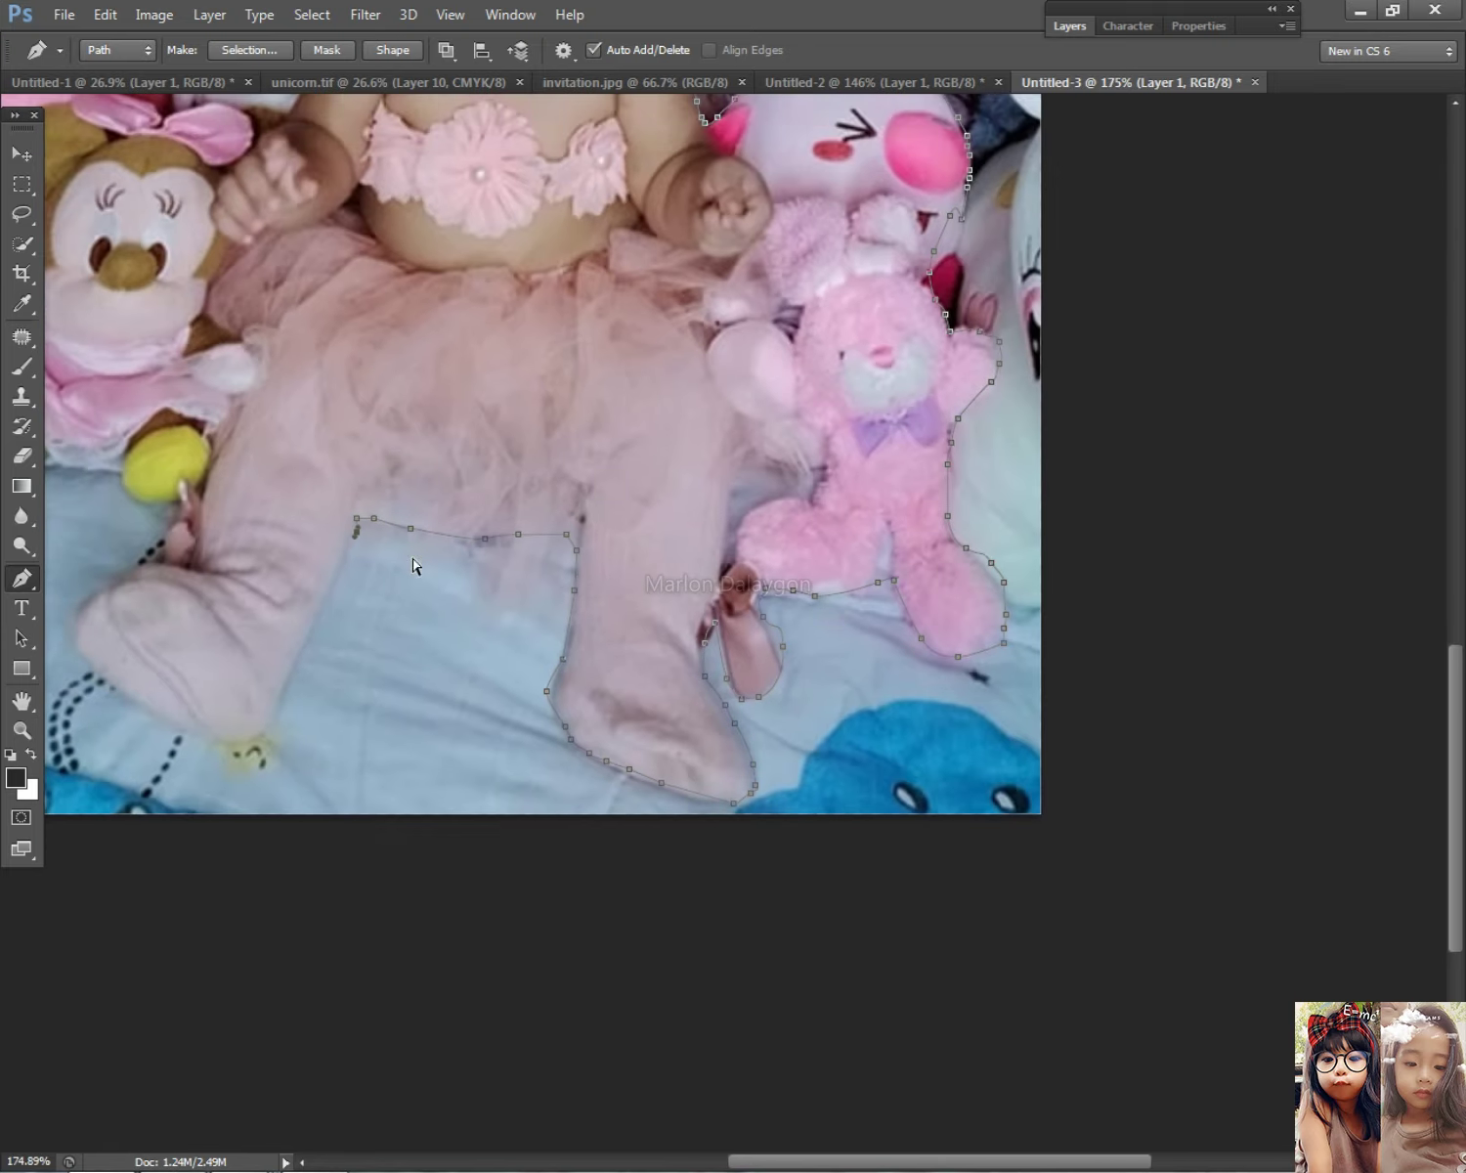
pyautogui.moveTo(465, 607); pyautogui.dragTo(740, 534)
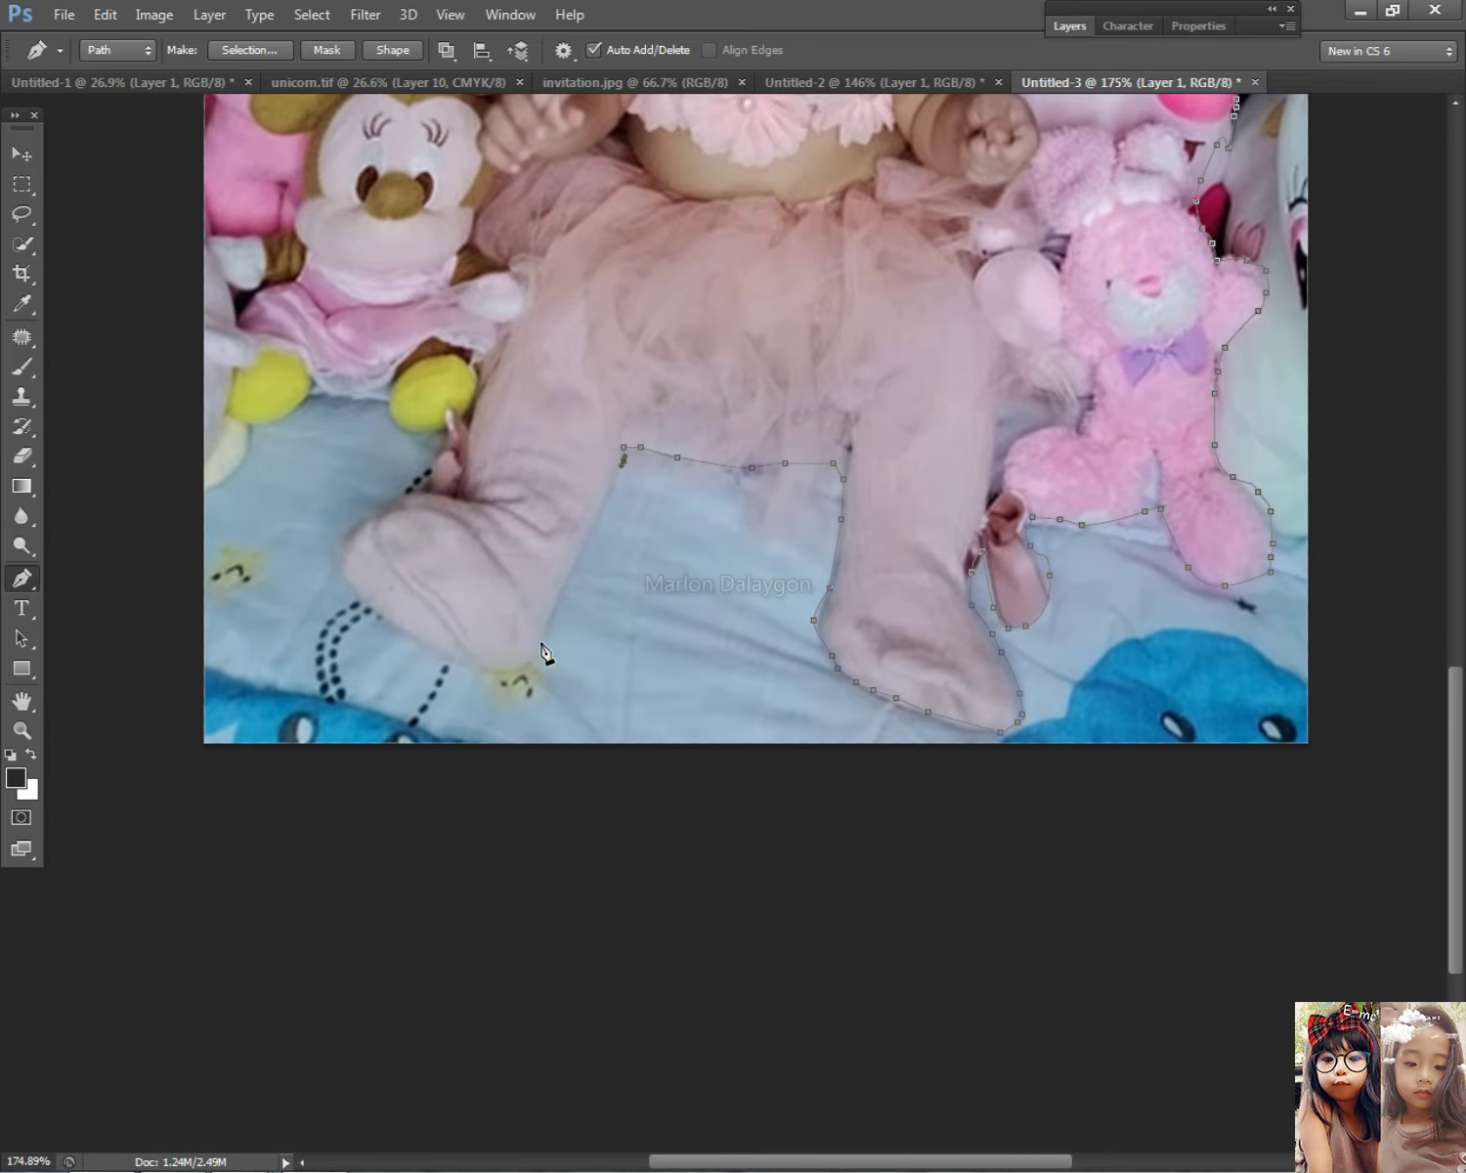
# Step: Outline around the baby's other foot and toe, then up the foot
pyautogui.click(534, 644)
pyautogui.click(522, 673)
pyautogui.click(502, 675)
pyautogui.click(463, 660)
pyautogui.click(426, 641)
pyautogui.click(407, 625)
pyautogui.click(372, 606)
pyautogui.click(351, 577)
pyautogui.click(349, 543)
pyautogui.click(383, 515)
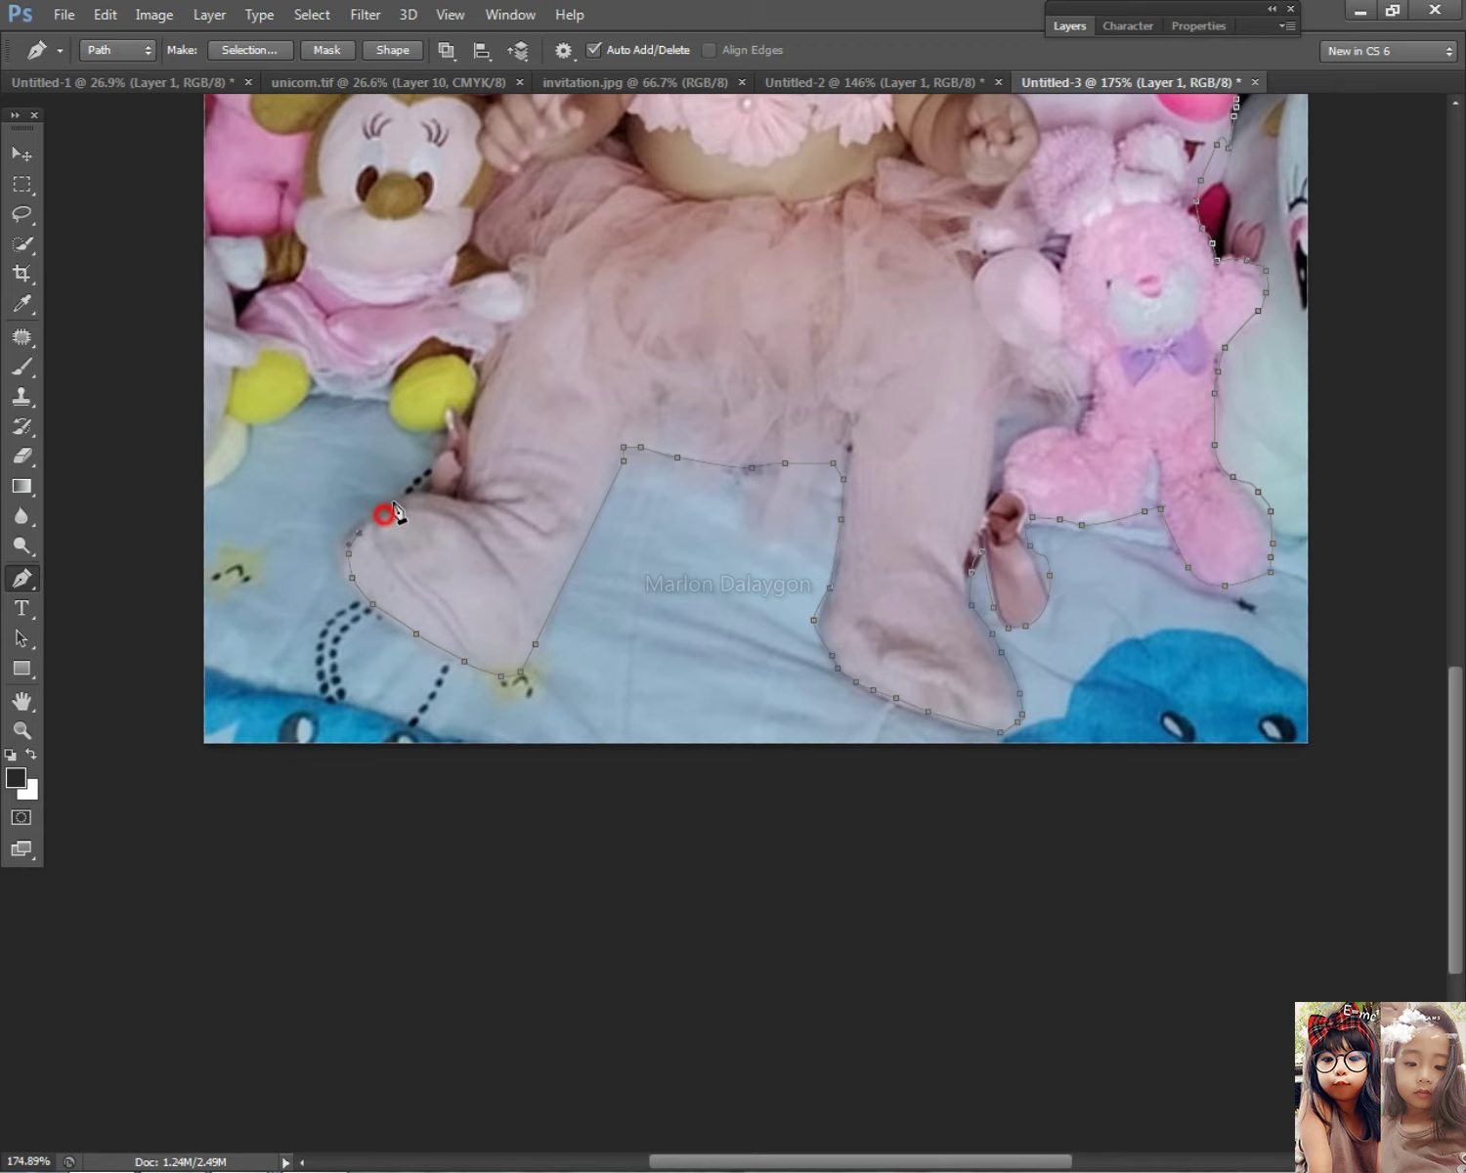
pyautogui.click(473, 392)
# Step: Trace the path under and around the toy's yellow foot
pyautogui.click(431, 437)
pyautogui.click(408, 436)
pyautogui.click(400, 429)
pyautogui.click(391, 399)
pyautogui.click(361, 397)
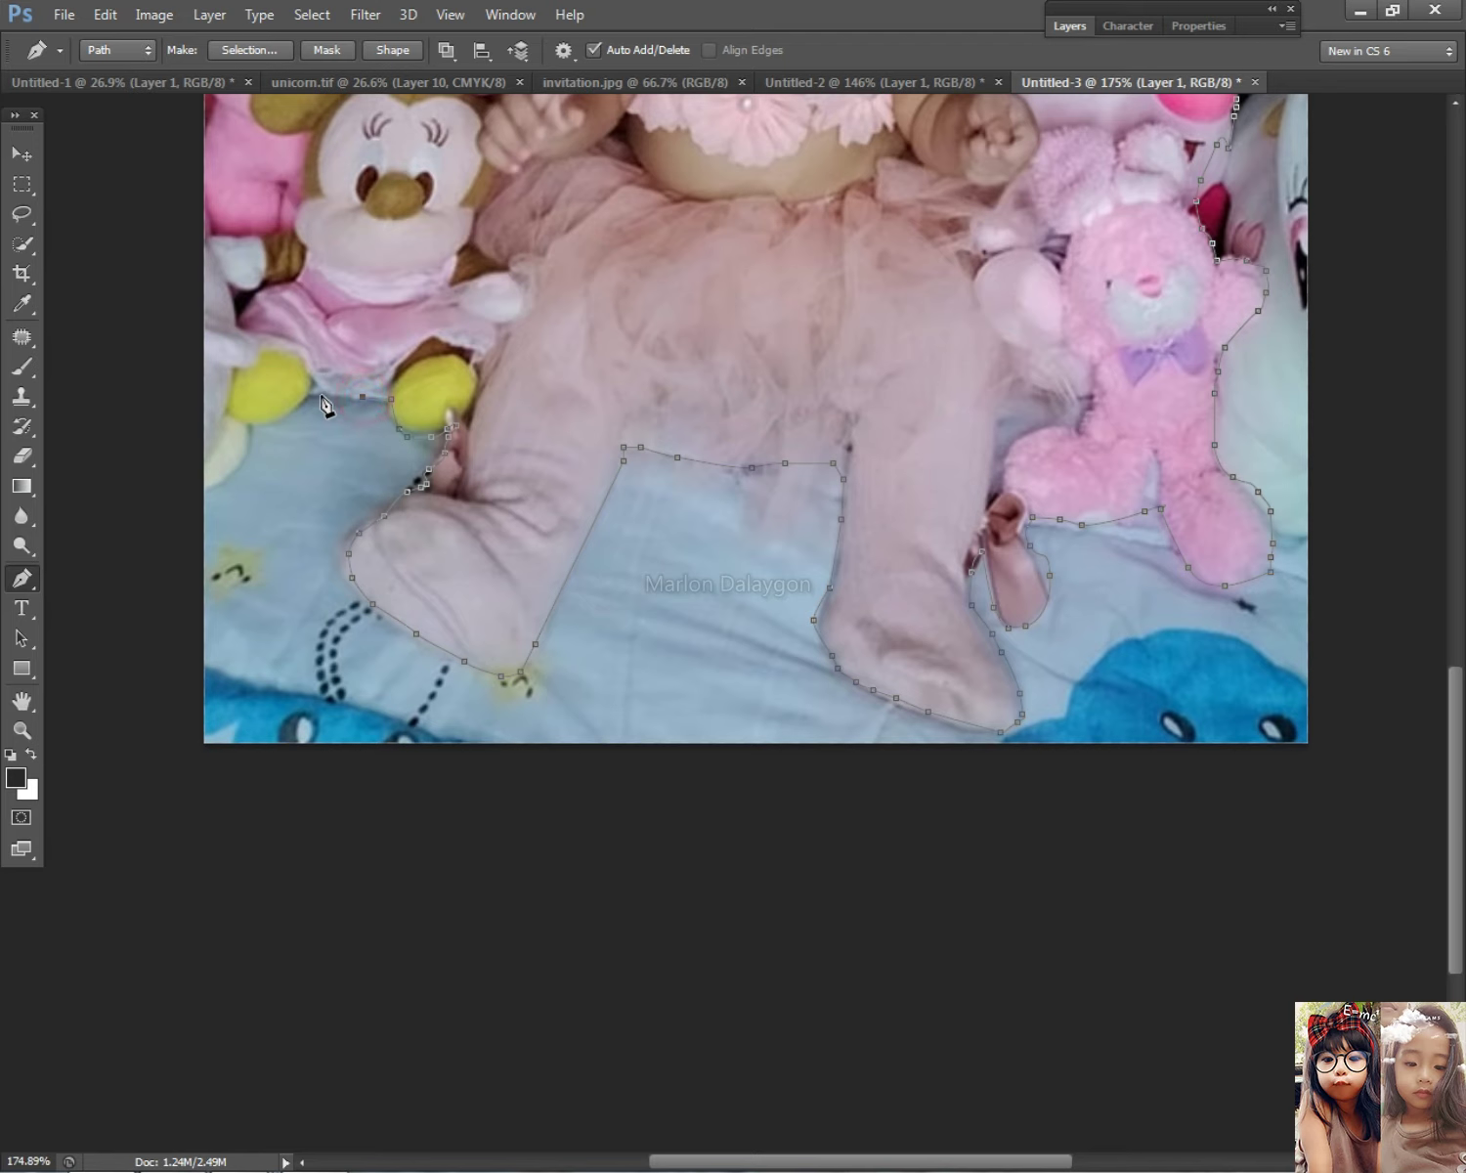
pyautogui.click(303, 398)
pyautogui.click(281, 415)
pyautogui.click(263, 427)
# Step: Carry the path down the left side and out past the photo's left edge
pyautogui.click(255, 443)
pyautogui.click(244, 465)
pyautogui.click(228, 490)
pyautogui.click(197, 491)
pyautogui.scroll(-2, 247, 492)
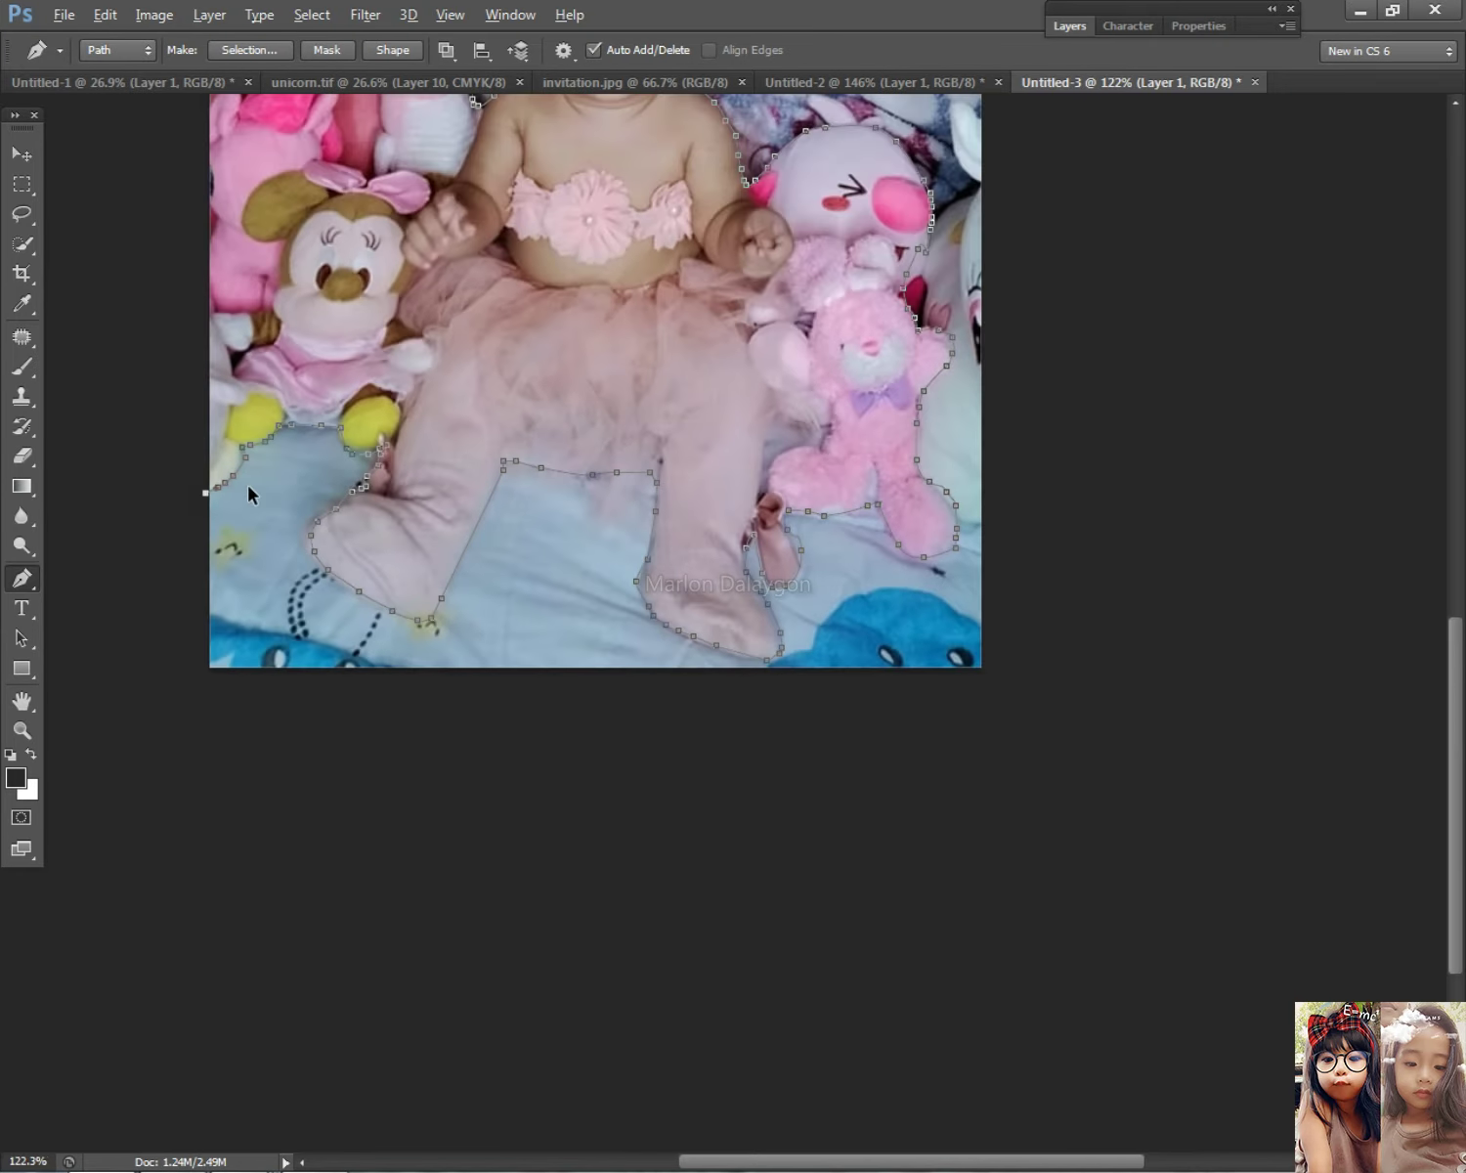
pyautogui.scroll(-2, 248, 495)
pyautogui.moveTo(340, 498); pyautogui.dragTo(340, 465)
# Step: Close the pen path around the baby and toys and convert it into a selection
pyautogui.click(460, 414)
pyautogui.rightClick(712, 496)
pyautogui.click(805, 605)
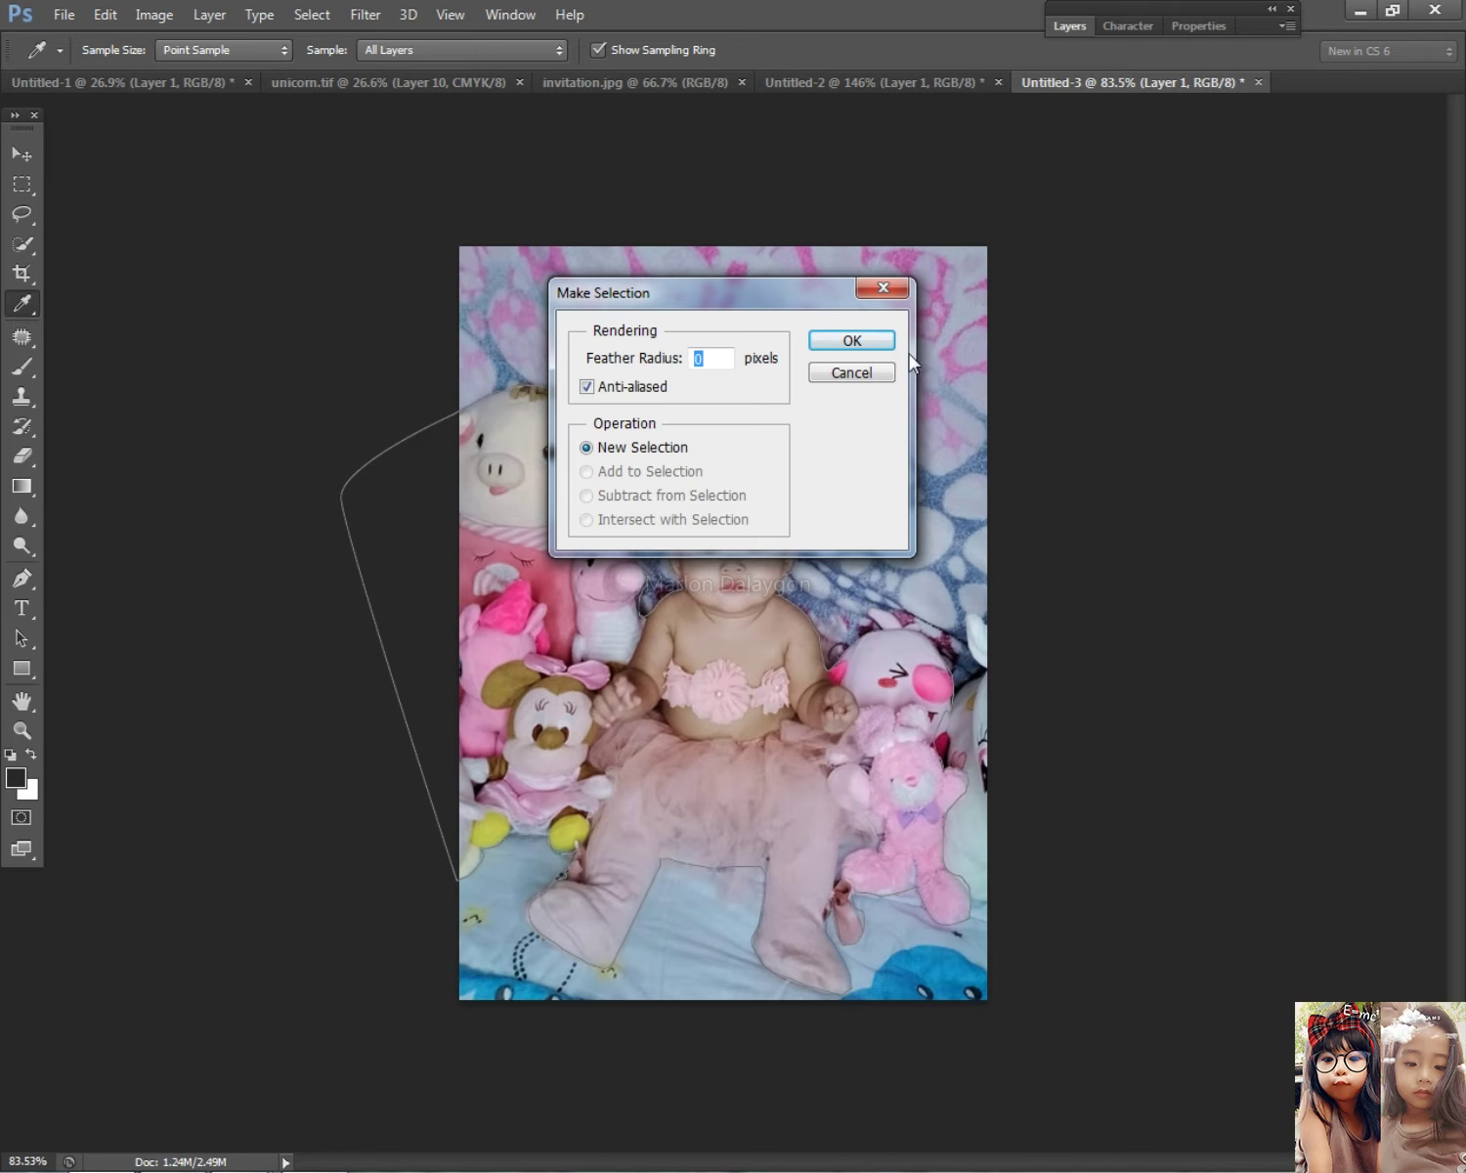
pyautogui.click(877, 340)
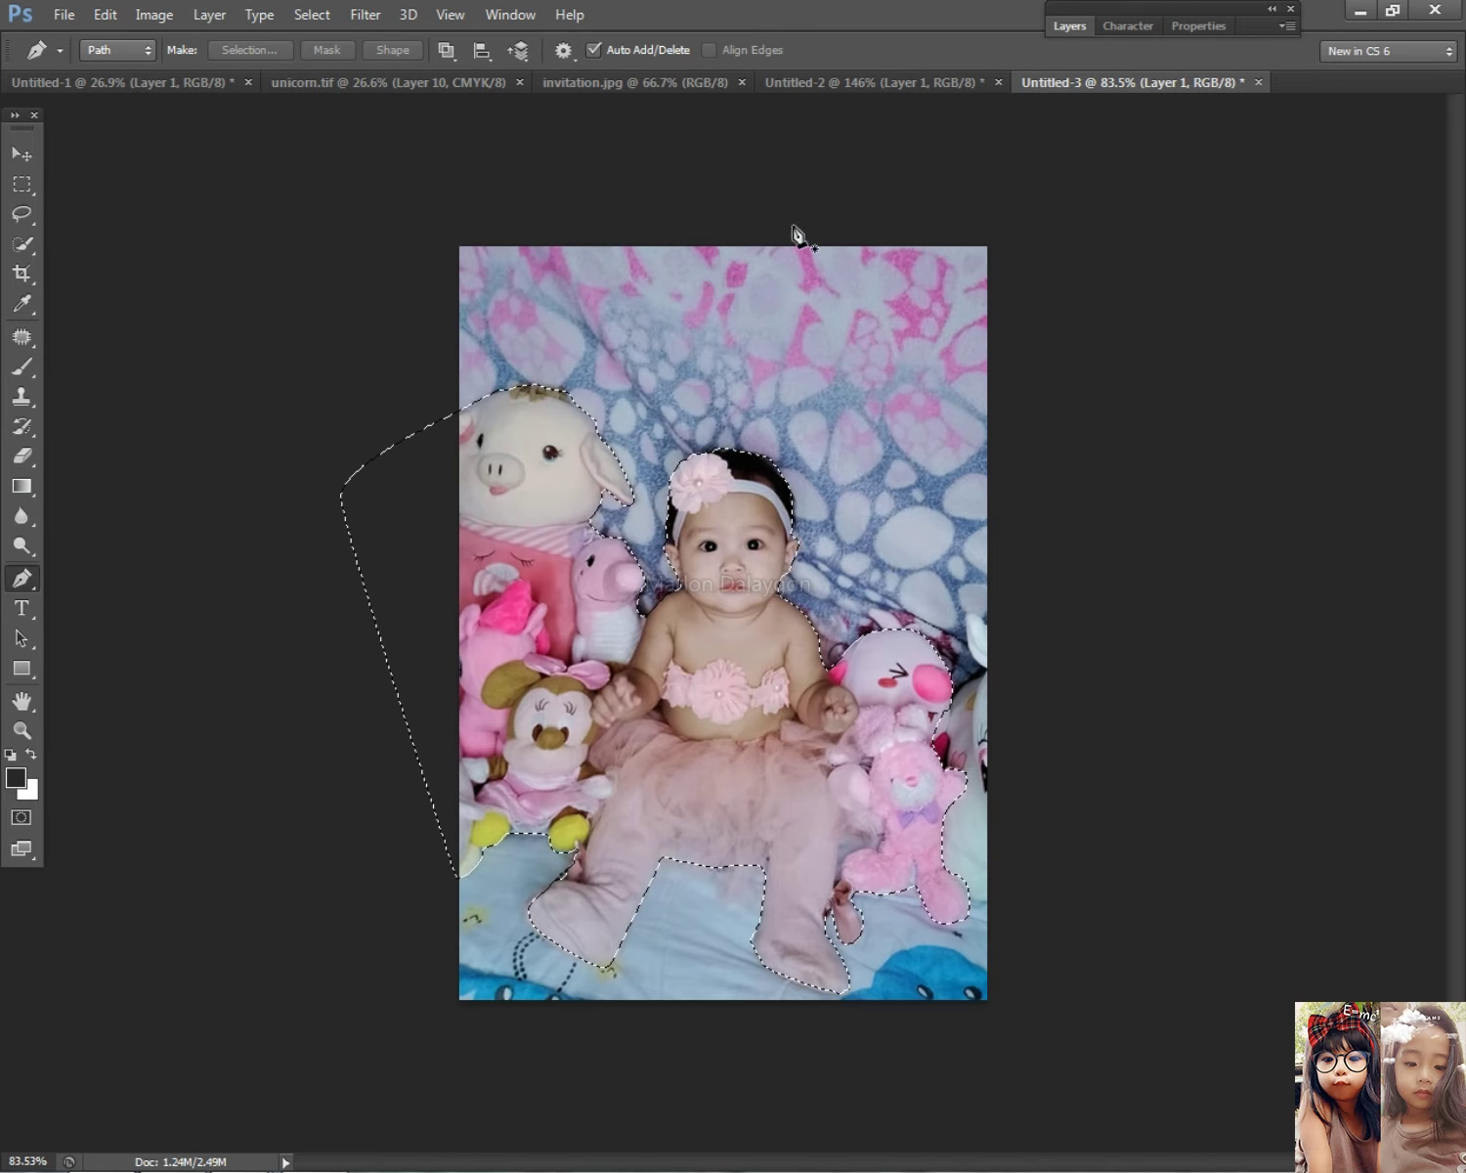
# Step: Invert the selection, delete the blanket backdrop to white, then deselect
pyautogui.click(312, 14)
pyautogui.click(337, 104)
pyautogui.press('Delete')
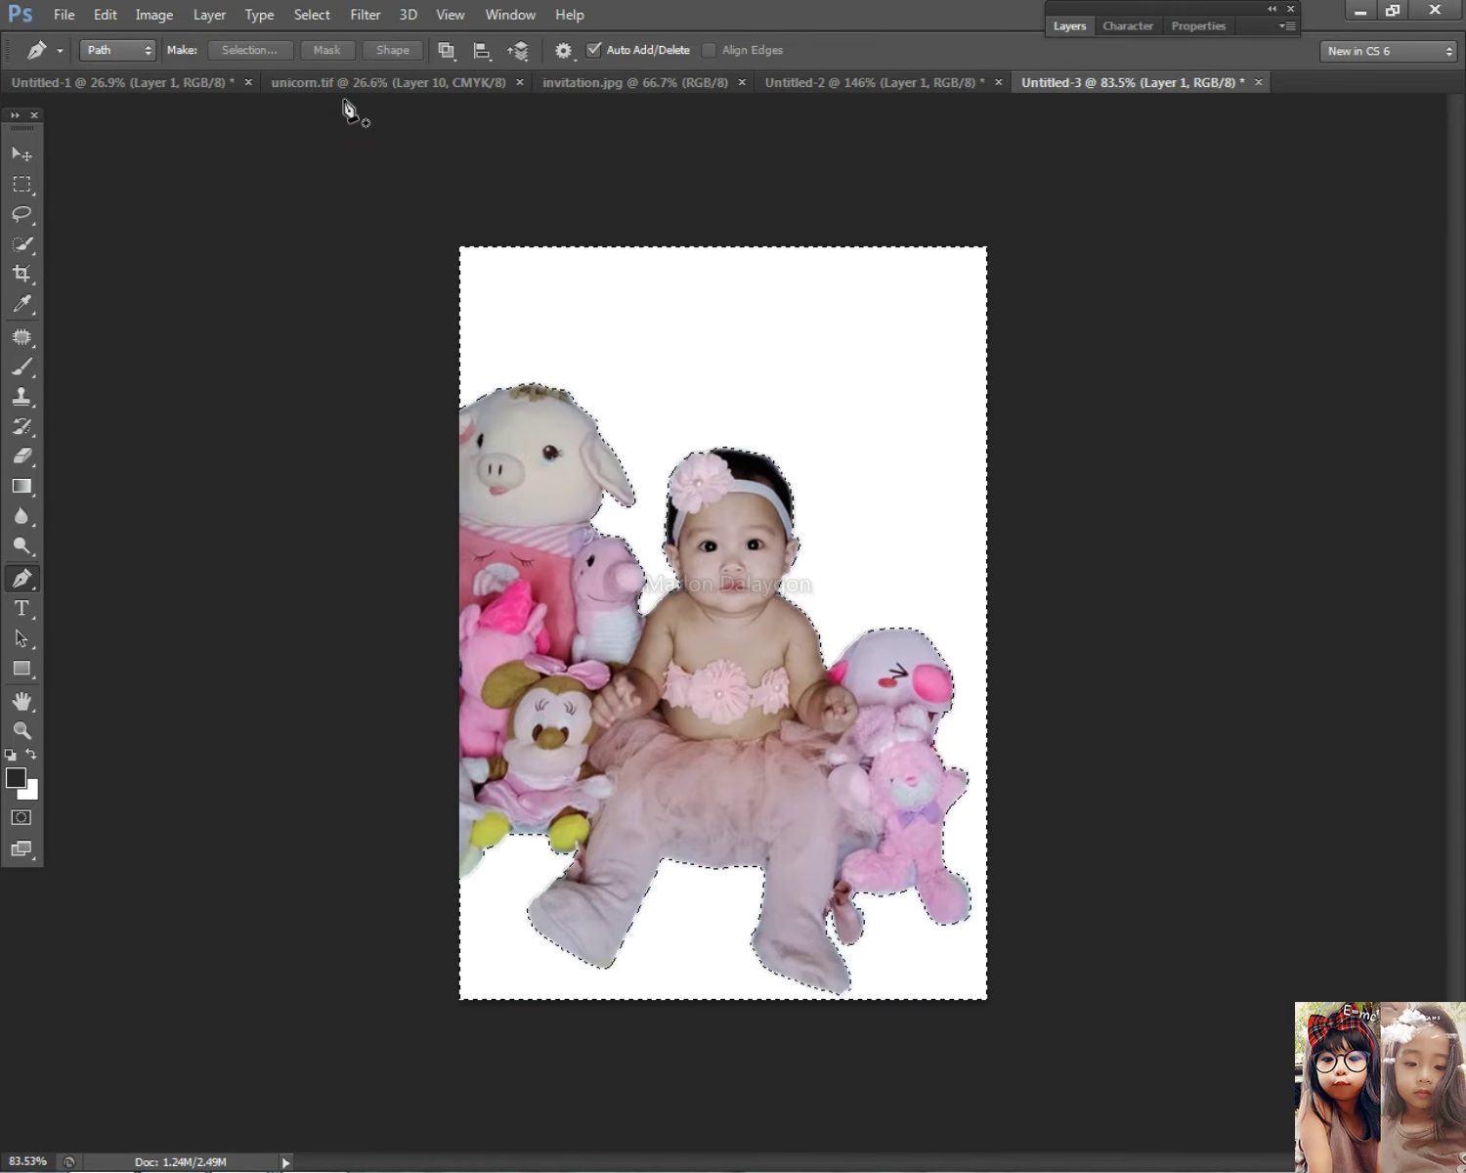
pyautogui.click(21, 184)
pyautogui.press('Return')
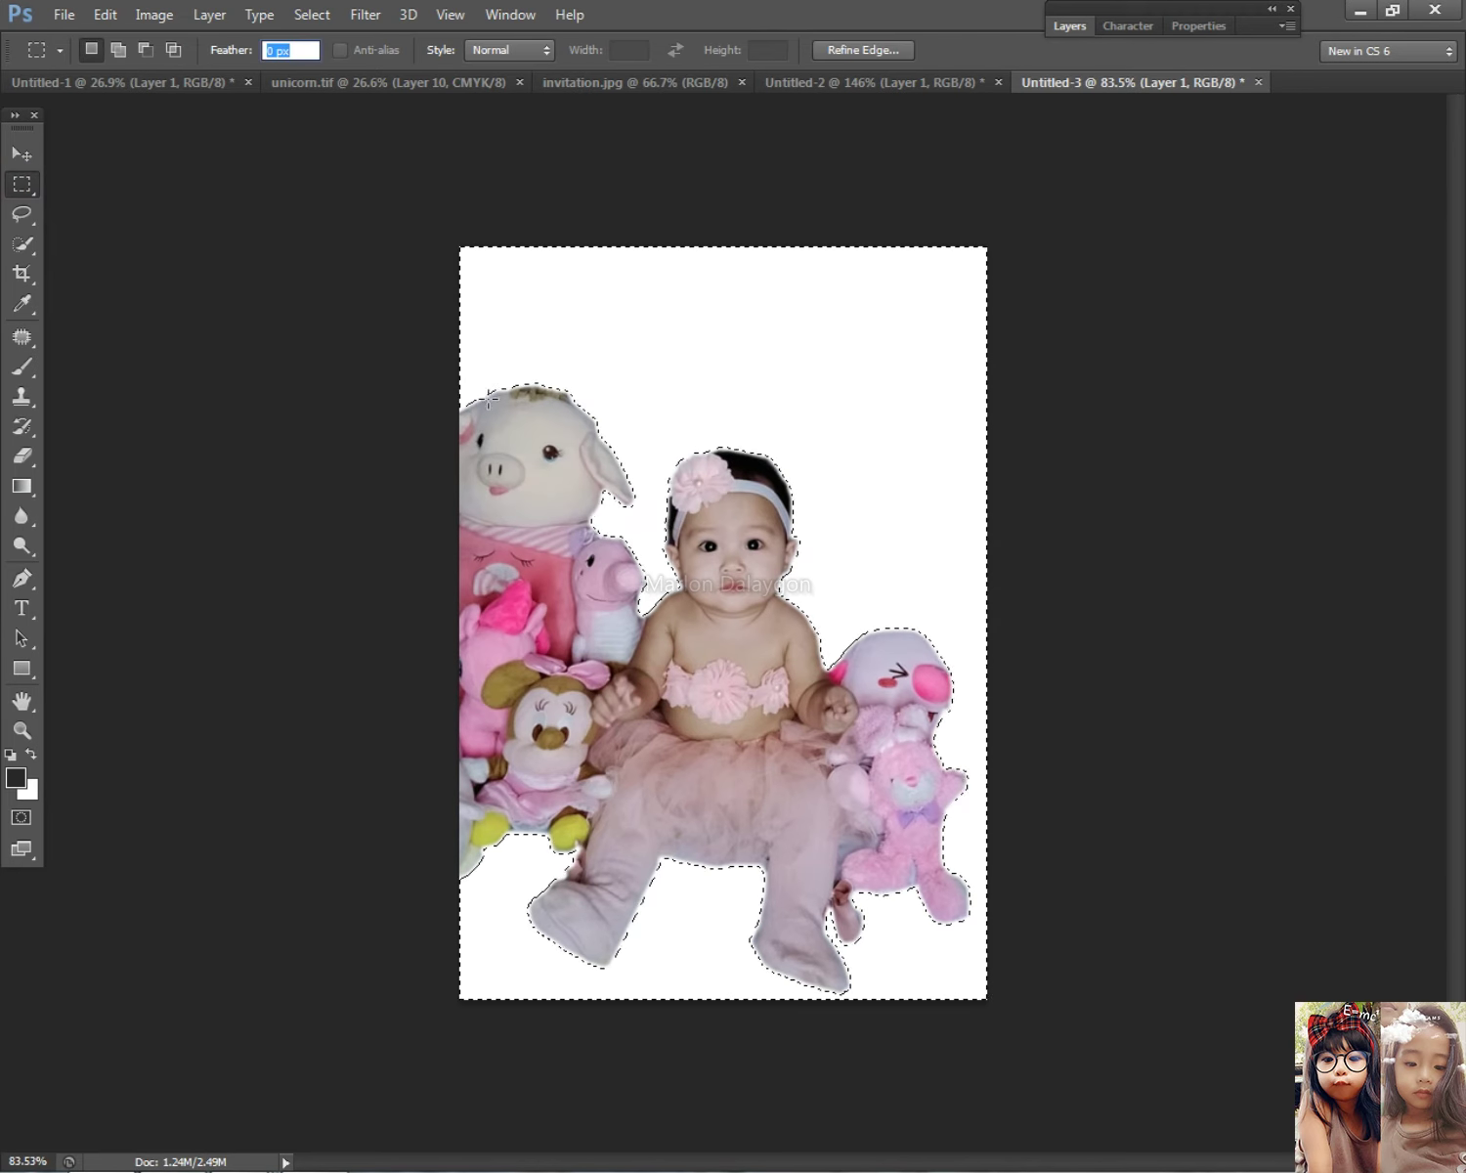
pyautogui.rightClick(517, 378)
pyautogui.click(582, 392)
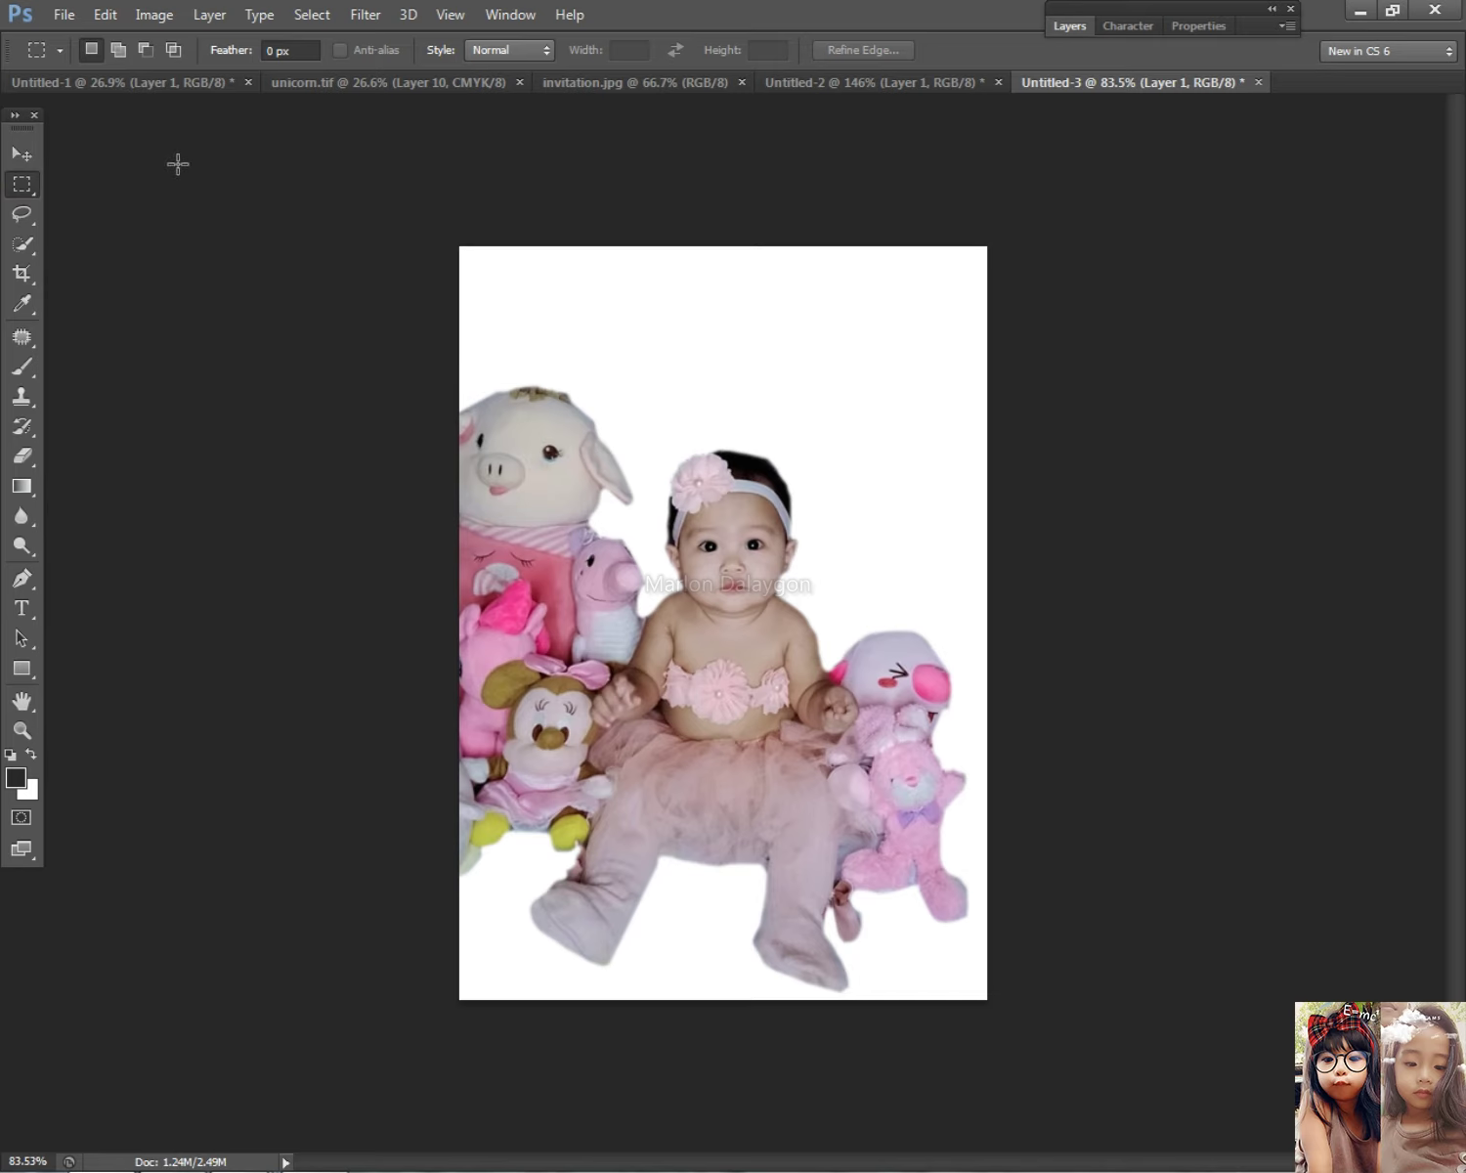
pyautogui.click(24, 154)
# Step: On Layer 1, erase leftover backdrop specks along the baby's hair with a small eraser
pyautogui.rightClick(684, 645)
pyautogui.click(765, 652)
pyautogui.scroll(1, 765, 652)
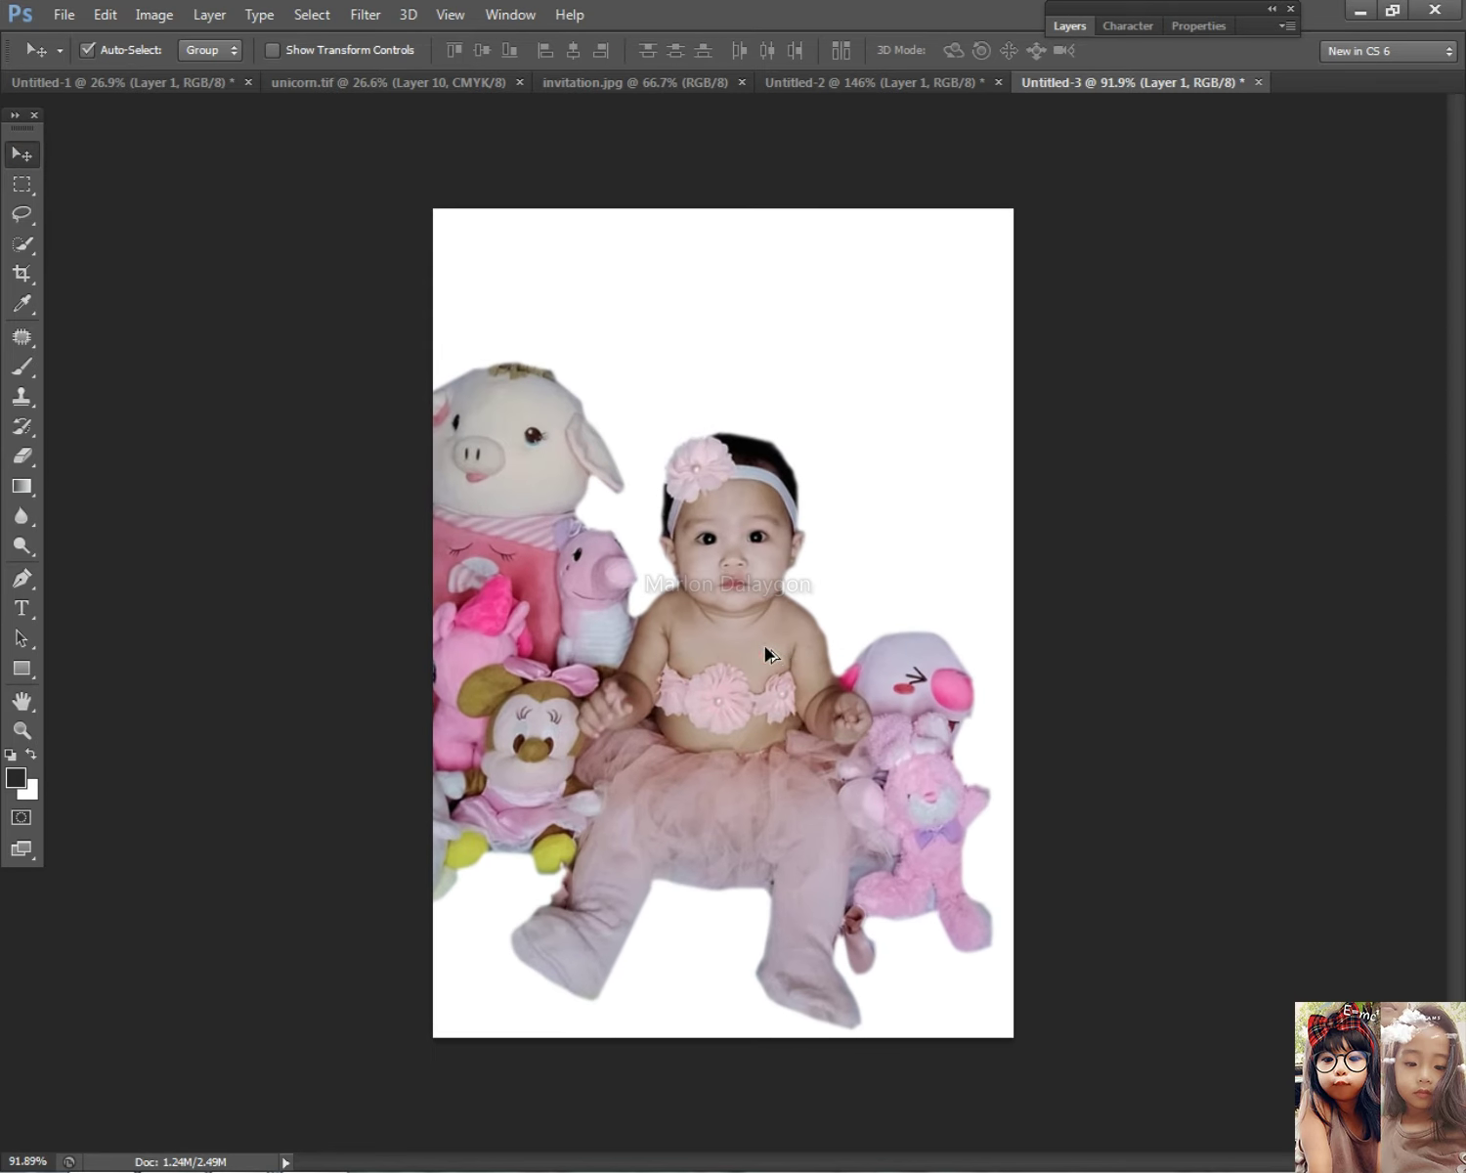
pyautogui.click(21, 456)
pyautogui.scroll(5, 880, 344)
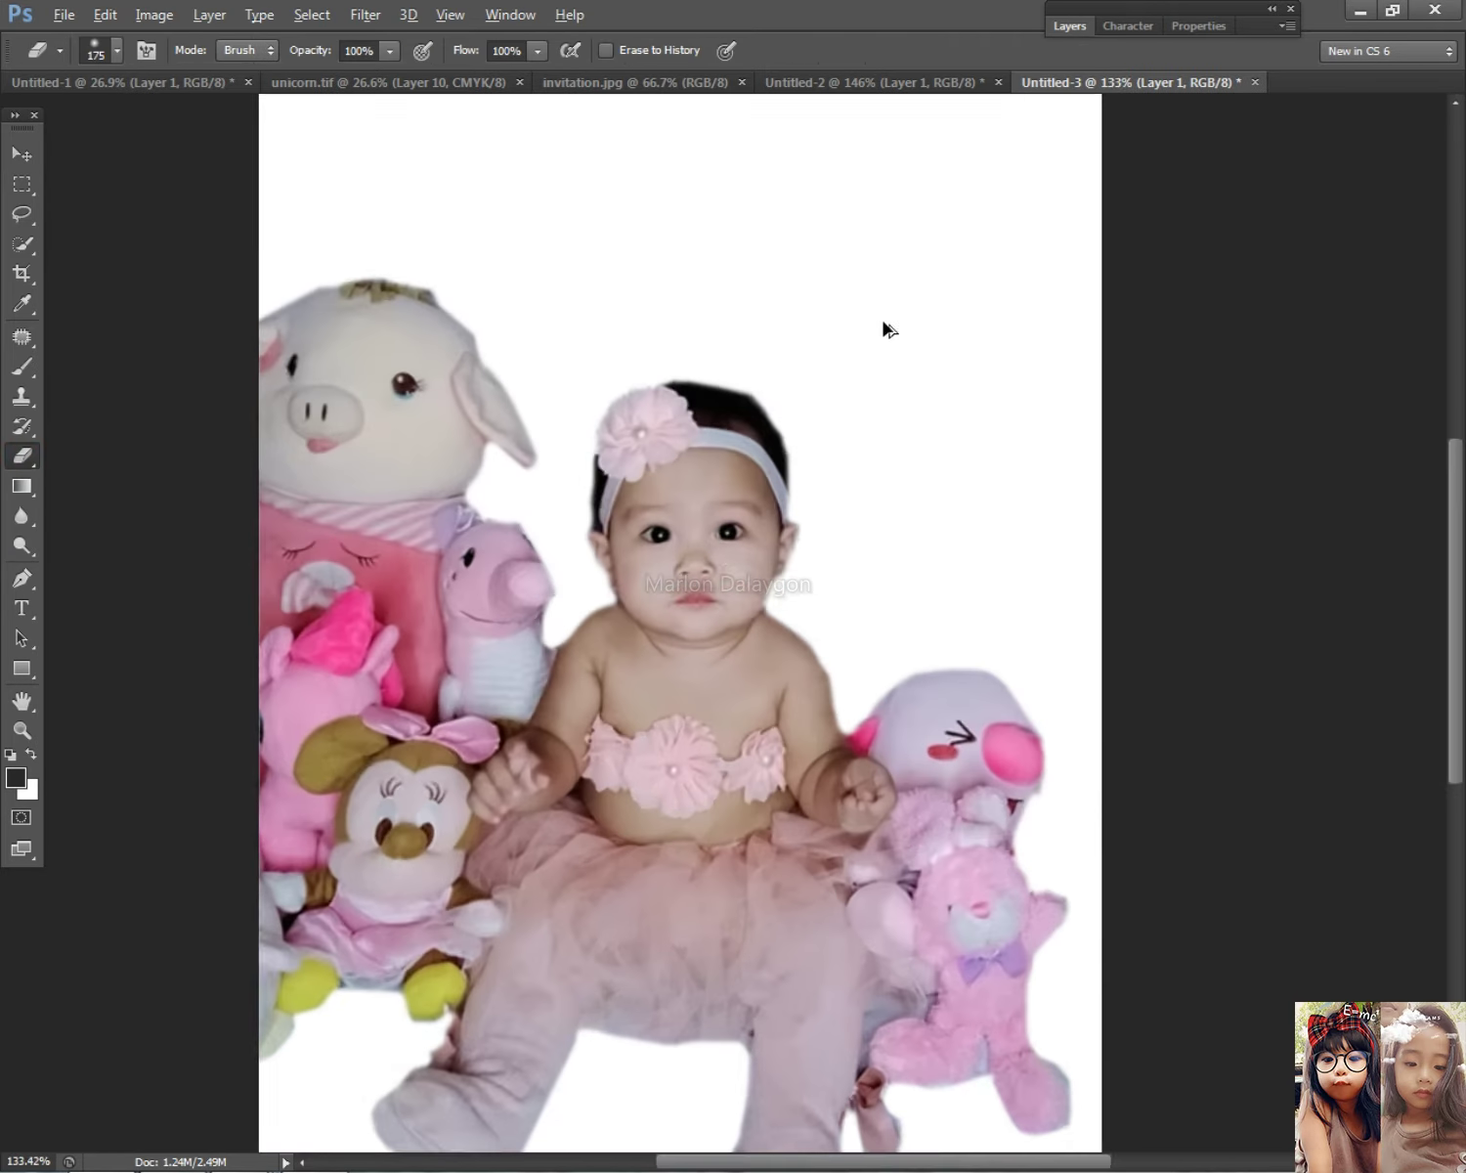
pyautogui.press('[')
pyautogui.press('[')
pyautogui.press('[')
pyautogui.press('[')
pyautogui.press('[')
pyautogui.press('[')
pyautogui.press('[')
pyautogui.press('[')
pyautogui.press('[')
pyautogui.press('[')
pyautogui.press('[')
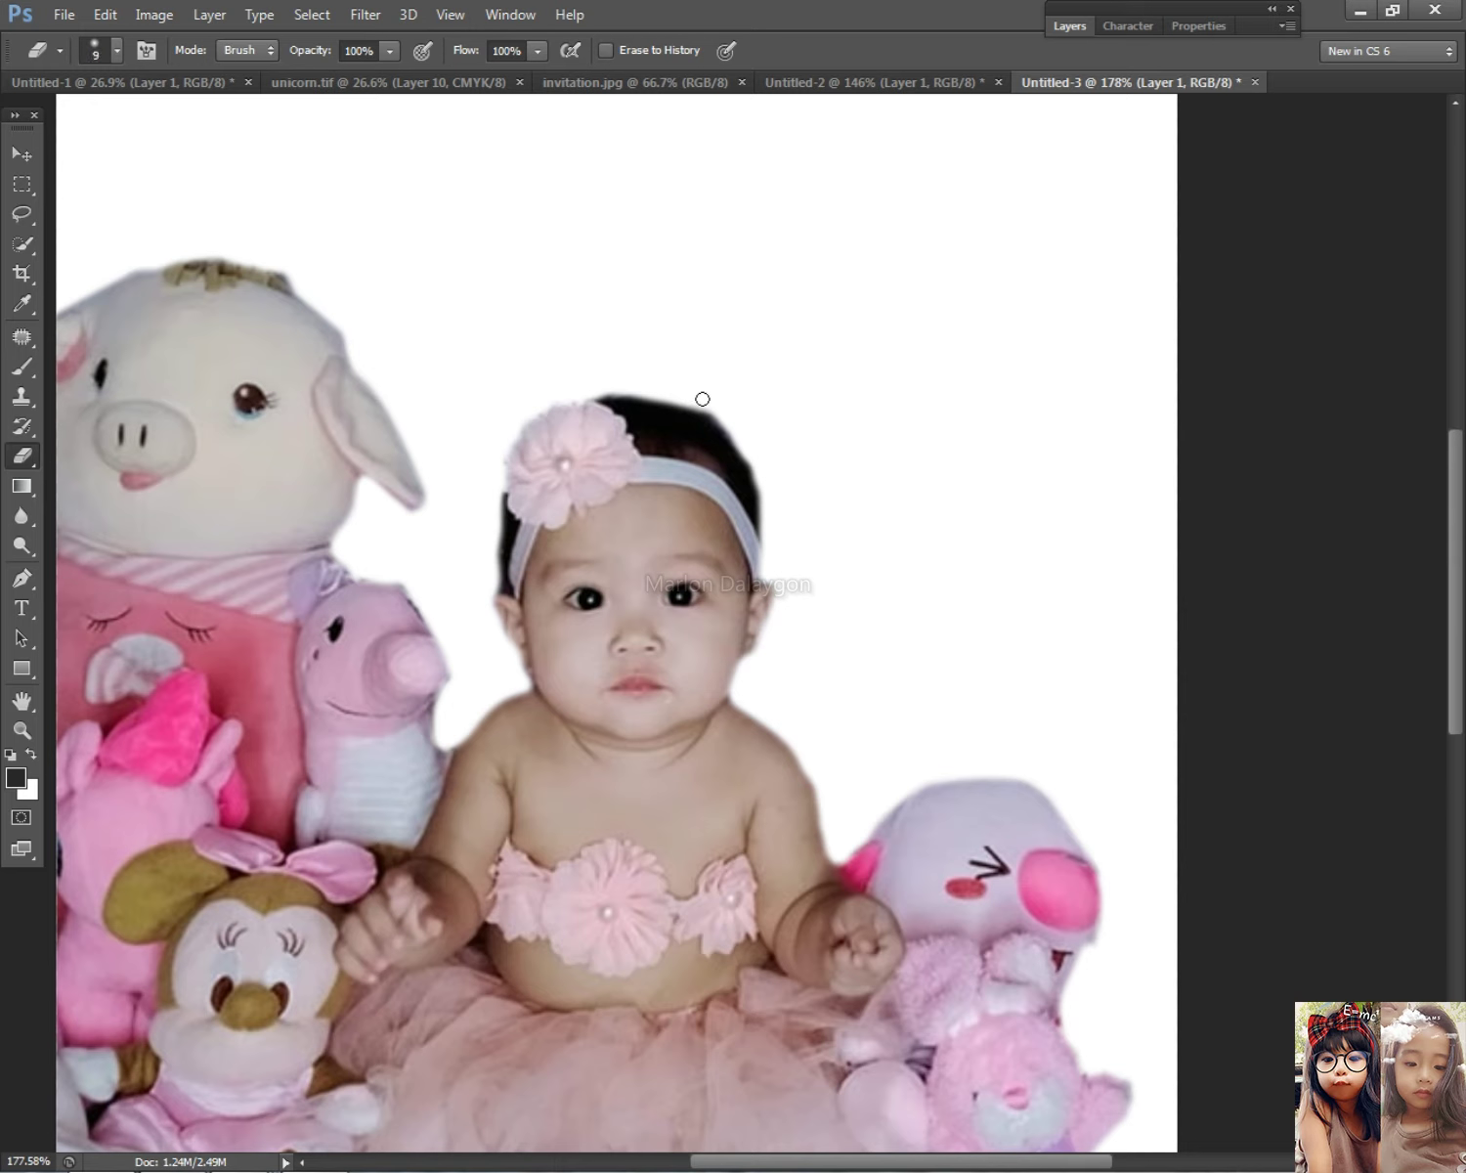
pyautogui.moveTo(710, 408)
pyautogui.mouseDown()
pyautogui.moveTo(736, 427)
pyautogui.moveTo(707, 409)
pyautogui.moveTo(725, 418)
pyautogui.mouseUp()
pyautogui.scroll(1, 787, 426)
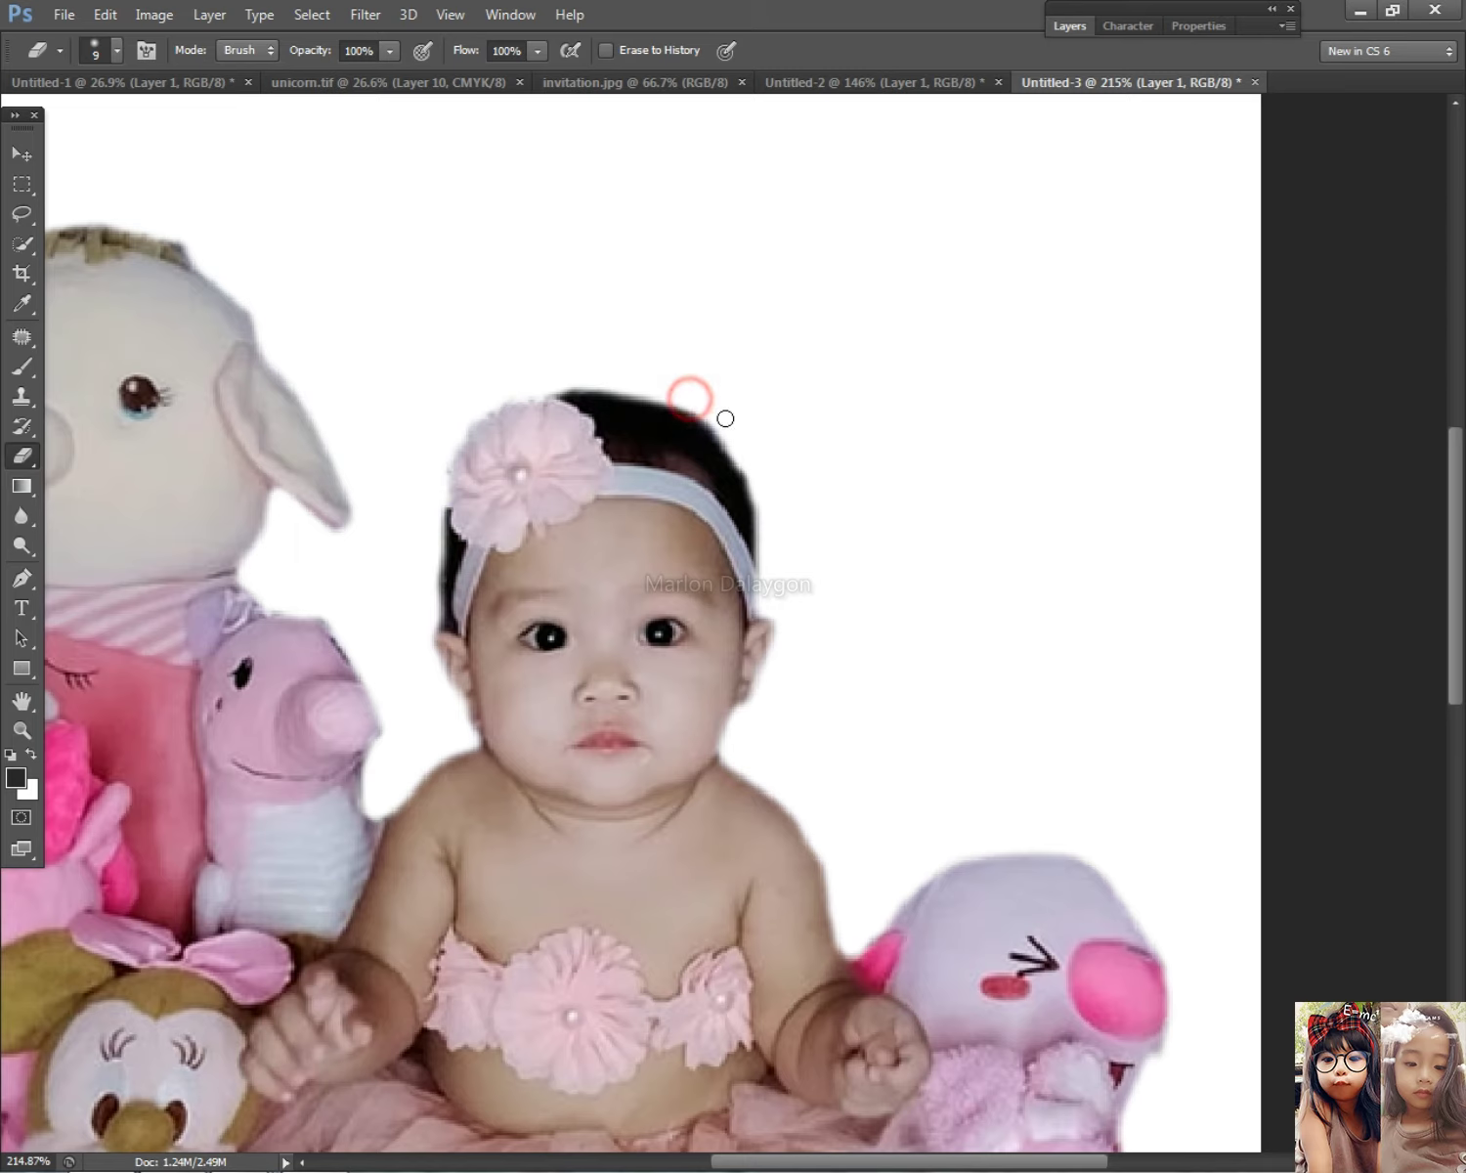
pyautogui.moveTo(547, 378); pyautogui.dragTo(589, 381)
pyautogui.scroll(-2, 936, 410)
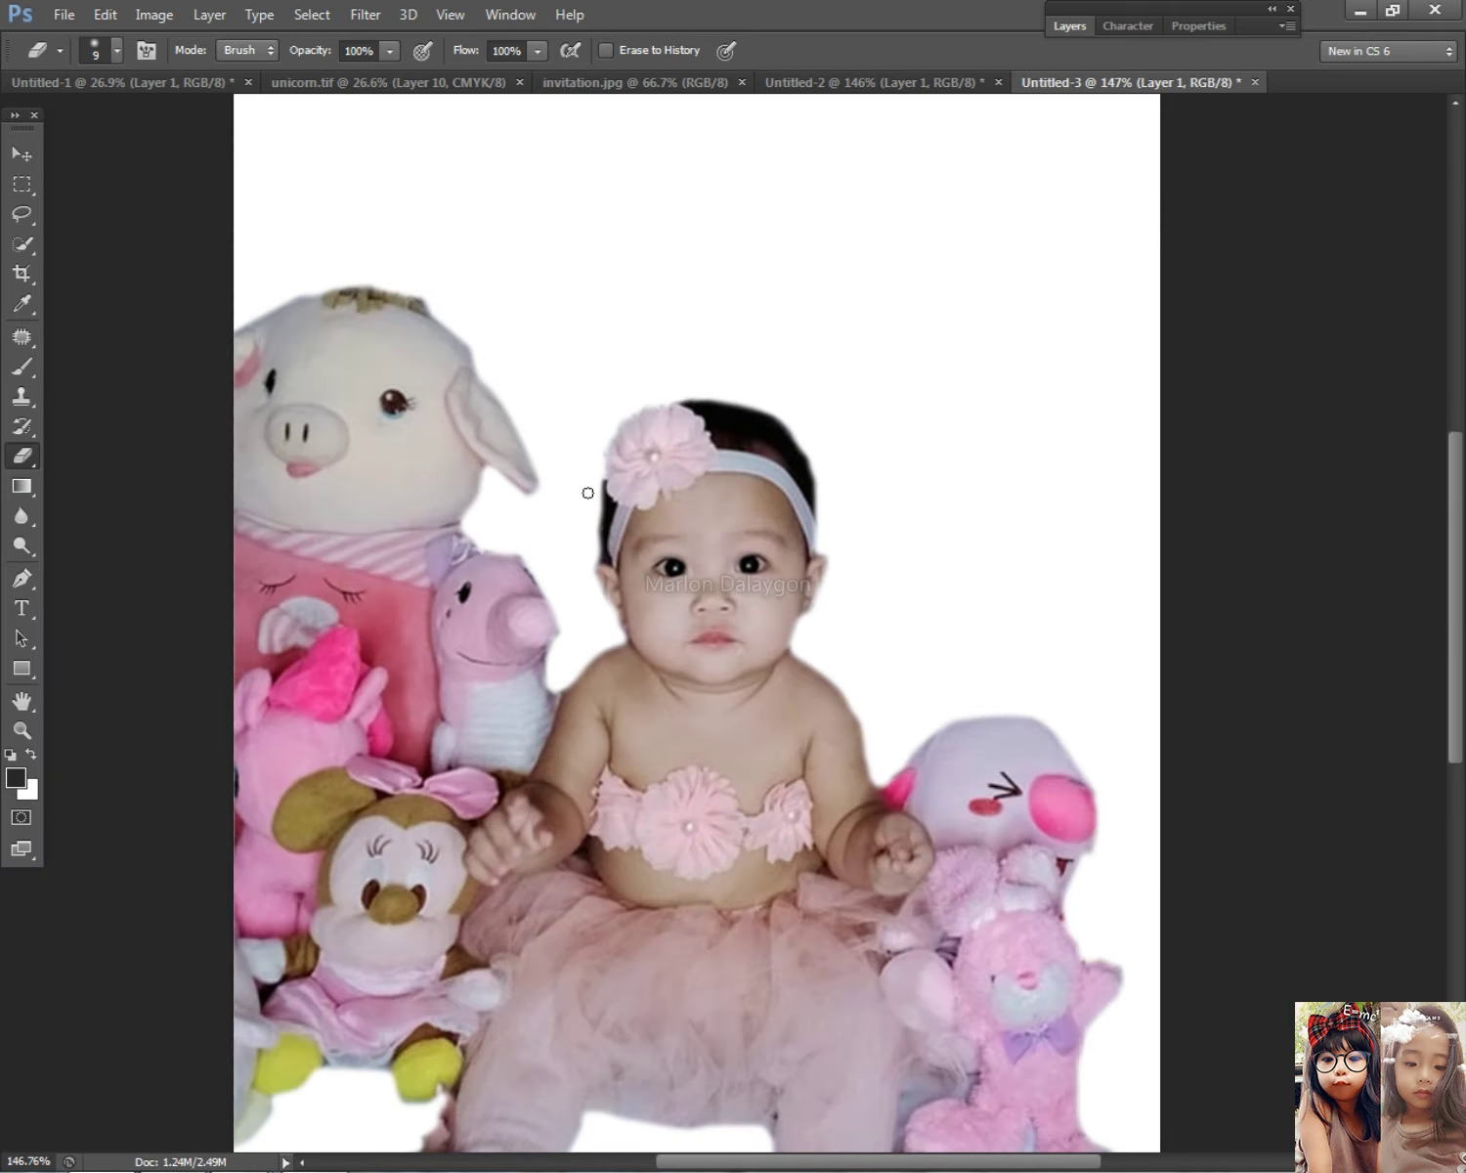
pyautogui.scroll(-5, 892, 497)
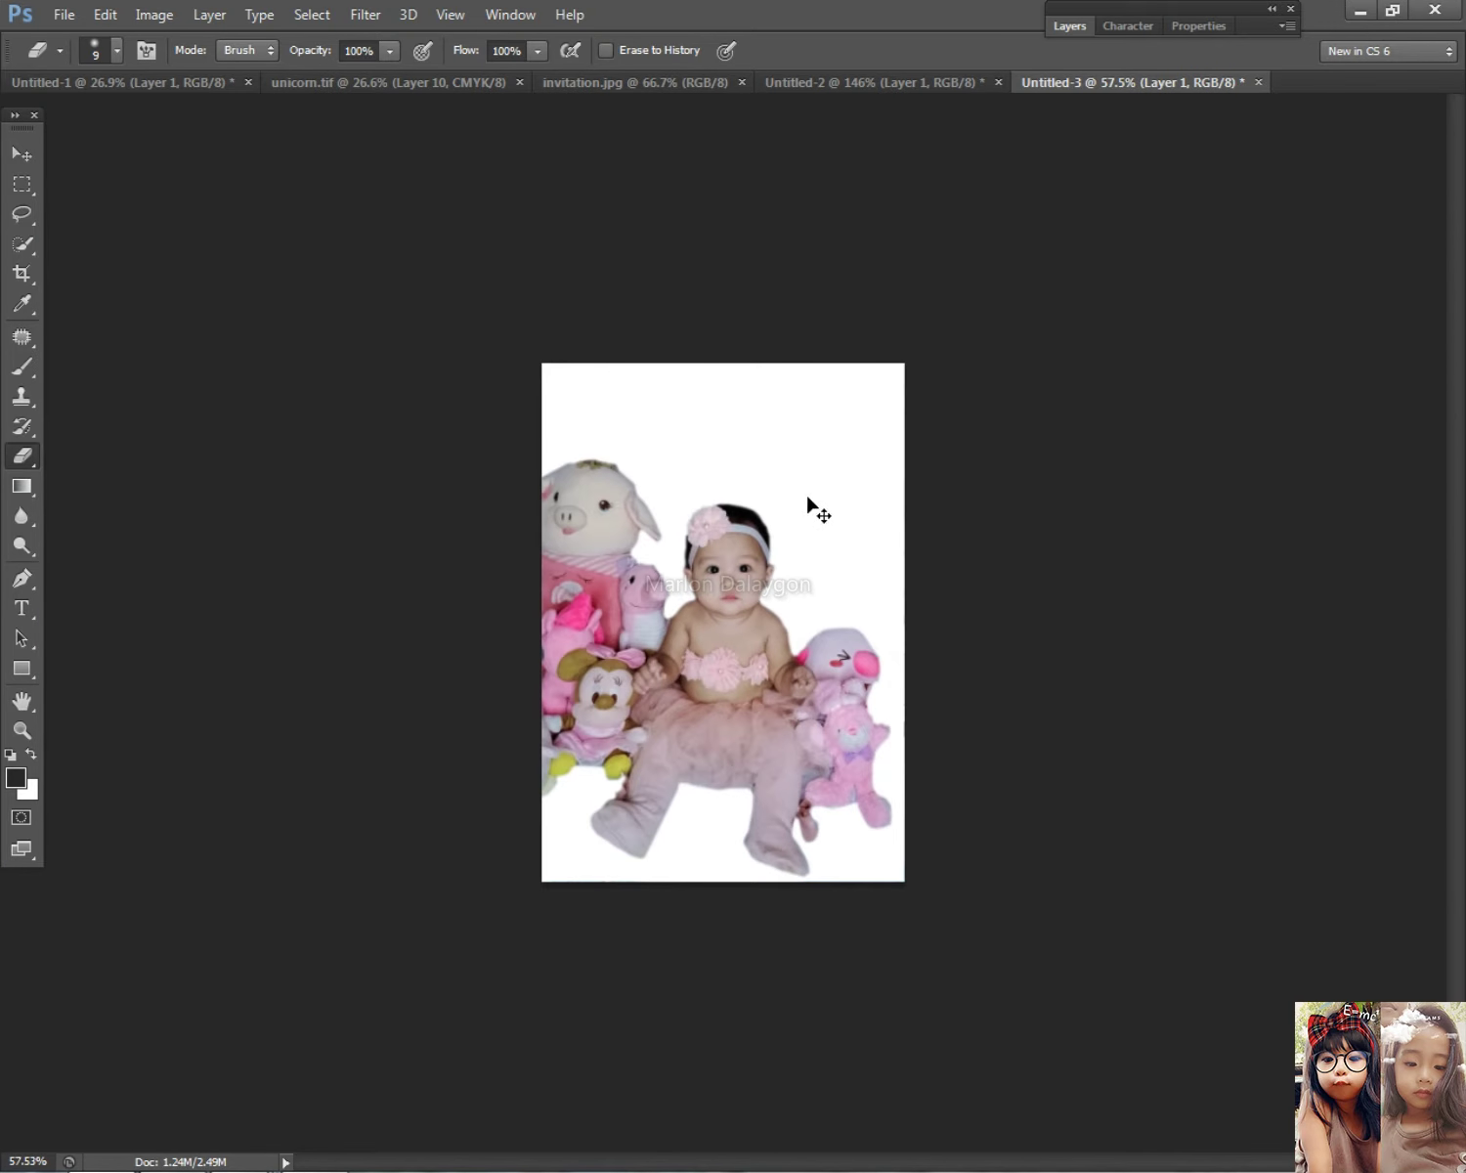
# Step: Nudge the baby photo layer, then marquee-select the whole image area and cut it
pyautogui.click(12, 154)
pyautogui.moveTo(670, 674)
pyautogui.mouseDown()
pyautogui.moveTo(665, 728)
pyautogui.moveTo(691, 653)
pyautogui.moveTo(675, 639)
pyautogui.mouseUp()
pyautogui.press('Left')
pyautogui.press('Left')
pyautogui.press('Left')
pyautogui.press('Left')
pyautogui.press('Left')
pyautogui.press('Left')
pyautogui.press('Left')
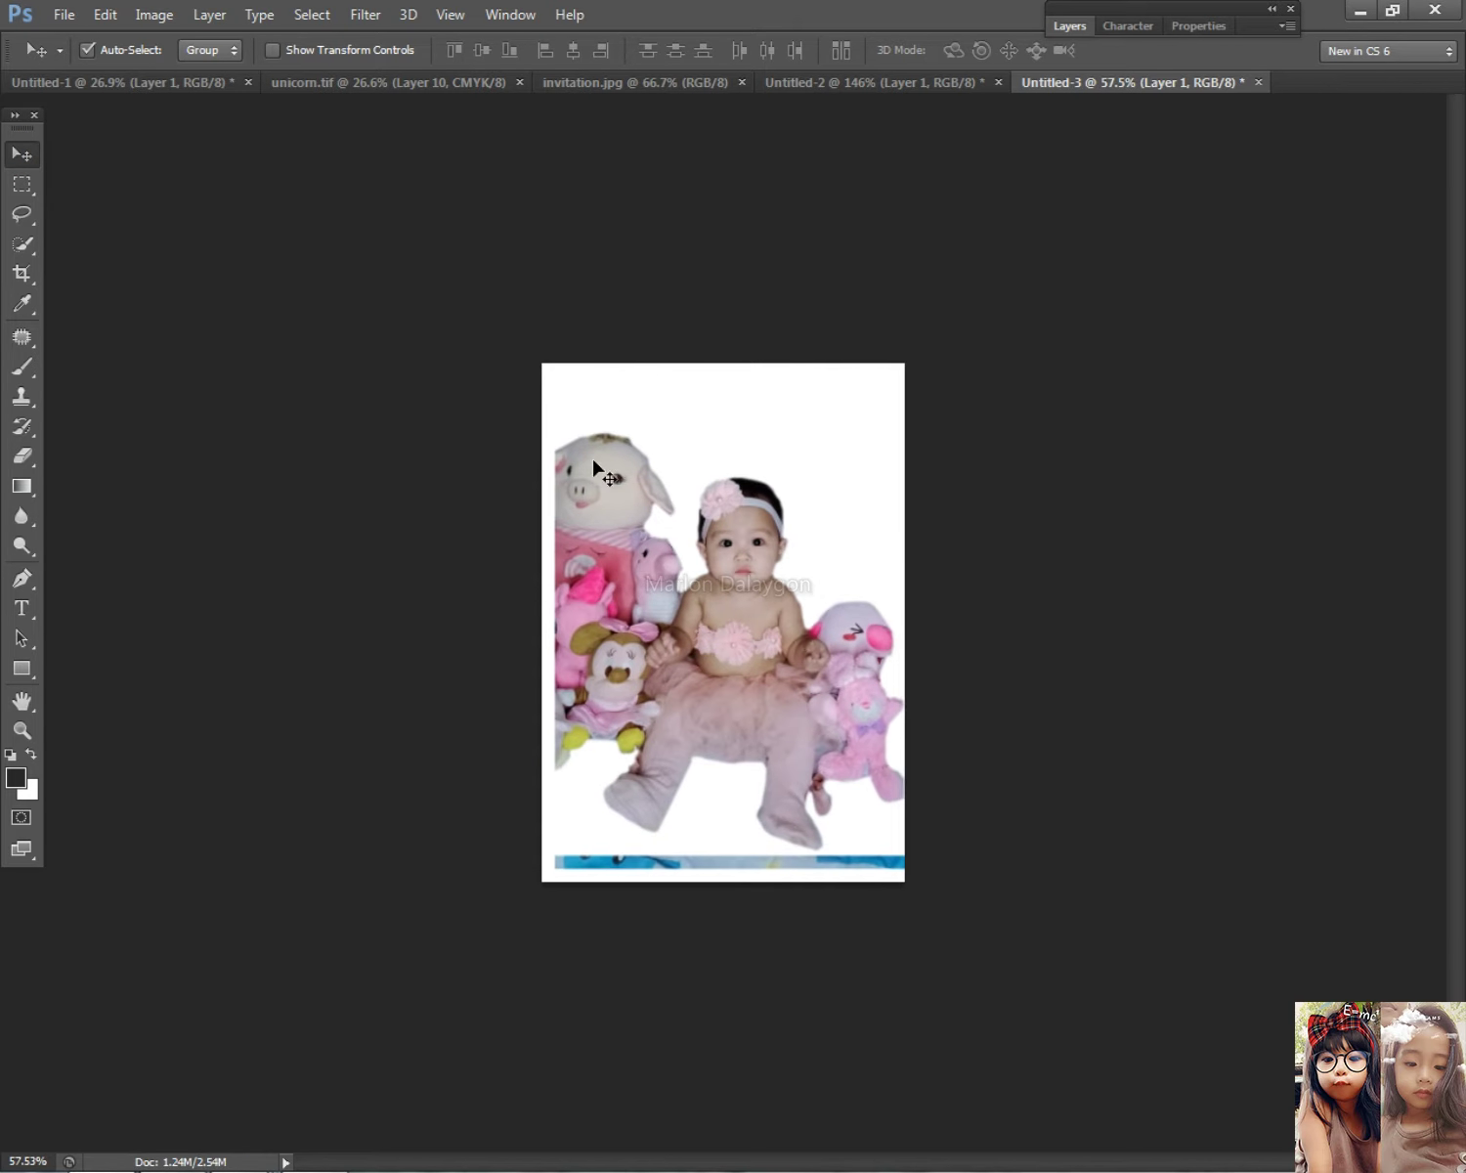
pyautogui.click(22, 183)
pyautogui.moveTo(322, 347); pyautogui.dragTo(1021, 852)
pyautogui.hotkey('ctrl', 'x')
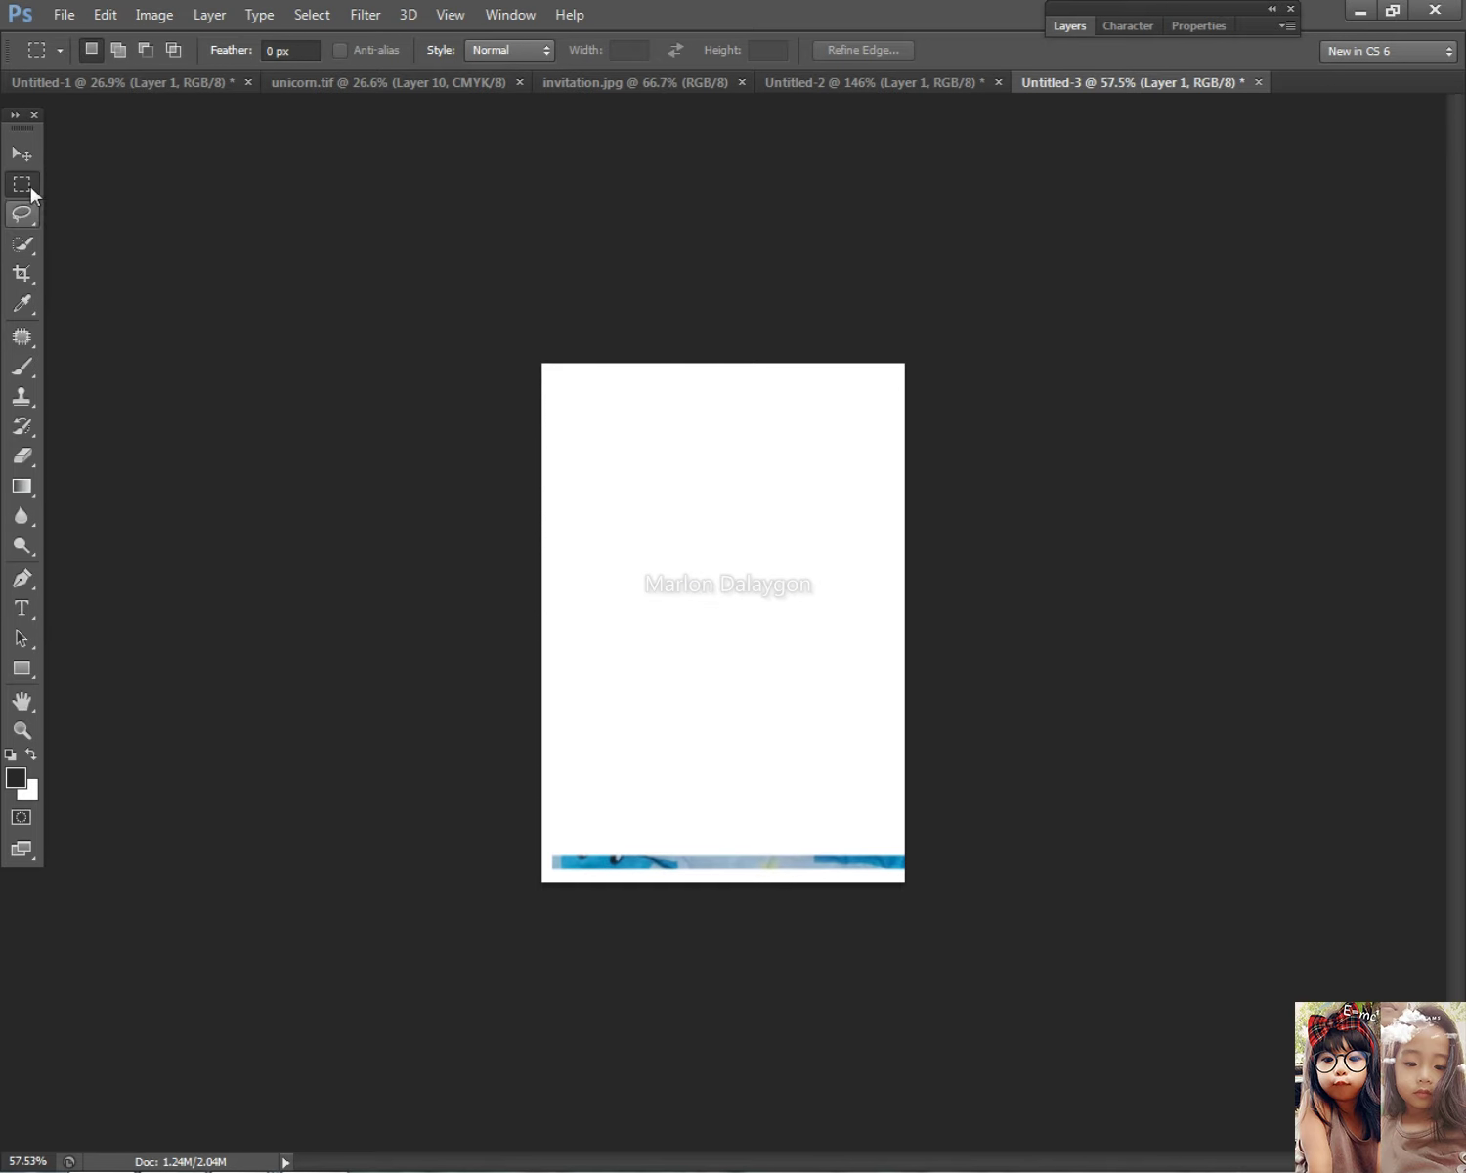
# Step: Paste the cut photo back as a layer and drag it lower on the page
pyautogui.click(21, 154)
pyautogui.hotkey('ctrl', 'v')
pyautogui.moveTo(780, 626); pyautogui.dragTo(791, 712)
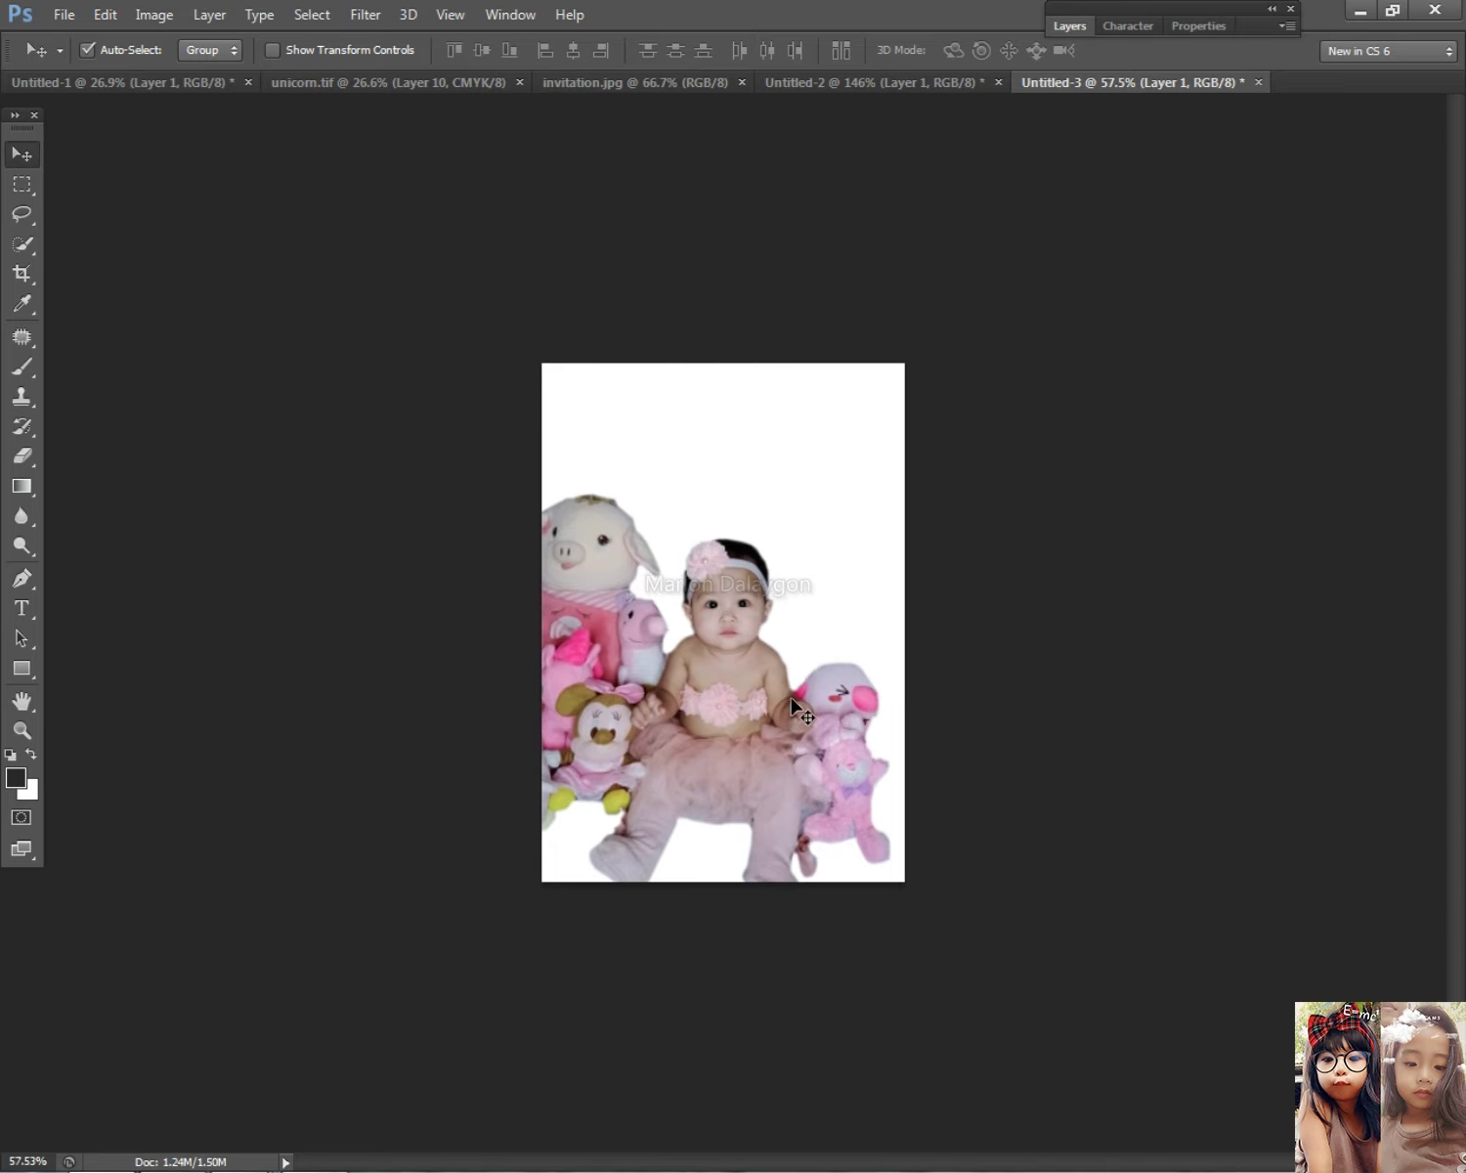
pyautogui.scroll(2, 733, 732)
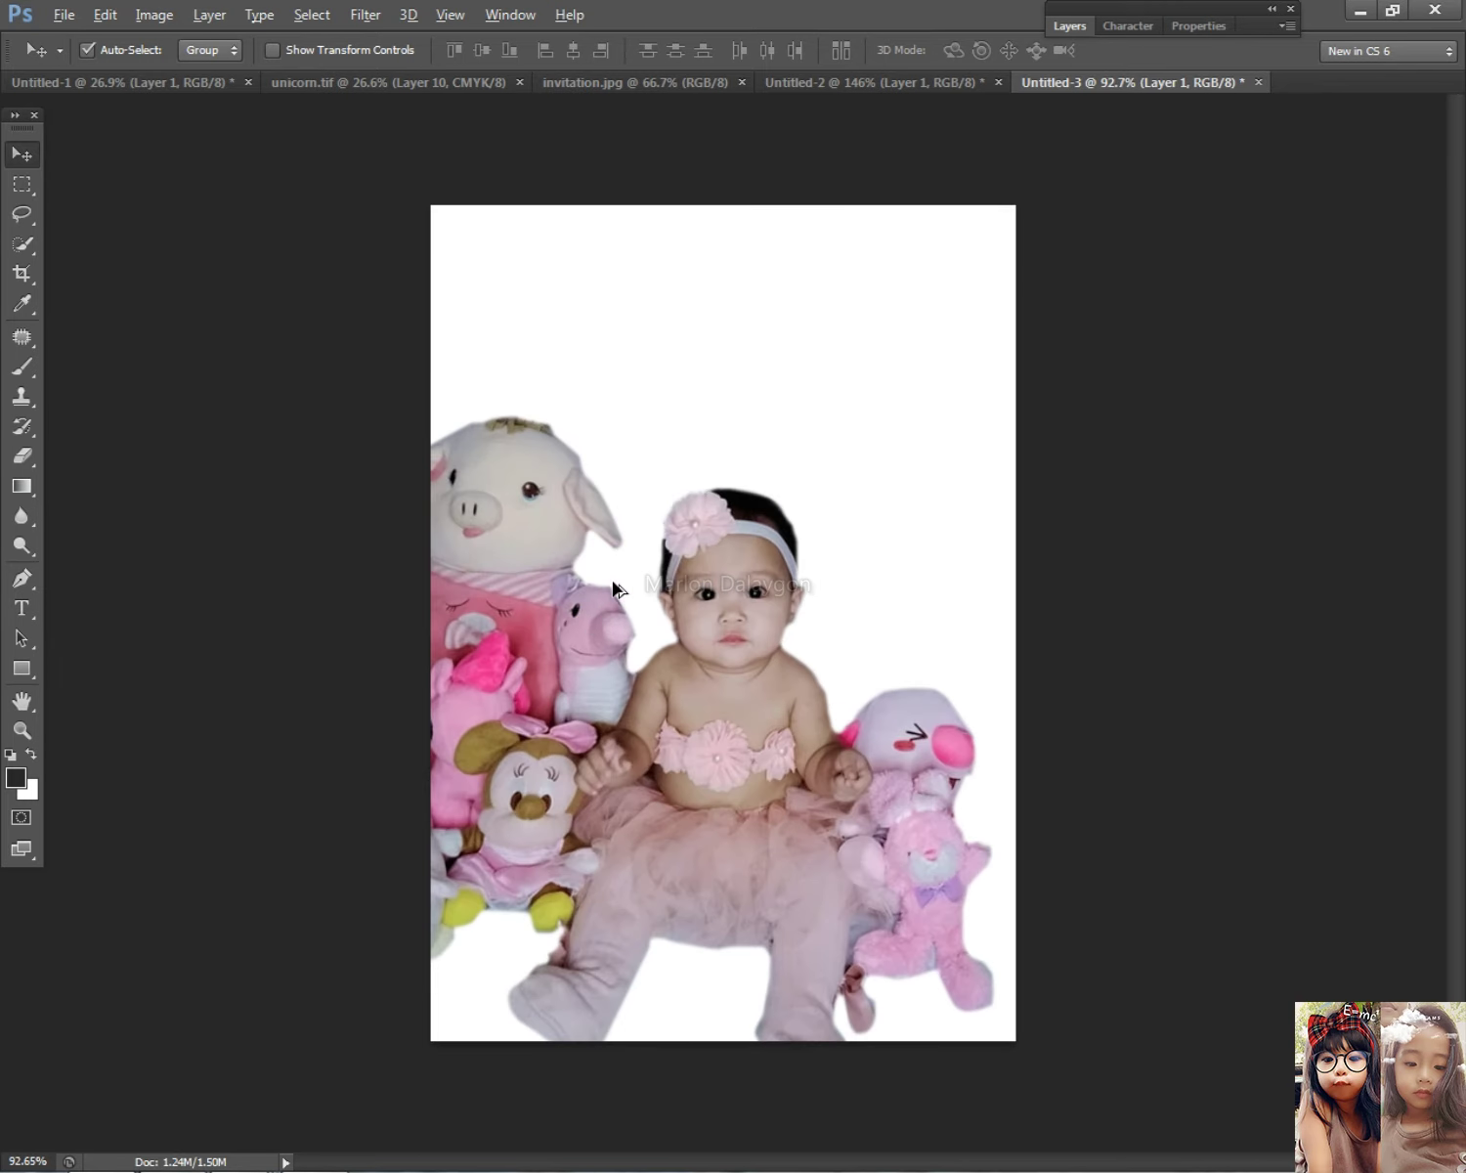
pyautogui.click(34, 459)
pyautogui.scroll(4, 552, 557)
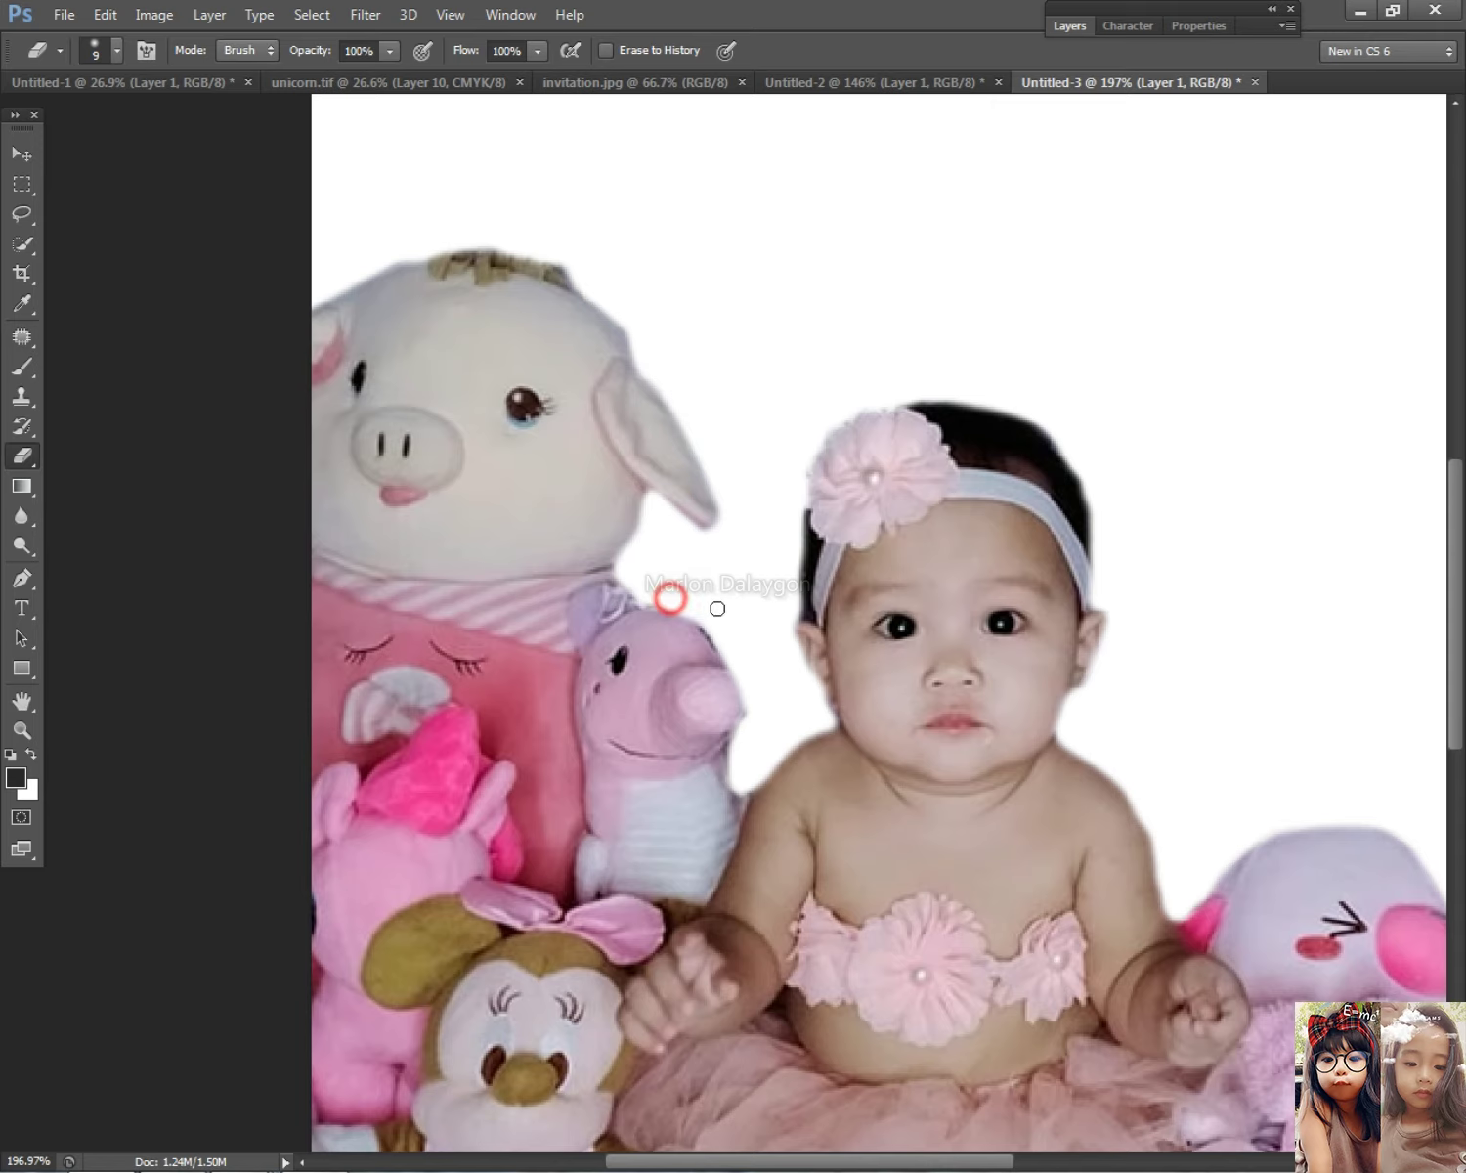
pyautogui.scroll(-4, 970, 567)
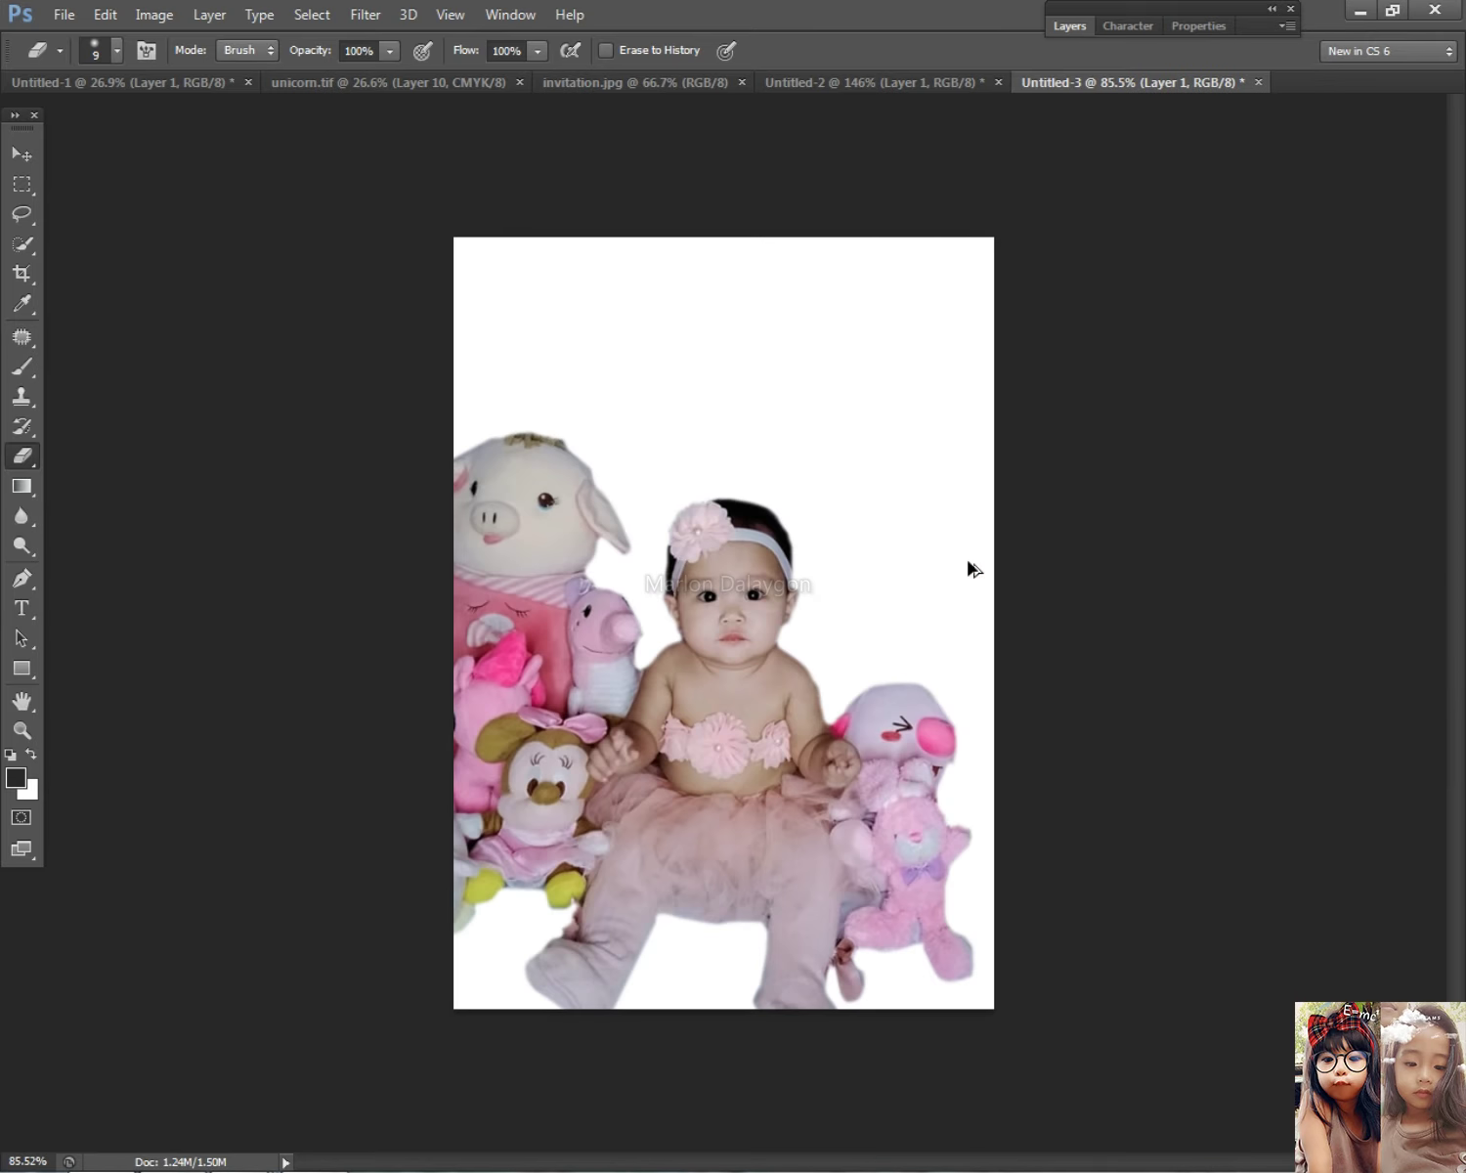
pyautogui.scroll(-2, 970, 565)
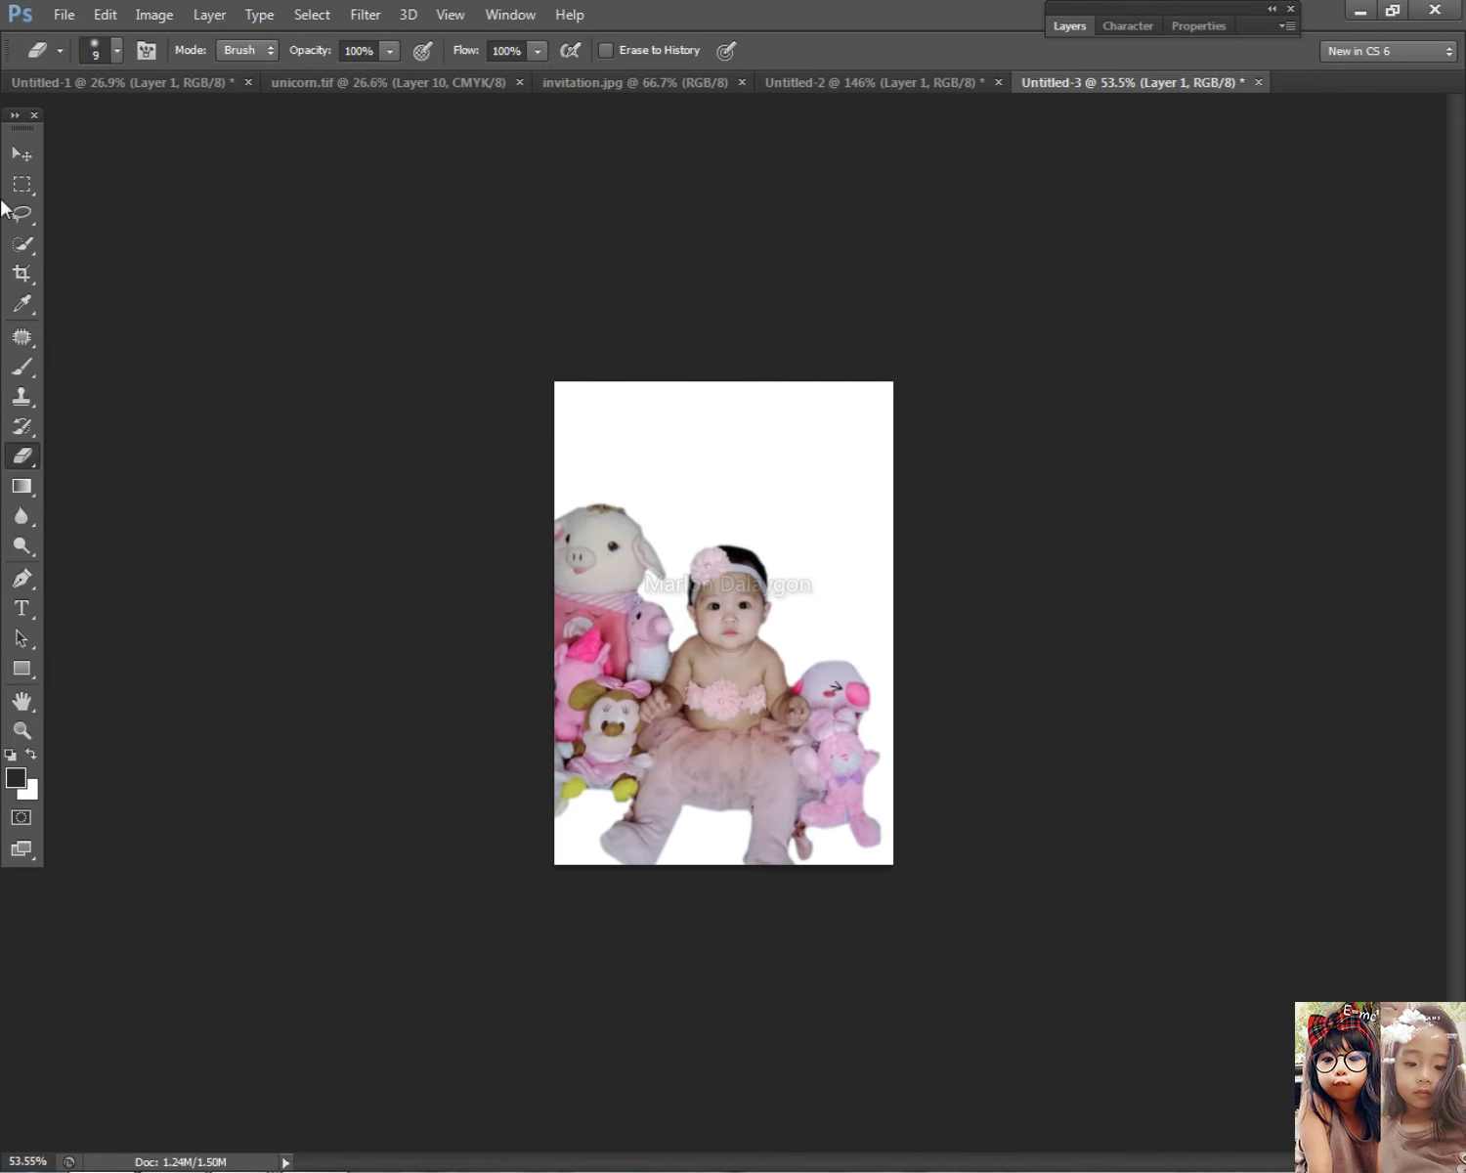
pyautogui.click(25, 156)
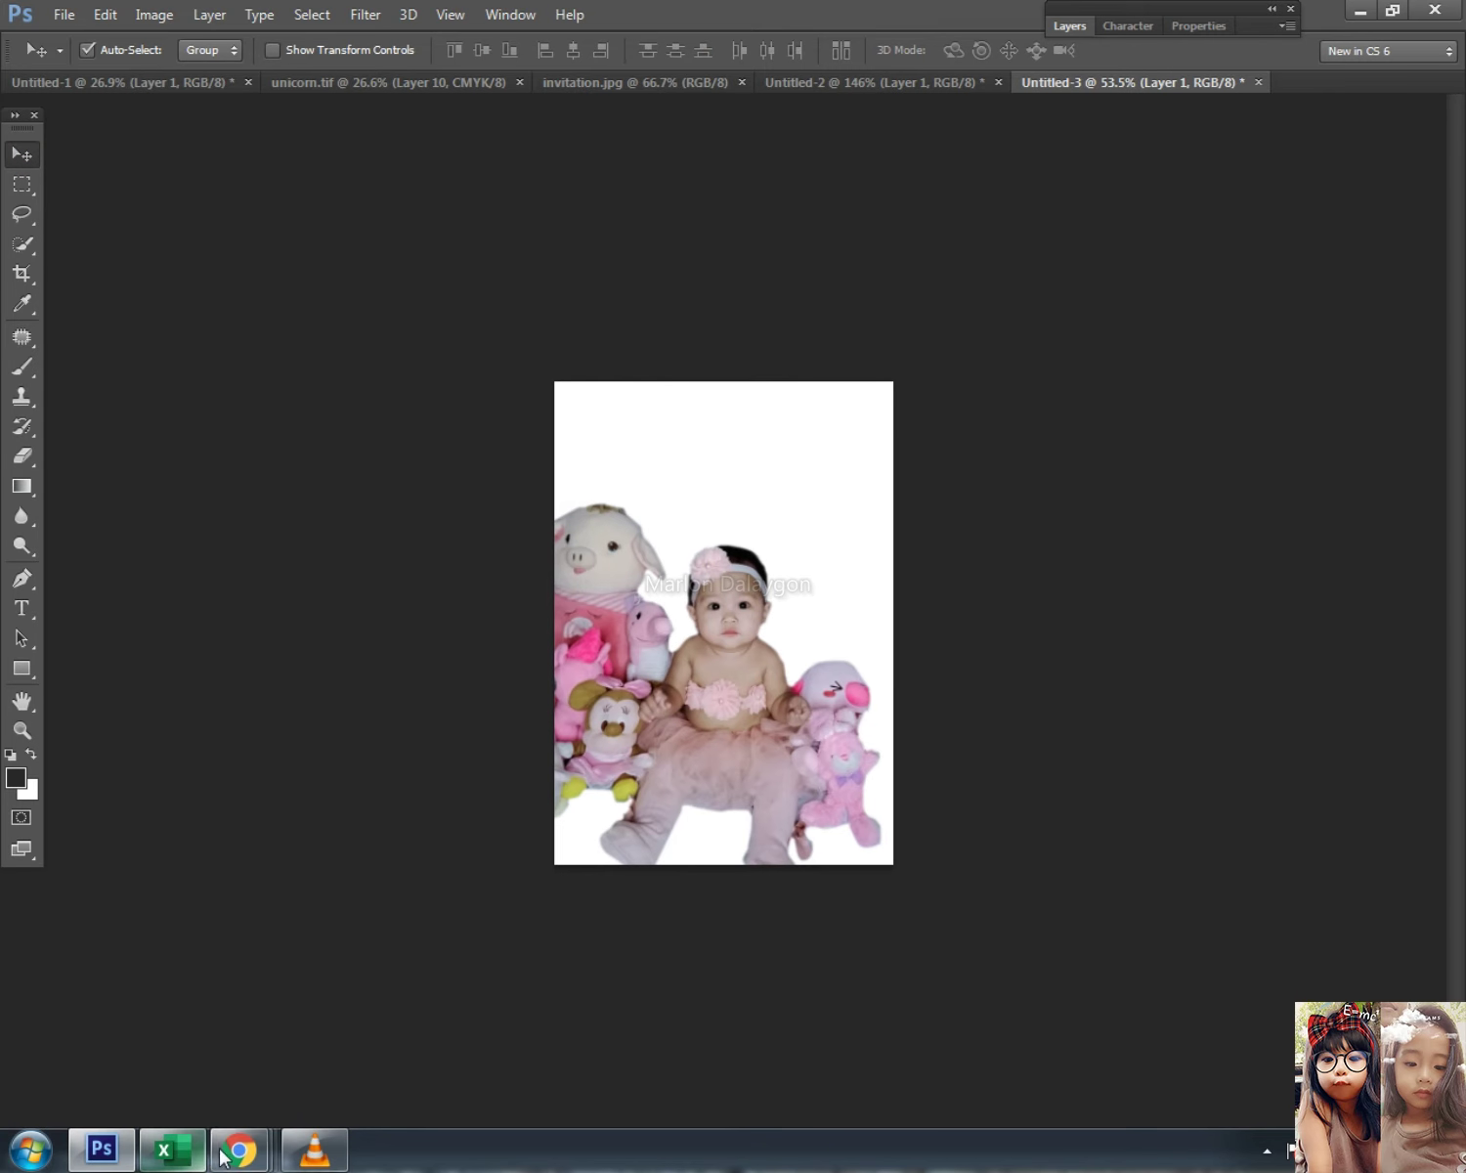
# Step: Try downloading the Fantasy Wind background from pngtree, dismissing its registration prompt
pyautogui.moveTo(238, 1150)
pyautogui.moveTo(498, 1055)
pyautogui.click(645, 1006)
pyautogui.scroll(10, 288, 524)
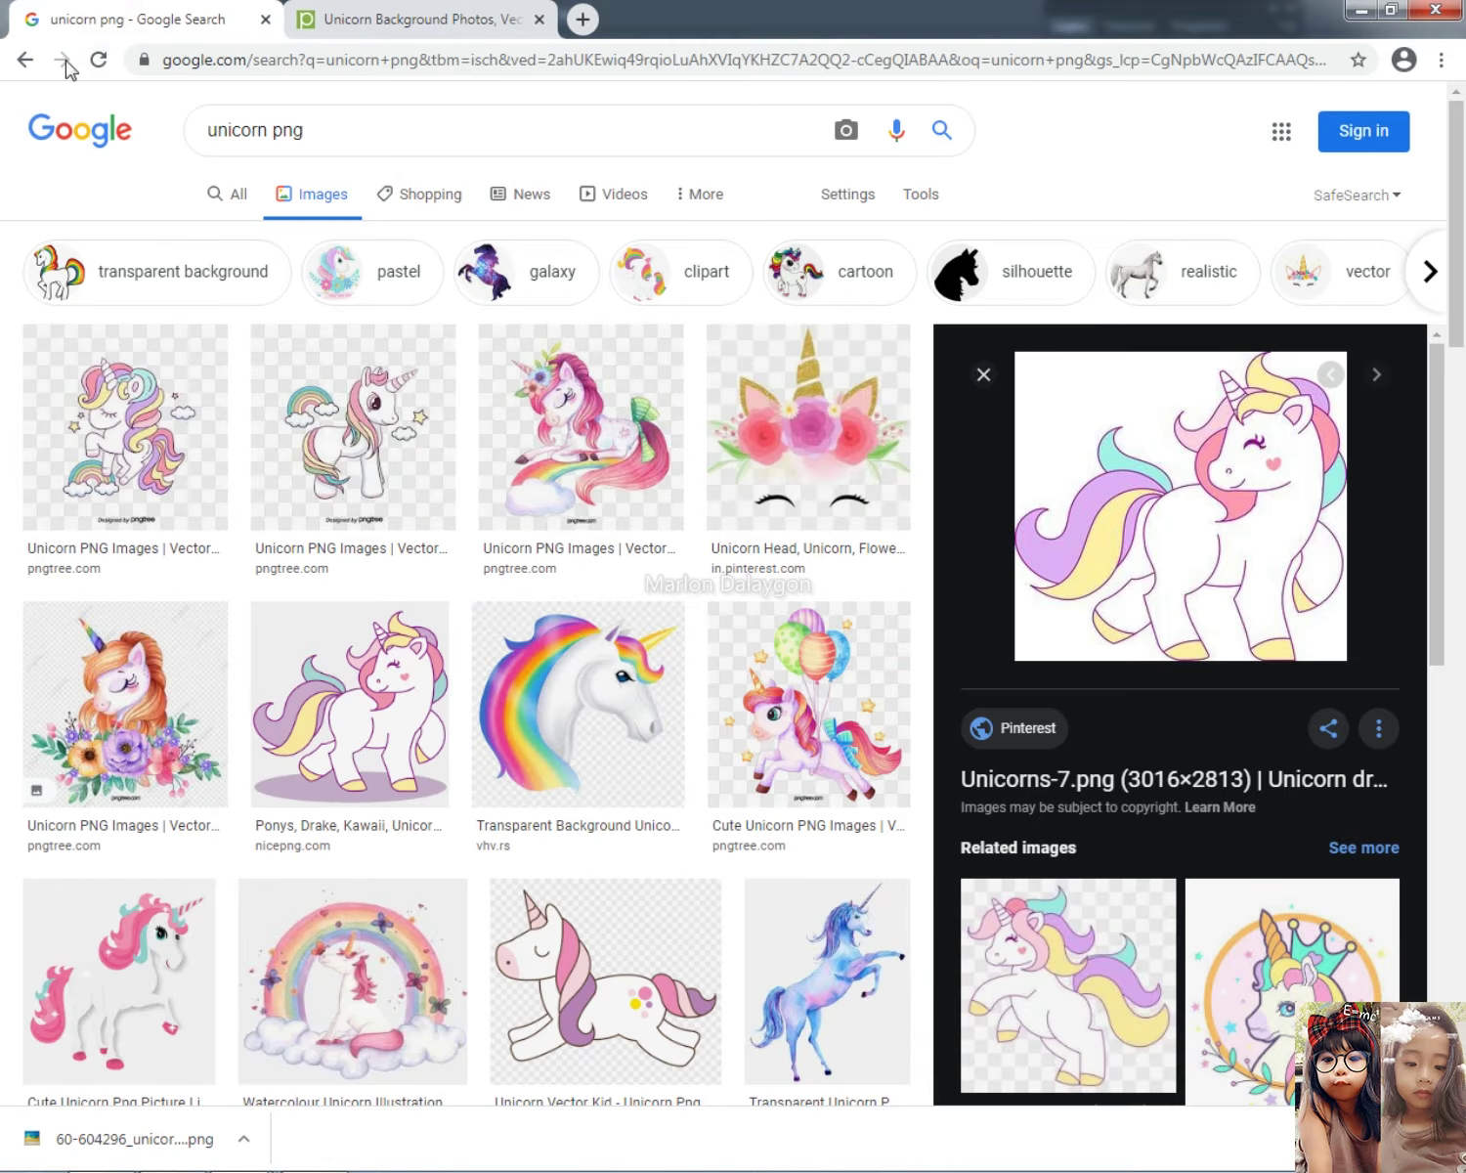
pyautogui.click(410, 17)
pyautogui.click(748, 696)
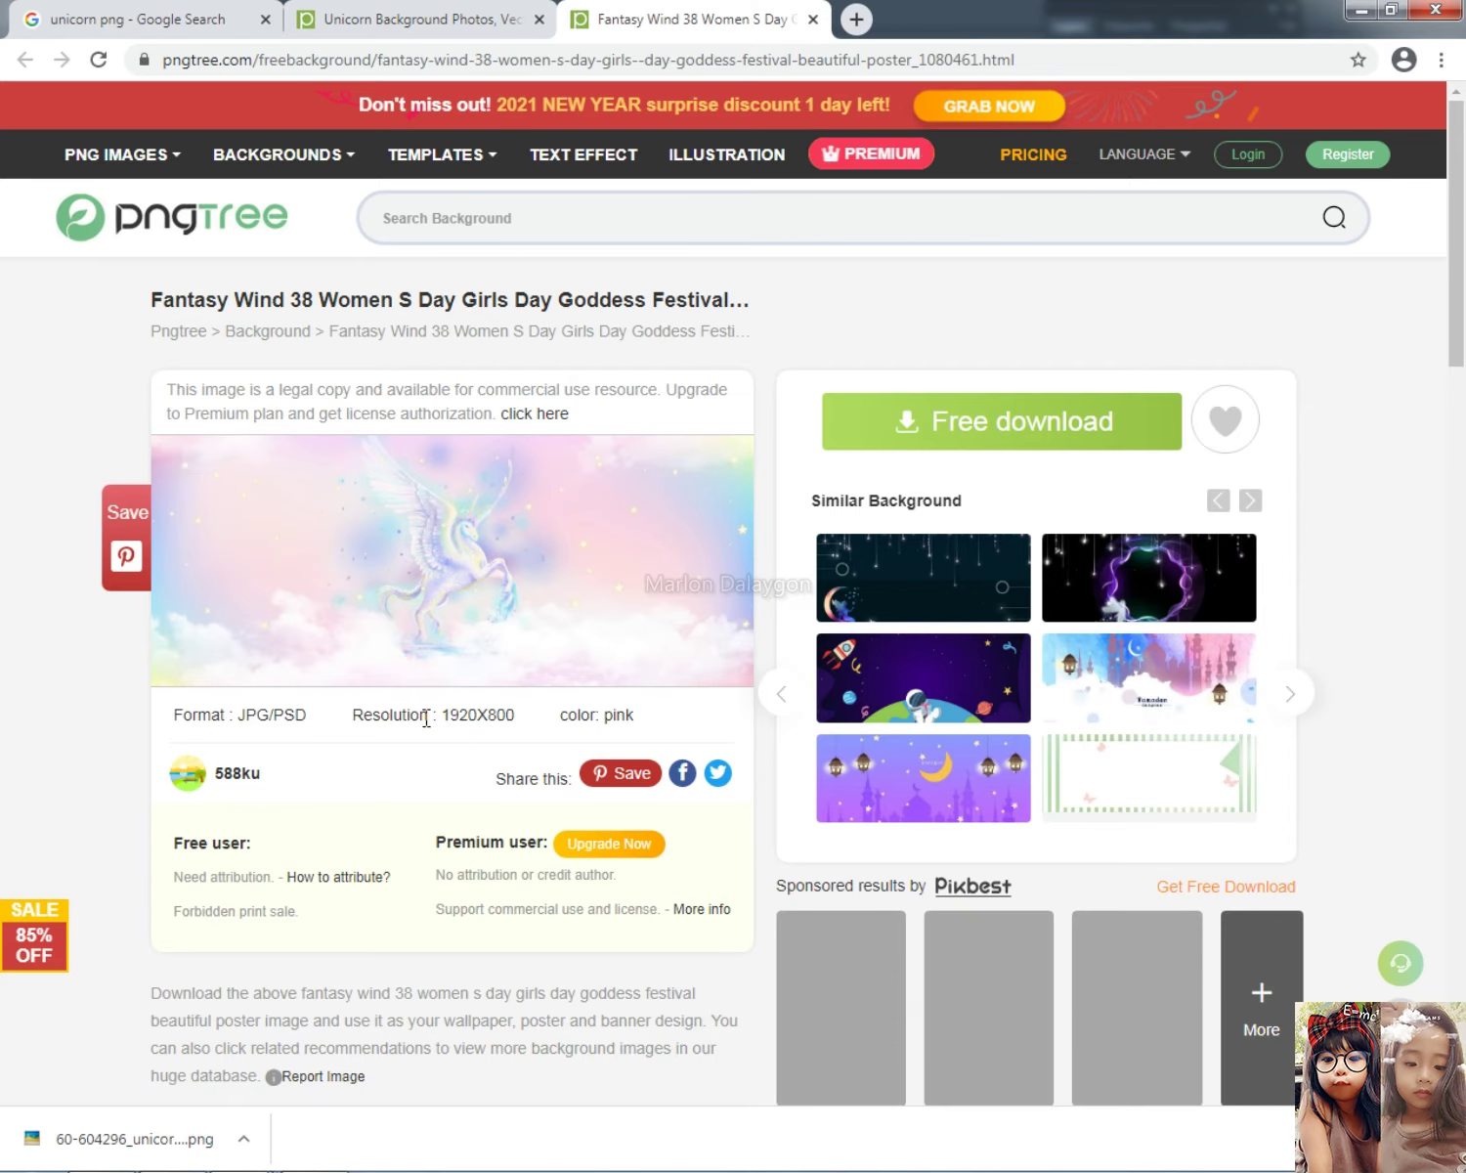
pyautogui.click(1016, 422)
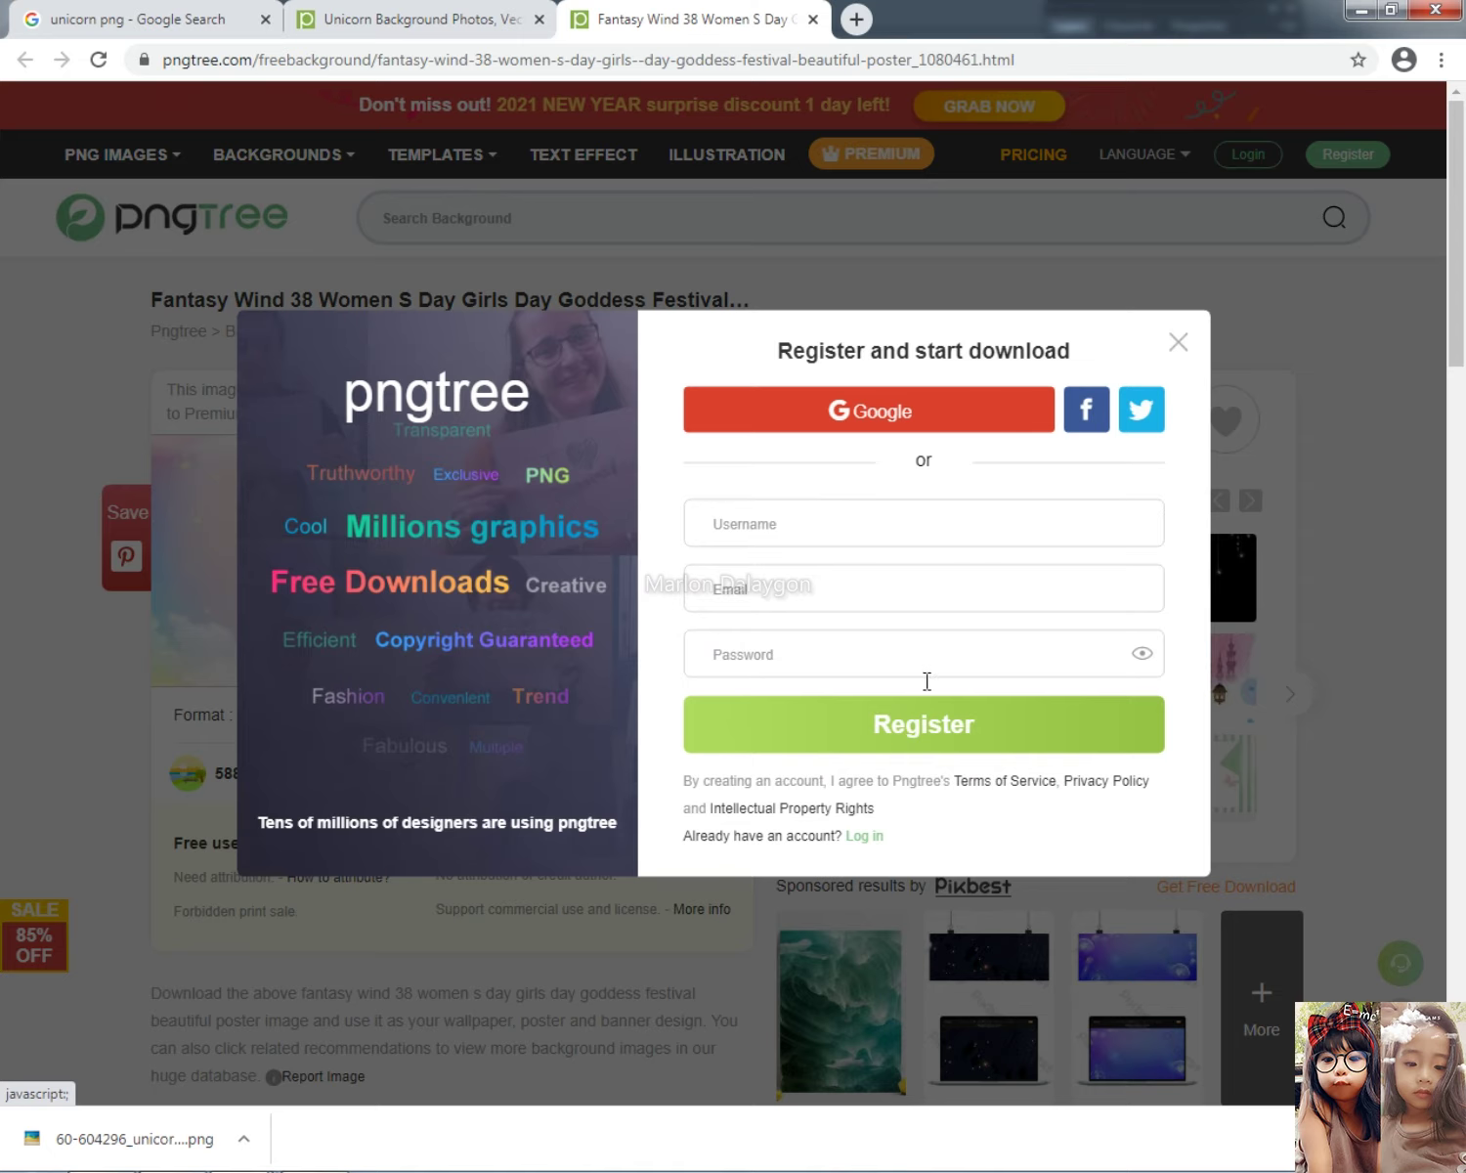
pyautogui.click(1179, 343)
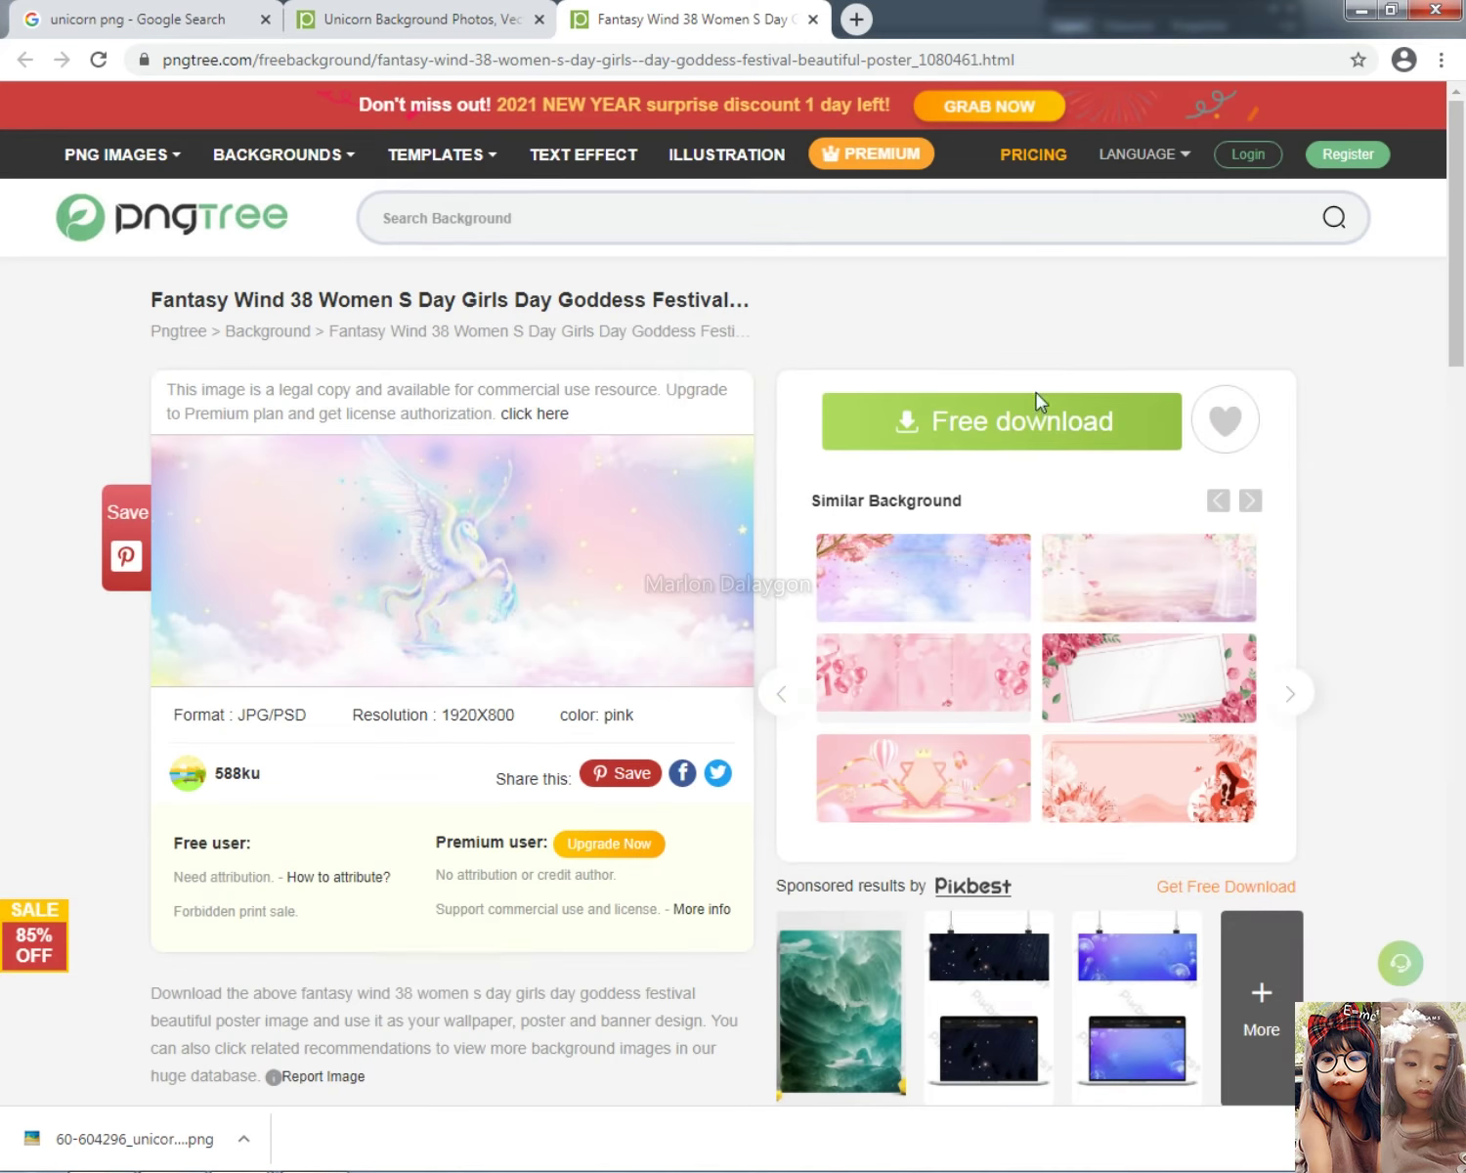
pyautogui.scroll(-2, 614, 736)
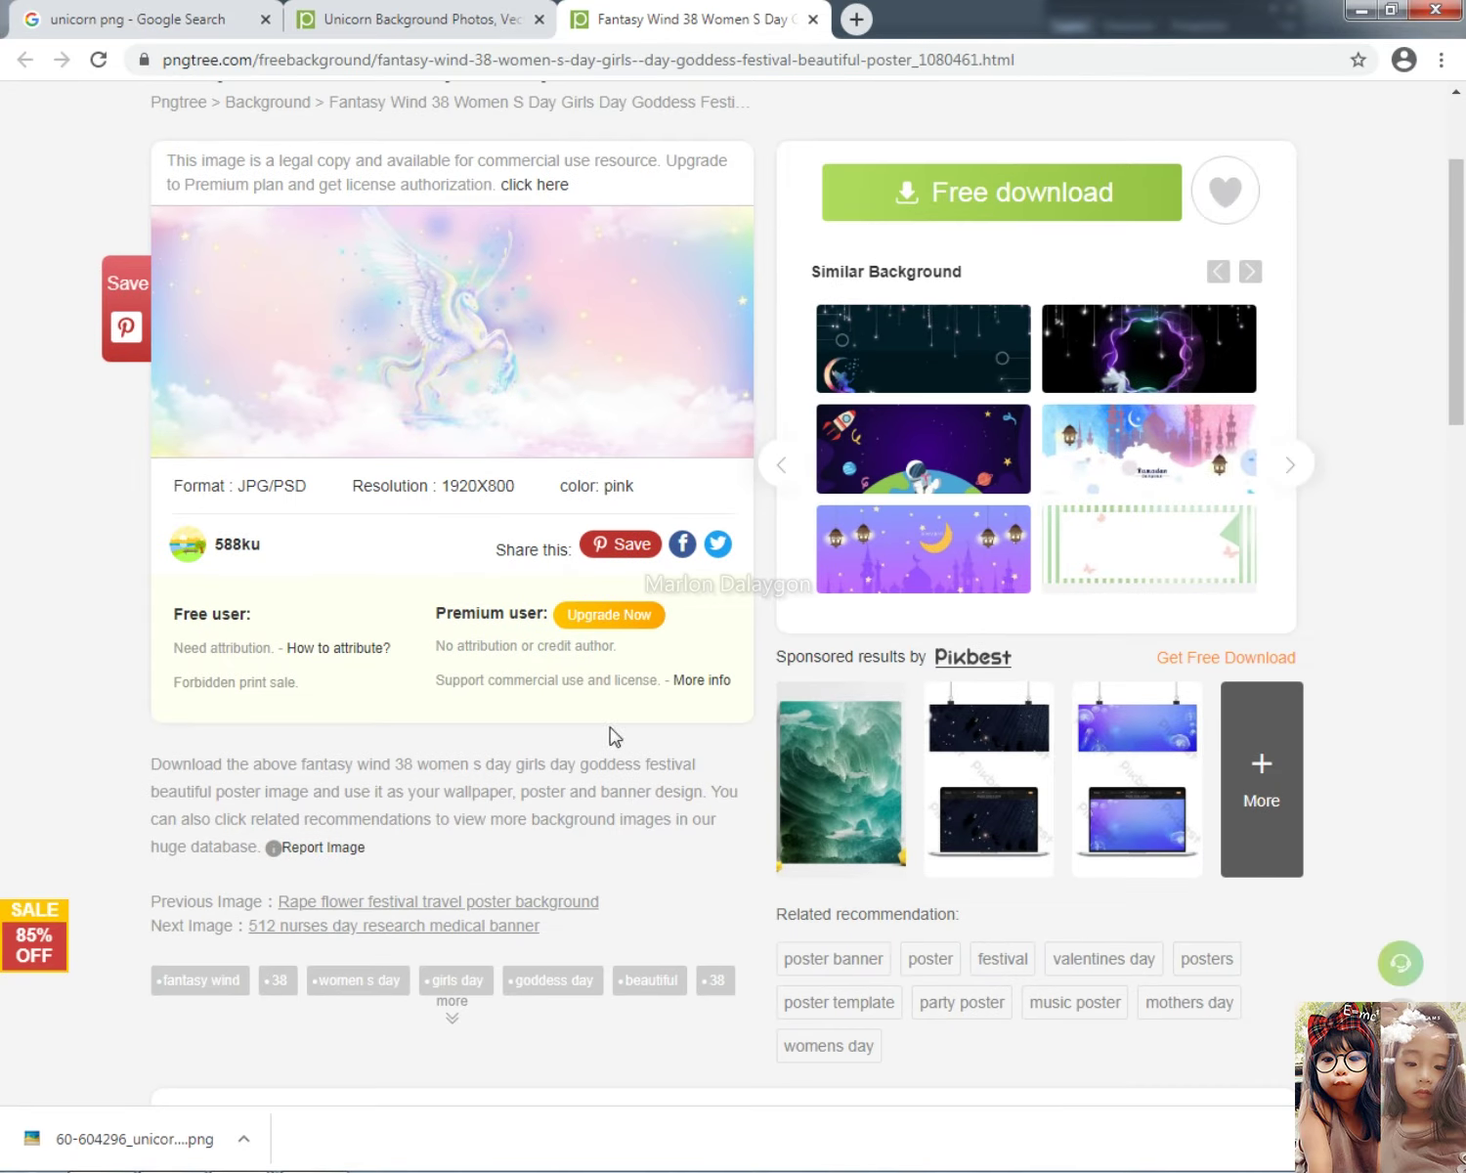
pyautogui.click(127, 22)
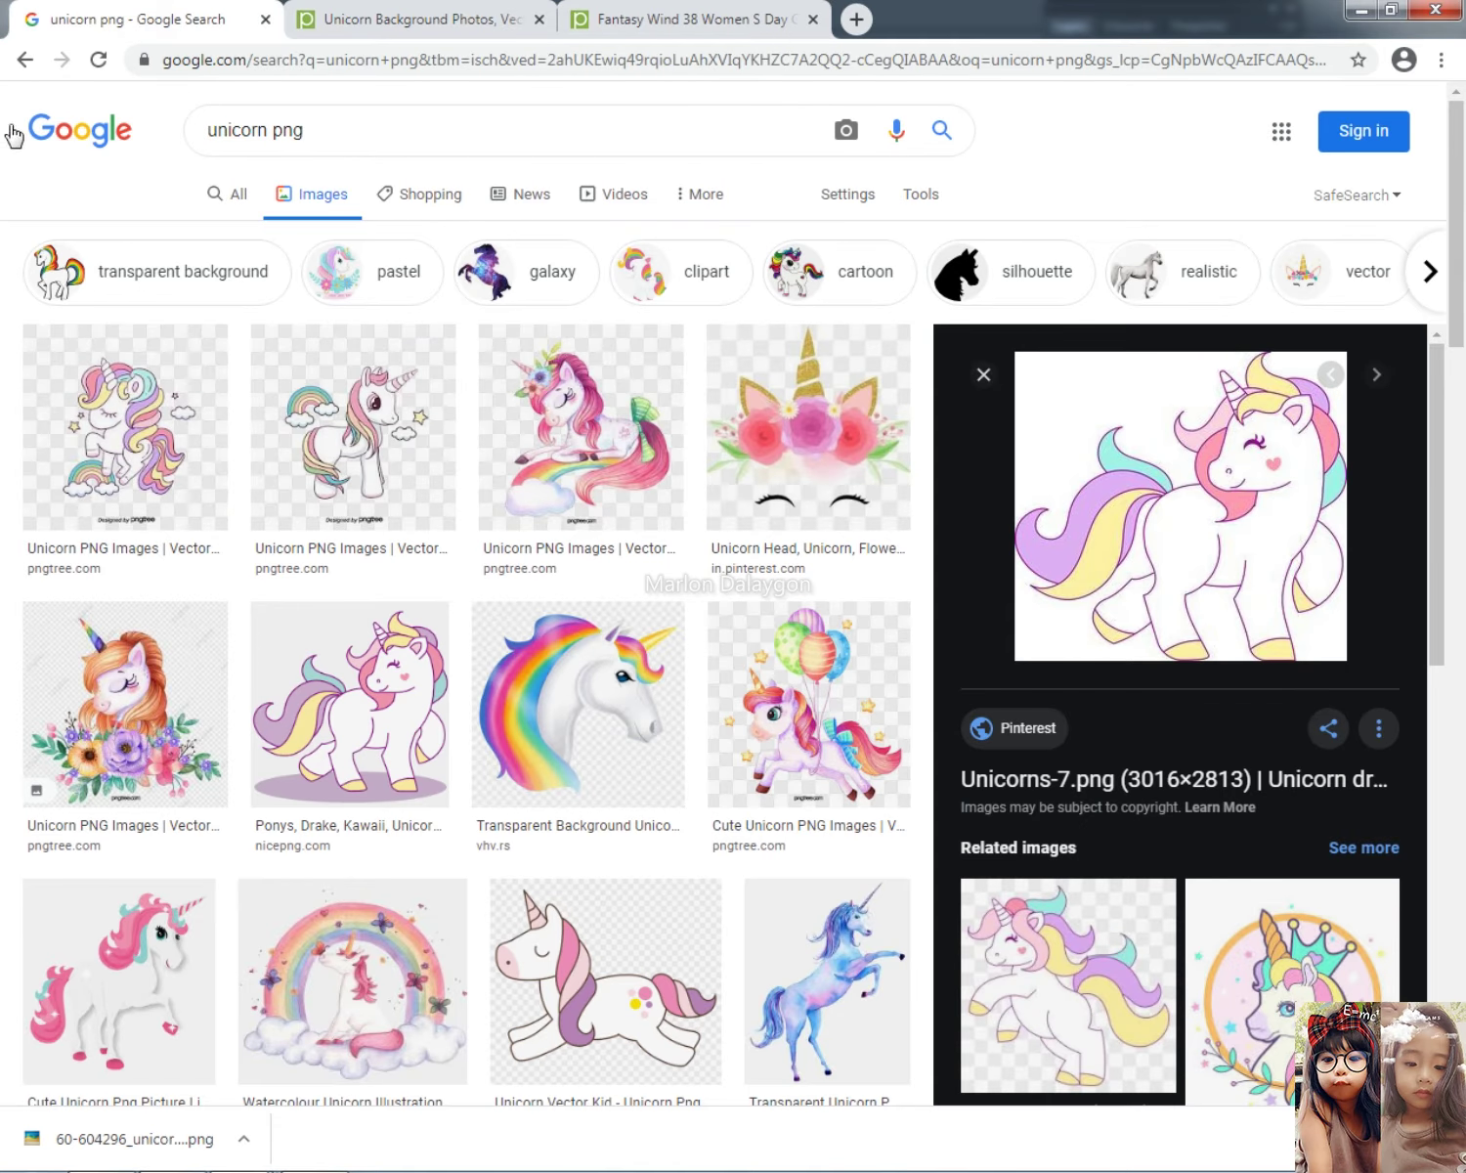
# Step: Go back to the 'unicorn background' results and copy the Magical Unicorn background image
pyautogui.click(24, 63)
pyautogui.click(23, 63)
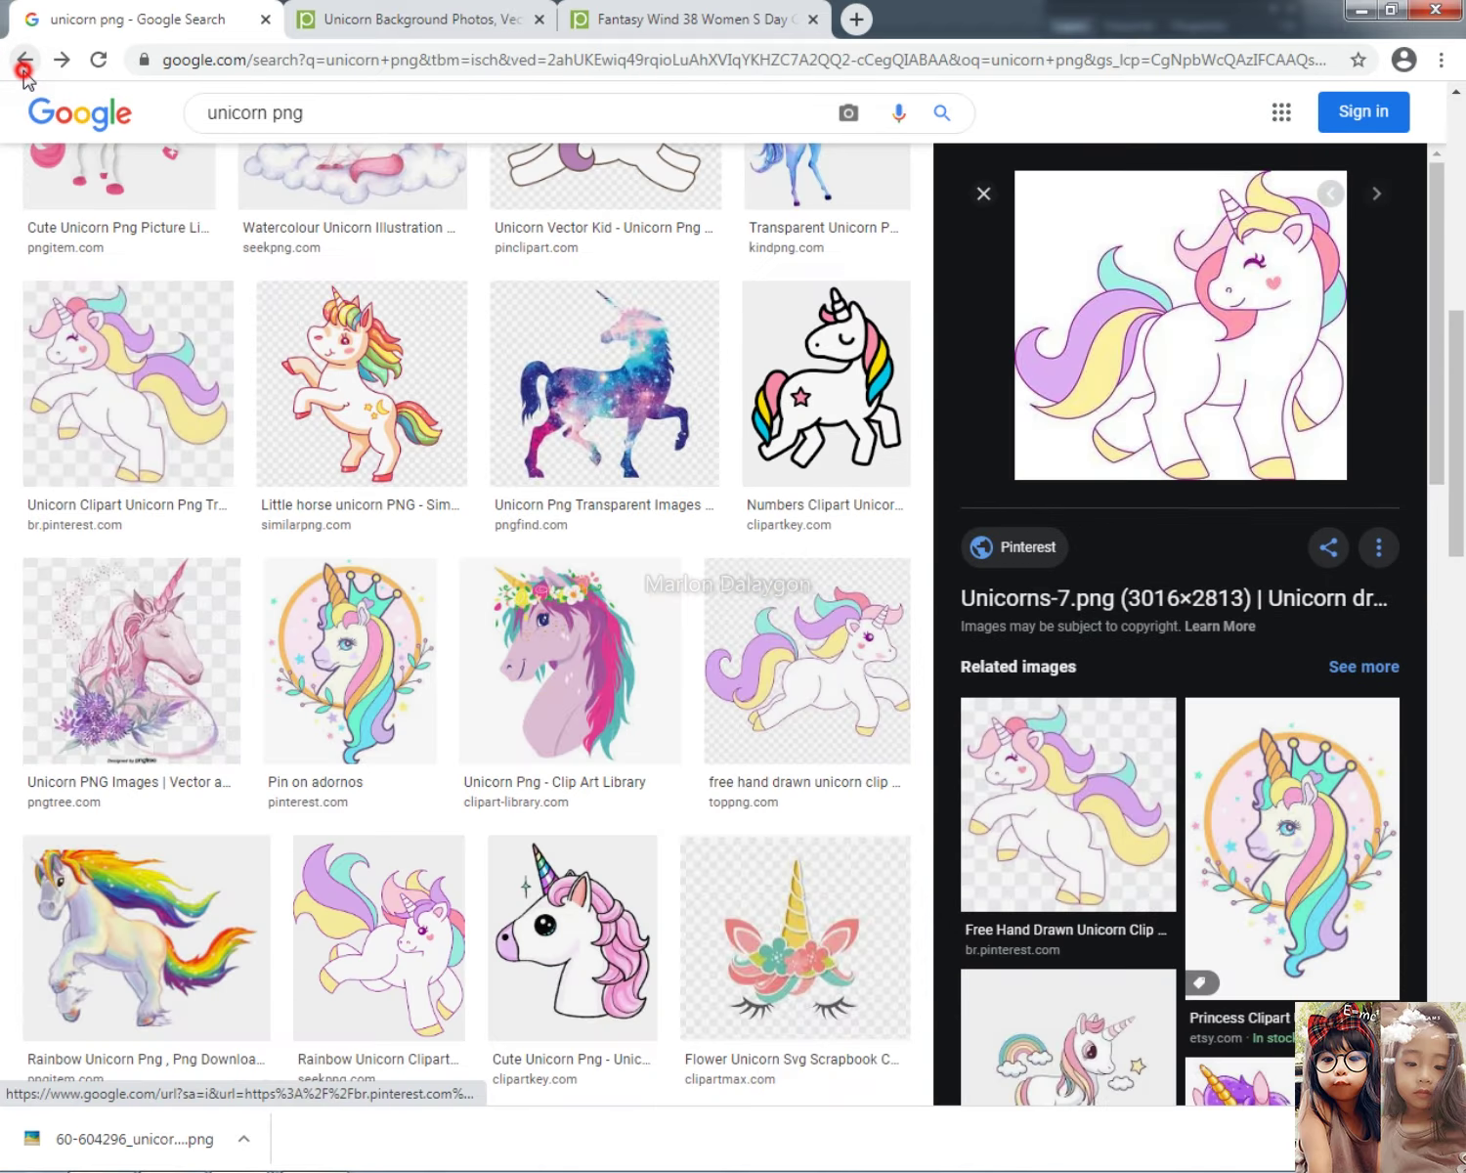
pyautogui.click(23, 65)
pyautogui.click(23, 65)
pyautogui.click(24, 65)
pyautogui.click(24, 65)
pyautogui.click(24, 64)
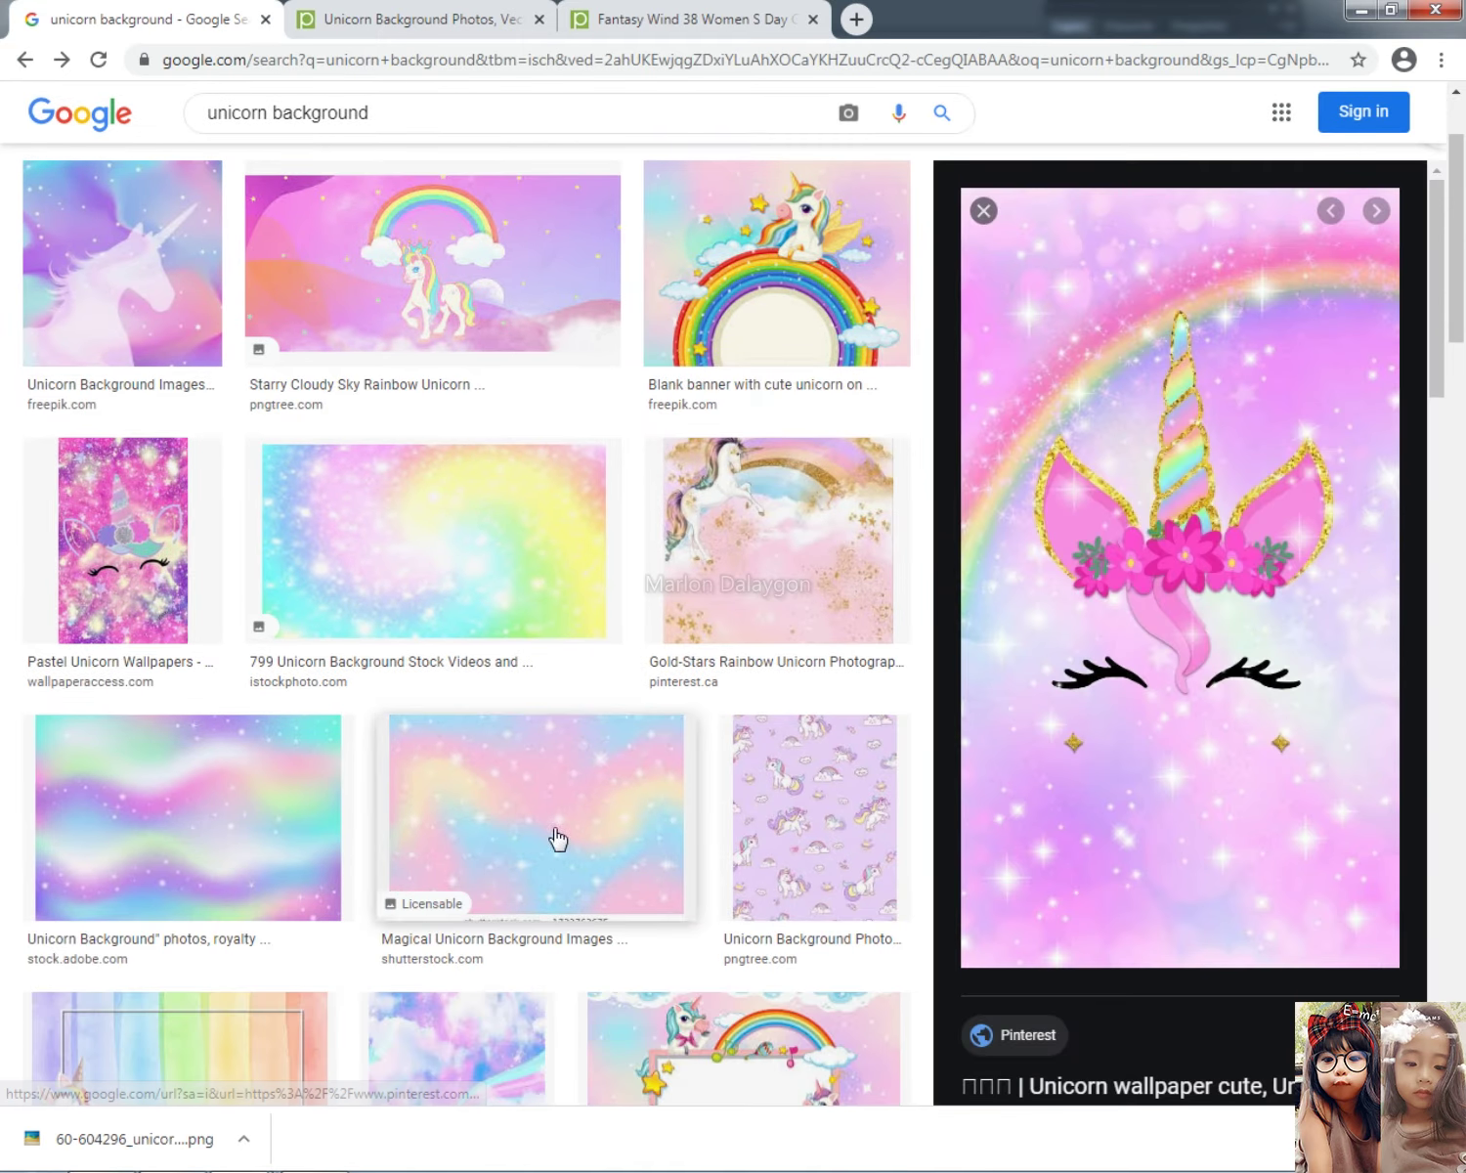
pyautogui.click(617, 860)
pyautogui.rightClick(1134, 365)
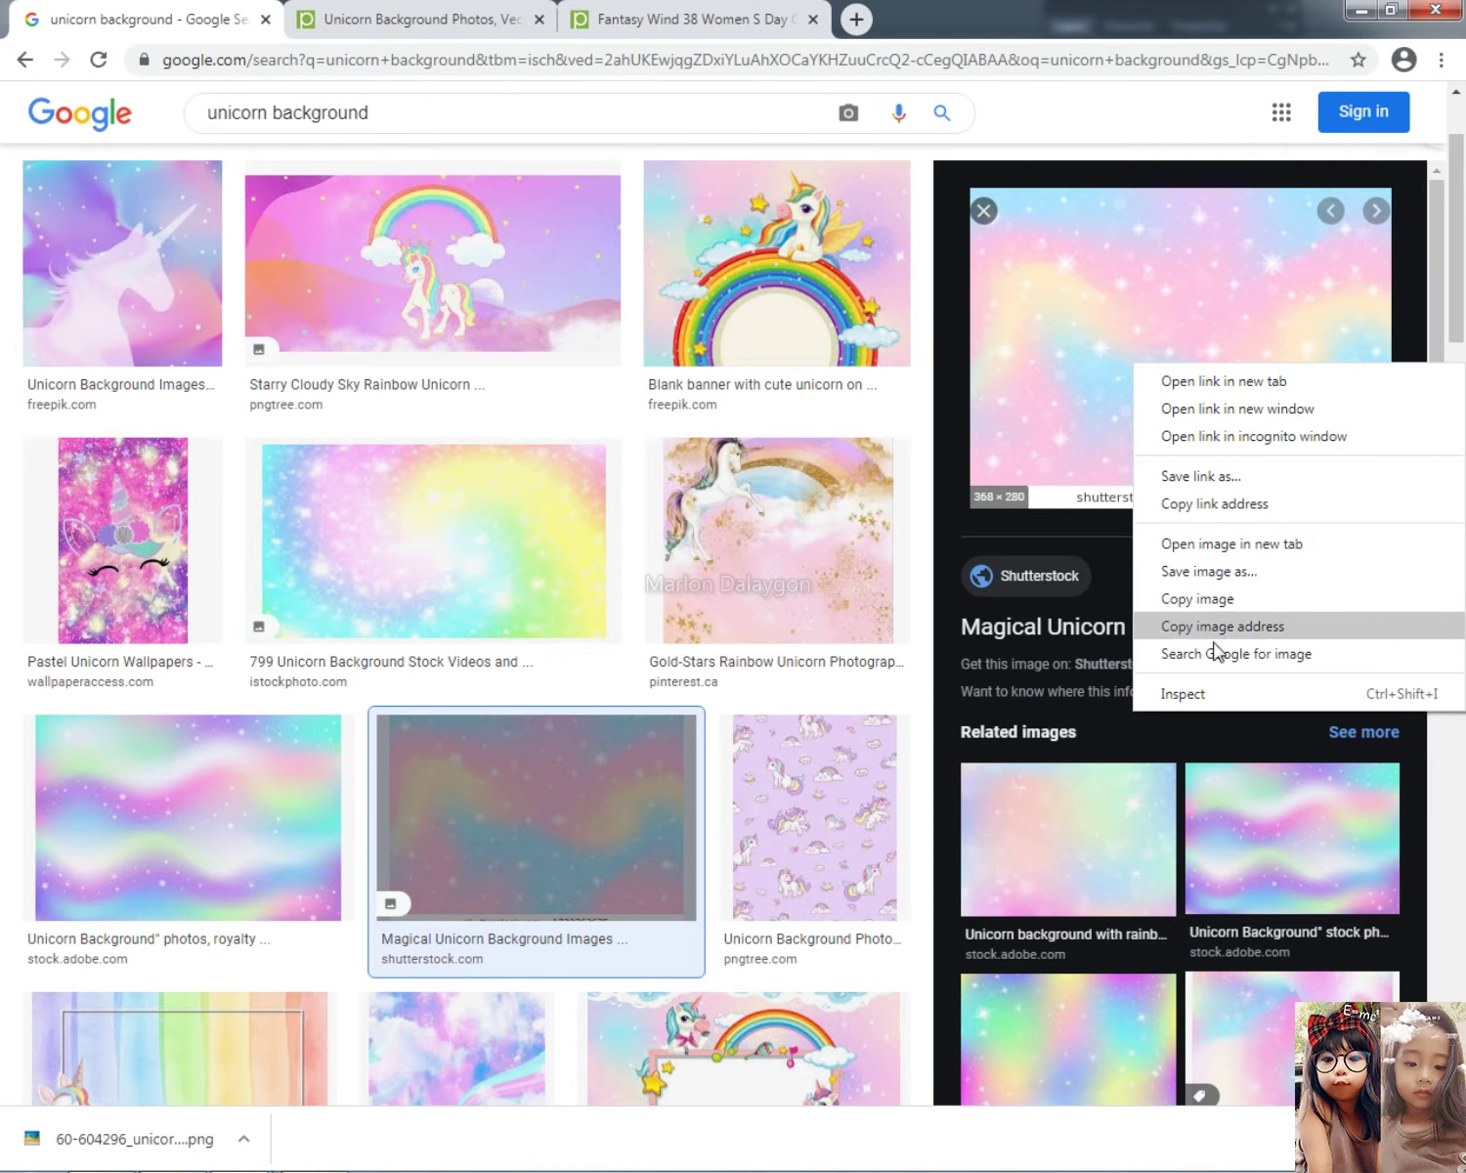
pyautogui.click(1217, 598)
pyautogui.hotkey('alt', 'Tab')
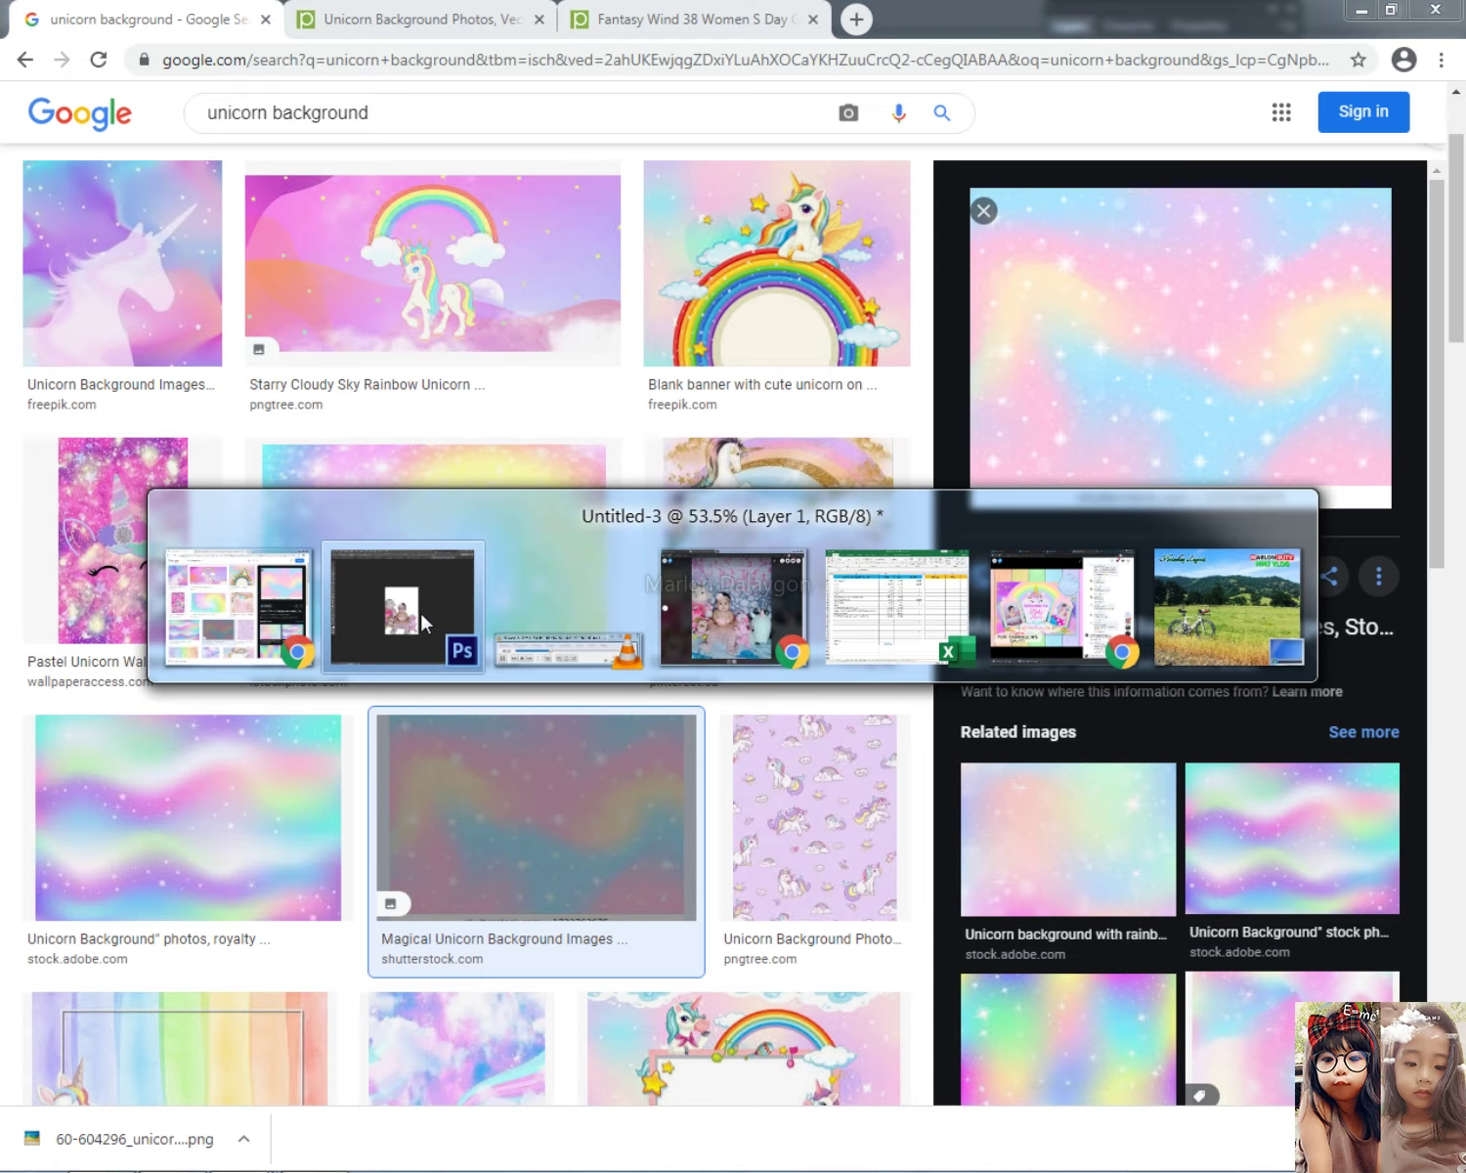
# Step: Paste the unicorn background and scale it over the top of the page
pyautogui.hotkey('ctrl', 'v')
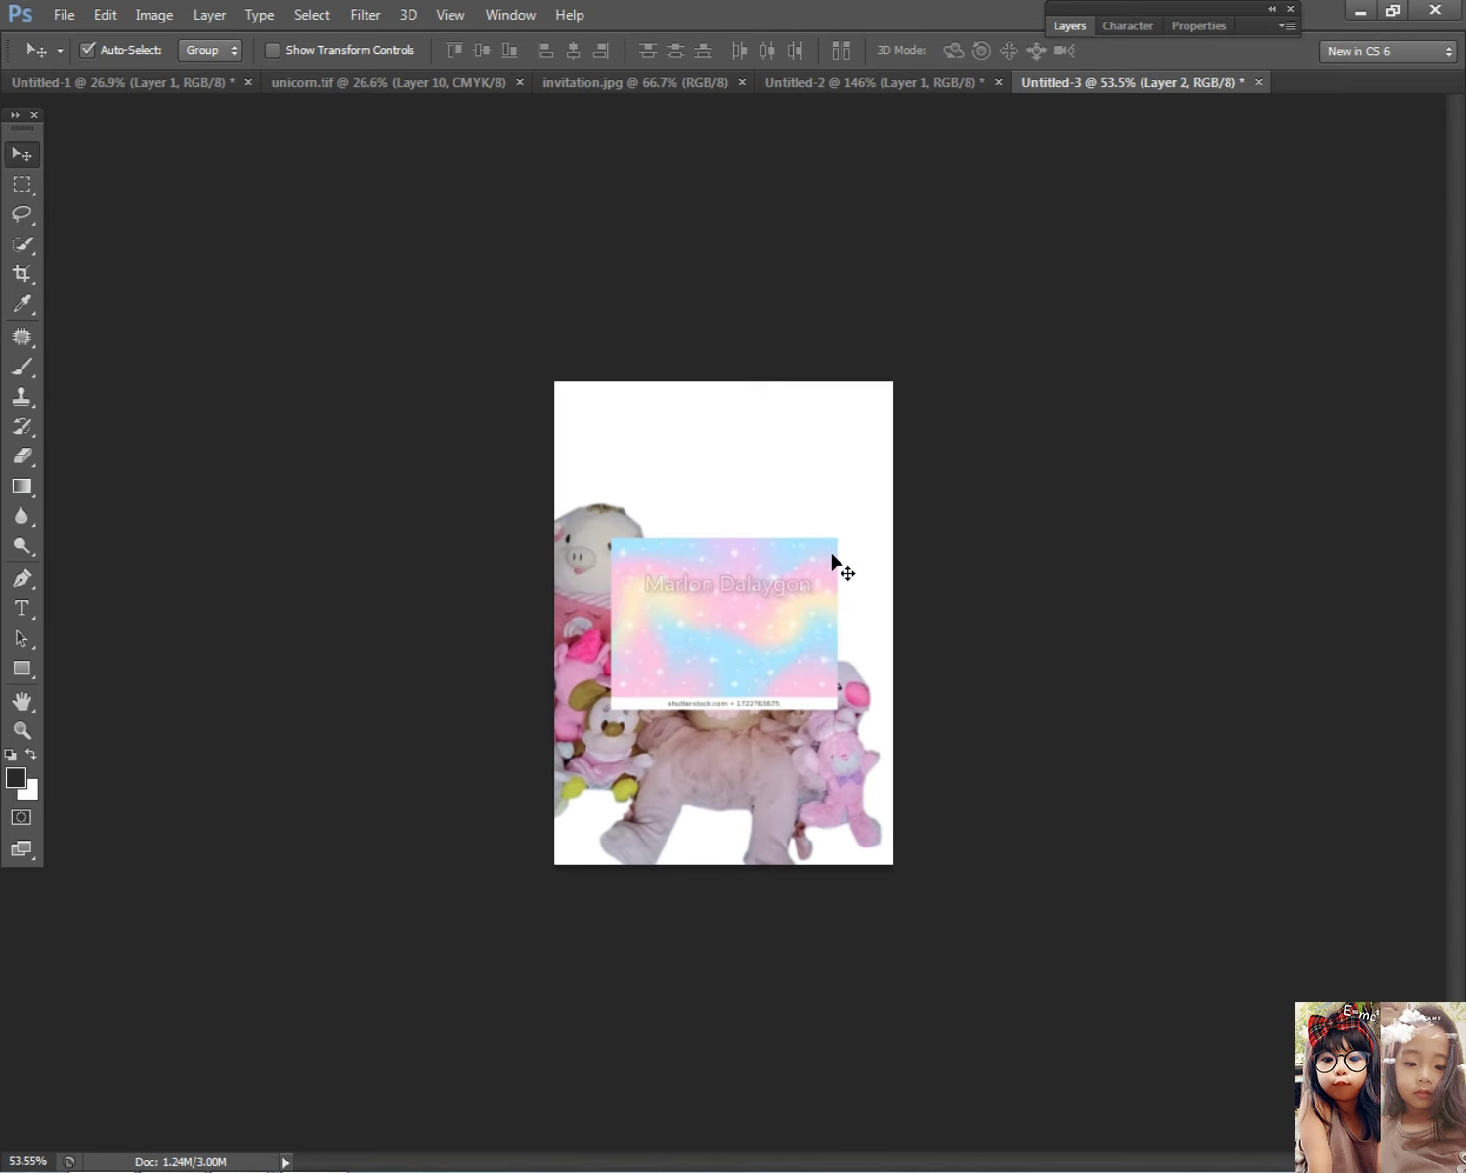
pyautogui.hotkey('ctrl', 't')
pyautogui.moveTo(835, 539); pyautogui.dragTo(737, 487)
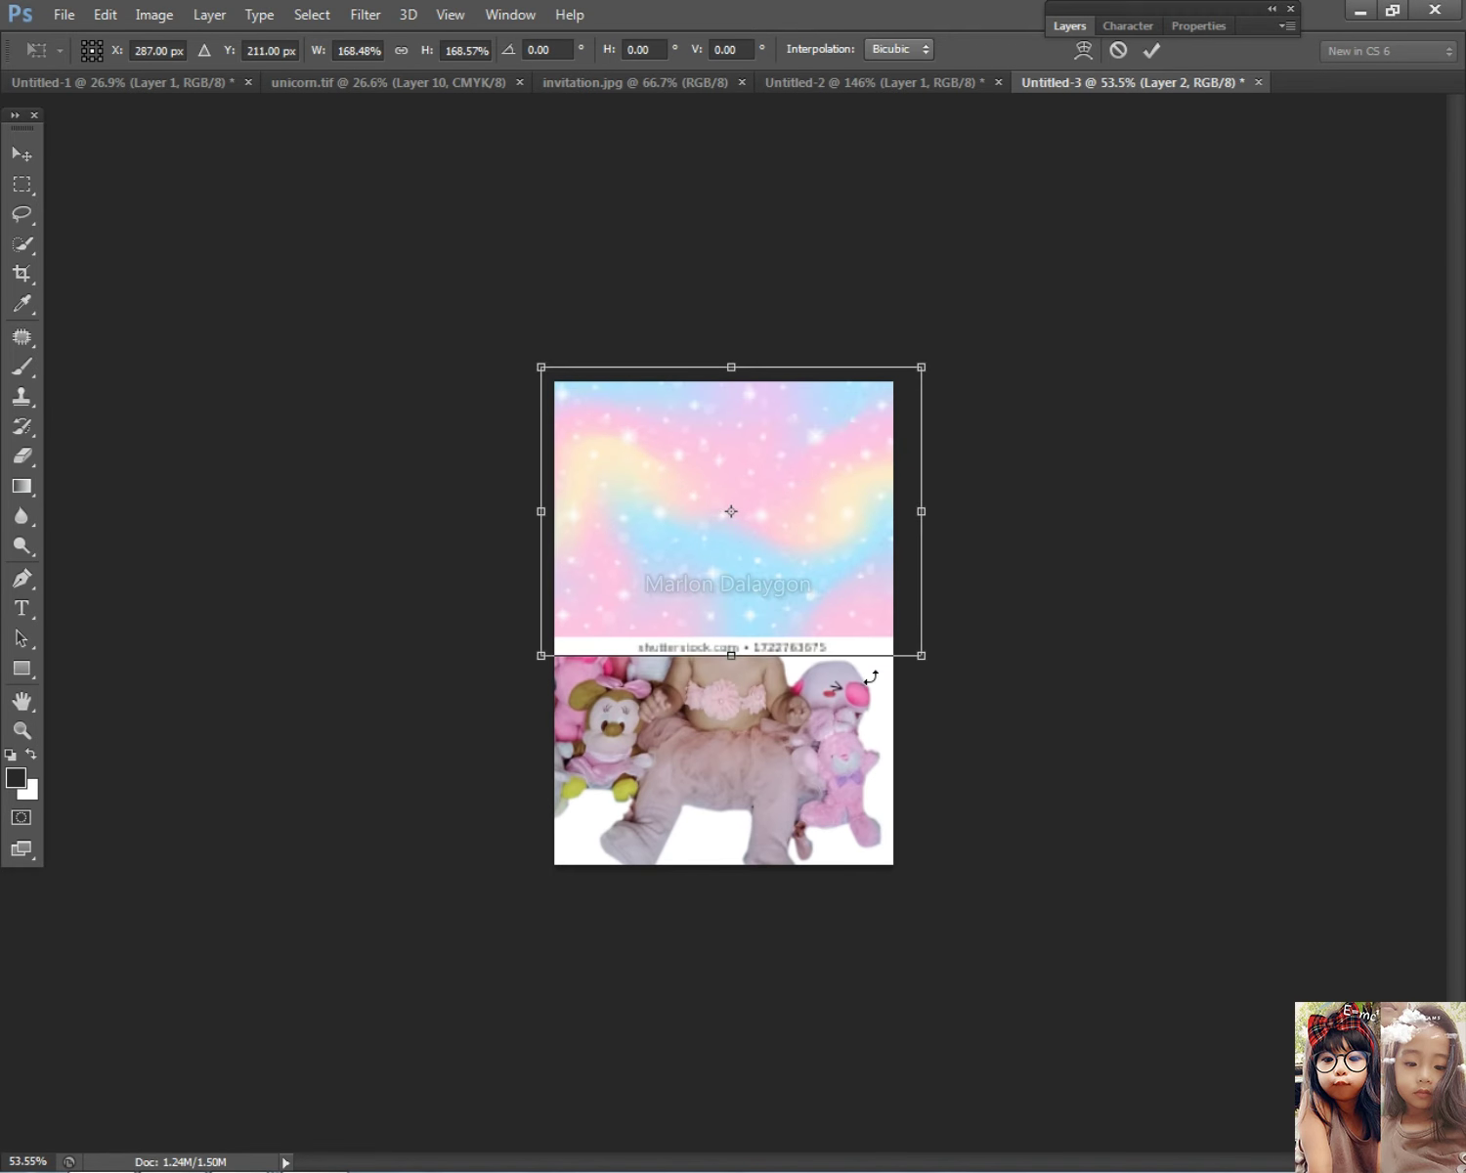
pyautogui.moveTo(902, 662); pyautogui.dragTo(973, 731)
pyautogui.moveTo(922, 545); pyautogui.dragTo(952, 544)
pyautogui.doubleClick(777, 503)
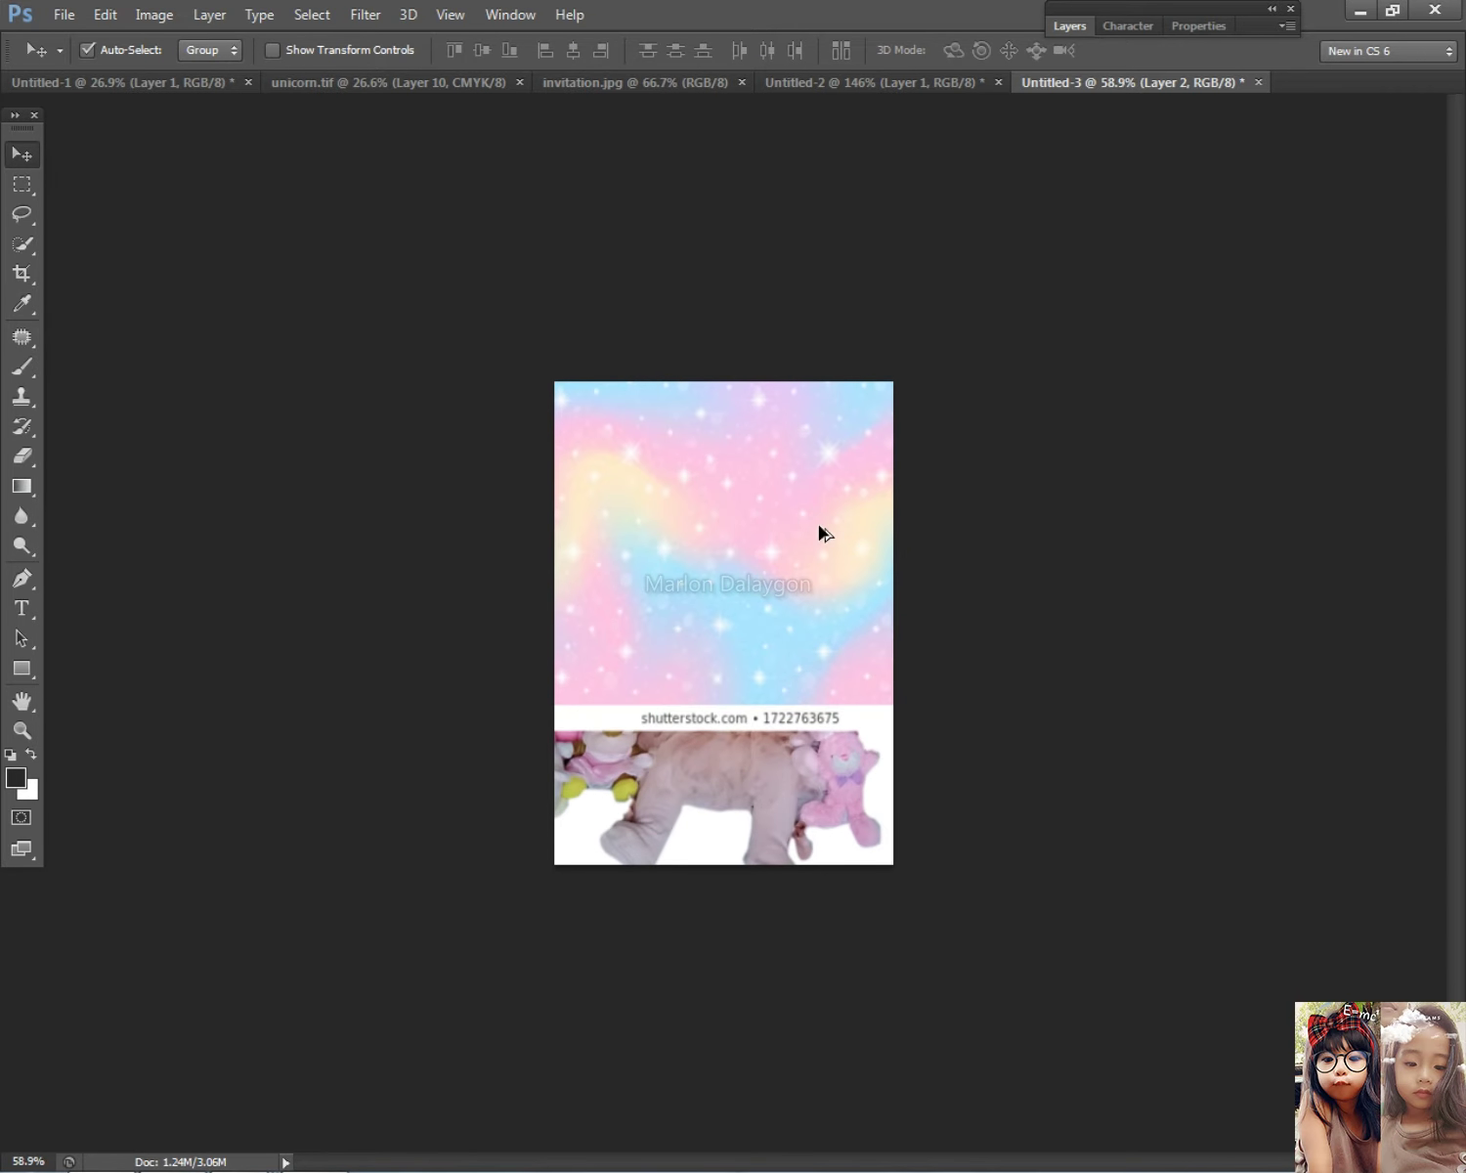
# Step: Delete the unicorn background layer, leaving only the baby photo
pyautogui.scroll(3, 818, 524)
pyautogui.rightClick(812, 502)
pyautogui.press('Delete')
pyautogui.hotkey('alt', 'Tab')
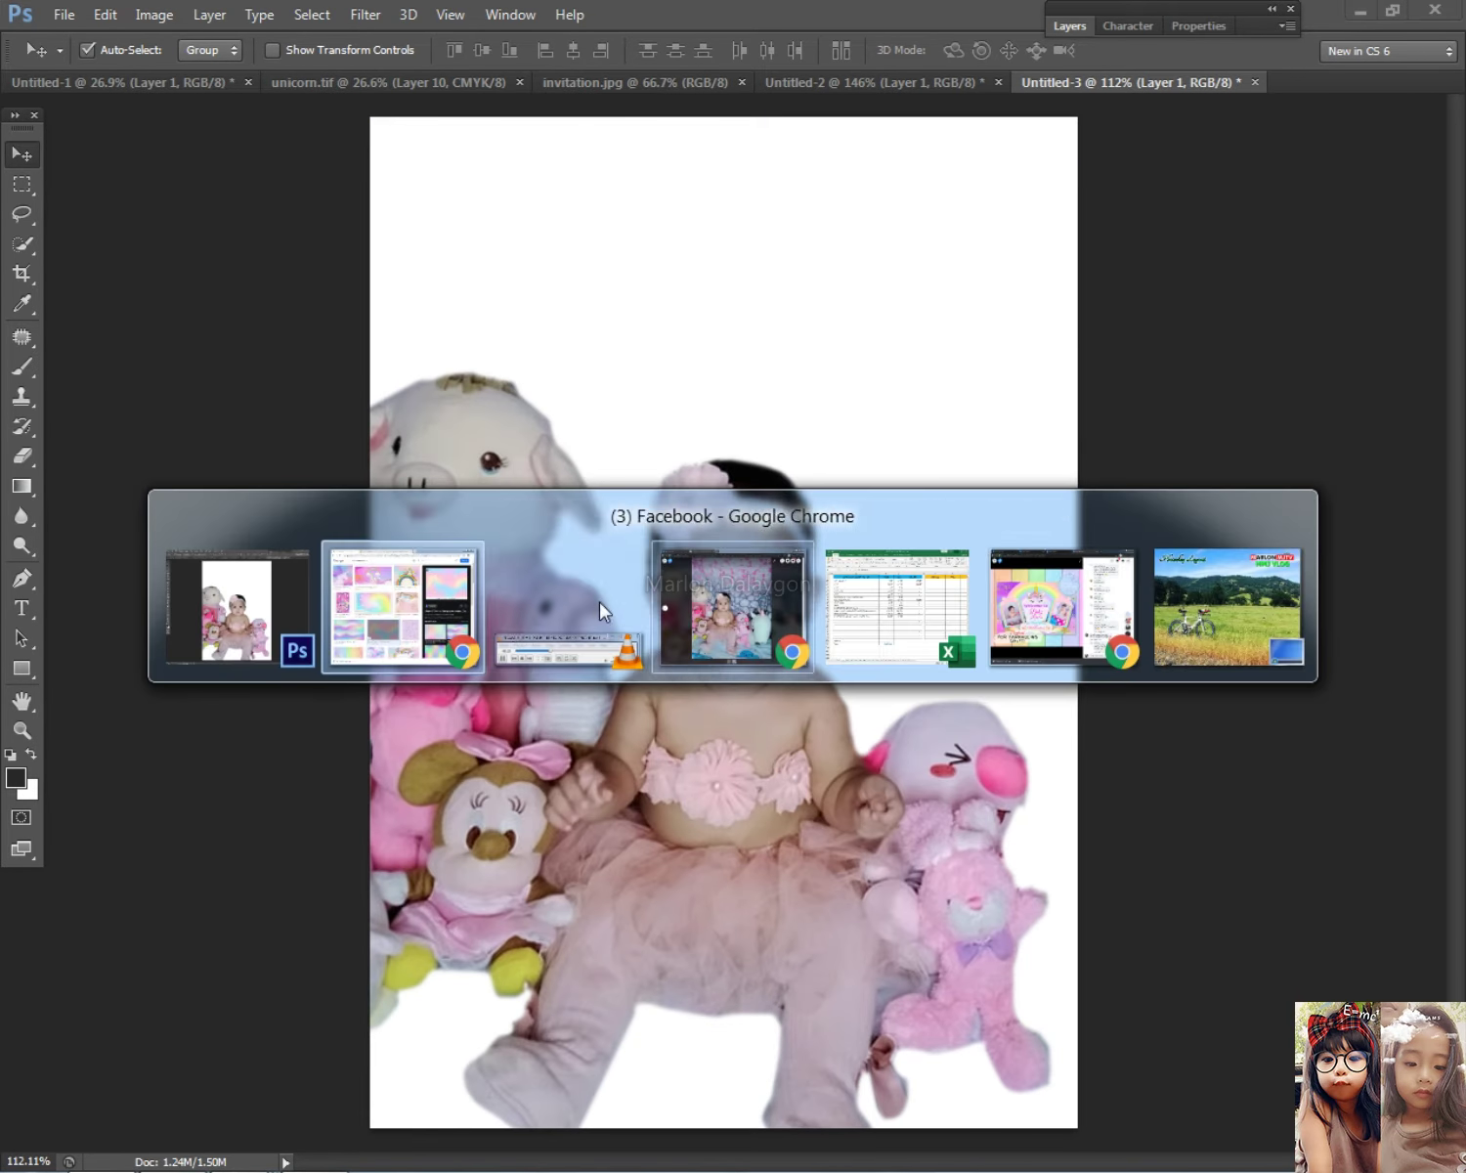
# Step: Back in the unicorn results, preview the rainbow mesh and Magical Unicorn backgrounds
pyautogui.click(469, 606)
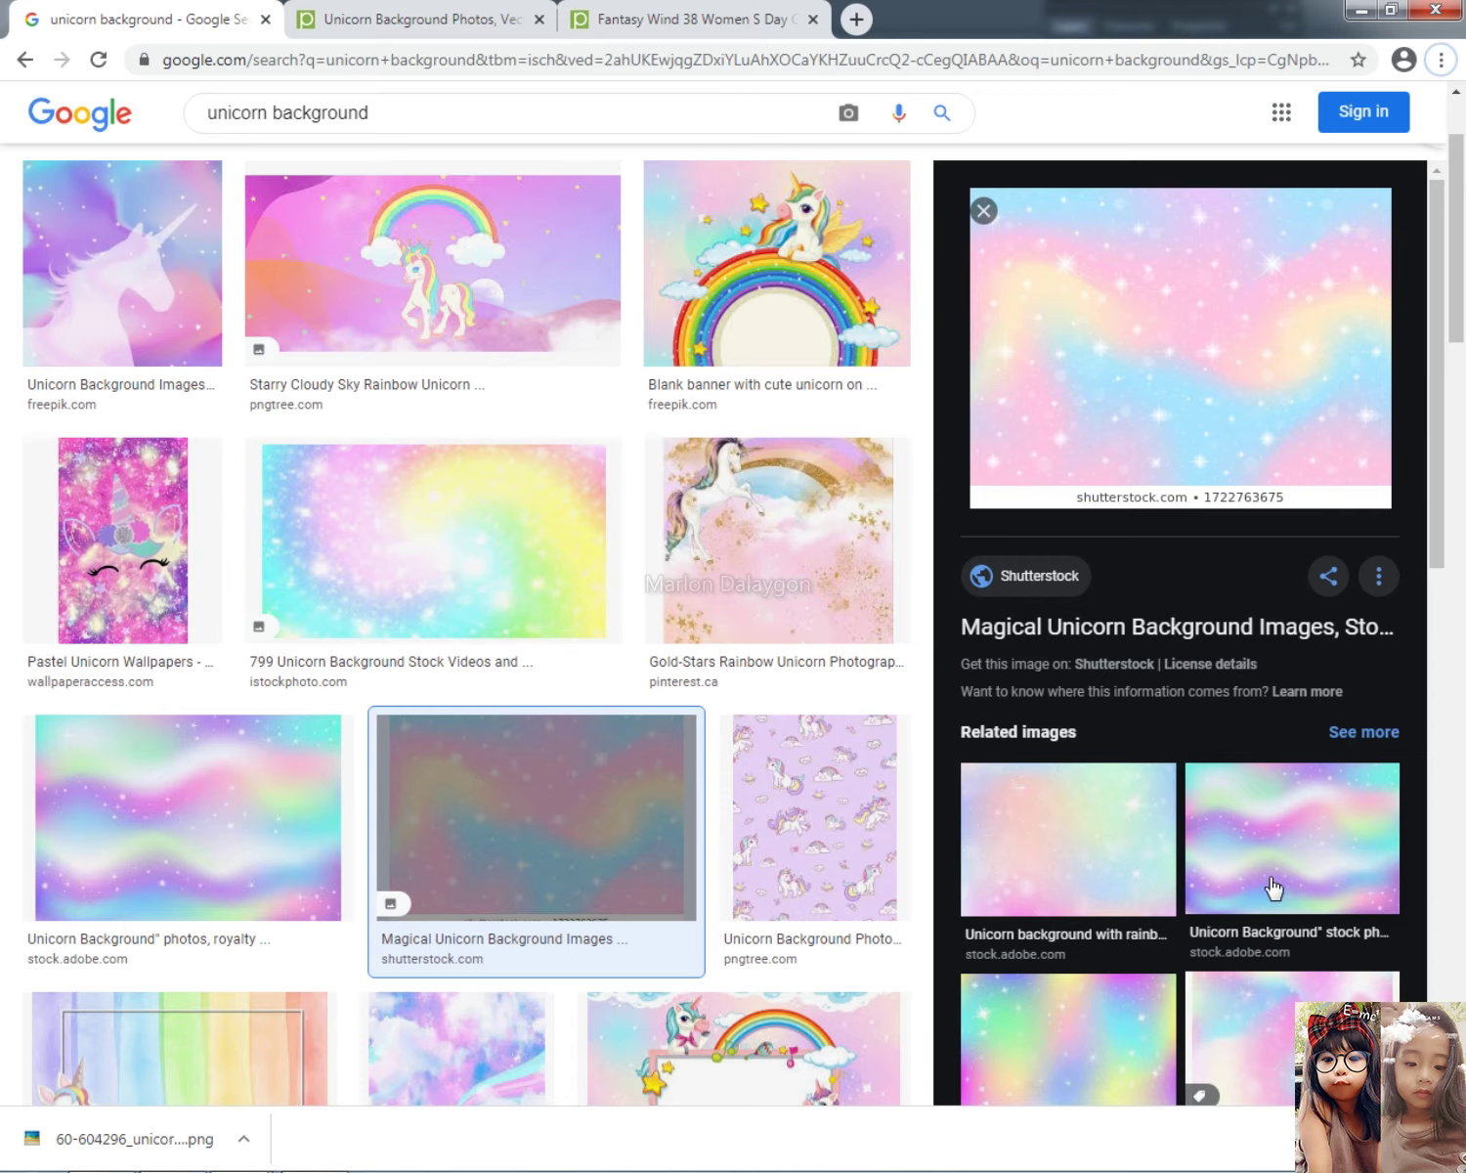
pyautogui.scroll(-3, 1272, 888)
pyautogui.scroll(-4, 1238, 827)
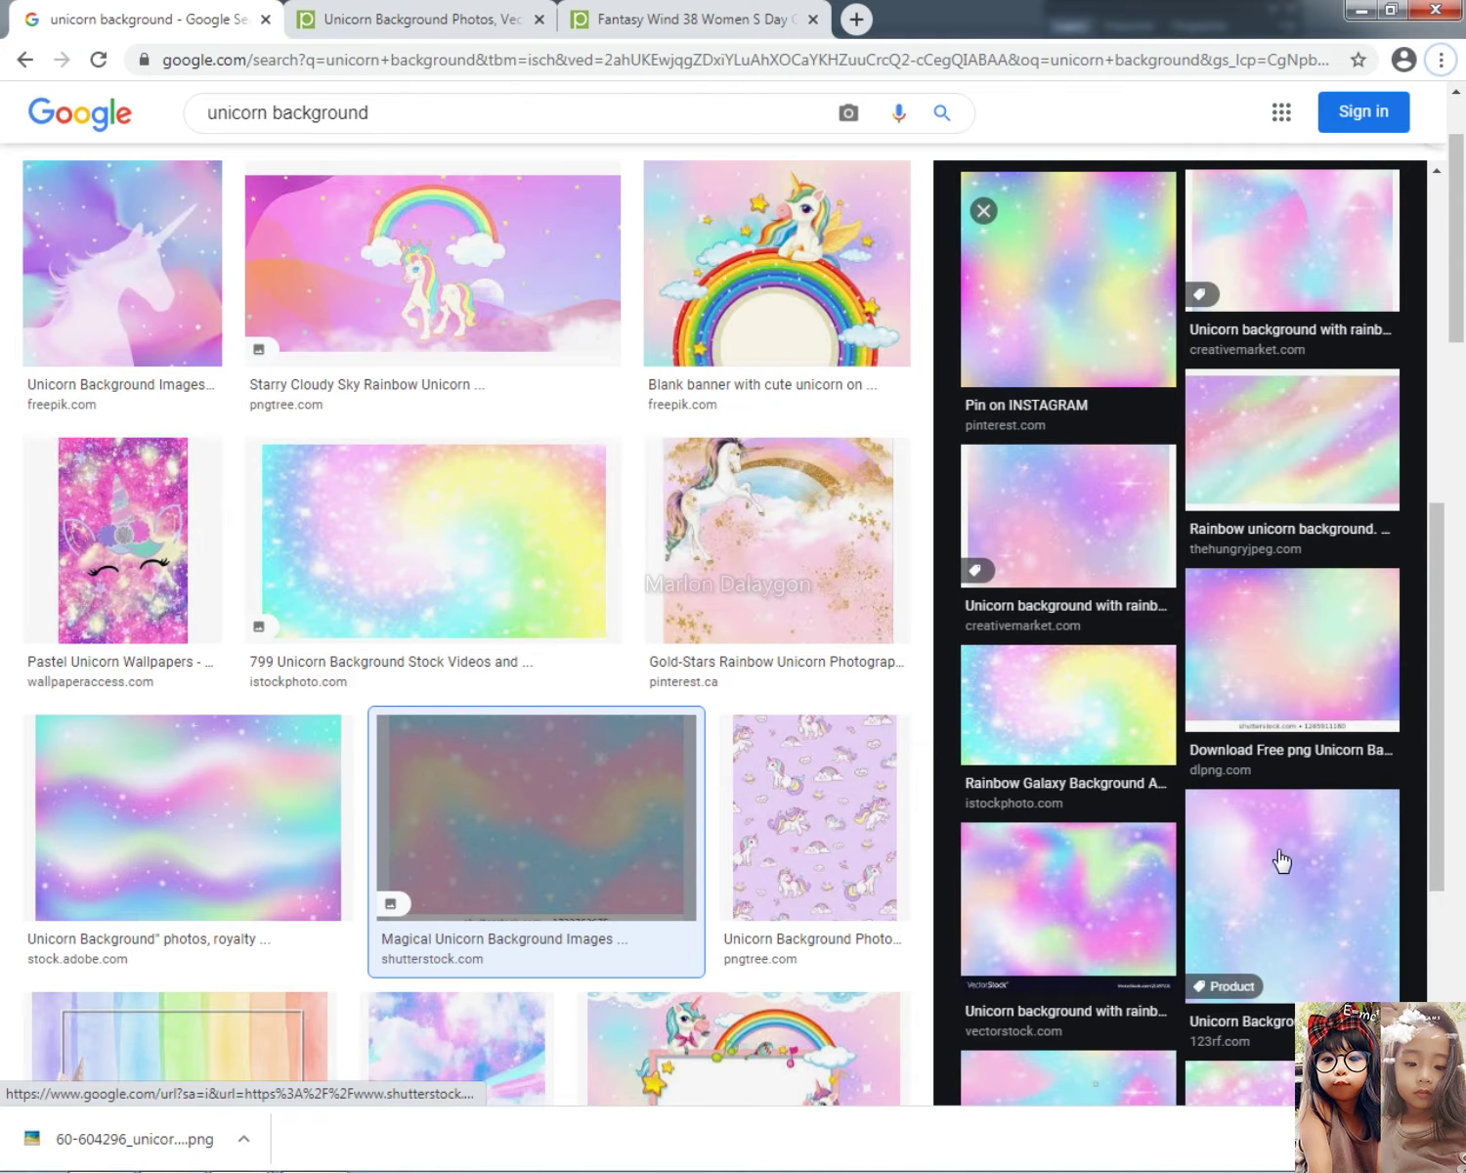
pyautogui.click(1114, 877)
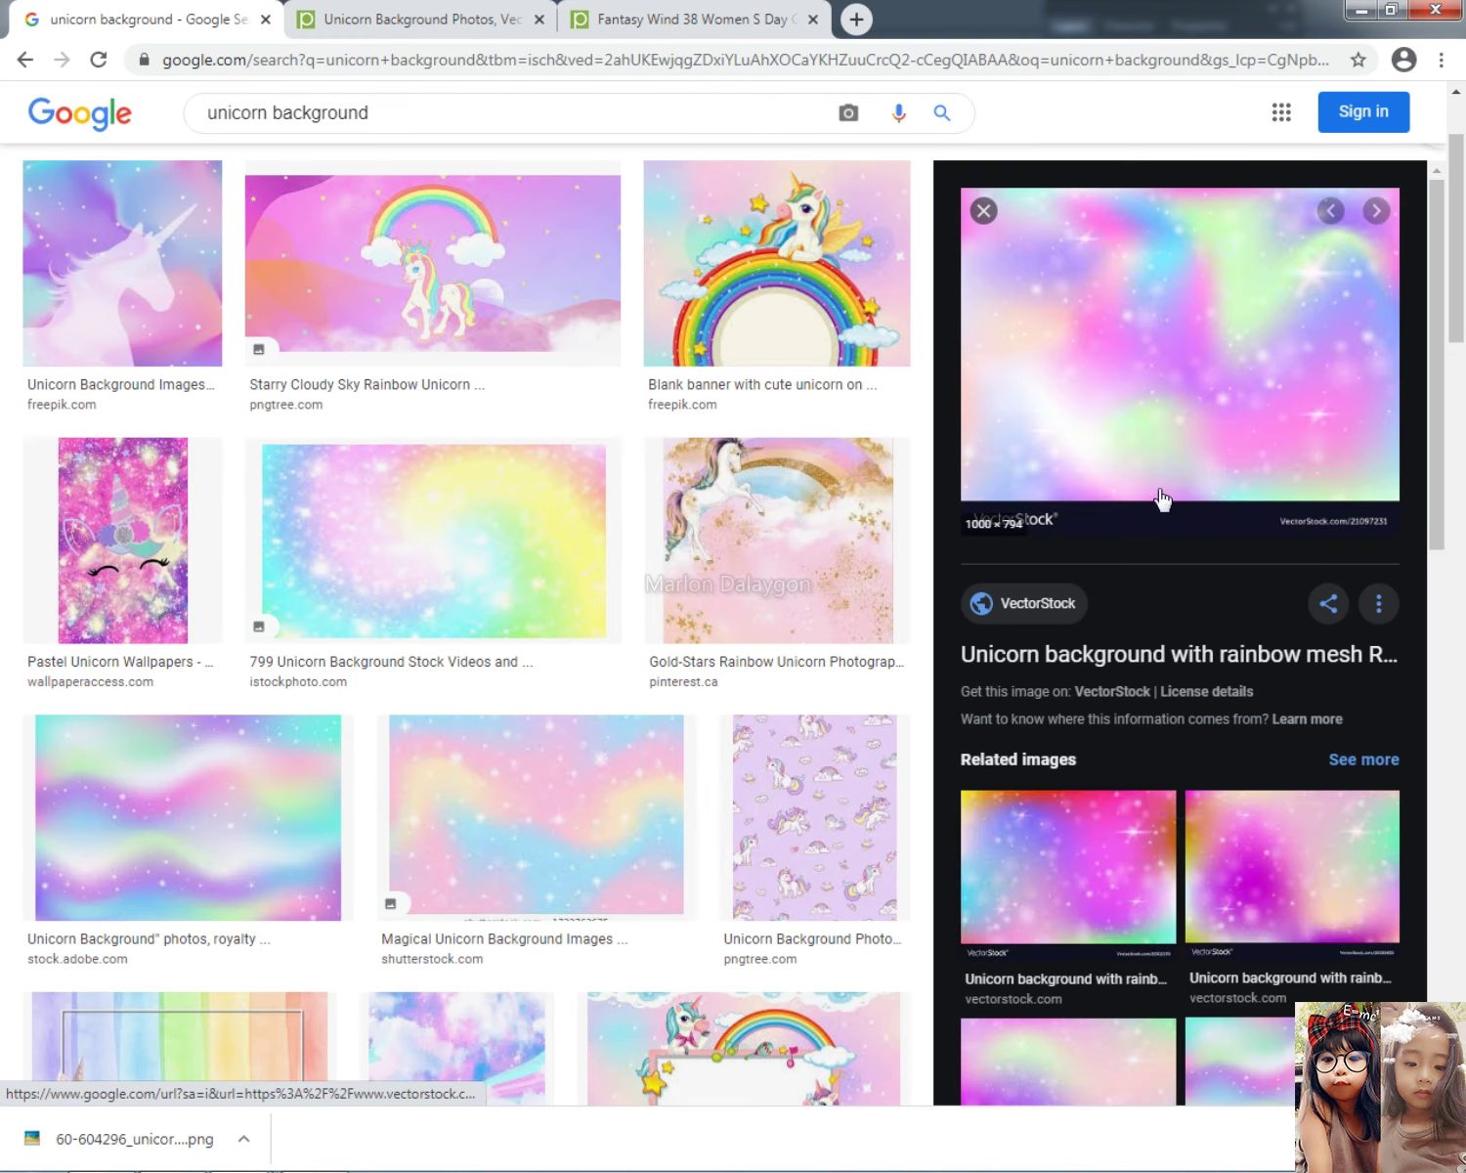
pyautogui.click(665, 822)
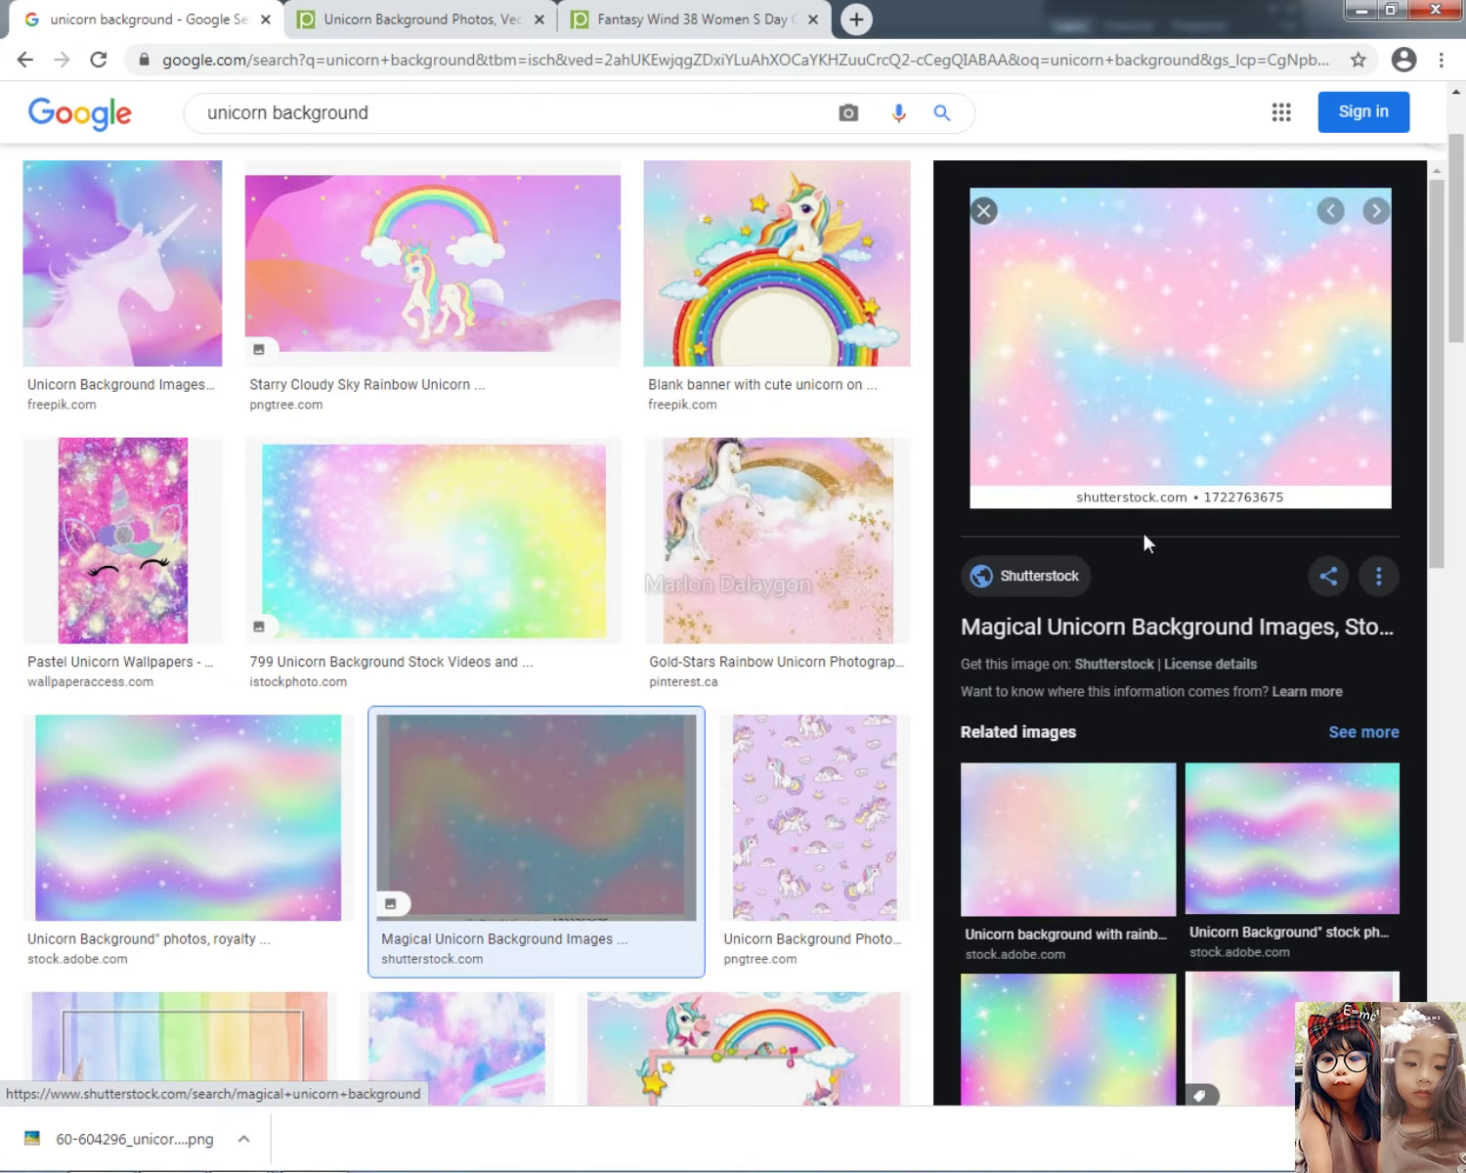
# Step: Enlarge the pastel rainbow sparkle image from Pinterest and copy it
pyautogui.scroll(-5, 723, 926)
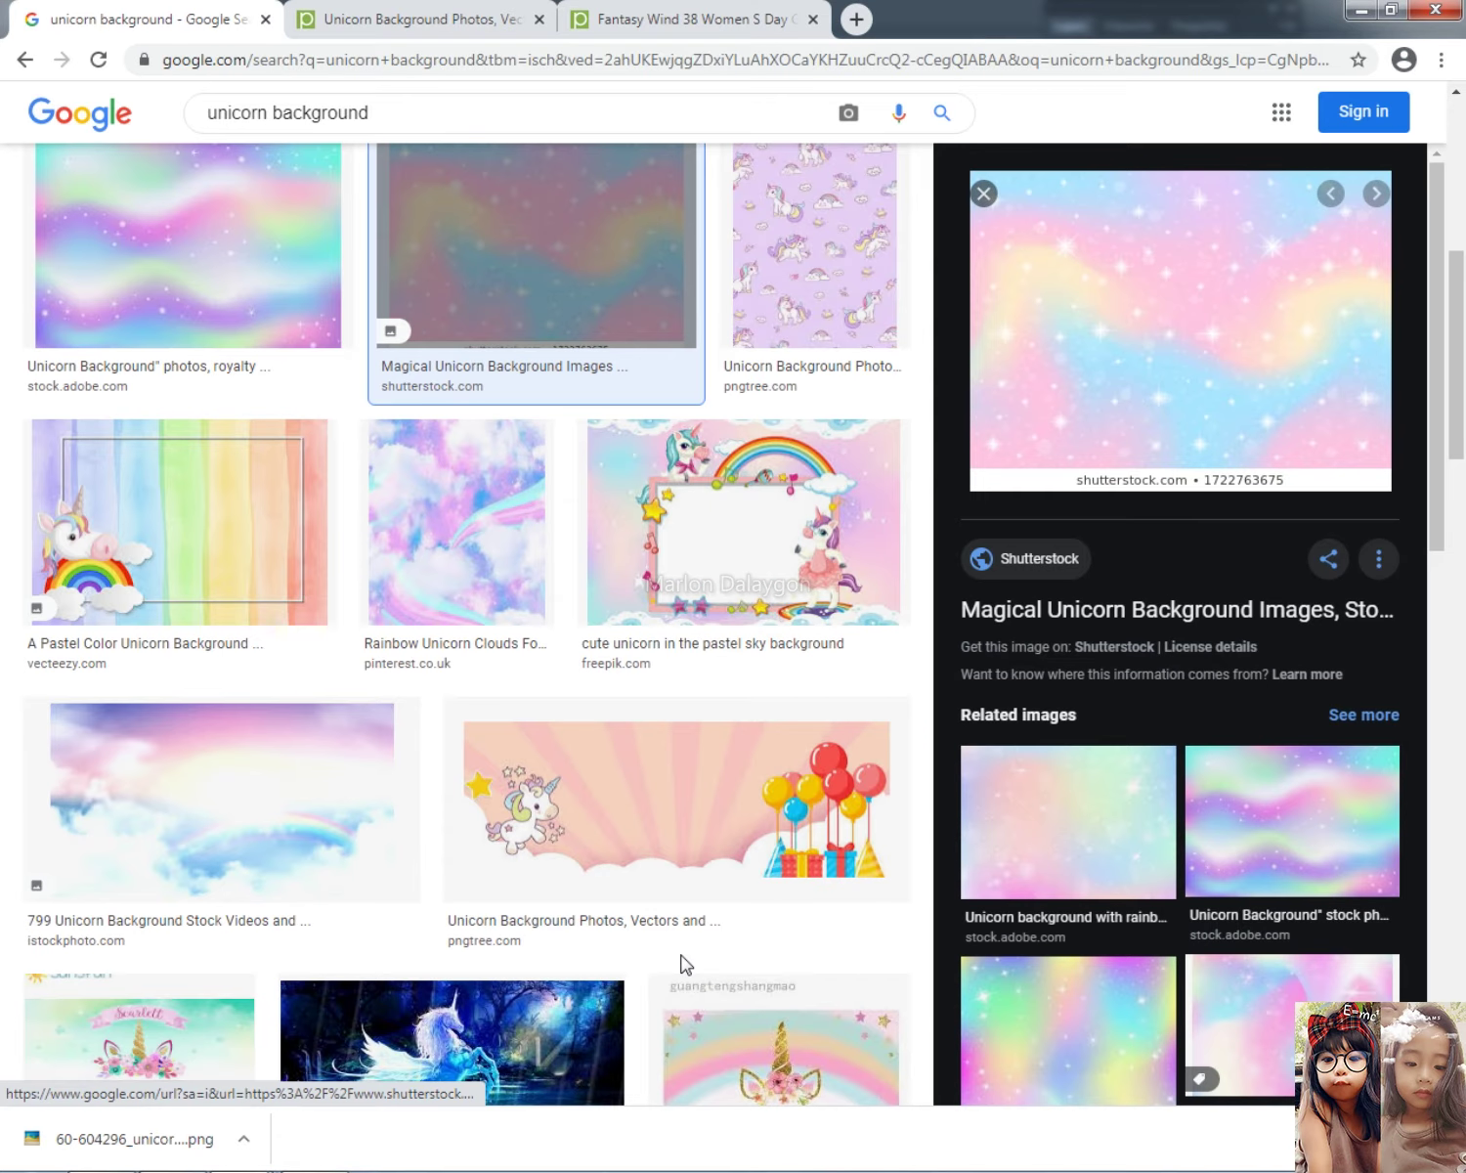
pyautogui.scroll(-4, 716, 882)
pyautogui.scroll(-3, 1034, 912)
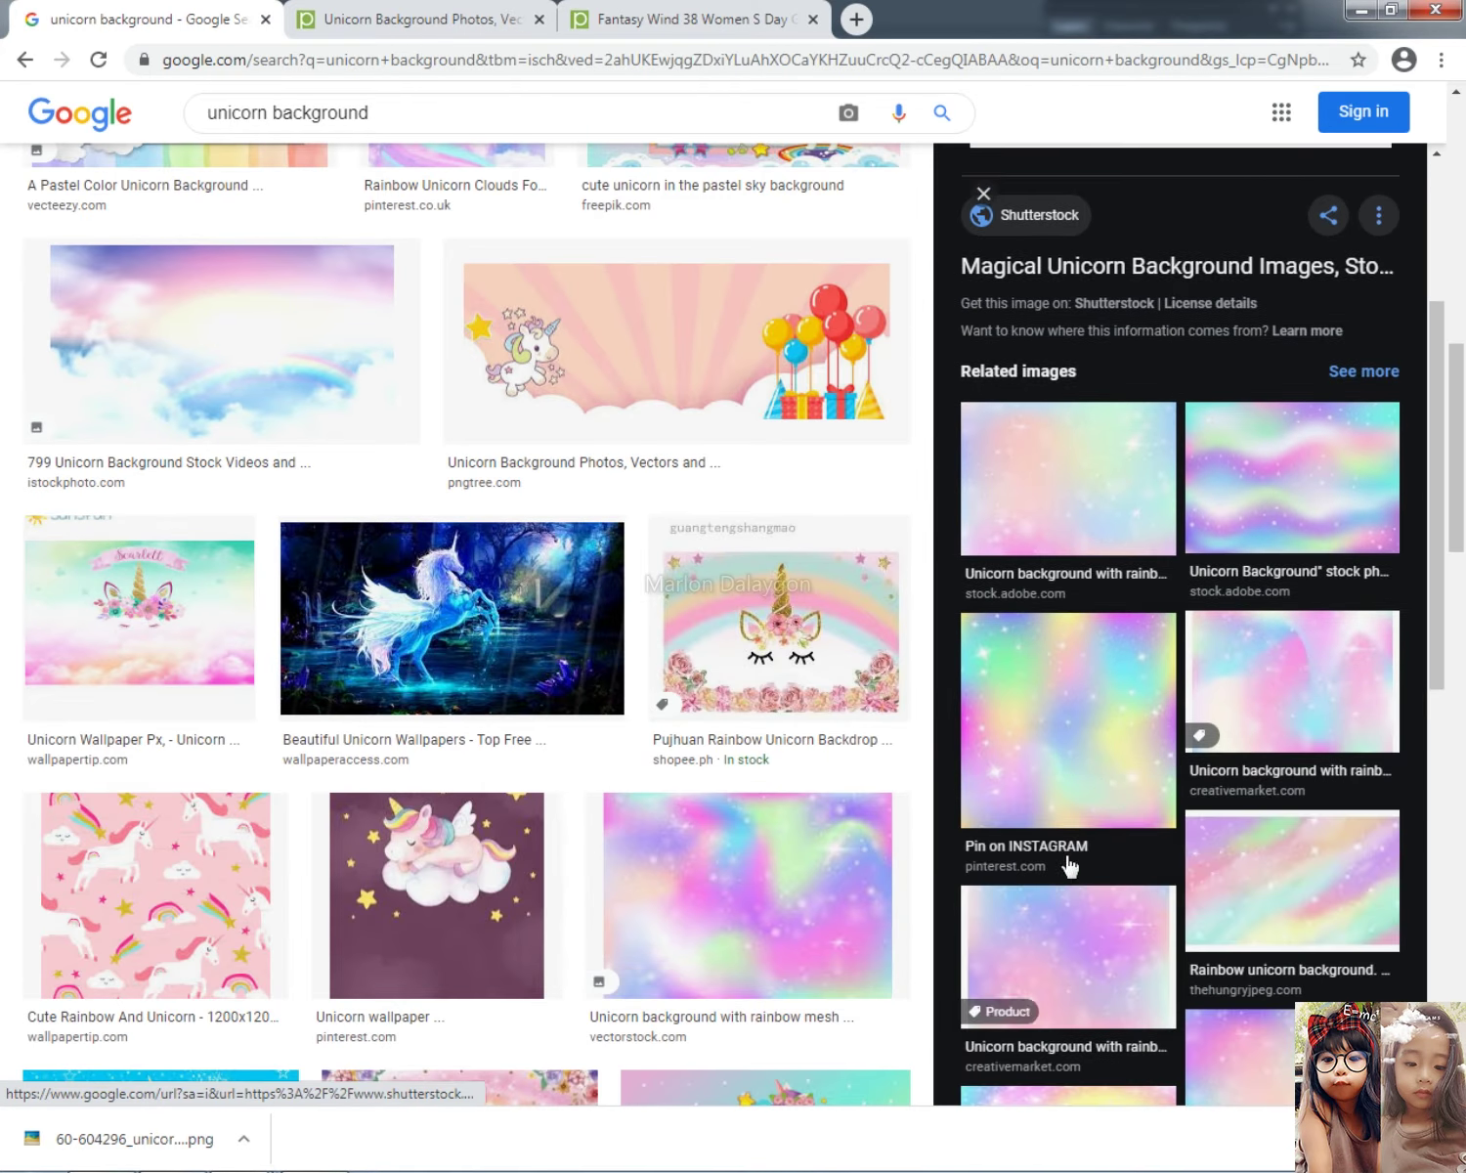
pyautogui.click(1106, 765)
pyautogui.rightClick(1107, 348)
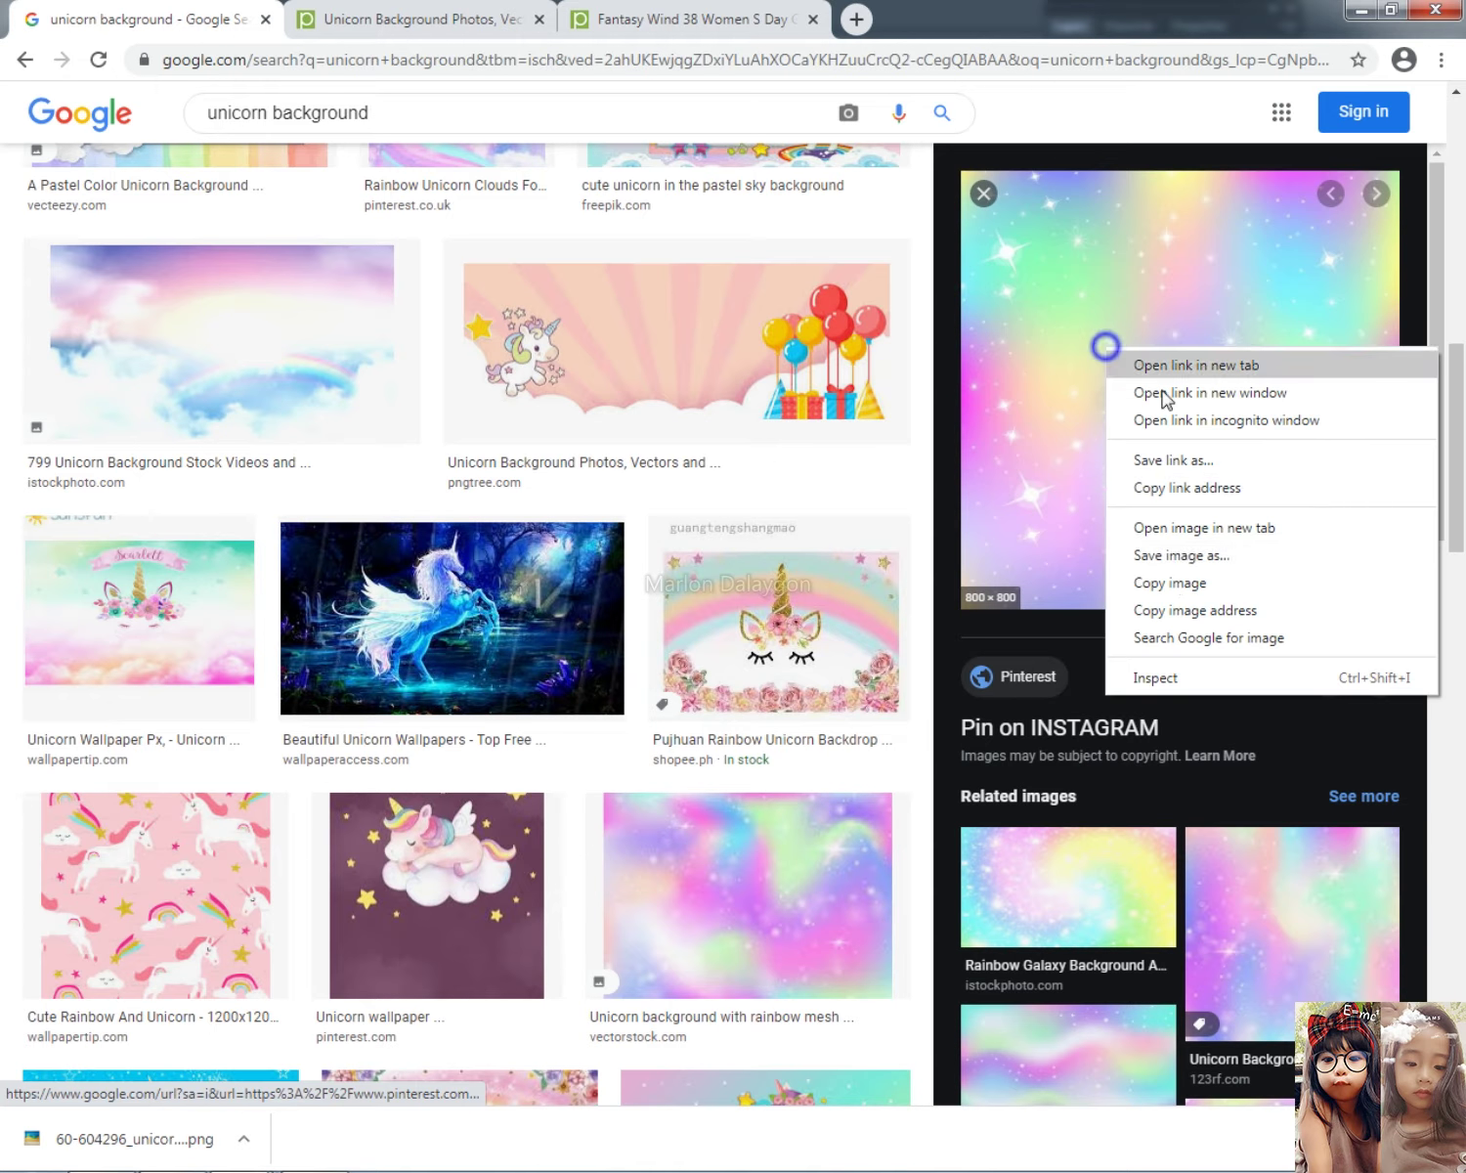
pyautogui.click(1172, 582)
pyautogui.hotkey('alt', 'Tab')
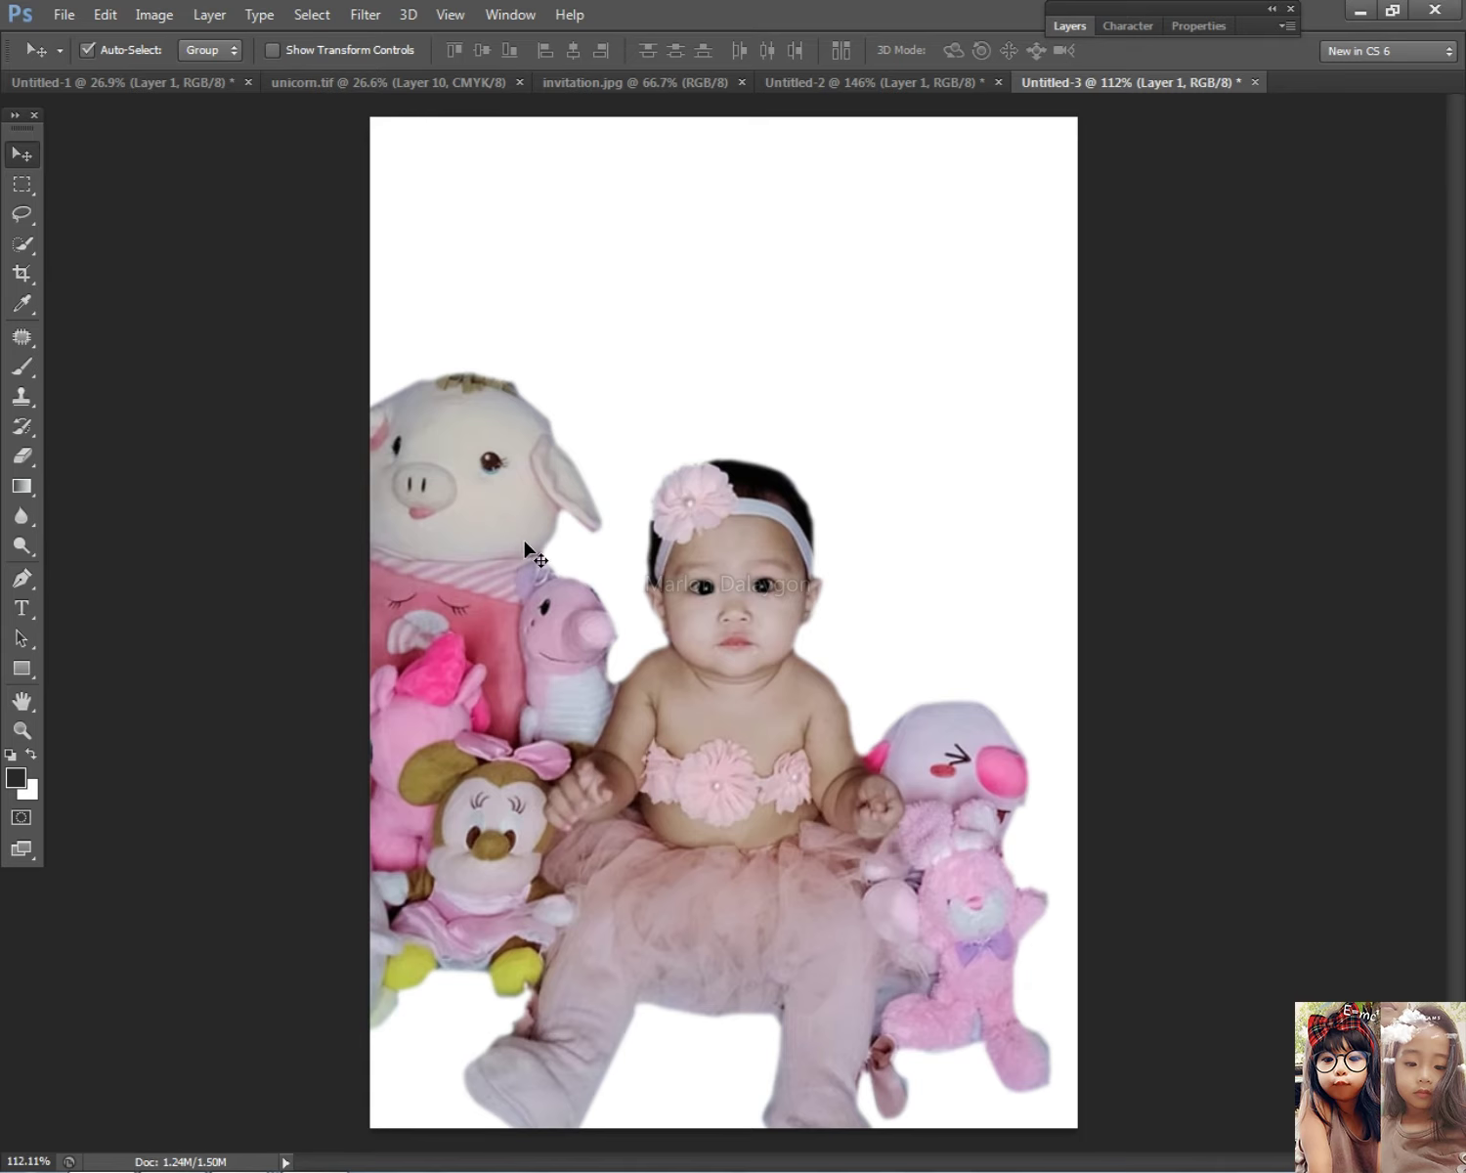
# Step: Paste the rainbow background, move it to the canvas bottom and stretch it to the right edge
pyautogui.hotkey('ctrl', 'v')
pyautogui.moveTo(576, 544); pyautogui.dragTo(627, 941)
pyautogui.scroll(-2, 622, 915)
pyautogui.hotkey('ctrl', 't')
pyautogui.moveTo(806, 933); pyautogui.dragTo(983, 939)
pyautogui.press('Return')
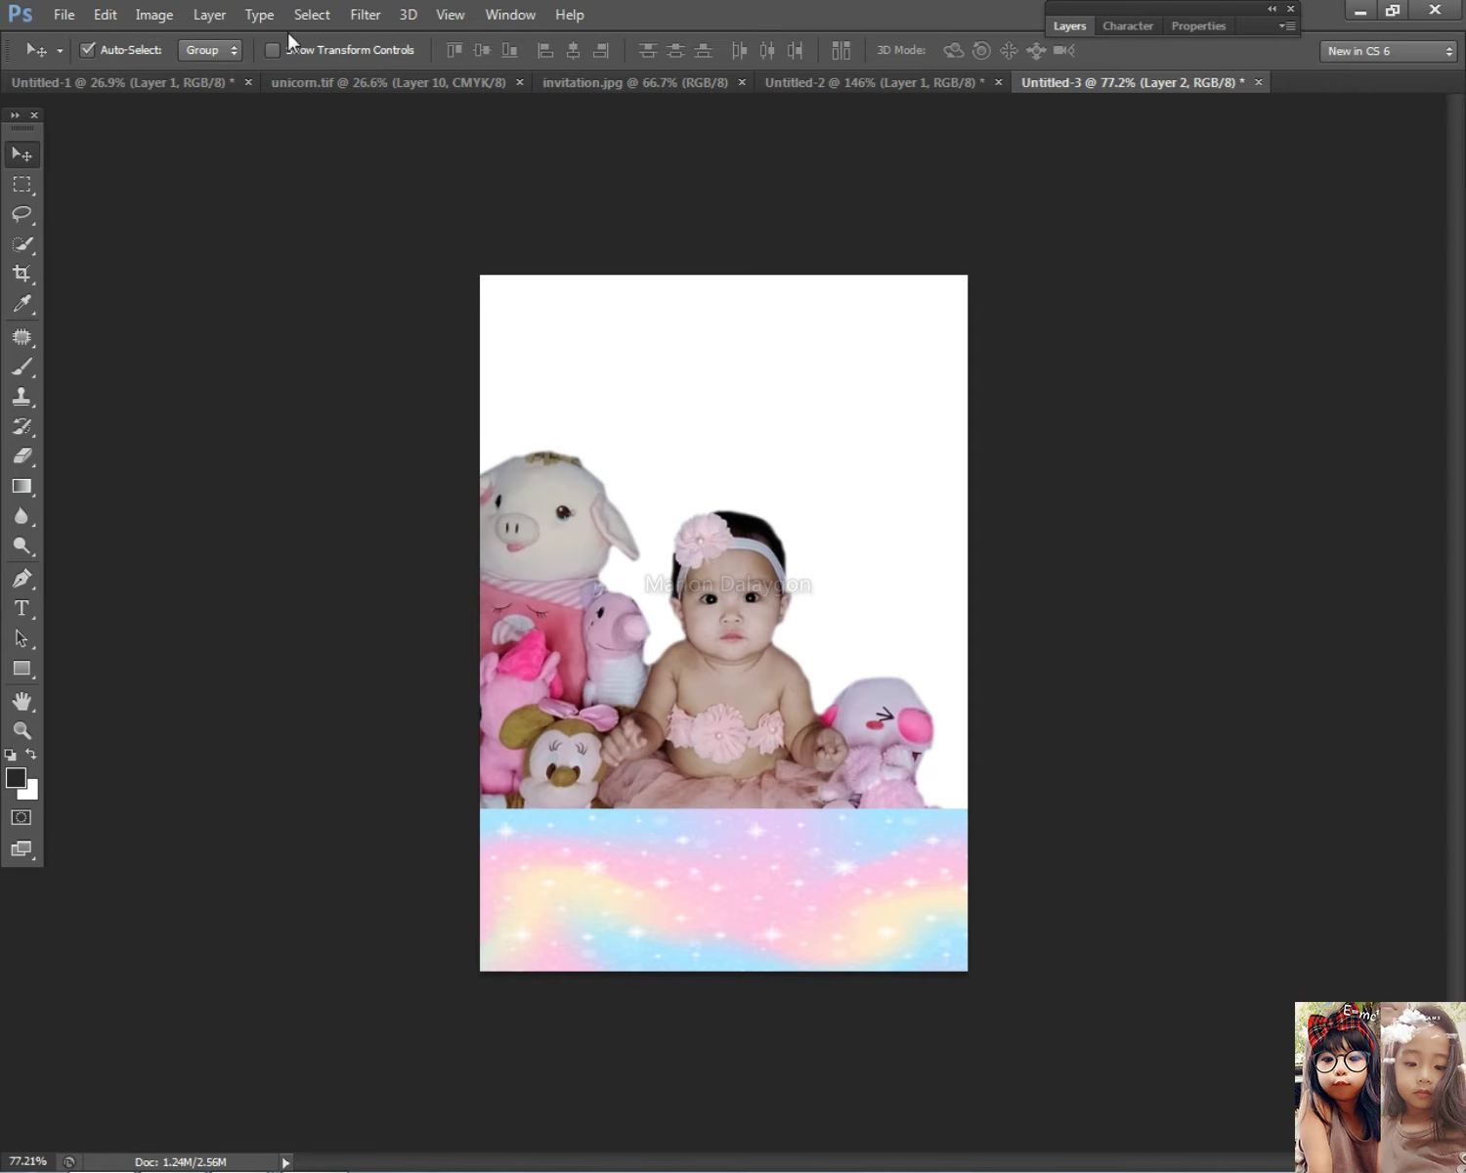
# Step: Send the rainbow background behind the baby photo and select it as Layer 2
pyautogui.click(209, 13)
pyautogui.moveTo(262, 544)
pyautogui.click(585, 613)
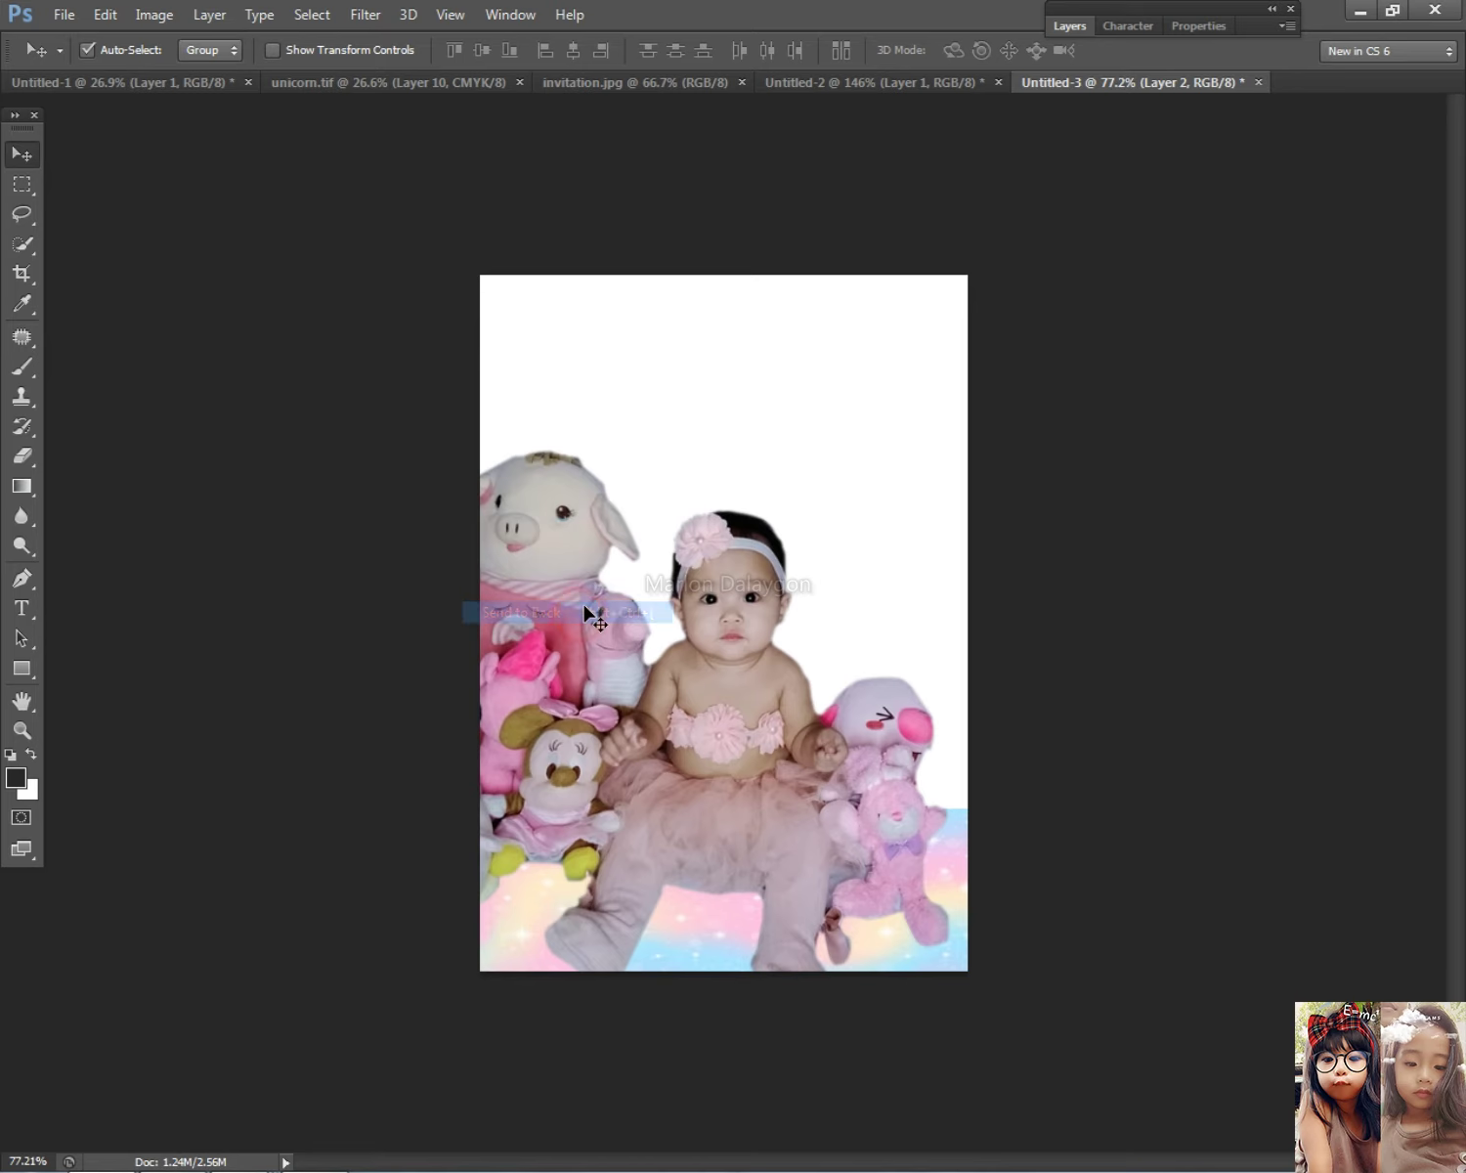
pyautogui.scroll(-2, 948, 840)
pyautogui.rightClick(735, 890)
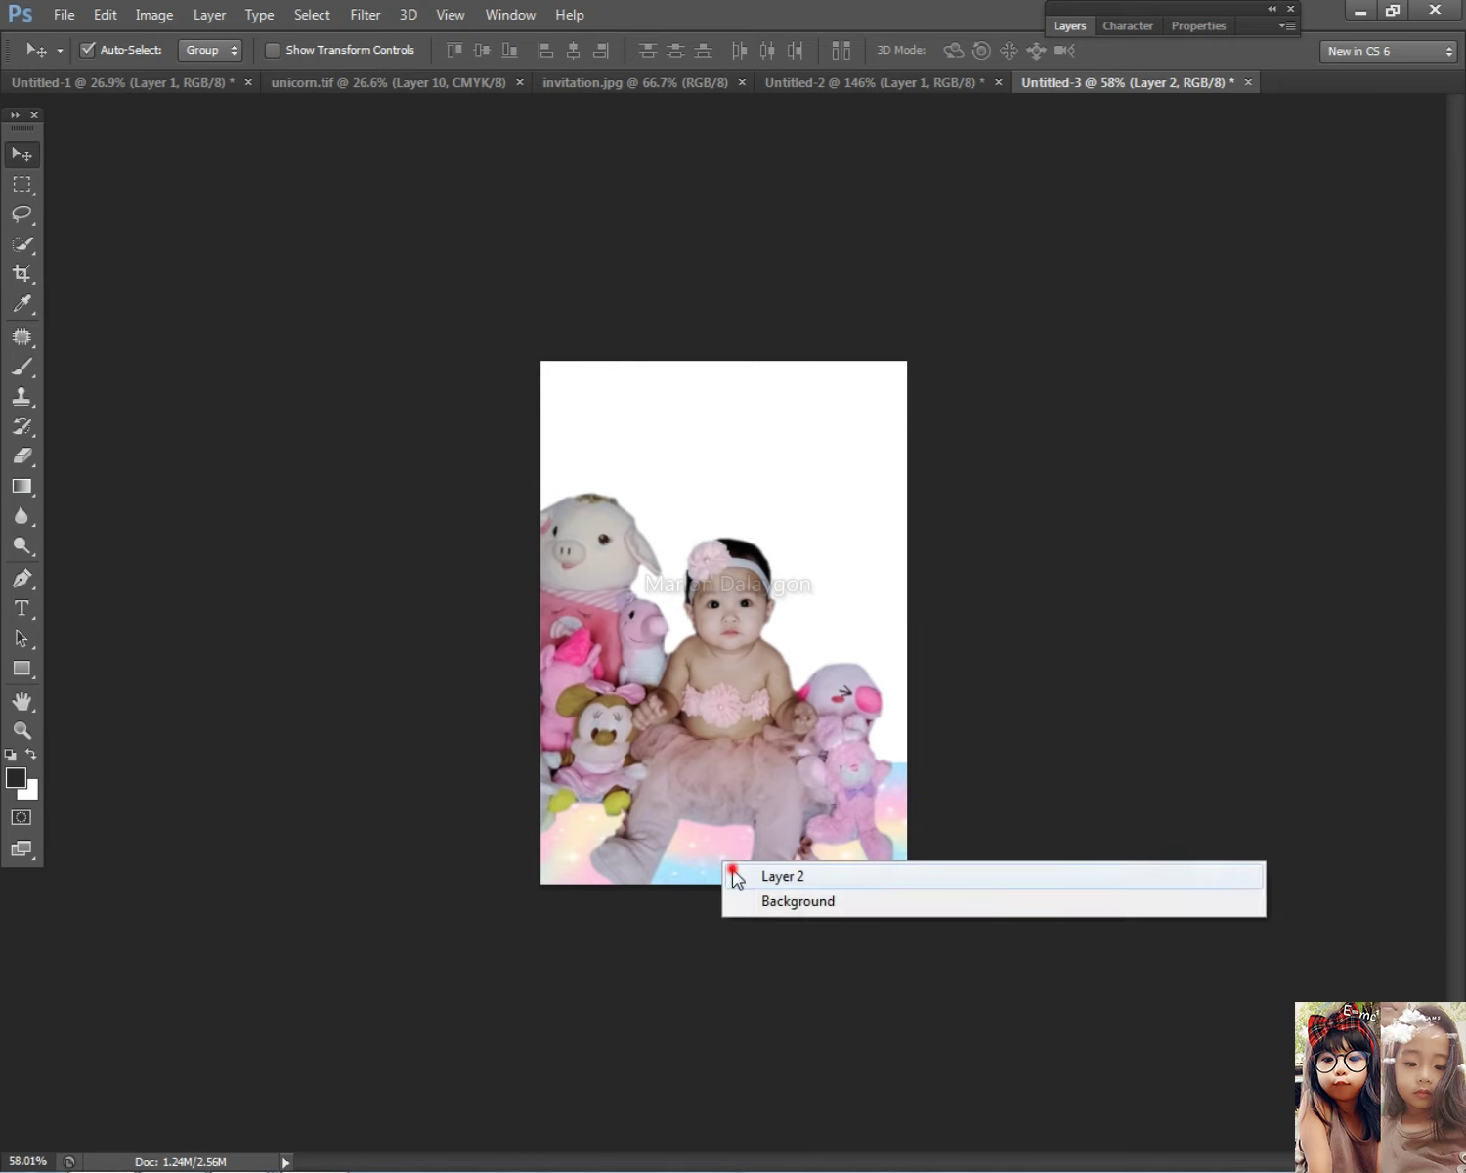
pyautogui.click(762, 874)
pyautogui.scroll(1, 867, 809)
pyautogui.hotkey('ctrl', 't')
pyautogui.press('Return')
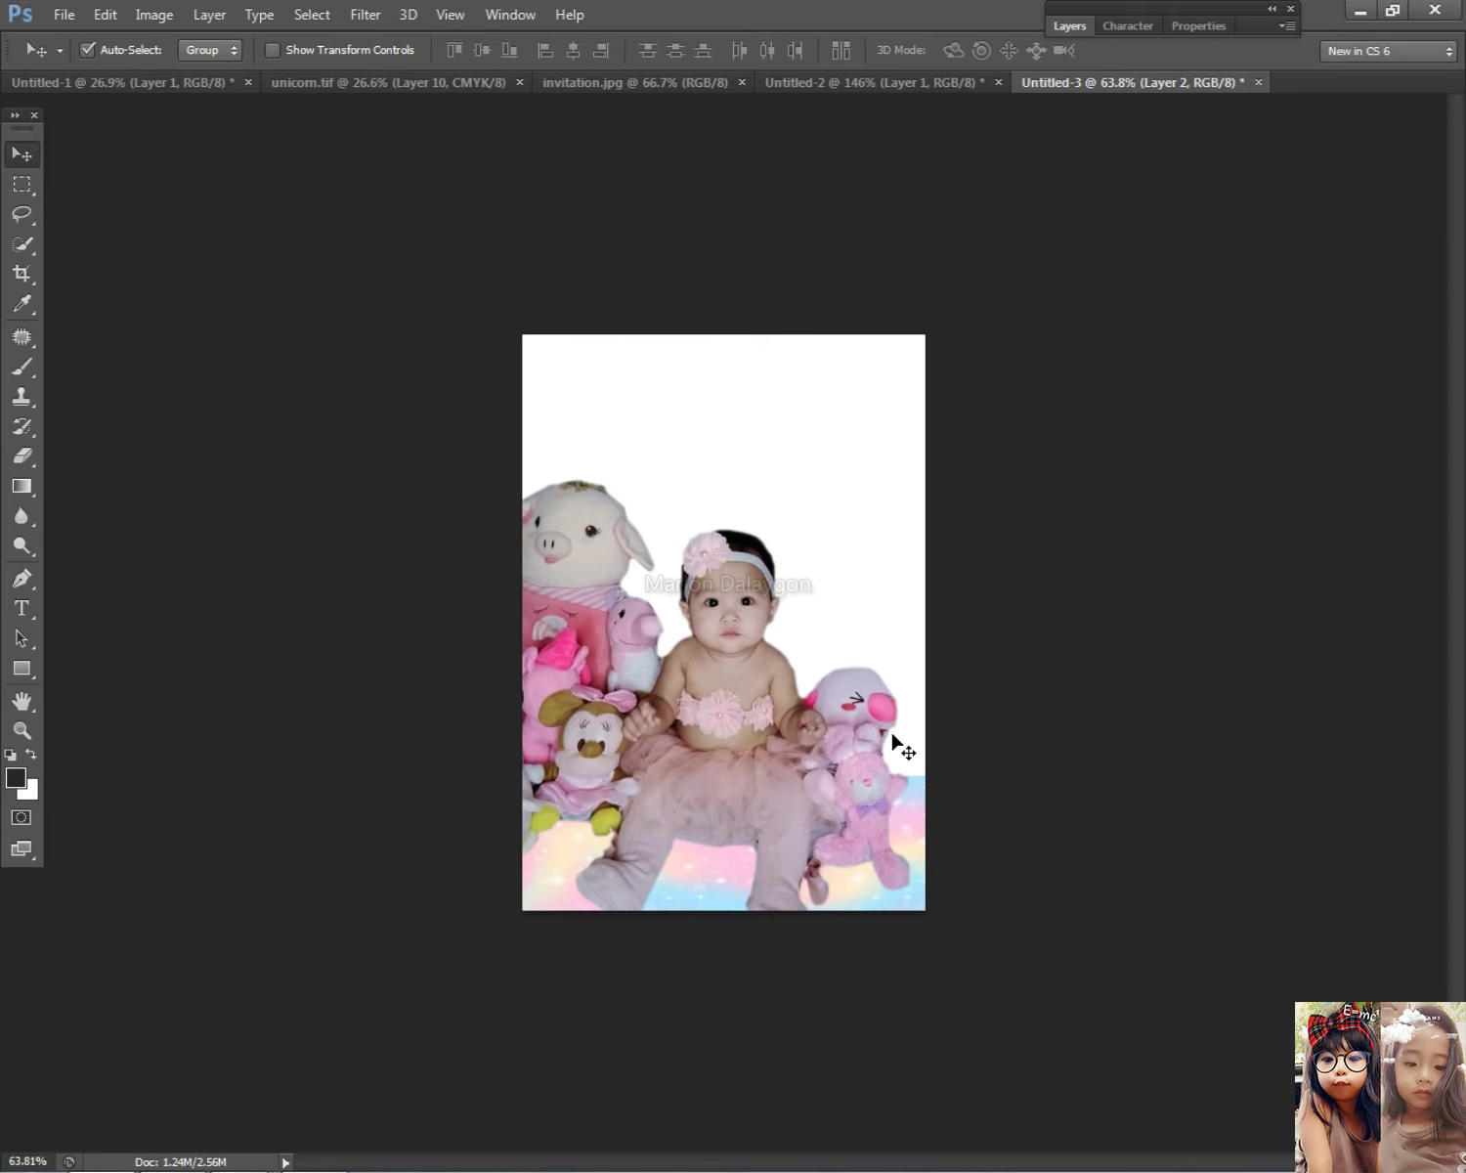
pyautogui.rightClick(715, 843)
pyautogui.rightClick(696, 859)
pyautogui.click(730, 877)
# Step: Apply Levels to the rainbow Layer 2 with the black input raised to 90
pyautogui.hotkey('ctrl', 'l')
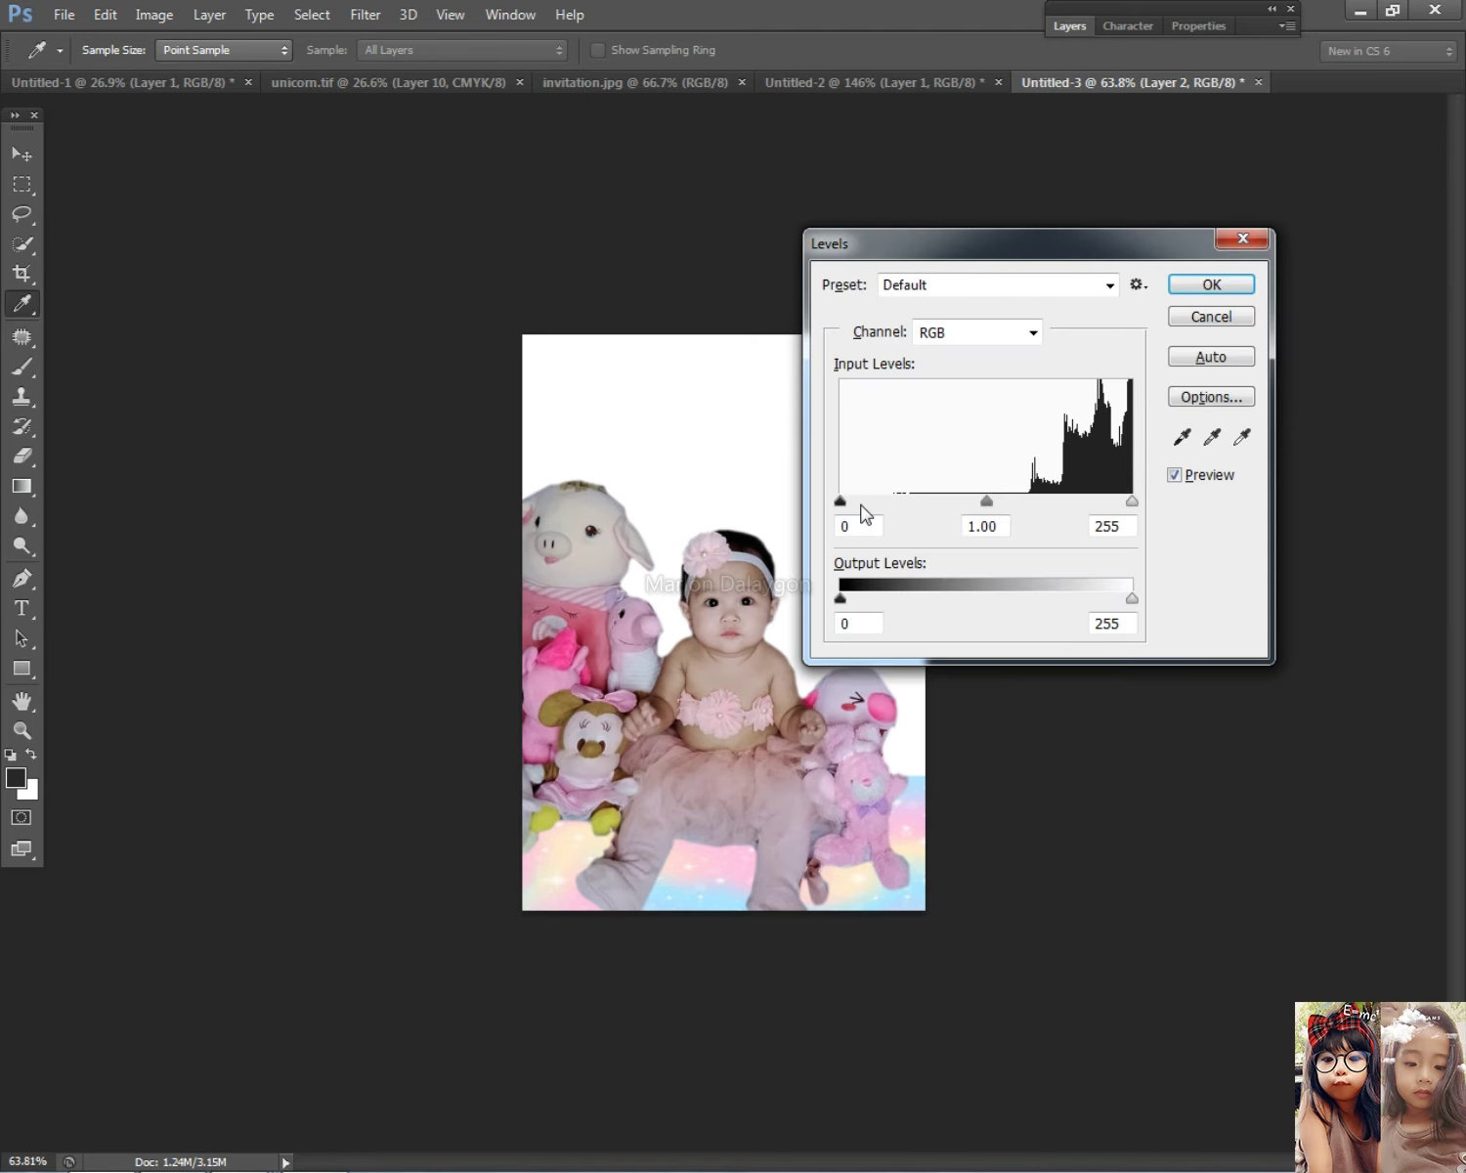
pyautogui.moveTo(930, 506); pyautogui.dragTo(944, 505)
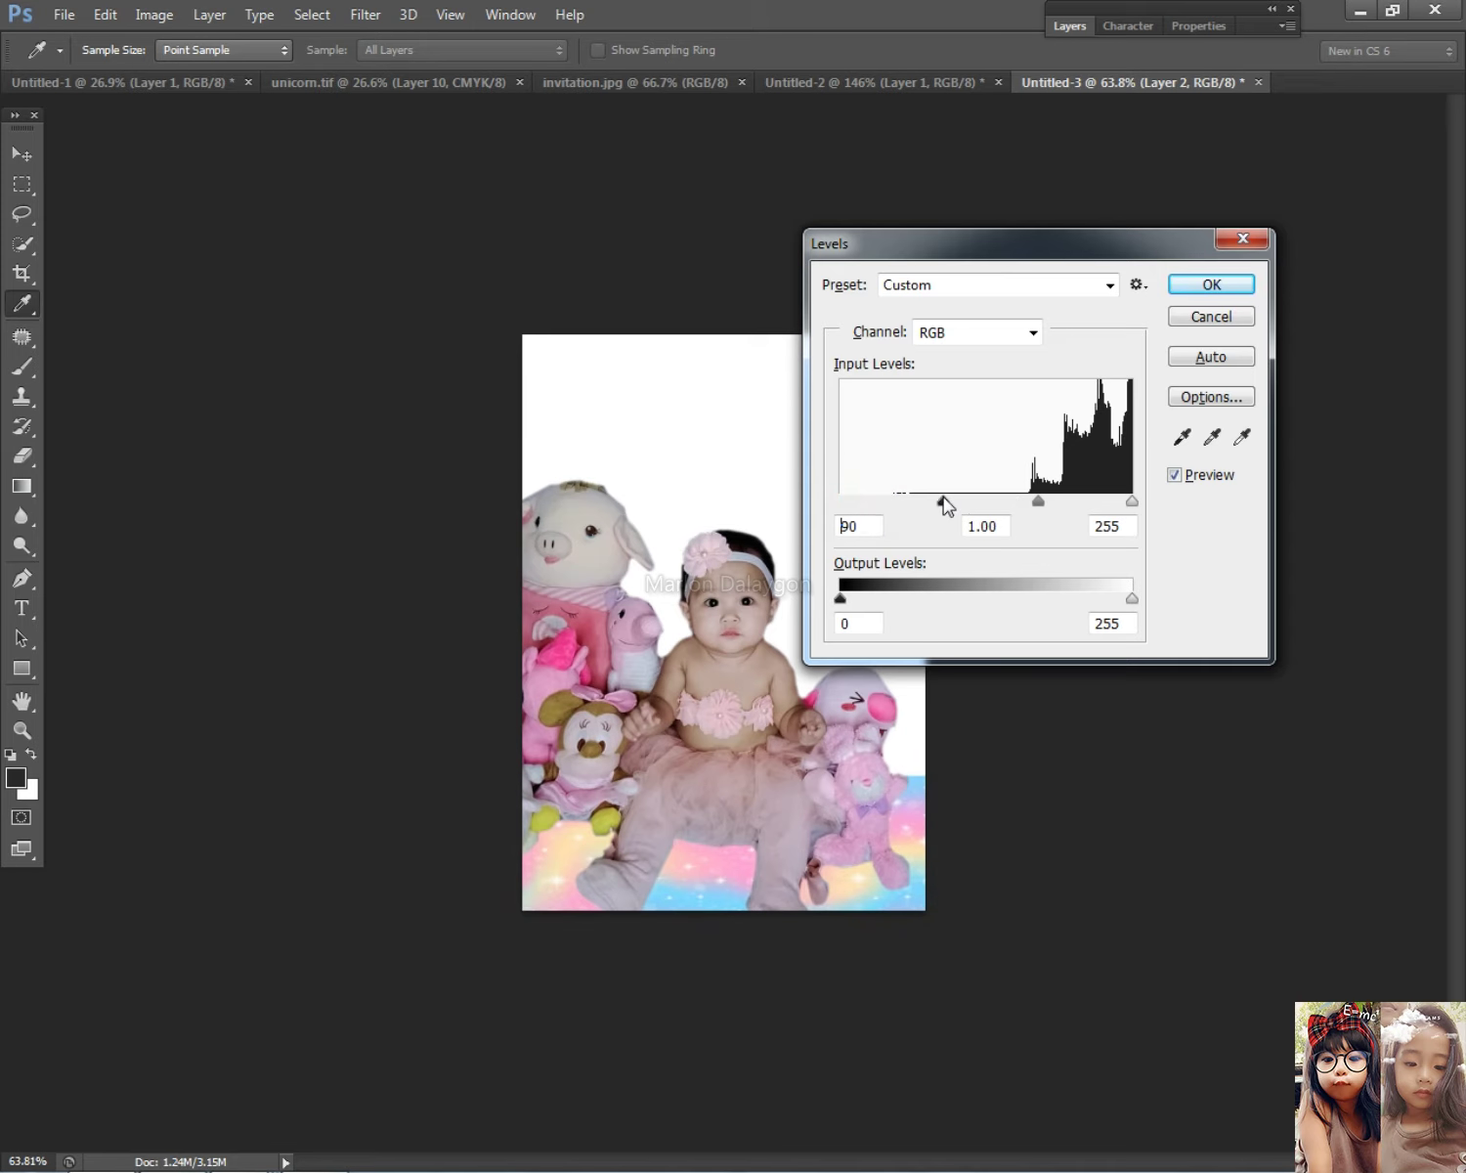
pyautogui.click(1176, 293)
pyautogui.press('v')
pyautogui.scroll(-1, 727, 747)
pyautogui.rightClick(727, 861)
pyautogui.click(22, 456)
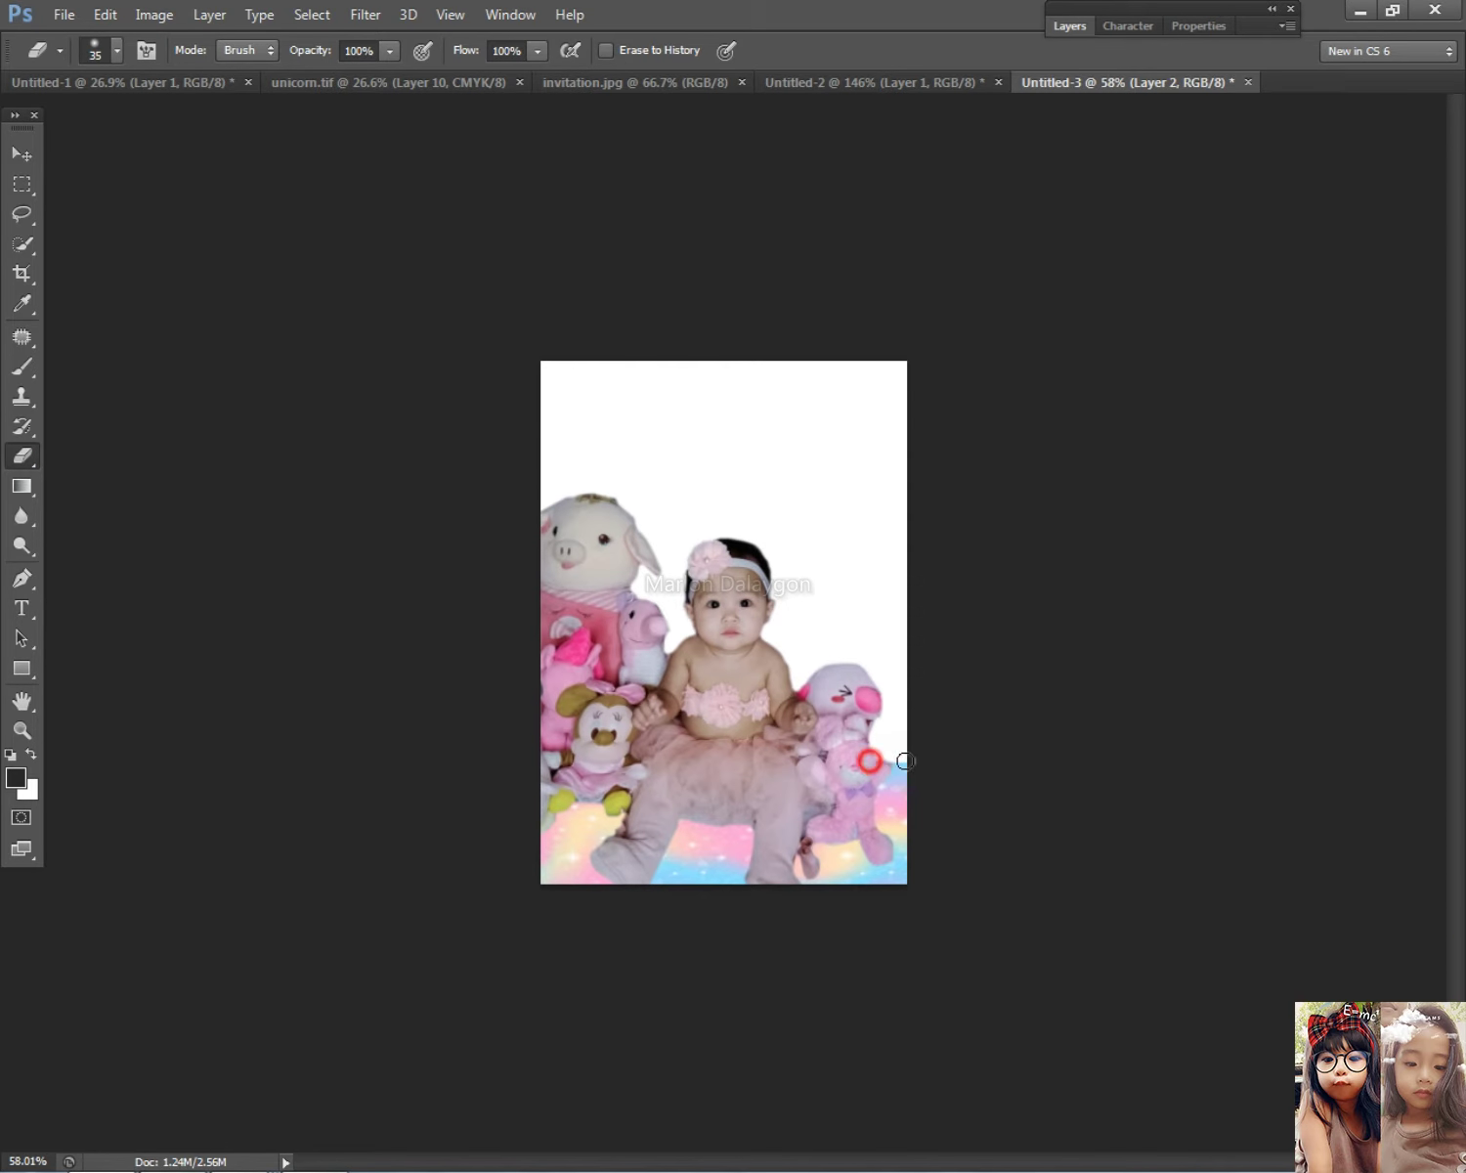
# Step: Copy the currently previewed image in Chrome
pyautogui.hotkey('alt', 'Tab')
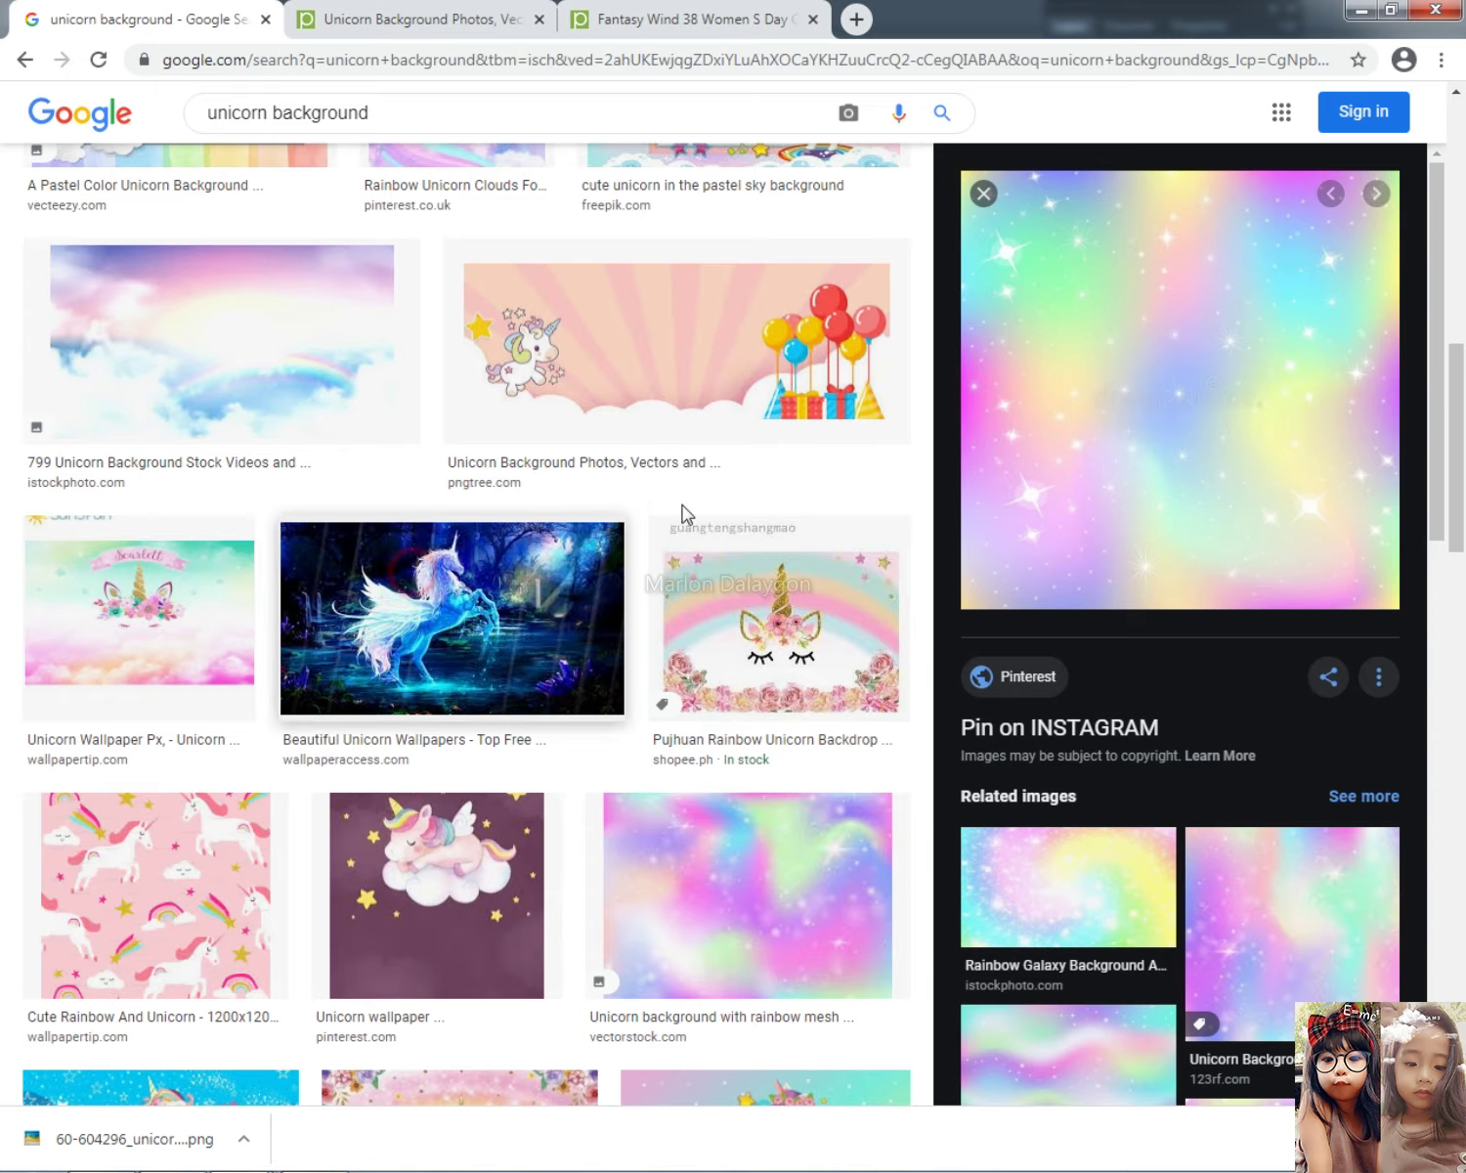
pyautogui.rightClick(1207, 344)
pyautogui.click(1207, 583)
pyautogui.hotkey('alt', 'Tab')
pyautogui.hotkey('alt', 'Tab')
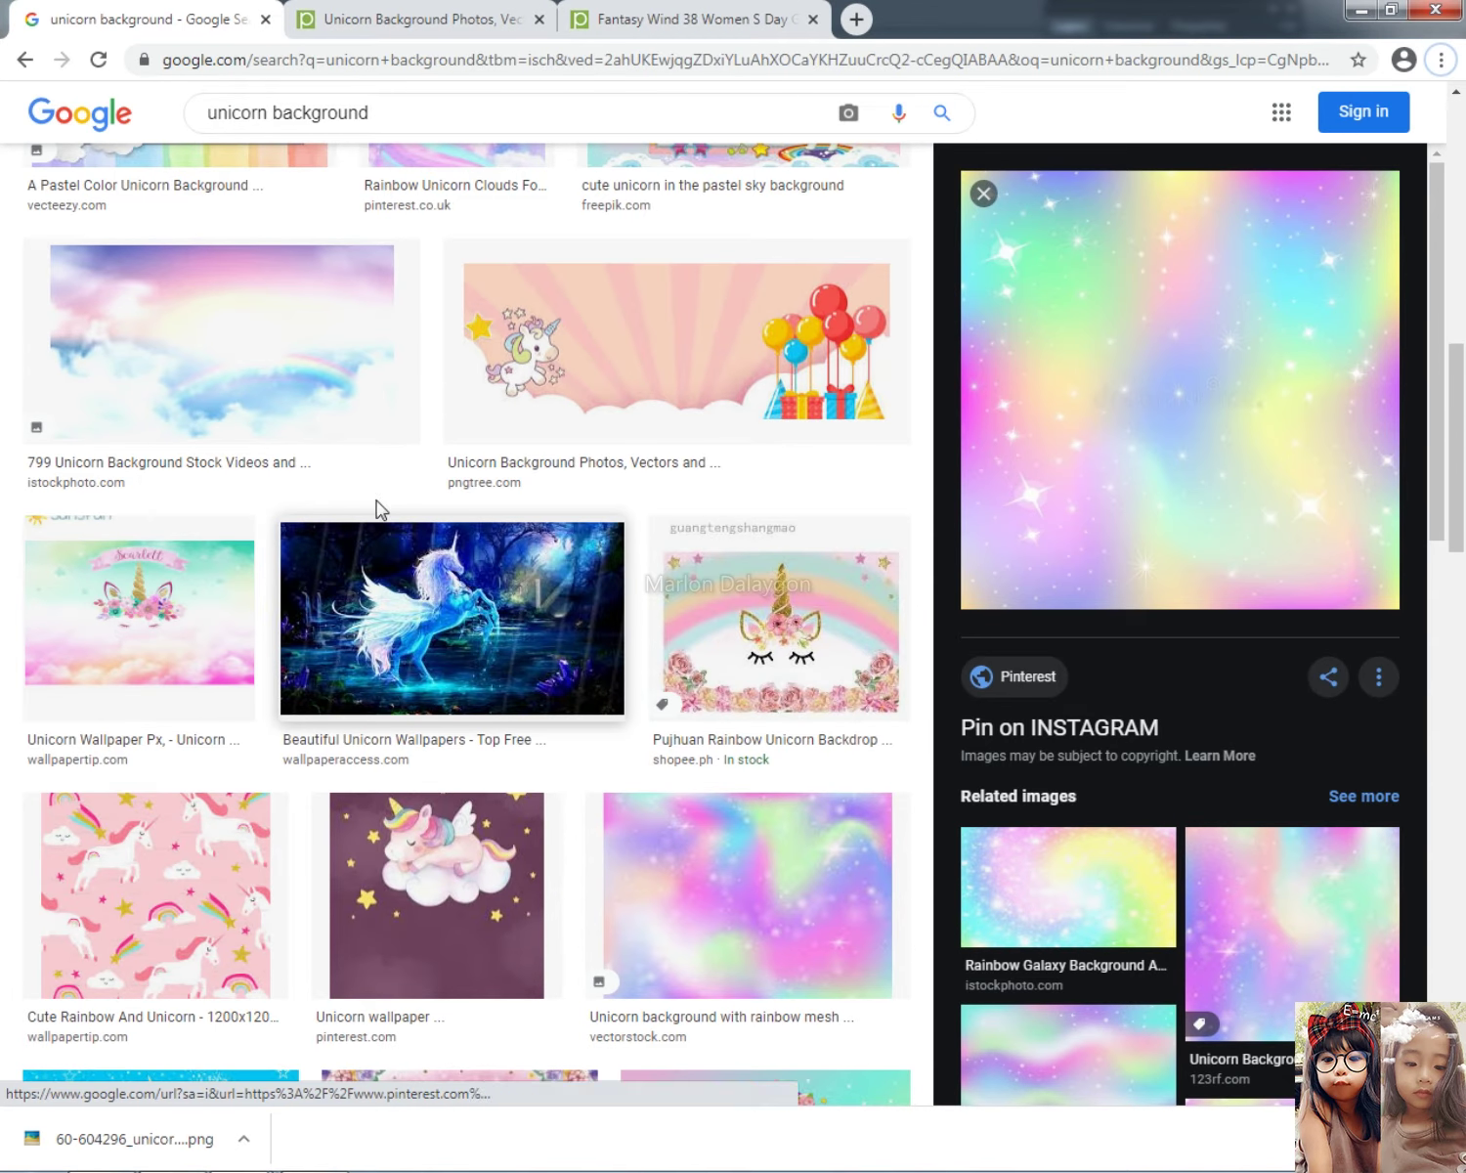
# Step: Scroll down and open more images related to the rainbow background
pyautogui.scroll(-6, 378, 499)
pyautogui.scroll(-5, 381, 493)
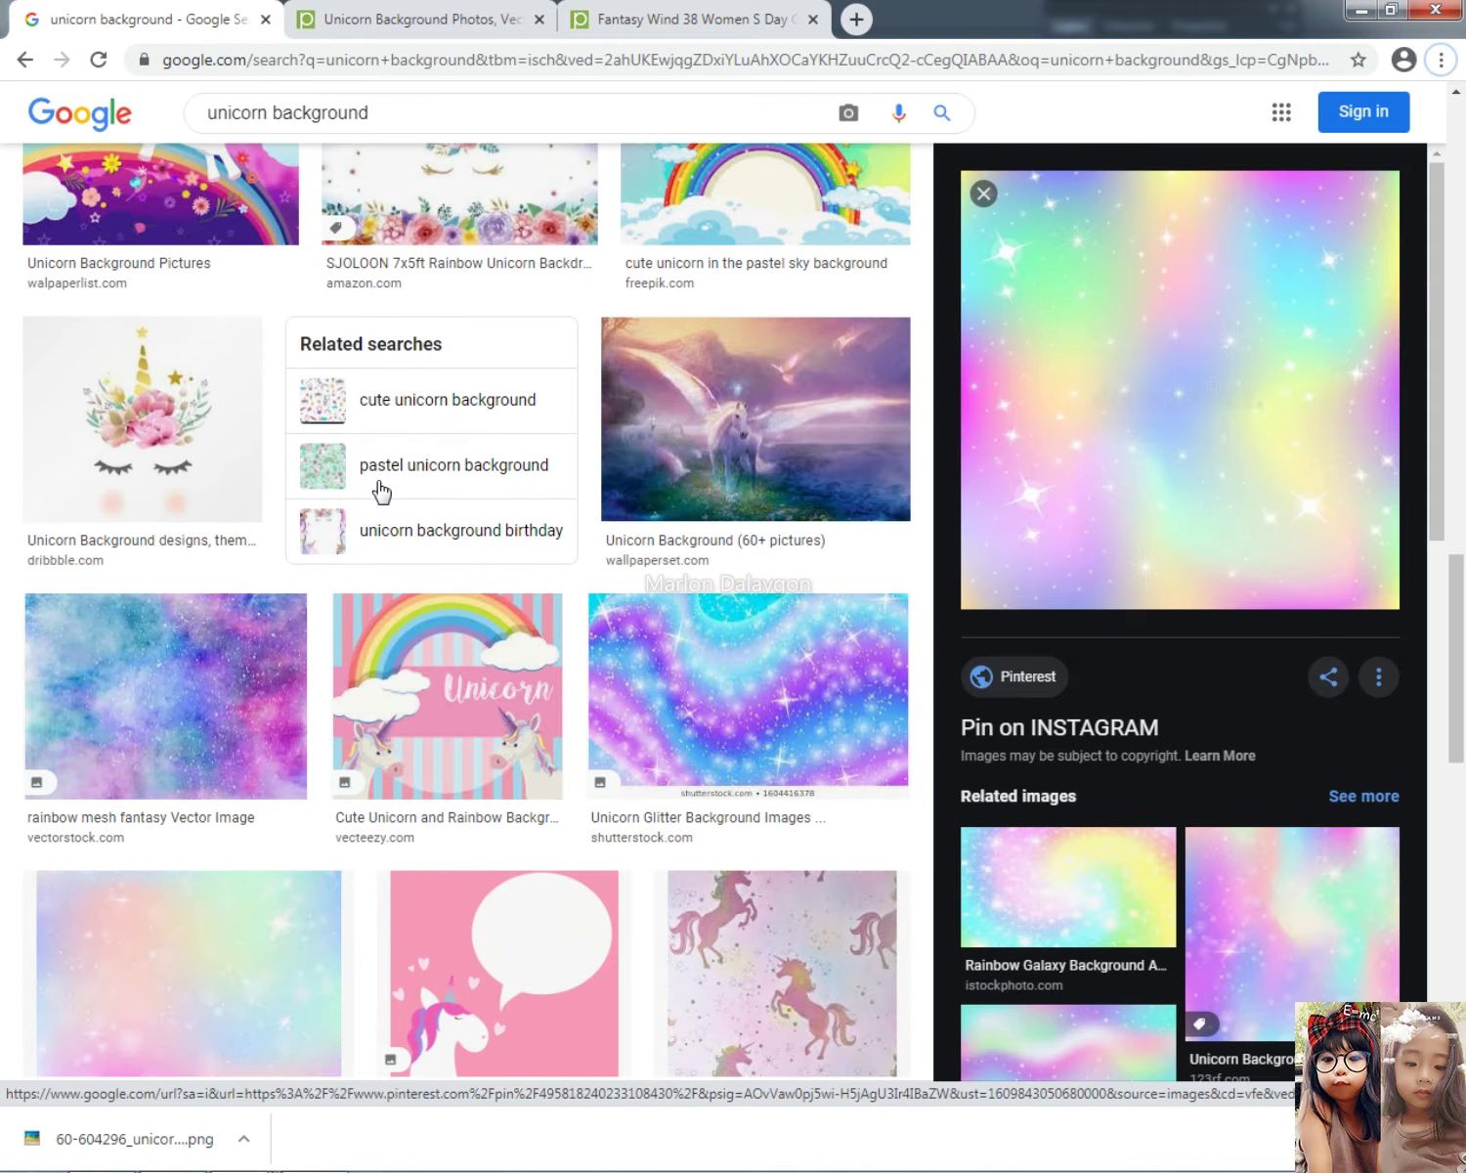
pyautogui.scroll(-5, 382, 494)
pyautogui.scroll(-10, 1205, 973)
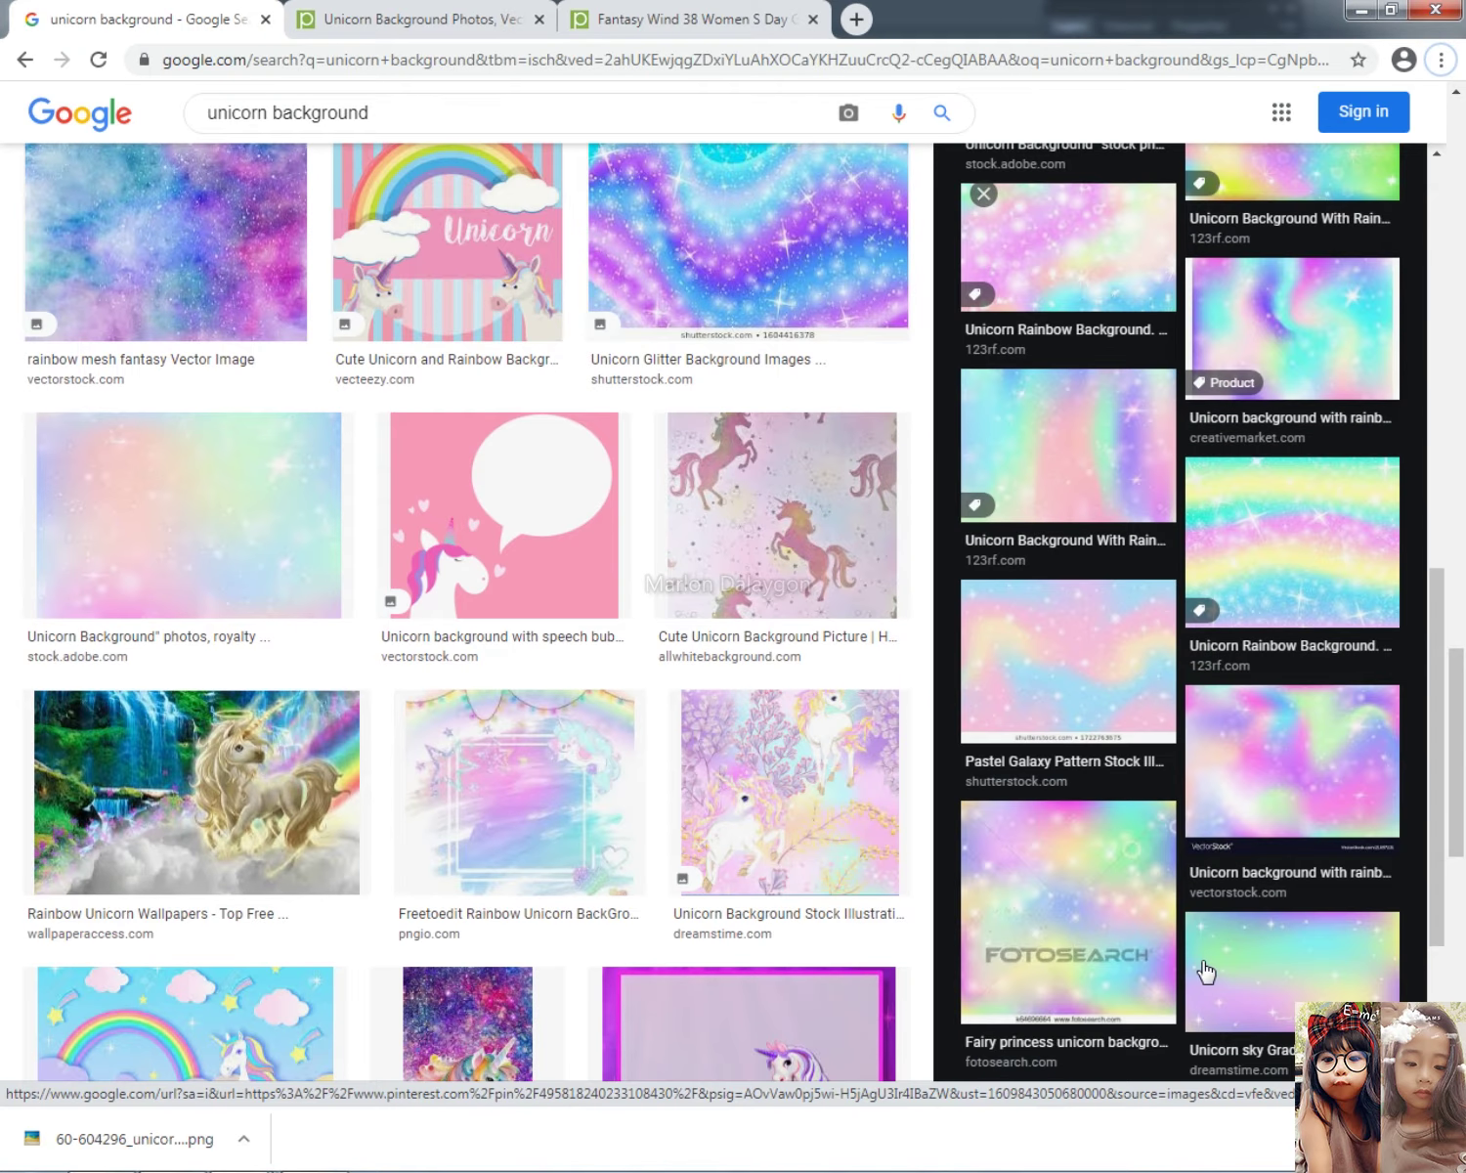
pyautogui.scroll(-4, 1211, 969)
pyautogui.click(1187, 789)
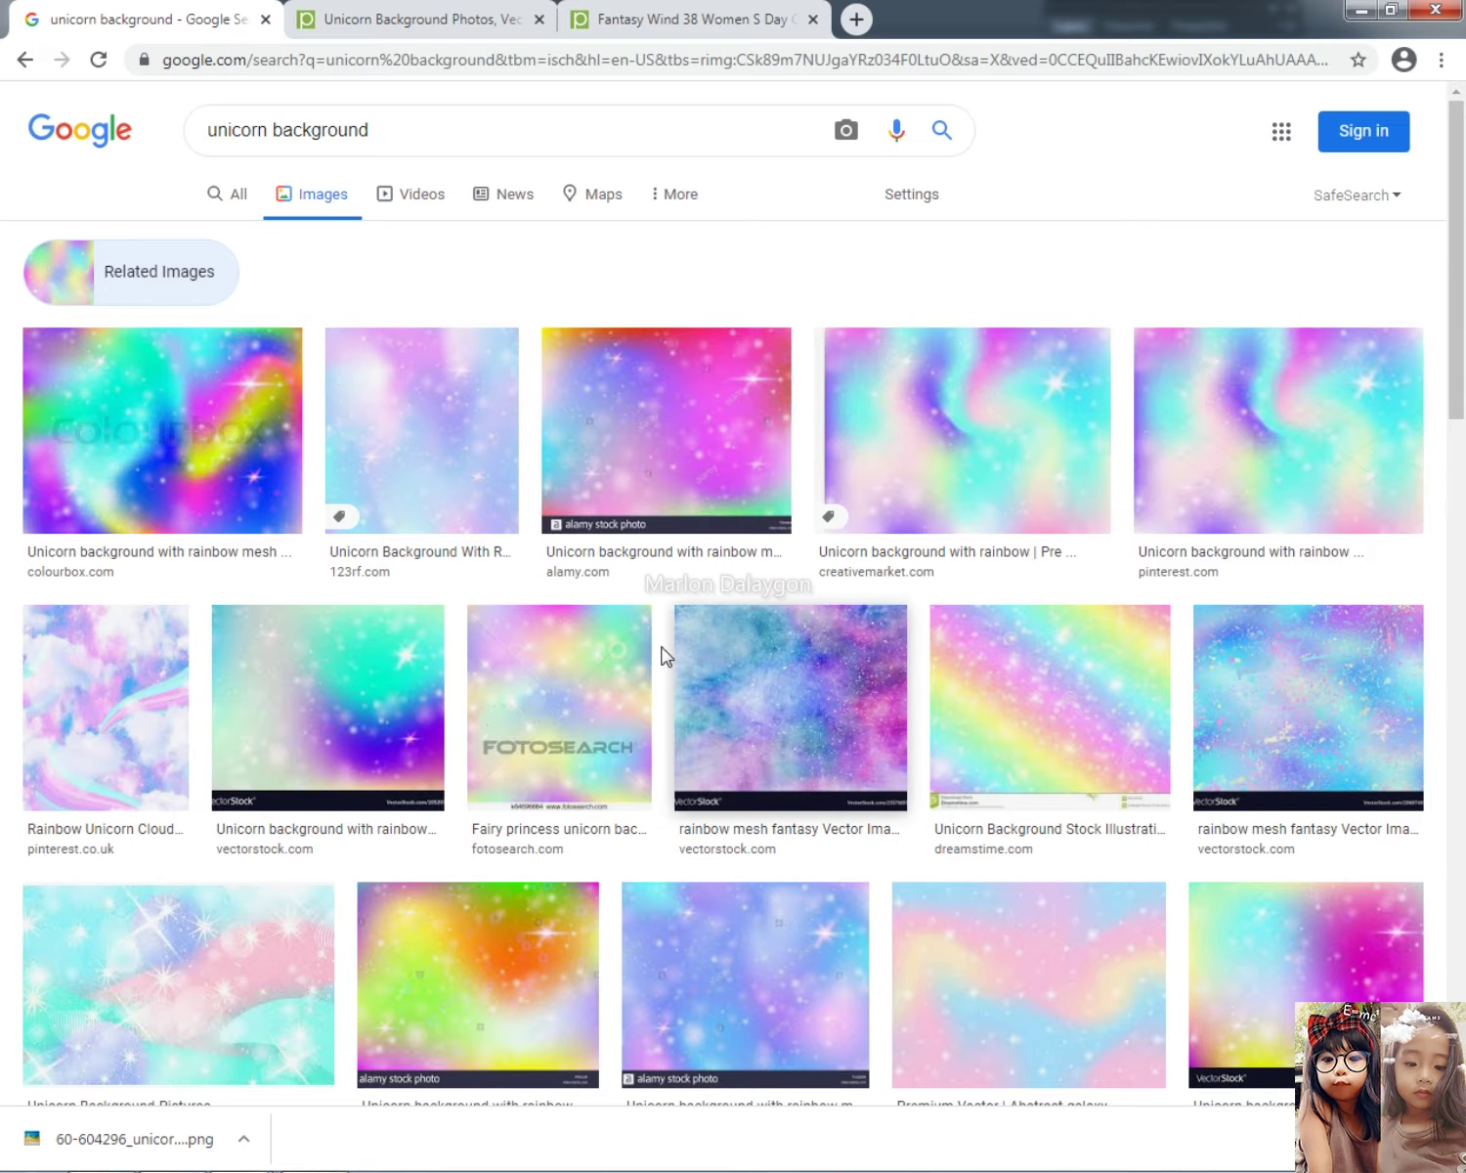
# Step: Copy the turquoise-and-pink Unicorn Background Pictures image and paste it into Untitled-3
pyautogui.scroll(-3, 665, 655)
pyautogui.click(208, 584)
pyautogui.rightClick(1153, 298)
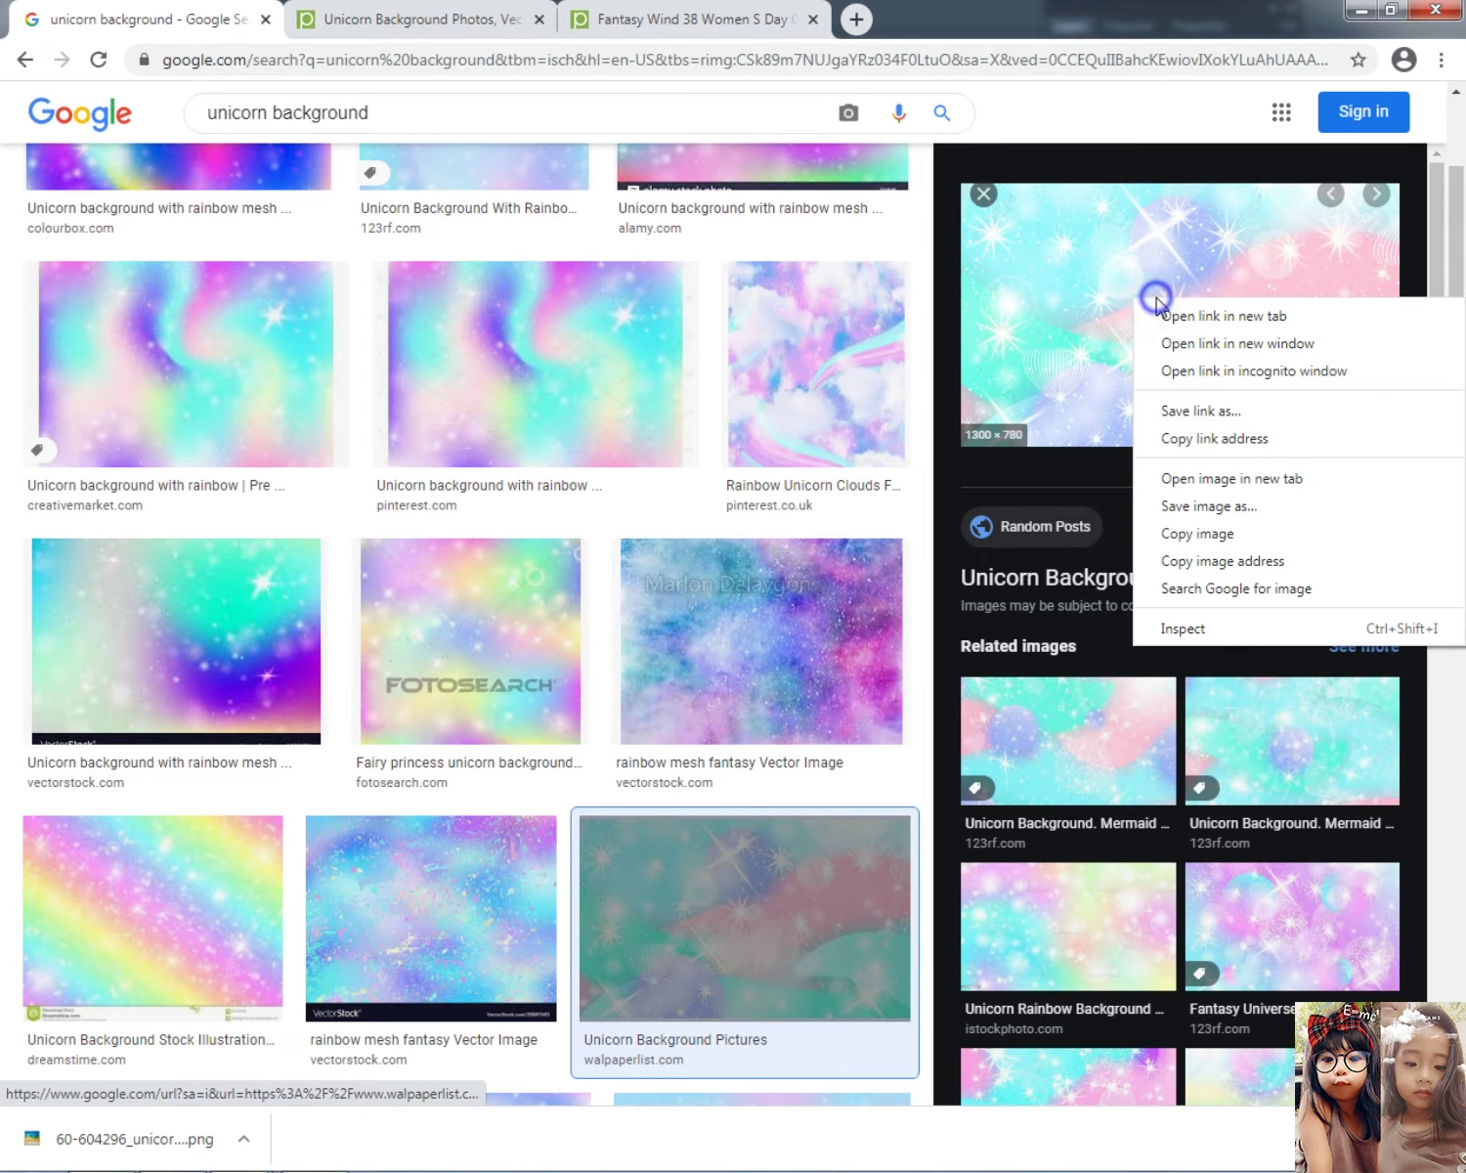
pyautogui.click(1198, 529)
pyautogui.hotkey('alt', 'Tab')
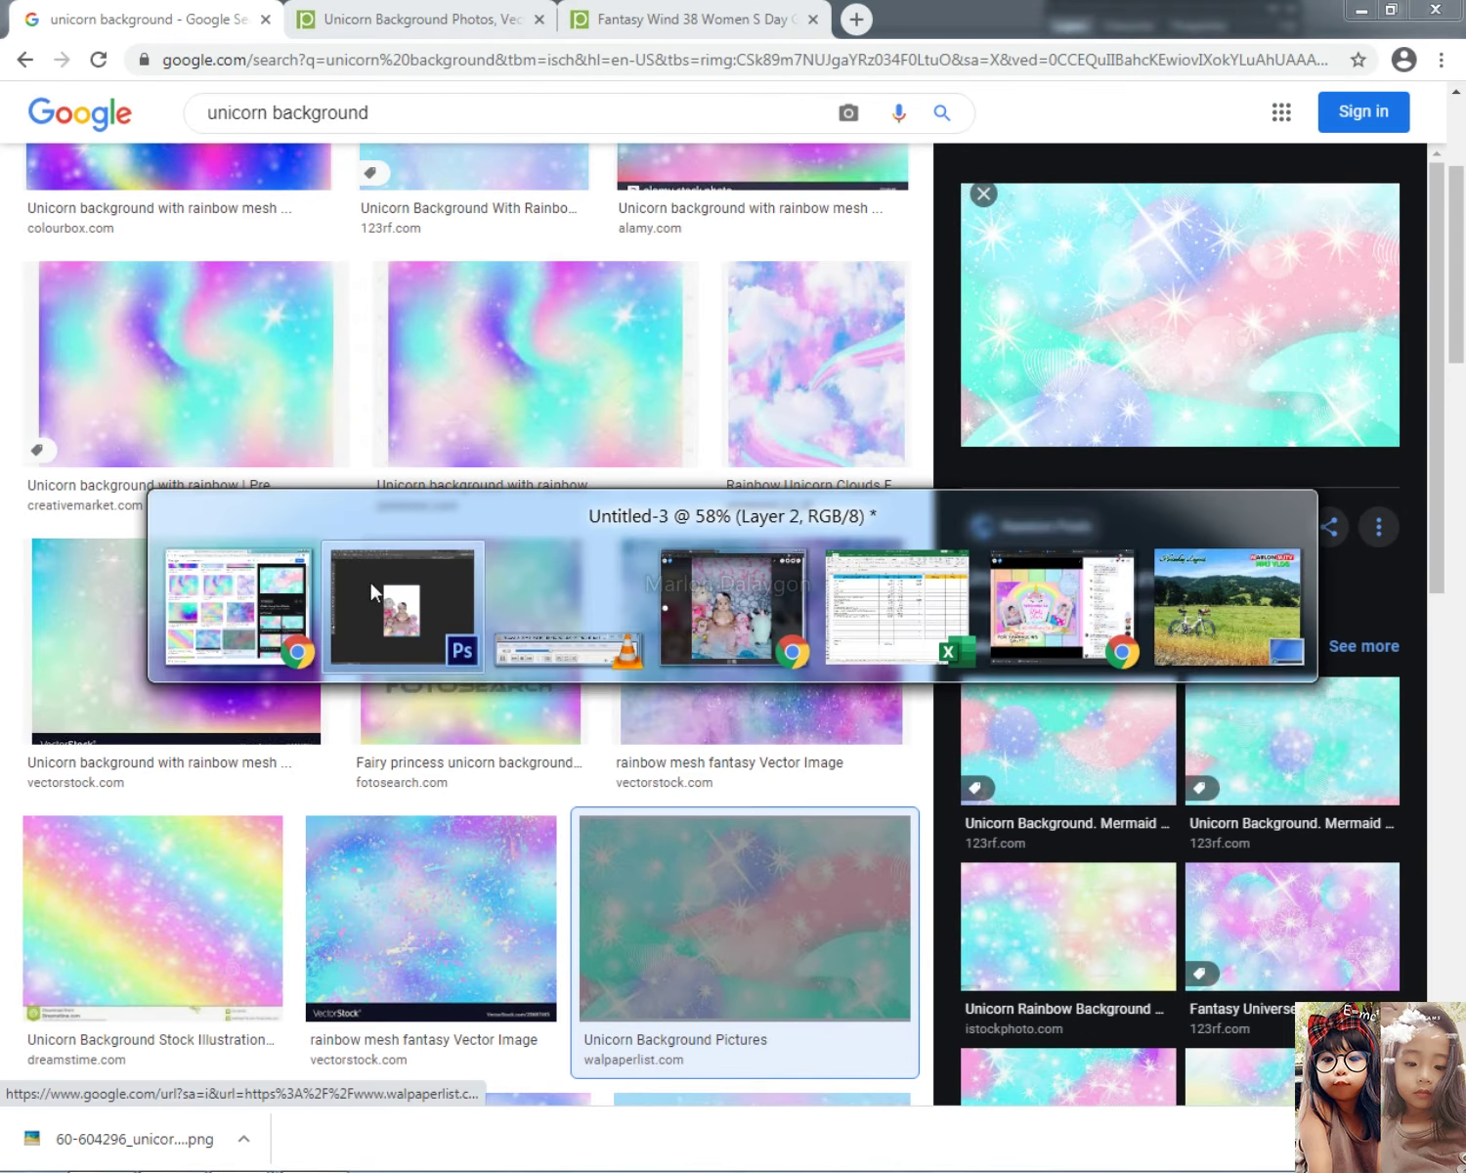
pyautogui.hotkey('ctrl', 'v')
# Step: Scale the pasted sparkle background to about 71%, then stretch it taller and narrow it to the canvas width
pyautogui.hotkey('ctrl', 't')
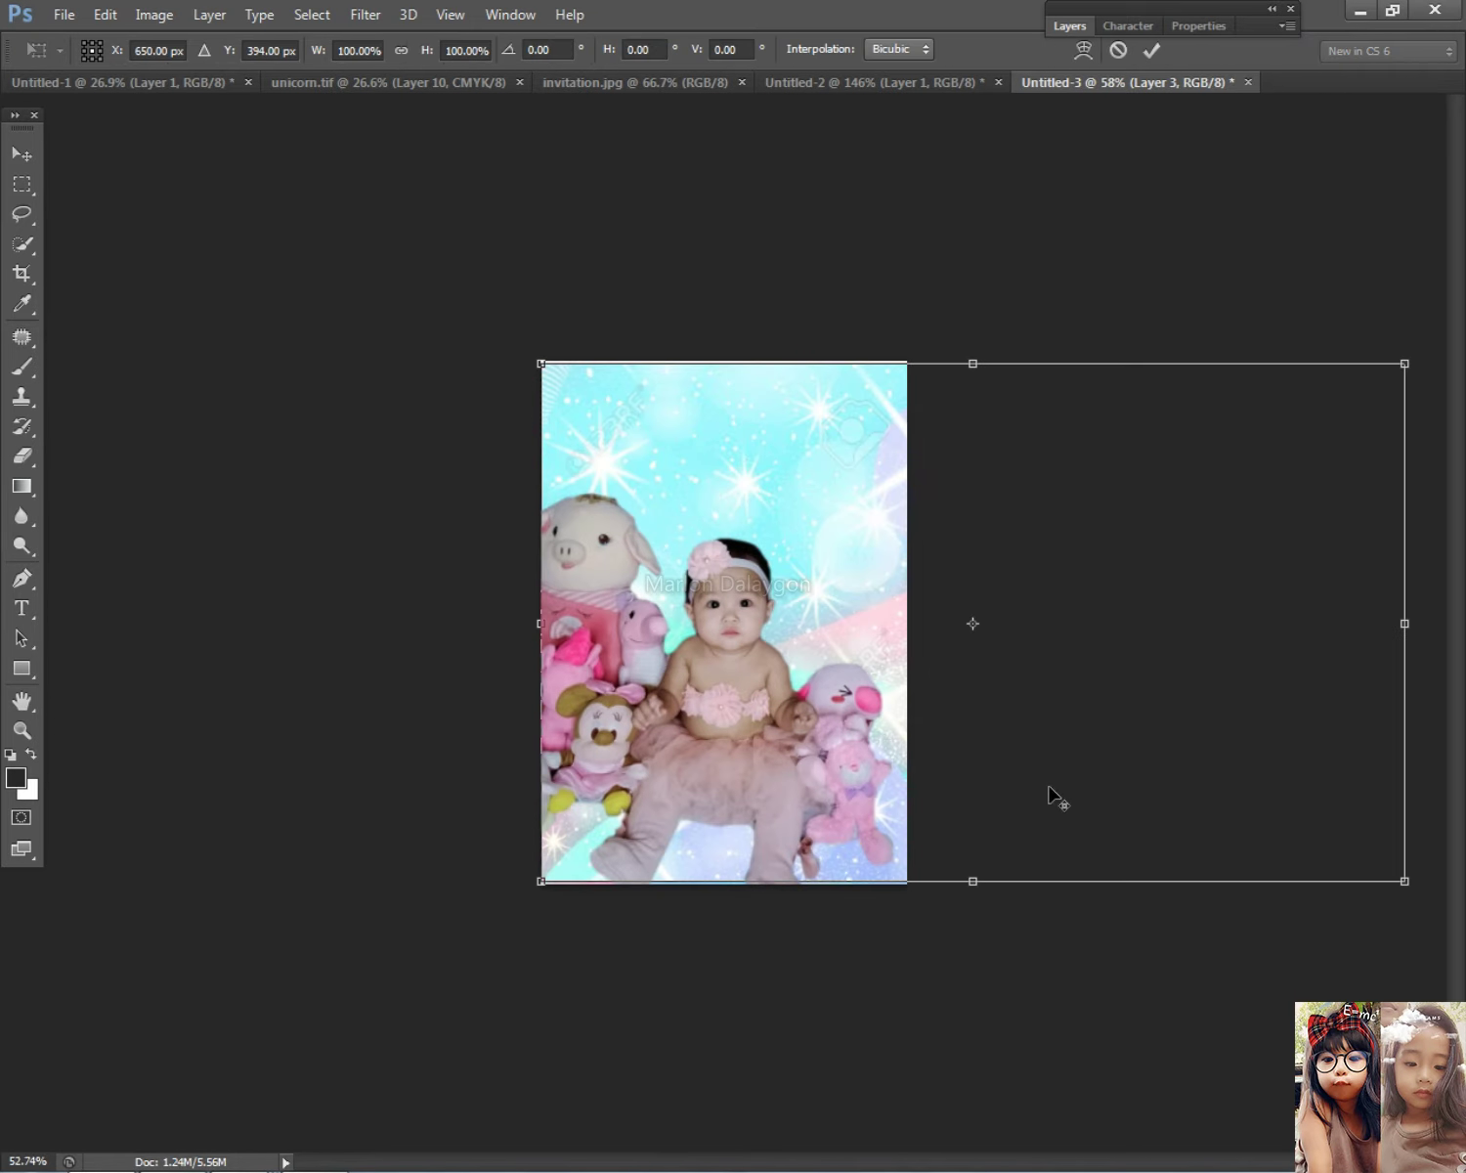
pyautogui.moveTo(1194, 803); pyautogui.dragTo(967, 781)
pyautogui.moveTo(810, 697); pyautogui.dragTo(810, 731)
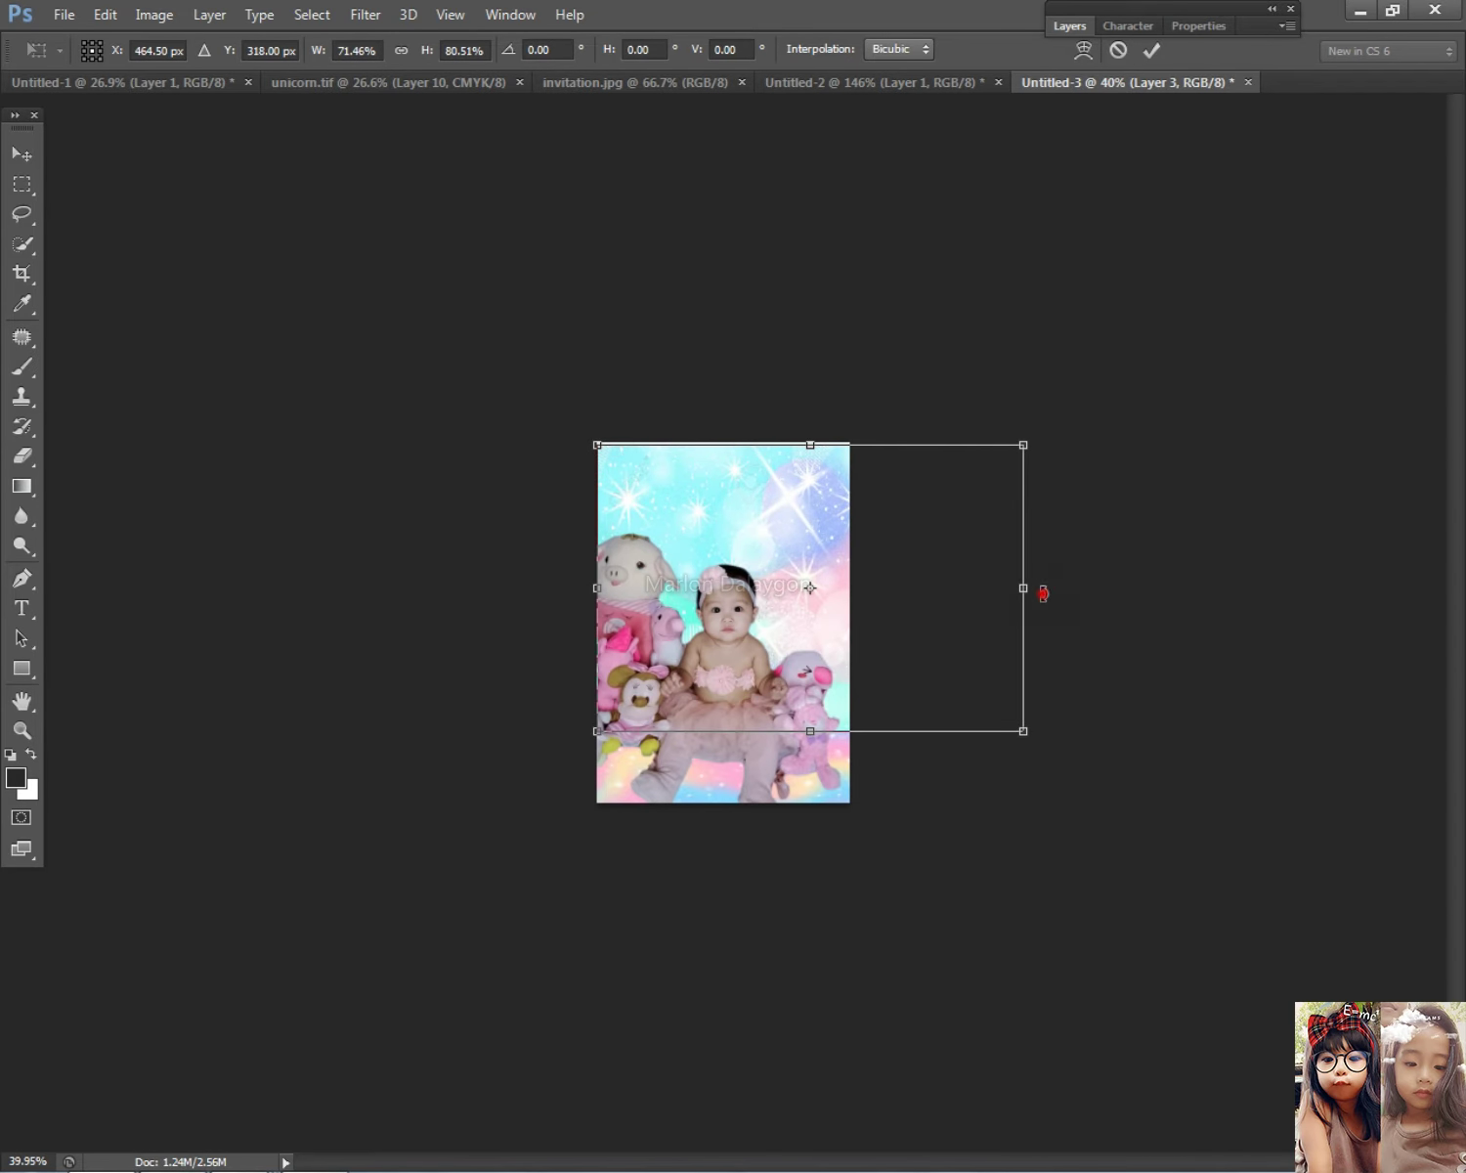
pyautogui.moveTo(1022, 586)
pyautogui.mouseDown()
pyautogui.moveTo(900, 586)
pyautogui.moveTo(927, 585)
pyautogui.mouseUp()
pyautogui.press('Return')
# Step: Select Layer 3, the new sparkle background, from the layers under the cursor
pyautogui.press('e')
pyautogui.scroll(3, 818, 571)
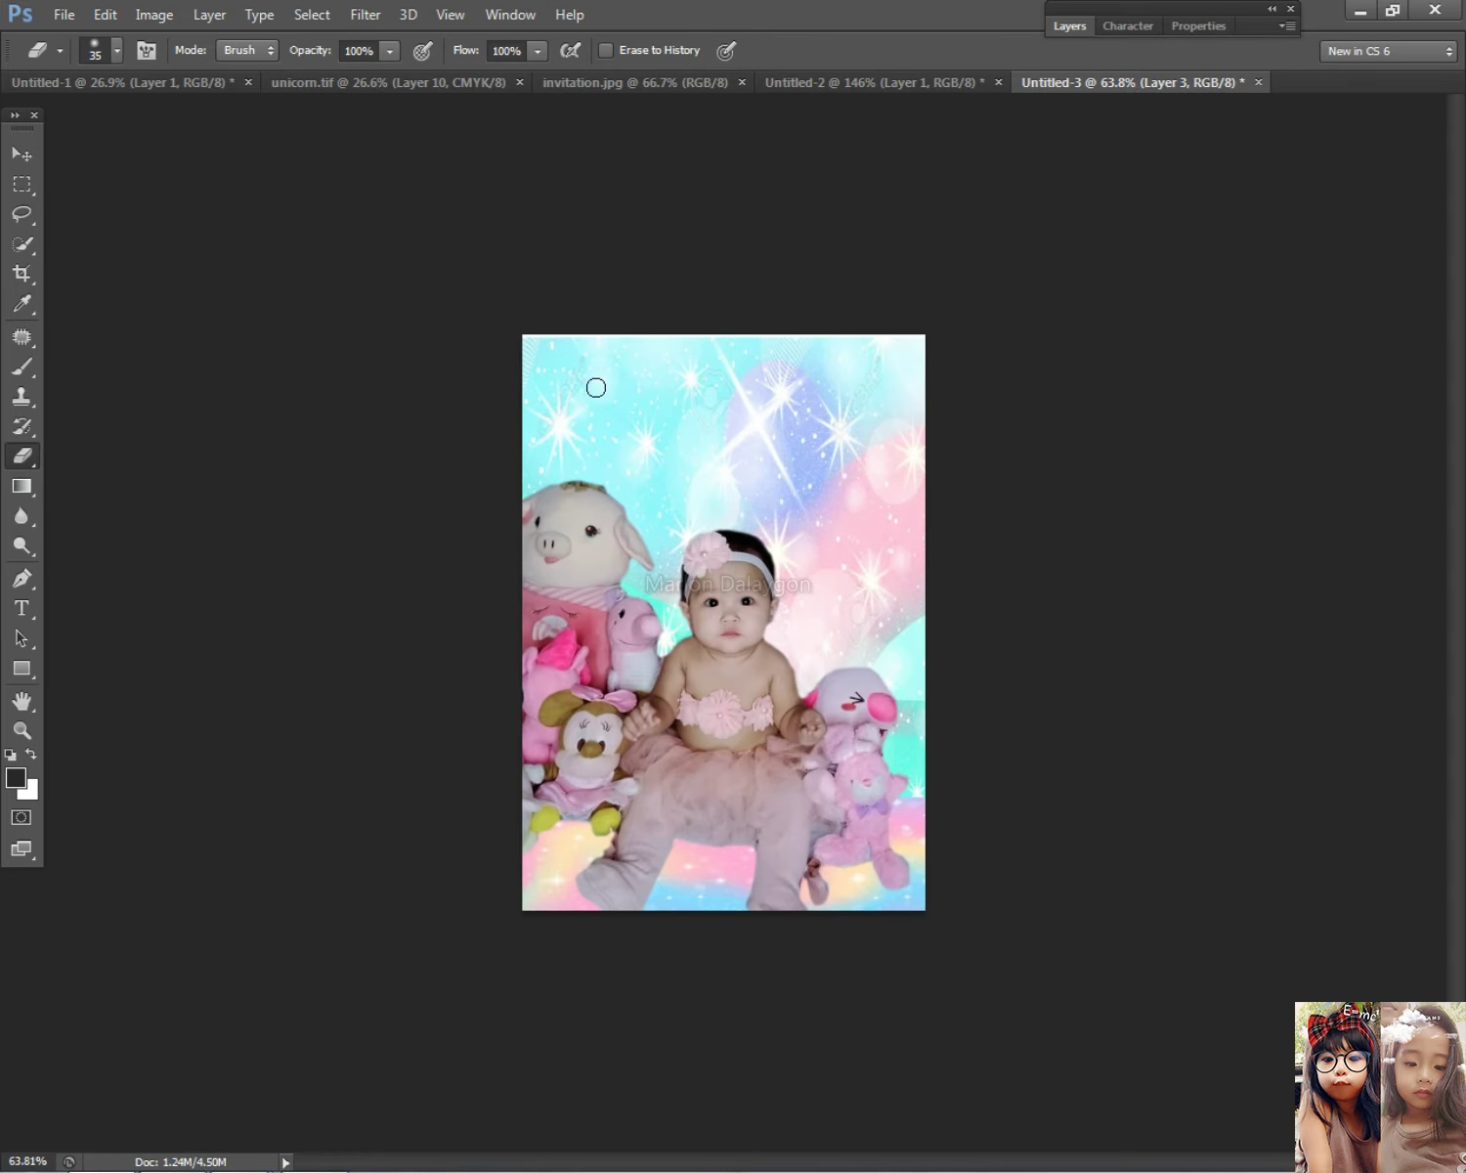
pyautogui.click(22, 154)
pyautogui.scroll(1, 745, 468)
pyautogui.rightClick(746, 452)
pyautogui.click(772, 452)
# Step: Stretch Layer 3 up to the canvas top and widen it slightly to the left
pyautogui.hotkey('ctrl', 't')
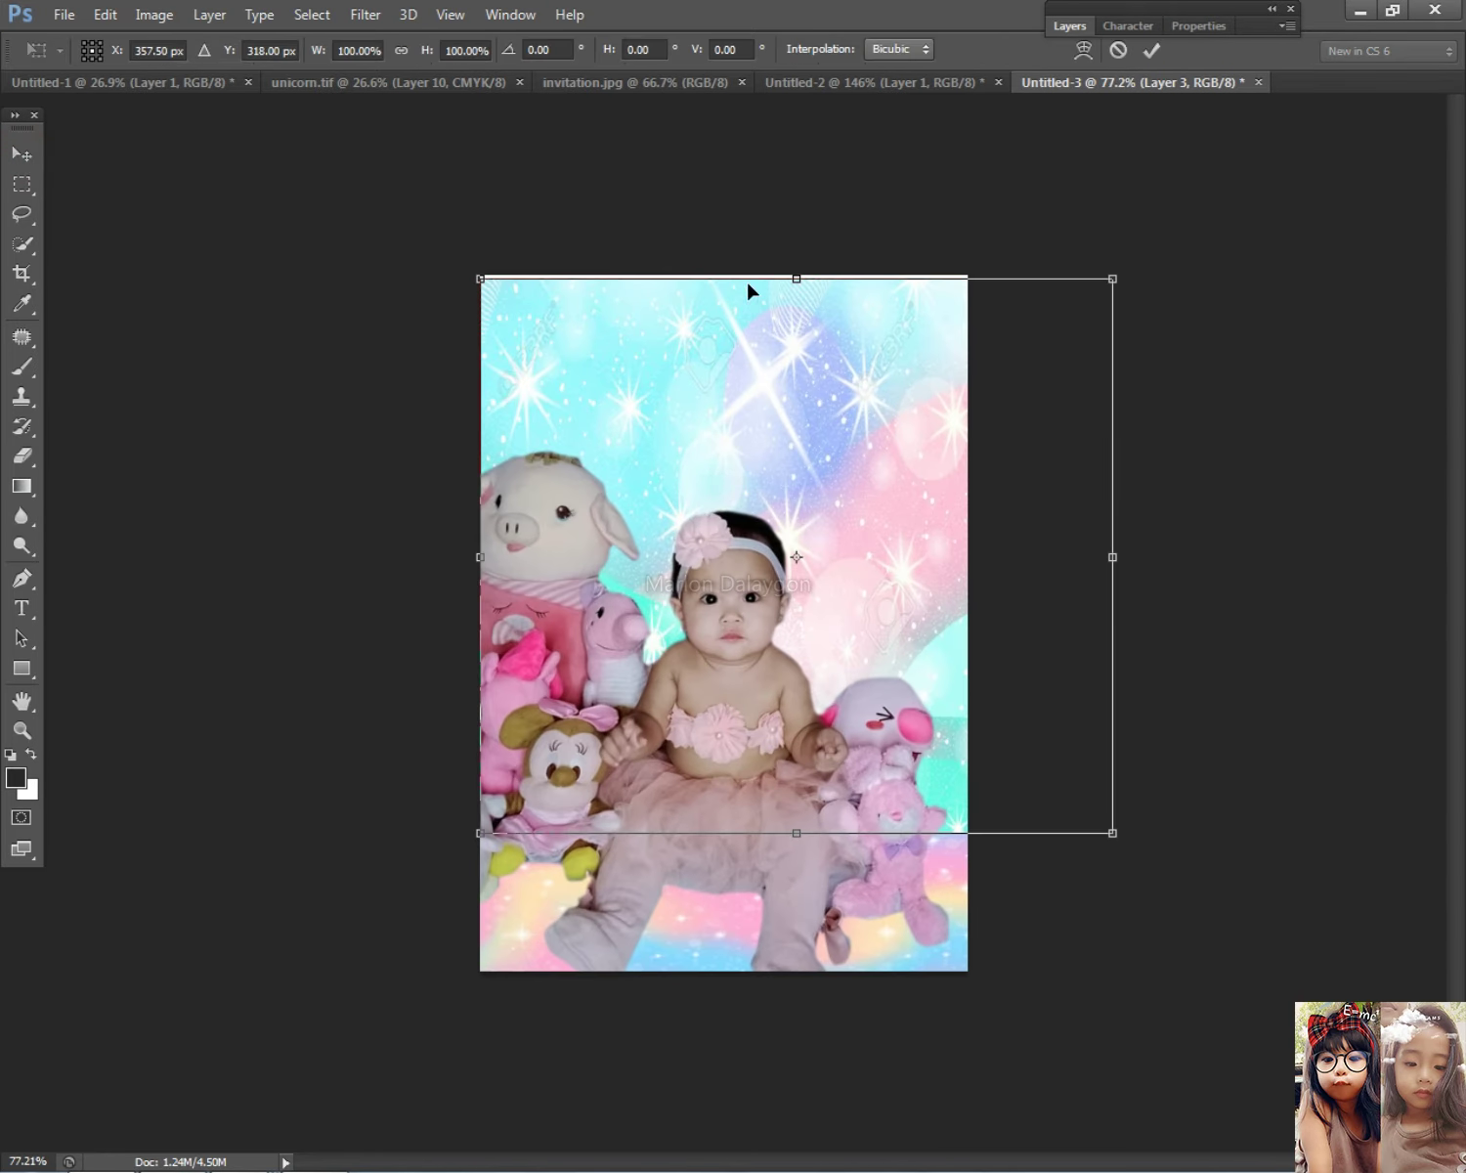
pyautogui.moveTo(805, 279); pyautogui.dragTo(801, 246)
pyautogui.moveTo(803, 359); pyautogui.dragTo(812, 313)
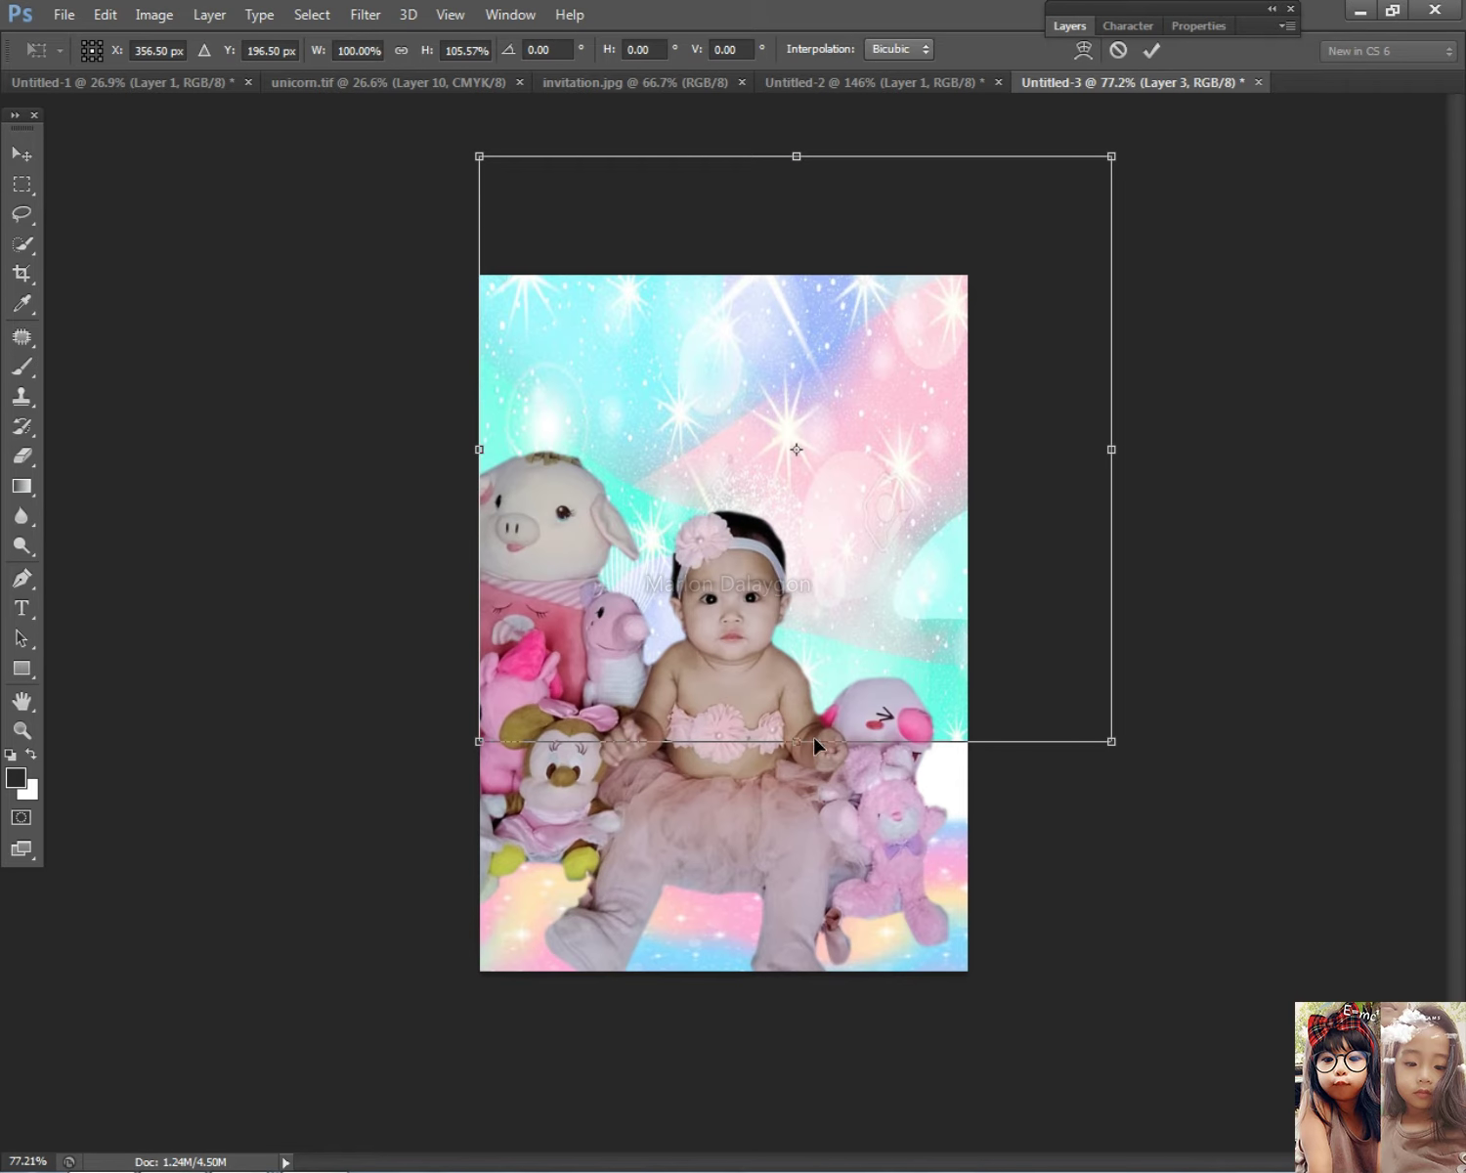
pyautogui.press('Return')
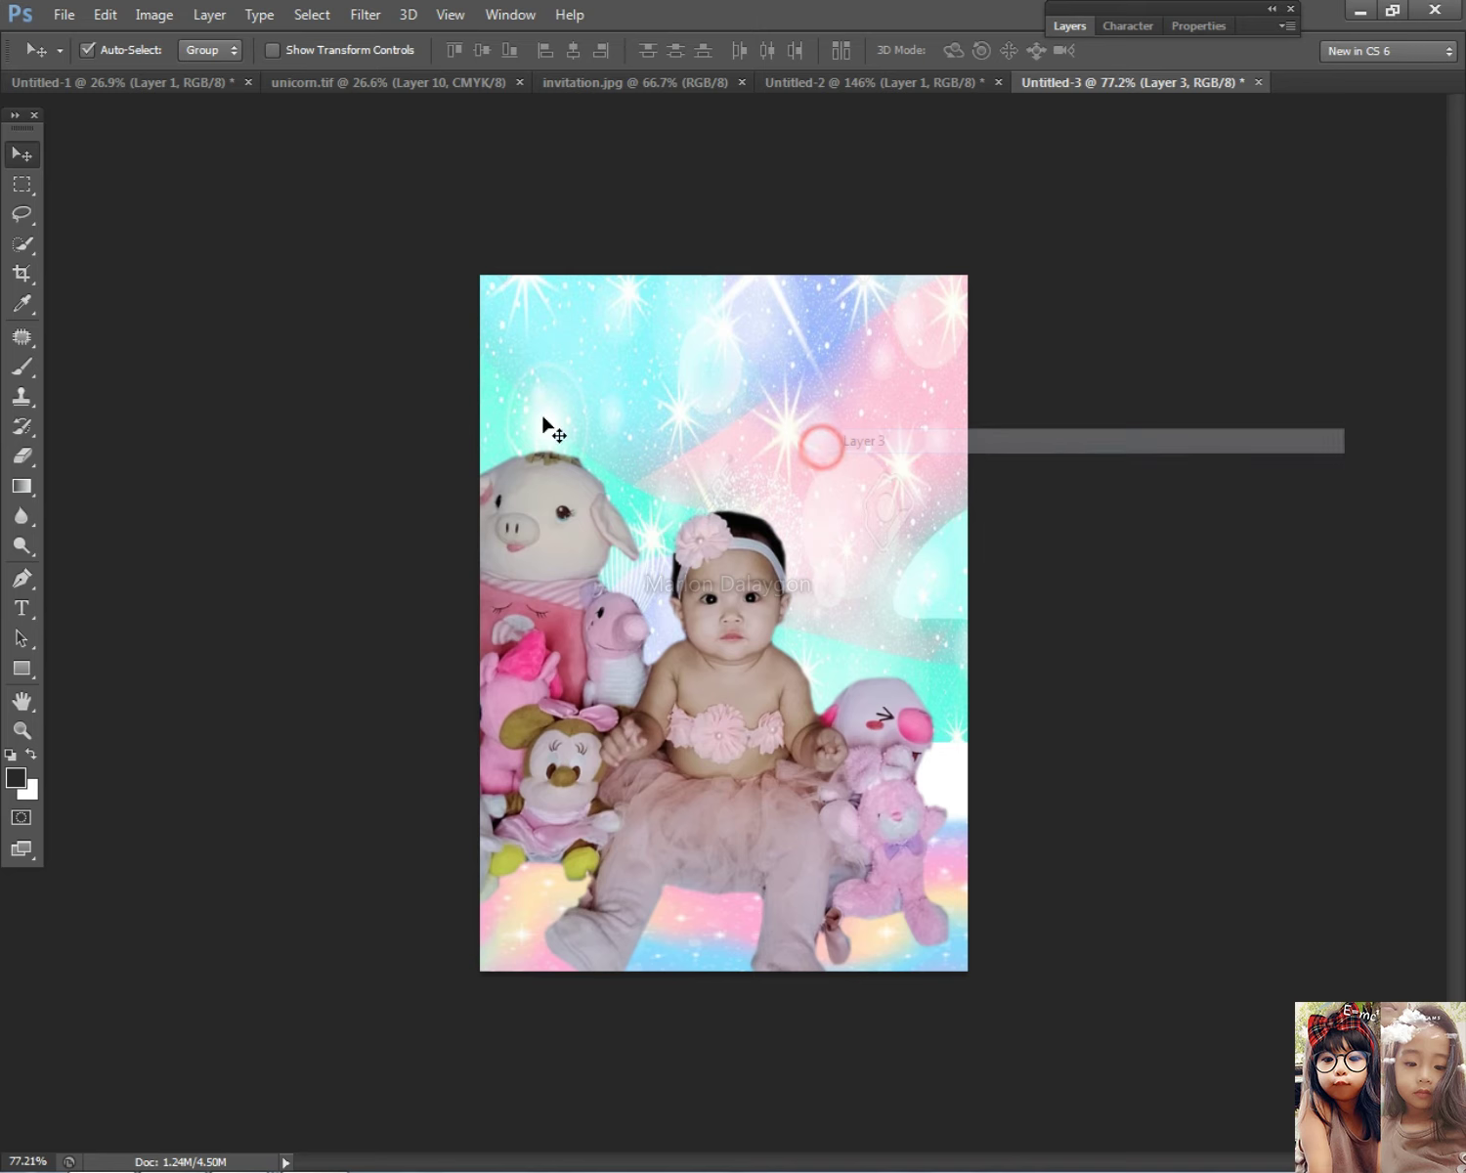
pyautogui.hotkey('ctrl', 't')
pyautogui.moveTo(479, 450); pyautogui.dragTo(453, 450)
pyautogui.doubleClick(803, 462)
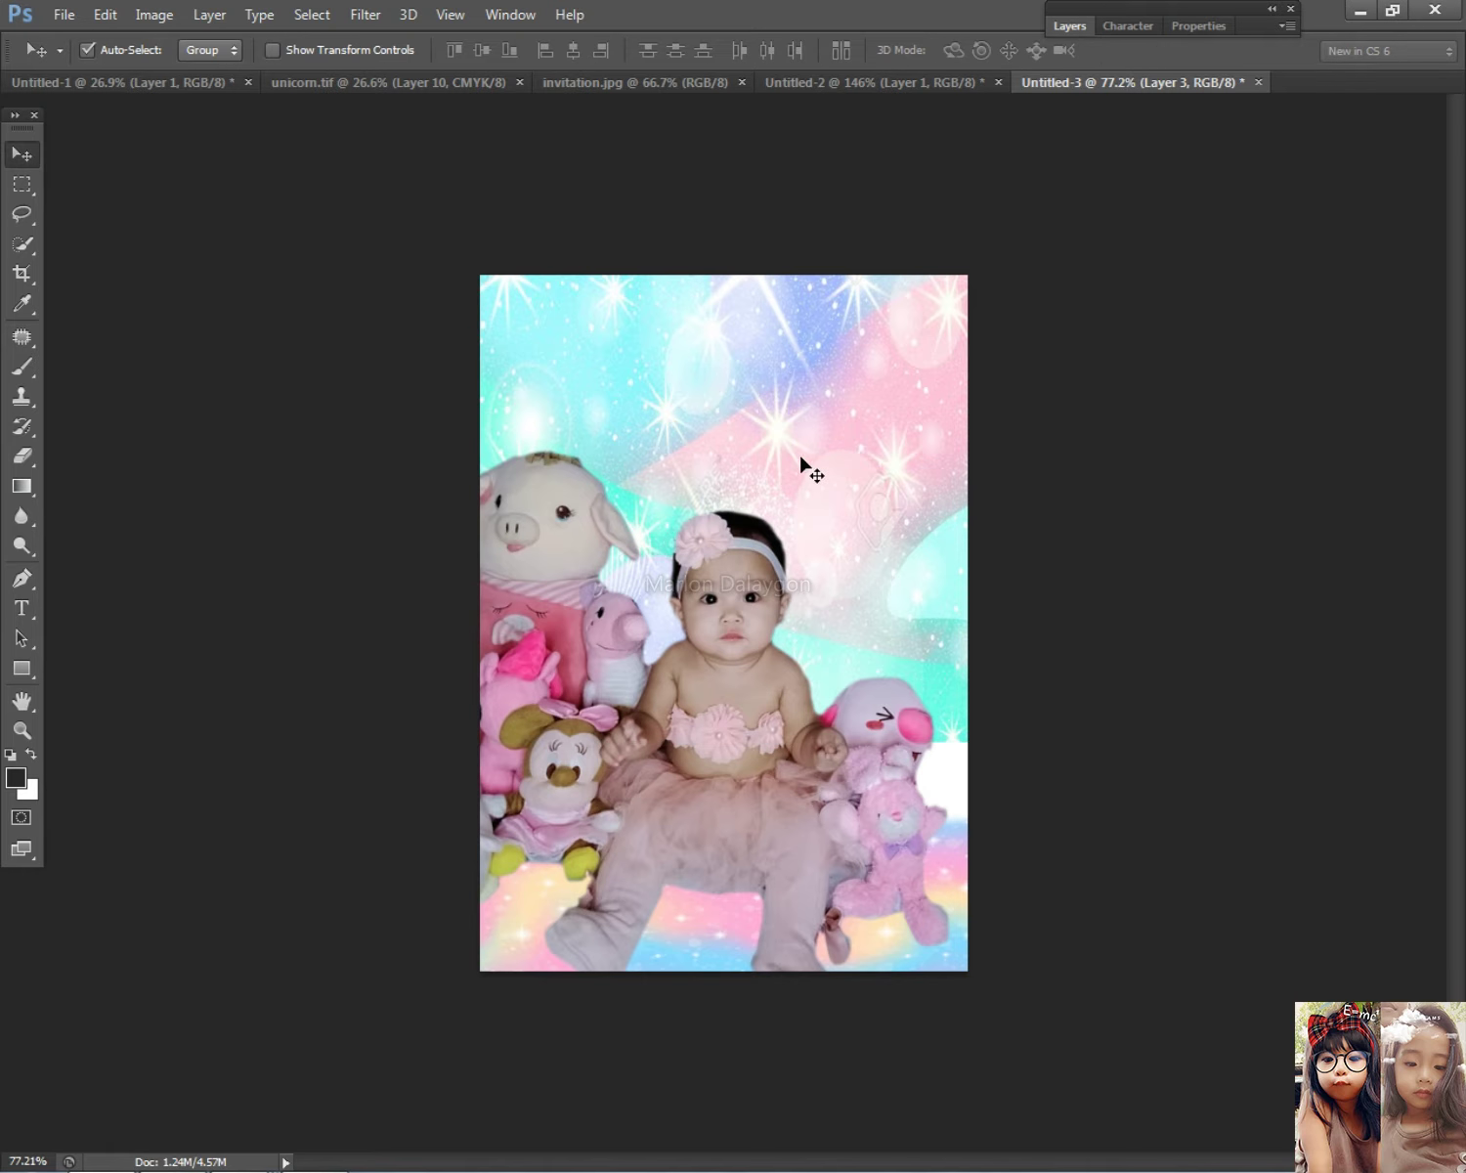
# Step: Marquee the background's lower part, stretch it down to the canvas bottom, and deselect
pyautogui.click(27, 183)
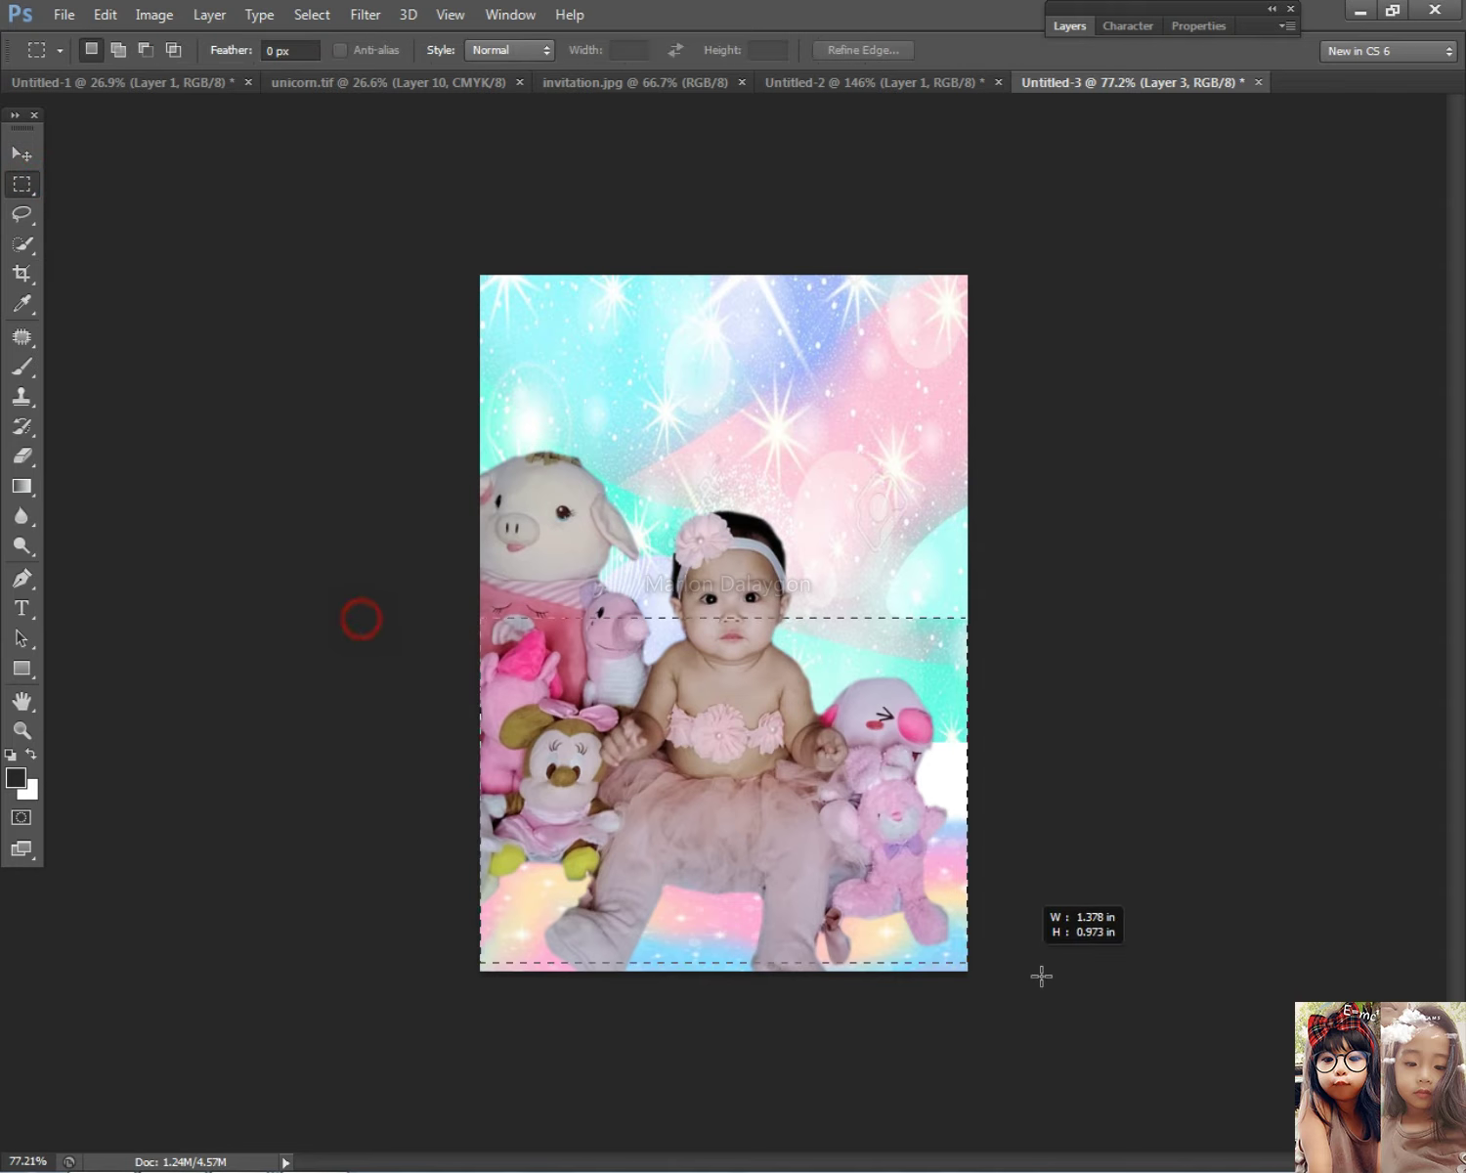
pyautogui.moveTo(1041, 975); pyautogui.dragTo(1042, 976)
pyautogui.hotkey('ctrl', 't')
pyautogui.moveTo(724, 970); pyautogui.dragTo(728, 1124)
pyautogui.hotkey('ctrl', '-')
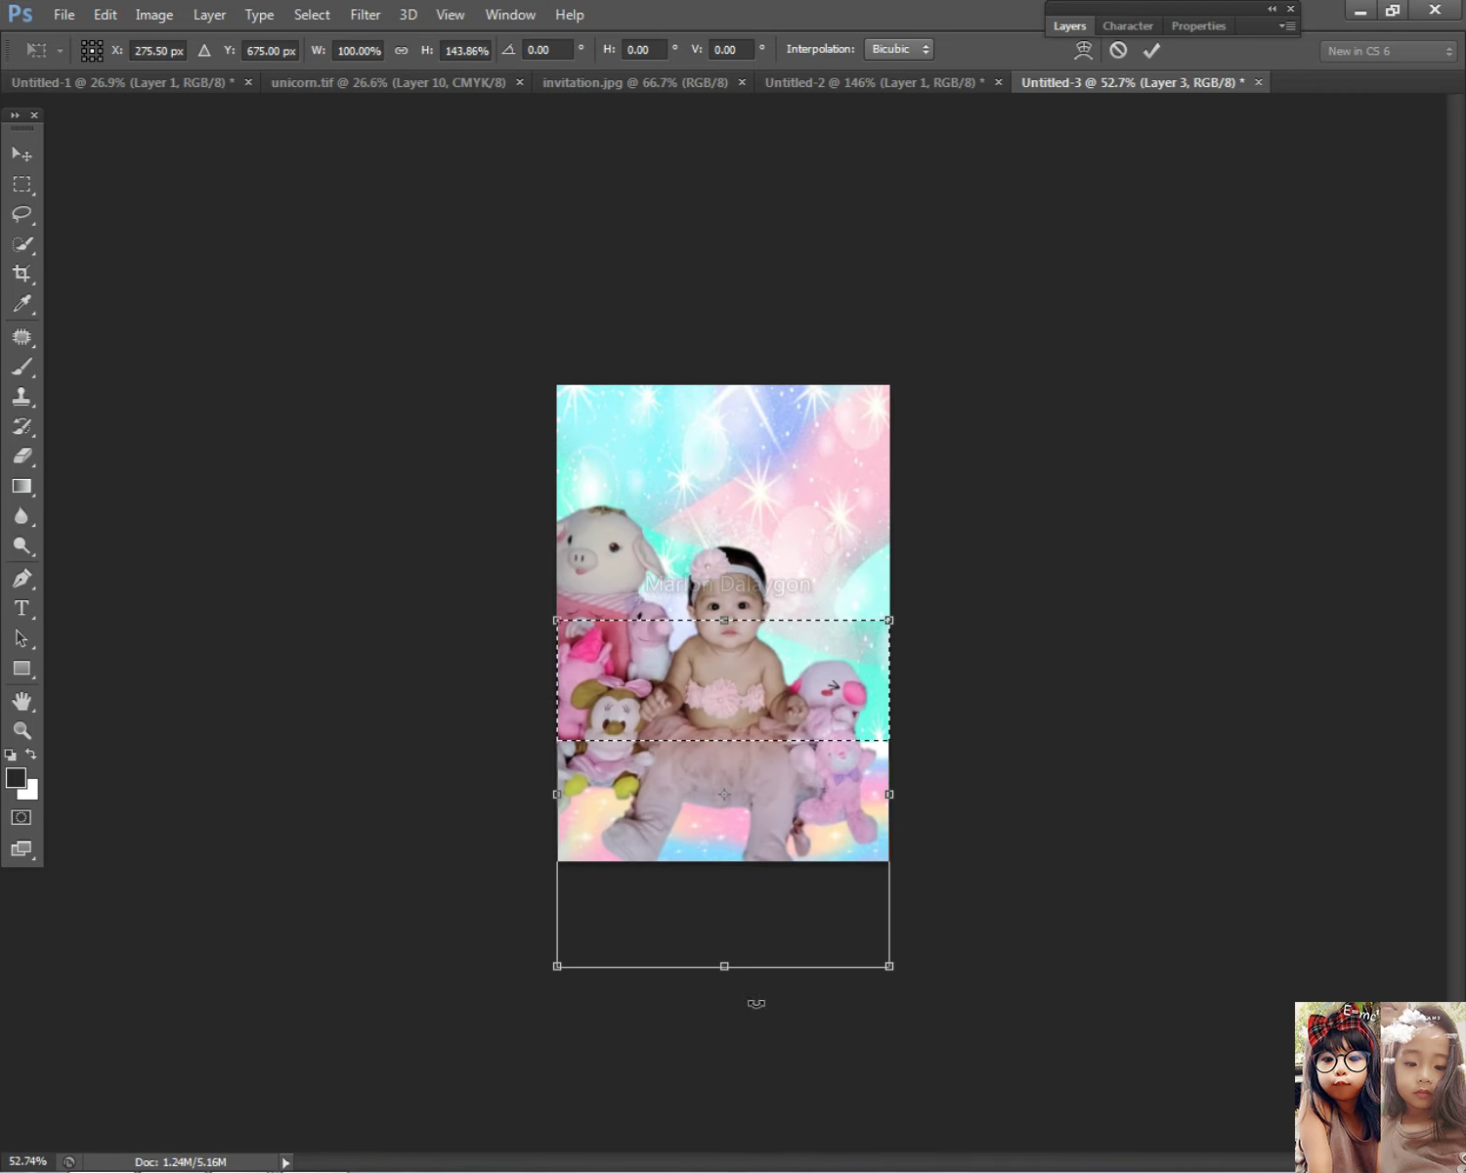
pyautogui.moveTo(718, 965); pyautogui.dragTo(724, 1062)
pyautogui.press('Return')
pyautogui.rightClick(802, 616)
pyautogui.click(840, 631)
# Step: Check the eraser brush options and the layer list, then delete the current layer content
pyautogui.click(30, 159)
pyautogui.scroll(1, 769, 436)
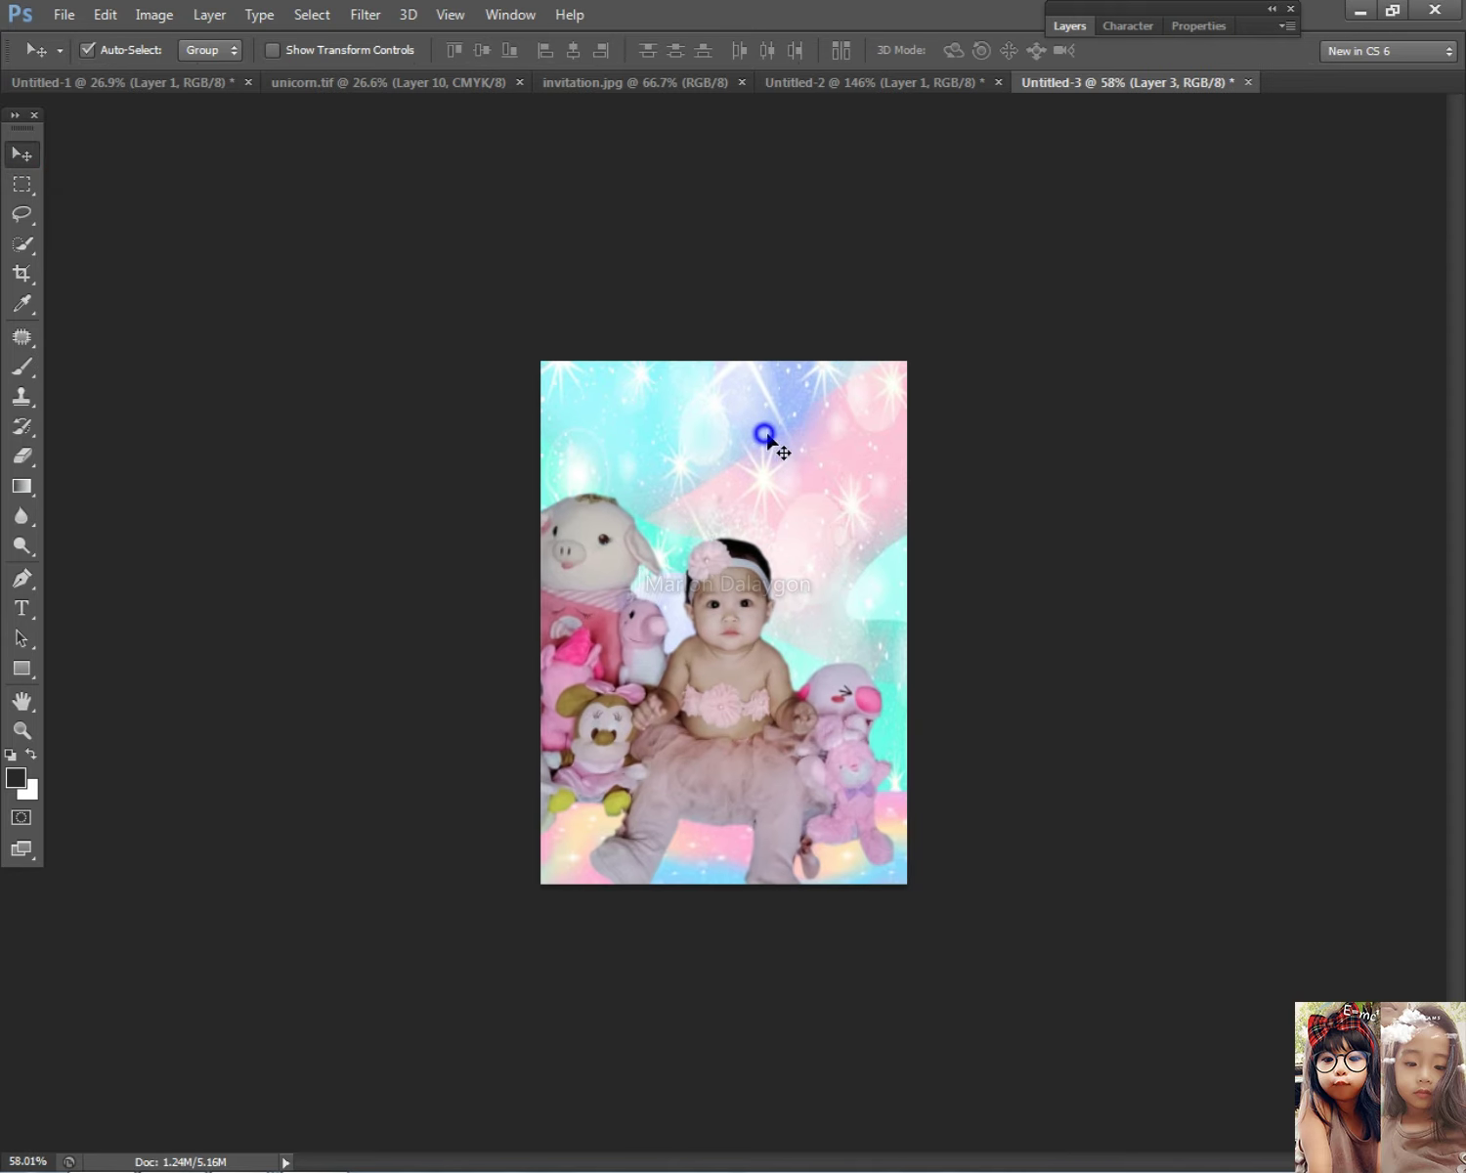
pyautogui.press('e')
pyautogui.scroll(2, 874, 796)
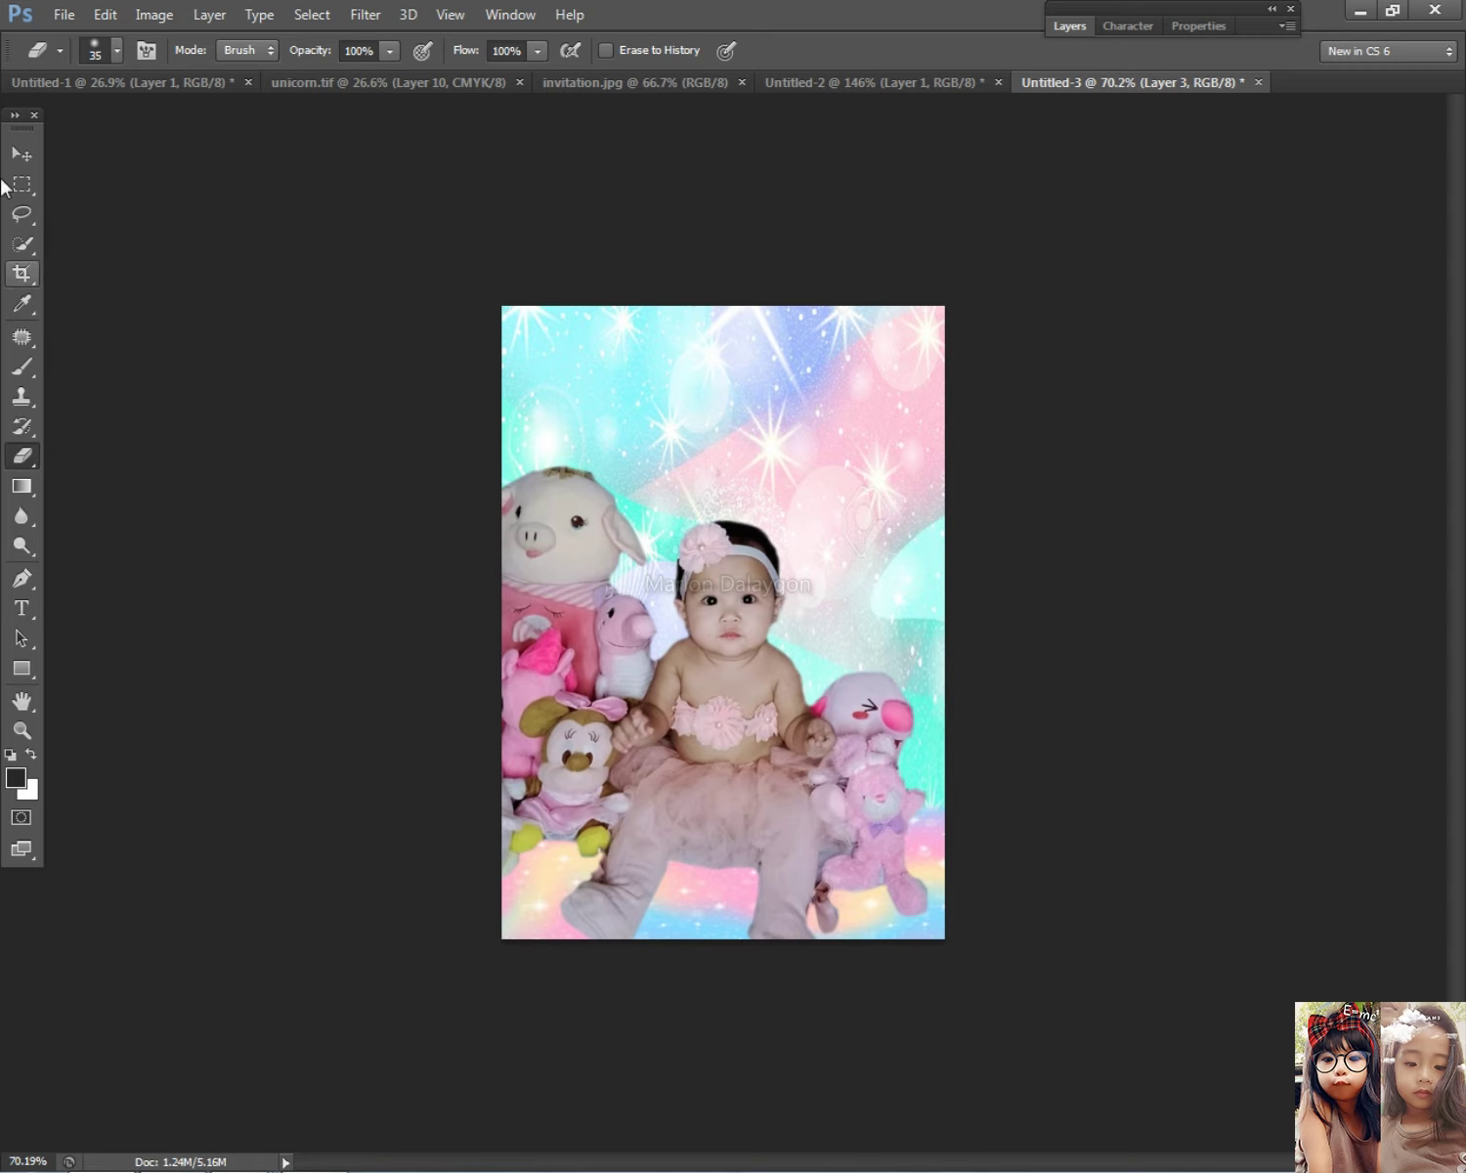
pyautogui.rightClick(695, 376)
pyautogui.press('v')
pyautogui.rightClick(815, 420)
pyautogui.click(817, 420)
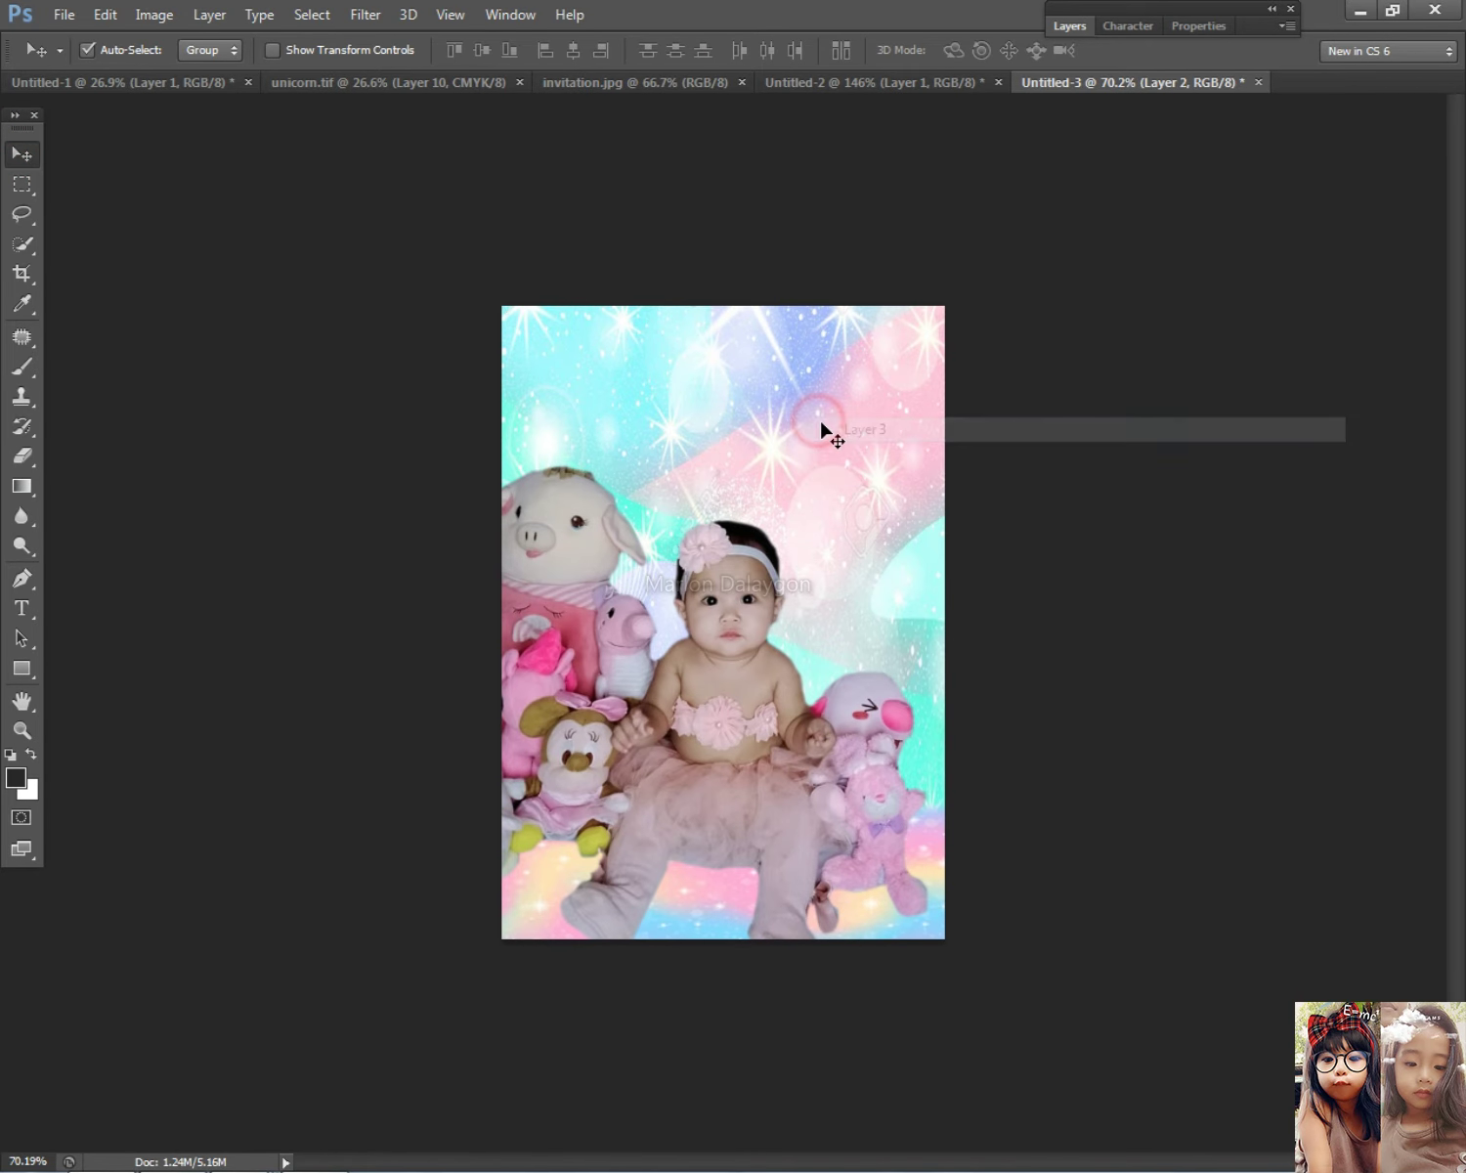
pyautogui.press('Delete')
pyautogui.hotkey('alt', 'Tab')
# Step: Copy the pink holographic star background from 123RF and paste it into the invitation
pyautogui.click(396, 616)
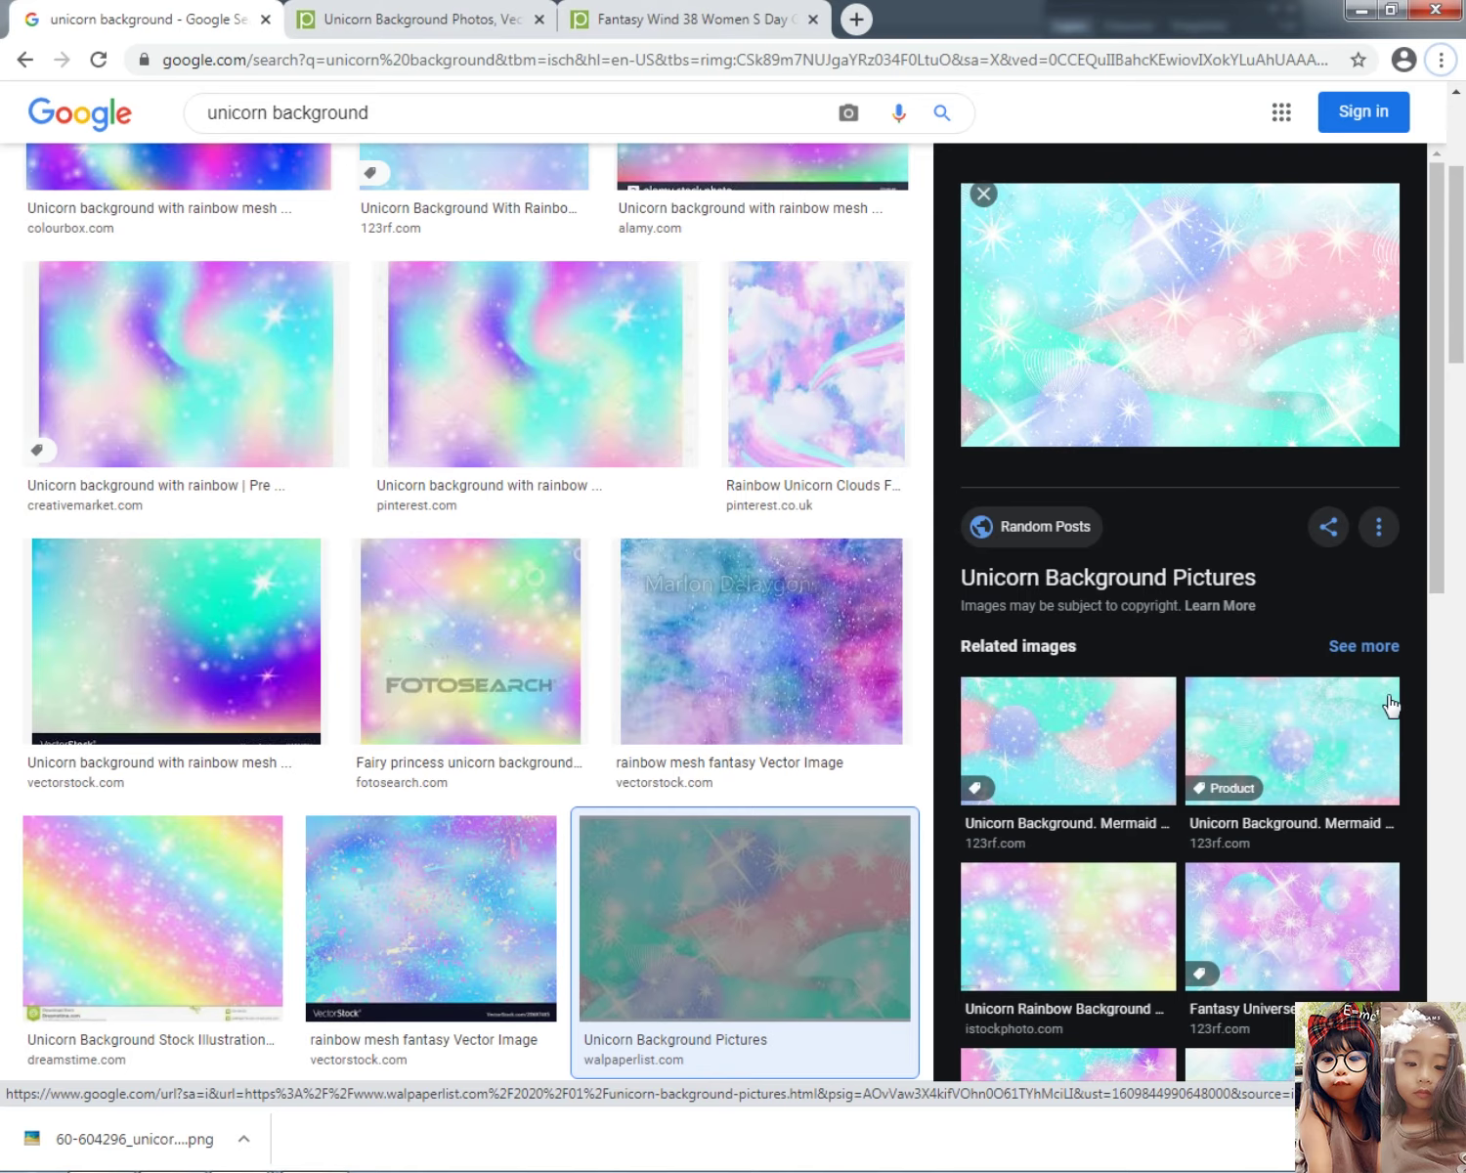
pyautogui.click(1300, 953)
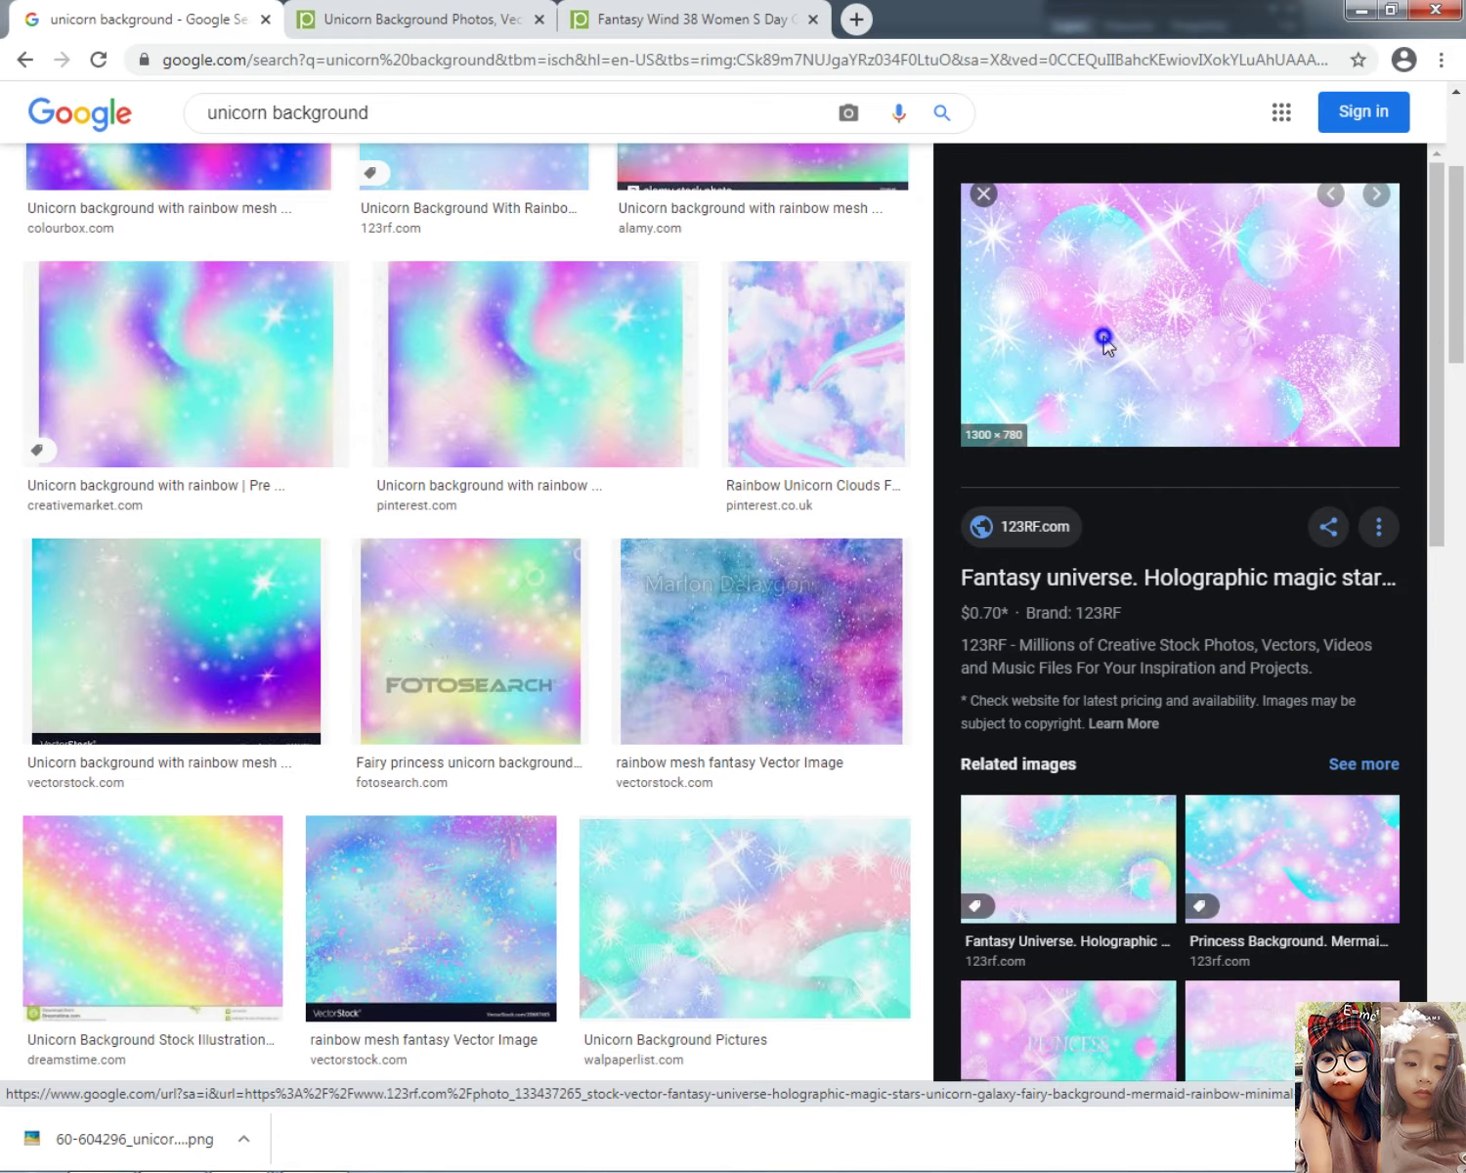
pyautogui.rightClick(1105, 342)
pyautogui.click(1141, 570)
pyautogui.hotkey('alt', 'Tab')
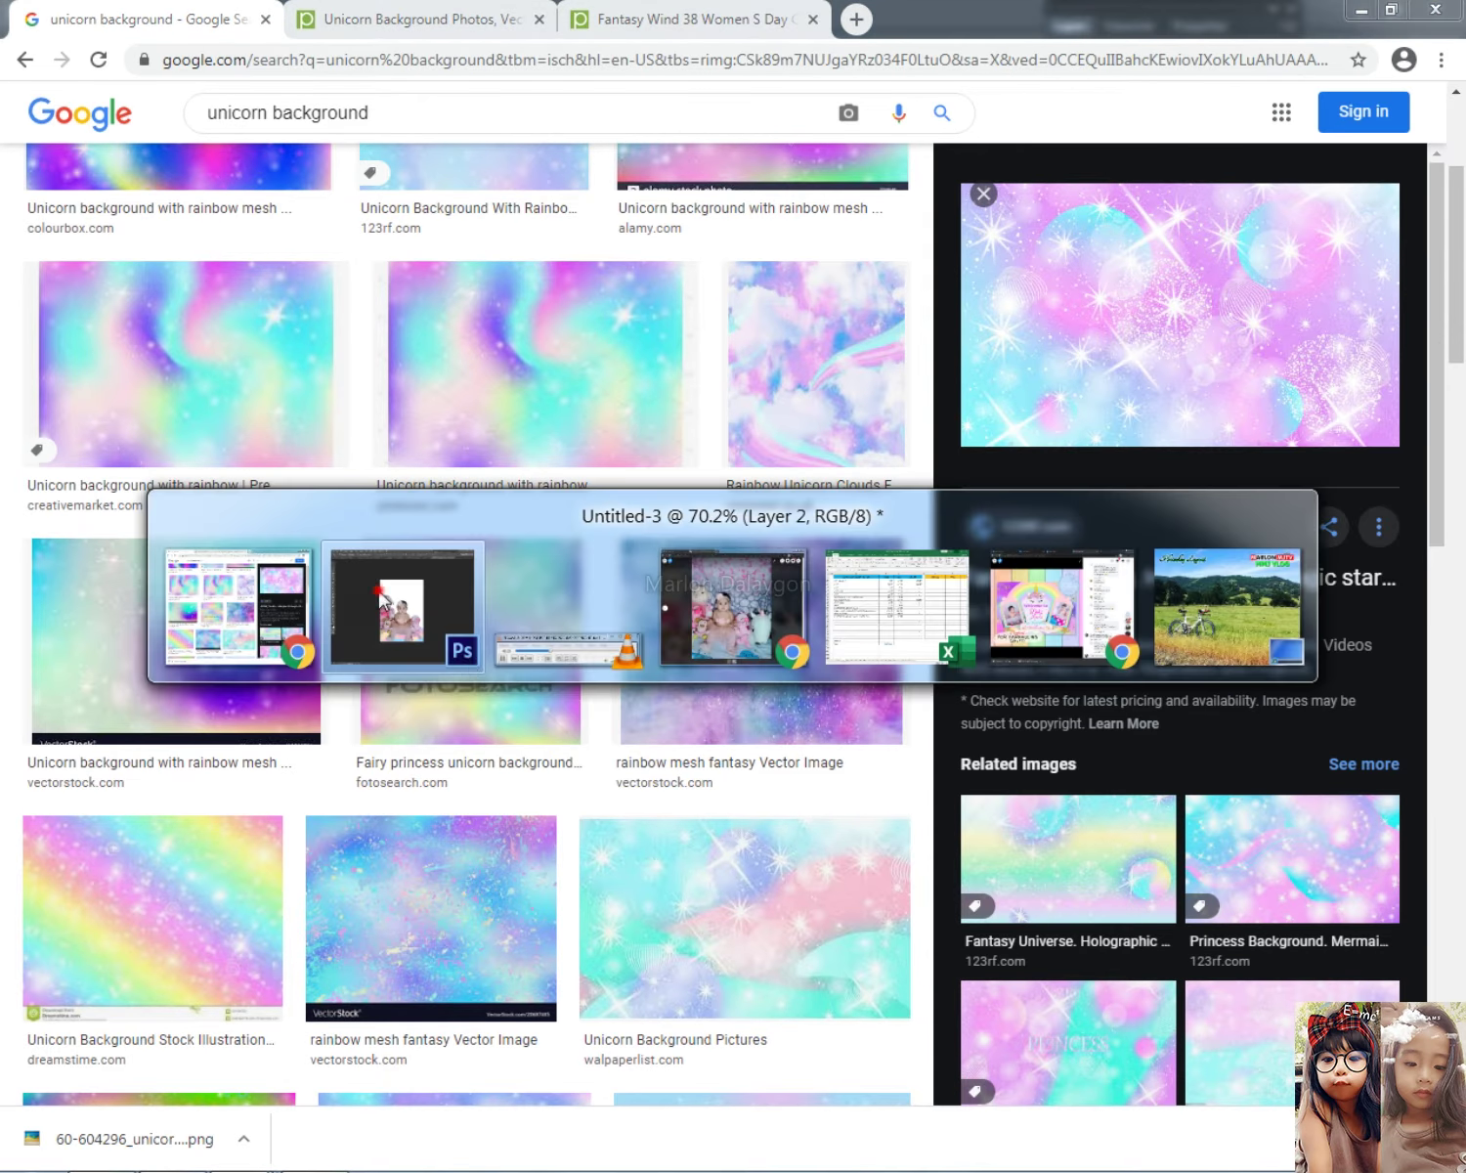
pyautogui.hotkey('ctrl', 'v')
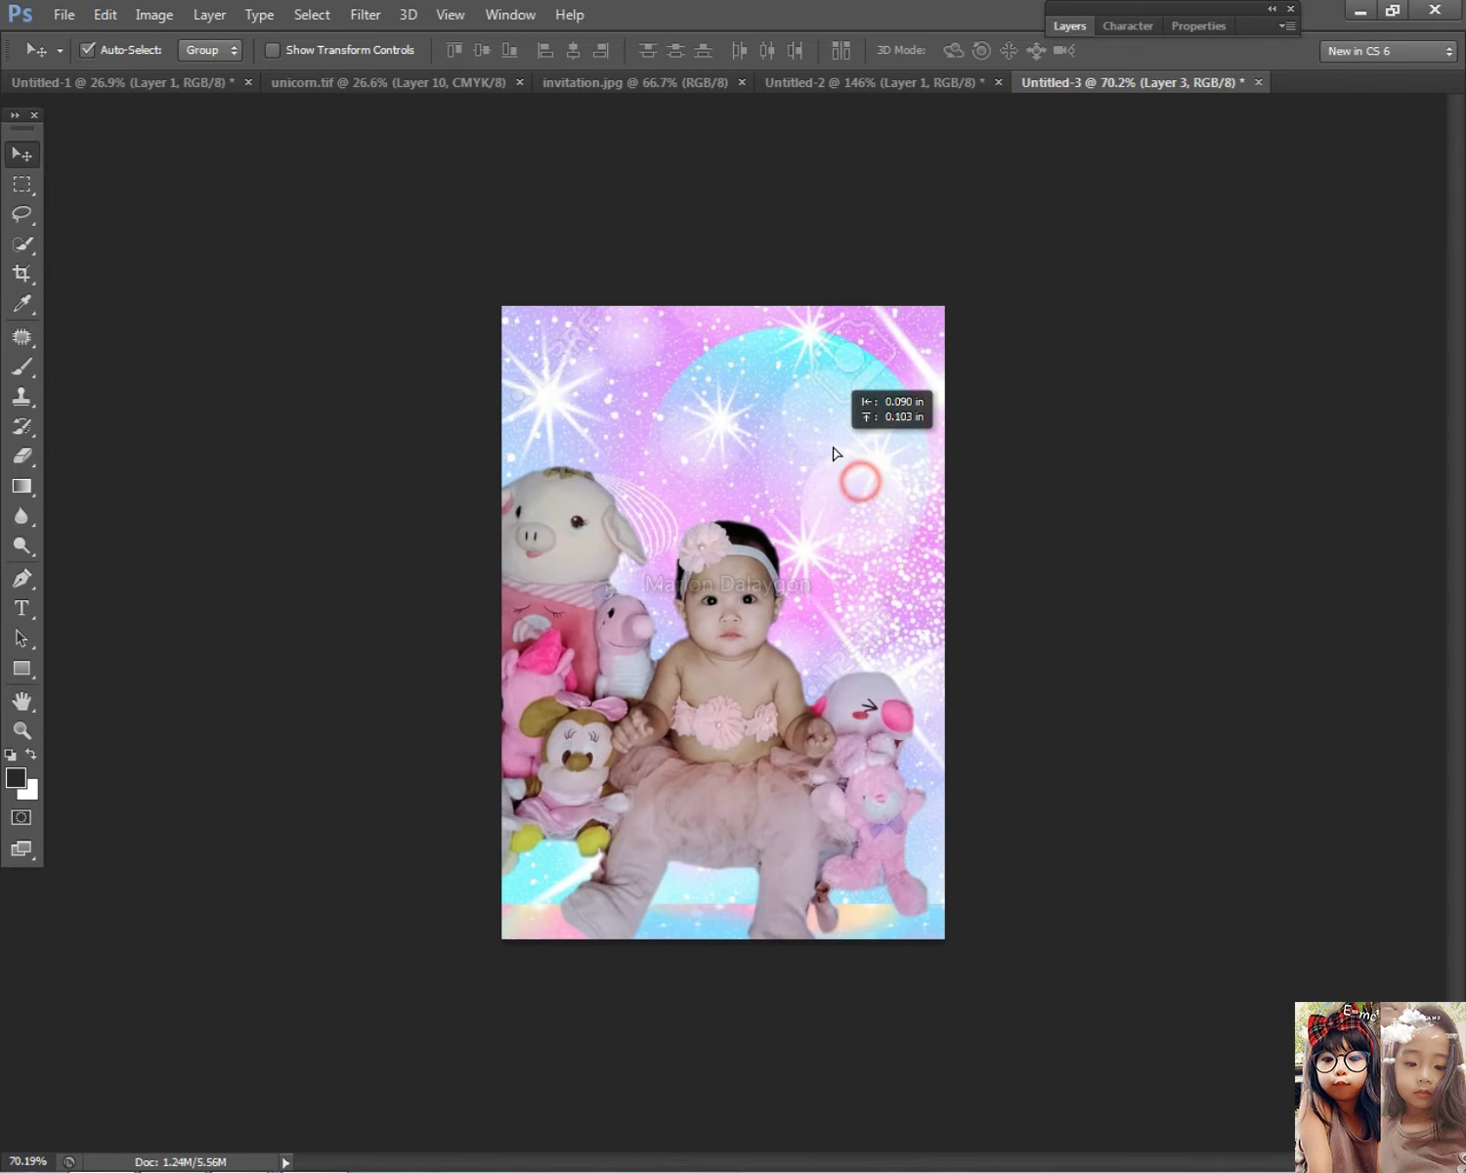
# Step: Select the pasted sparkly background layer and delete it
pyautogui.scroll(-1, 860, 479)
pyautogui.scroll(2, 897, 535)
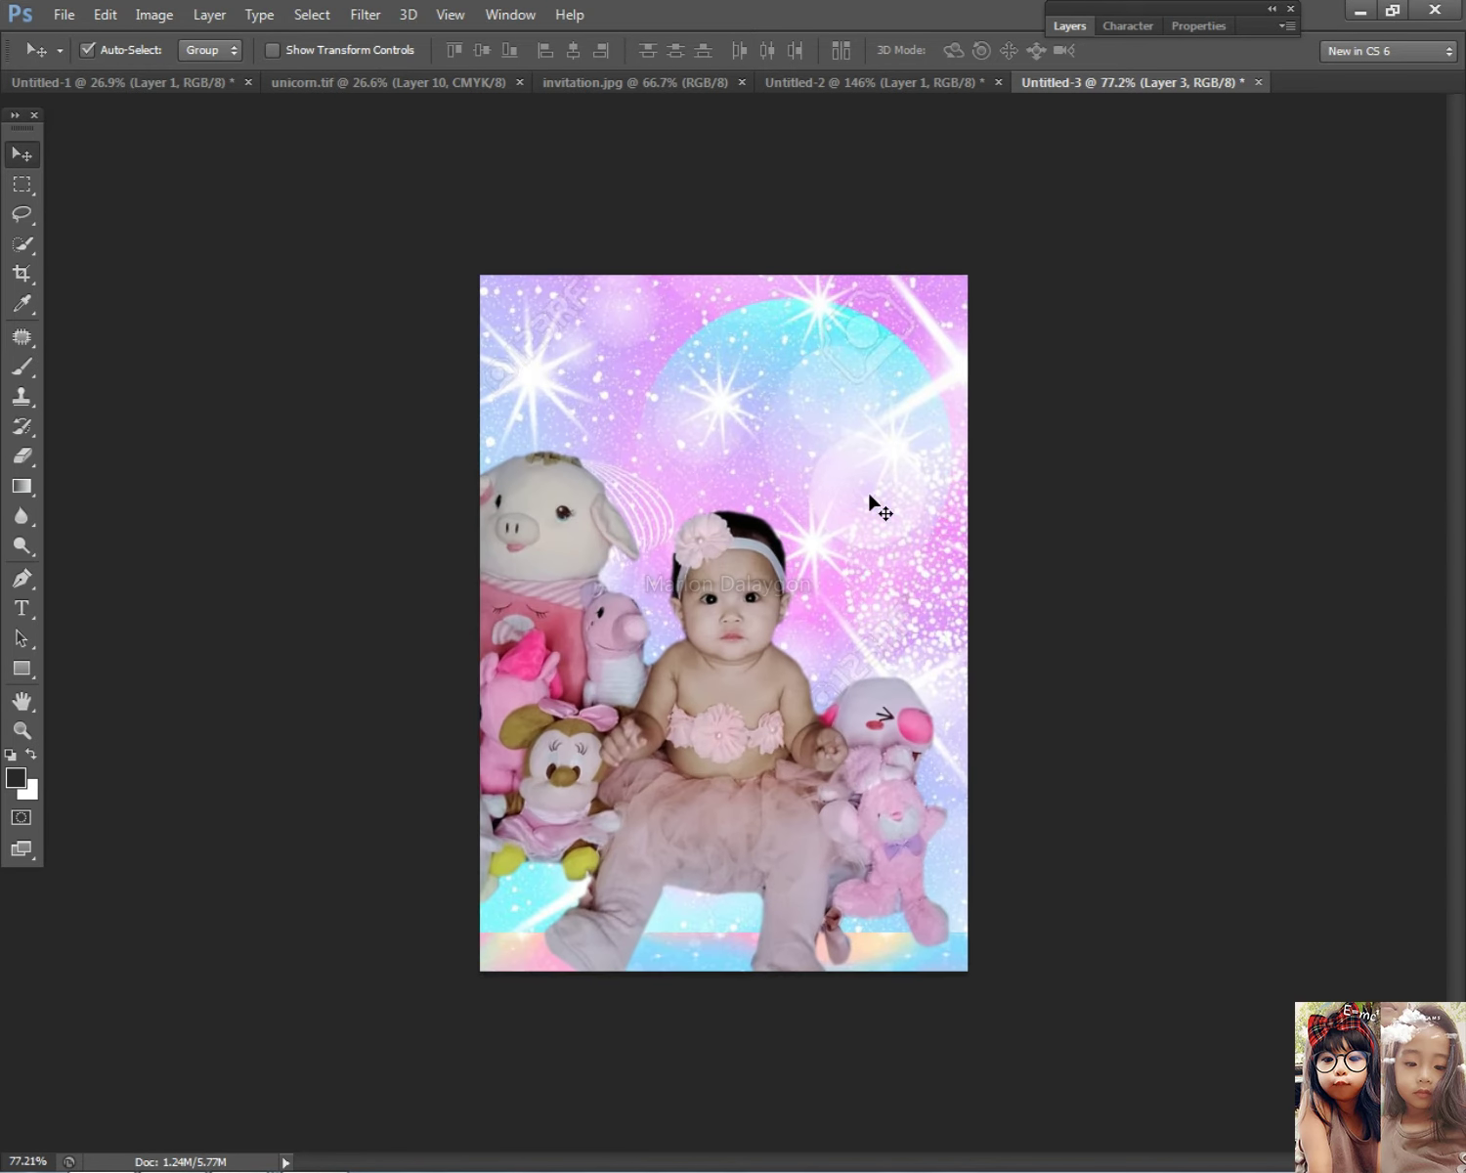
pyautogui.rightClick(862, 325)
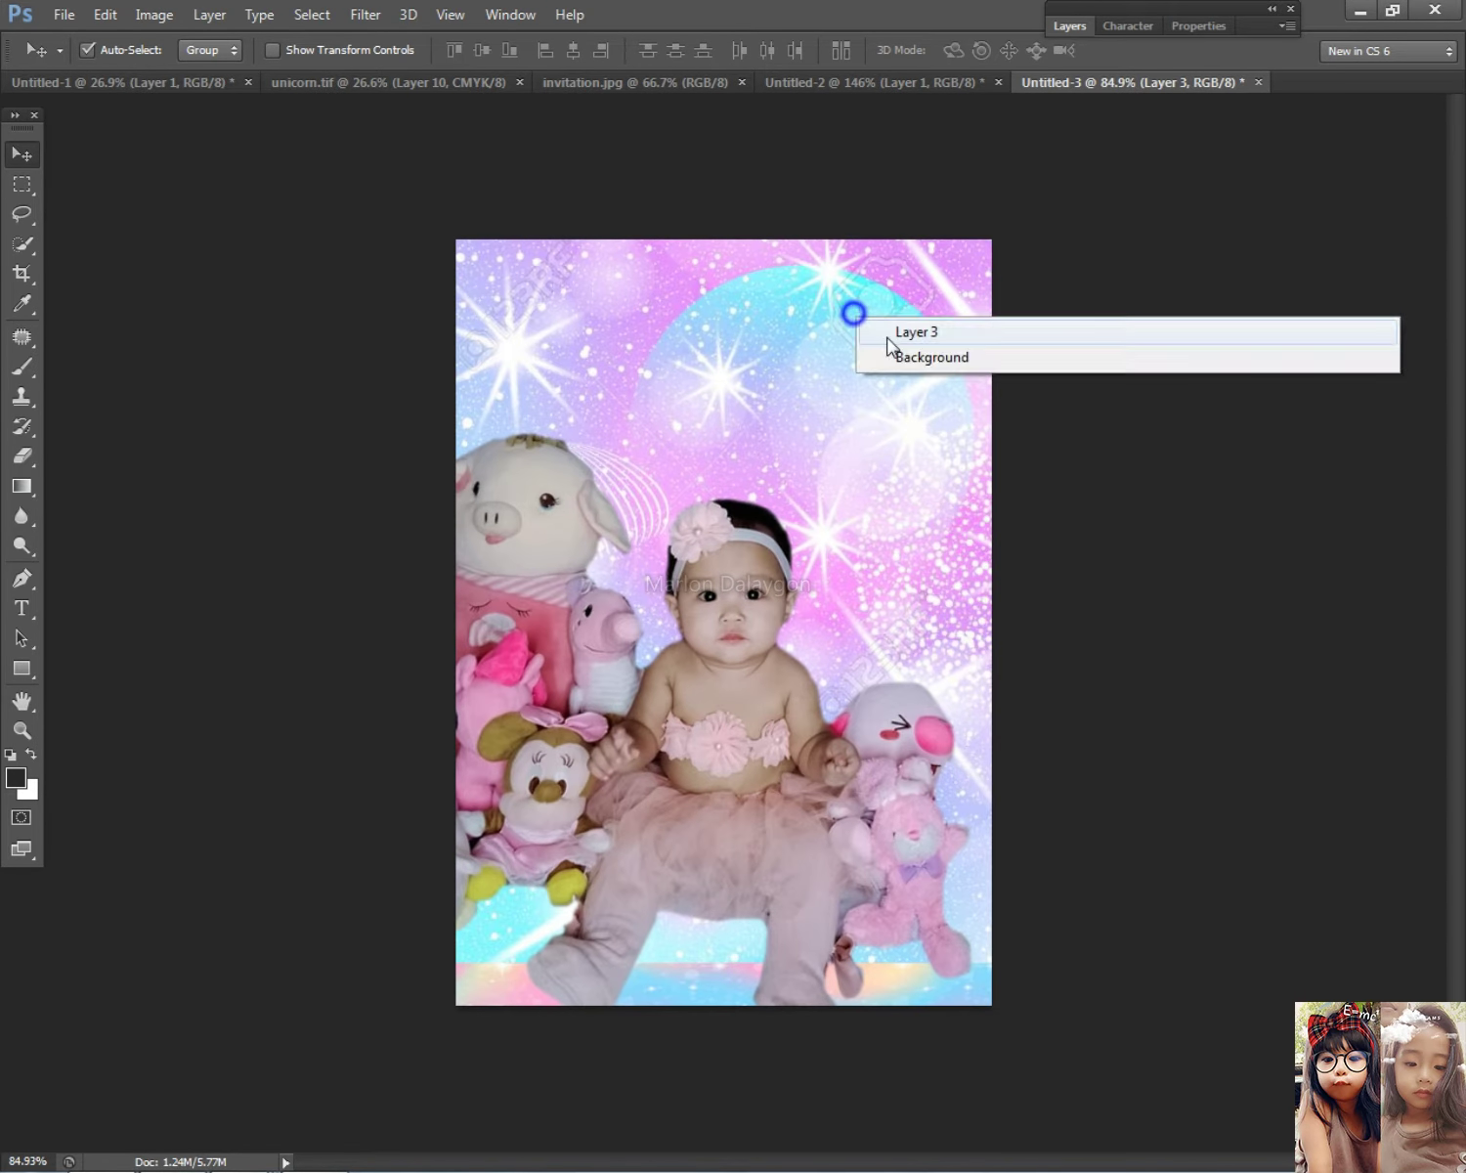
pyautogui.click(885, 331)
pyautogui.press('Delete')
# Step: Find the Pngtree 'Unicorn Background With Shiny Rainbow' image in the results and copy it
pyautogui.hotkey('alt', 'Tab')
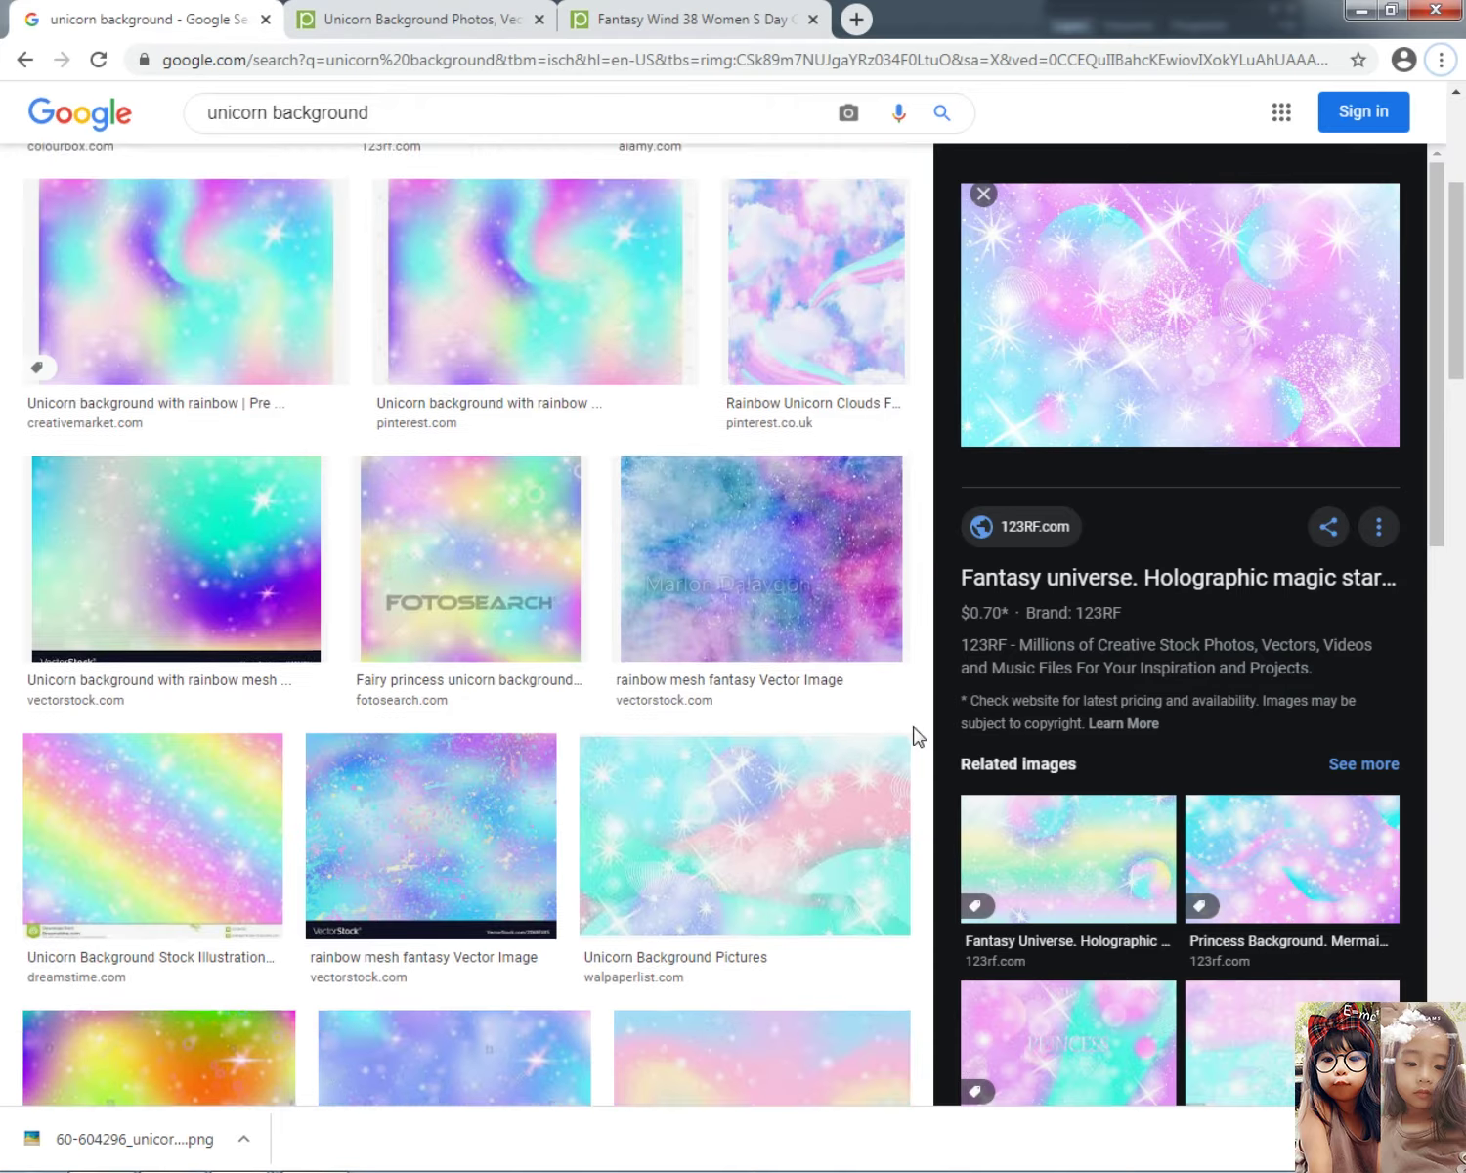
pyautogui.scroll(-10, 927, 713)
pyautogui.scroll(-5, 392, 731)
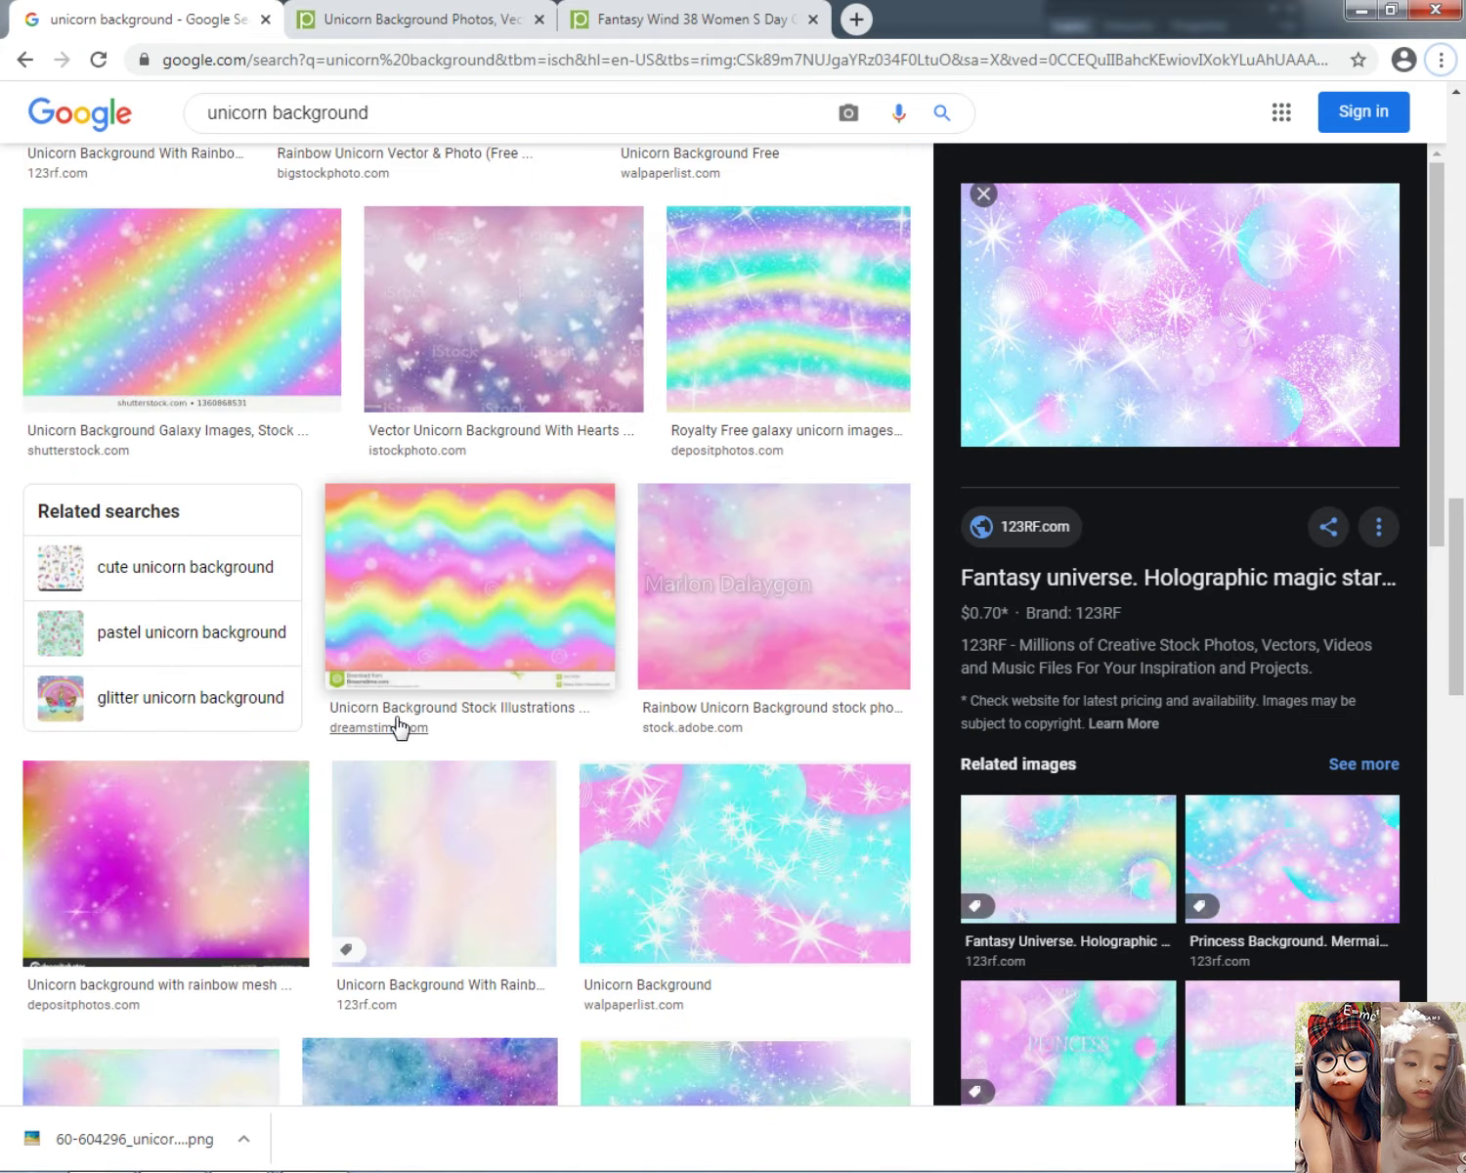
pyautogui.scroll(-2, 670, 723)
pyautogui.scroll(-5, 396, 796)
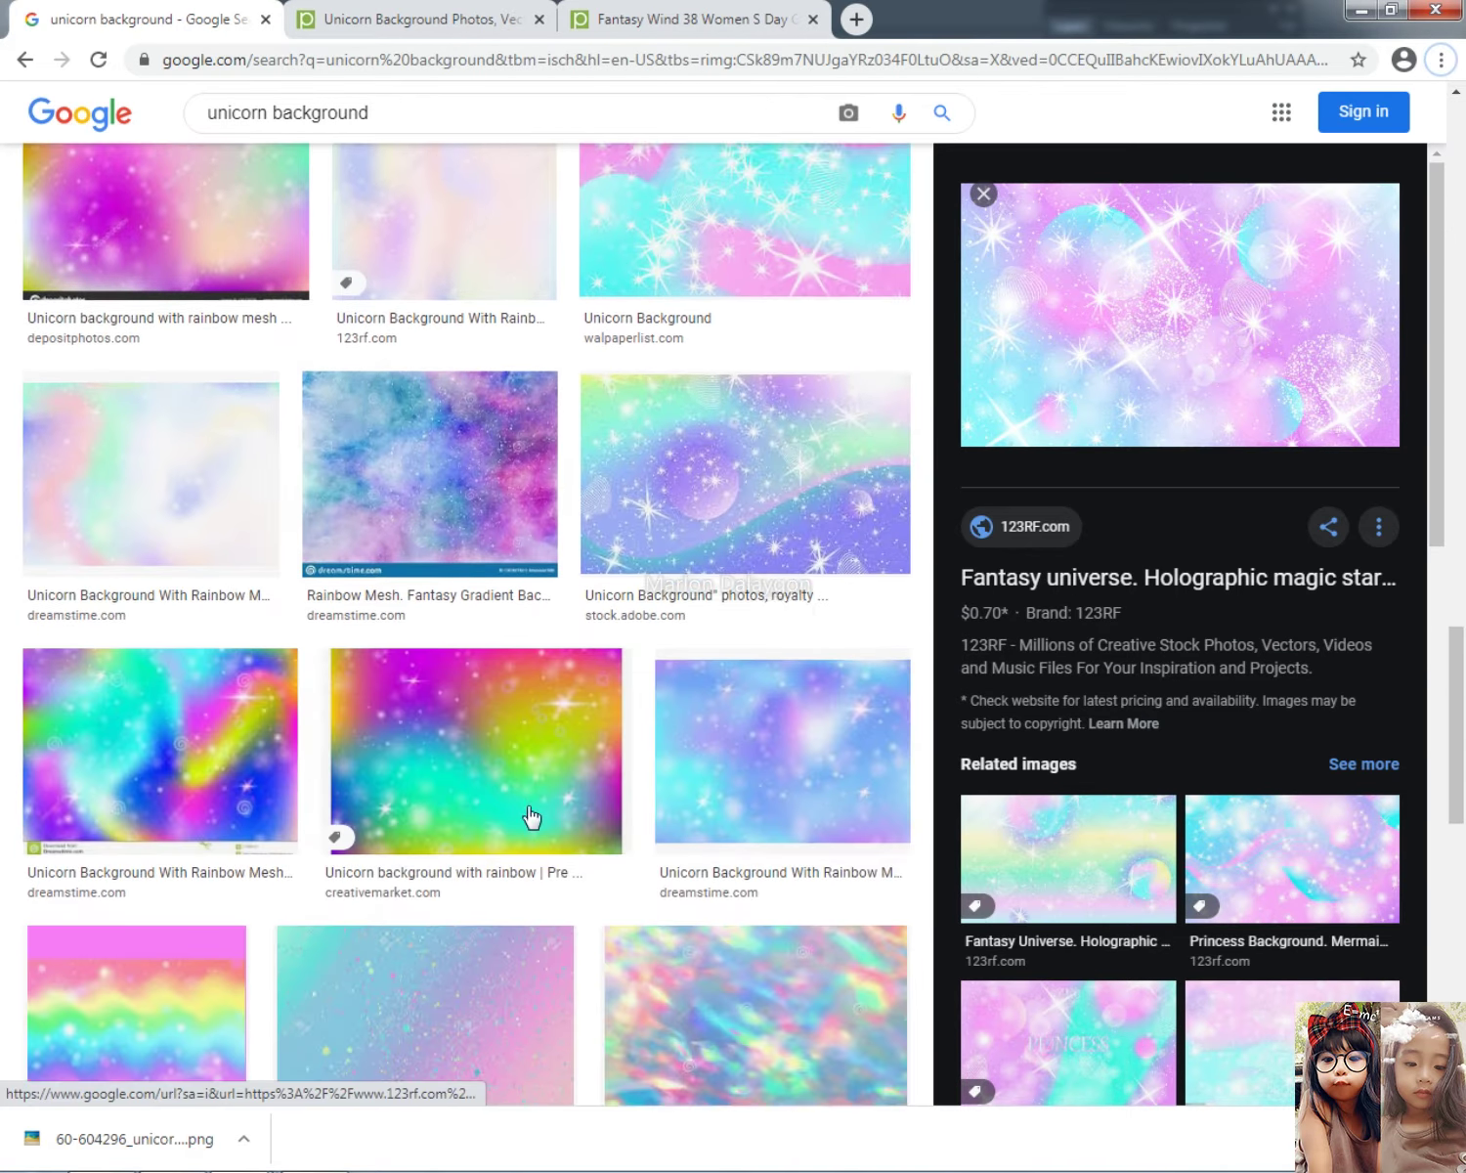
pyautogui.scroll(-6, 1201, 972)
pyautogui.scroll(-5, 451, 857)
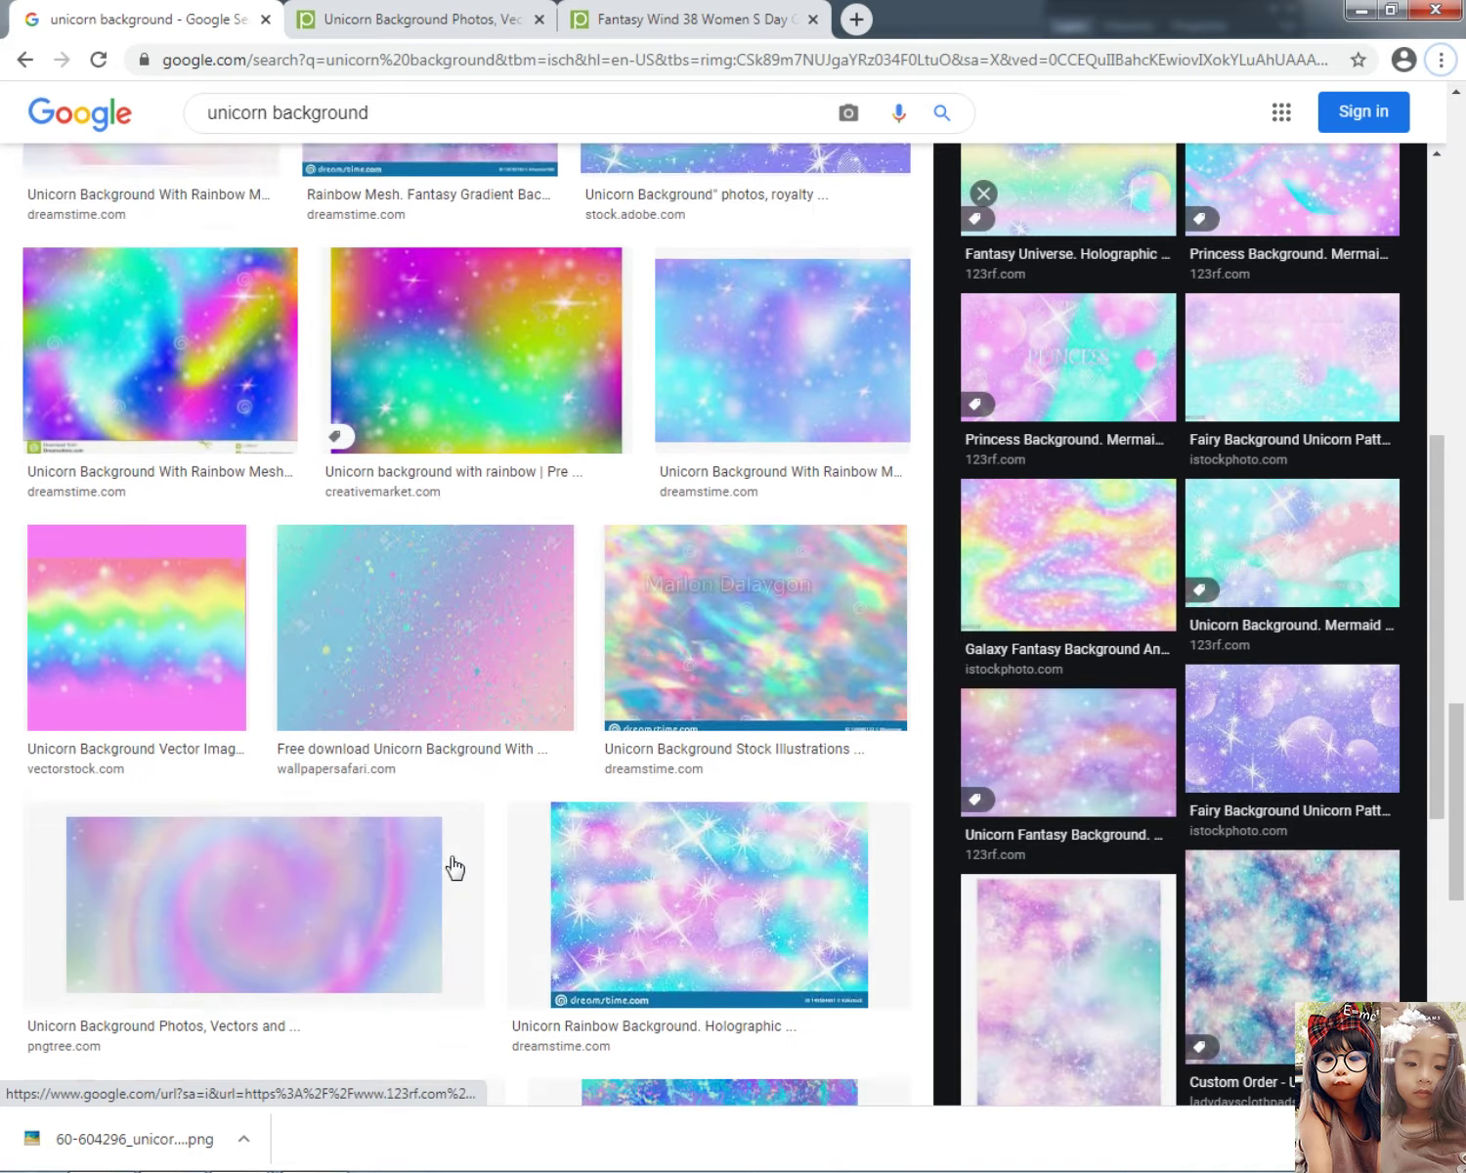
pyautogui.scroll(-5, 372, 777)
pyautogui.click(311, 609)
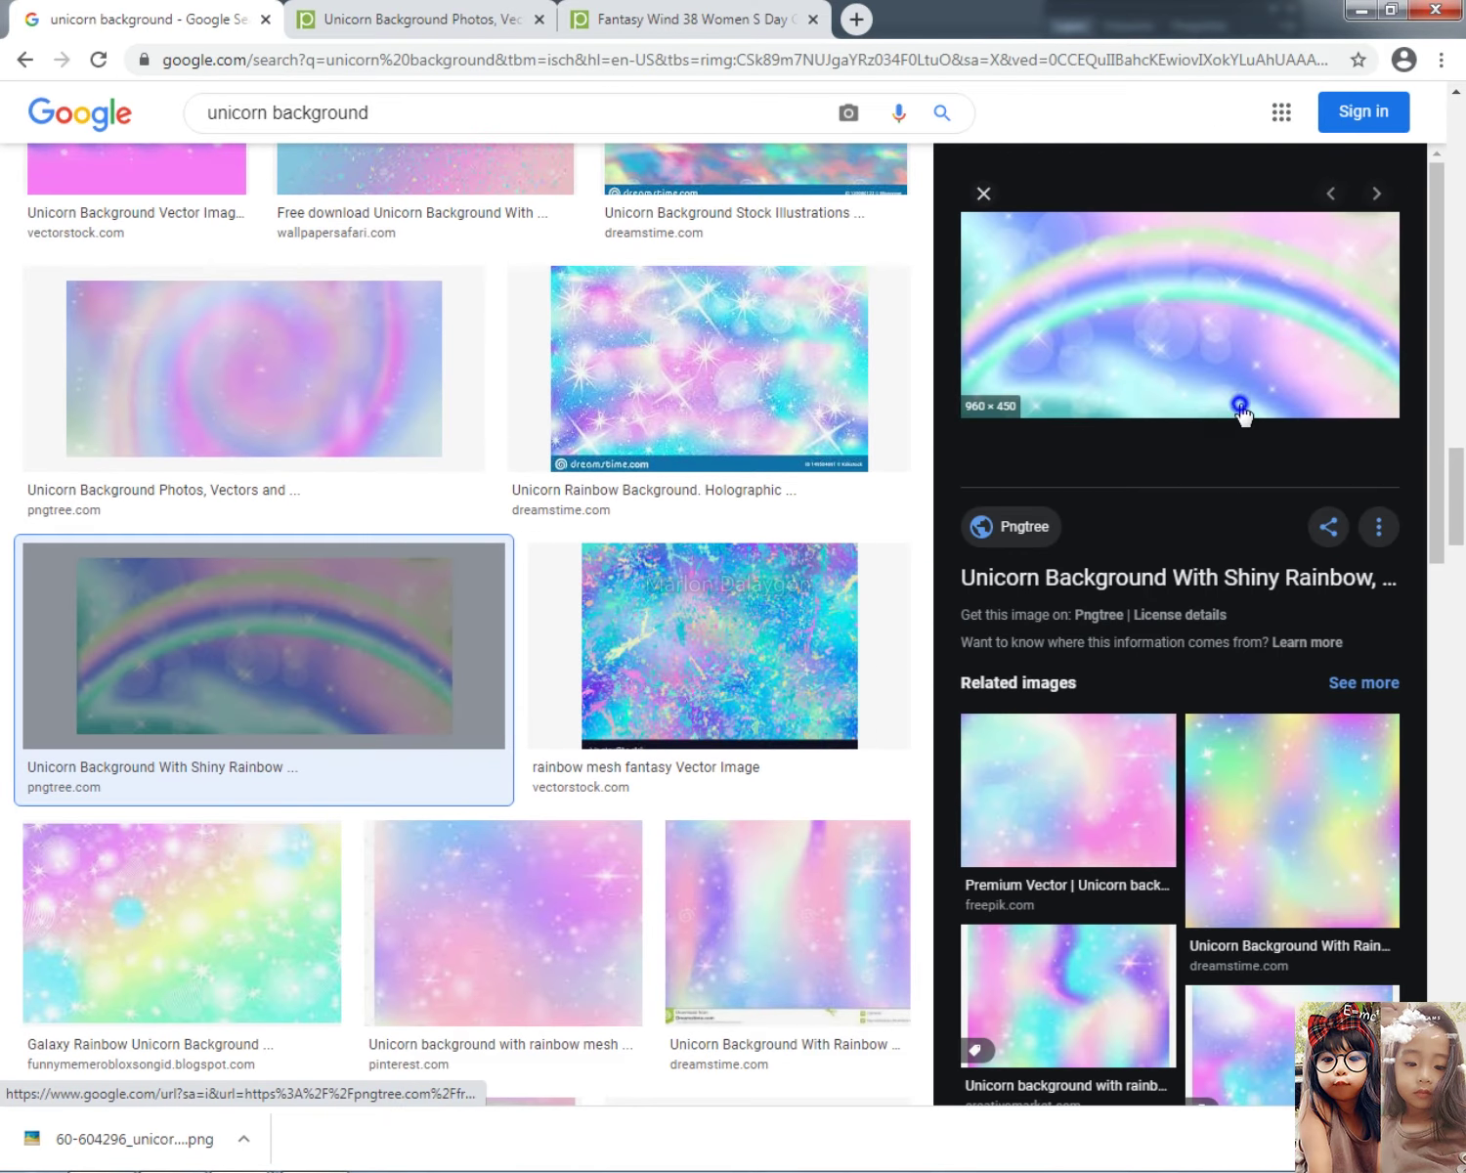
pyautogui.rightClick(1237, 353)
pyautogui.click(1216, 589)
pyautogui.hotkey('alt', 'Tab')
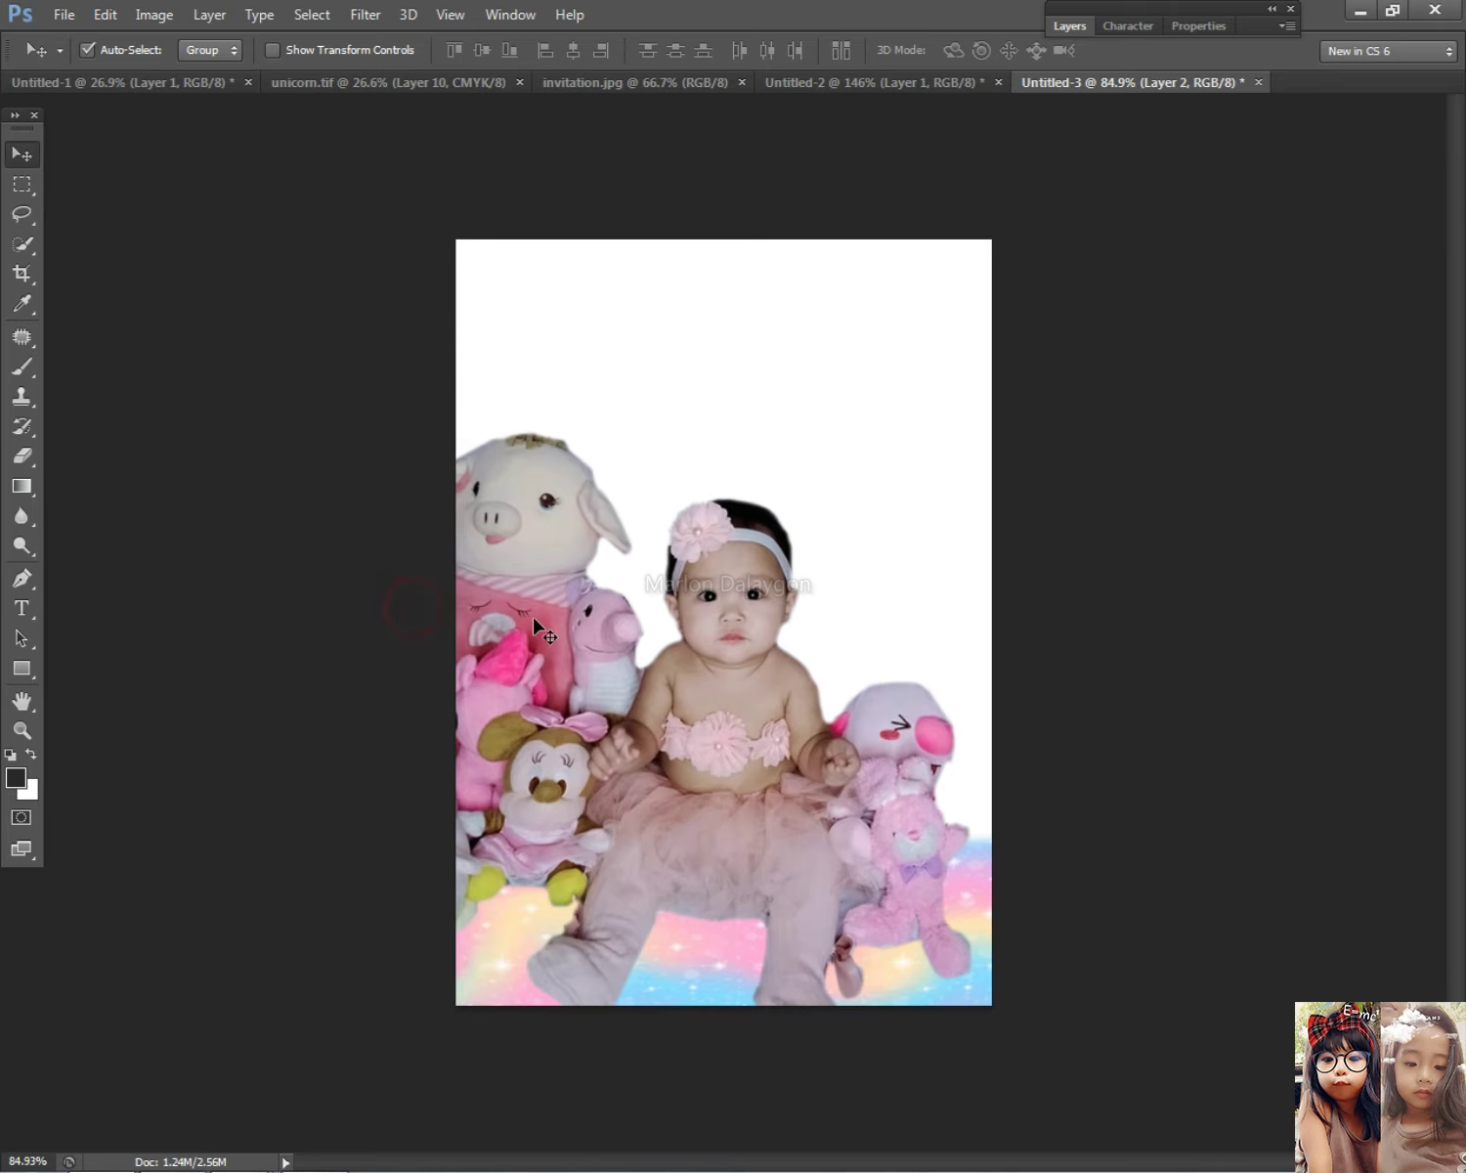
pyautogui.hotkey('ctrl', 'v')
pyautogui.hotkey('ctrl', 't')
pyautogui.moveTo(1031, 298); pyautogui.dragTo(891, 422)
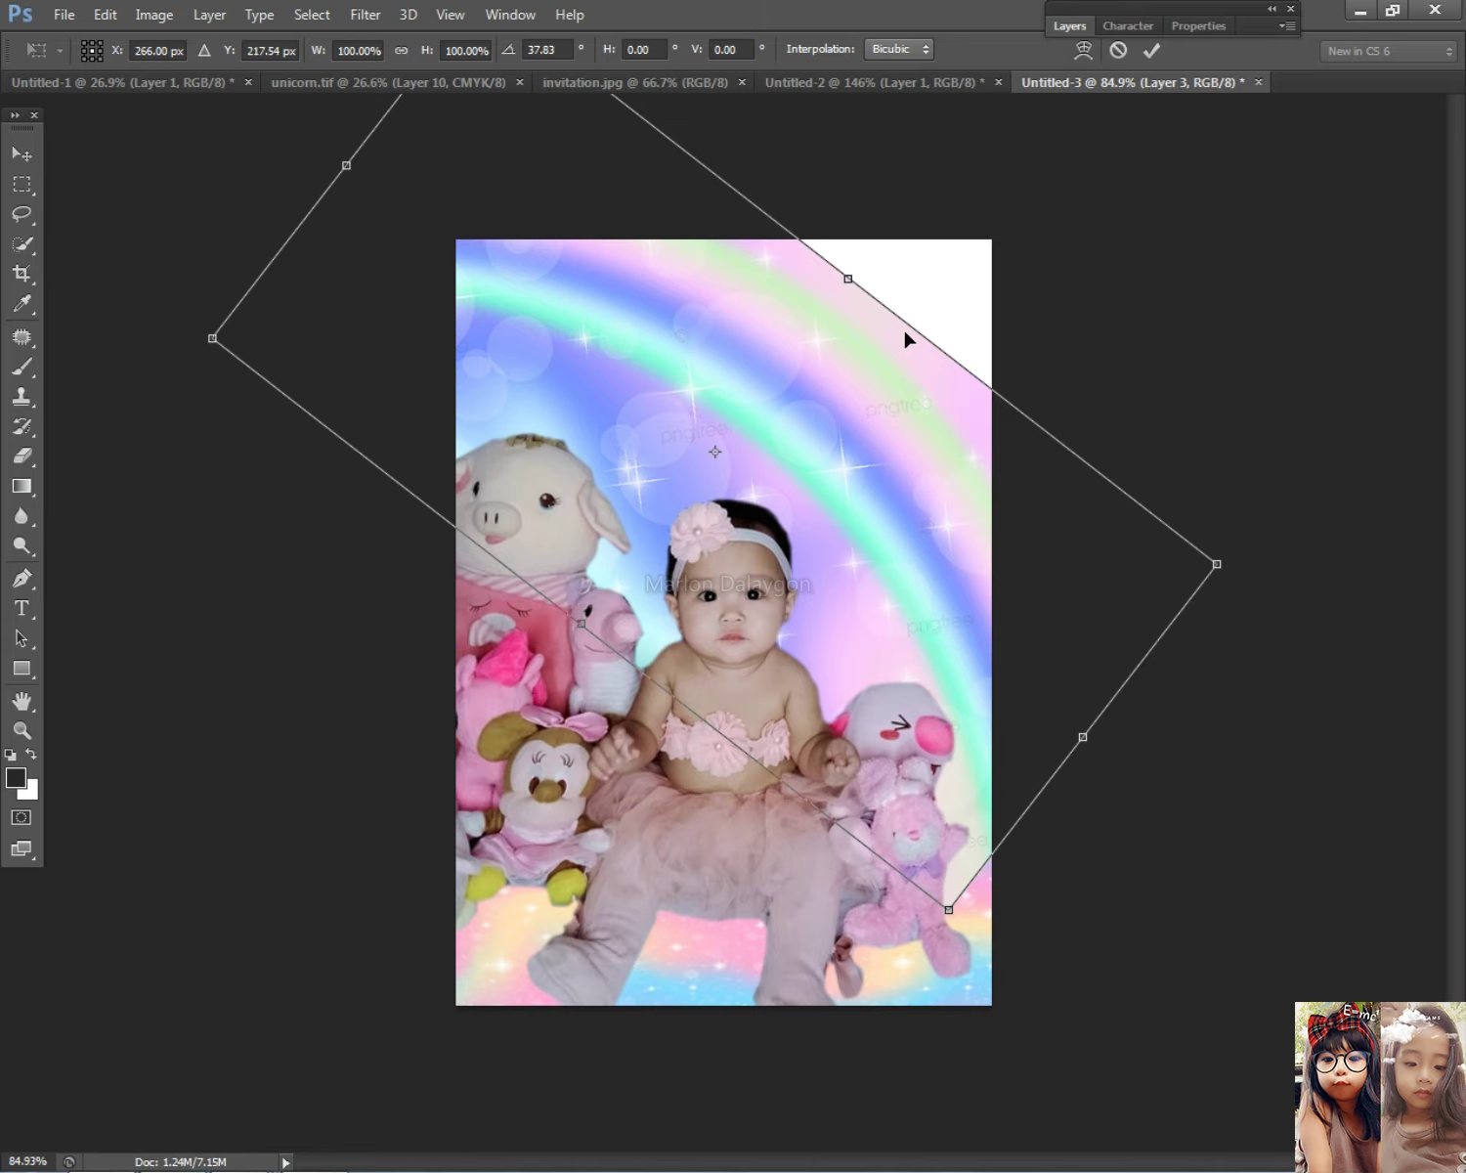
pyautogui.moveTo(860, 291); pyautogui.dragTo(886, 245)
pyautogui.moveTo(975, 855); pyautogui.dragTo(1036, 981)
pyautogui.moveTo(903, 632); pyautogui.dragTo(762, 490)
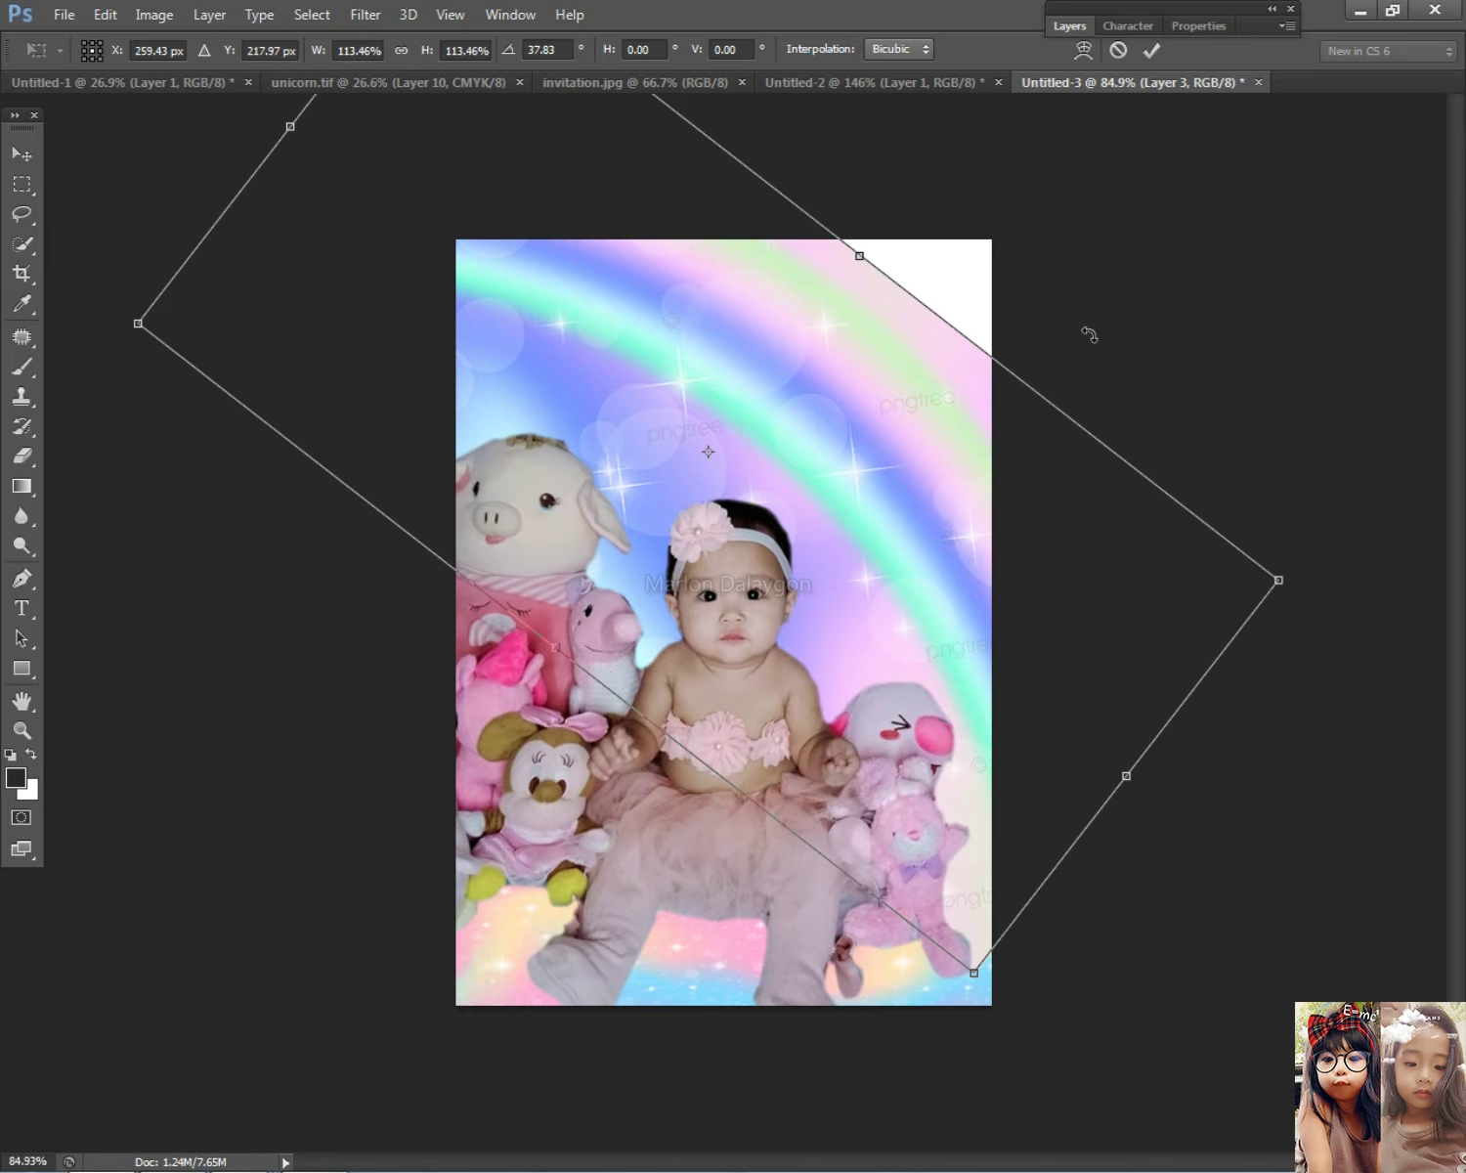
pyautogui.press('Return')
pyautogui.press('Delete')
pyautogui.hotkey('alt', 'Tab')
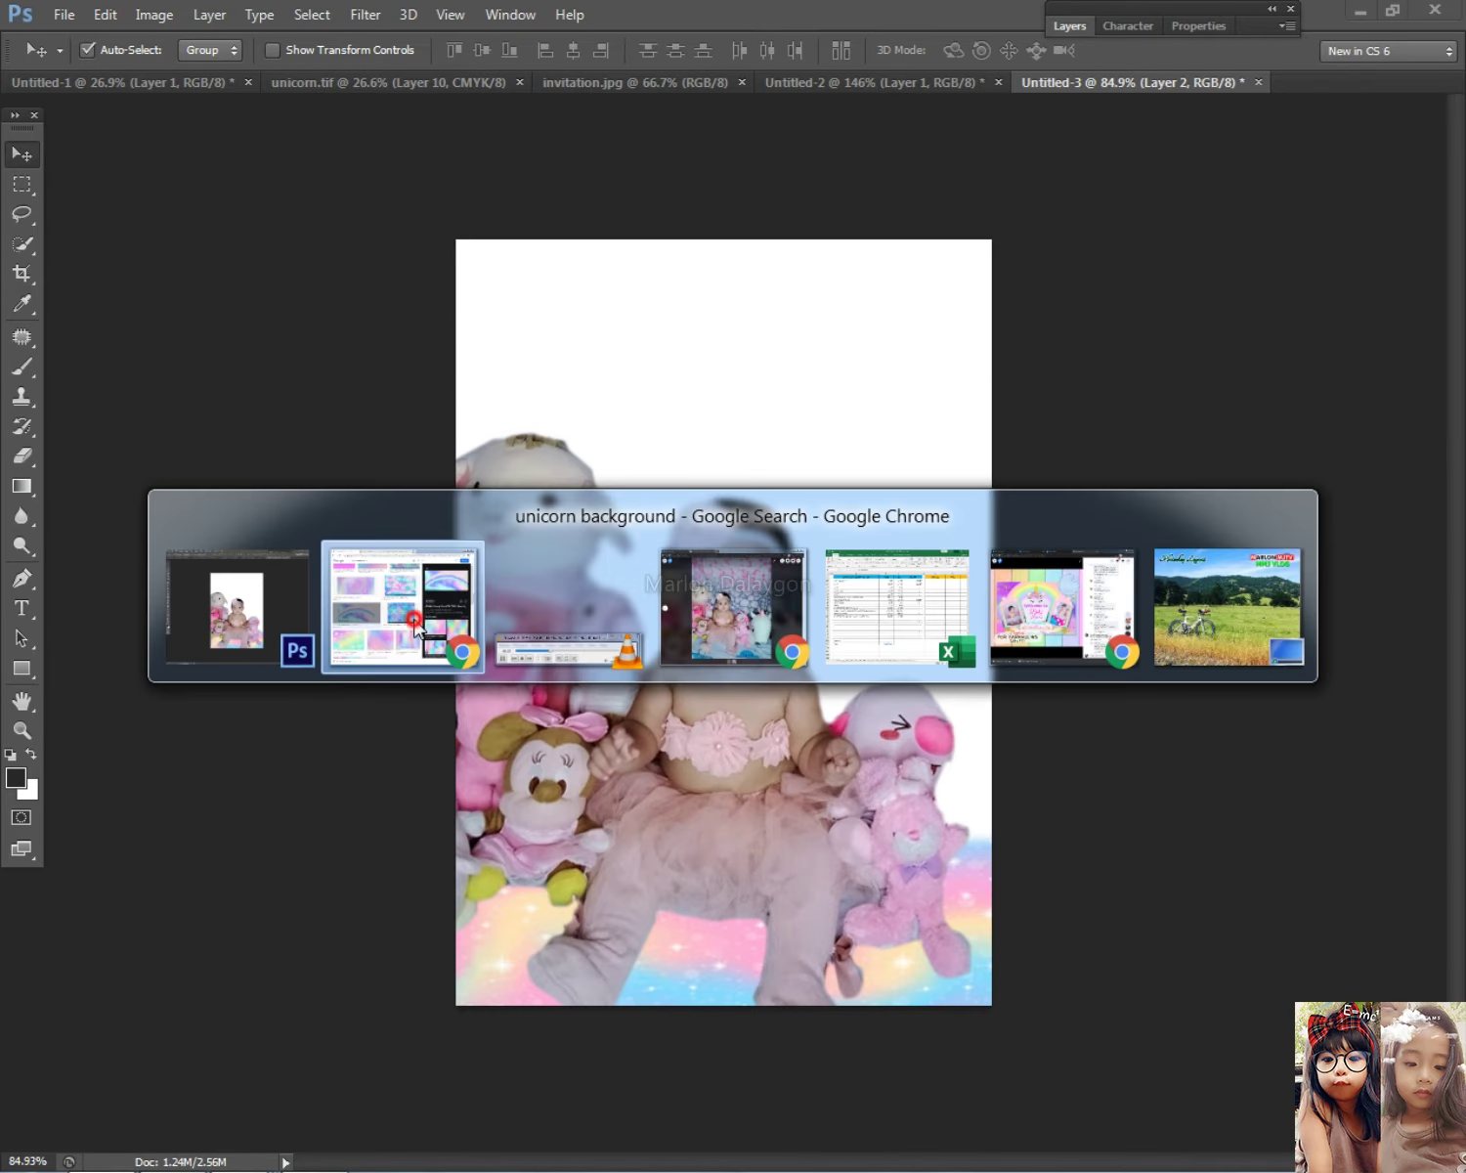
# Step: Close the image preview and reopen the shiny rainbow background result
pyautogui.click(415, 625)
pyautogui.scroll(-4, 1194, 818)
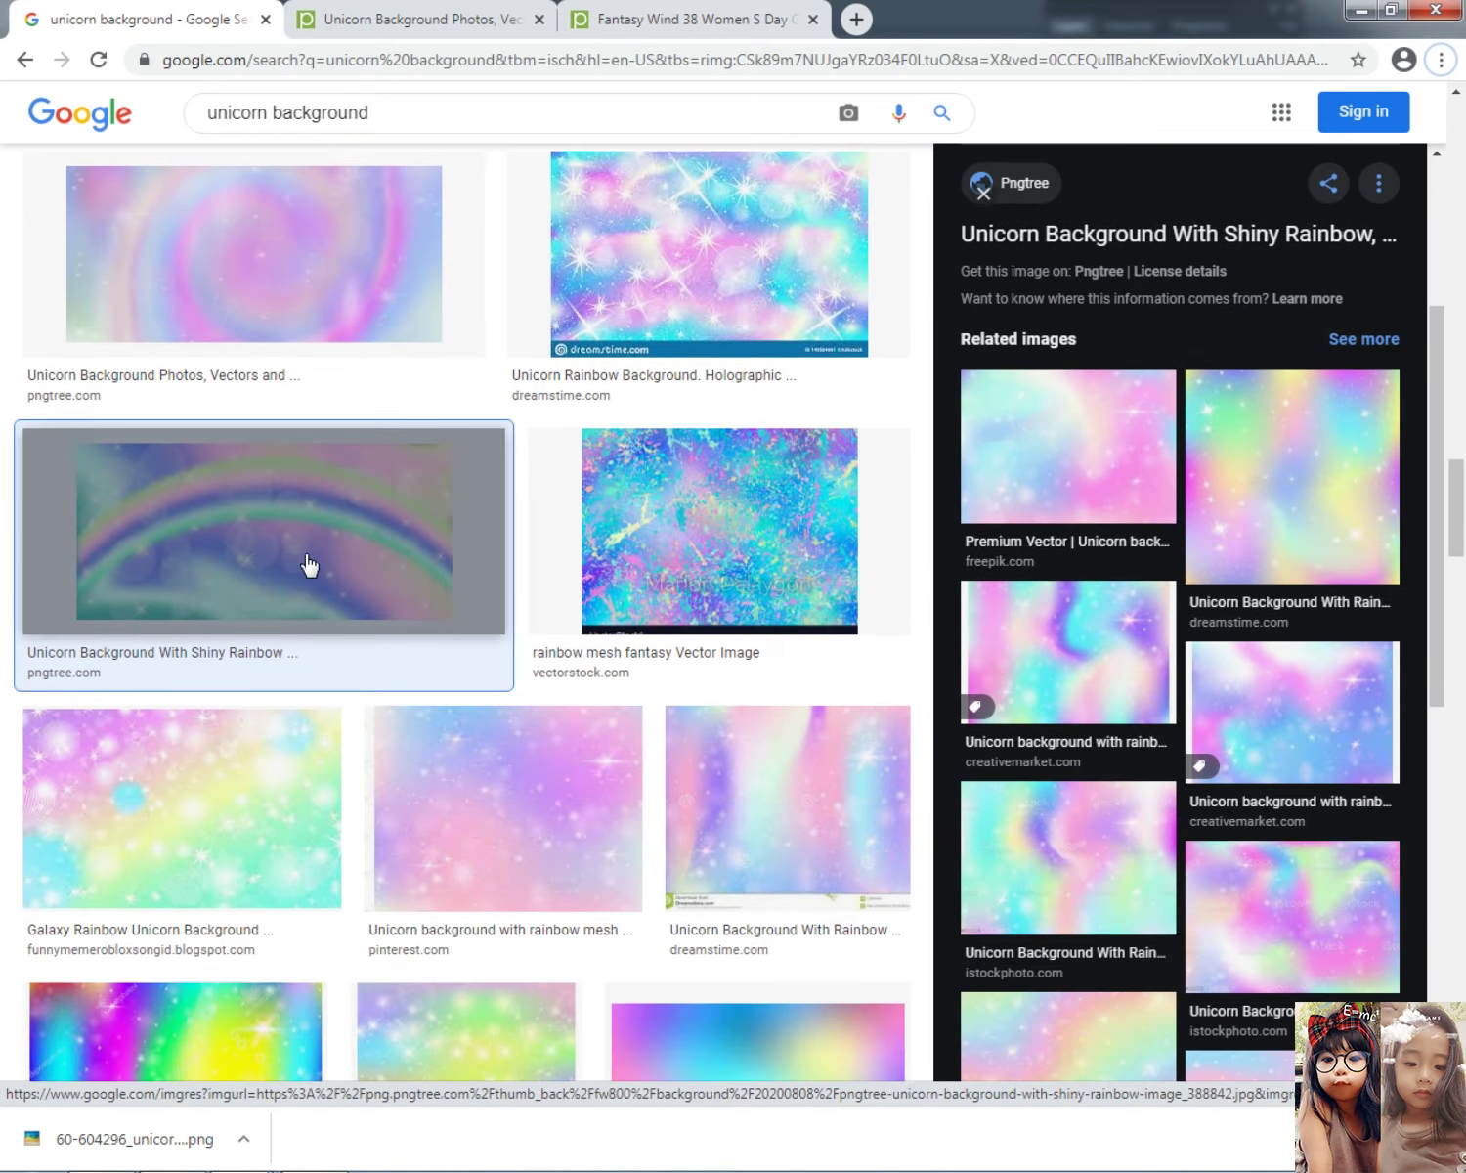
pyautogui.click(309, 565)
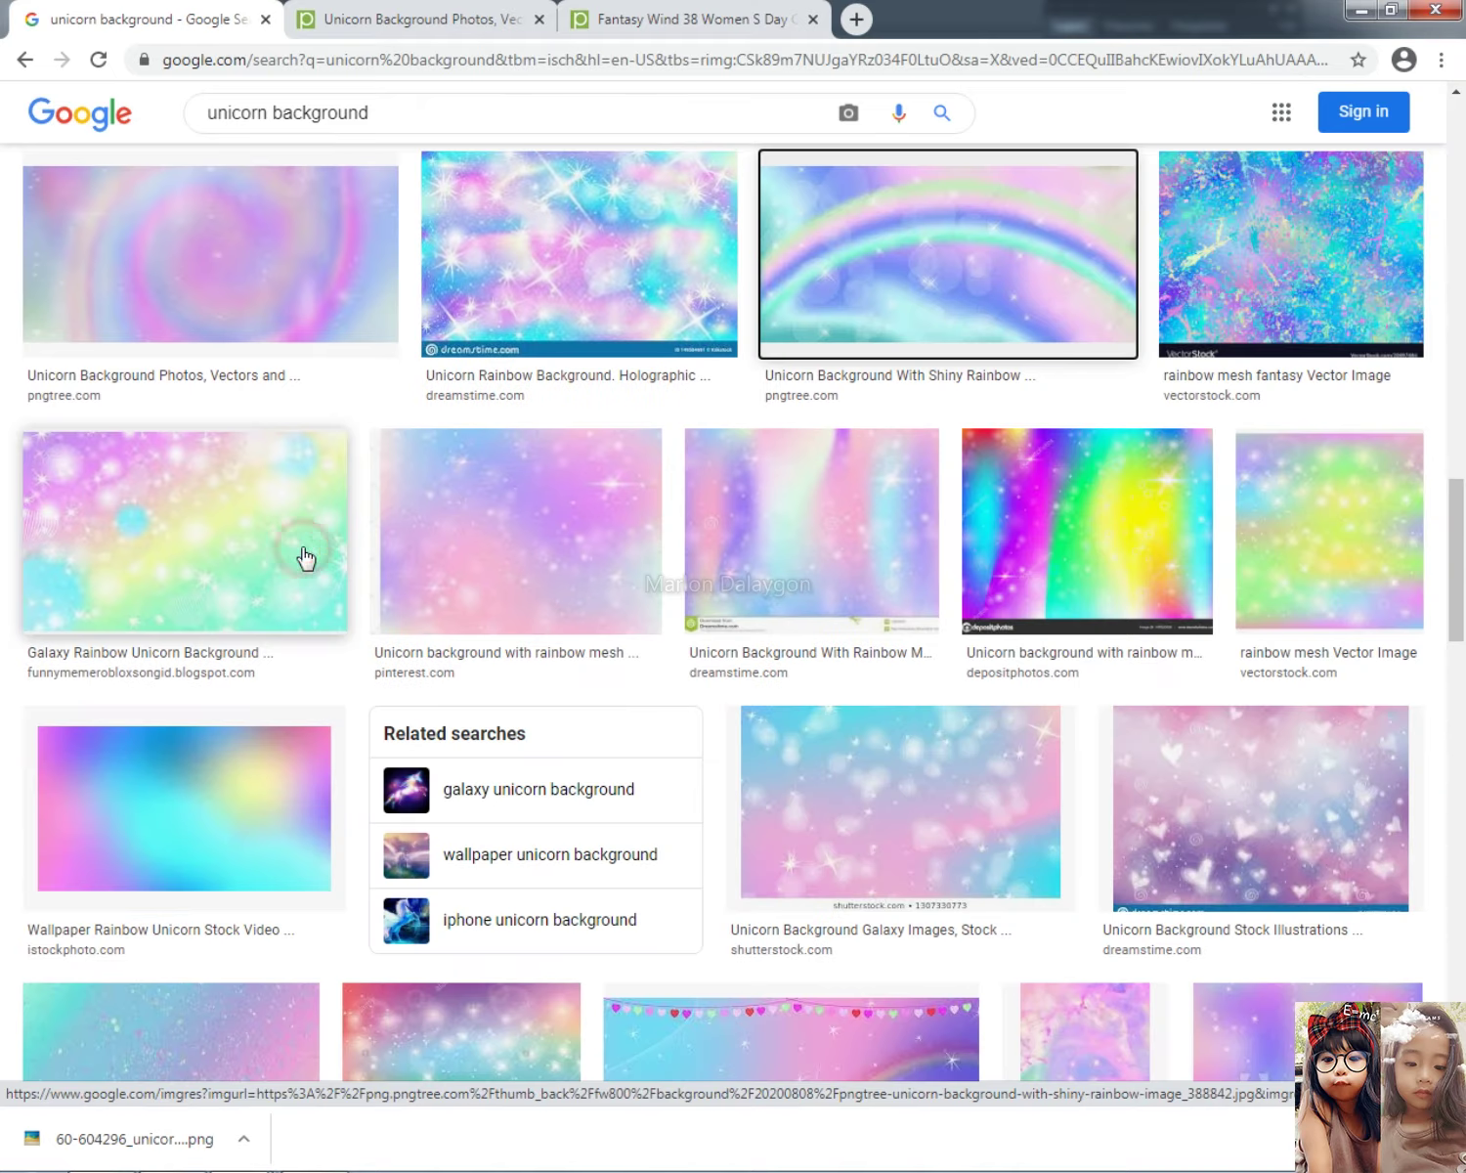
pyautogui.click(989, 312)
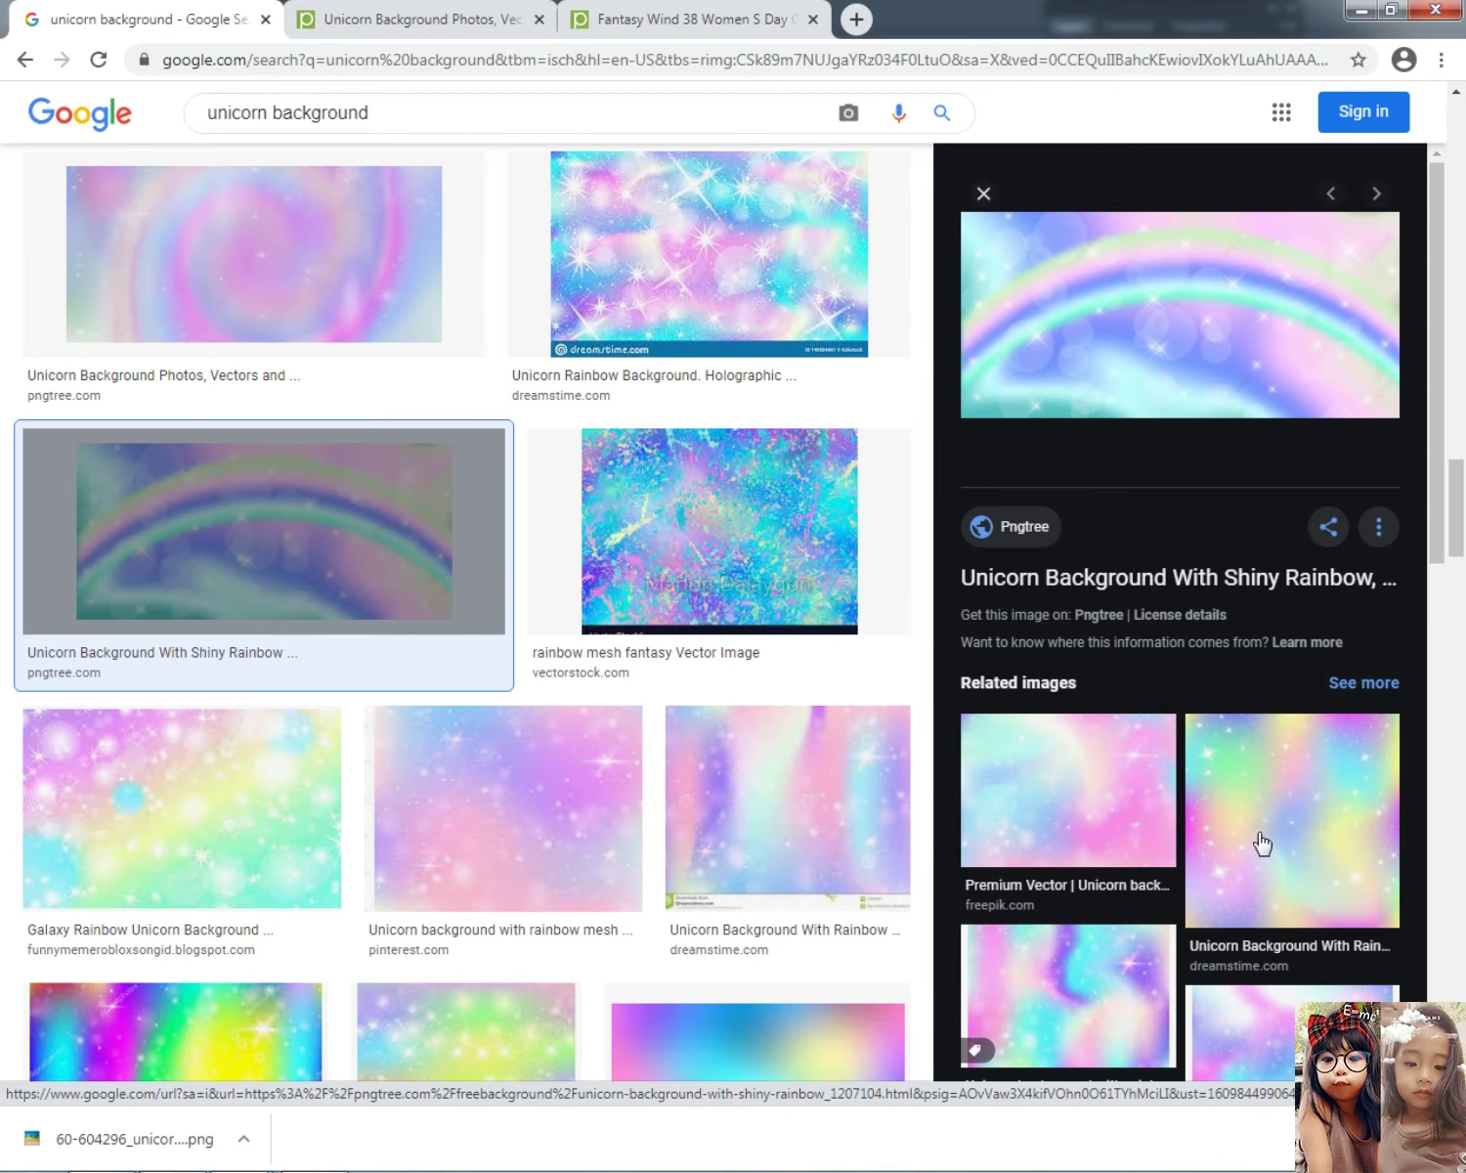
# Step: Open the Adobe Stock pastel wavy unicorn background from related images and copy it
pyautogui.scroll(-8, 1275, 845)
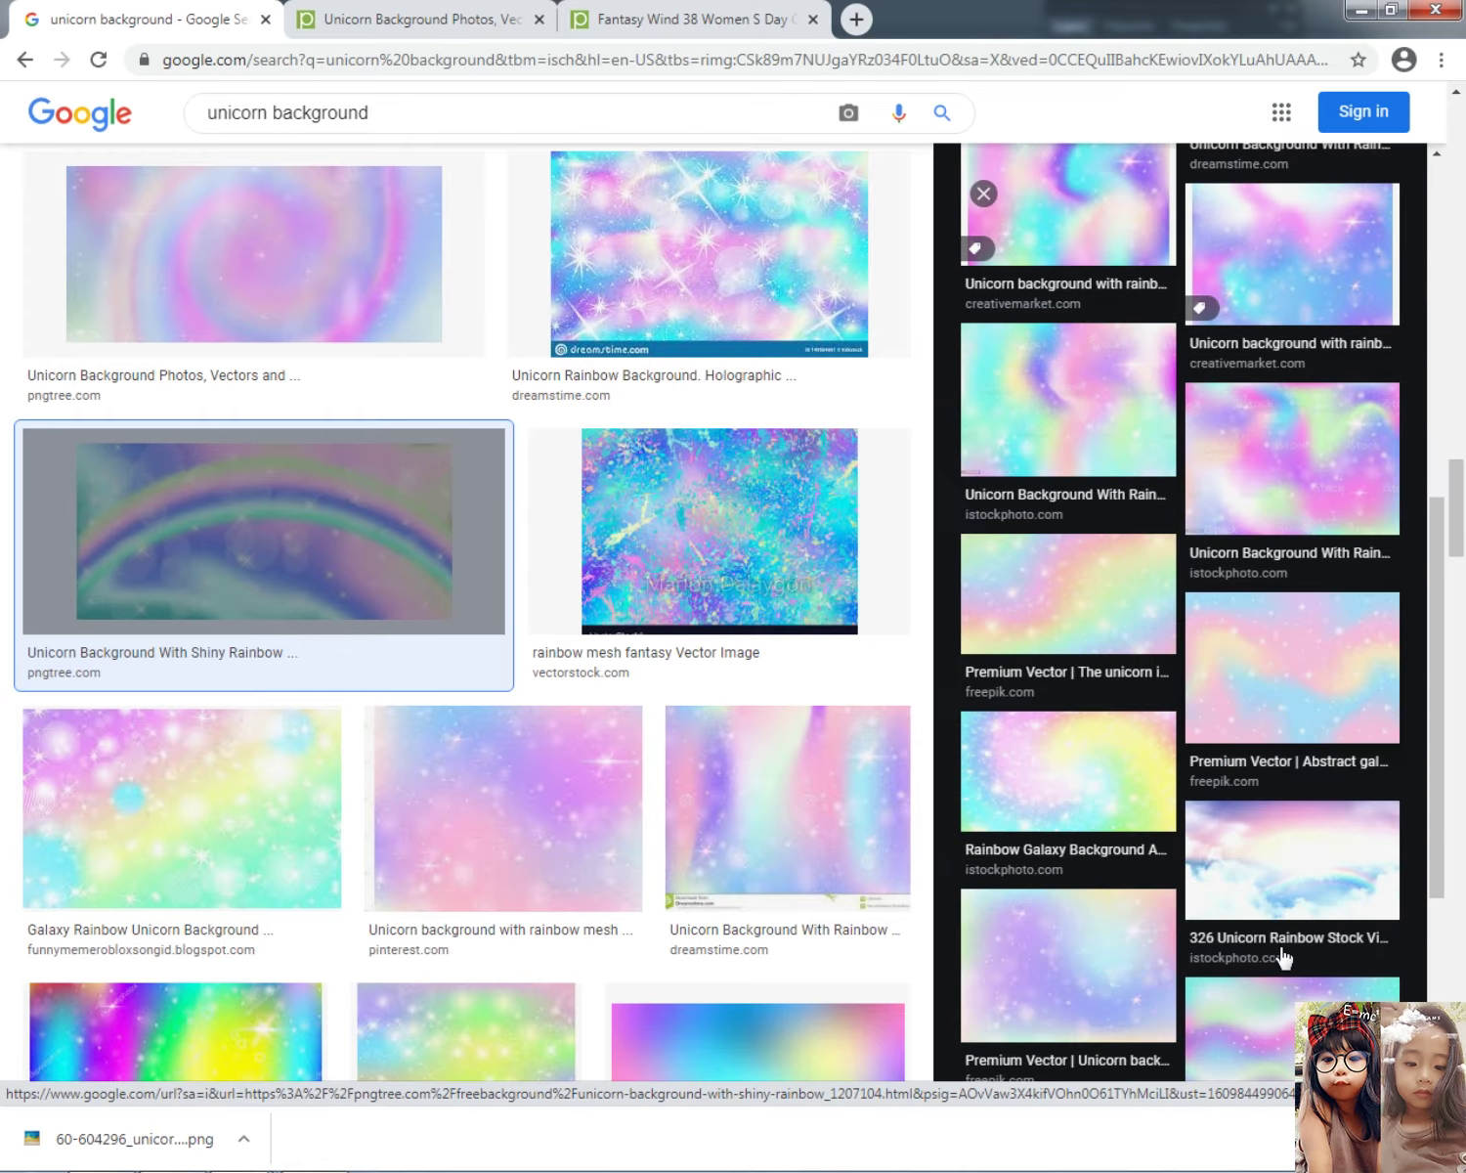
pyautogui.scroll(-3, 1280, 908)
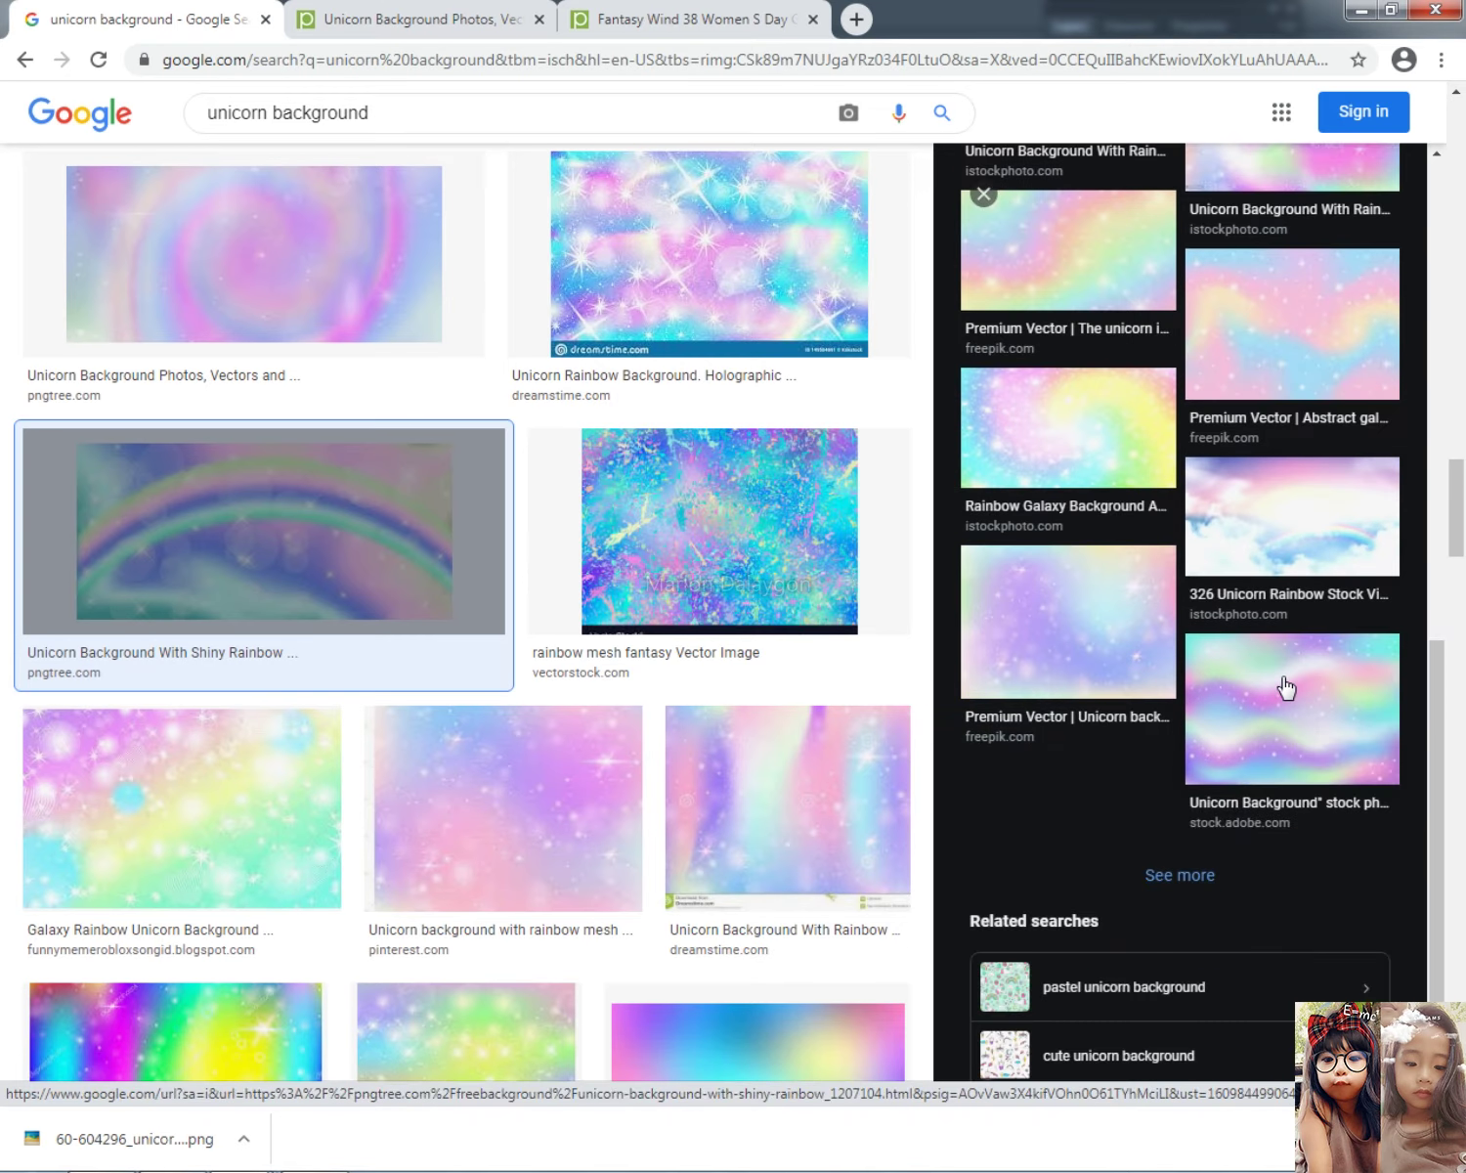
pyautogui.click(1286, 689)
pyautogui.click(1101, 408)
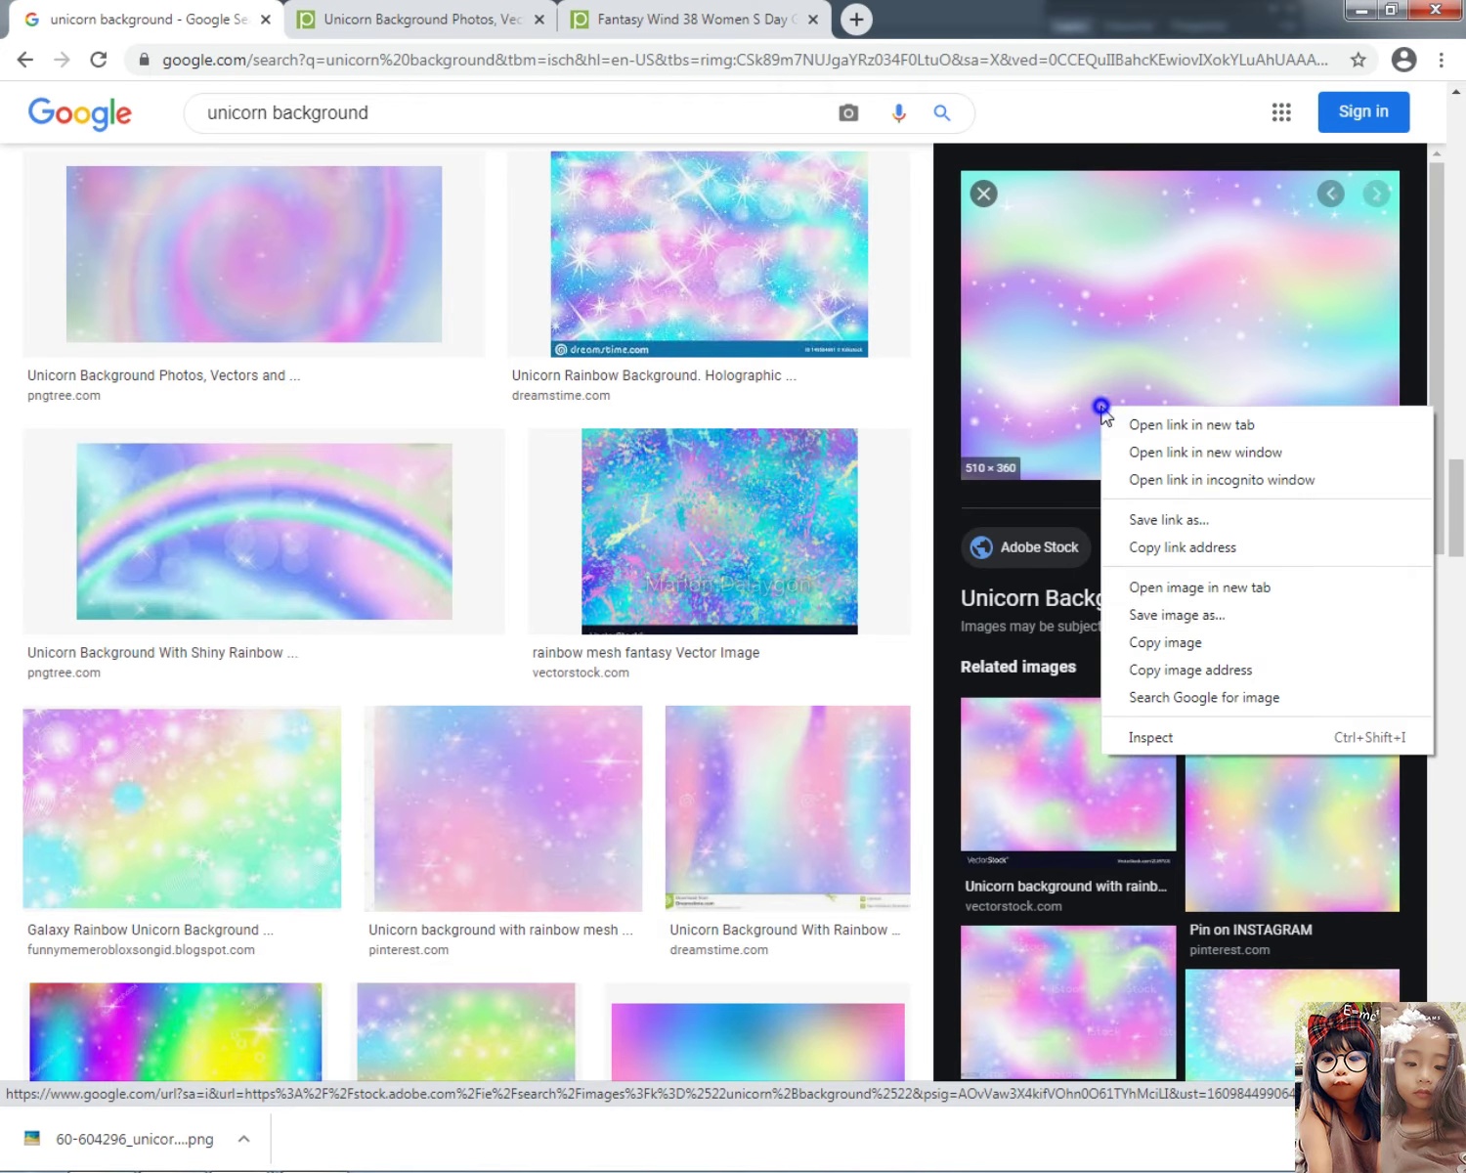
pyautogui.rightClick(1102, 409)
pyautogui.click(1158, 637)
pyautogui.hotkey('alt', 'Tab')
pyautogui.click(412, 593)
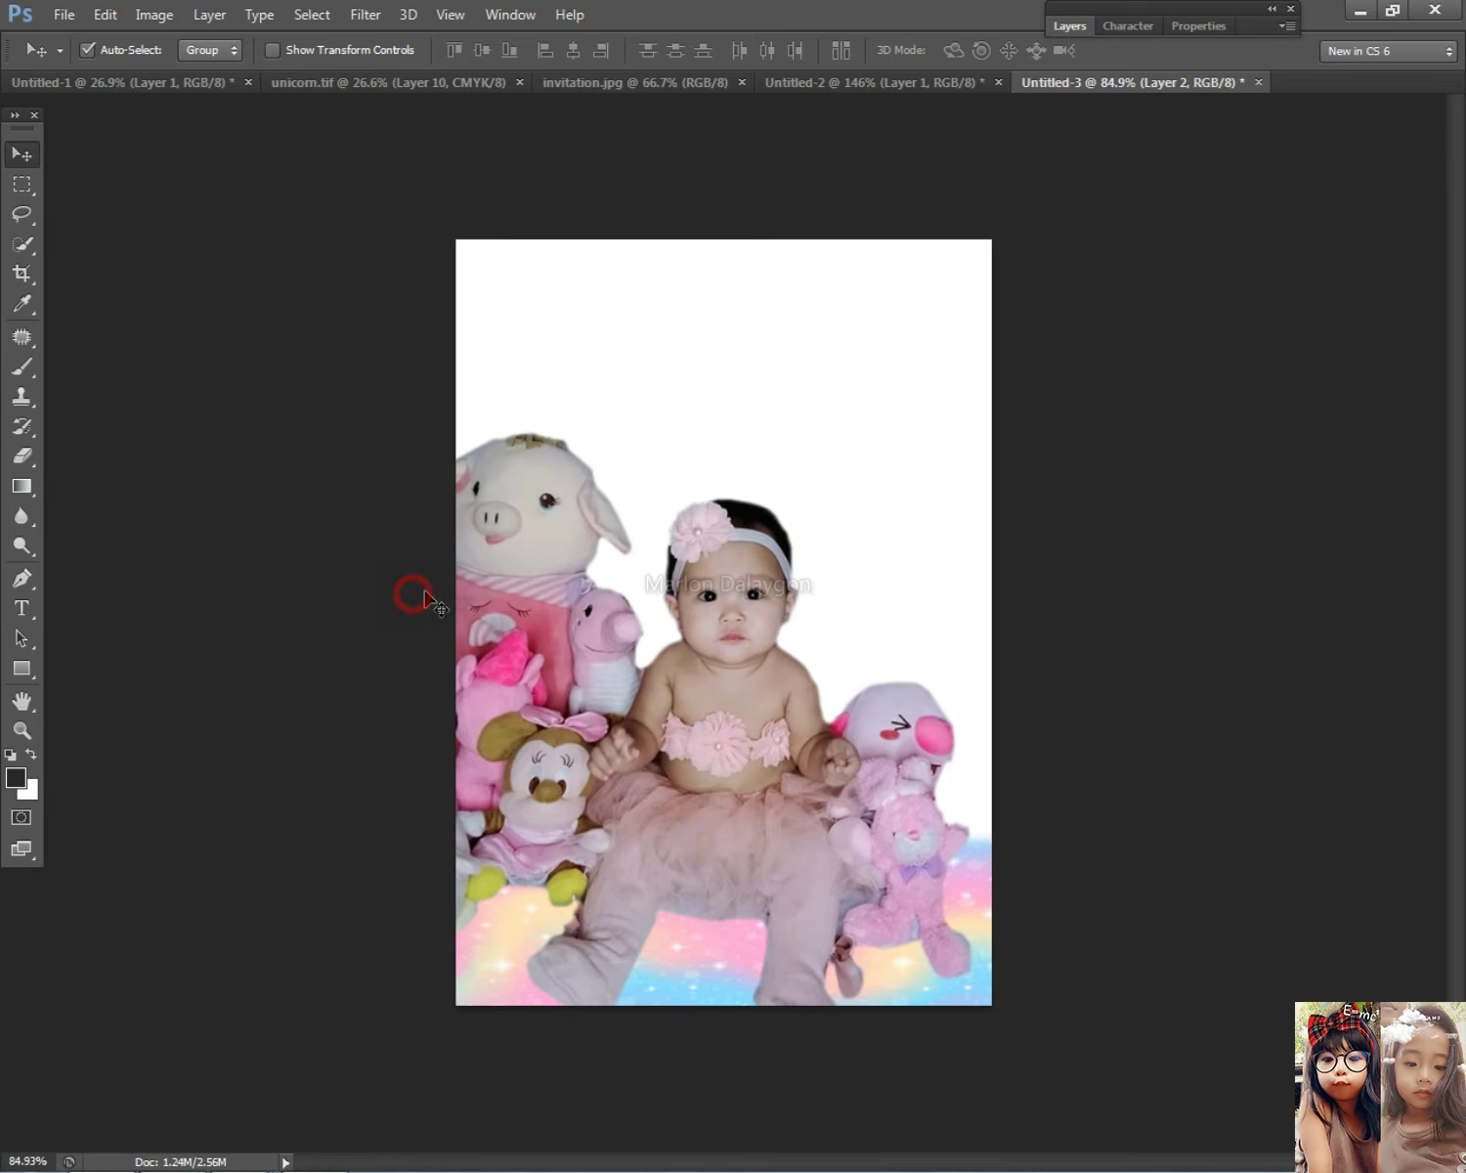
# Step: Paste the pastel background, tilt it about 28°, and enlarge it to about 141% wide, 195% tall
pyautogui.hotkey('ctrl', 'v')
pyautogui.hotkey('ctrl', 't')
pyautogui.moveTo(997, 300); pyautogui.dragTo(1105, 473)
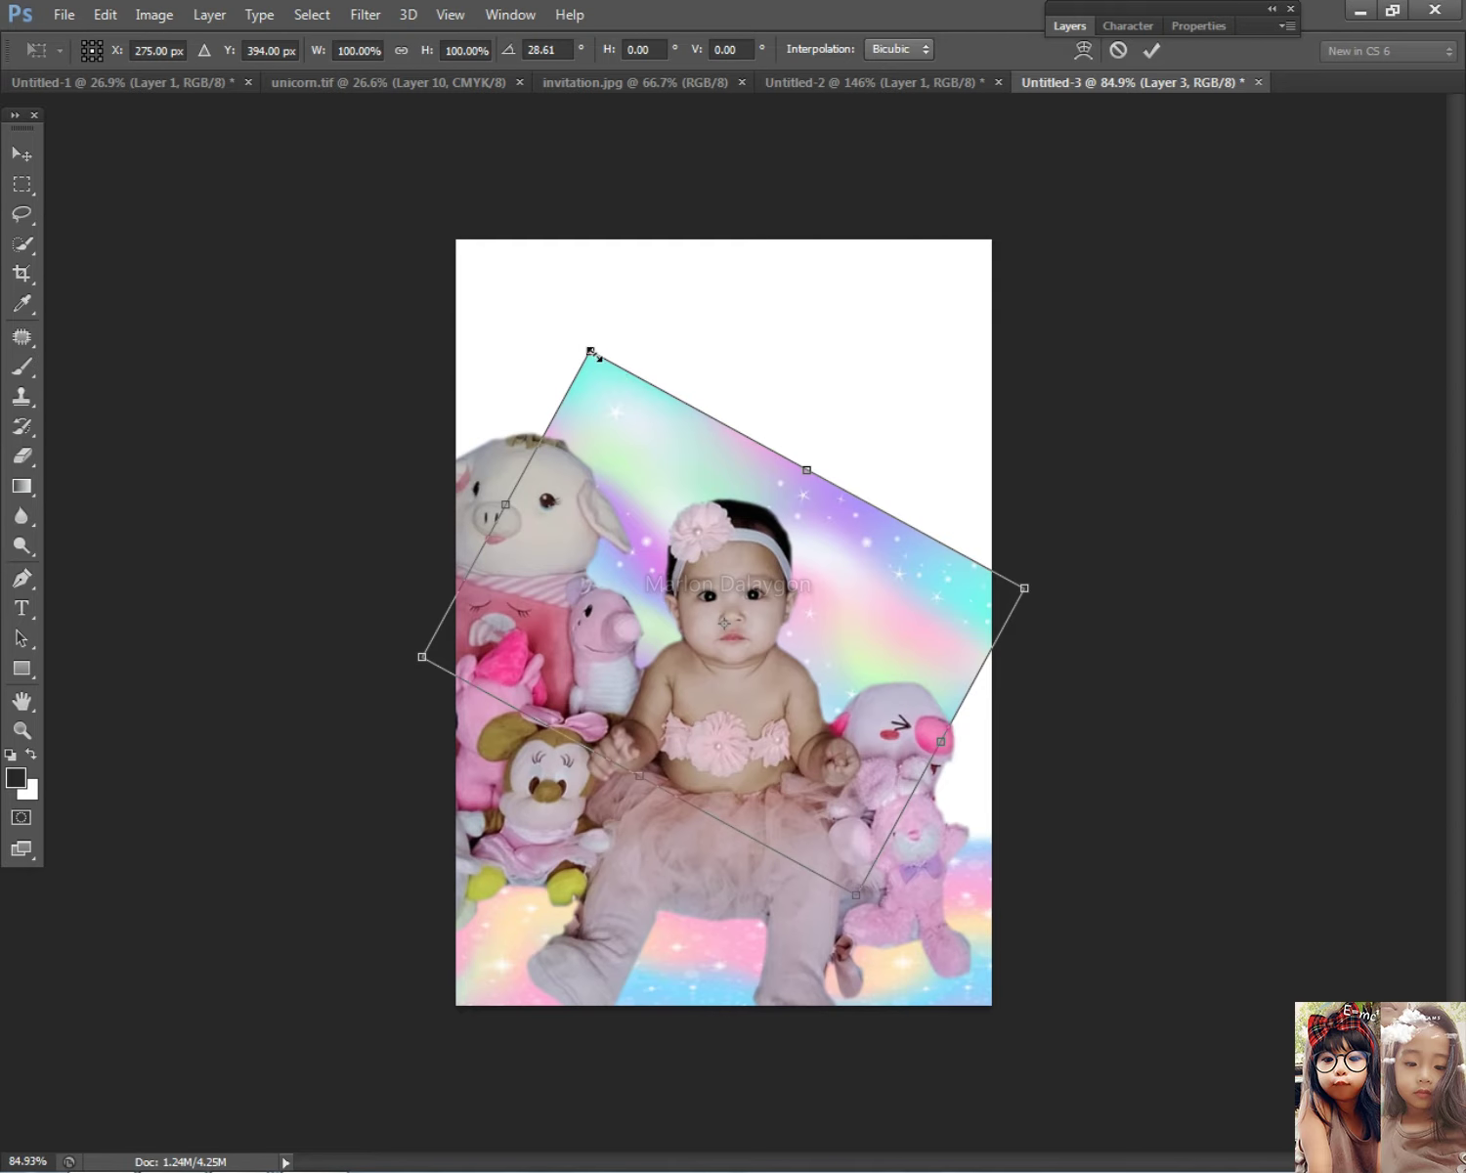
pyautogui.moveTo(584, 347); pyautogui.dragTo(480, 128)
pyautogui.moveTo(787, 289); pyautogui.dragTo(877, 129)
pyautogui.moveTo(1021, 598); pyautogui.dragTo(1113, 749)
pyautogui.press('Return')
# Step: Select Layer 3, the pastel background, from the layers under the cursor
pyautogui.scroll(-3, 1085, 694)
pyautogui.rightClick(691, 621)
pyautogui.click(728, 631)
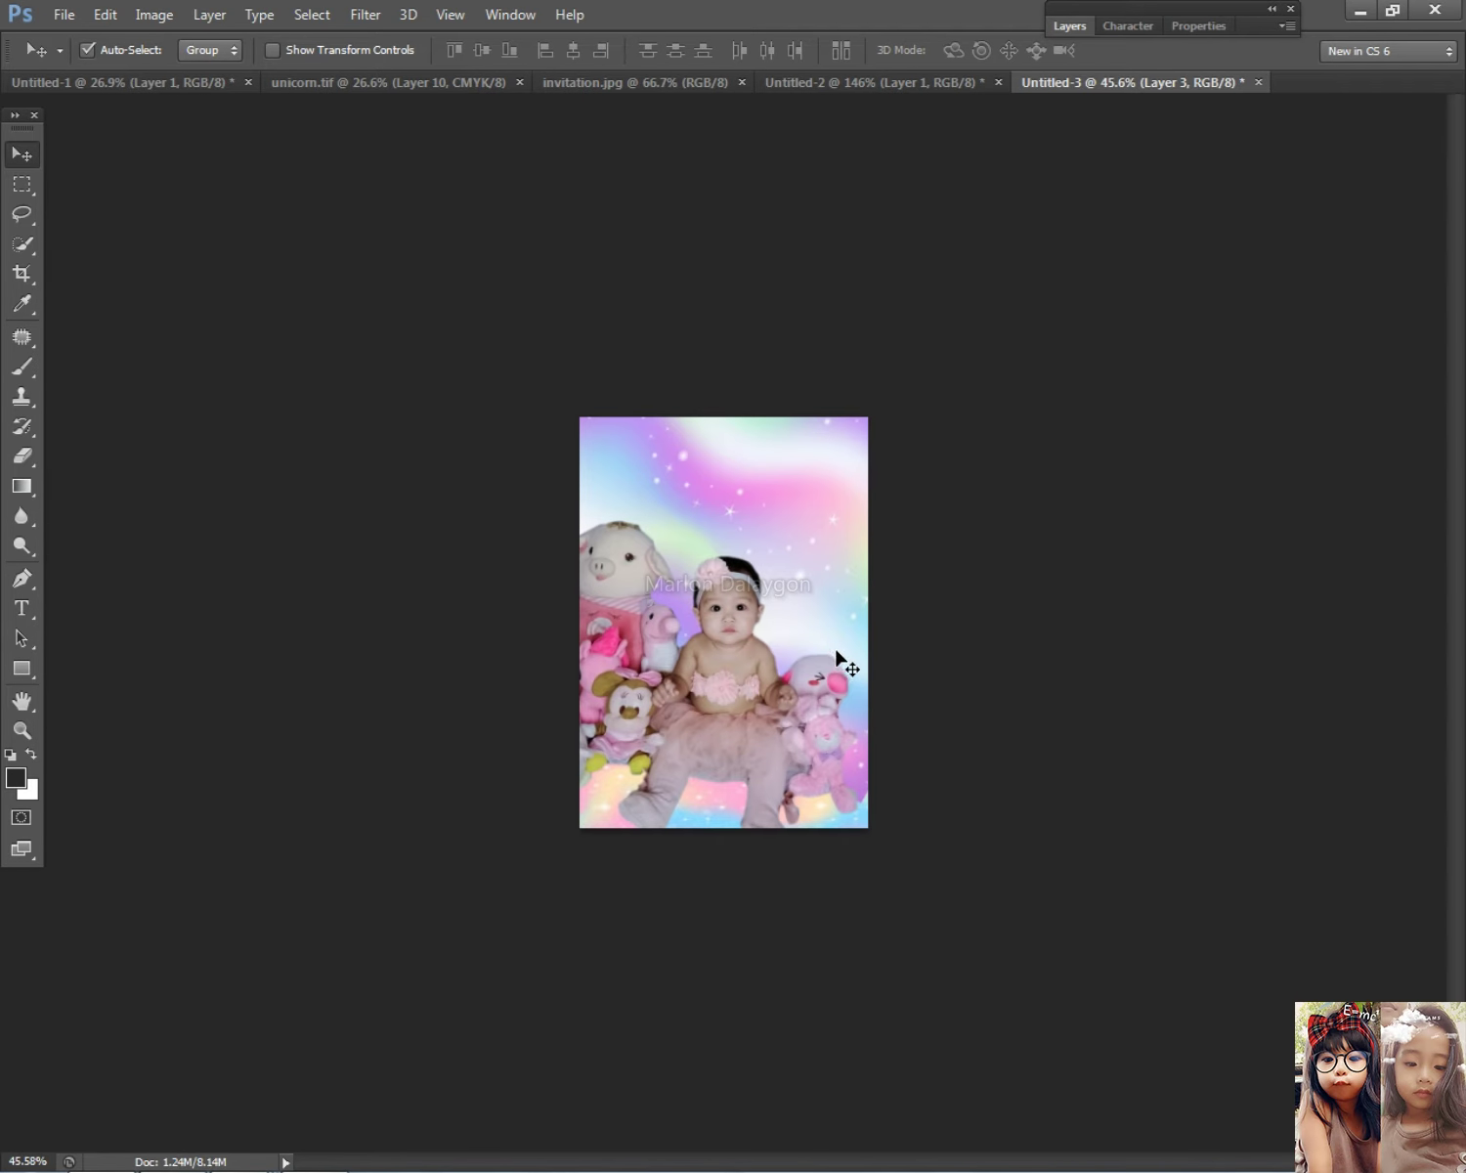
pyautogui.scroll(3, 831, 647)
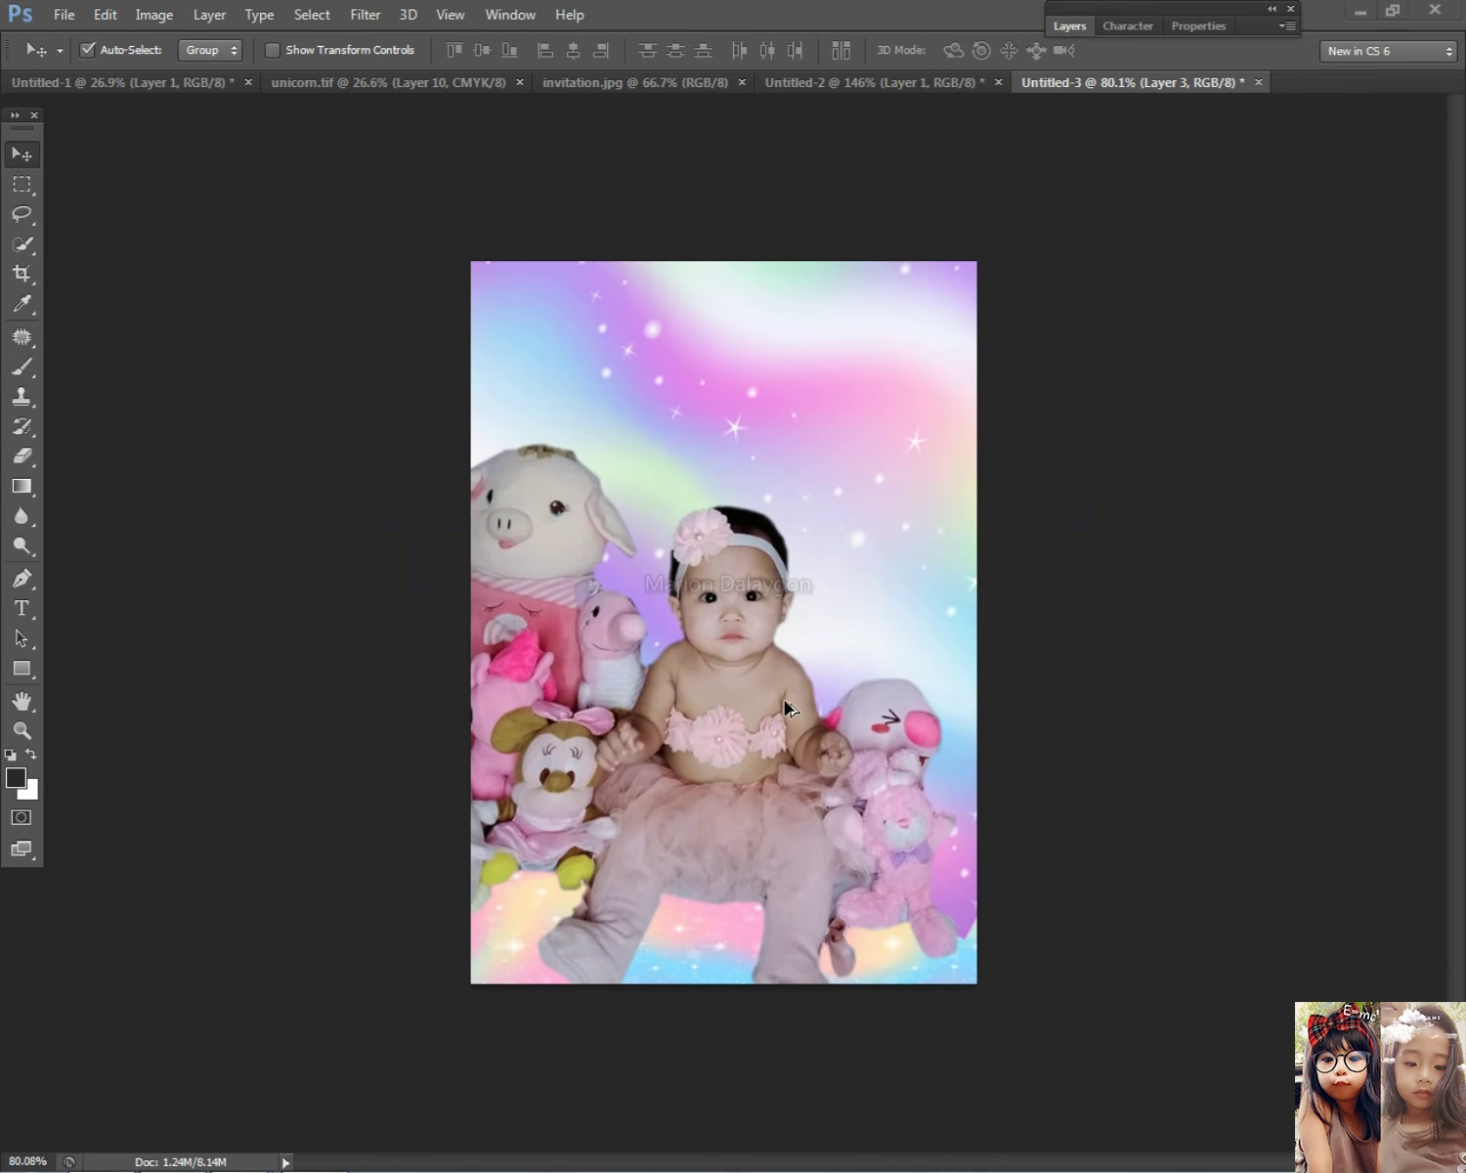
pyautogui.hotkey('alt', 'Tab')
pyautogui.hotkey('alt', 'Tab')
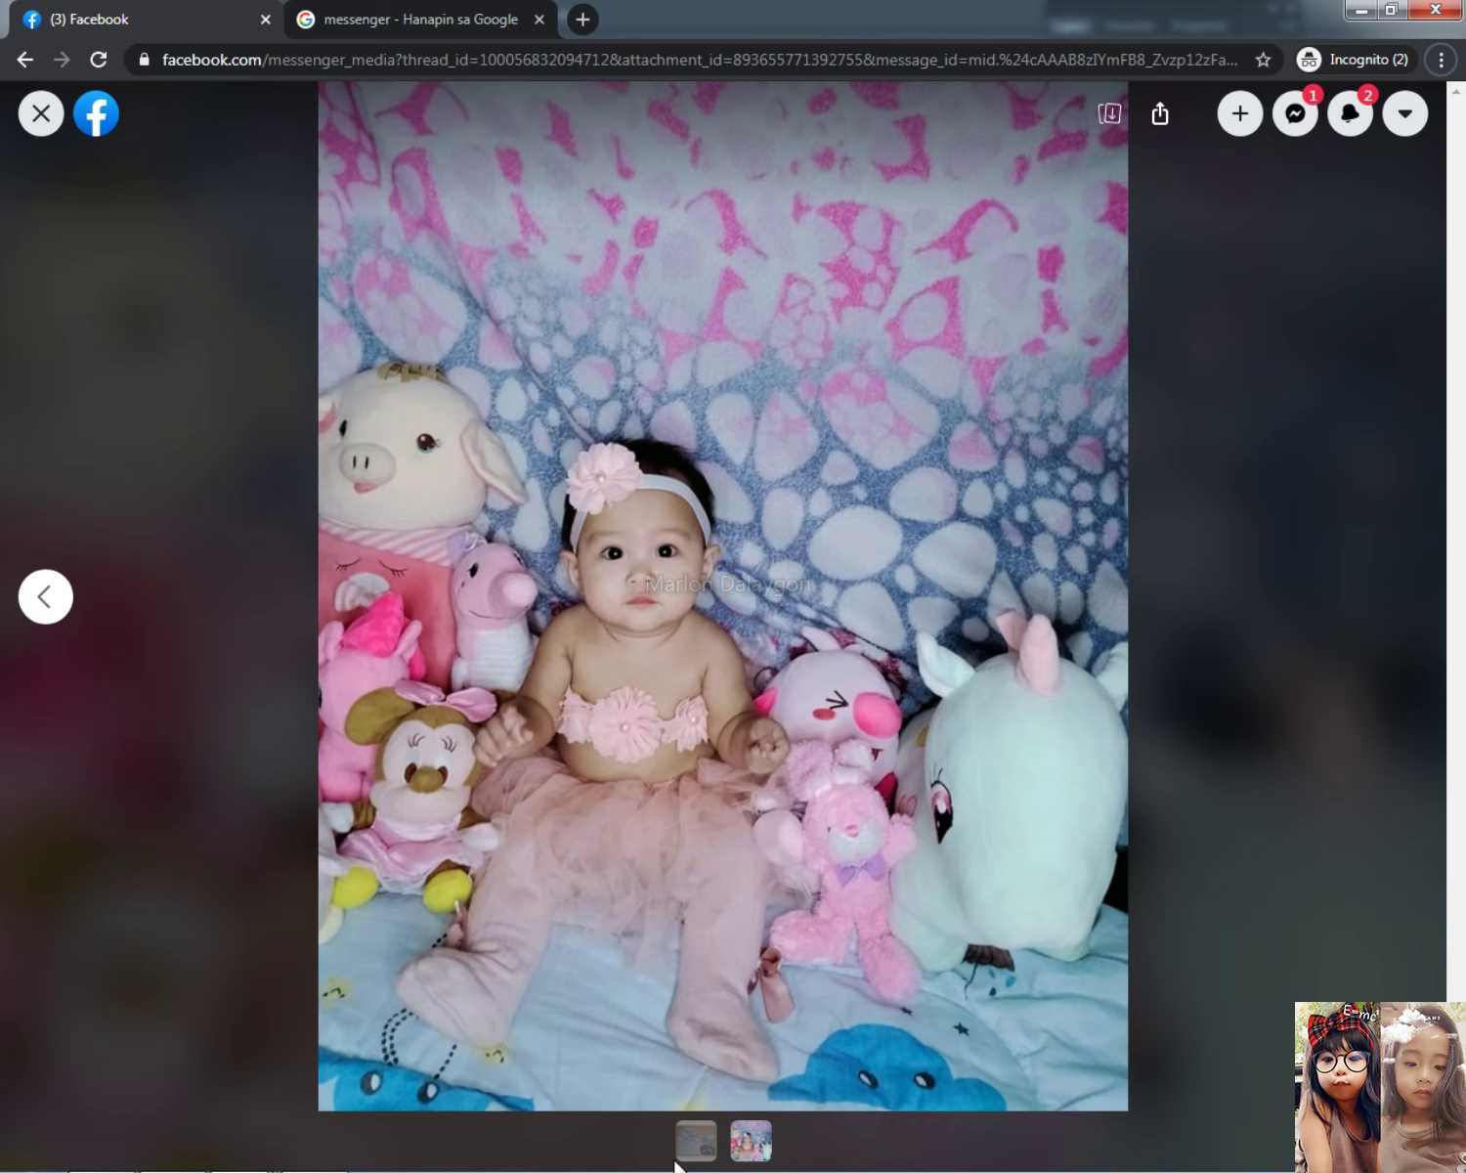
# Step: Show the hot-air-balloon invitation and envelope reference photo, and lower the system volume
pyautogui.click(699, 1139)
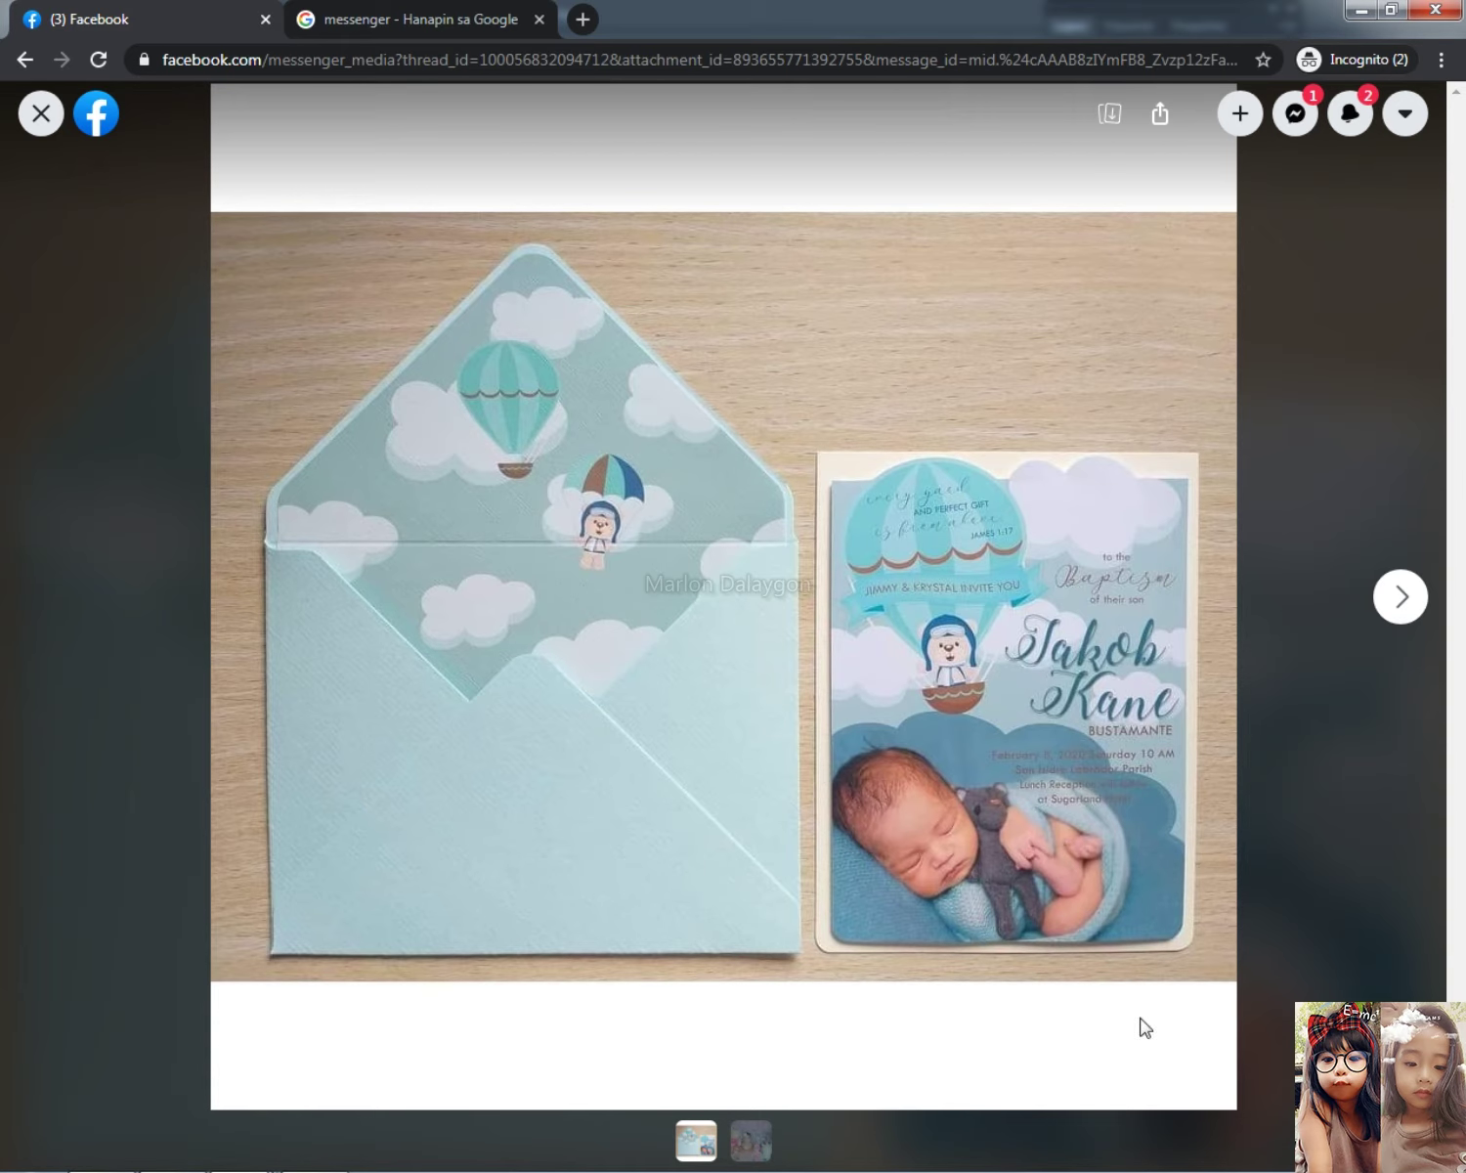
pyautogui.moveTo(1288, 1153)
pyautogui.moveTo(1335, 876); pyautogui.dragTo(1340, 904)
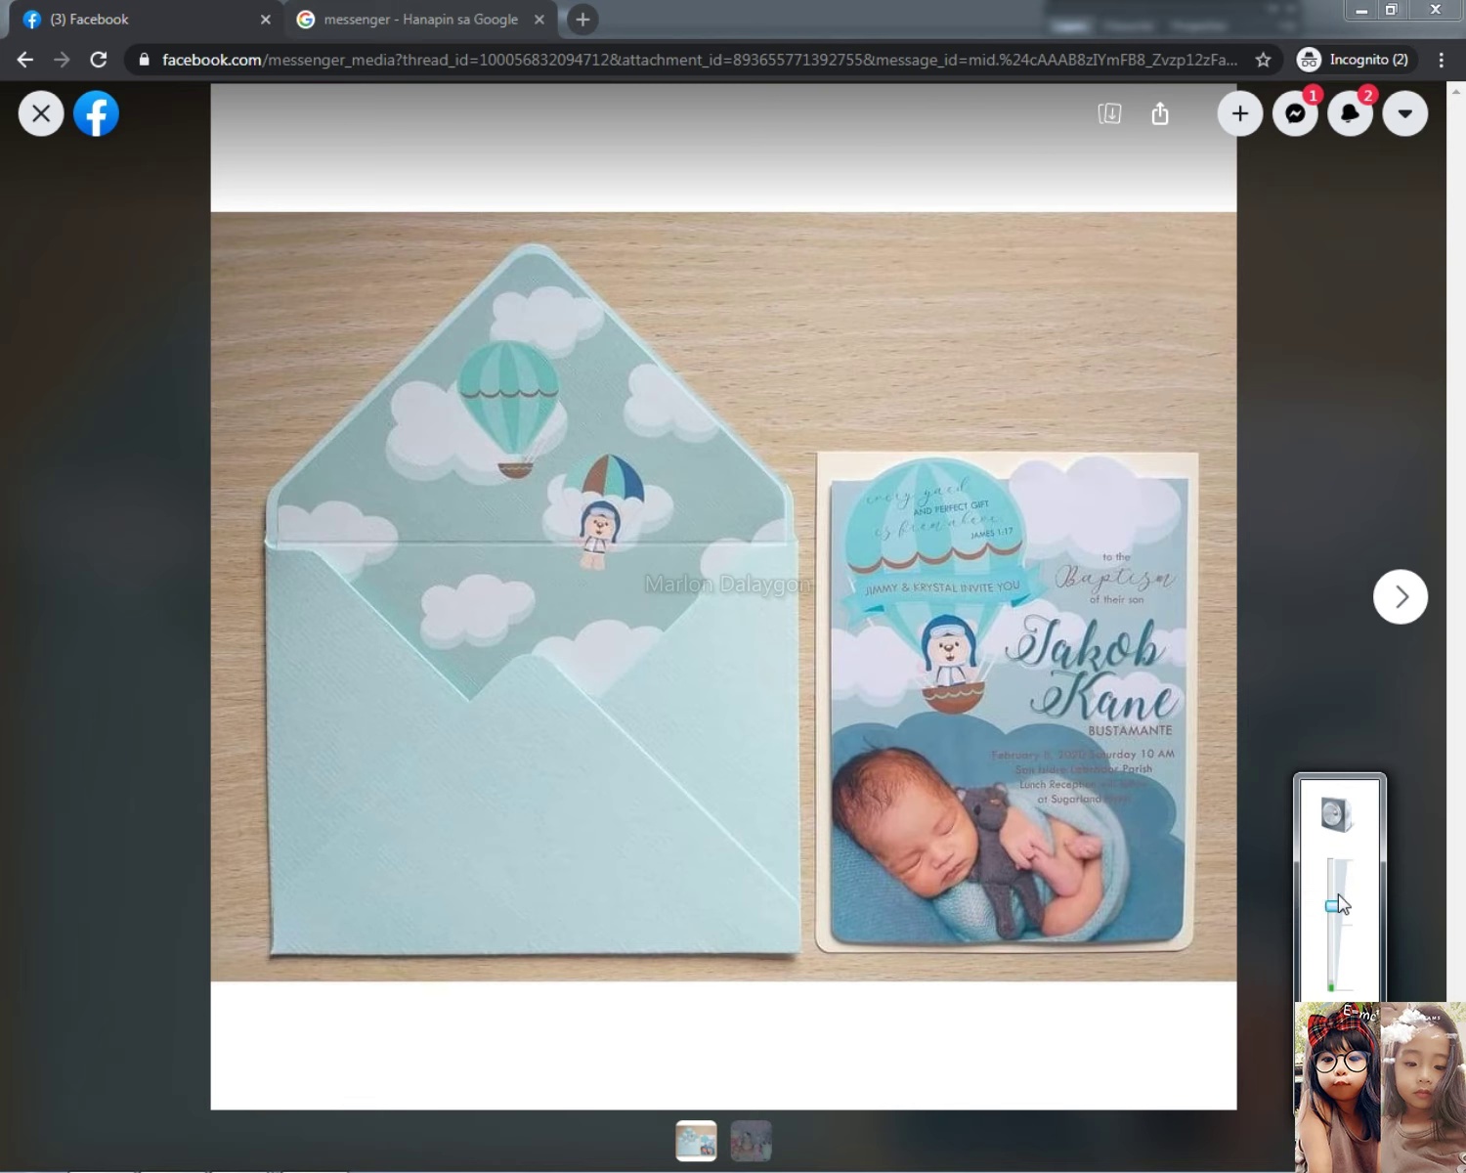
pyautogui.click(1222, 10)
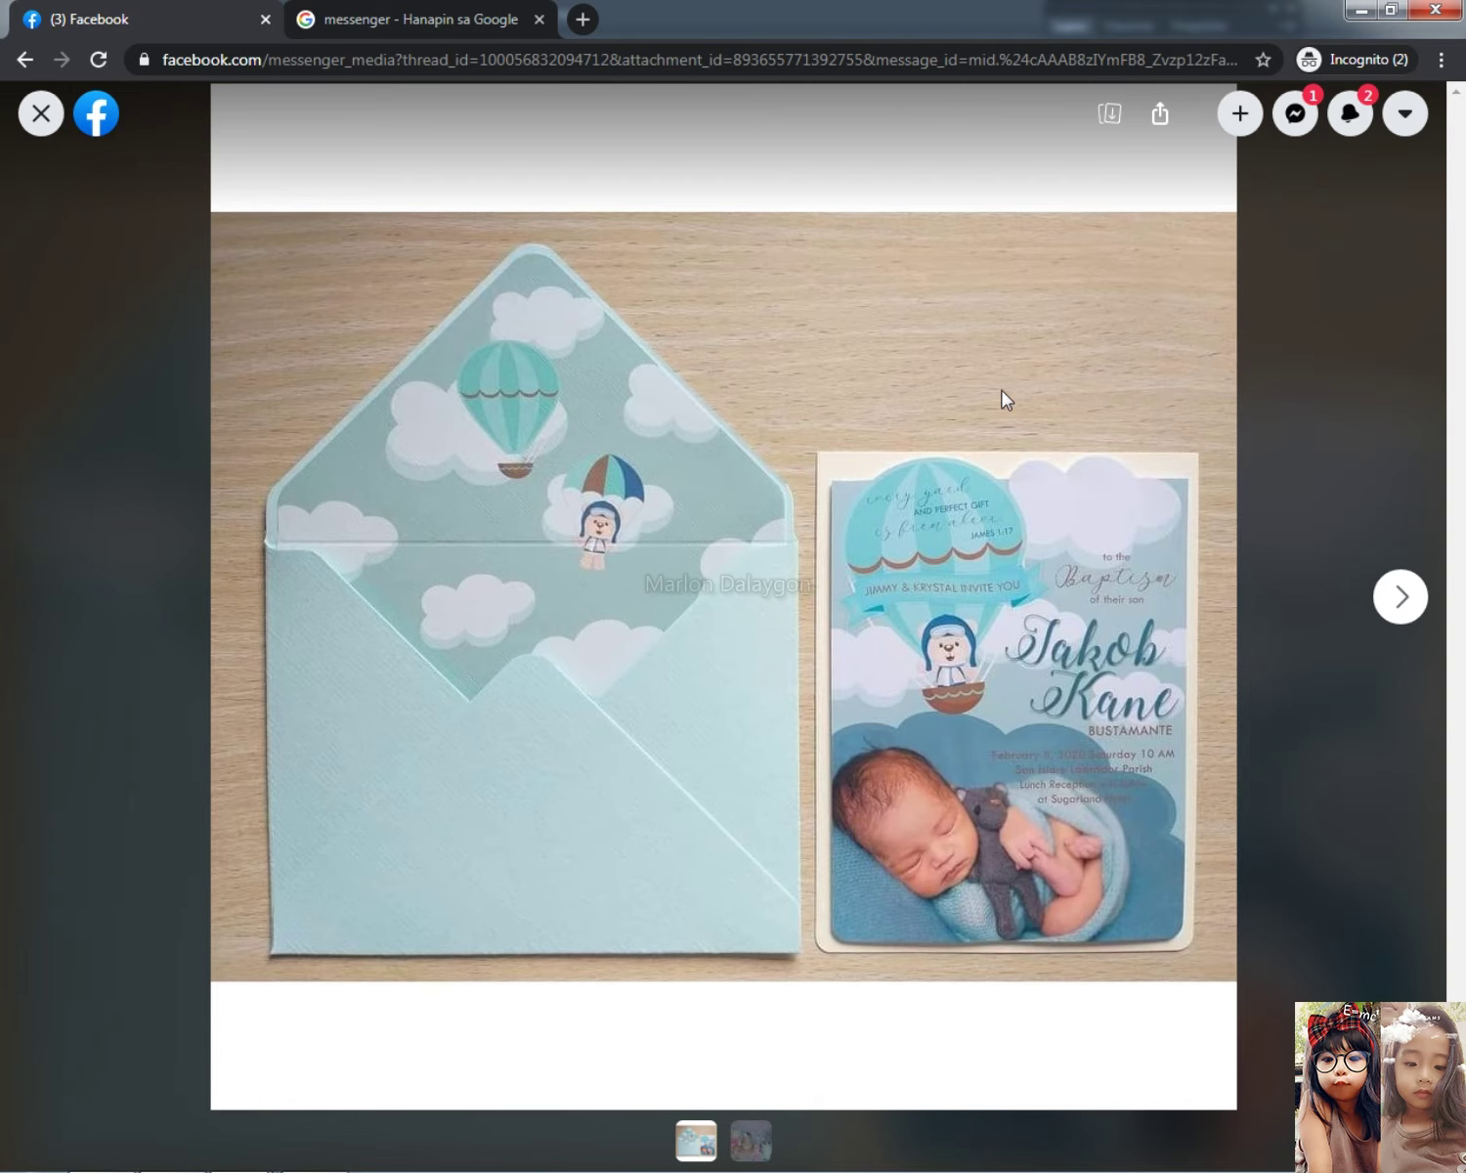
pyautogui.click(503, 17)
pyautogui.click(360, 117)
pyautogui.hotkey('ctrl', 'a')
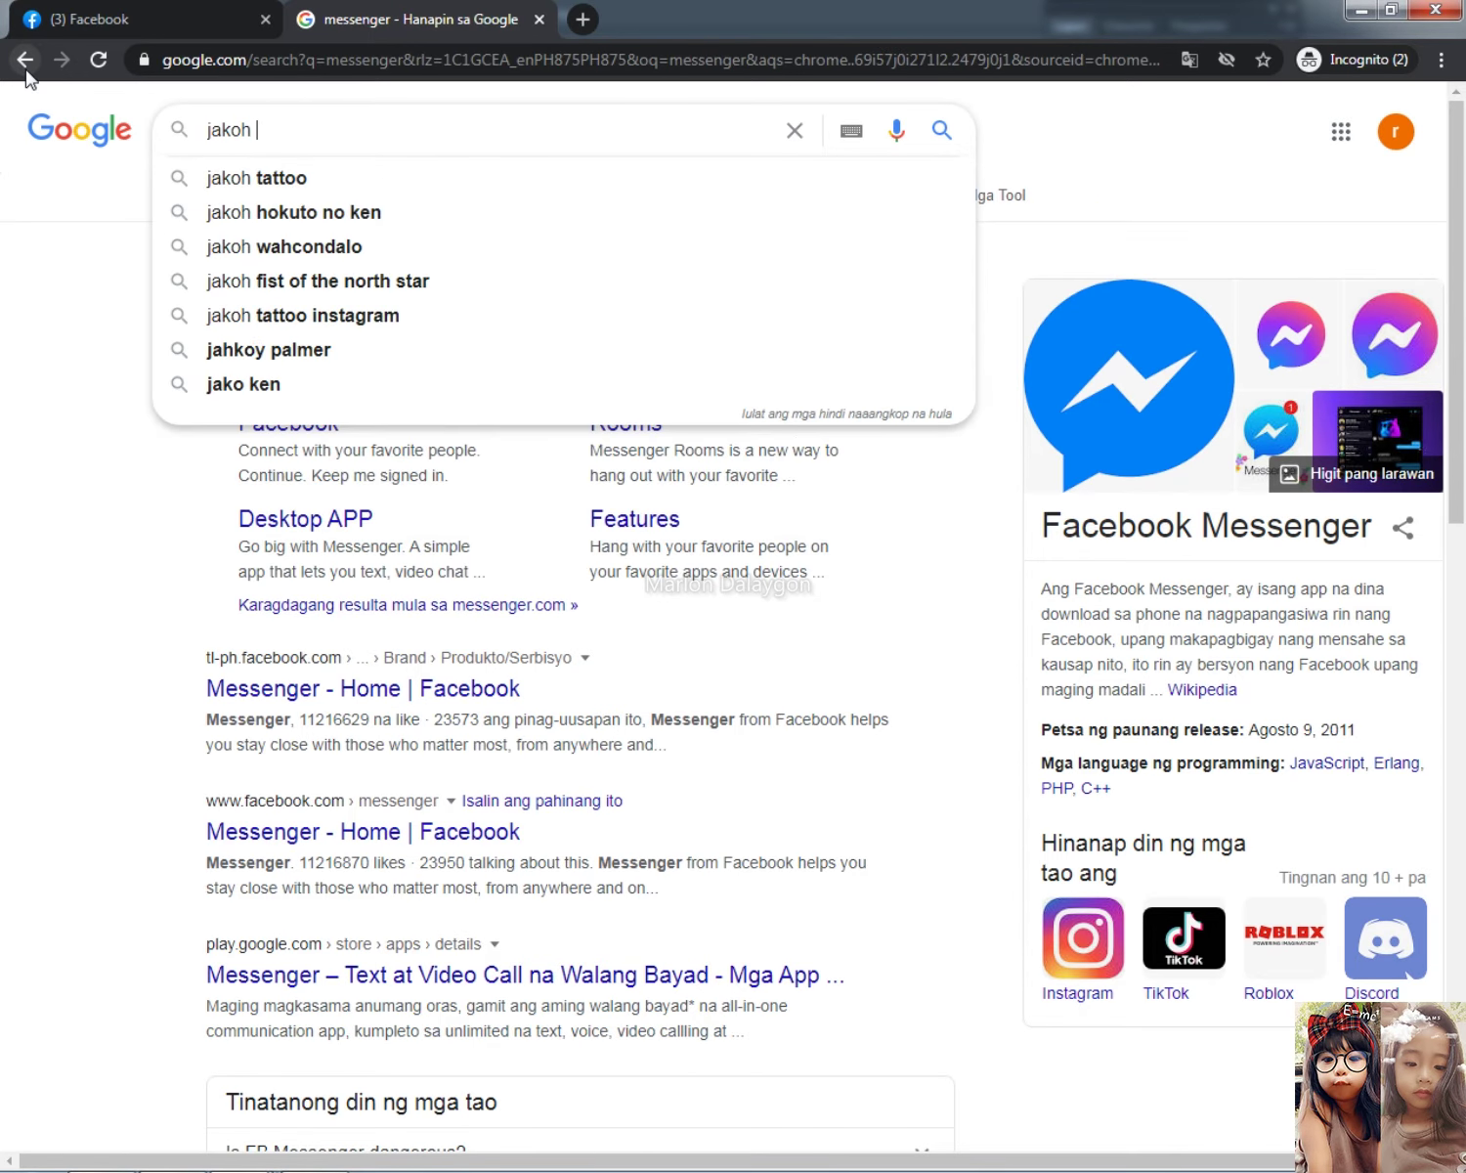
pyautogui.click(98, 19)
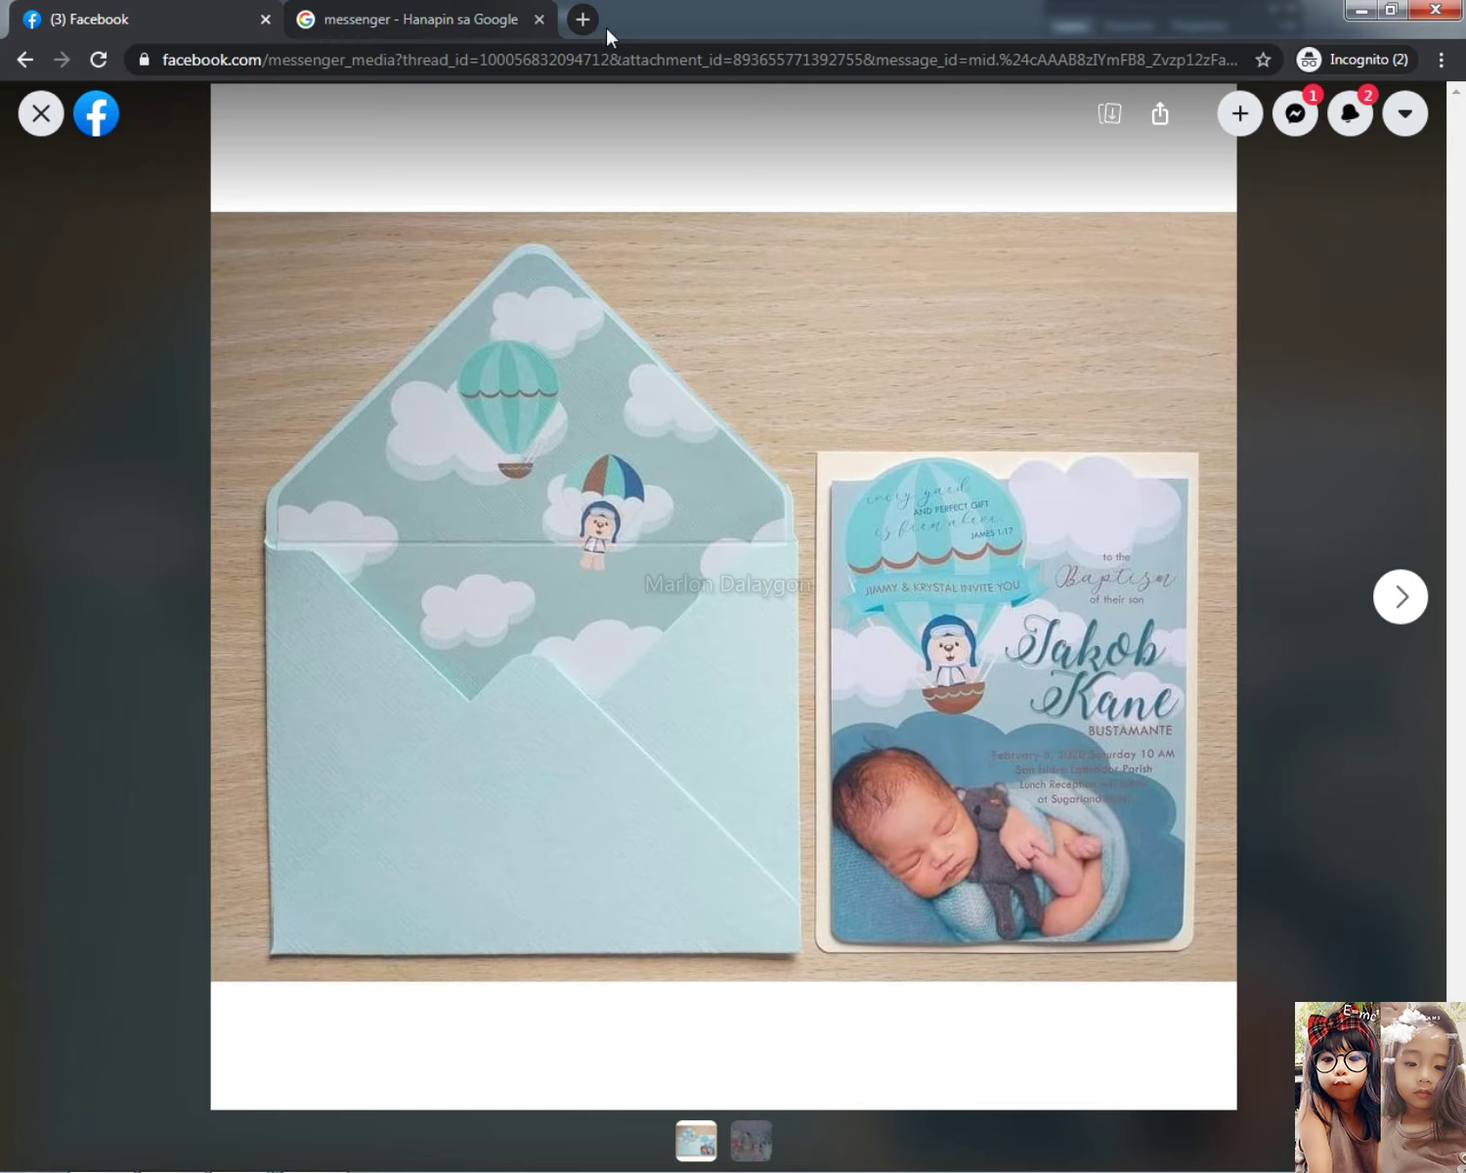
pyautogui.click(490, 15)
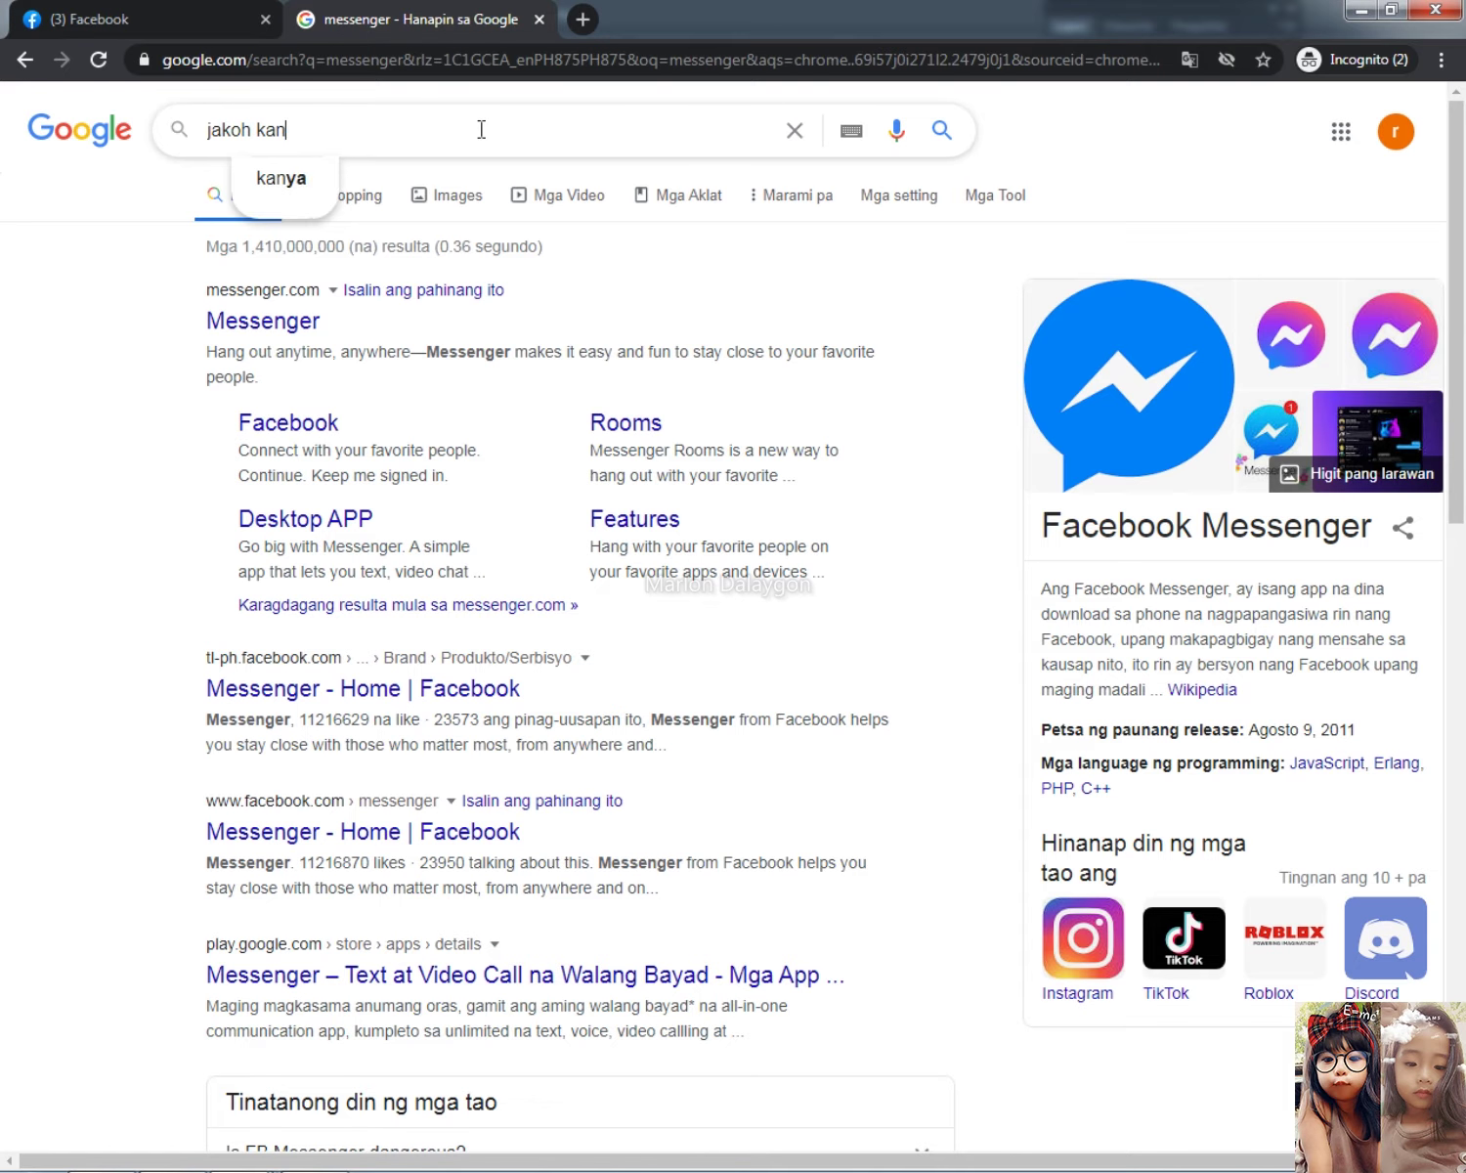
pyautogui.press('Return')
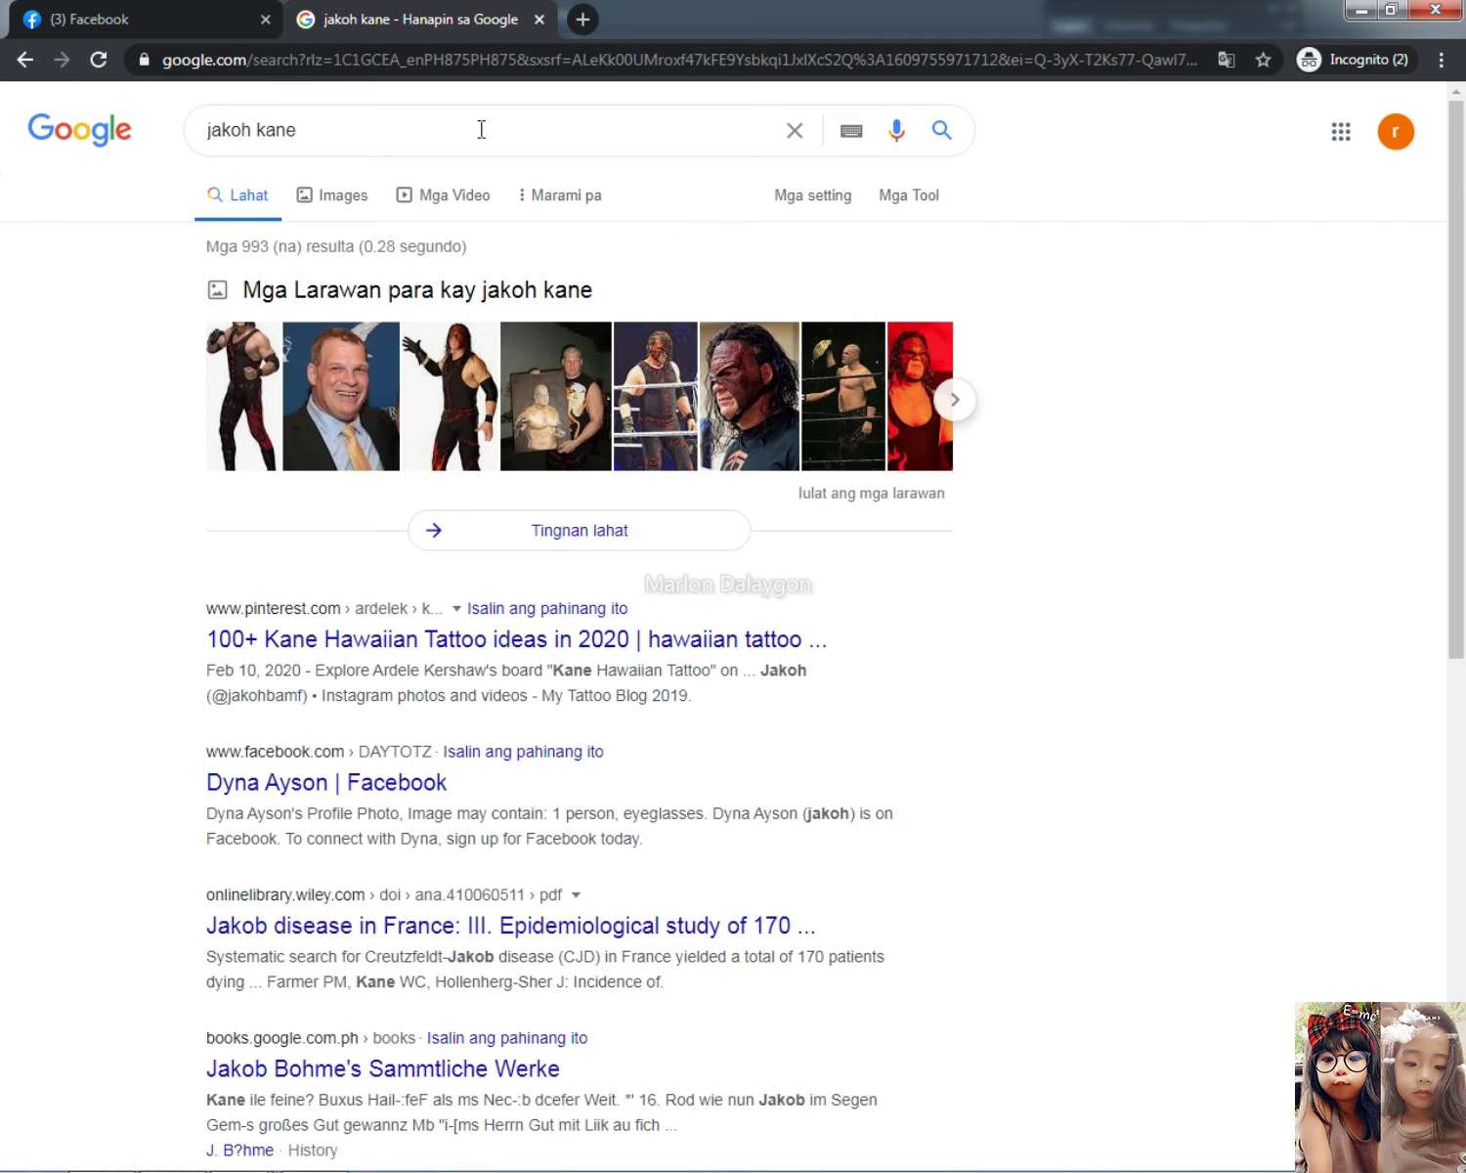
pyautogui.click(481, 129)
pyautogui.write('chirst')
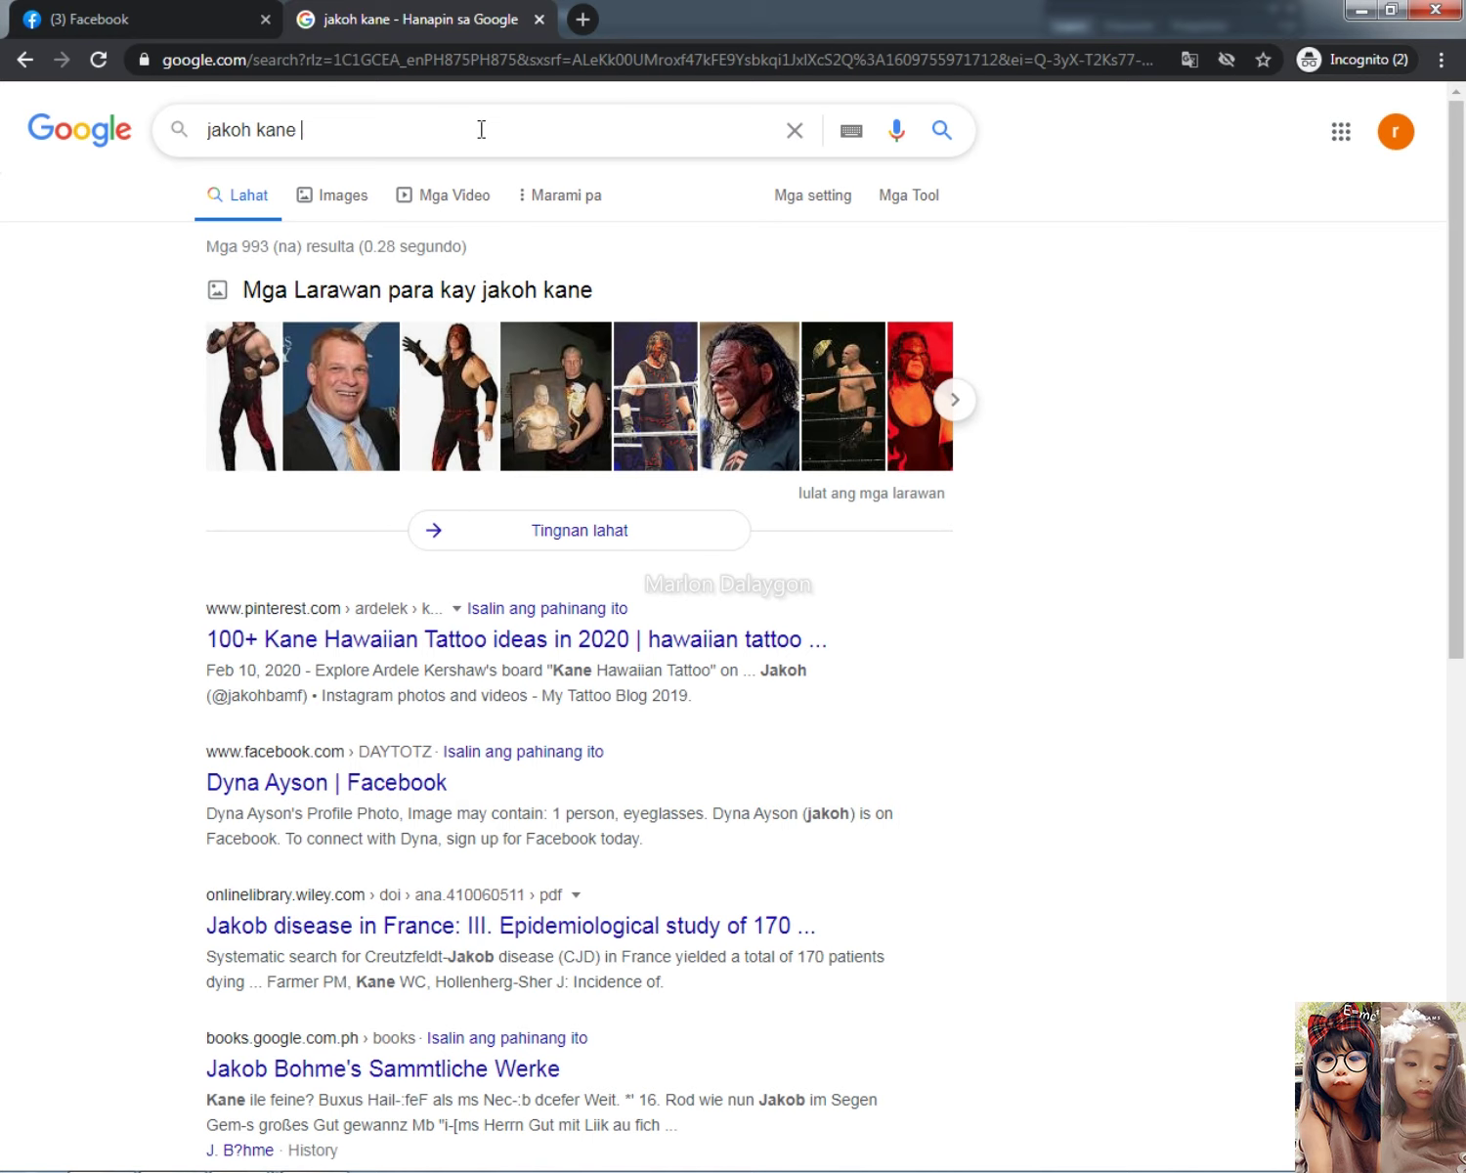
pyautogui.press('BackSpace')
pyautogui.press('BackSpace')
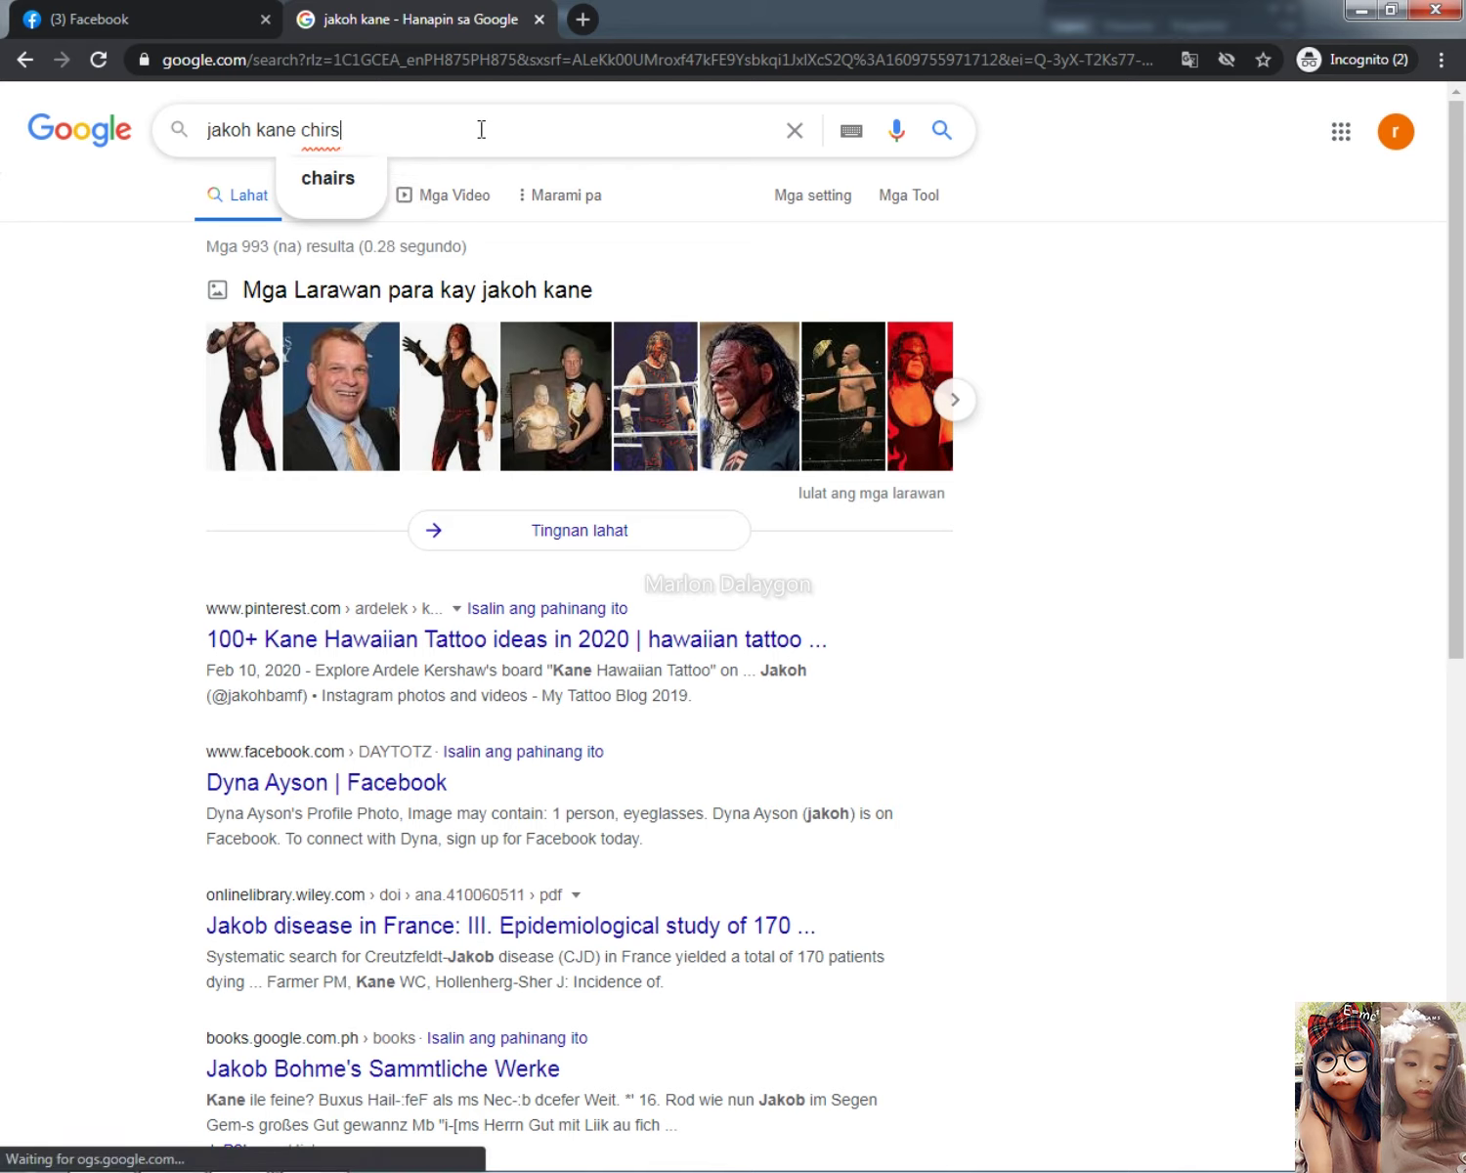
pyautogui.press('BackSpace')
pyautogui.write('stian')
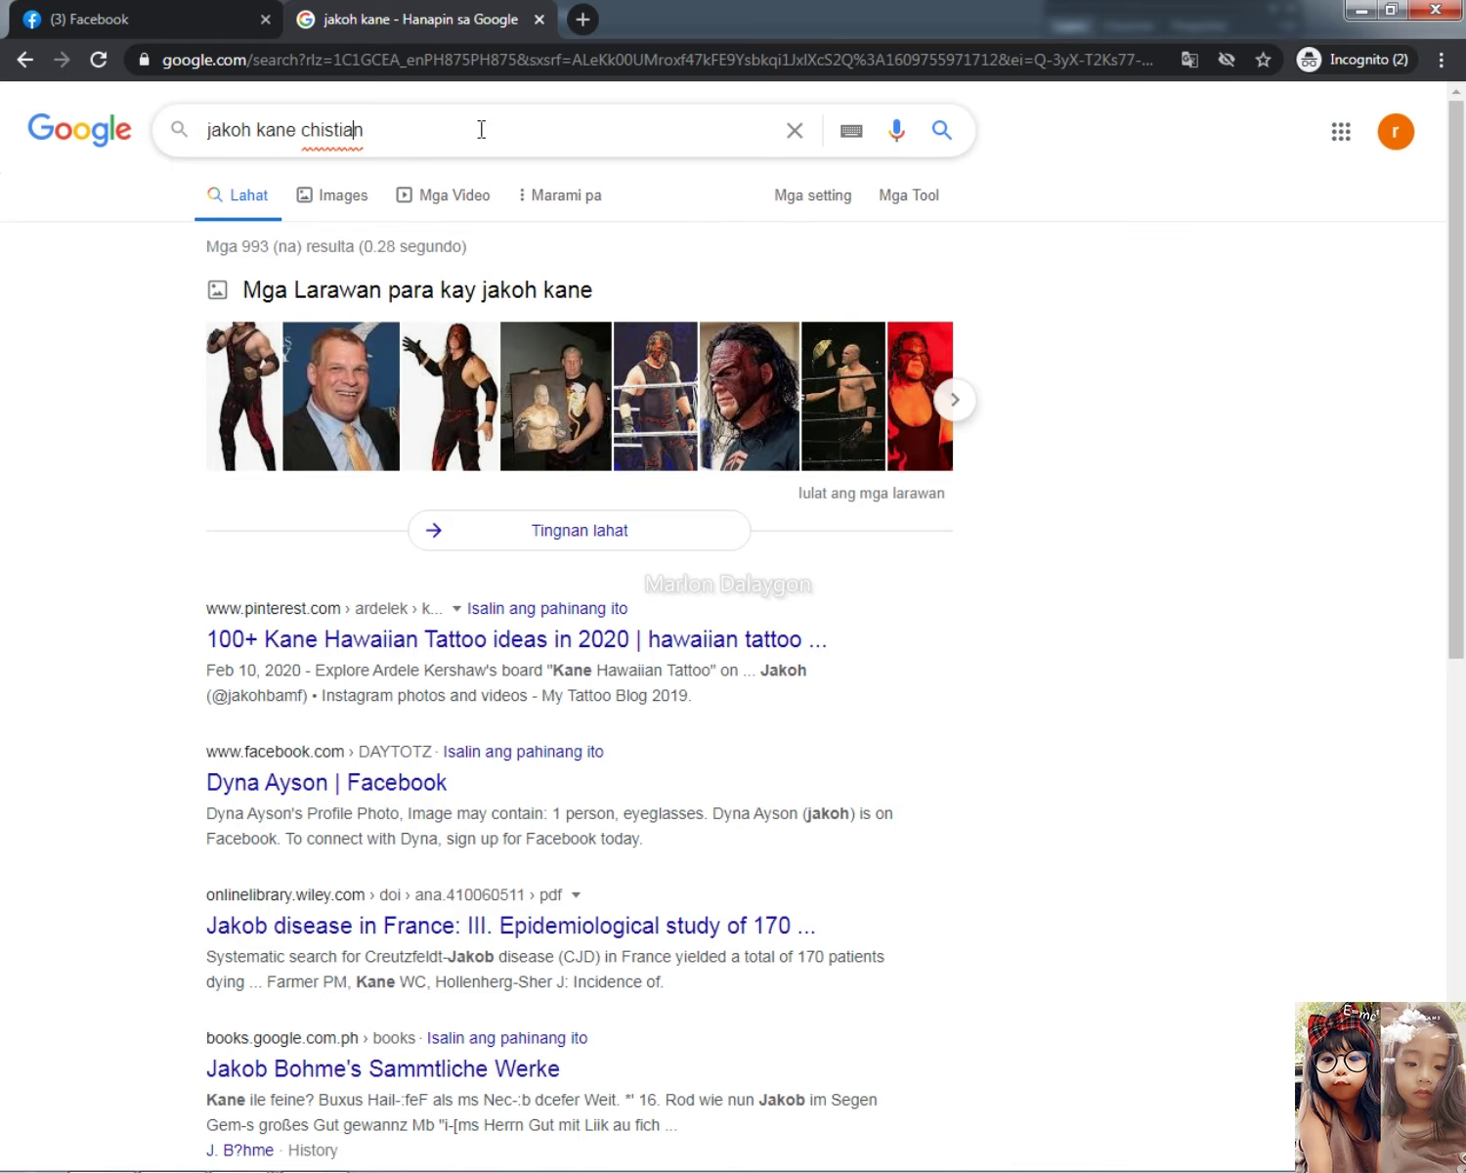
pyautogui.press('BackSpace')
pyautogui.press('BackSpace')
pyautogui.press('BackSpace')
pyautogui.write('ening')
pyautogui.press('Return')
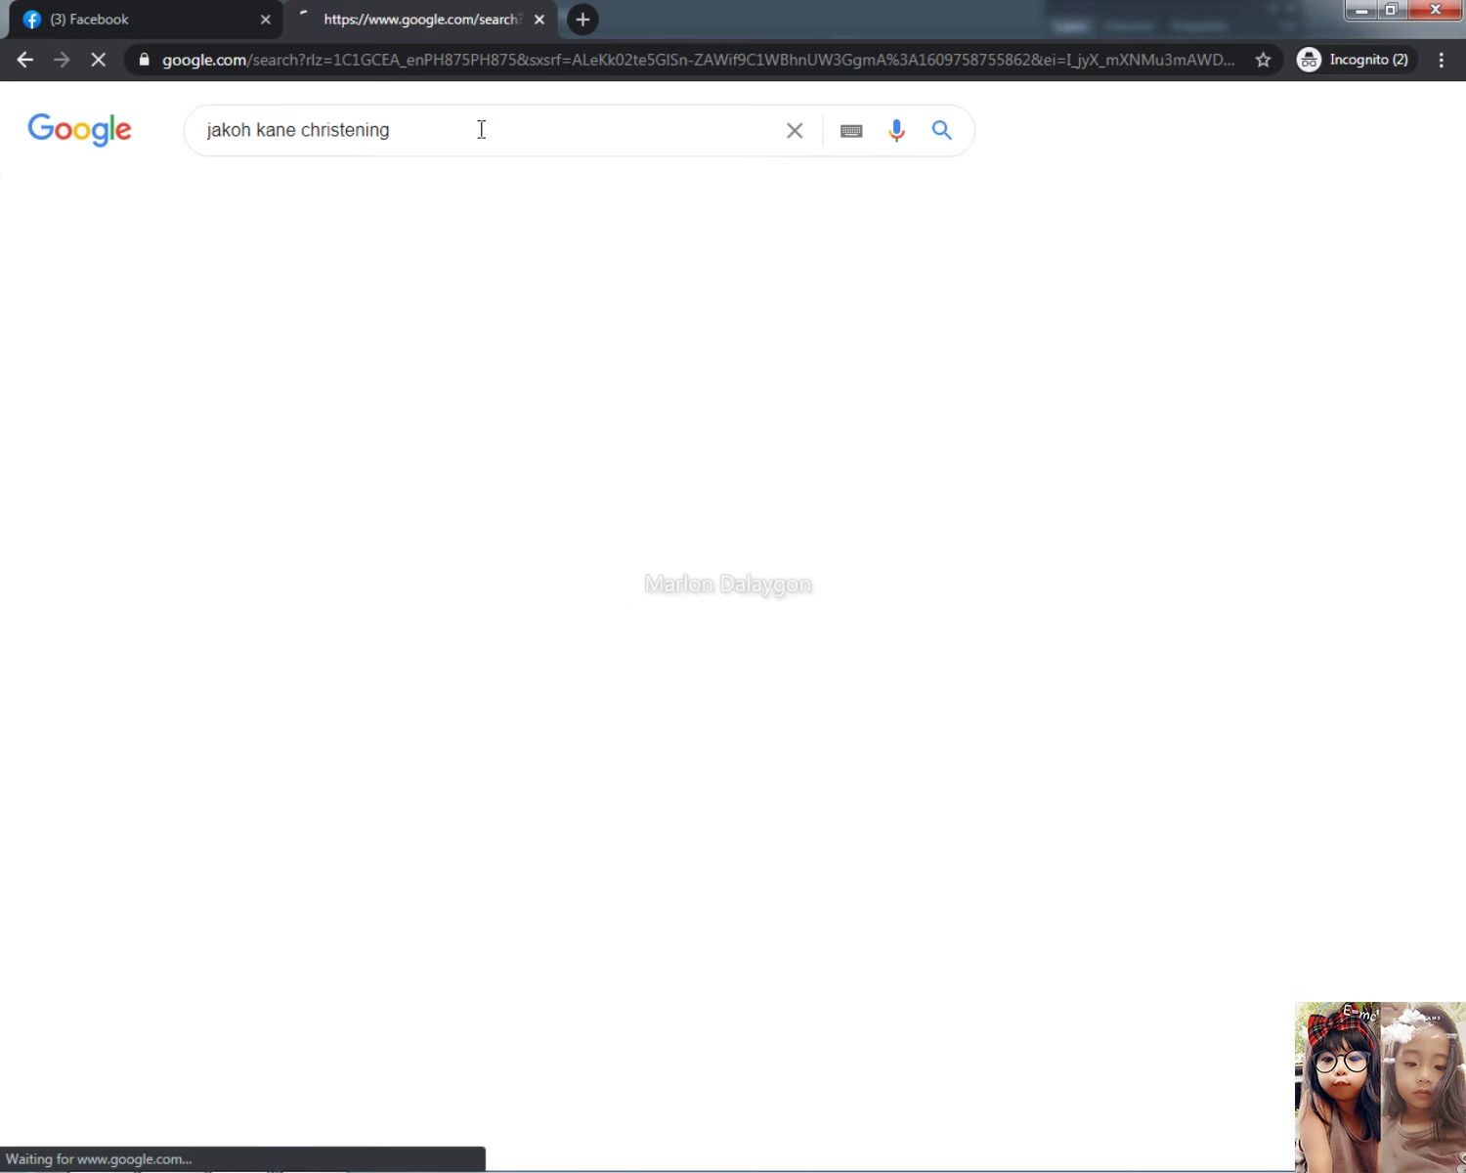
pyautogui.click(334, 195)
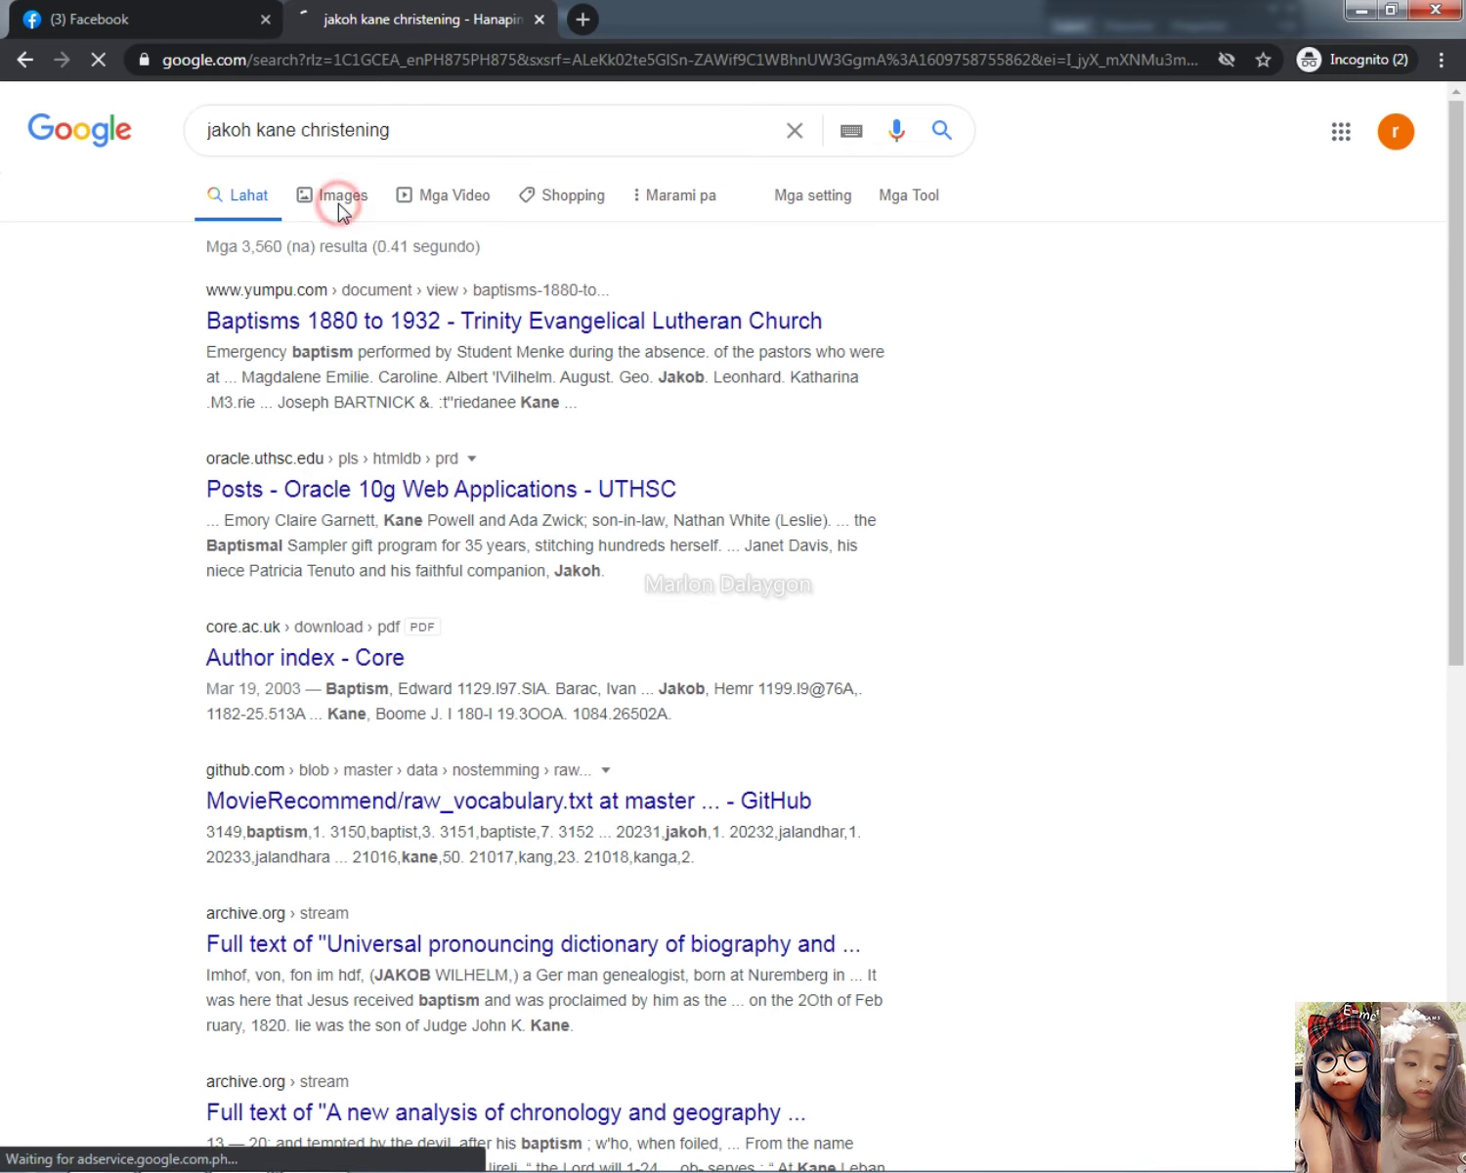
pyautogui.click(152, 12)
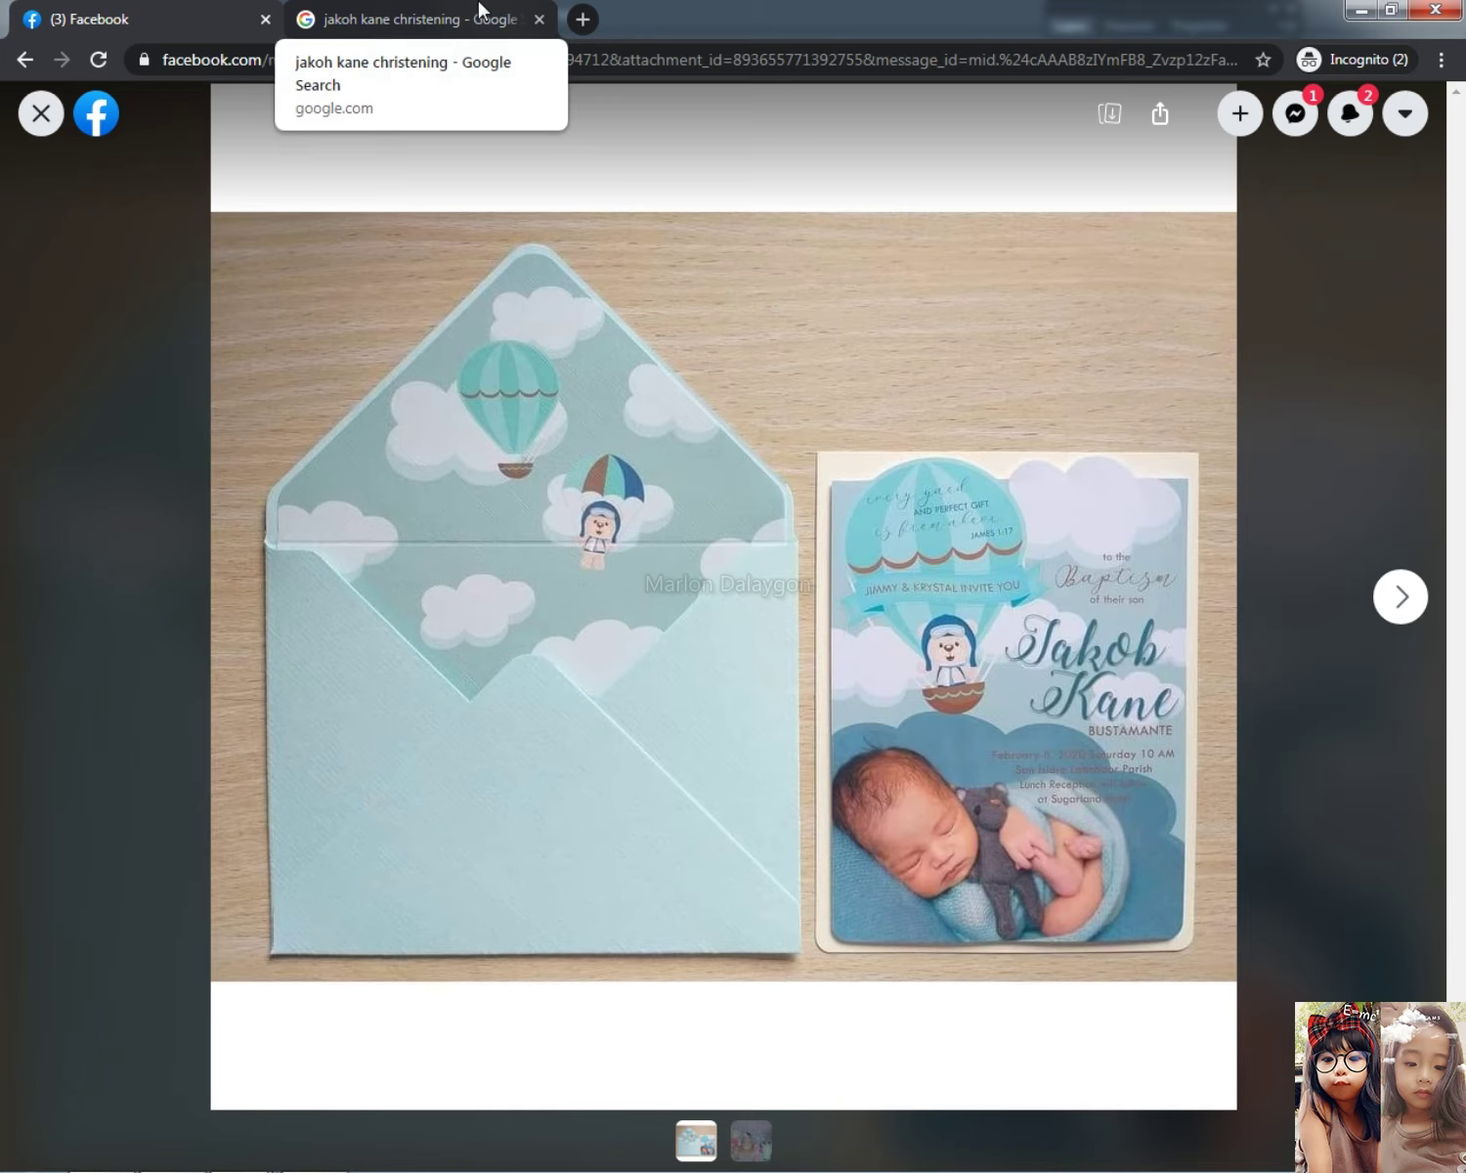
pyautogui.click(439, 12)
# Step: Search Google Images for 'christening invitation', removing the extra blank template words
pyautogui.tripleClick(442, 131)
pyautogui.write('c')
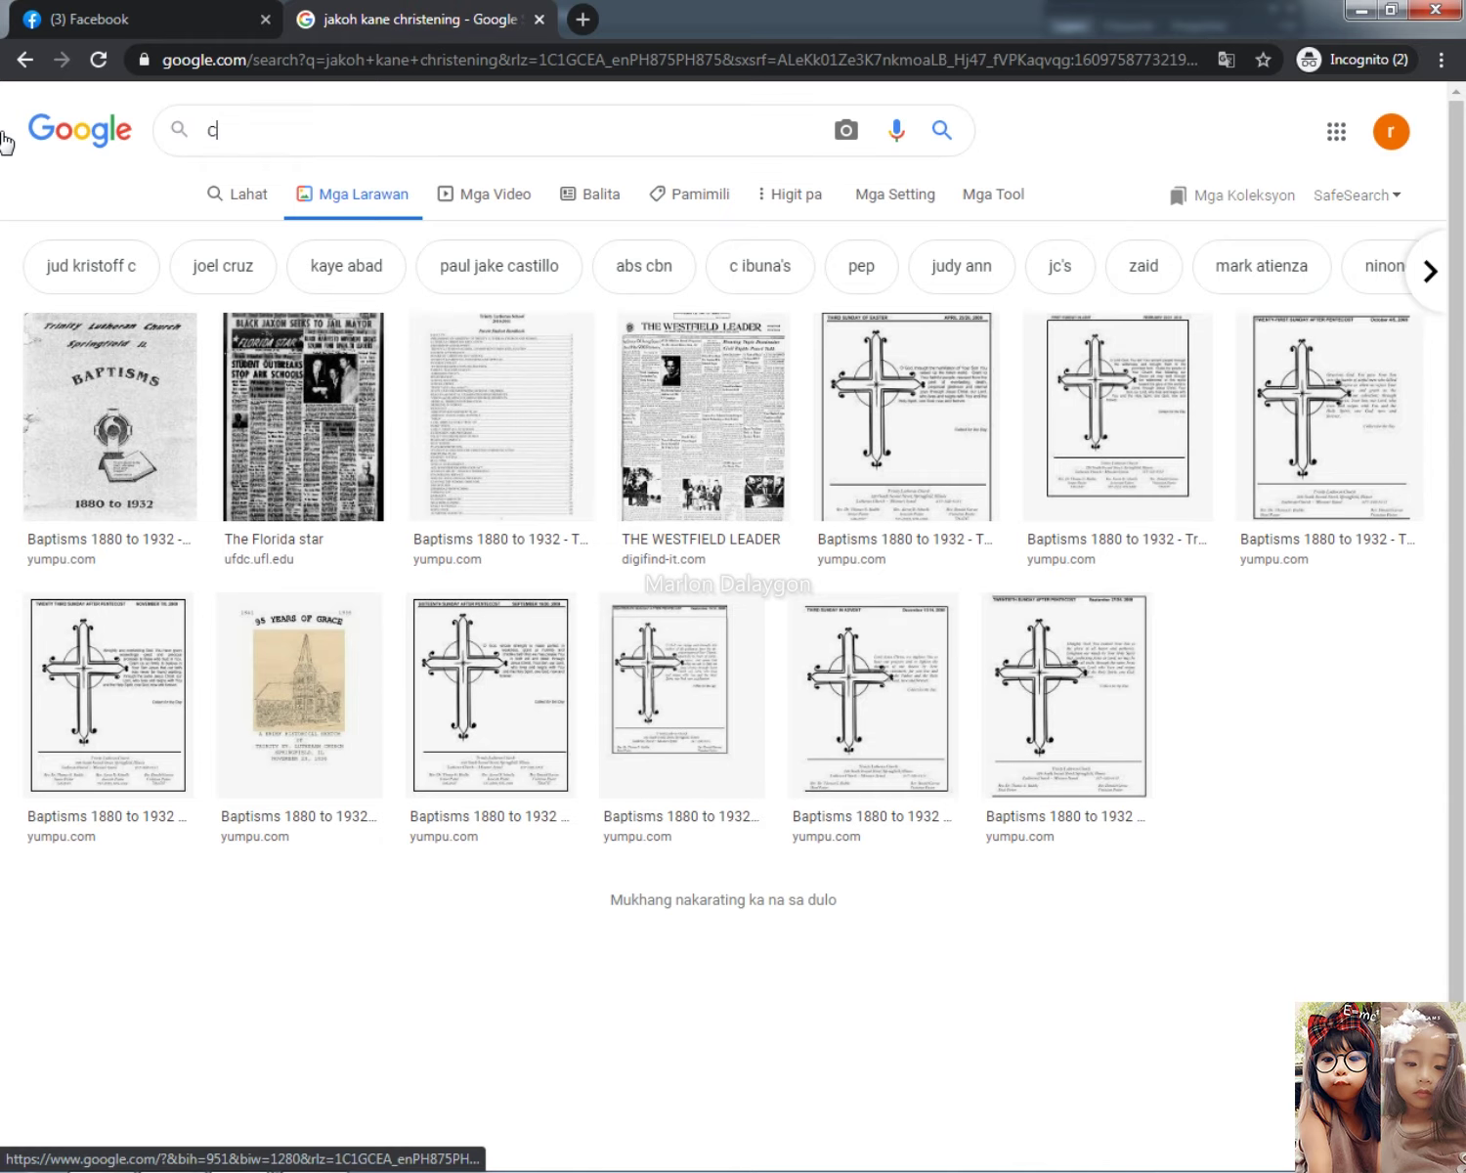
pyautogui.write('hris')
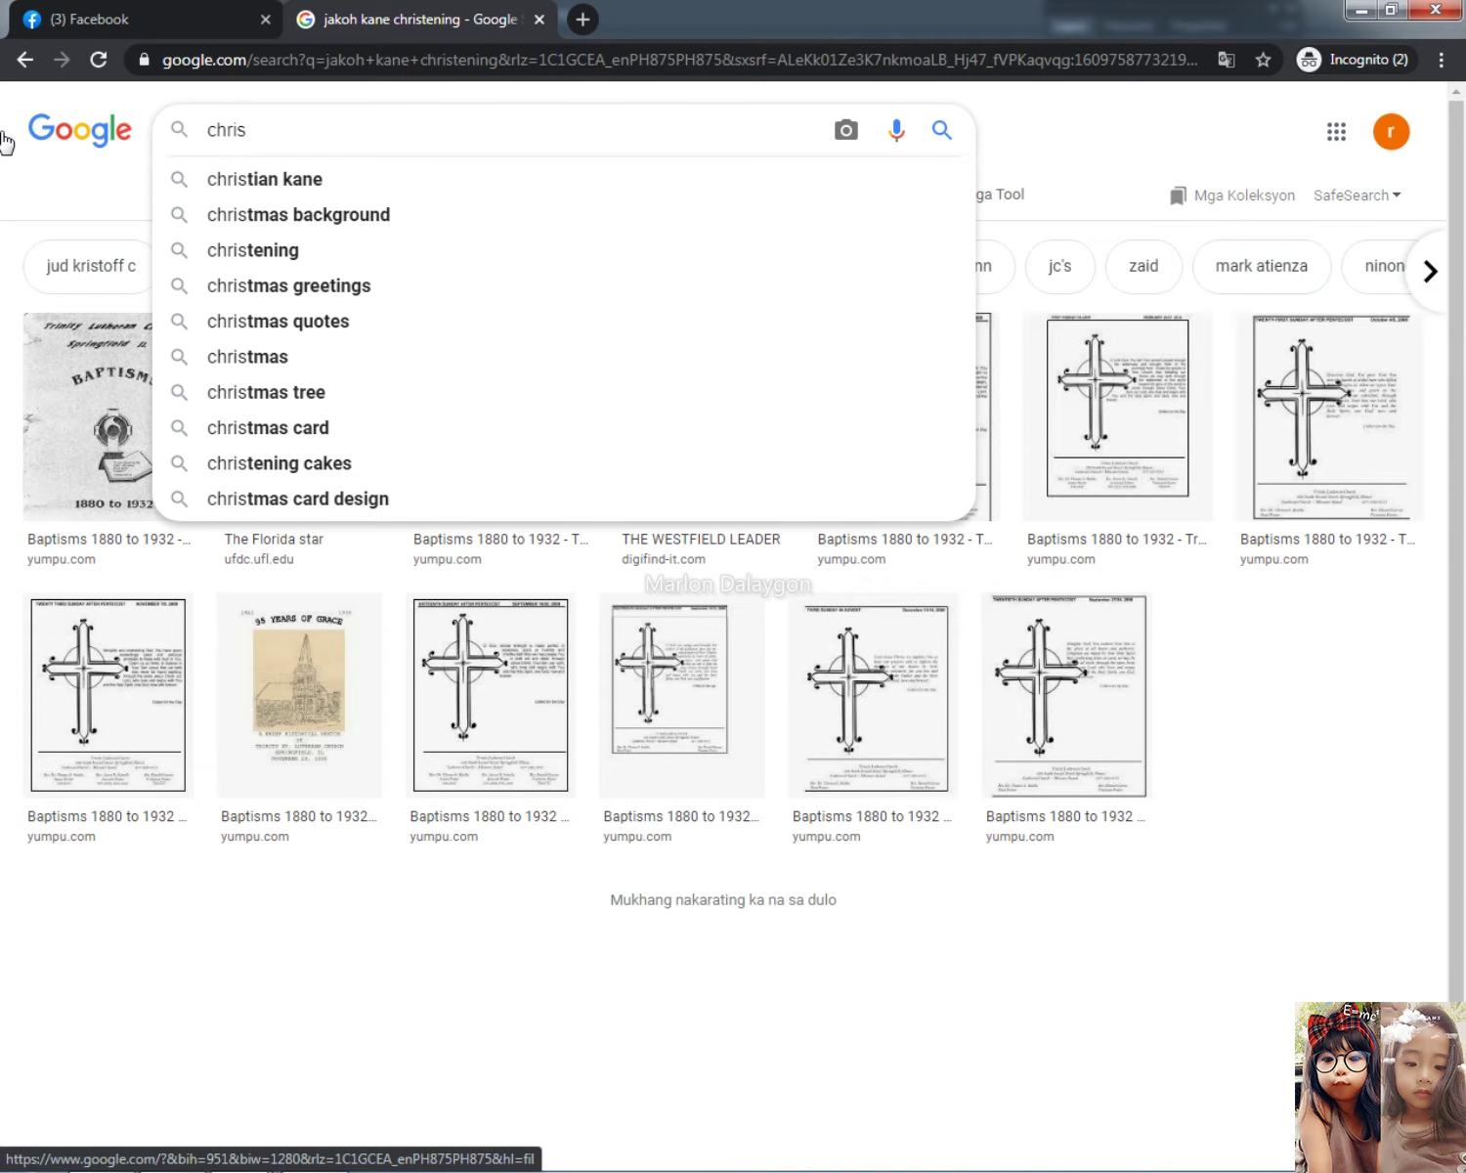
pyautogui.write('tening inv')
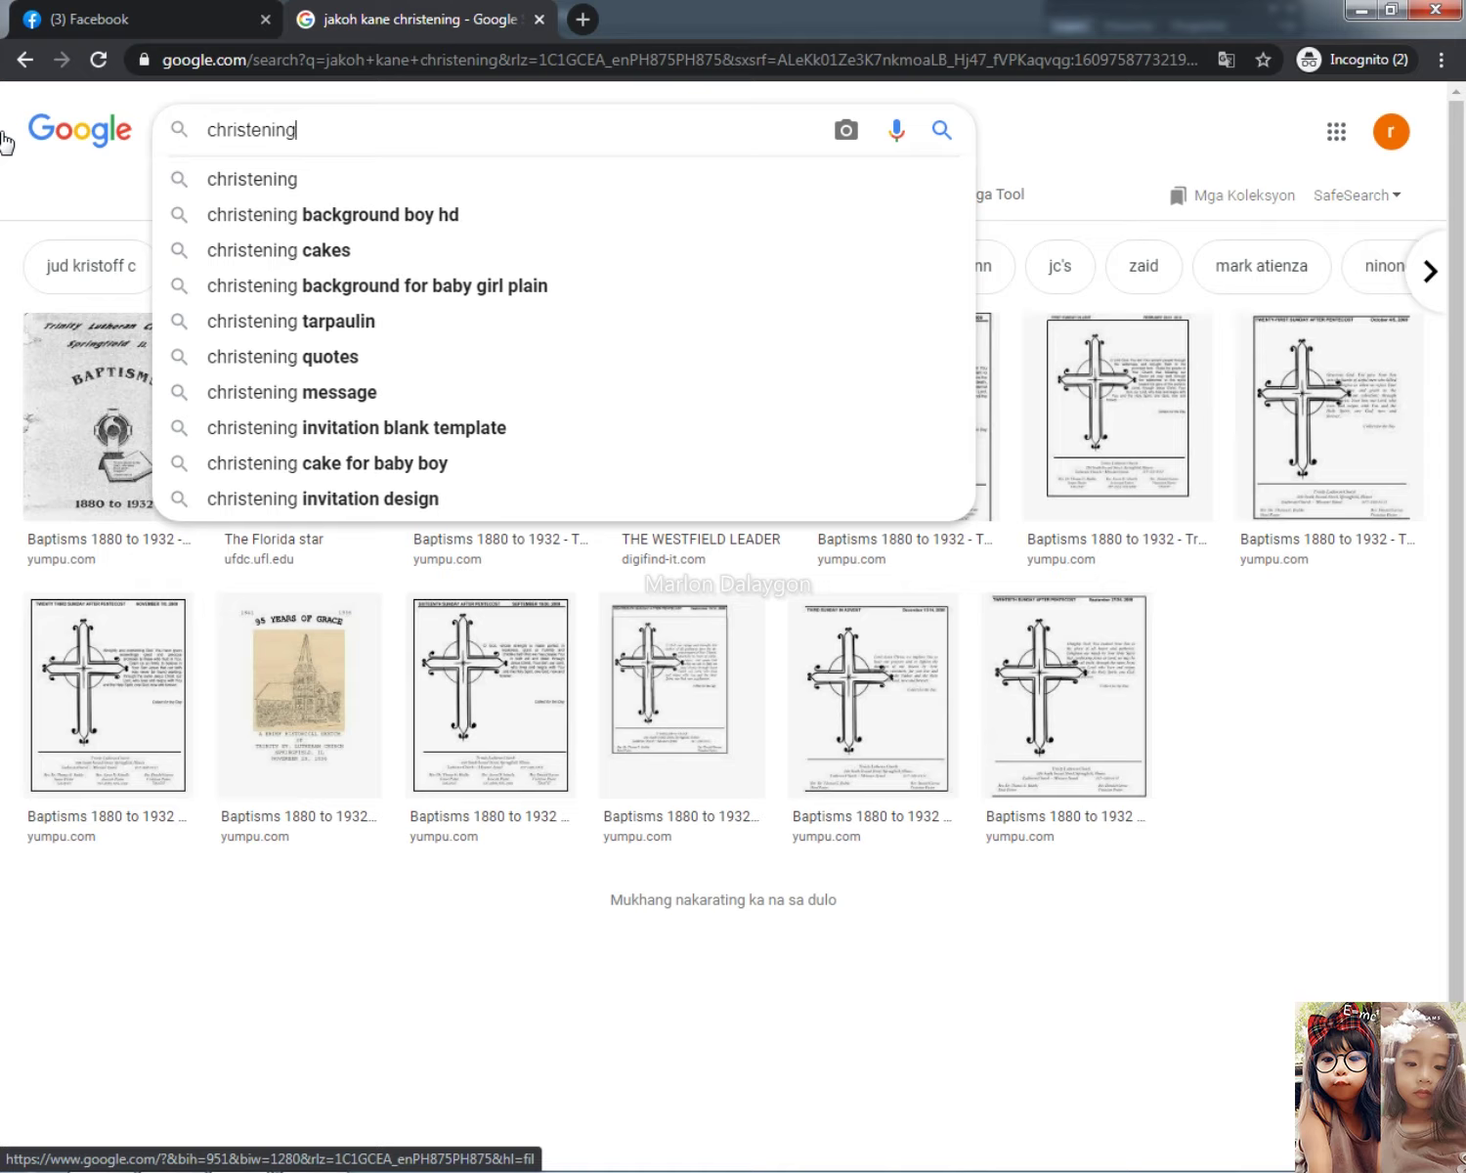
pyautogui.press('Down')
pyautogui.press('BackSpace')
pyautogui.press('BackSpace')
pyautogui.press('BackSpace')
pyautogui.press('BackSpace')
pyautogui.press('BackSpace')
pyautogui.press('BackSpace')
pyautogui.press('BackSpace')
pyautogui.press('BackSpace')
pyautogui.press('BackSpace')
pyautogui.press('BackSpace')
pyautogui.press('BackSpace')
pyautogui.press('BackSpace')
pyautogui.press('BackSpace')
pyautogui.press('BackSpace')
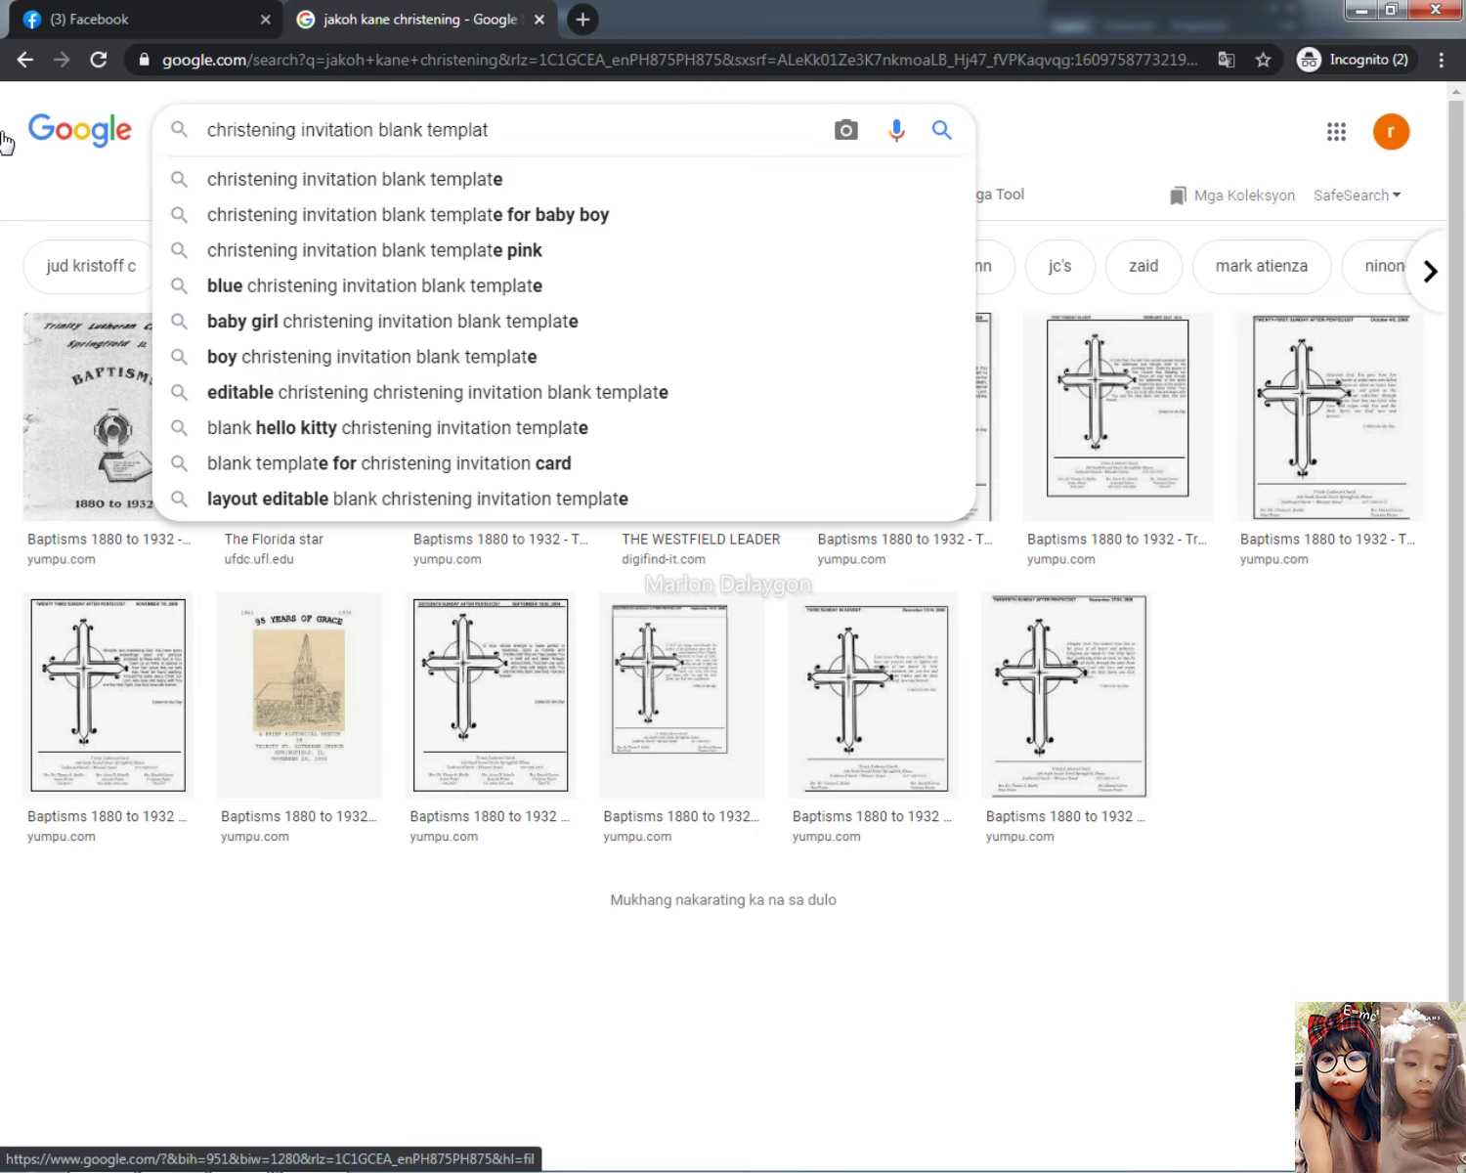
pyautogui.press('Down')
pyautogui.press('Return')
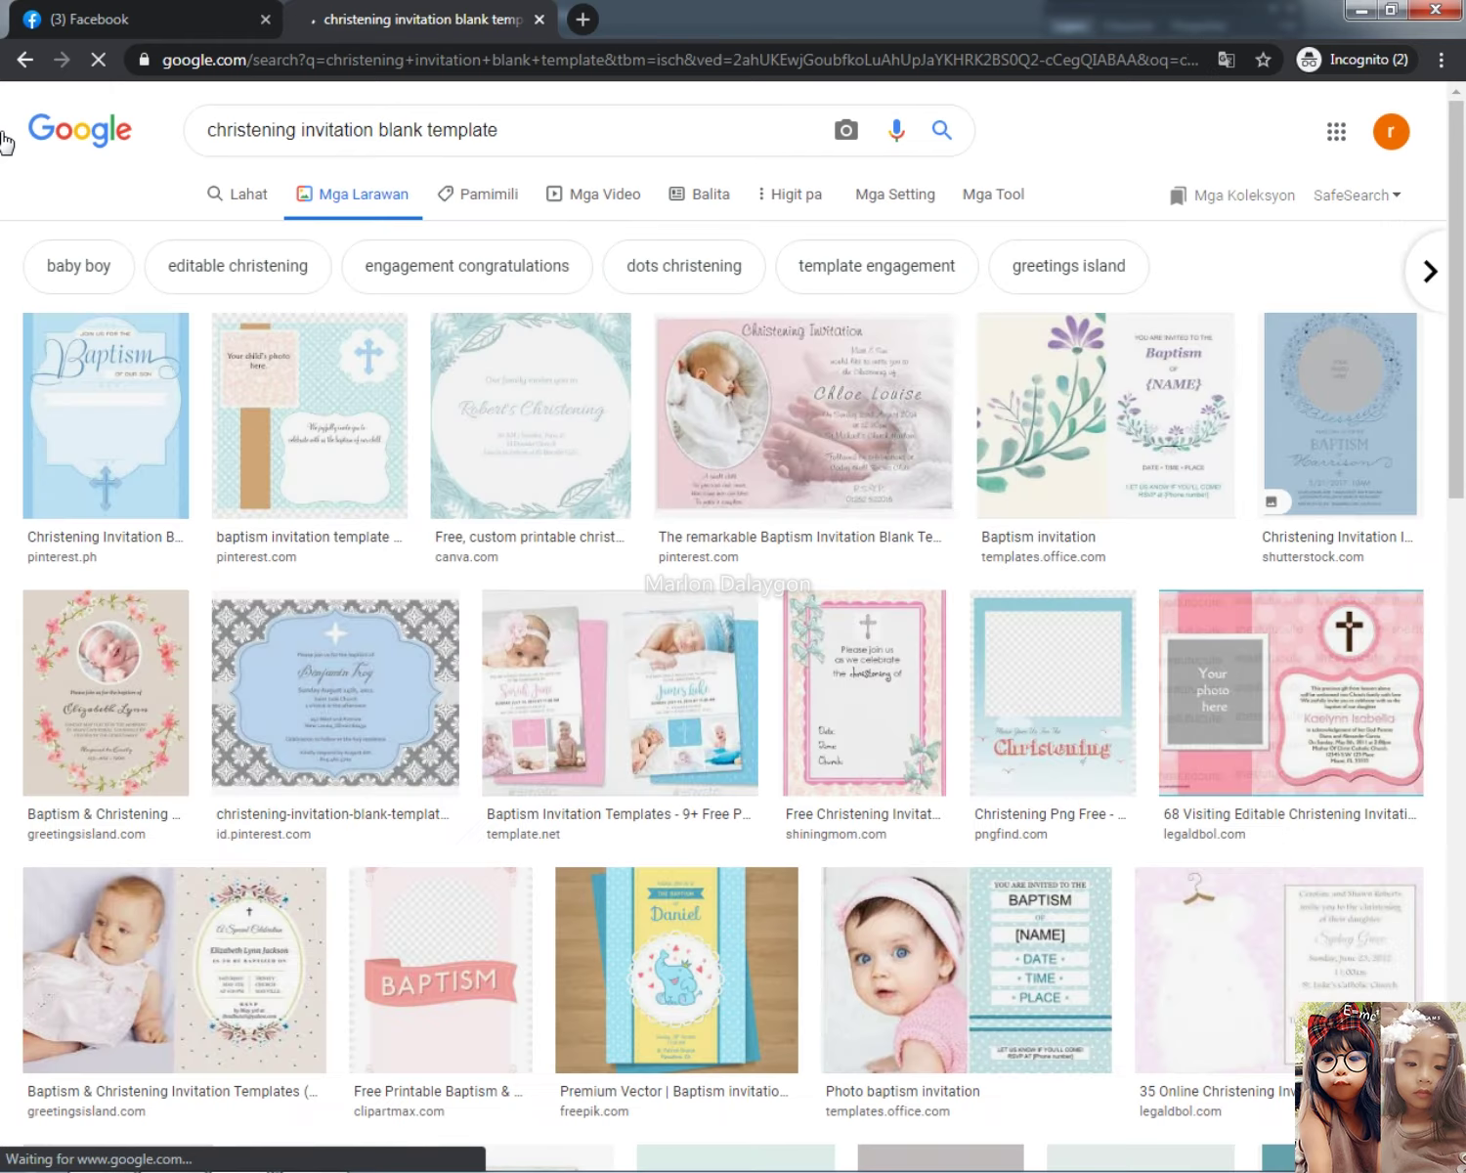
pyautogui.moveTo(381, 132); pyautogui.dragTo(746, 157)
pyautogui.press('BackSpace')
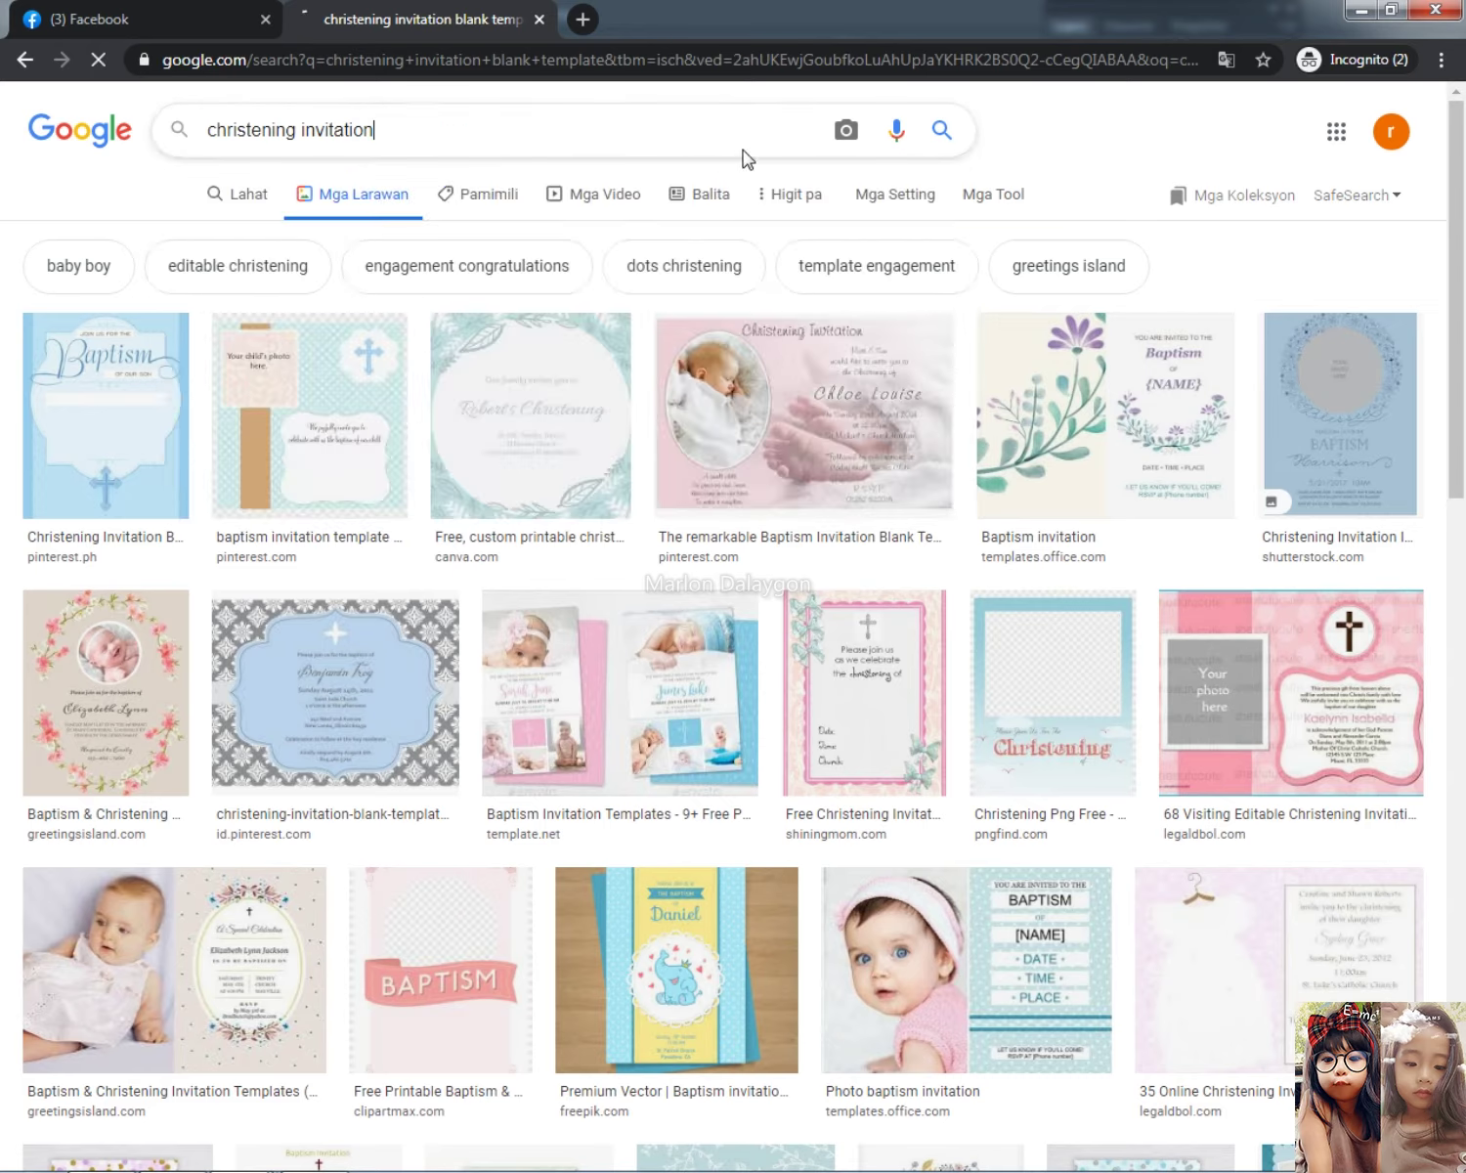
pyautogui.press('Return')
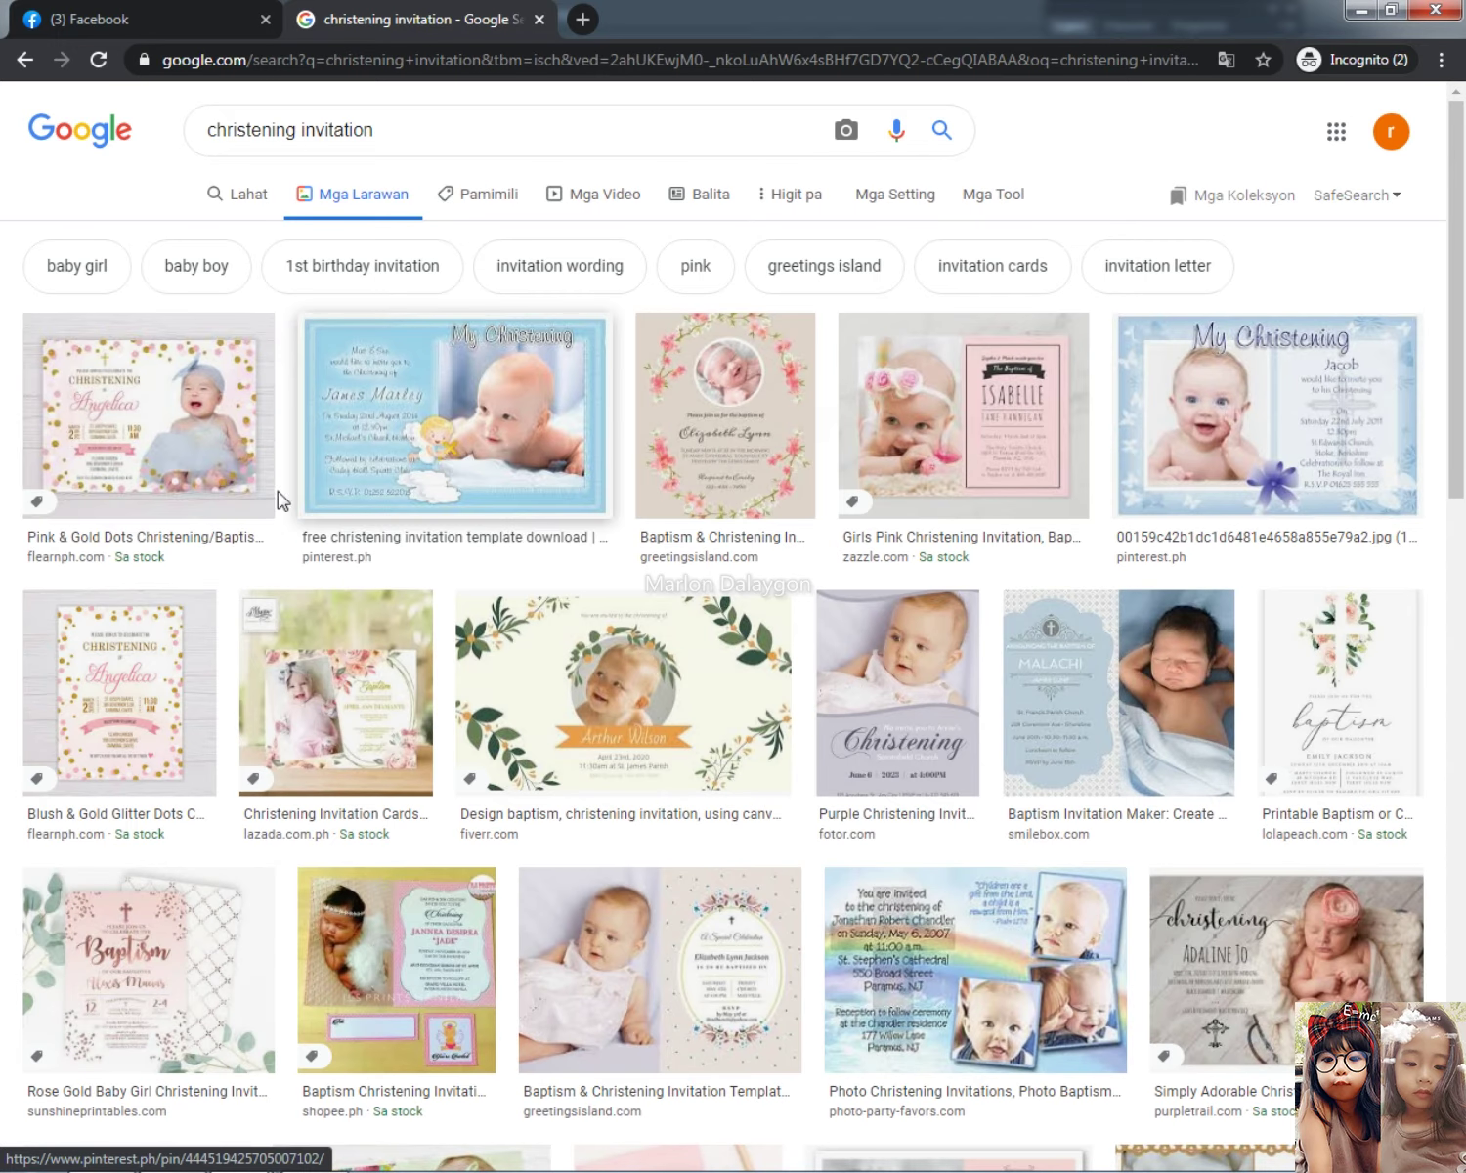
# Step: Copy the rose gold Baptism invitation image and paste it into the Photoshop design, repositioning it
pyautogui.click(192, 402)
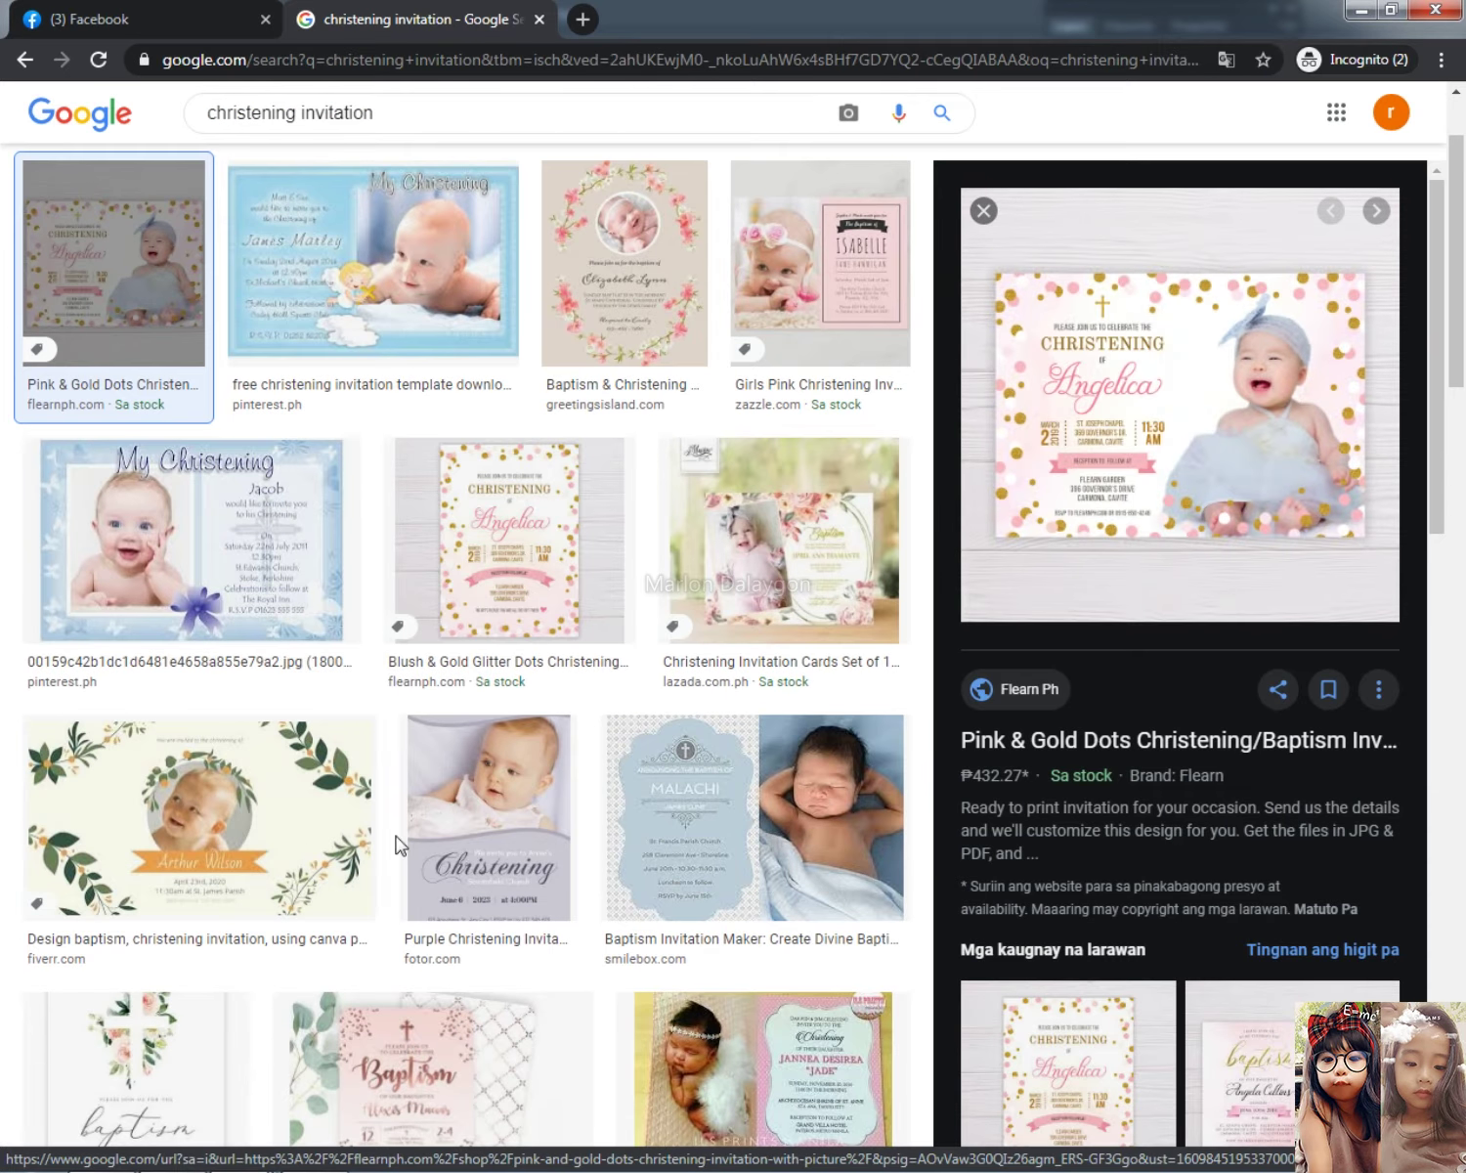
pyautogui.scroll(-1, 420, 860)
pyautogui.click(427, 1016)
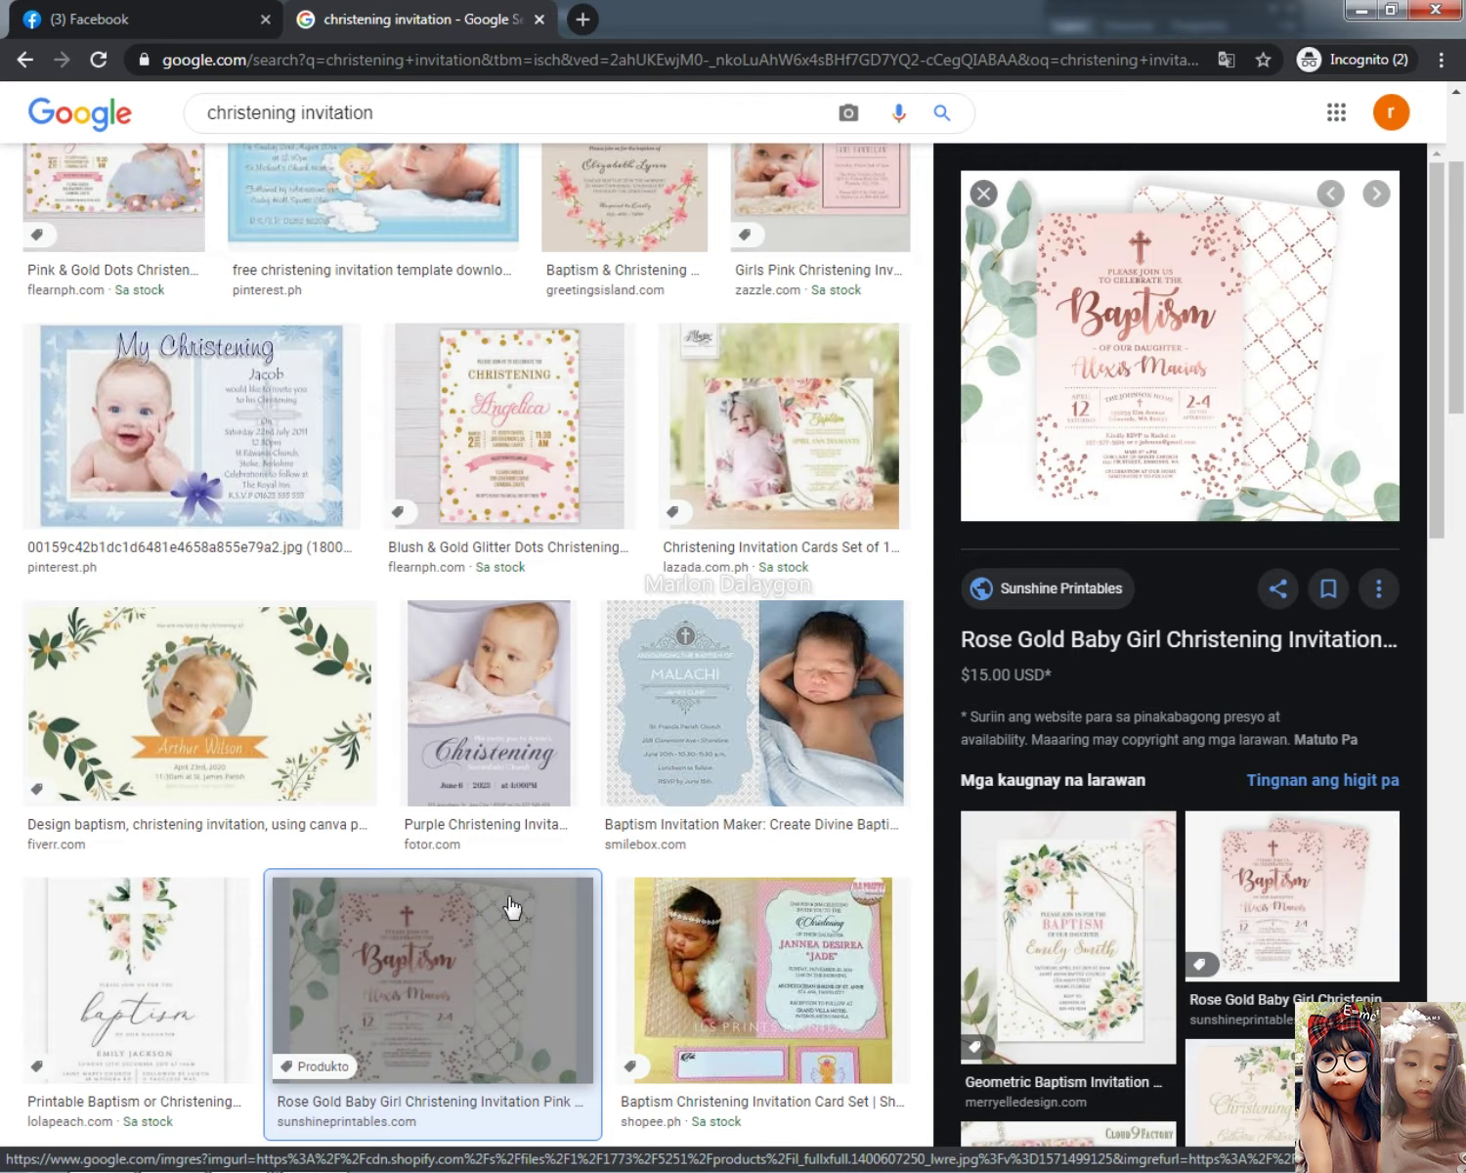
pyautogui.rightClick(1114, 426)
pyautogui.click(1182, 662)
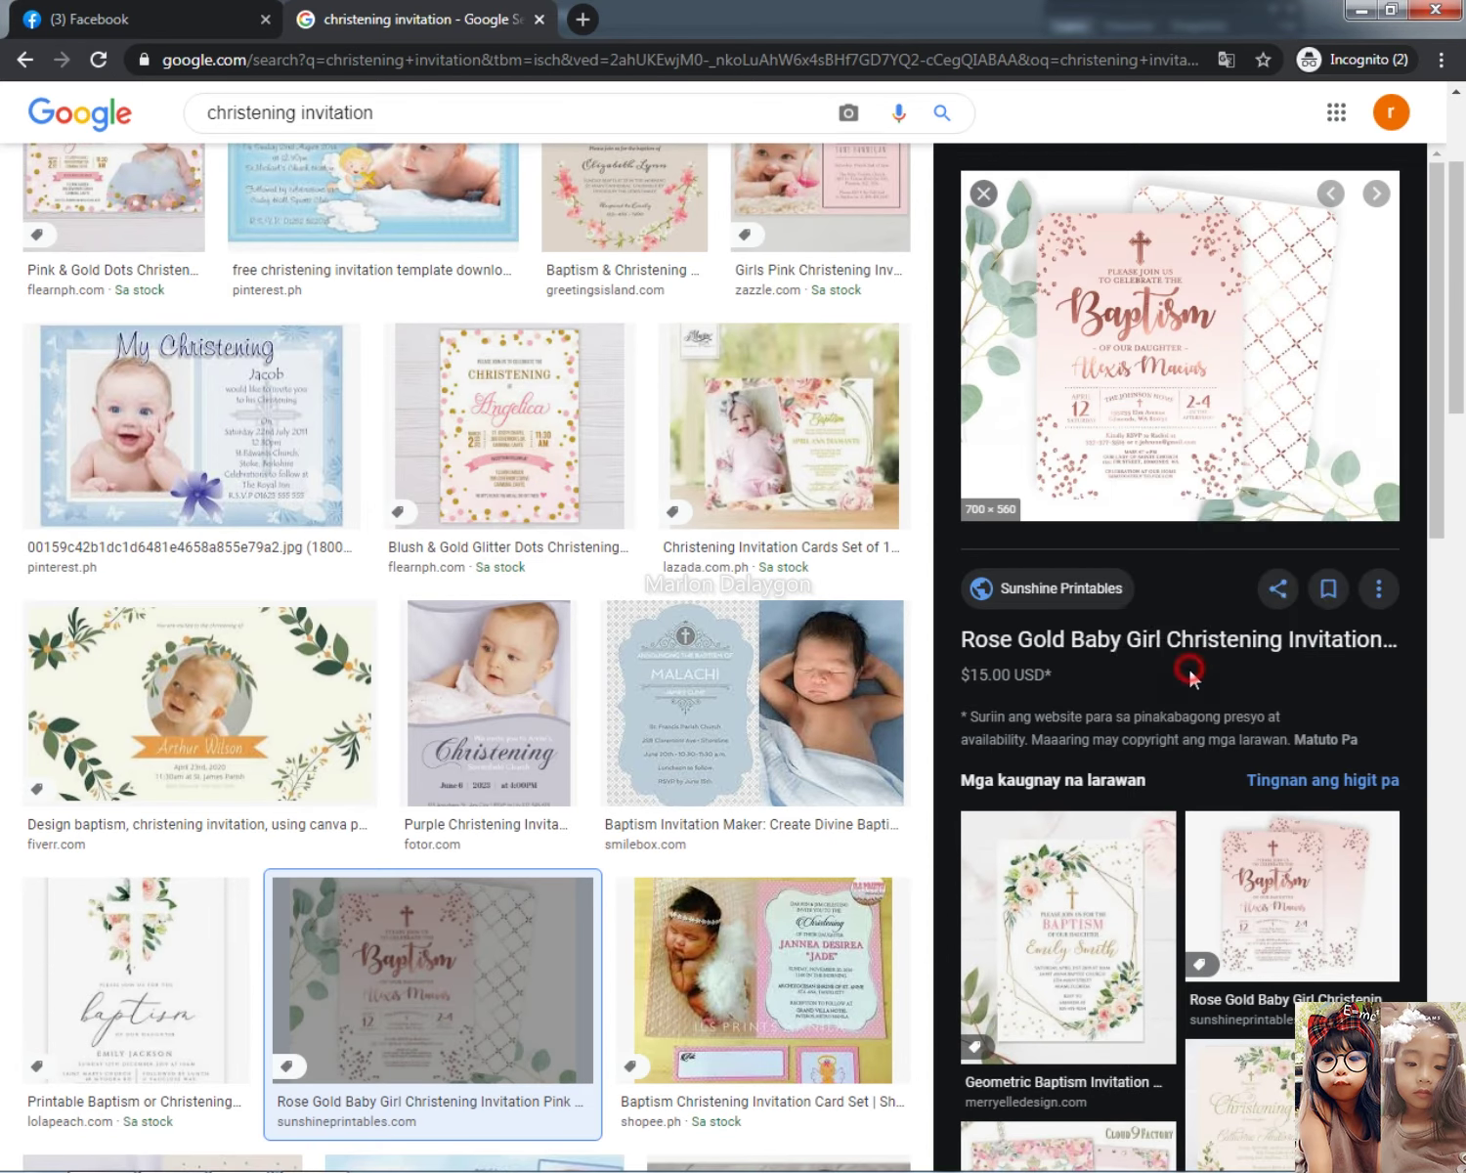
pyautogui.hotkey('alt', 'Tab')
pyautogui.hotkey('ctrl', 'v')
pyautogui.hotkey('ctrl', '0')
pyautogui.moveTo(758, 436); pyautogui.dragTo(775, 369)
# Step: Bring the rose gold invitation to the front above the baby photo and move it lower
pyautogui.click(154, 15)
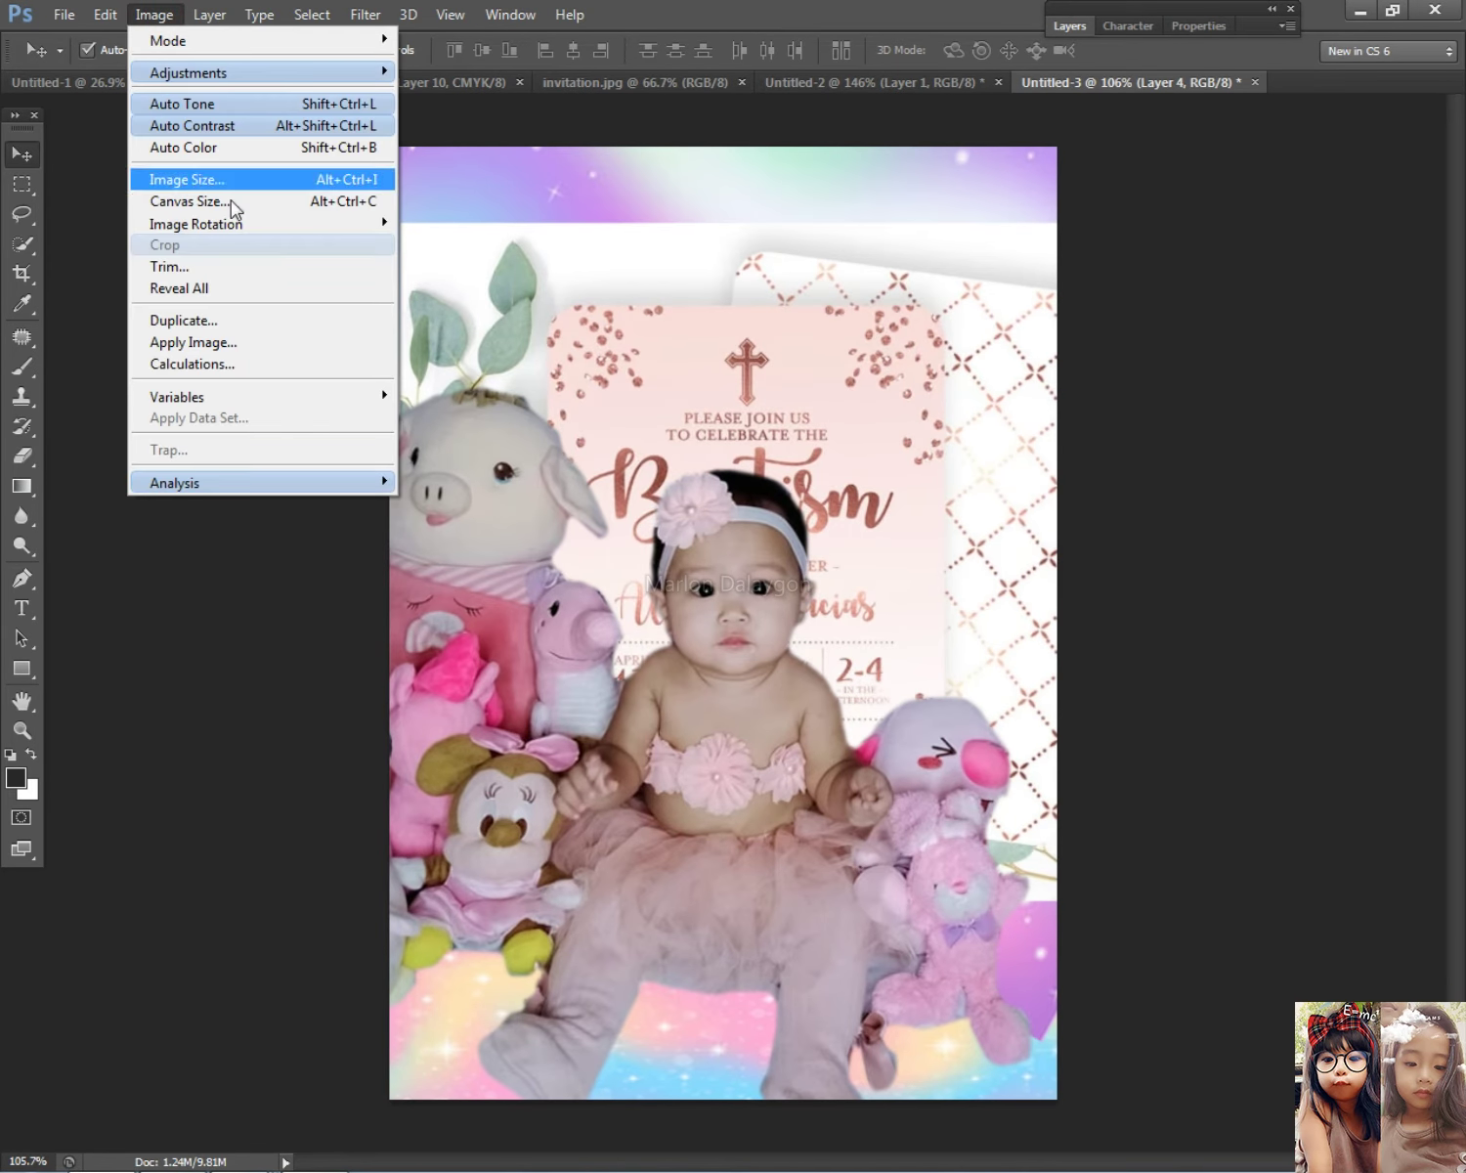
pyautogui.moveTo(209, 14)
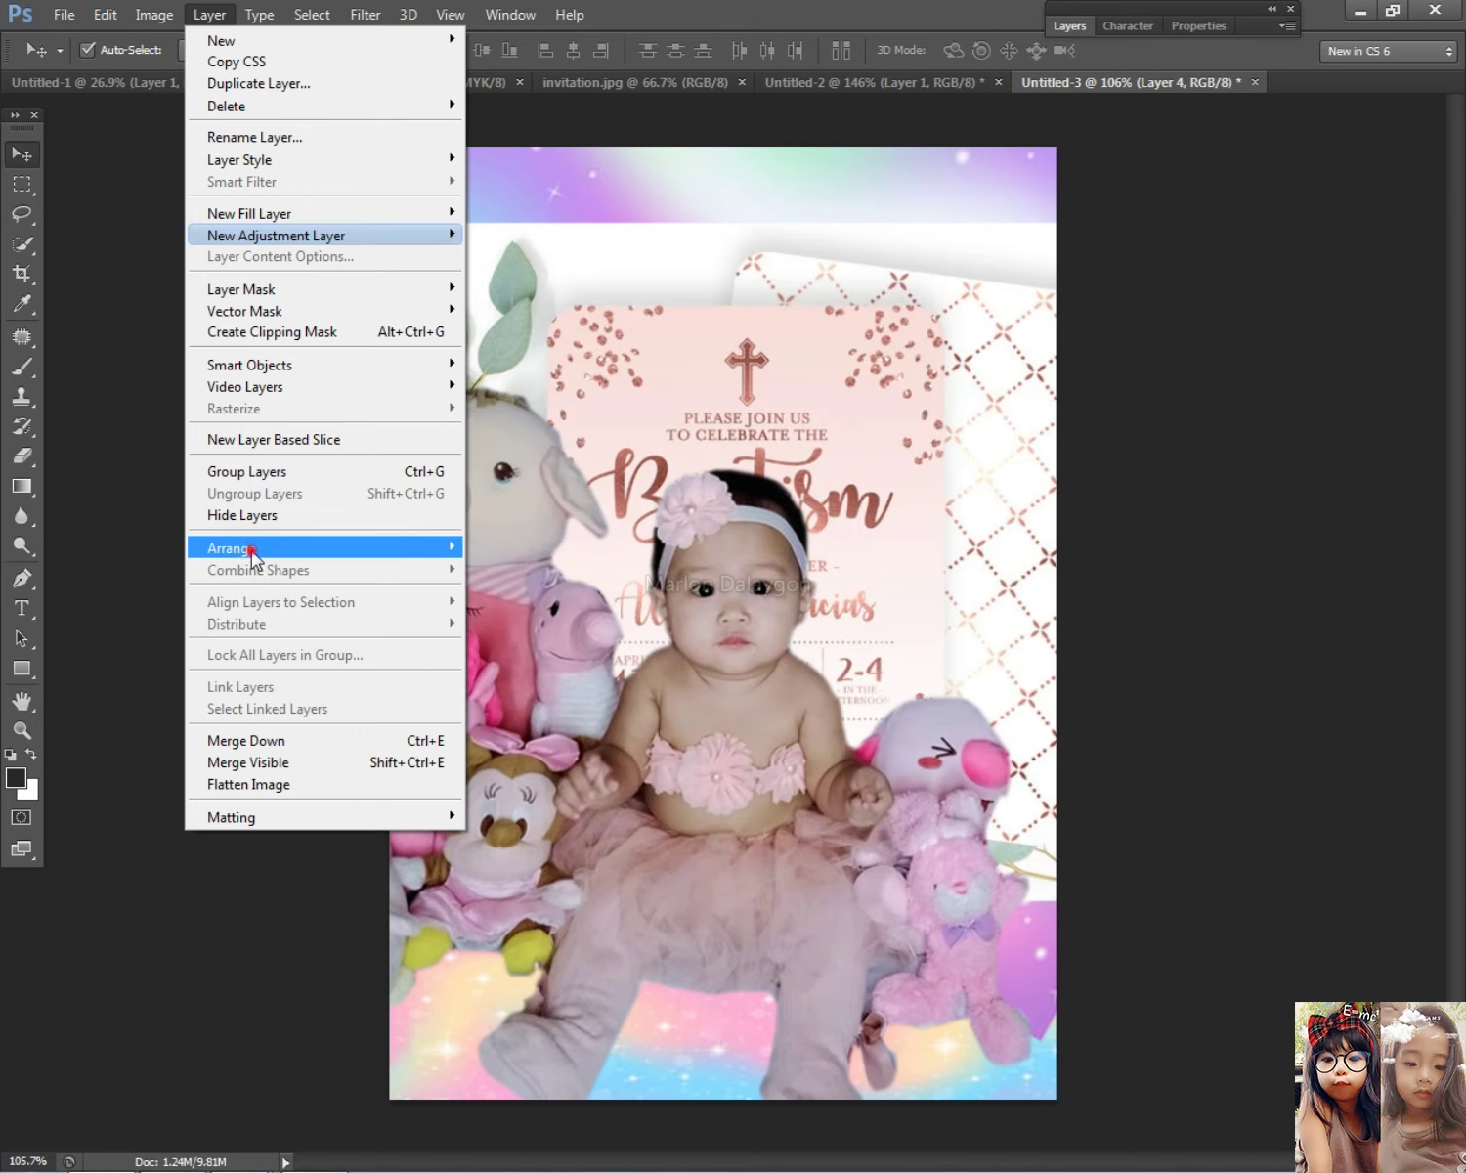
pyautogui.moveTo(255, 548)
pyautogui.click(556, 547)
pyautogui.moveTo(779, 531)
pyautogui.mouseDown()
pyautogui.moveTo(781, 731)
pyautogui.moveTo(789, 556)
pyautogui.mouseUp()
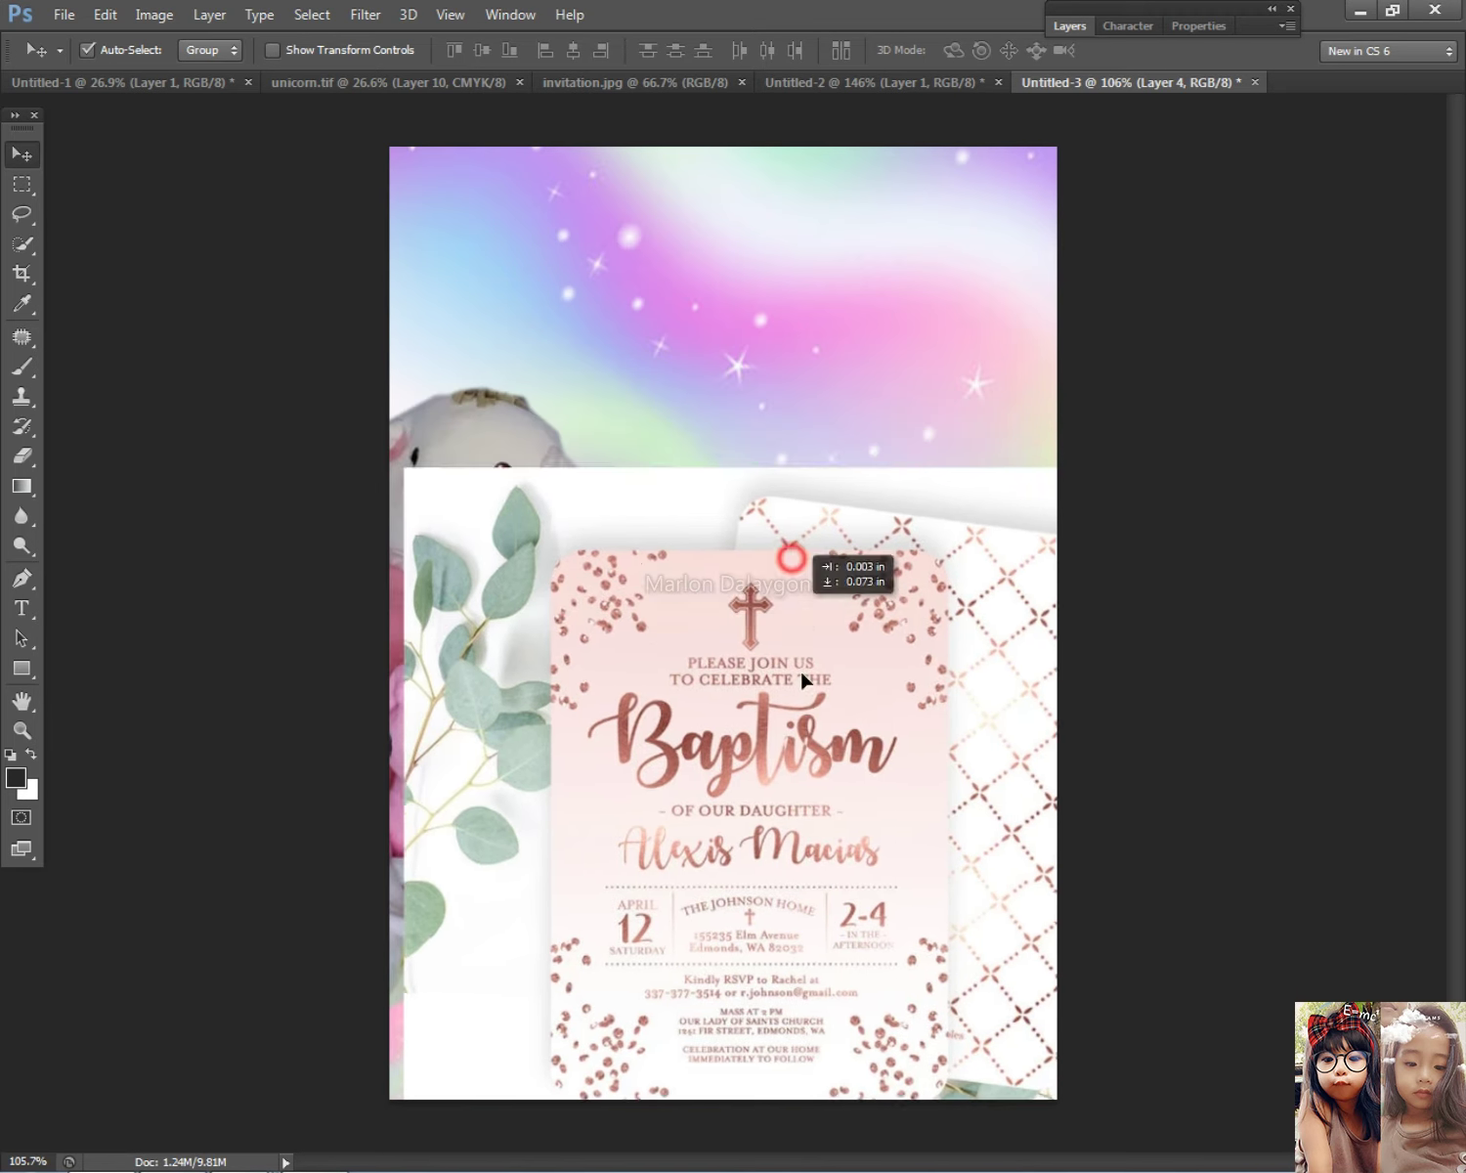
# Step: Type the heading 'Please join us' near the canvas top, correcting the 'joim' typo
pyautogui.click(22, 608)
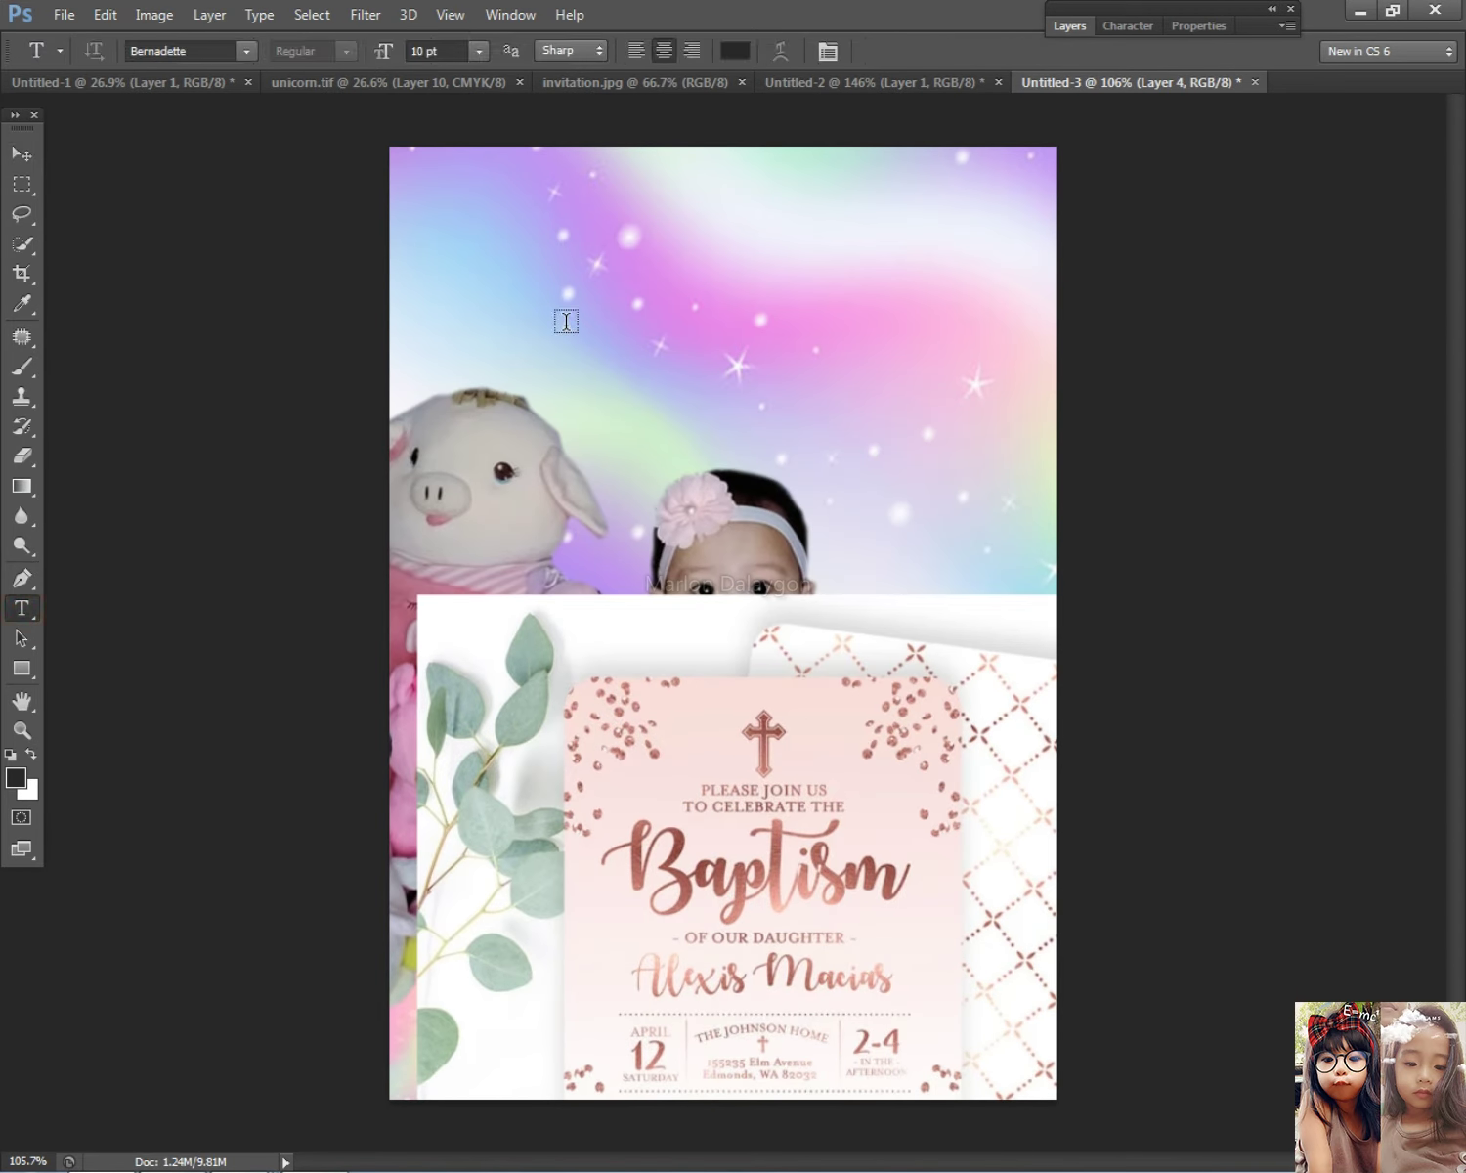
pyautogui.click(475, 246)
pyautogui.write('Please')
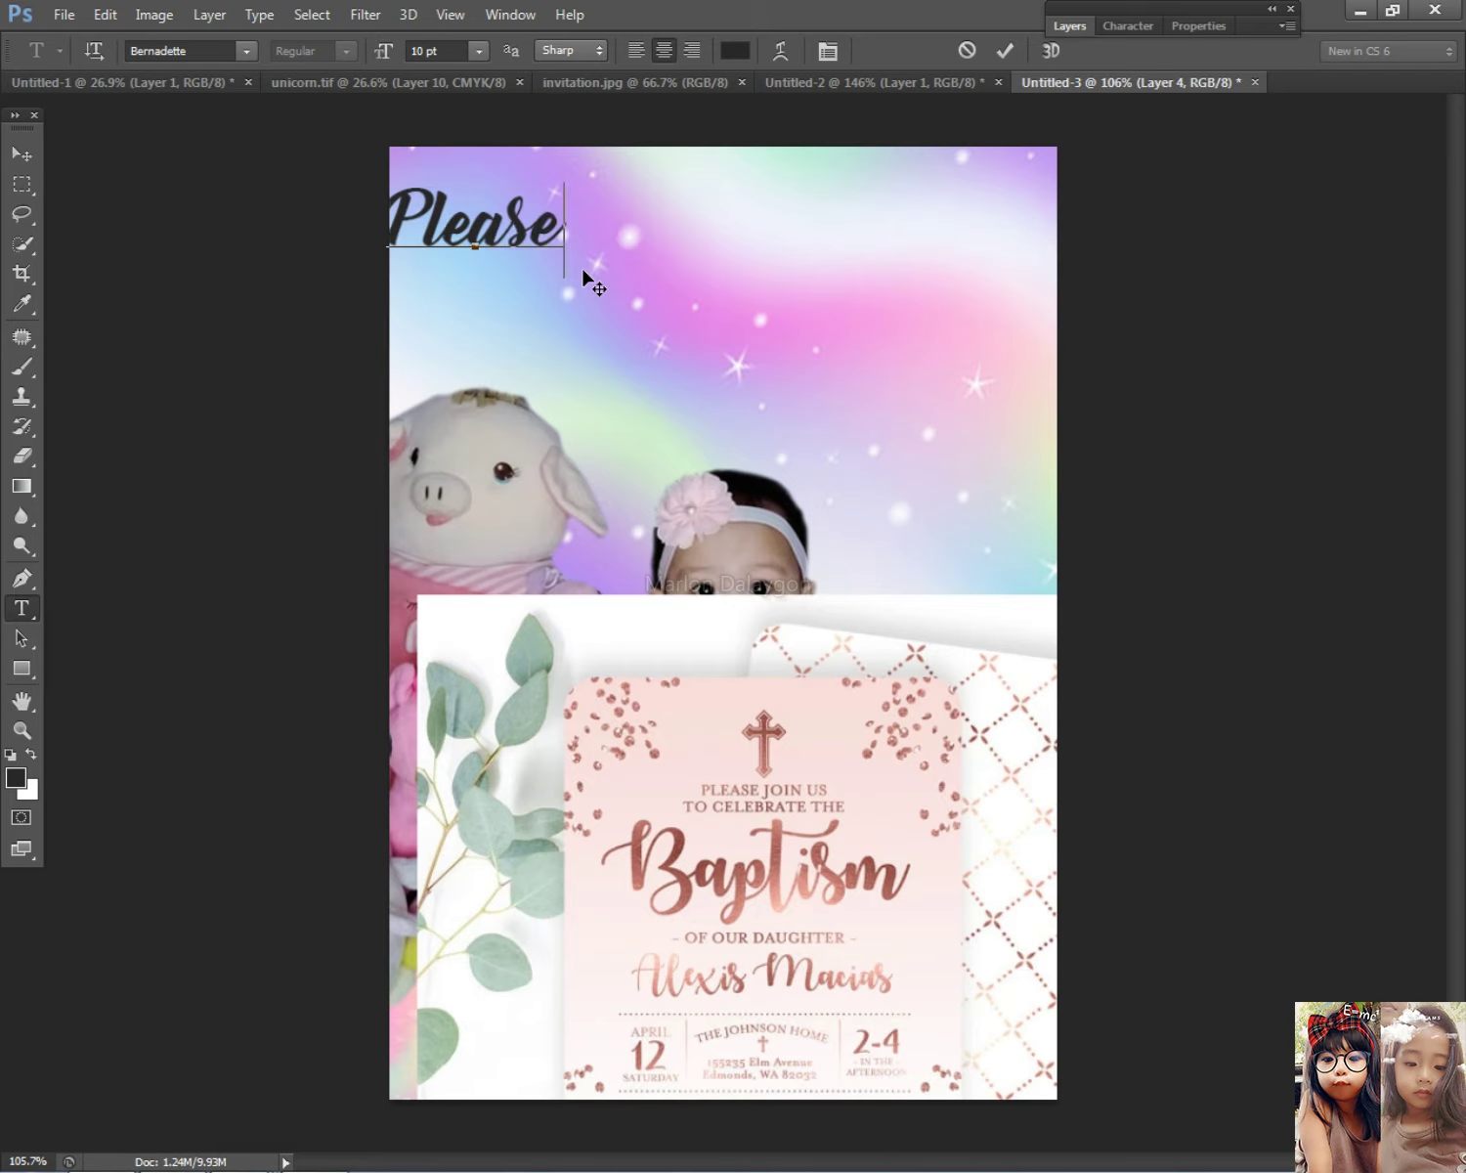
pyautogui.write(' joim us')
pyautogui.click(599, 232)
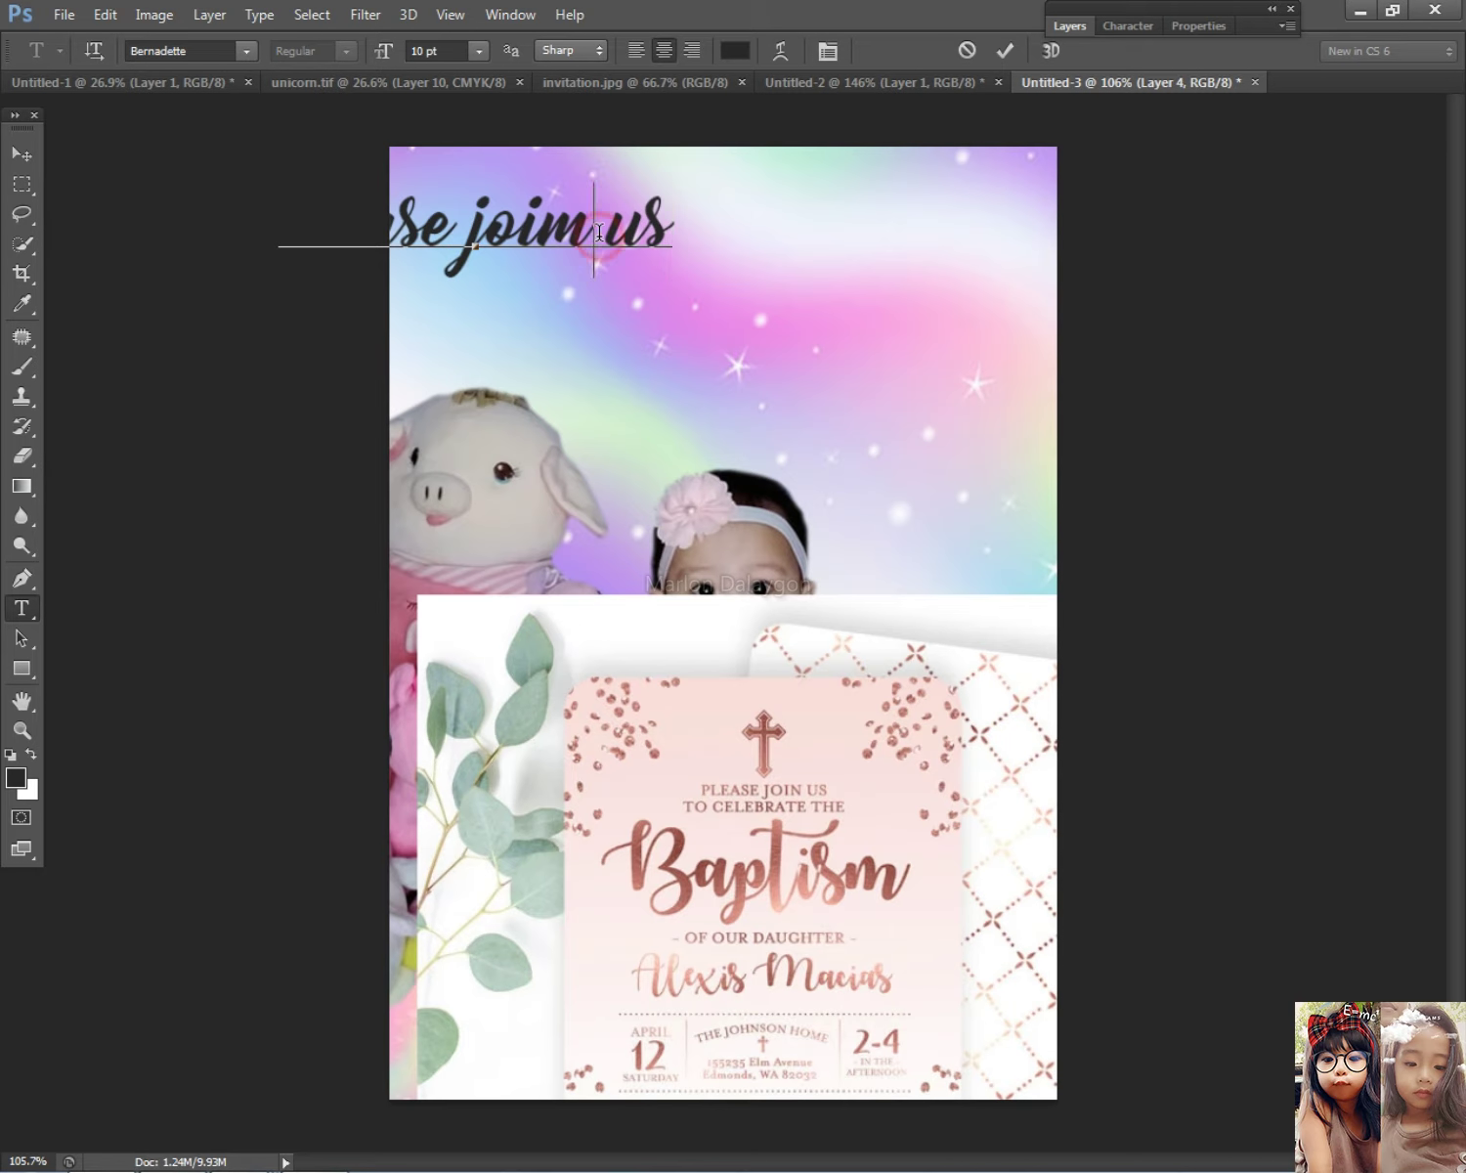
pyautogui.press('BackSpace')
pyautogui.write('n')
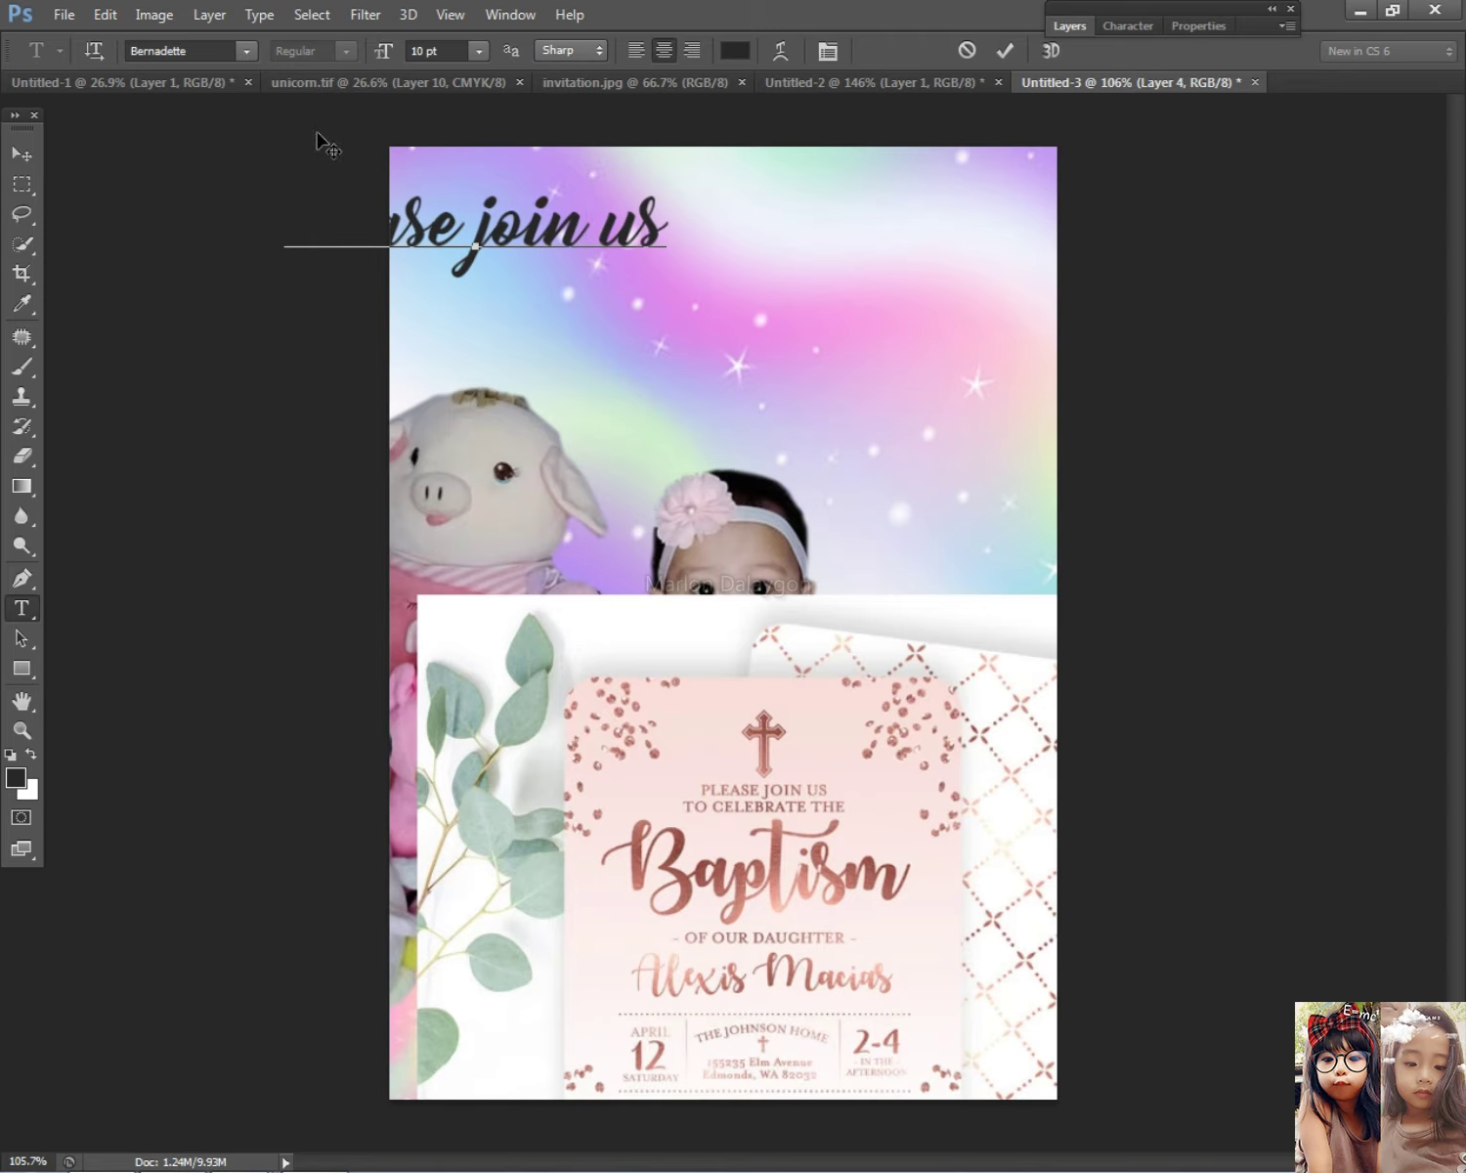
pyautogui.click(21, 153)
# Step: Centre the heading, shrink it to about 68%, and shift the invitation up and left
pyautogui.moveTo(497, 246); pyautogui.dragTo(777, 249)
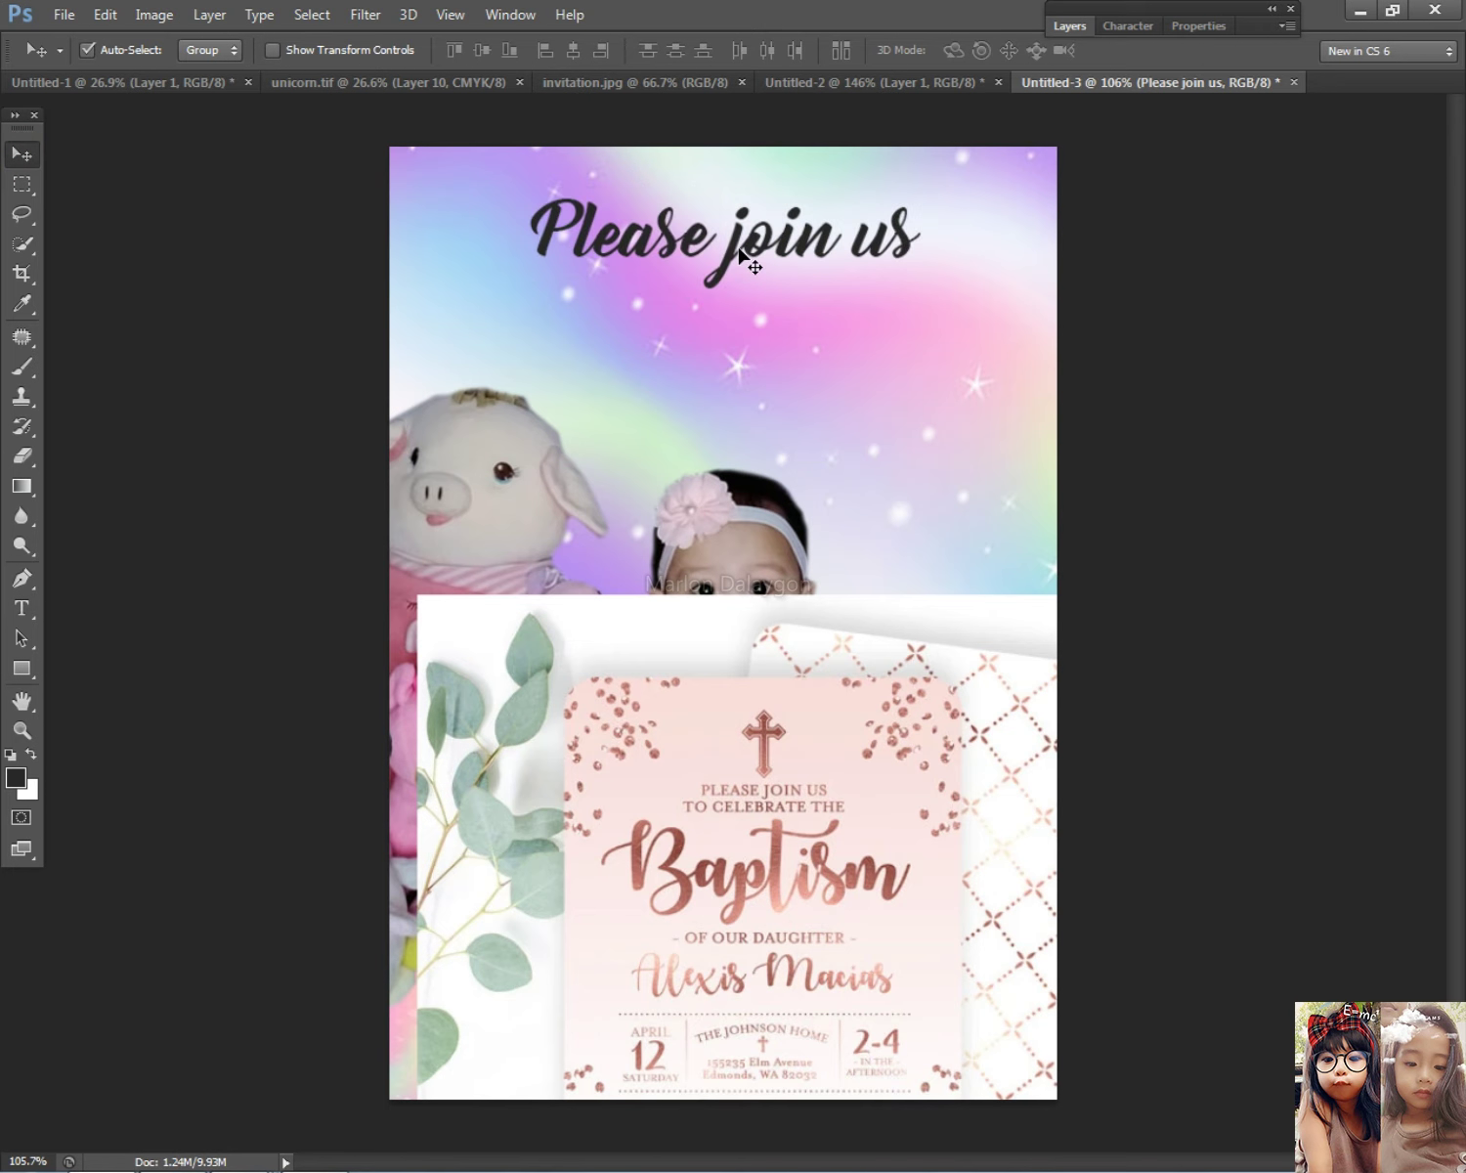
pyautogui.hotkey('ctrl', 't')
pyautogui.moveTo(924, 281); pyautogui.dragTo(759, 229)
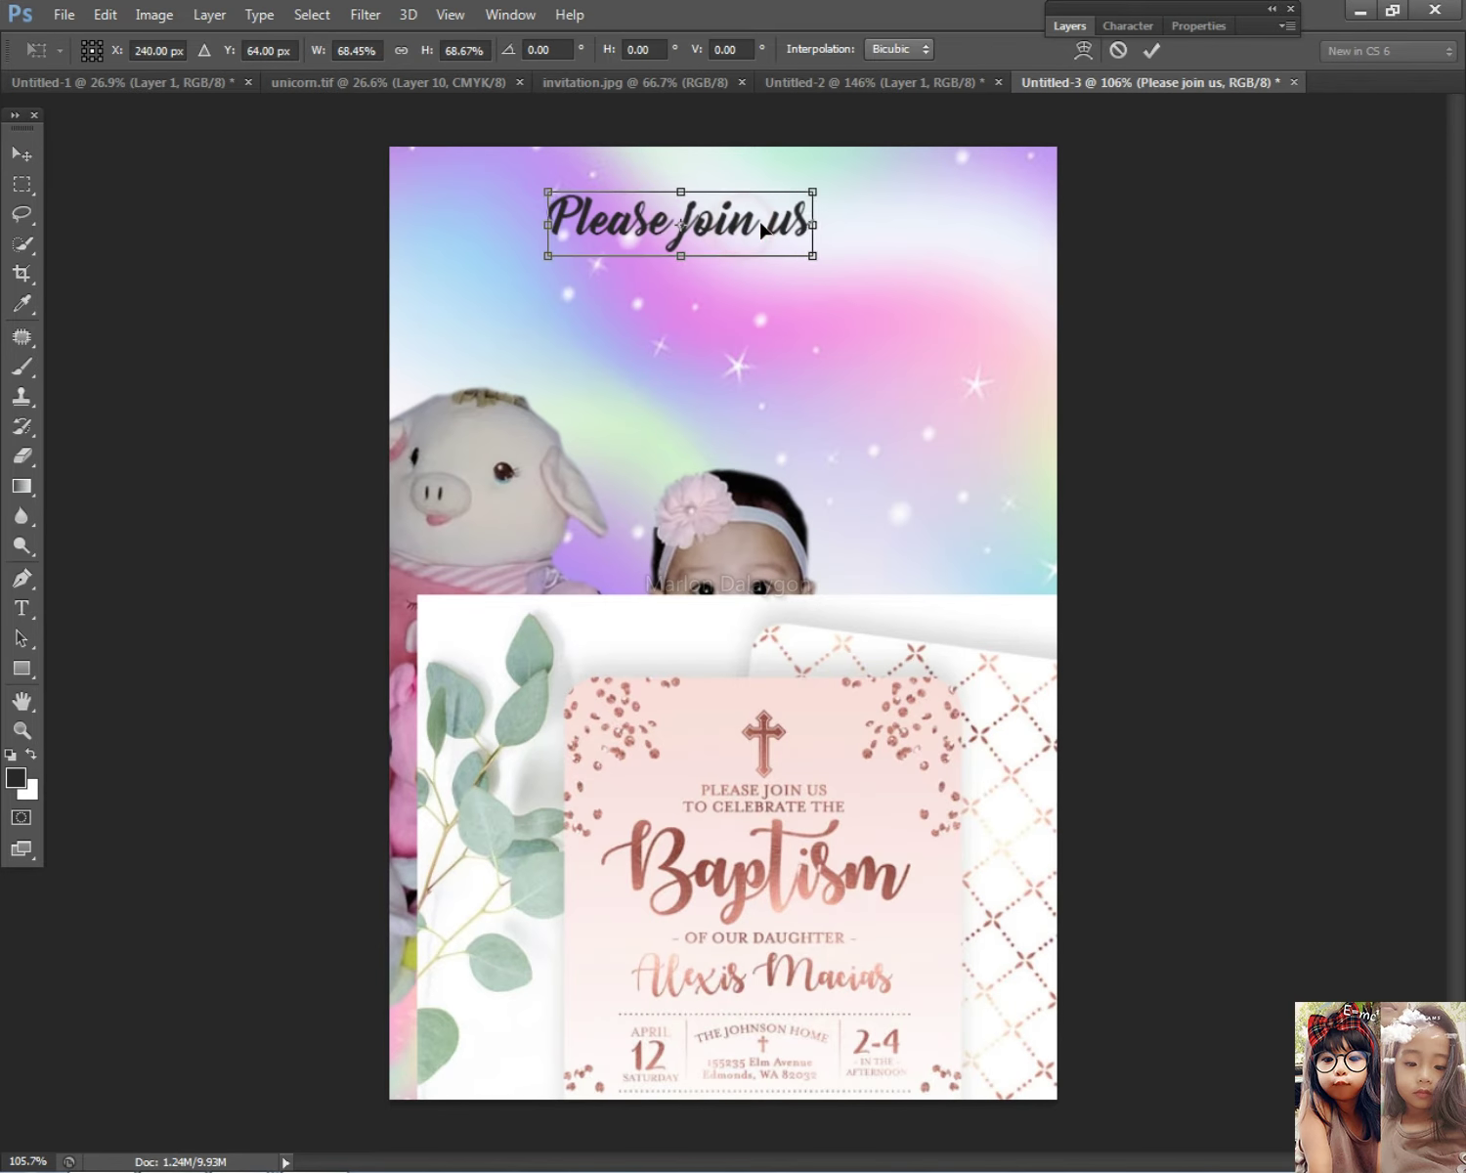
pyautogui.press('Return')
pyautogui.moveTo(799, 697); pyautogui.dragTo(733, 594)
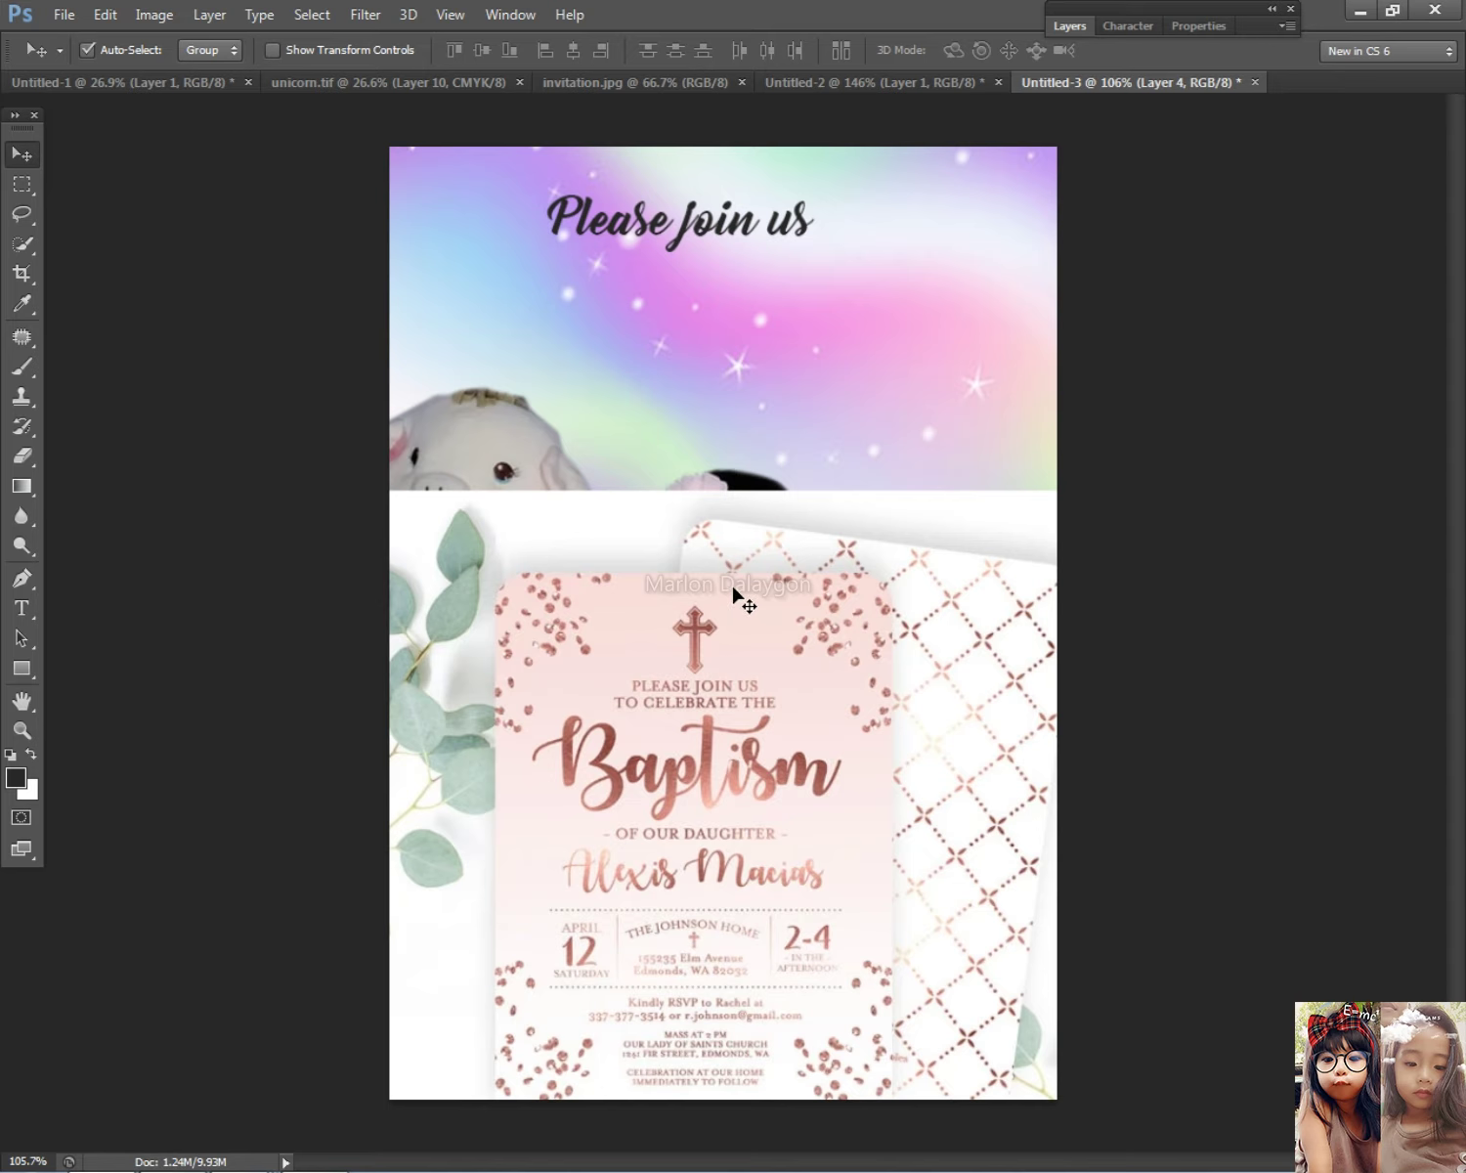
# Step: Add a second heading line reading 'to celebrate' after 'Please join us'
pyautogui.click(21, 608)
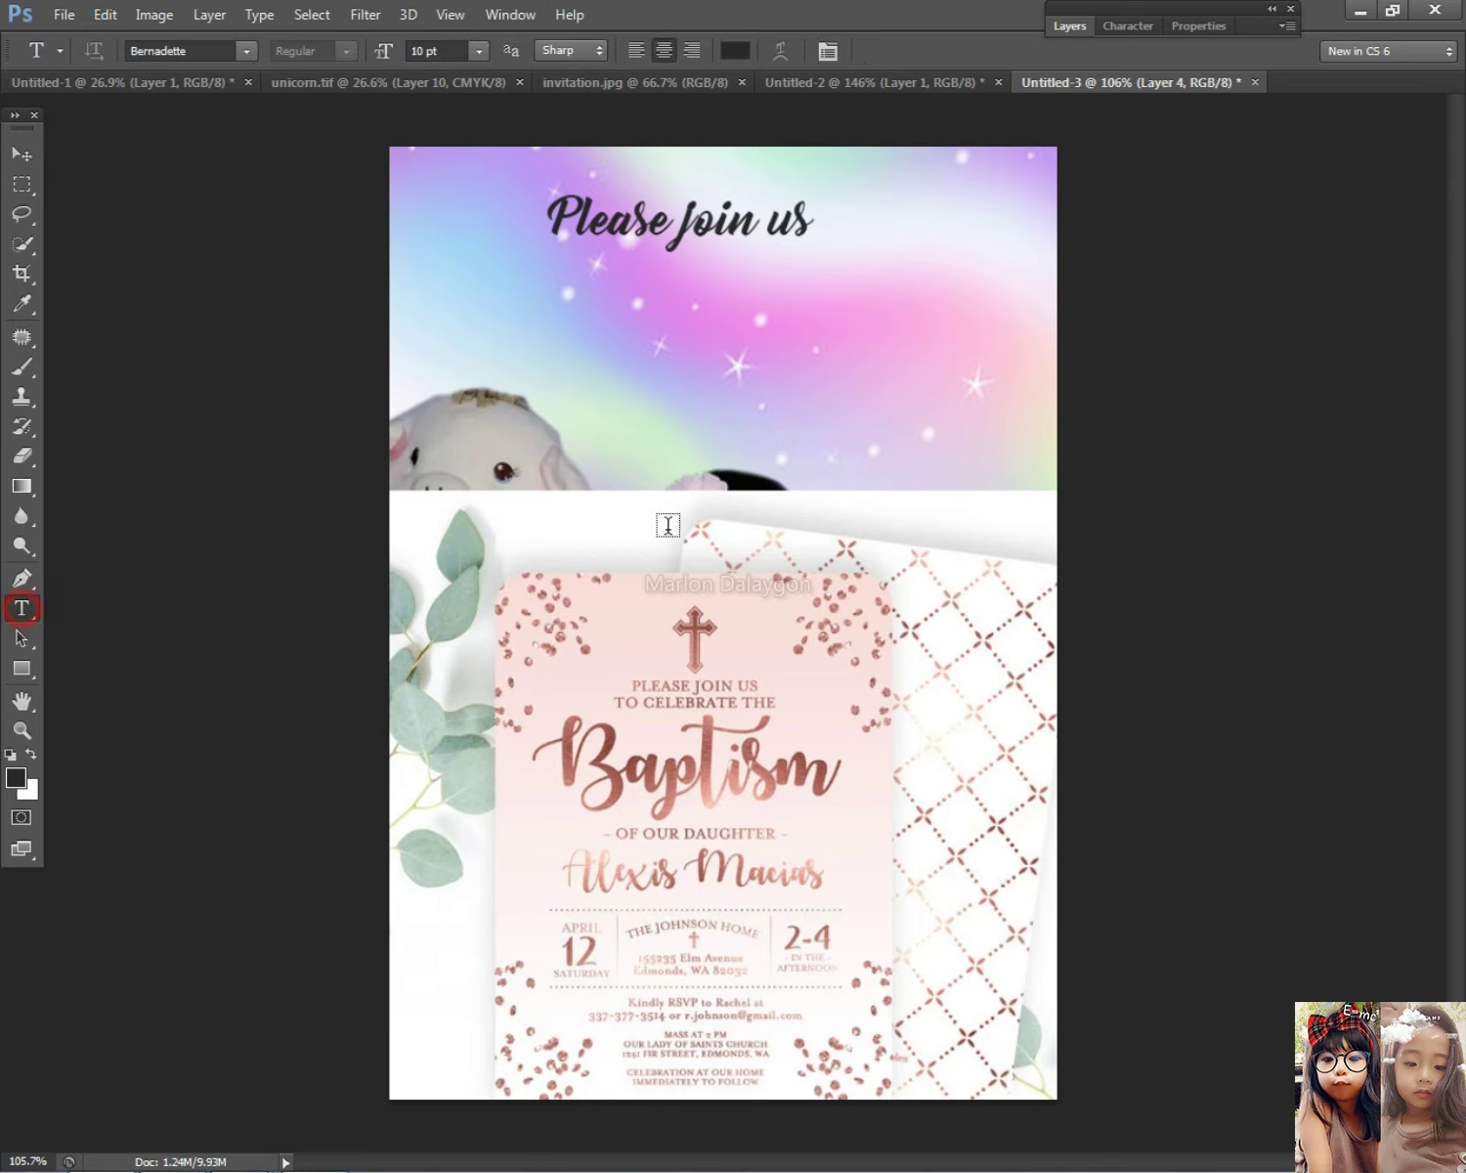
pyautogui.click(796, 223)
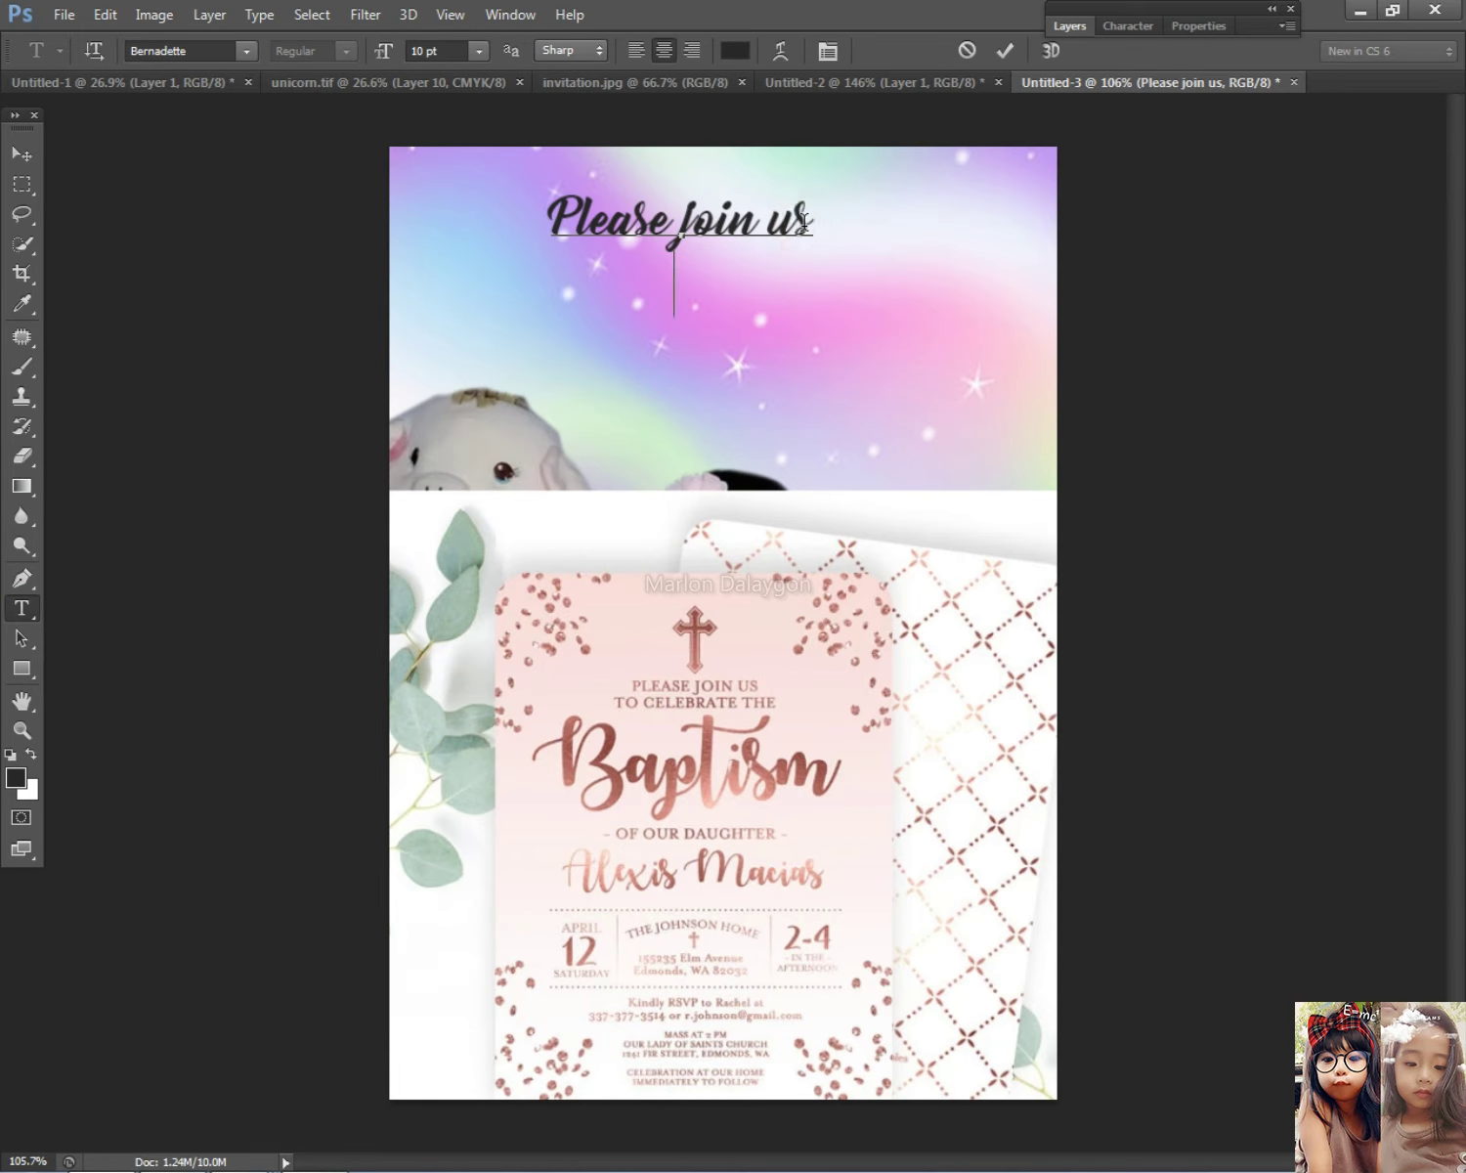
pyautogui.press('Return')
pyautogui.press('BackSpace')
pyautogui.click(821, 211)
pyautogui.press('Return')
pyautogui.write('to celebrate')
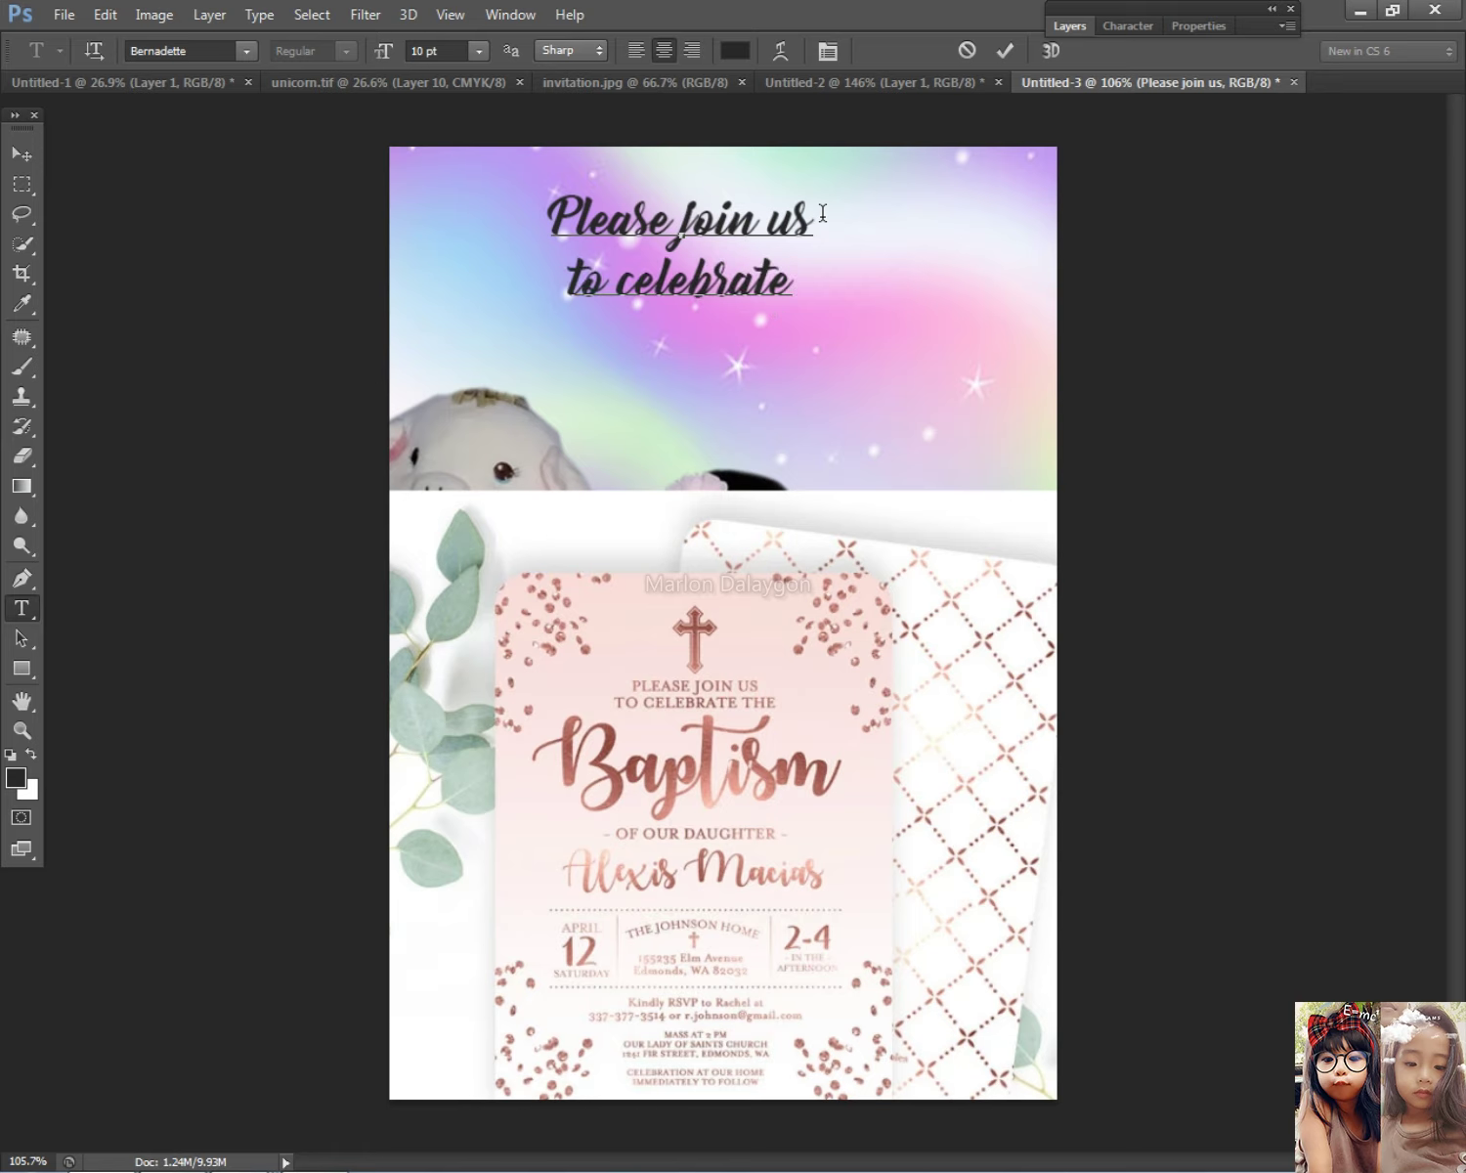
# Step: Set the whole heading in all capitals with the Book Antiqua font
pyautogui.hotkey('ctrl', 'a')
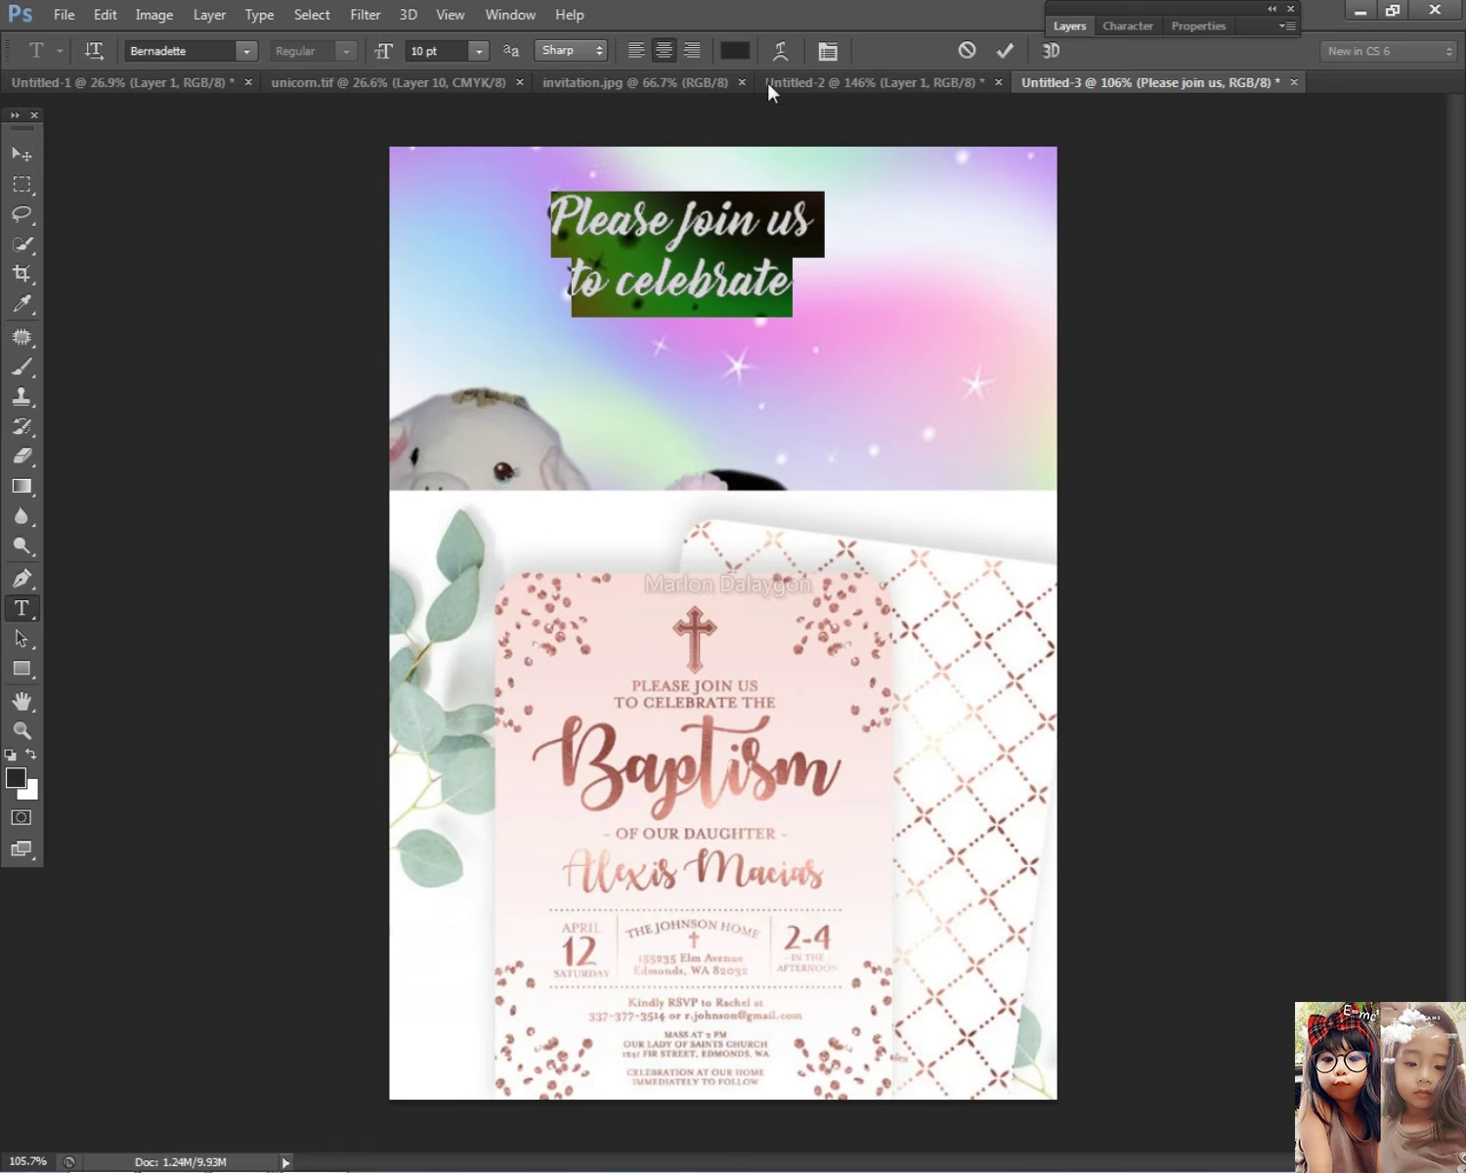
pyautogui.click(1126, 27)
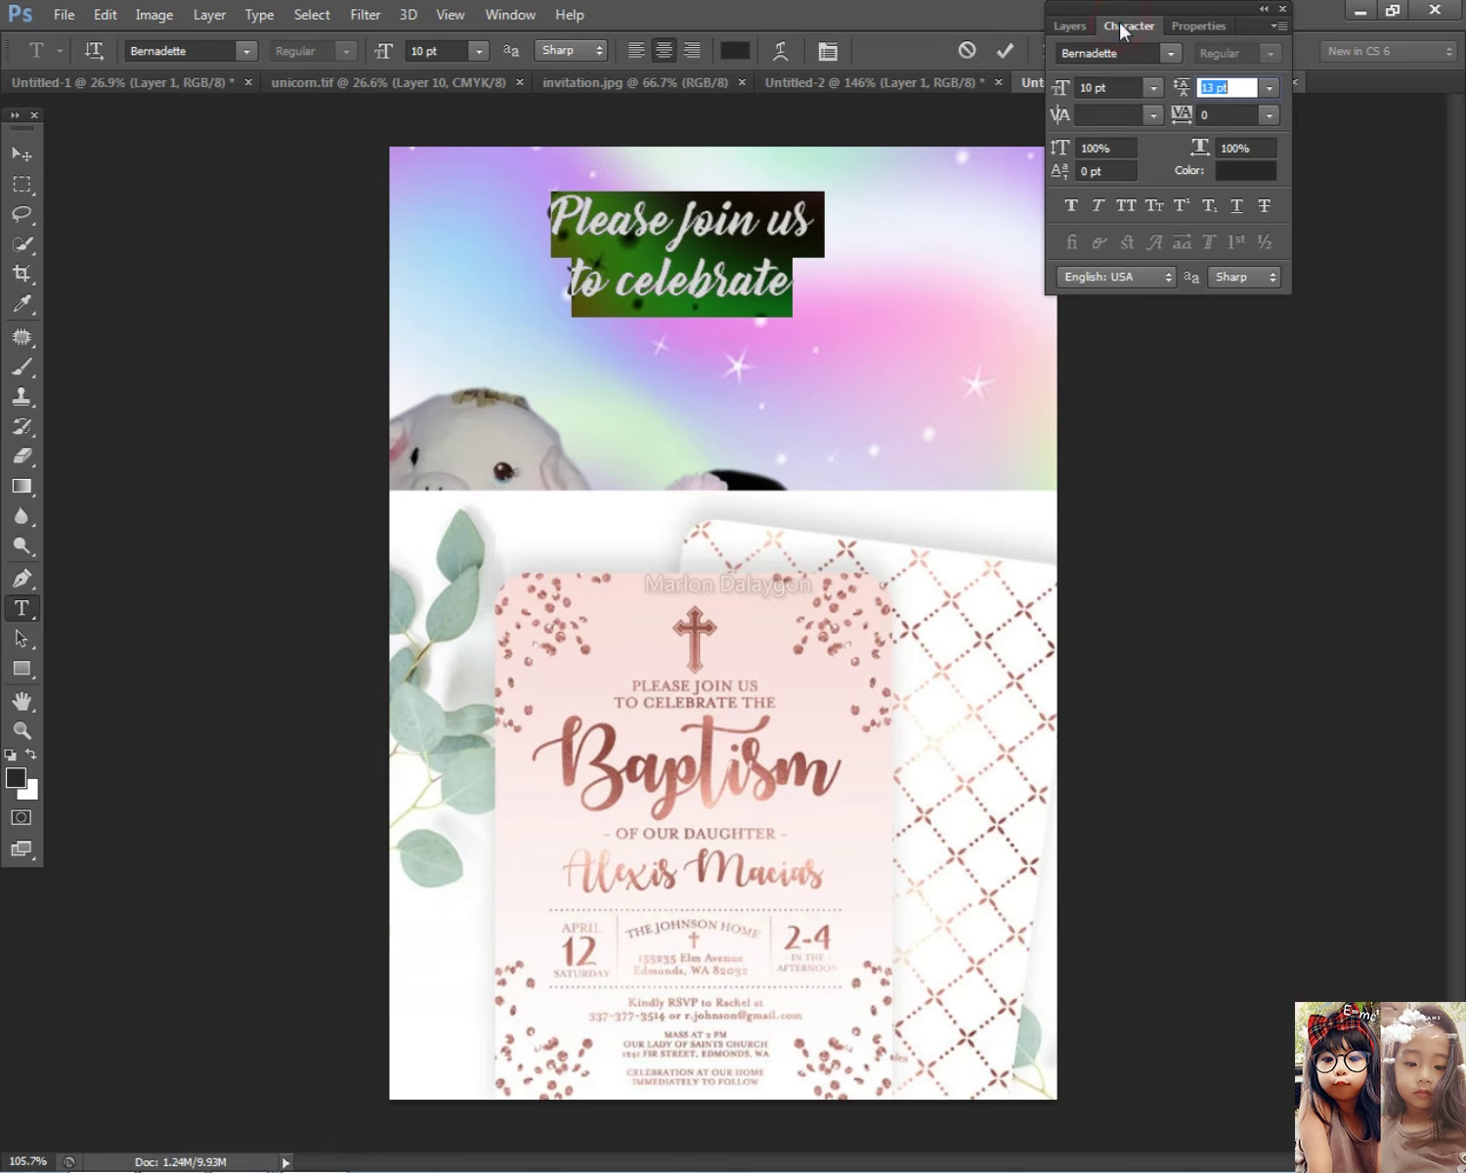
pyautogui.click(1131, 203)
pyautogui.click(188, 51)
pyautogui.press('Down')
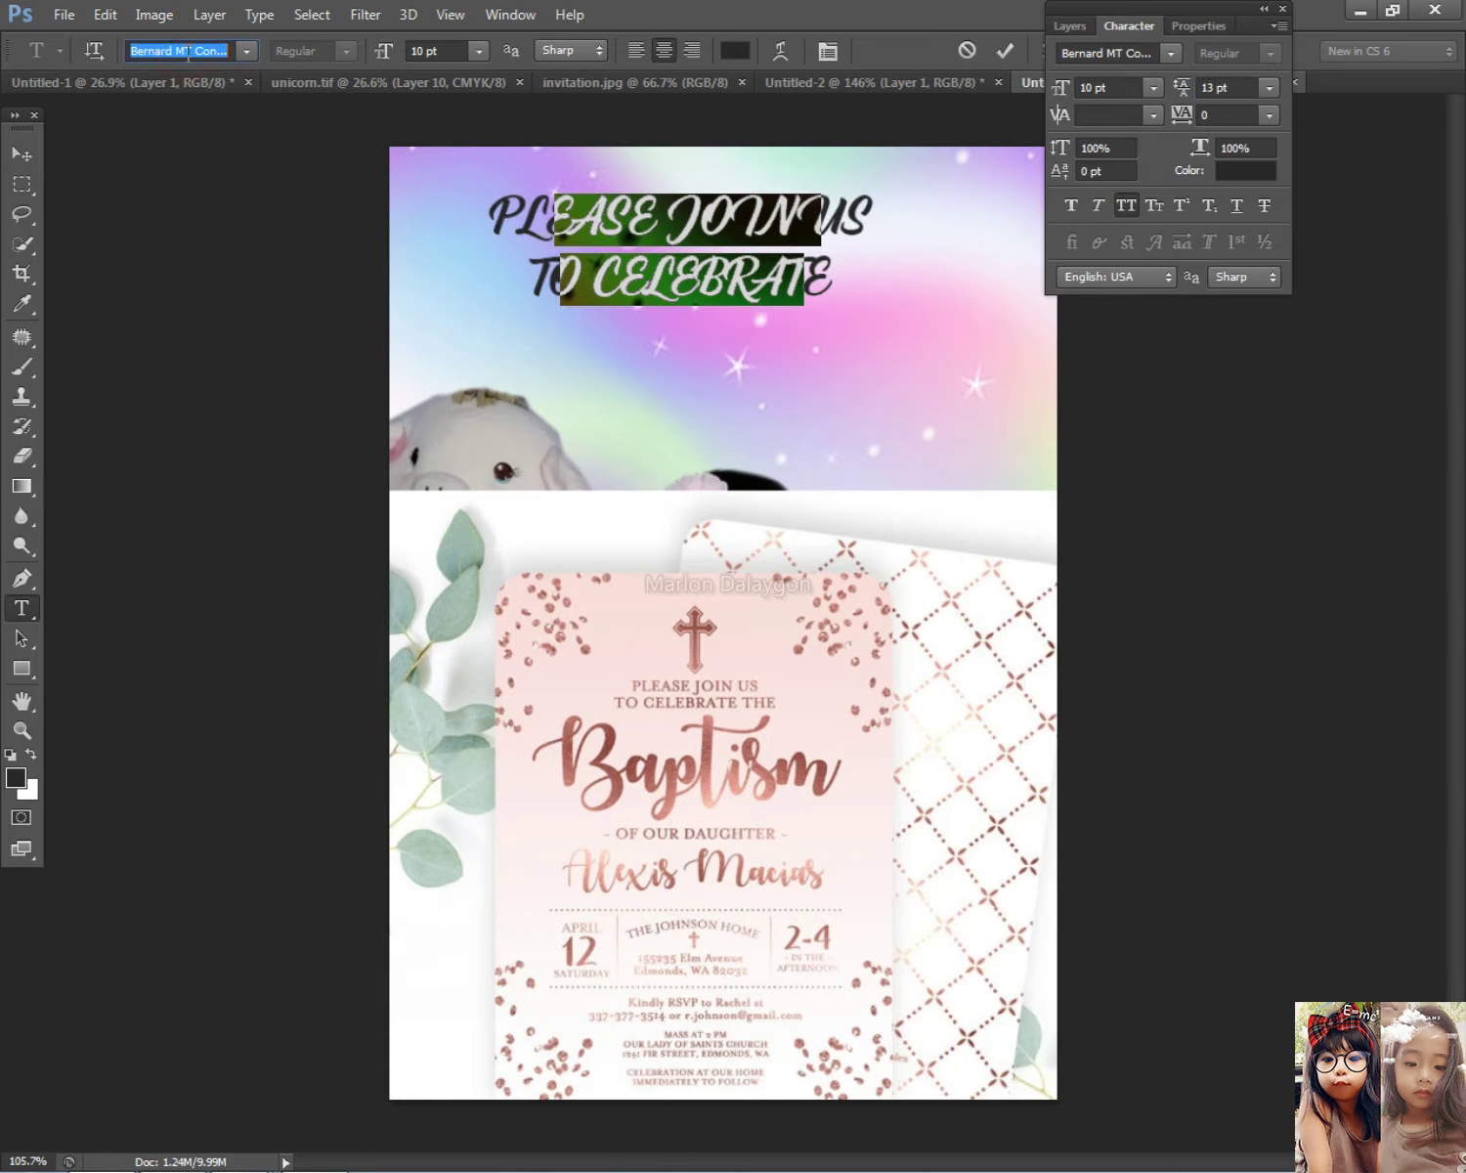
pyautogui.press('Down')
pyautogui.press('Down')
pyautogui.press('Down')
pyautogui.press('Down')
pyautogui.press('Down')
pyautogui.press('Down')
pyautogui.press('Down')
pyautogui.press('Down')
pyautogui.press('Down')
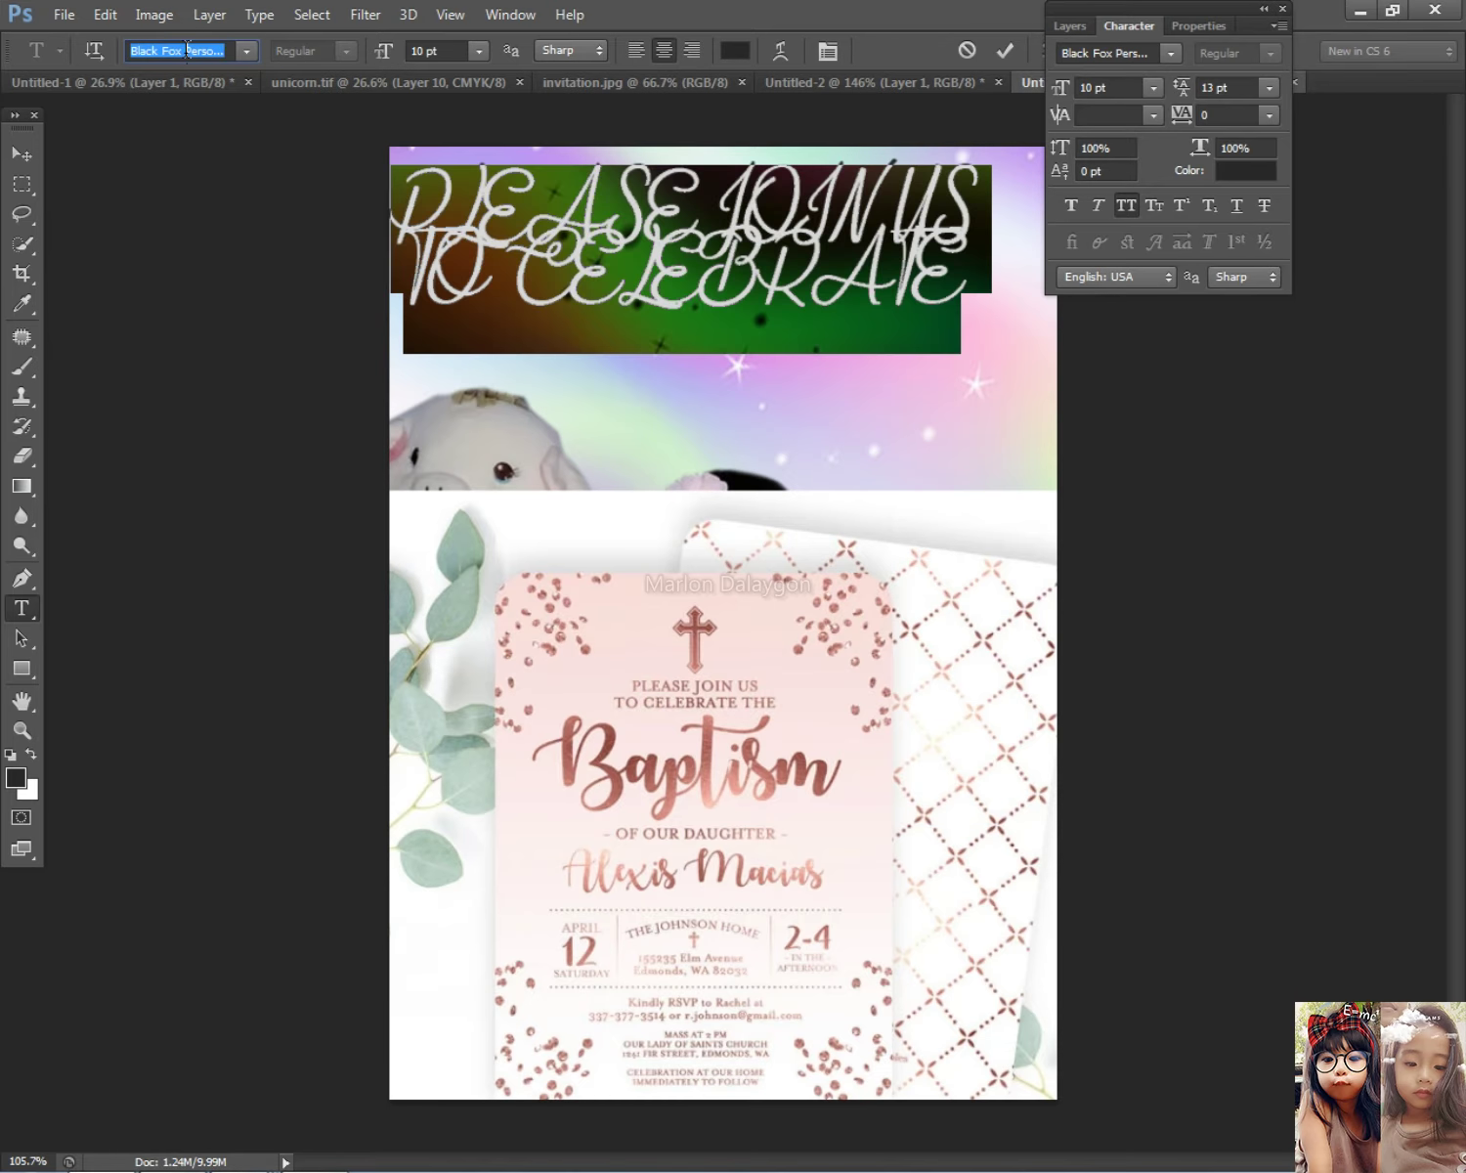
pyautogui.click(247, 51)
pyautogui.click(399, 362)
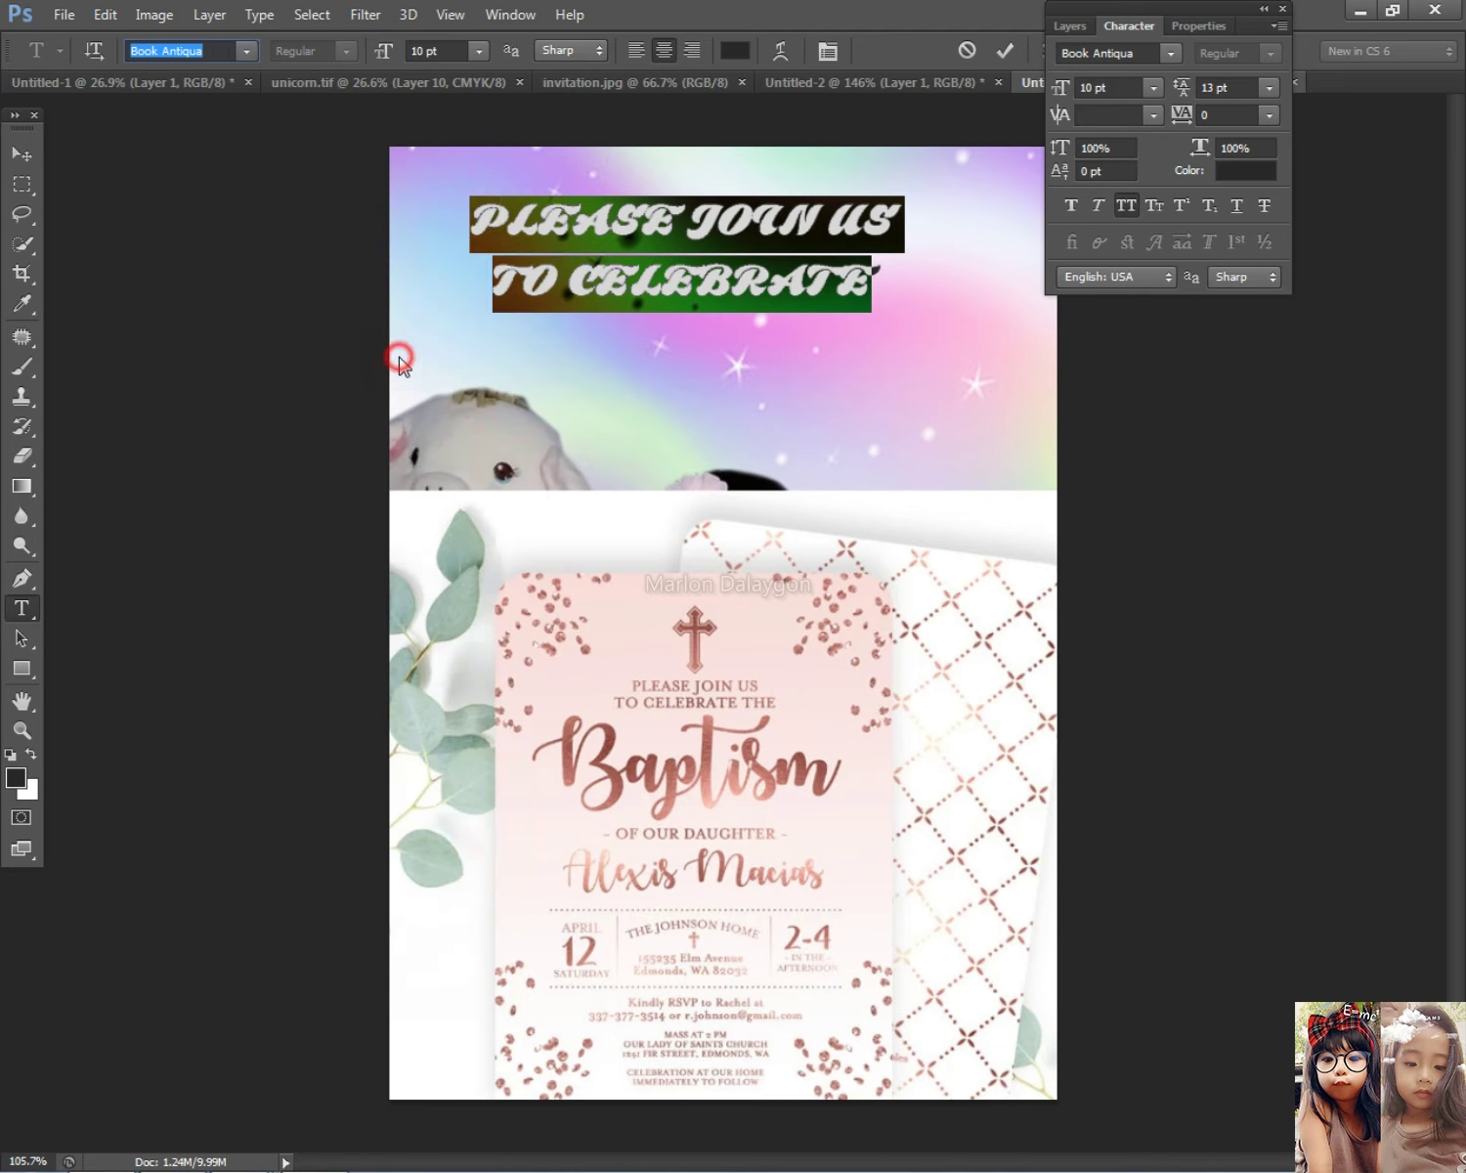
pyautogui.click(21, 156)
# Step: Shrink the heading slightly and reposition it a little up and to the right
pyautogui.moveTo(730, 230); pyautogui.dragTo(750, 224)
pyautogui.hotkey('ctrl', 't')
pyautogui.moveTo(873, 304); pyautogui.dragTo(826, 283)
pyautogui.moveTo(728, 252); pyautogui.dragTo(777, 262)
pyautogui.doubleClick(780, 260)
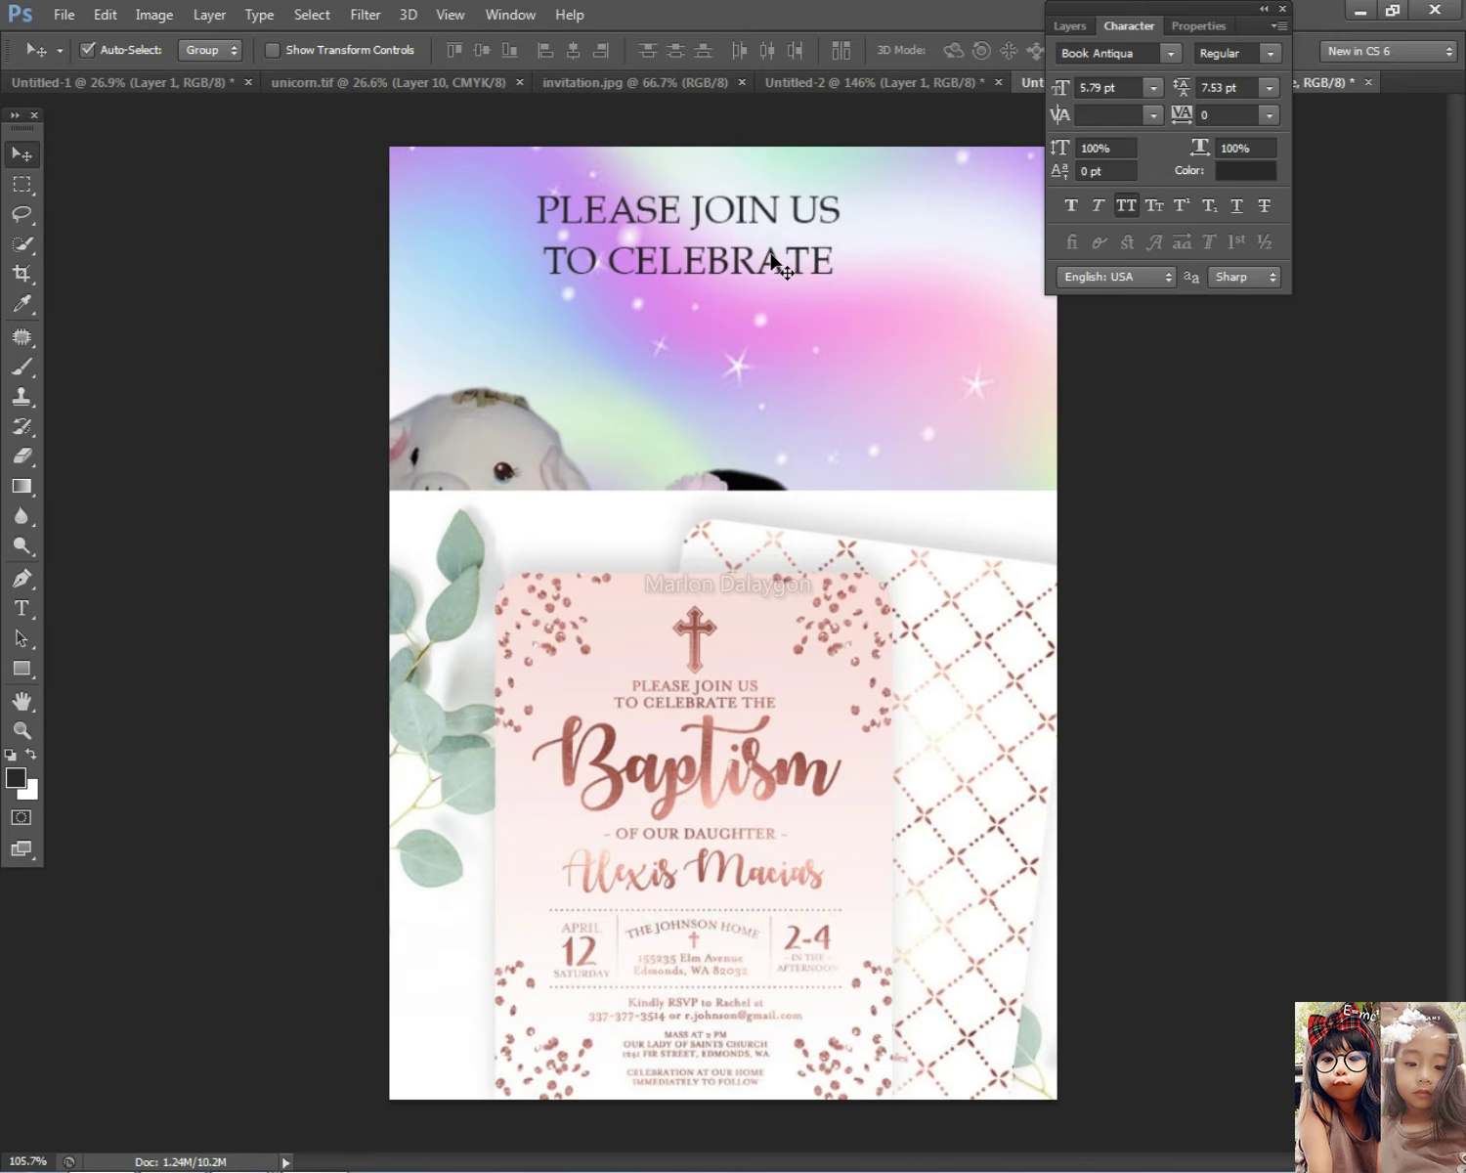
pyautogui.scroll(1, 833, 815)
pyautogui.scroll(-4, 833, 814)
# Step: Select the heading layer and centre it over the rainbow background
pyautogui.rightClick(794, 681)
pyautogui.click(831, 726)
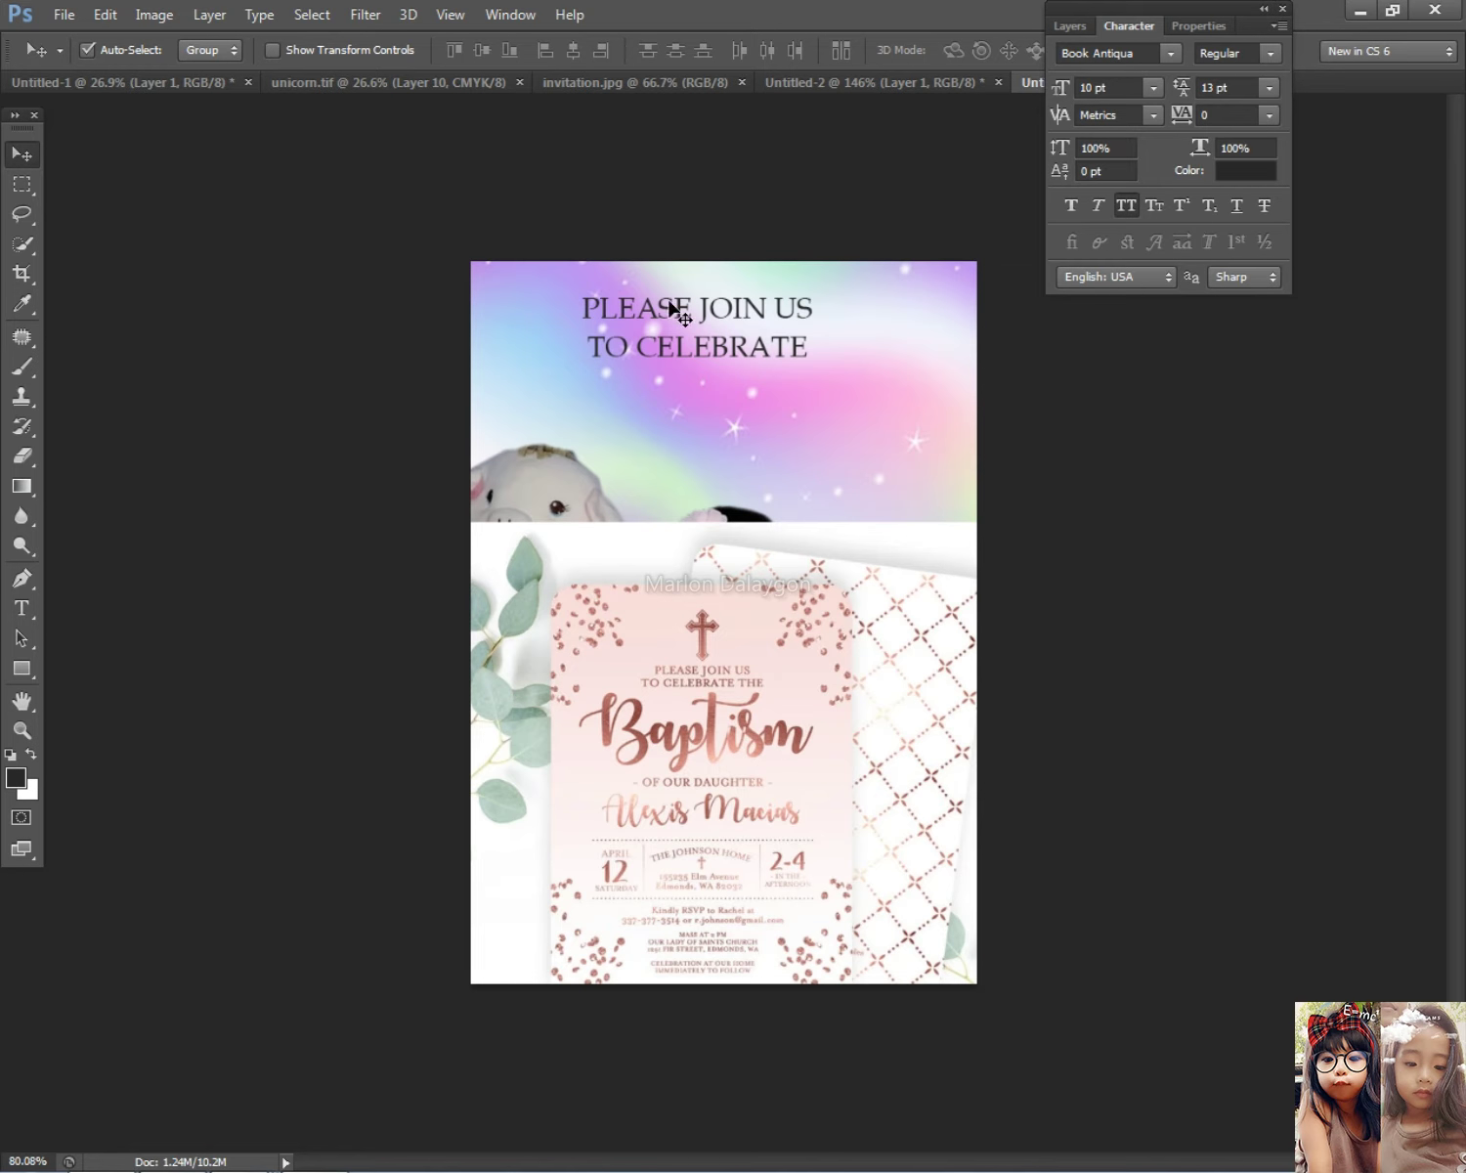
pyautogui.moveTo(673, 308); pyautogui.dragTo(682, 310)
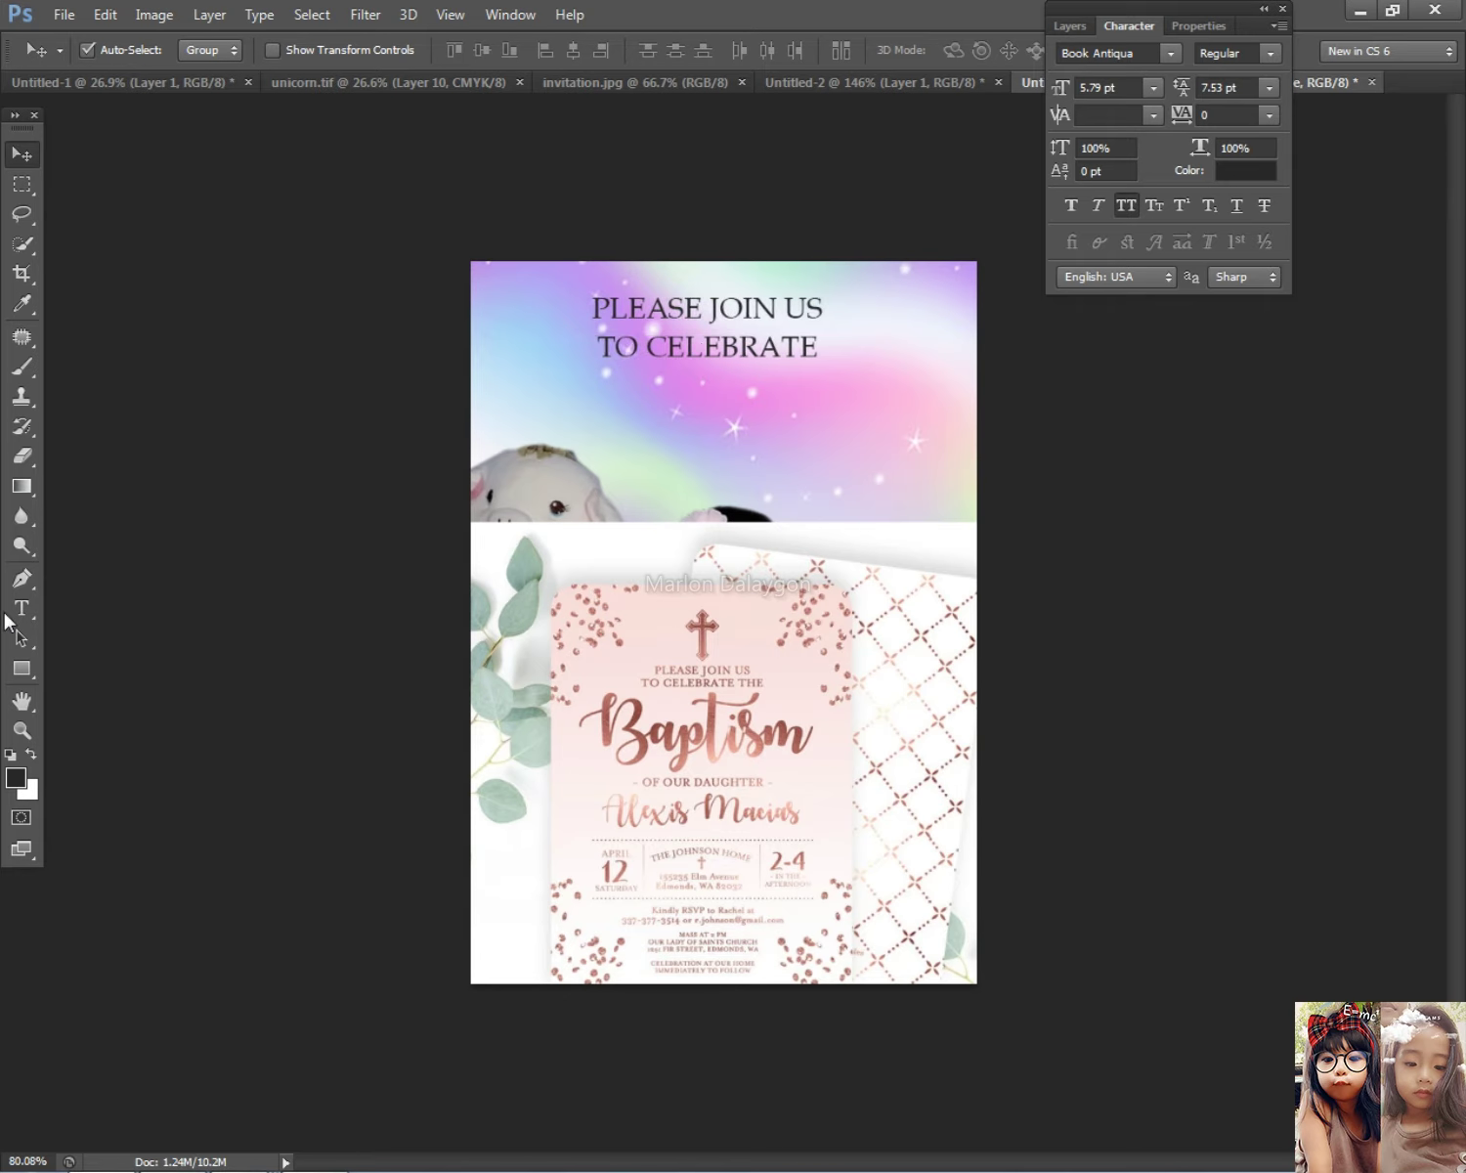
pyautogui.click(22, 608)
pyautogui.click(819, 345)
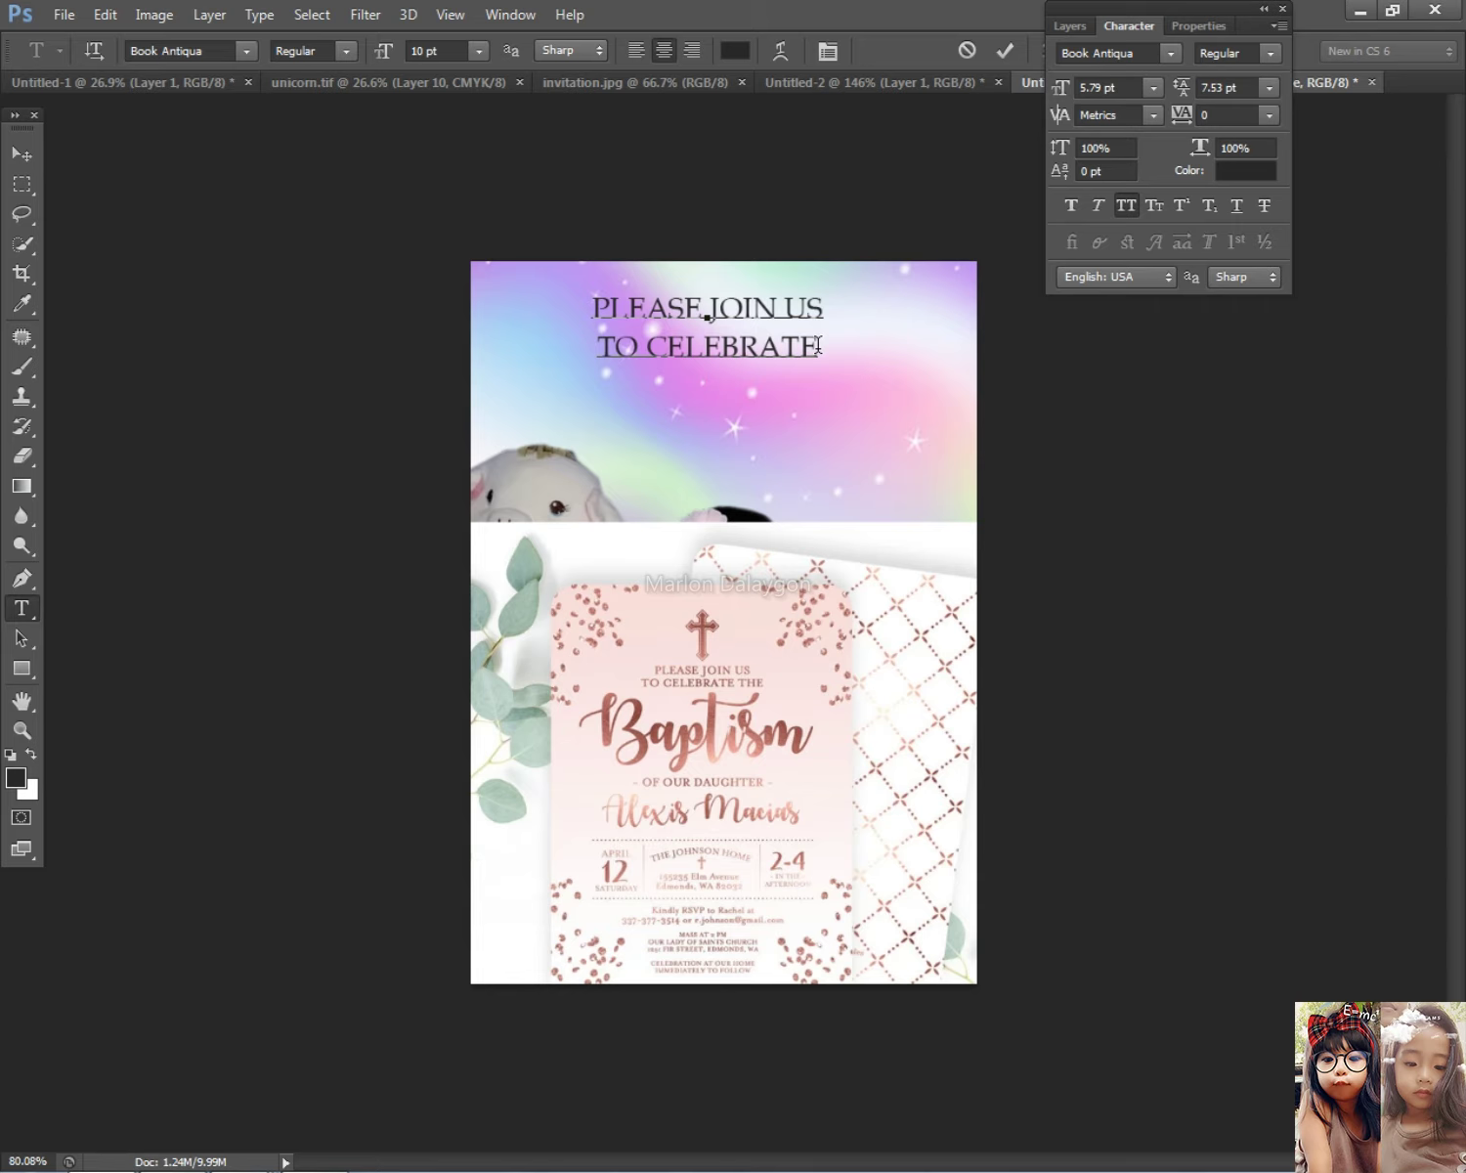
pyautogui.click(22, 154)
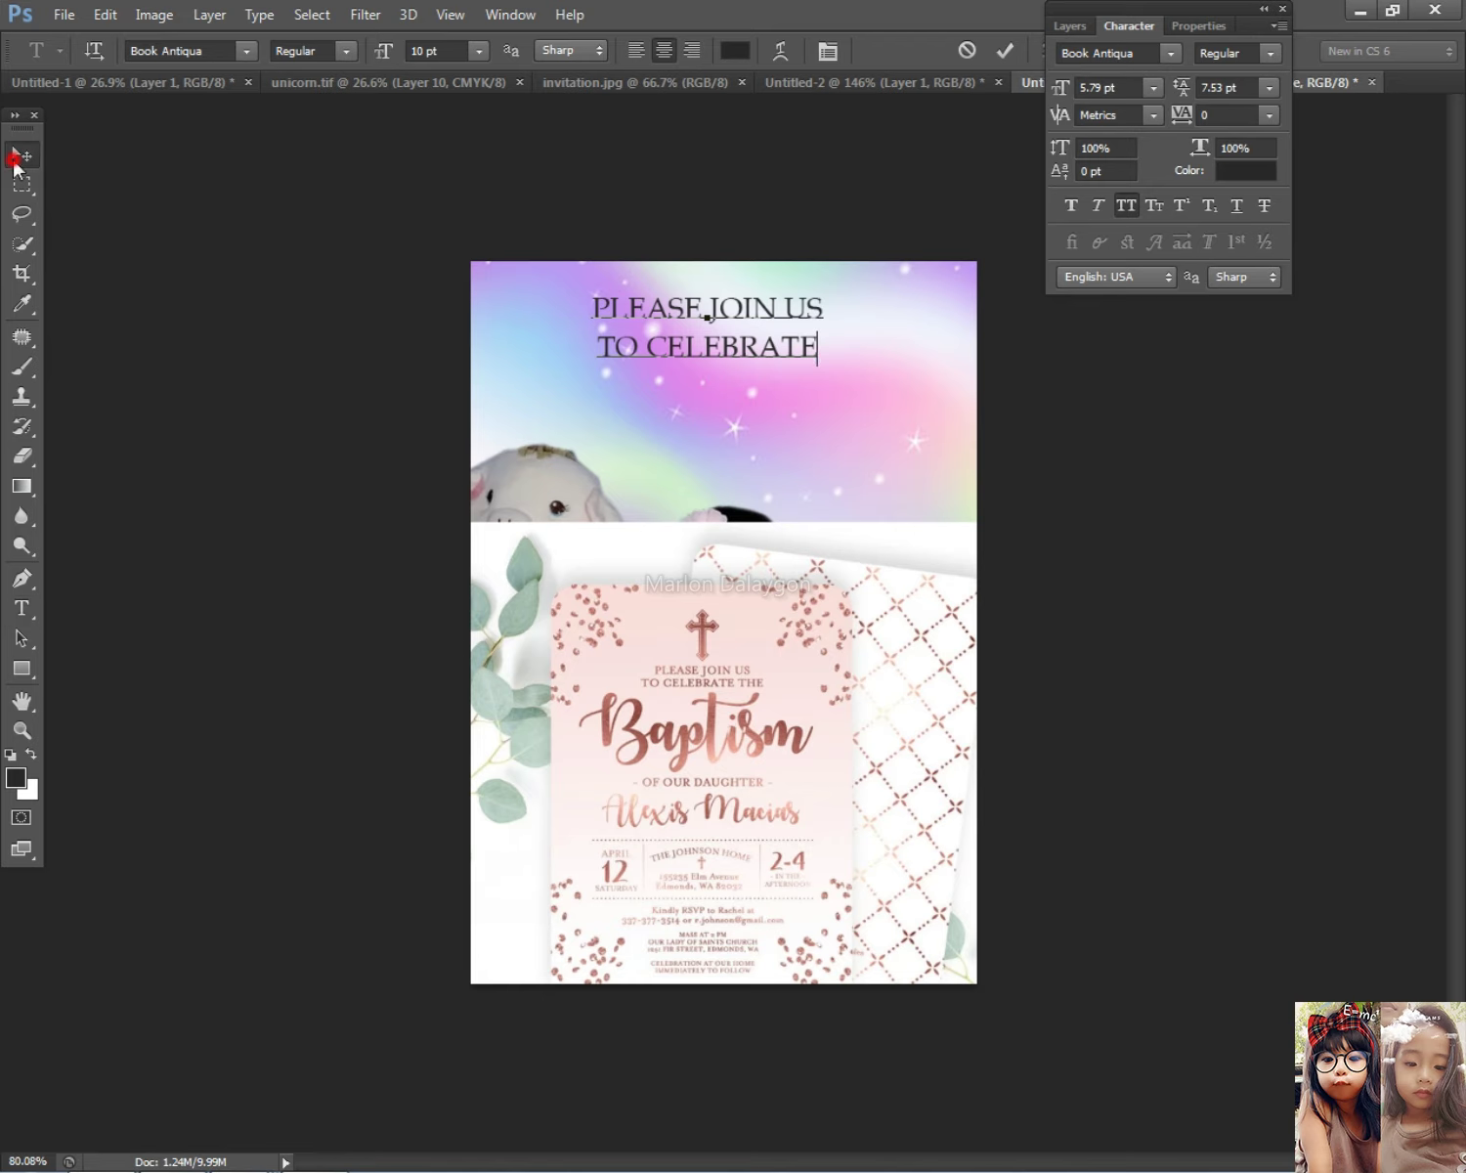
# Step: Duplicate the heading lower down and retype the copy as 'Baptism' with All Caps off
pyautogui.moveTo(723, 331); pyautogui.dragTo(735, 434)
pyautogui.click(22, 608)
pyautogui.click(714, 420)
pyautogui.hotkey('ctrl', 'a')
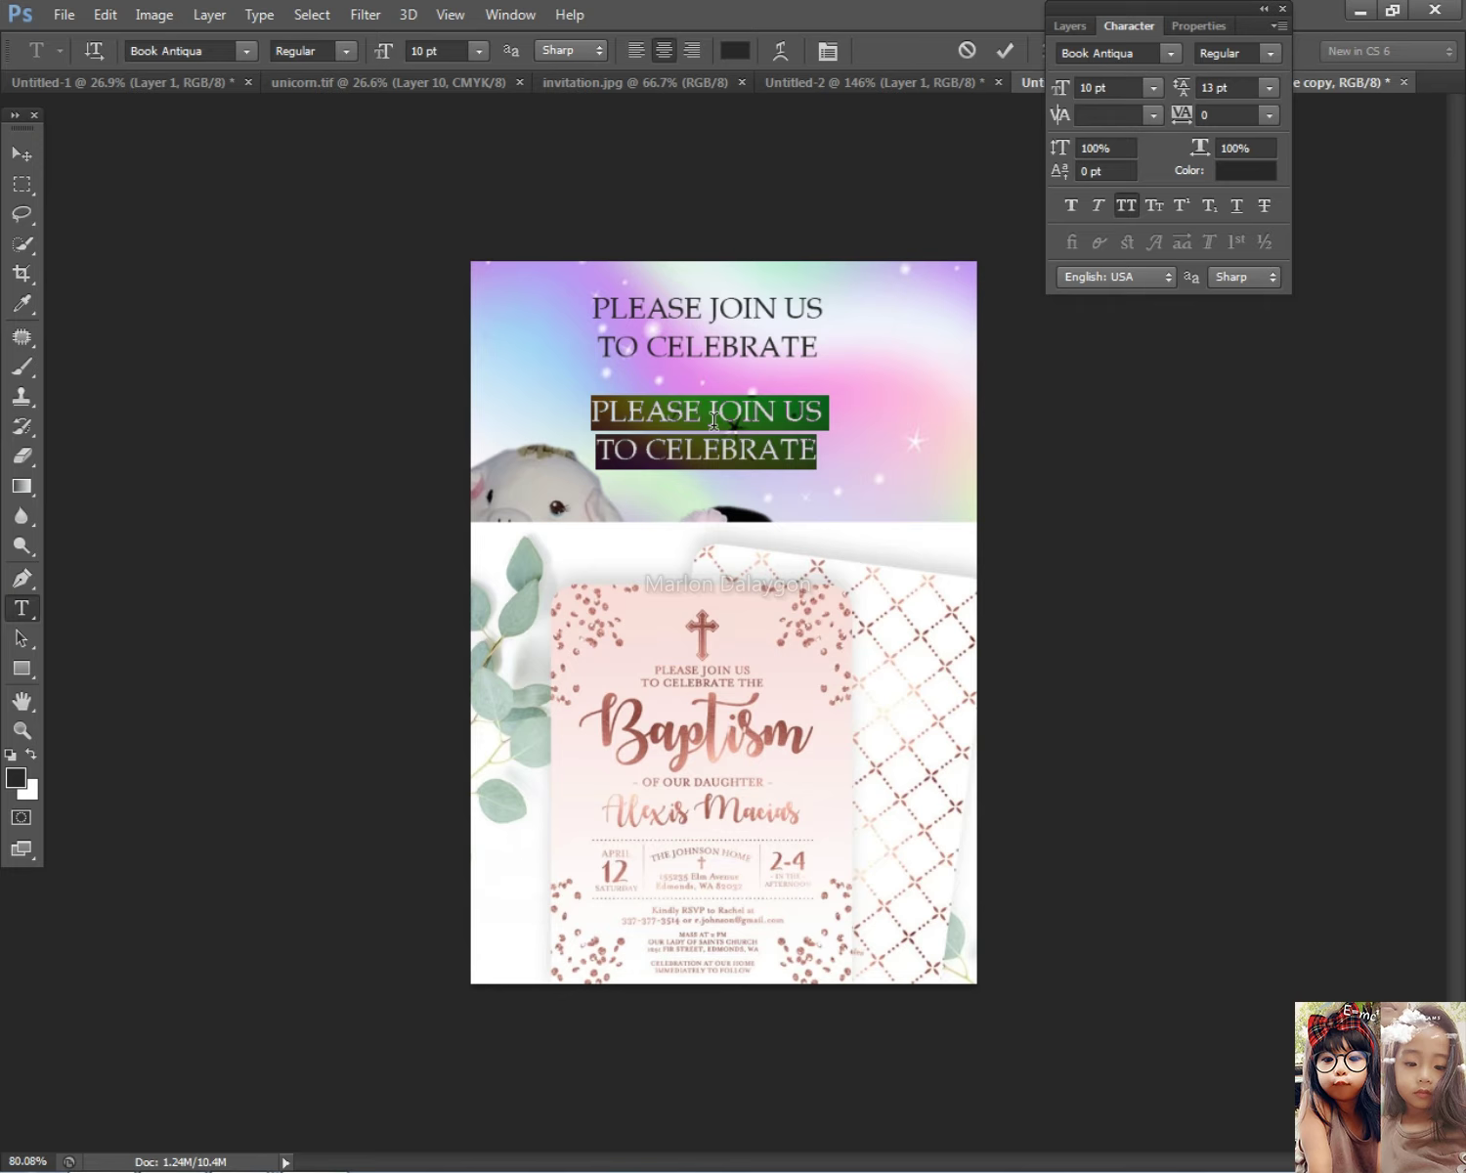
pyautogui.write('BA')
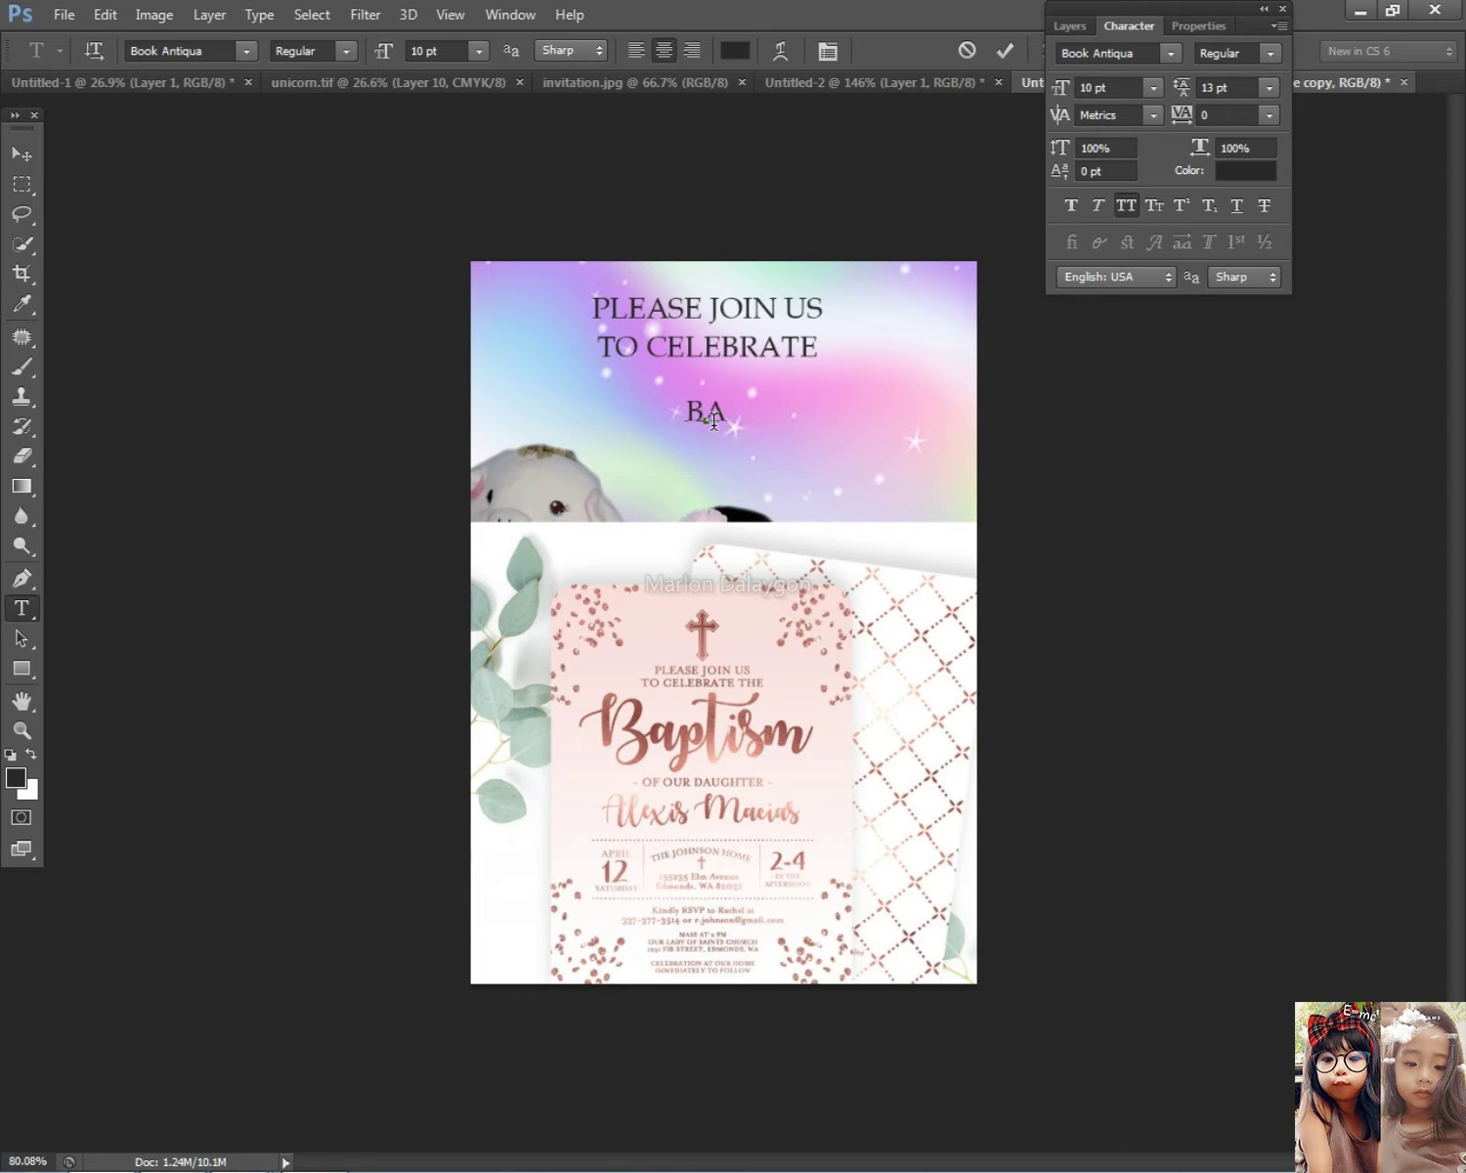
pyautogui.hotkey('ctrl', 'a')
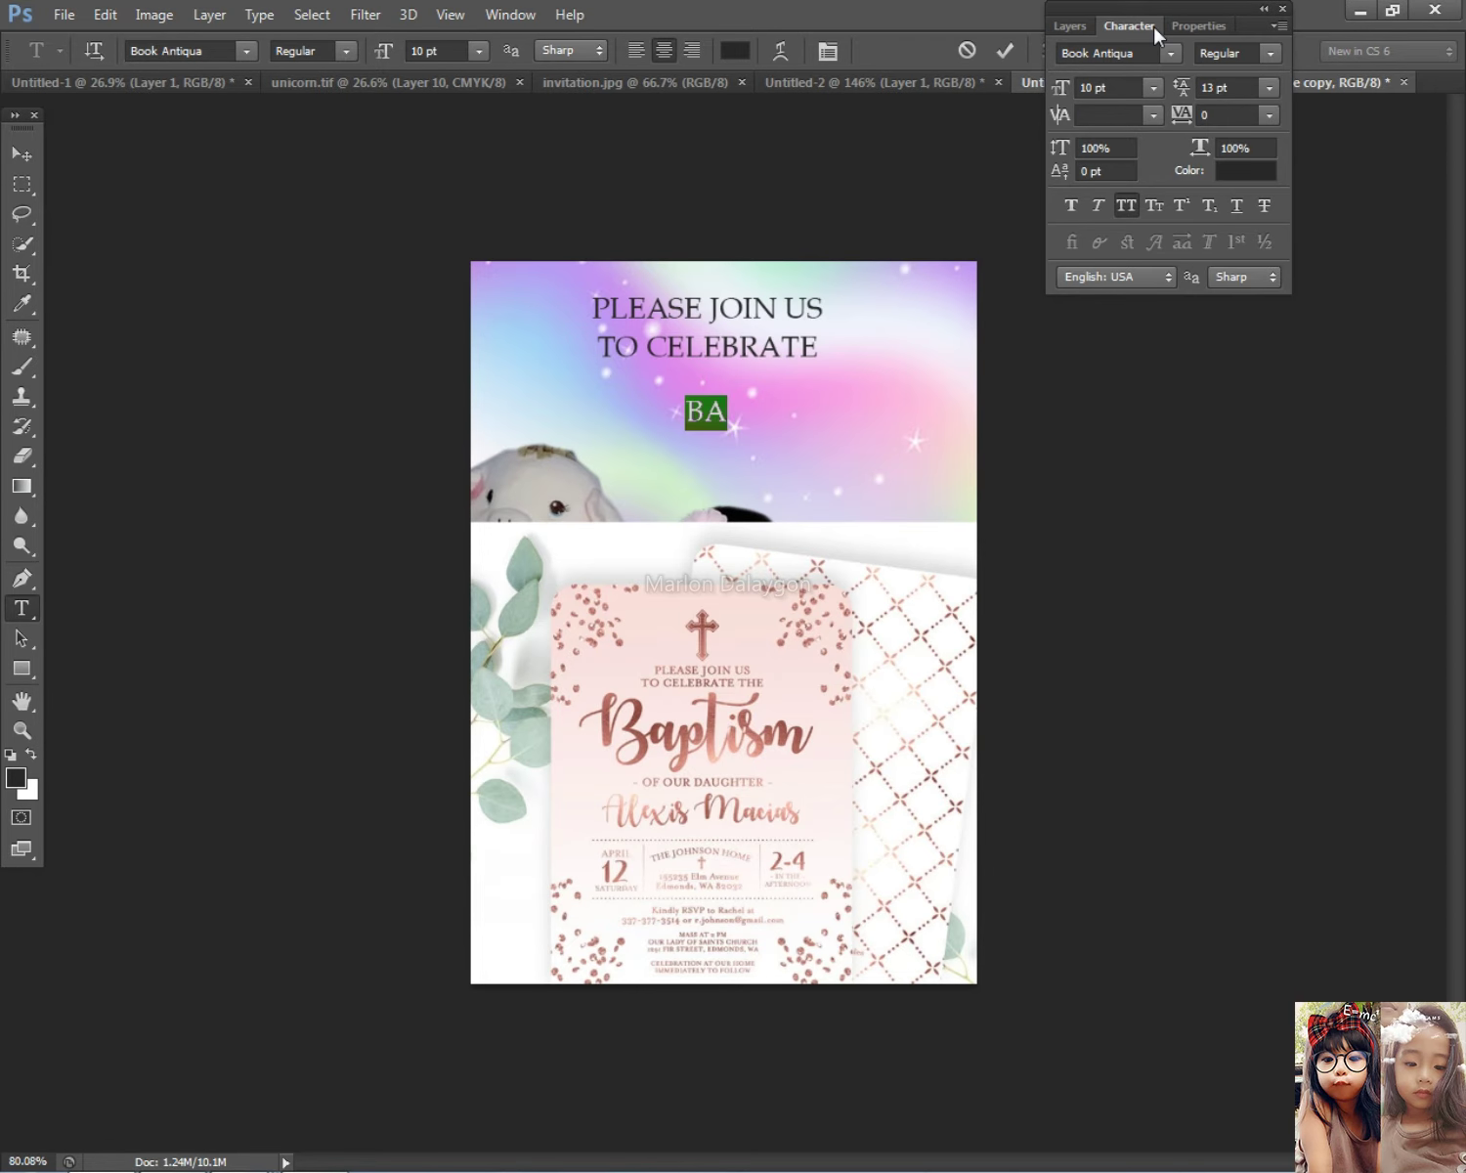
pyautogui.click(1135, 199)
pyautogui.click(731, 409)
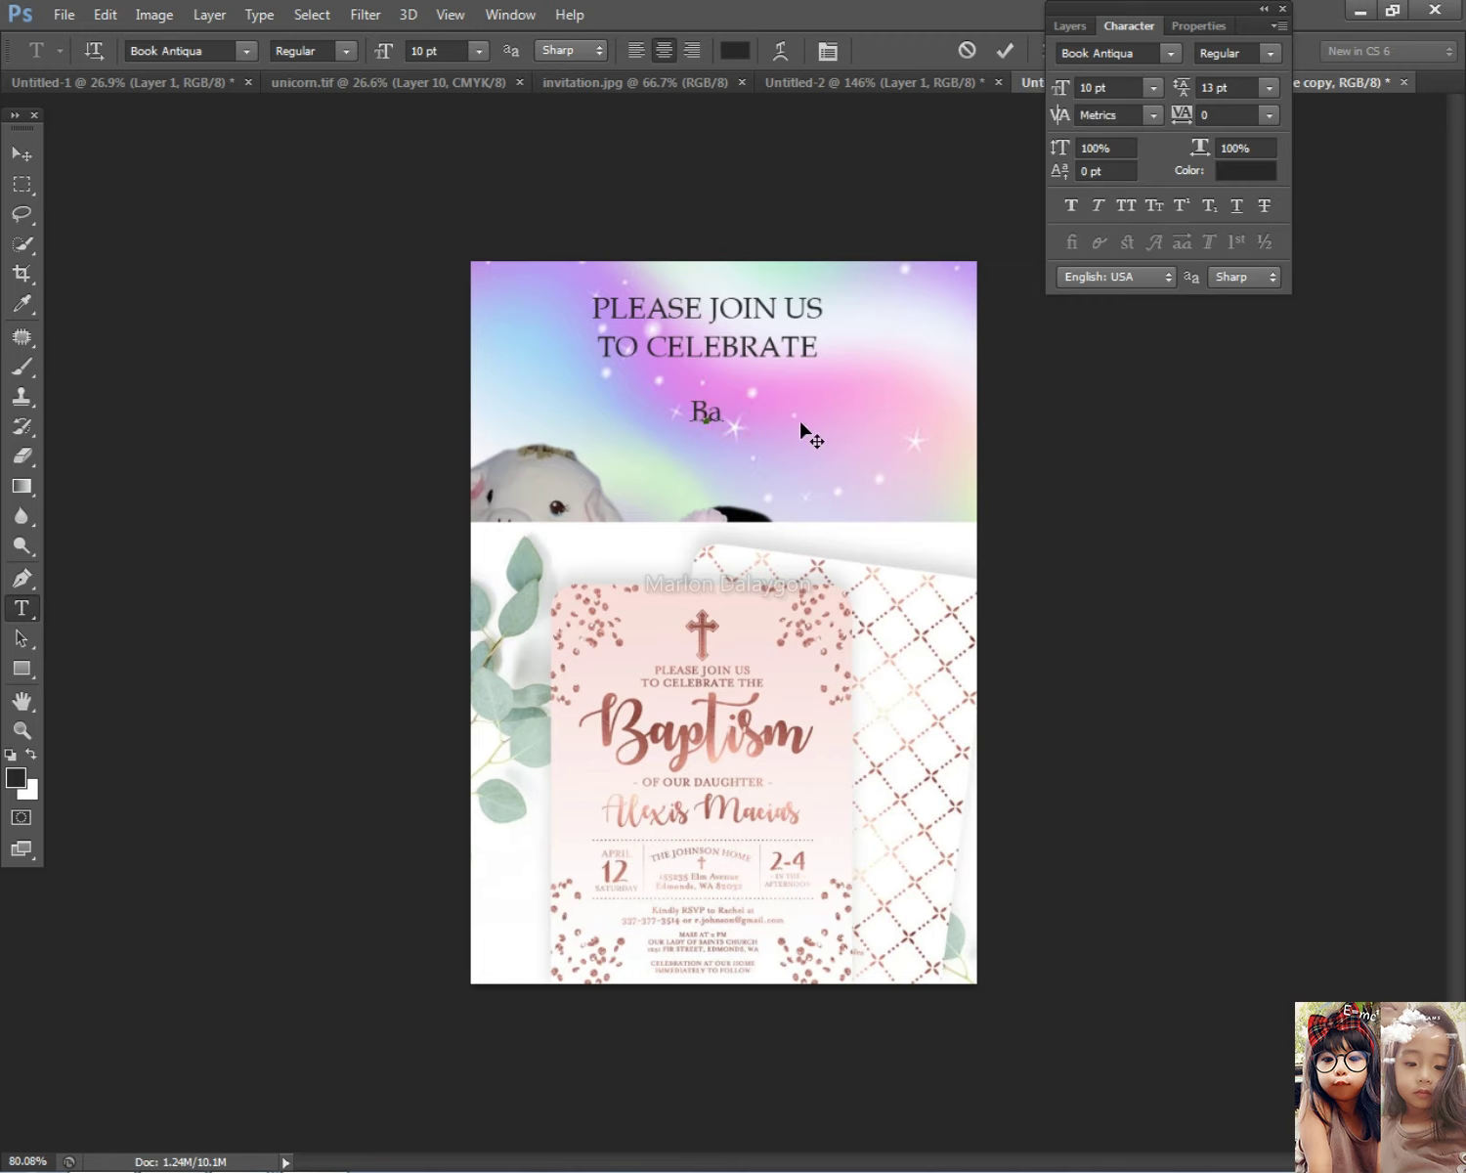
pyautogui.write('ptism')
pyautogui.hotkey('ctrl', 'a')
# Step: Set the 'Baptism' text in the Brannboll F PE script font
pyautogui.click(184, 53)
pyautogui.scroll(-1, 186, 55)
pyautogui.scroll(-4, 186, 55)
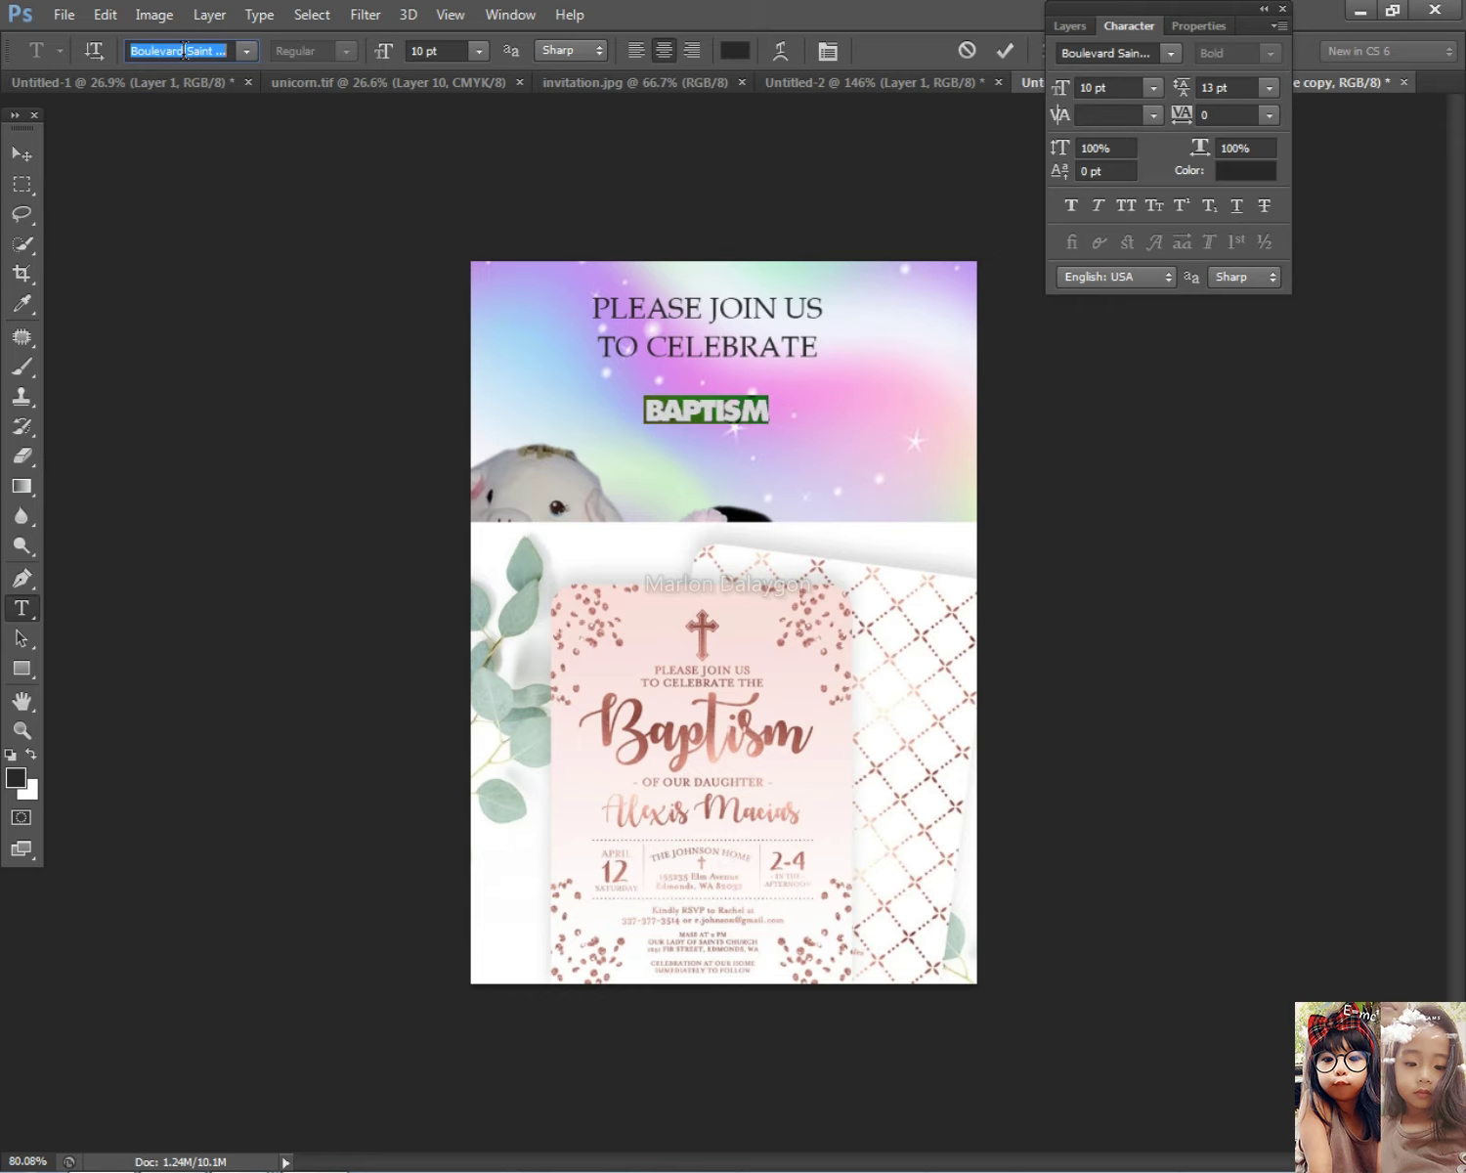
pyautogui.scroll(-1, 185, 51)
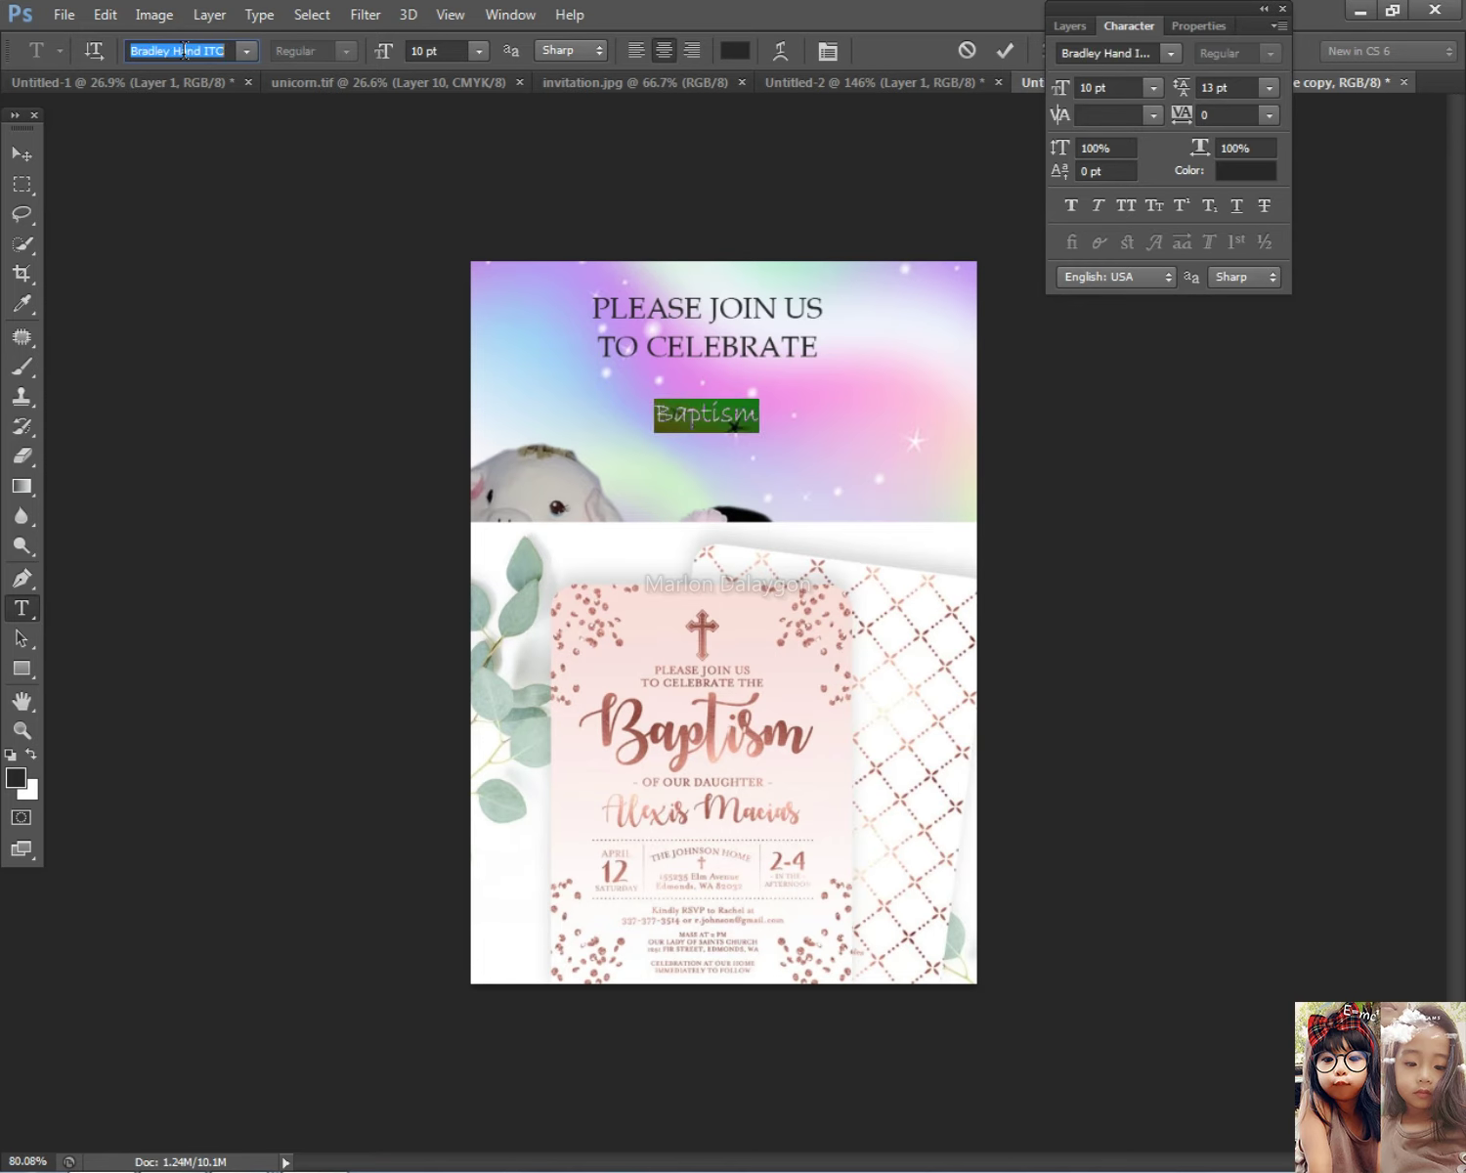
pyautogui.scroll(-3, 185, 51)
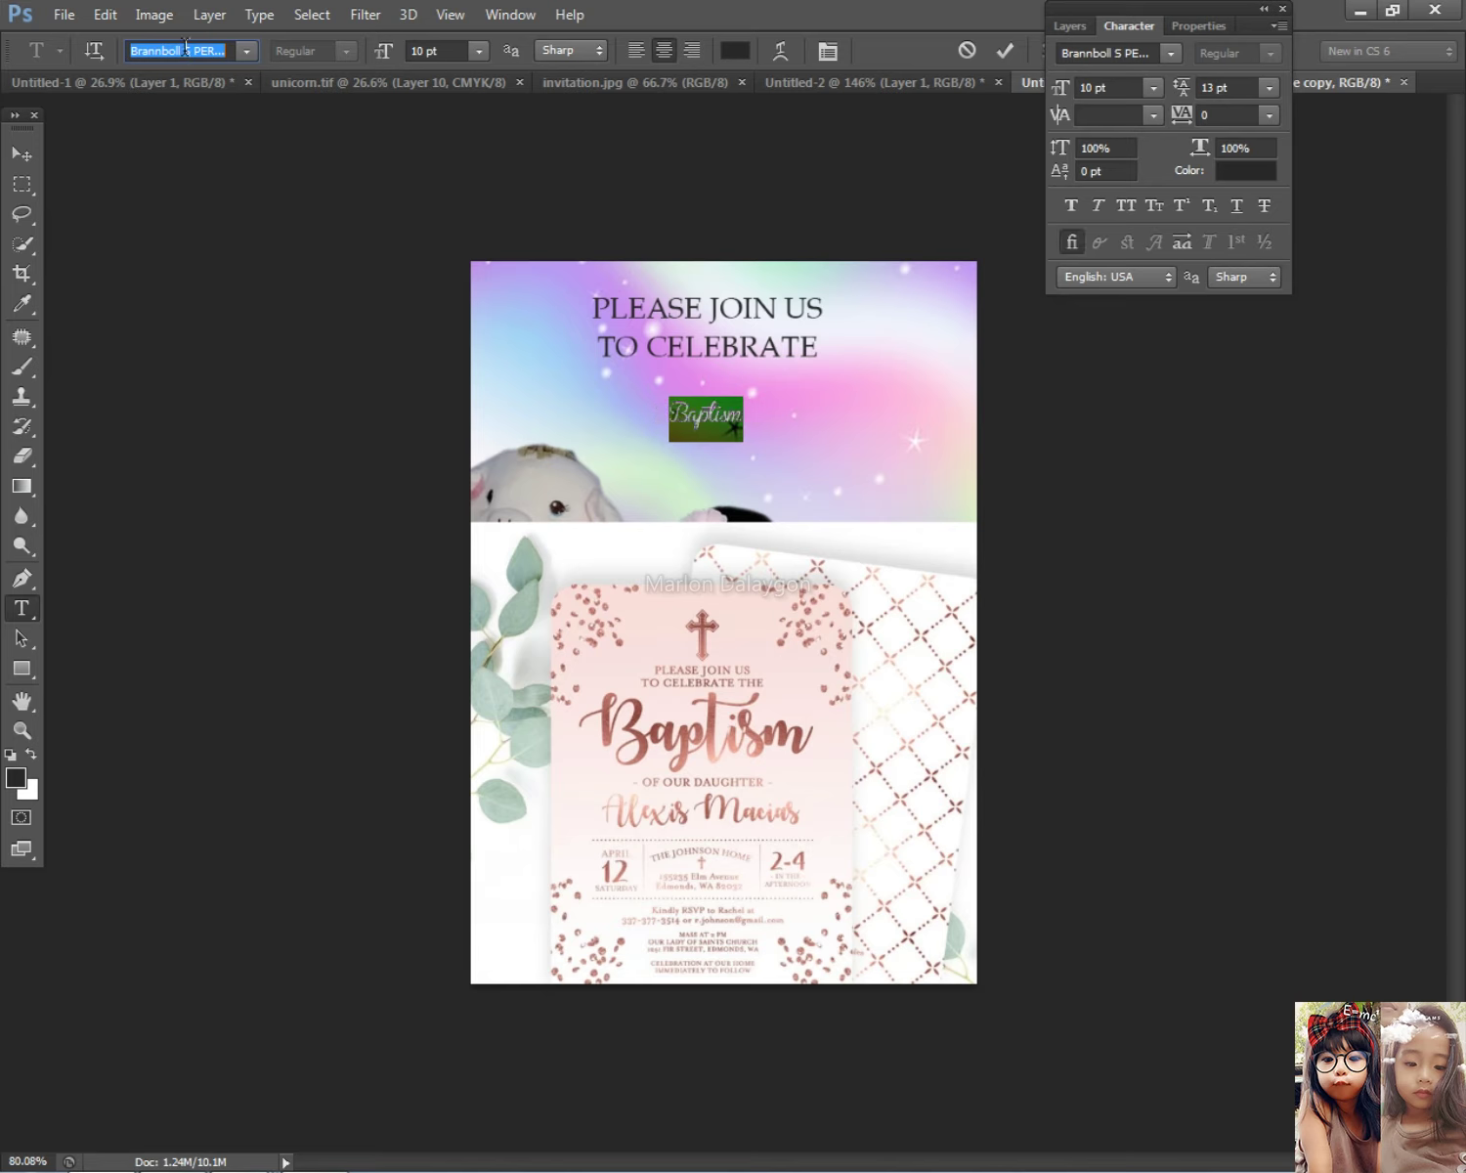
pyautogui.click(21, 154)
# Step: Move 'Baptism' under the heading and enlarge it to nearly three times its size
pyautogui.moveTo(718, 401); pyautogui.dragTo(857, 512)
pyautogui.hotkey('ctrl', 't')
pyautogui.moveTo(854, 393); pyautogui.dragTo(804, 431)
pyautogui.press('Return')
pyautogui.click(767, 432)
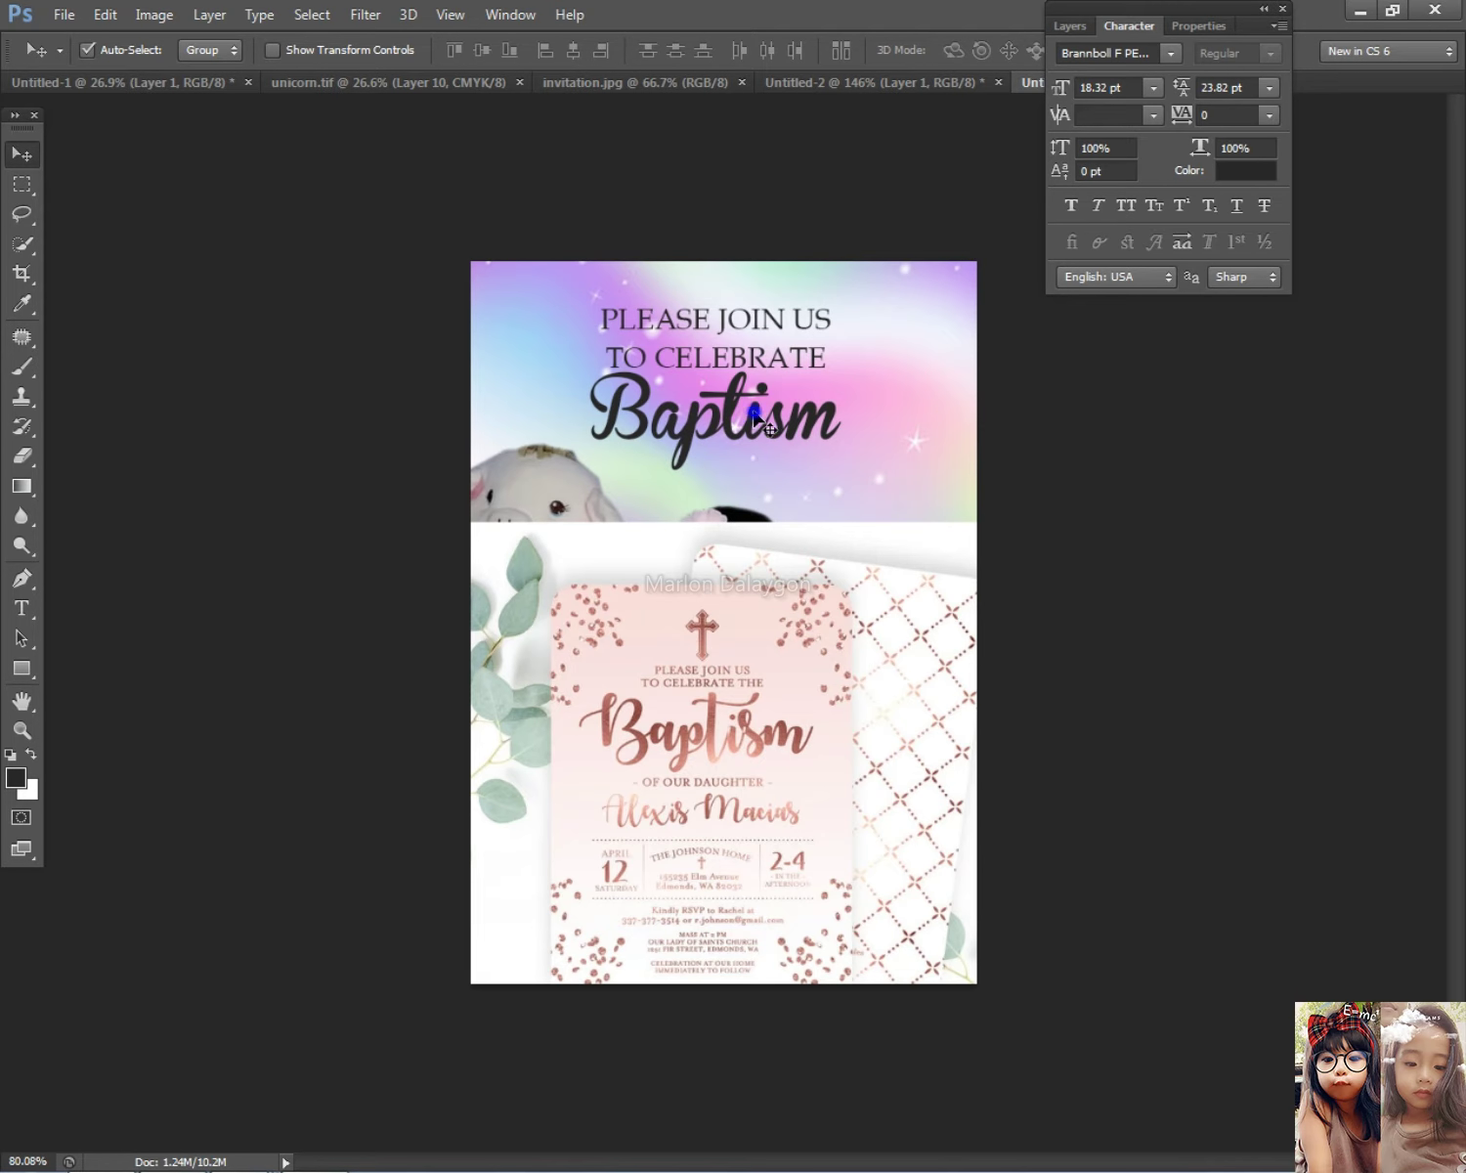
pyautogui.click(1069, 26)
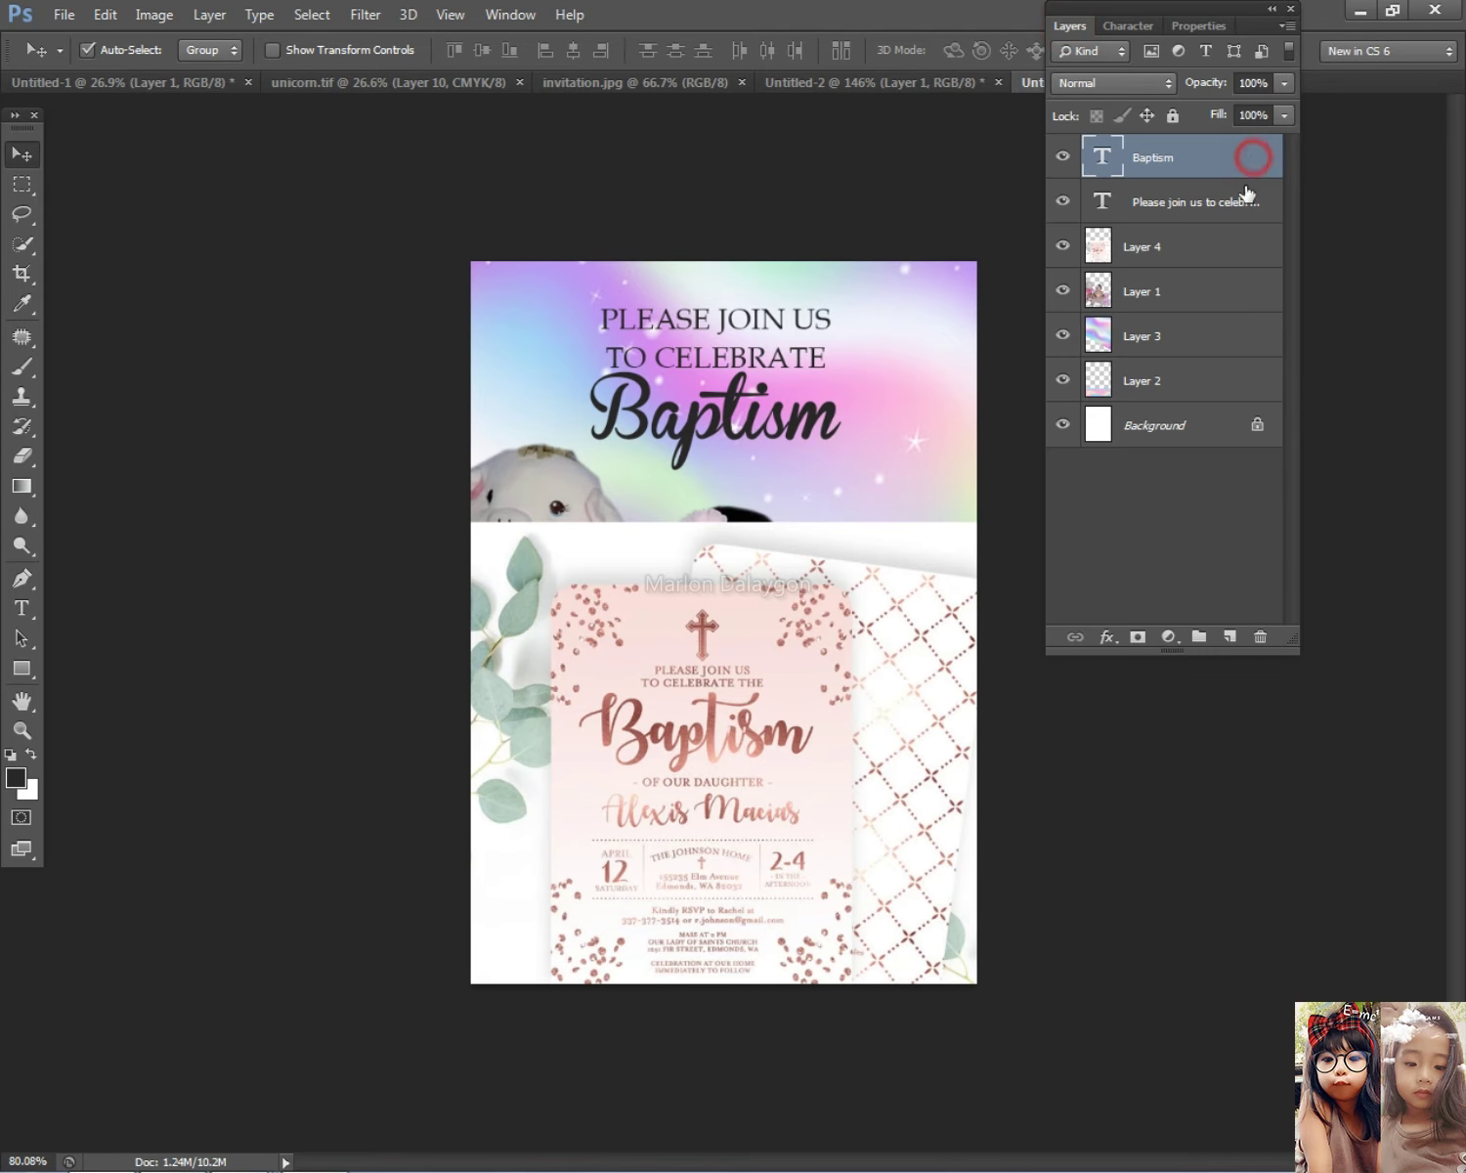
# Step: Add a Color Overlay to Baptism, trying rose-gold and dark tones before a bright pink
pyautogui.doubleClick(1253, 161)
pyautogui.click(862, 661)
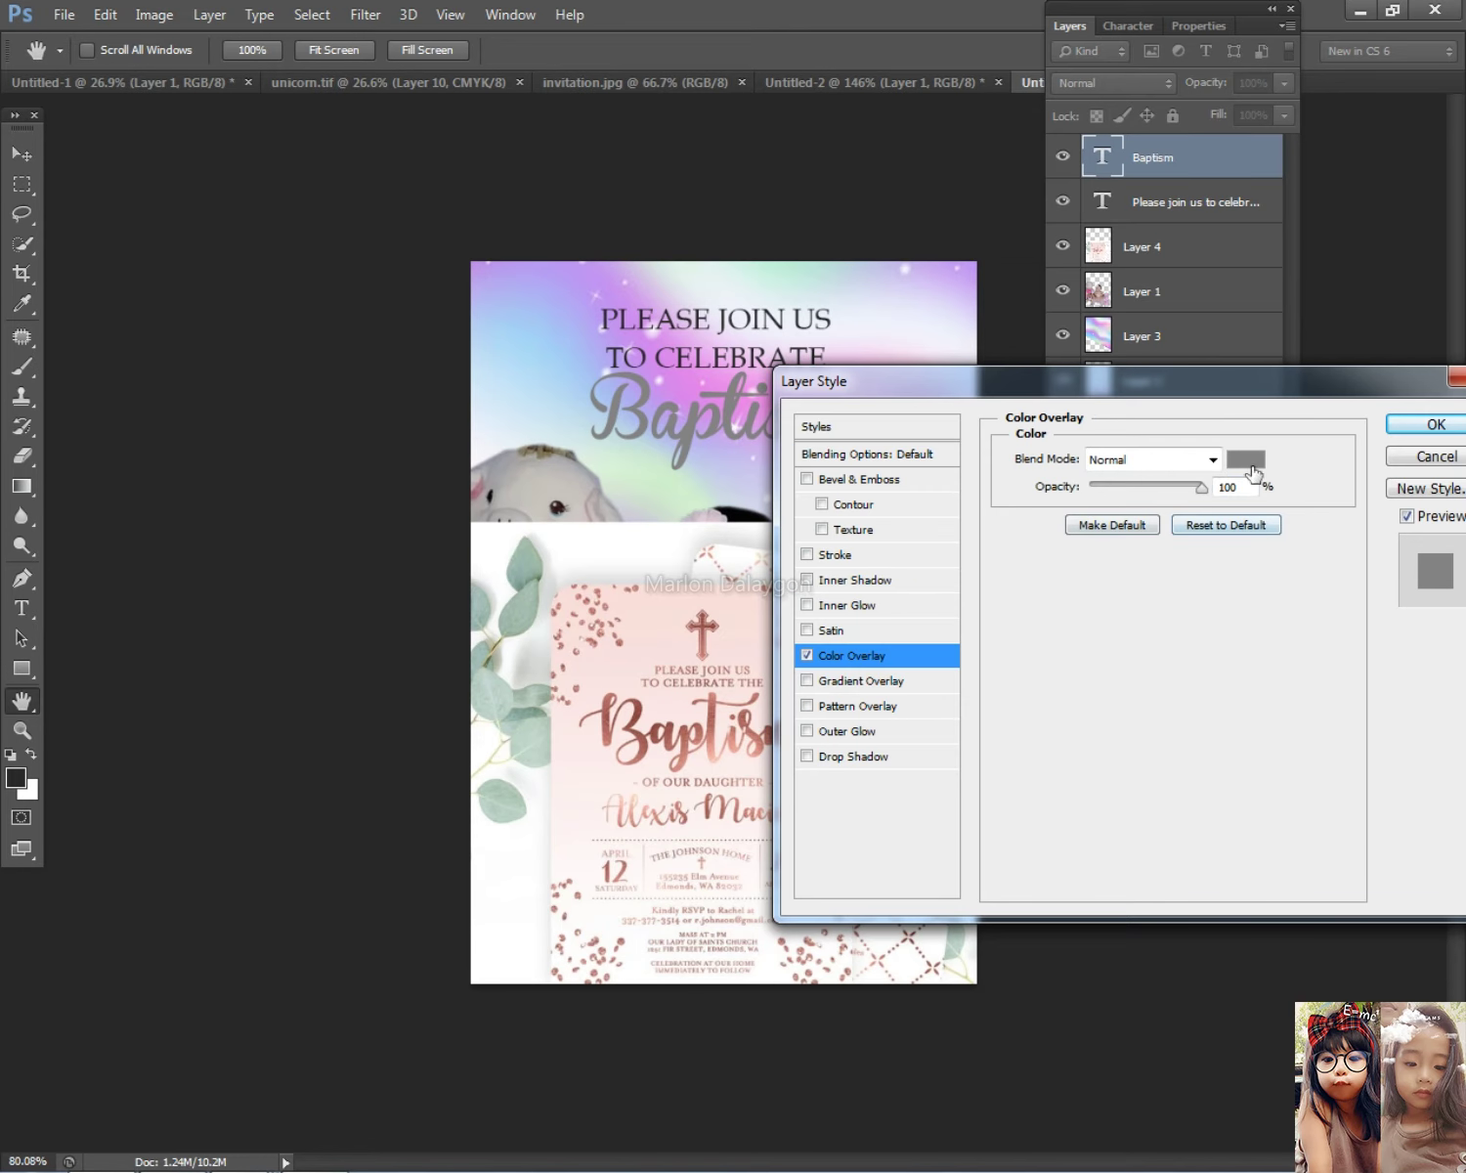
pyautogui.click(1259, 455)
pyautogui.click(672, 728)
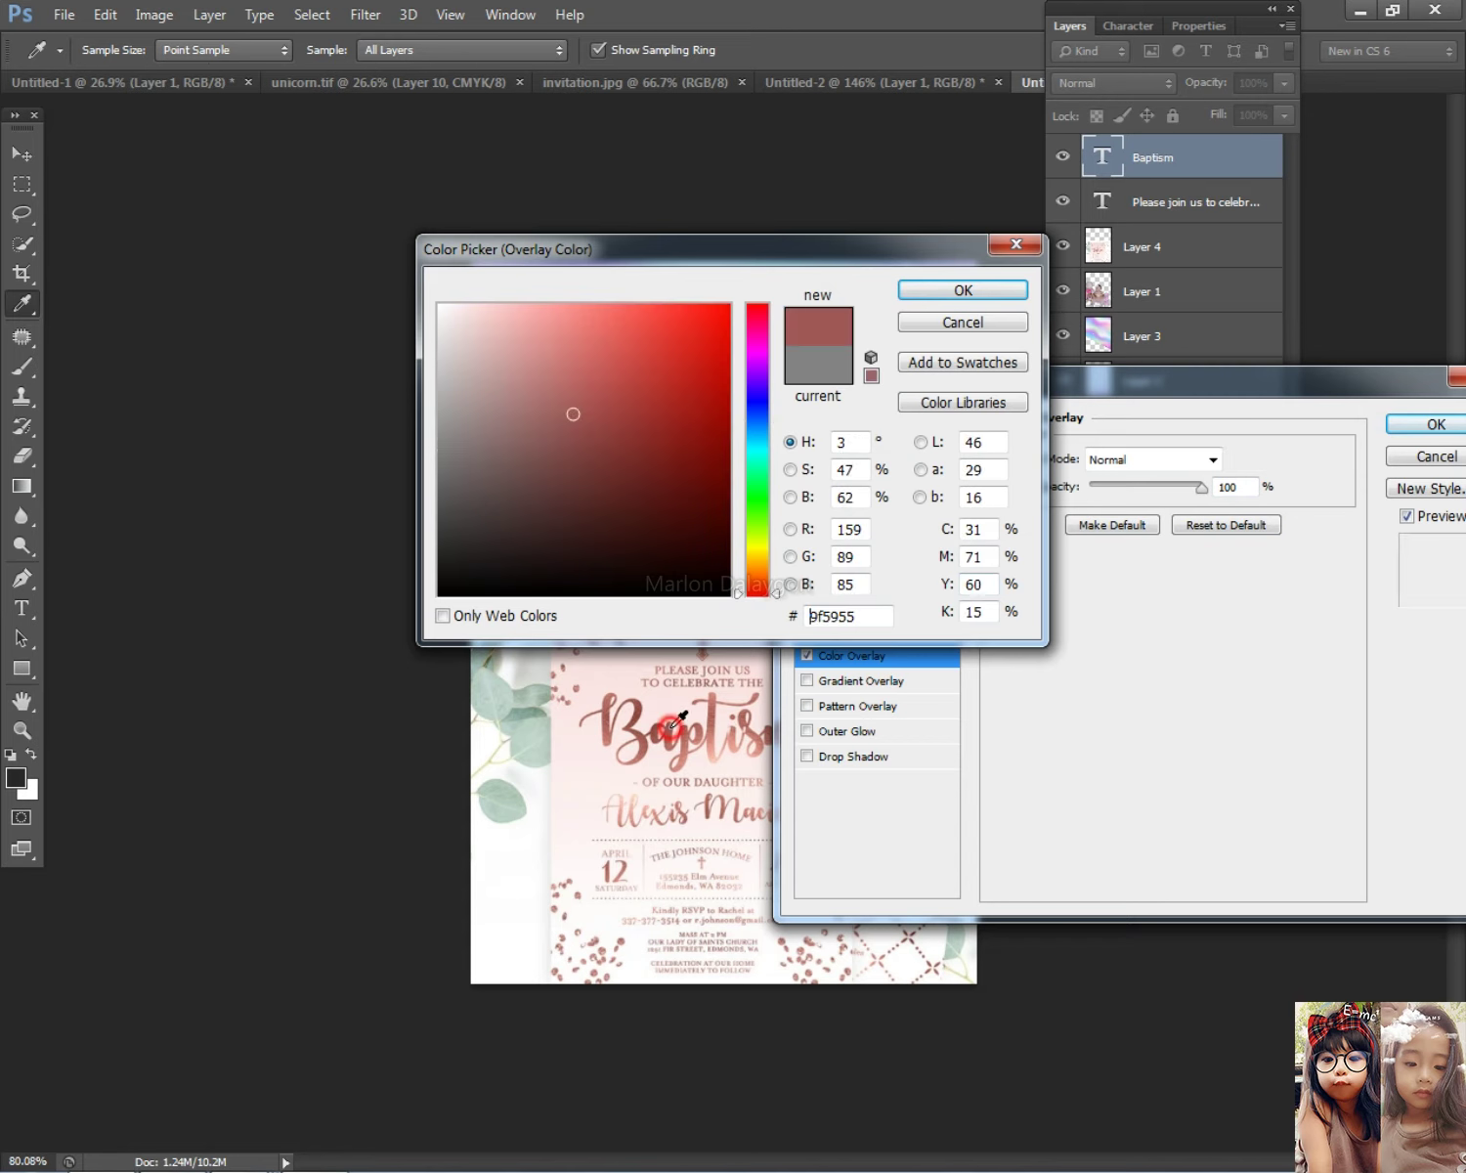
pyautogui.moveTo(870, 250); pyautogui.dragTo(1343, 451)
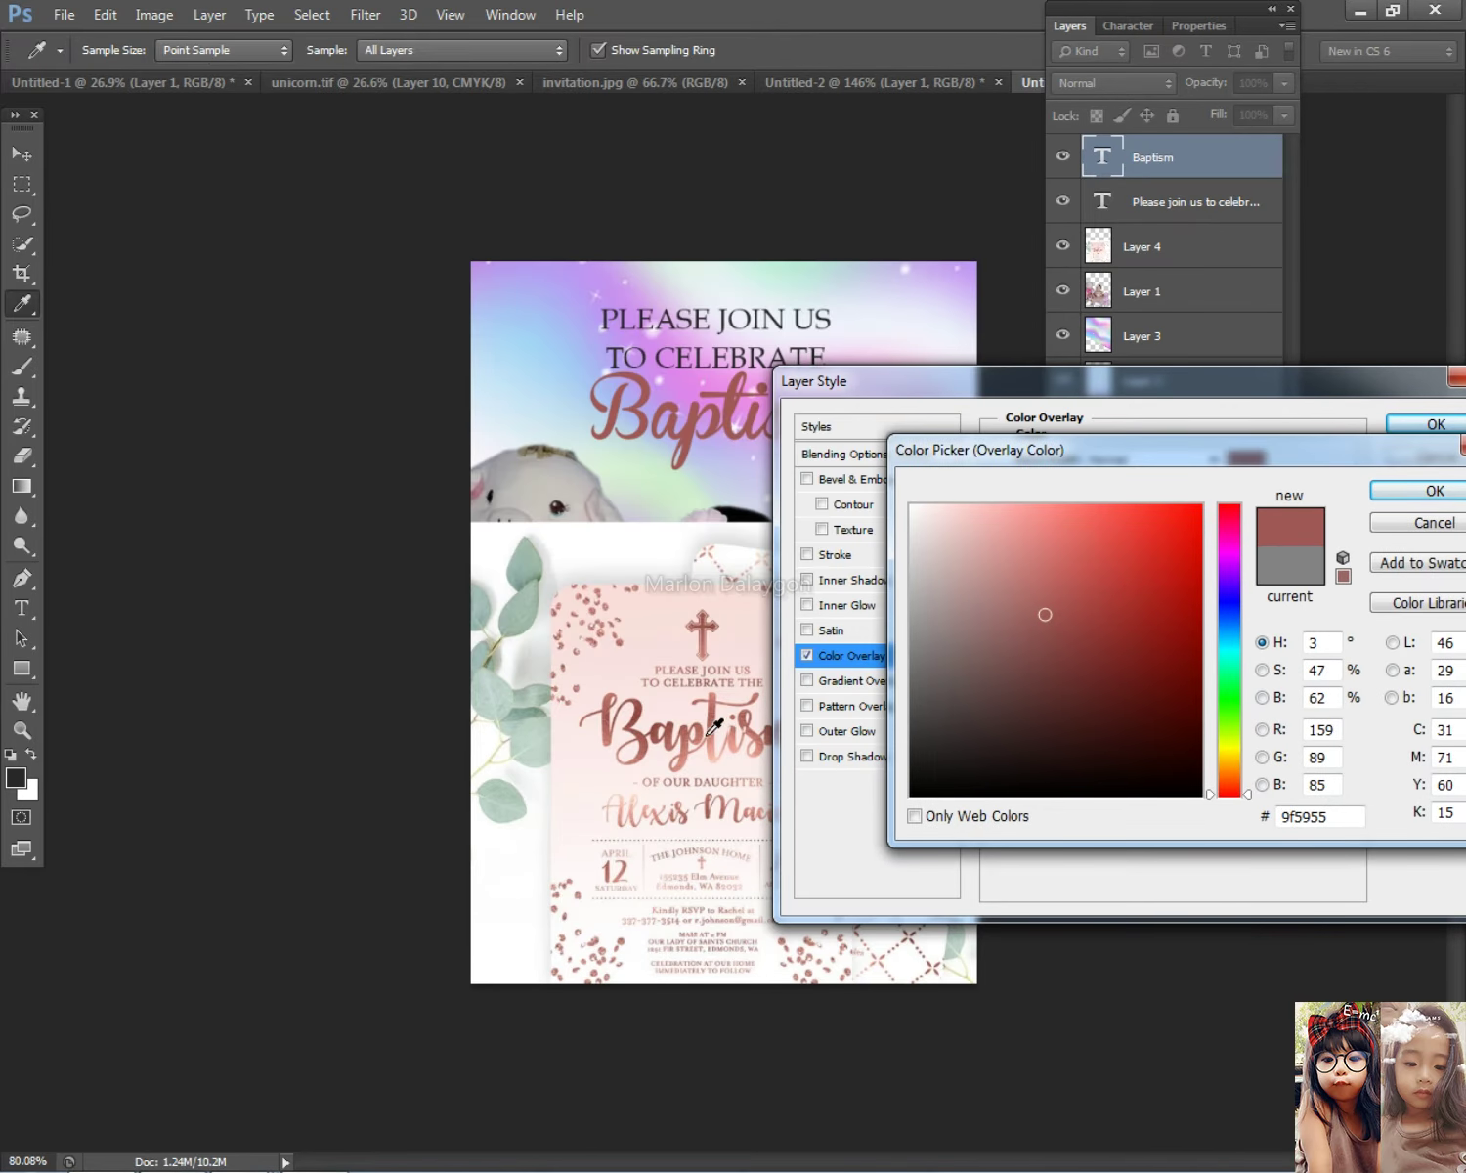
pyautogui.click(720, 713)
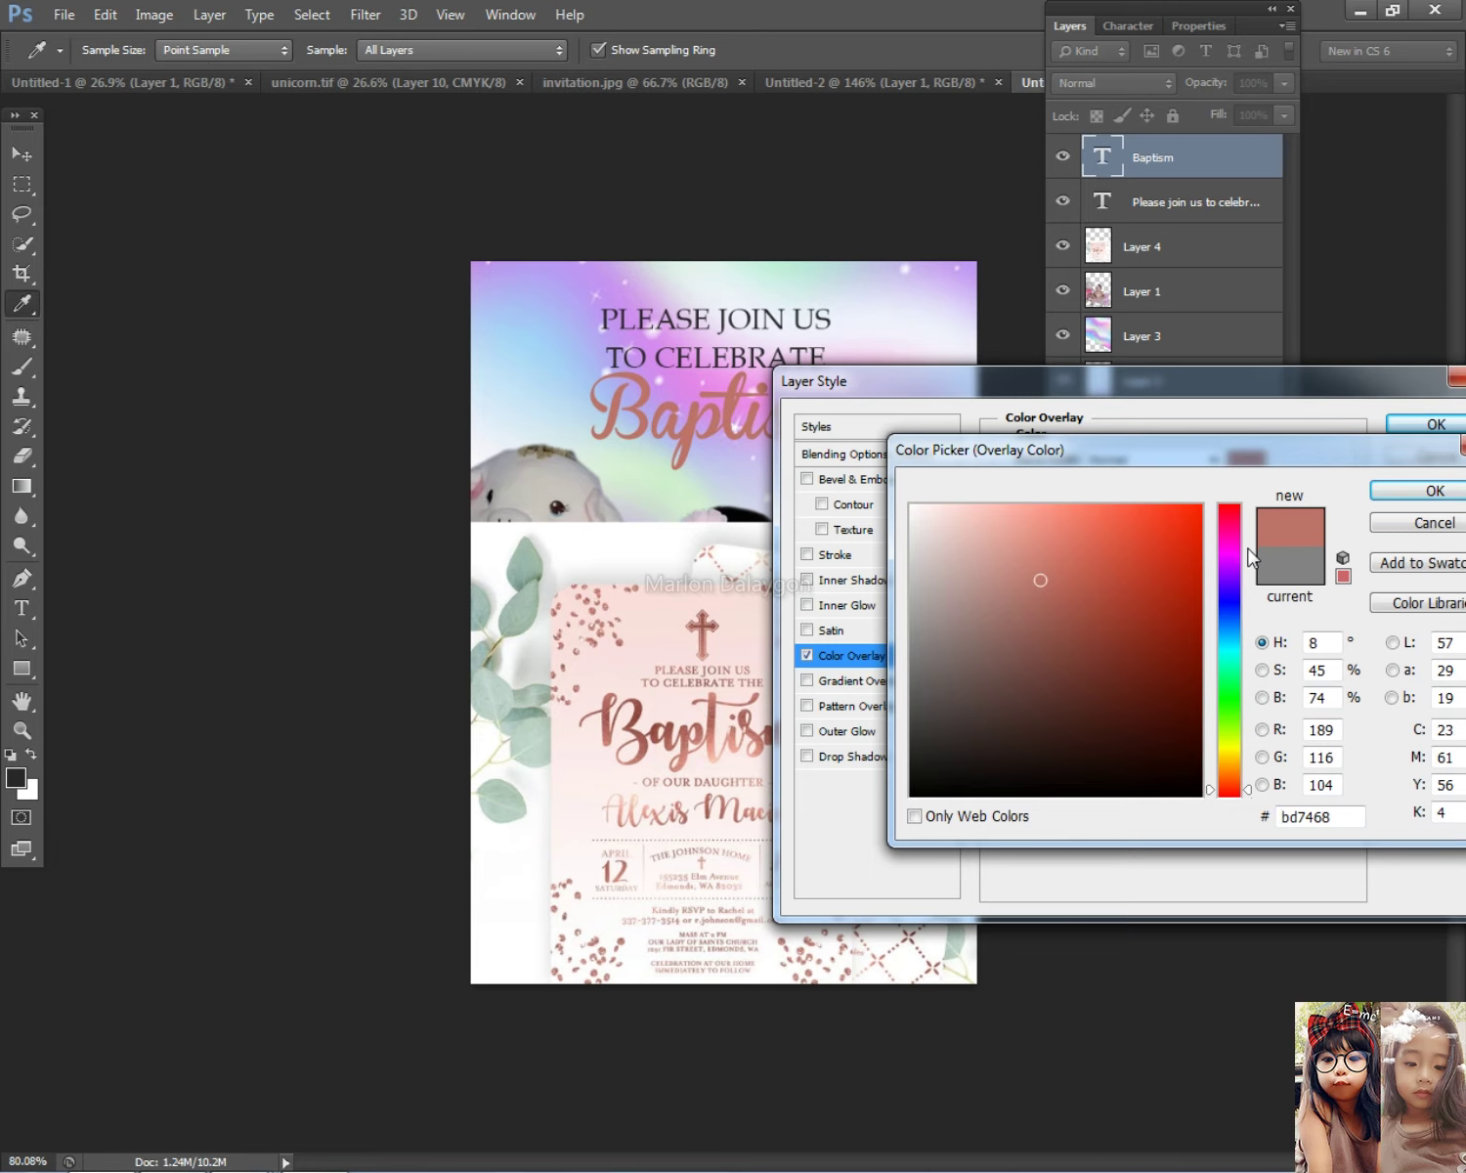
pyautogui.click(1423, 488)
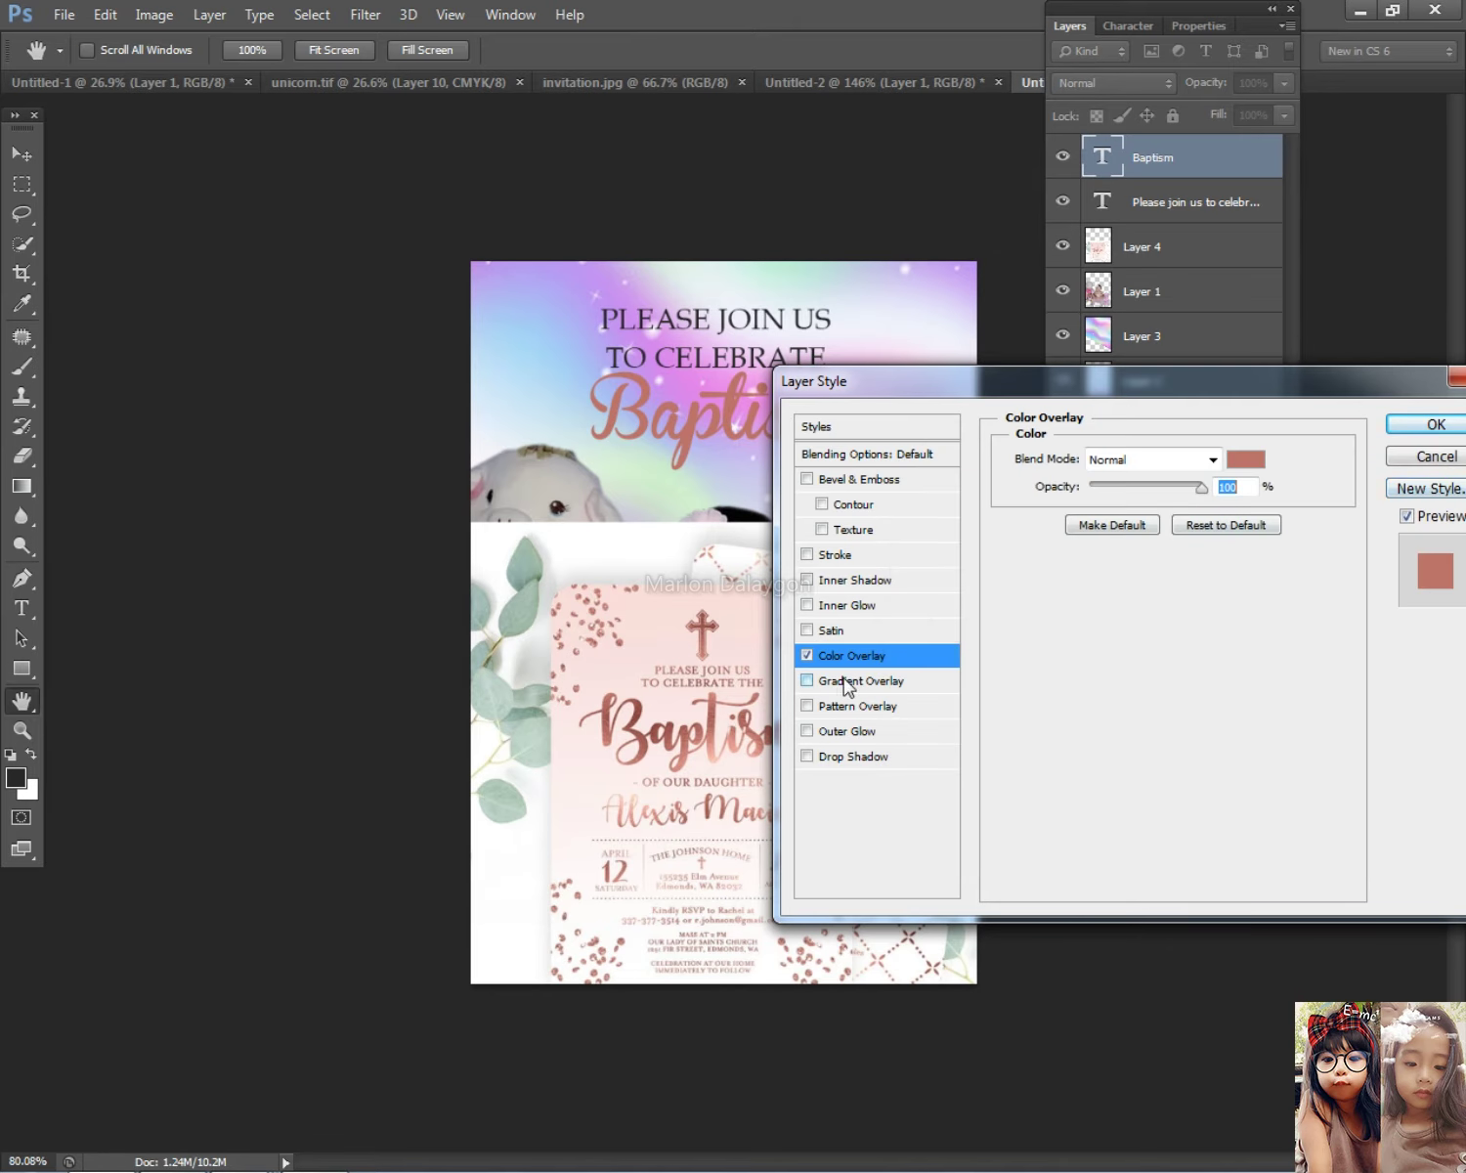
pyautogui.click(1247, 459)
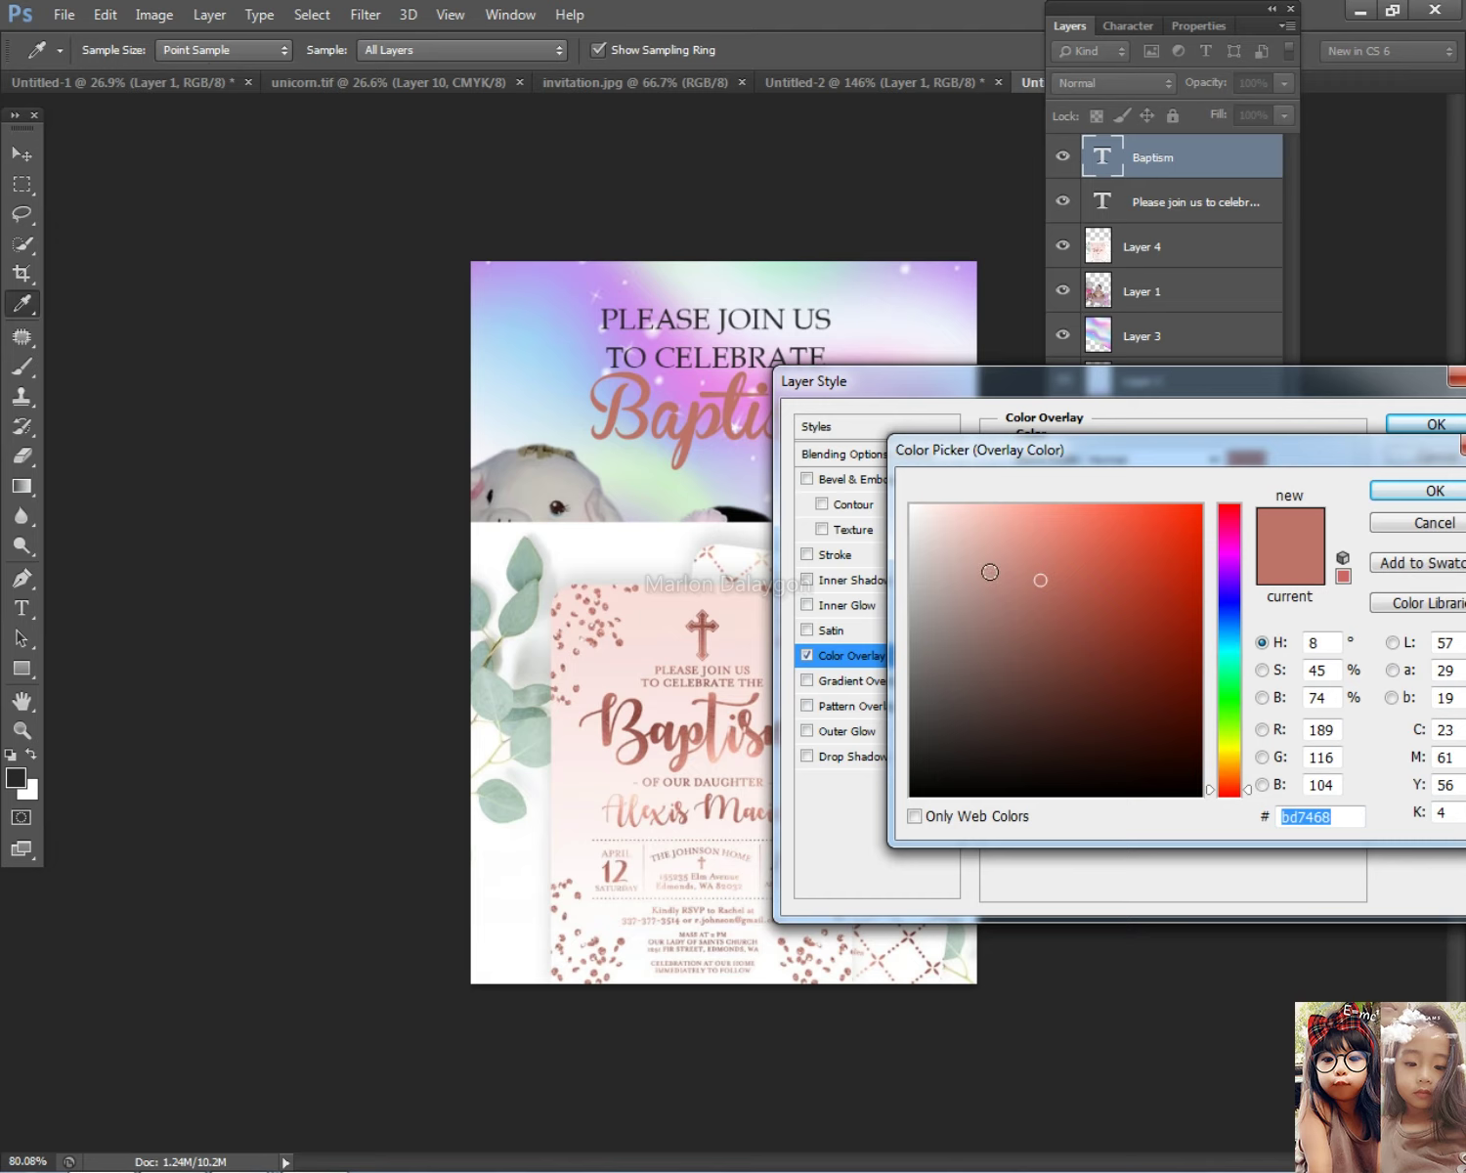
pyautogui.click(967, 703)
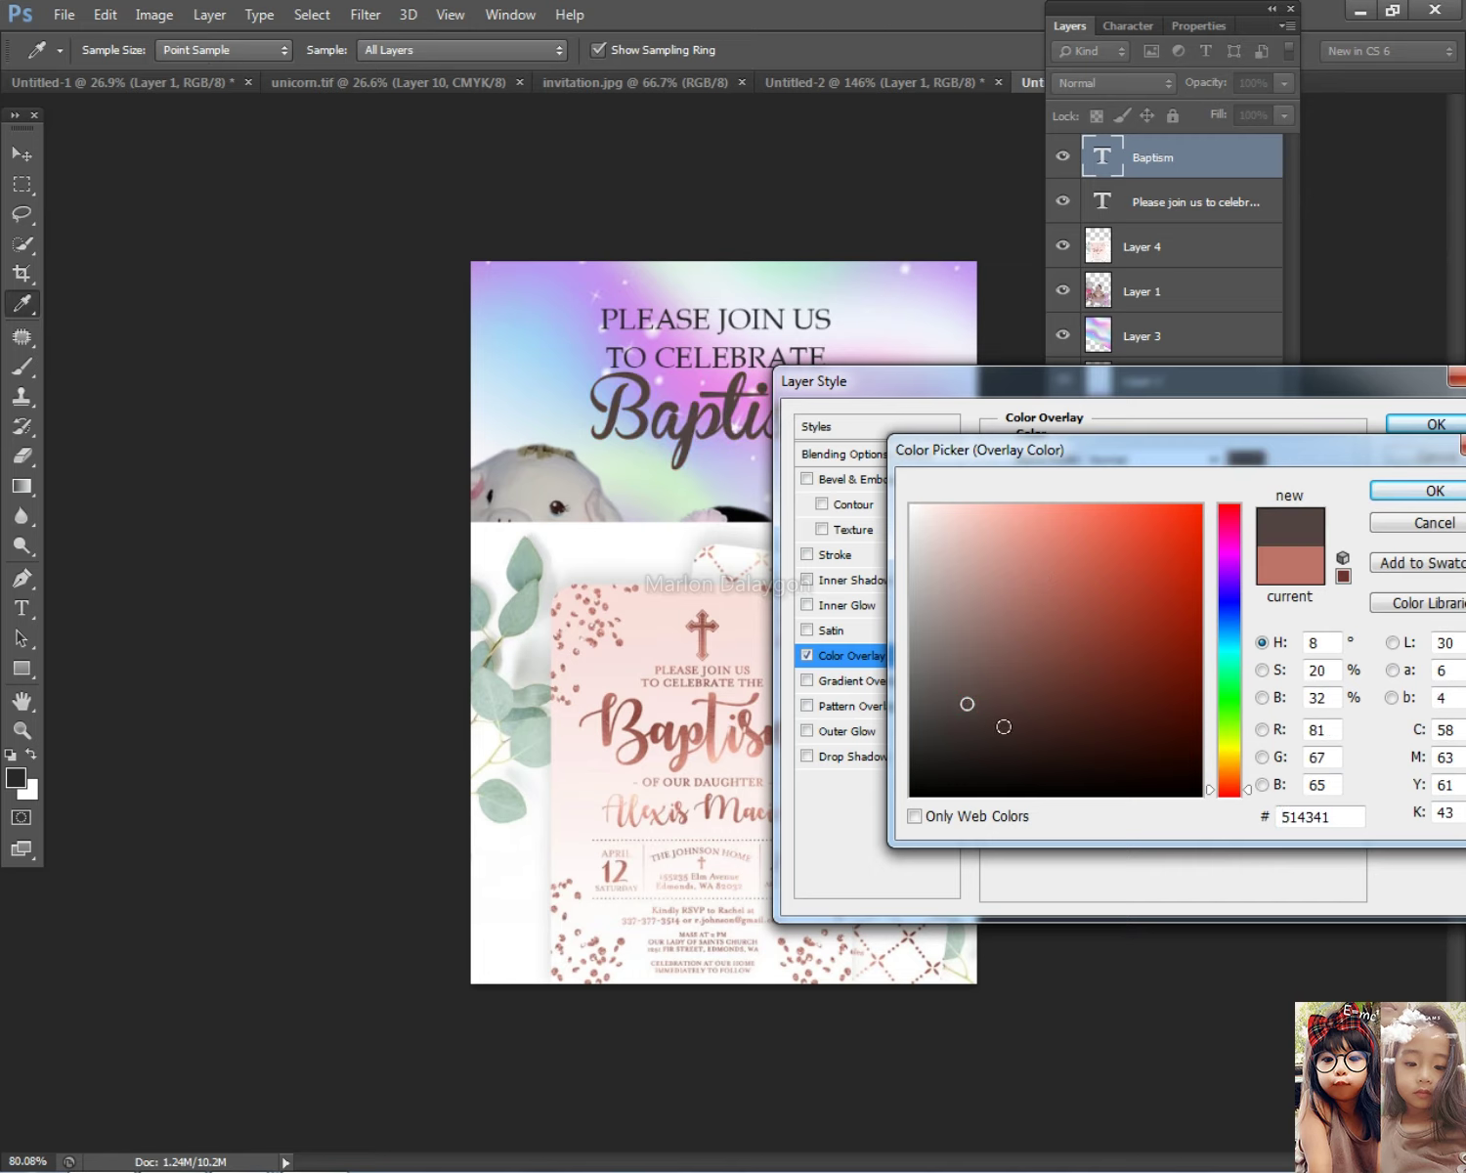
pyautogui.click(999, 726)
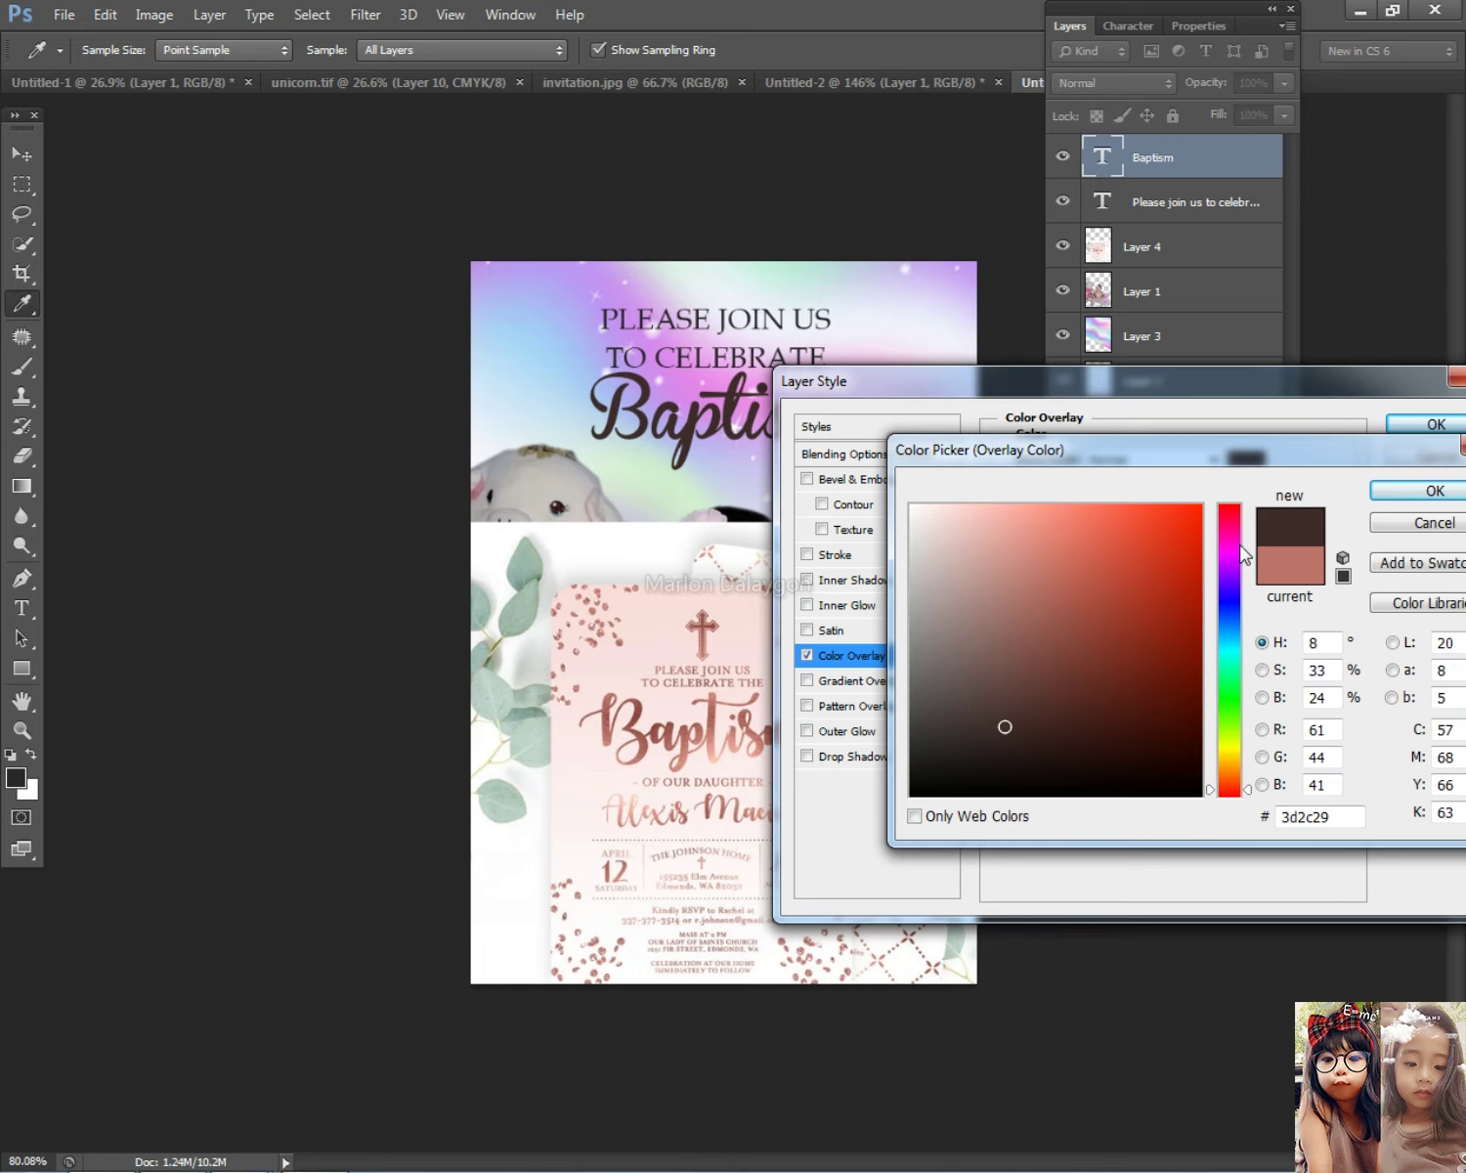
pyautogui.click(1198, 507)
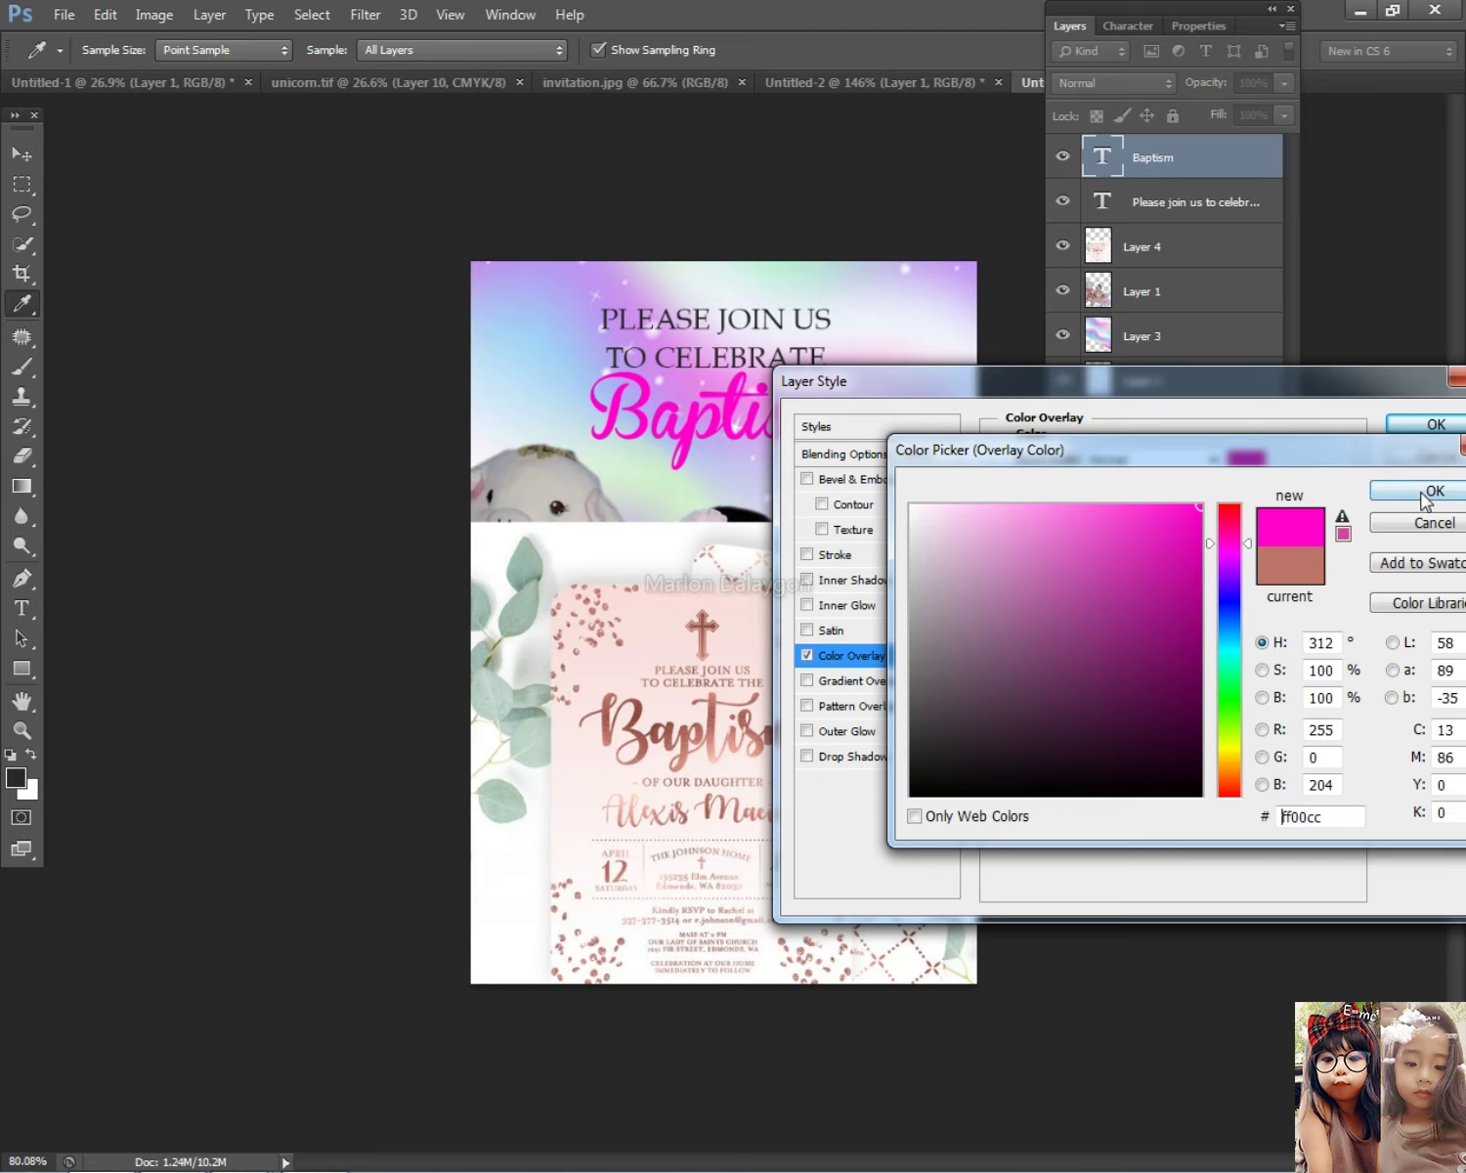
pyautogui.click(1433, 490)
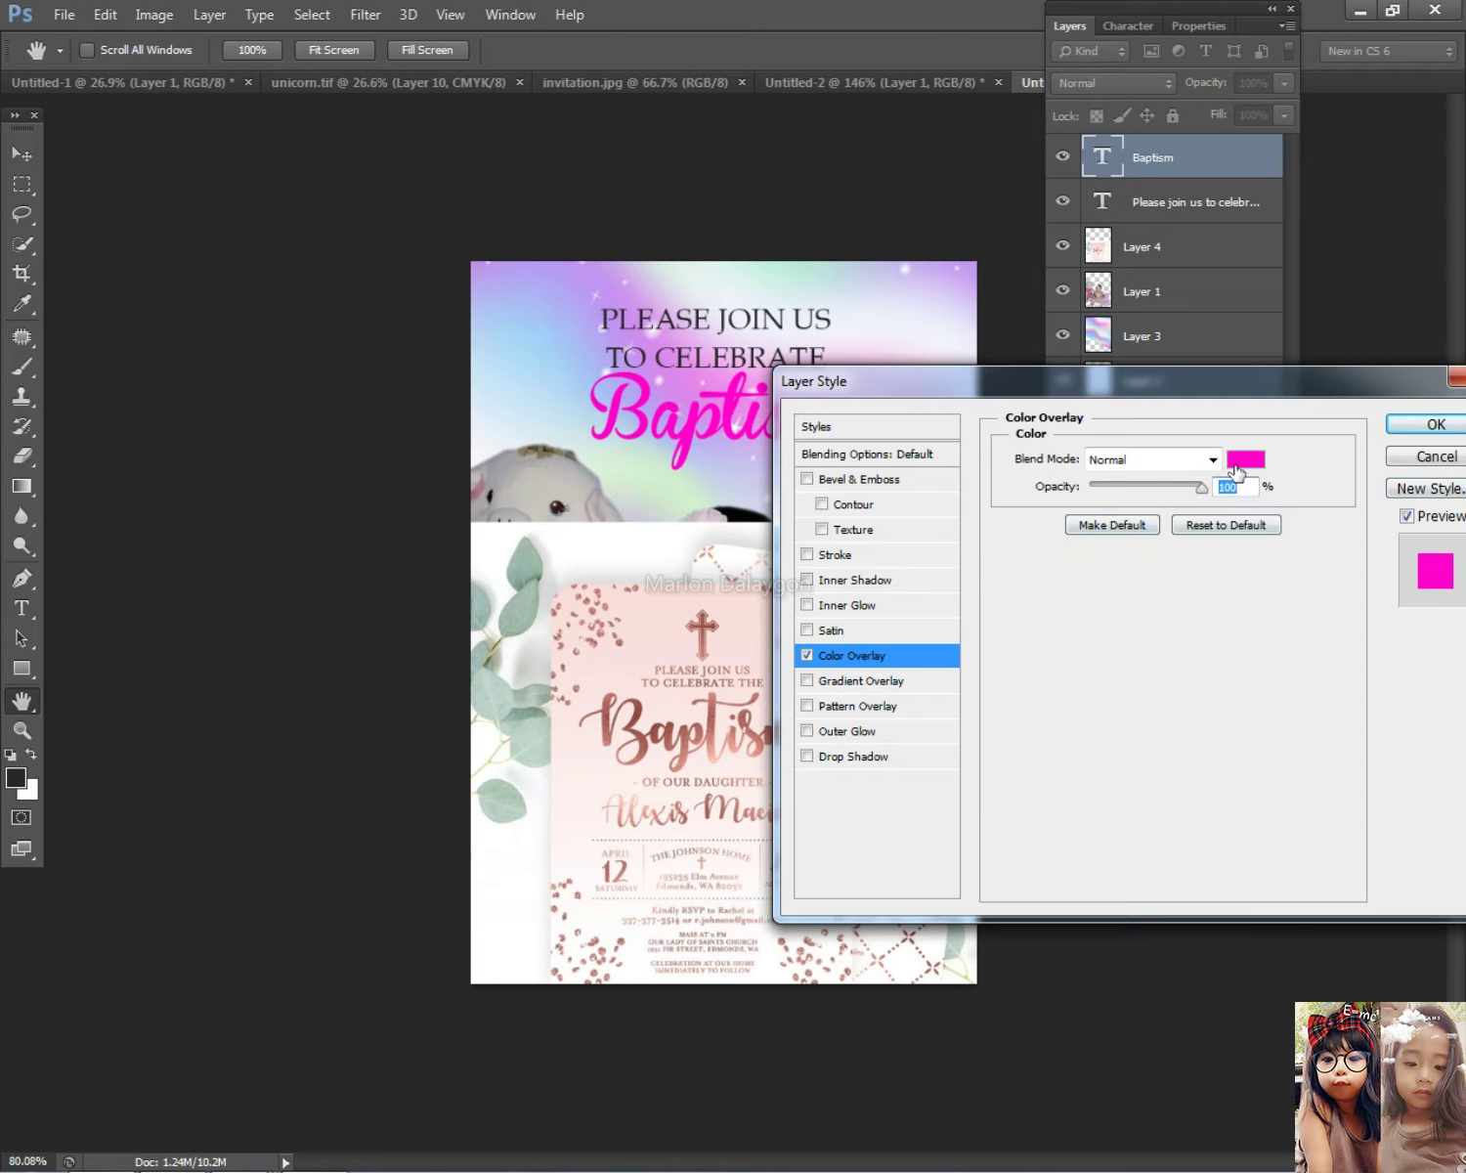
# Step: Refine the Baptism overlay pink to ef15a1
pyautogui.click(1239, 460)
pyautogui.moveTo(1395, 464); pyautogui.dragTo(1280, 452)
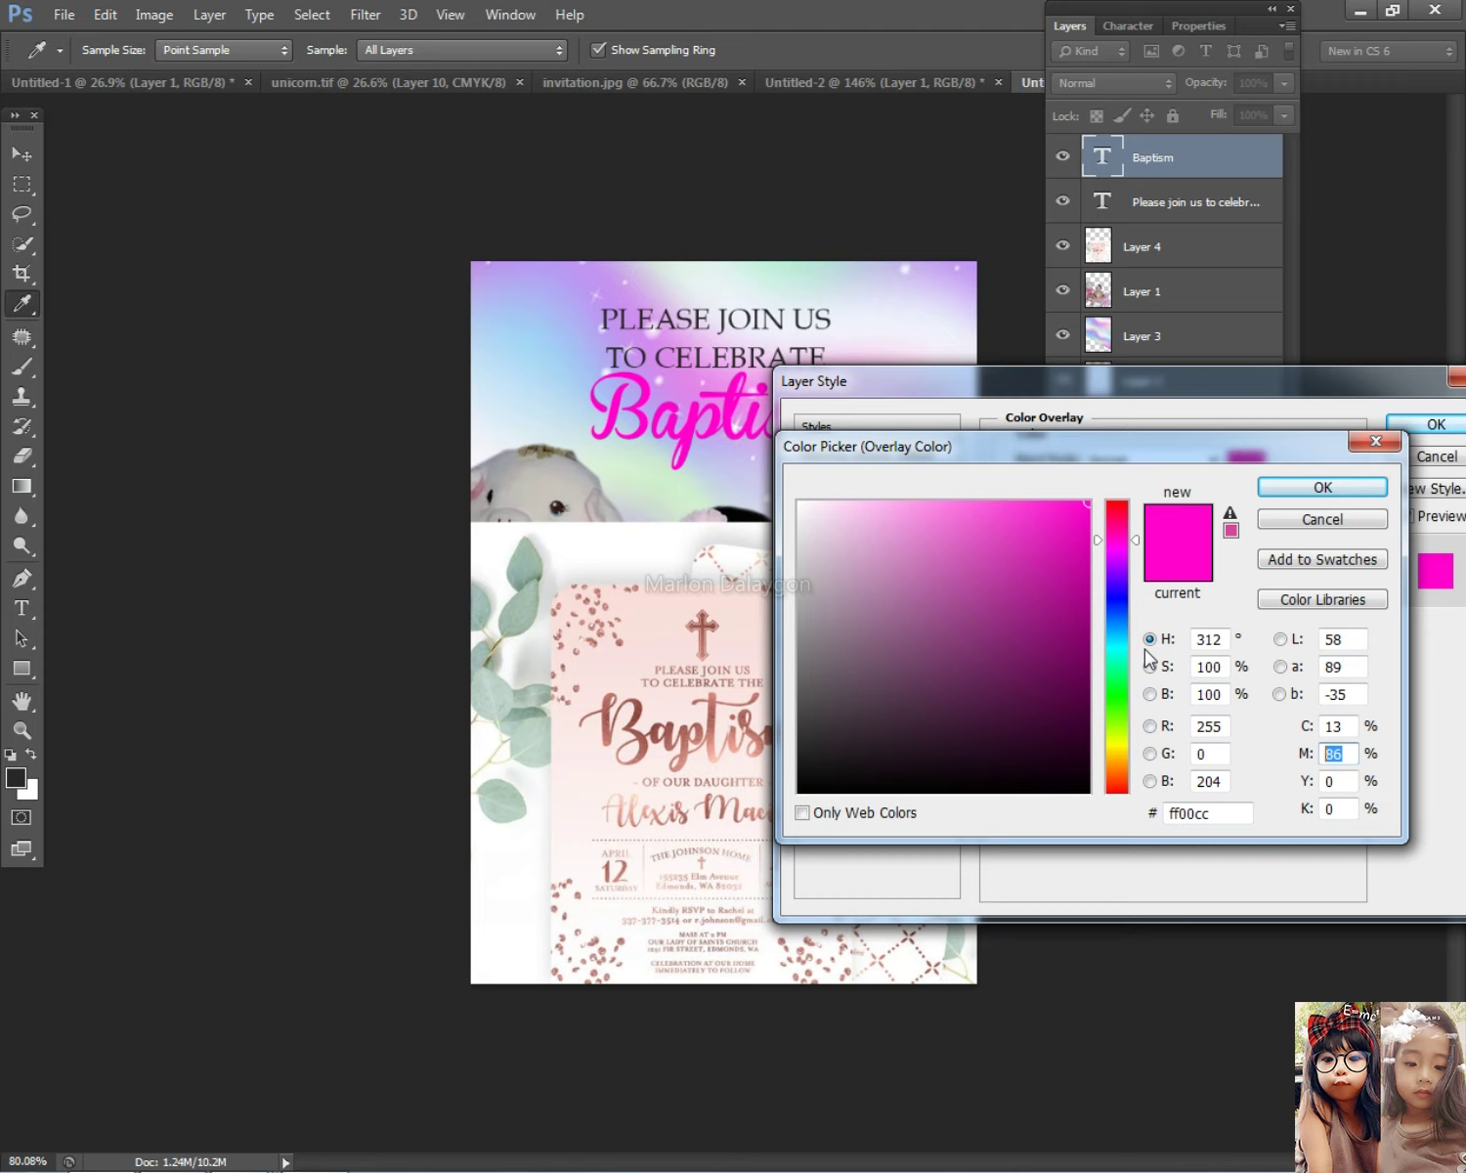
pyautogui.write('100')
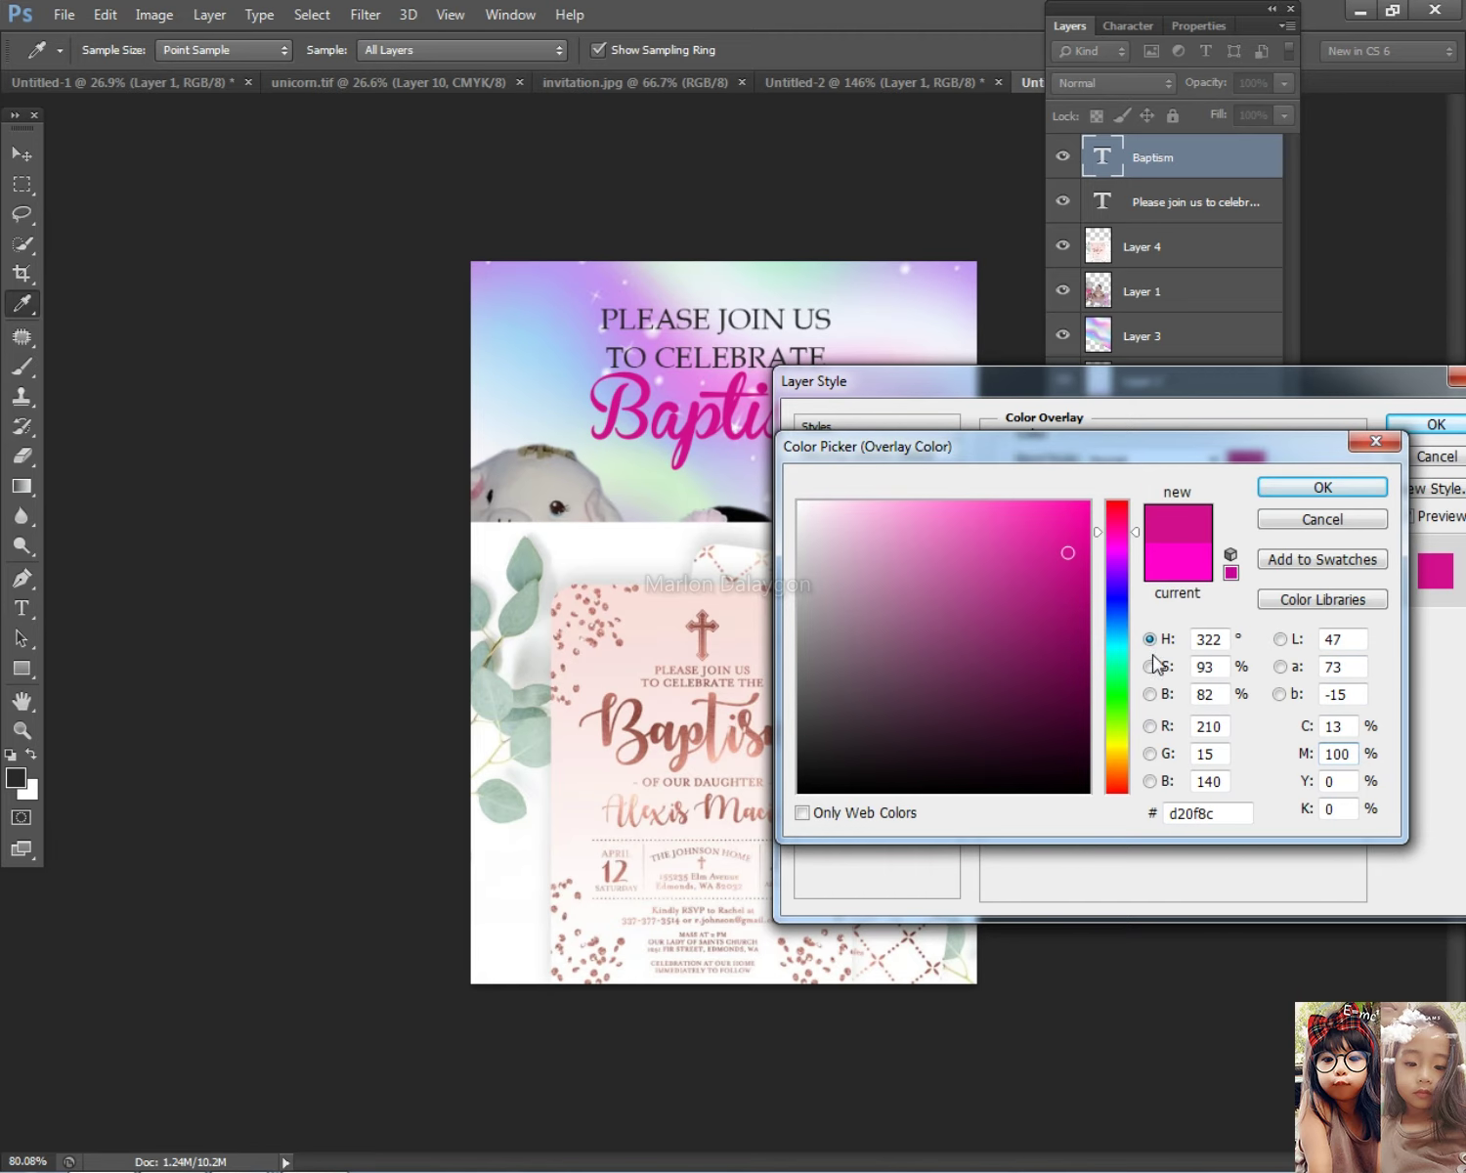
pyautogui.click(1065, 519)
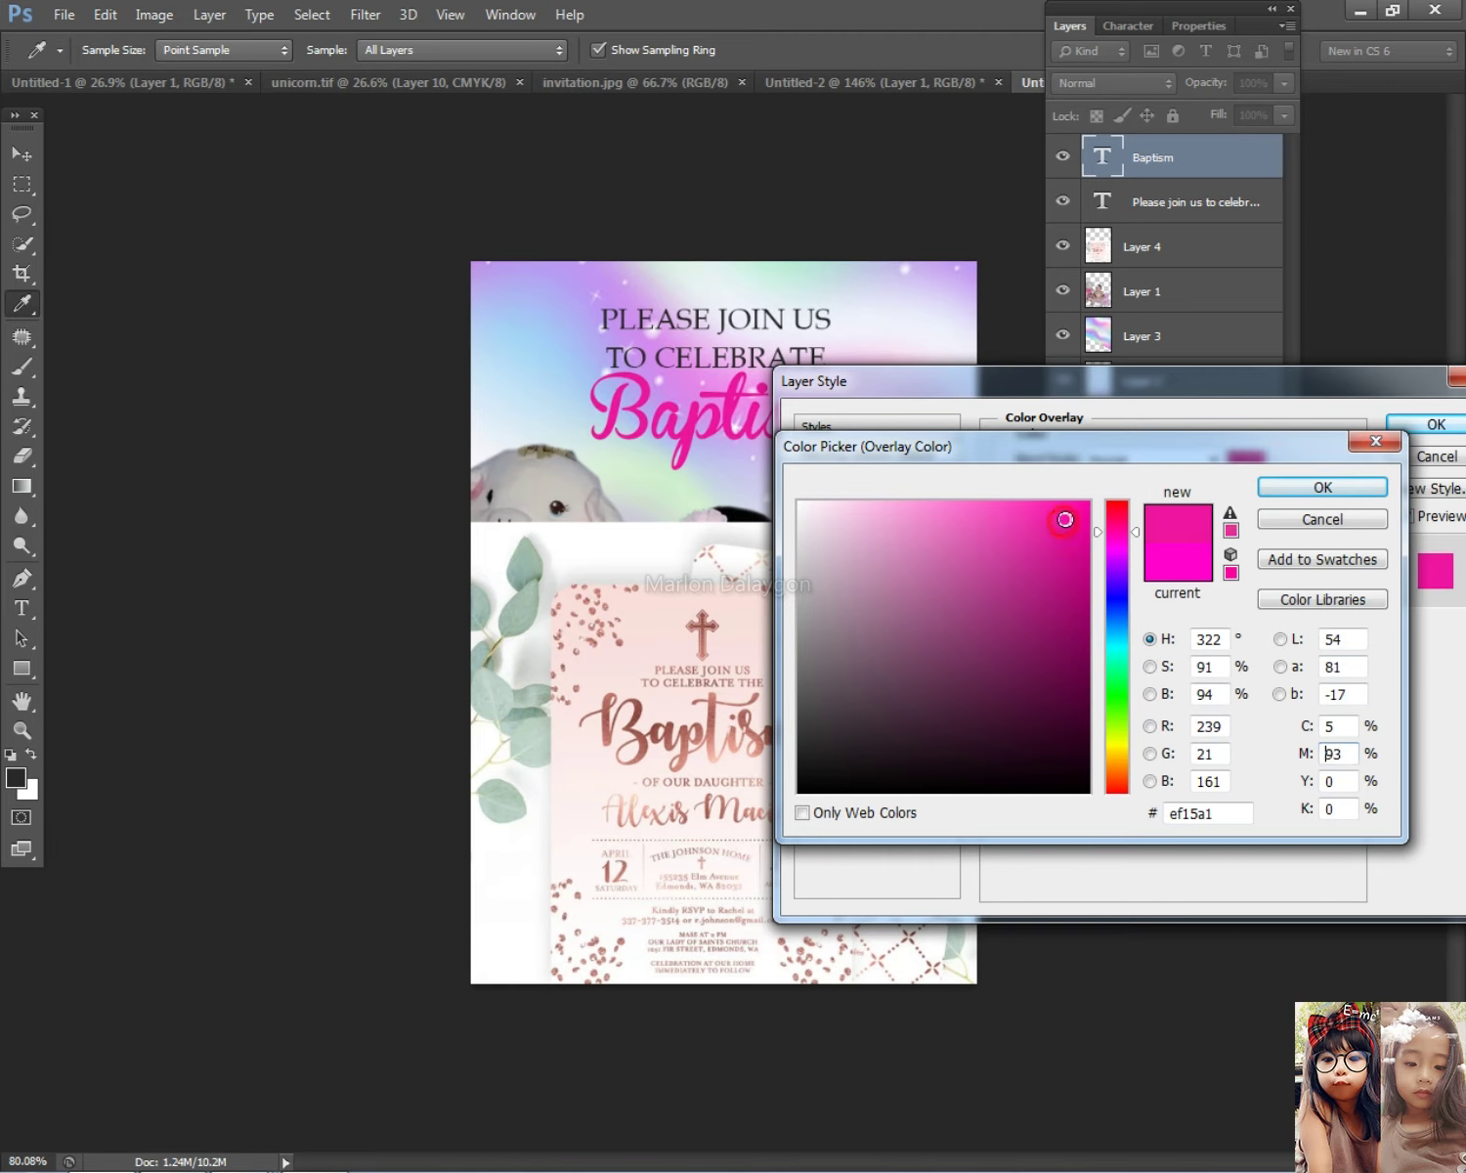
pyautogui.click(1341, 481)
# Step: Add a white (ffffff) 3 px stroke to Baptism and apply the layer style
pyautogui.click(844, 556)
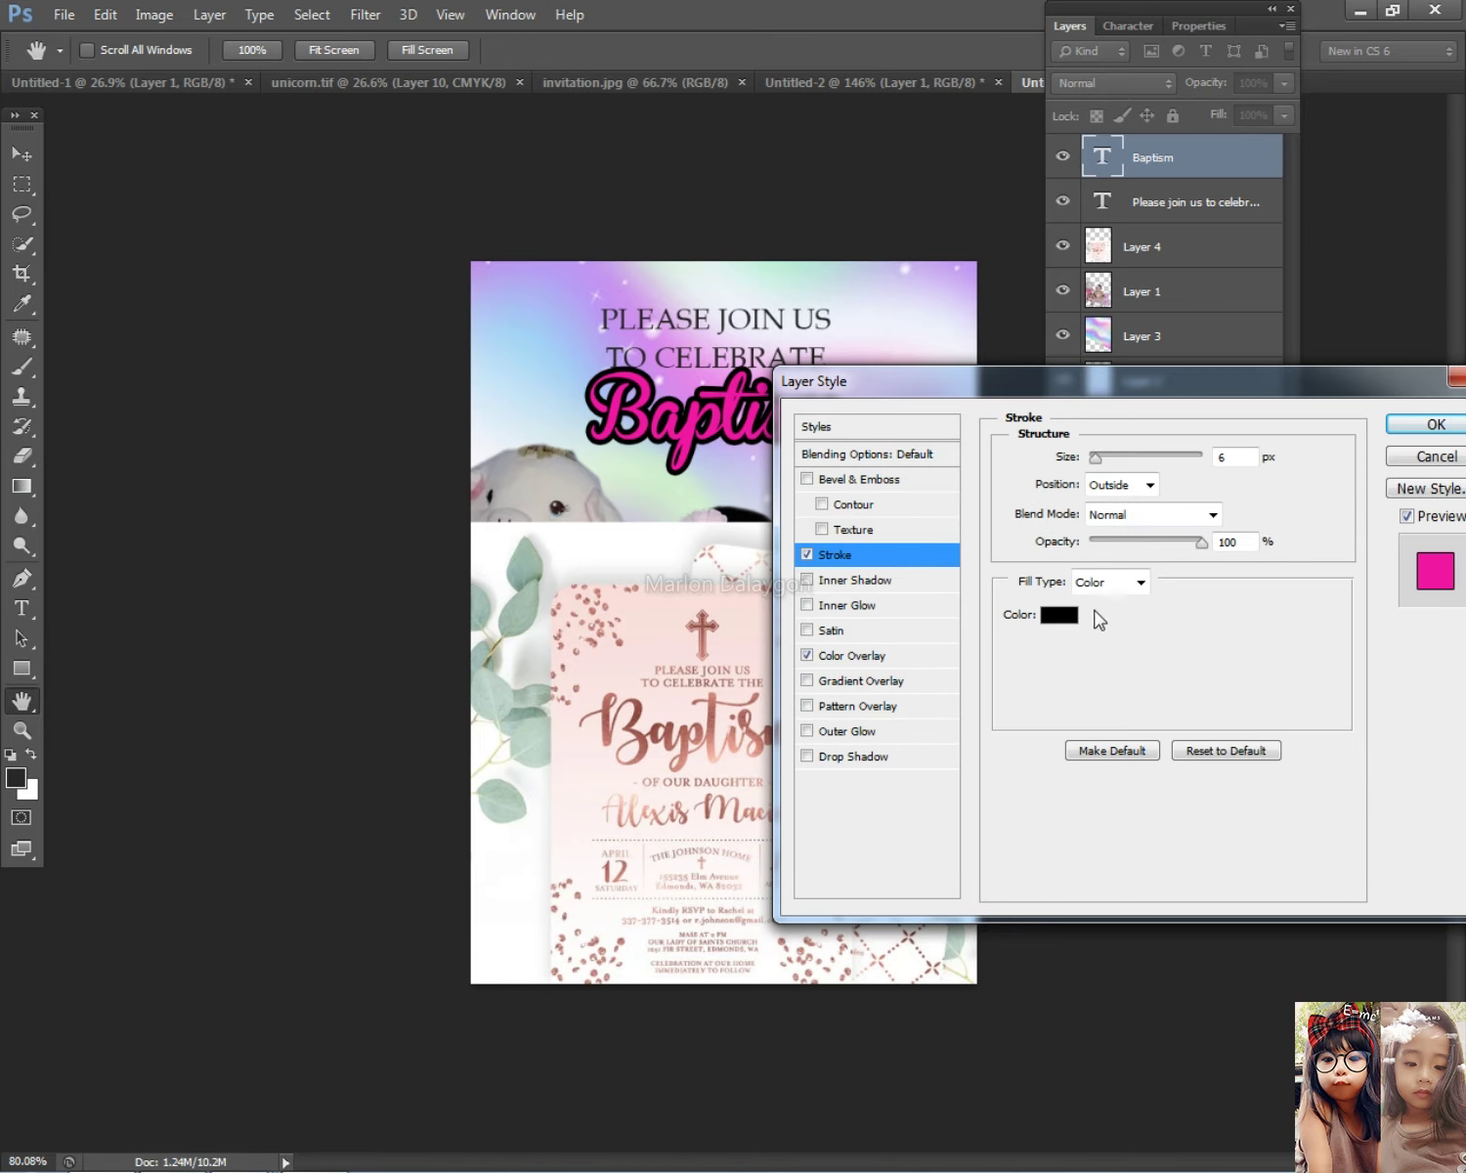
pyautogui.click(1064, 615)
pyautogui.write('ffffff')
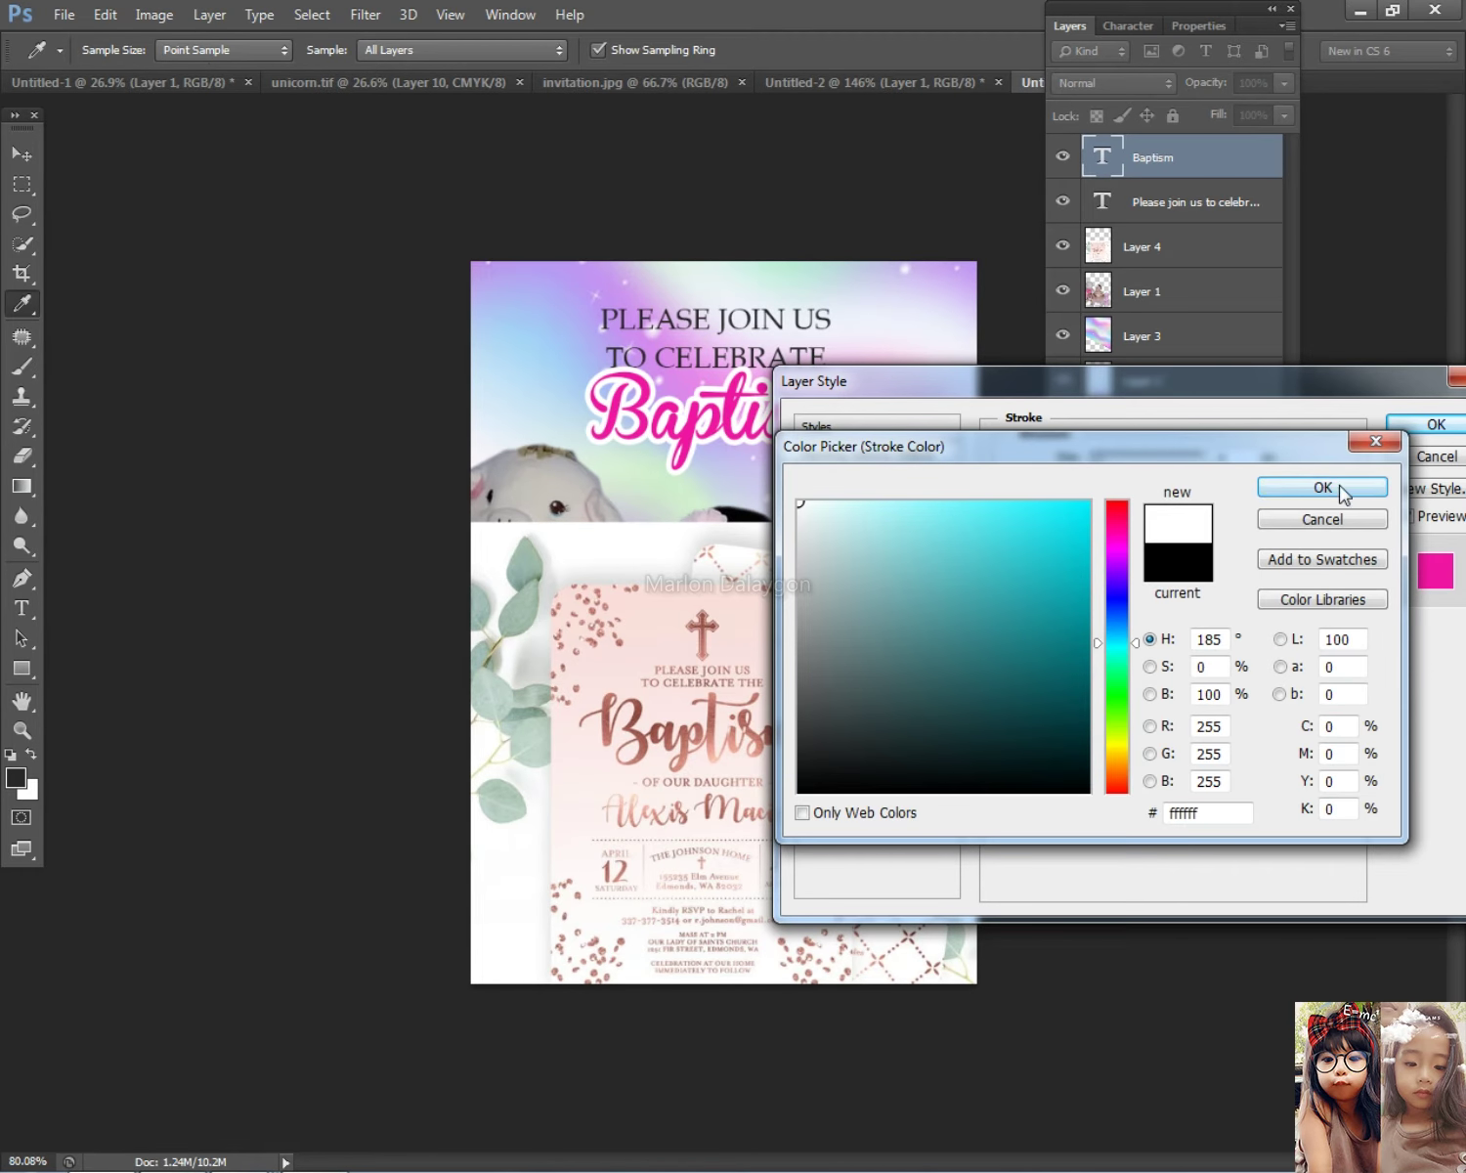
pyautogui.click(1341, 487)
pyautogui.moveTo(1102, 459); pyautogui.dragTo(1091, 460)
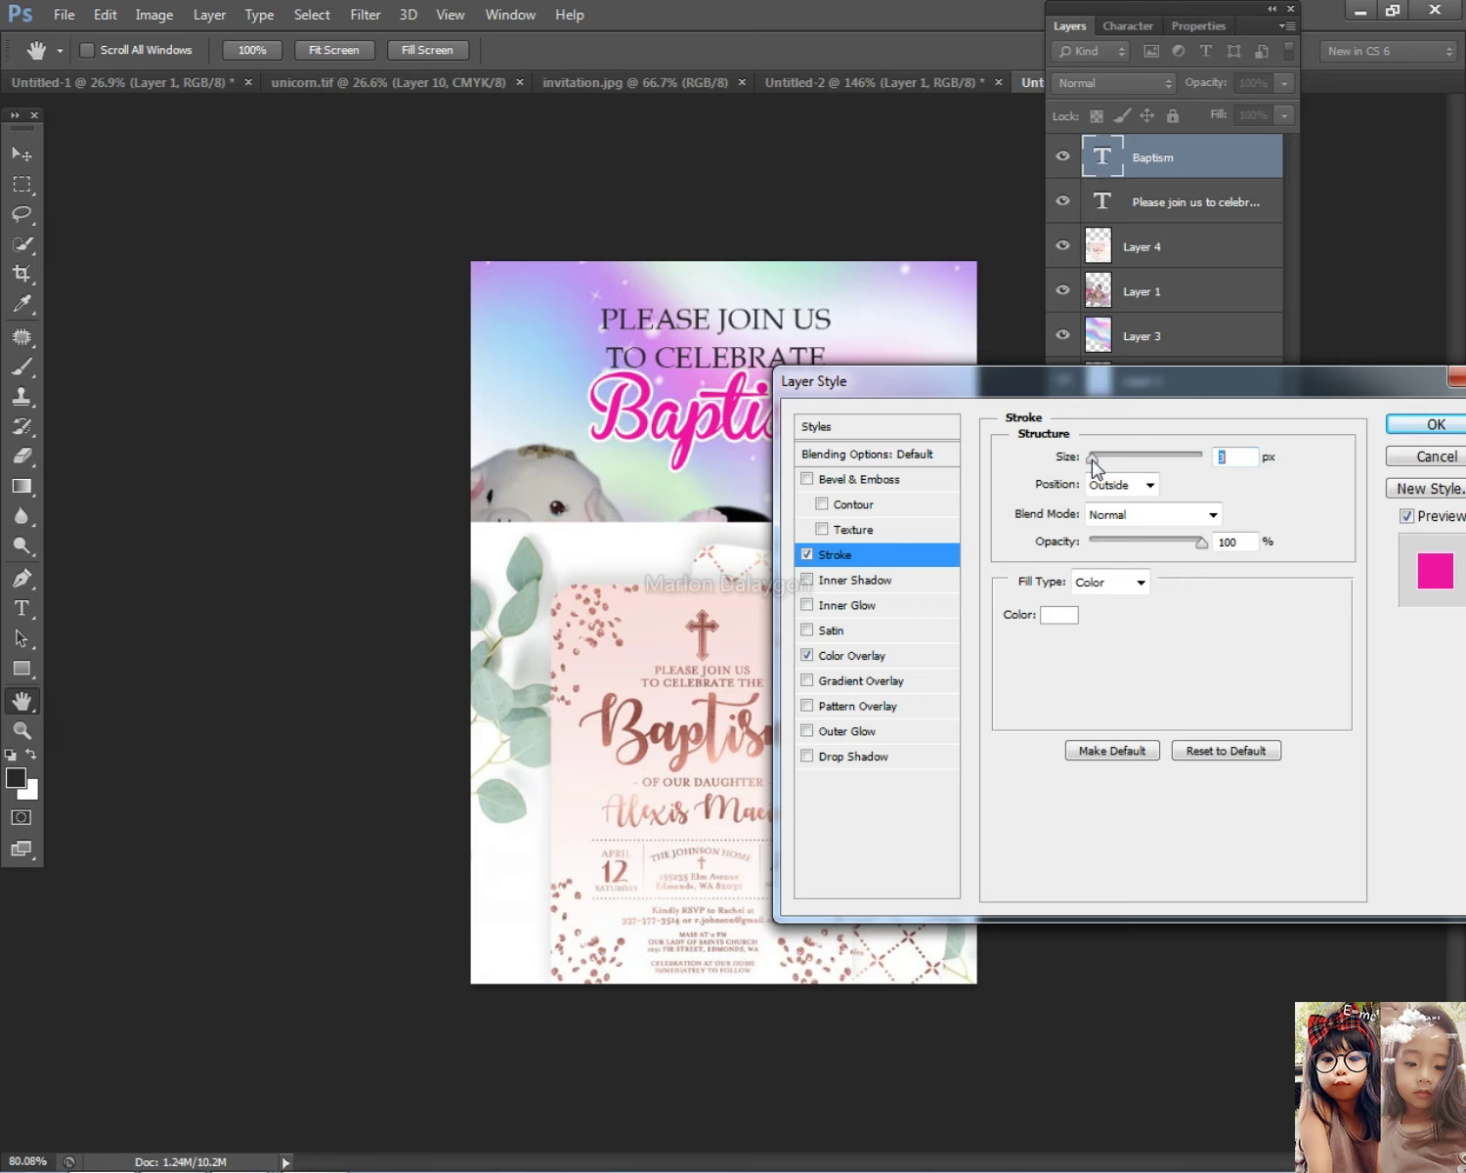
pyautogui.click(1380, 425)
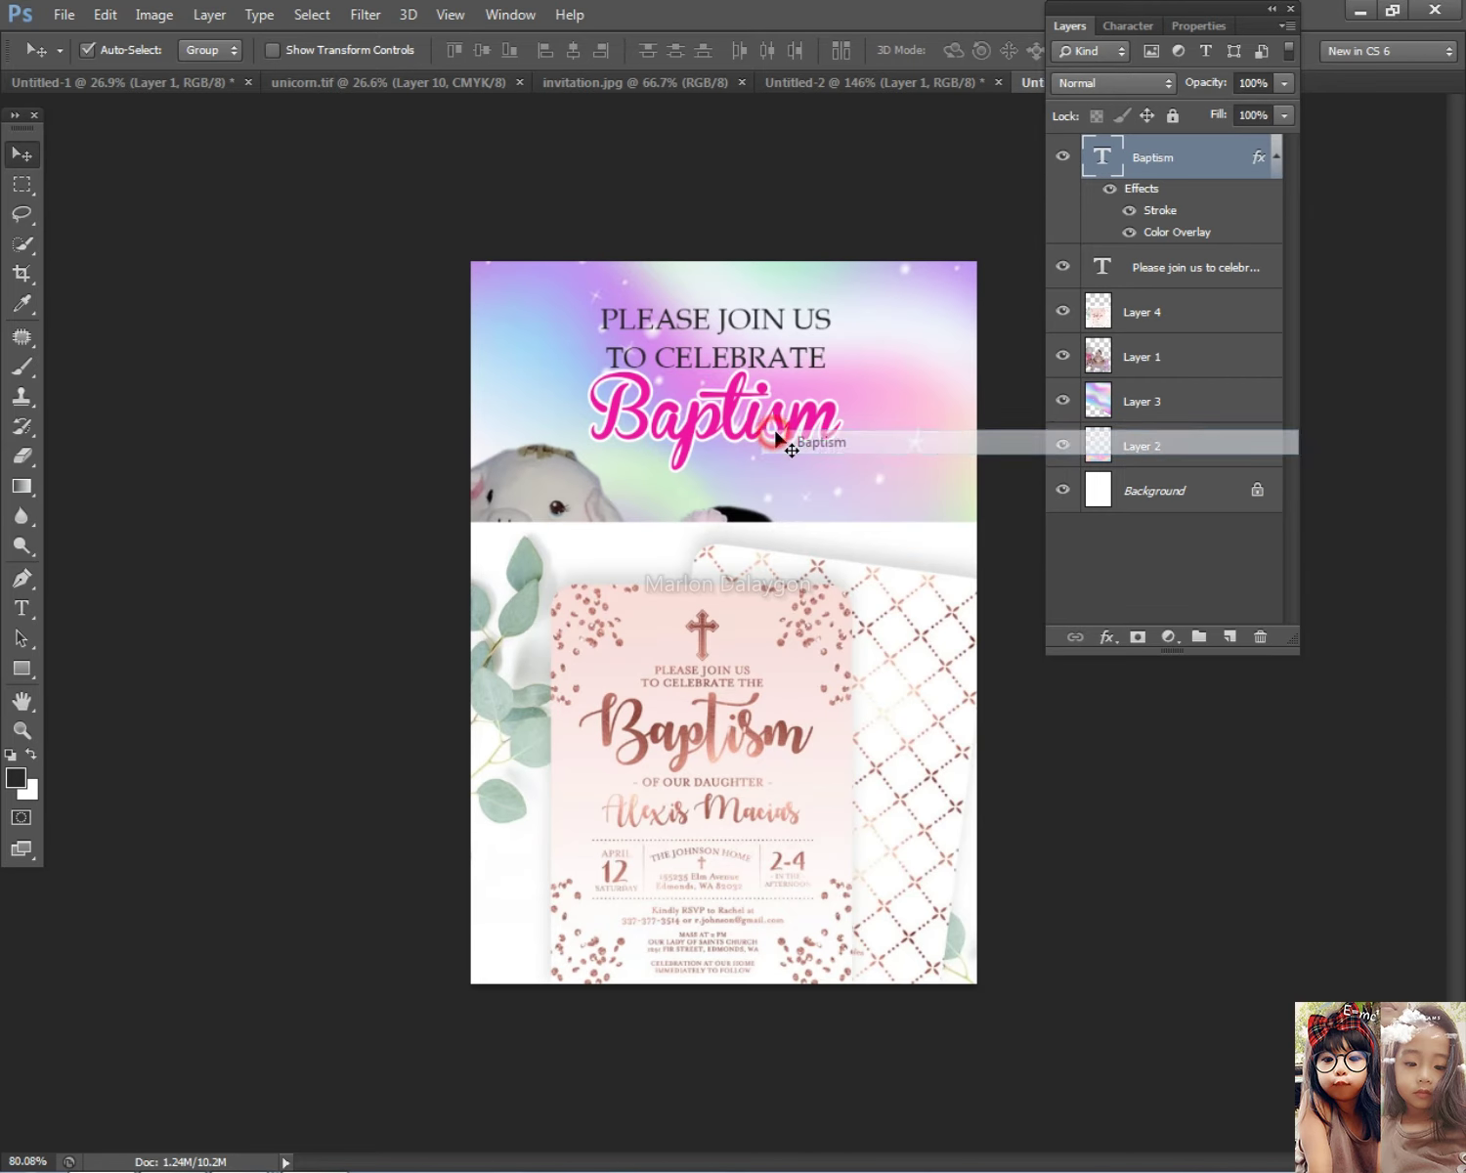
# Step: Shrink Baptism slightly, then select the heading and Baptism layers from the canvas
pyautogui.hotkey('ctrl', 't')
pyautogui.moveTo(845, 359); pyautogui.dragTo(759, 425)
pyautogui.press('Return')
pyautogui.rightClick(762, 373)
pyautogui.click(772, 379)
pyautogui.rightClick(752, 415)
pyautogui.click(768, 428)
# Step: Select the pasted reference invitation card layer and delete it
pyautogui.rightClick(755, 602)
pyautogui.click(769, 616)
pyautogui.moveTo(775, 672); pyautogui.dragTo(811, 574)
pyautogui.press('Delete')
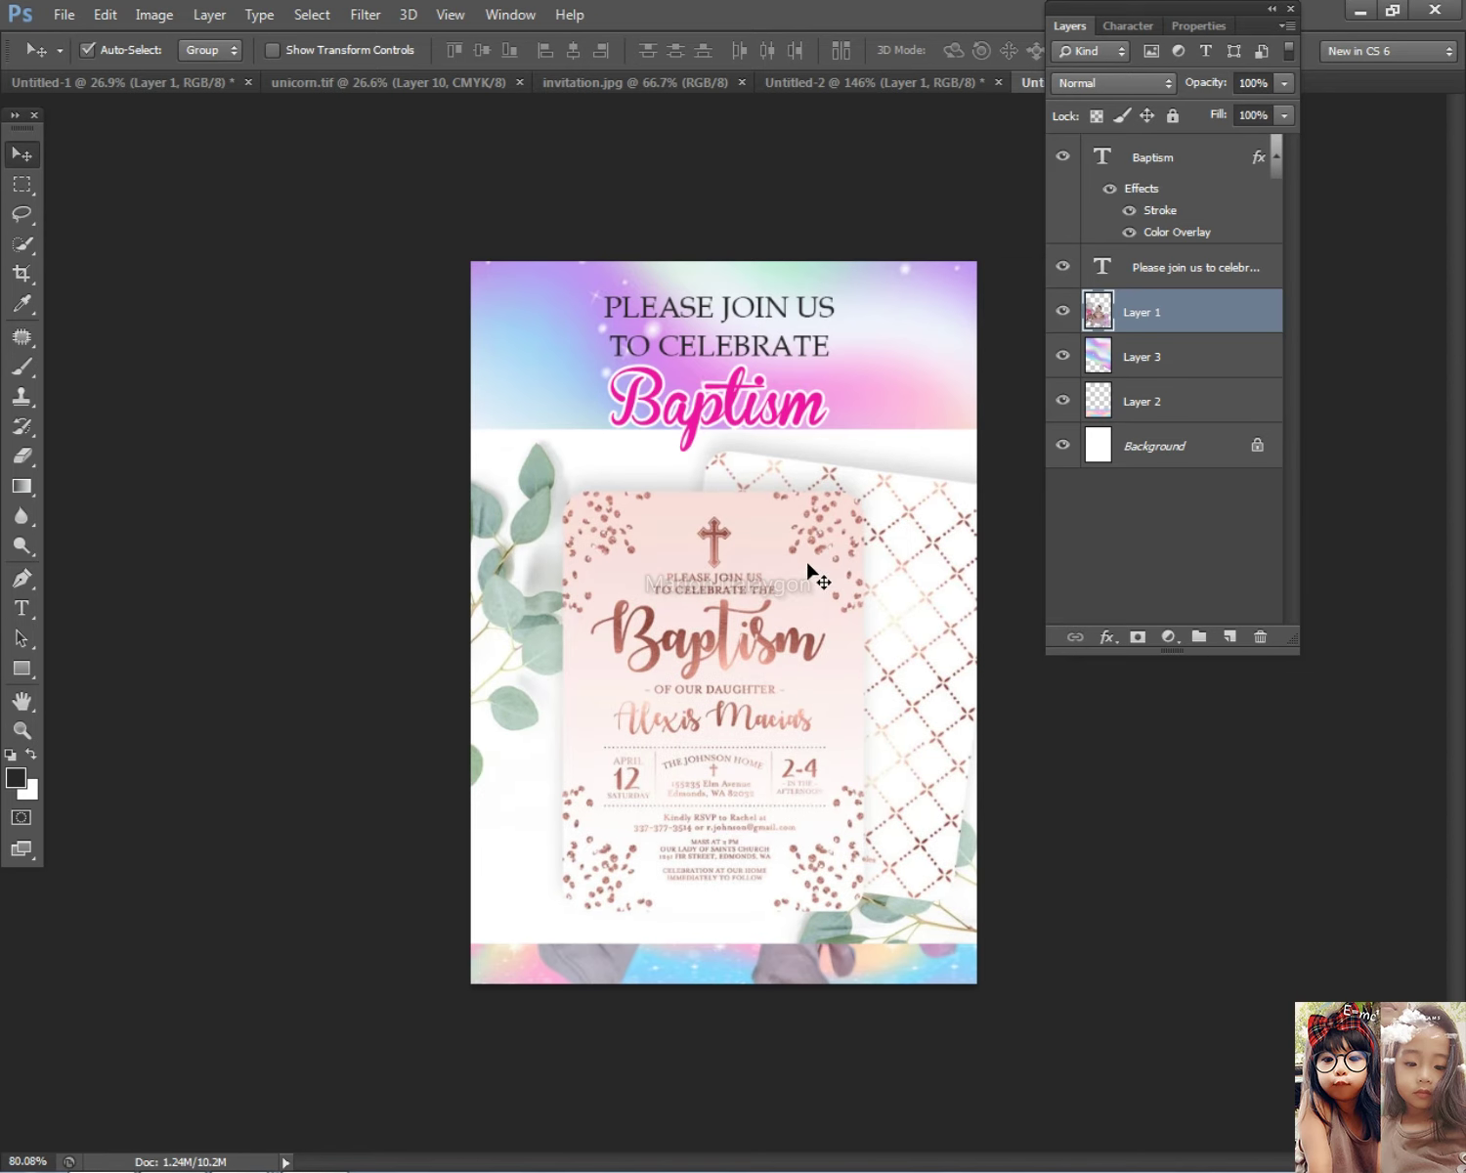
pyautogui.scroll(2, 740, 385)
# Step: Nudge the heading slightly right and reselect the 'Please join us' text layer
pyautogui.click(740, 384)
pyautogui.moveTo(702, 286); pyautogui.dragTo(717, 285)
pyautogui.rightClick(750, 361)
pyautogui.click(759, 396)
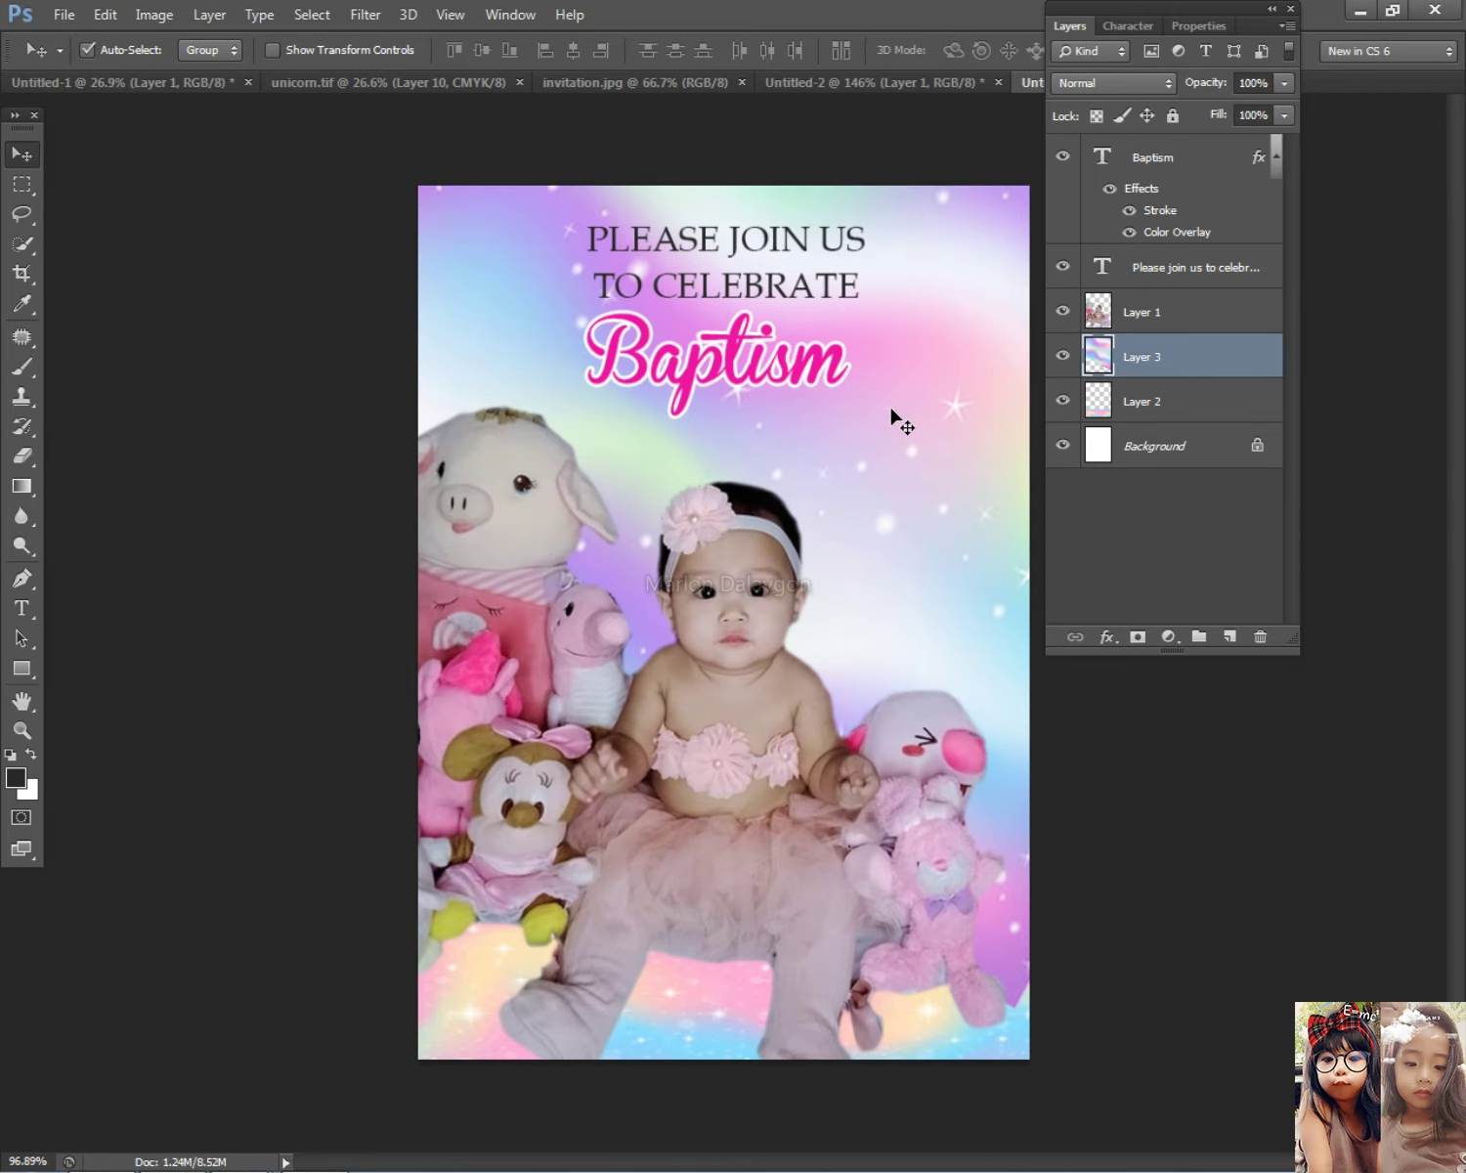
pyautogui.click(740, 303)
pyautogui.scroll(2, 828, 298)
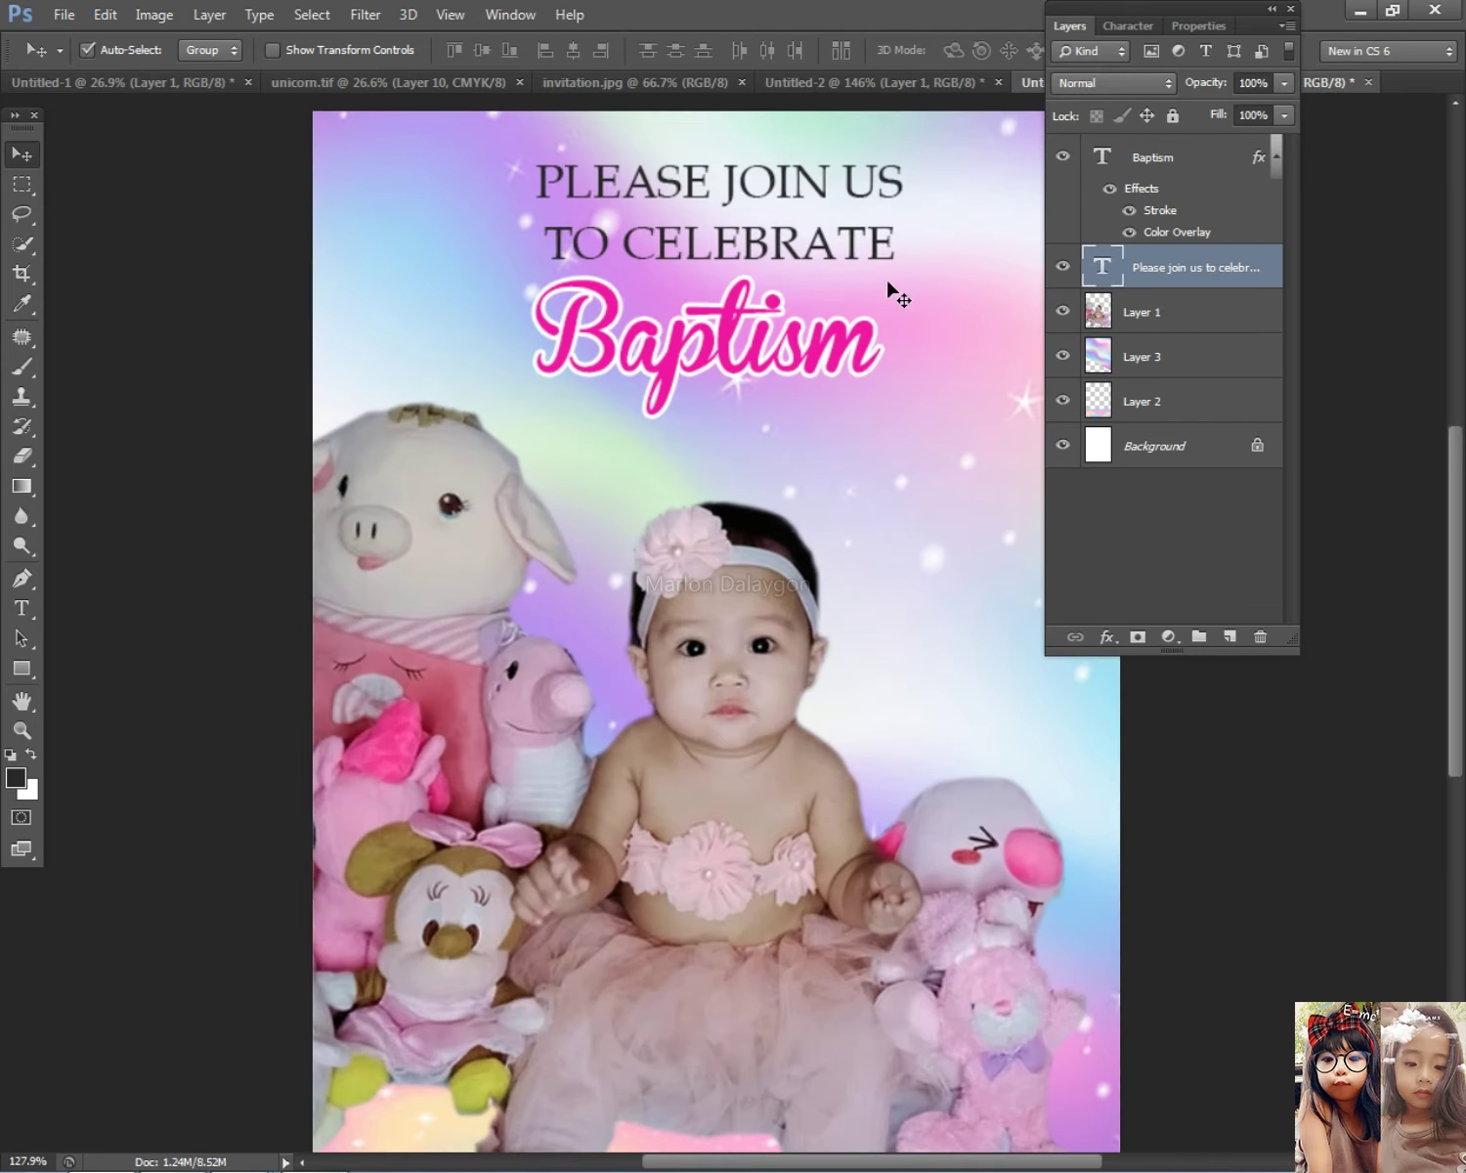
# Step: Give the heading a white 1 px Stroke layer effect
pyautogui.doubleClick(1205, 289)
pyautogui.click(809, 556)
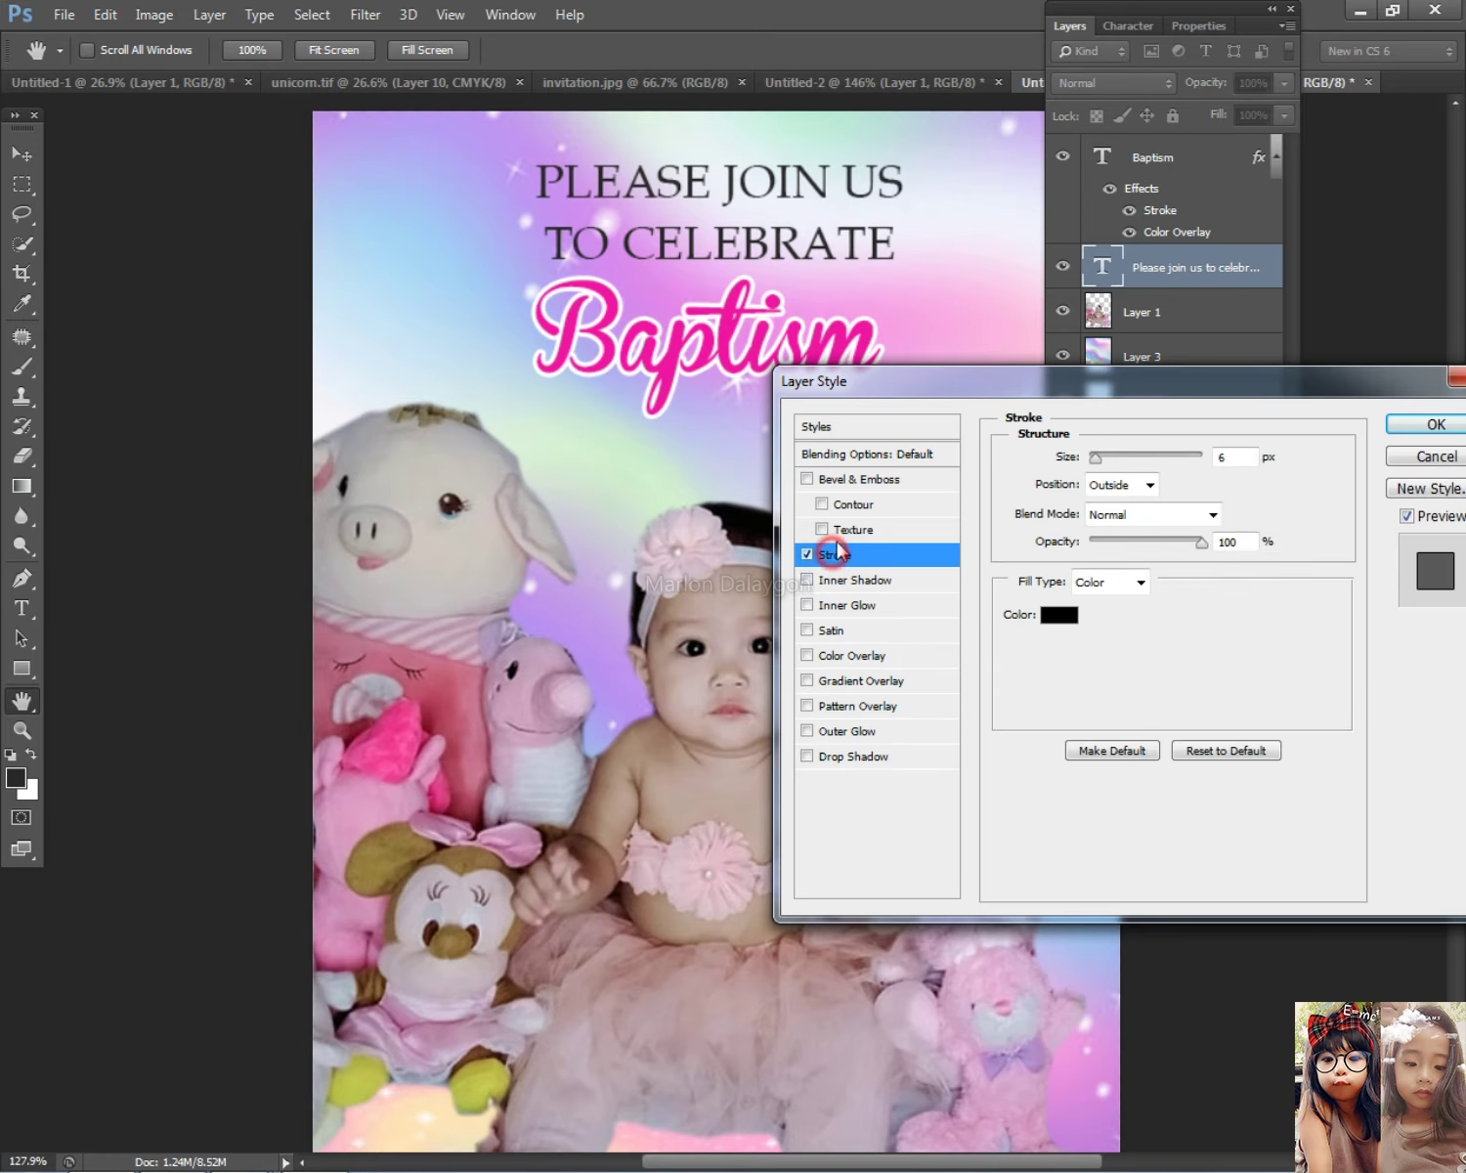
pyautogui.click(1061, 614)
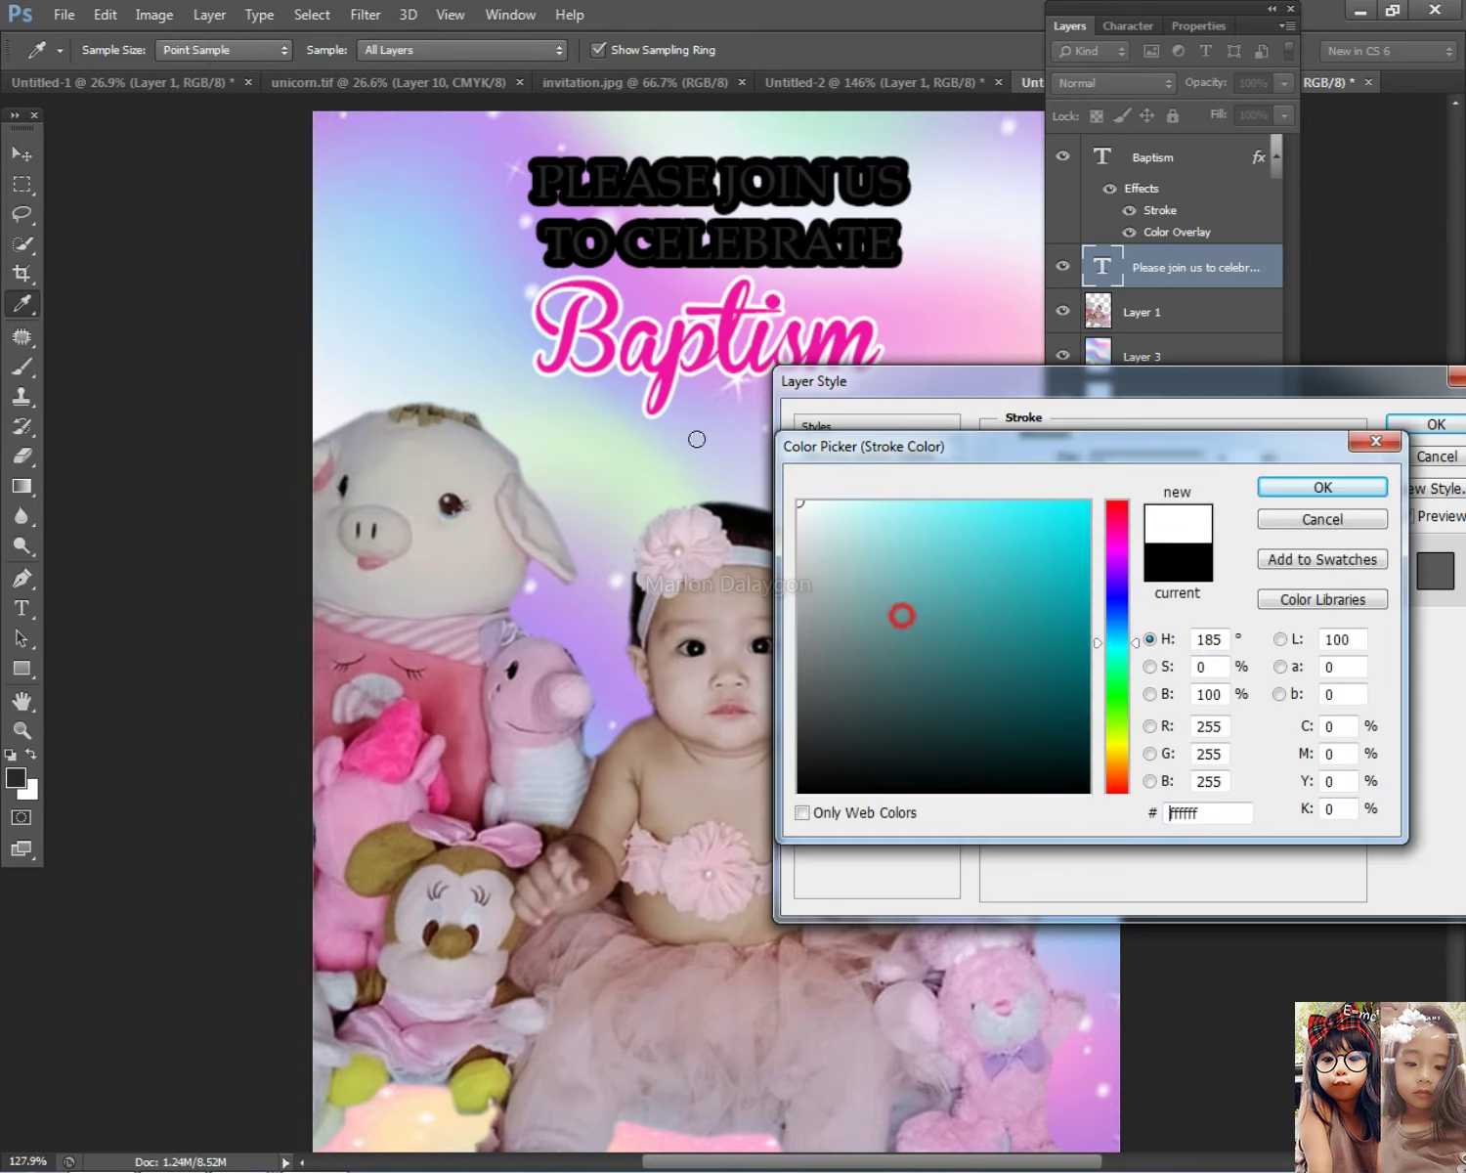
pyautogui.moveTo(900, 612); pyautogui.dragTo(799, 503)
pyautogui.click(1299, 491)
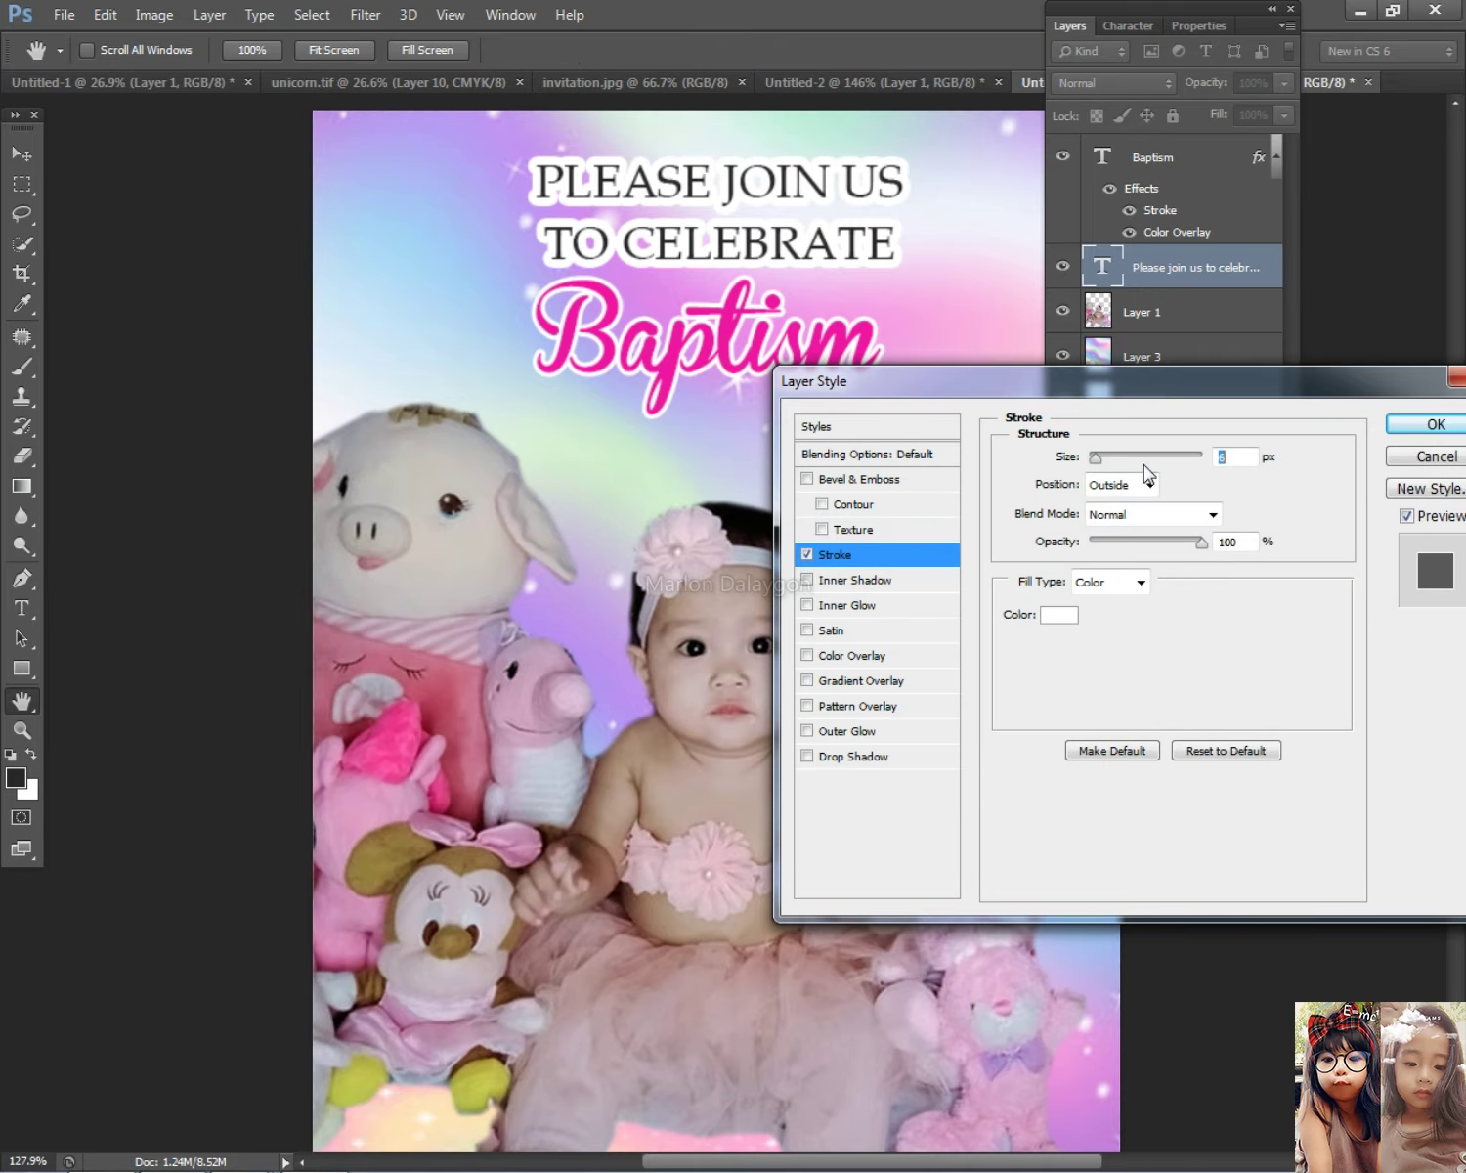
pyautogui.moveTo(1092, 460); pyautogui.dragTo(1097, 466)
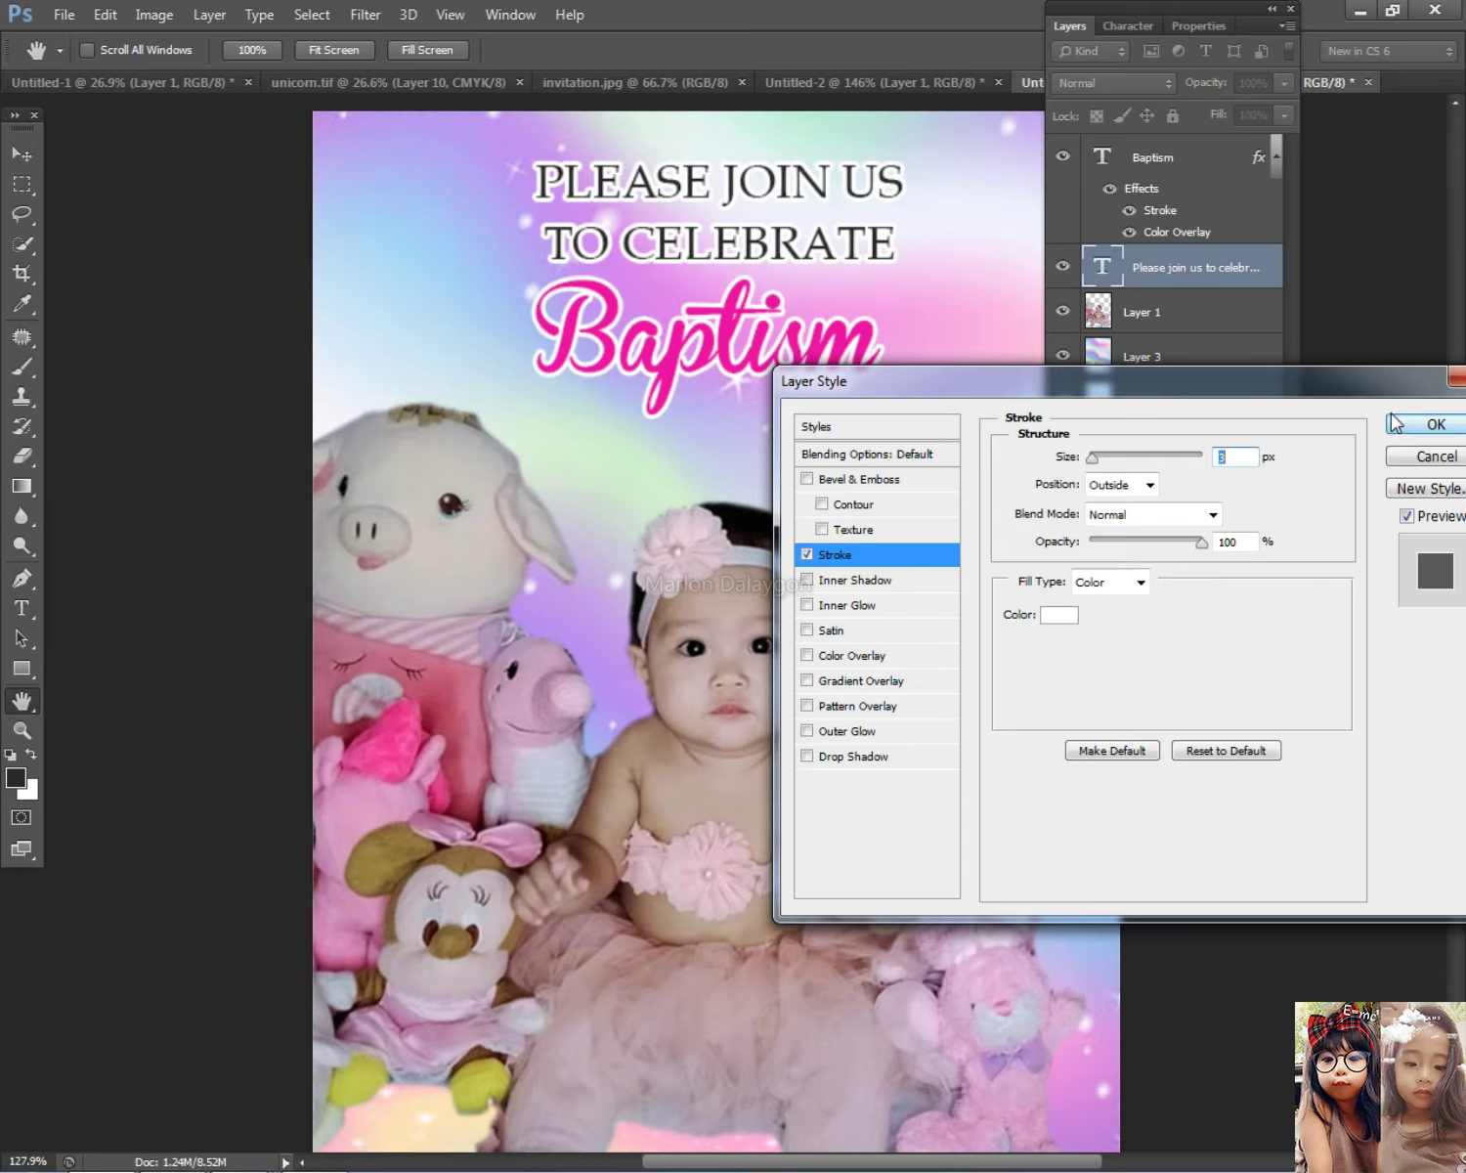
pyautogui.click(1395, 423)
# Step: Scale the heading slightly smaller and nudge the Baptism title up and right
pyautogui.click(1070, 32)
pyautogui.scroll(-2, 781, 271)
pyautogui.rightClick(778, 272)
pyautogui.click(841, 279)
pyautogui.hotkey('ctrl', 't')
pyautogui.moveTo(877, 279); pyautogui.dragTo(758, 256)
pyautogui.press('Return')
pyautogui.moveTo(807, 381)
pyautogui.mouseDown()
pyautogui.moveTo(800, 357)
pyautogui.moveTo(817, 371)
pyautogui.mouseUp()
pyautogui.scroll(-1, 804, 364)
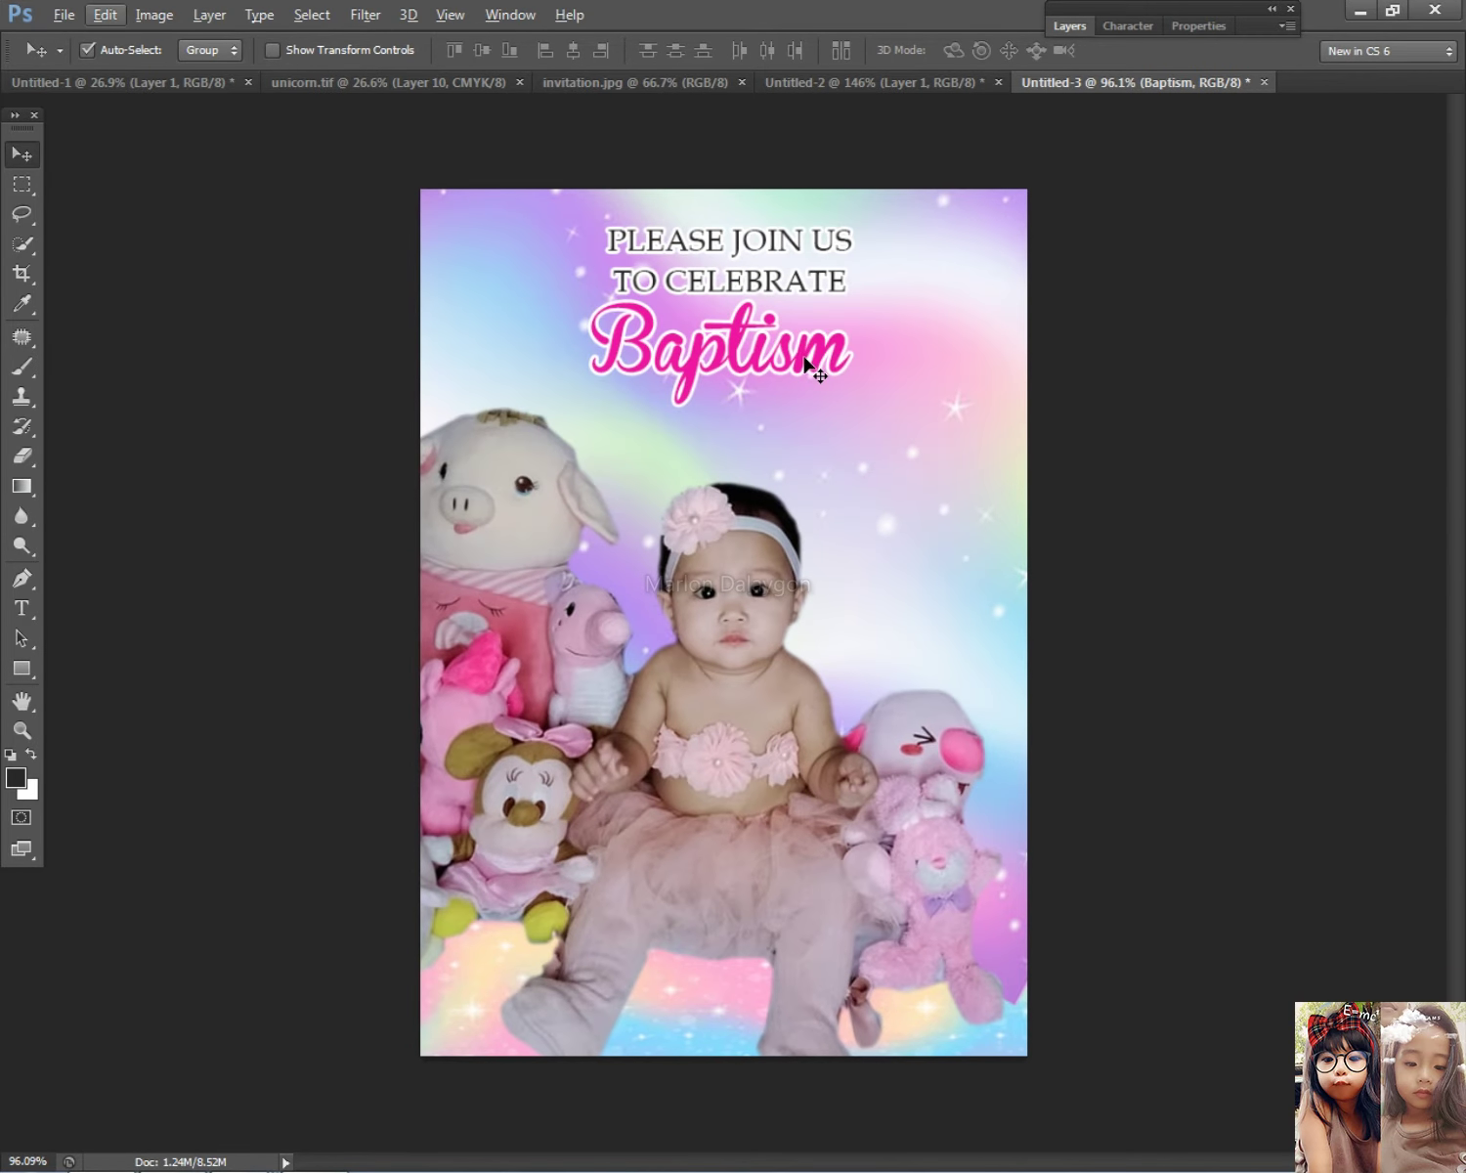
# Step: Duplicate the PLEASE JOIN US heading below Baptism and paste the reference invitation over the lower half
pyautogui.rightClick(749, 271)
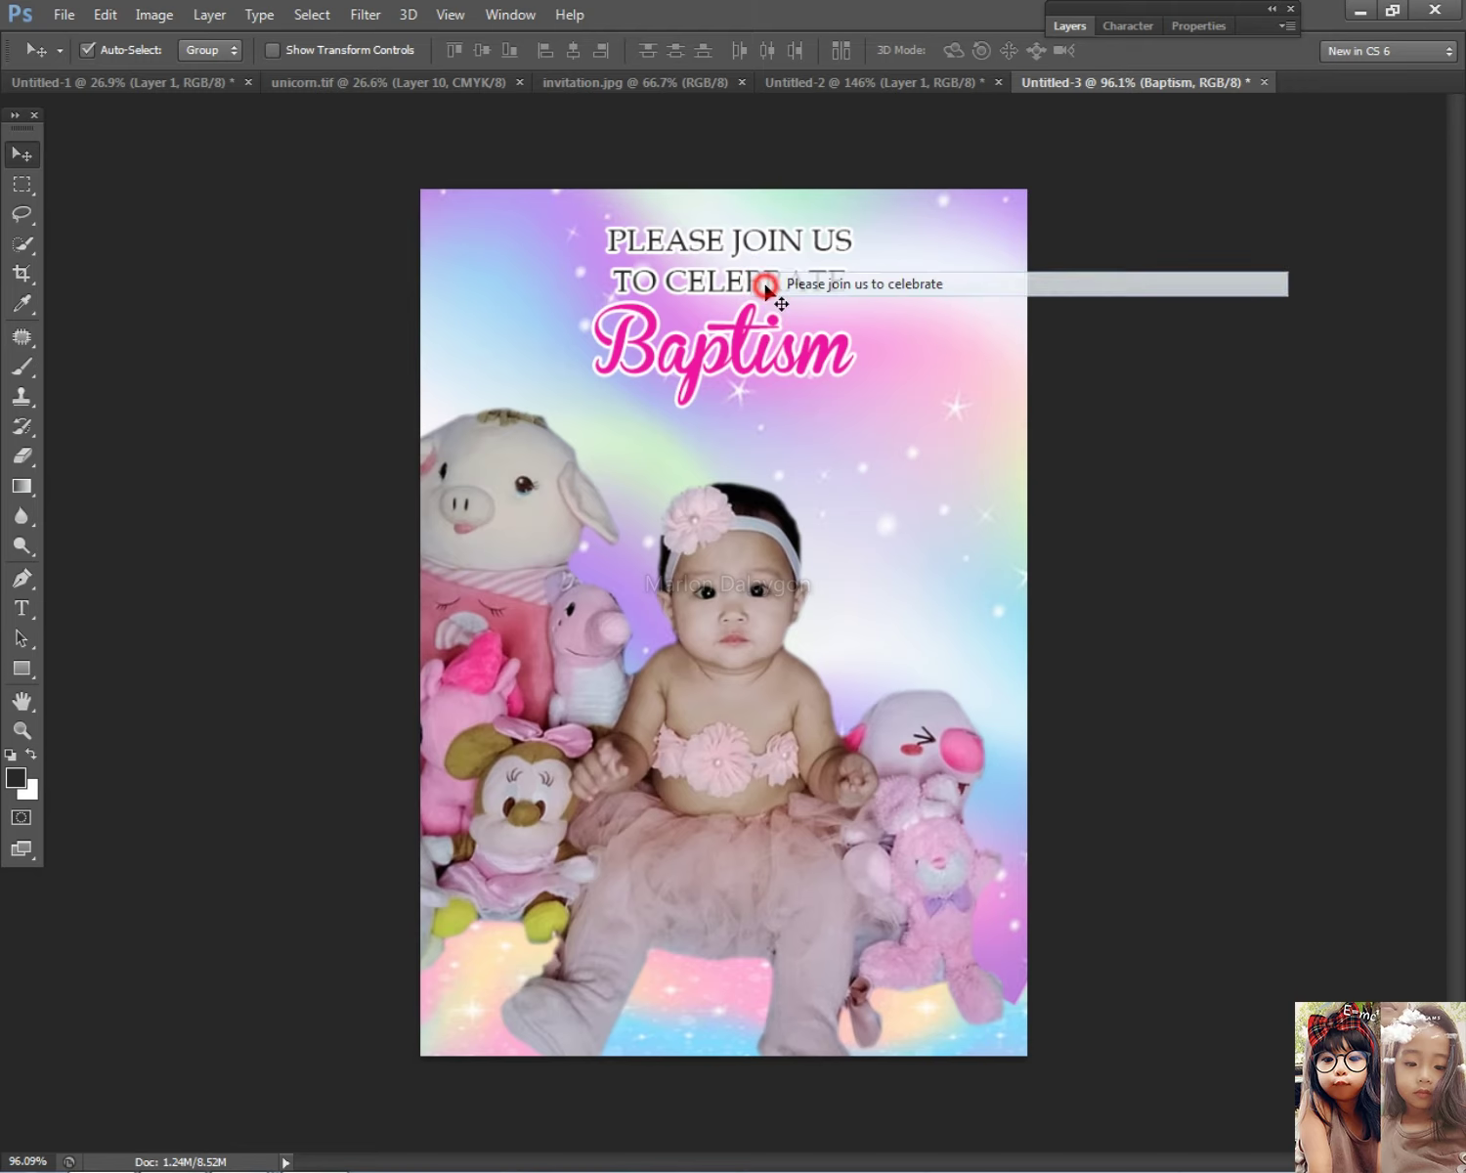
pyautogui.click(768, 284)
pyautogui.moveTo(760, 286); pyautogui.dragTo(768, 474)
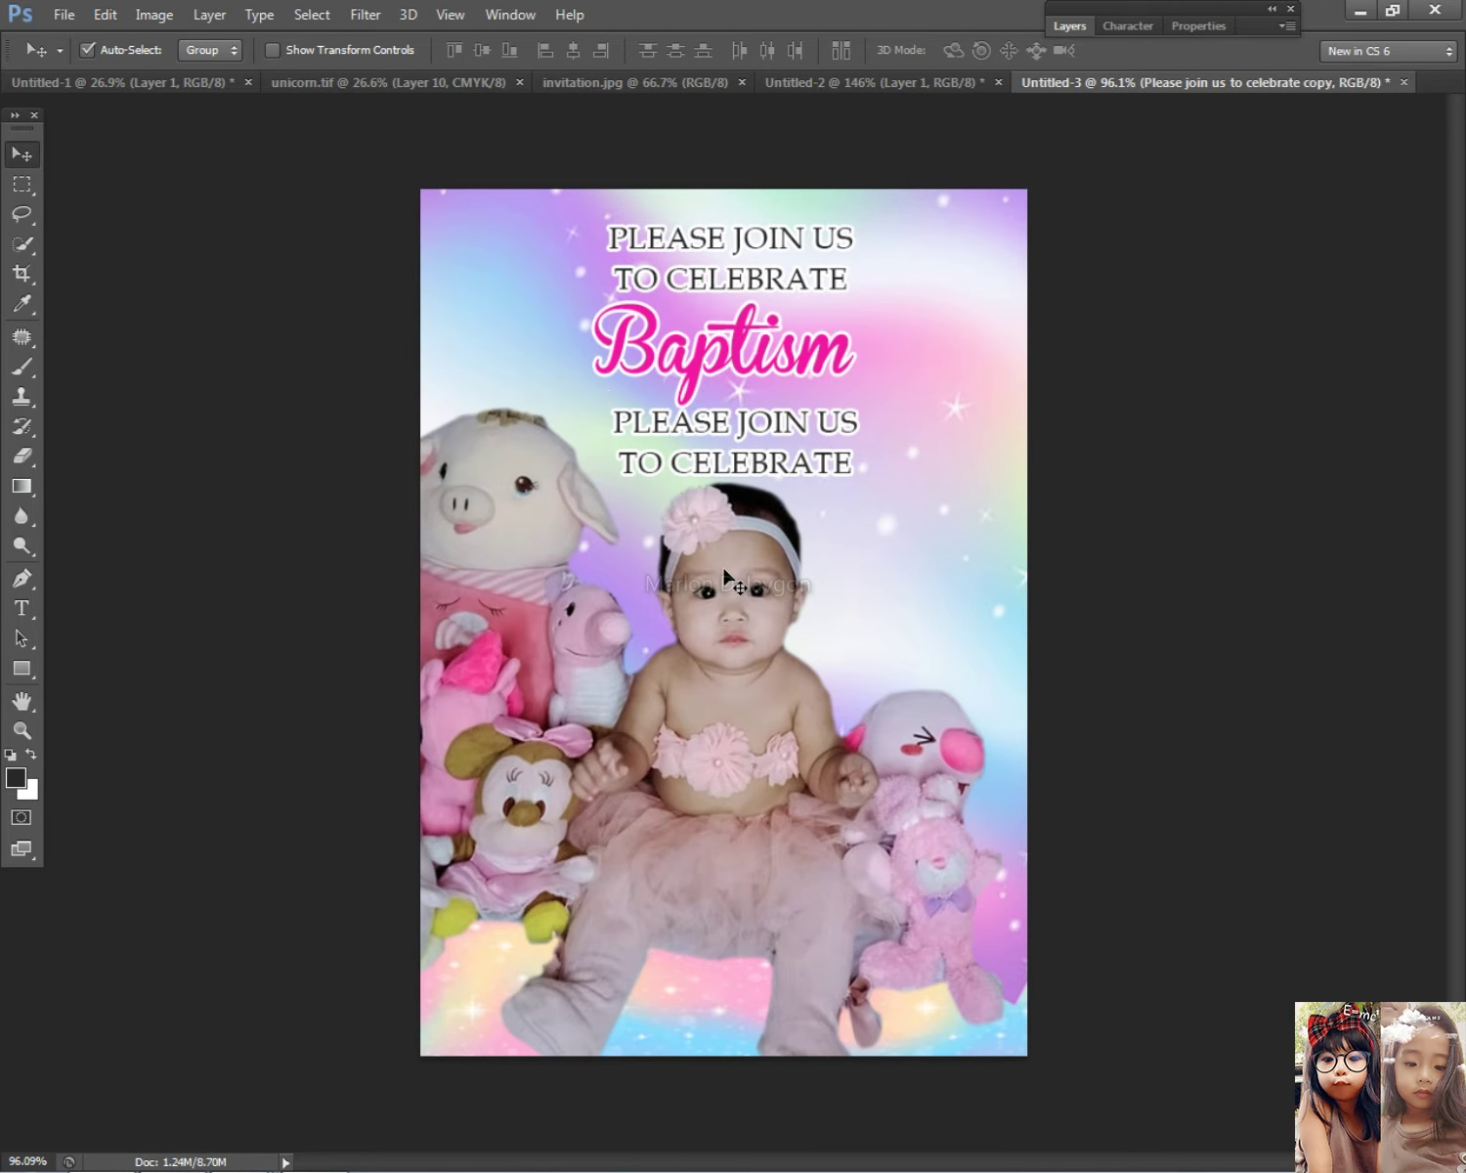
pyautogui.hotkey('ctrl', 'v')
pyautogui.moveTo(788, 553); pyautogui.dragTo(766, 797)
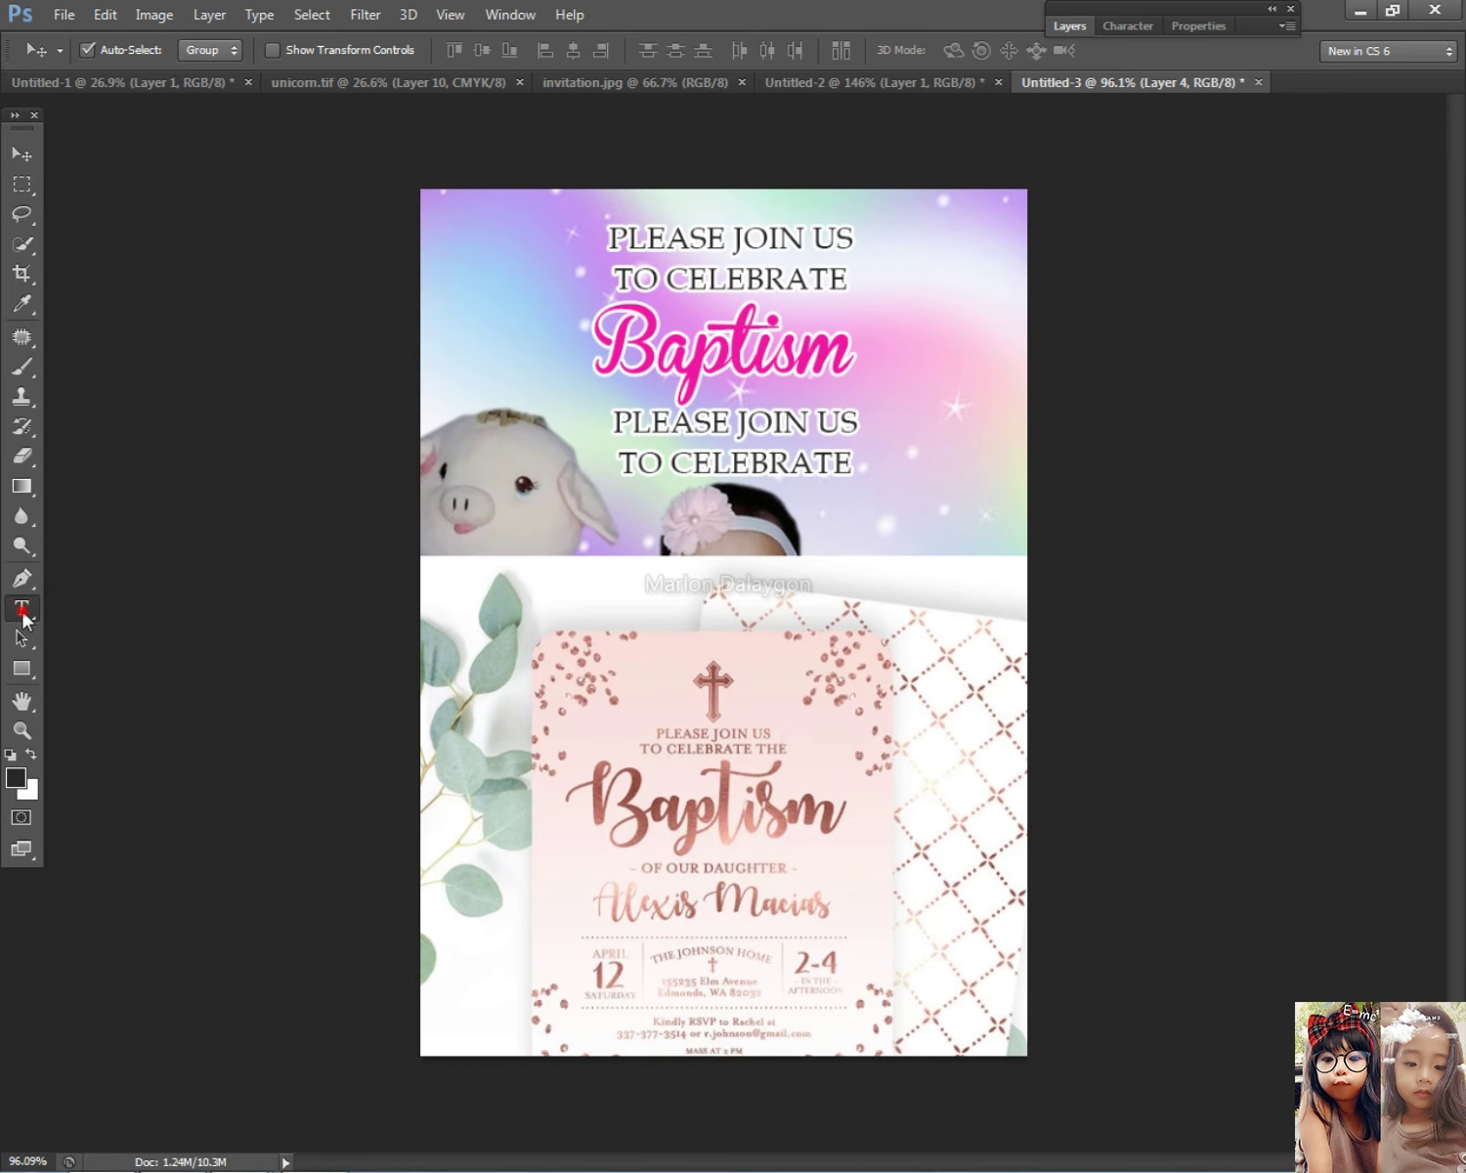
# Step: Retype the duplicated heading as 'OF YOU DAUGHTER'
pyautogui.click(21, 607)
pyautogui.click(741, 445)
pyautogui.hotkey('ctrl', 'a')
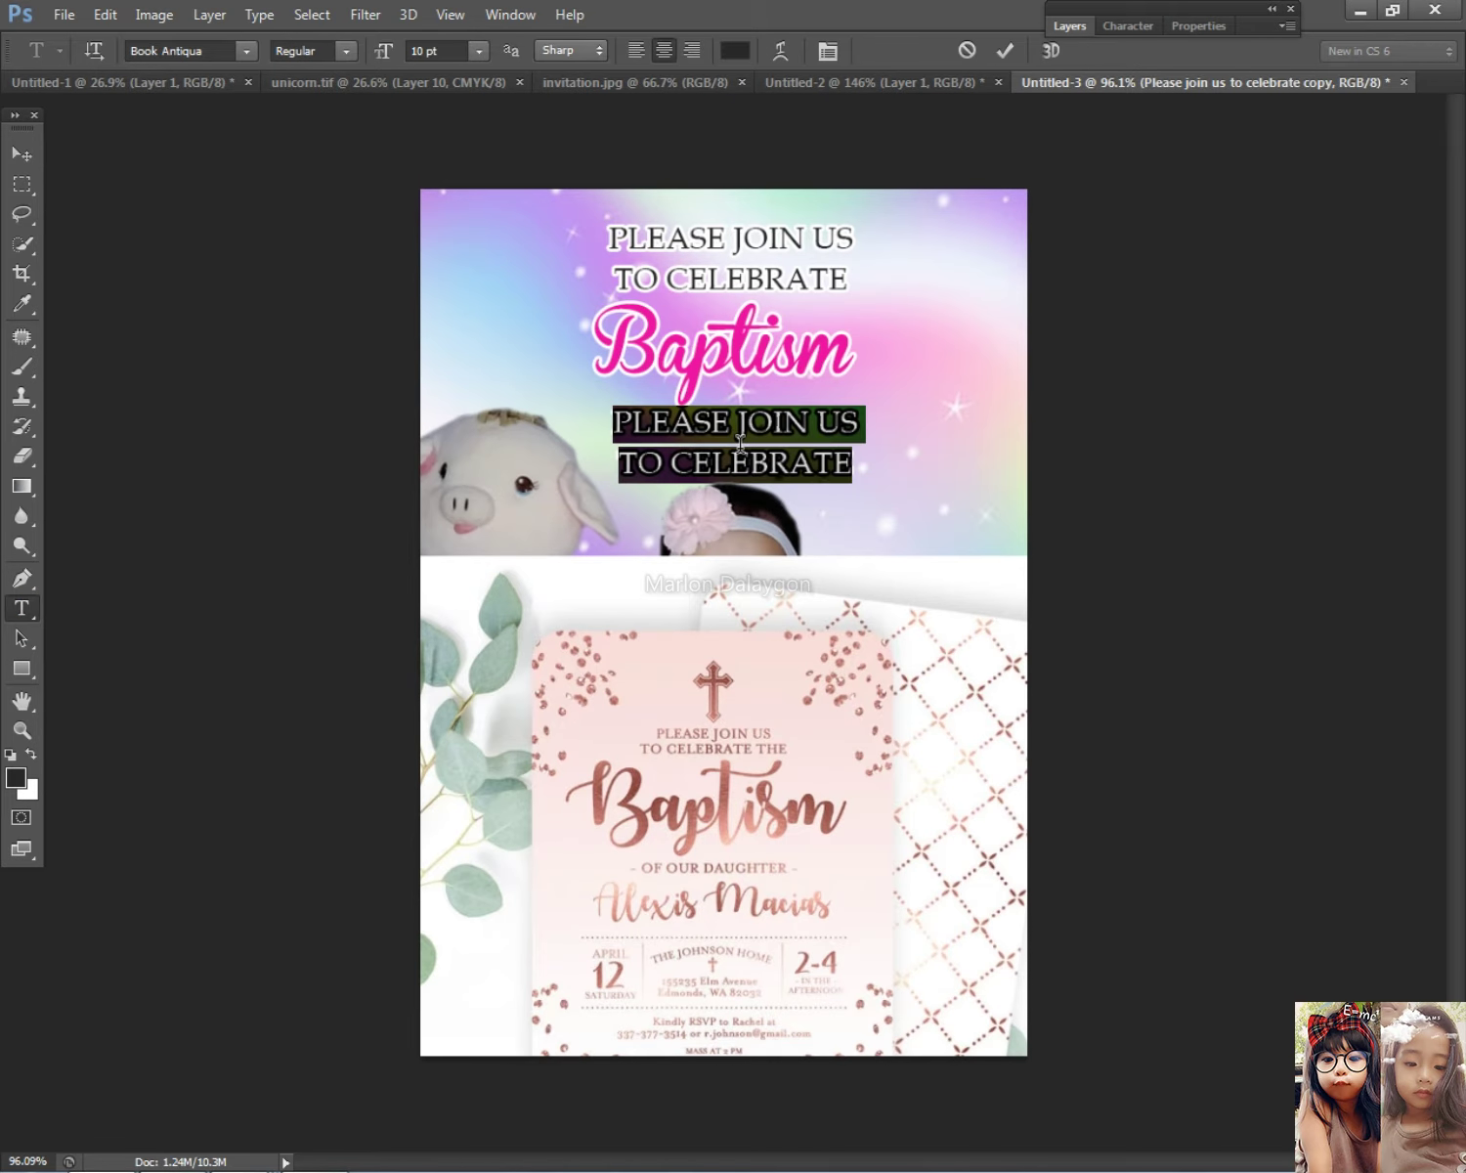
pyautogui.write('OF YOU')
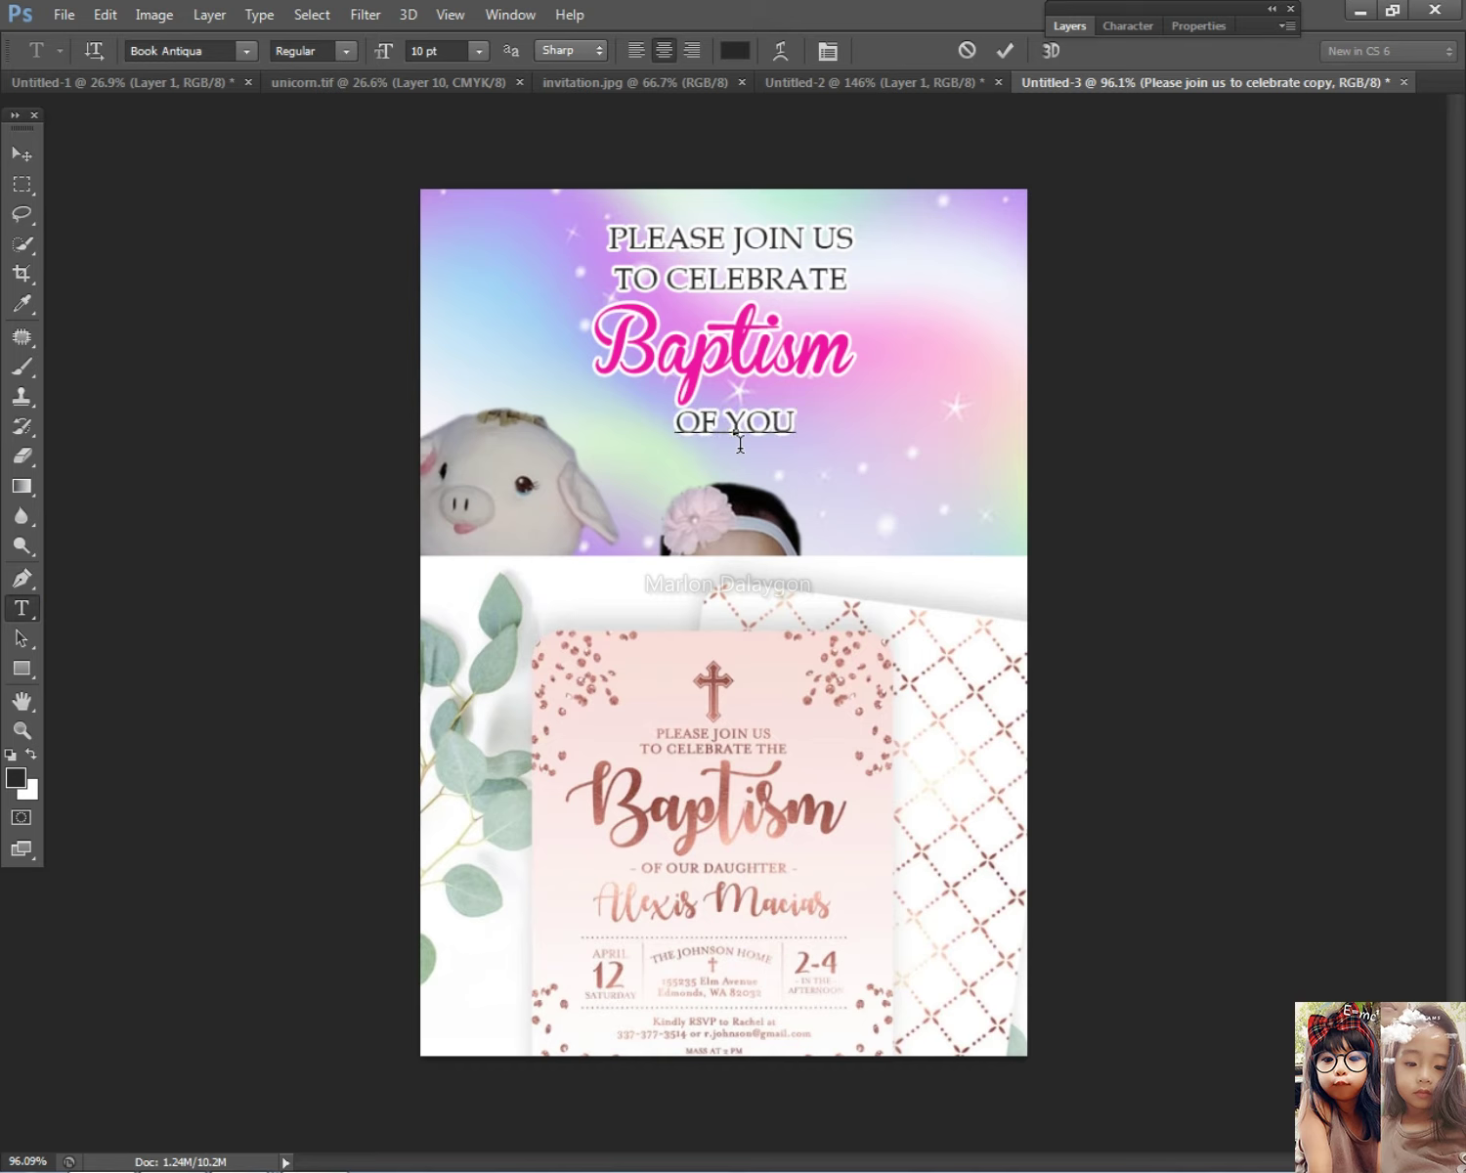
pyautogui.write(' DAUGHTER')
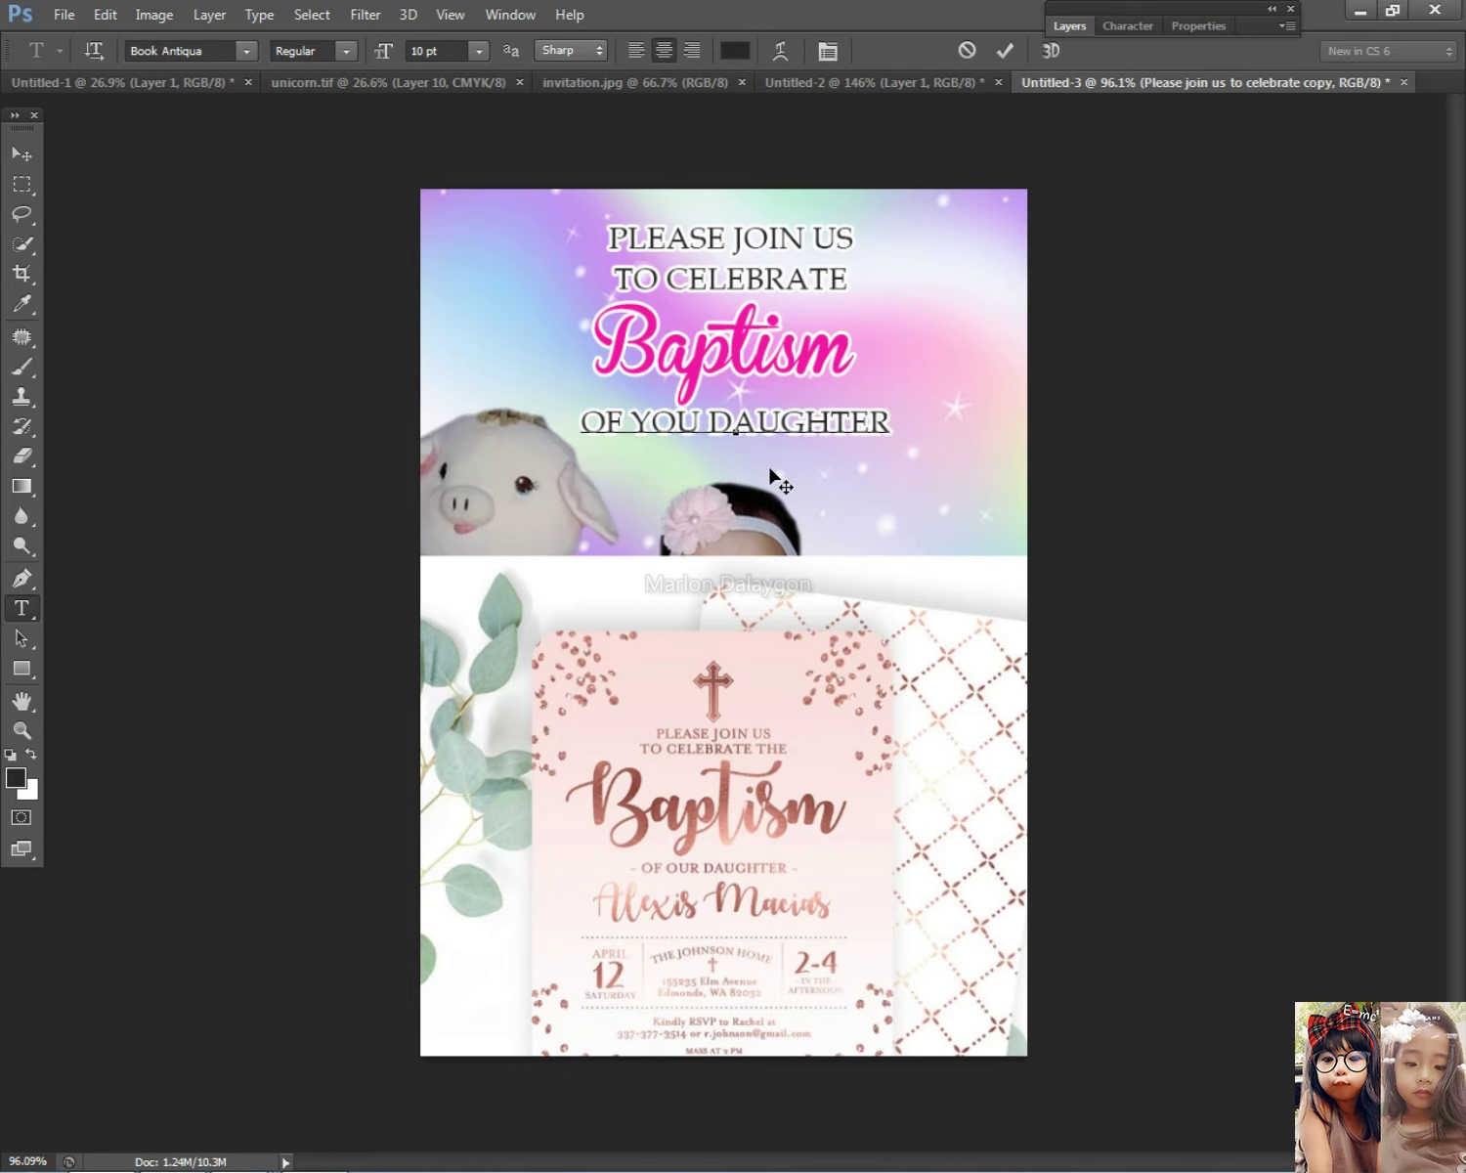
pyautogui.click(22, 153)
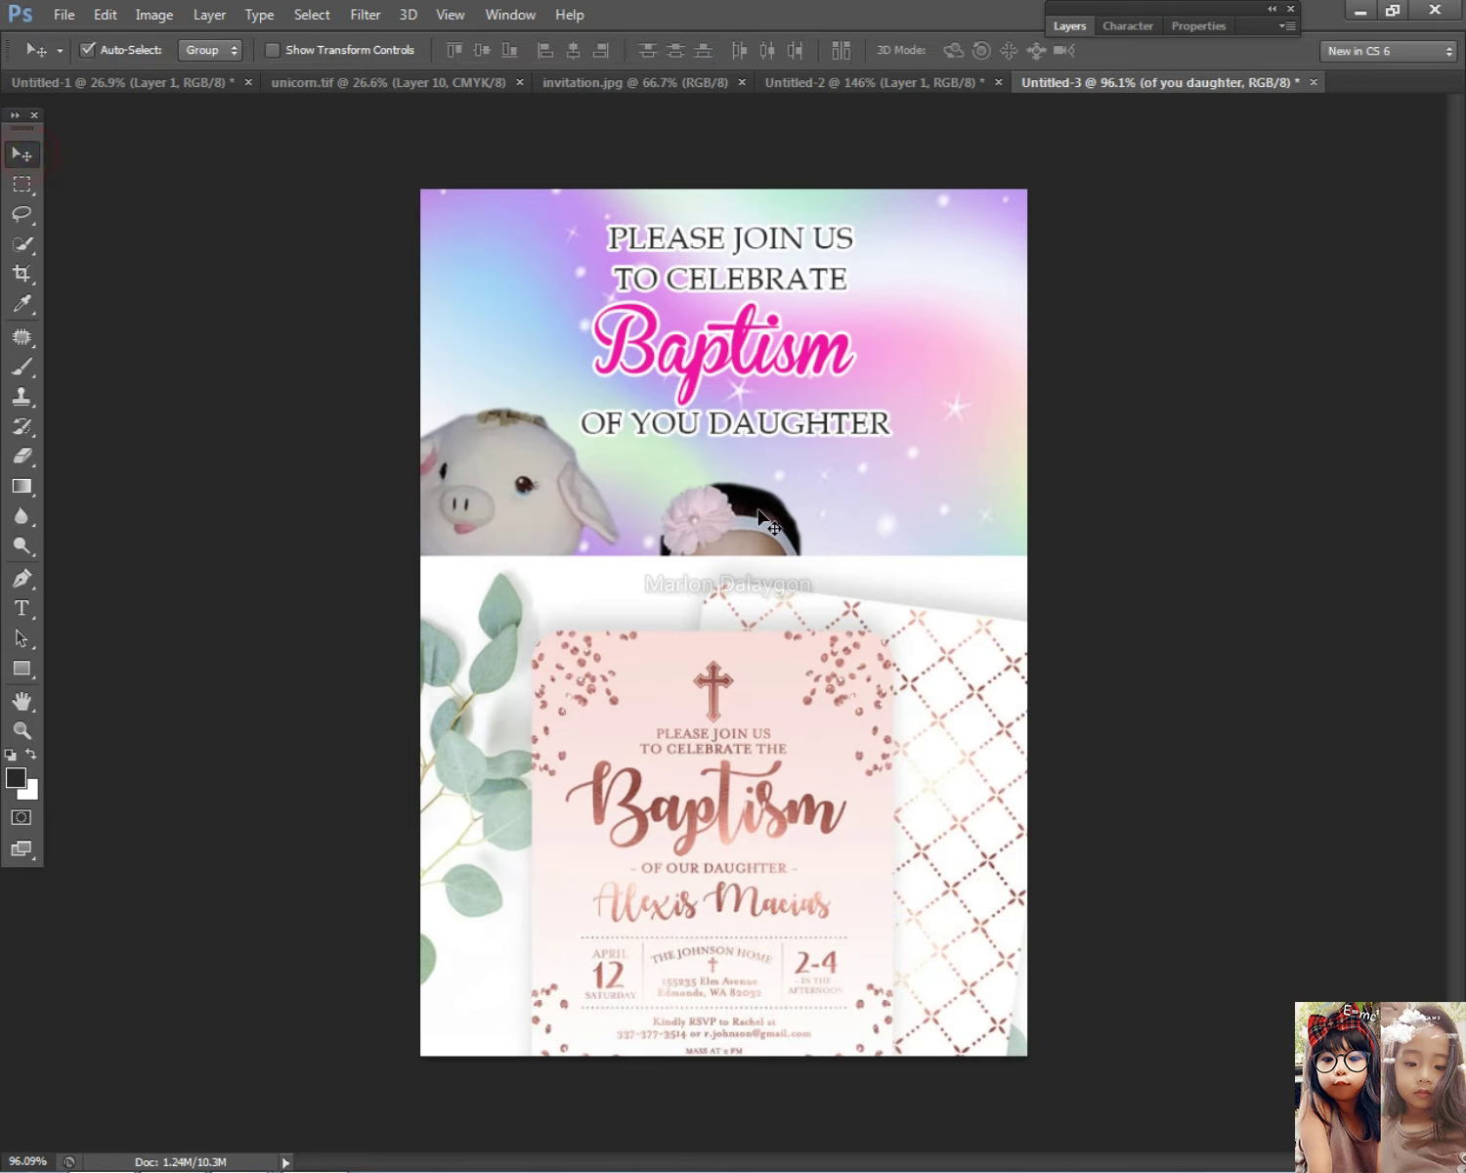
# Step: Correct the new line's text to 'OF OUR DAUGHTER'
pyautogui.rightClick(768, 443)
pyautogui.click(771, 448)
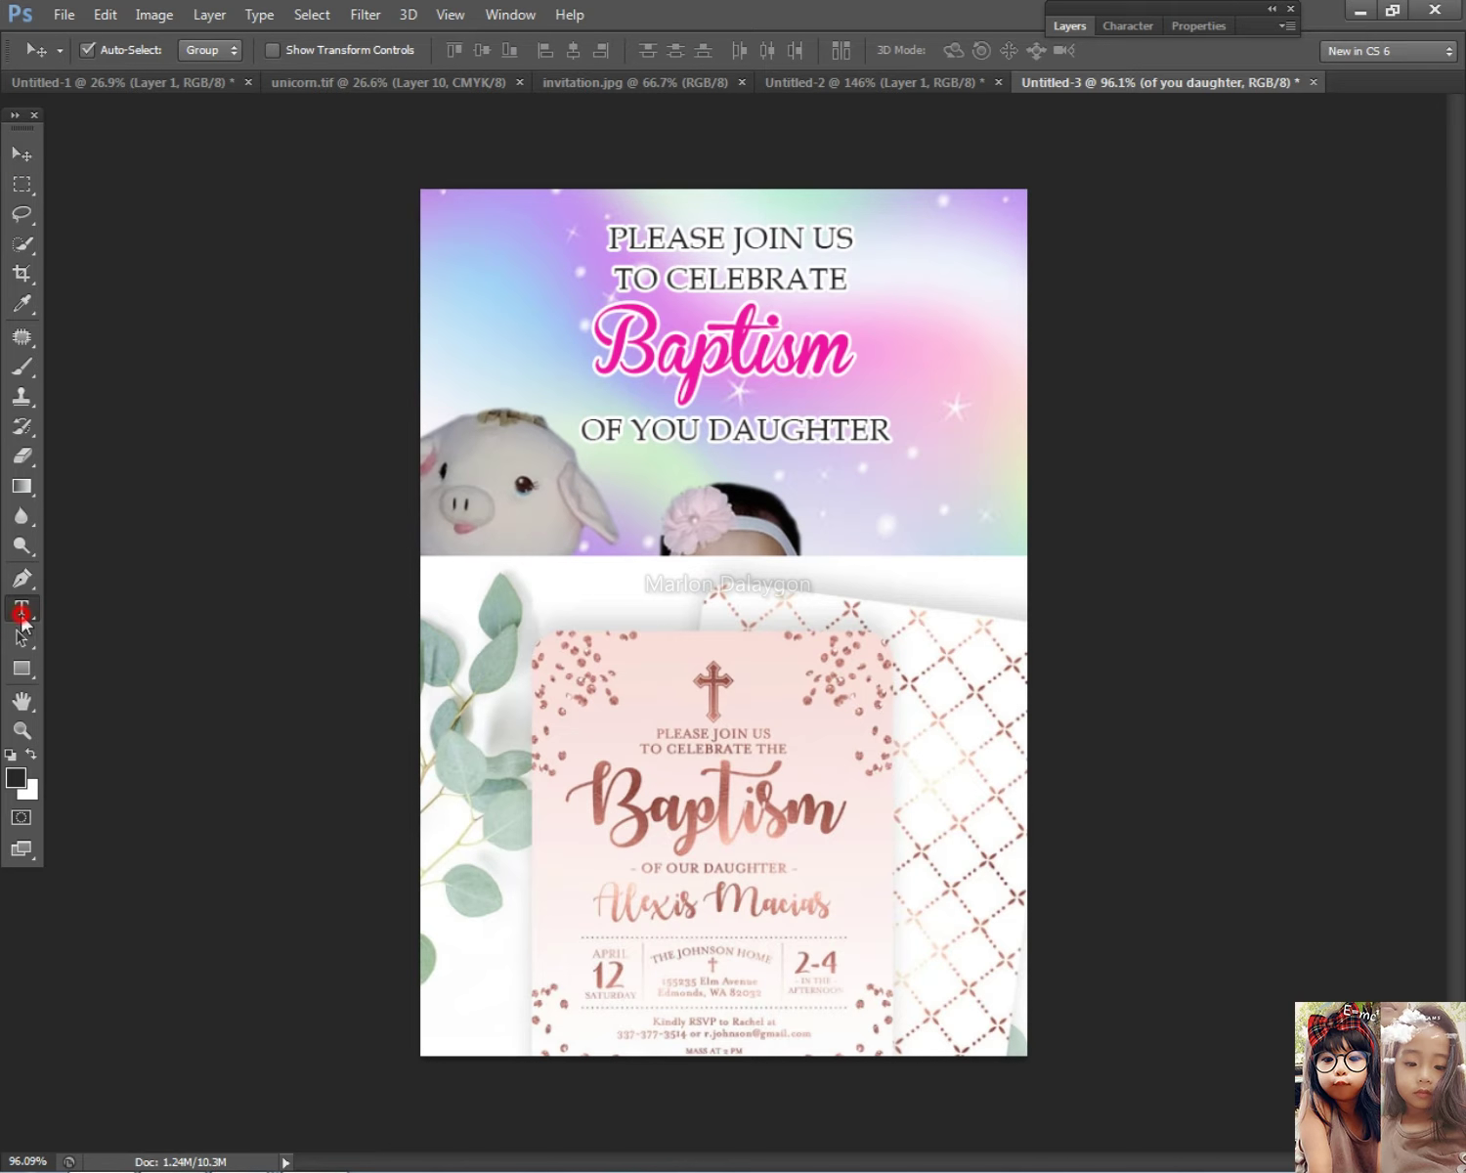
pyautogui.click(21, 608)
pyautogui.click(675, 428)
pyautogui.press('BackSpace')
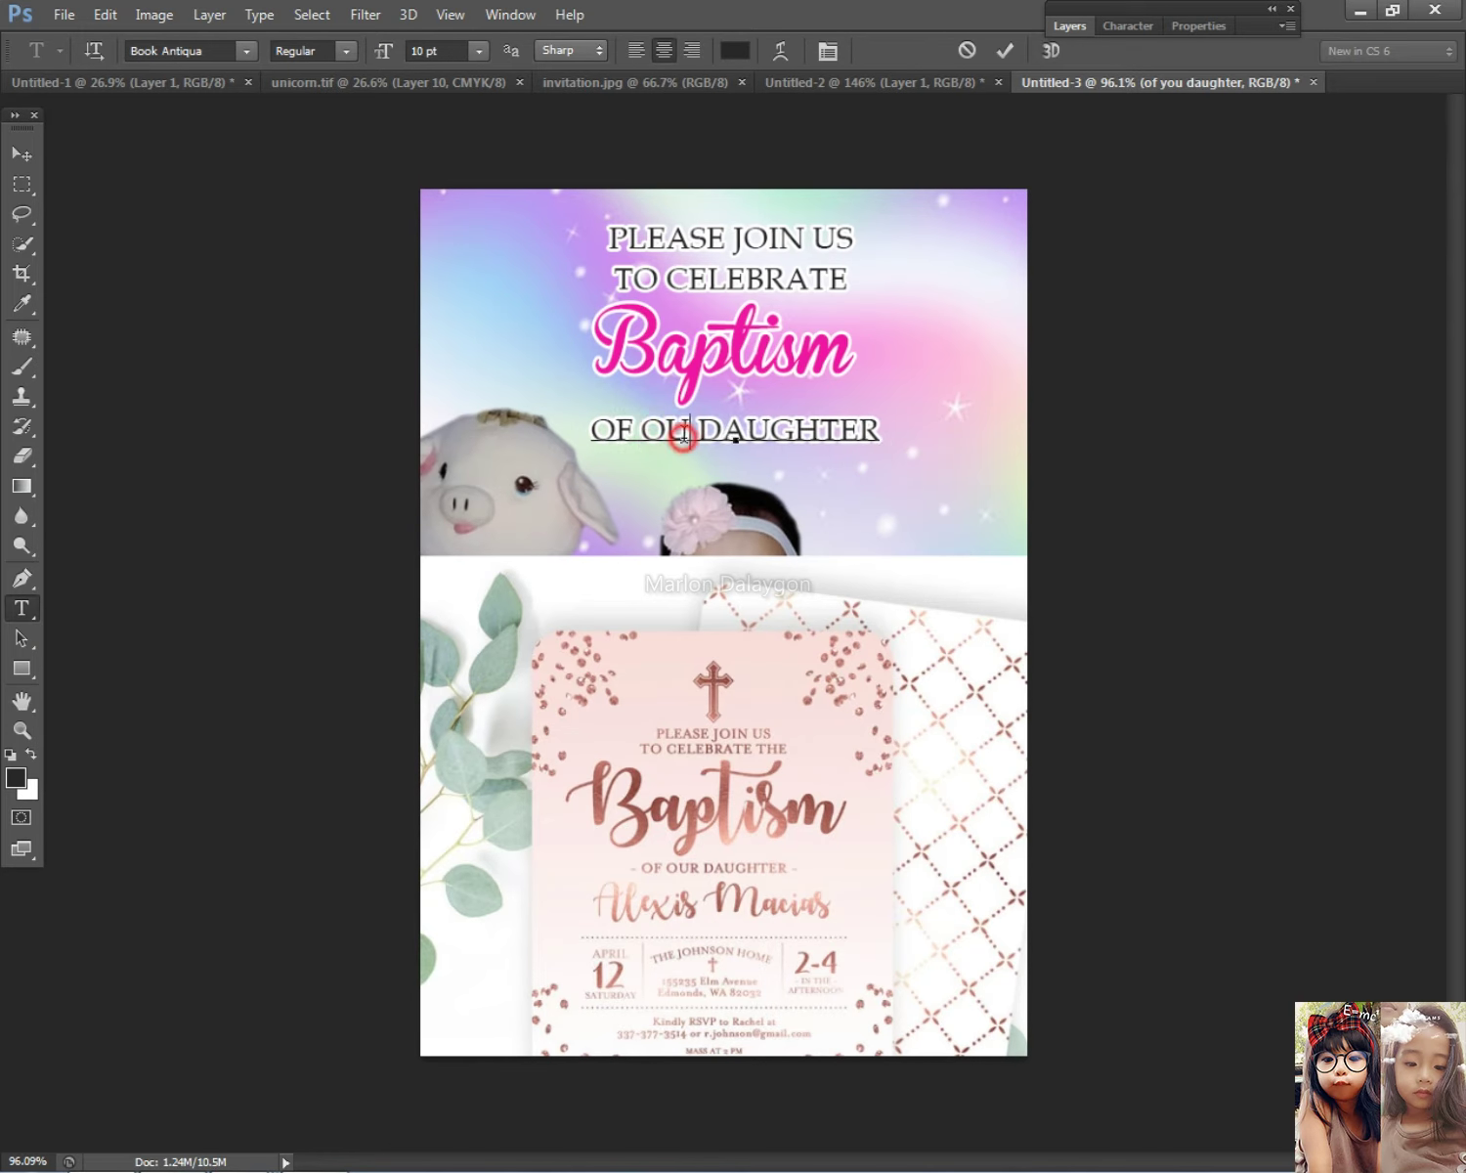
pyautogui.write('R')
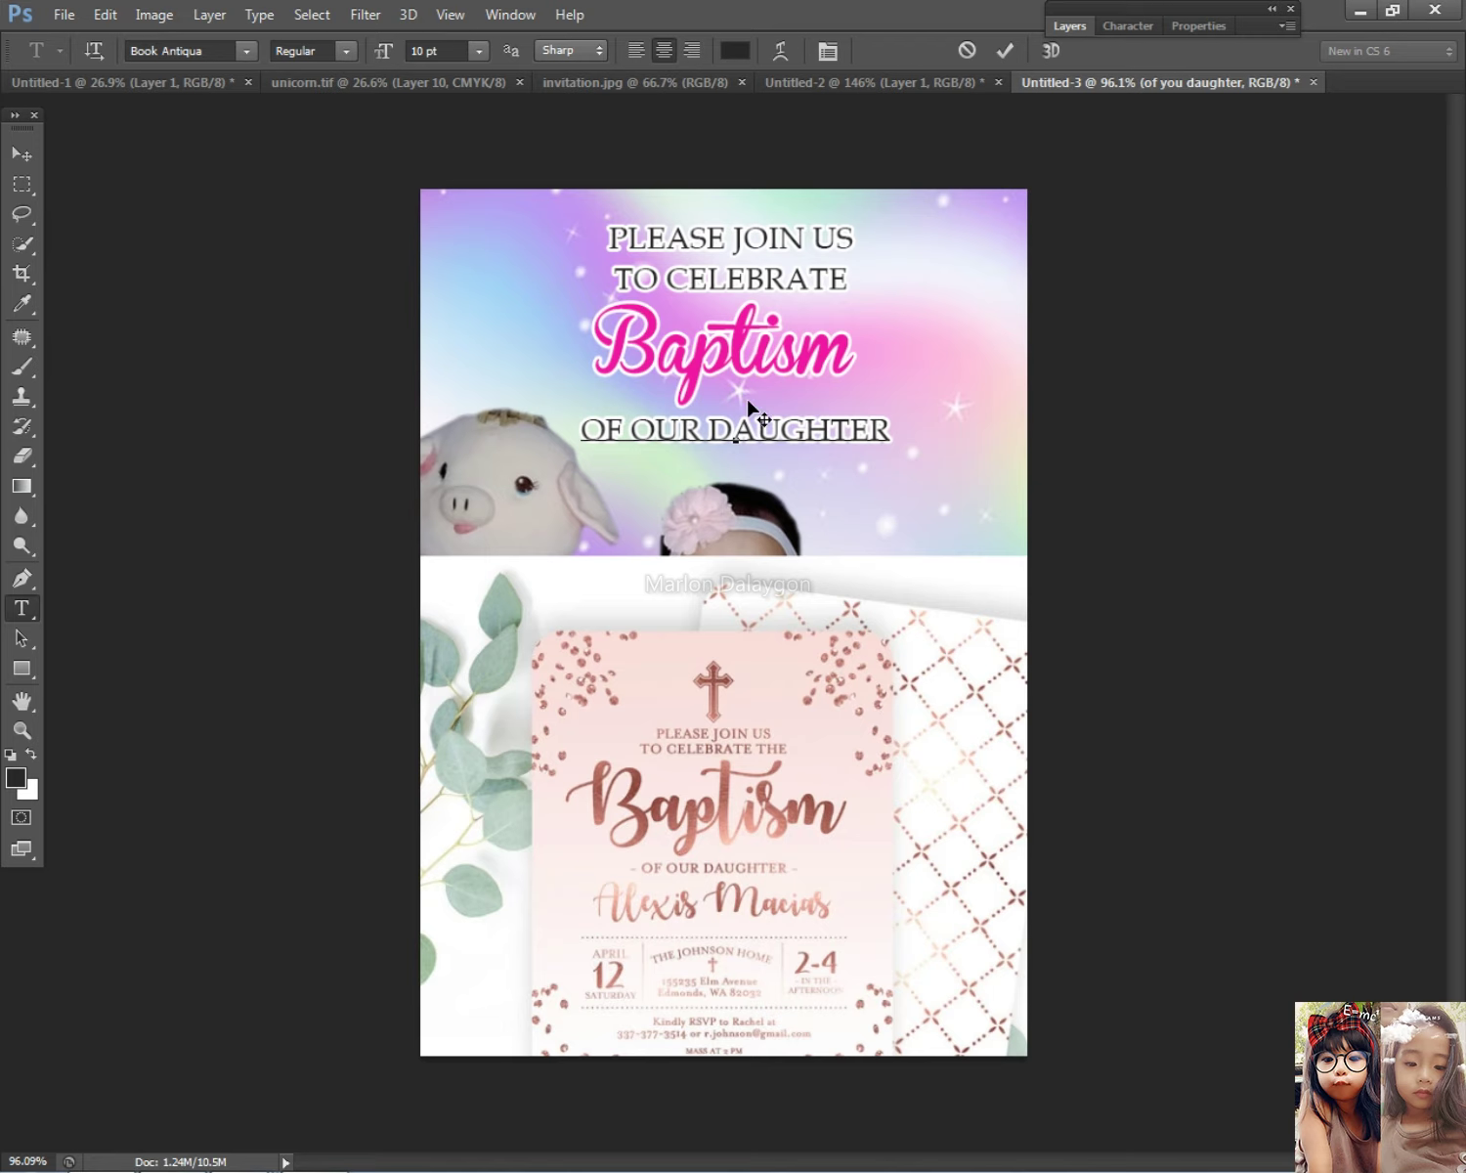
pyautogui.click(21, 153)
# Step: Fine-tune the positions of the PLEASE JOIN US heading, Baptism title and OF OUR DAUGHTER line
pyautogui.press('Down')
pyautogui.press('Down')
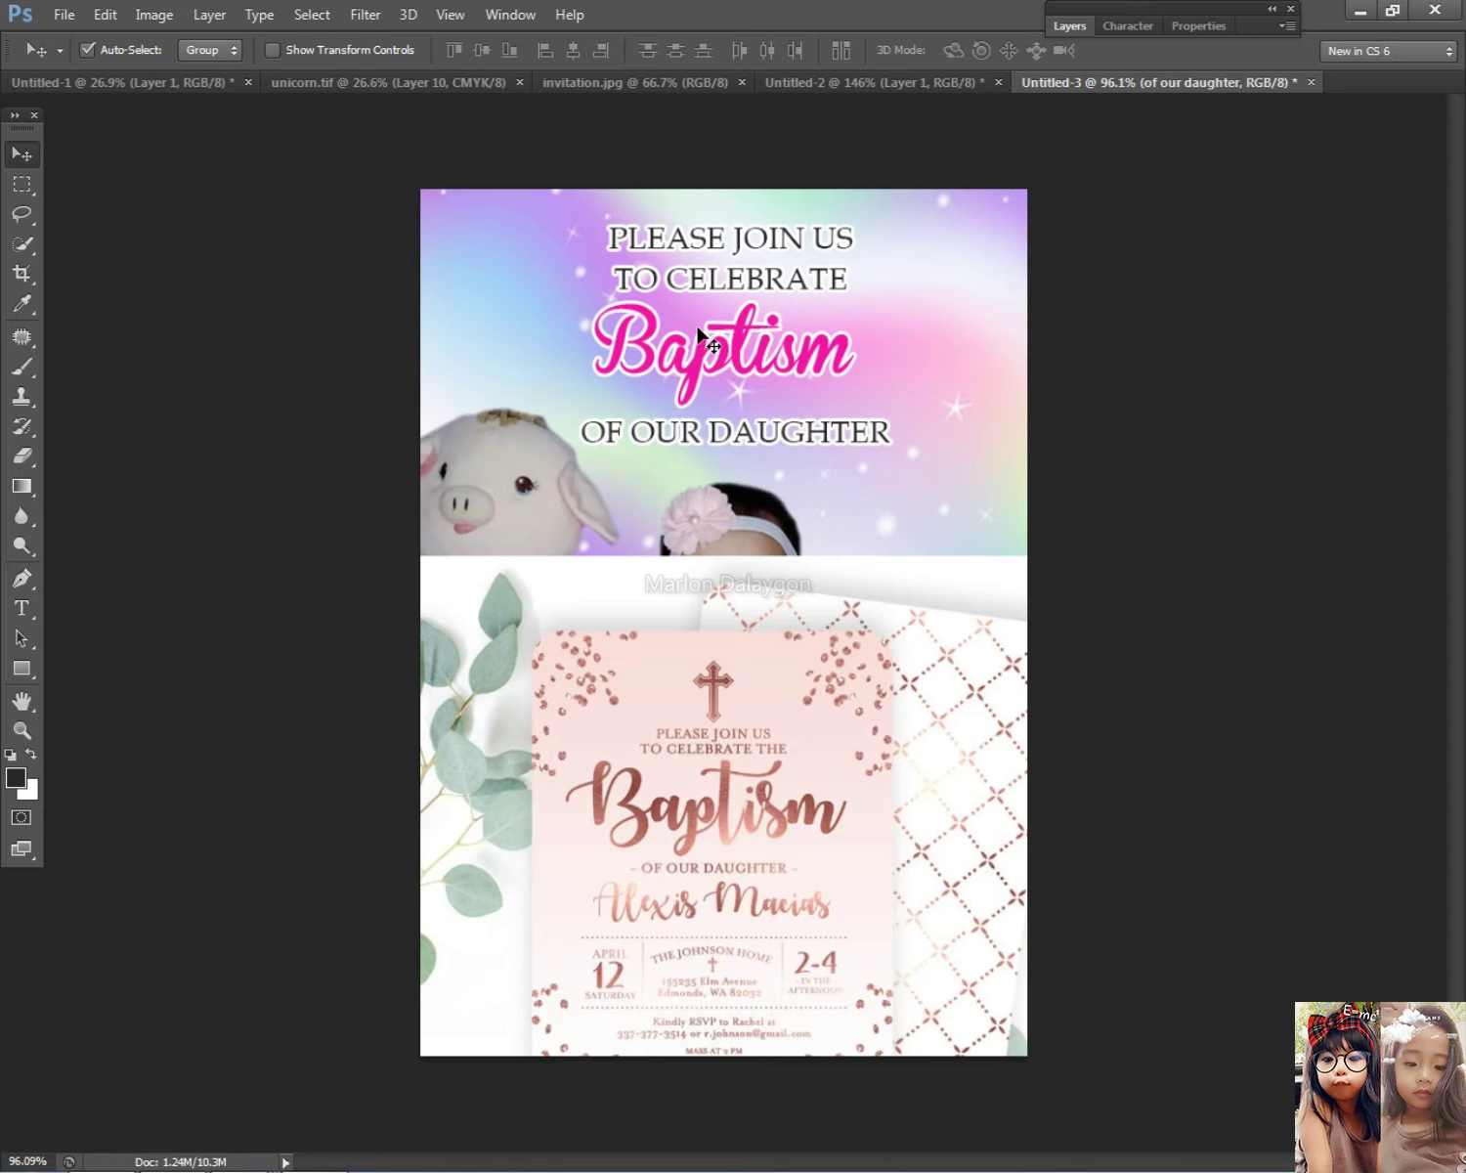
pyautogui.moveTo(687, 284); pyautogui.dragTo(687, 275)
pyautogui.rightClick(746, 364)
pyautogui.click(782, 370)
pyautogui.moveTo(846, 391); pyautogui.dragTo(851, 386)
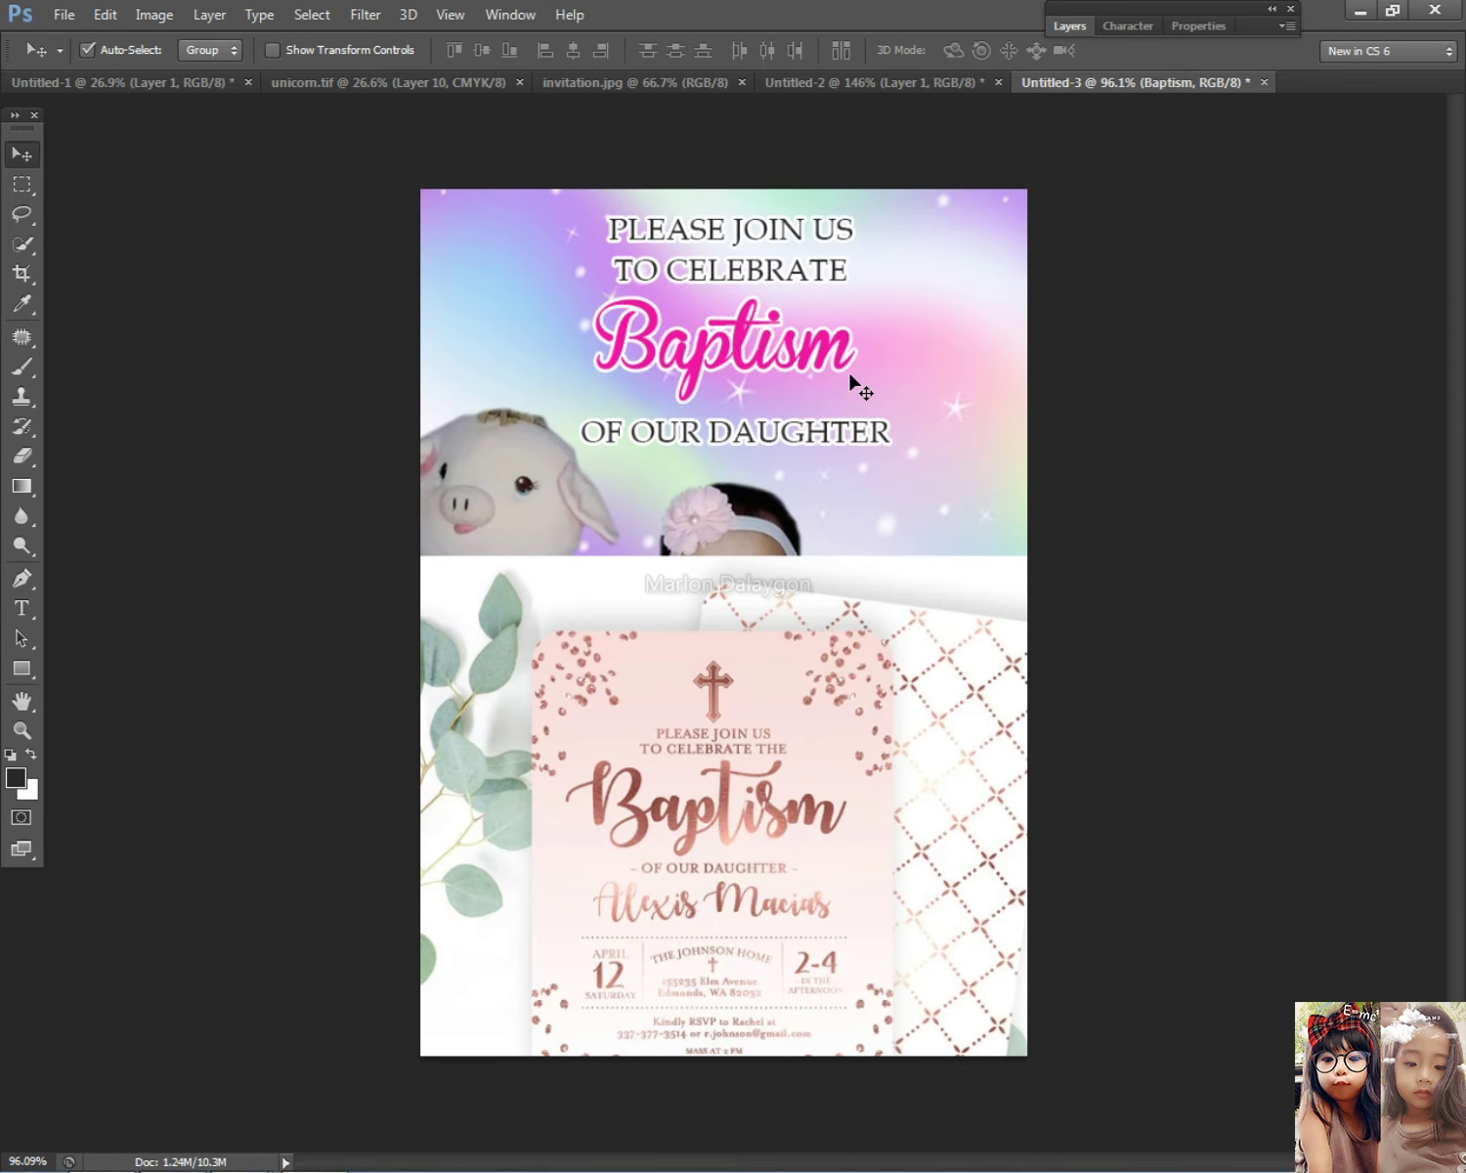
pyautogui.rightClick(771, 421)
pyautogui.click(775, 442)
pyautogui.press('Up')
pyautogui.press('Up')
pyautogui.press('Up')
pyautogui.press('Up')
pyautogui.press('Up')
pyautogui.press('Up')
pyautogui.press('Up')
pyautogui.press('Up')
pyautogui.press('Up')
pyautogui.press('Right')
pyautogui.press('Right')
pyautogui.click(1065, 28)
# Step: Give the of our daughter layer a Color Overlay sampled from the Baptism lettering (964f45)
pyautogui.doubleClick(1224, 333)
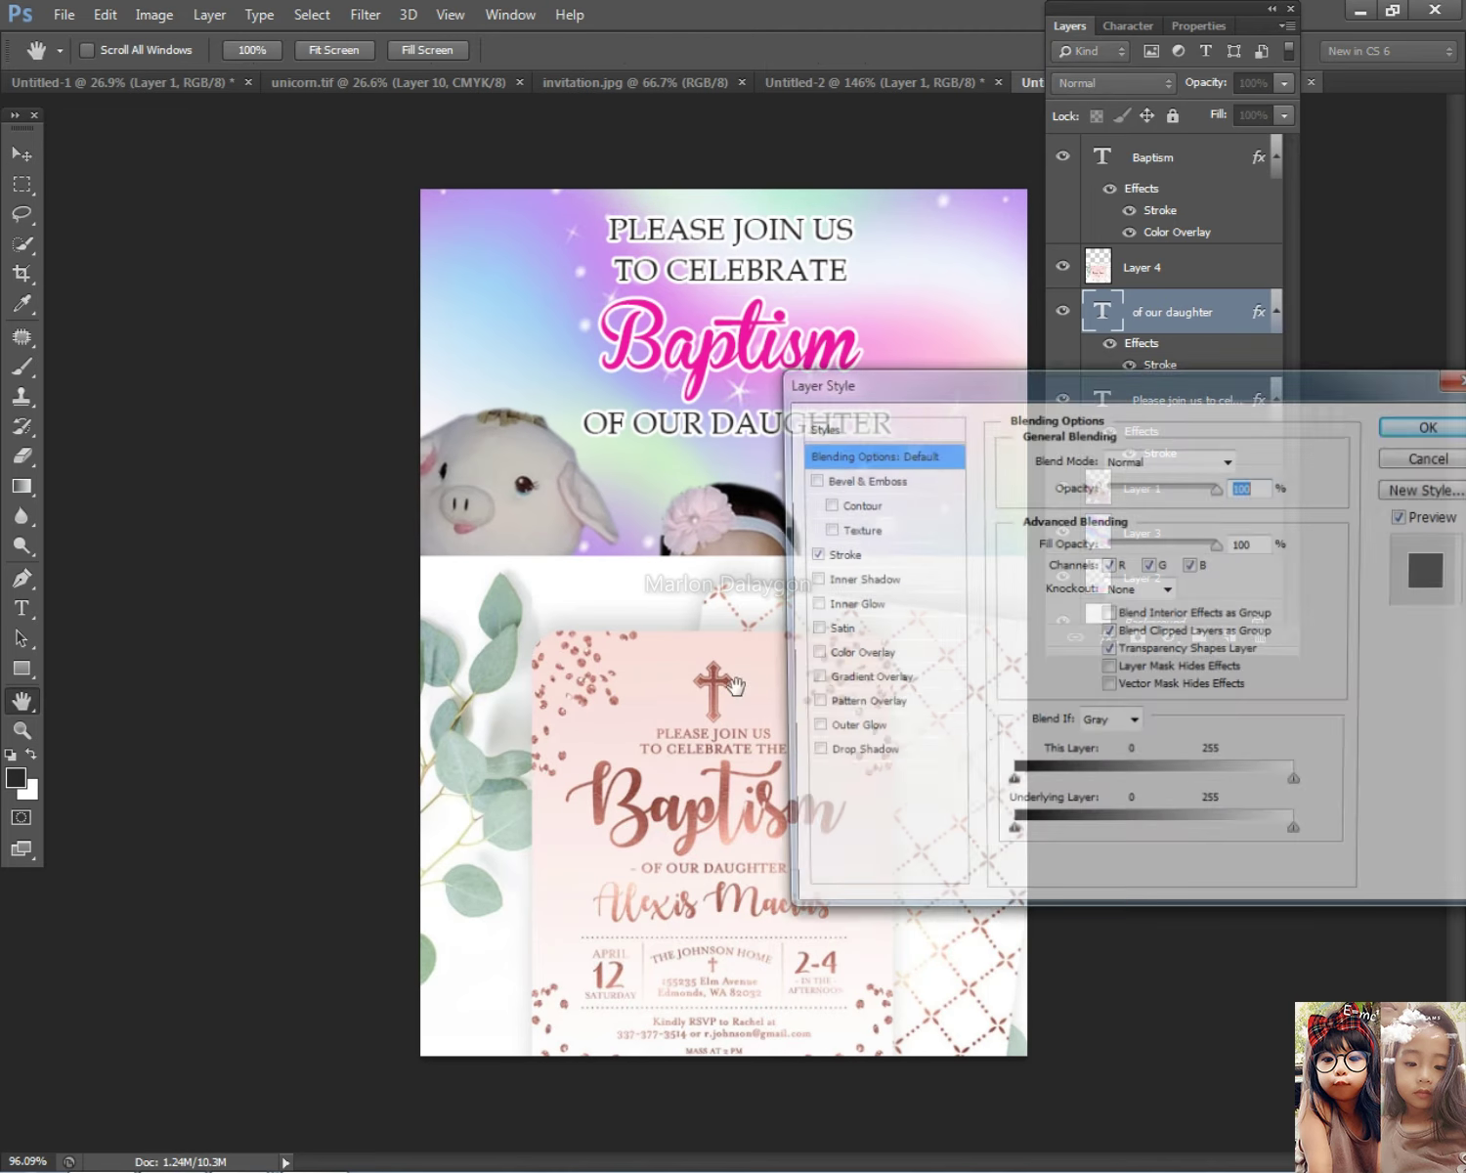
pyautogui.click(858, 655)
pyautogui.click(1247, 461)
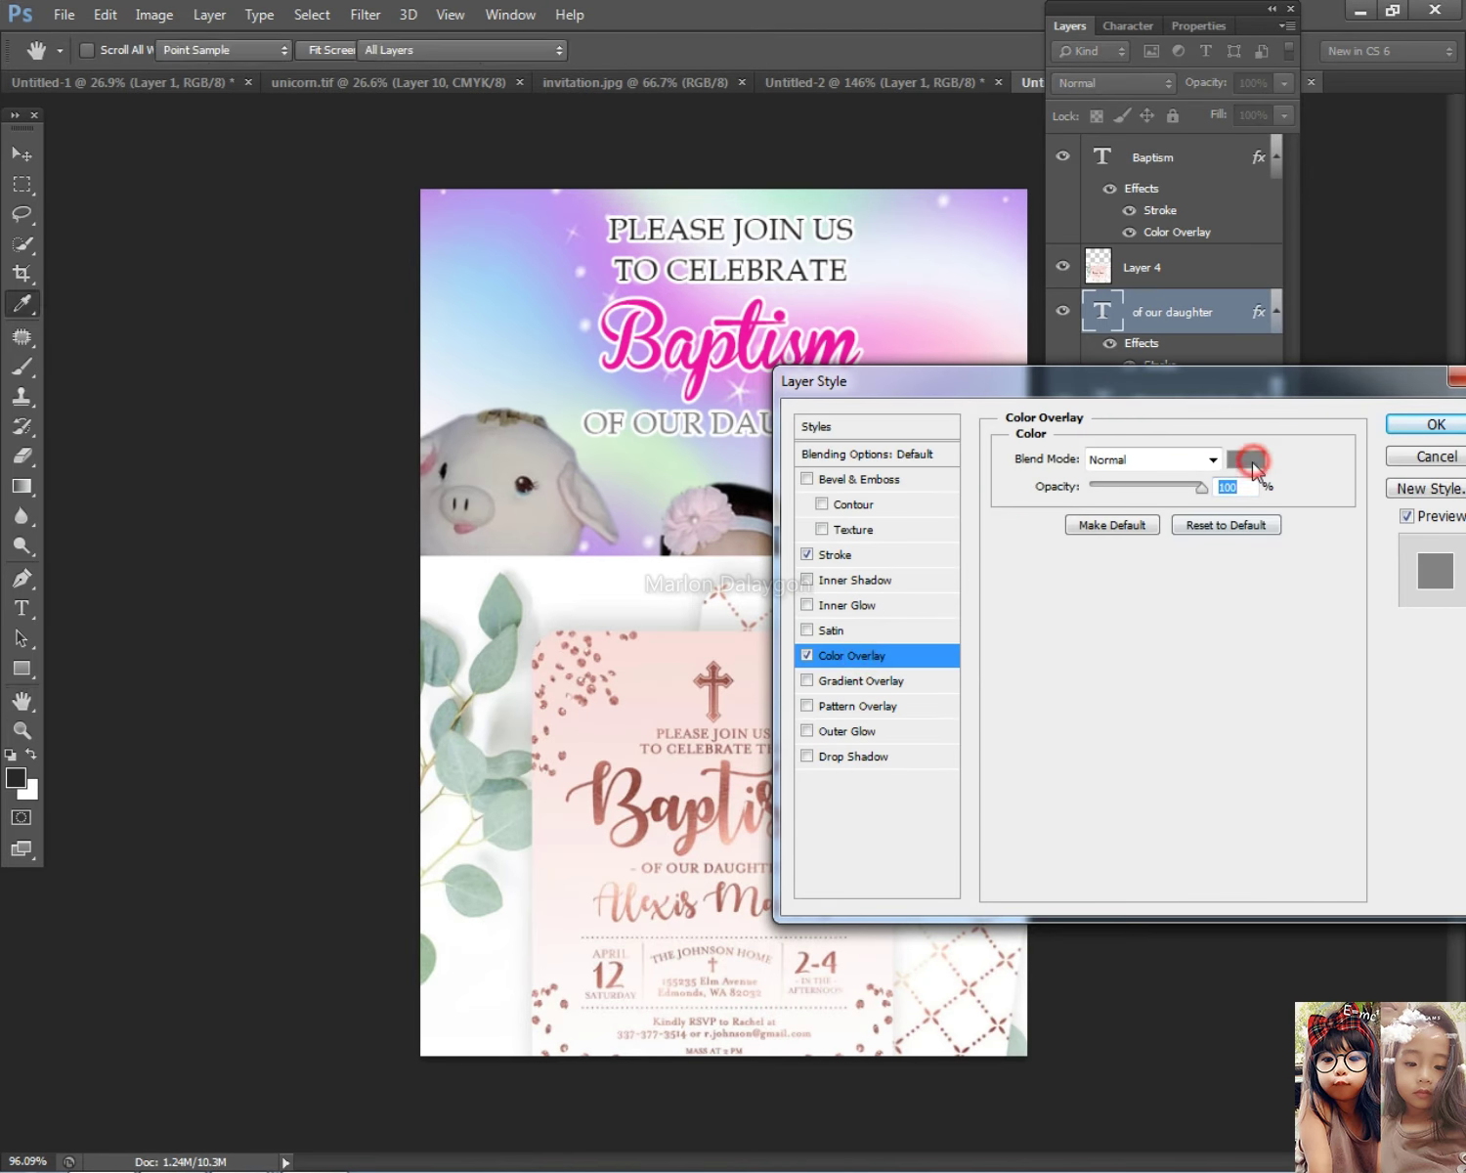
pyautogui.click(635, 788)
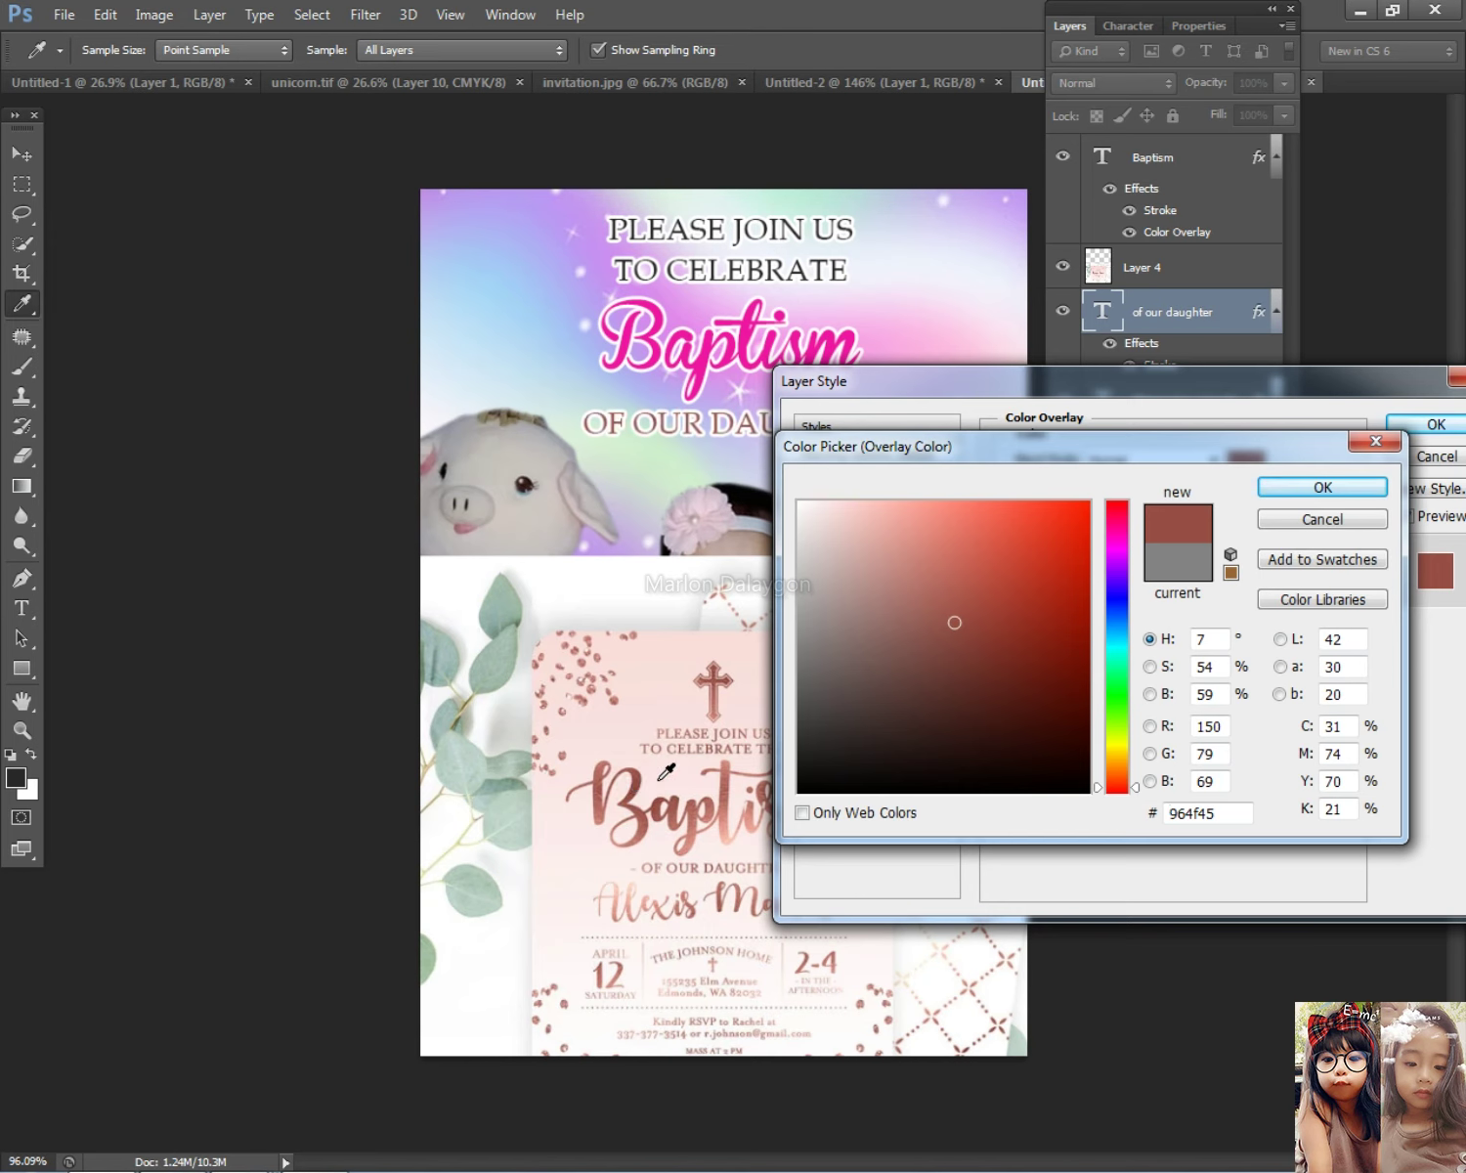
pyautogui.click(1325, 487)
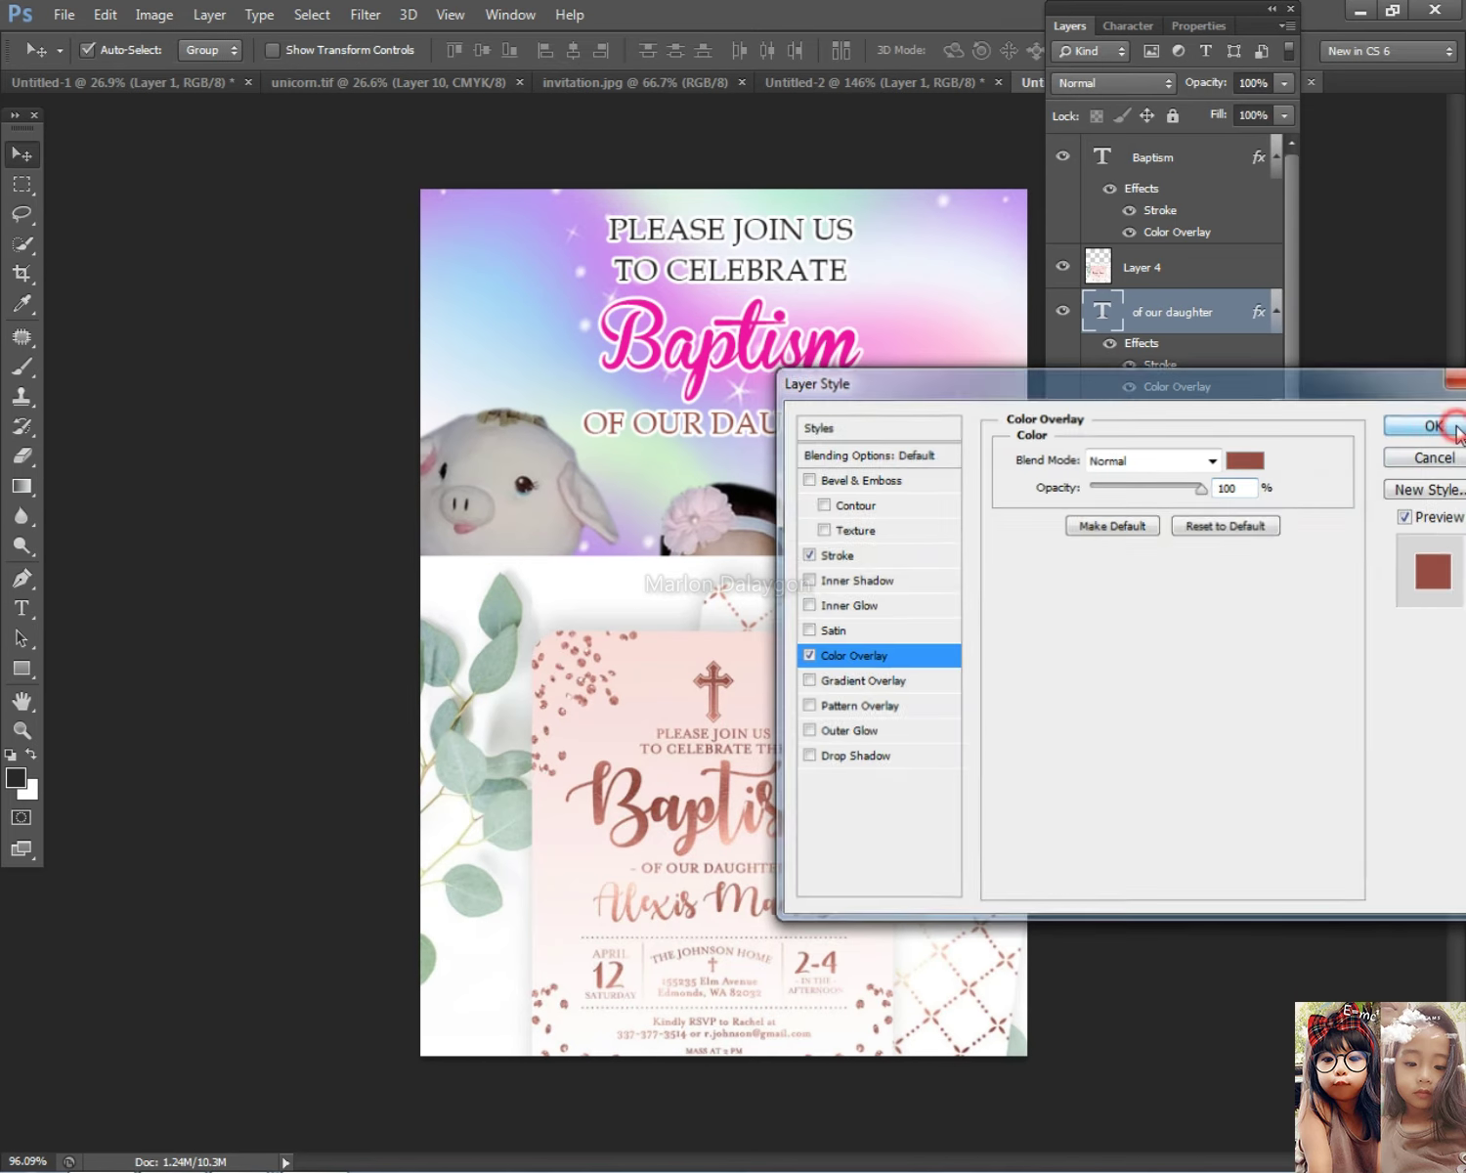
pyautogui.click(1429, 424)
# Step: Copy that layer style onto the Please join us to celebrate heading
pyautogui.rightClick(1115, 303)
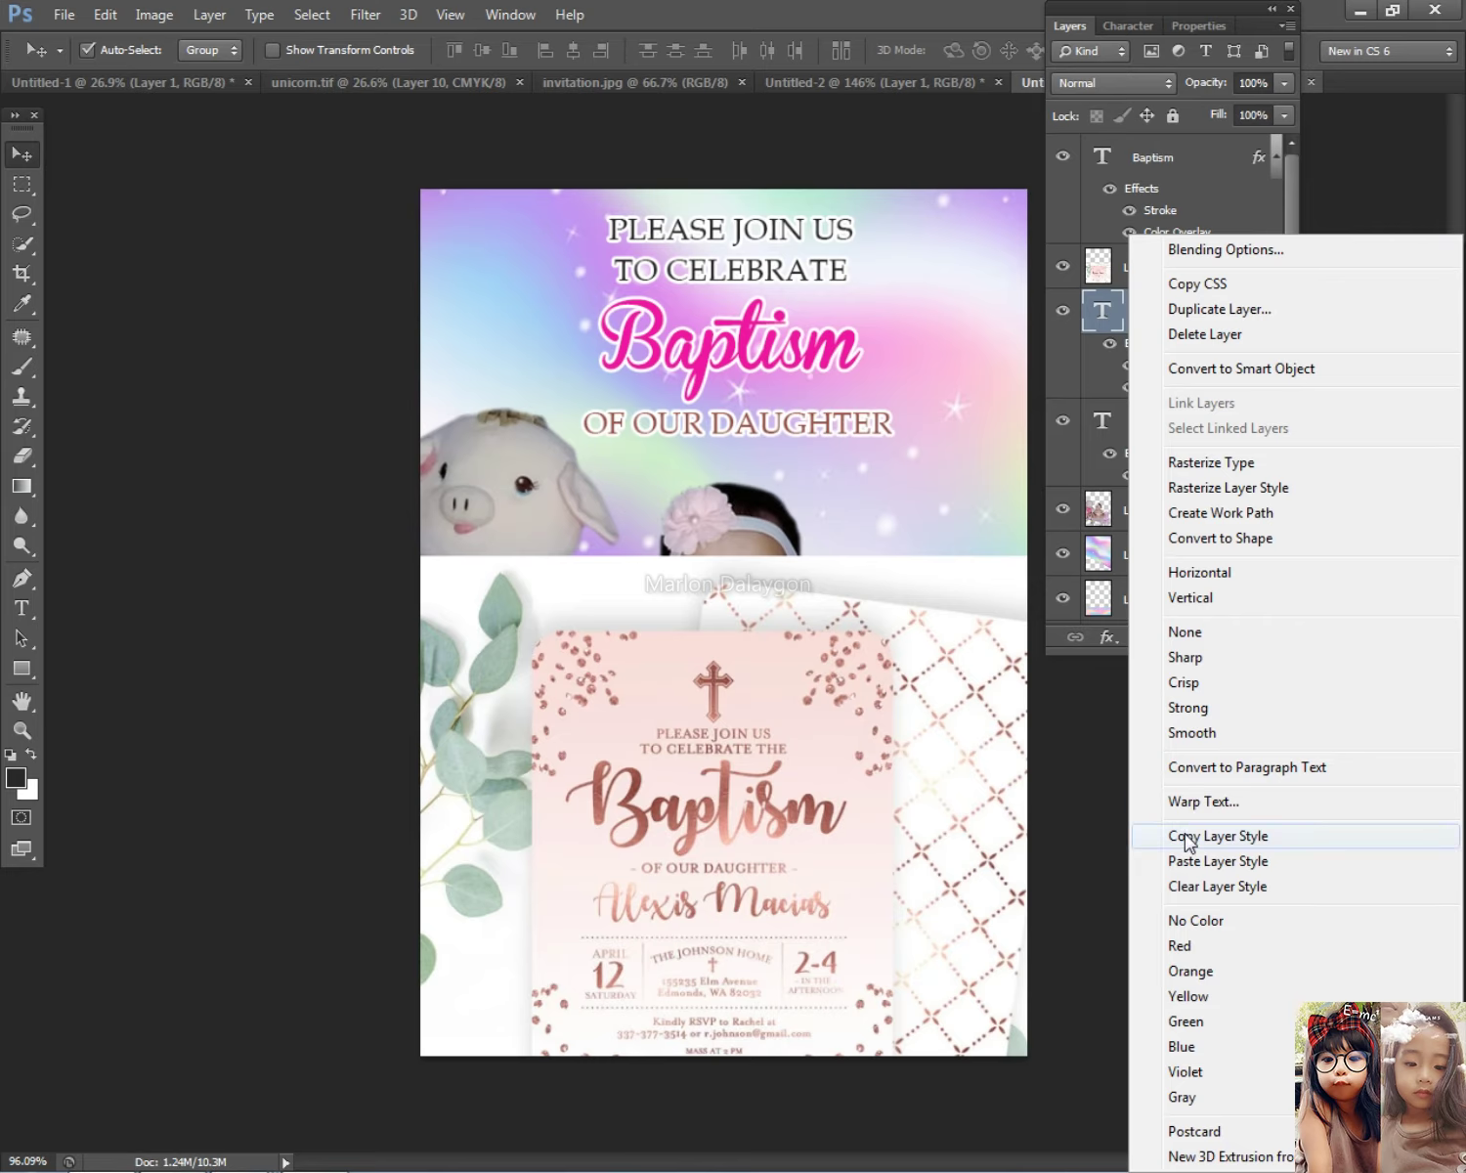
pyautogui.click(1184, 831)
pyautogui.rightClick(754, 284)
pyautogui.click(821, 296)
pyautogui.rightClick(1168, 430)
pyautogui.click(926, 862)
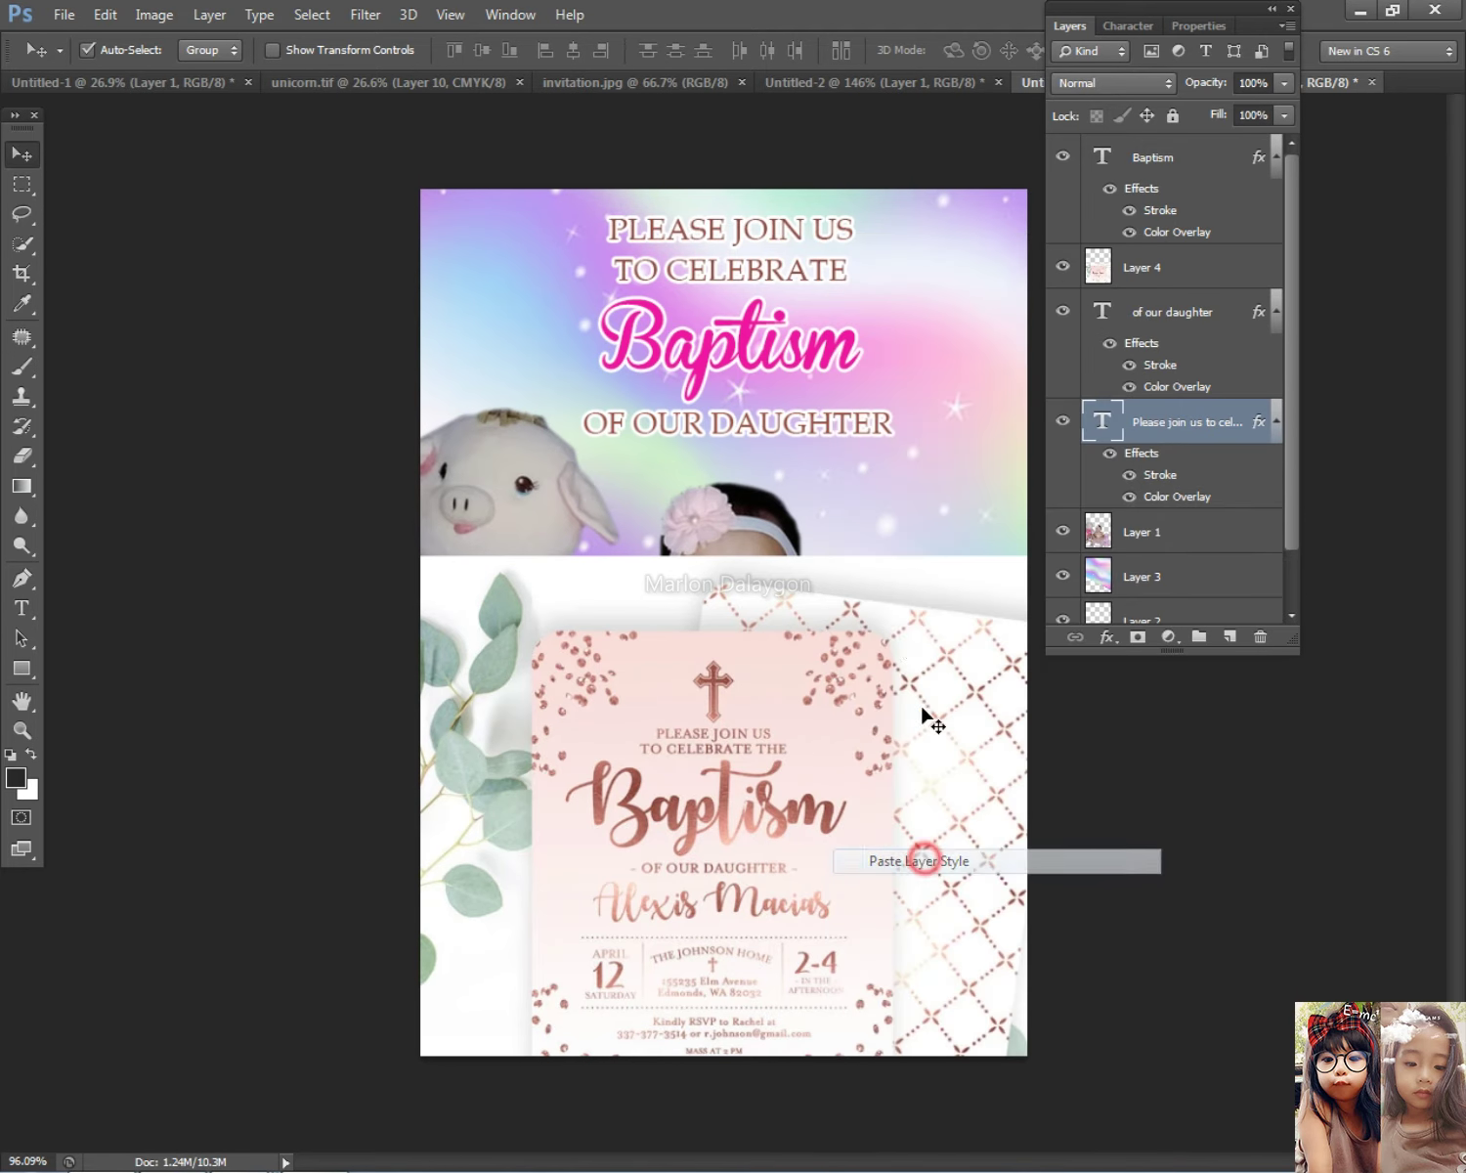
# Step: Delete the reference invitation layer
pyautogui.rightClick(794, 606)
pyautogui.click(858, 619)
pyautogui.press('Delete')
# Step: Shift the OF OUR DAUGHTER line slightly into place
pyautogui.scroll(-3, 873, 511)
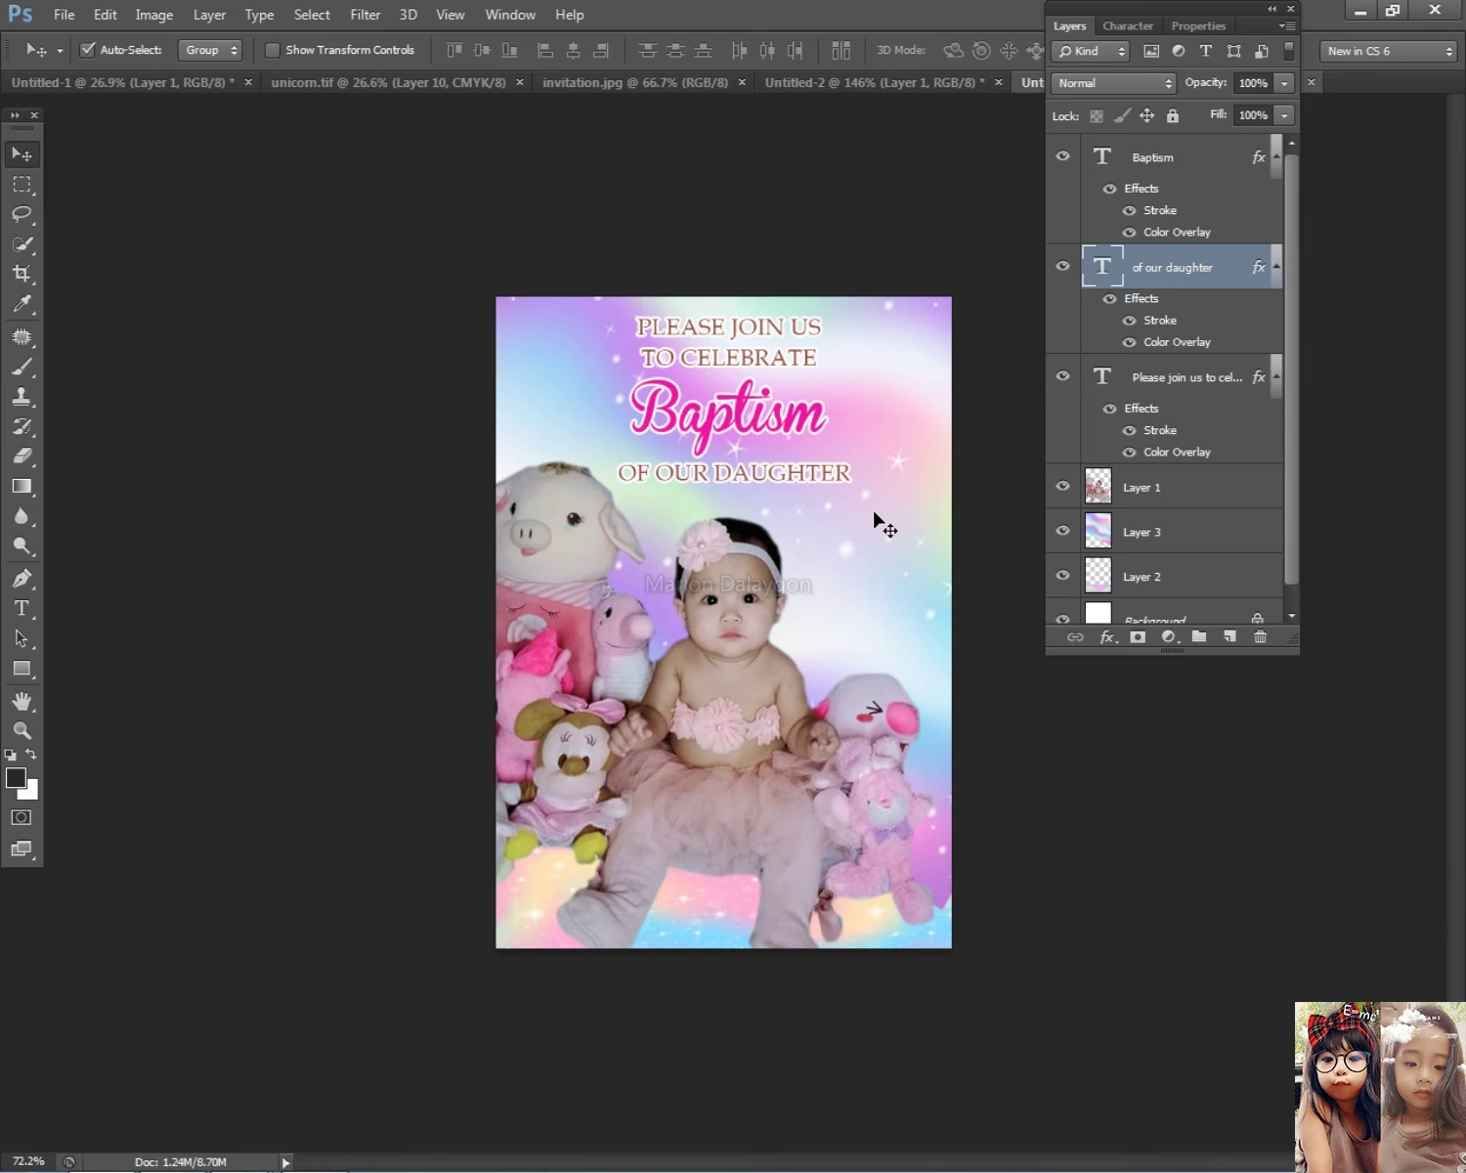
pyautogui.moveTo(760, 481); pyautogui.dragTo(729, 461)
pyautogui.scroll(2, 772, 476)
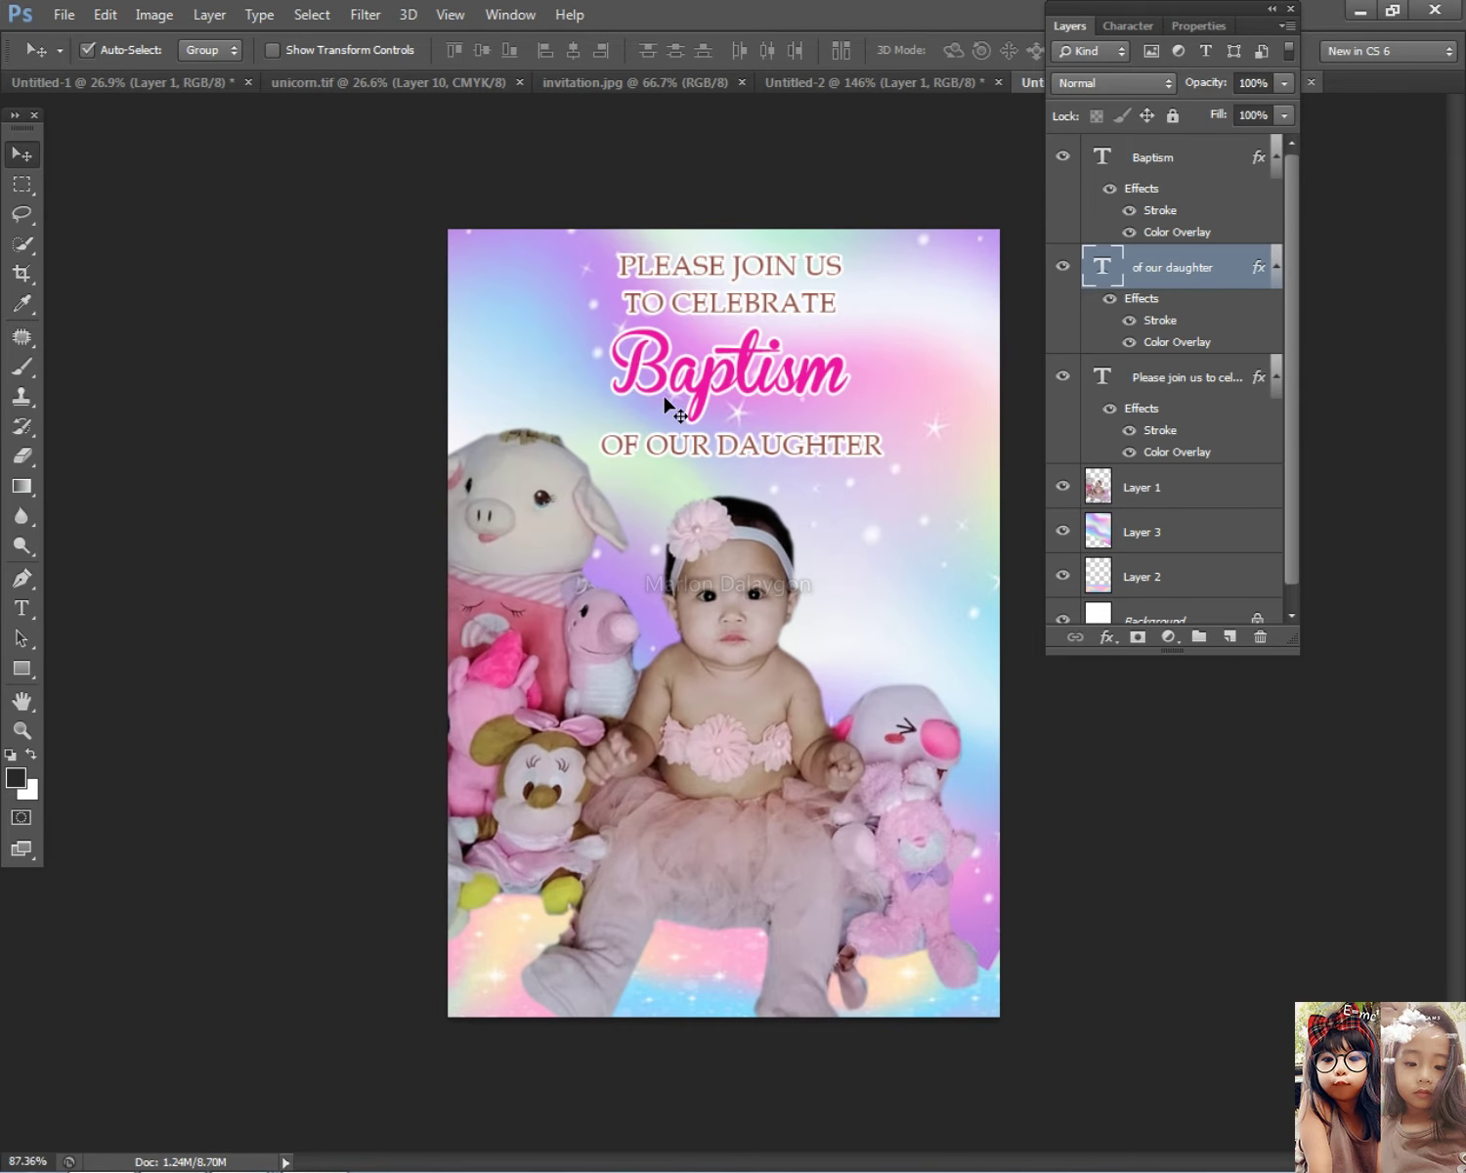
# Step: Erase the rainbow background's top-left and top-right corners to white with a 150 px eraser
pyautogui.click(517, 327)
pyautogui.press('e')
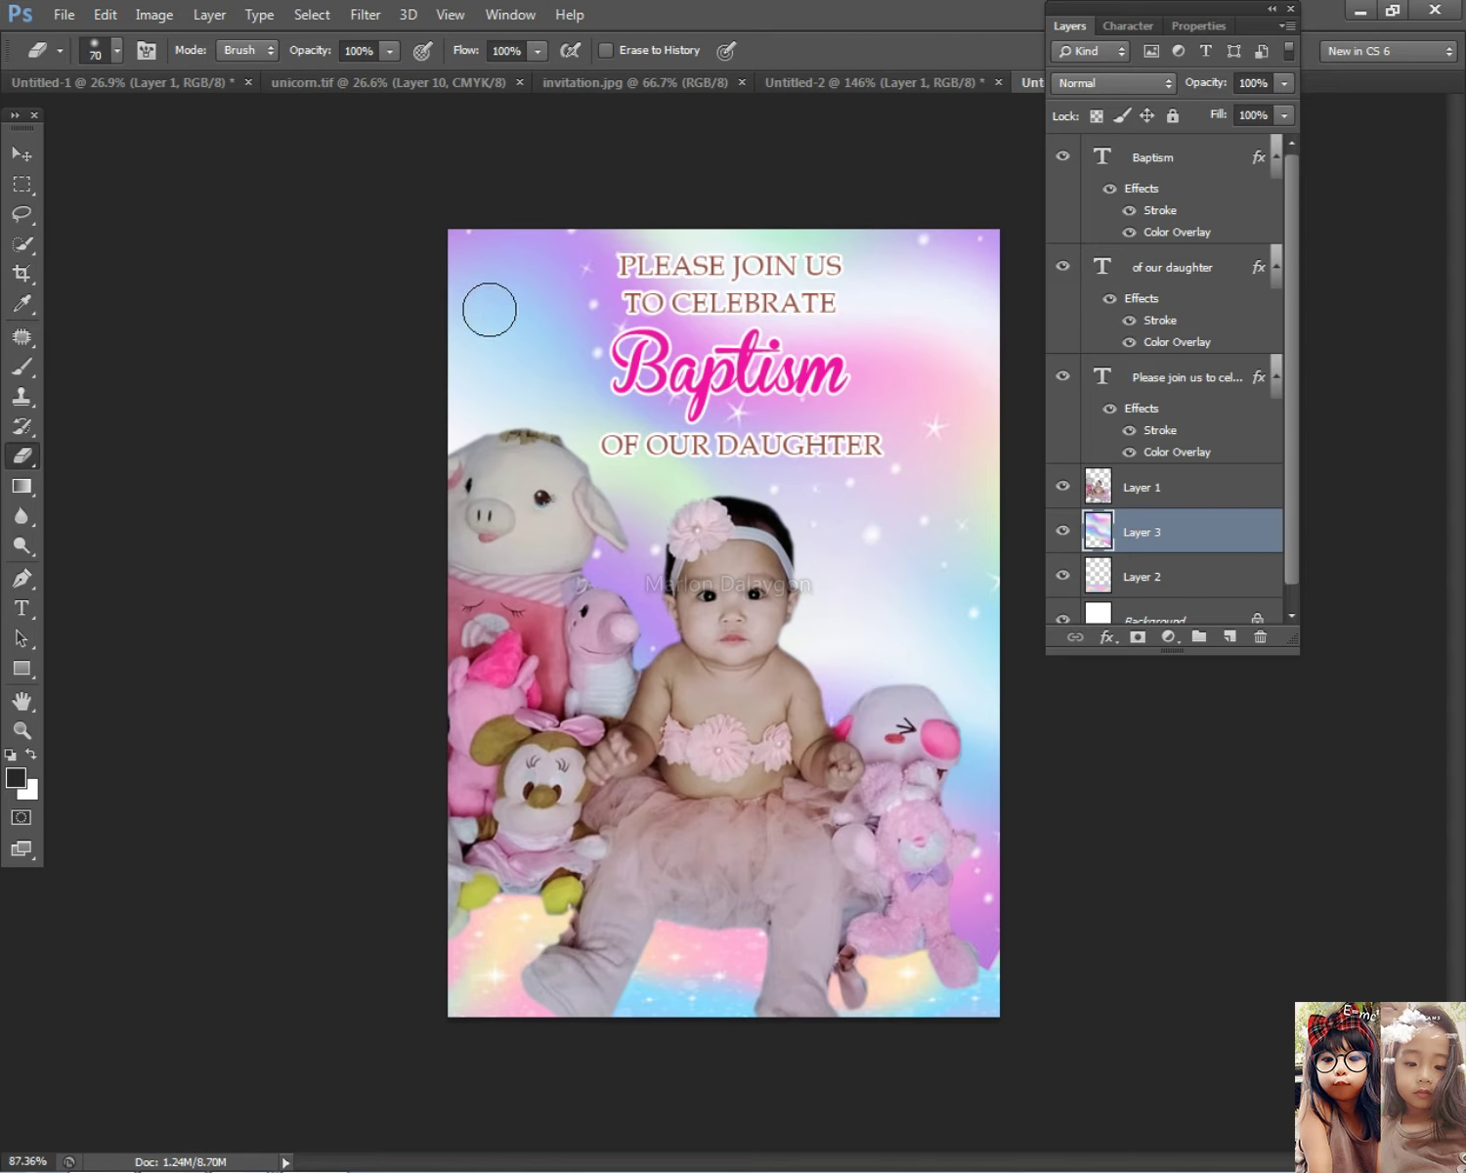
pyautogui.press(']')
pyautogui.press(']')
pyautogui.moveTo(490, 245)
pyautogui.mouseDown()
pyautogui.moveTo(490, 337)
pyautogui.moveTo(545, 265)
pyautogui.moveTo(401, 369)
pyautogui.moveTo(478, 322)
pyautogui.moveTo(554, 248)
pyautogui.mouseUp()
pyautogui.moveTo(871, 269)
pyautogui.mouseDown()
pyautogui.moveTo(1024, 369)
pyautogui.moveTo(958, 281)
pyautogui.moveTo(988, 383)
pyautogui.moveTo(906, 238)
pyautogui.moveTo(955, 294)
pyautogui.mouseUp()
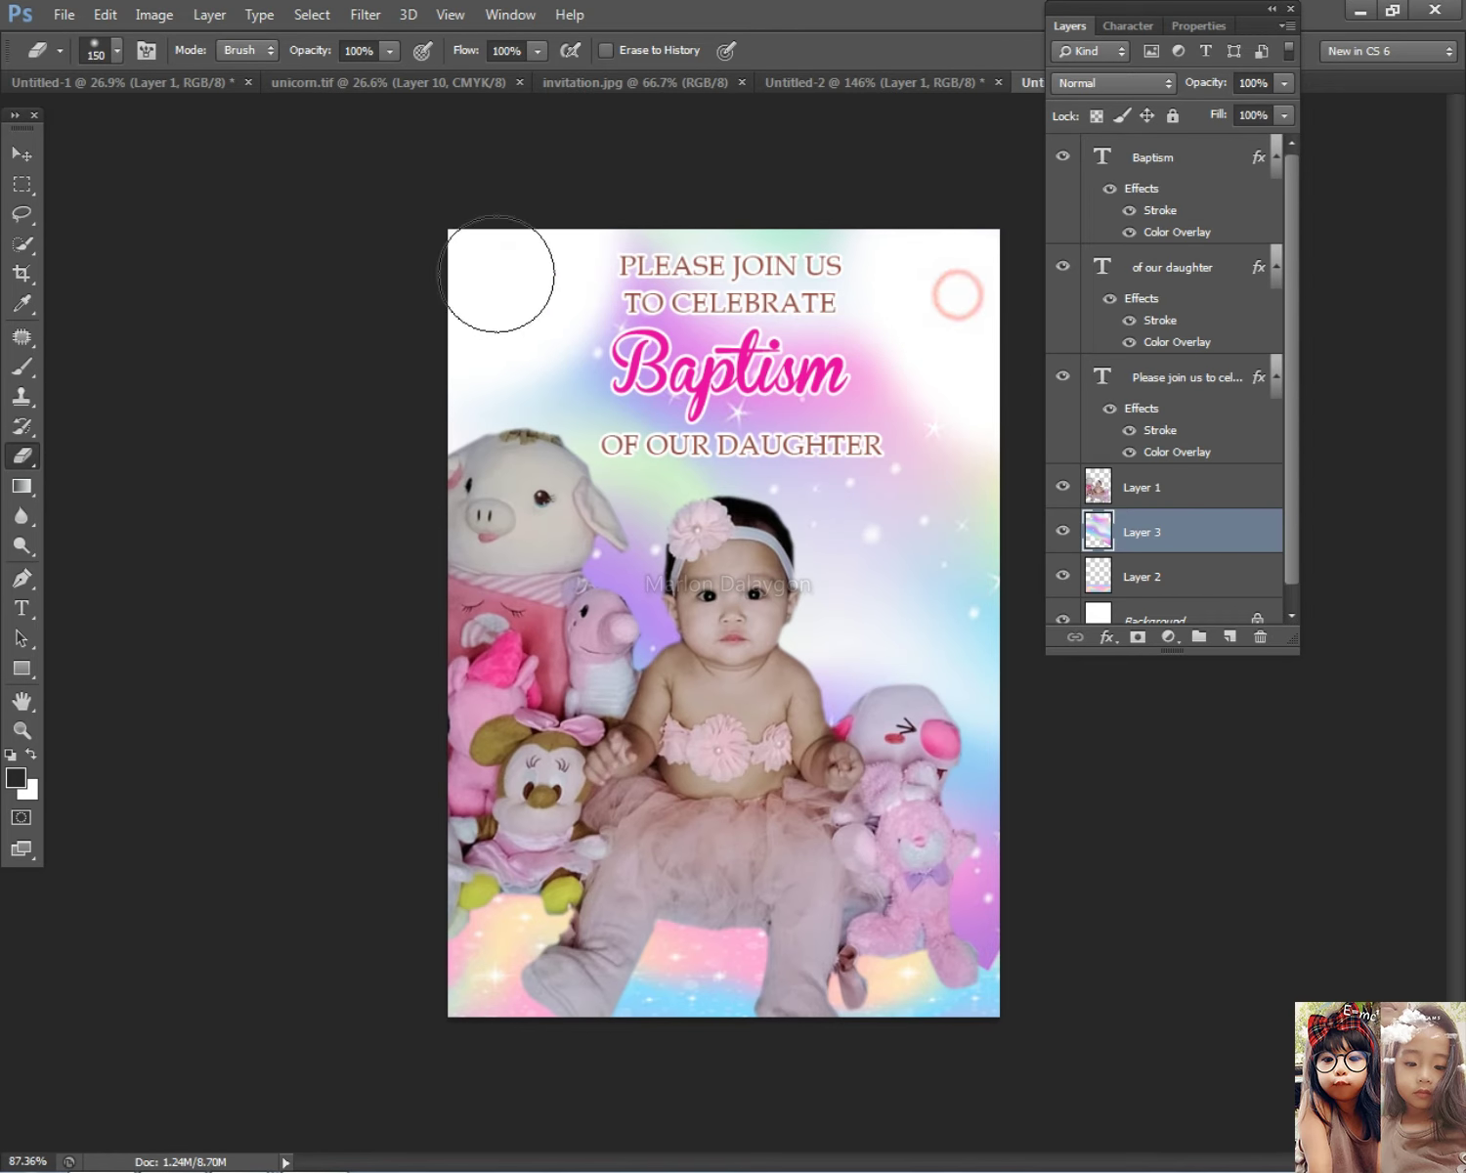
pyautogui.moveTo(507, 298)
pyautogui.mouseDown()
pyautogui.moveTo(484, 294)
pyautogui.moveTo(533, 254)
pyautogui.mouseUp()
pyautogui.hotkey('alt', 'Tab')
pyautogui.hotkey('alt', 'Tab')
# Step: Search Google Images for 'cute baby girl background'
pyautogui.scroll(3, 524, 547)
pyautogui.moveTo(399, 124); pyautogui.dragTo(10, 122)
pyautogui.write('cute baby ')
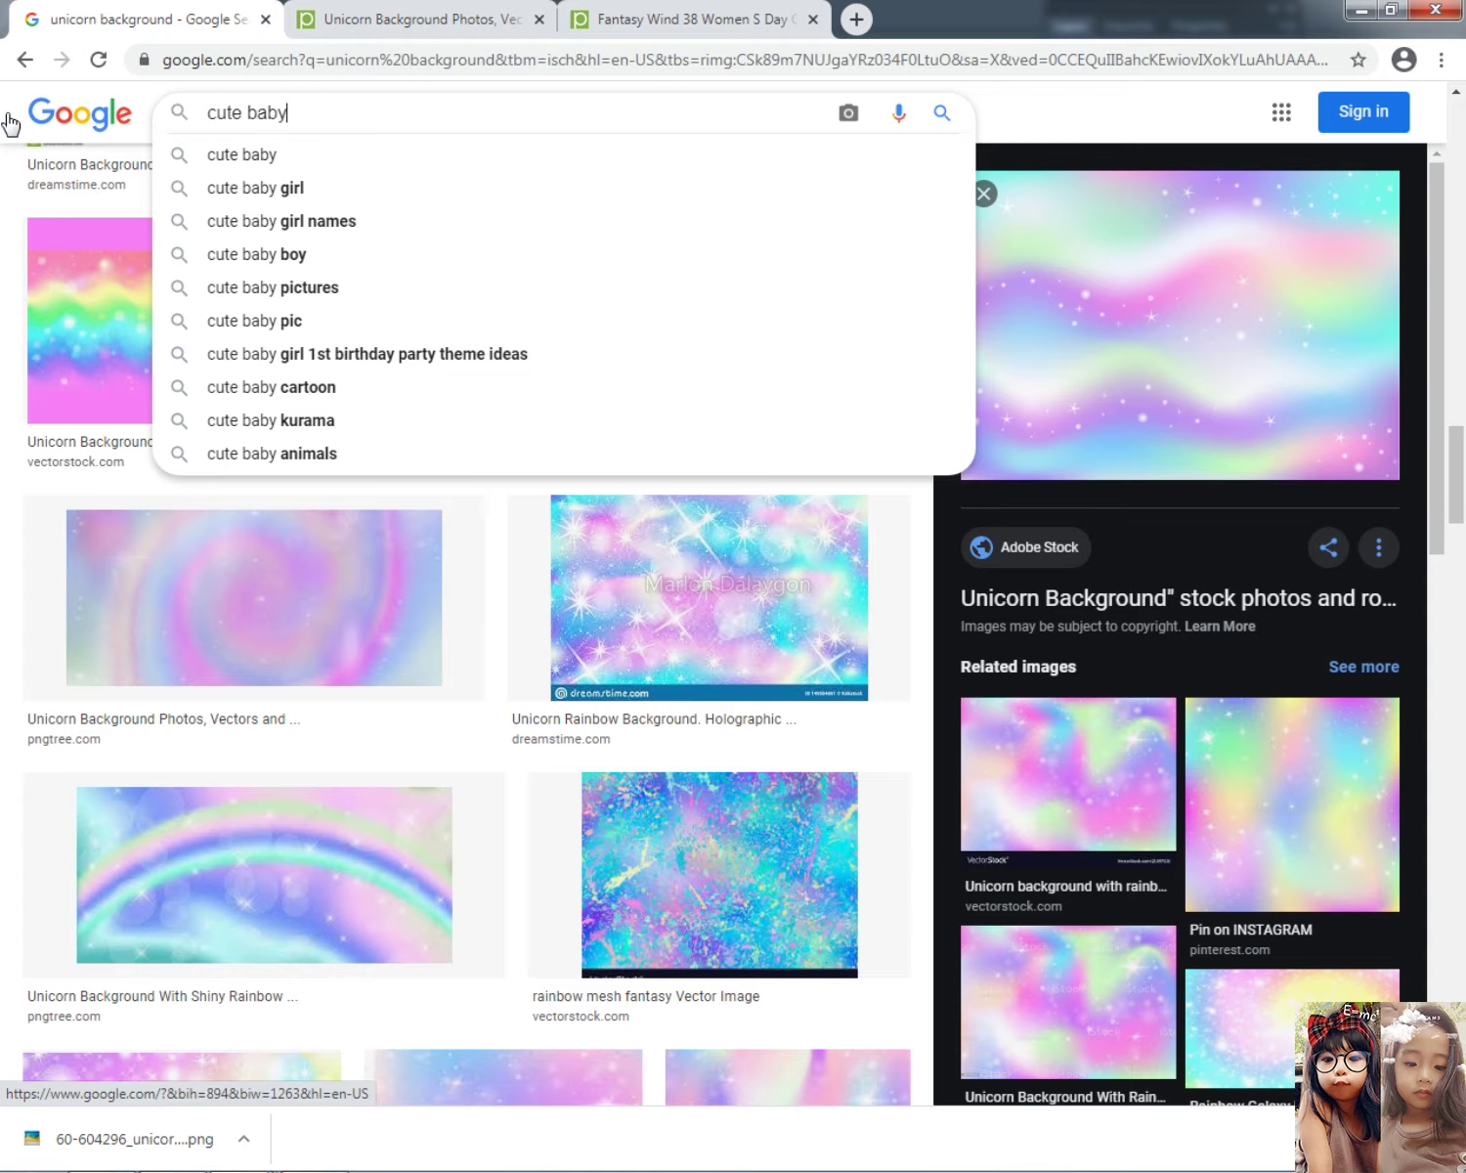
pyautogui.write('girl background')
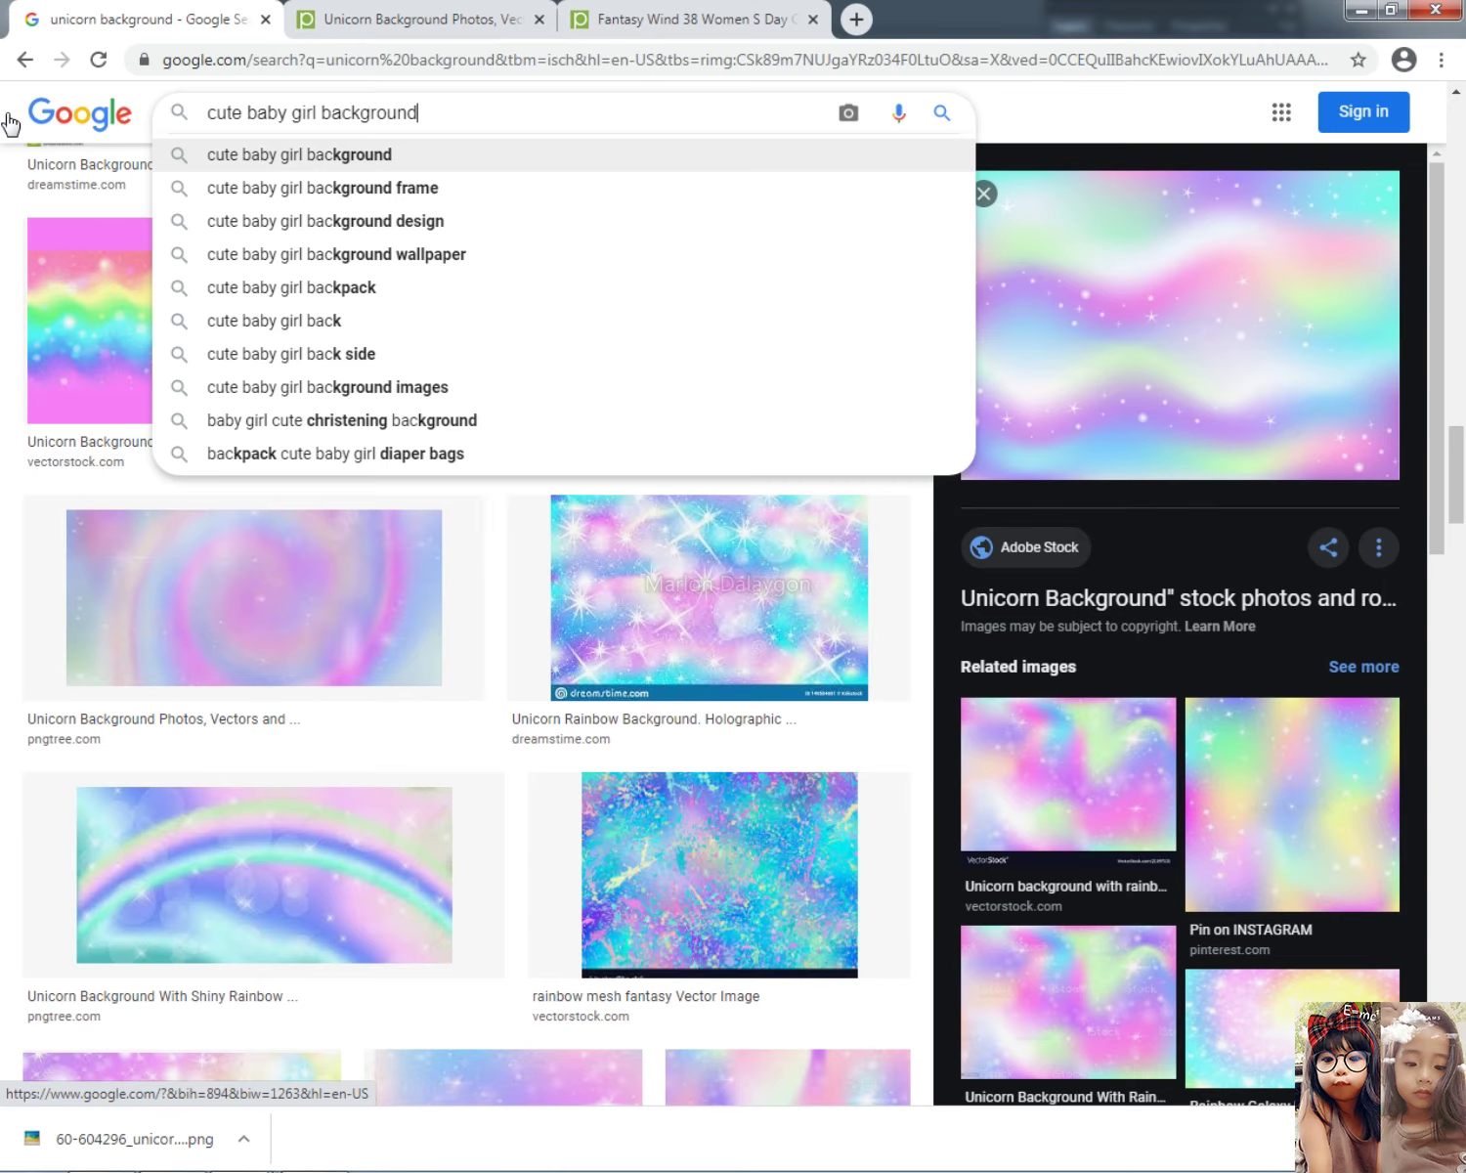
pyautogui.press('Return')
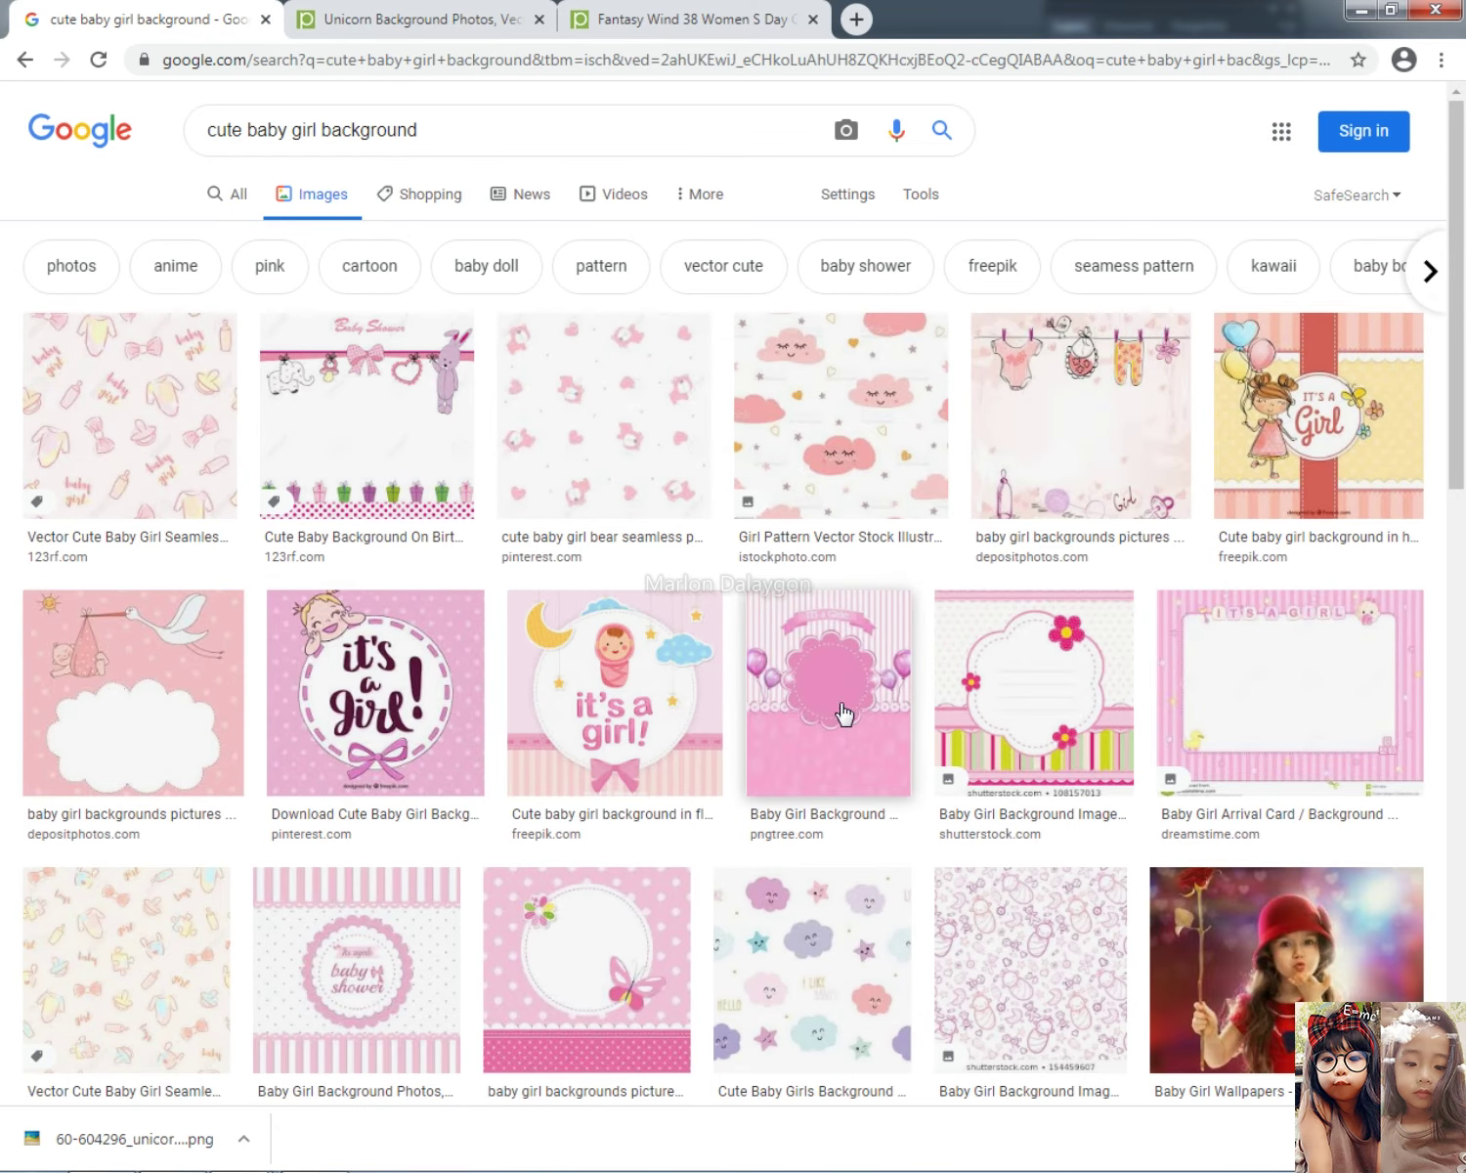
# Step: Copy the Freepik It's a Girl balloon background and paste it into Photoshop
pyautogui.moveTo(838, 713); pyautogui.dragTo(653, 692)
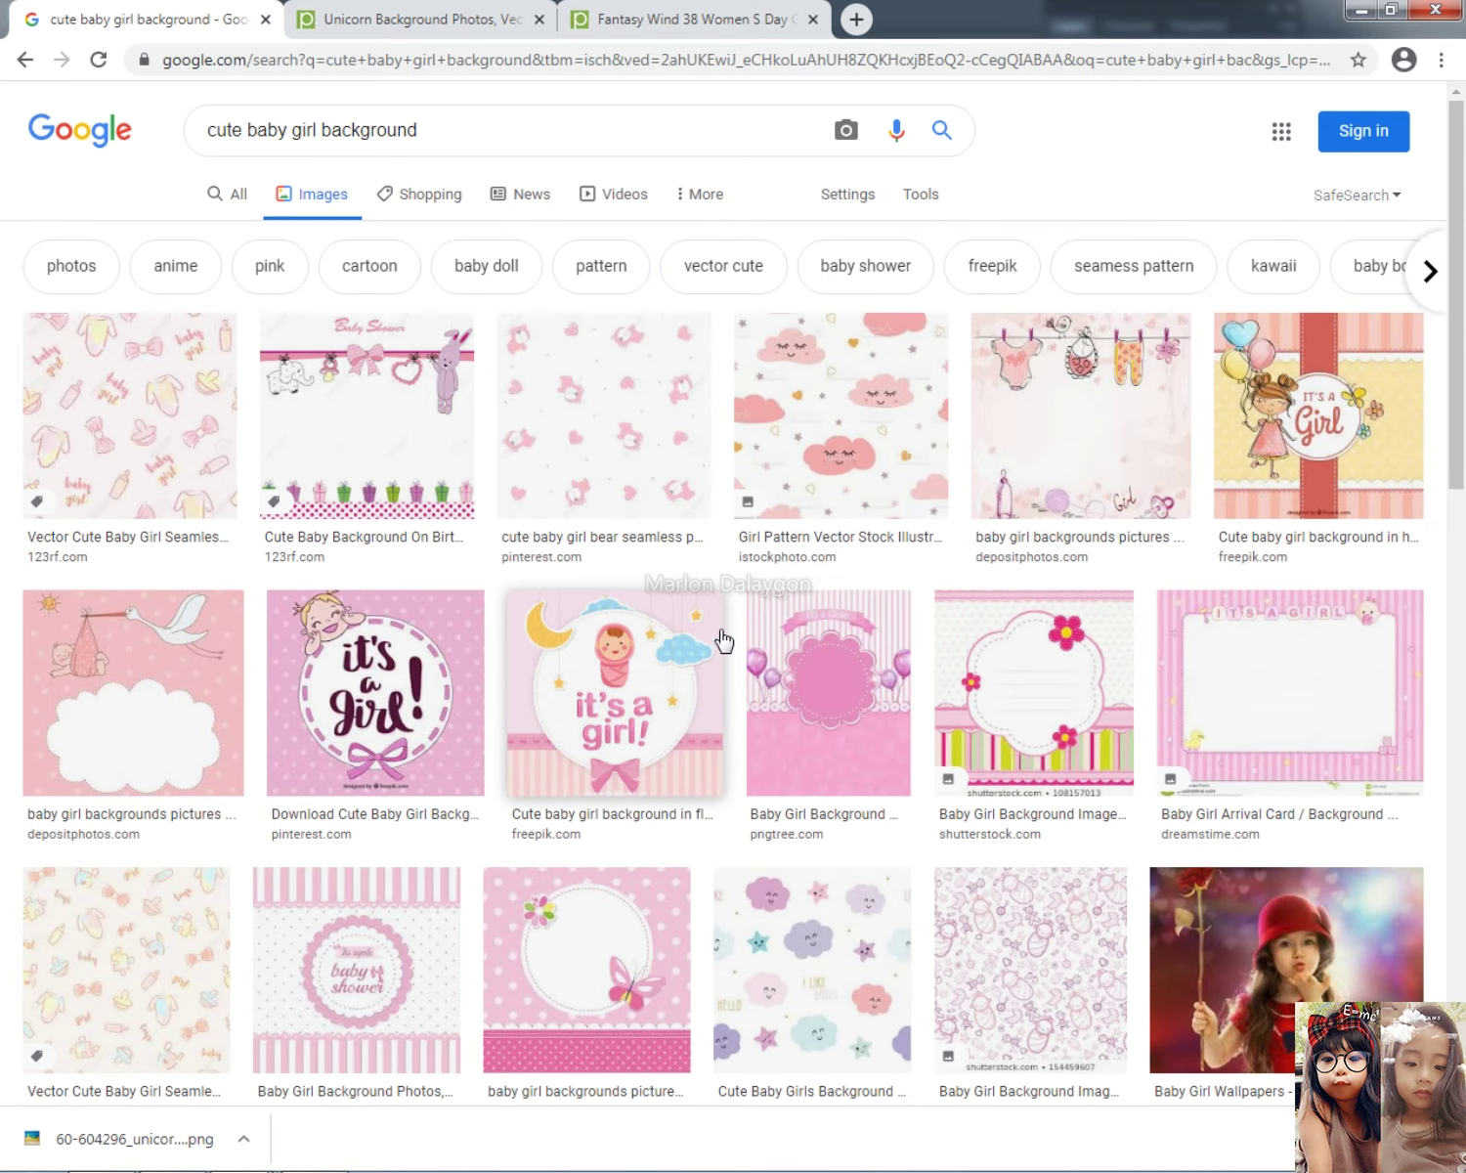
pyautogui.scroll(-5, 724, 646)
pyautogui.scroll(-5, 724, 647)
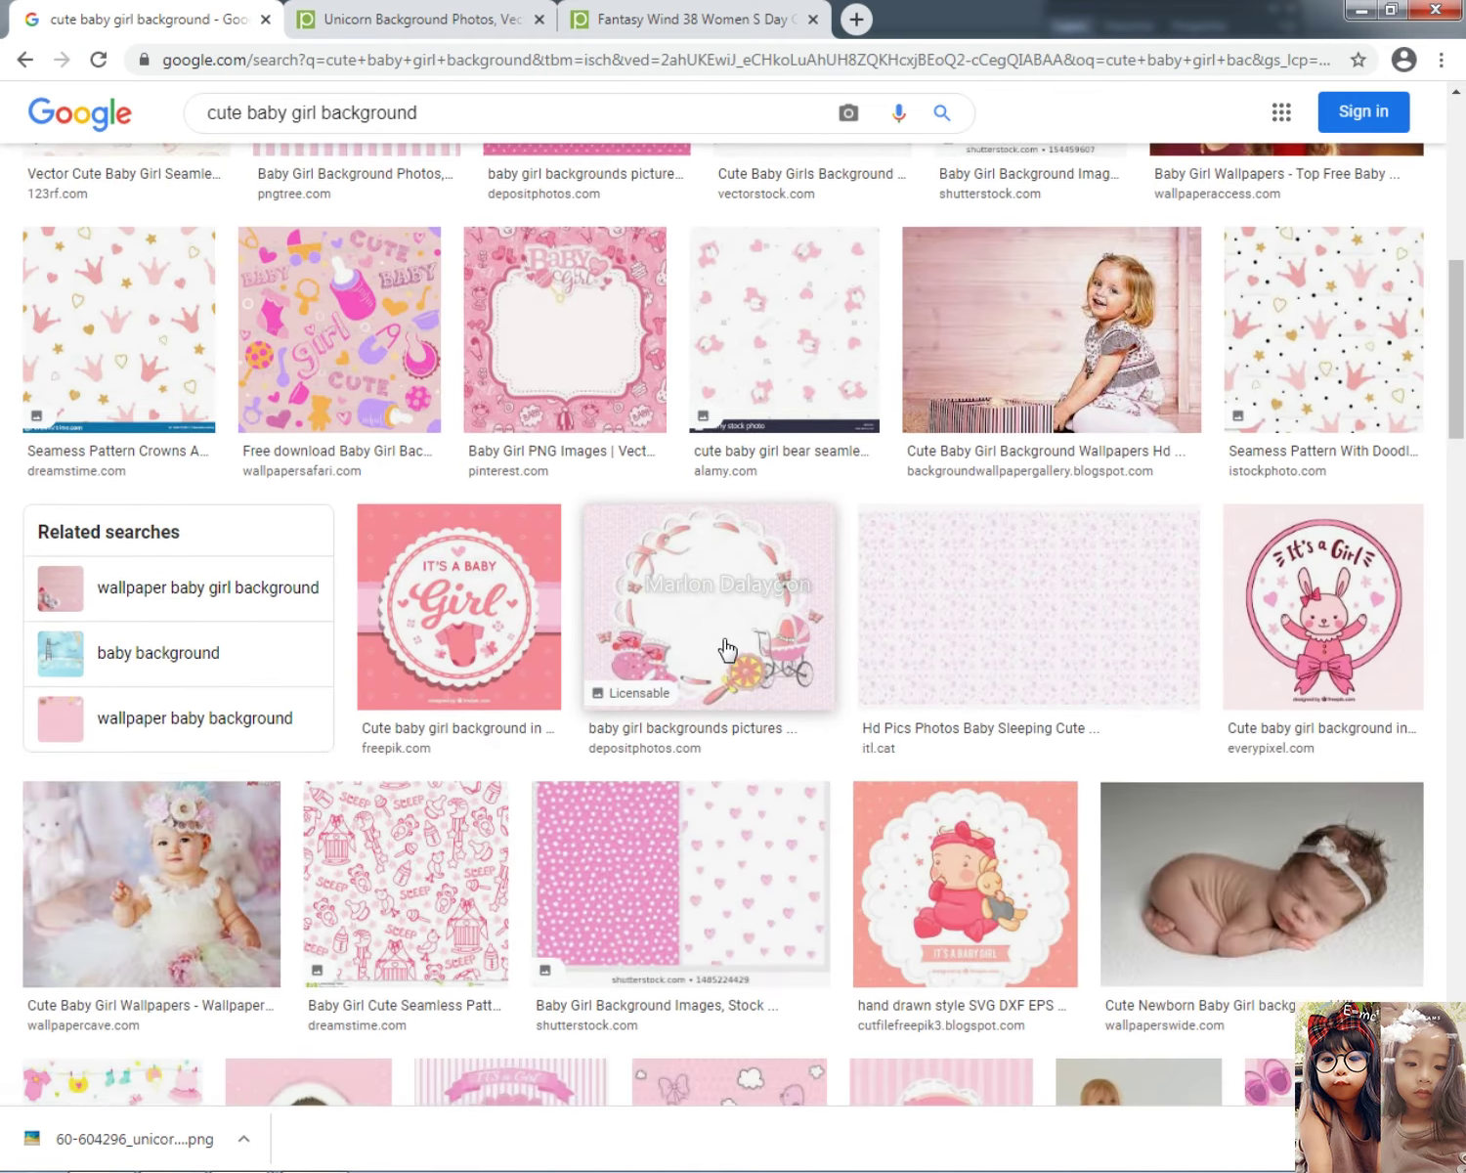
pyautogui.scroll(-5, 724, 641)
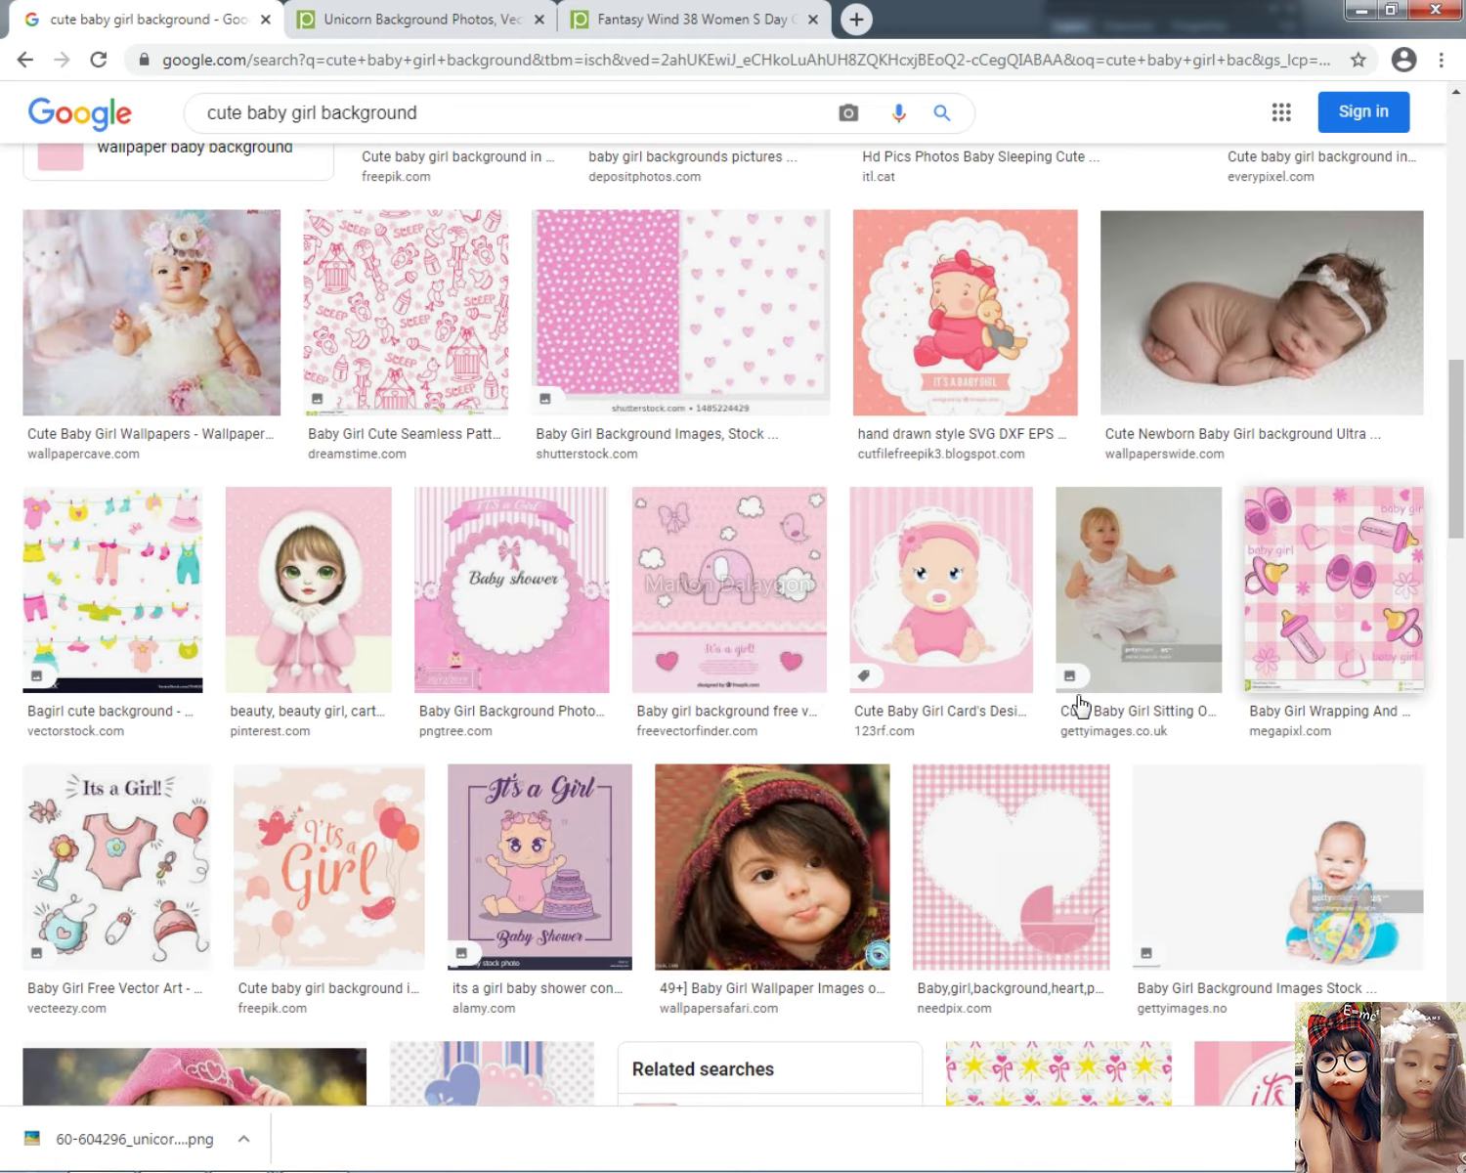
pyautogui.click(330, 867)
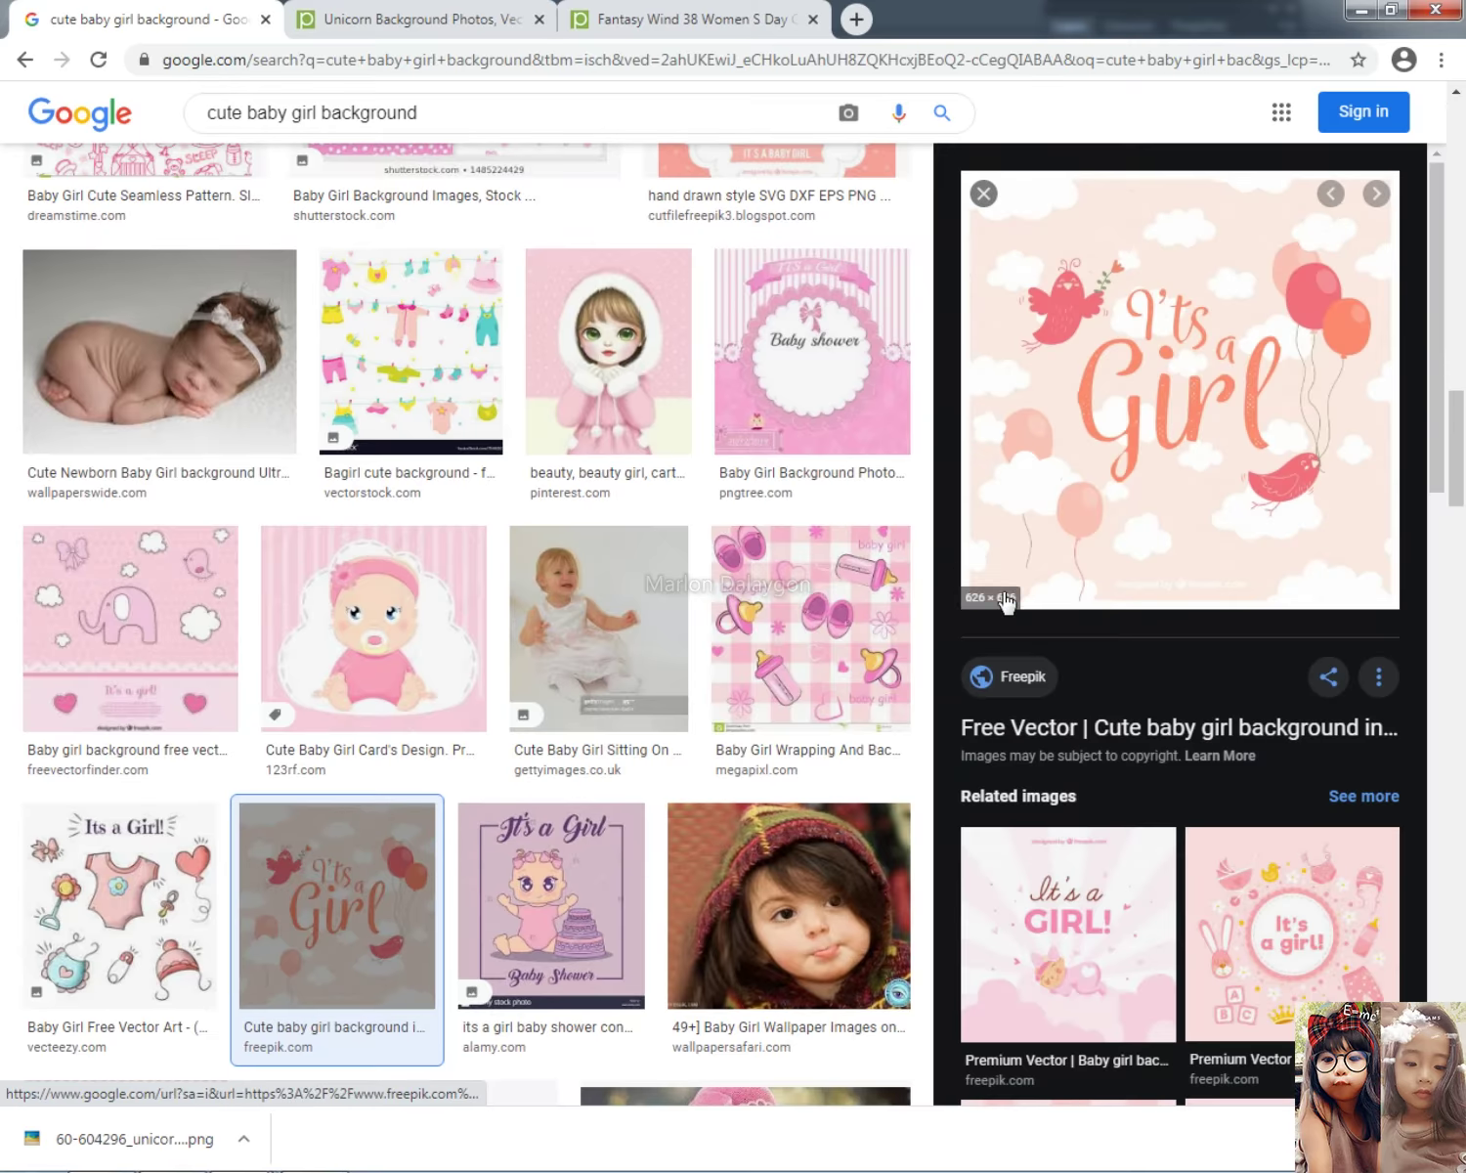
pyautogui.rightClick(1125, 411)
pyautogui.click(1168, 645)
pyautogui.hotkey('alt', 'Tab')
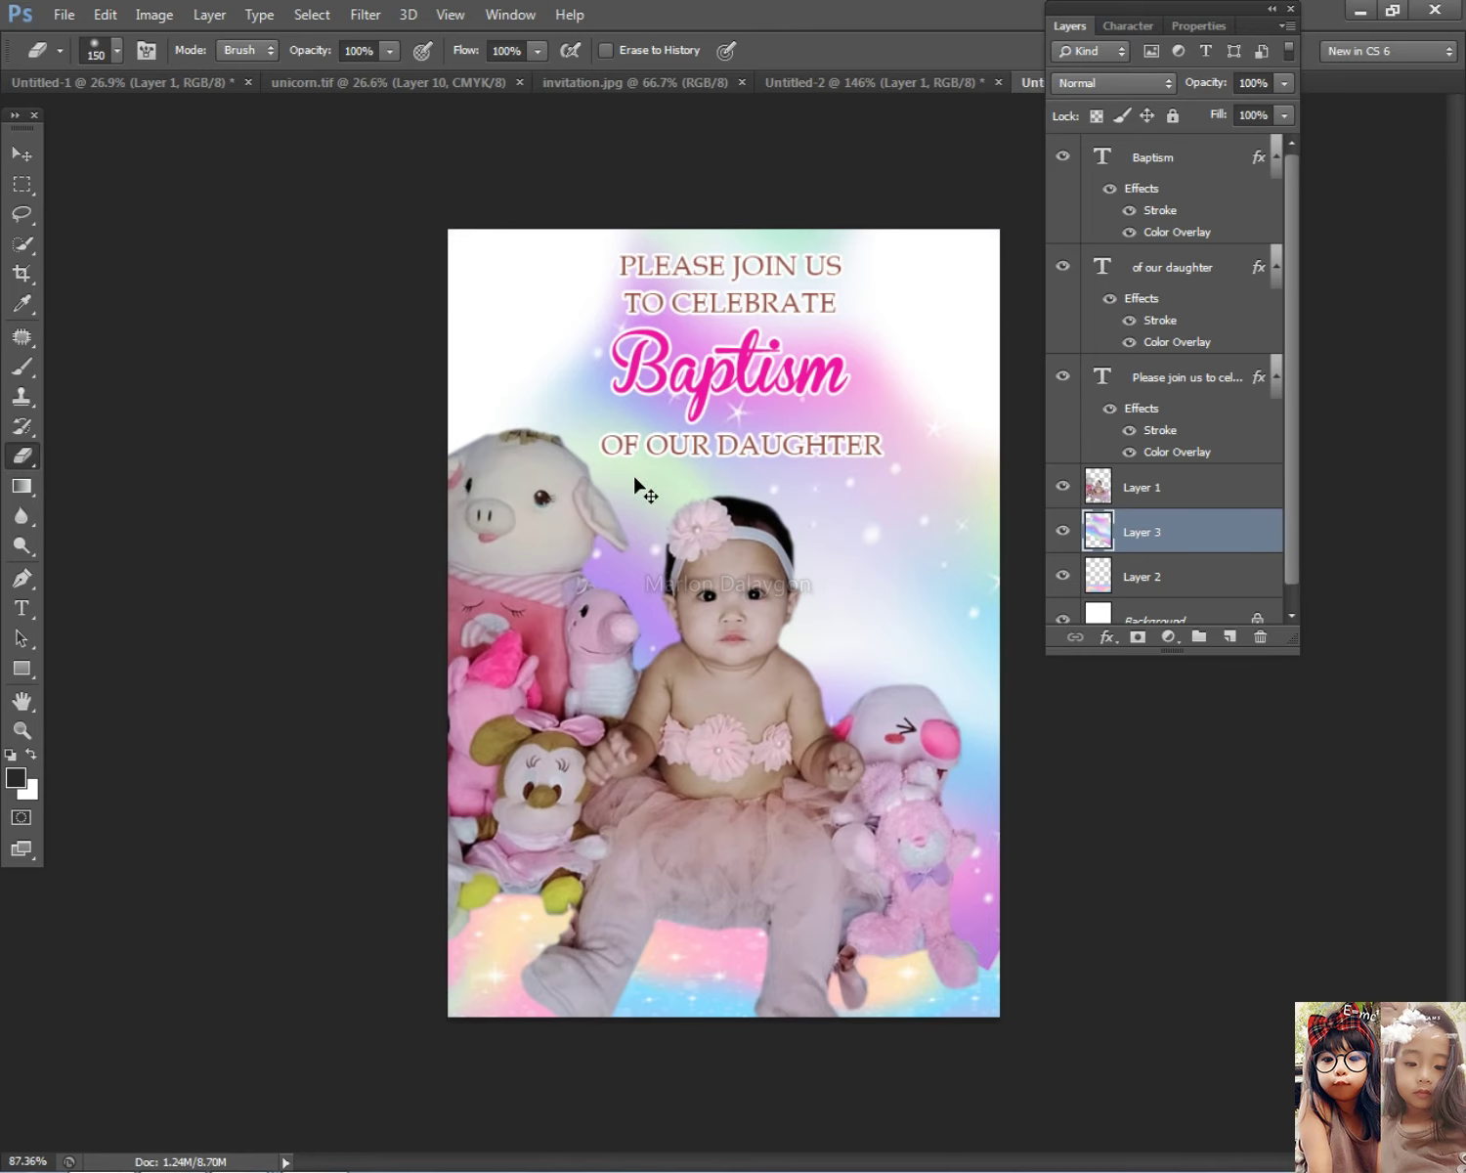
pyautogui.hotkey('ctrl', 'v')
# Step: Move the pasted It's a Girl art up, send it to the back, and shift it into place
pyautogui.click(22, 151)
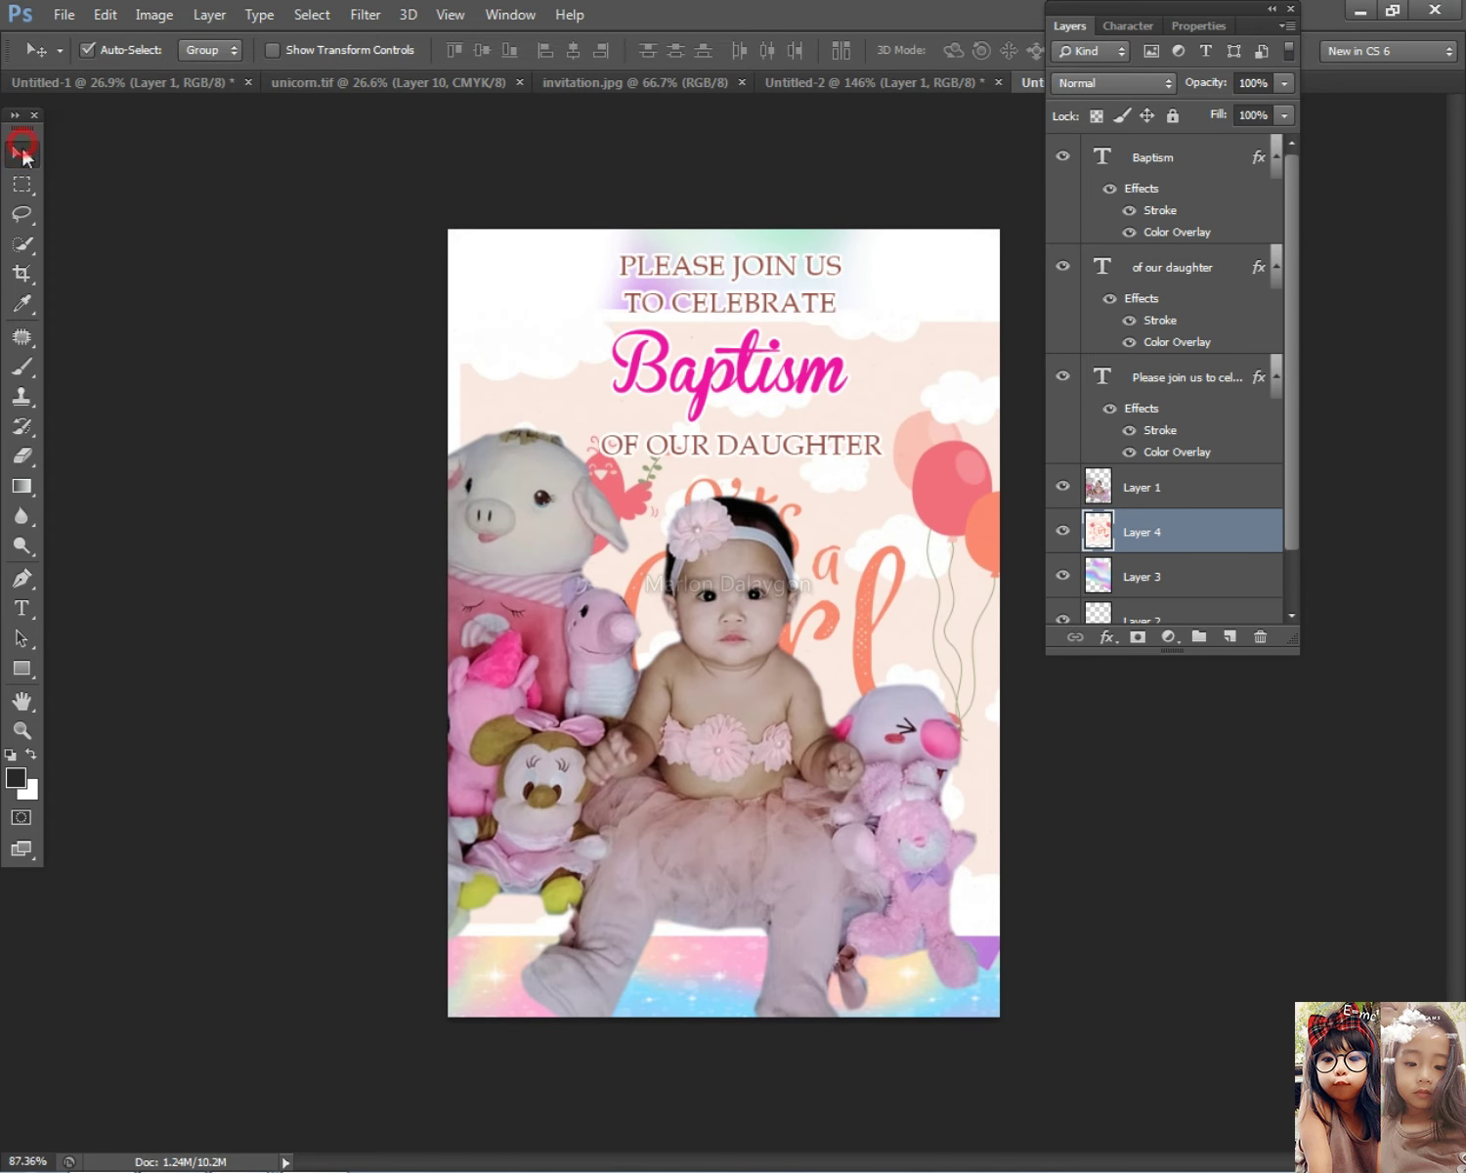
pyautogui.moveTo(909, 502); pyautogui.dragTo(902, 323)
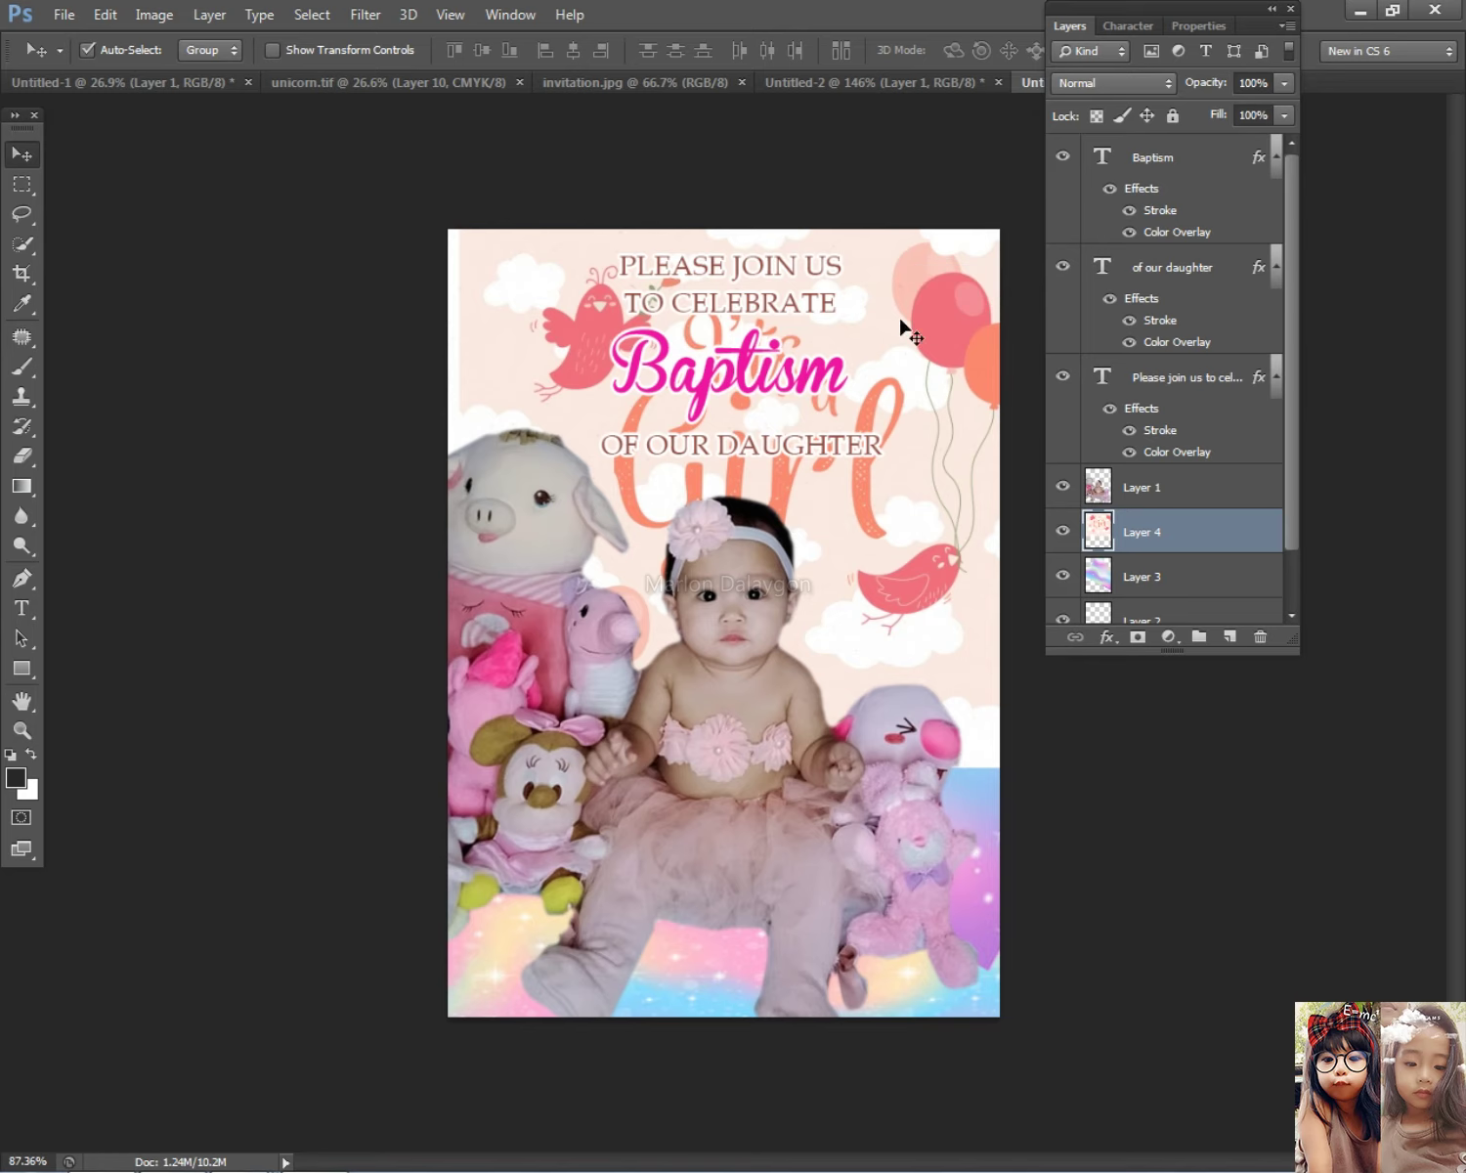
pyautogui.click(207, 14)
pyautogui.moveTo(265, 547)
pyautogui.click(586, 612)
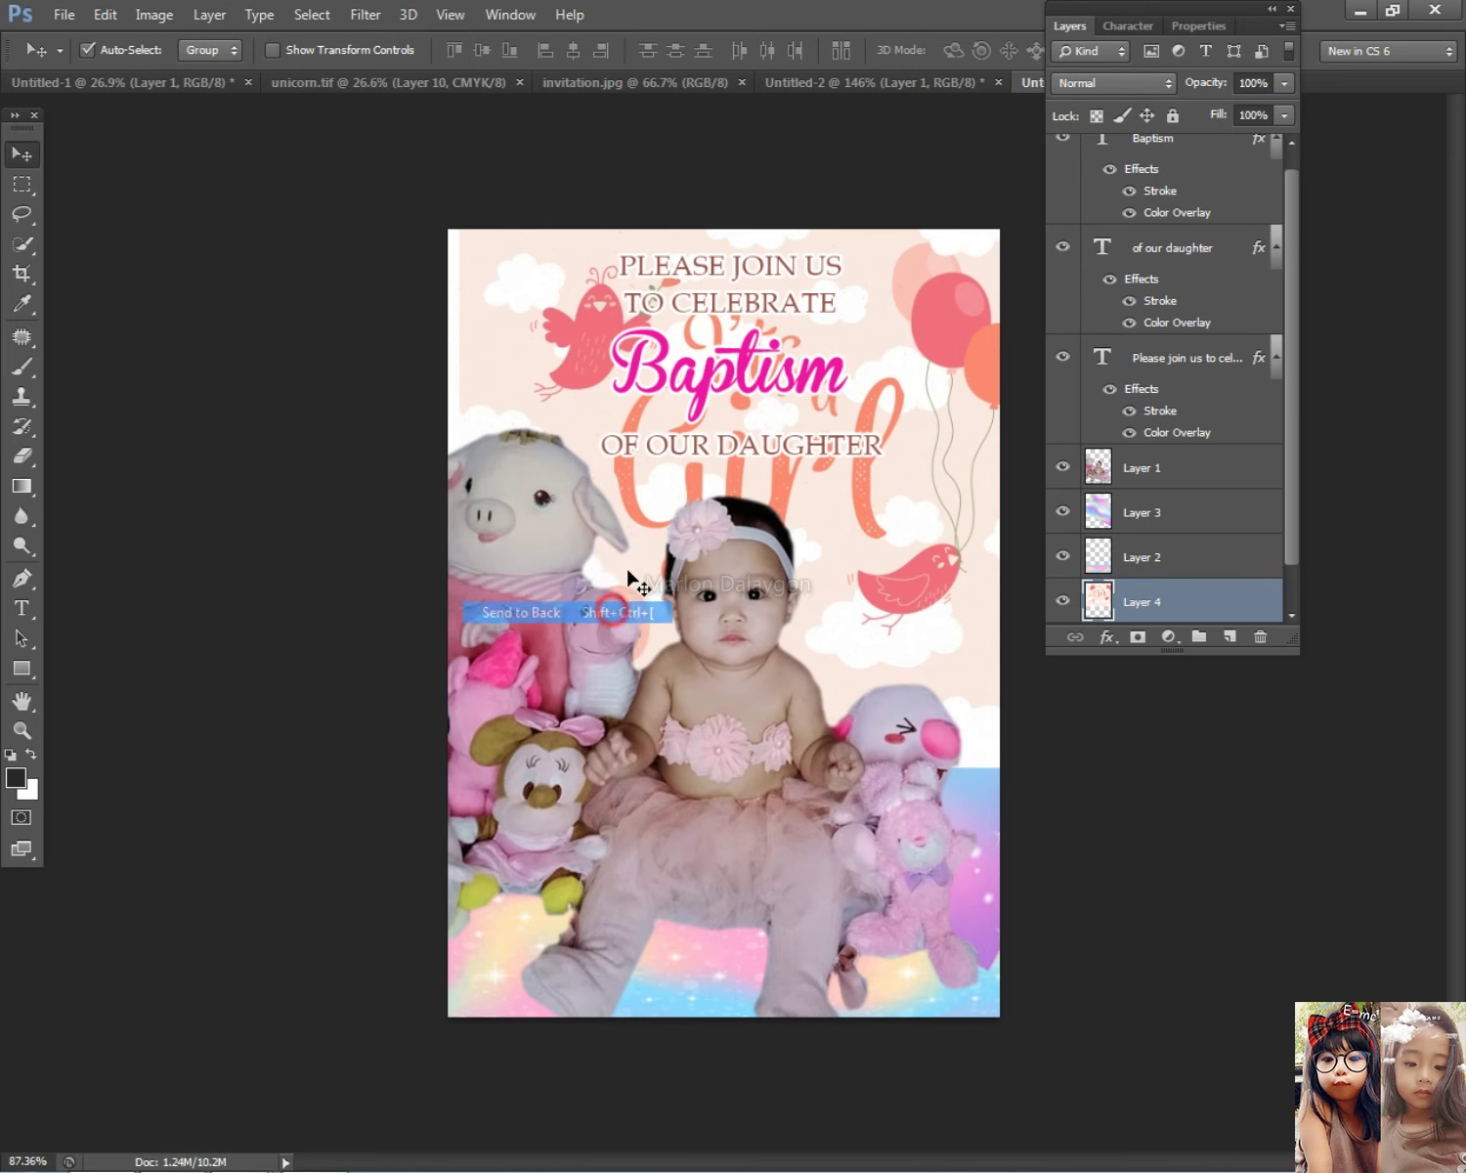
pyautogui.moveTo(482, 298); pyautogui.dragTo(556, 314)
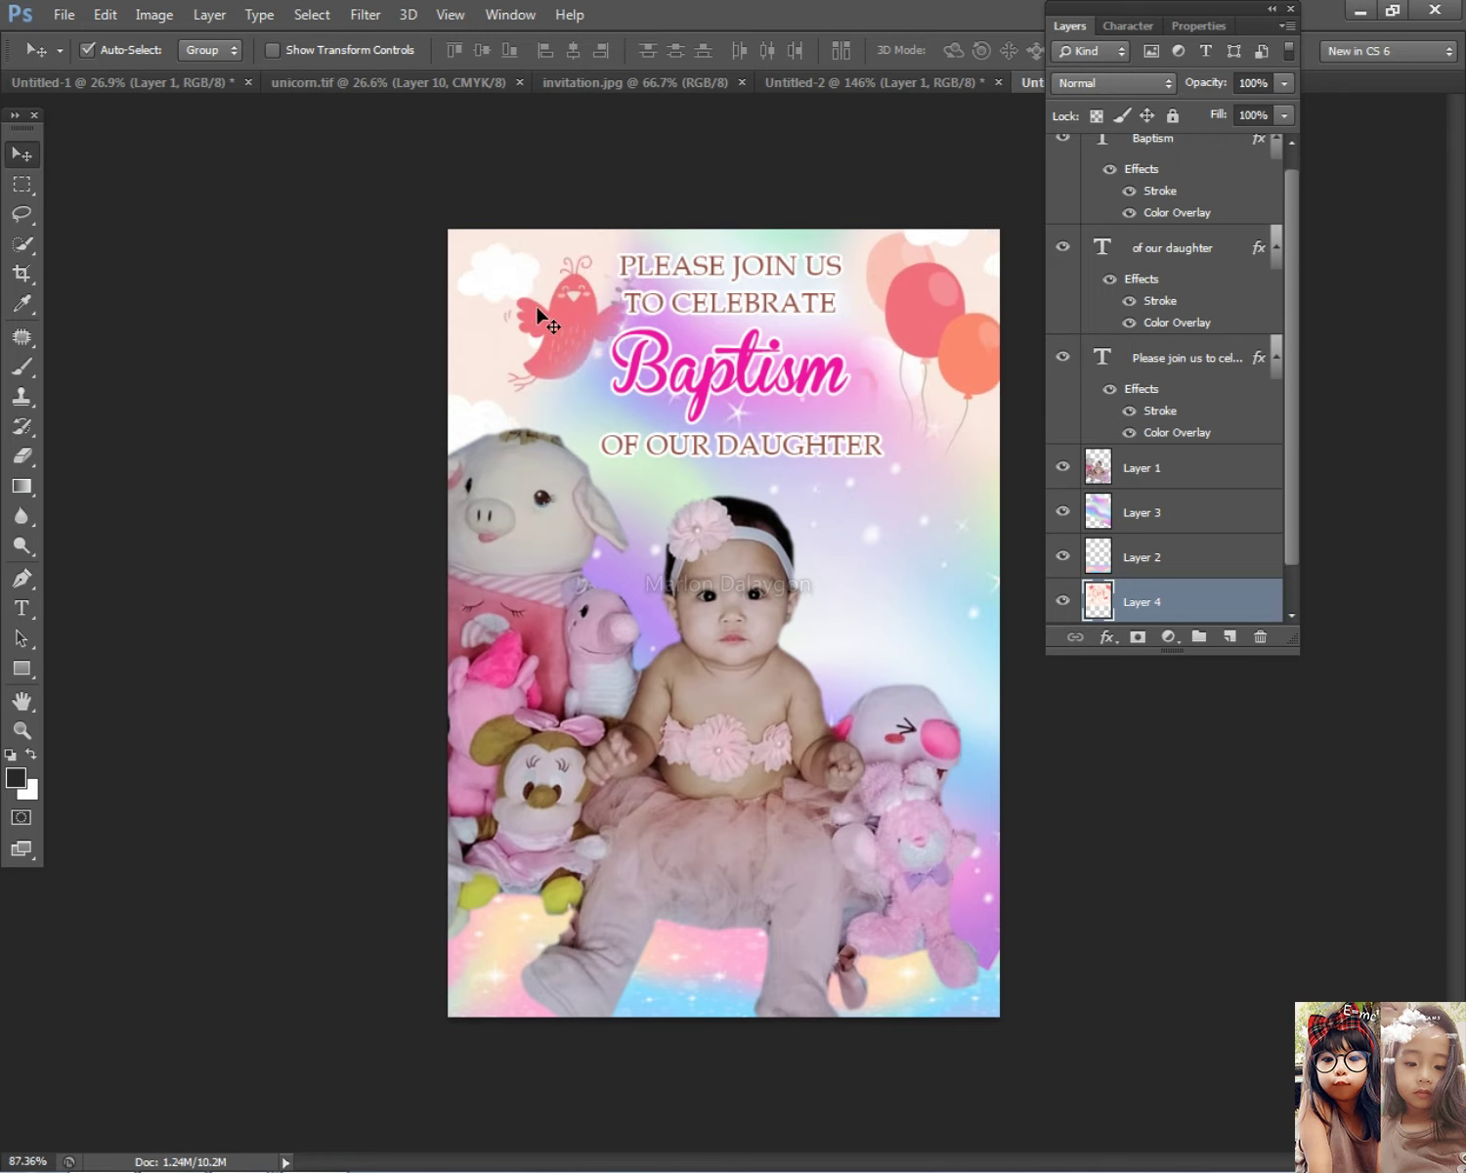
pyautogui.rightClick(556, 314)
pyautogui.press('Escape')
pyautogui.hotkey('ctrl', '-')
# Step: Scale the bird-and-balloons background to about 110% × 118% with Free Transform
pyautogui.hotkey('ctrl', 't')
pyautogui.moveTo(511, 248); pyautogui.dragTo(479, 215)
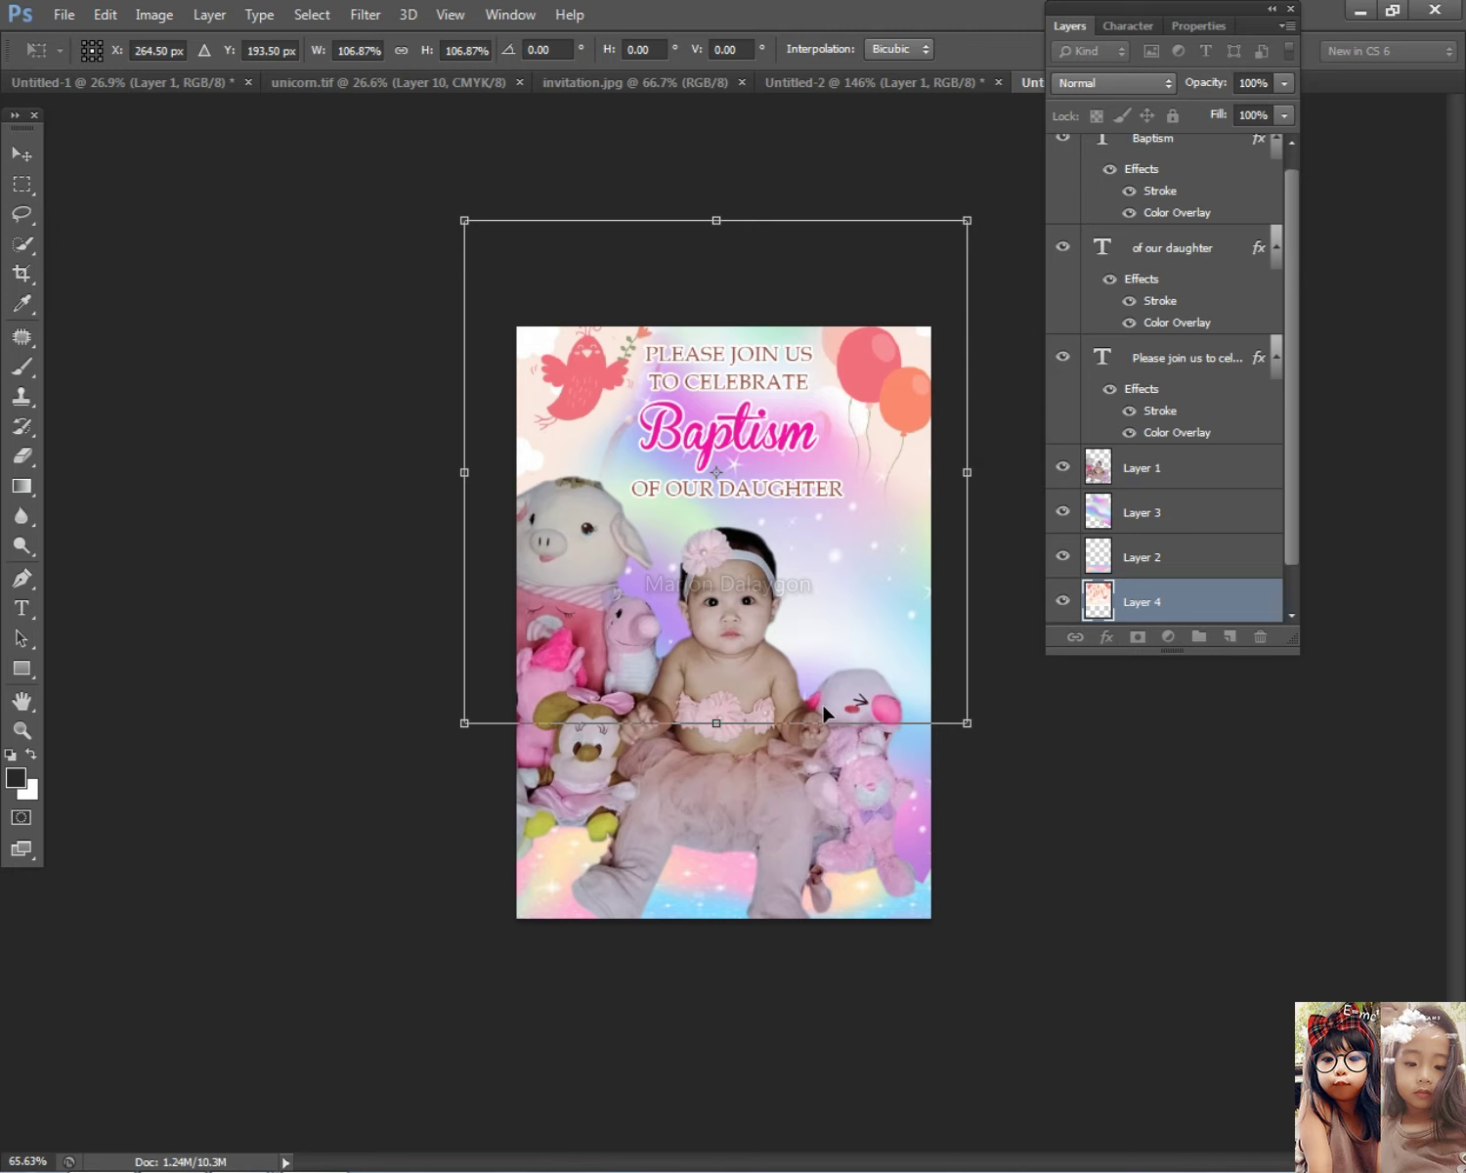
pyautogui.moveTo(717, 728); pyautogui.dragTo(716, 779)
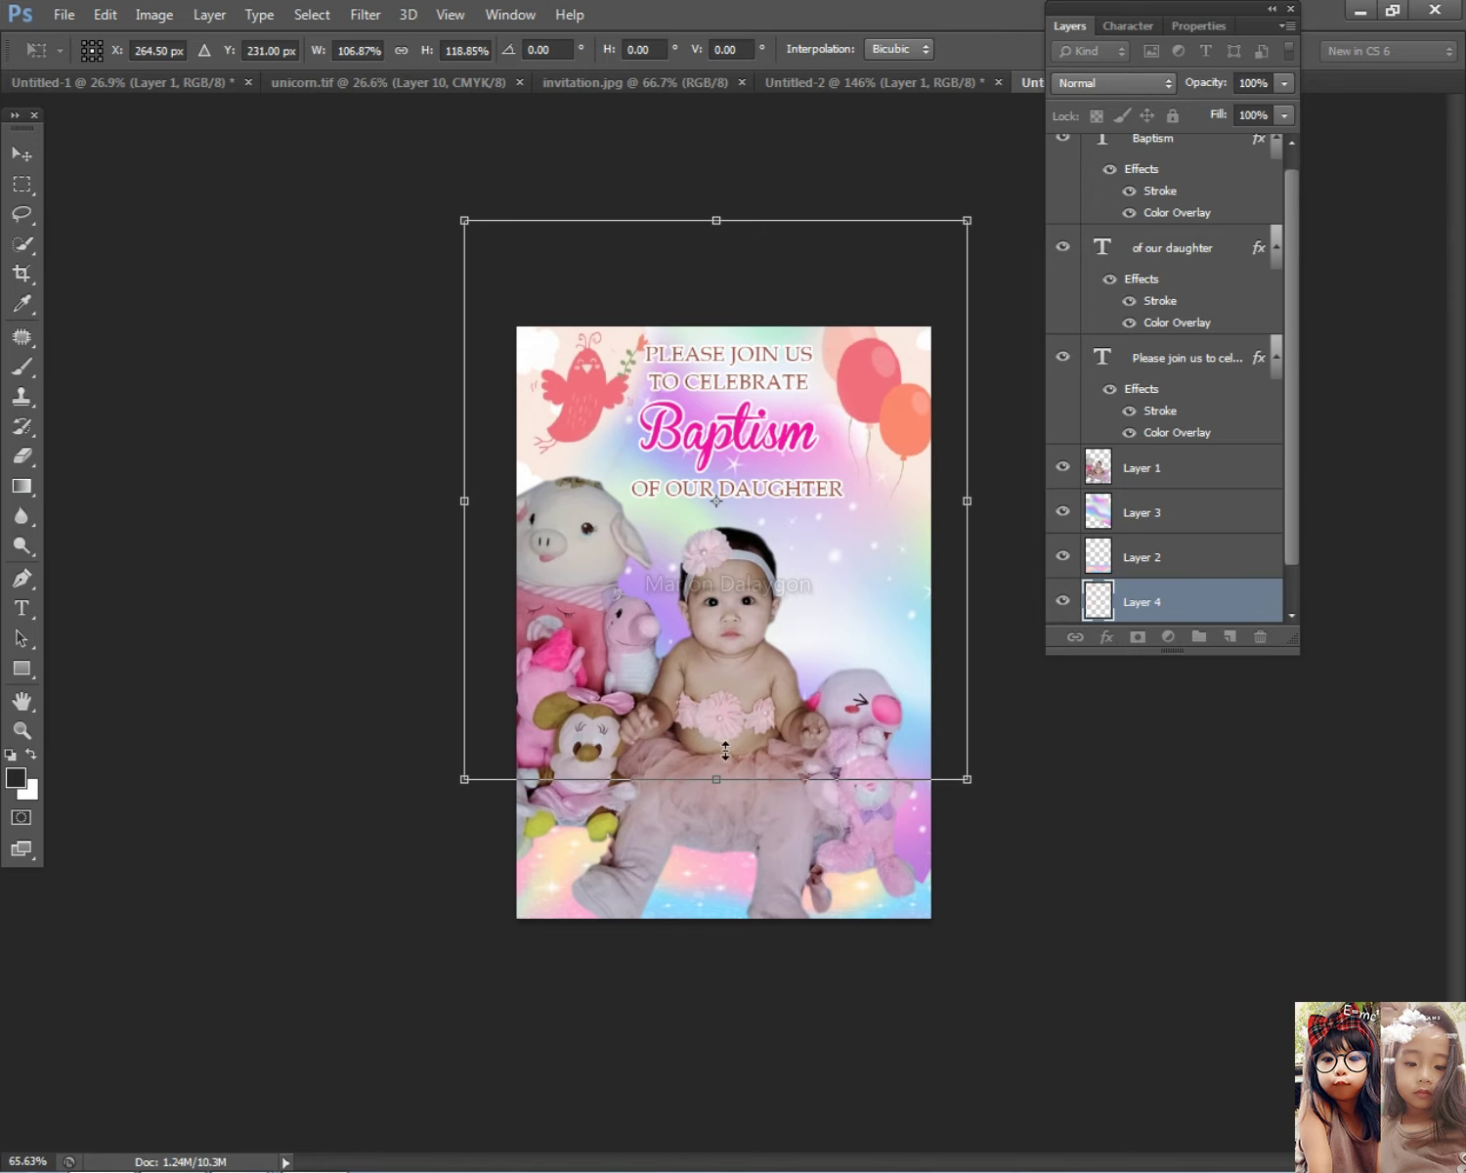
pyautogui.moveTo(463, 499); pyautogui.dragTo(451, 499)
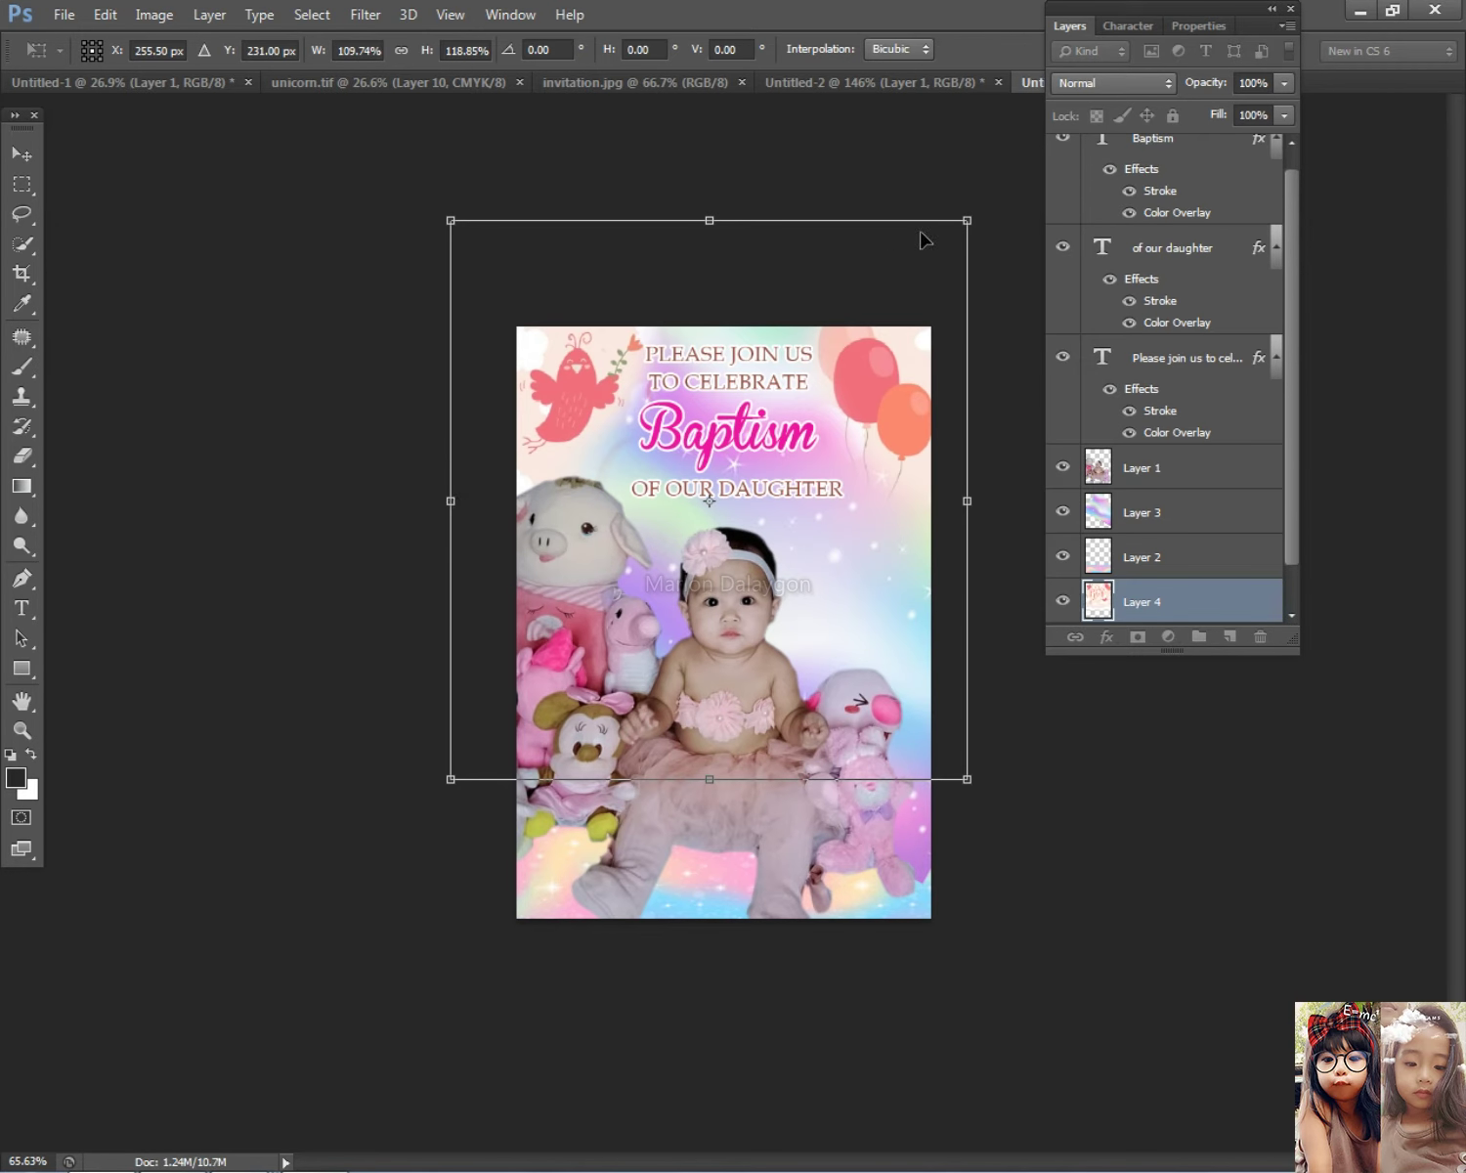
pyautogui.moveTo(710, 221); pyautogui.dragTo(705, 226)
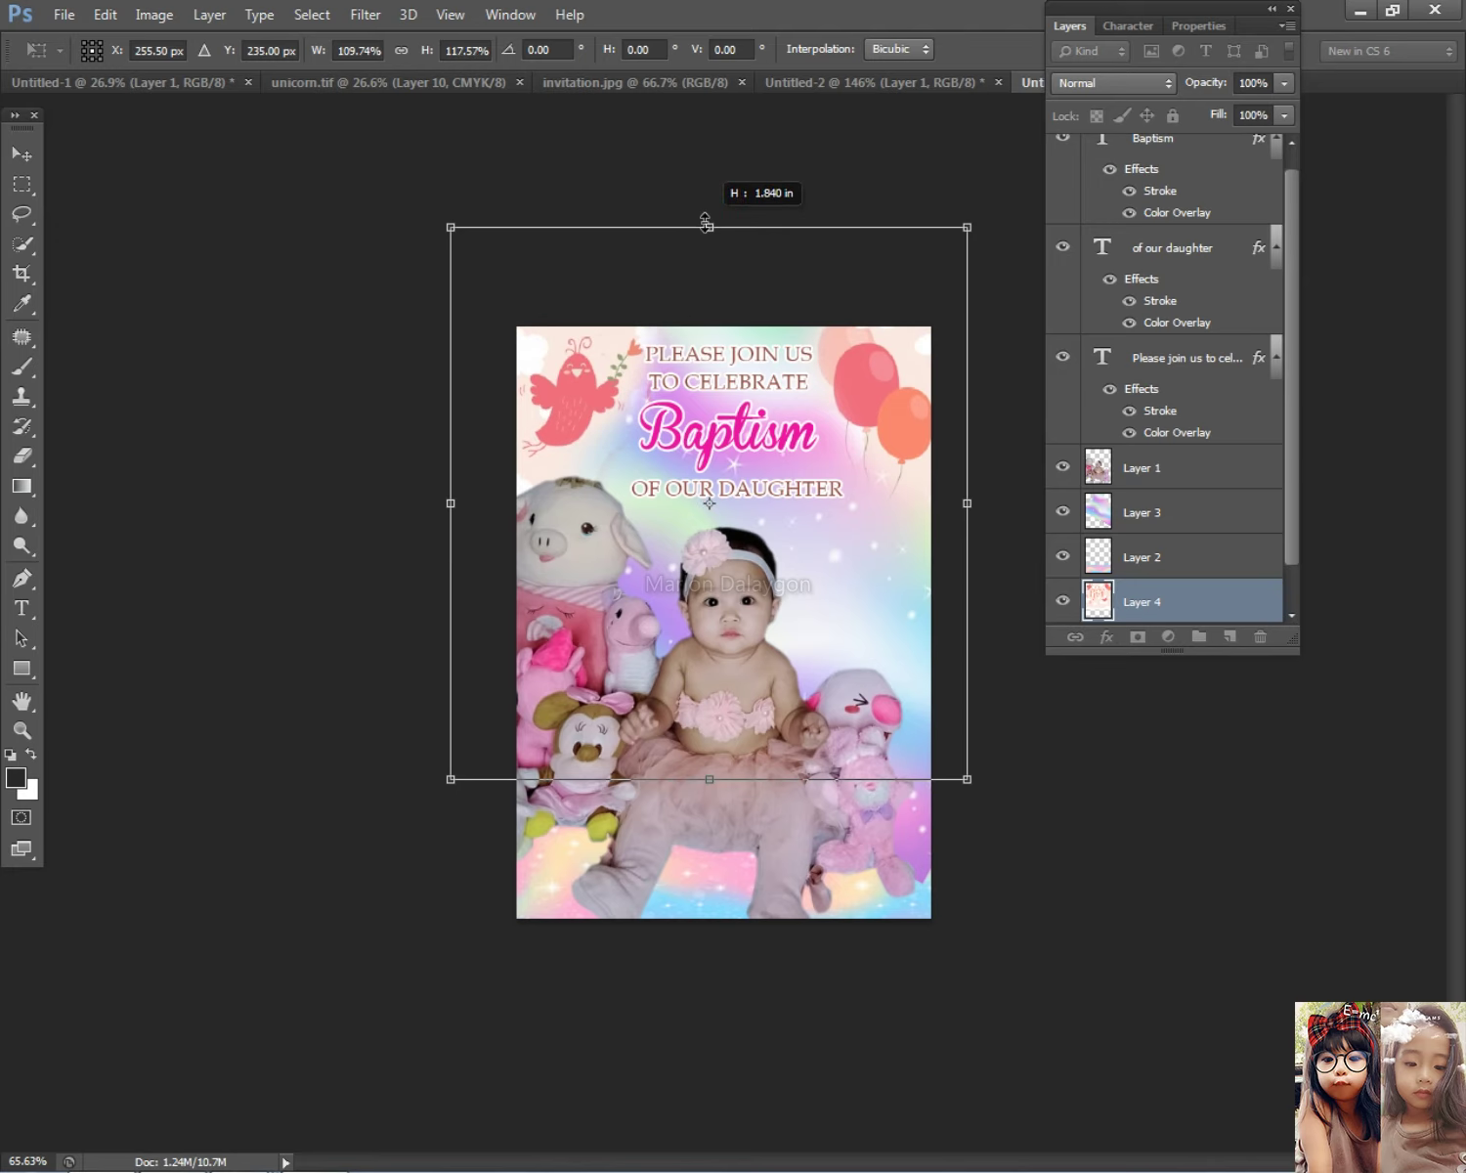
pyautogui.press('Return')
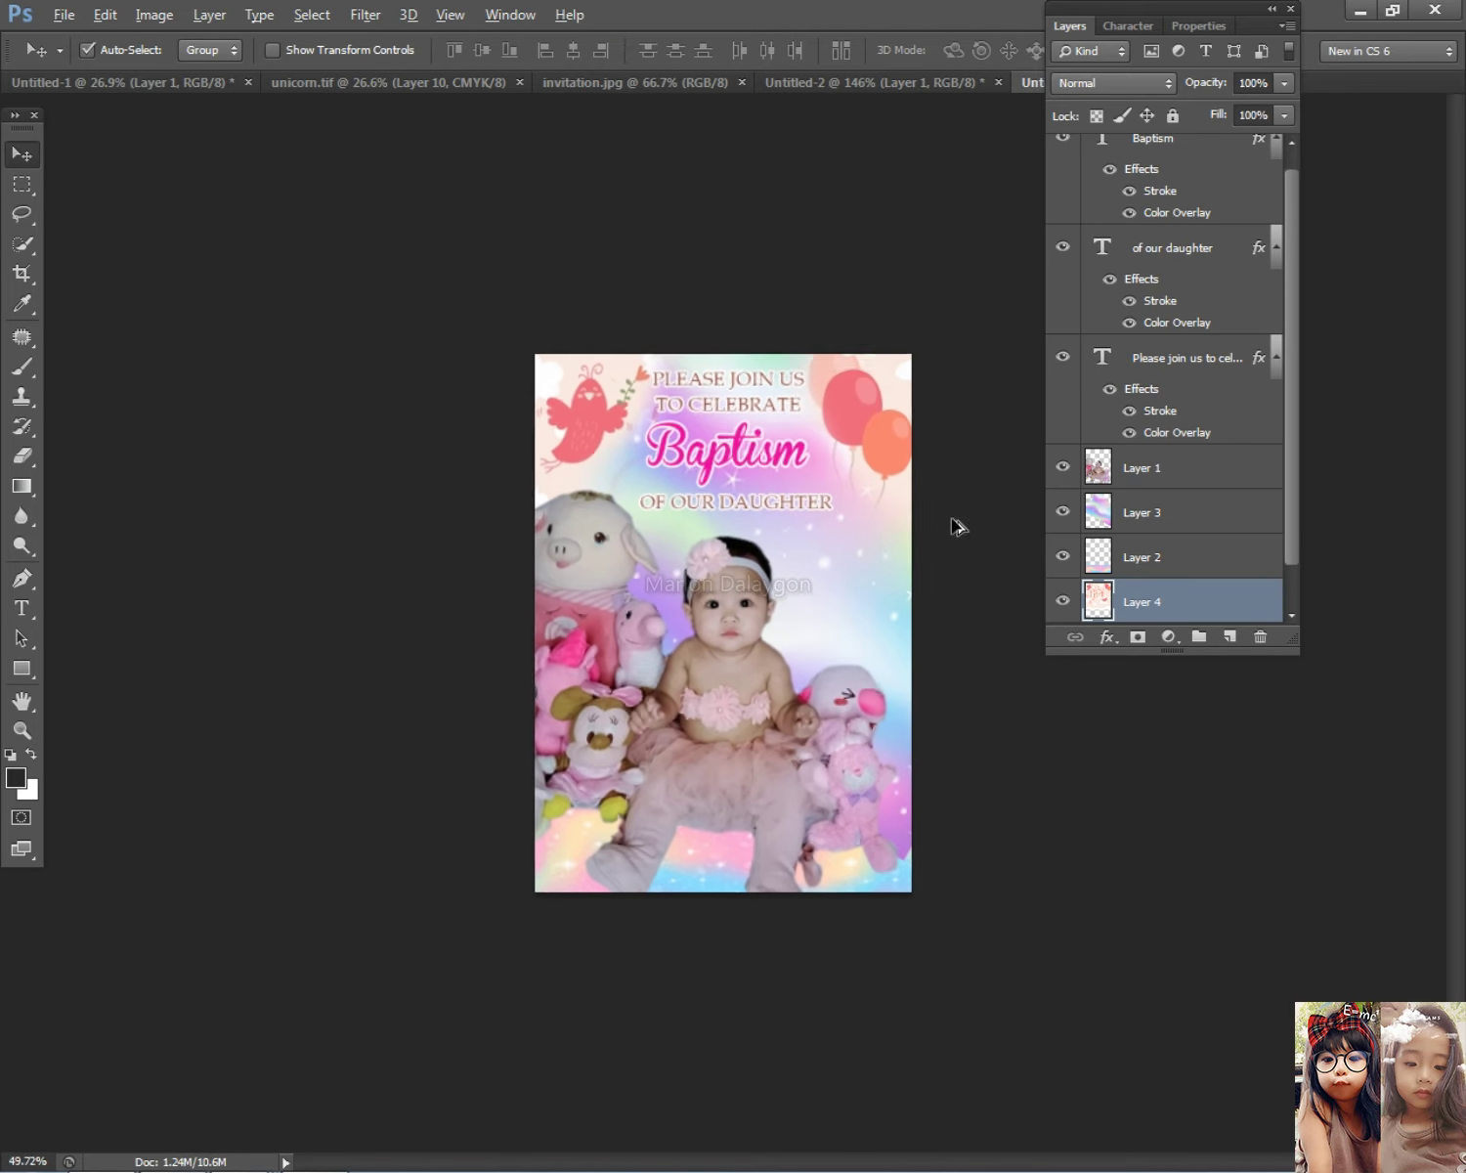
pyautogui.scroll(1, 888, 528)
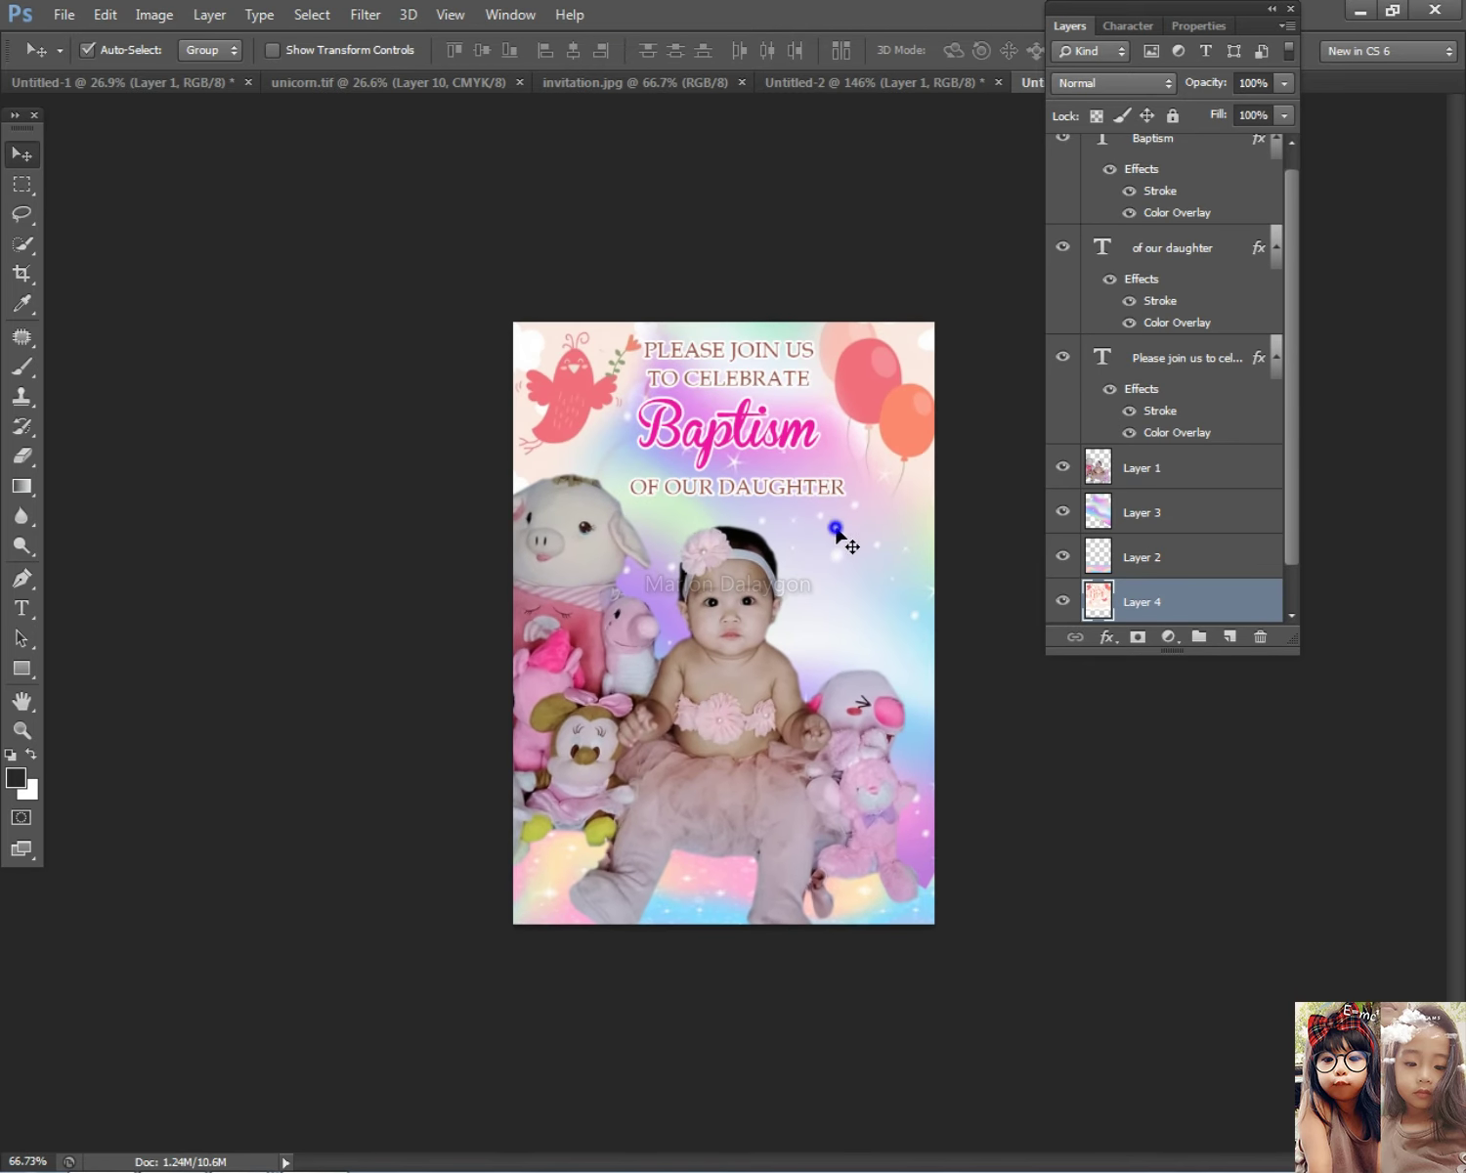
# Step: Select the Baptism, of our daughter and baby photo layers in turn from the canvas
pyautogui.click(843, 536)
pyautogui.rightClick(695, 416)
pyautogui.click(705, 419)
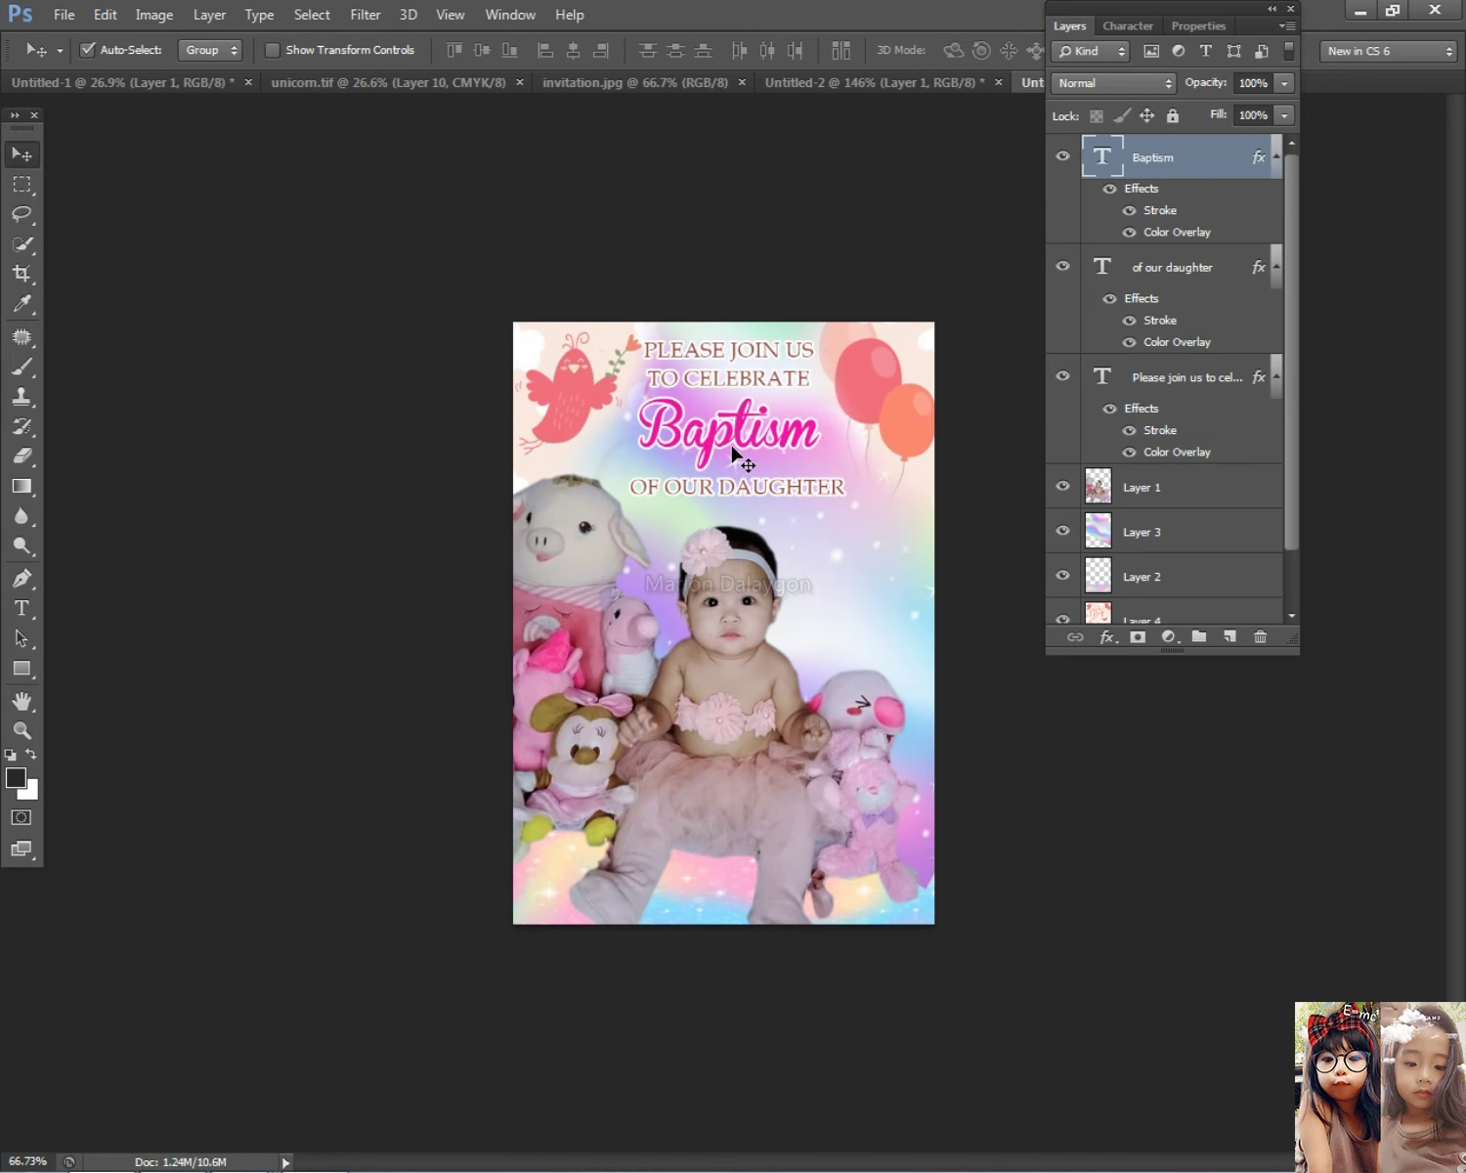
pyautogui.scroll(1, 713, 475)
pyautogui.rightClick(738, 461)
pyautogui.click(743, 463)
pyautogui.rightClick(774, 708)
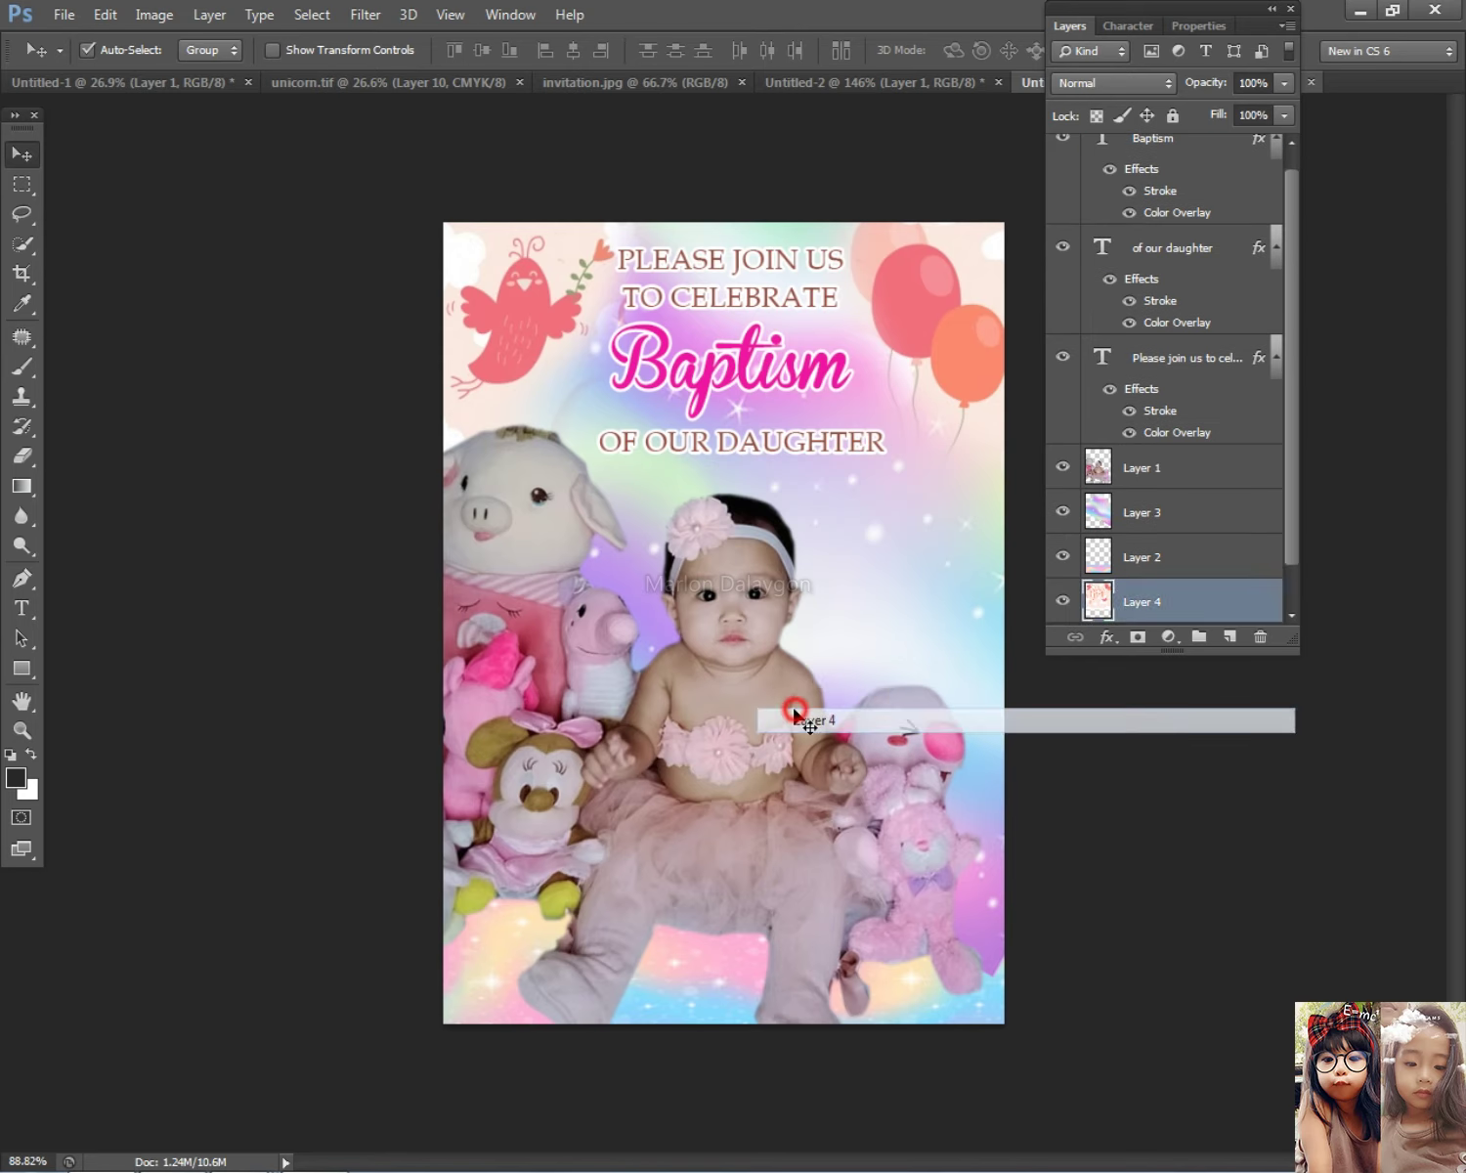
pyautogui.click(788, 716)
pyautogui.scroll(-1, 797, 684)
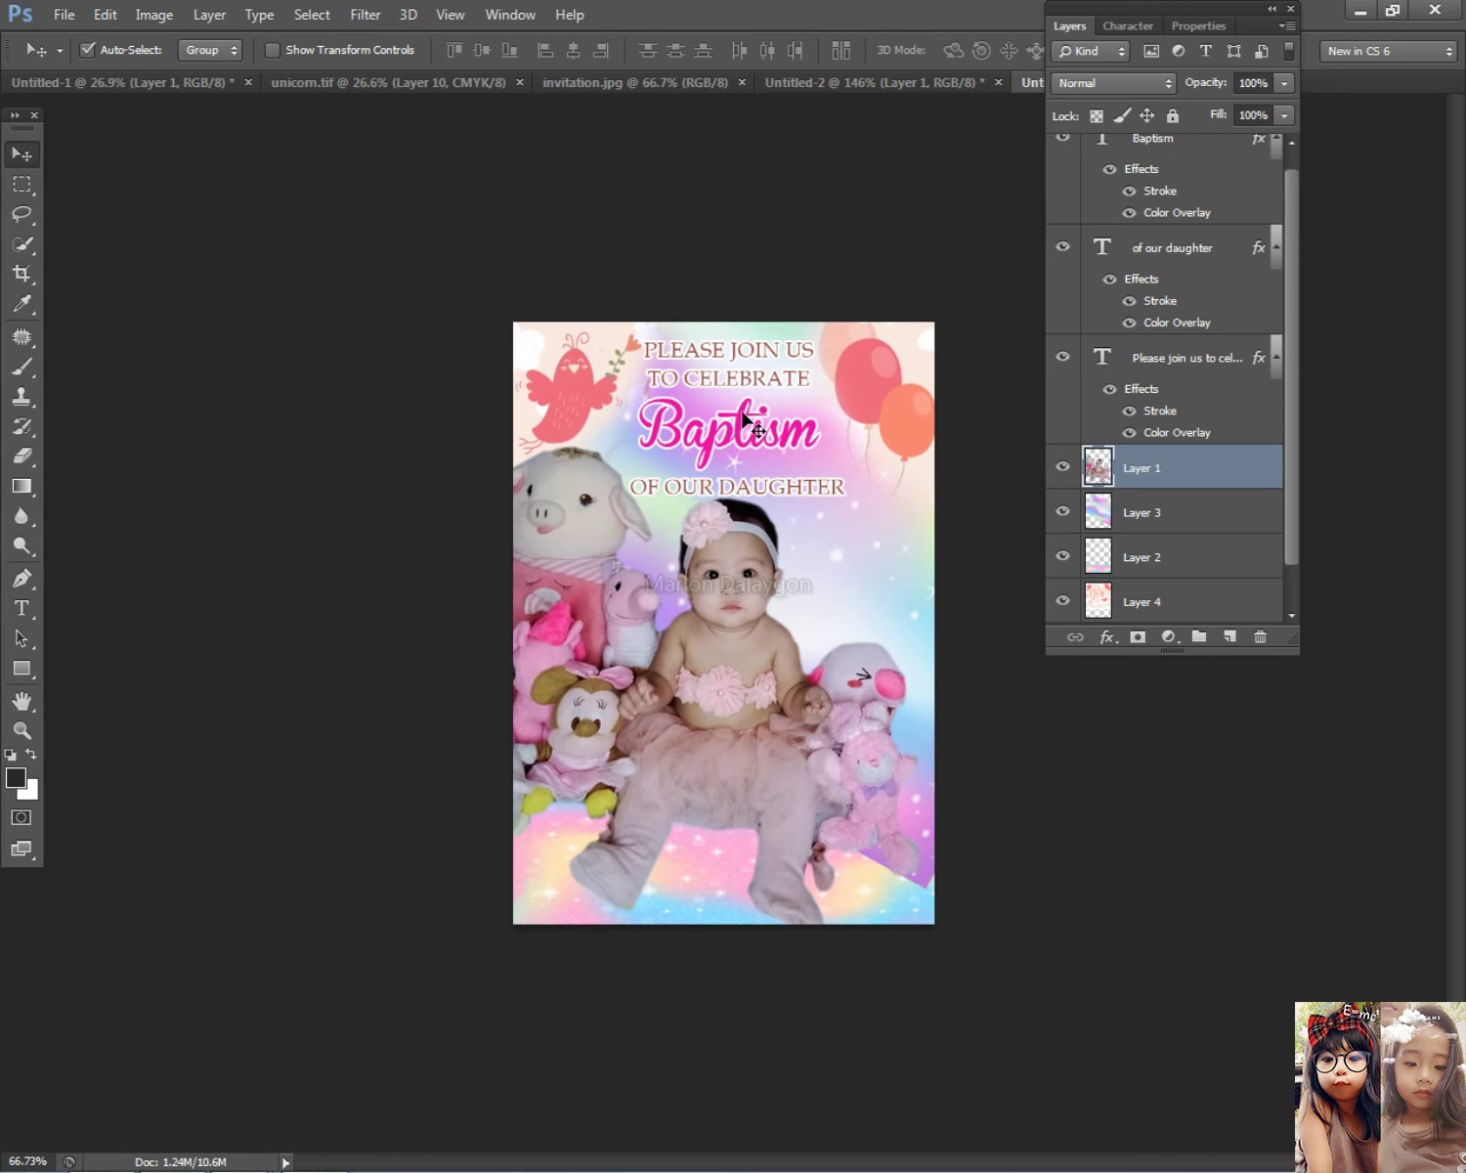
# Step: Alt-drag a copy of the PLEASE JOIN US TO CELEBRATE text near the page bottom
pyautogui.rightClick(727, 383)
pyautogui.click(727, 391)
pyautogui.moveTo(727, 389); pyautogui.dragTo(794, 849)
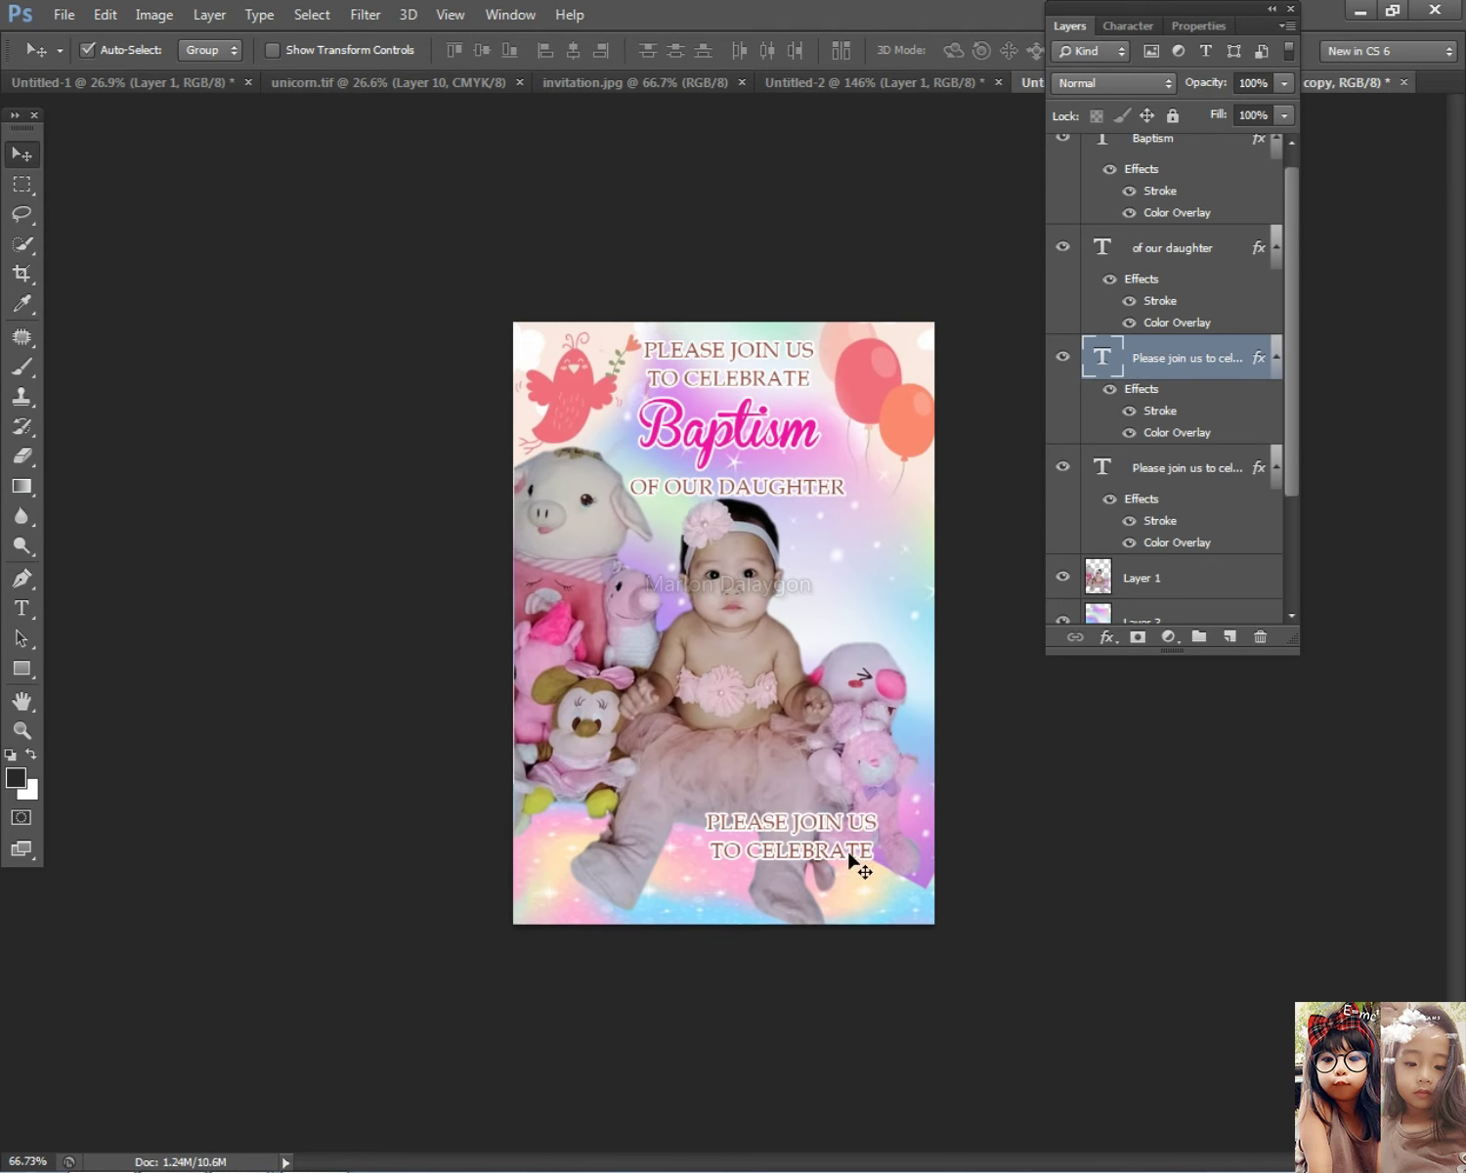
pyautogui.scroll(1, 830, 850)
pyautogui.hotkey('alt', 'Tab')
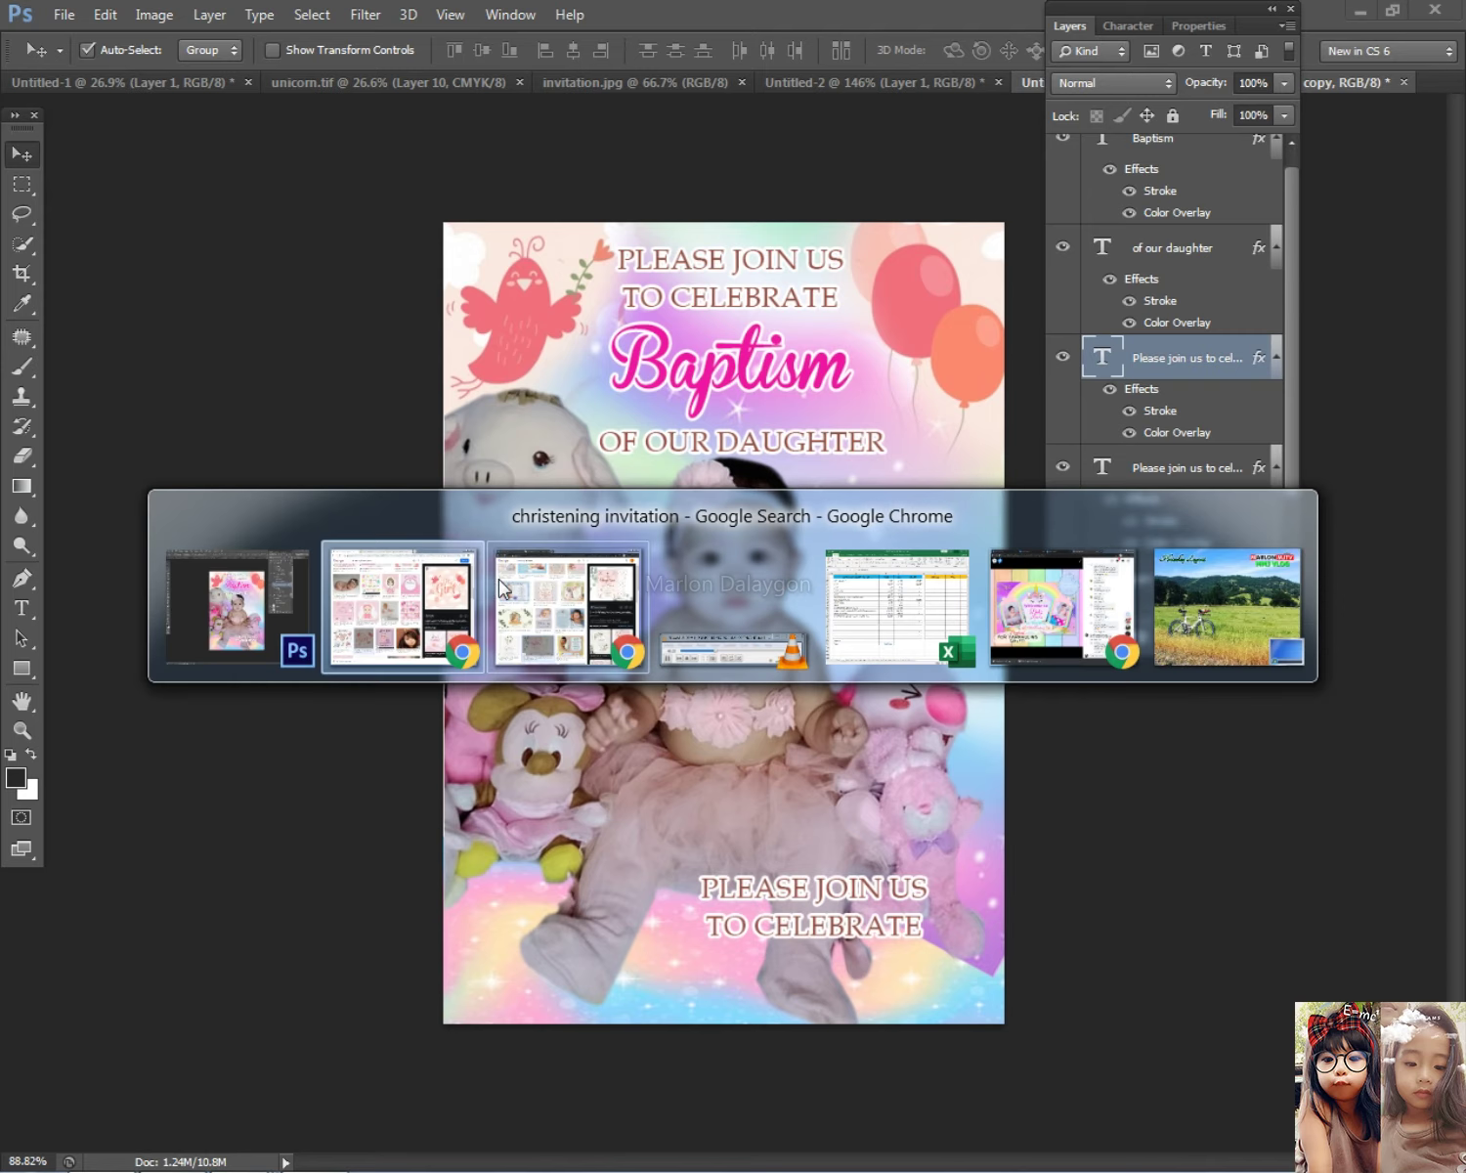
# Step: Bring the christening invitation Chrome window forward on its Facebook tab
pyautogui.click(400, 555)
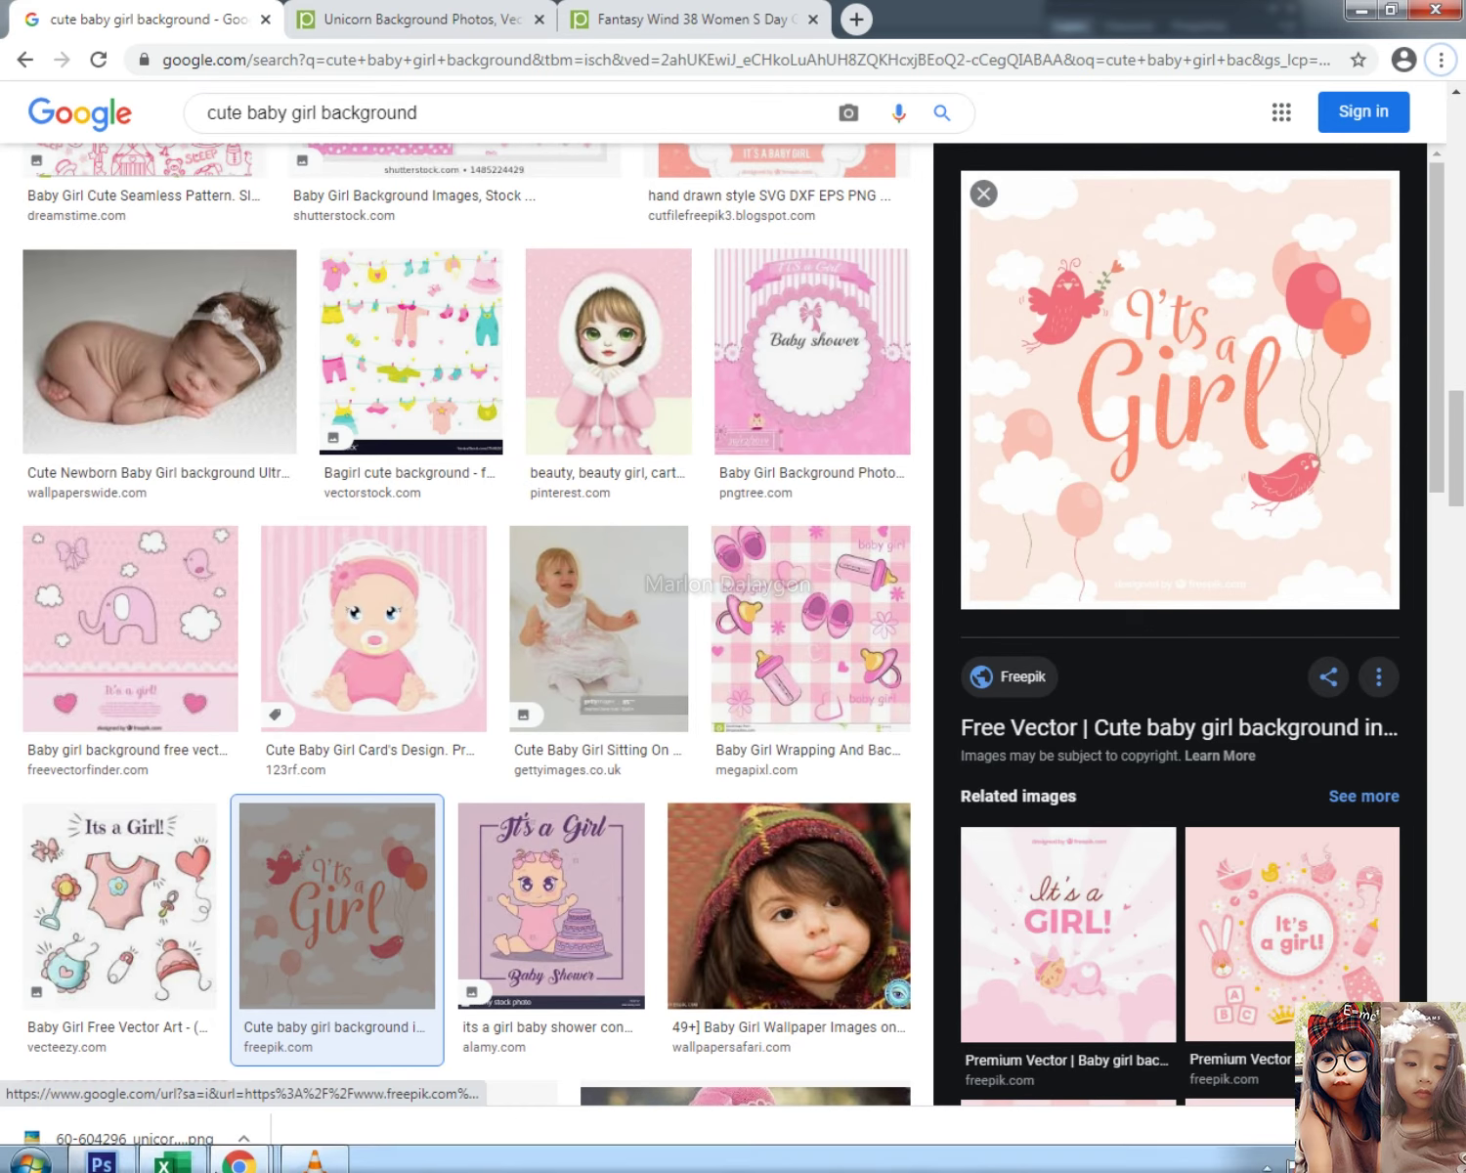
pyautogui.click(238, 1151)
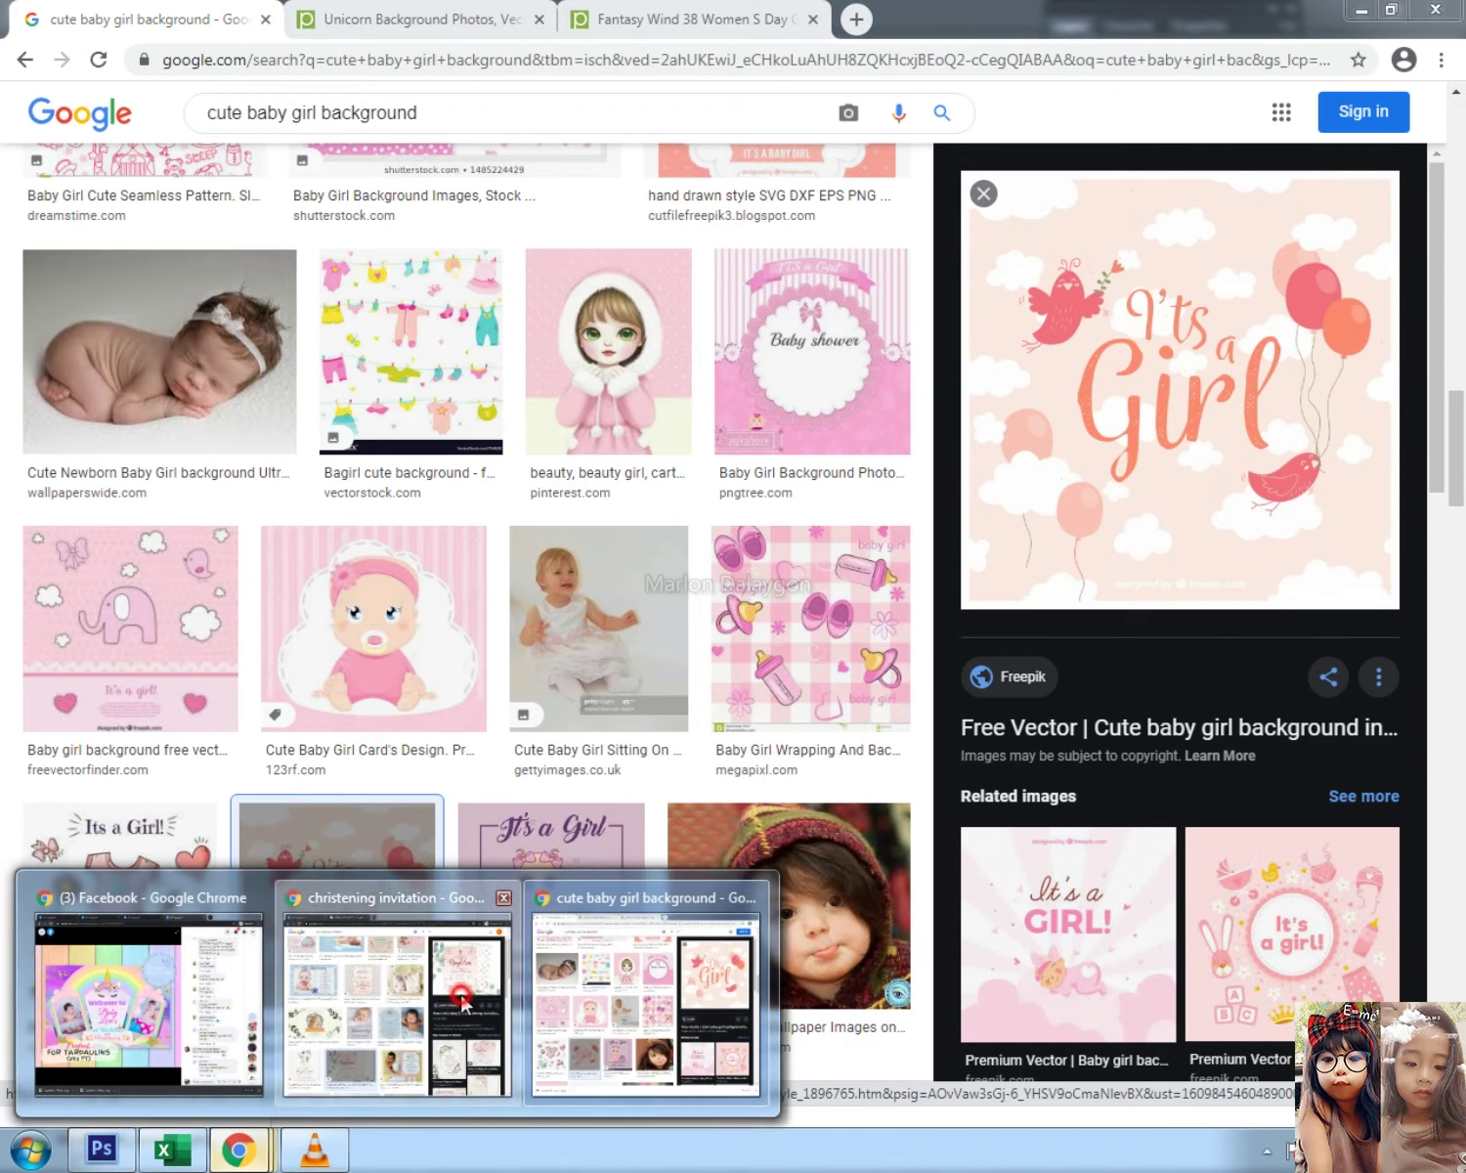
pyautogui.click(460, 997)
pyautogui.click(185, 11)
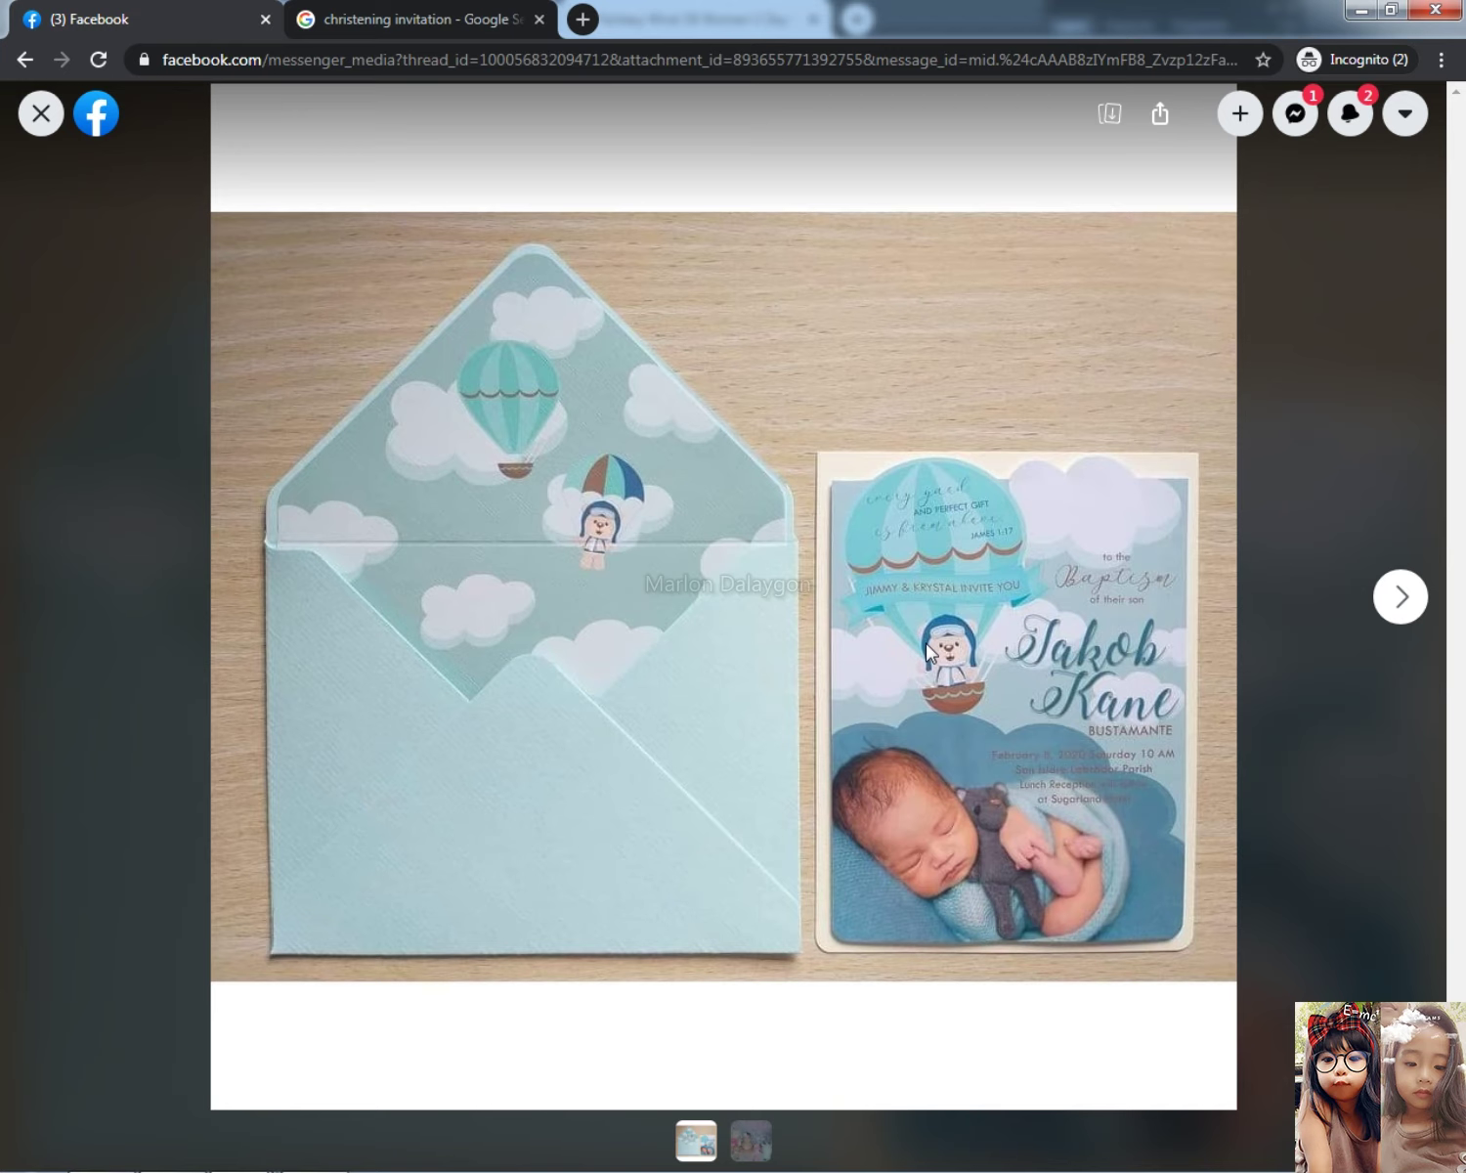
# Step: Close the Facebook photo viewer and scroll up the Messenger chat
pyautogui.click(38, 122)
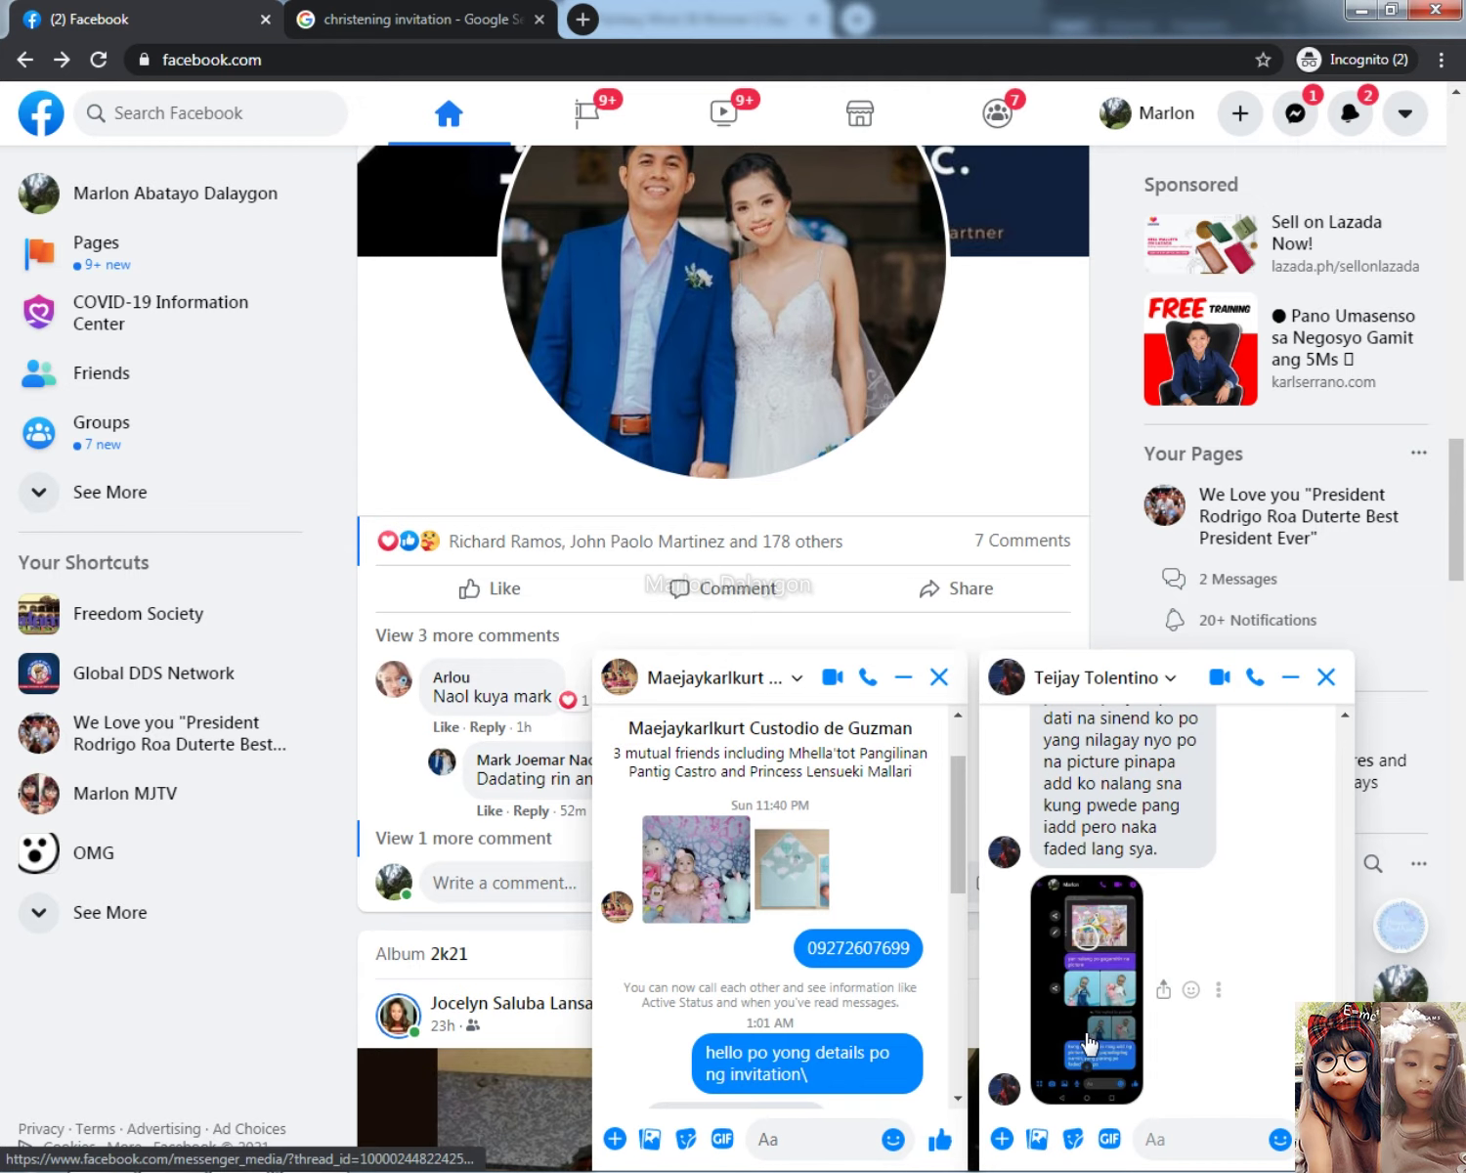
pyautogui.scroll(1, 1090, 1042)
pyautogui.scroll(1, 1122, 1026)
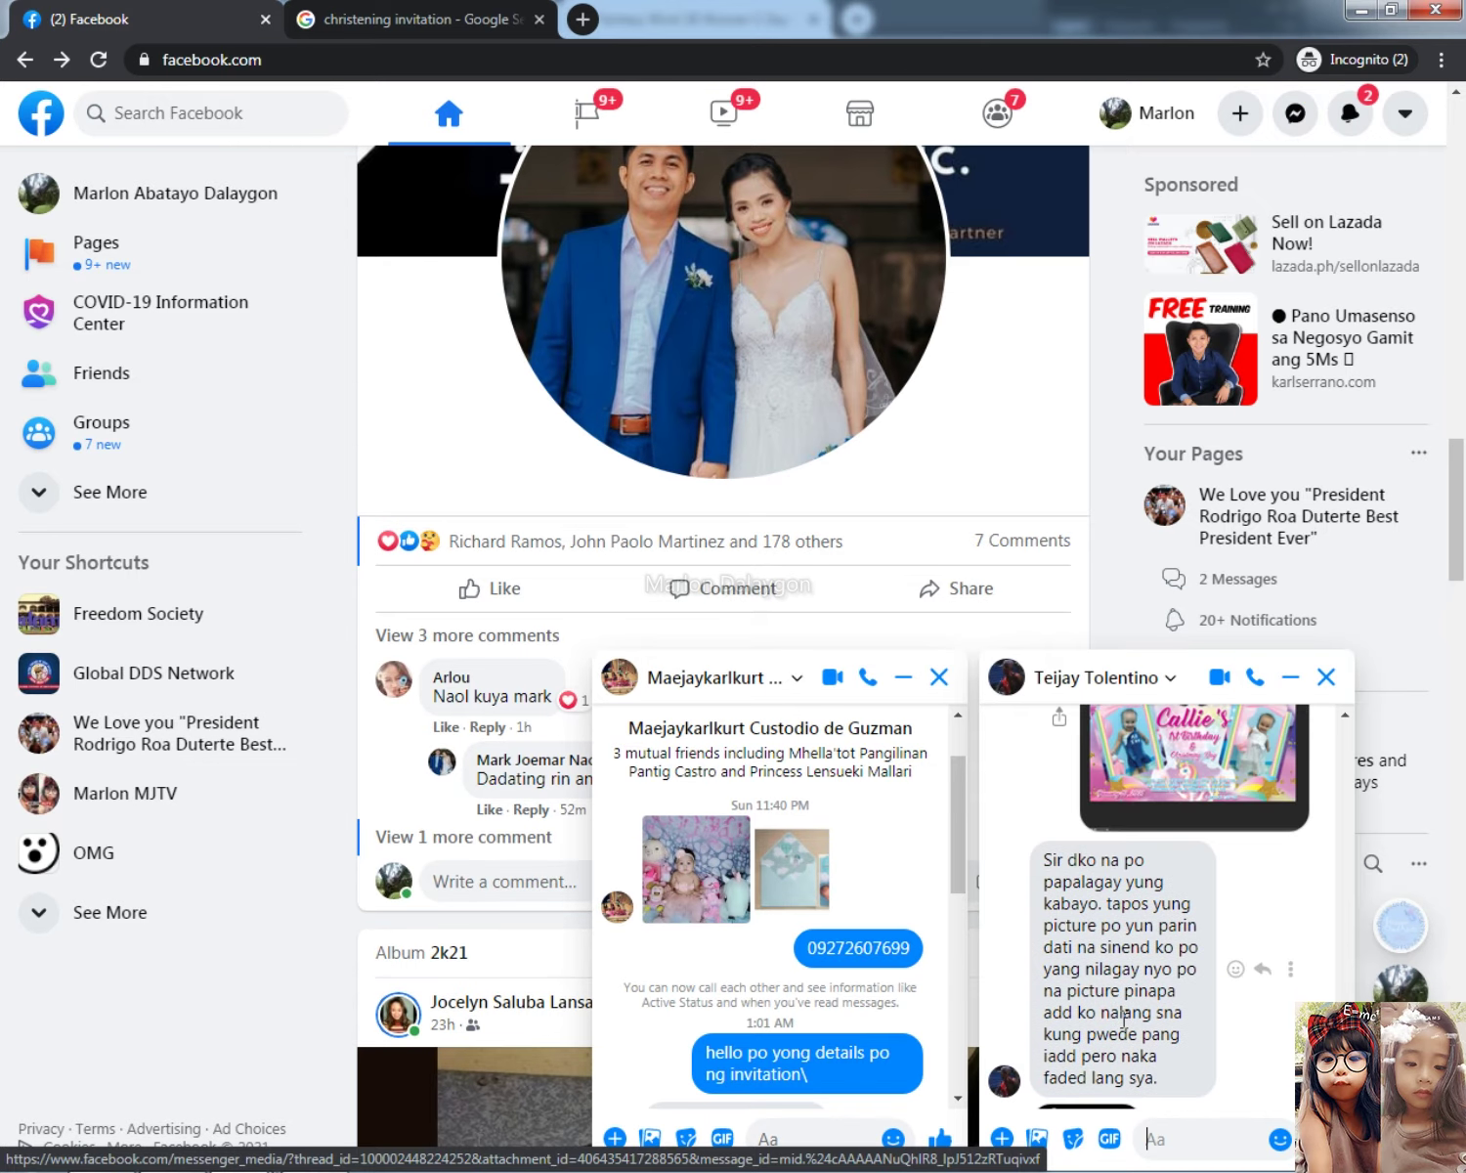
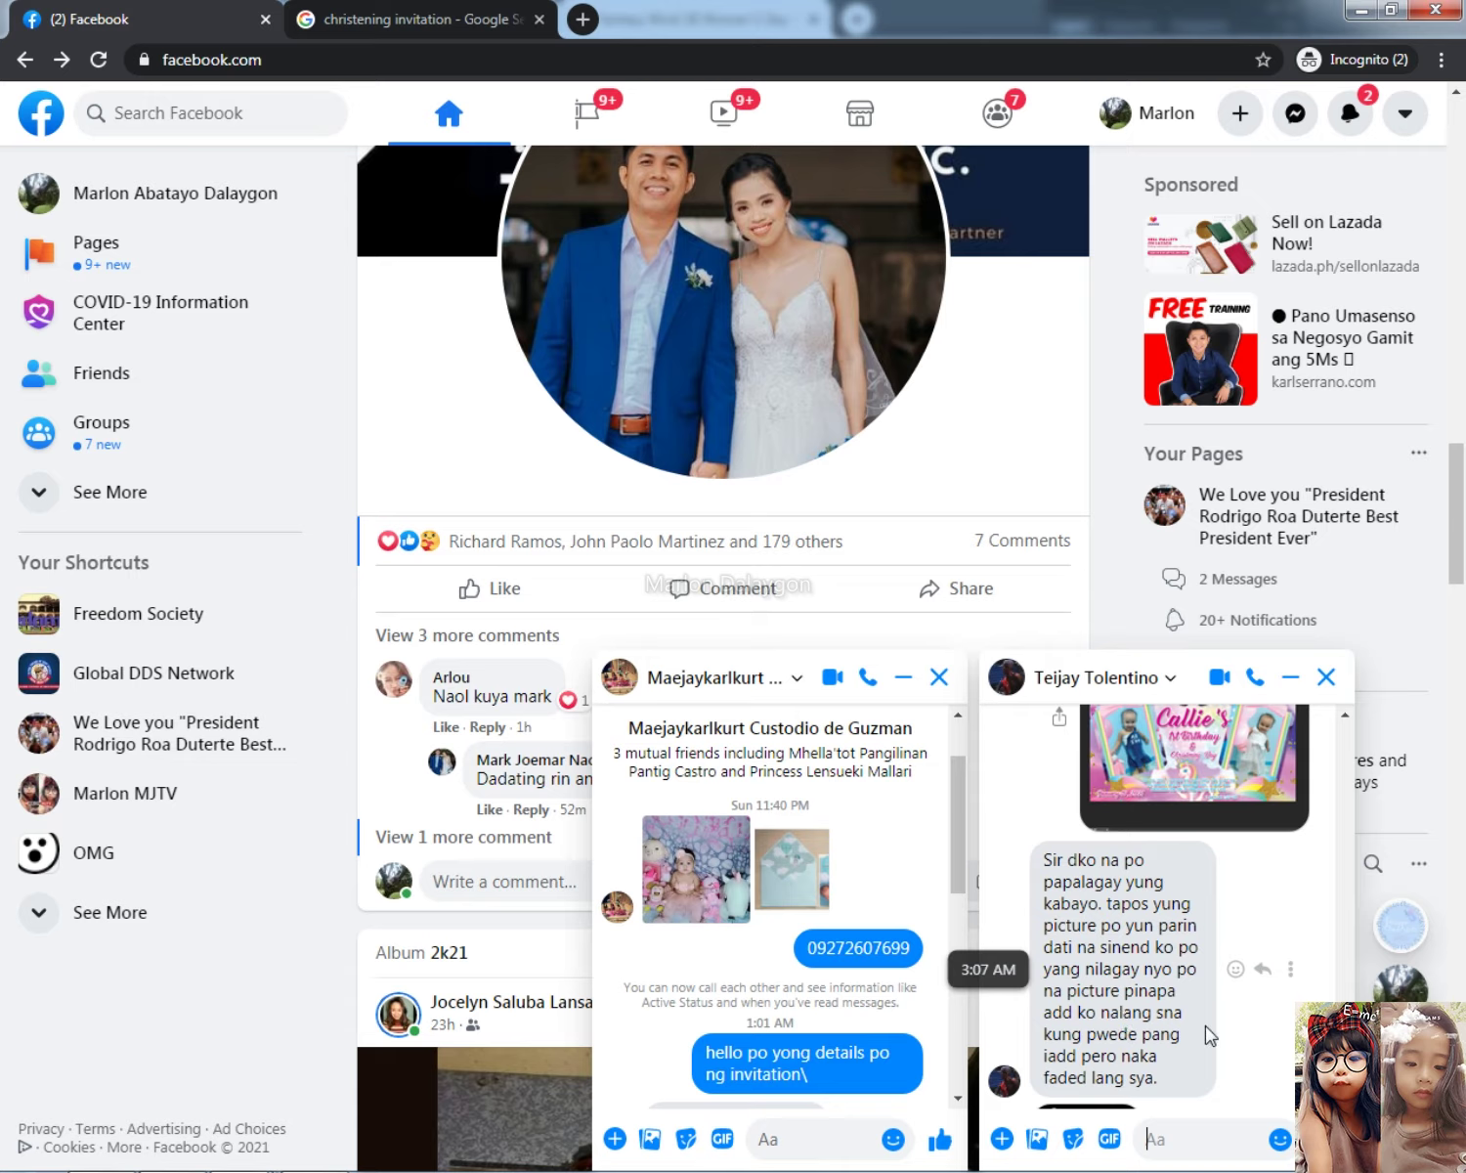
# Step: Send two short thank-you replies in the open Messenger chat
pyautogui.scroll(-3, 1208, 1038)
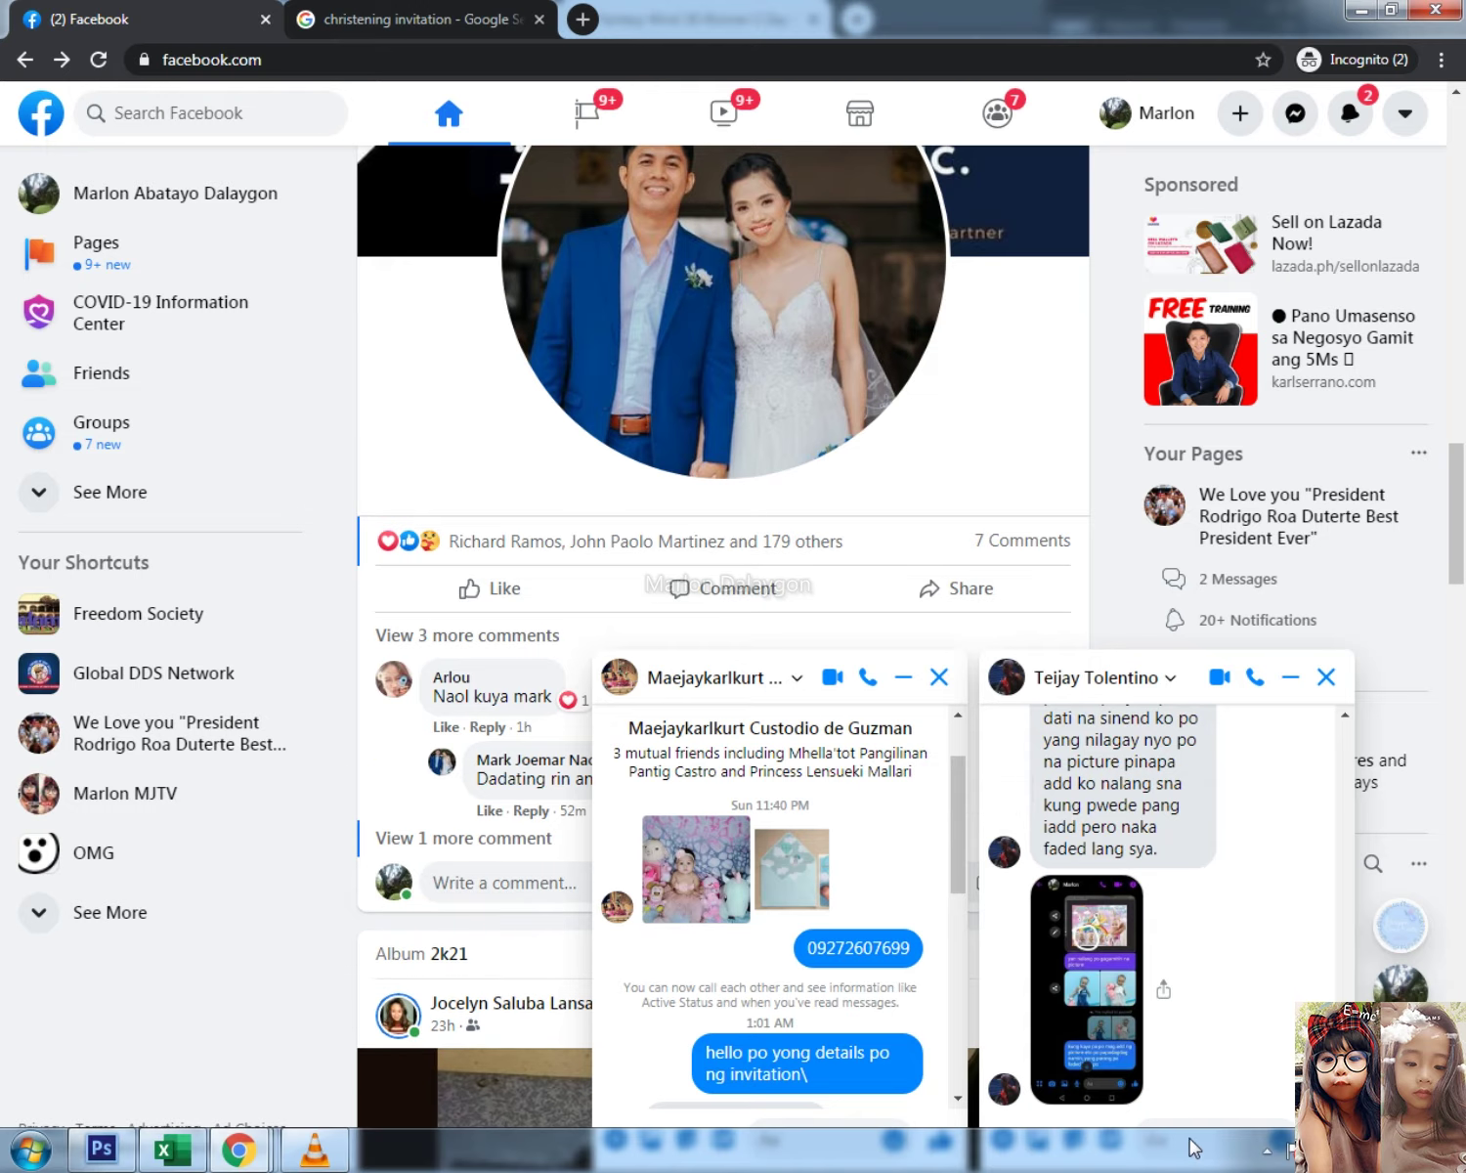
pyautogui.write('cg')
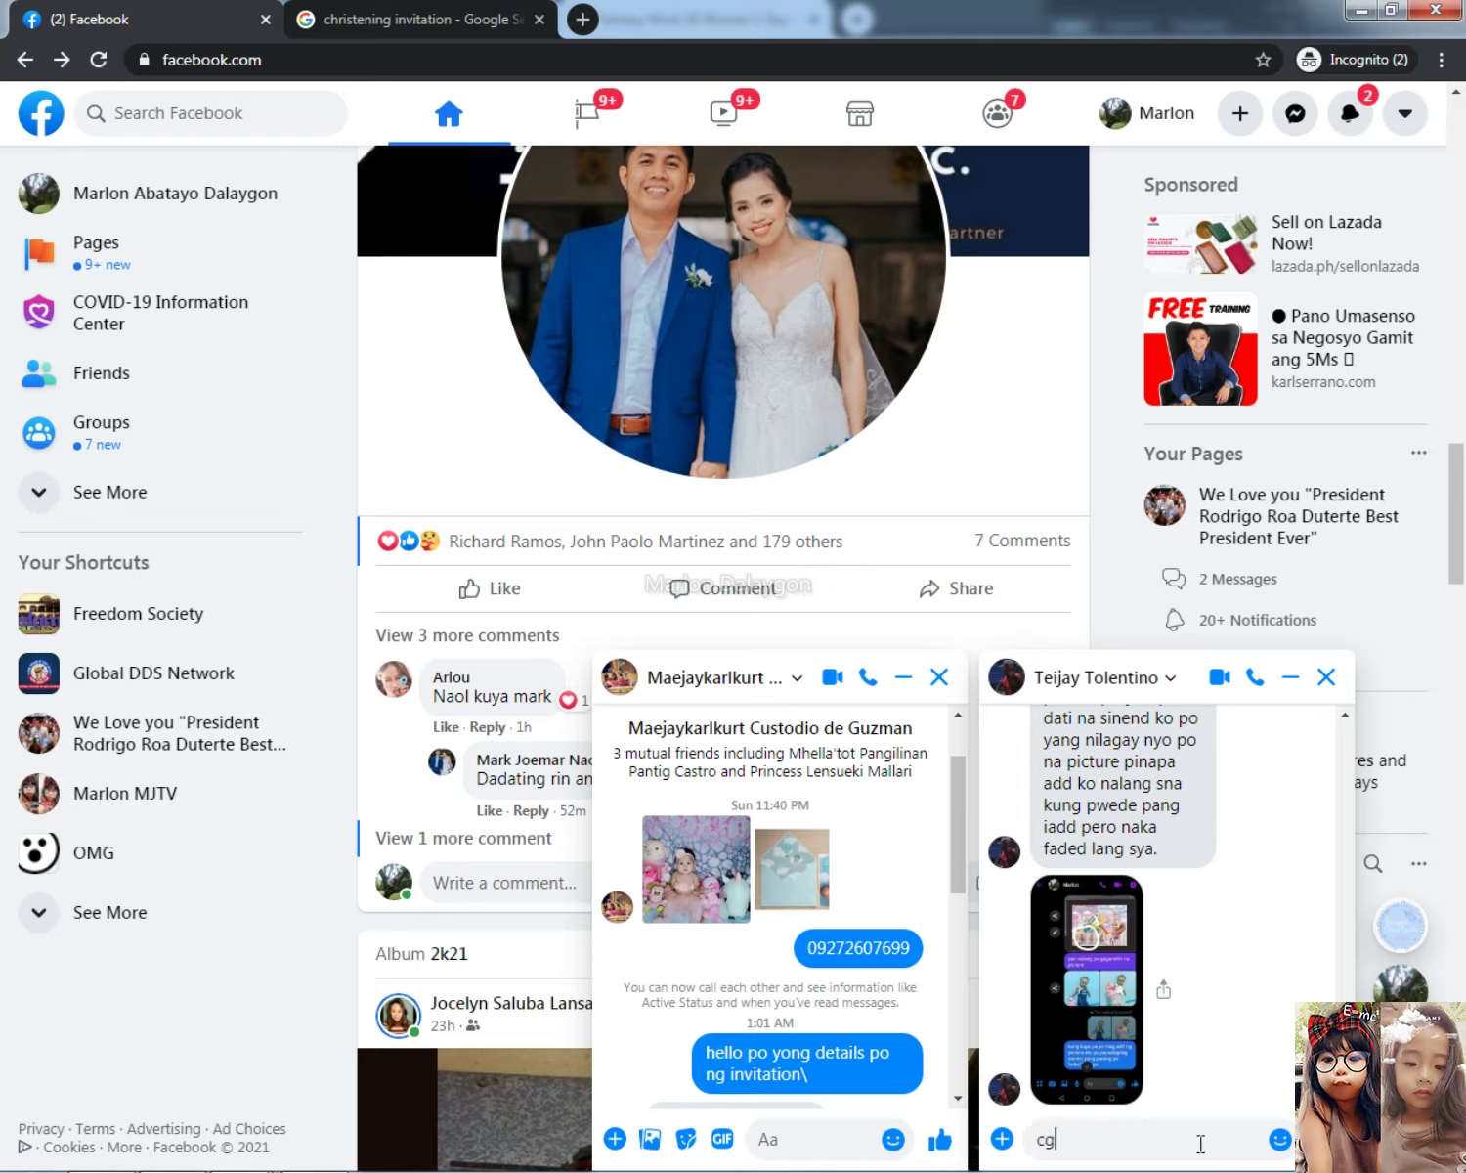
pyautogui.write('e po sir')
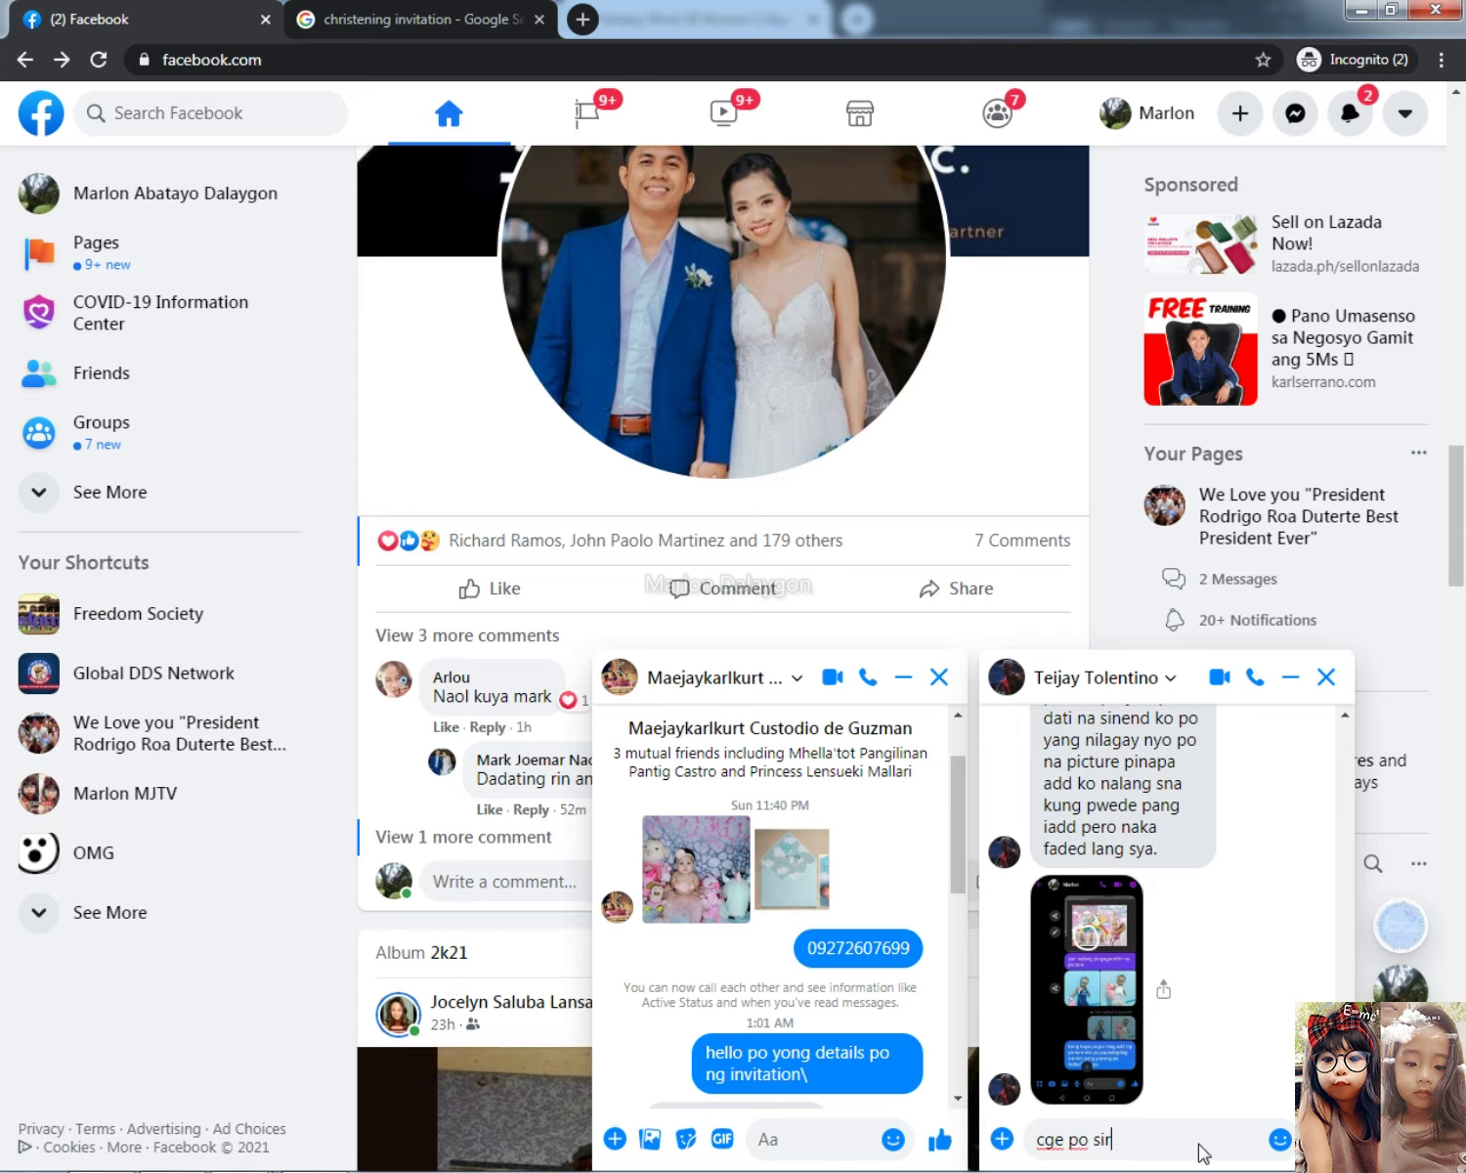
pyautogui.press('Return')
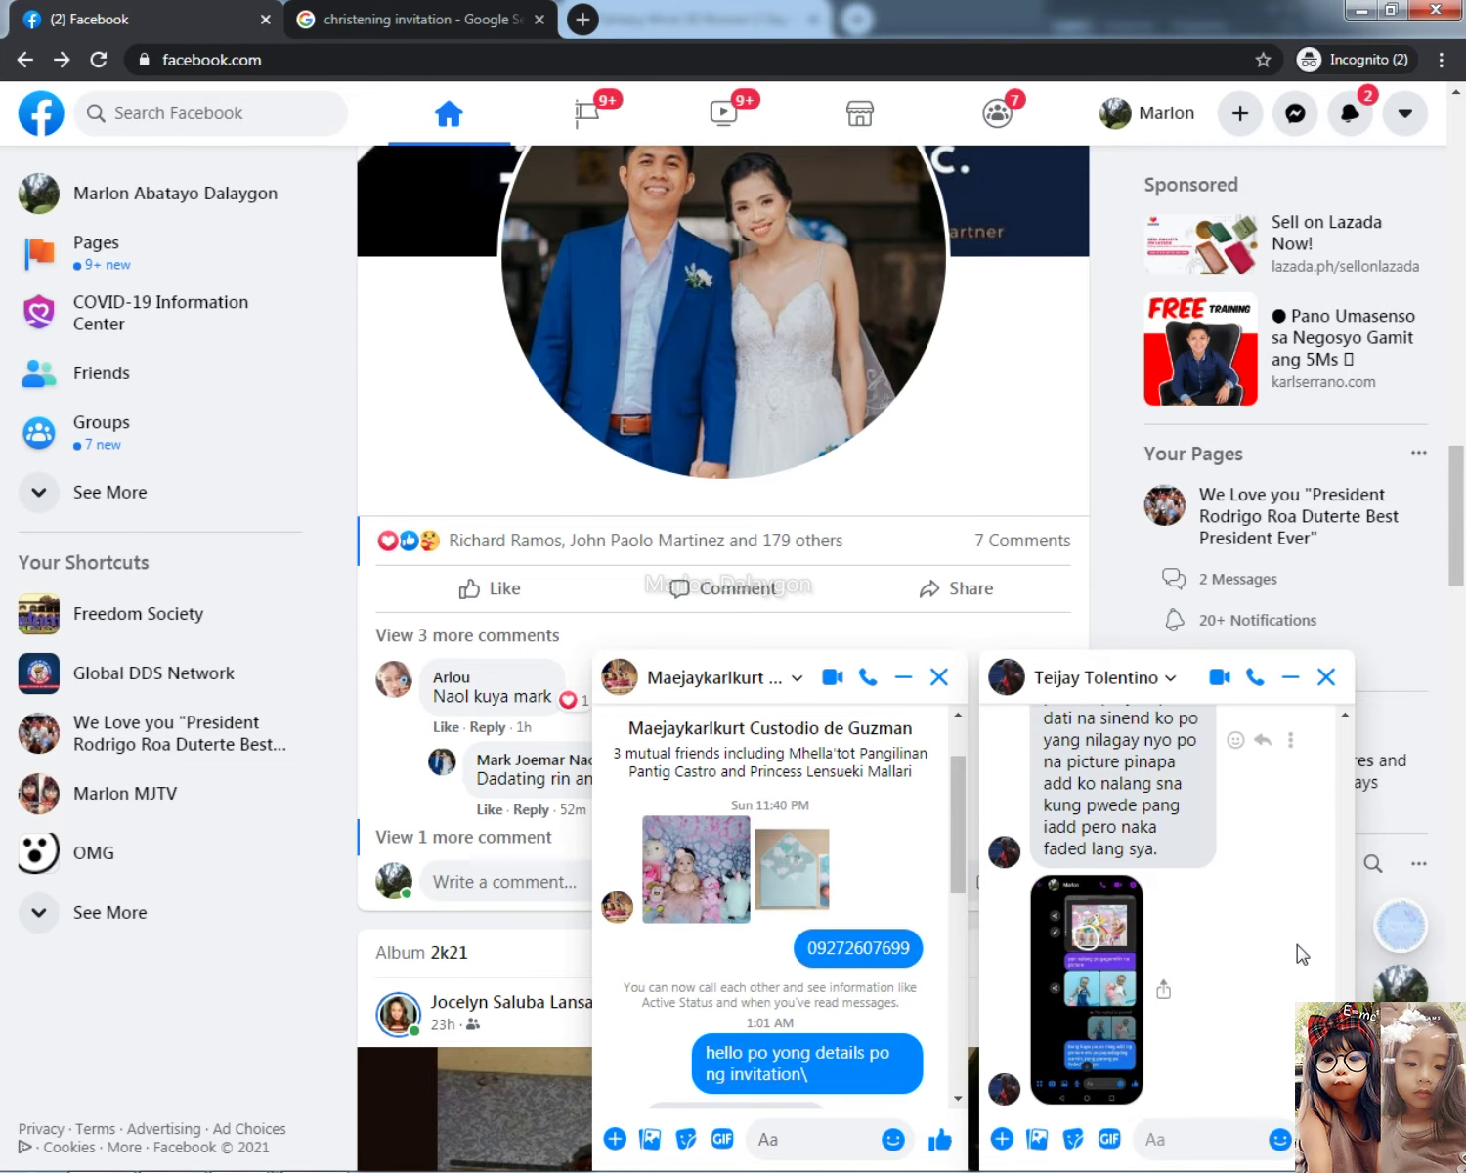
pyautogui.write('salamat p')
pyautogui.press('Return')
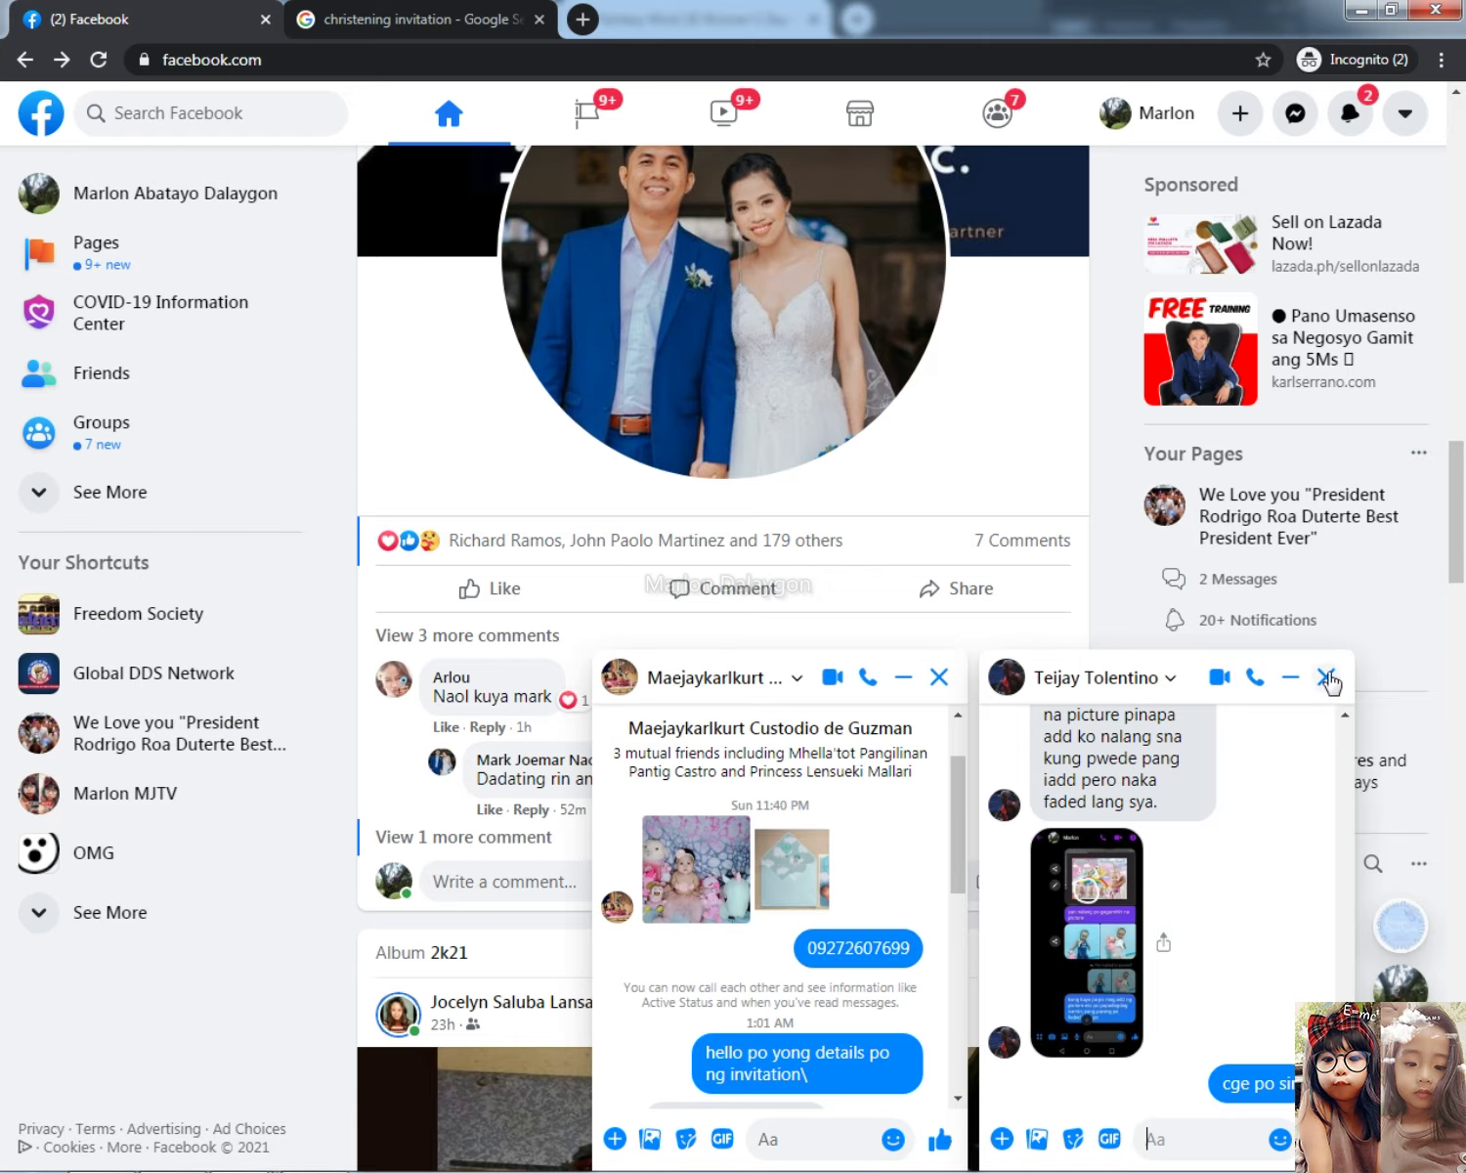
# Step: Close the finished chat and select the baby's full name in the other conversation
pyautogui.click(1325, 676)
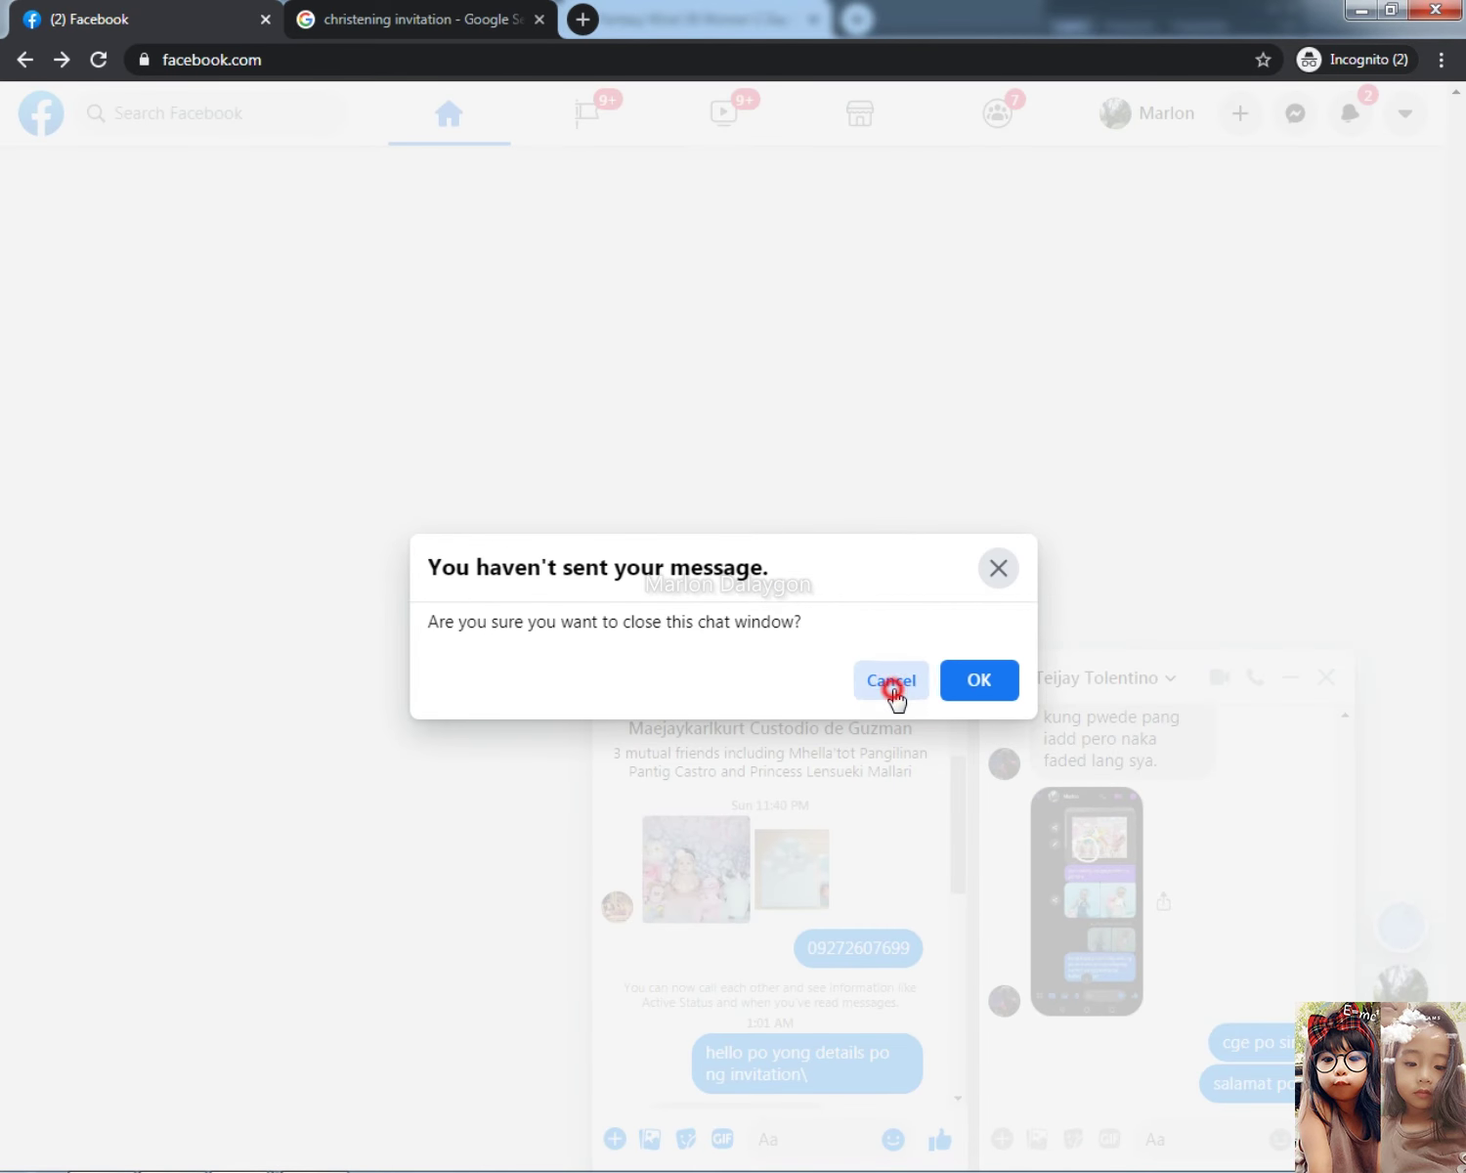
pyautogui.click(892, 686)
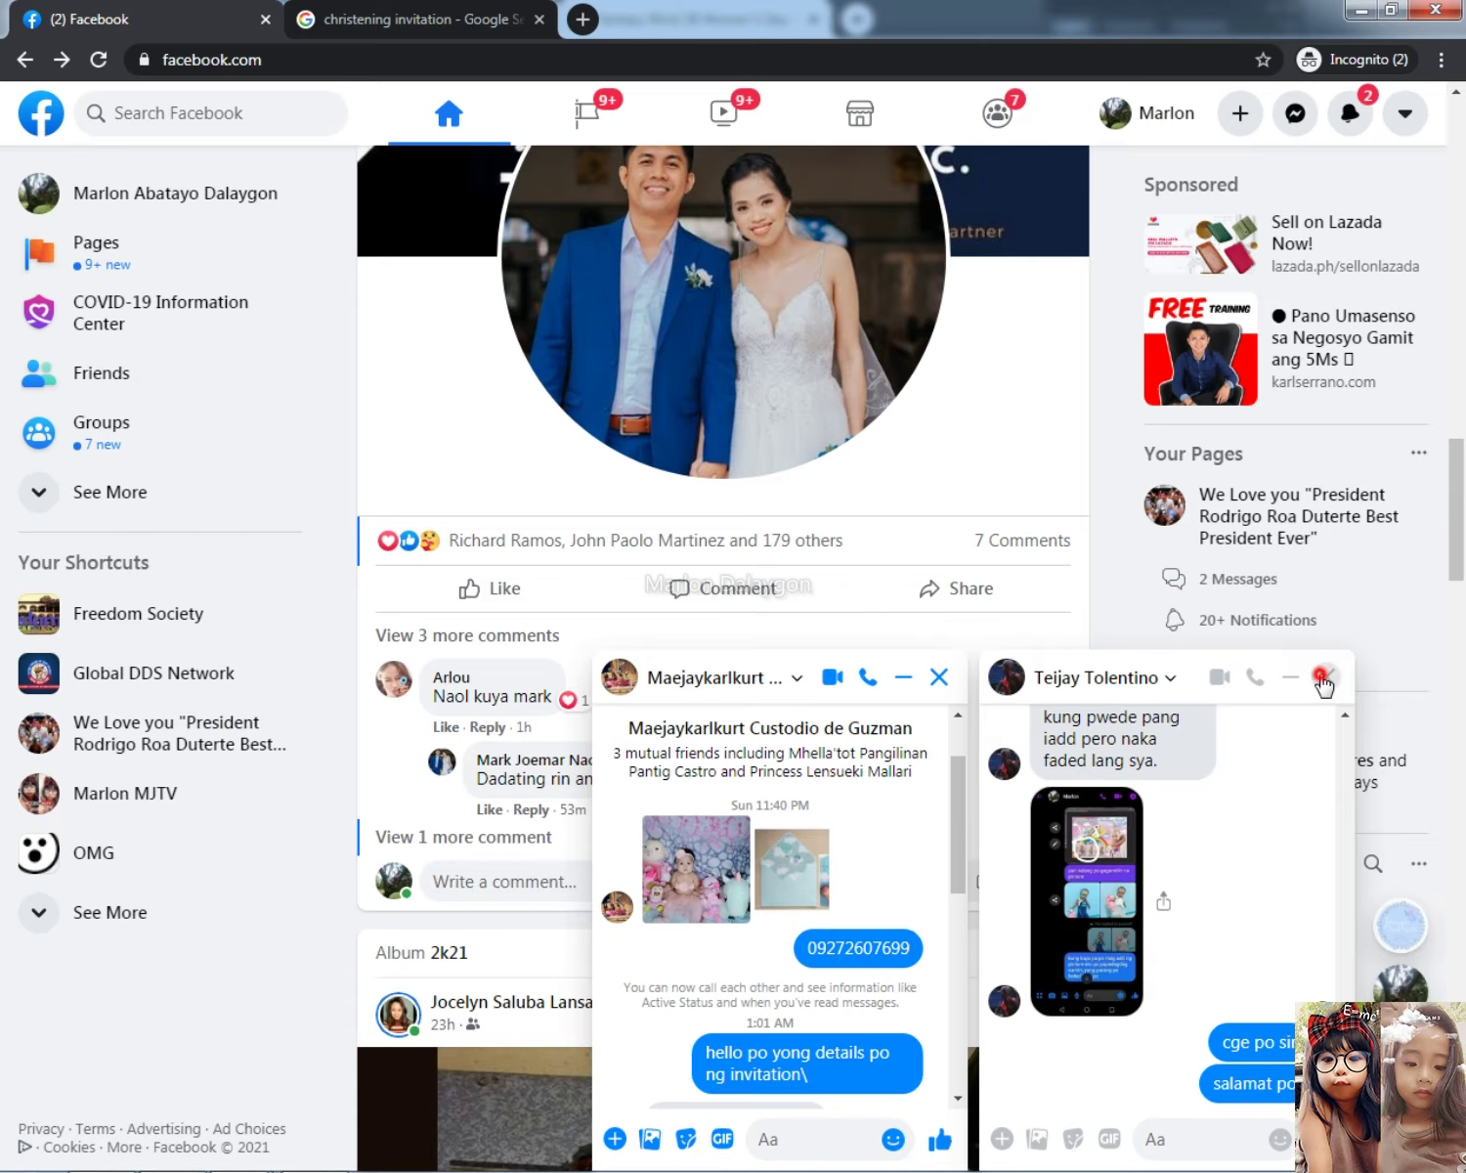
pyautogui.click(1322, 681)
pyautogui.scroll(-2, 1163, 977)
pyautogui.scroll(-5, 1181, 1056)
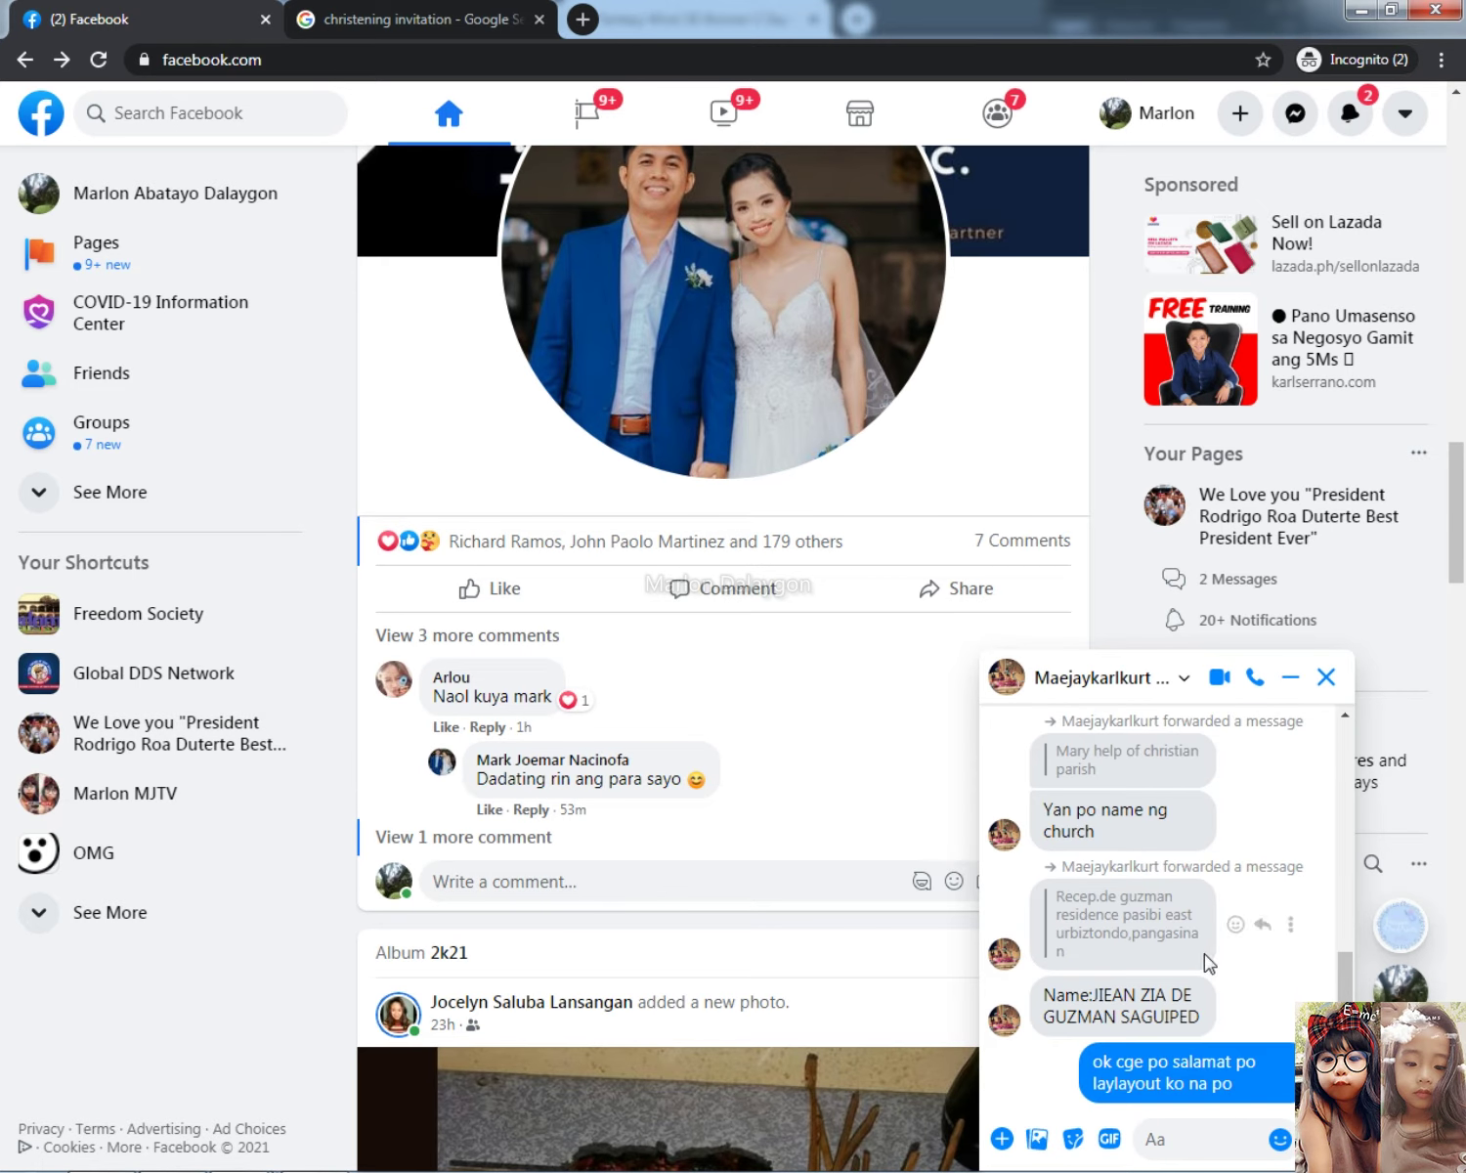
pyautogui.moveTo(1094, 992); pyautogui.dragTo(1208, 1027)
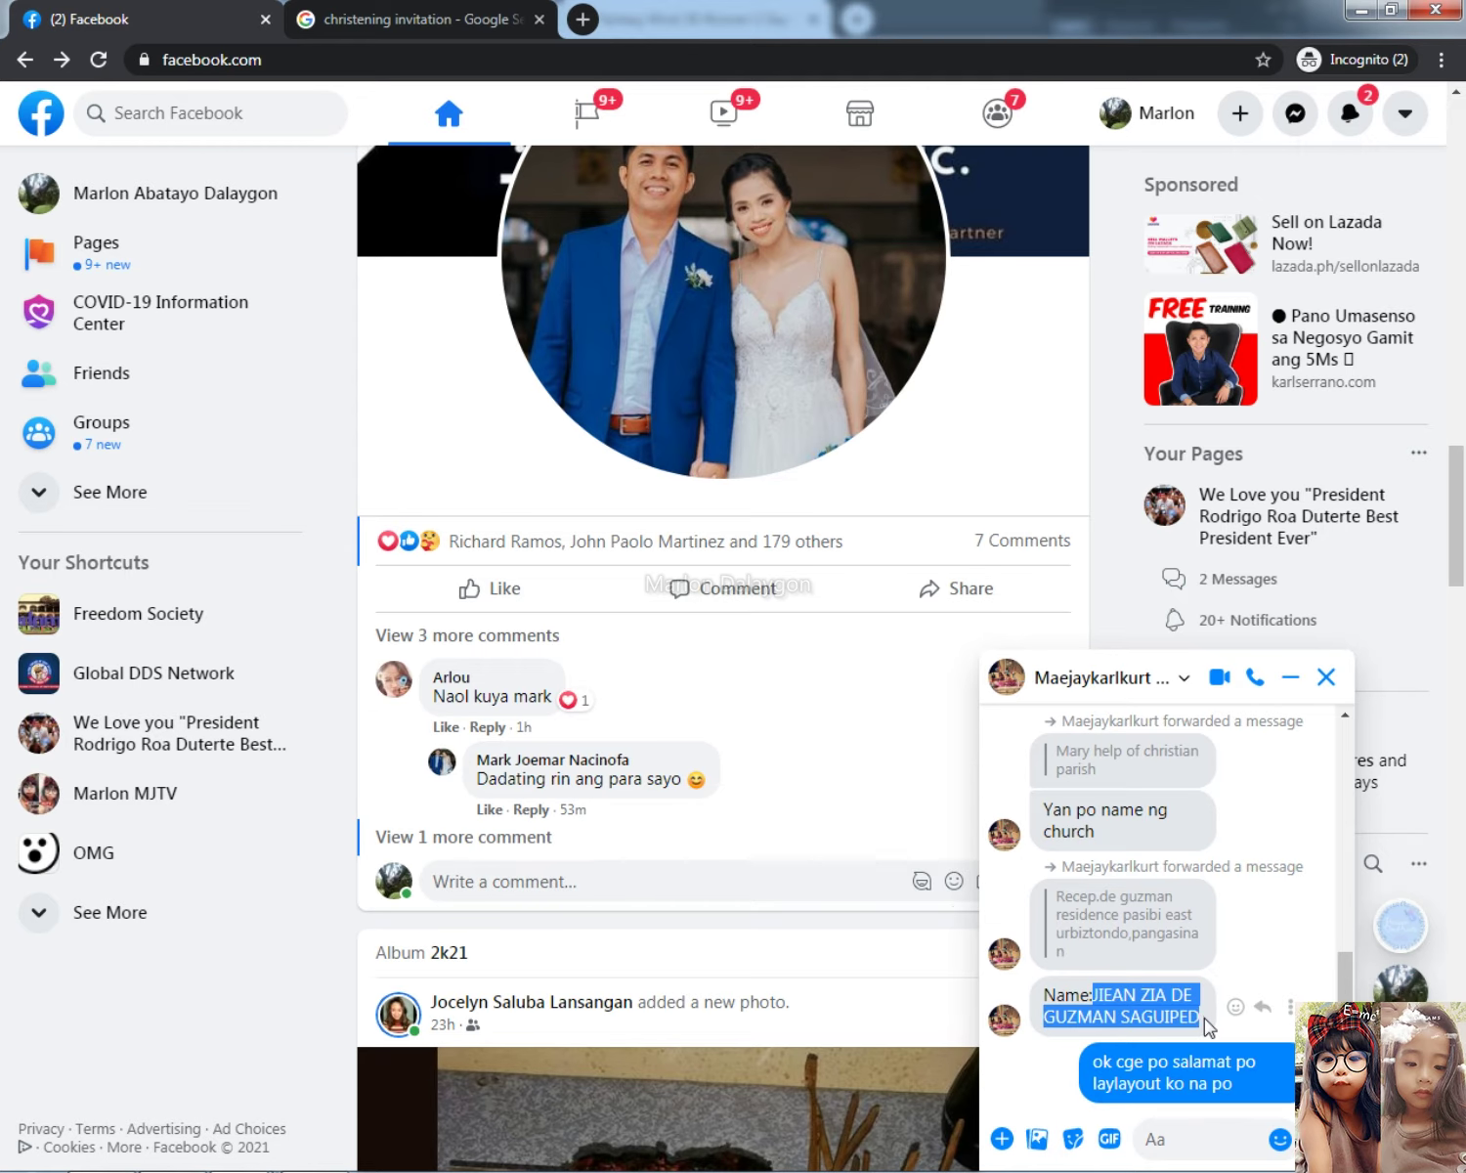
pyautogui.hotkey('alt', 'Tab')
pyautogui.hotkey('alt', 'Tab')
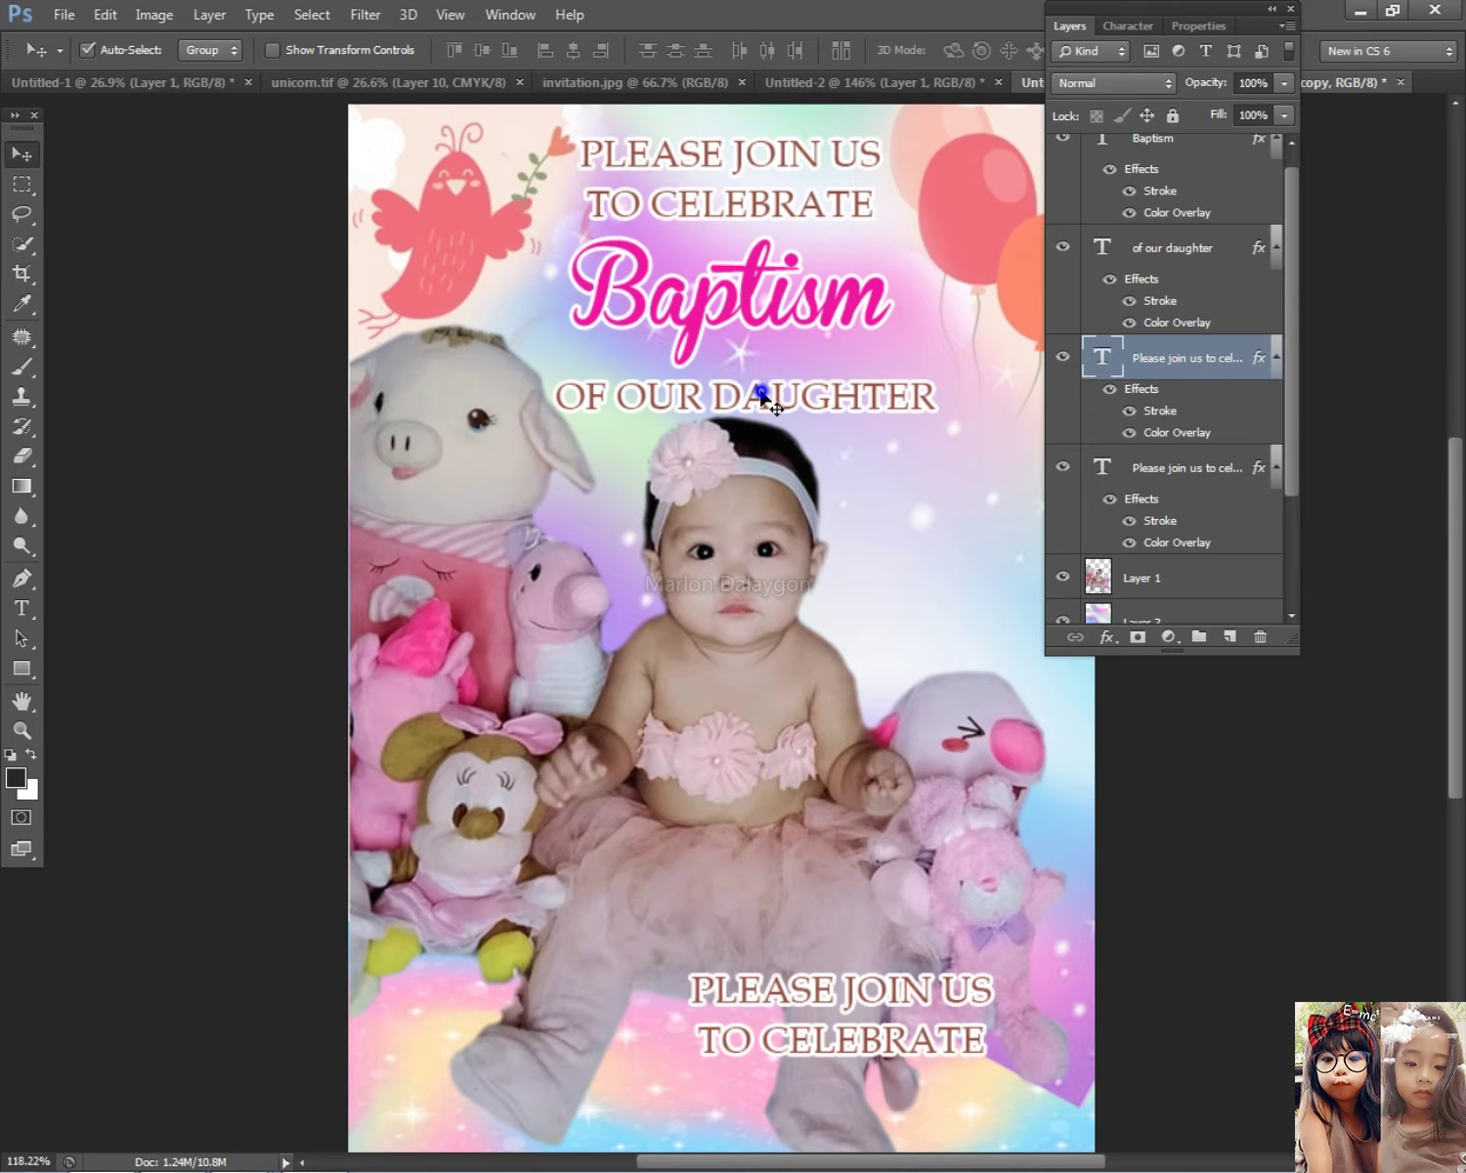
# Step: Reposition OF OUR DAUGHTER, the baby photo, the lower PLEASE JOIN US text and the Baptism heading
pyautogui.moveTo(764, 399); pyautogui.dragTo(754, 382)
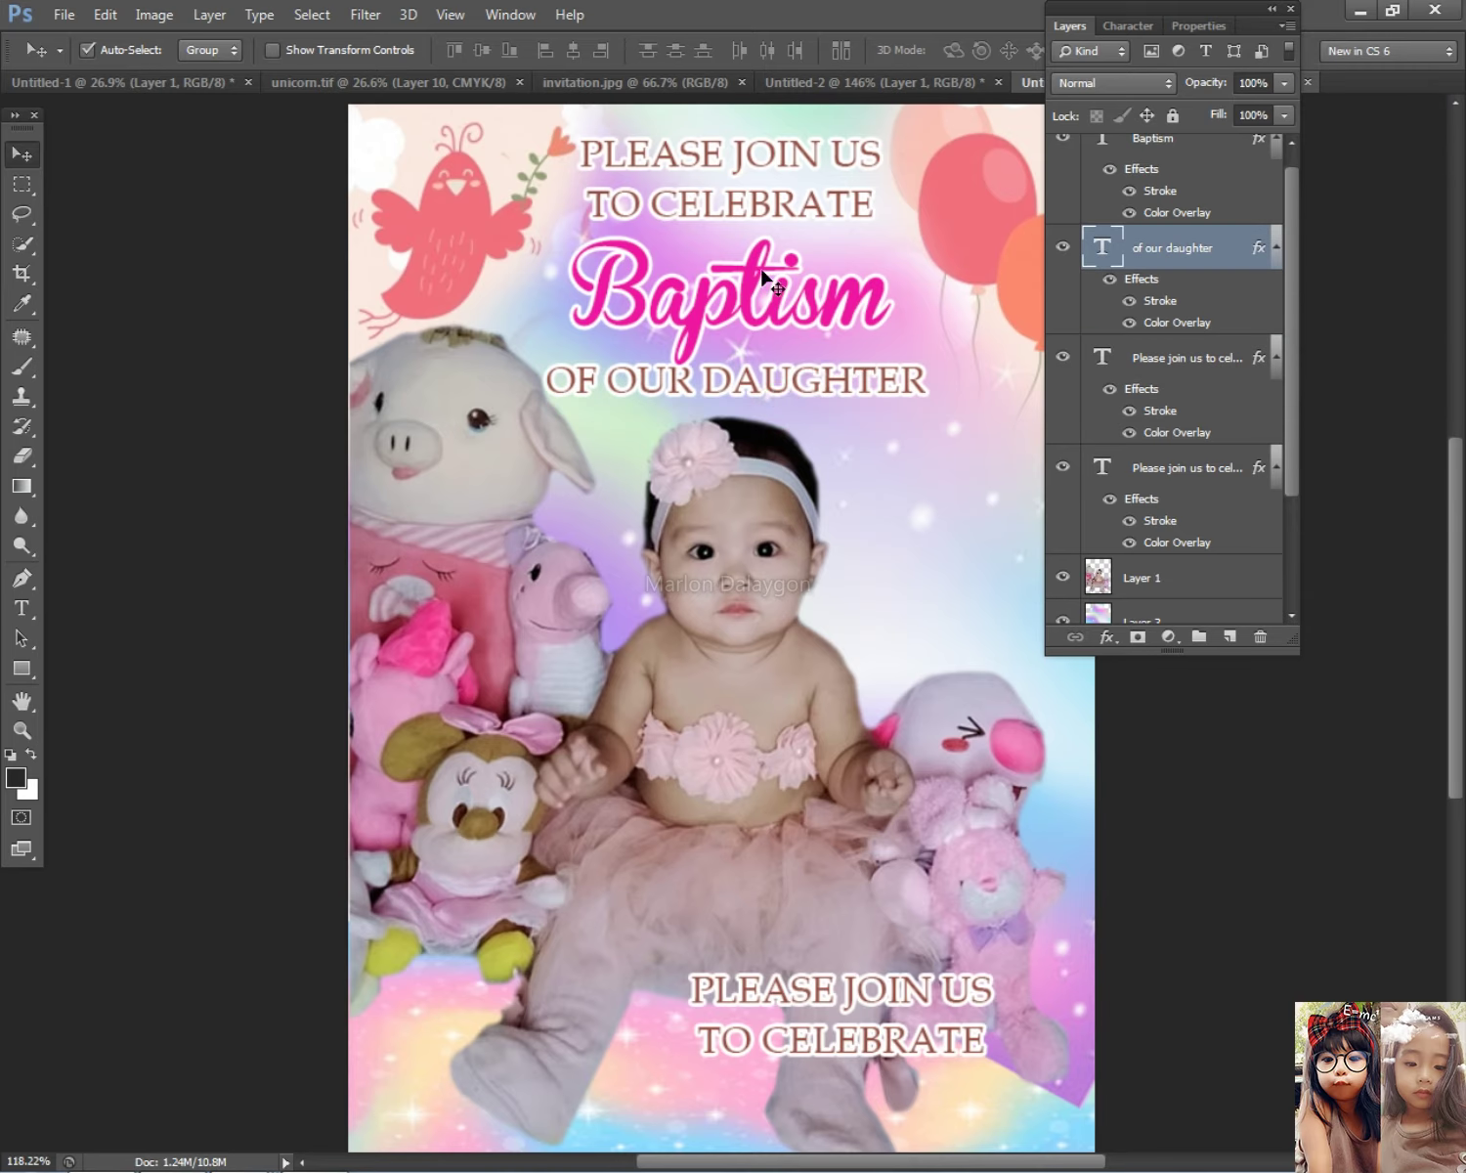
pyautogui.click(785, 316)
pyautogui.moveTo(786, 642); pyautogui.dragTo(786, 732)
pyautogui.scroll(-3, 811, 694)
pyautogui.hotkey('shift', 'Up')
pyautogui.moveTo(808, 876); pyautogui.dragTo(700, 929)
pyautogui.moveTo(751, 456); pyautogui.dragTo(752, 382)
# Step: Scale the top PLEASE JOIN US heading slightly smaller
pyautogui.rightClick(763, 315)
pyautogui.click(826, 331)
pyautogui.hotkey('ctrl', 't')
pyautogui.moveTo(830, 339); pyautogui.dragTo(821, 328)
pyautogui.press('Return')
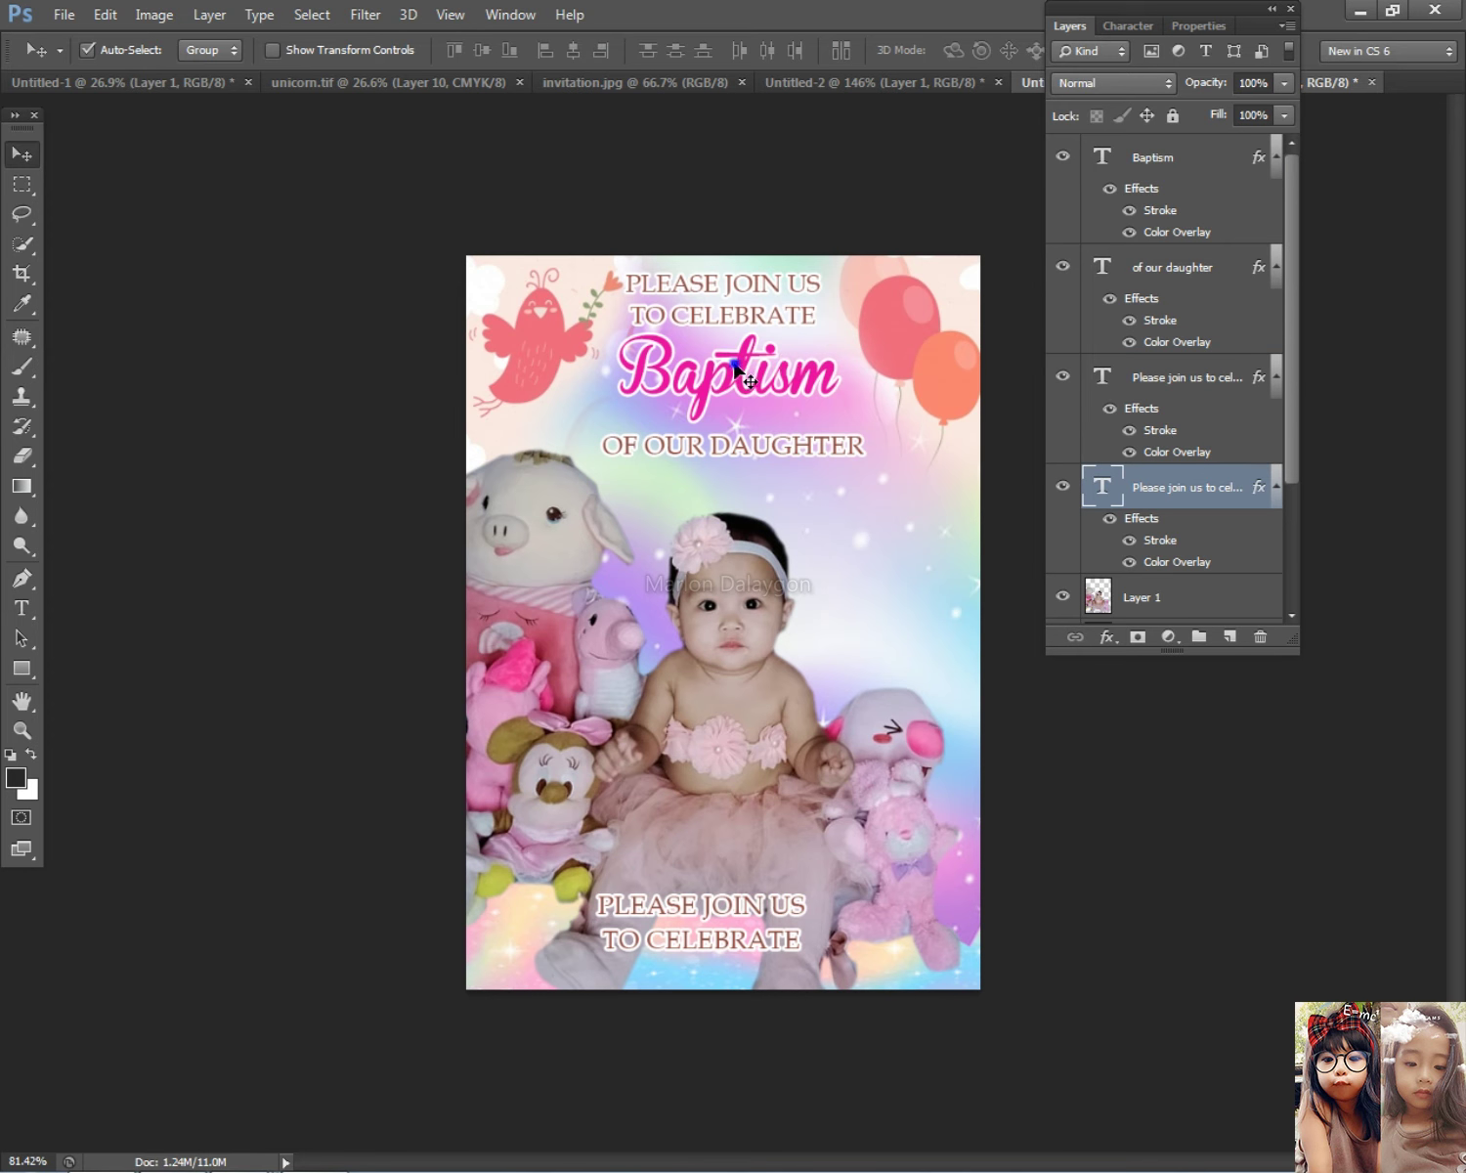
# Step: Nudge OF OUR DAUGHTER up, then place a copy of Baptism below it
pyautogui.click(735, 371)
pyautogui.moveTo(728, 459); pyautogui.dragTo(724, 452)
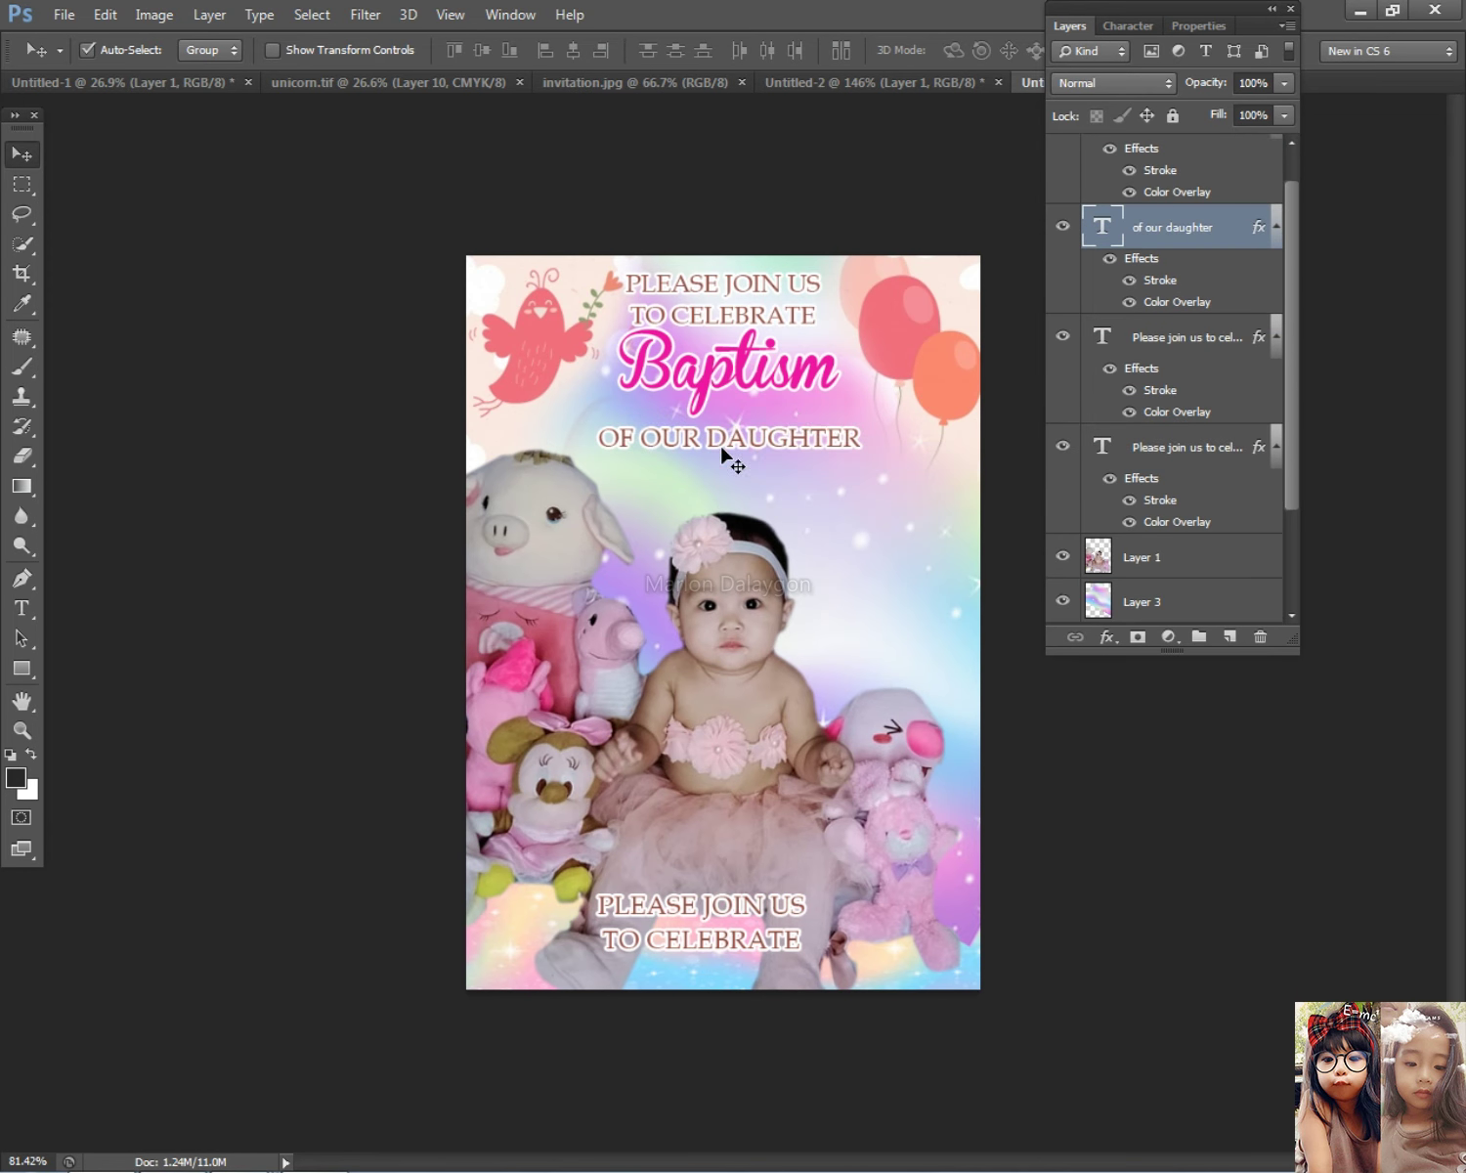
pyautogui.scroll(3, 782, 391)
pyautogui.click(746, 323)
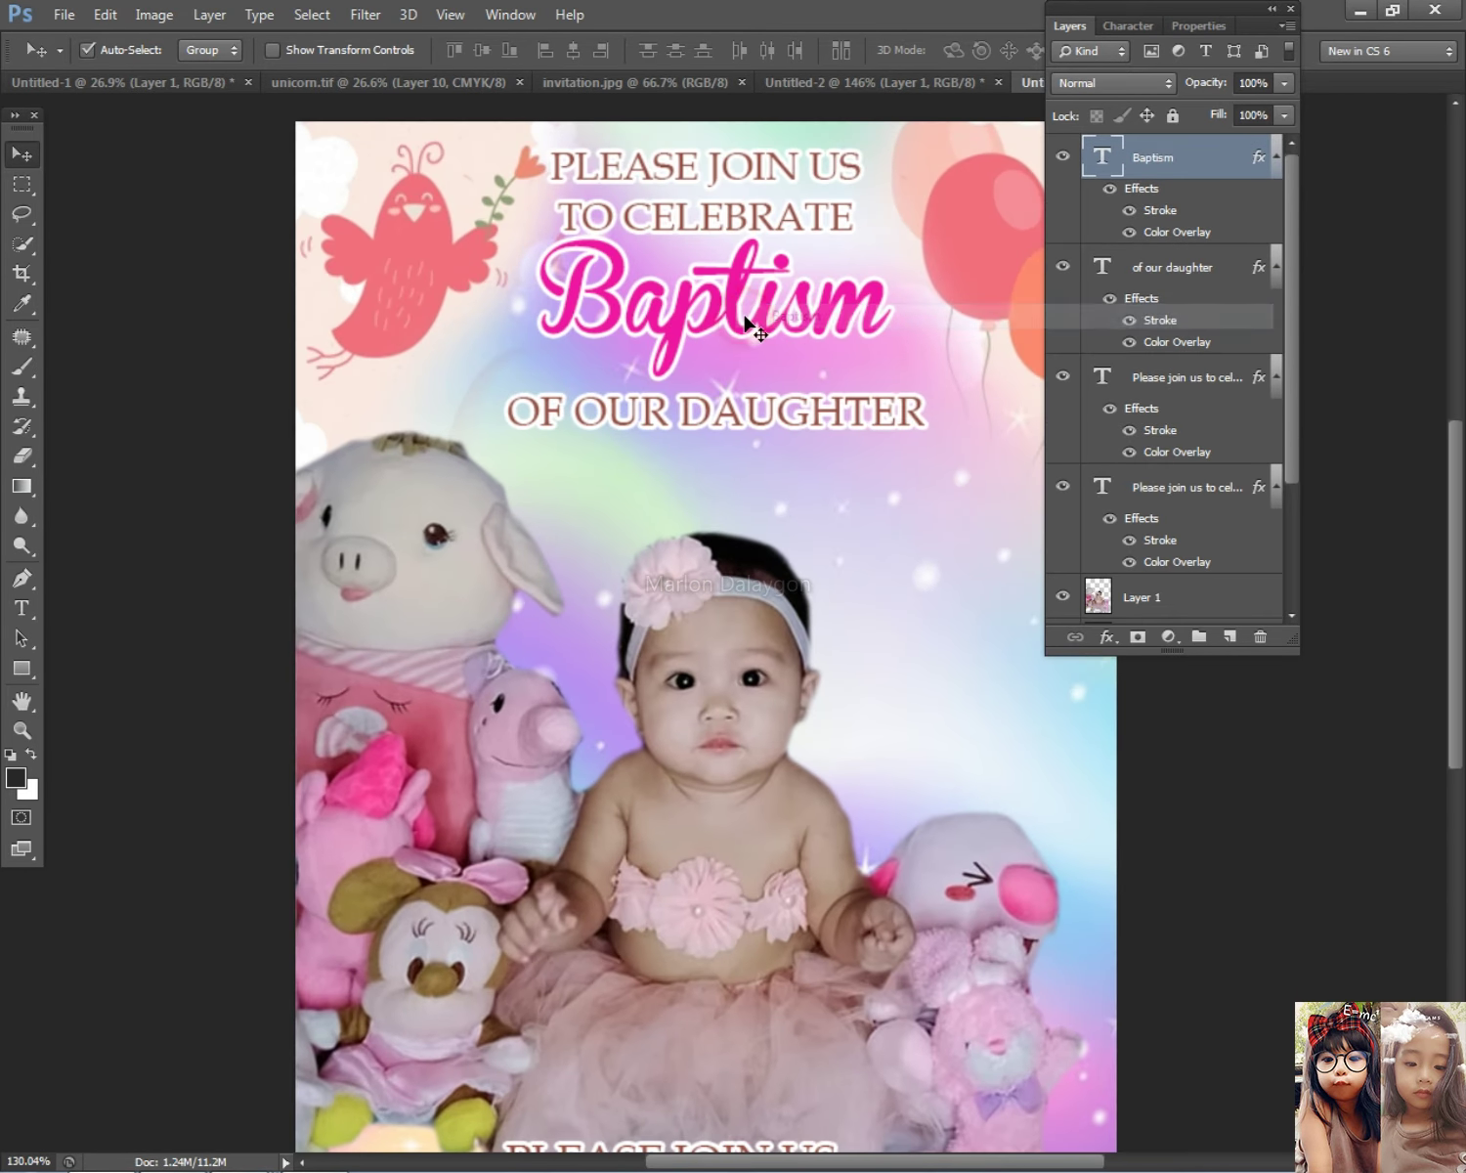
pyautogui.rightClick(772, 337)
pyautogui.moveTo(747, 308); pyautogui.dragTo(748, 464)
# Step: Replace the copied Baptism word with the pasted baby's name
pyautogui.click(21, 607)
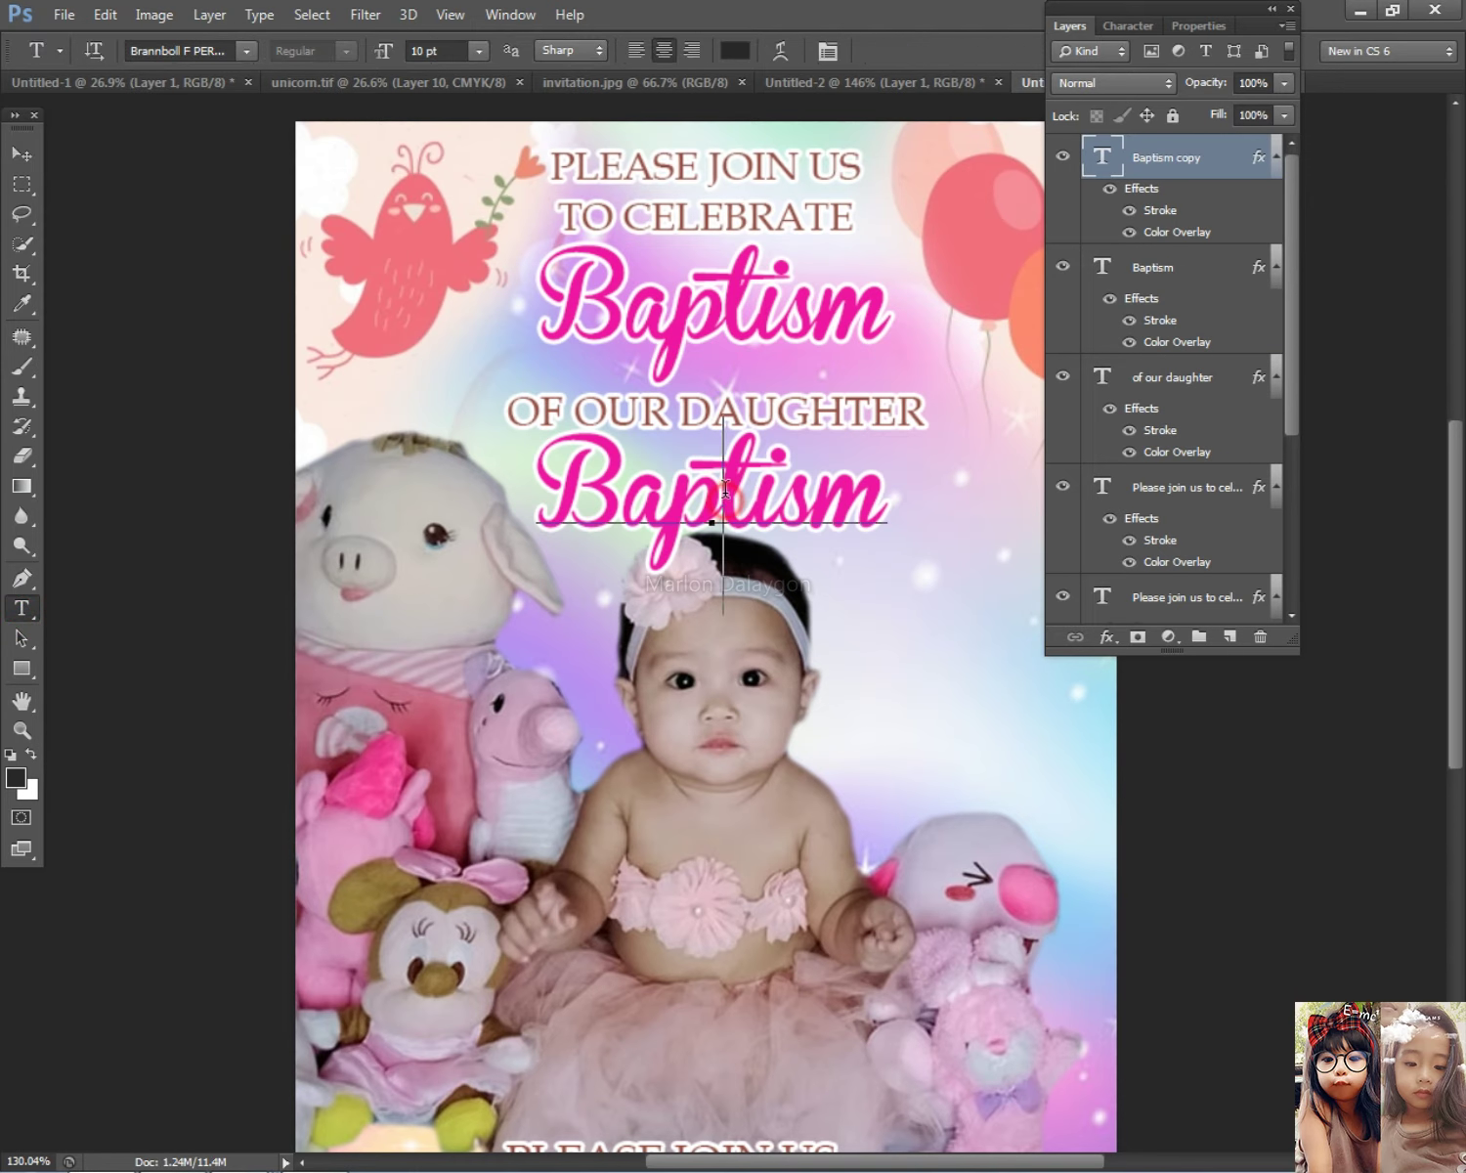
pyautogui.doubleClick(731, 498)
pyautogui.hotkey('ctrl', 'v')
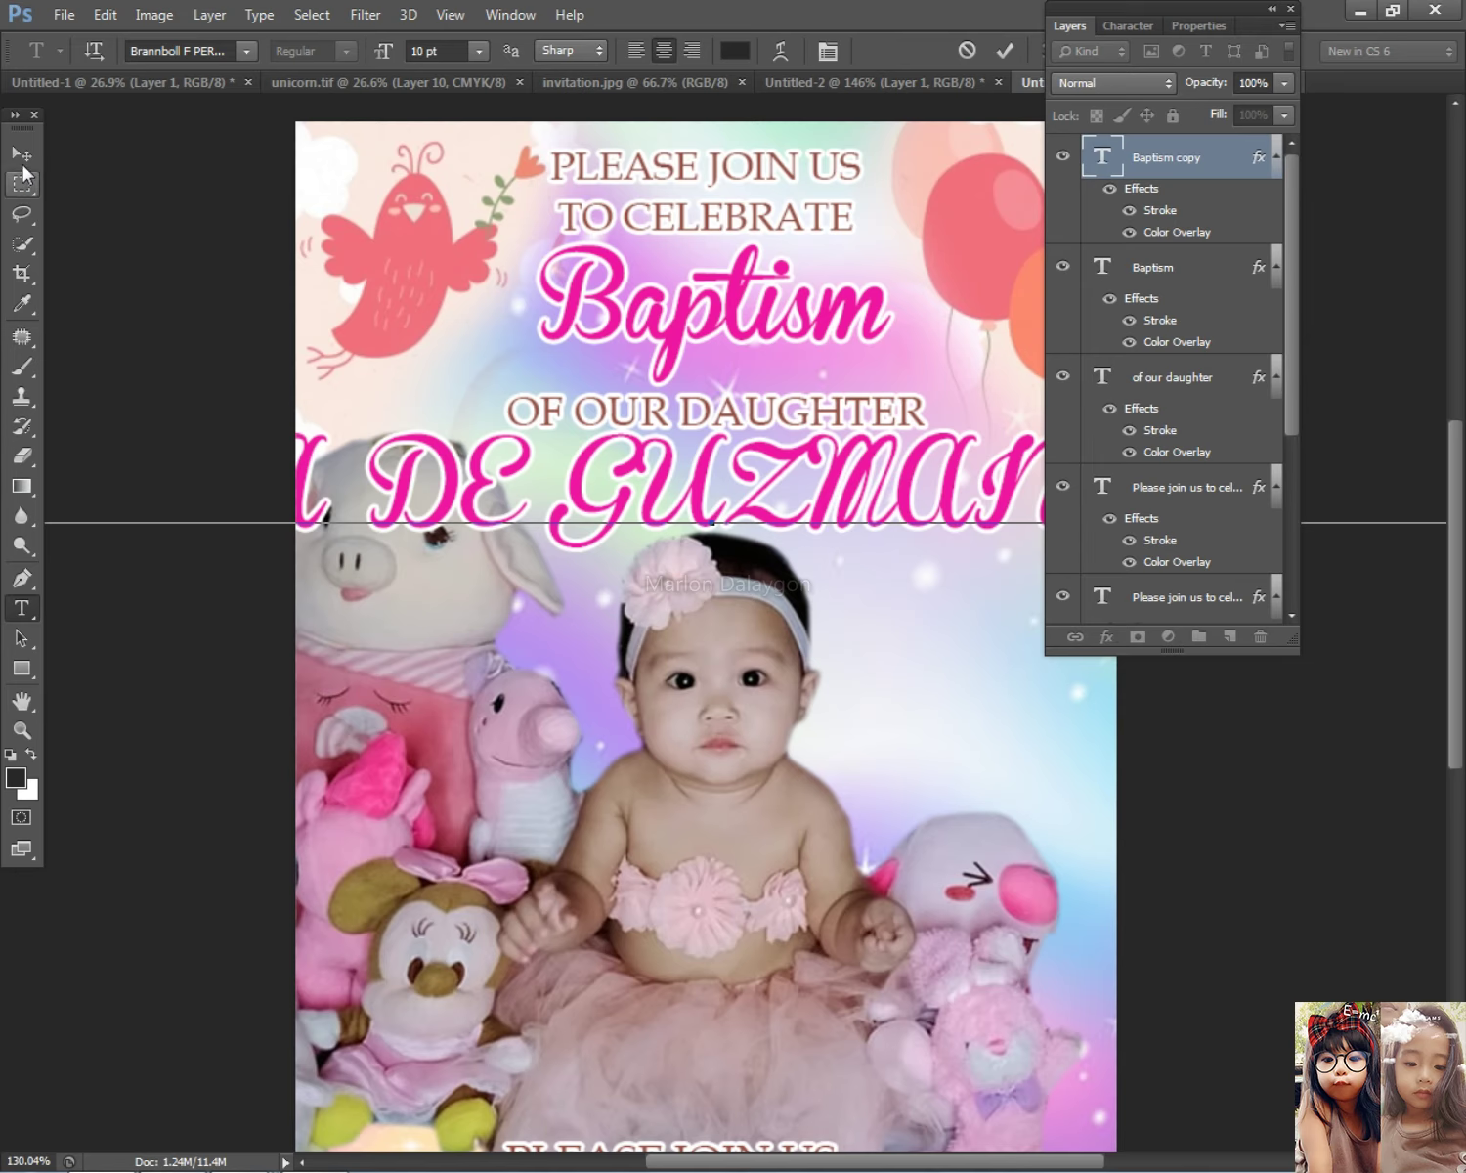
pyautogui.click(21, 155)
pyautogui.scroll(-3, 459, 484)
# Step: Select the whole name line and review its character formatting settings
pyautogui.click(27, 620)
pyautogui.click(741, 484)
pyautogui.hotkey('ctrl', 'a')
pyautogui.click(1137, 32)
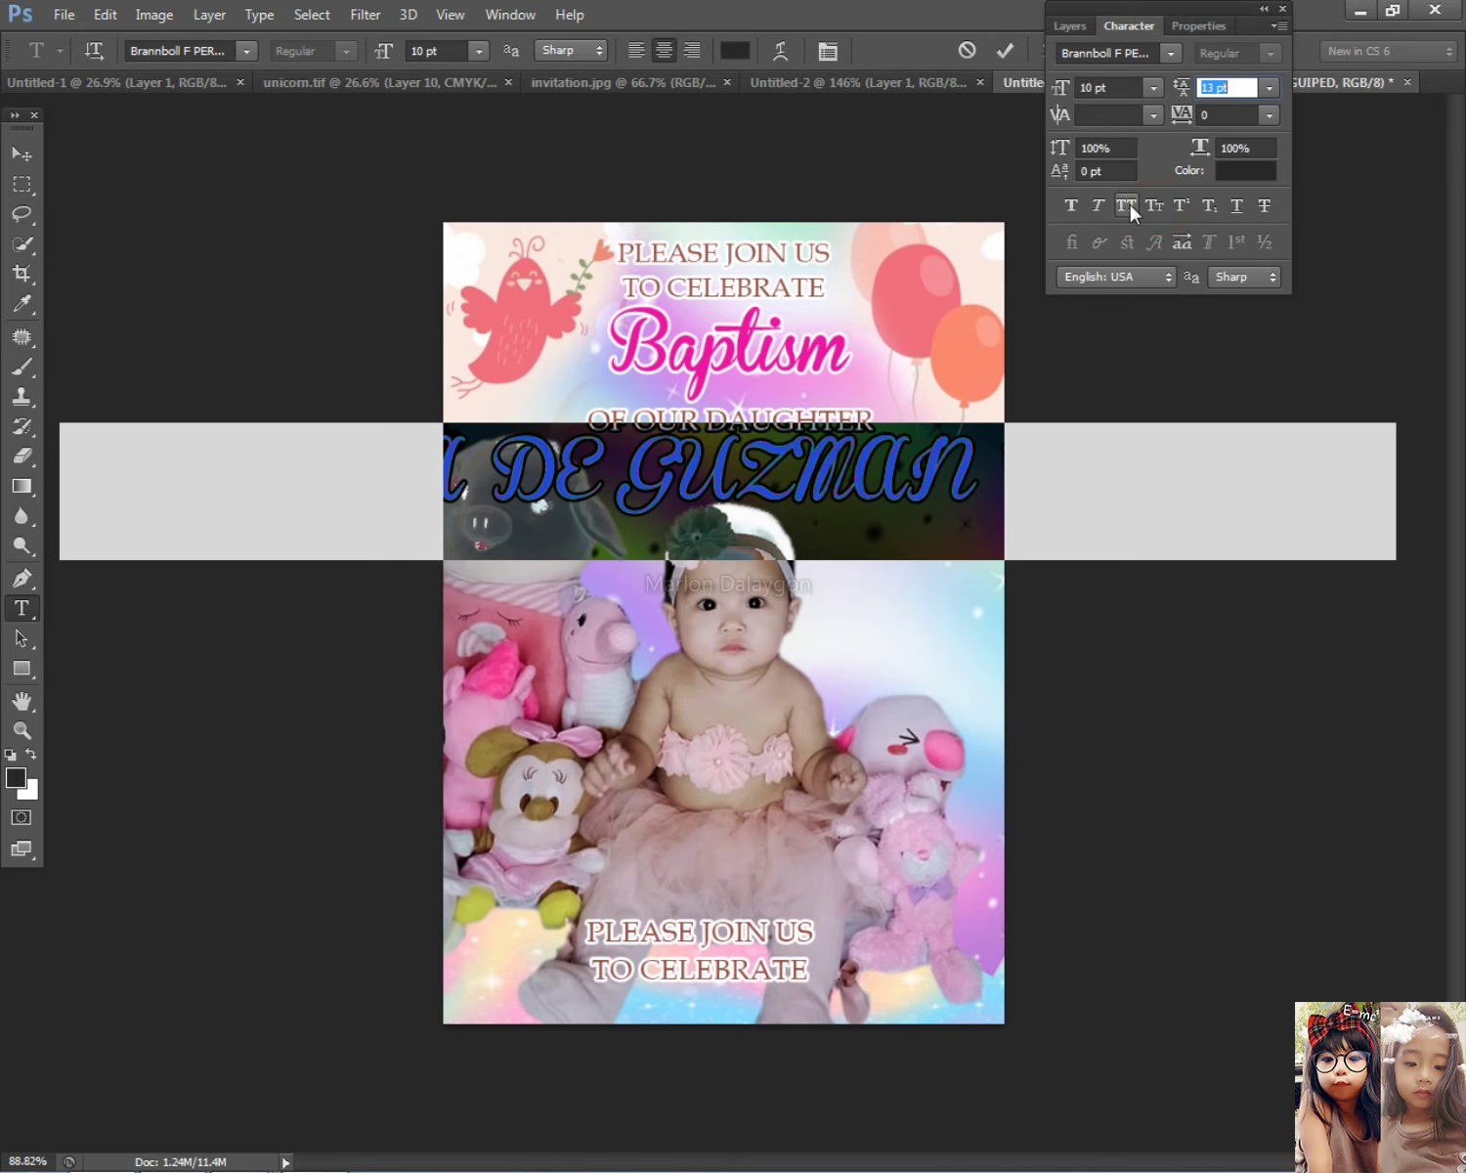
pyautogui.click(22, 154)
pyautogui.scroll(-2, 1043, 491)
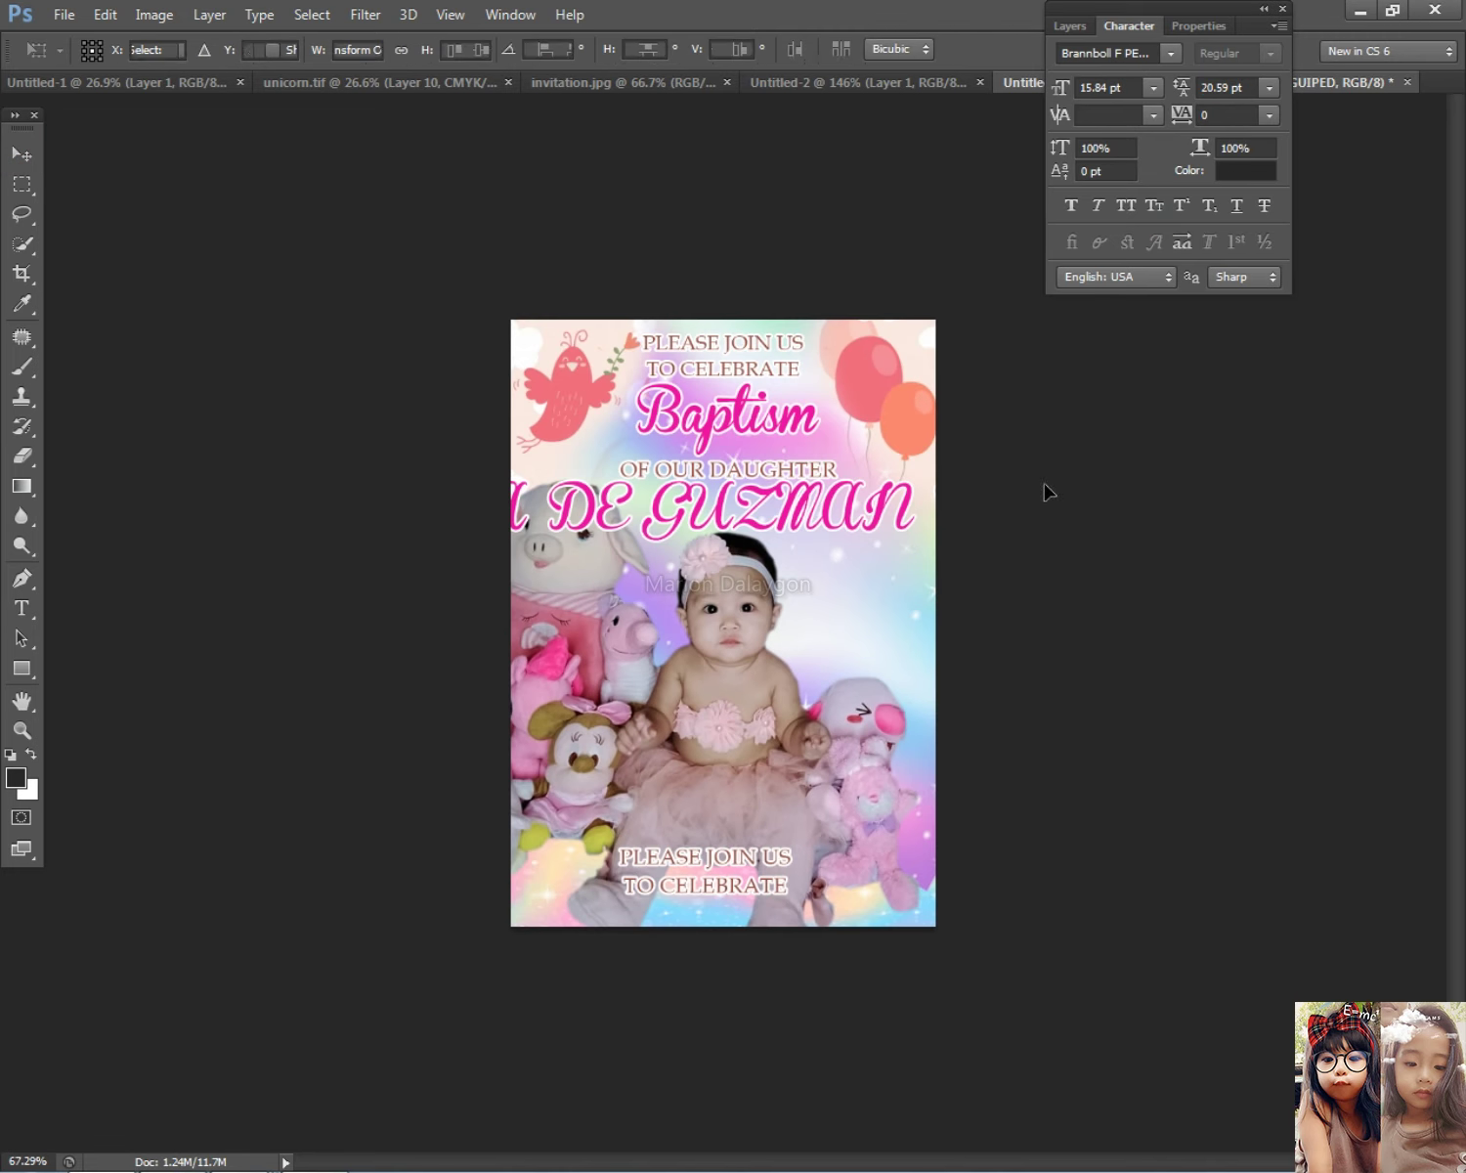
# Step: Shrink the name line to fit and position it just below OF OUR DAUGHTER
pyautogui.hotkey('ctrl', 't')
pyautogui.click(1237, 467)
pyautogui.moveTo(1030, 483); pyautogui.dragTo(865, 520)
pyautogui.moveTo(513, 546); pyautogui.dragTo(601, 535)
pyautogui.scroll(3, 861, 459)
pyautogui.moveTo(837, 452); pyautogui.dragTo(772, 446)
pyautogui.press('Return')
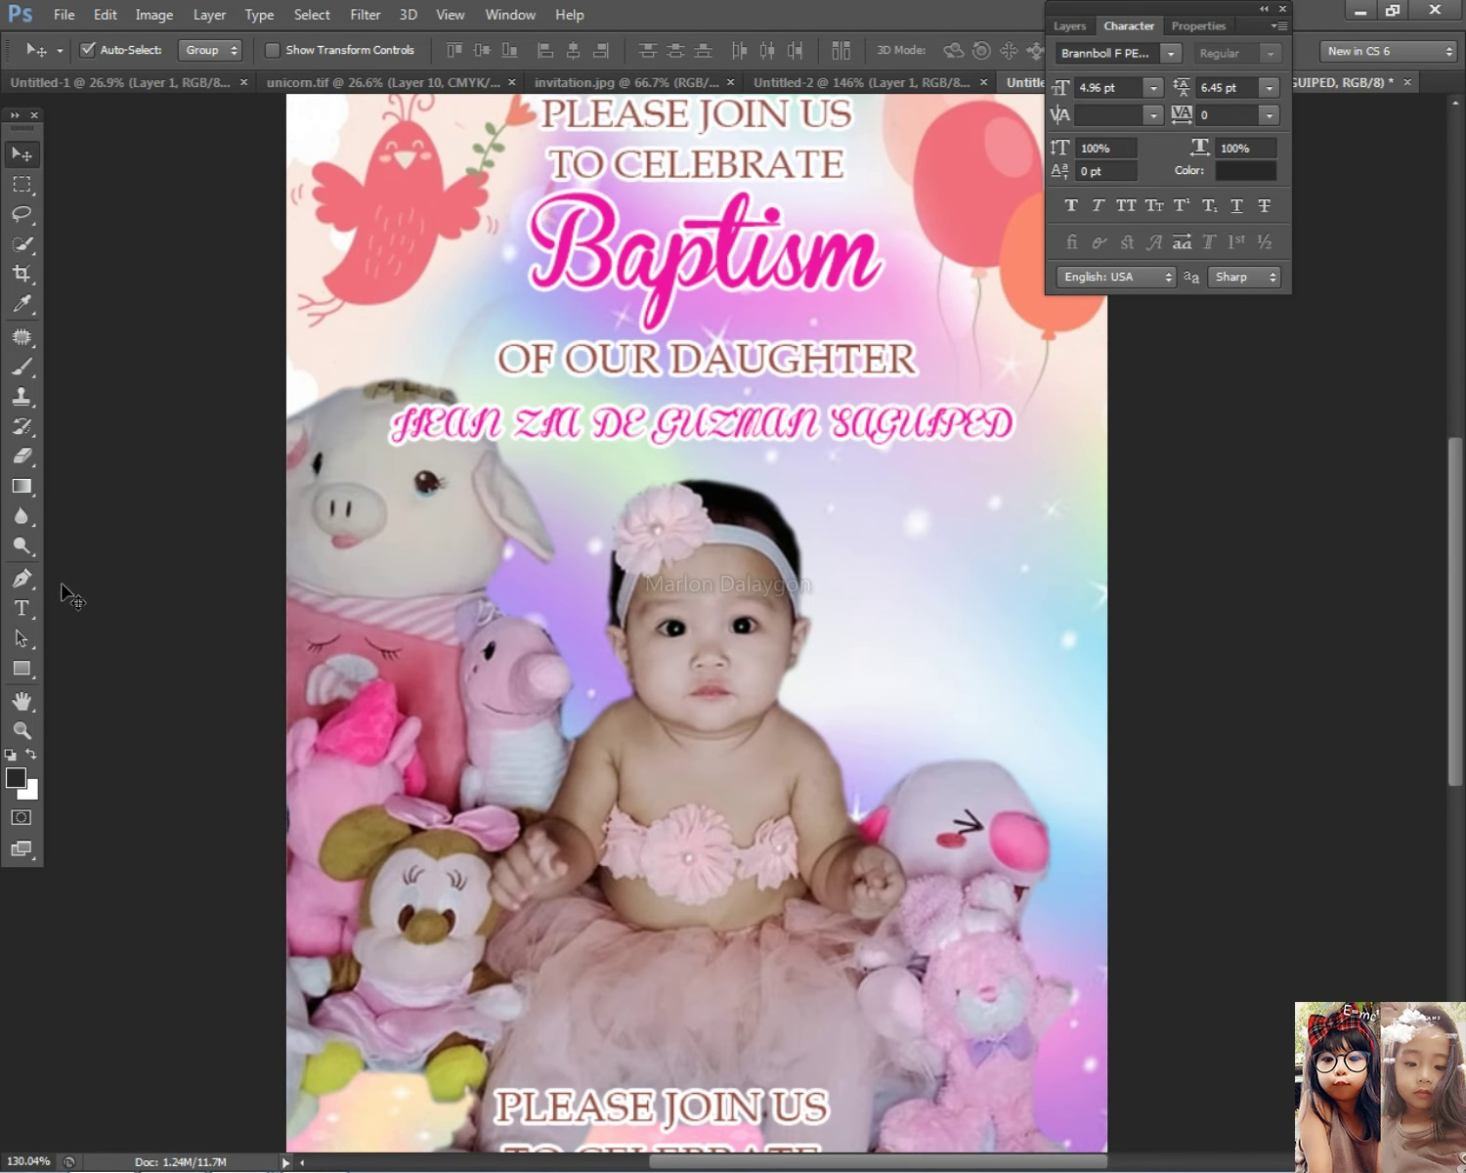
# Step: Change the name line's font by stepping through fonts until Bubble Letters
pyautogui.click(21, 608)
pyautogui.scroll(2, 454, 423)
pyautogui.click(459, 425)
pyautogui.hotkey('ctrl', 'a')
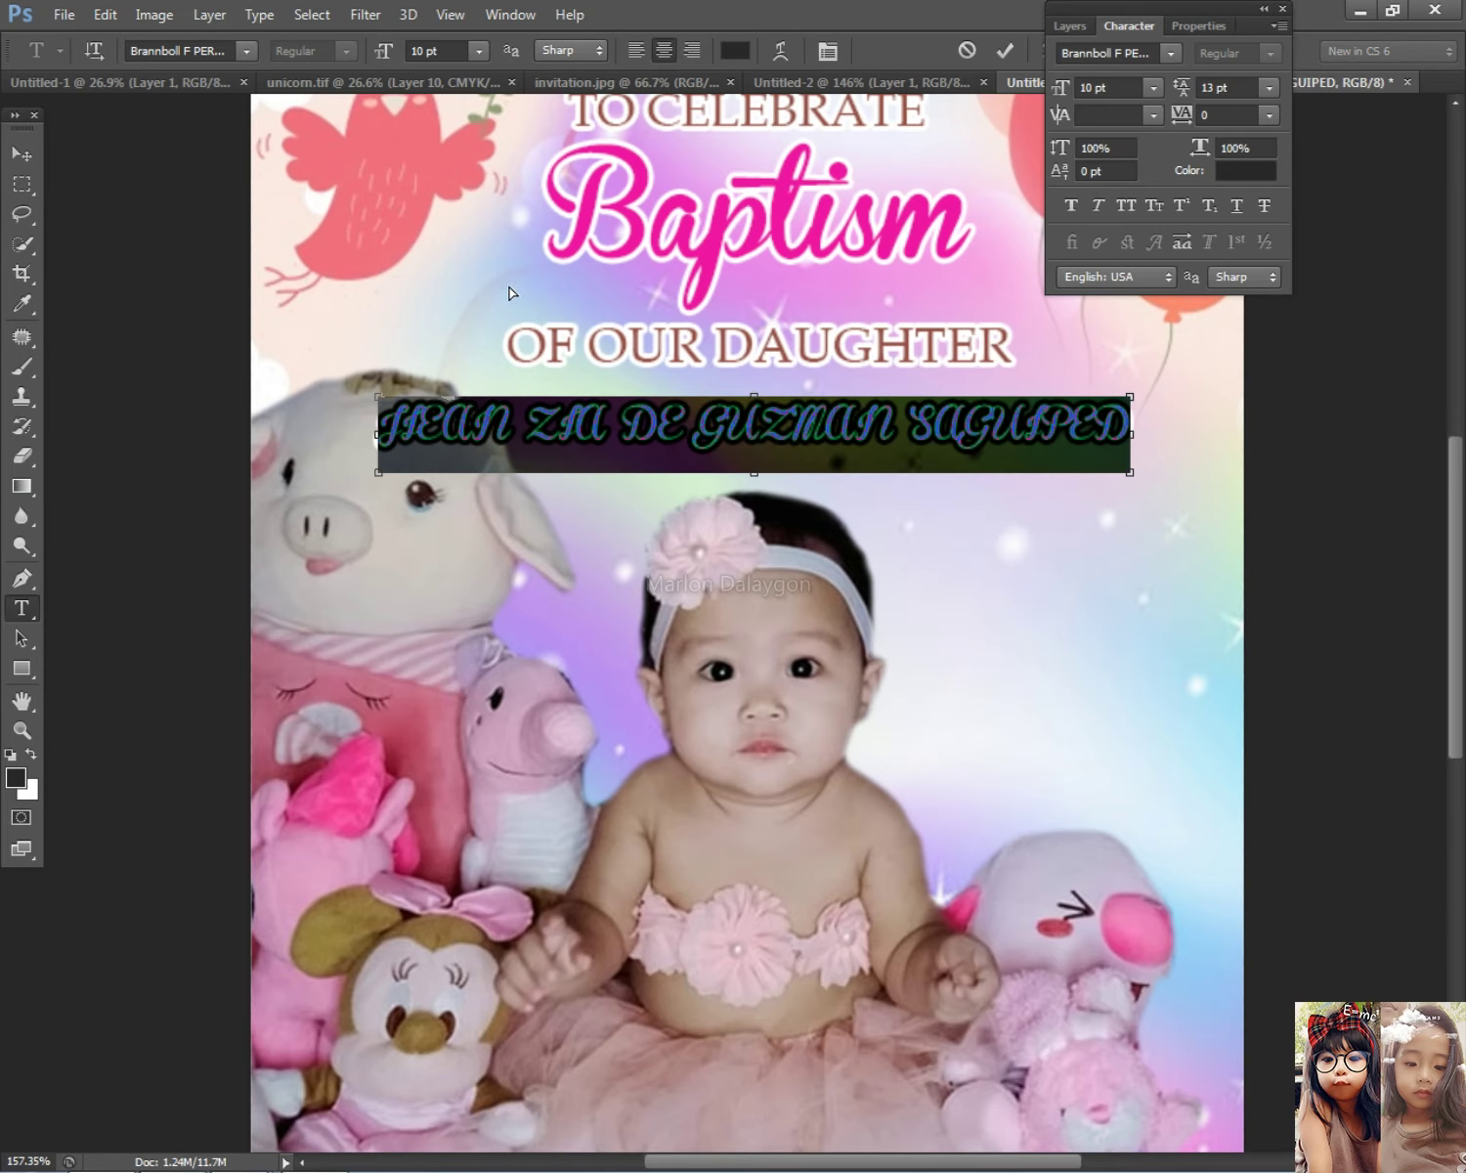
pyautogui.click(180, 50)
pyautogui.press('Down')
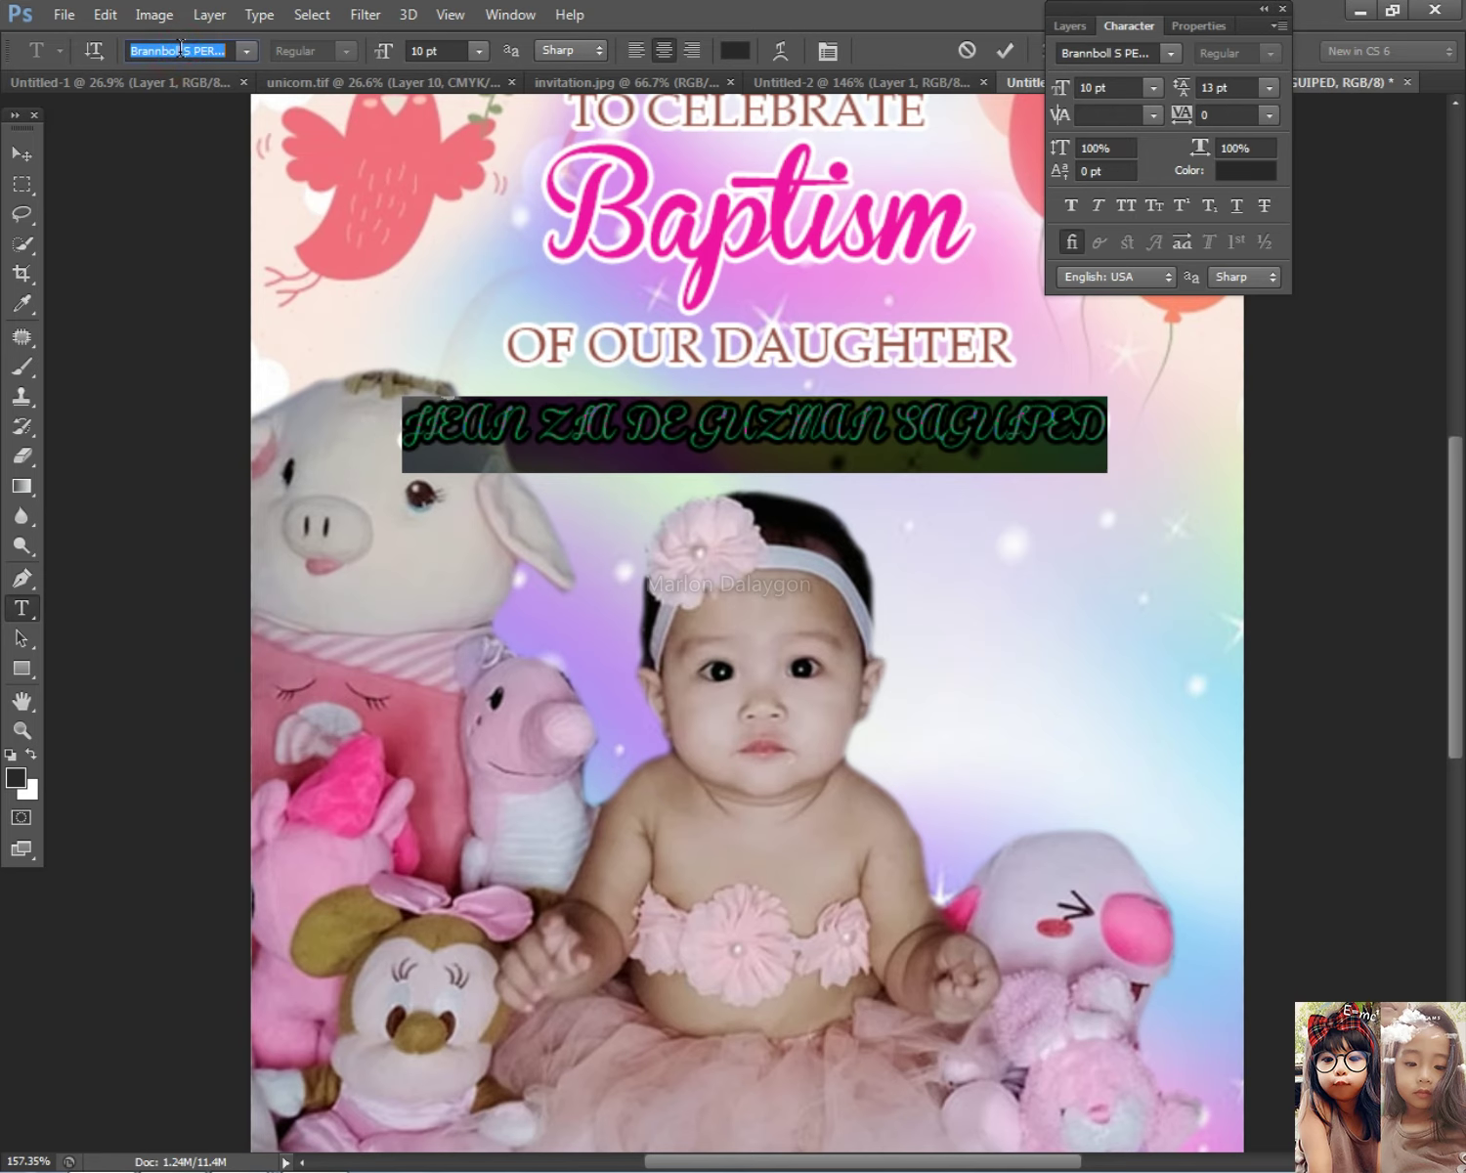
pyautogui.press('Down')
pyautogui.press('Down')
pyautogui.press('Down')
pyautogui.press('Down')
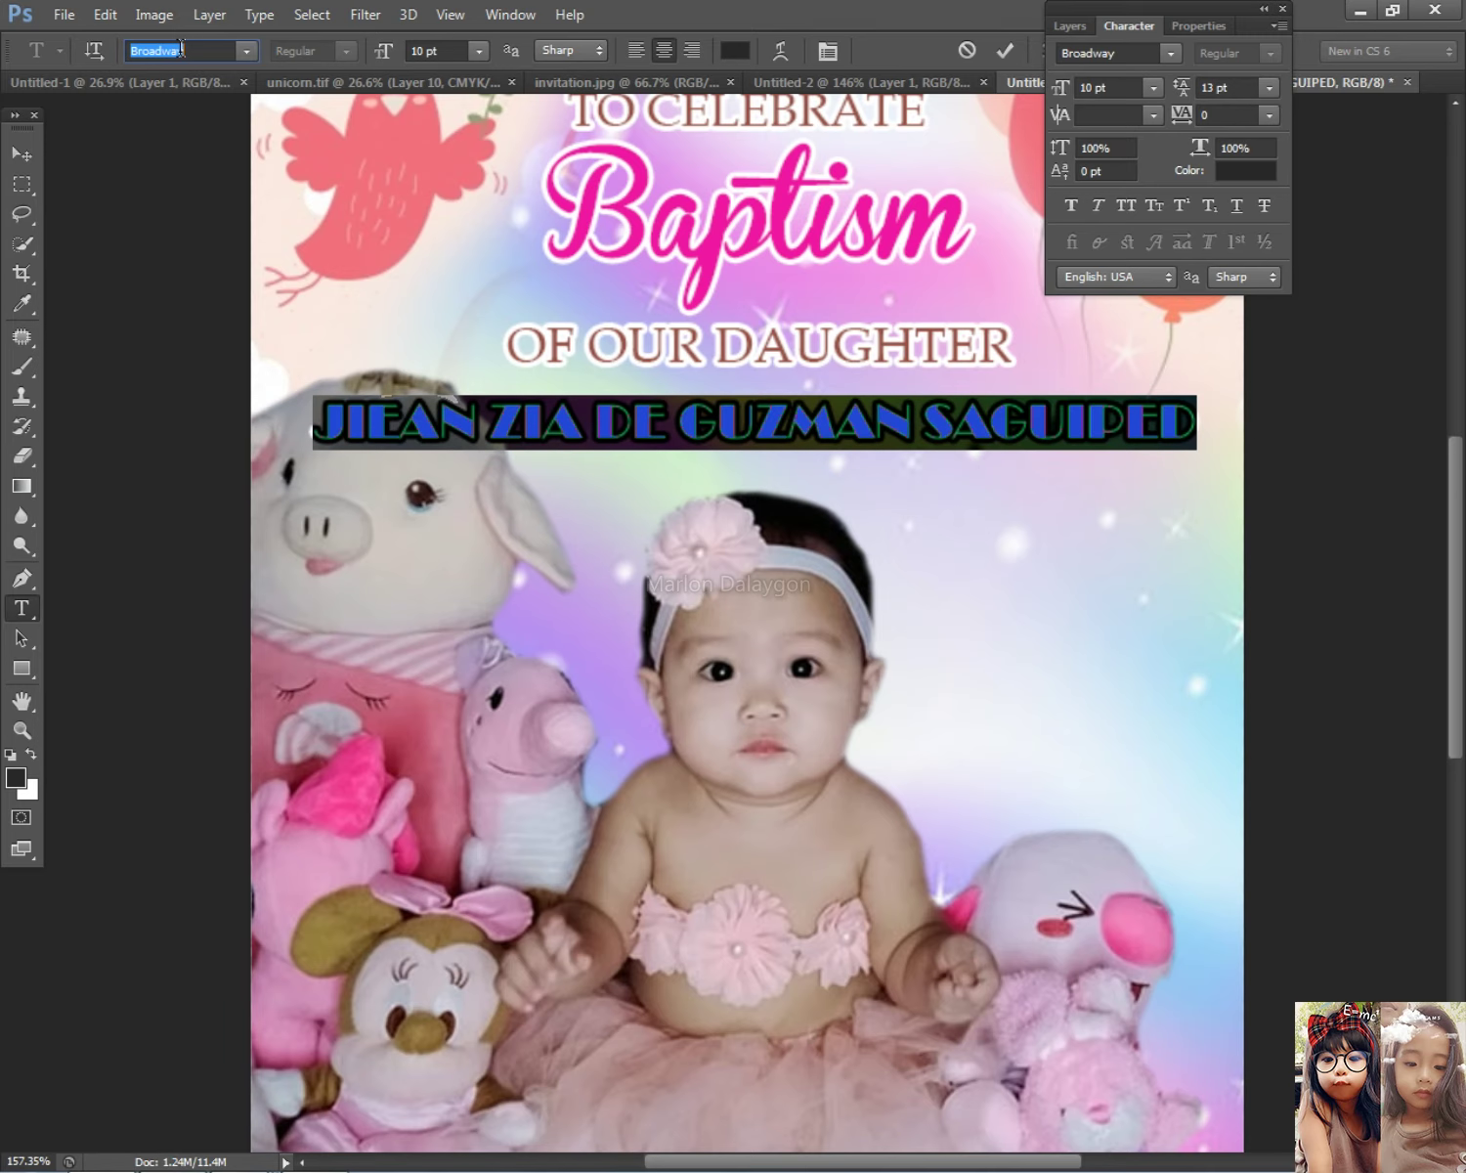
pyautogui.press('Down')
pyautogui.press('Down')
pyautogui.press('Down')
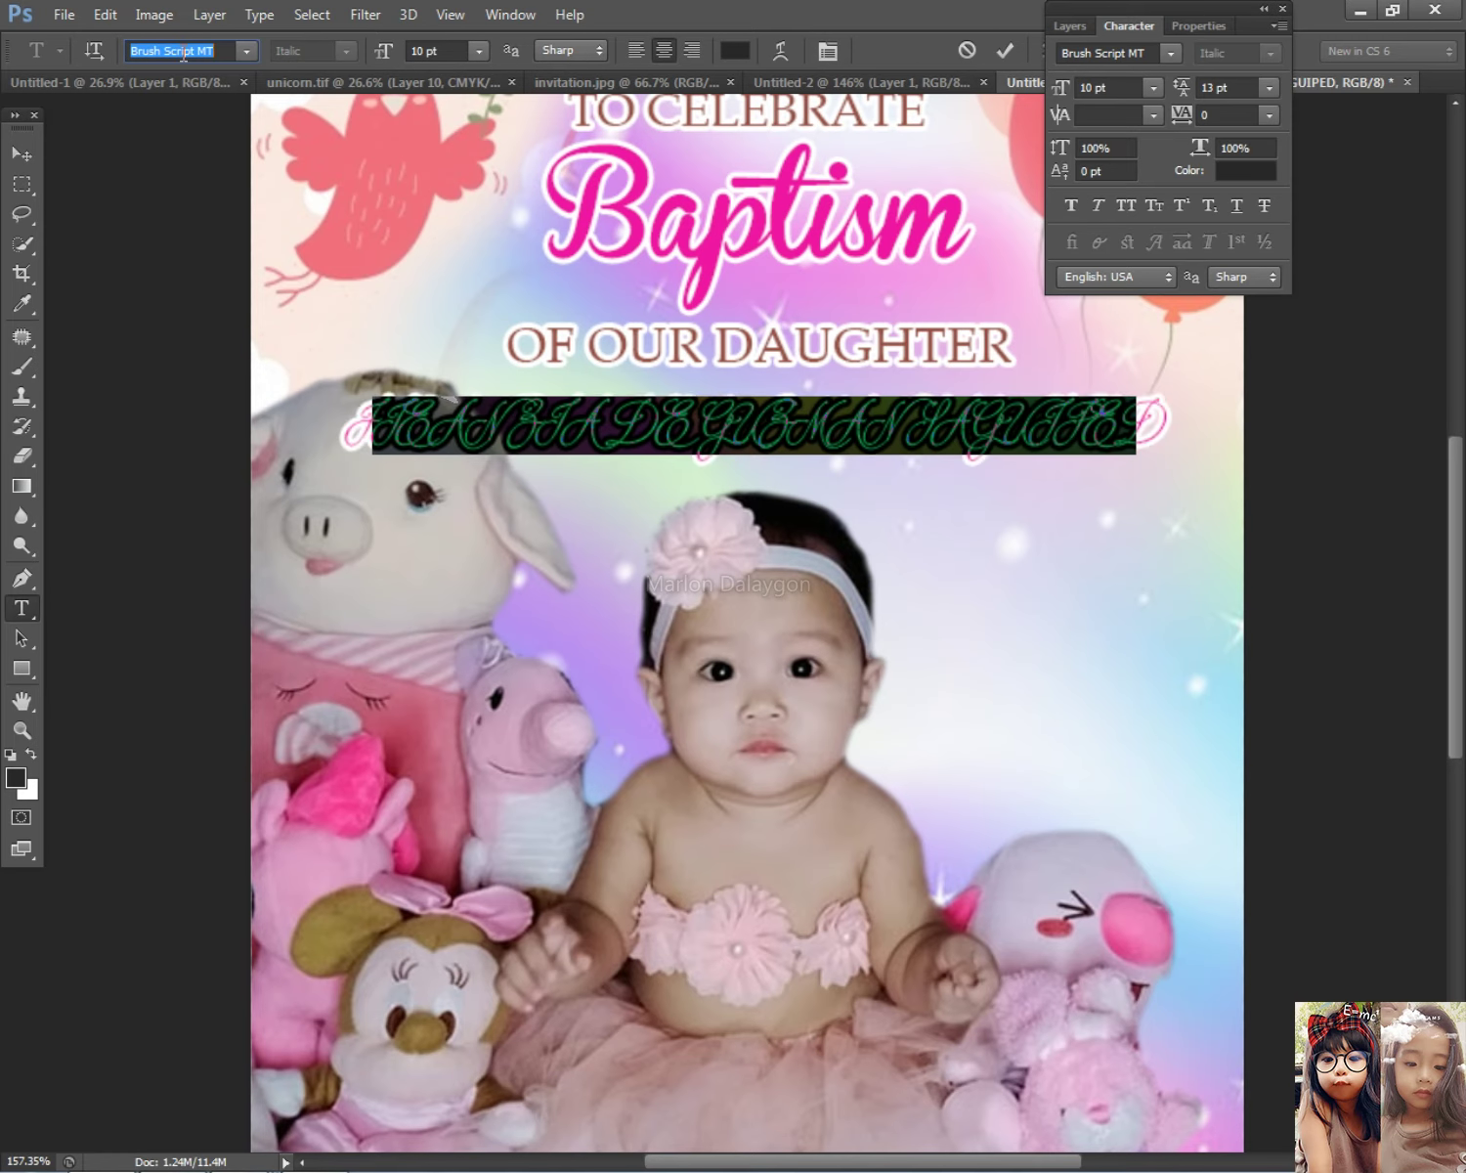
# Step: Try editing the end of the first name, then undo to restore the original spelling
pyautogui.moveTo(535, 420); pyautogui.dragTo(444, 422)
pyautogui.write('EA')
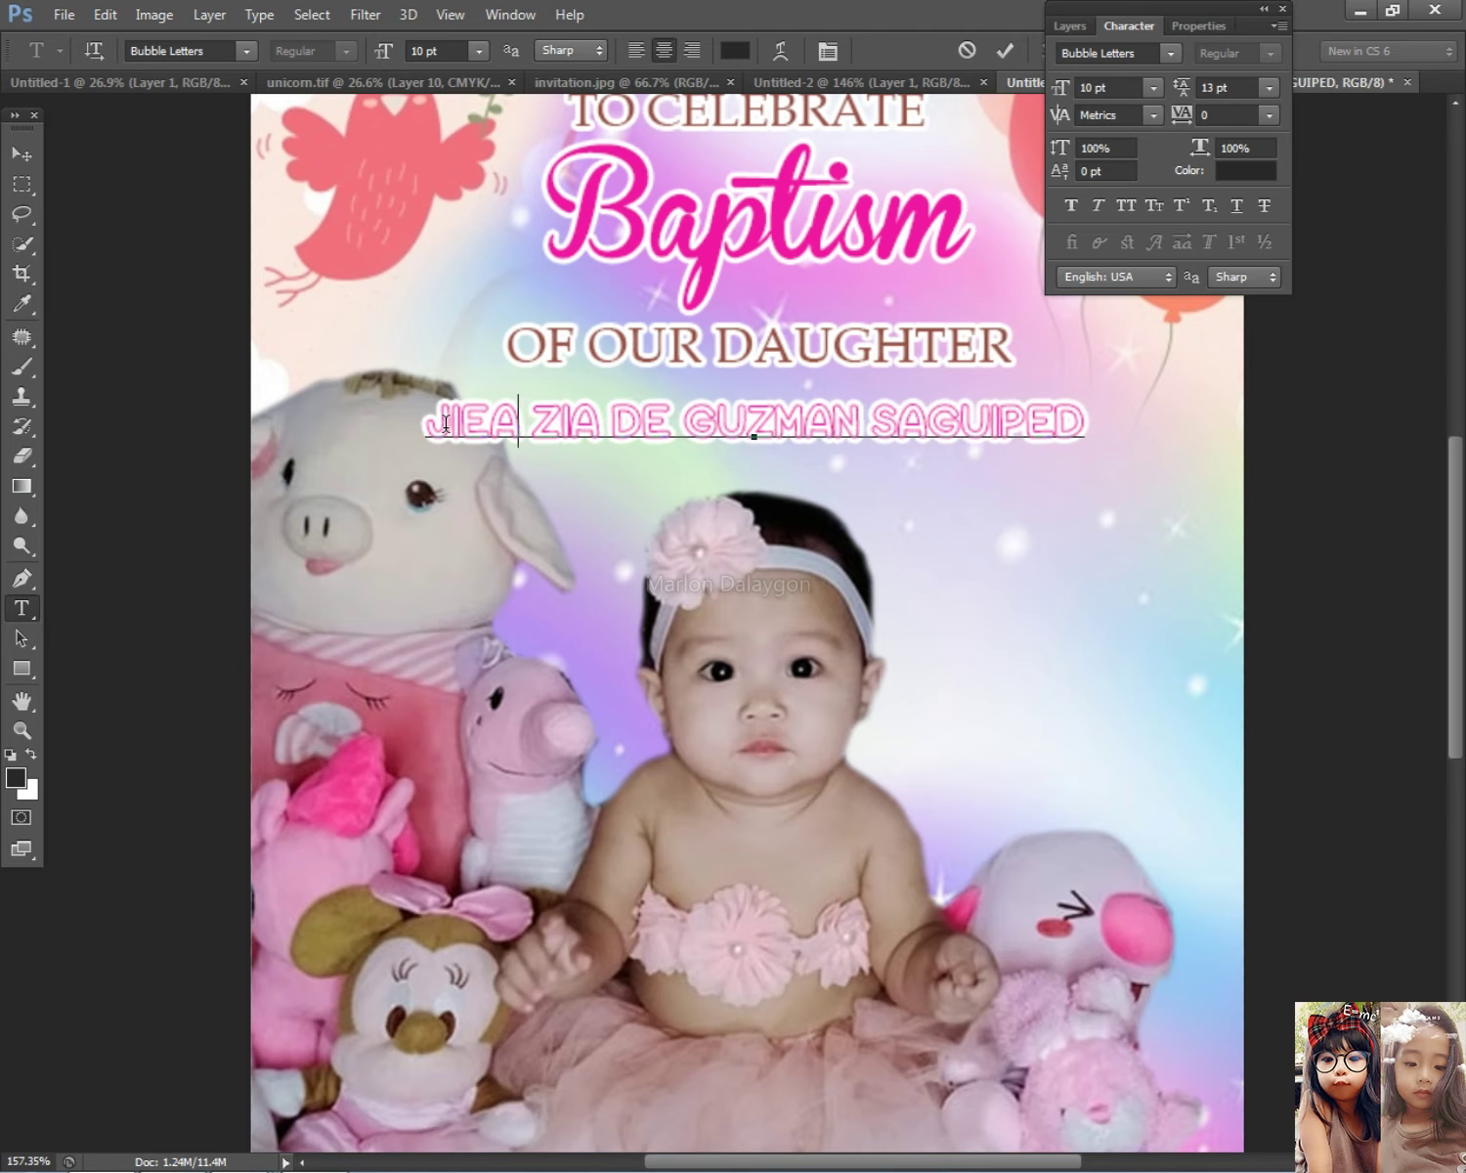
pyautogui.press('BackSpace')
pyautogui.press('Delete')
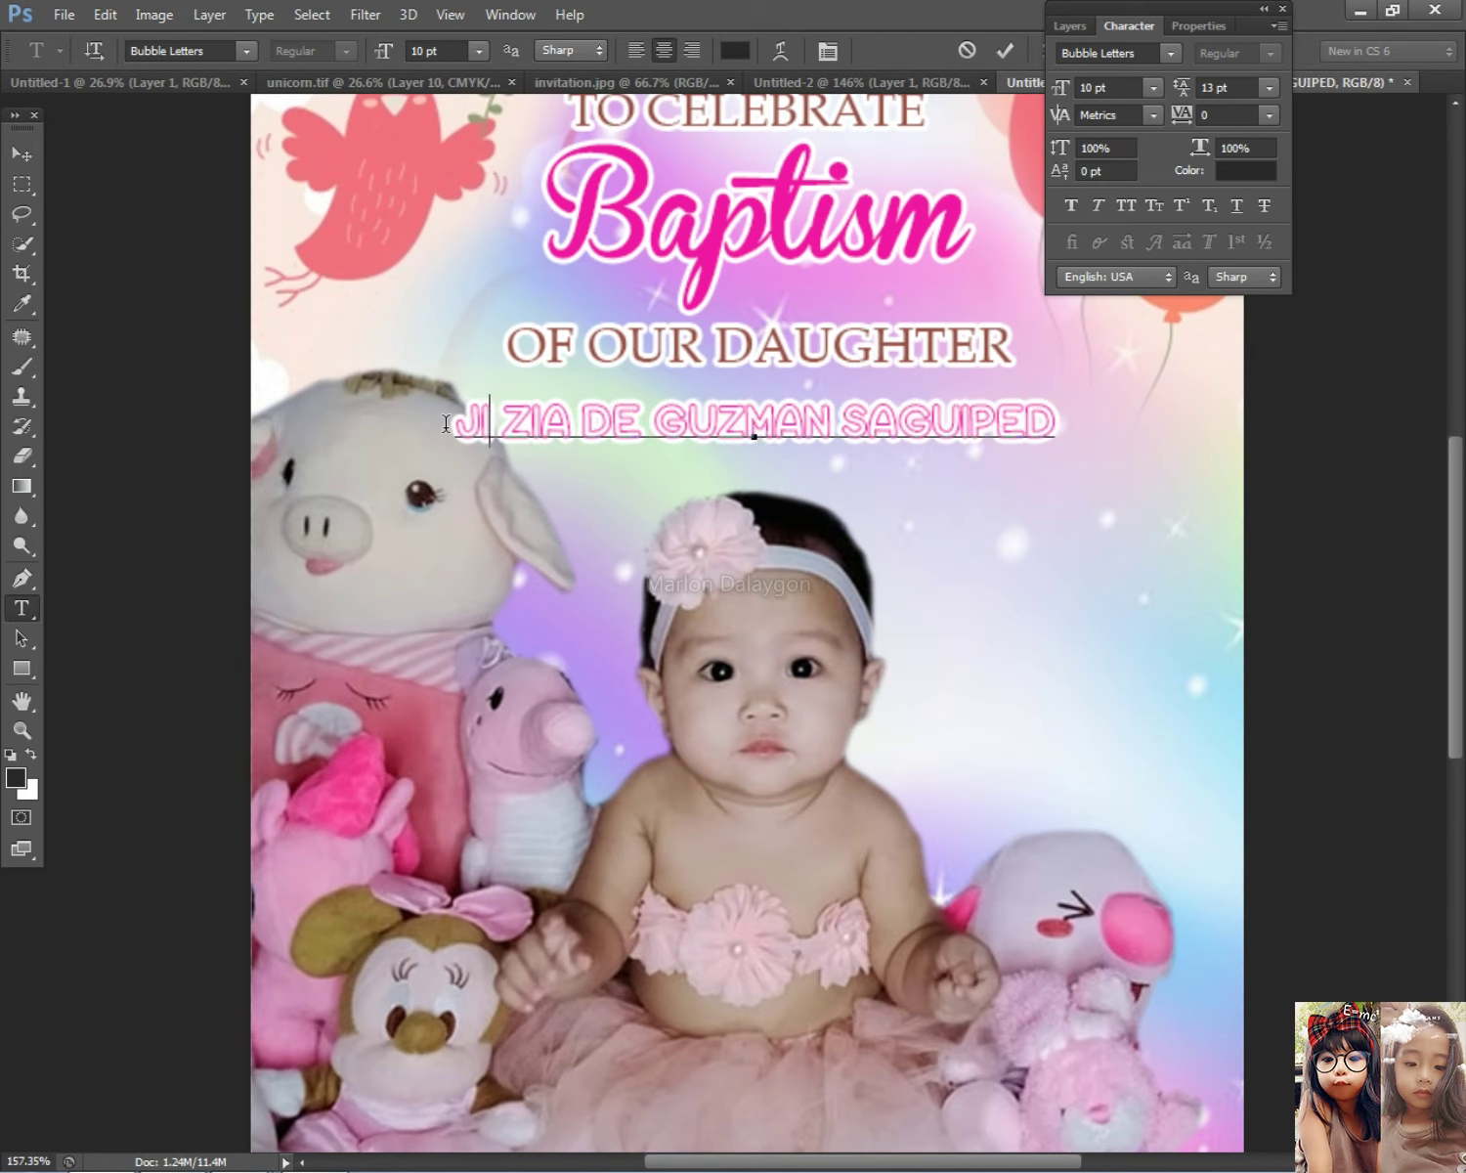
pyautogui.hotkey('ctrl', 'z')
pyautogui.press('Right')
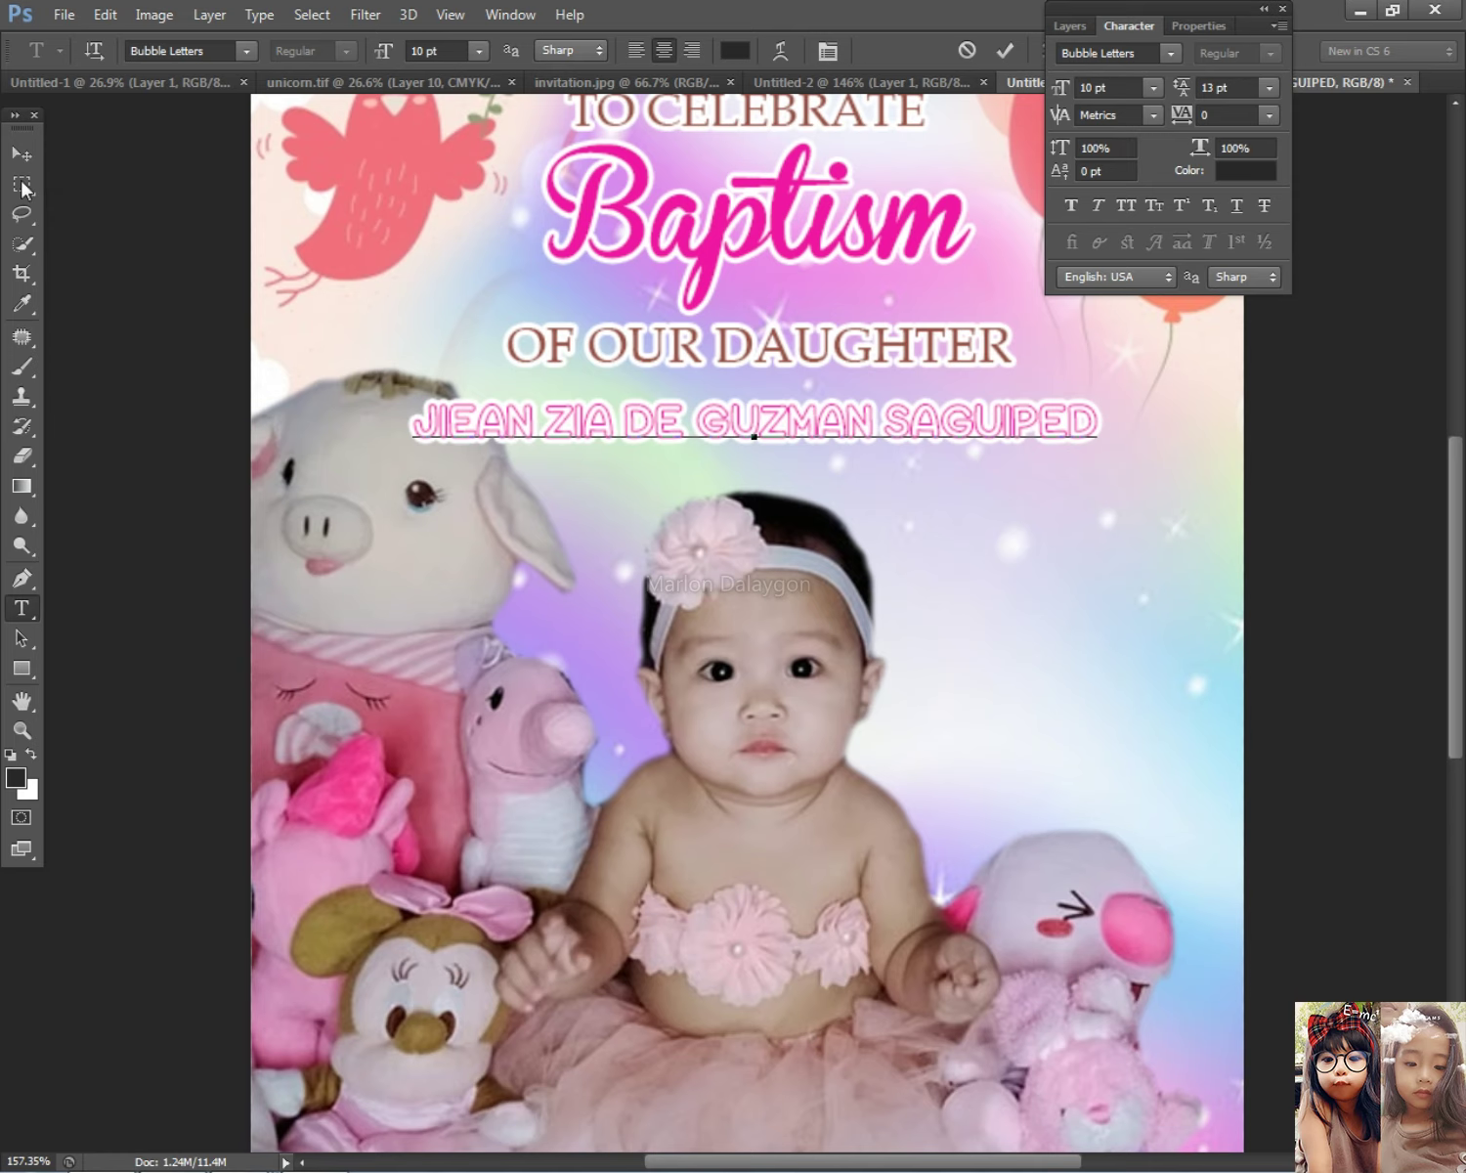
pyautogui.click(21, 153)
pyautogui.scroll(2, 631, 451)
# Step: Duplicate the name line beneath itself and select the copy's text
pyautogui.moveTo(631, 452); pyautogui.dragTo(508, 531)
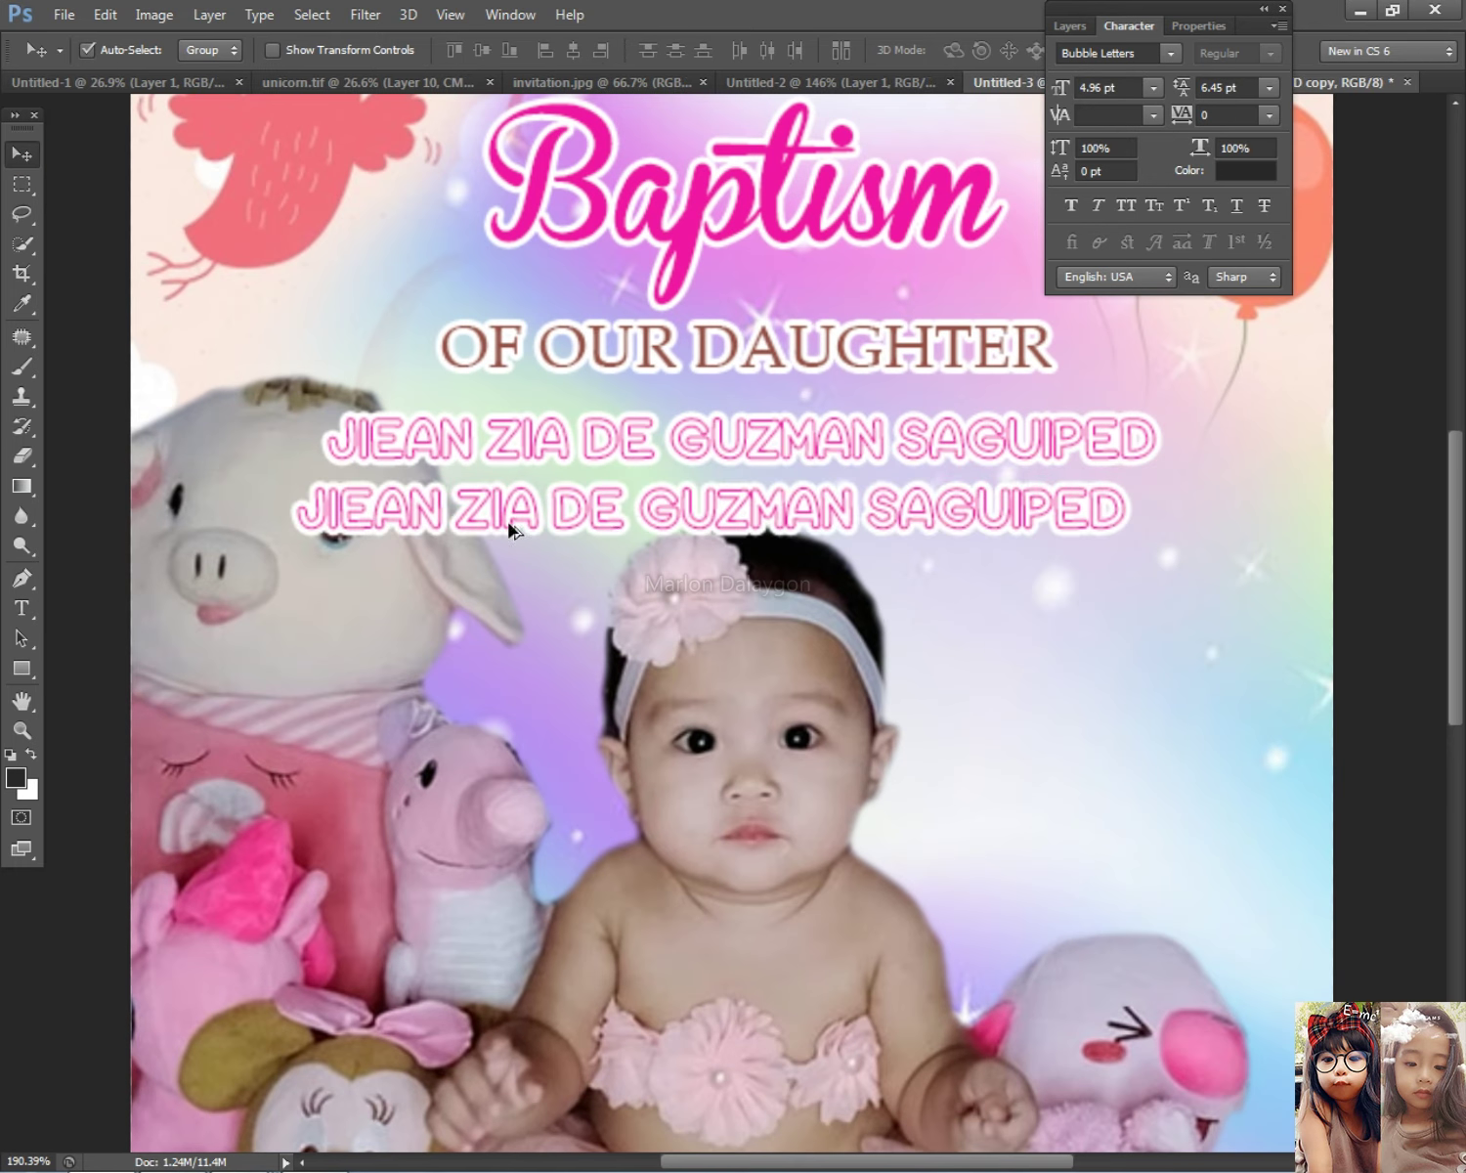
pyautogui.click(20, 608)
pyautogui.click(412, 485)
pyautogui.hotkey('ctrl', 'a')
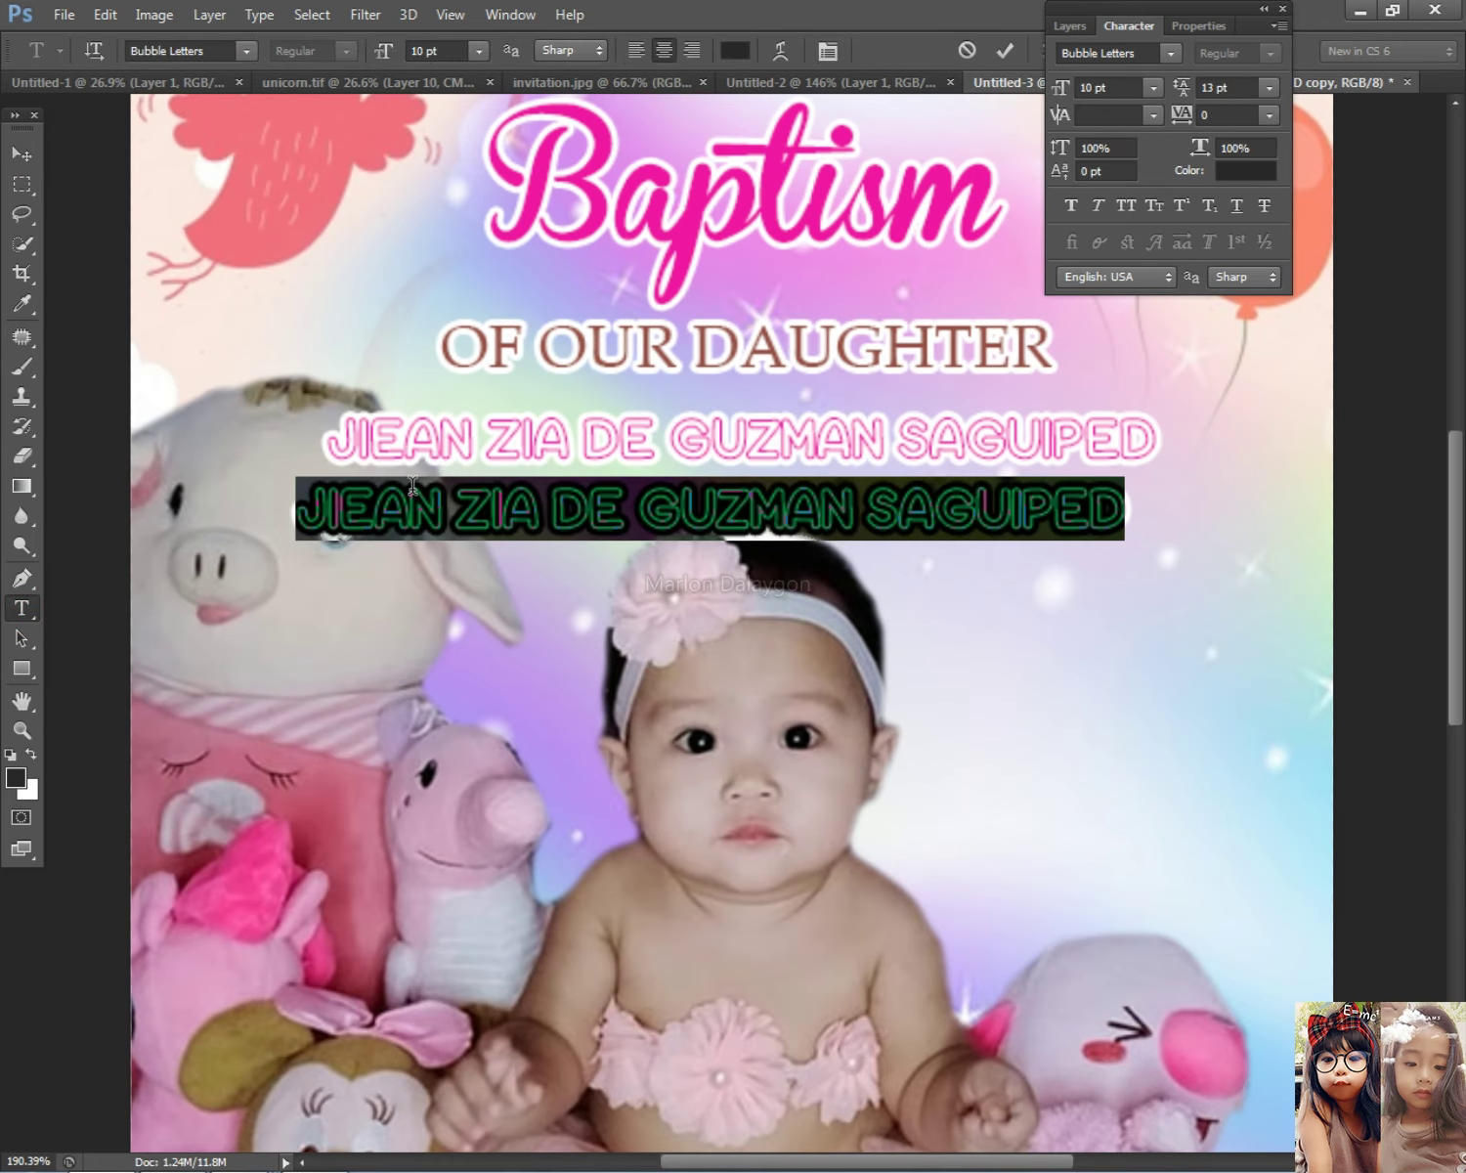
# Step: Retype the copy as the baby's full name in the Bubble Man font
pyautogui.write('J')
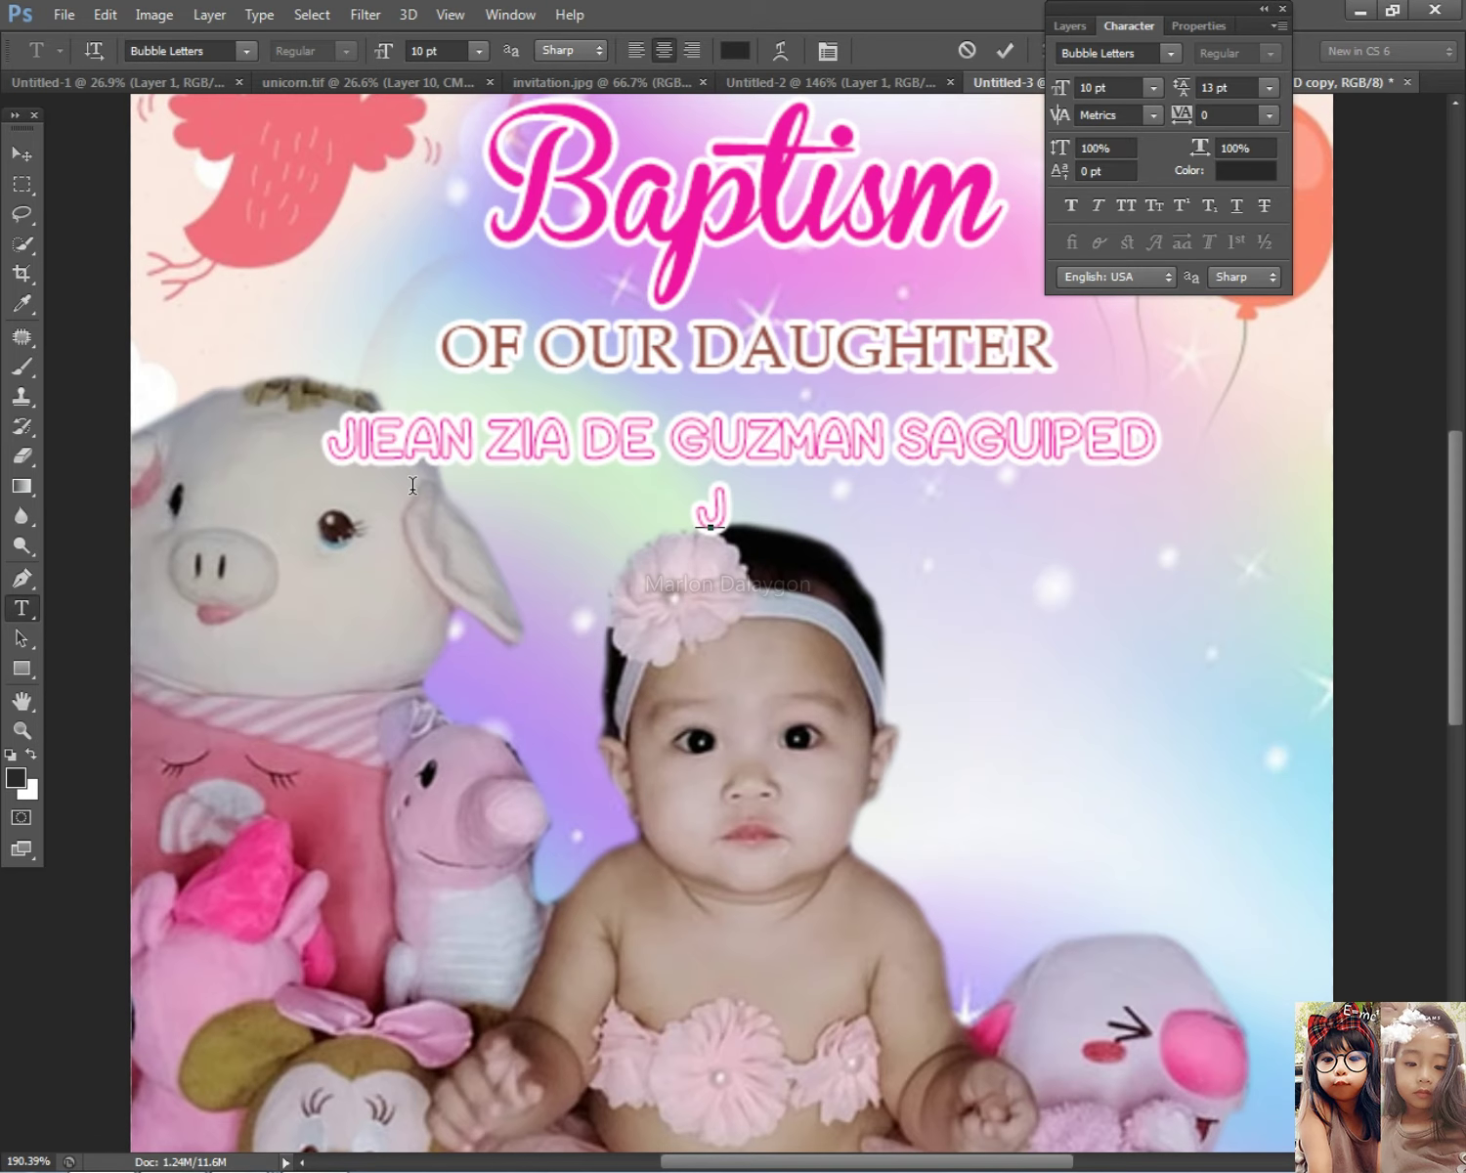
pyautogui.write('I')
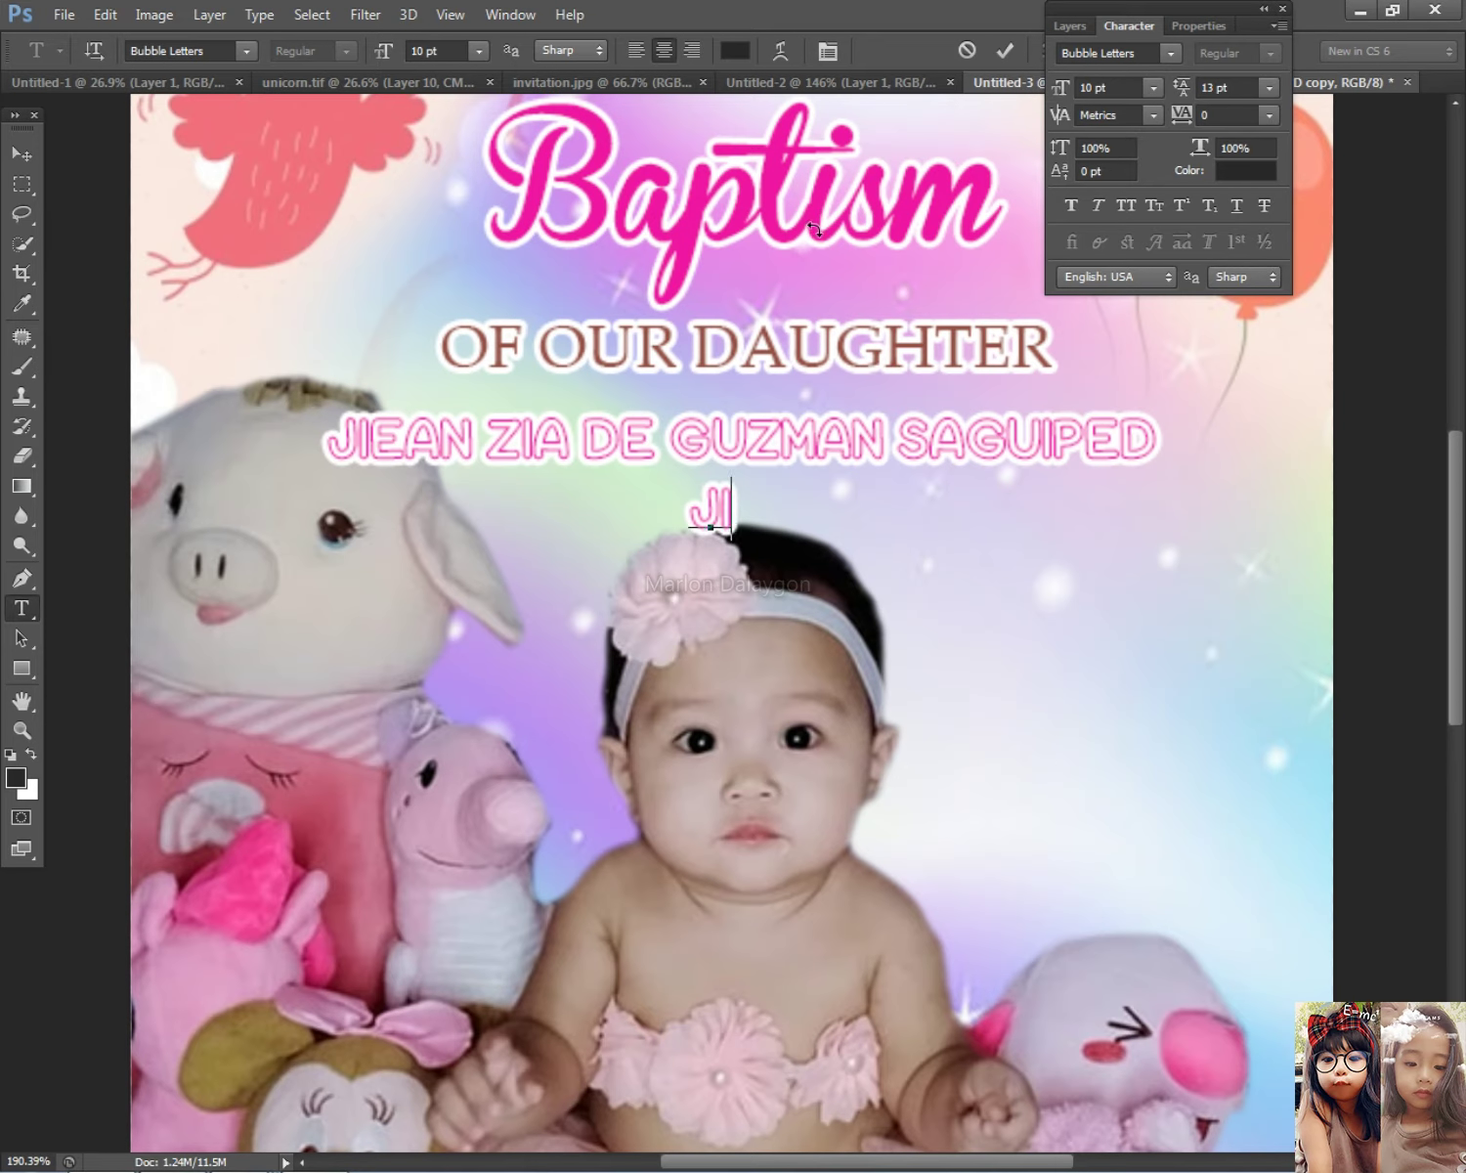
pyautogui.hotkey('ctrl', 'a')
pyautogui.press('Return')
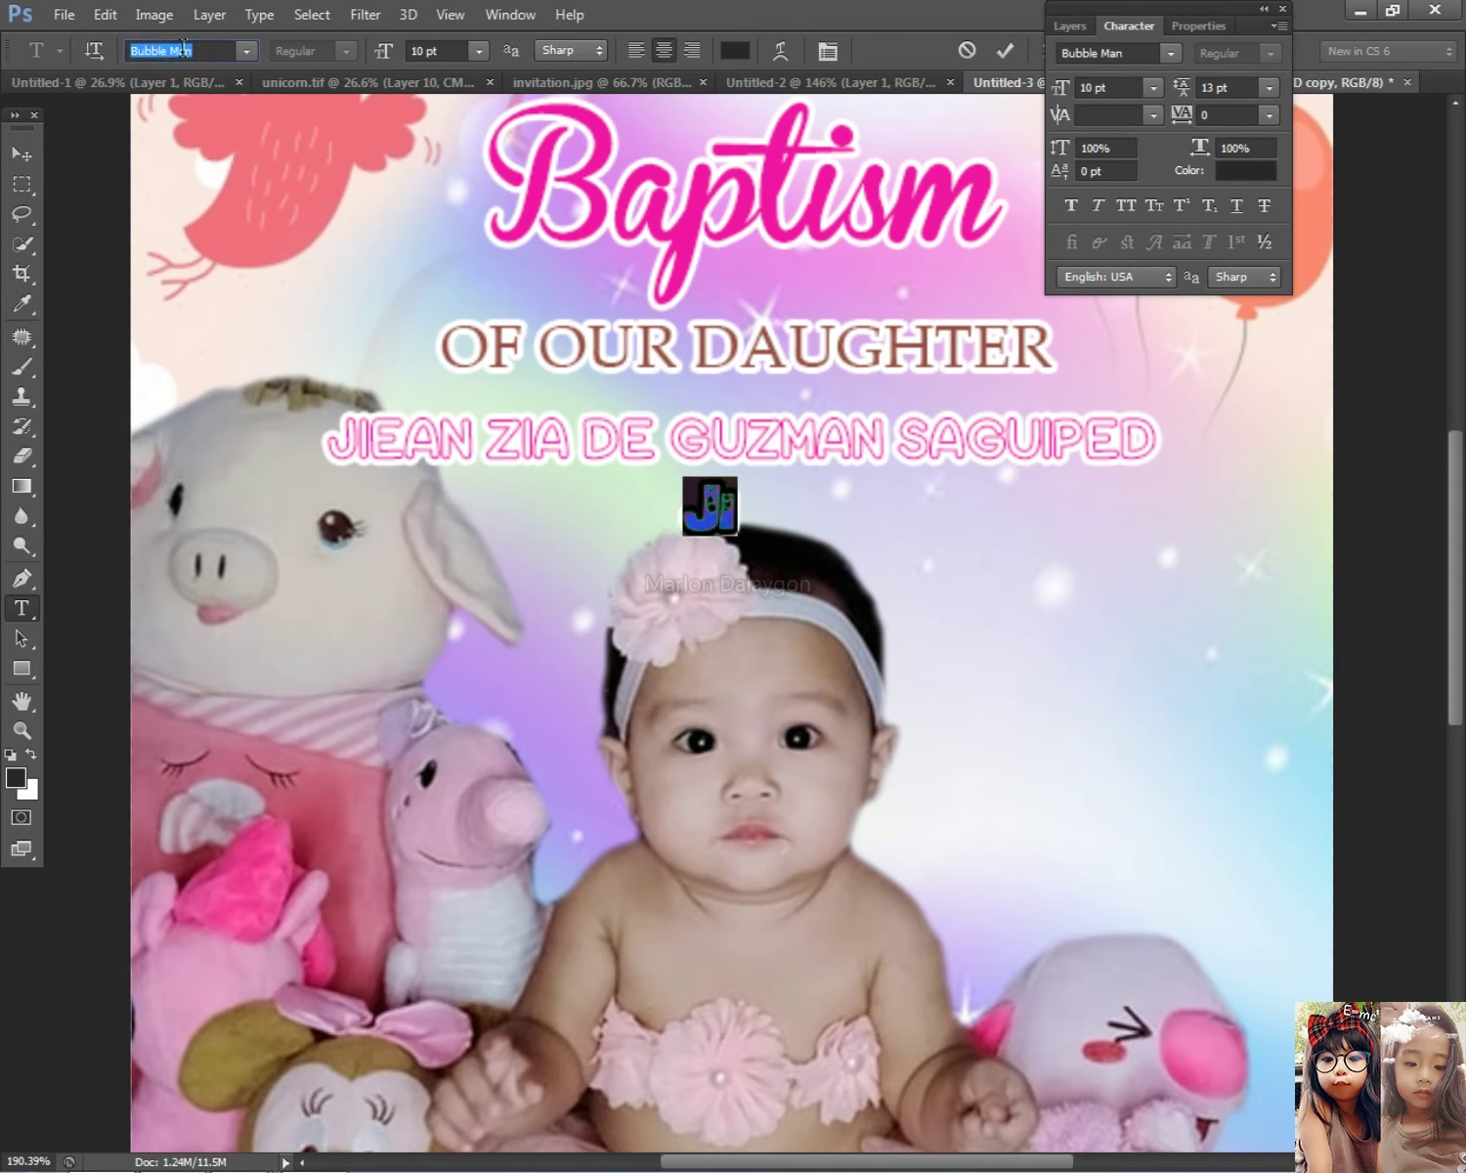
pyautogui.click(745, 503)
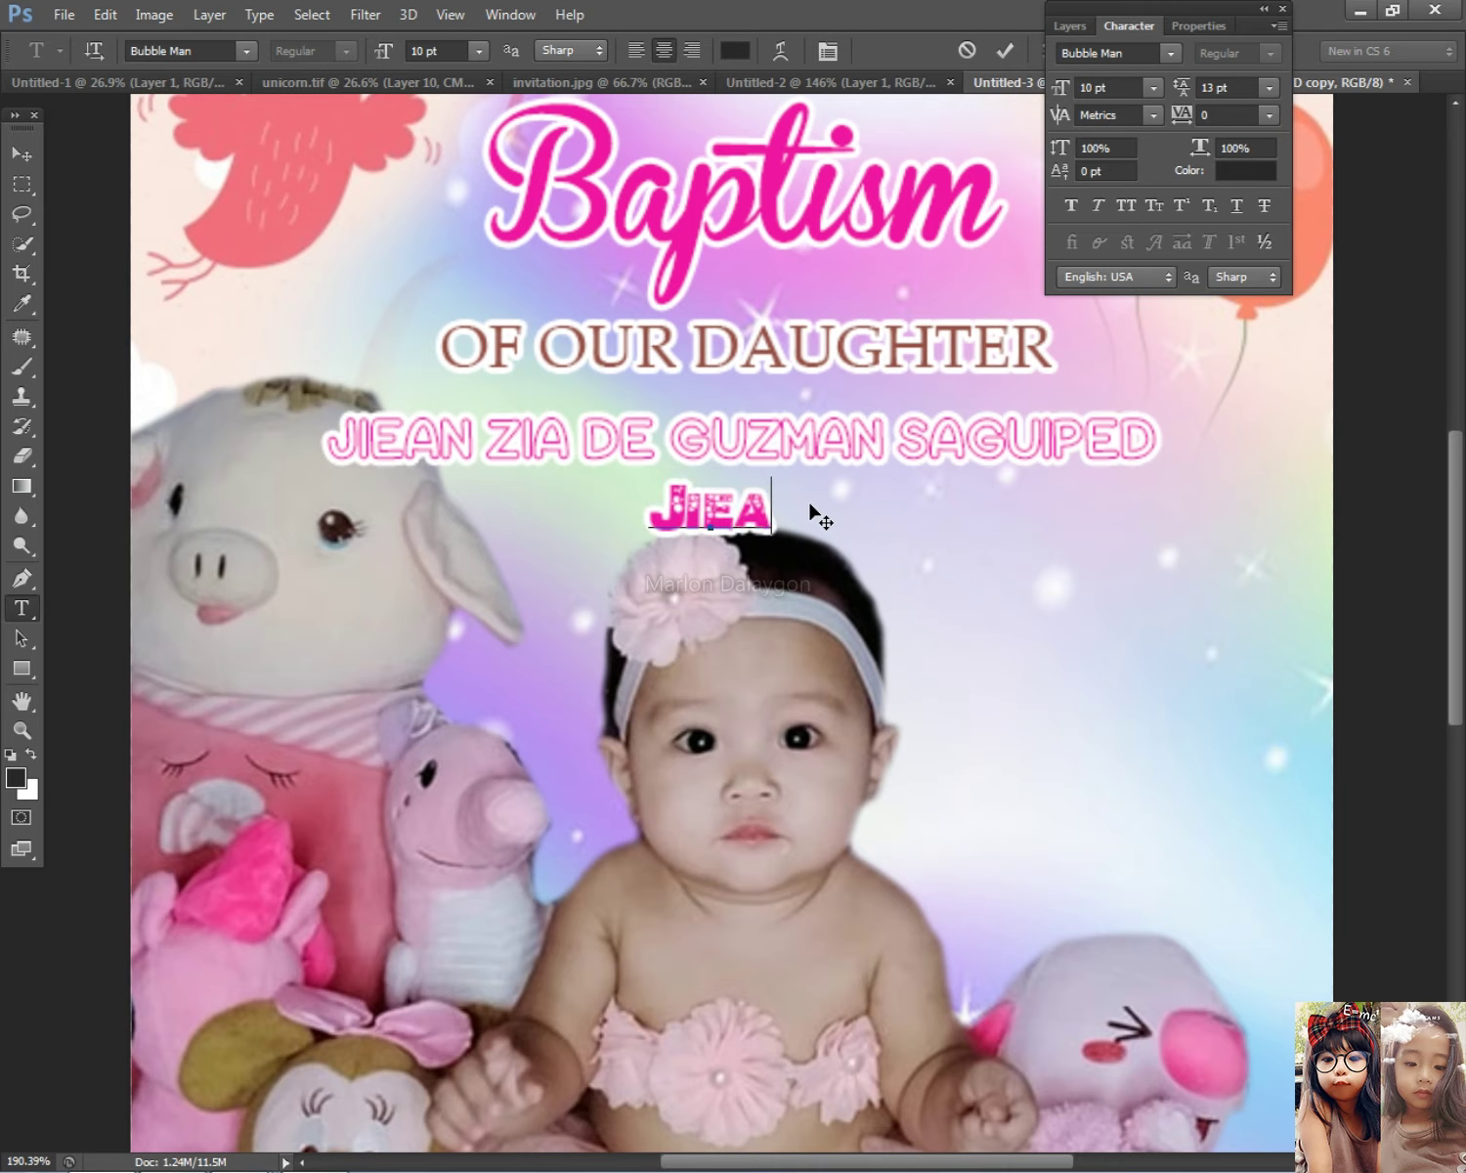
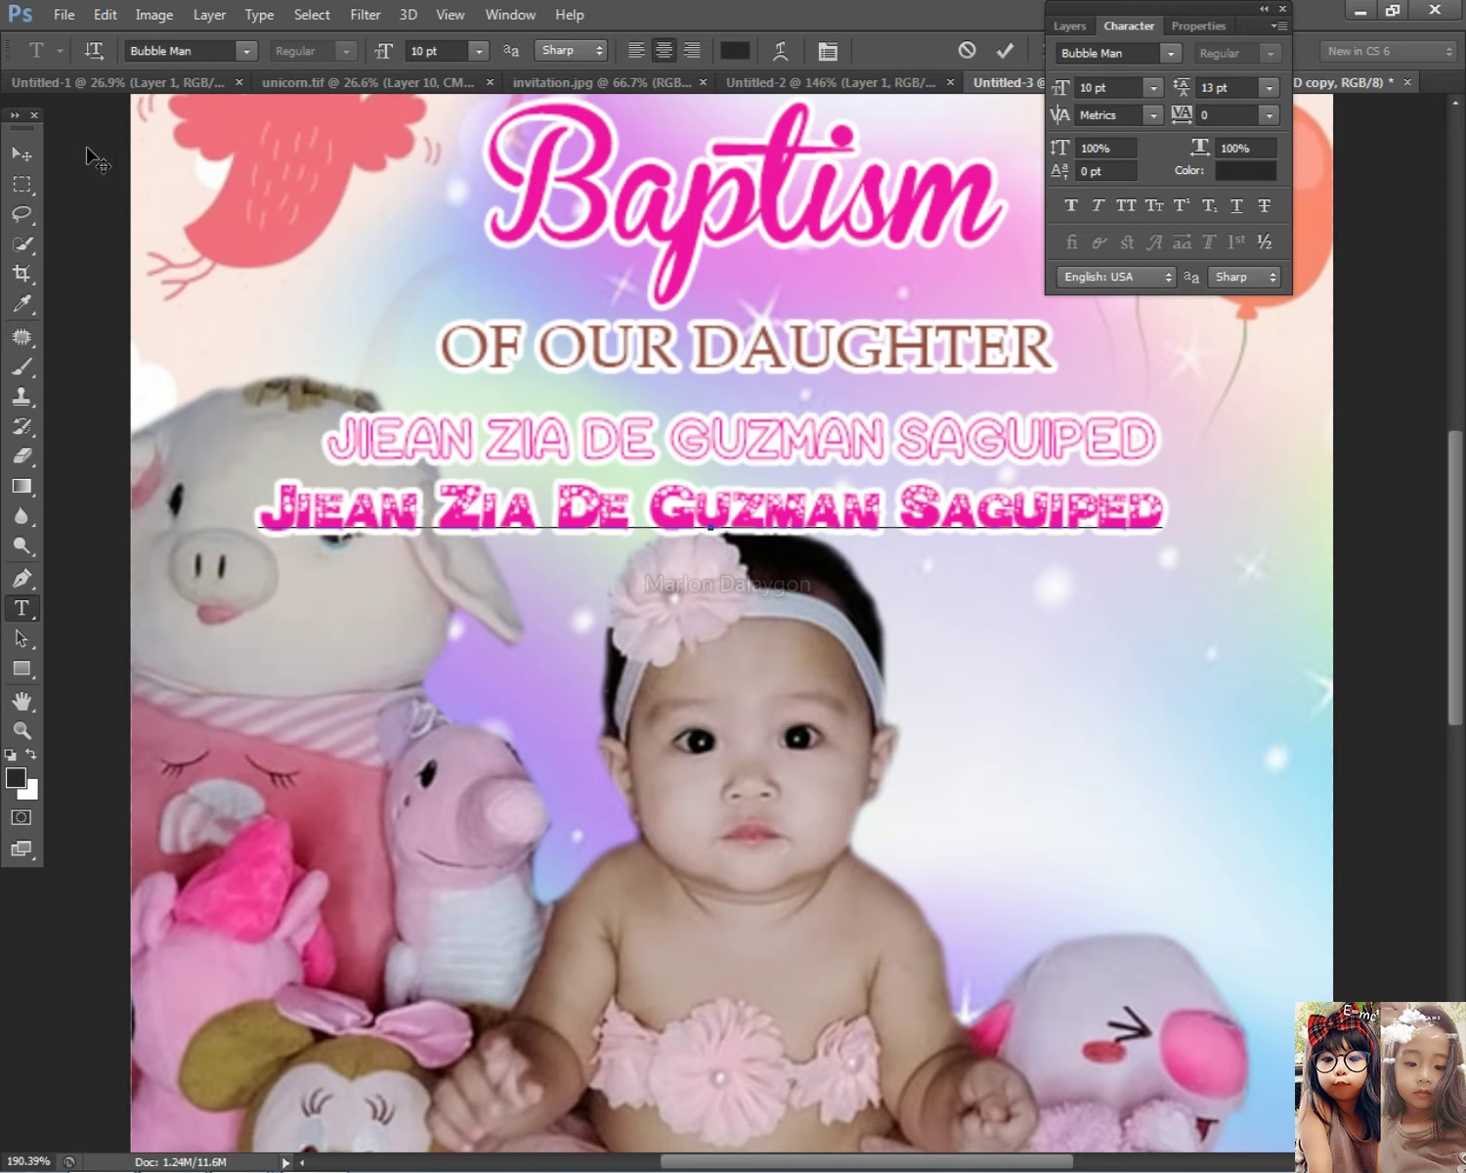
pyautogui.click(21, 153)
# Step: Delete the old uppercase name layer and move the Bubble Man name under OF OUR DAUGHTER
pyautogui.rightClick(743, 430)
pyautogui.click(782, 458)
pyautogui.press('Delete')
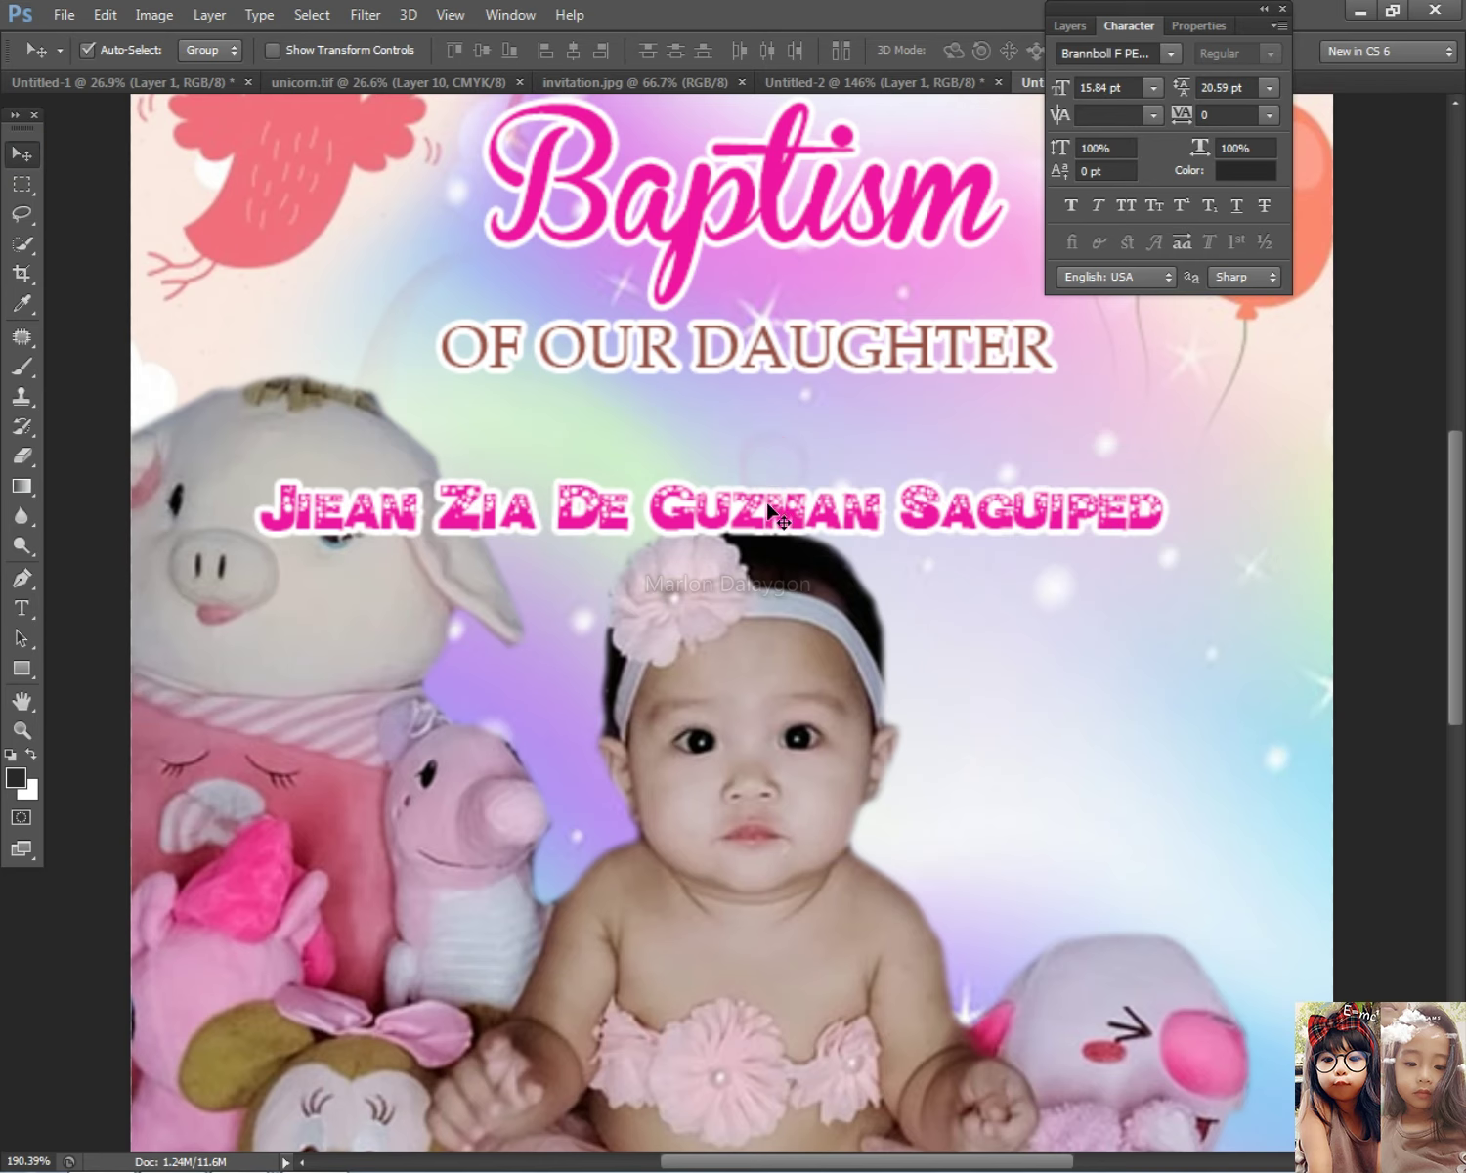
pyautogui.moveTo(777, 547); pyautogui.dragTo(692, 439)
pyautogui.hotkey('ctrl', 'z')
pyautogui.scroll(-1, 692, 439)
# Step: Enlarge the Bubble Man name line to about 117% and make it slightly taller
pyautogui.hotkey('ctrl', 't')
pyautogui.moveTo(1045, 465); pyautogui.dragTo(1160, 474)
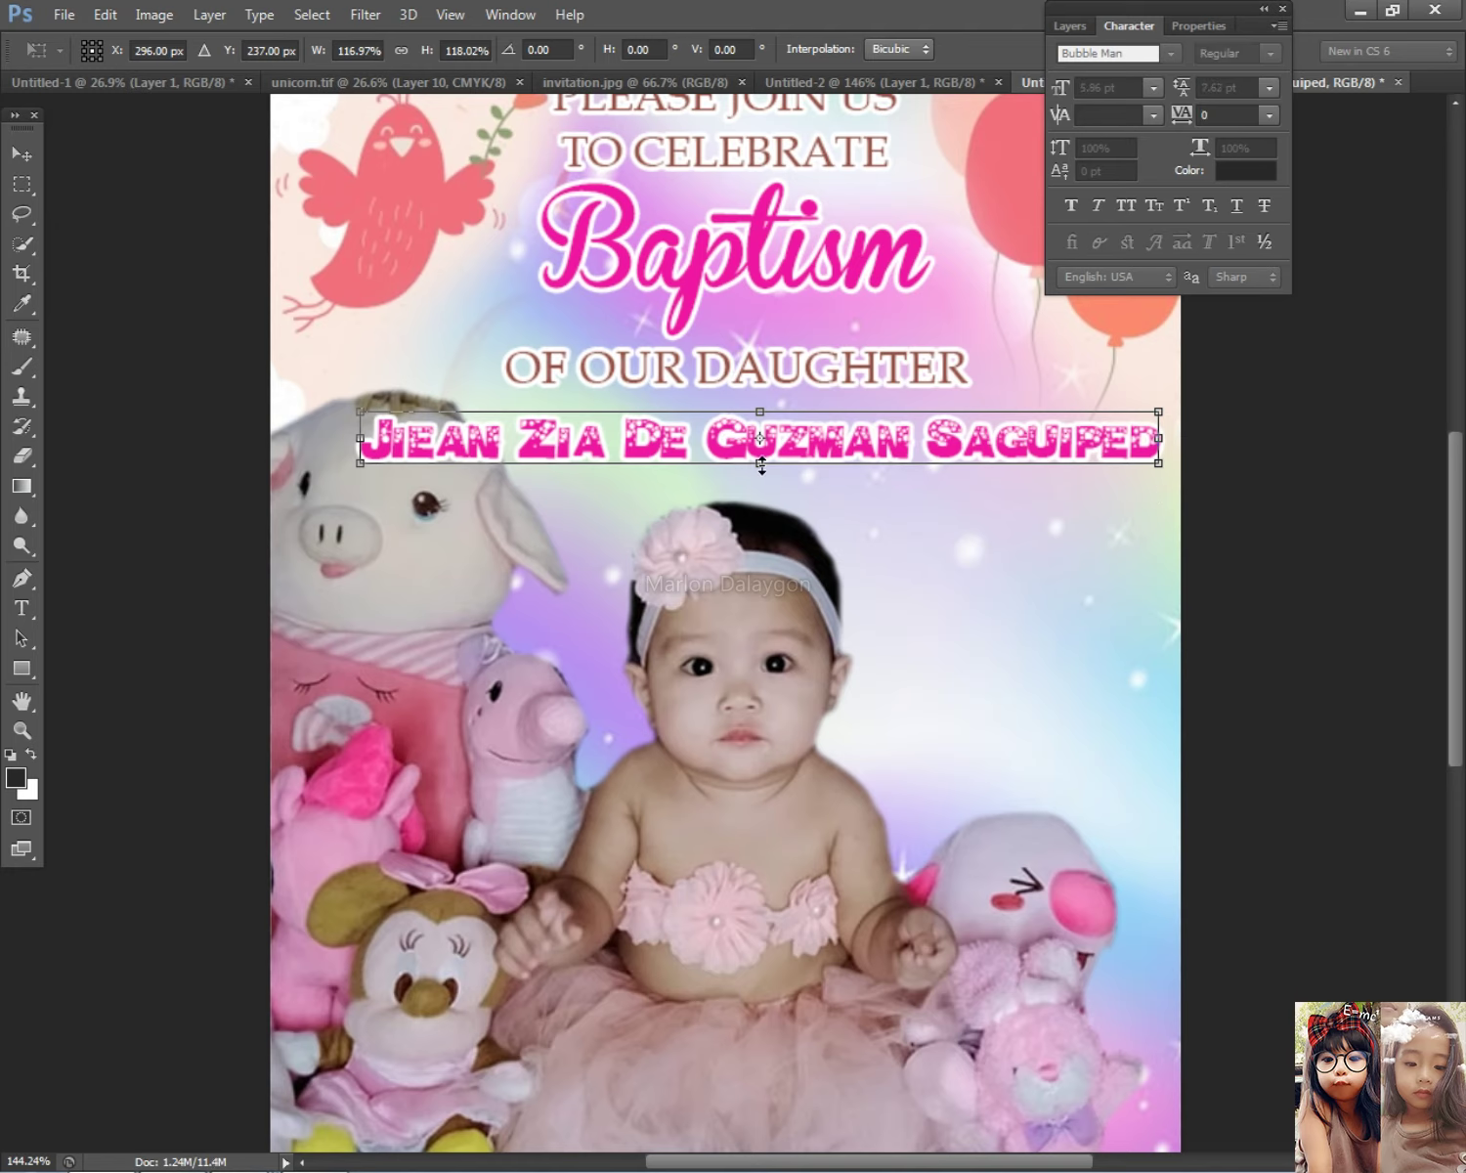
pyautogui.moveTo(761, 465); pyautogui.dragTo(760, 485)
pyautogui.press('Return')
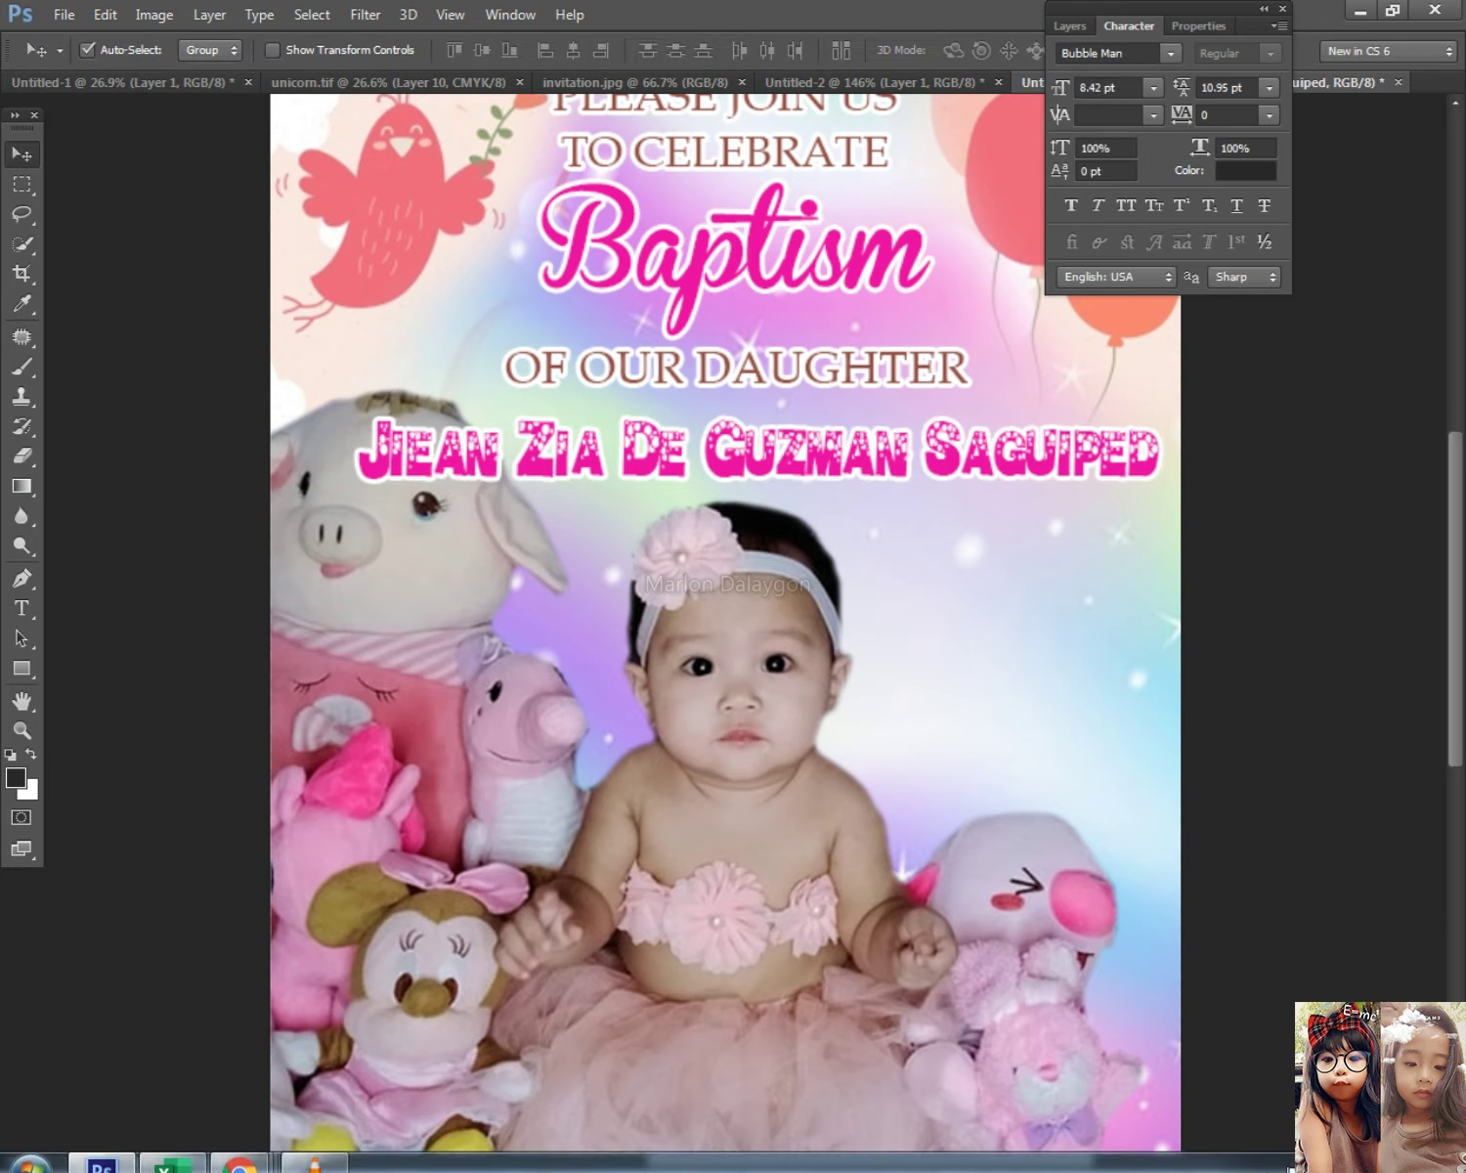
pyautogui.click(1363, 1161)
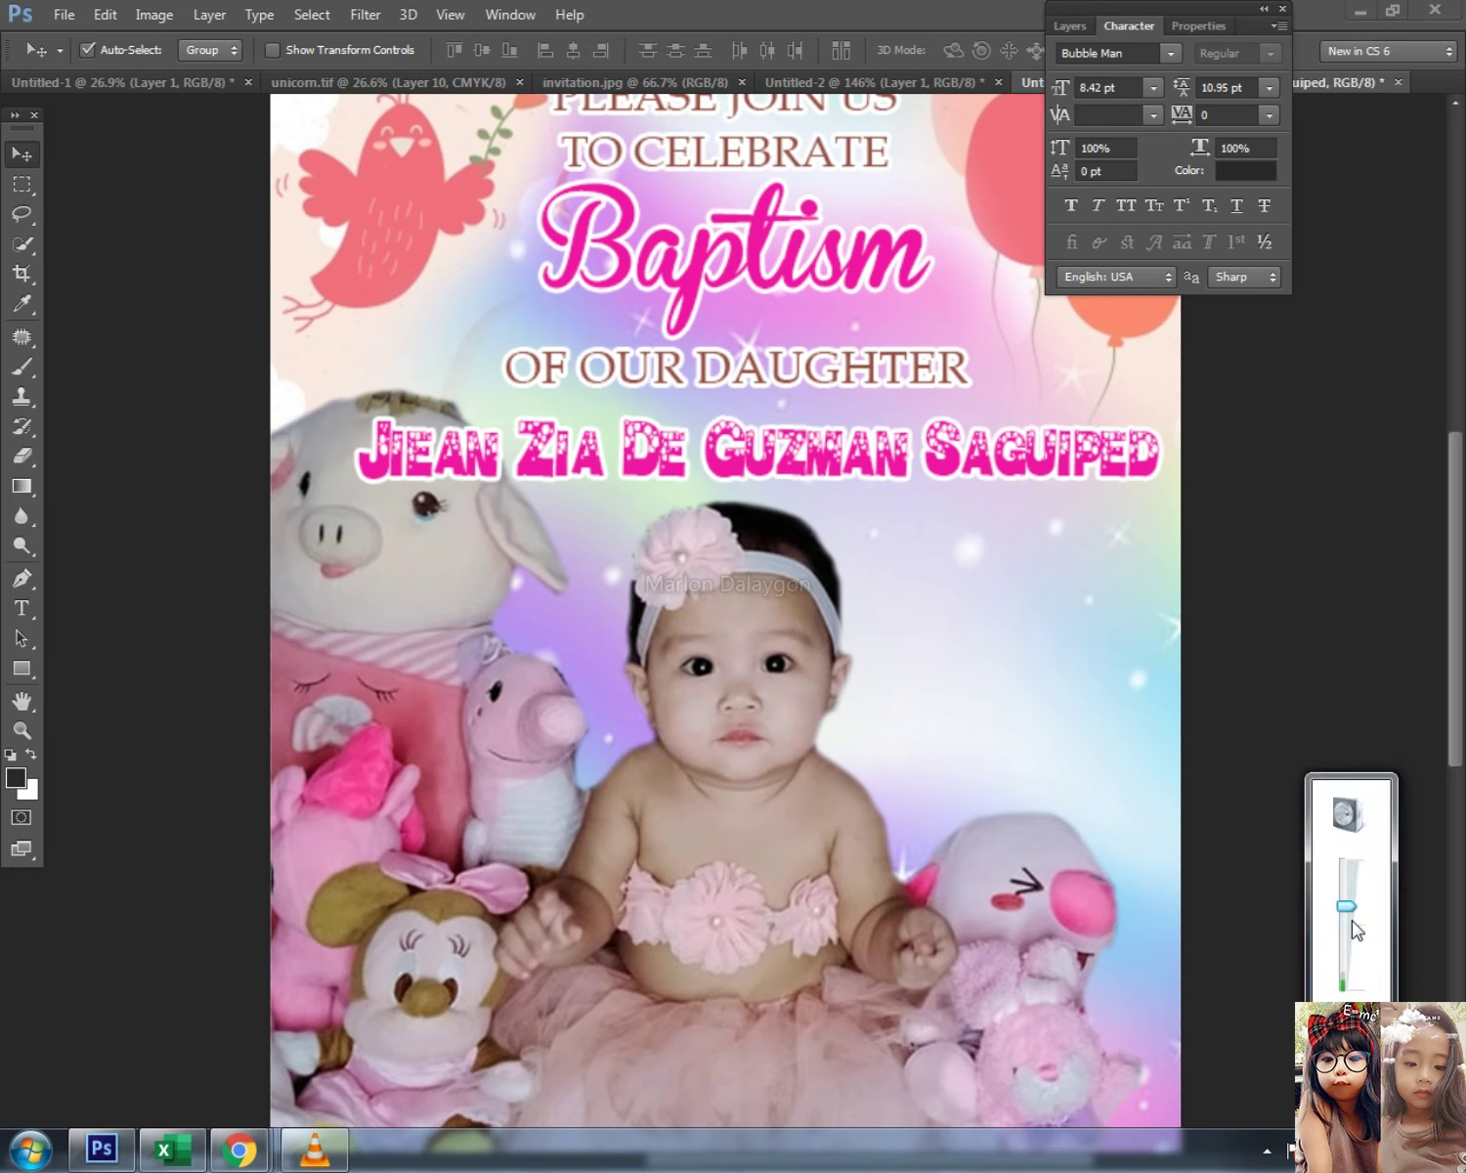
pyautogui.click(1236, 332)
pyautogui.scroll(-3, 900, 540)
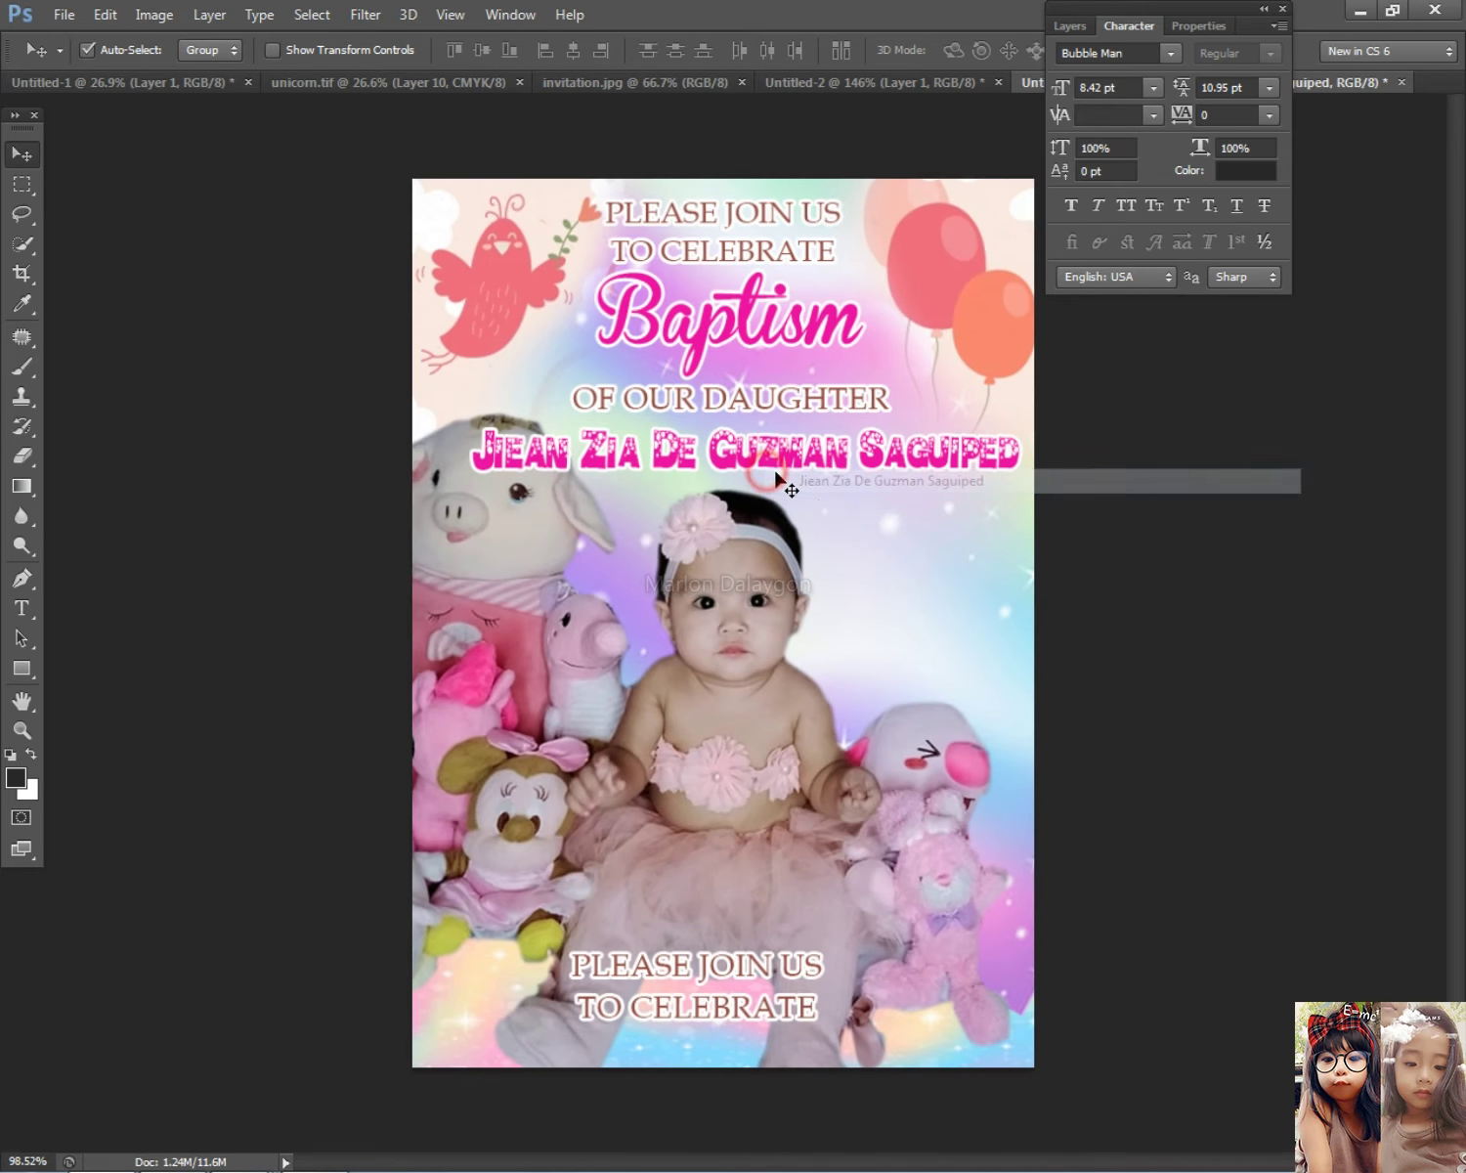
pyautogui.scroll(2, 782, 479)
pyautogui.hotkey('ctrl', 't')
pyautogui.press('Return')
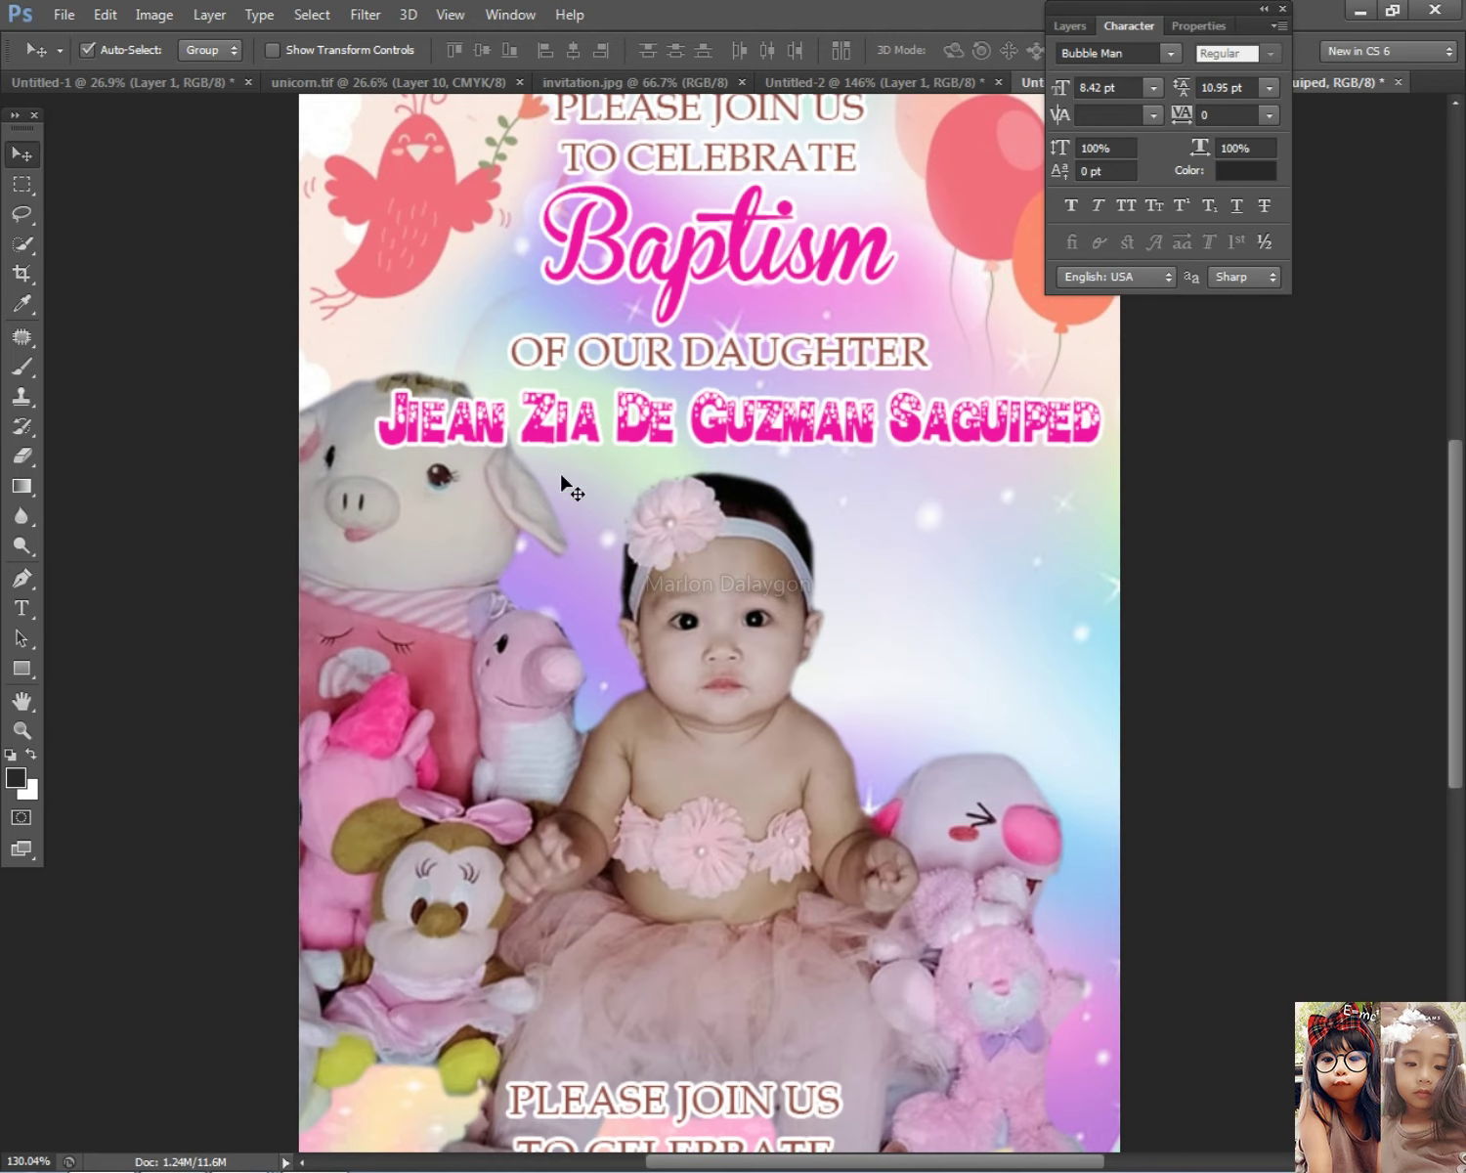
# Step: Check the OF OUR DAUGHTER, name and baby photo layers without changing them
pyautogui.rightClick(758, 366)
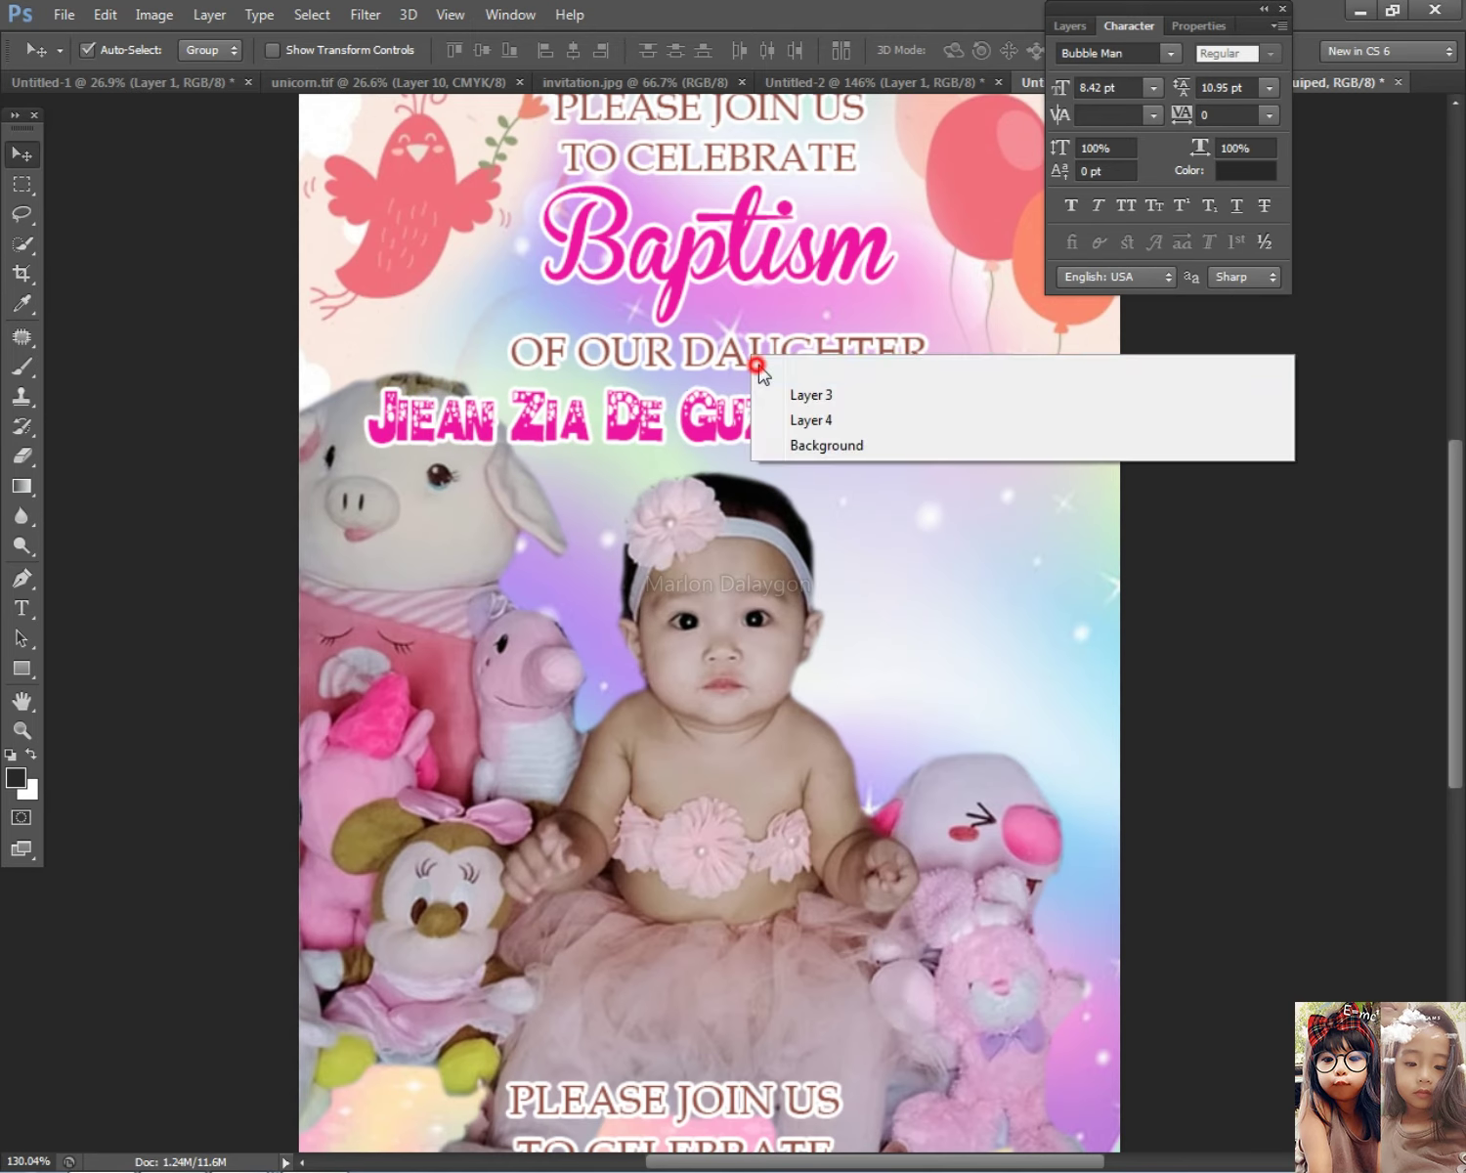
pyautogui.click(772, 369)
pyautogui.scroll(-3, 911, 481)
pyautogui.scroll(2, 889, 655)
pyautogui.rightClick(709, 420)
pyautogui.click(748, 440)
pyautogui.rightClick(758, 603)
pyautogui.click(787, 635)
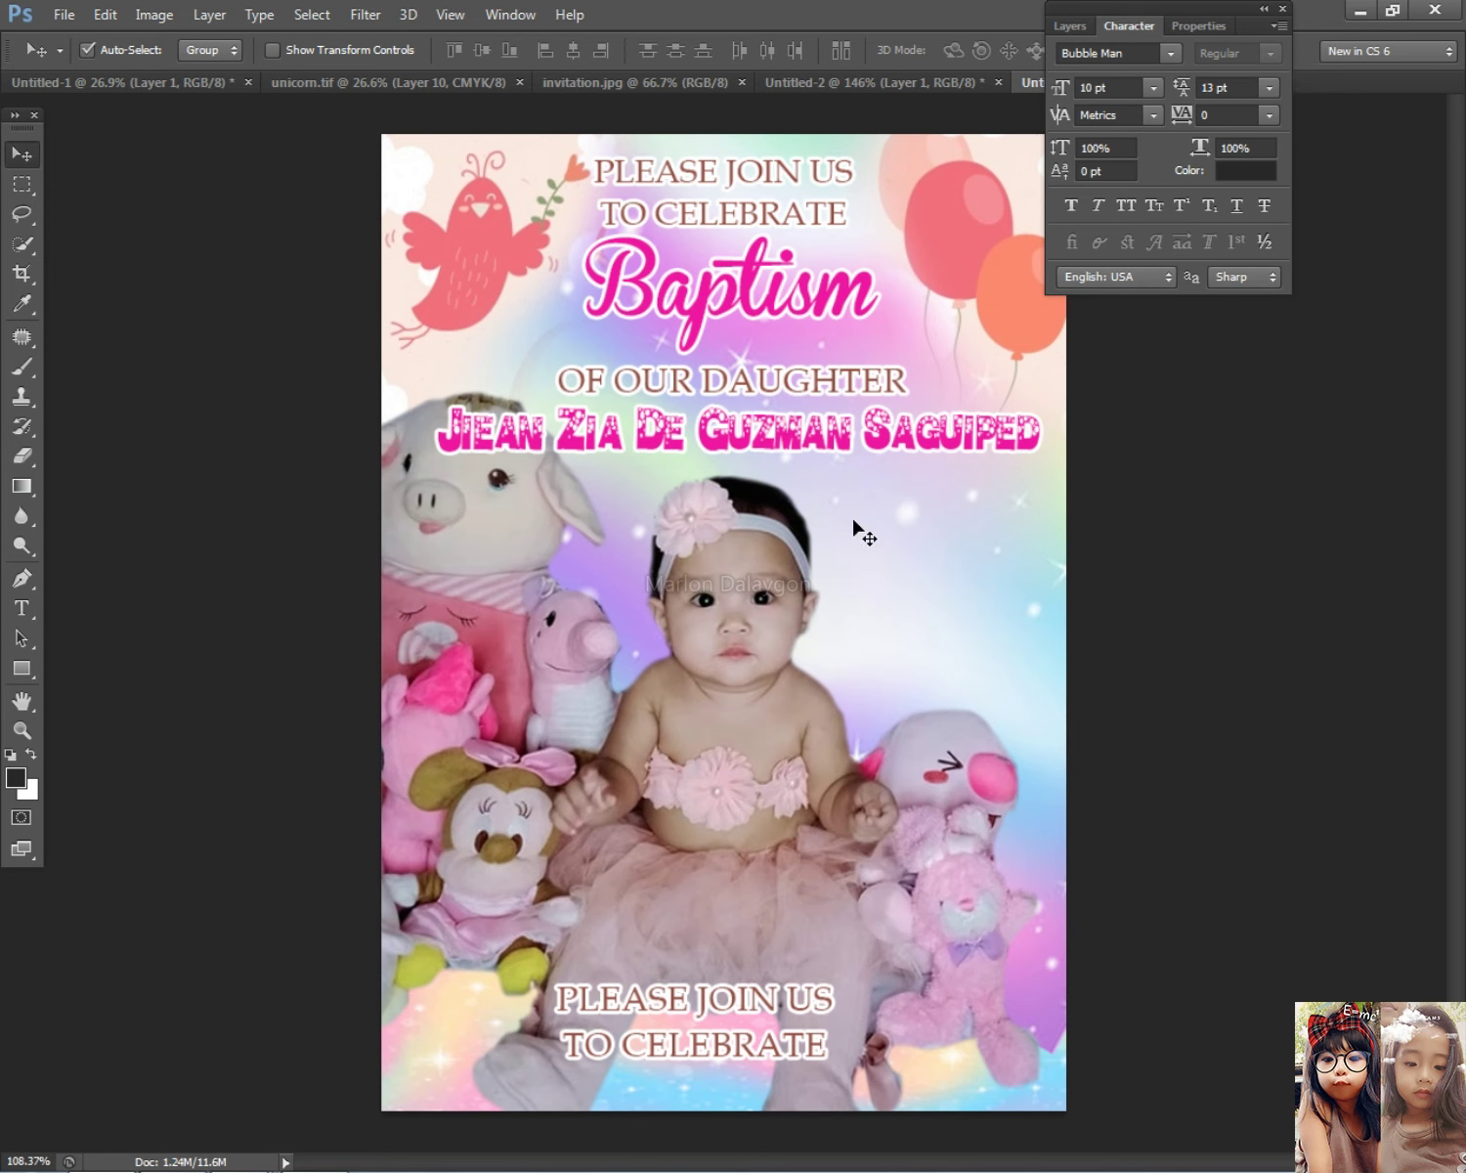
pyautogui.hotkey('ctrl', 't')
pyautogui.press('Escape')
# Step: Shift the bottom PLEASE JOIN US text right to centre it
pyautogui.rightClick(688, 998)
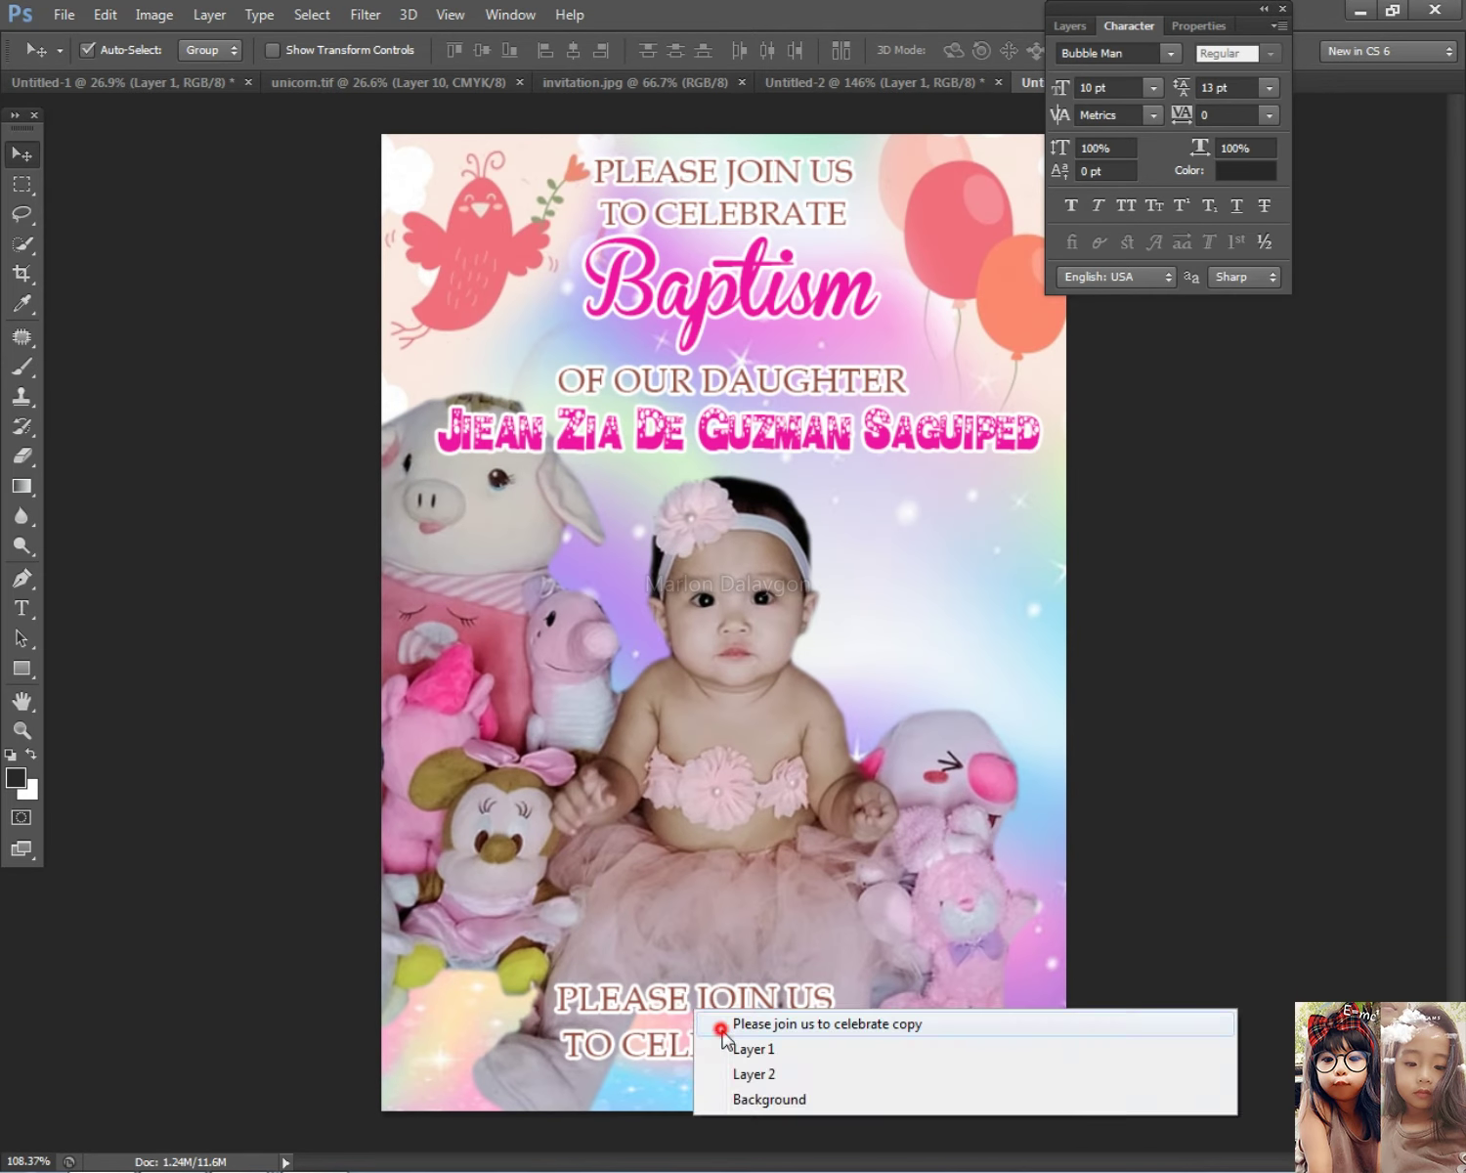
pyautogui.click(753, 1022)
pyautogui.moveTo(753, 978); pyautogui.dragTo(833, 977)
pyautogui.scroll(-2, 833, 977)
pyautogui.scroll(2, 833, 978)
pyautogui.hotkey('alt', 'Tab')
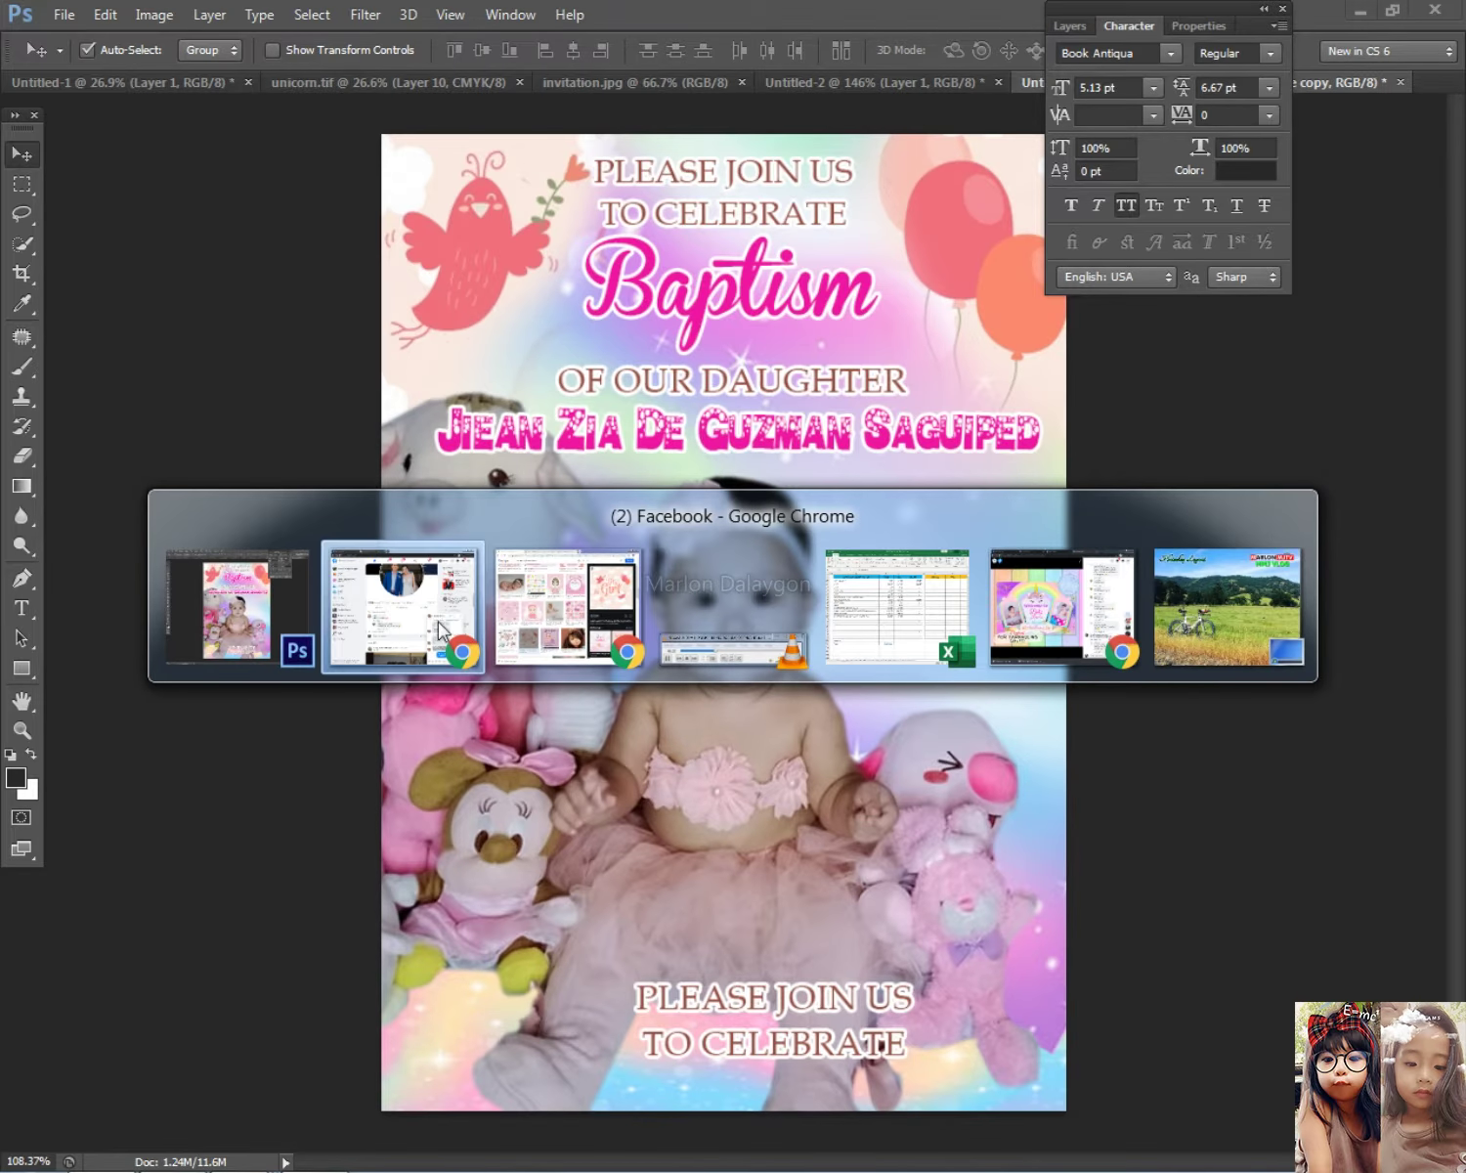
# Step: Find and select the forwarded 'Mary help of christian parish' message in the Messenger chat
pyautogui.scroll(3, 1170, 985)
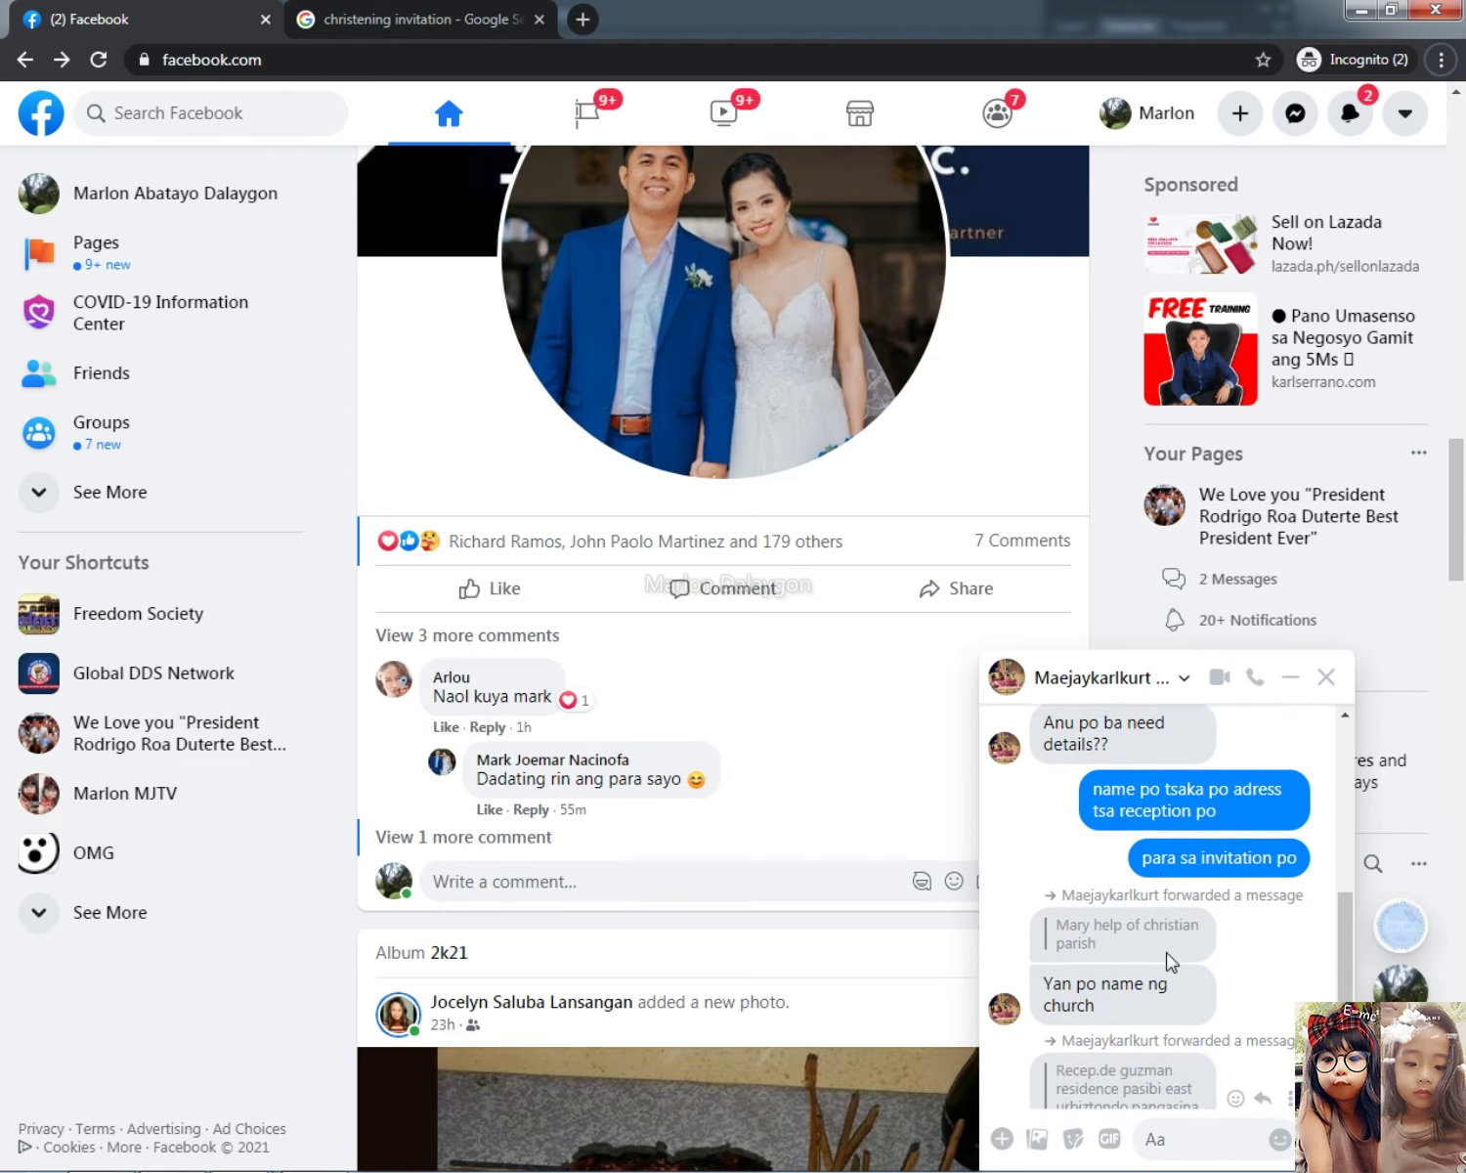
pyautogui.scroll(2, 1165, 975)
pyautogui.scroll(-4, 1165, 974)
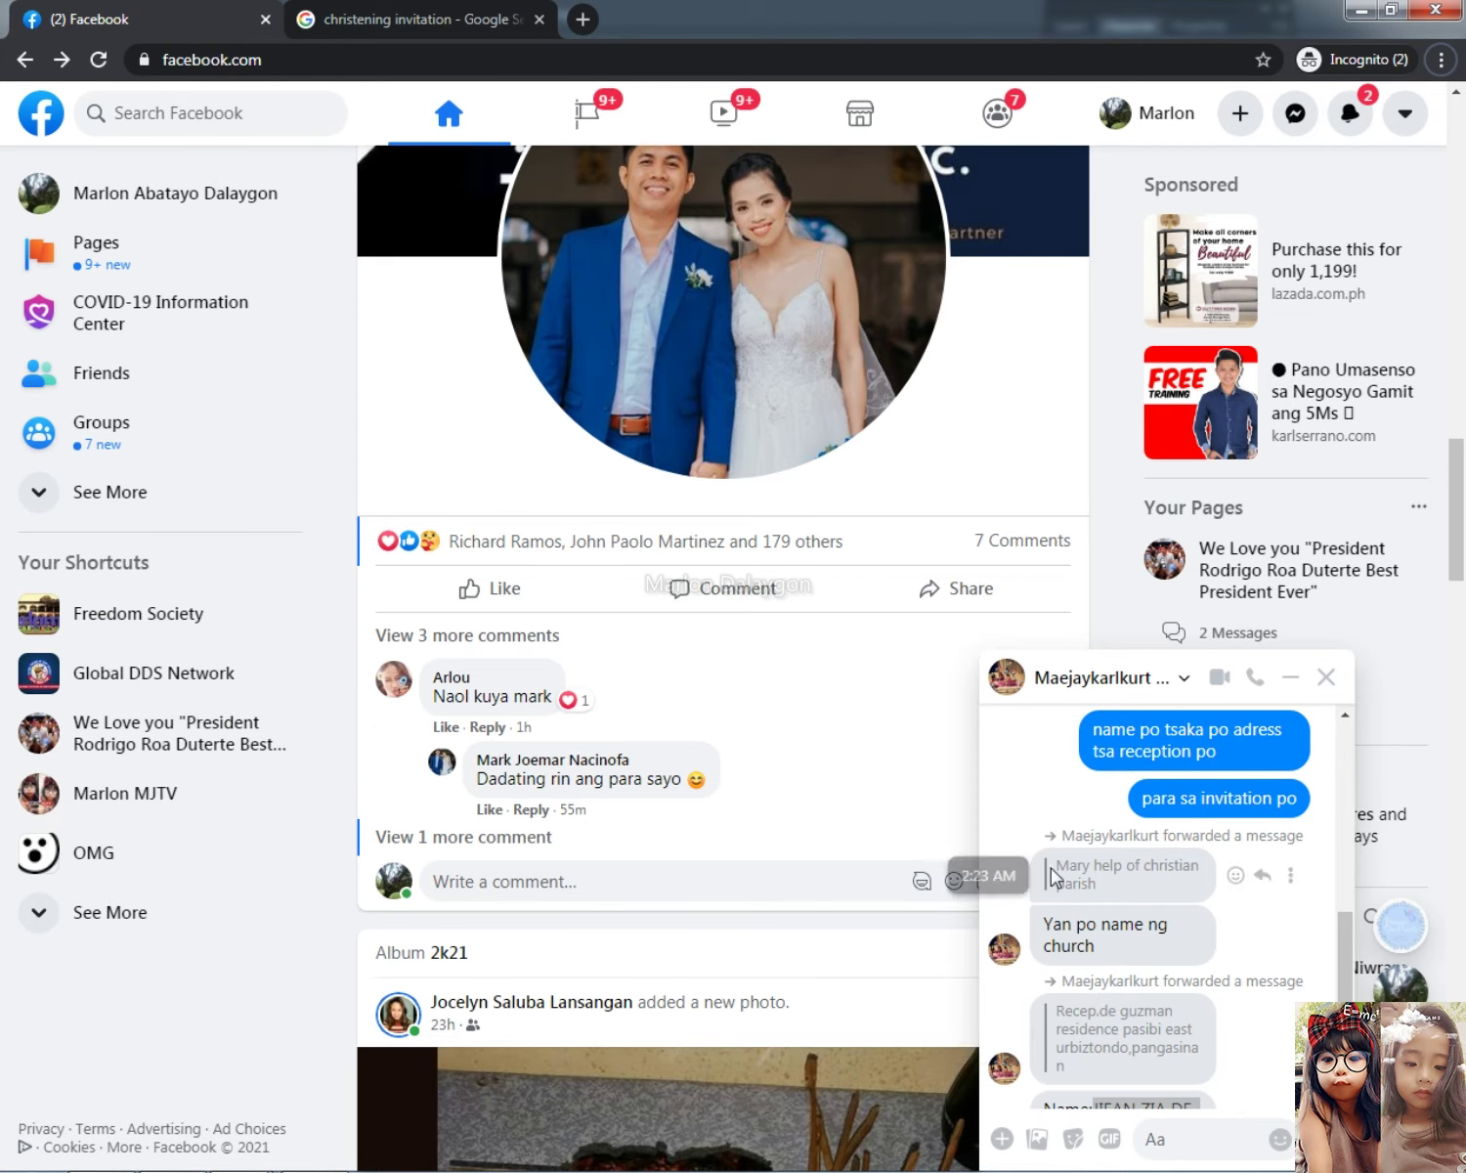
pyautogui.moveTo(1052, 862); pyautogui.dragTo(1098, 892)
pyautogui.hotkey('alt', 'Tab')
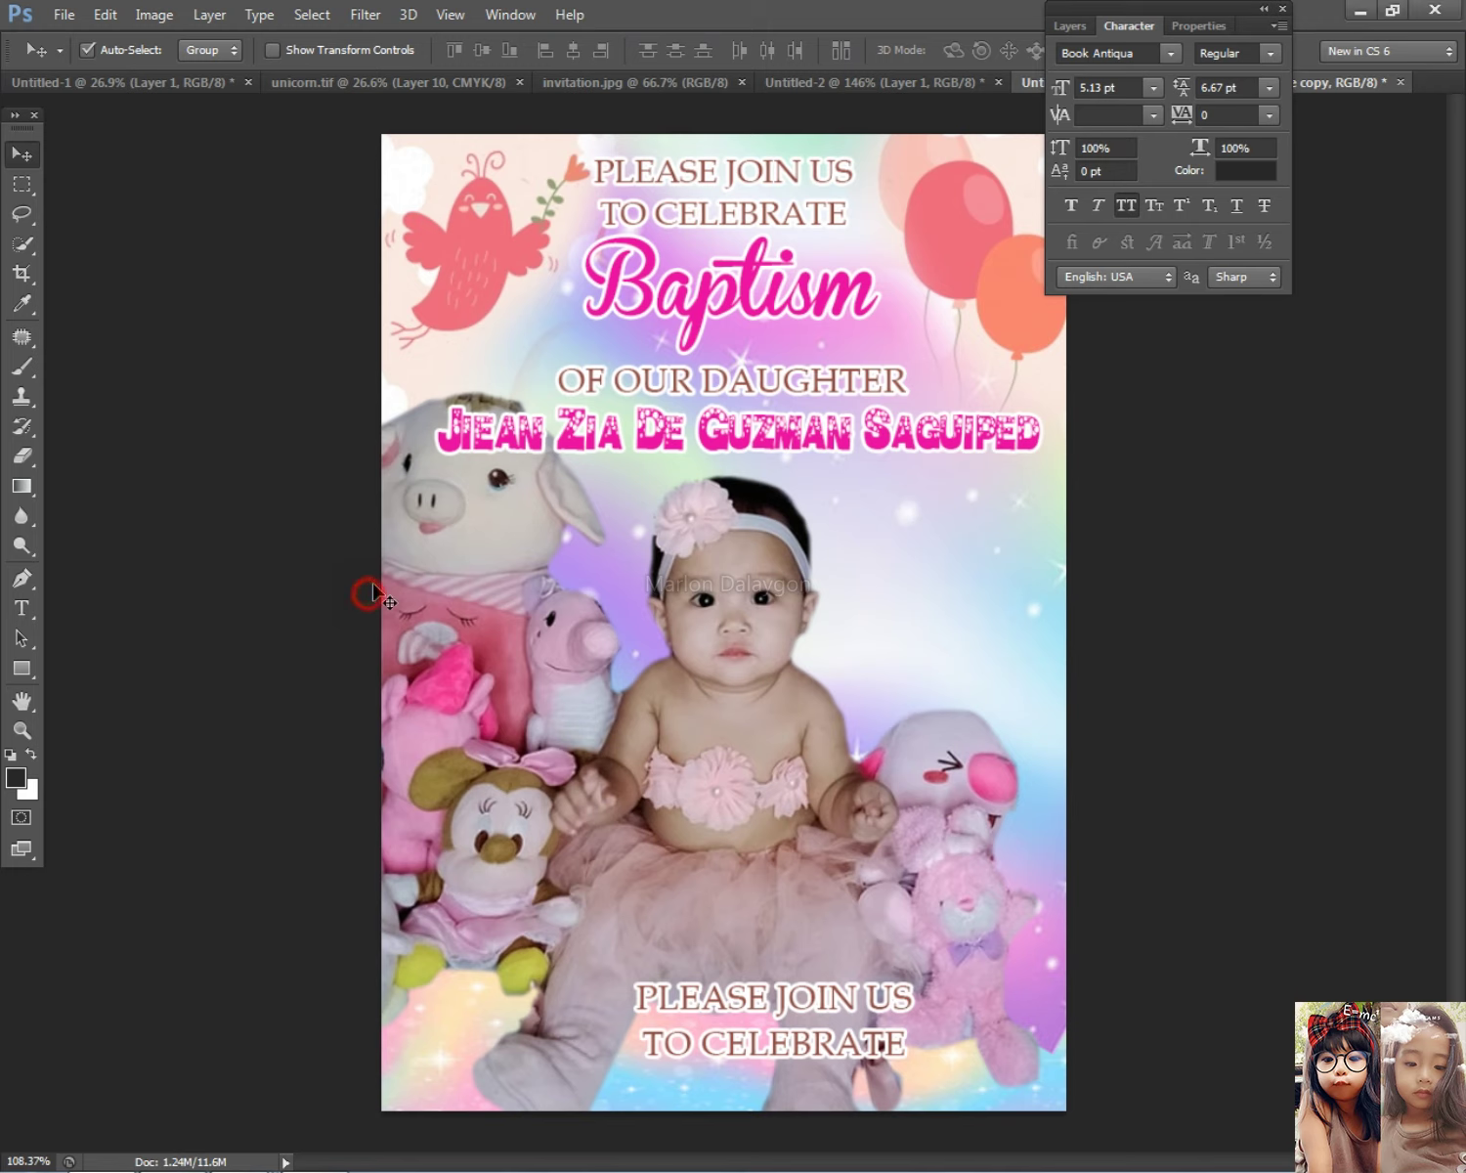
# Step: Replace the bottom text with the pasted church name, italic and not all caps
pyautogui.click(20, 608)
pyautogui.click(786, 1031)
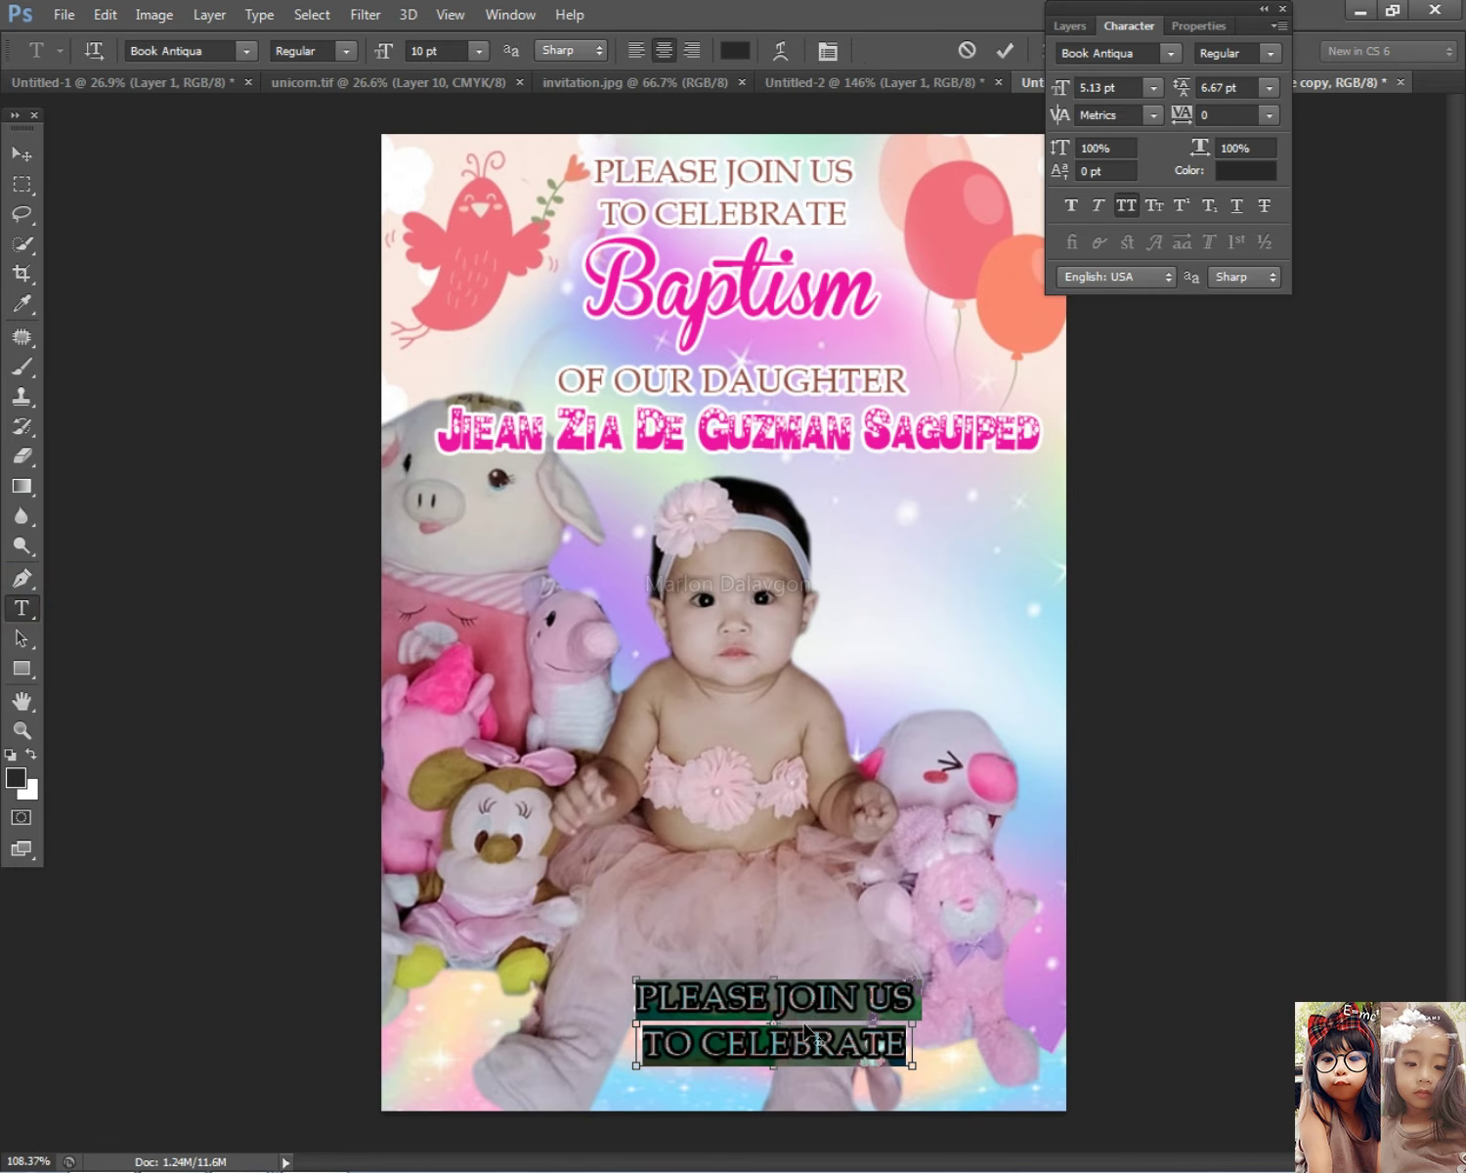
pyautogui.hotkey('ctrl', 'a')
pyautogui.write('MARY HELP OF CHRISTIAN PARISH')
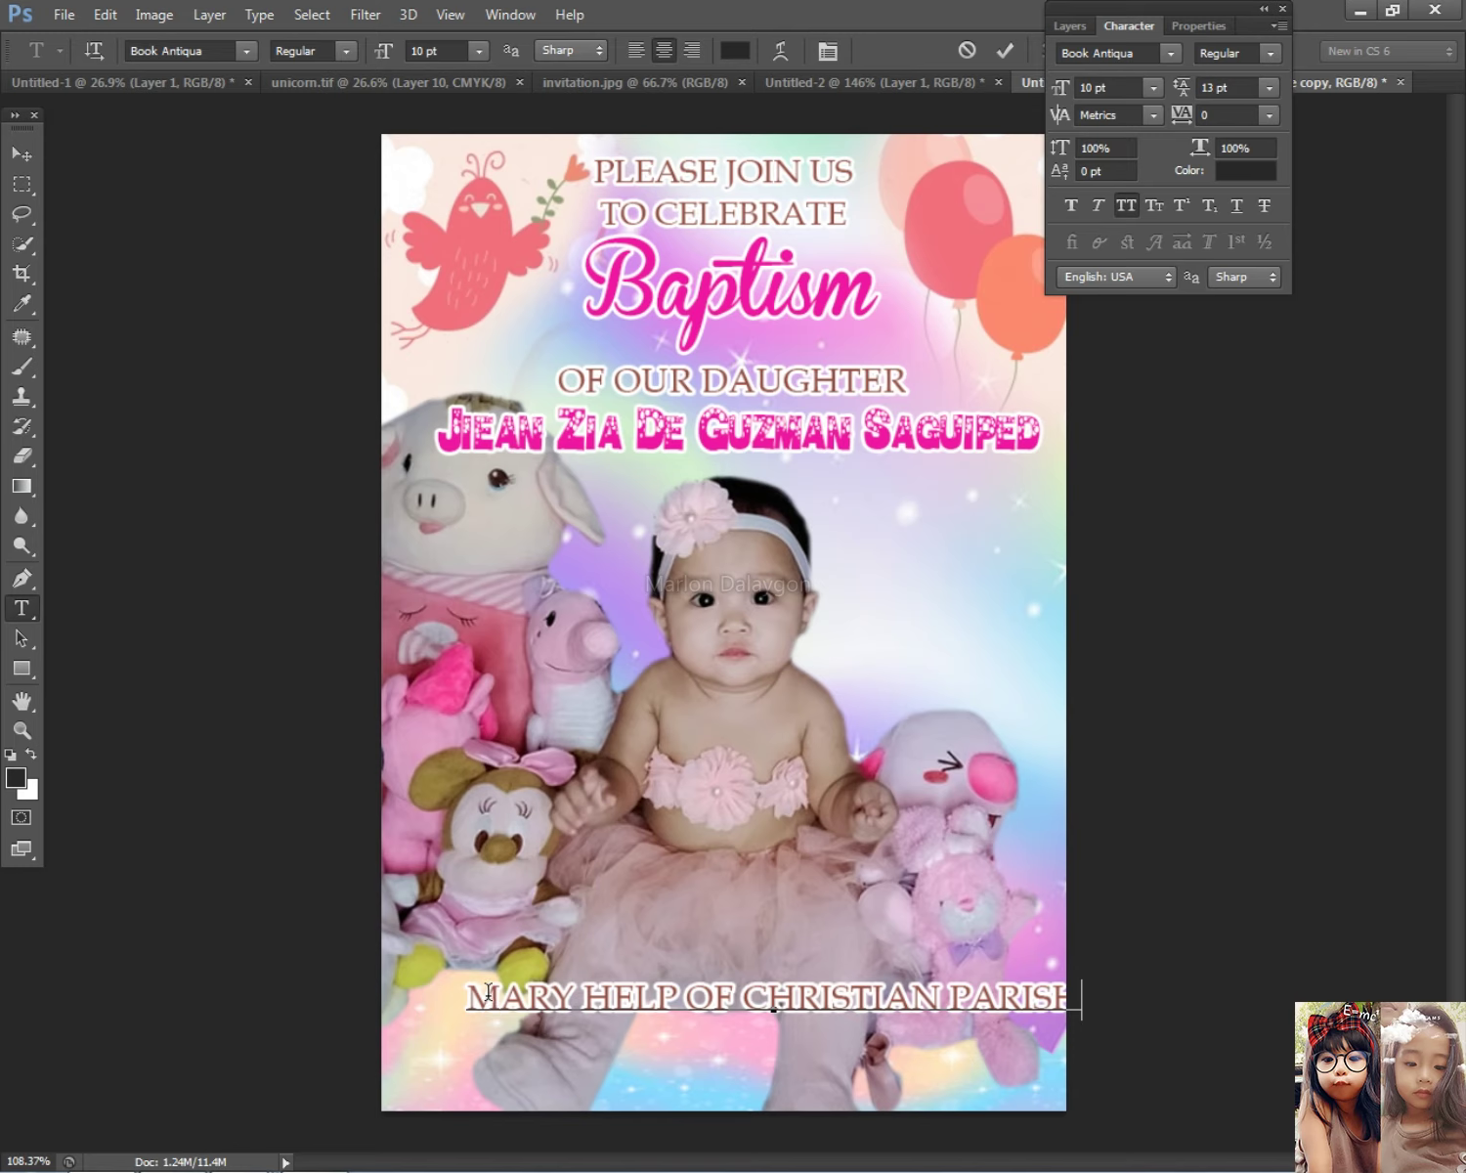
pyautogui.hotkey('ctrl', 'a')
pyautogui.click(1127, 205)
# Step: Prefix the line with 'at ' and push it down one line
pyautogui.click(548, 982)
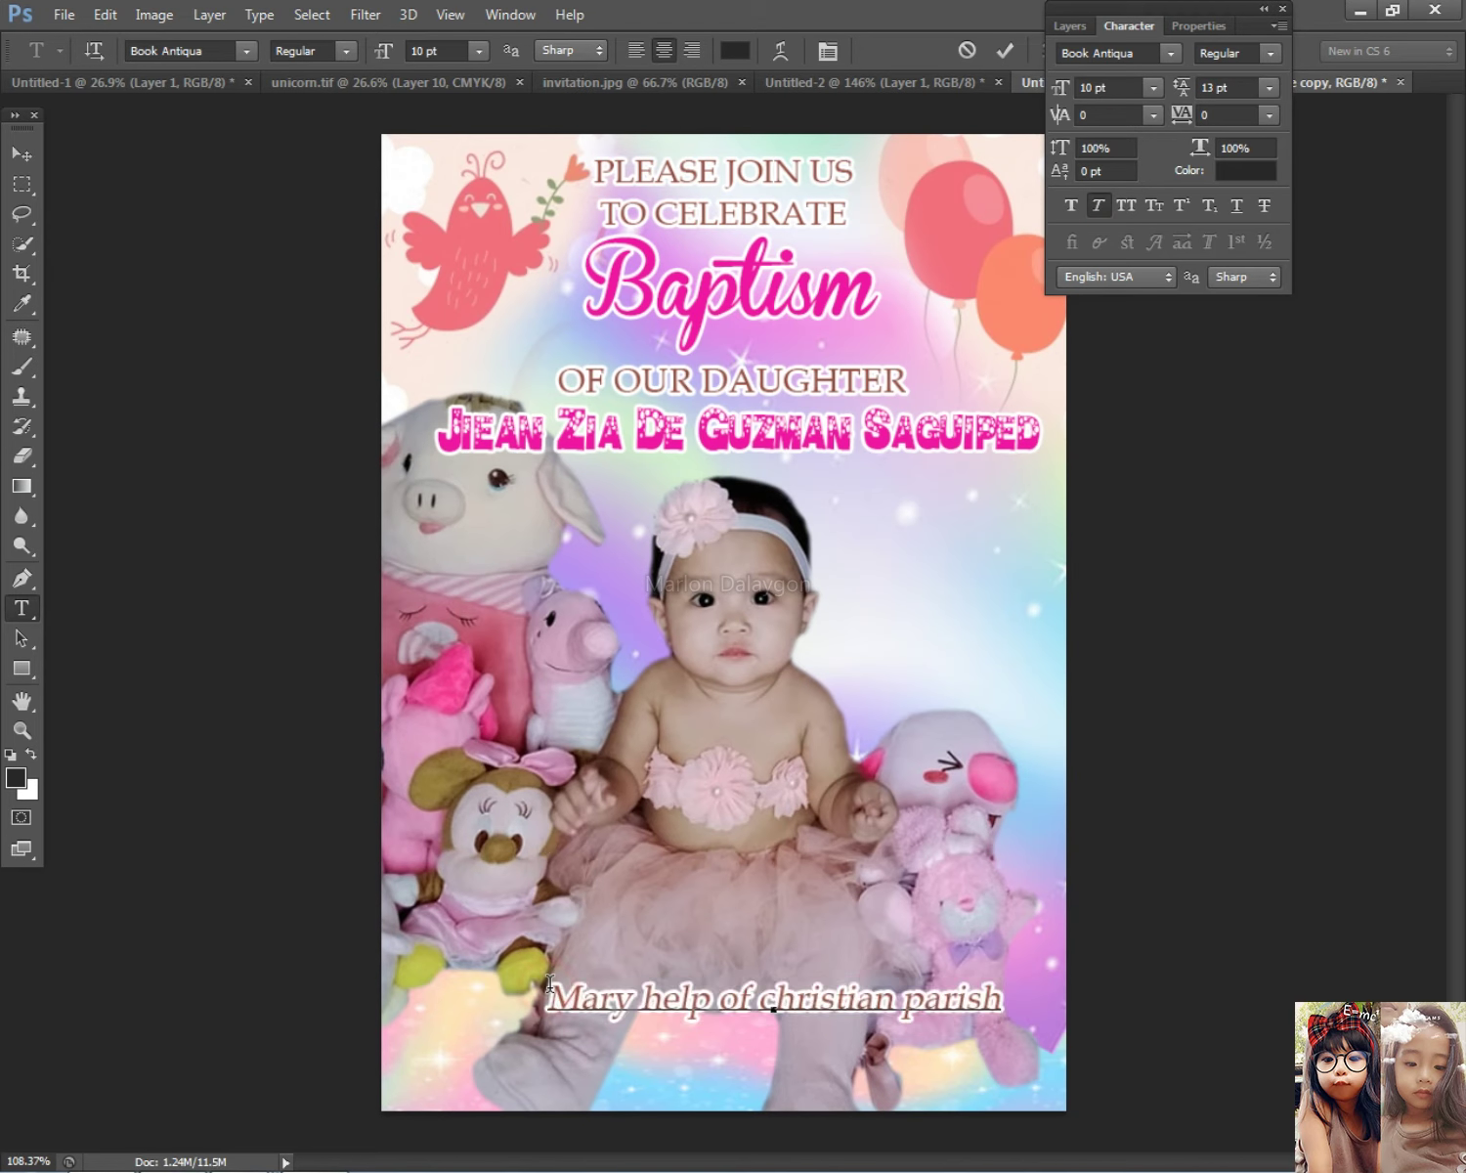
pyautogui.write('at')
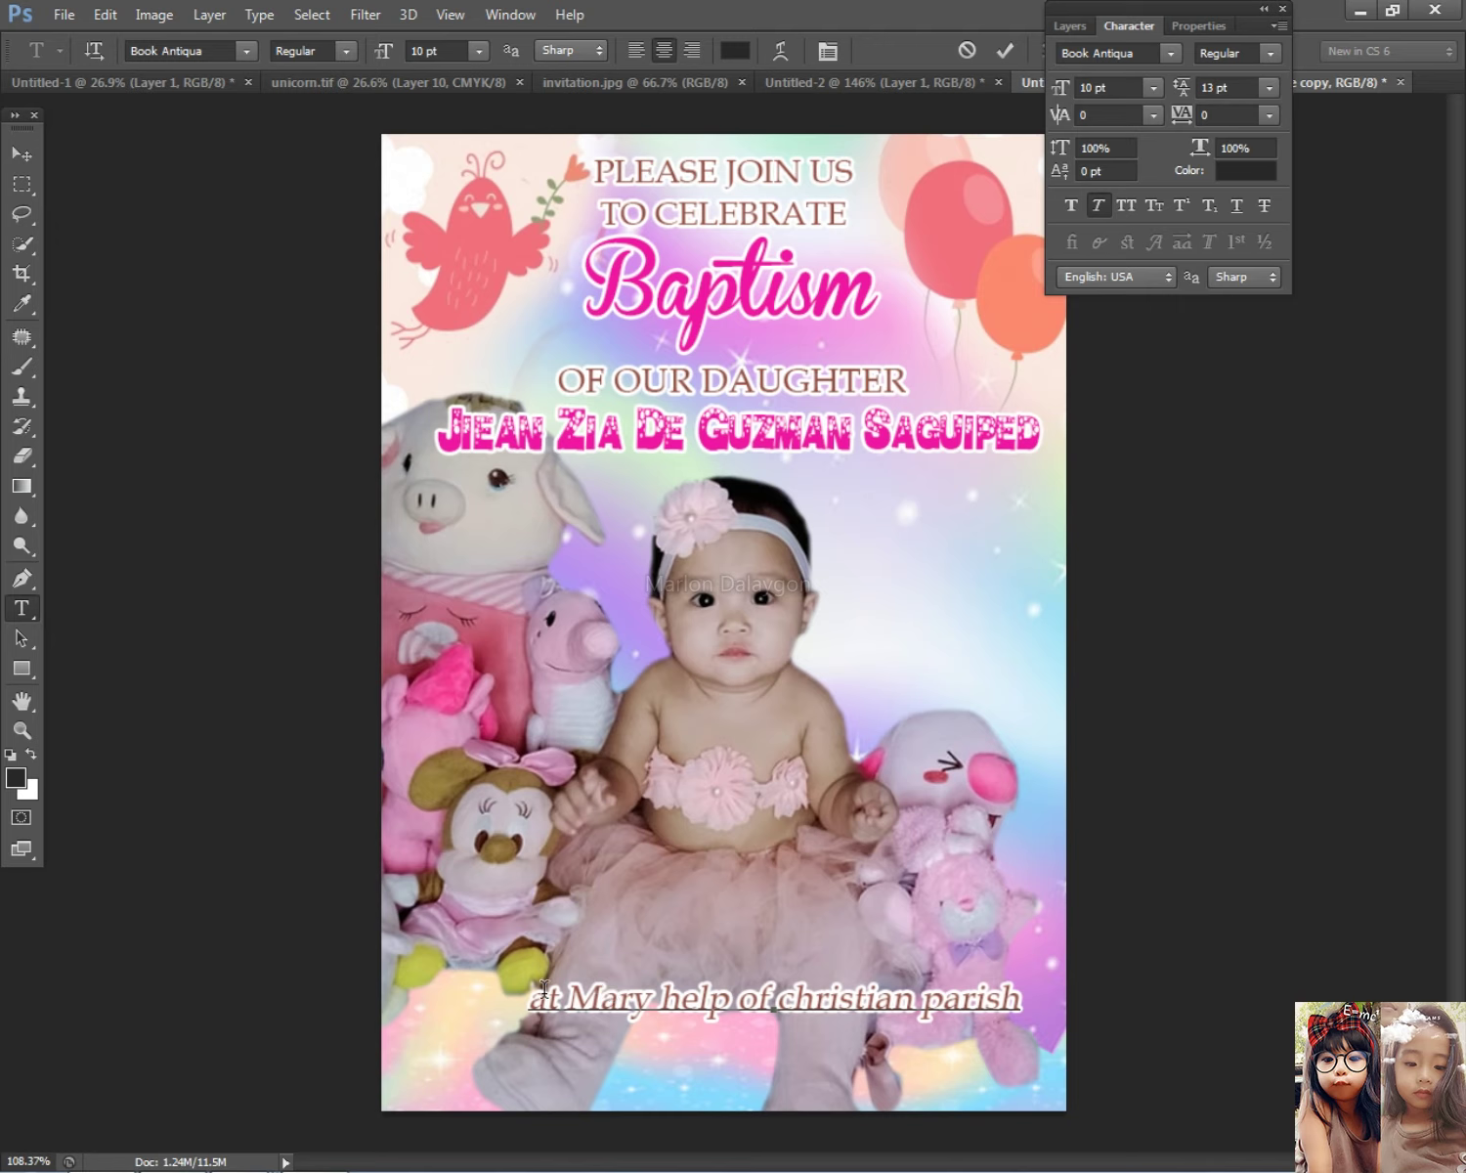
pyautogui.press('Return')
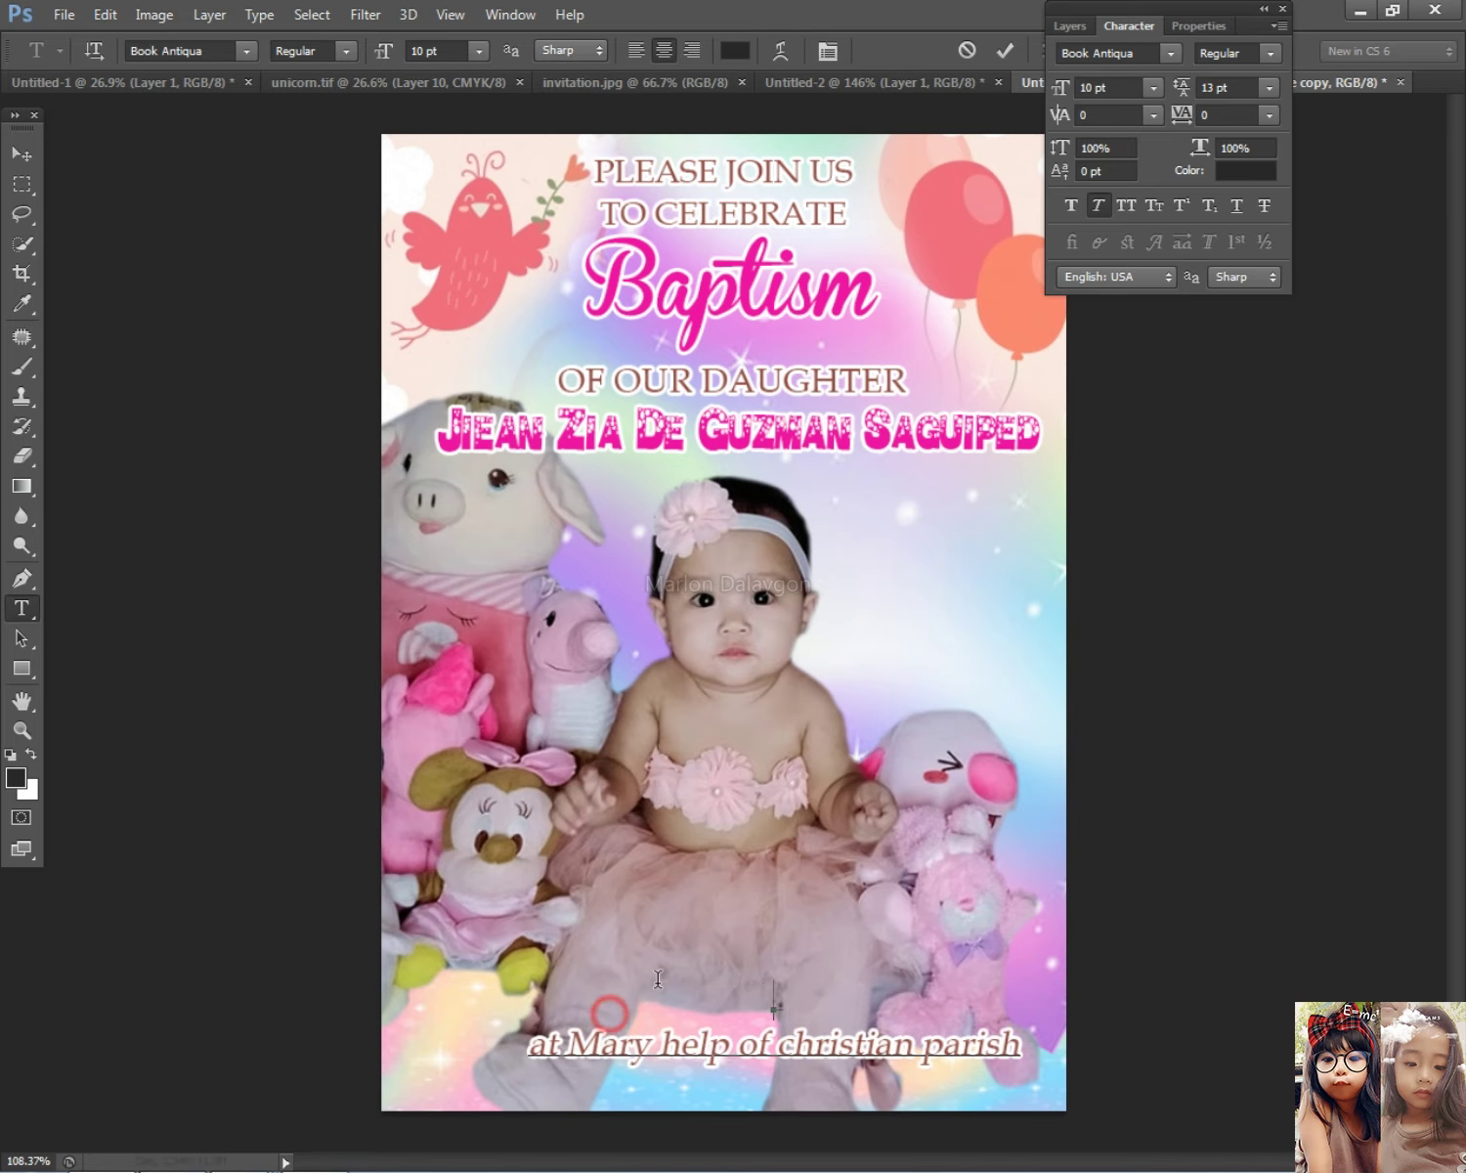
pyautogui.hotkey('alt', 'Tab')
pyautogui.scroll(-2, 1177, 1082)
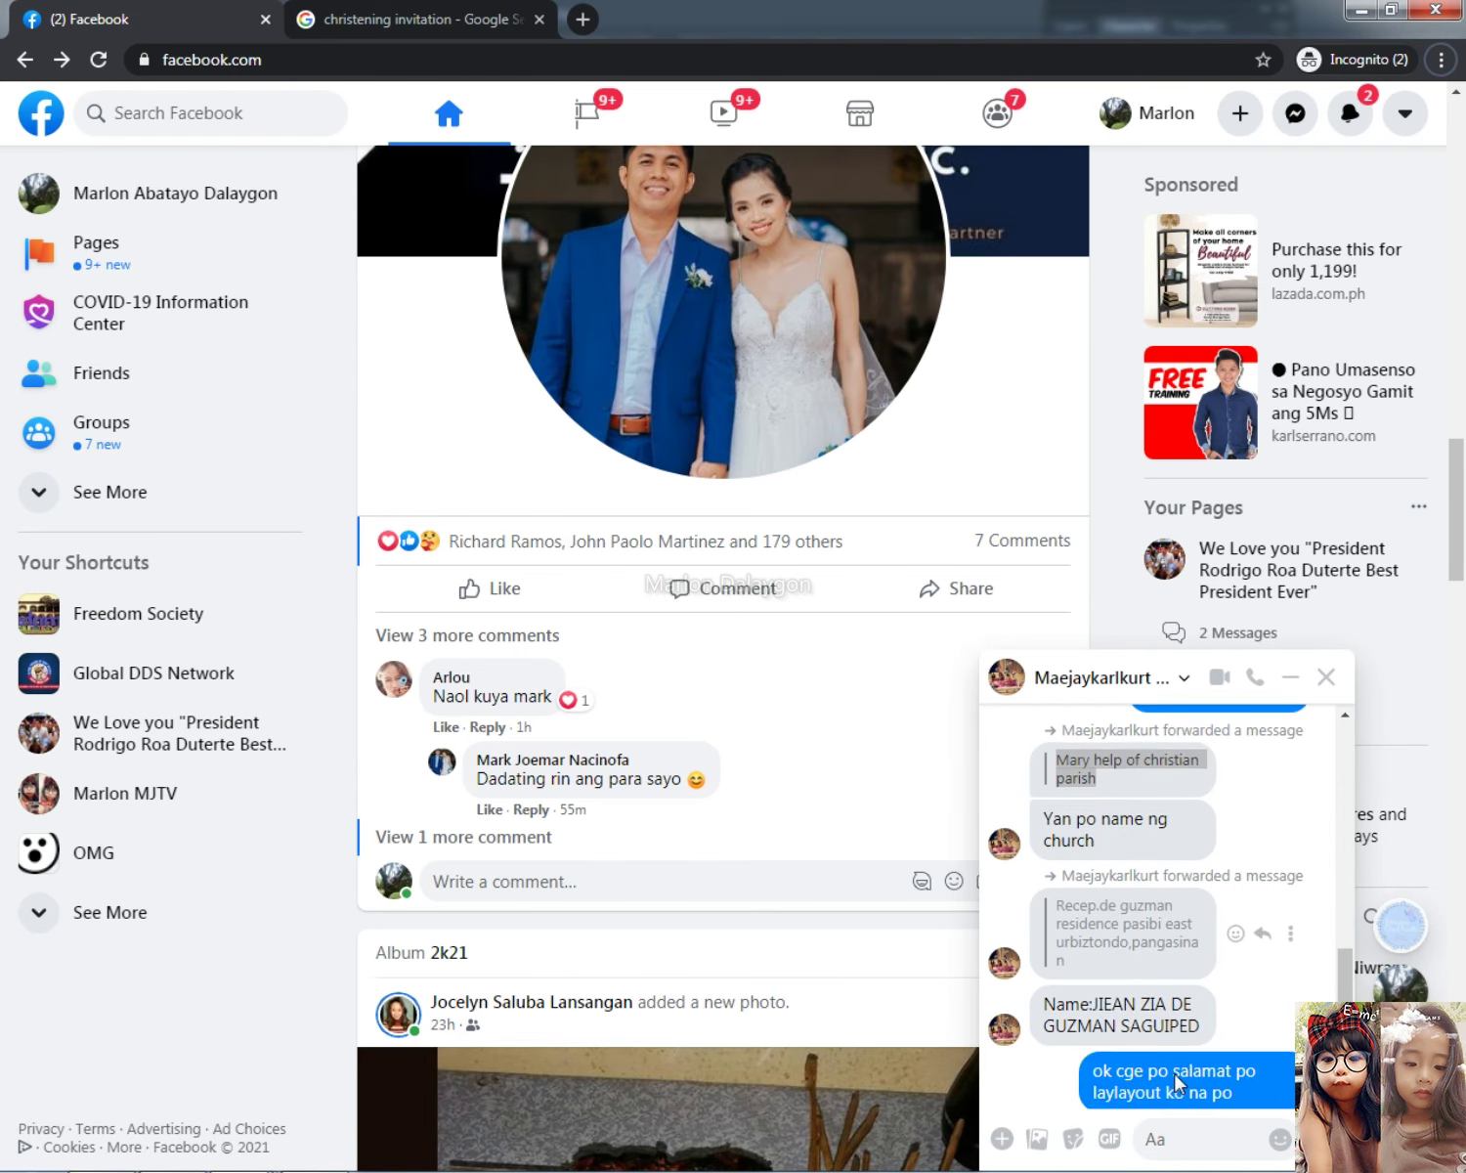
# Step: Scroll through the Messenger chat to review the forwarded invitation details
pyautogui.scroll(10, 1177, 1082)
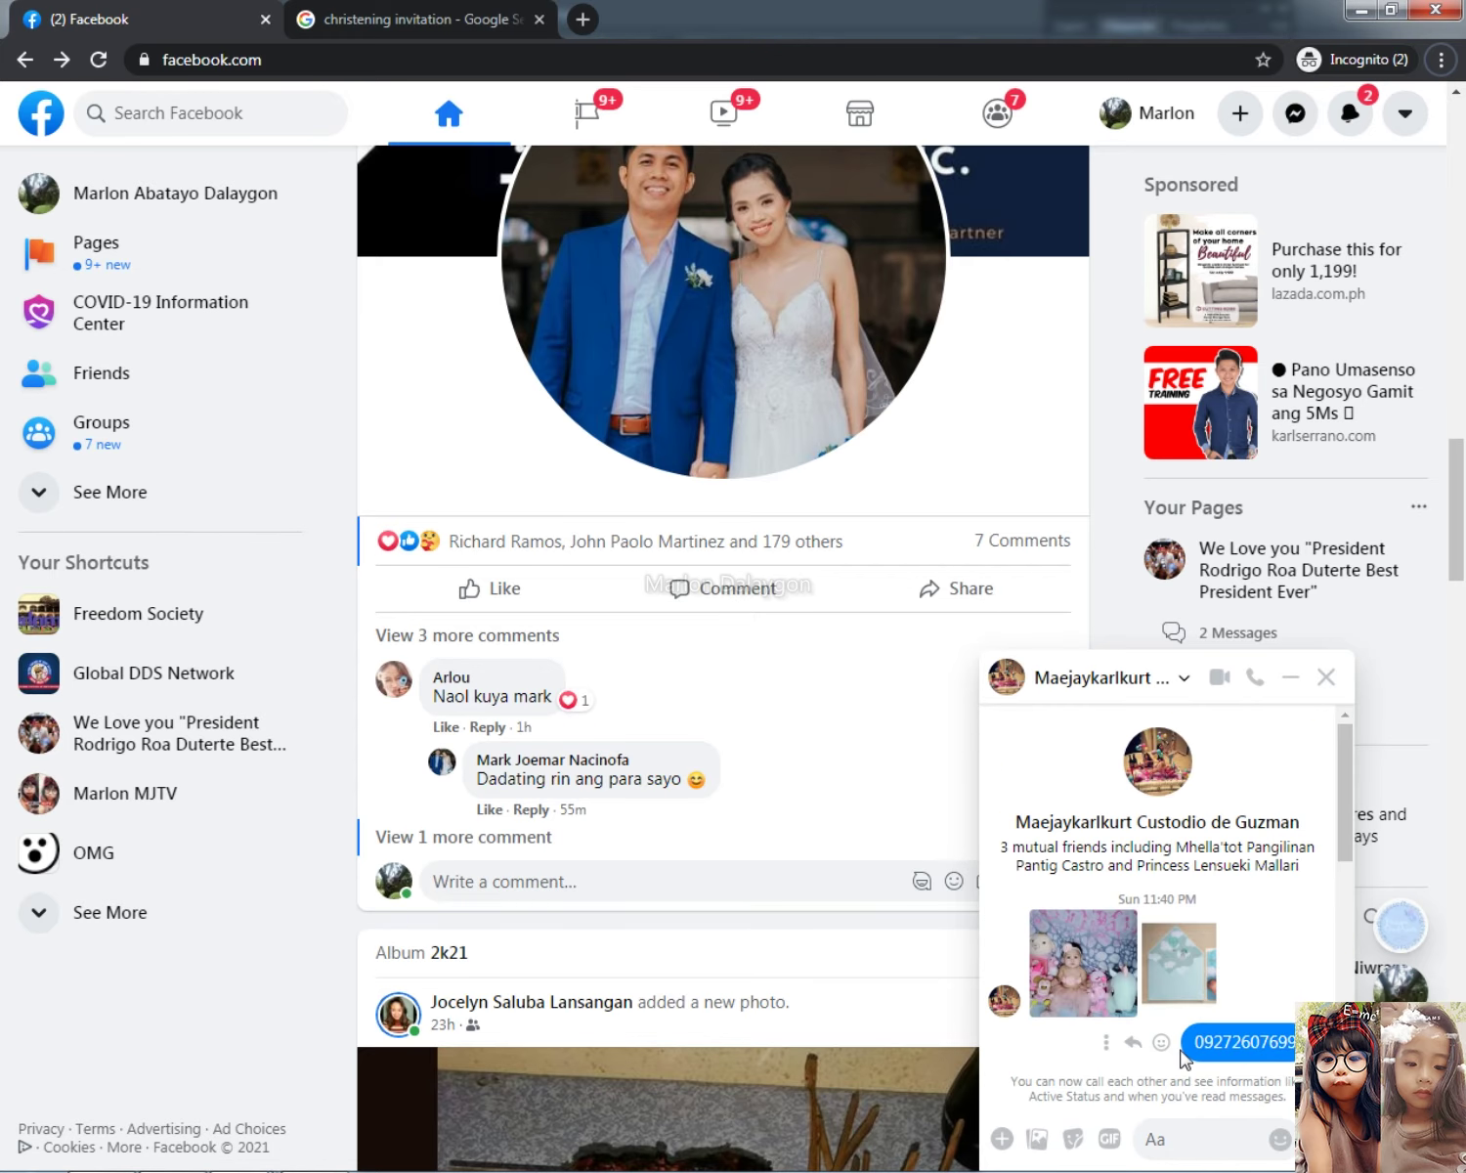
pyautogui.scroll(-10, 1184, 1055)
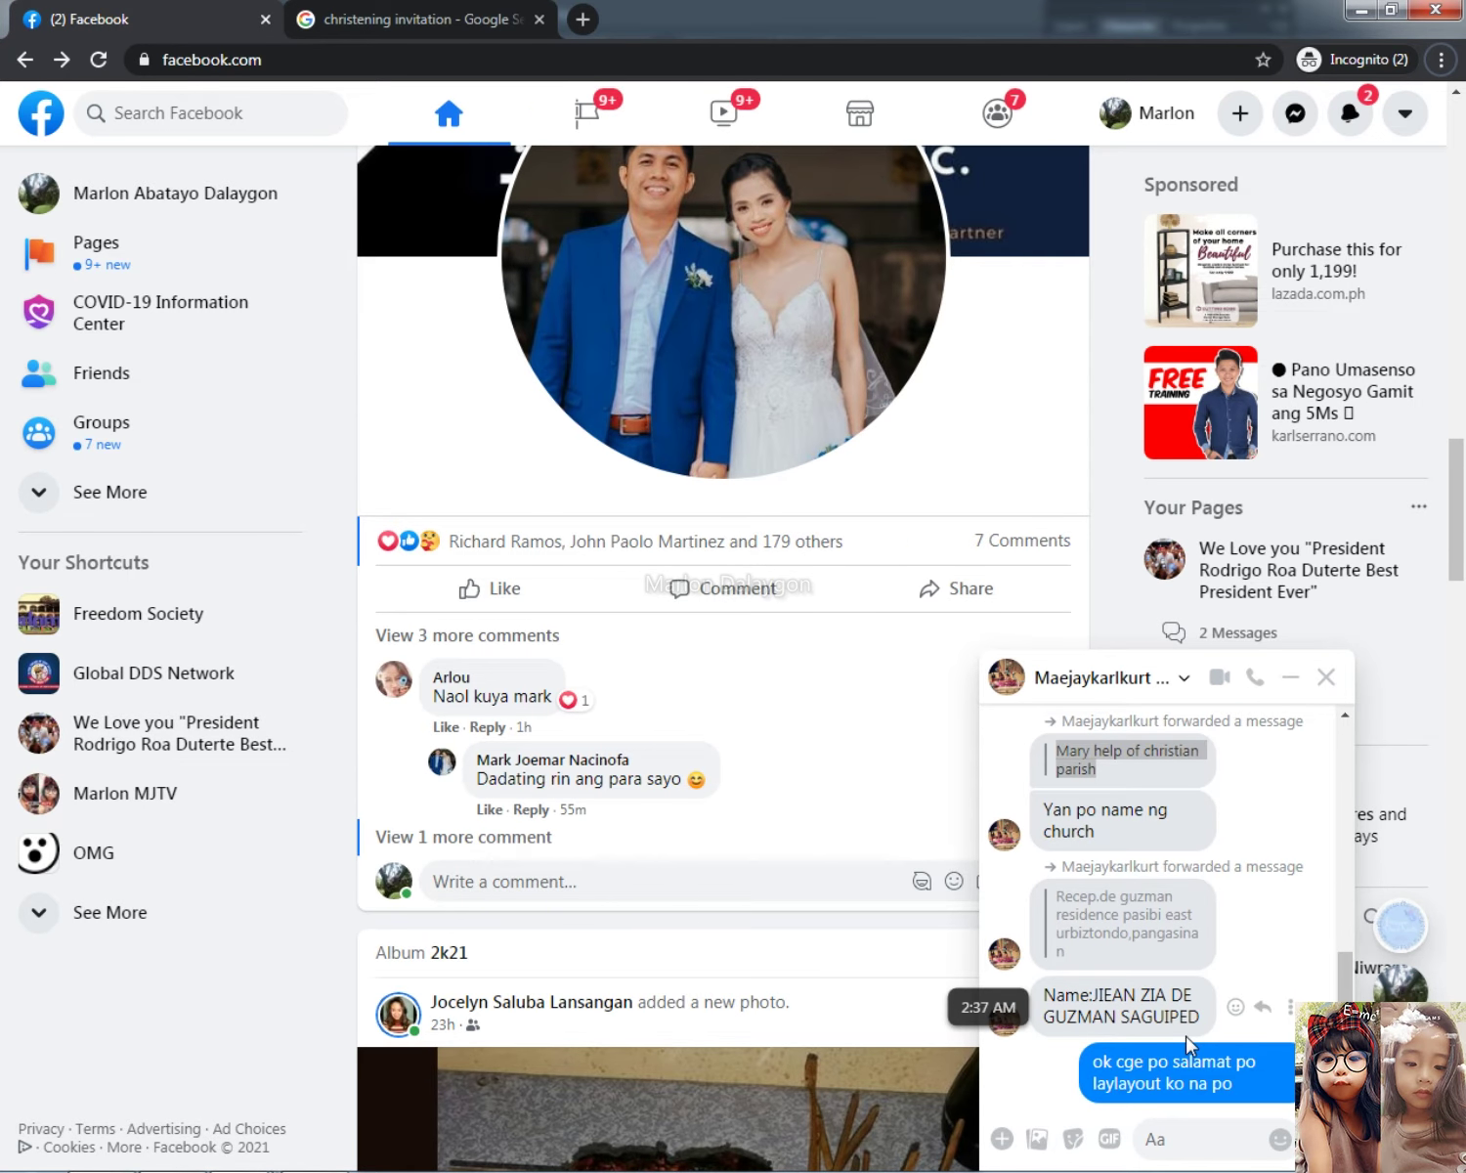
pyautogui.scroll(2, 1188, 1044)
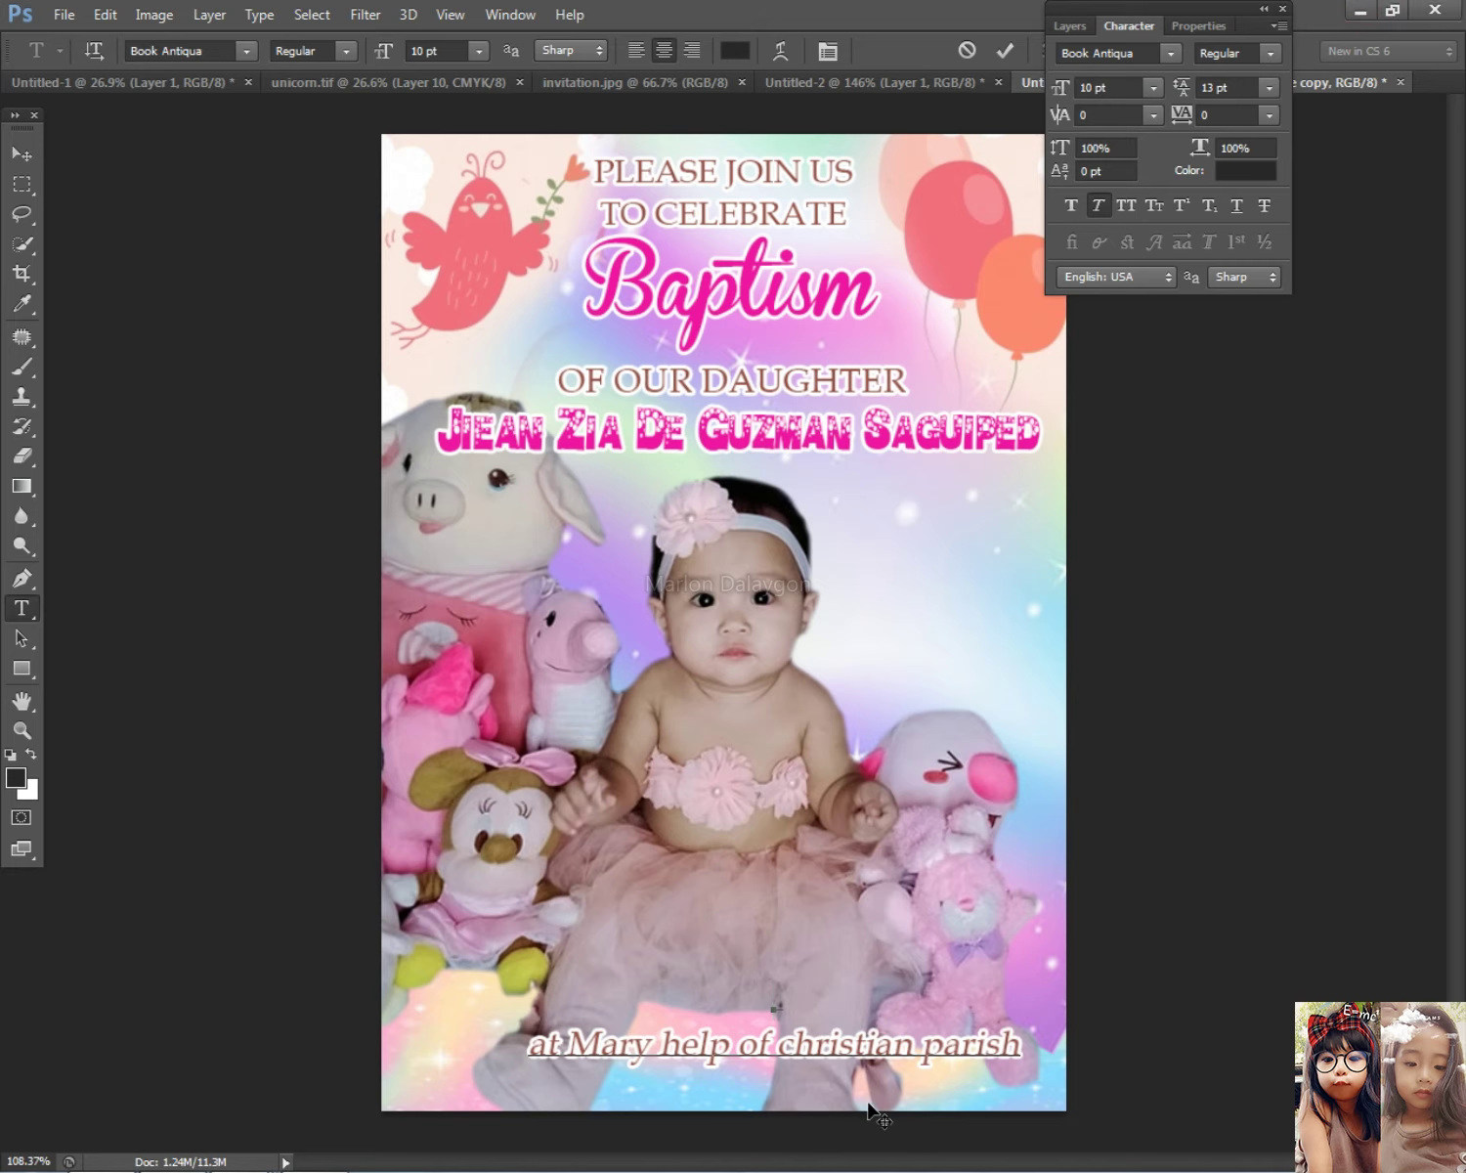
# Step: Type 'January 05, 2020' as a new line above the parish line
pyautogui.click(840, 1012)
pyautogui.write('January')
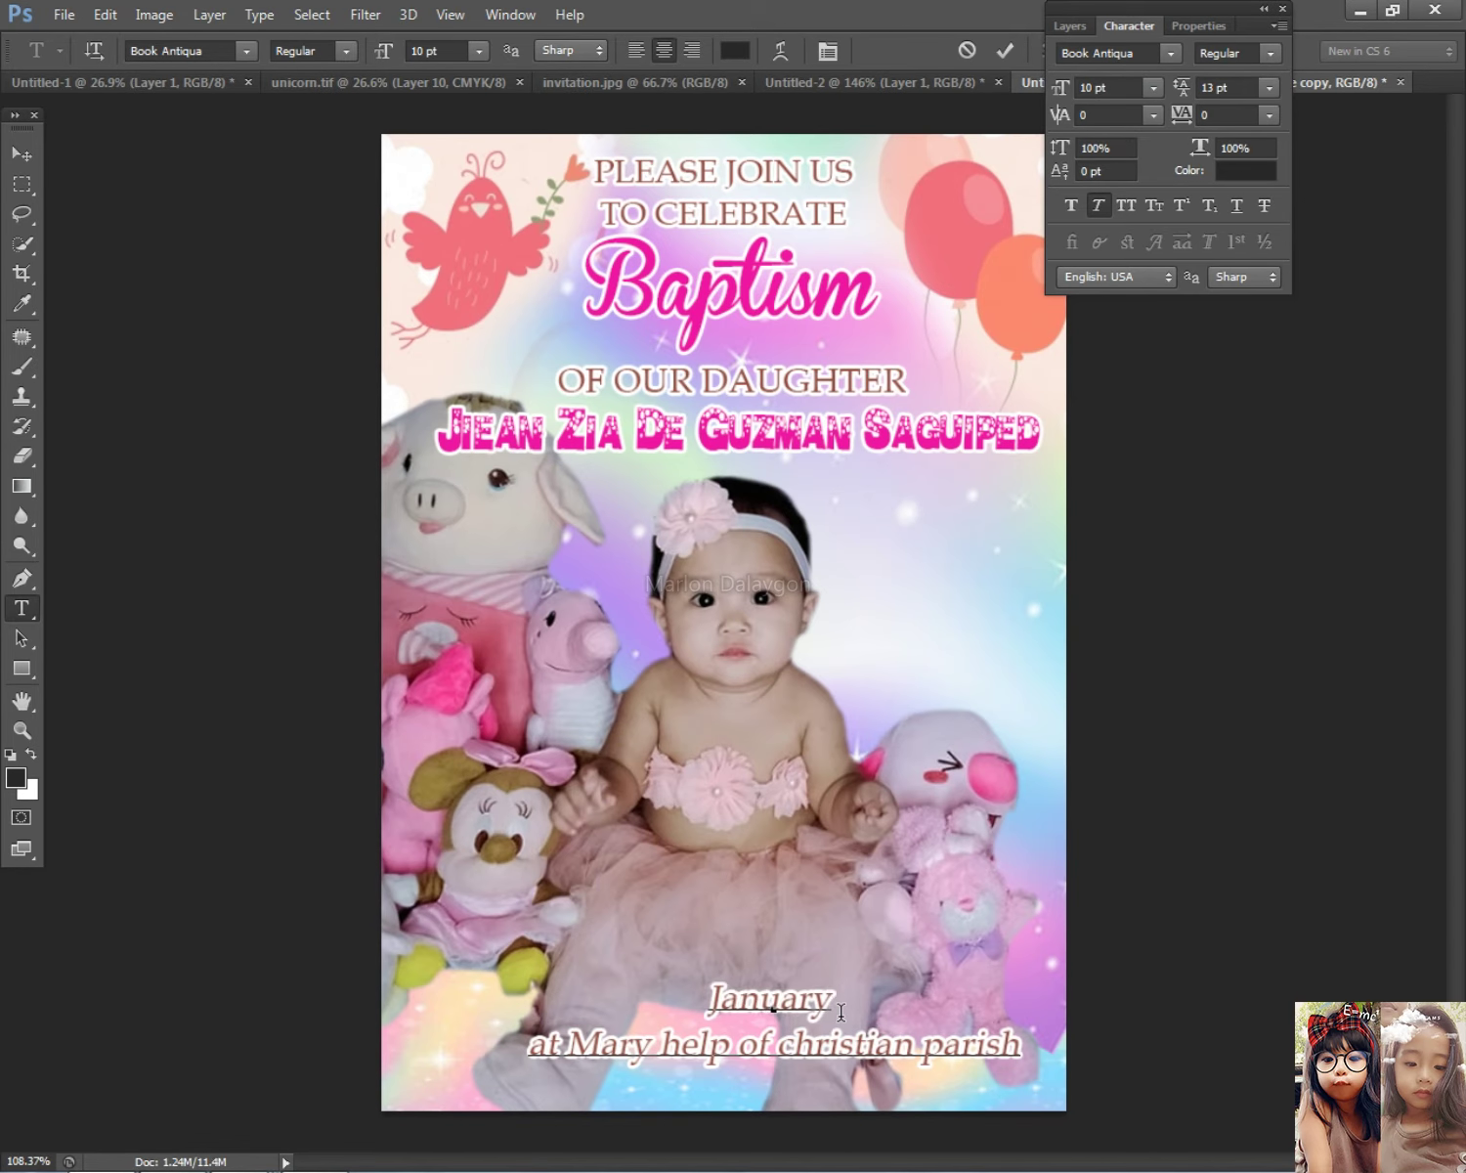
pyautogui.write(', ')
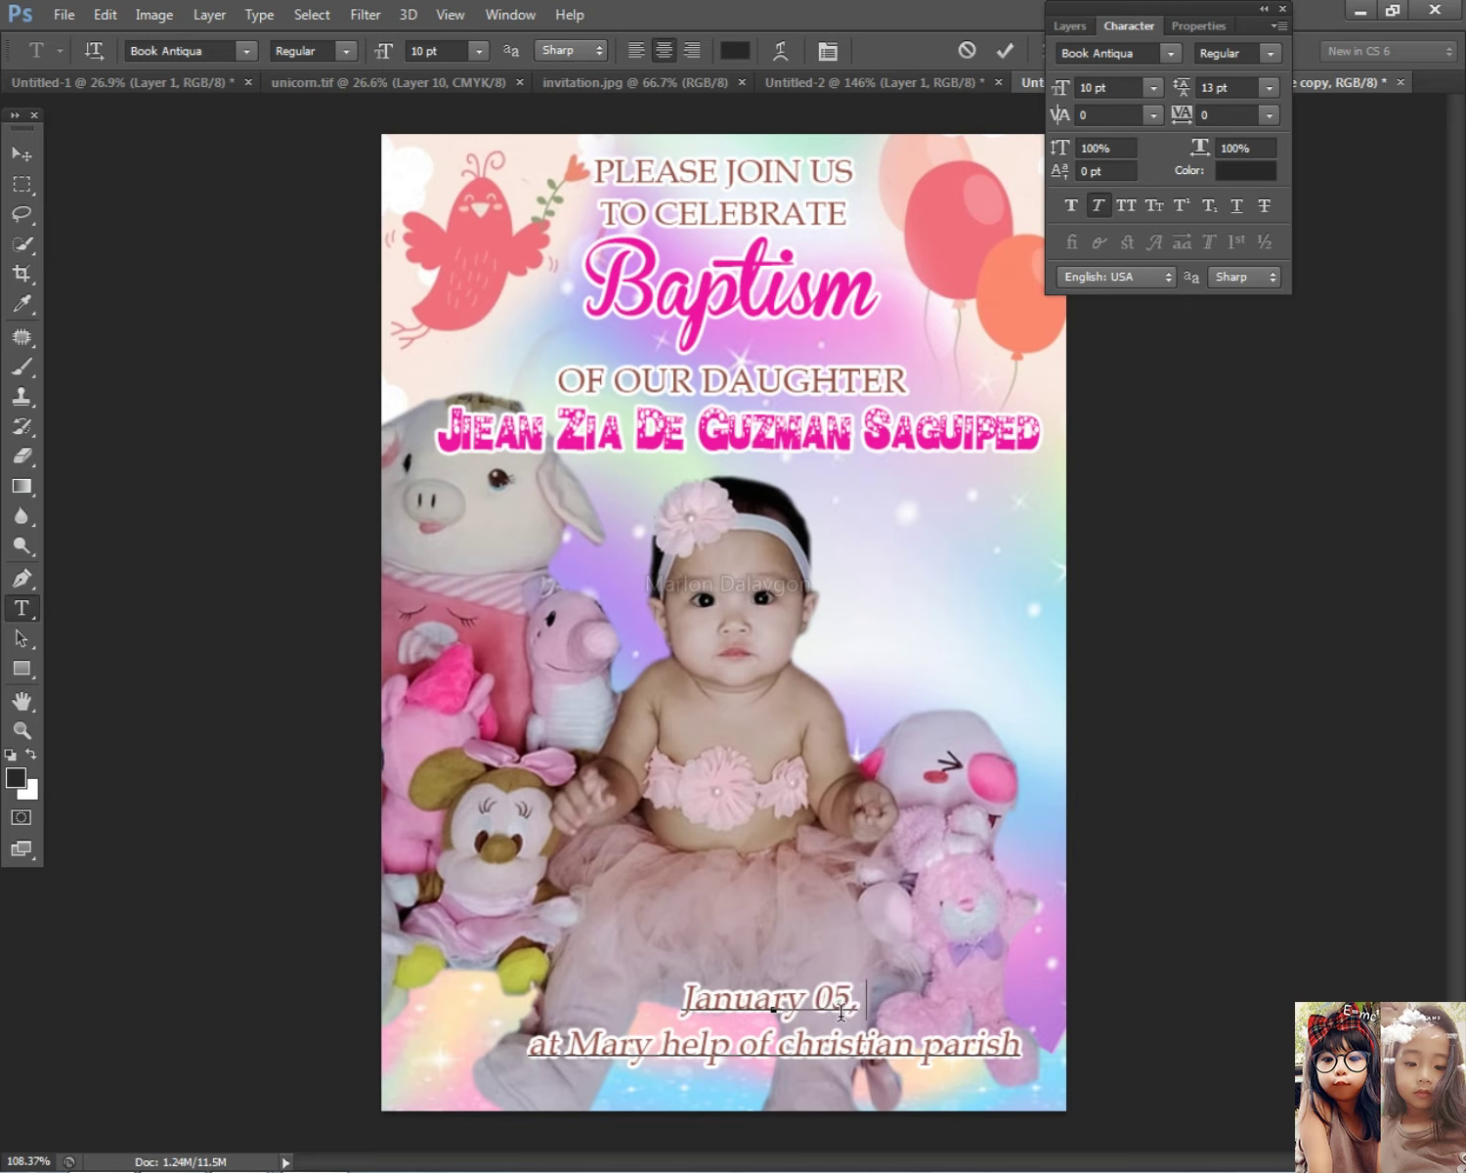
pyautogui.write('2020')
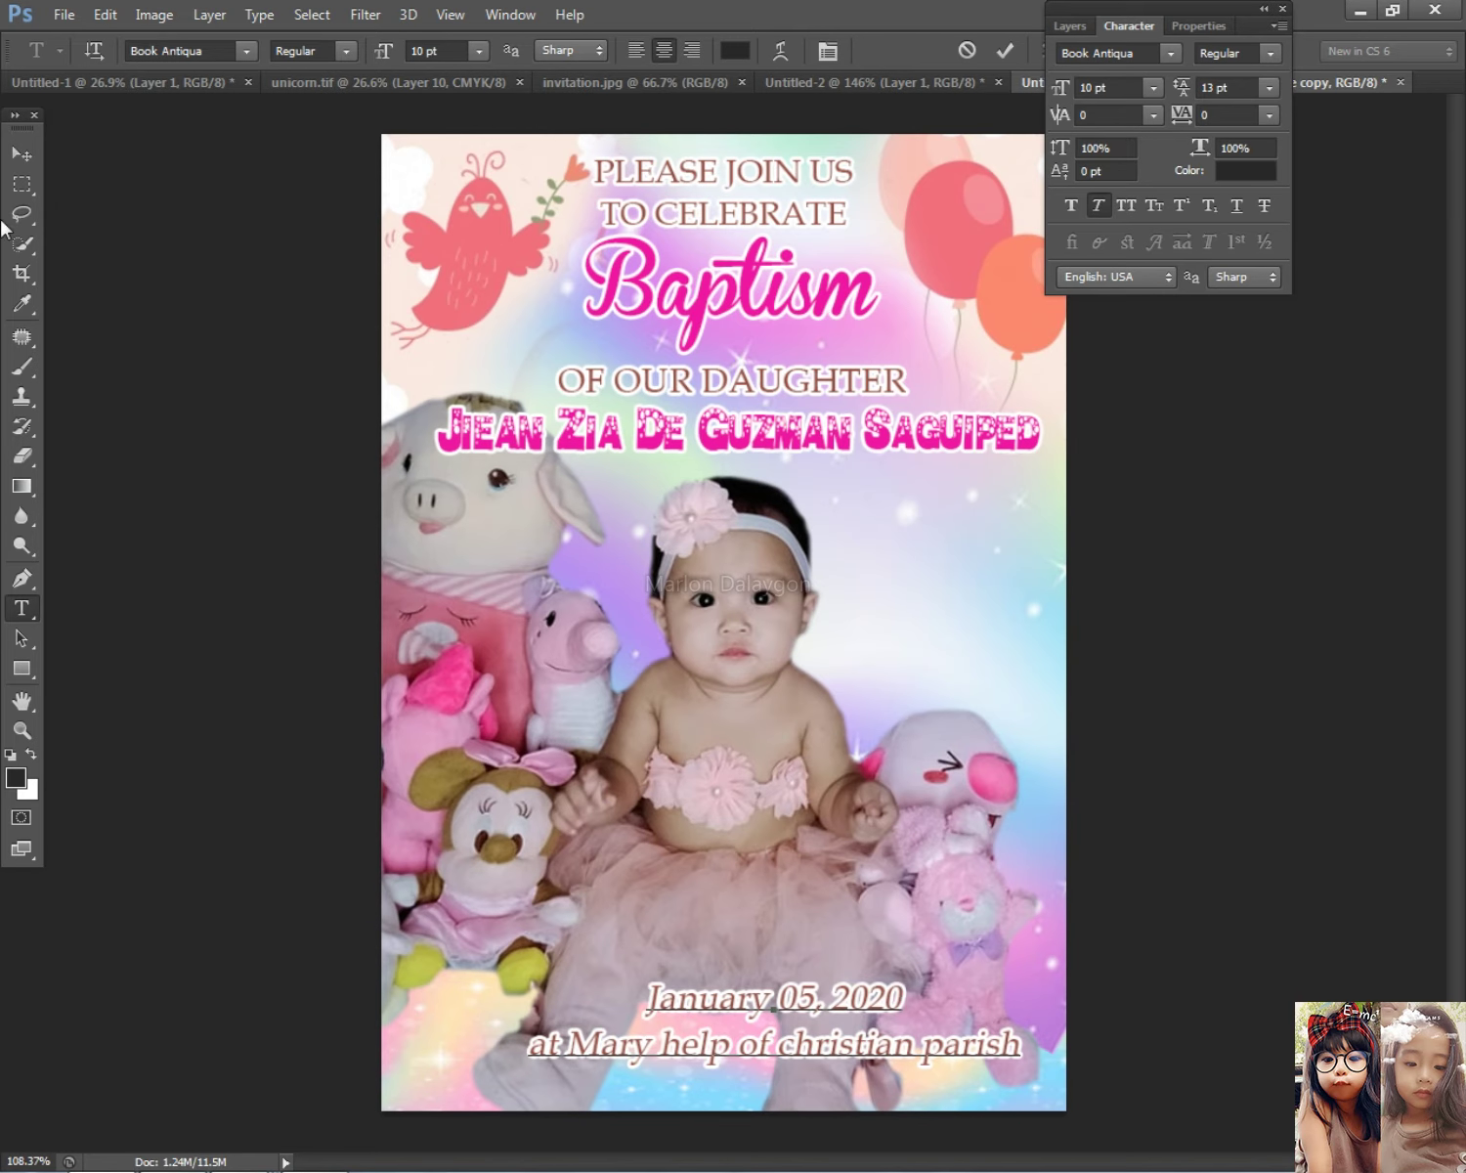
pyautogui.click(22, 153)
# Step: Reposition the date text and level it with a transform
pyautogui.moveTo(860, 975); pyautogui.dragTo(846, 1012)
pyautogui.rightClick(847, 1014)
pyautogui.click(891, 1022)
pyautogui.hotkey('ctrl', 't')
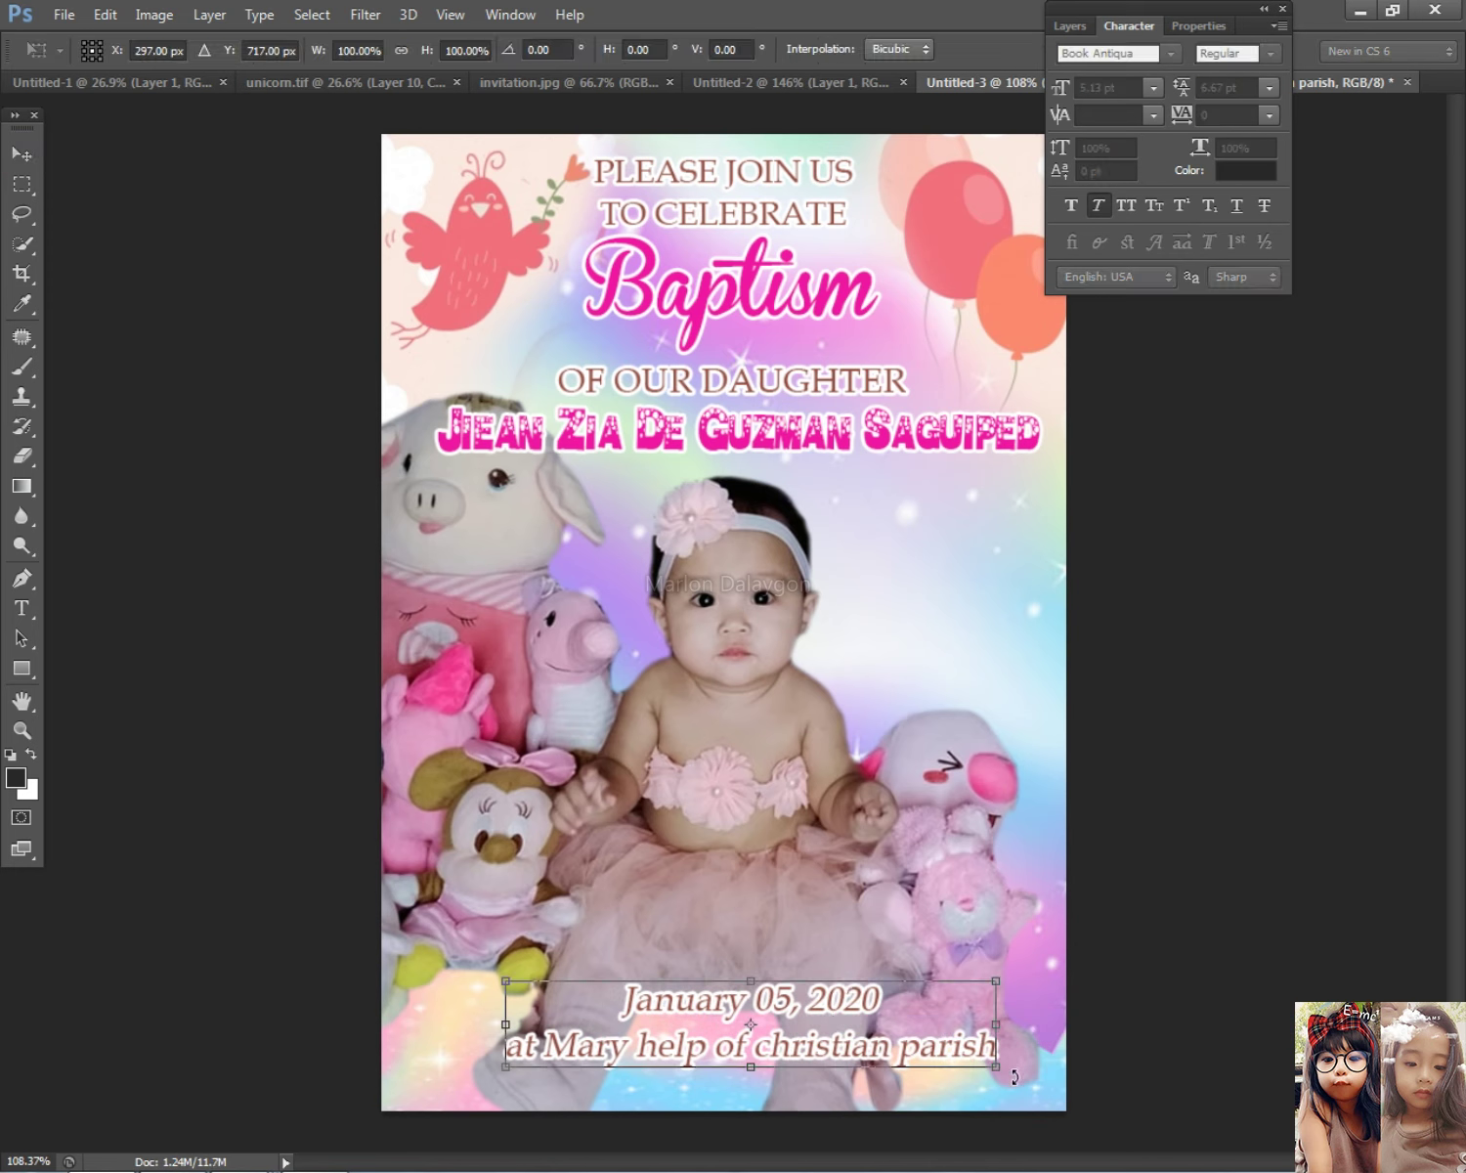
pyautogui.moveTo(1014, 1075)
pyautogui.mouseDown()
pyautogui.moveTo(997, 1039)
pyautogui.moveTo(973, 1039)
pyautogui.moveTo(1012, 1073)
pyautogui.mouseUp()
pyautogui.press('Return')
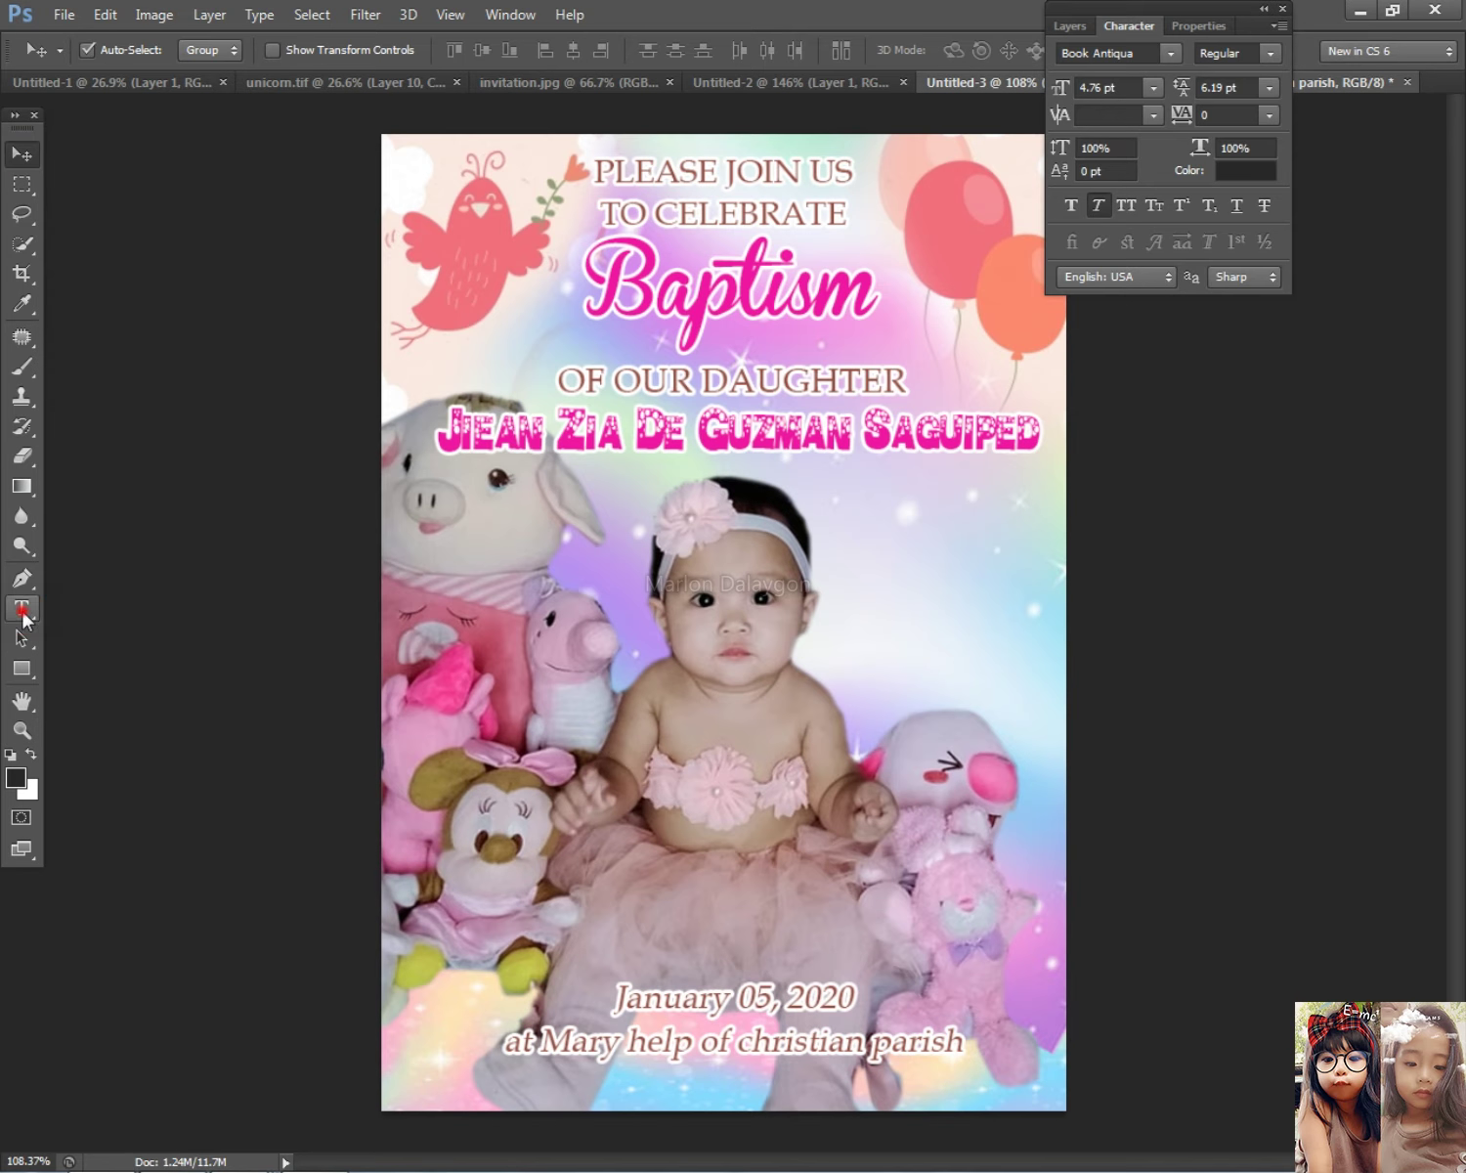
# Step: Add 'on' before January so the date line reads 'on January 05, 2020'
pyautogui.click(22, 608)
pyautogui.scroll(1, 587, 917)
pyautogui.click(618, 1013)
pyautogui.write('on')
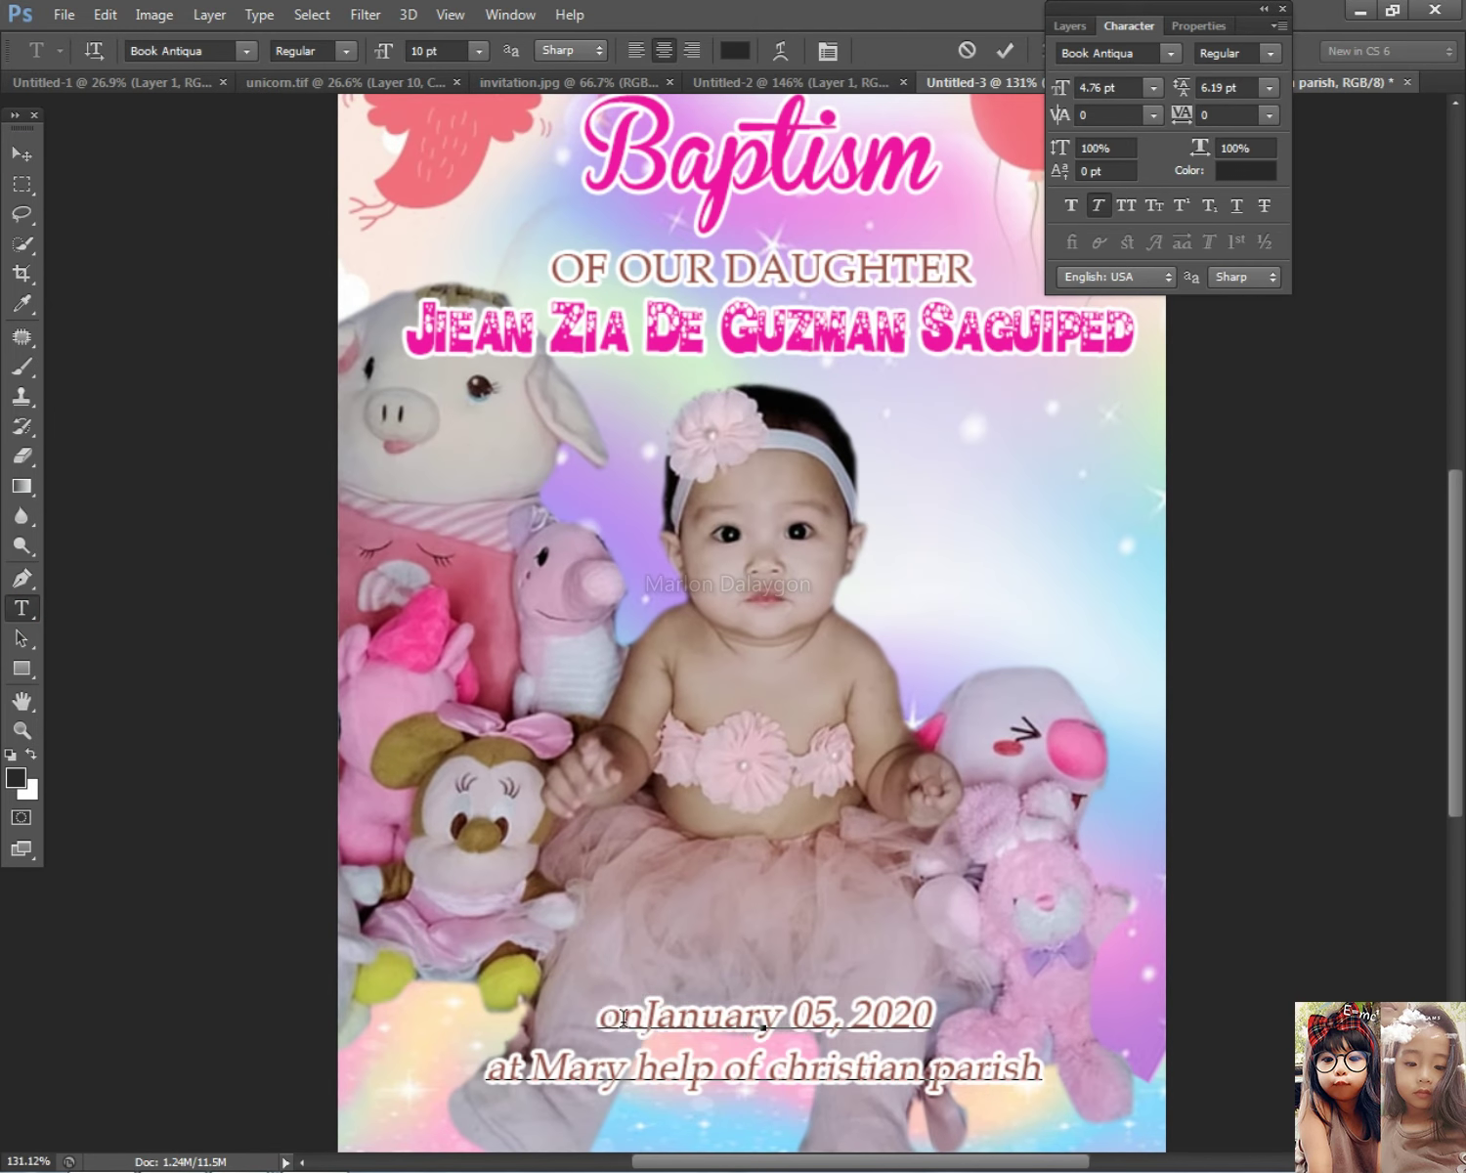
# Step: Capitalise 'Christian Parish' in the church line and return to the Messenger chat
pyautogui.click(781, 1060)
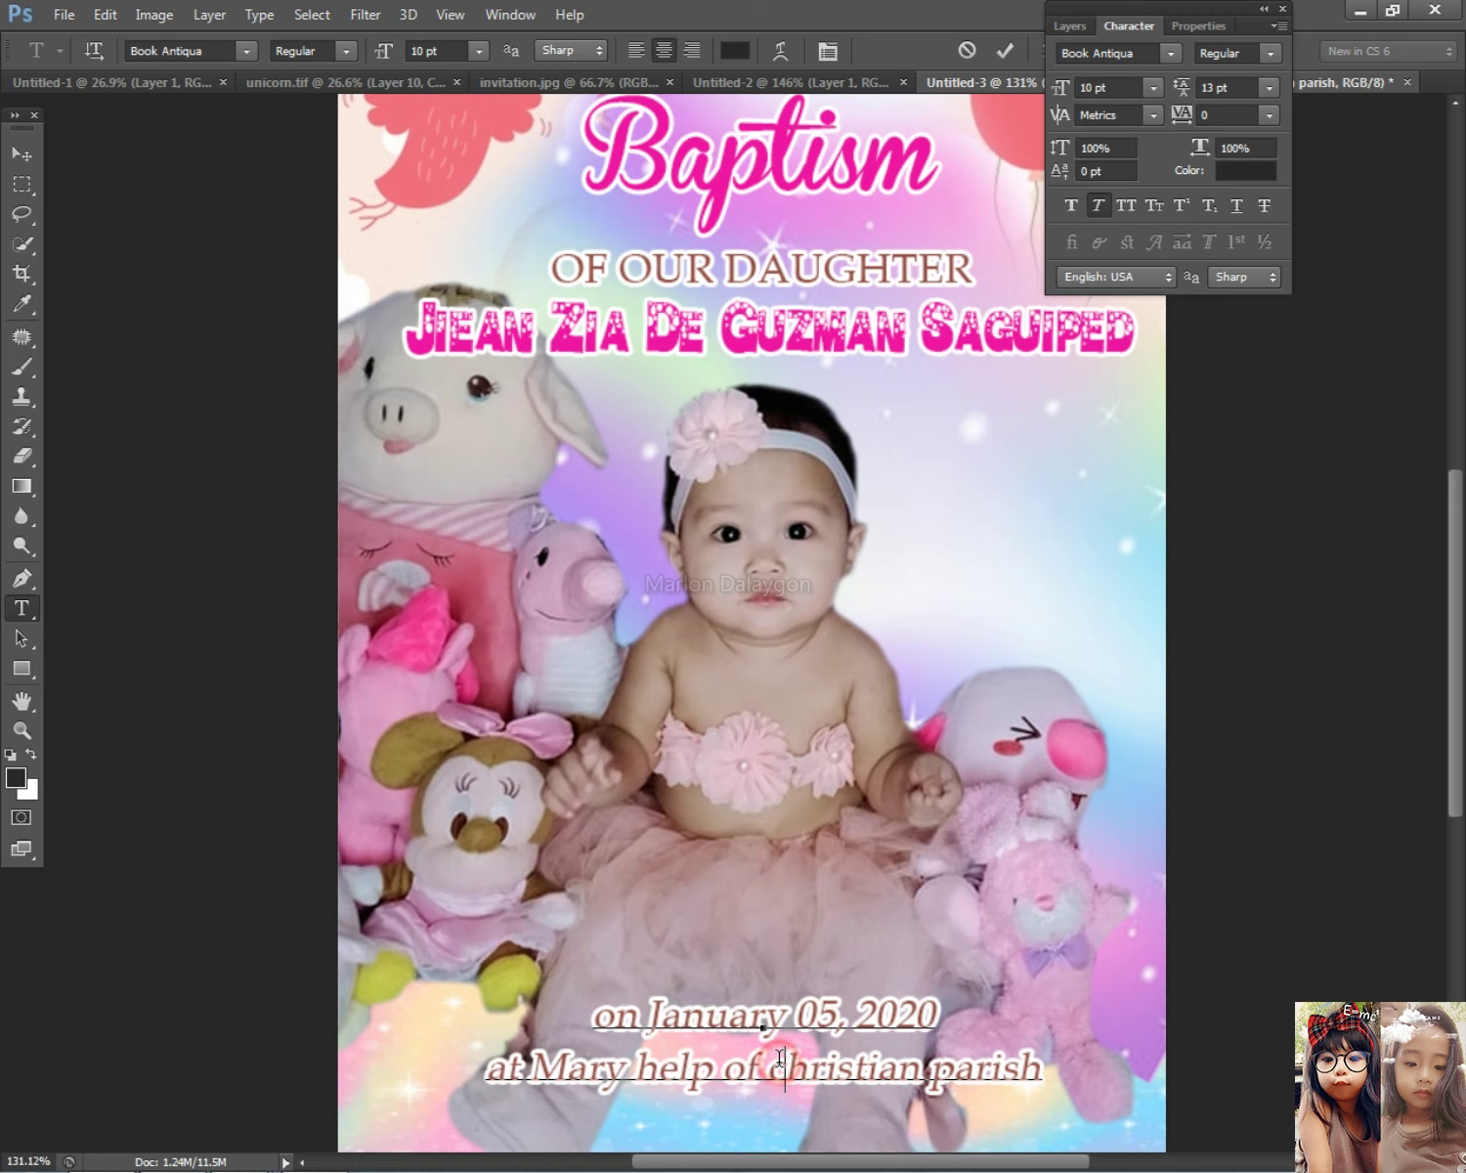
pyautogui.press('BackSpace')
pyautogui.write('C')
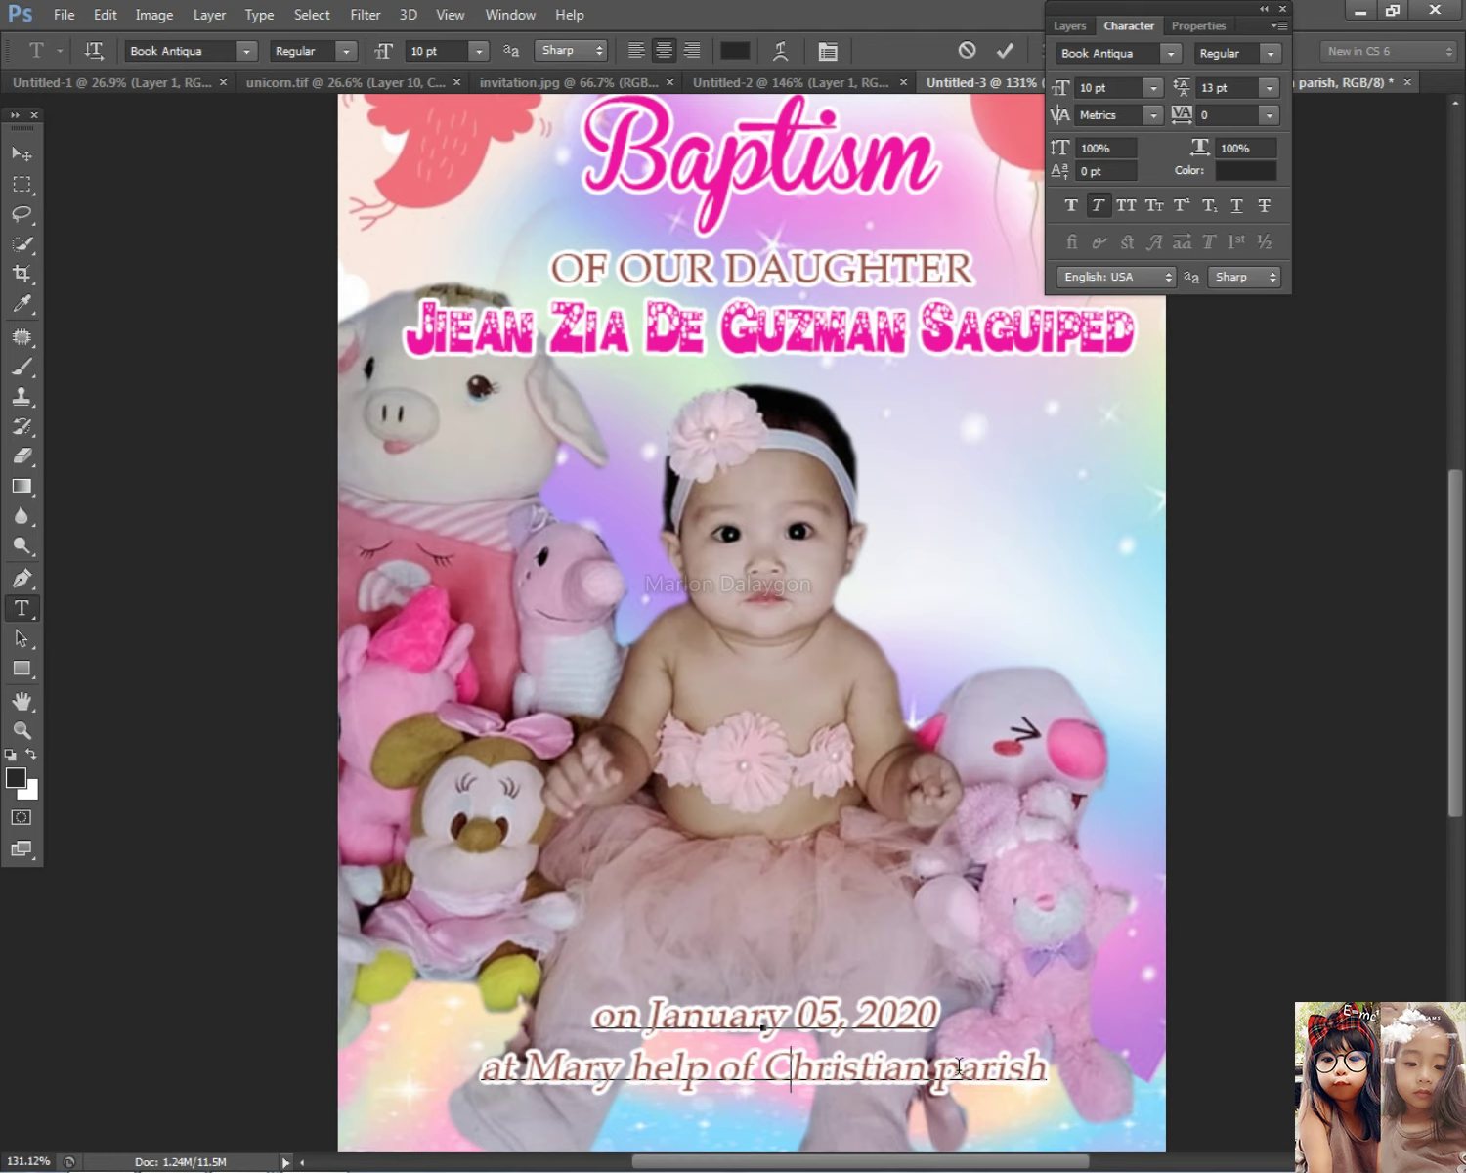
pyautogui.press('Delete')
pyautogui.write('P')
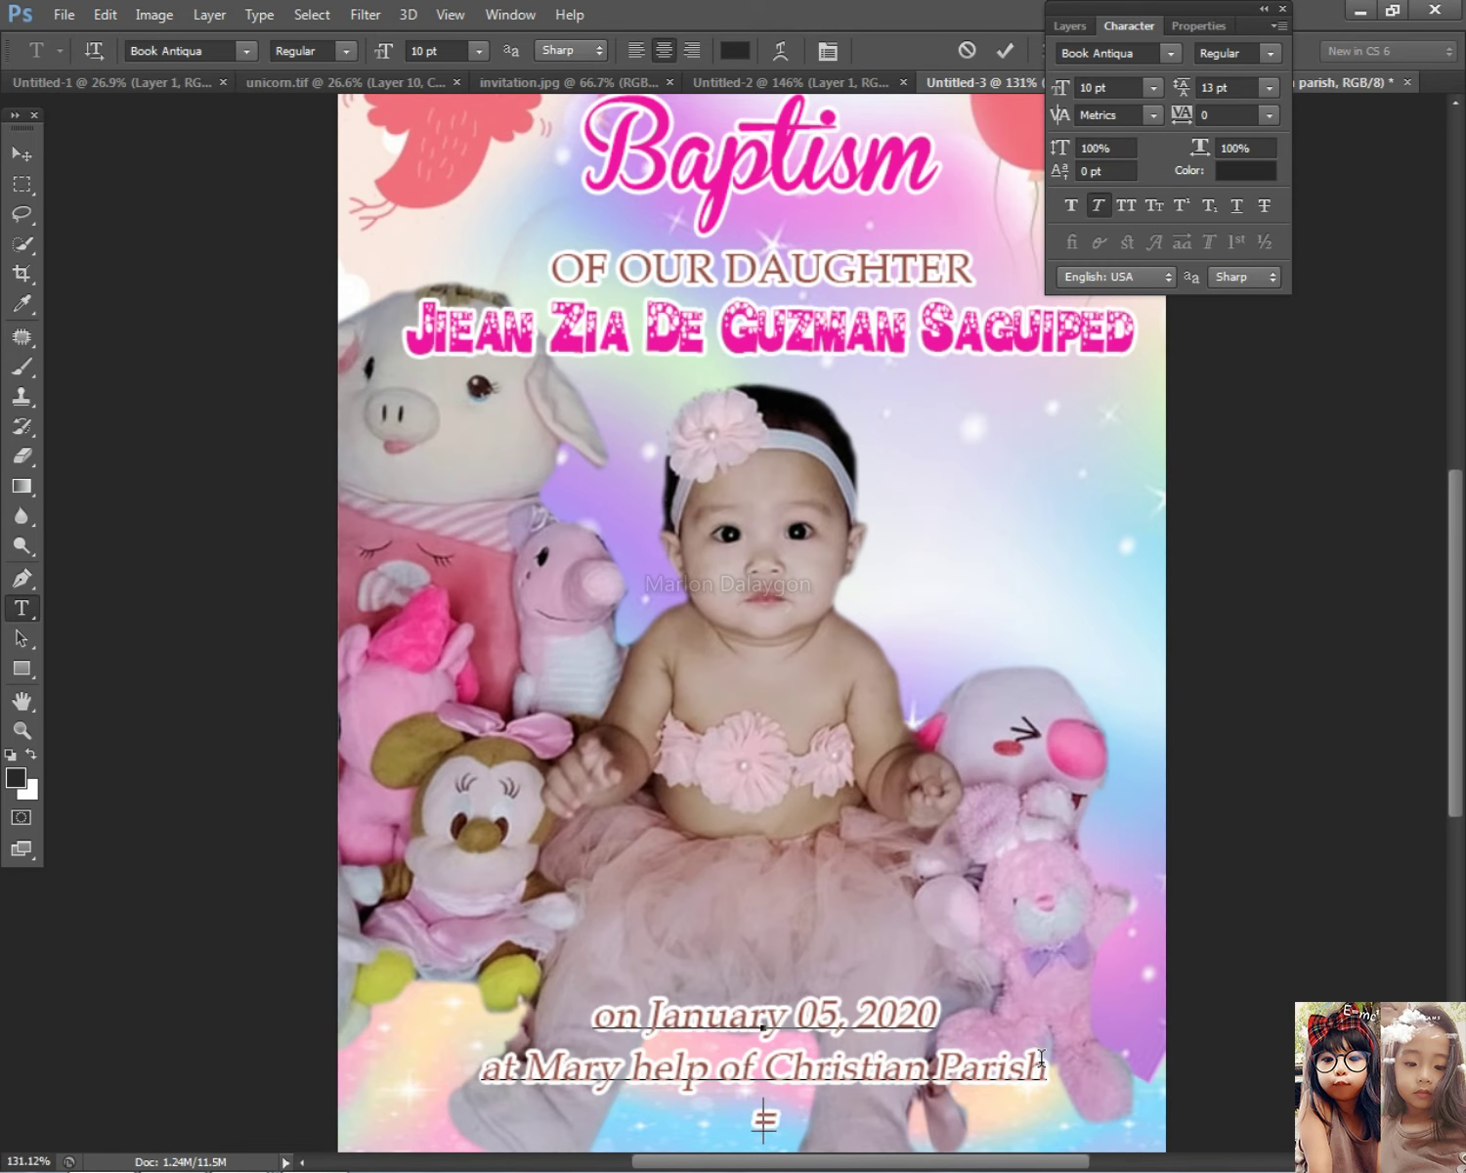
pyautogui.hotkey('alt', 'Tab')
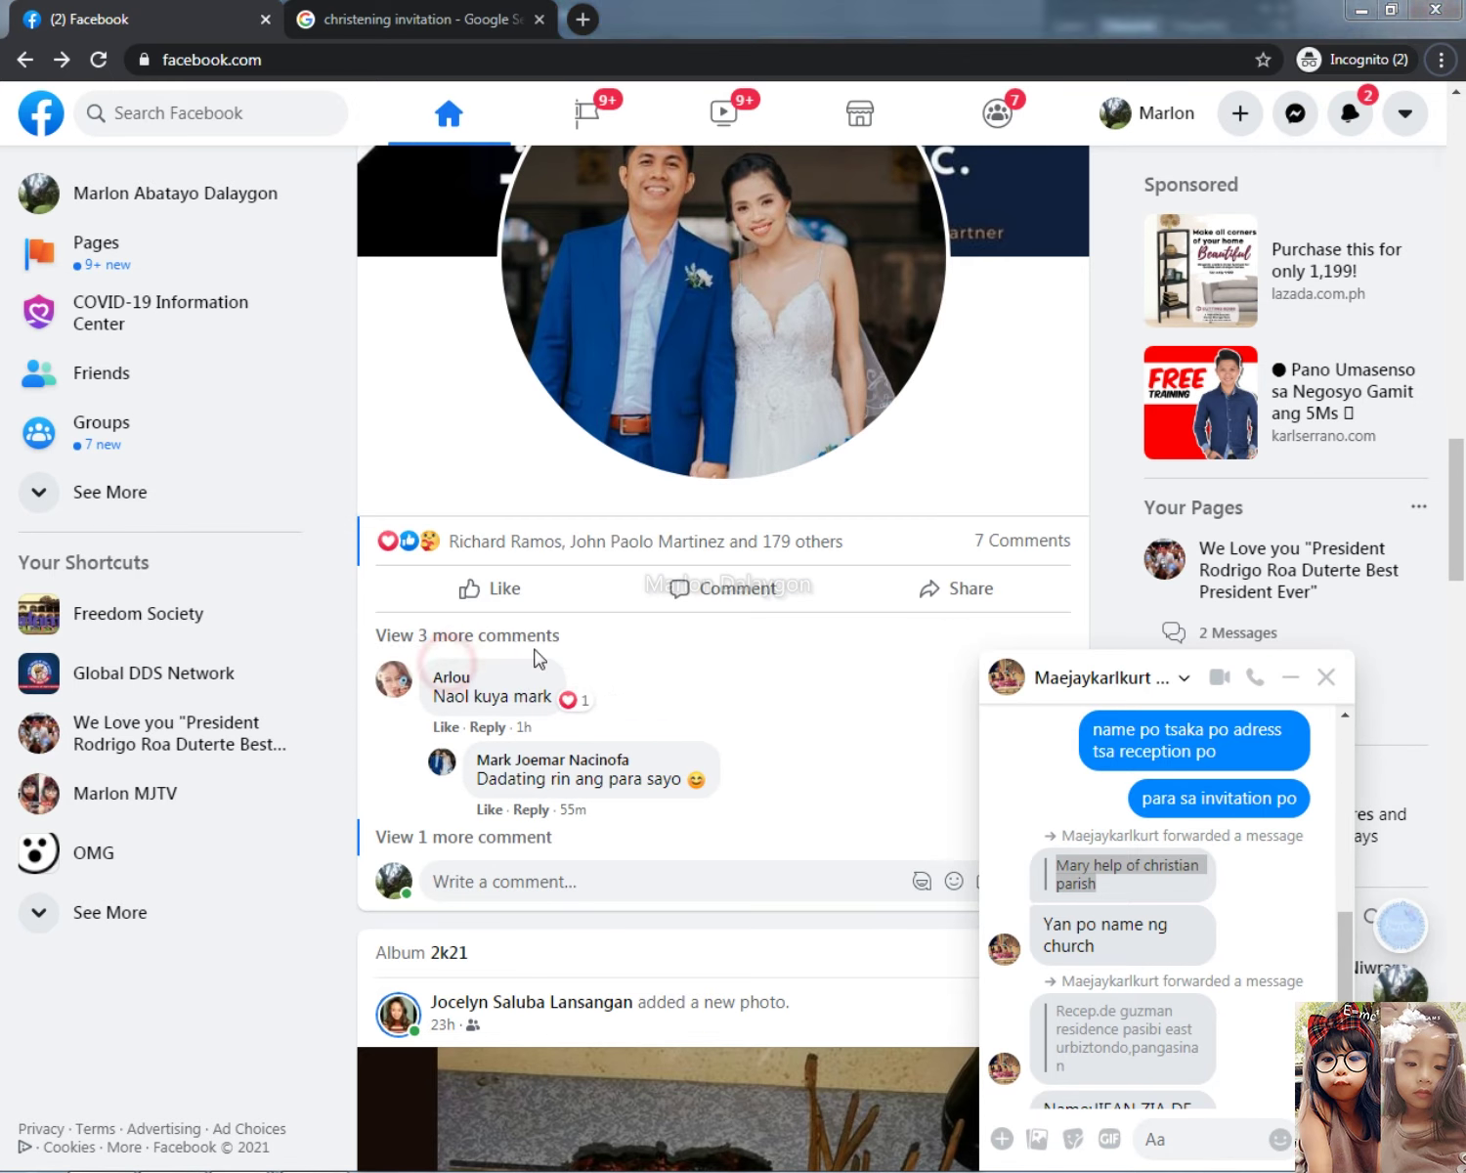
# Step: Copy the forwarded reception address from Messenger and paste it below the parish line
pyautogui.scroll(-2, 1194, 939)
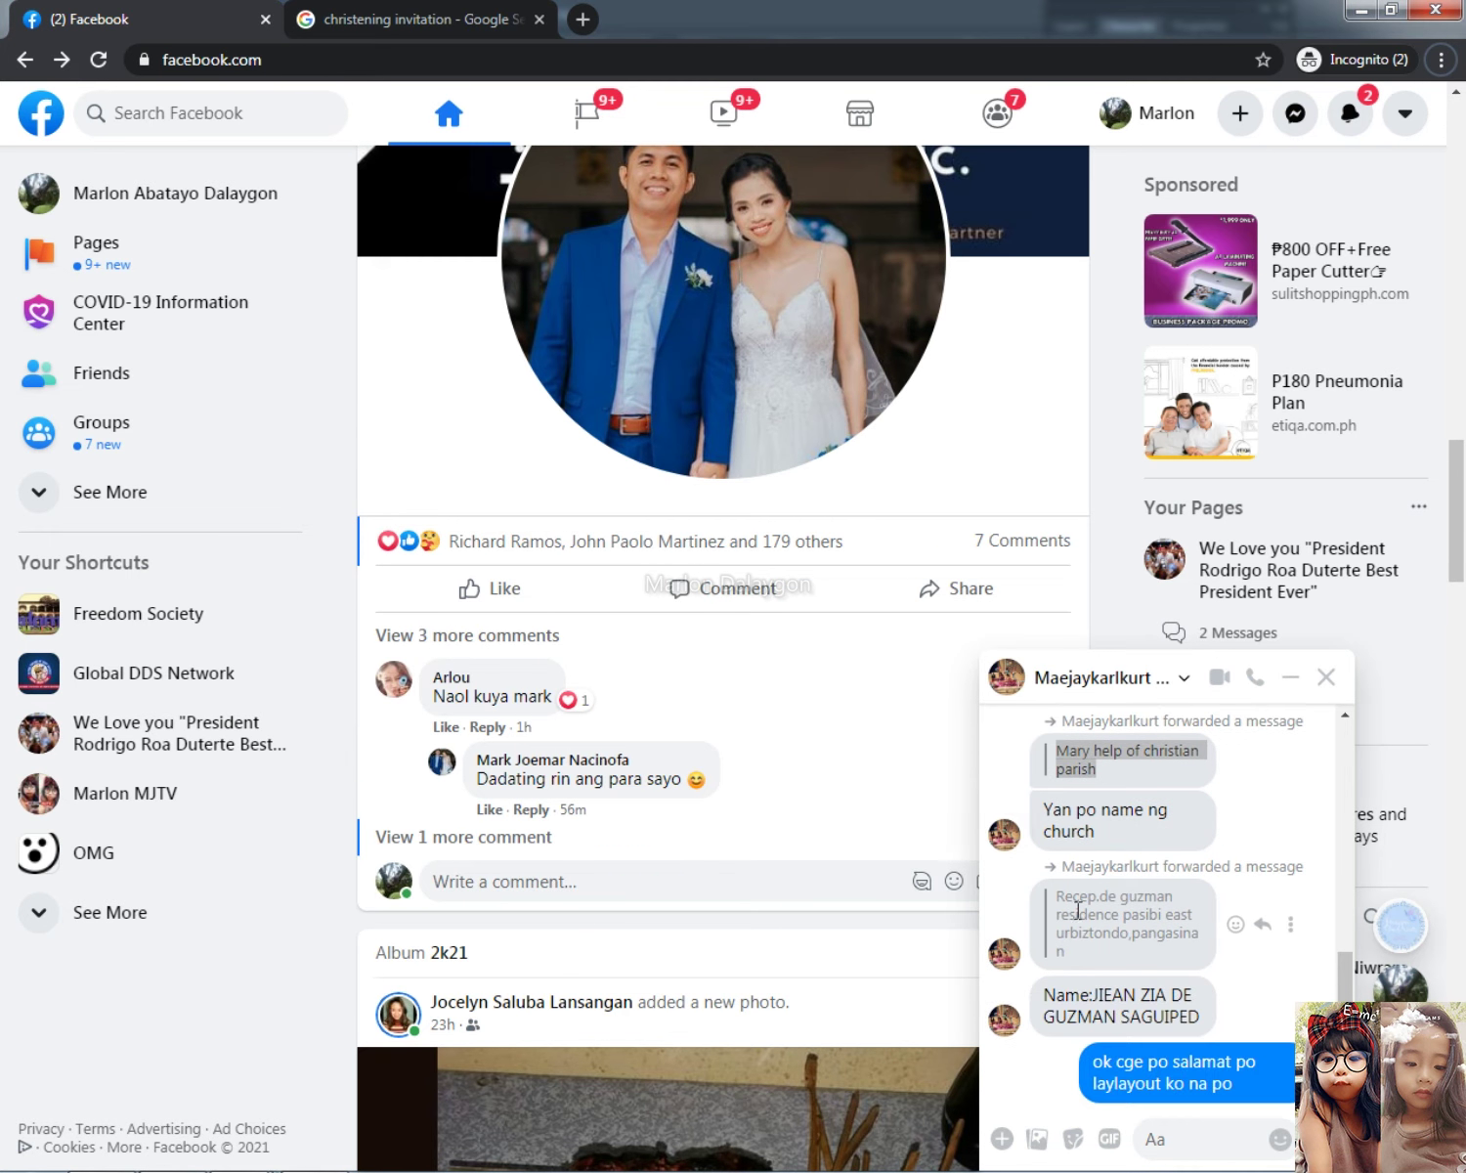
pyautogui.moveTo(1057, 893); pyautogui.dragTo(1161, 969)
pyautogui.hotkey('alt', 'Tab')
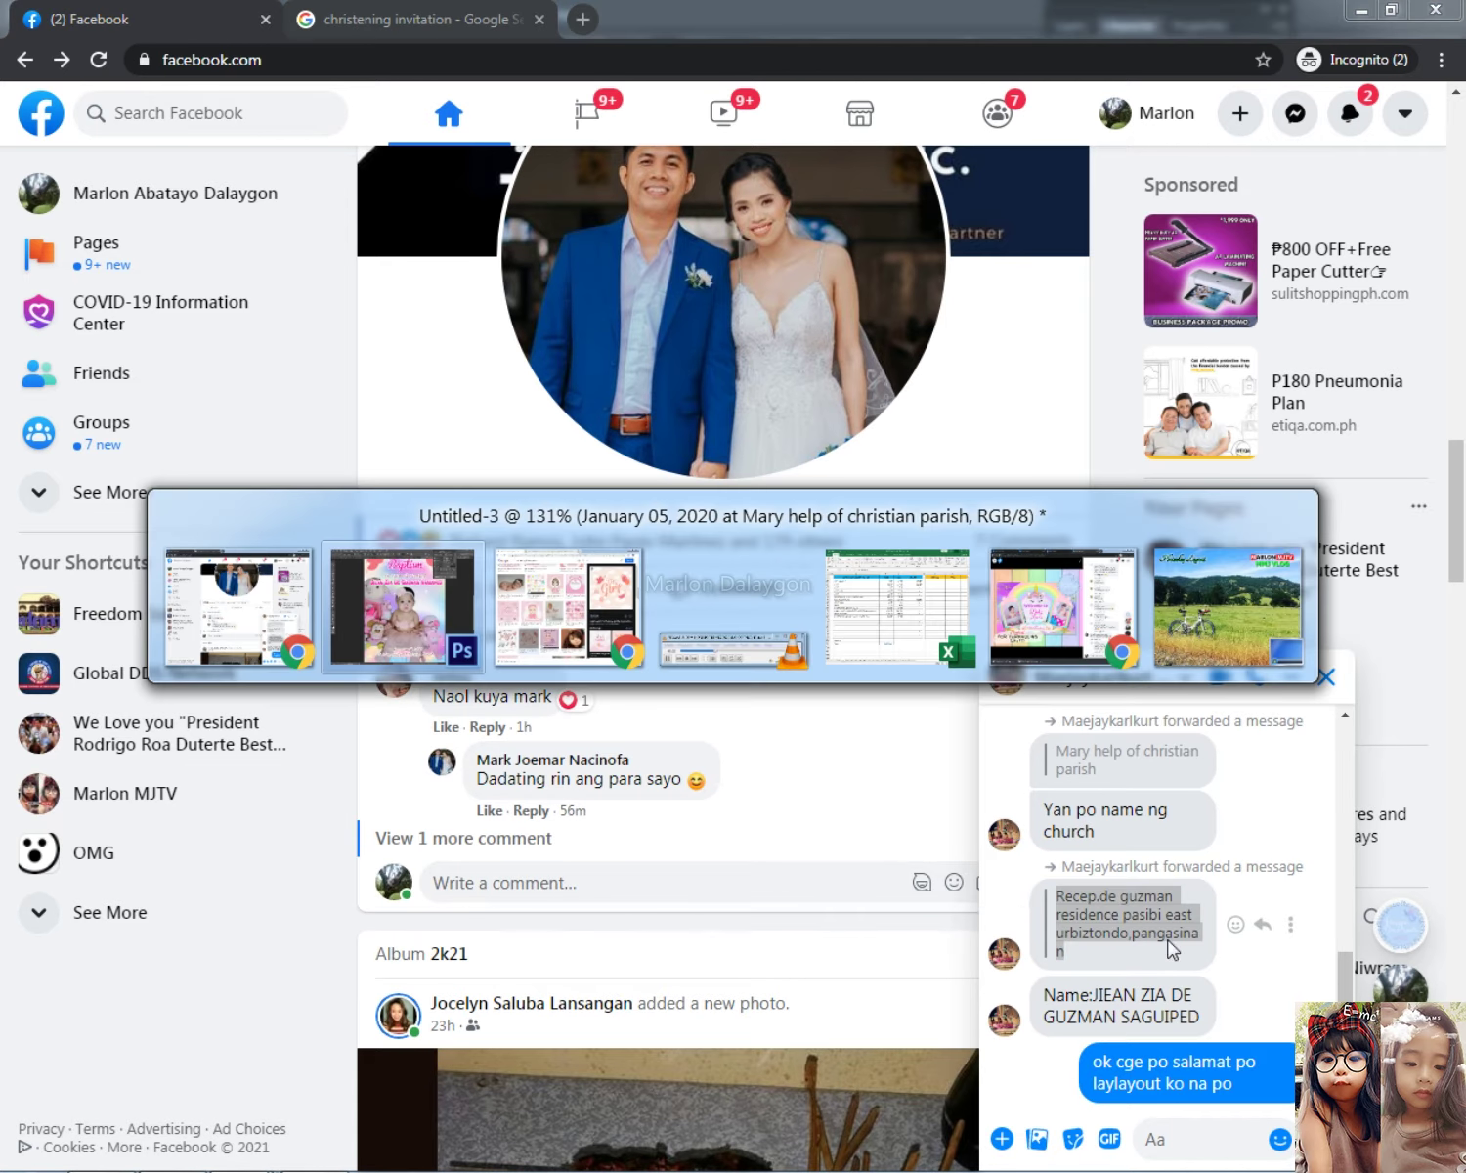
pyautogui.hotkey('ctrl', 'v')
pyautogui.scroll(-1, 857, 950)
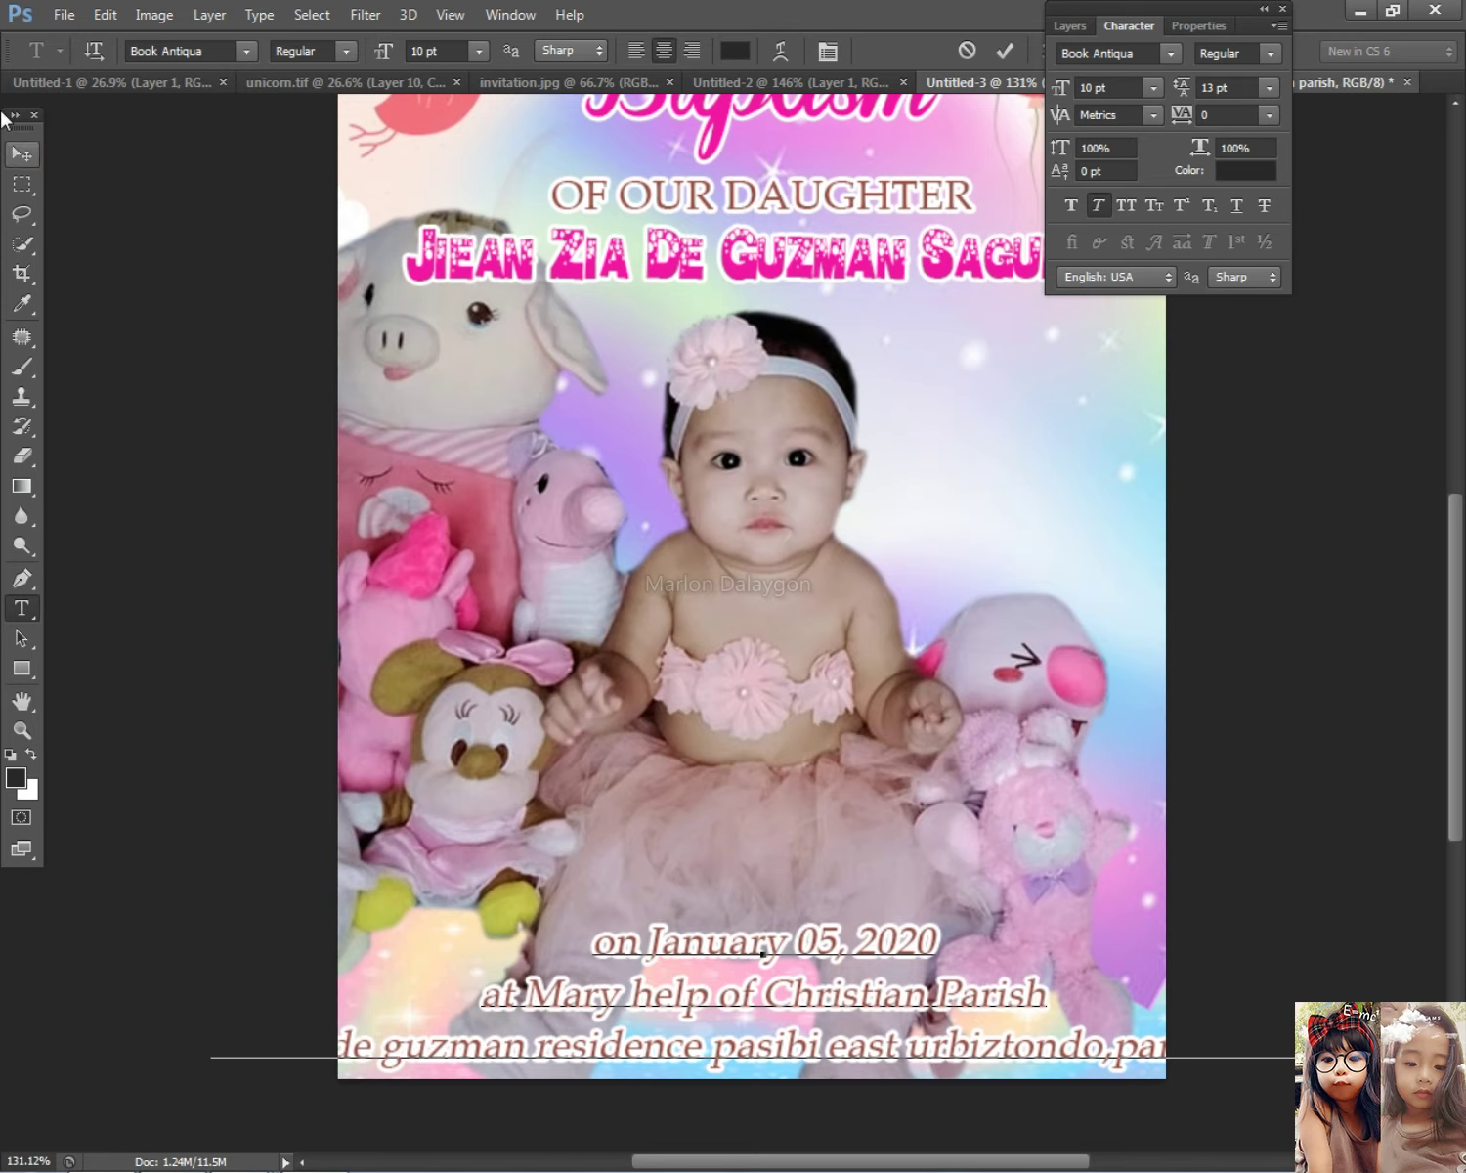
# Step: Shrink the bottom text block to about 78% and shift it right
pyautogui.click(22, 156)
pyautogui.hotkey('ctrl', 't')
pyautogui.moveTo(1316, 1071); pyautogui.dragTo(1080, 1038)
pyautogui.moveTo(793, 973); pyautogui.dragTo(884, 953)
pyautogui.press('Return')
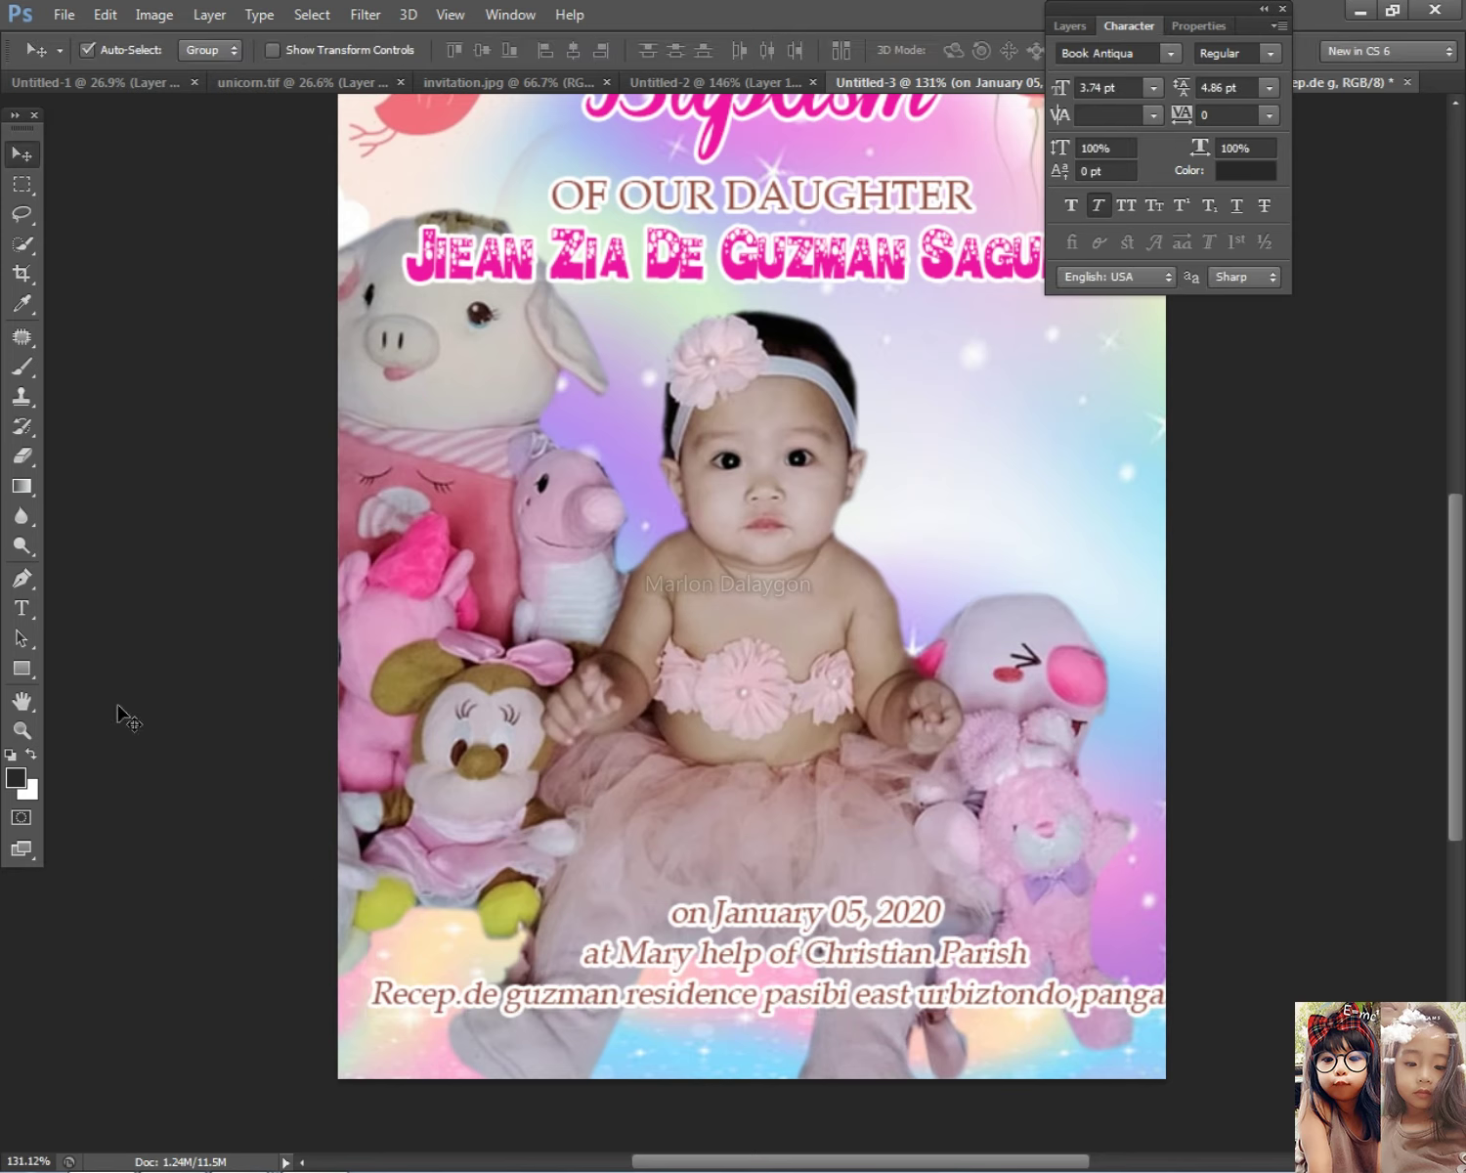
# Step: Break the address onto a new line beginning 'Reception follow at'
pyautogui.click(36, 613)
pyautogui.click(765, 999)
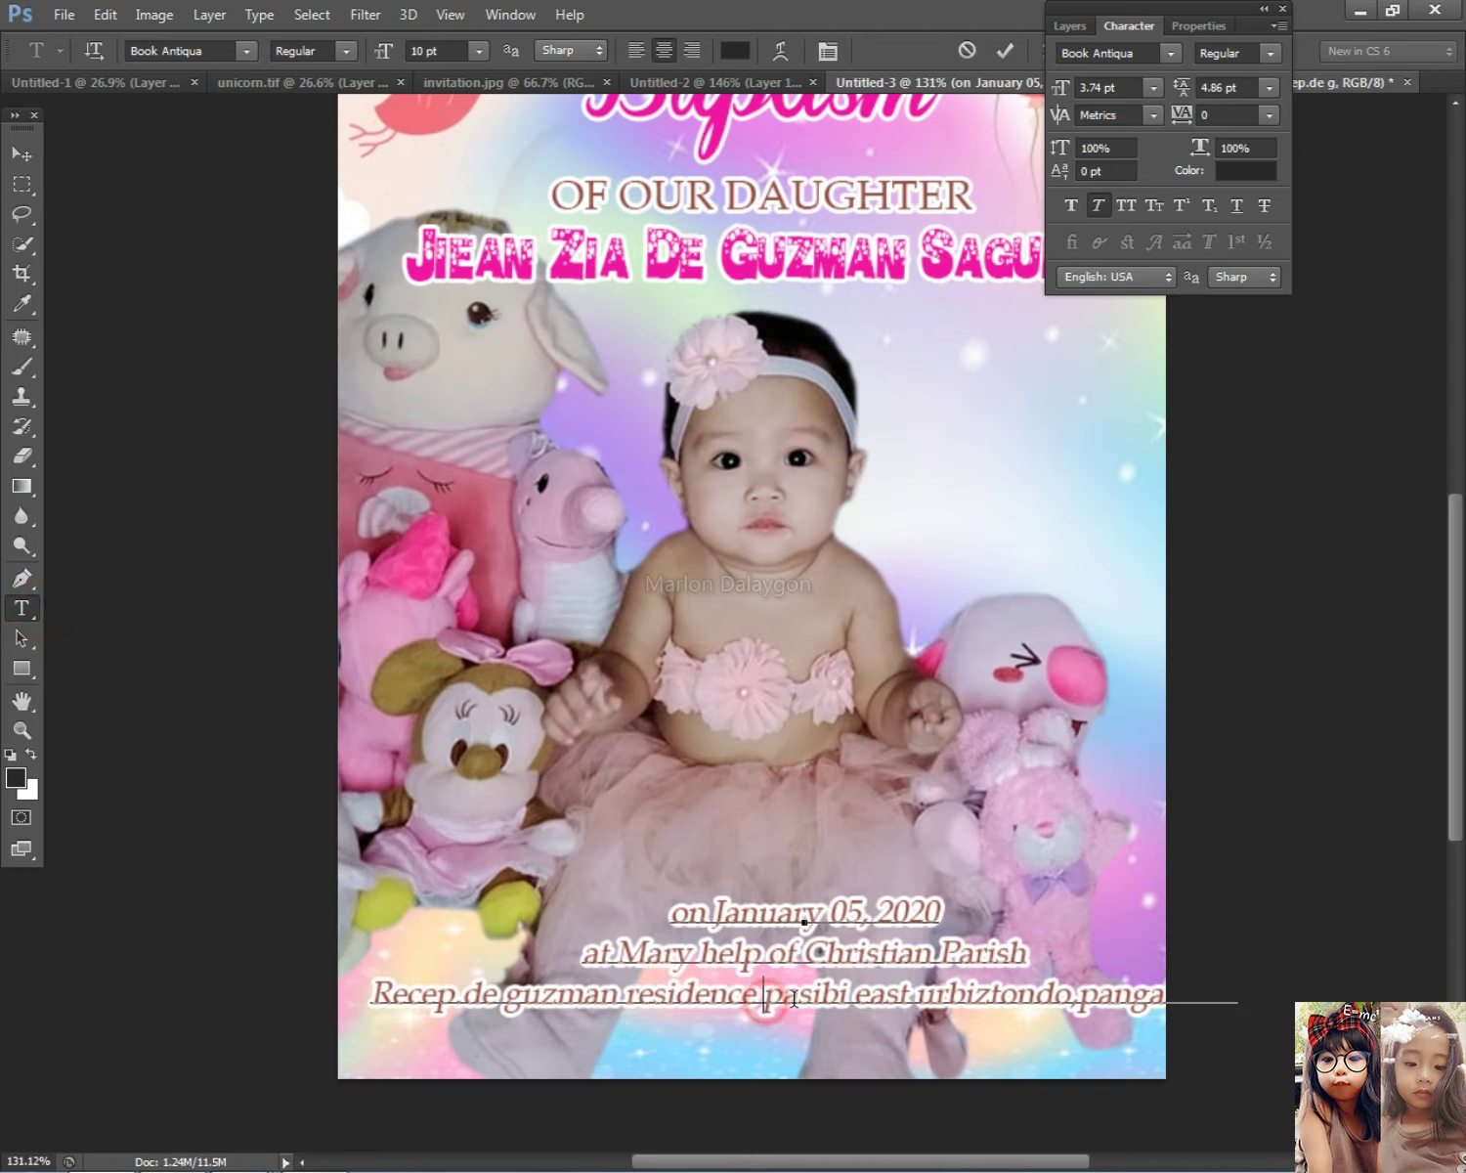
pyautogui.press('Return')
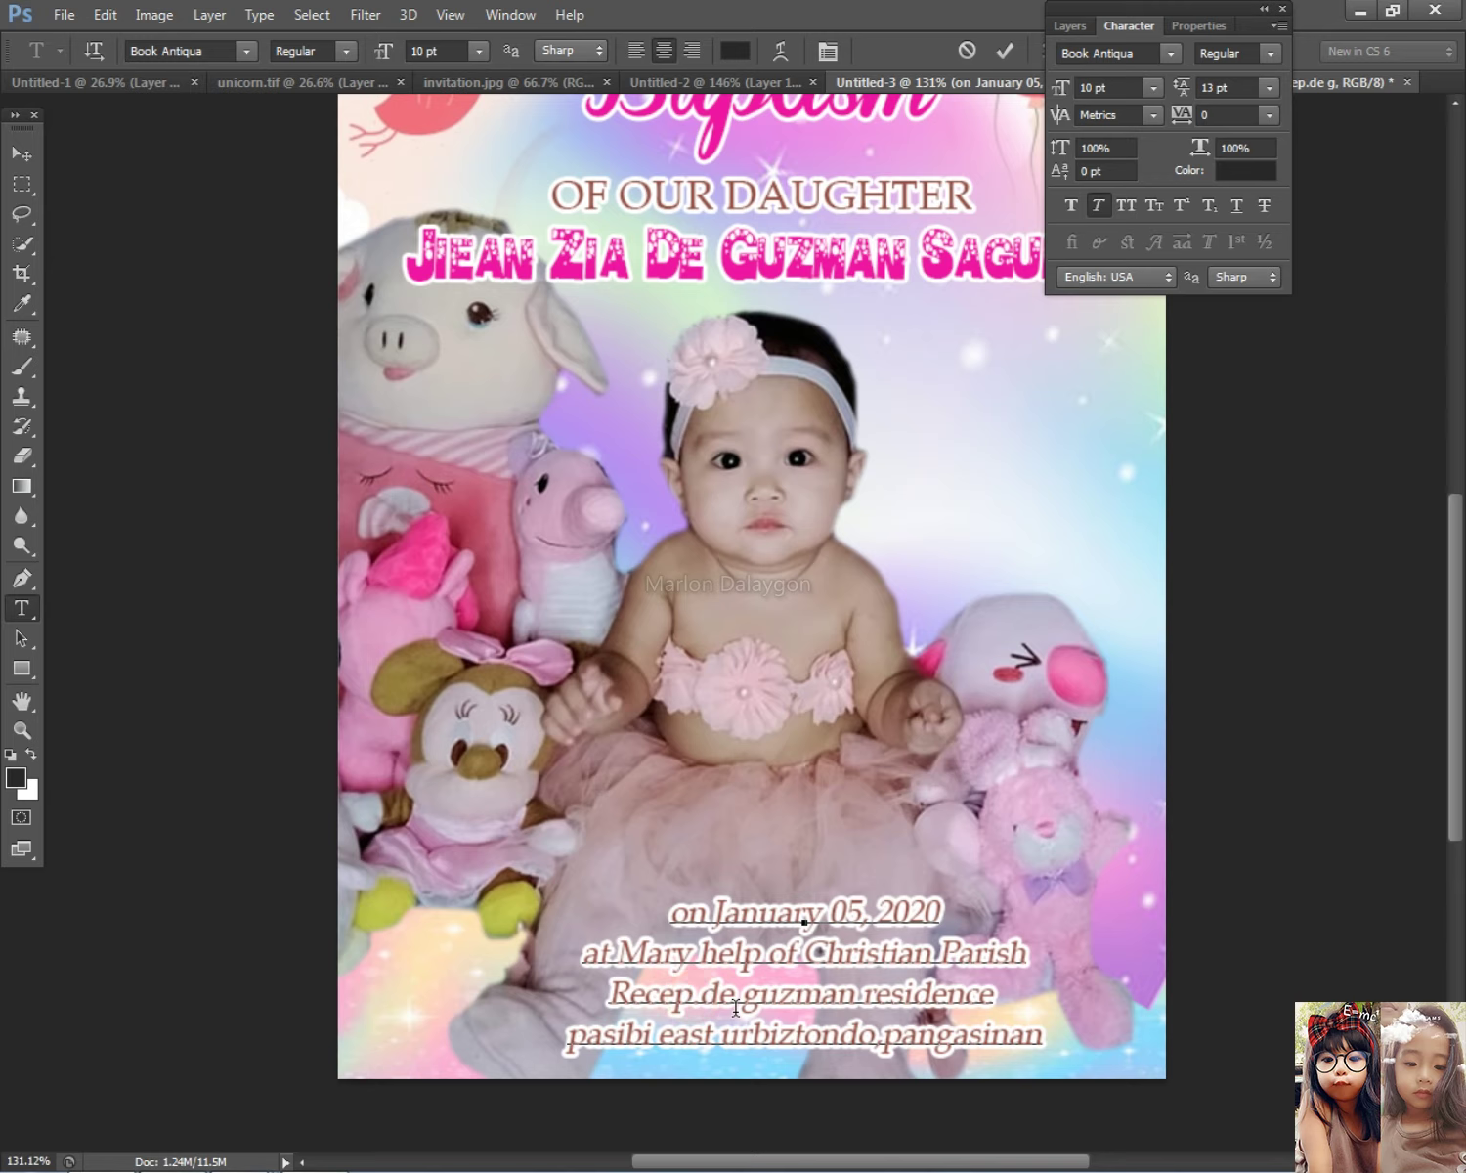
pyautogui.write('tion')
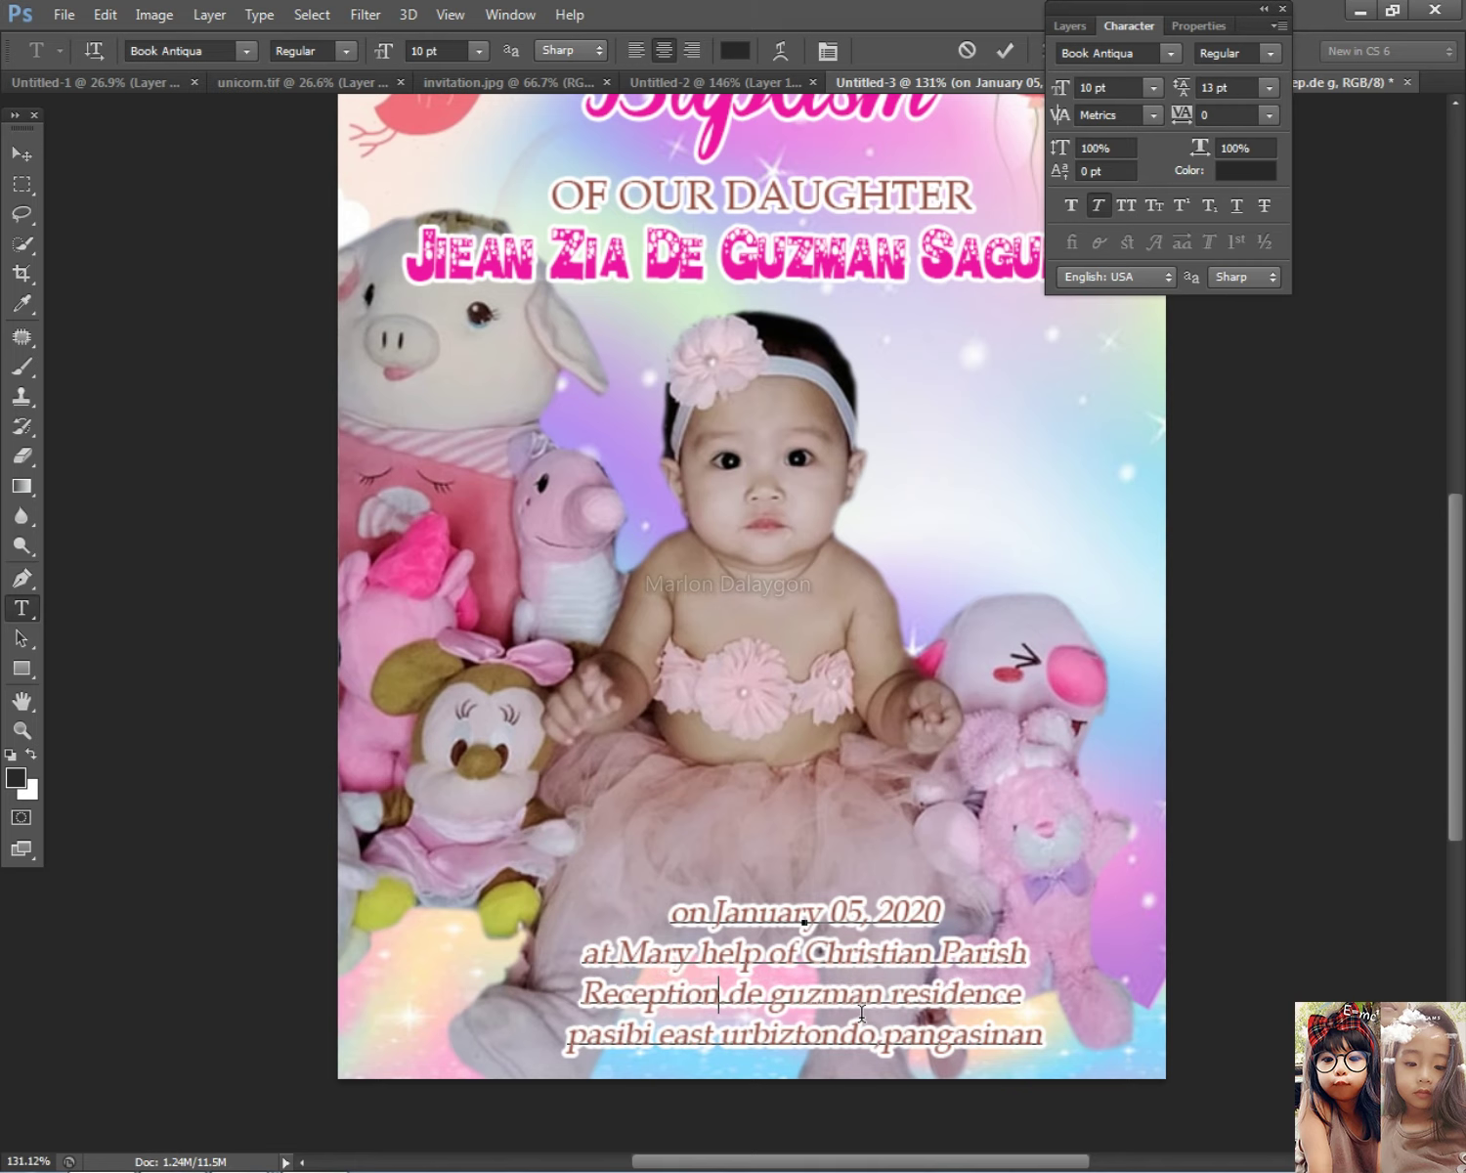
pyautogui.write(' follow')
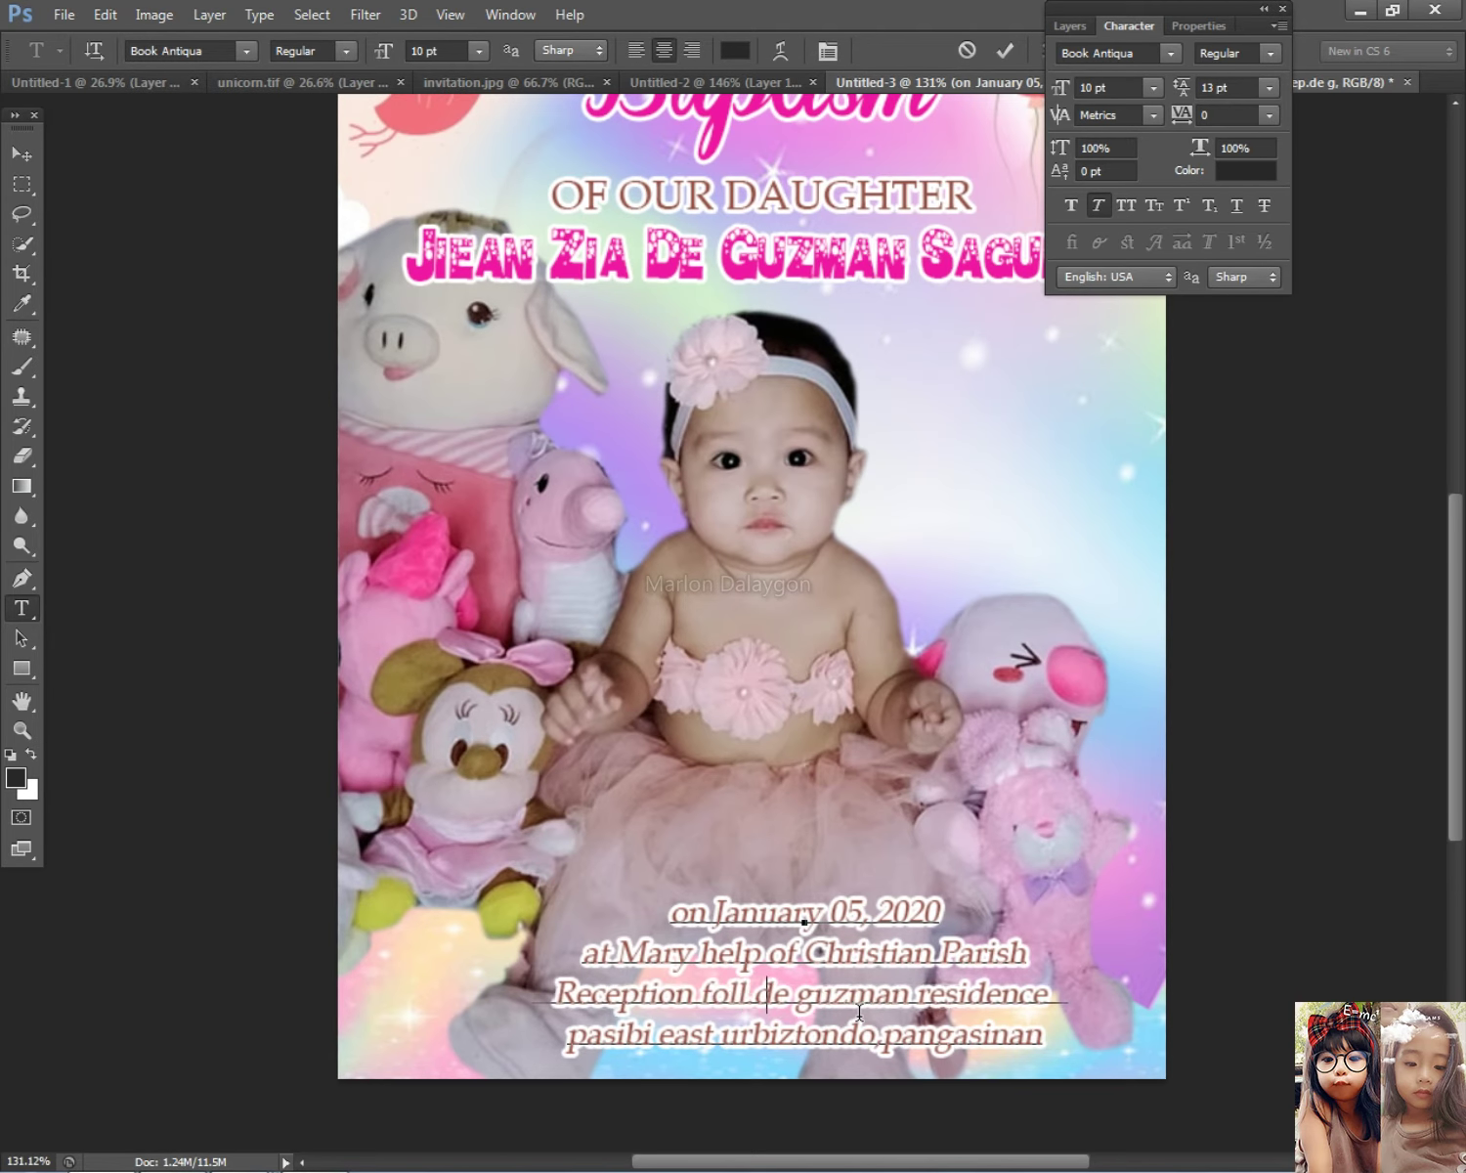
pyautogui.write(' at')
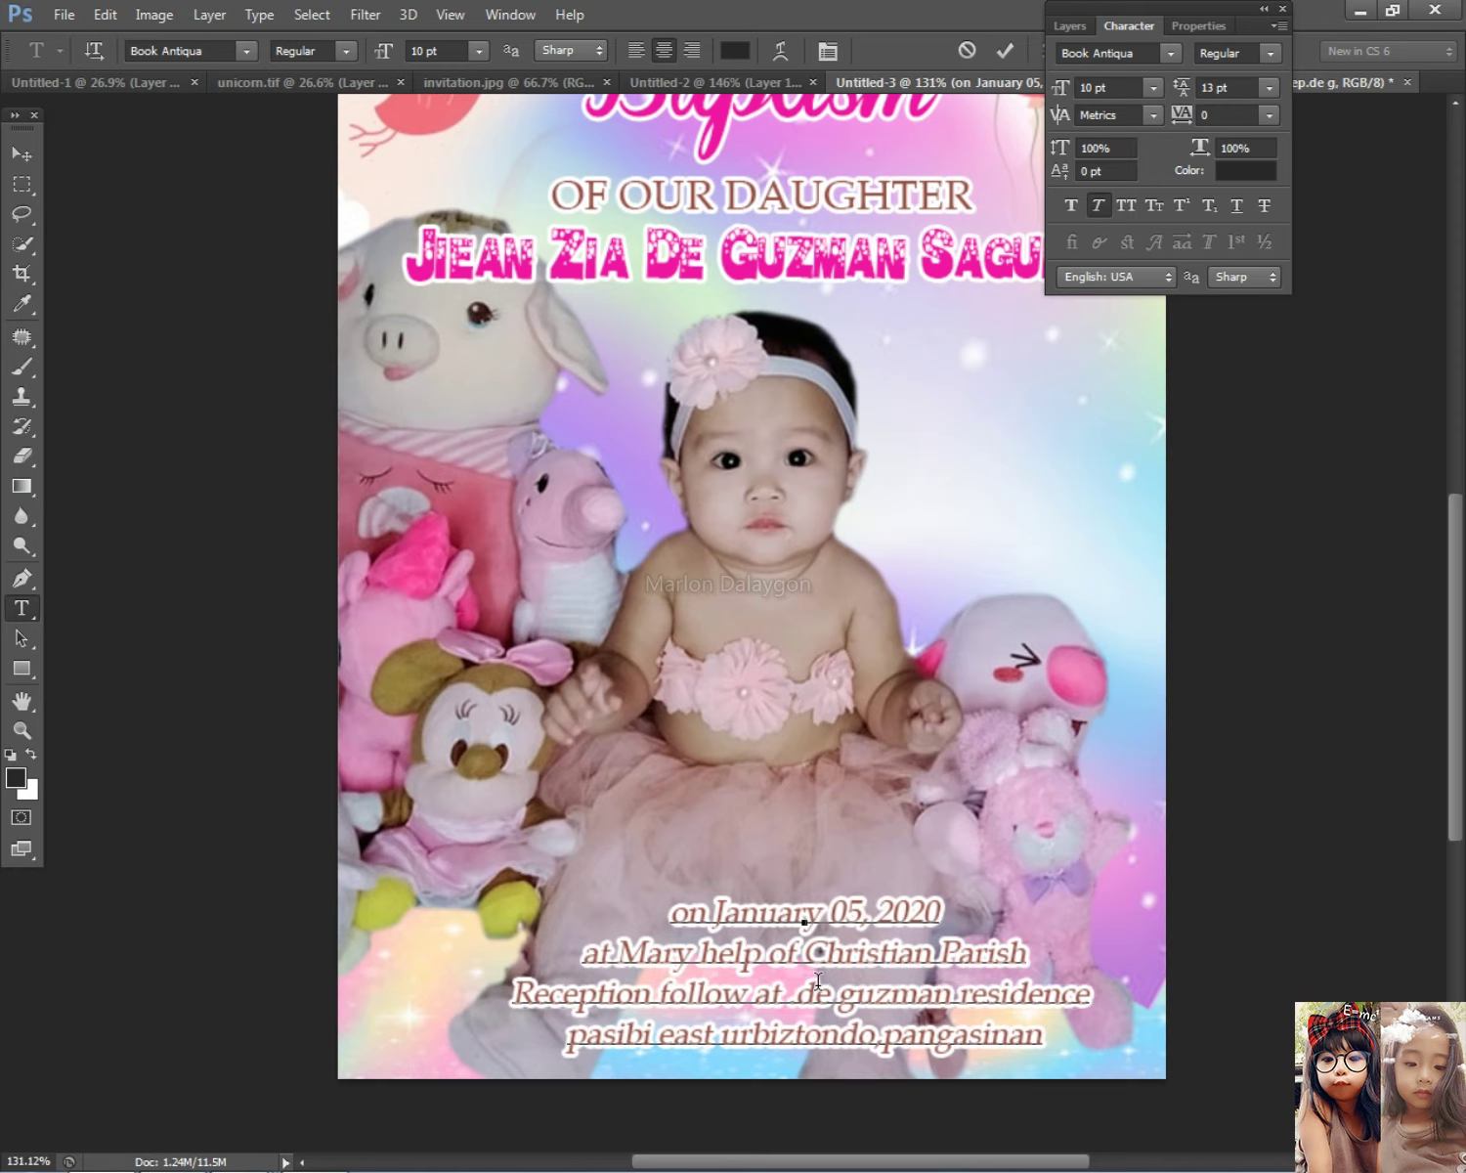
# Step: Capitalise the D, G and R of 'De Guzman Residence'
pyautogui.press('Delete')
pyautogui.write('D')
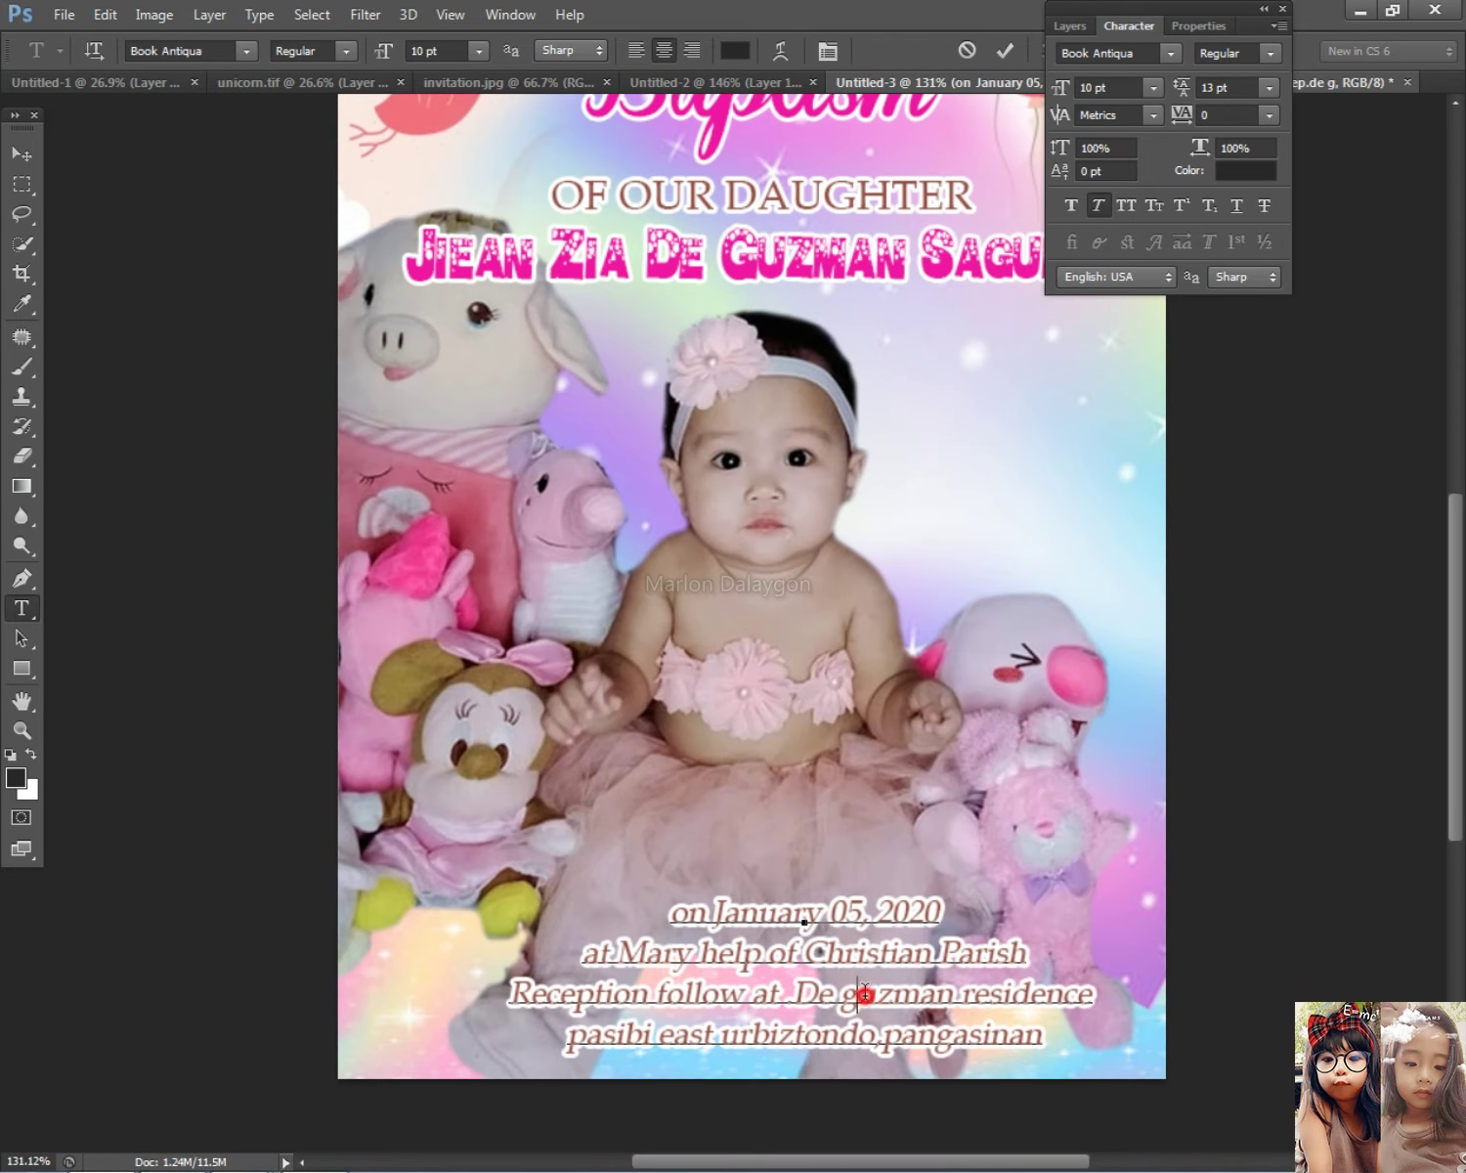
pyautogui.click(865, 992)
pyautogui.press('BackSpace')
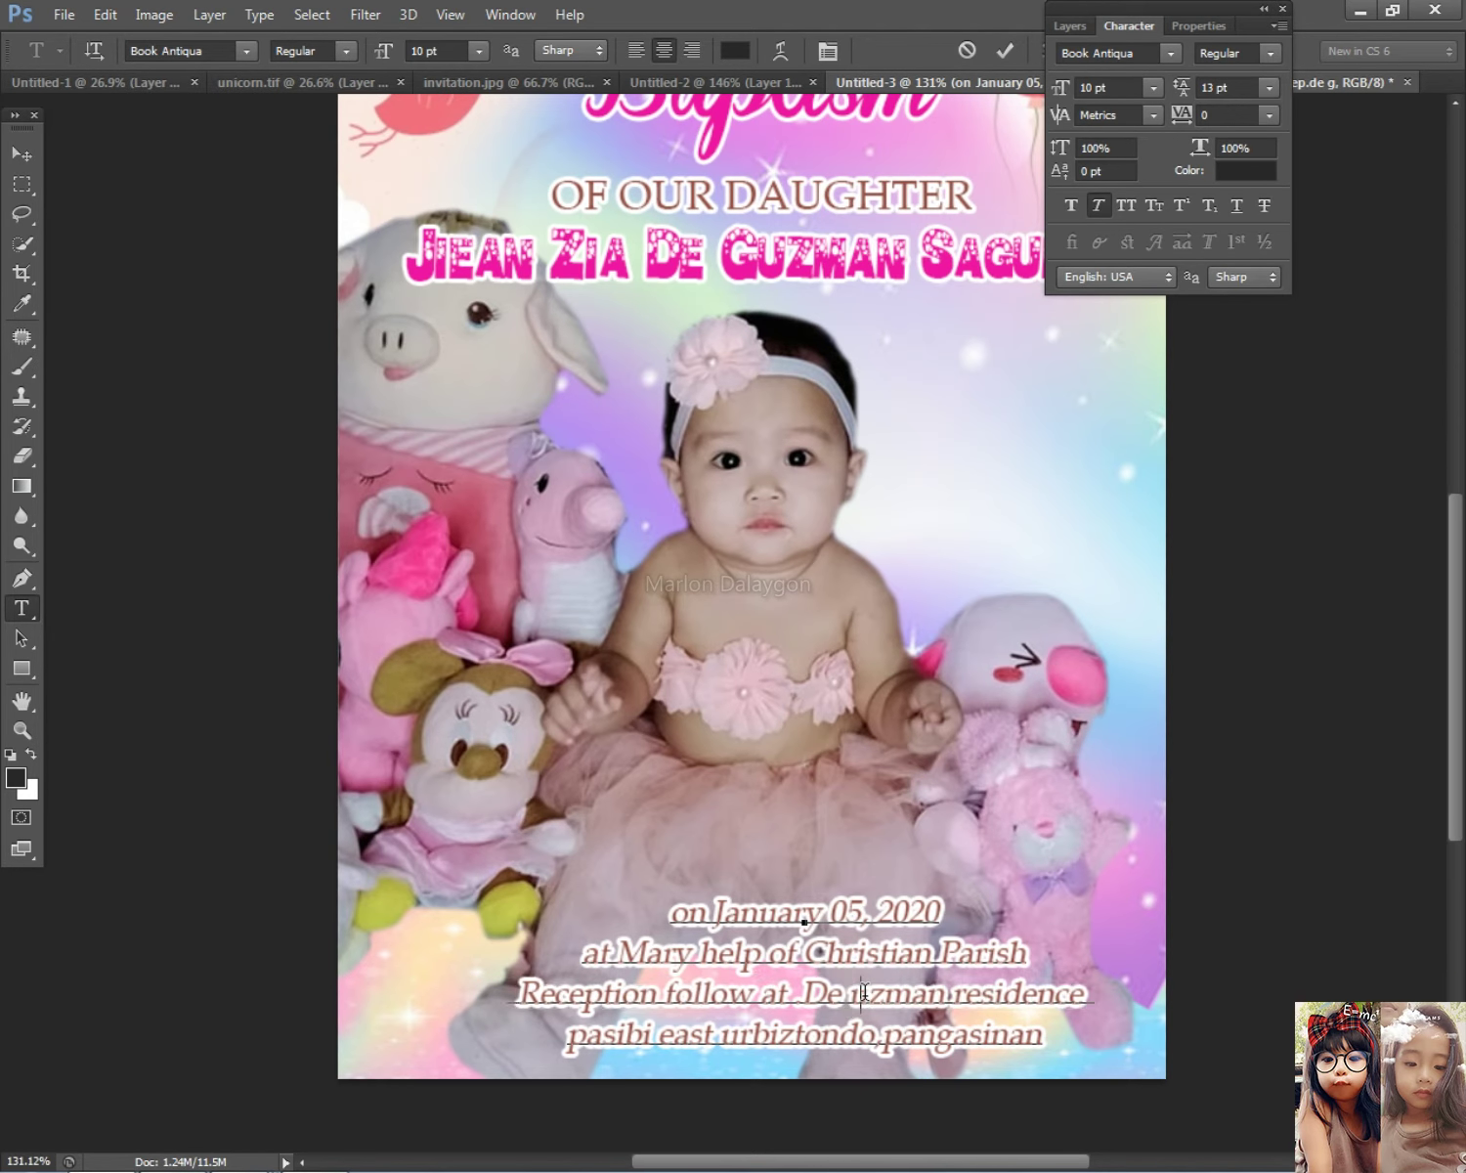
pyautogui.write('G')
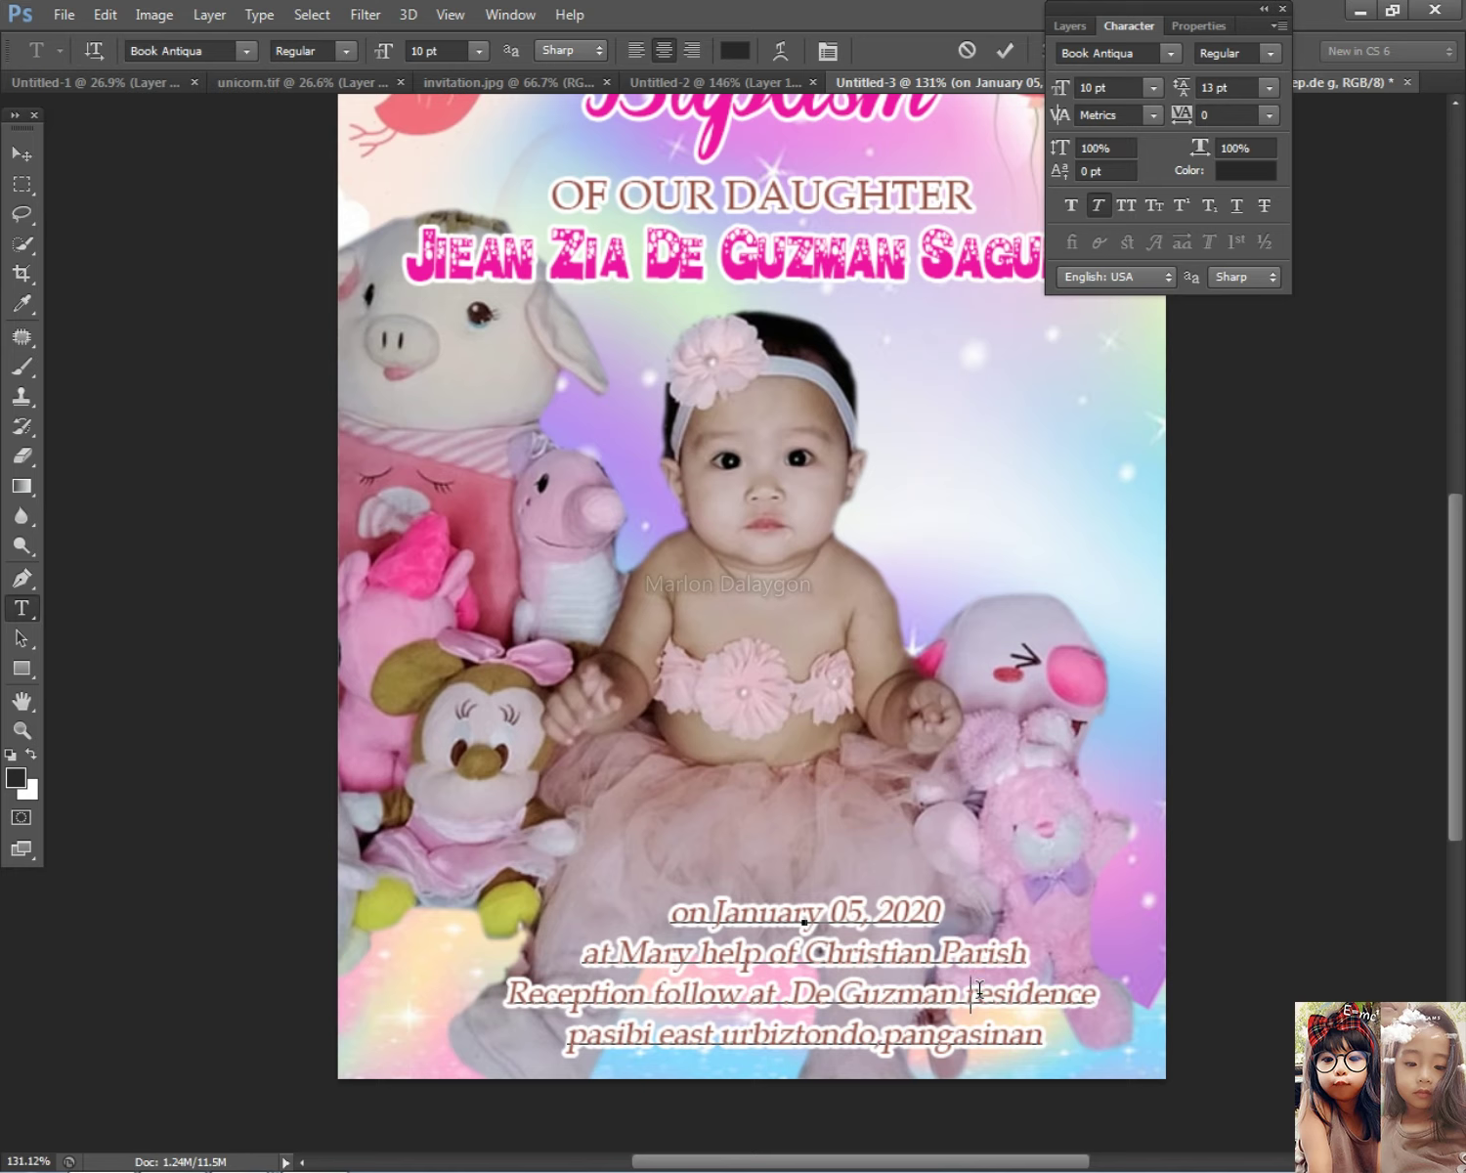
pyautogui.press('Delete')
pyautogui.write('R')
# Step: Delete the residence name from the third line and join the address onto the reception line
pyautogui.moveTo(794, 992); pyautogui.dragTo(1238, 989)
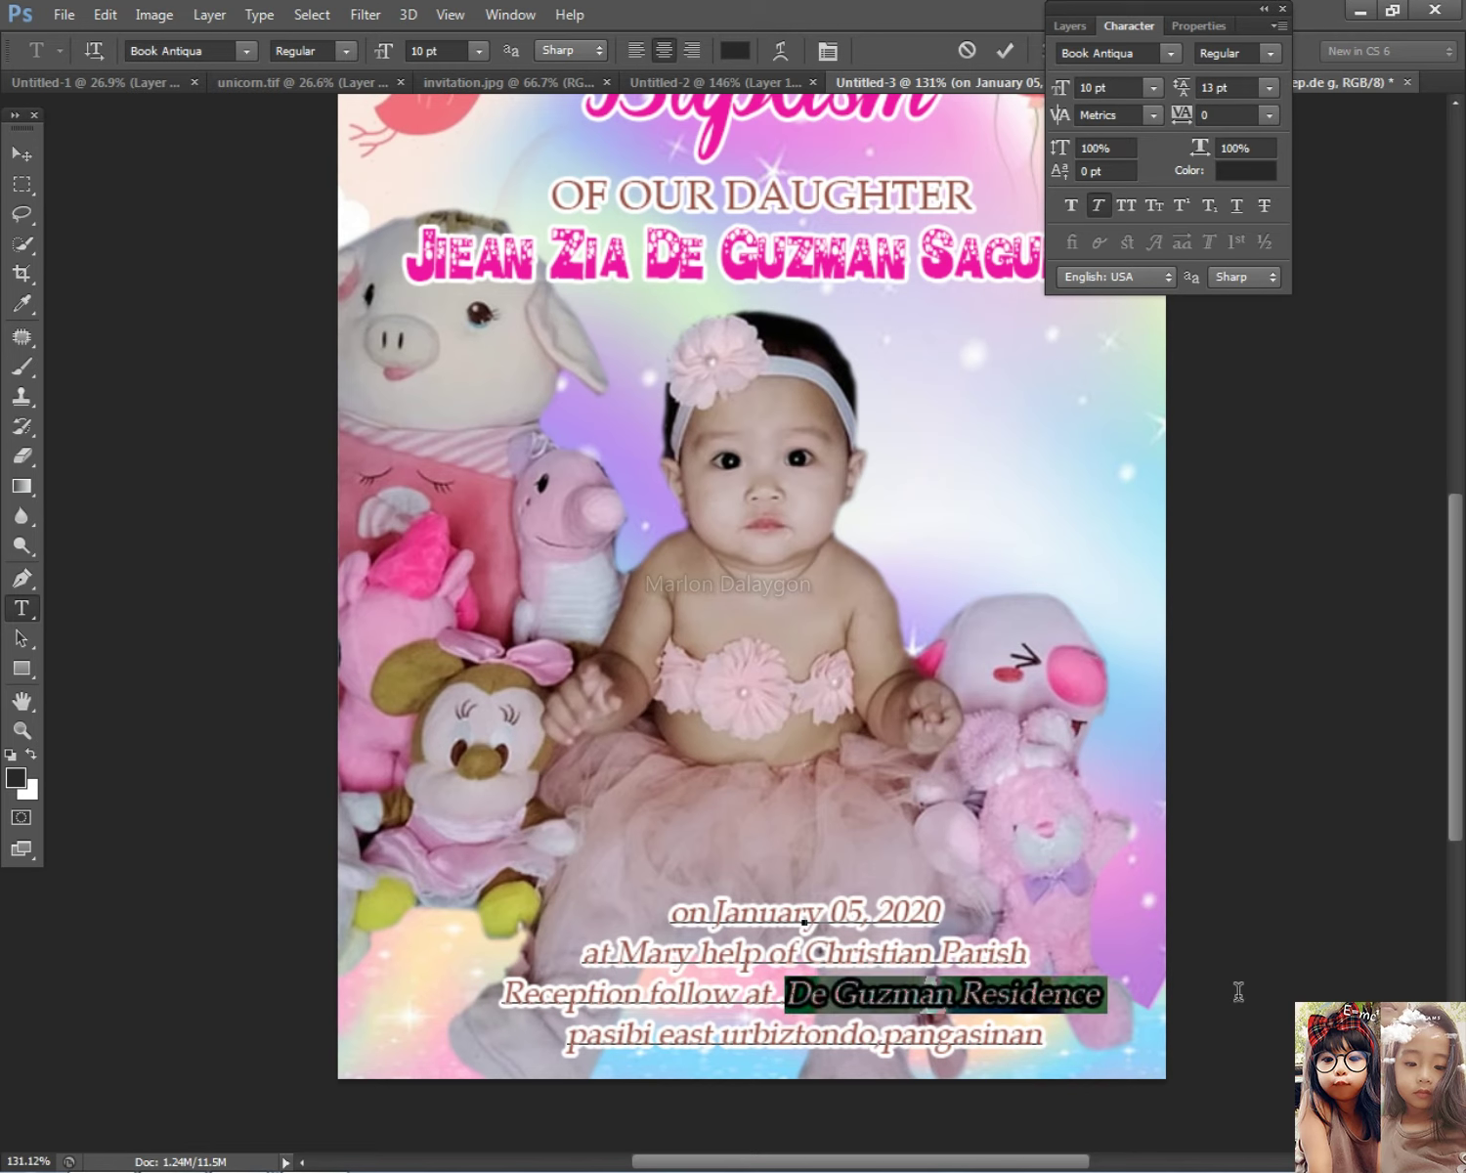
pyautogui.press('BackSpace')
pyautogui.click(567, 1044)
pyautogui.press('BackSpace')
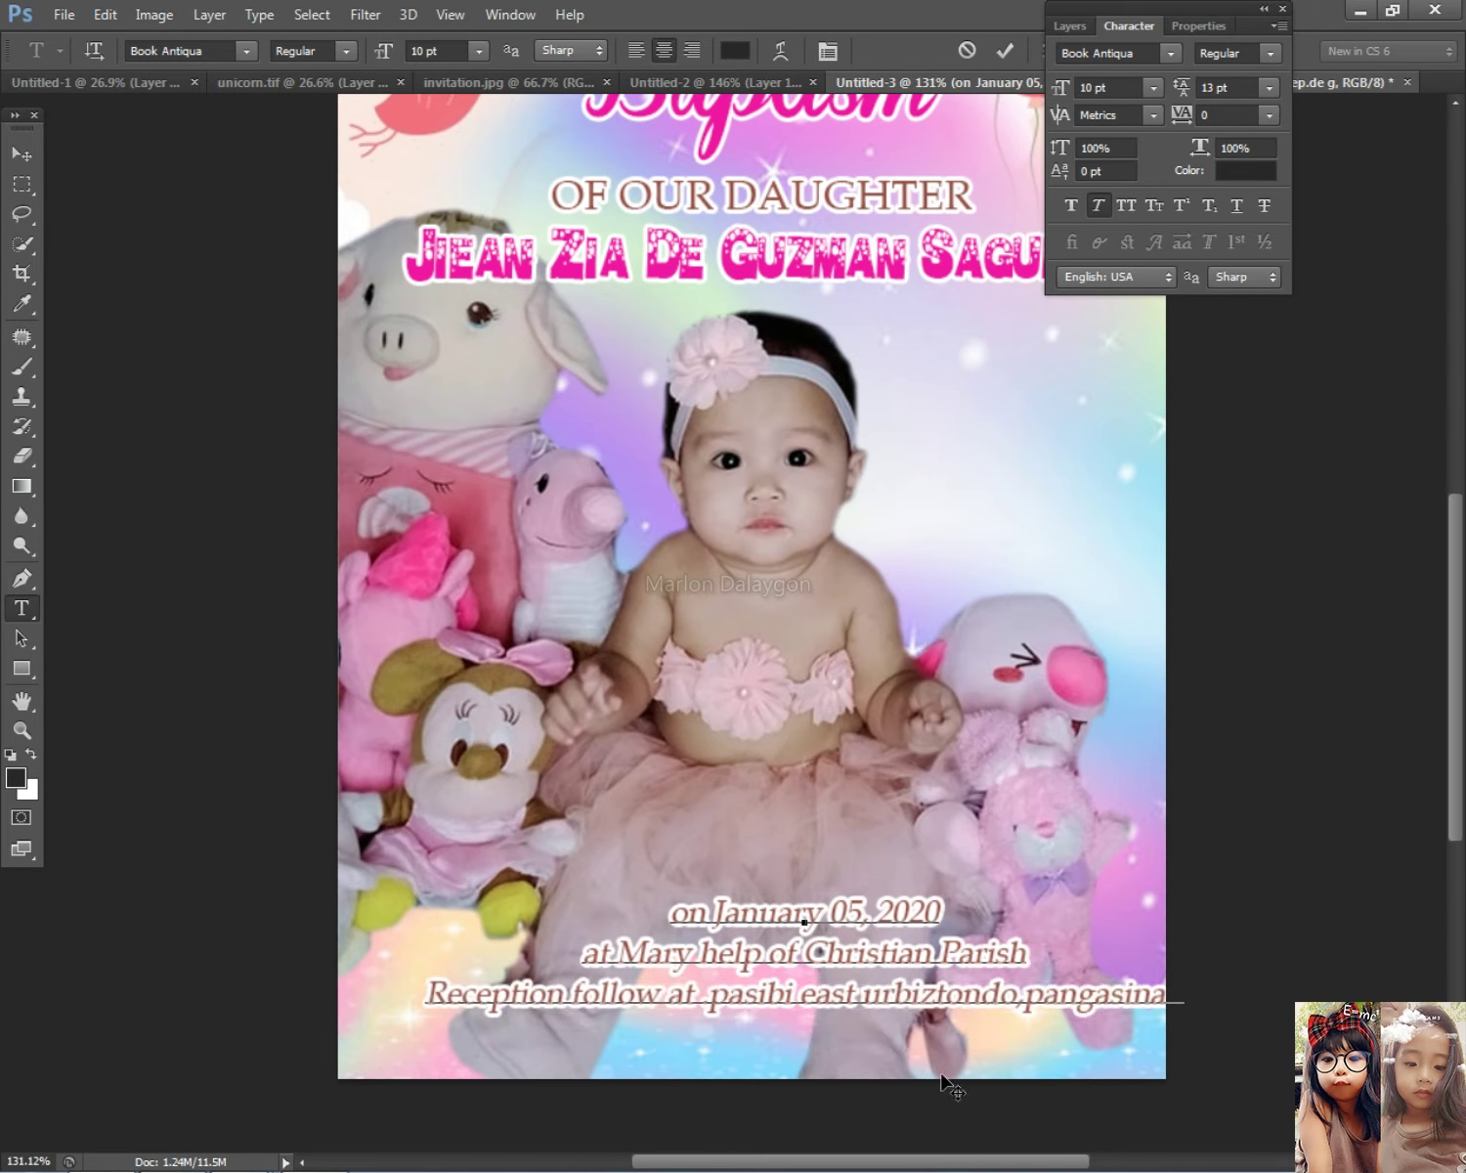
# Step: Capitalise the village, 'East', town and province names in the address
pyautogui.press('Delete')
pyautogui.write('P')
pyautogui.click(819, 989)
pyautogui.press('Delete')
pyautogui.write('E')
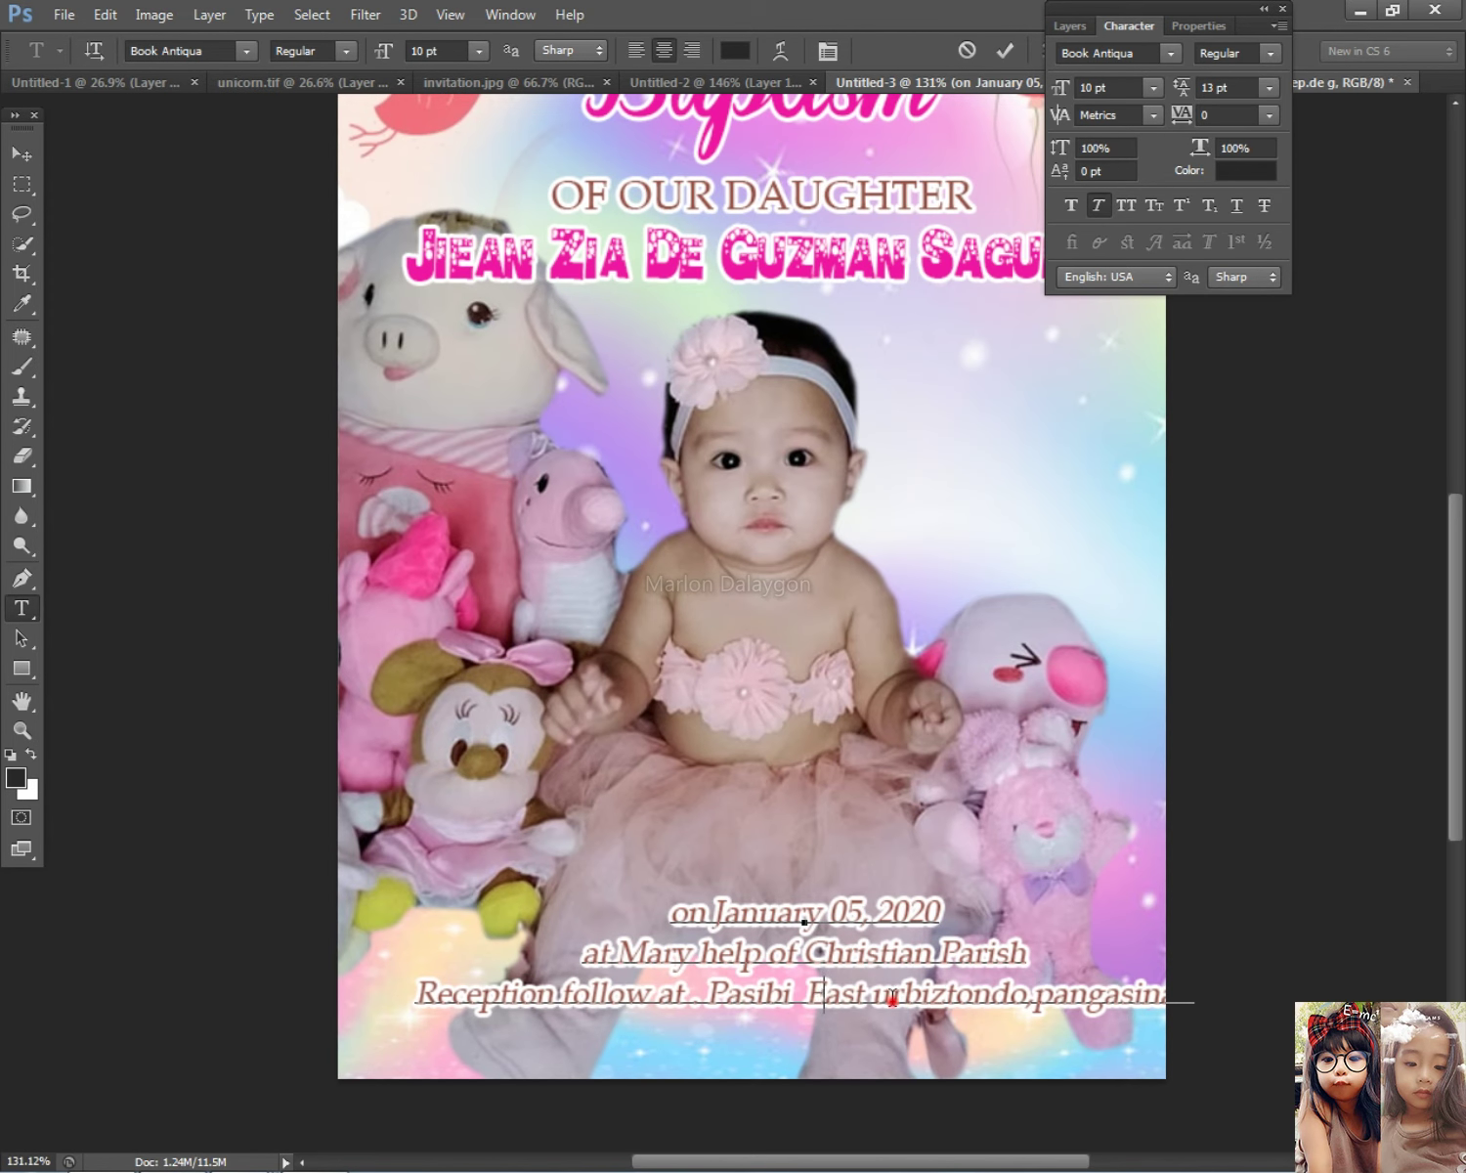
pyautogui.press('Delete')
pyautogui.write('U')
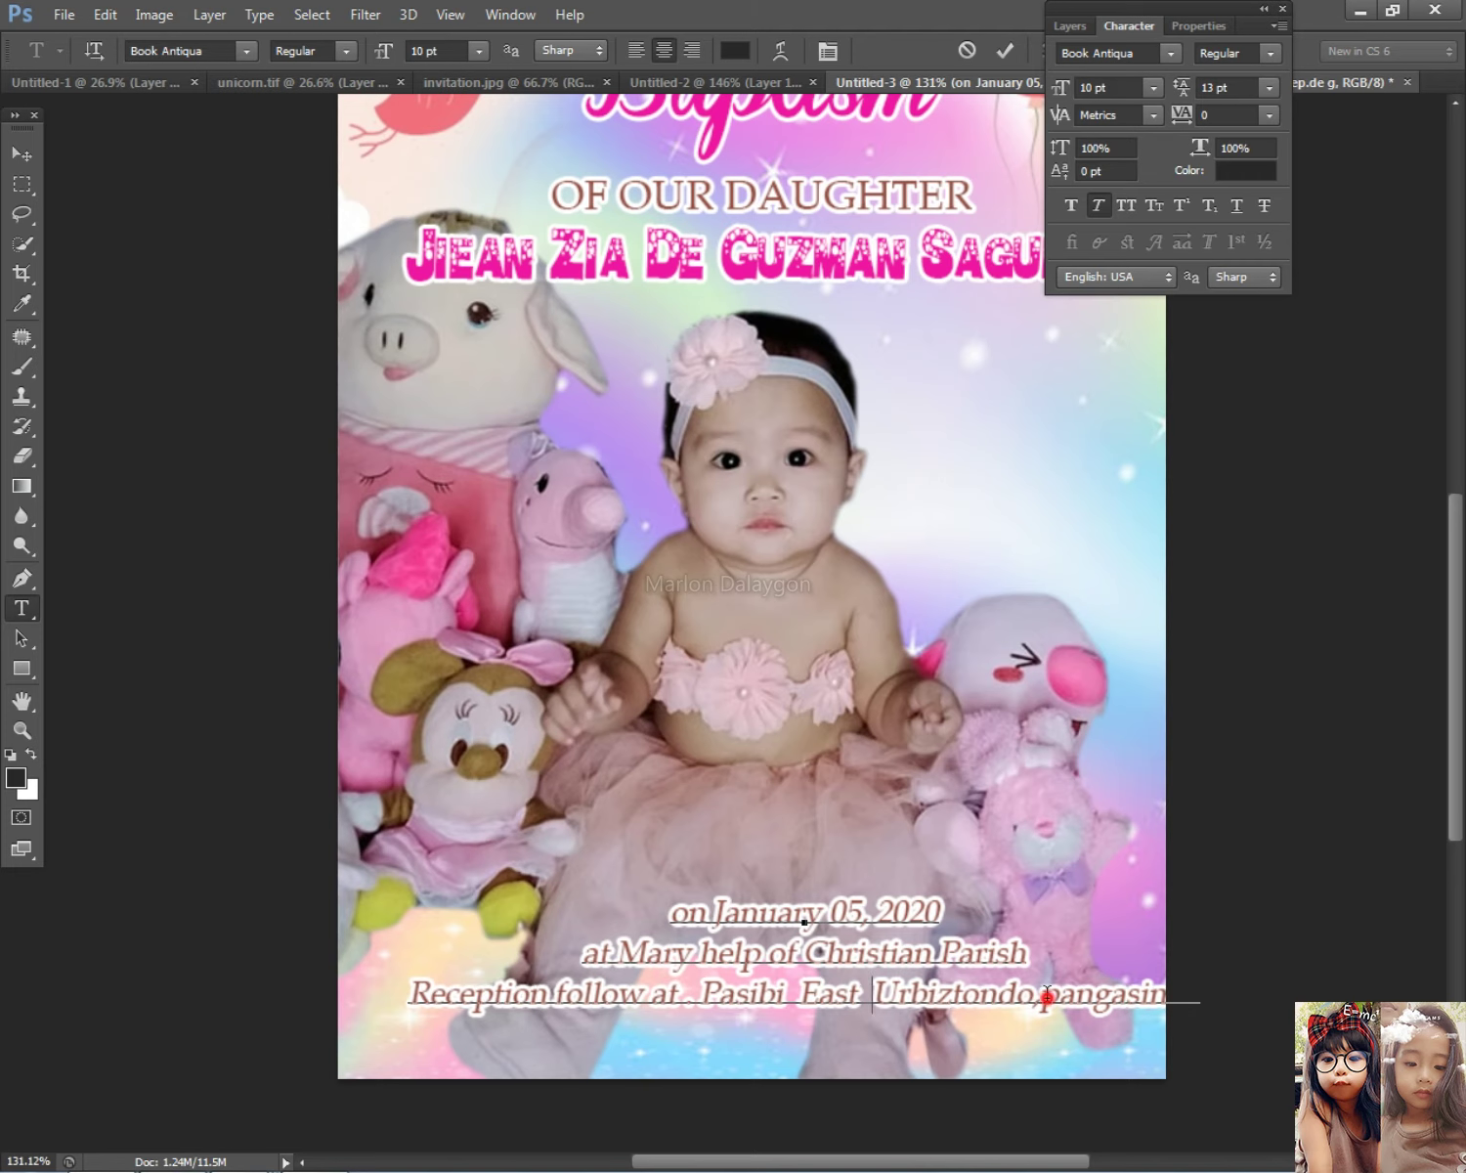
pyautogui.press('Delete')
pyautogui.write('P')
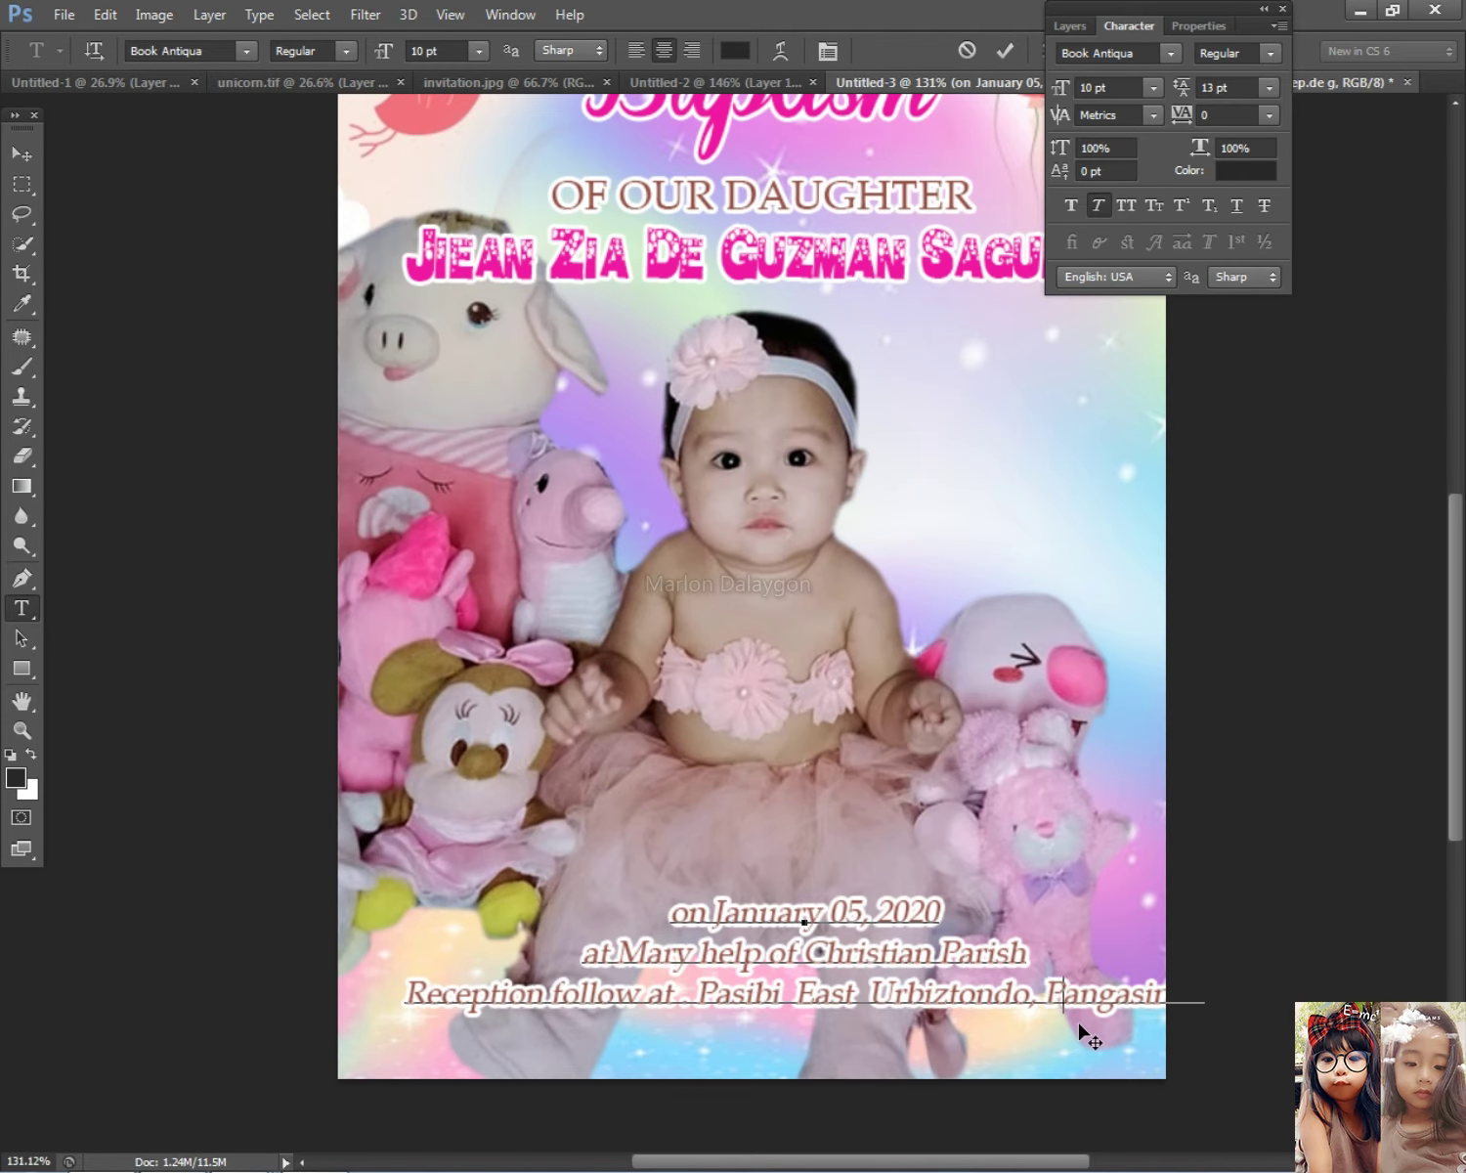
# Step: Centre the bottom lines, put the venue on its own line at 10 pt, and nudge the block up
pyautogui.click(21, 154)
pyautogui.moveTo(953, 960); pyautogui.dragTo(917, 959)
pyautogui.press('t')
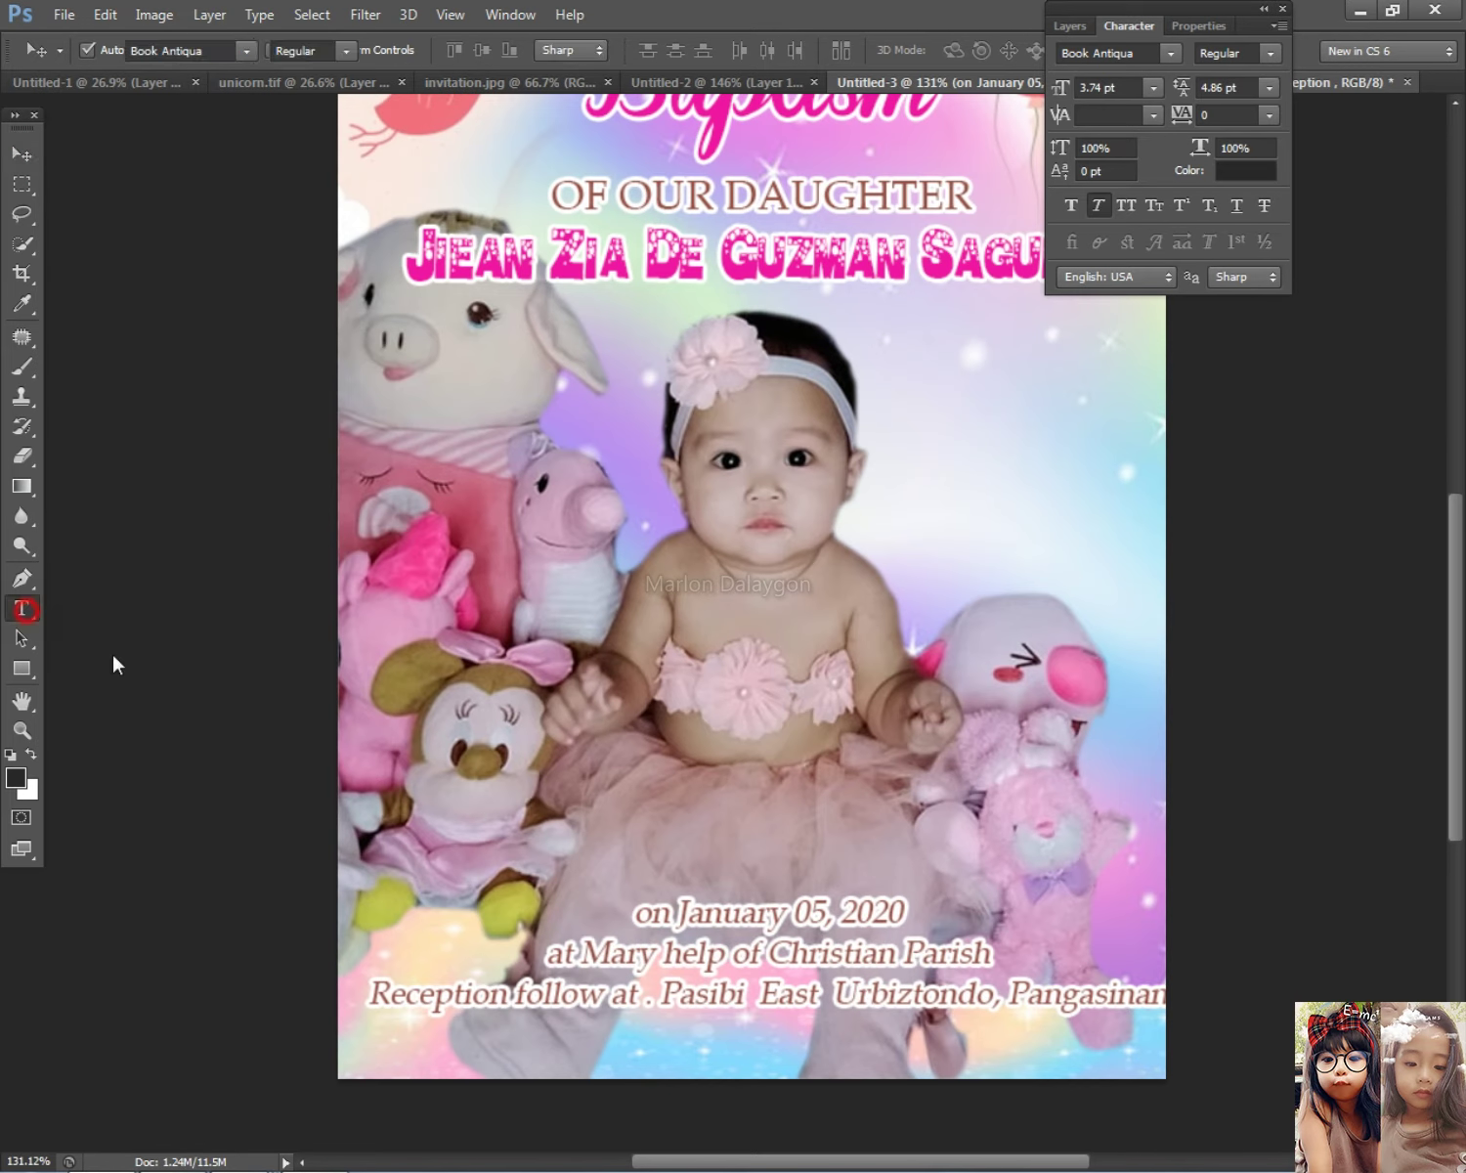
pyautogui.click(614, 997)
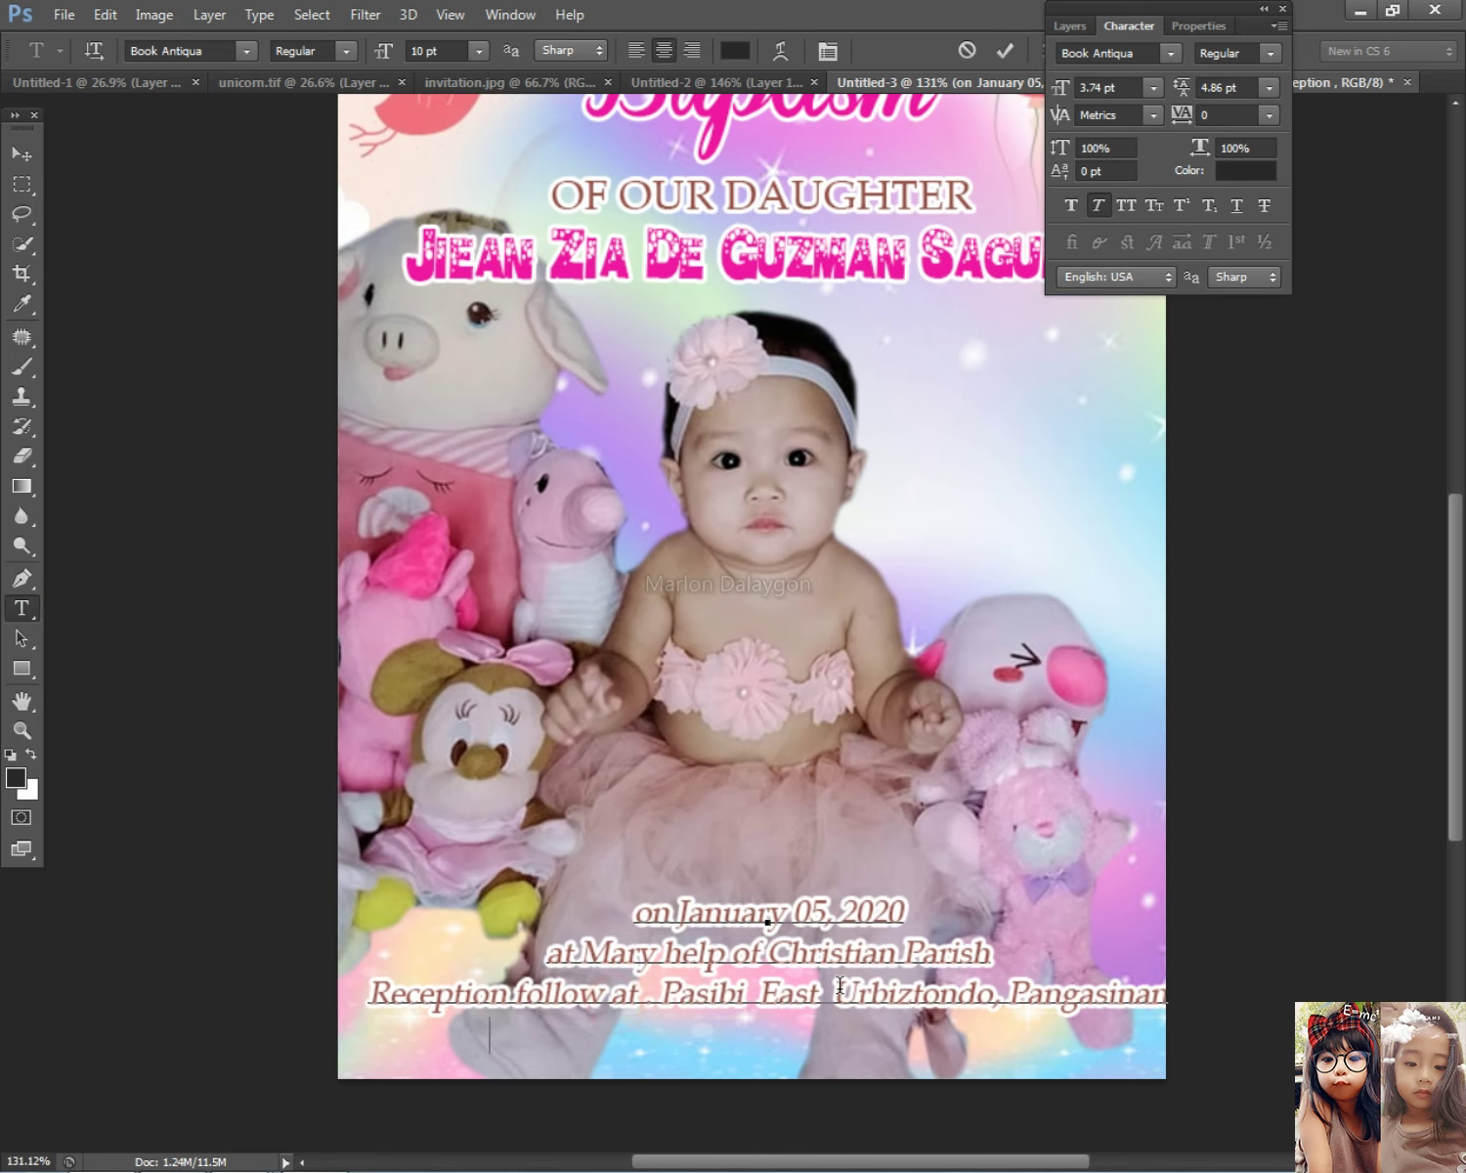
pyautogui.press('Return')
pyautogui.click(534, 1039)
pyautogui.press('BackSpace')
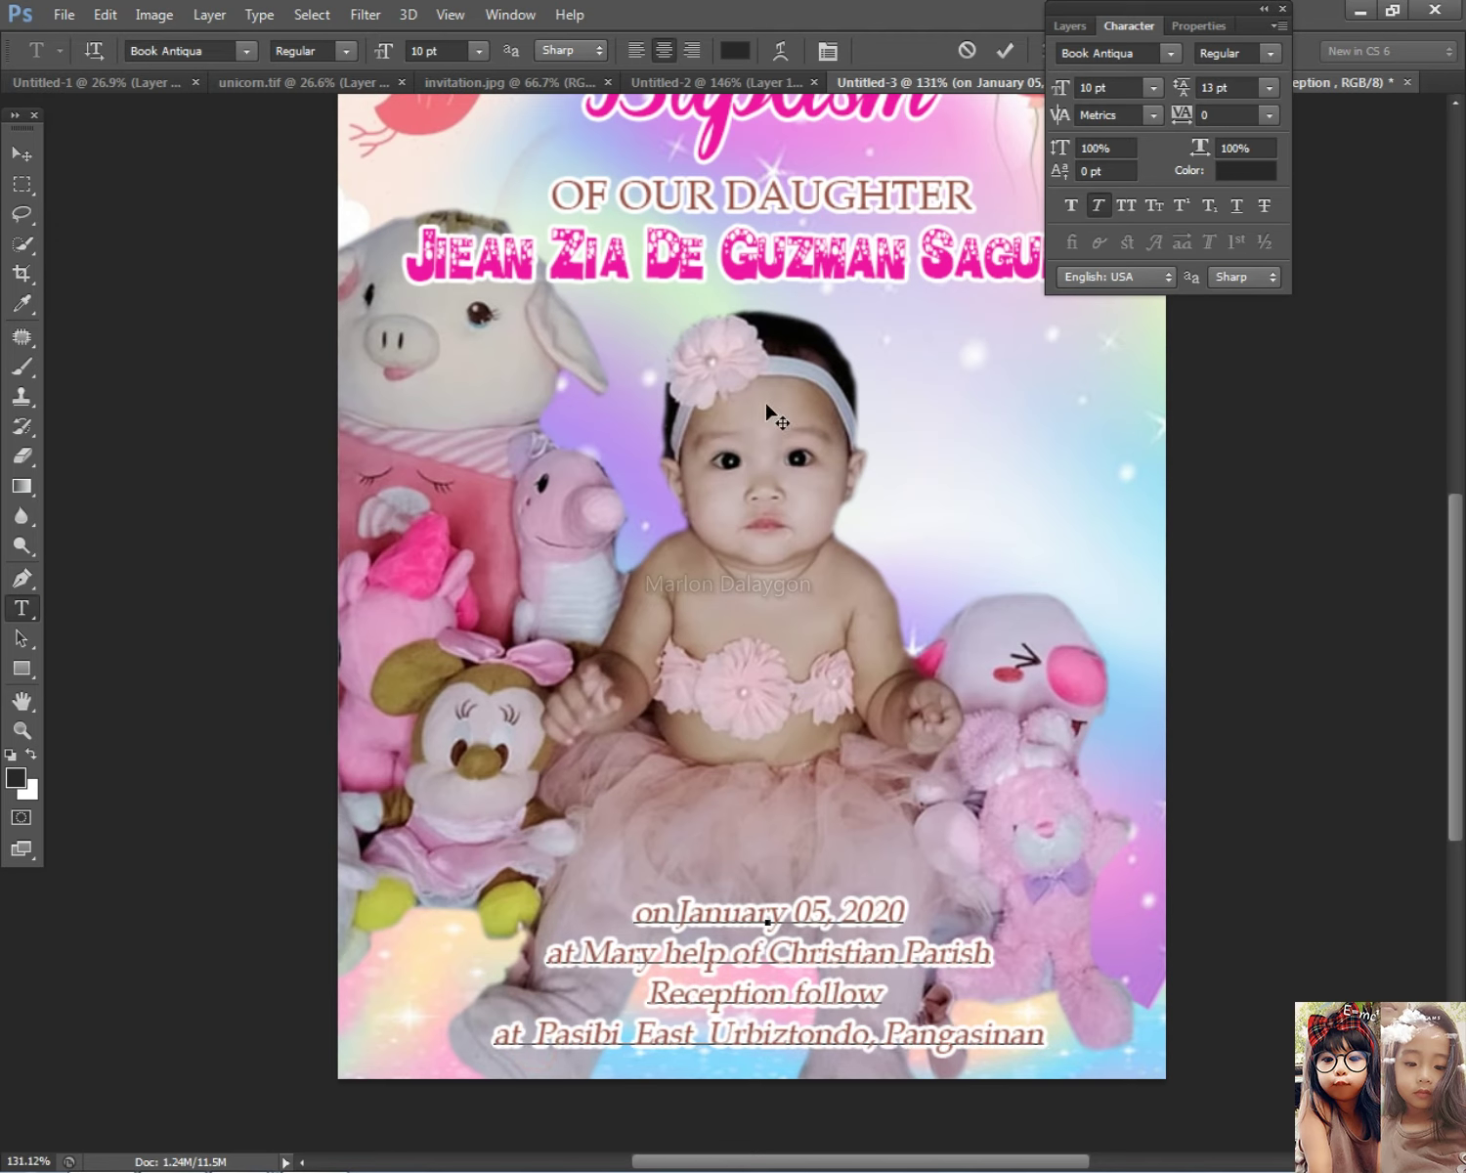
pyautogui.click(22, 154)
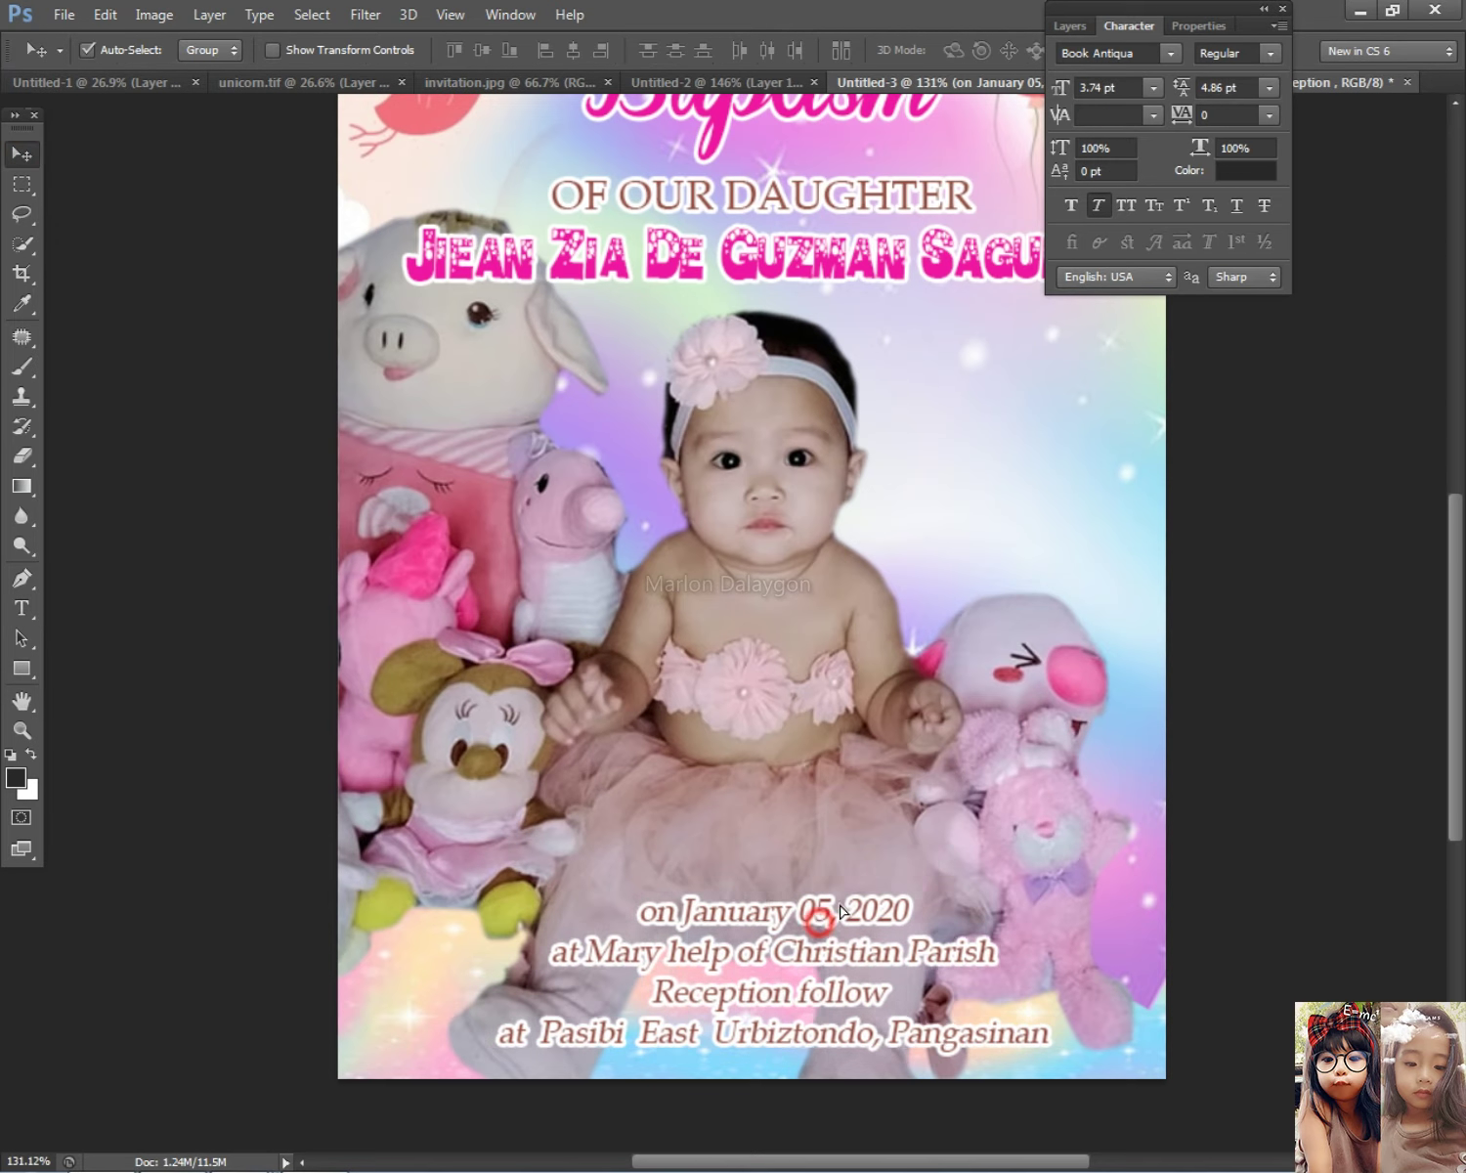
pyautogui.moveTo(821, 919); pyautogui.dragTo(834, 889)
# Step: Merge visible layers into a new layer and lift the Curves midpoint slightly to brighten
pyautogui.hotkey('ctrl', 'shift', 'alt', 'e')
pyautogui.hotkey('ctrl', 'm')
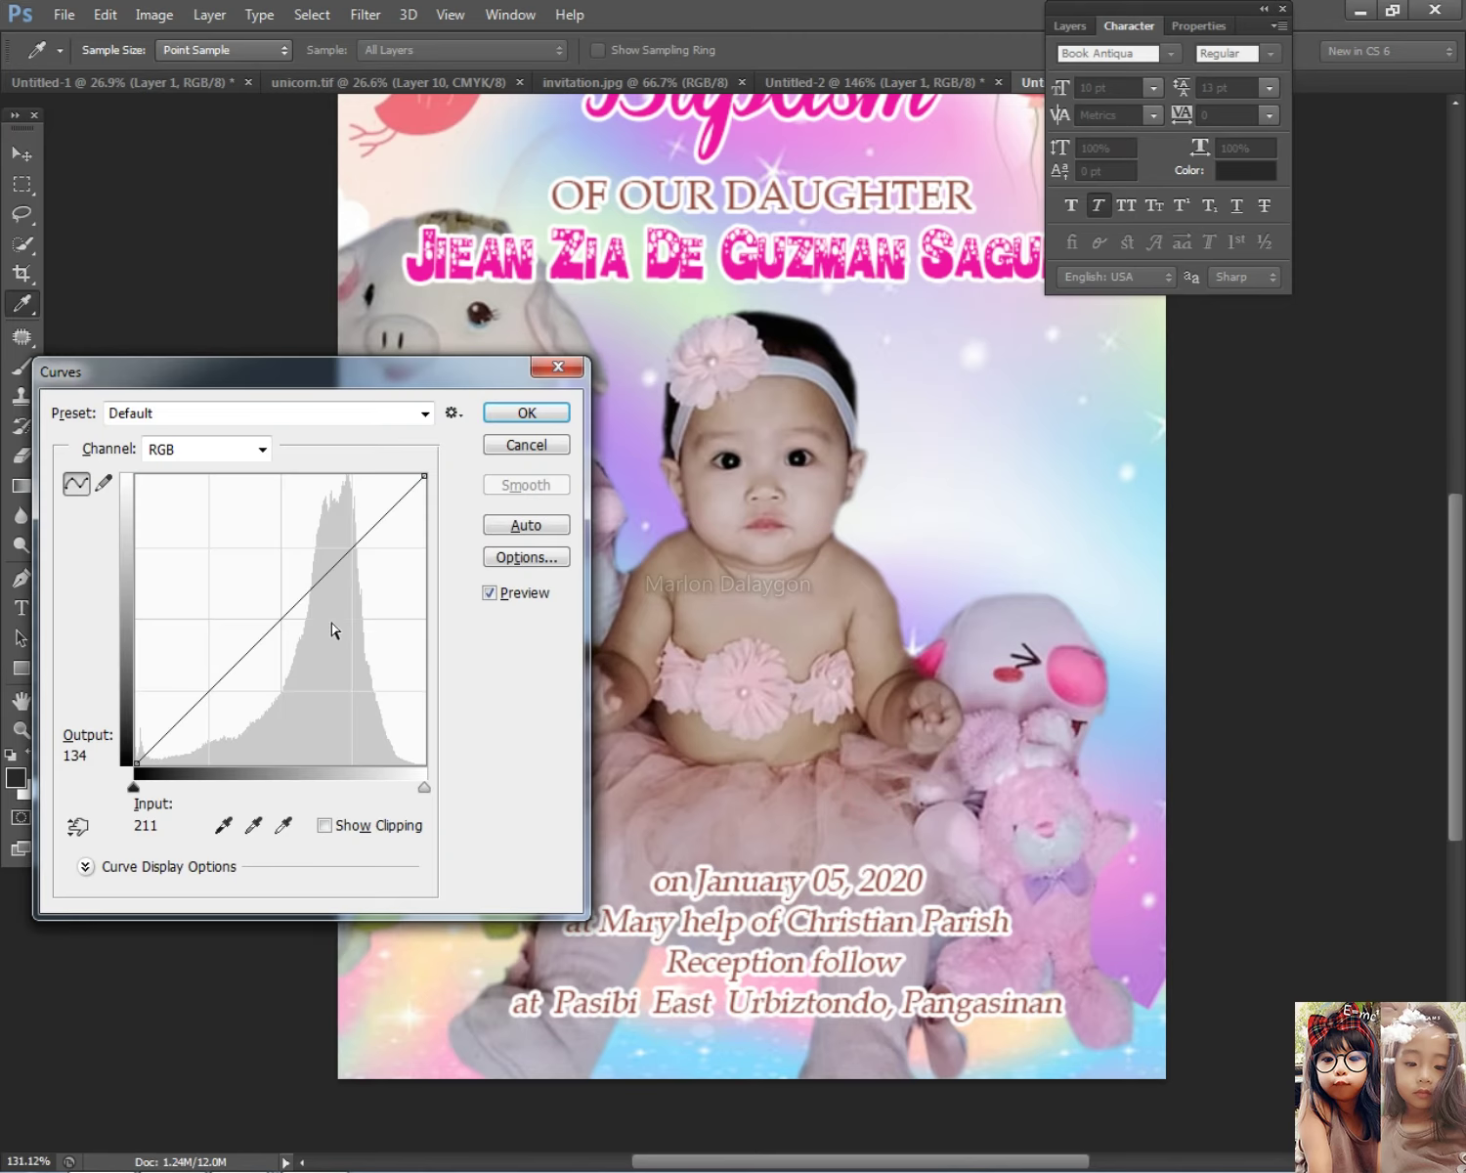
pyautogui.moveTo(260, 633)
pyautogui.mouseDown()
pyautogui.moveTo(254, 620)
pyautogui.moveTo(267, 628)
pyautogui.mouseUp()
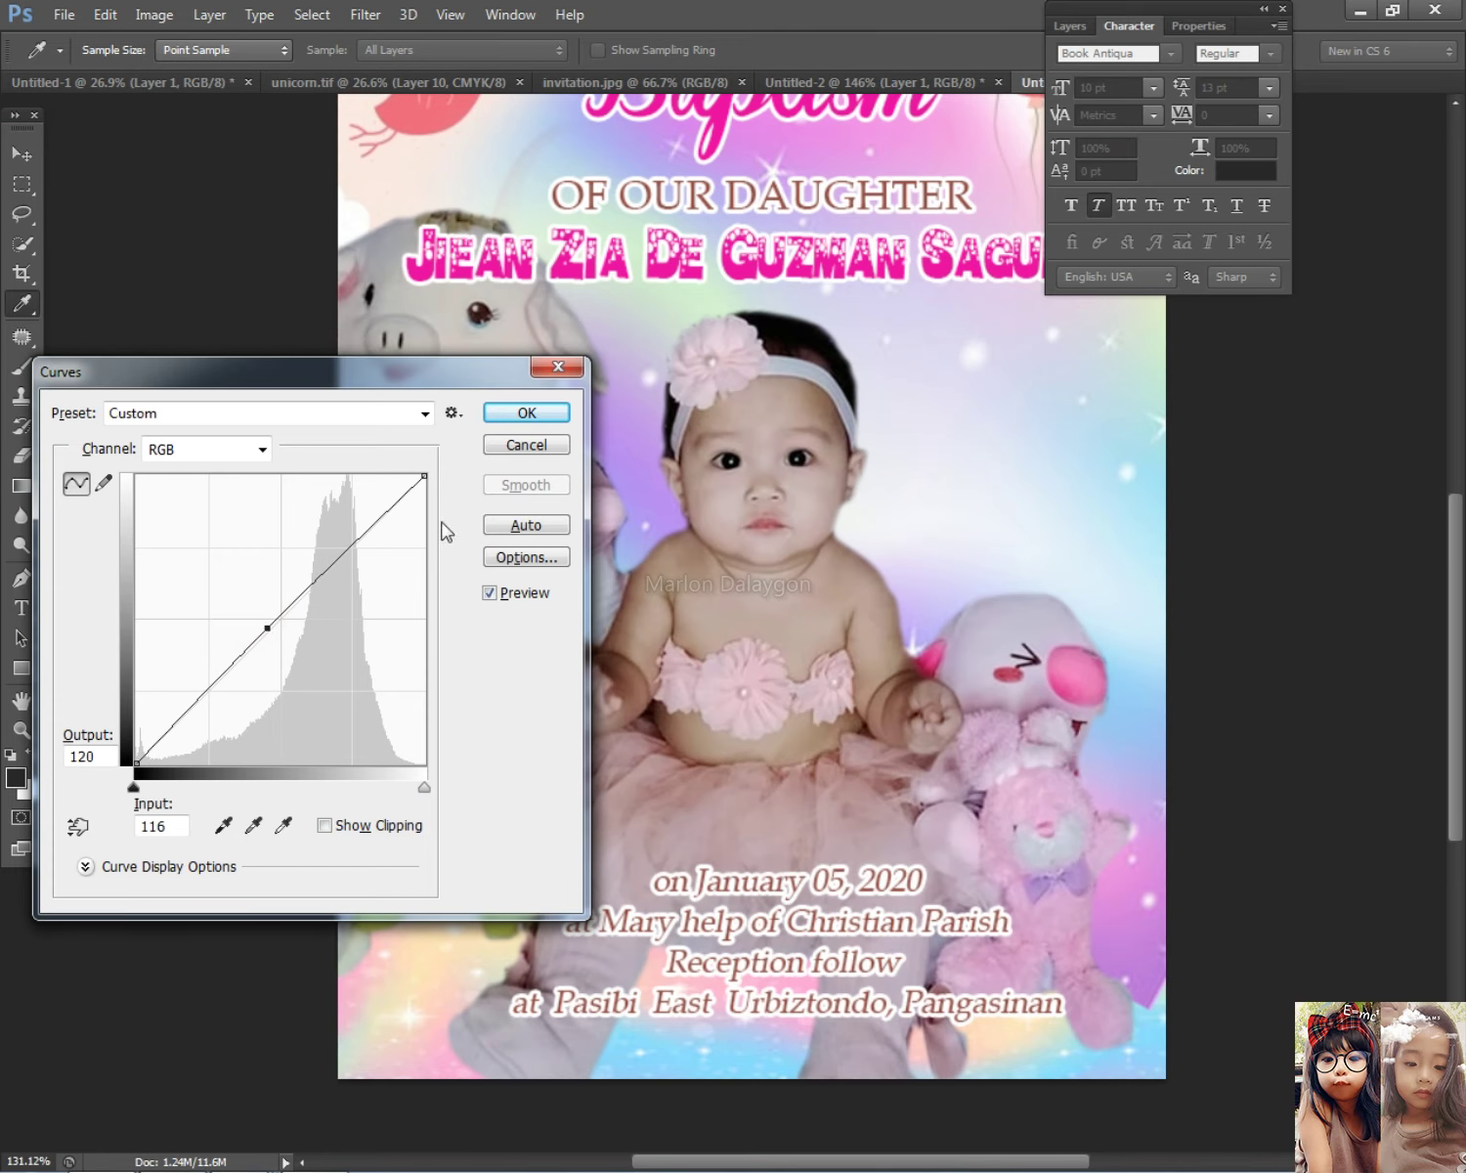
pyautogui.click(551, 418)
# Step: Add a 'De Guzman Residence' line below Pangasinan and reposition the date and venue block
pyautogui.moveTo(848, 913); pyautogui.dragTo(857, 866)
pyautogui.click(21, 608)
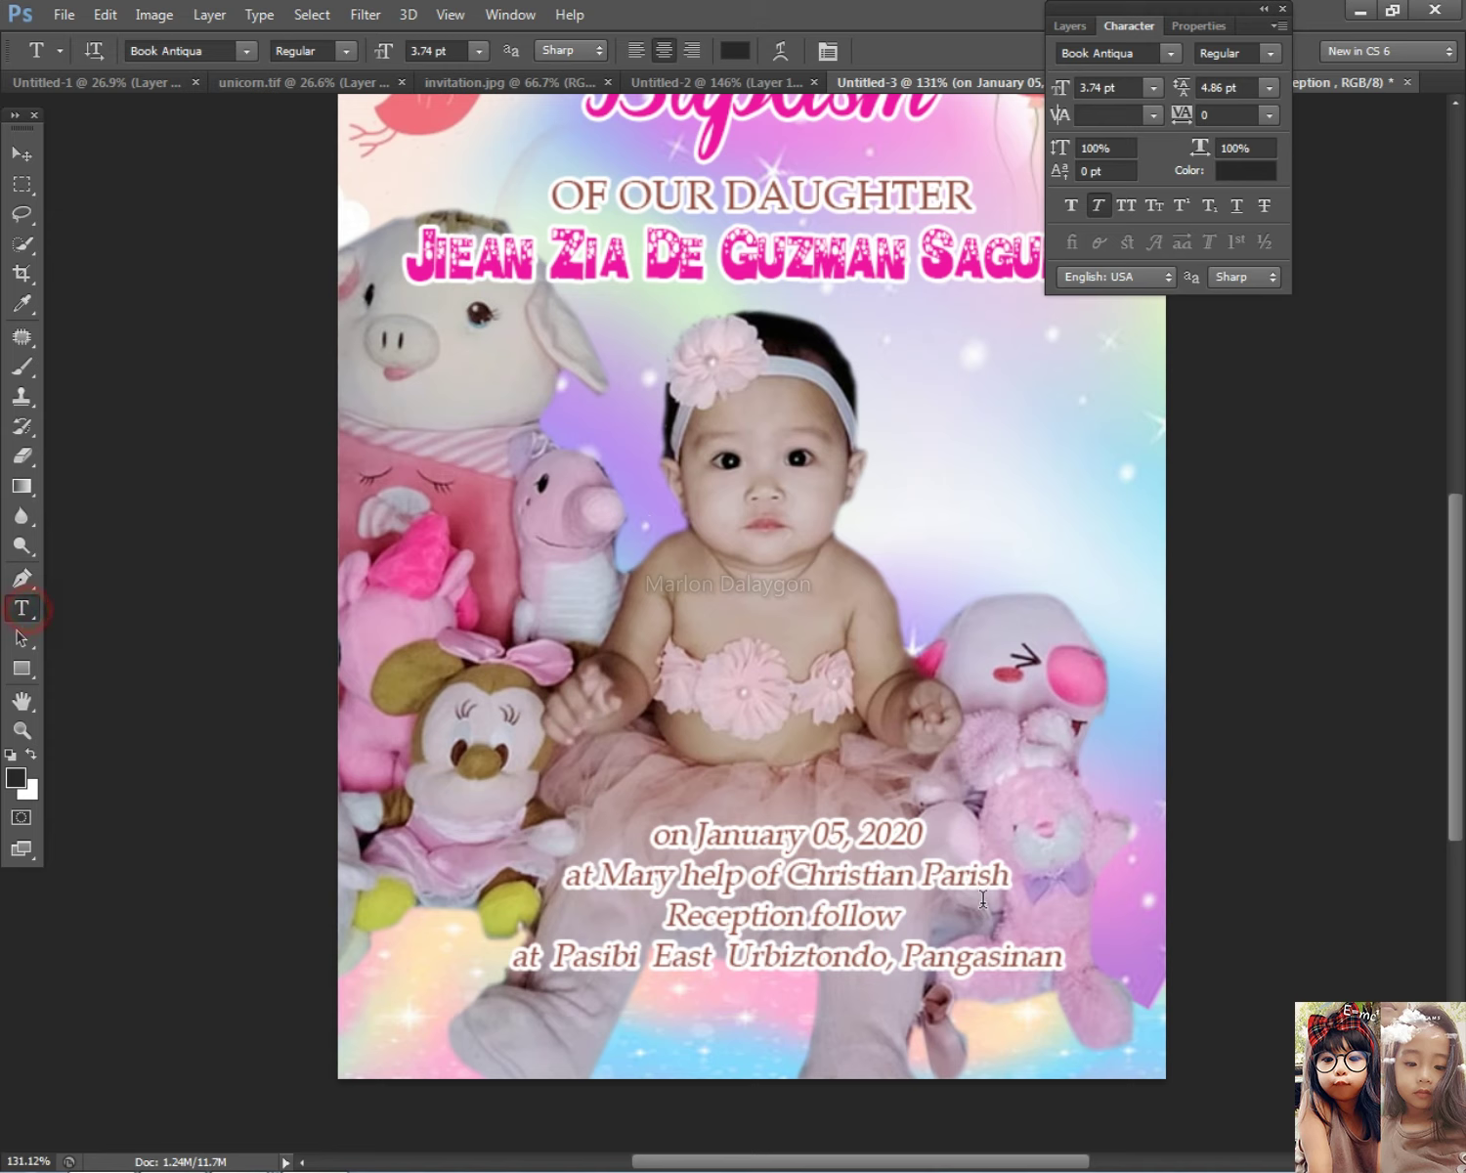
pyautogui.click(1060, 966)
pyautogui.press('Return')
pyautogui.write('De Guzman Residence')
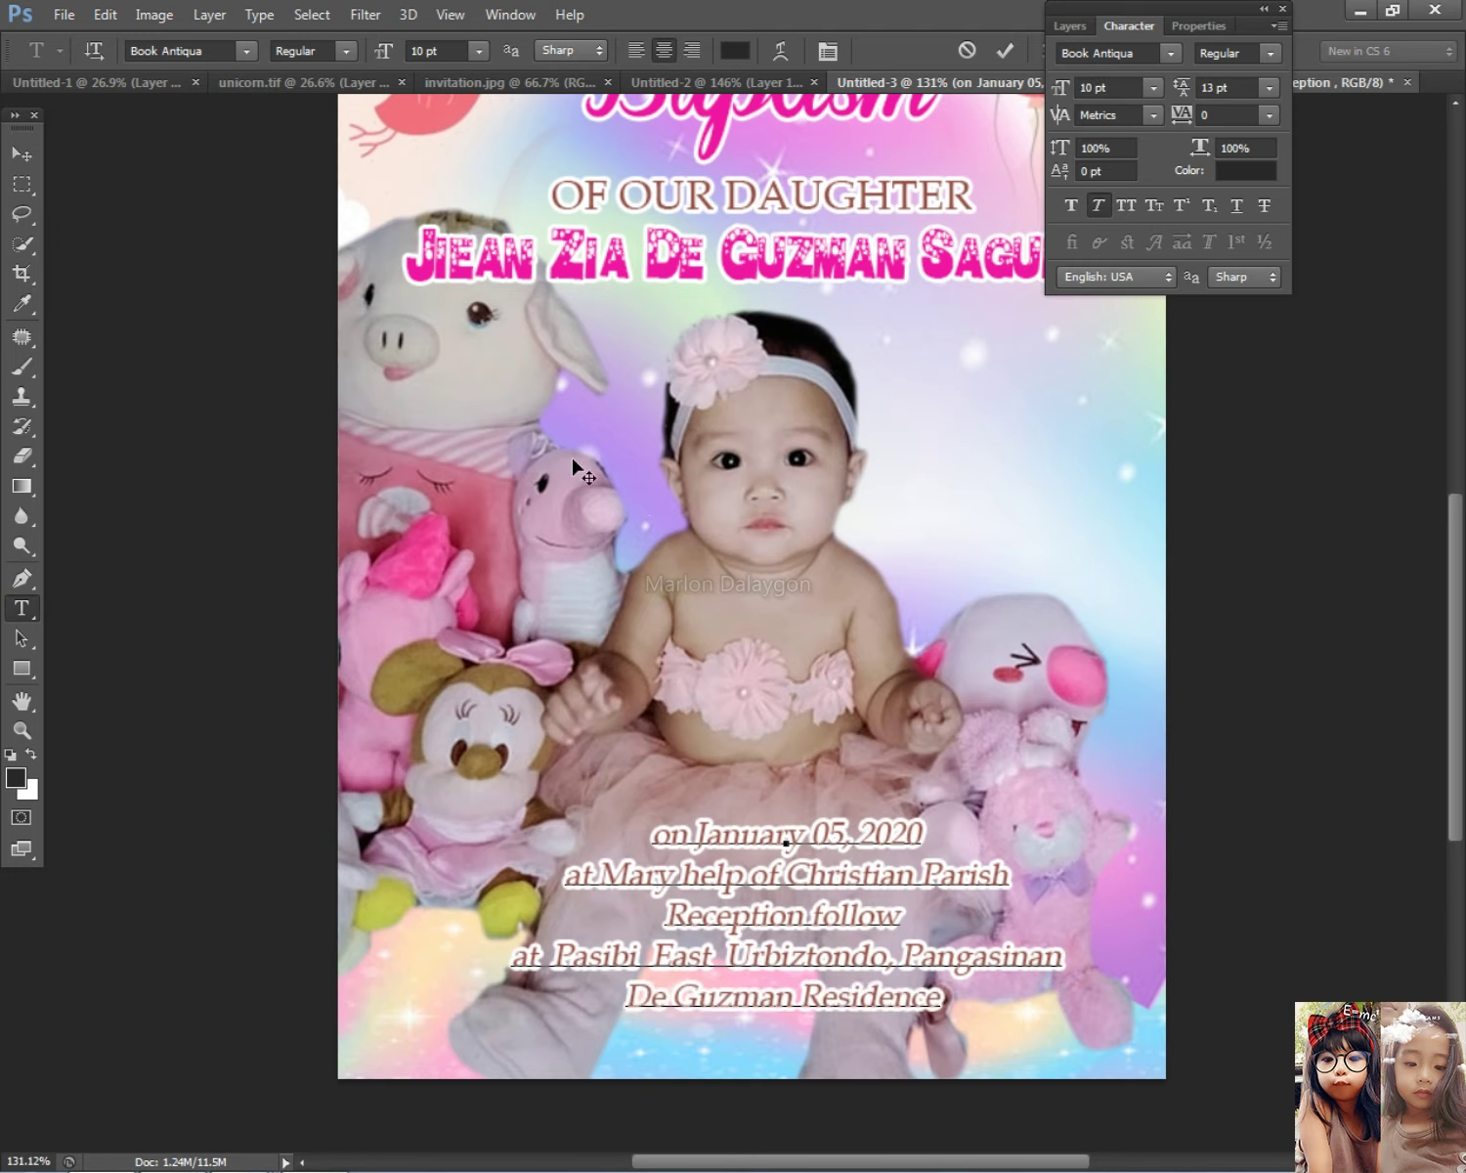
pyautogui.click(22, 154)
pyautogui.moveTo(843, 915); pyautogui.dragTo(830, 963)
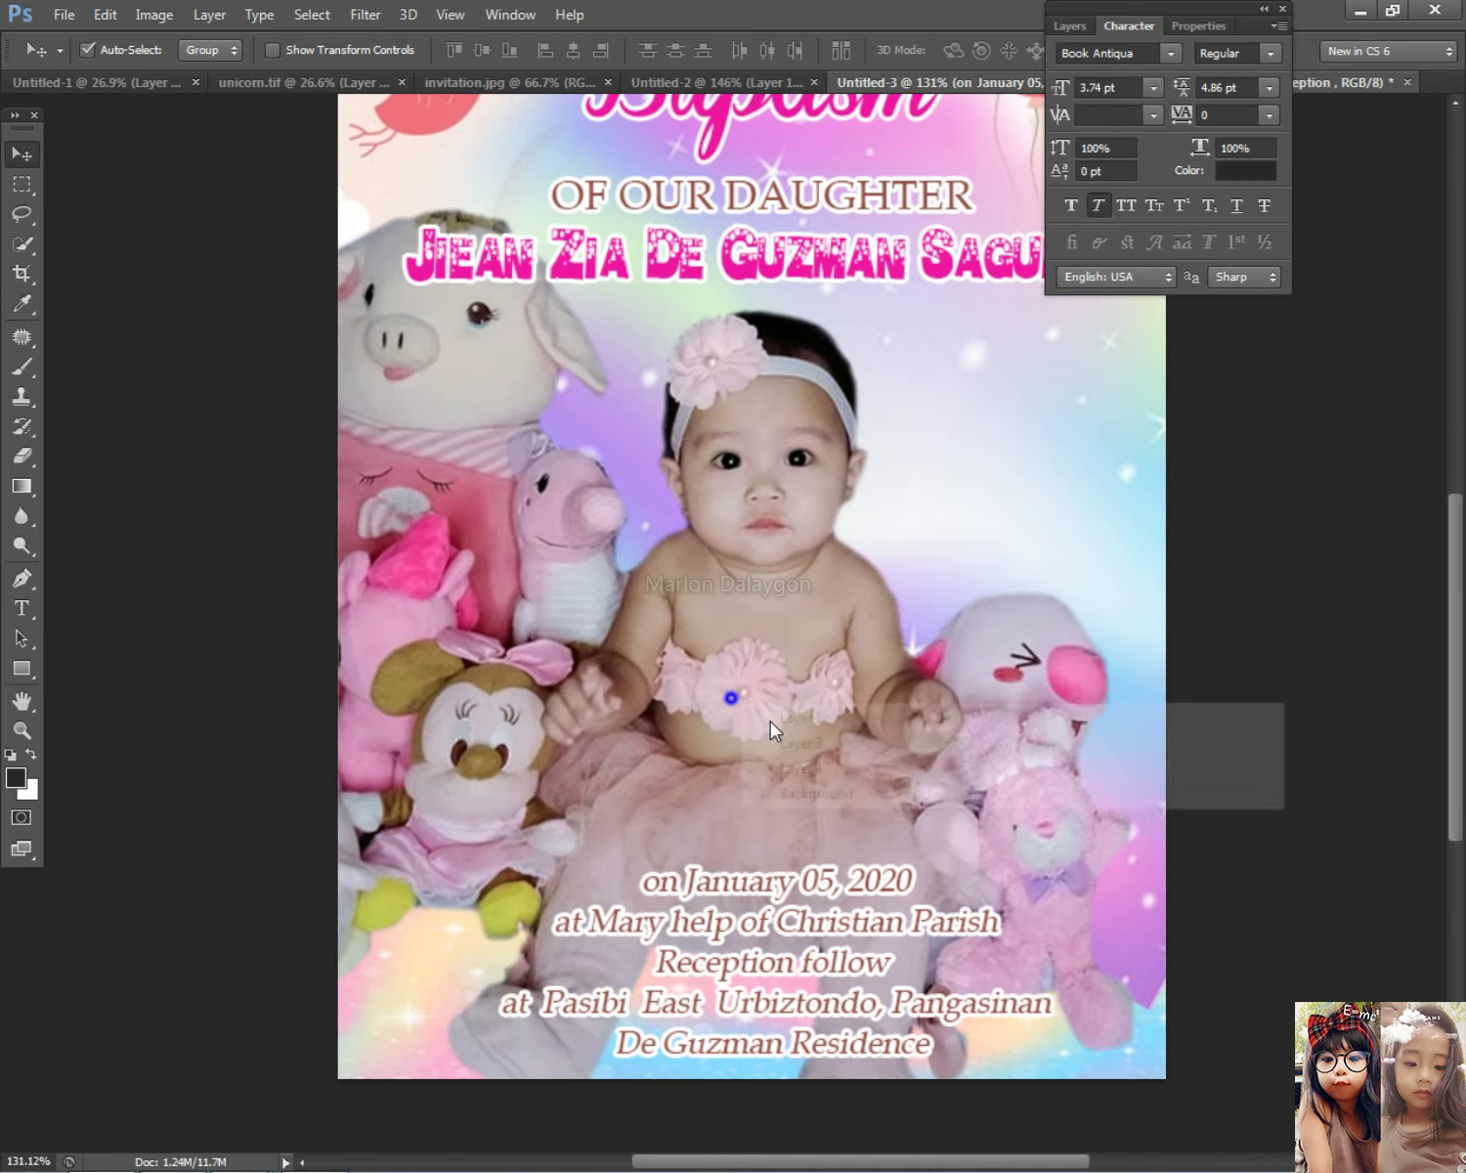
# Step: Pick the name, 'OF OUR DAUGHTER' and another text layer from the on-canvas layer lists
pyautogui.scroll(-3, 752, 696)
pyautogui.rightClick(767, 467)
pyautogui.click(809, 481)
pyautogui.rightClick(861, 426)
pyautogui.click(890, 438)
pyautogui.scroll(-2, 1075, 762)
pyautogui.scroll(2, 899, 739)
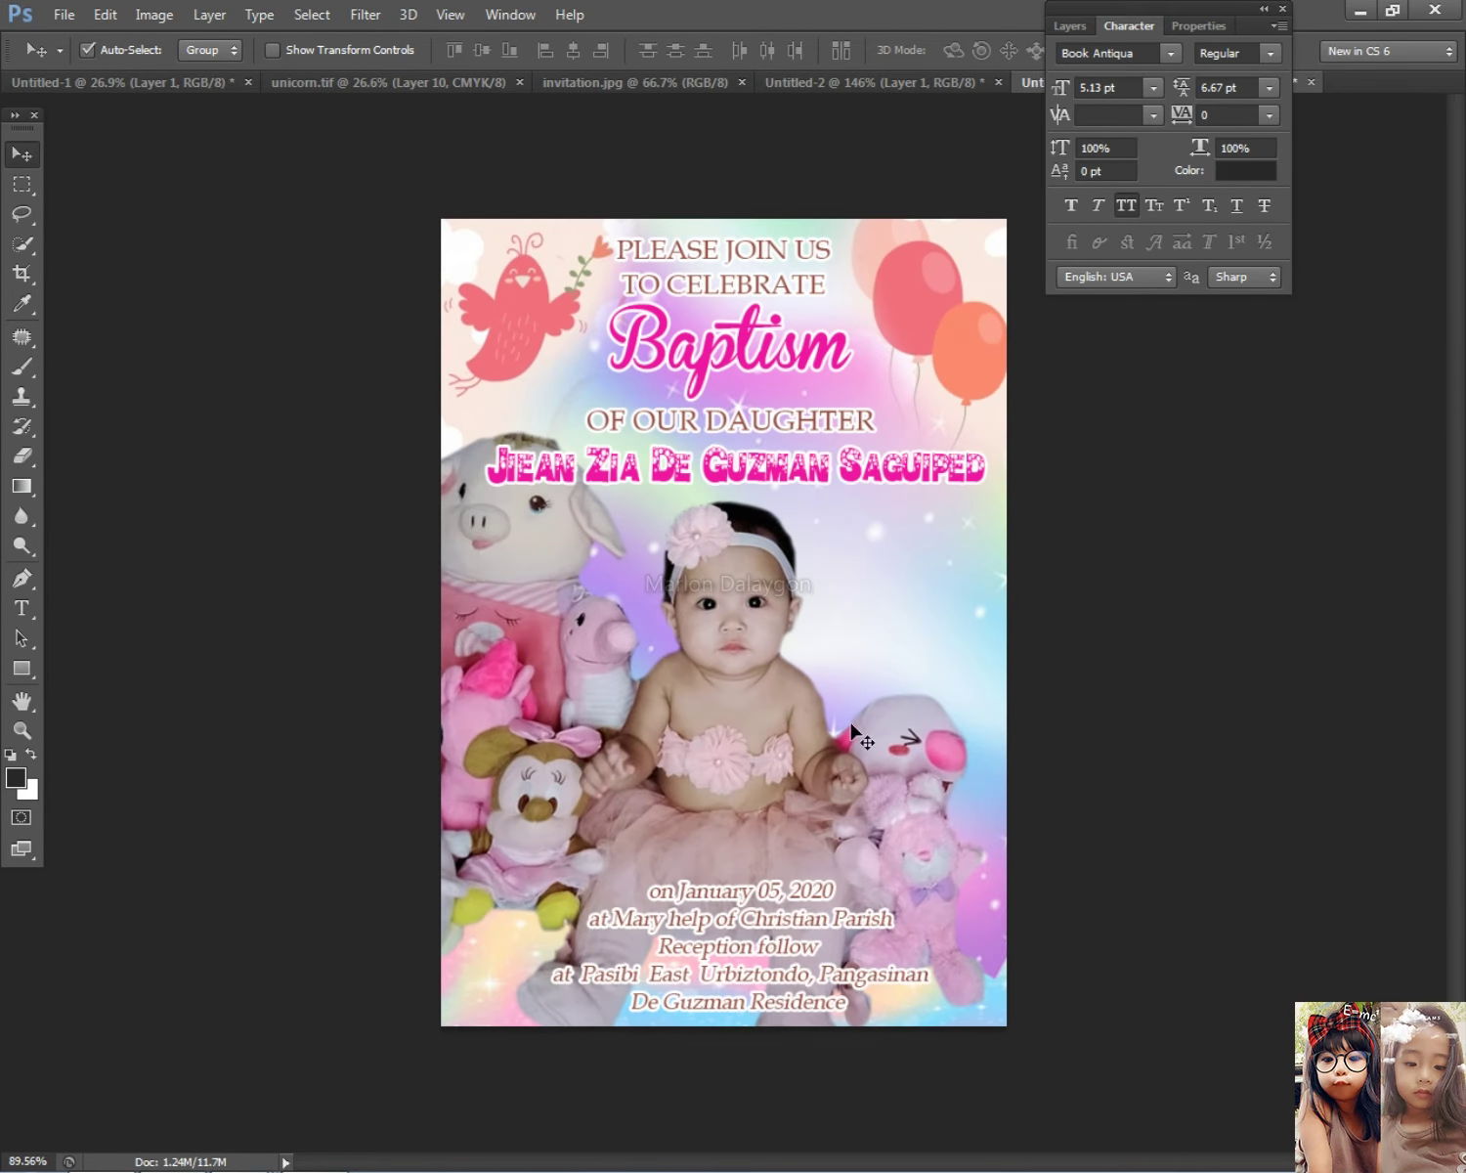
pyautogui.rightClick(924, 588)
pyautogui.rightClick(870, 577)
pyautogui.click(924, 604)
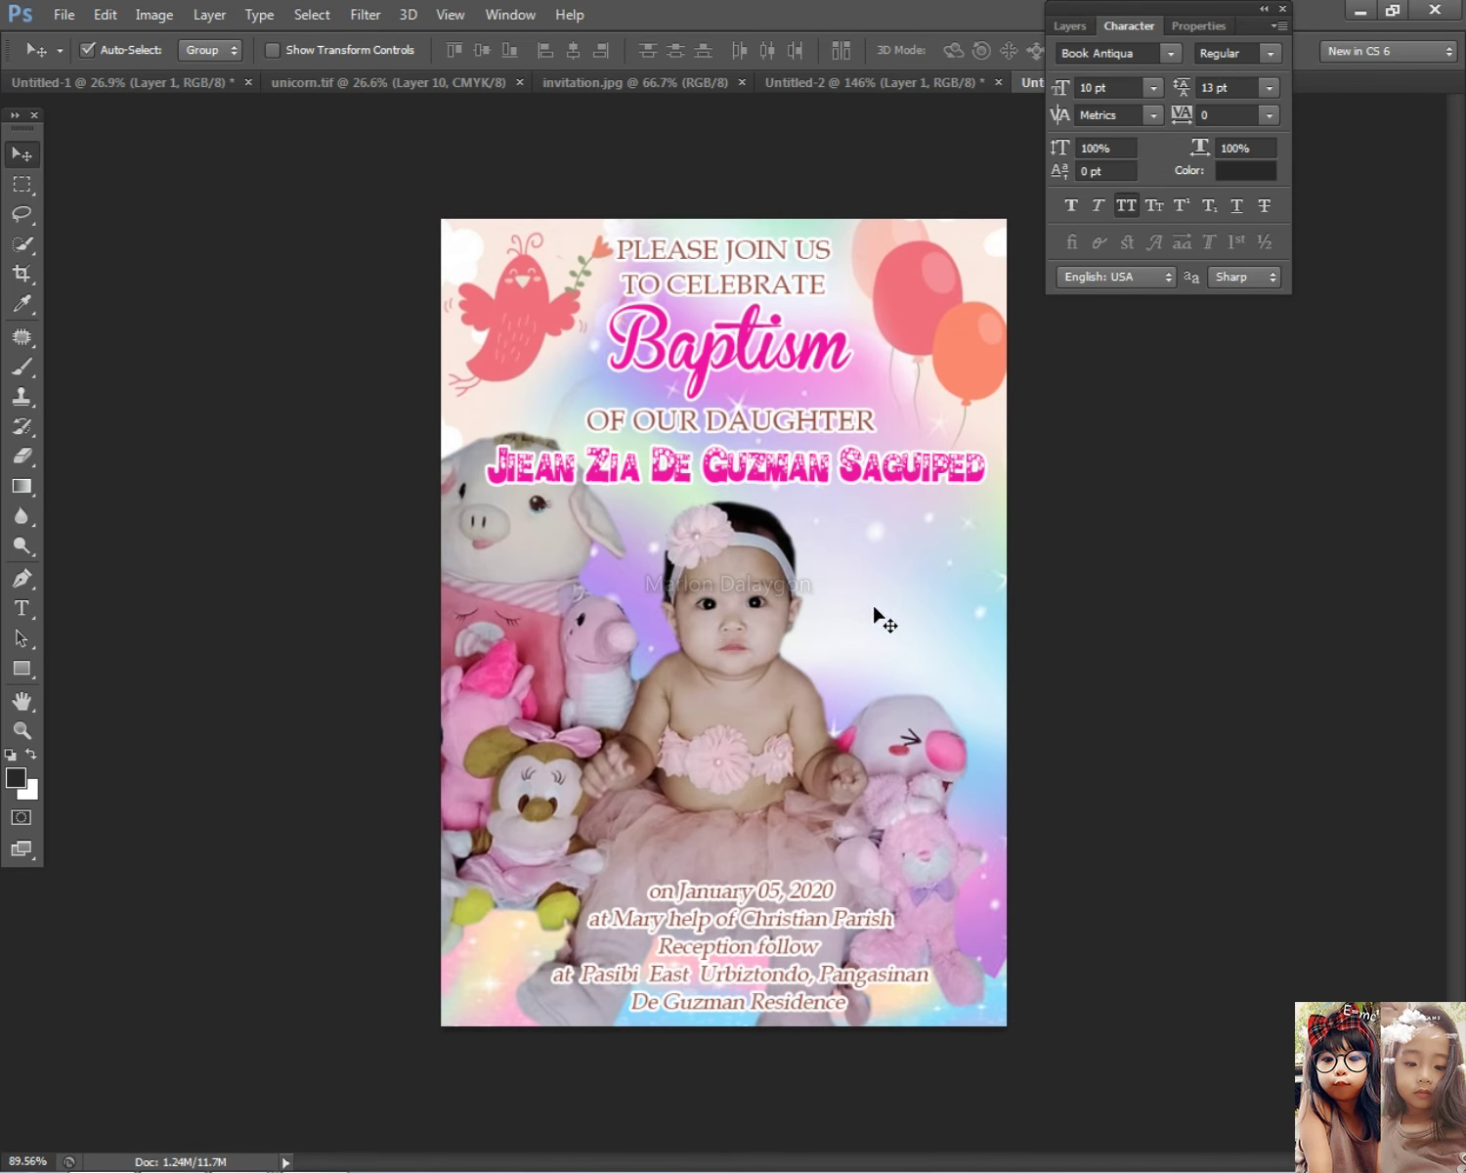
# Step: Preview the pink gingham baby bottles background and a related cute baby girl pattern
pyautogui.hotkey('alt', 'Tab')
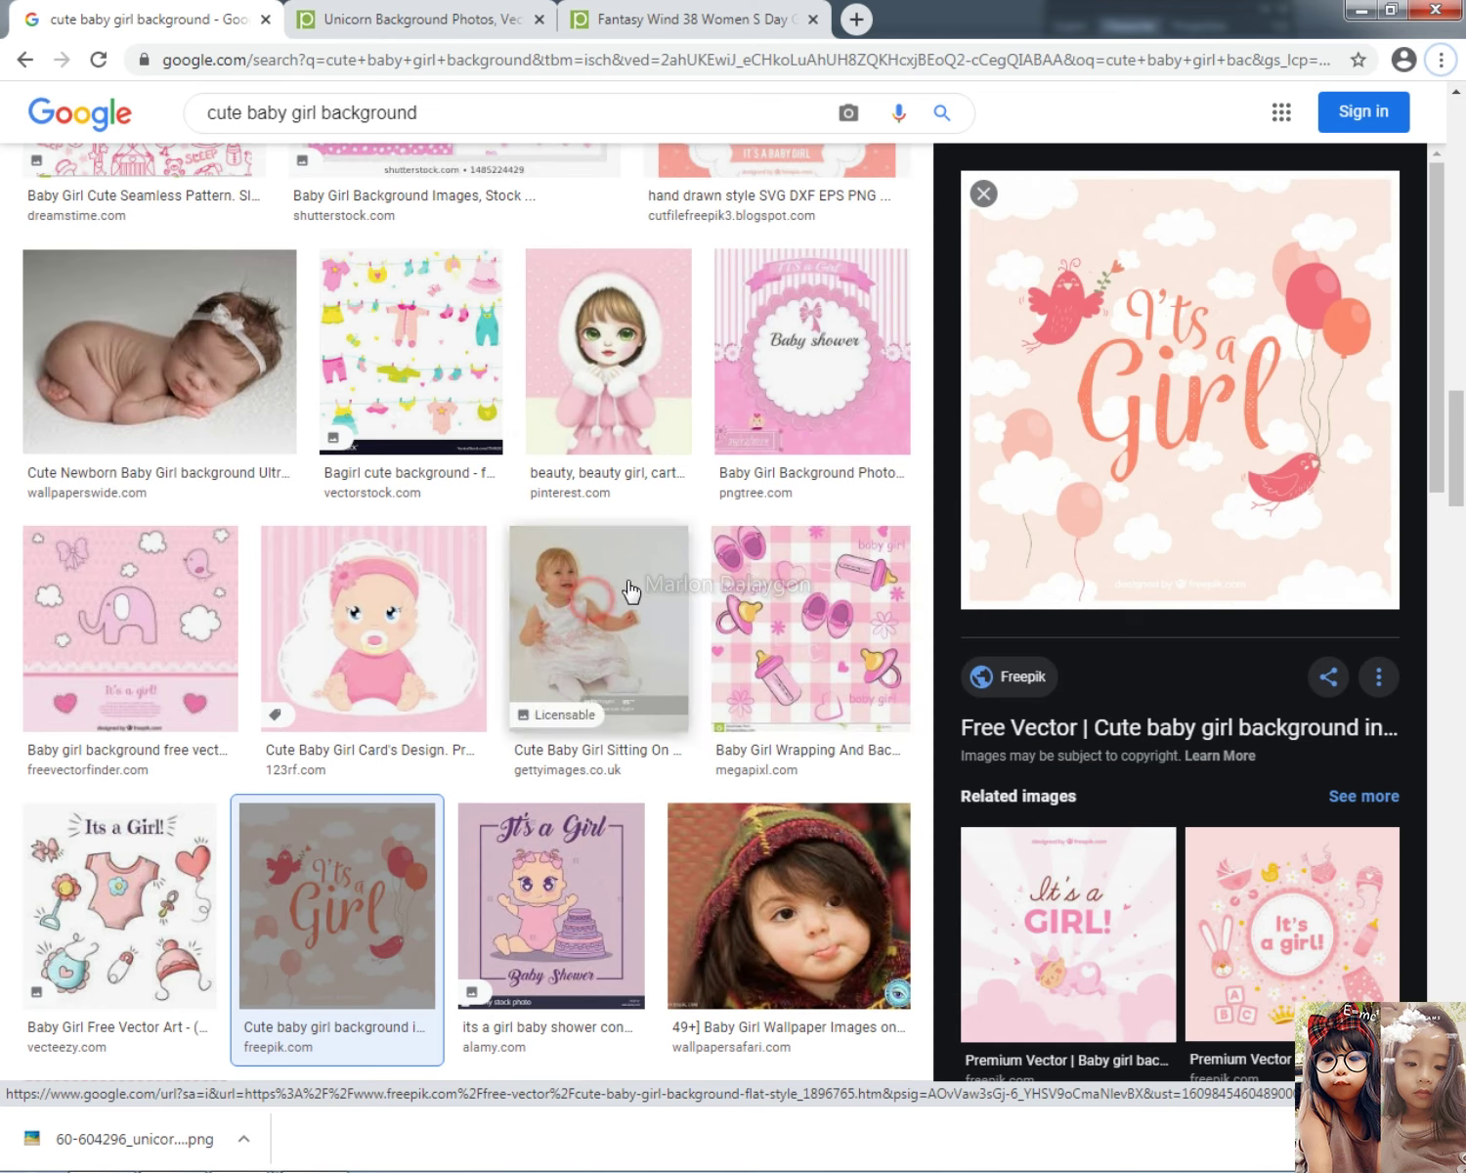
pyautogui.click(823, 643)
pyautogui.scroll(-2, 1124, 860)
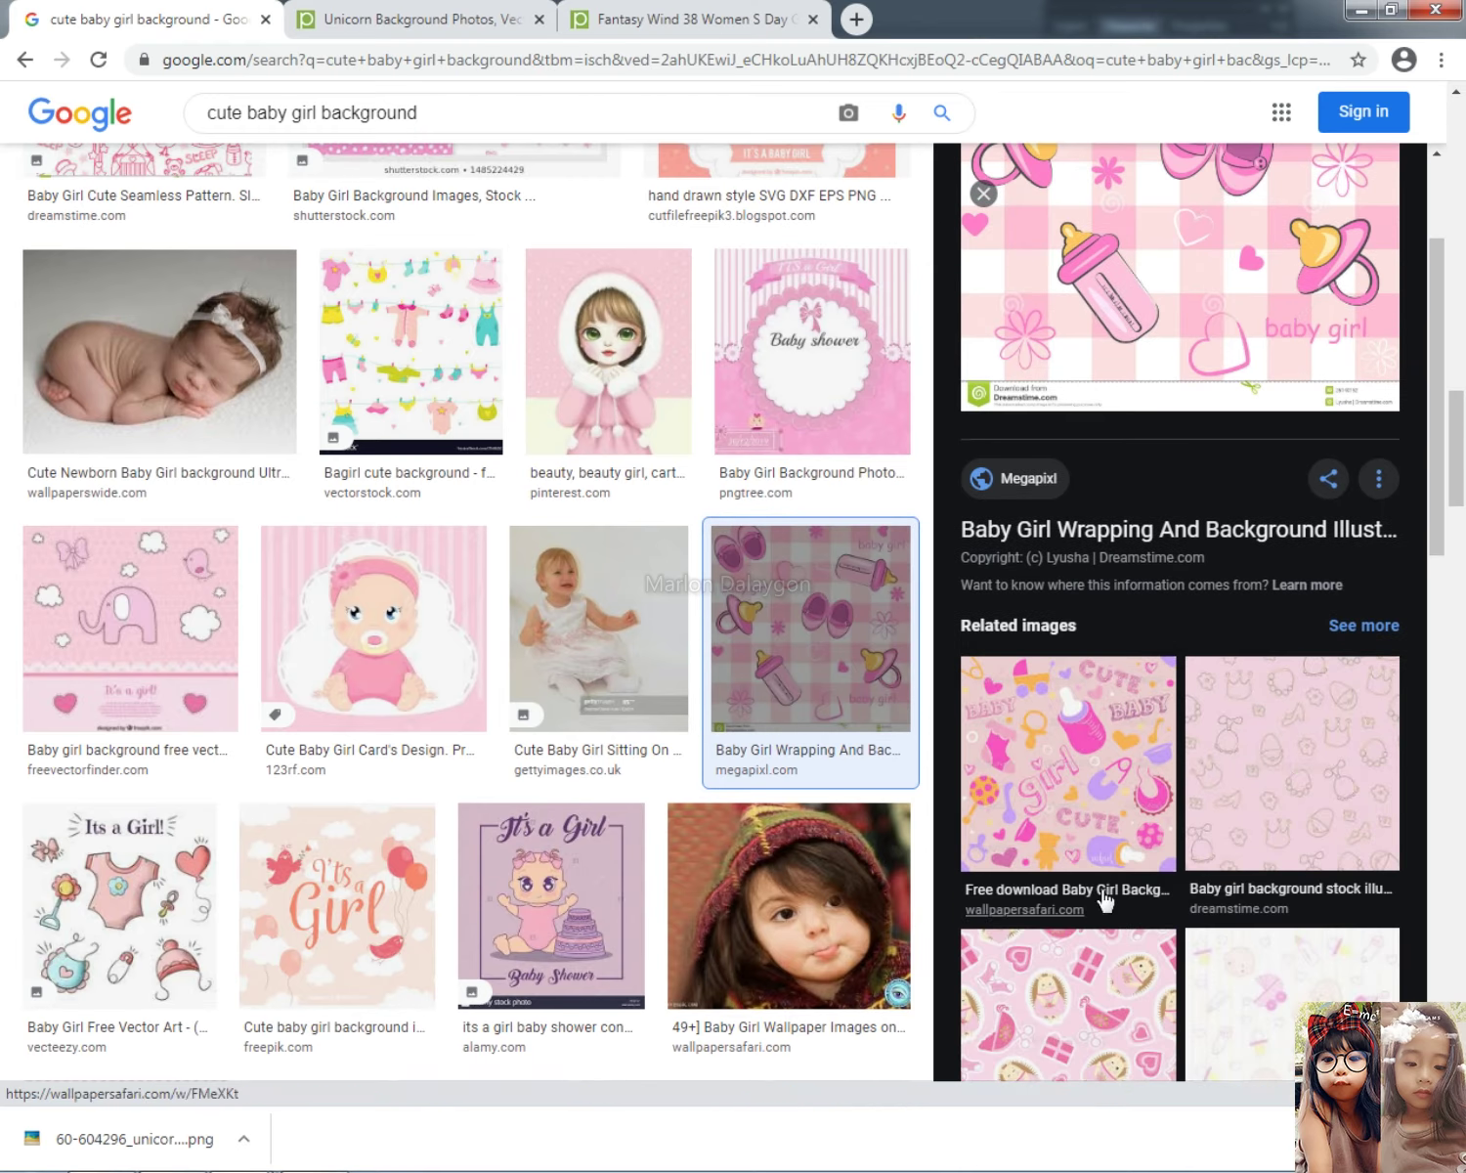
pyautogui.click(1102, 884)
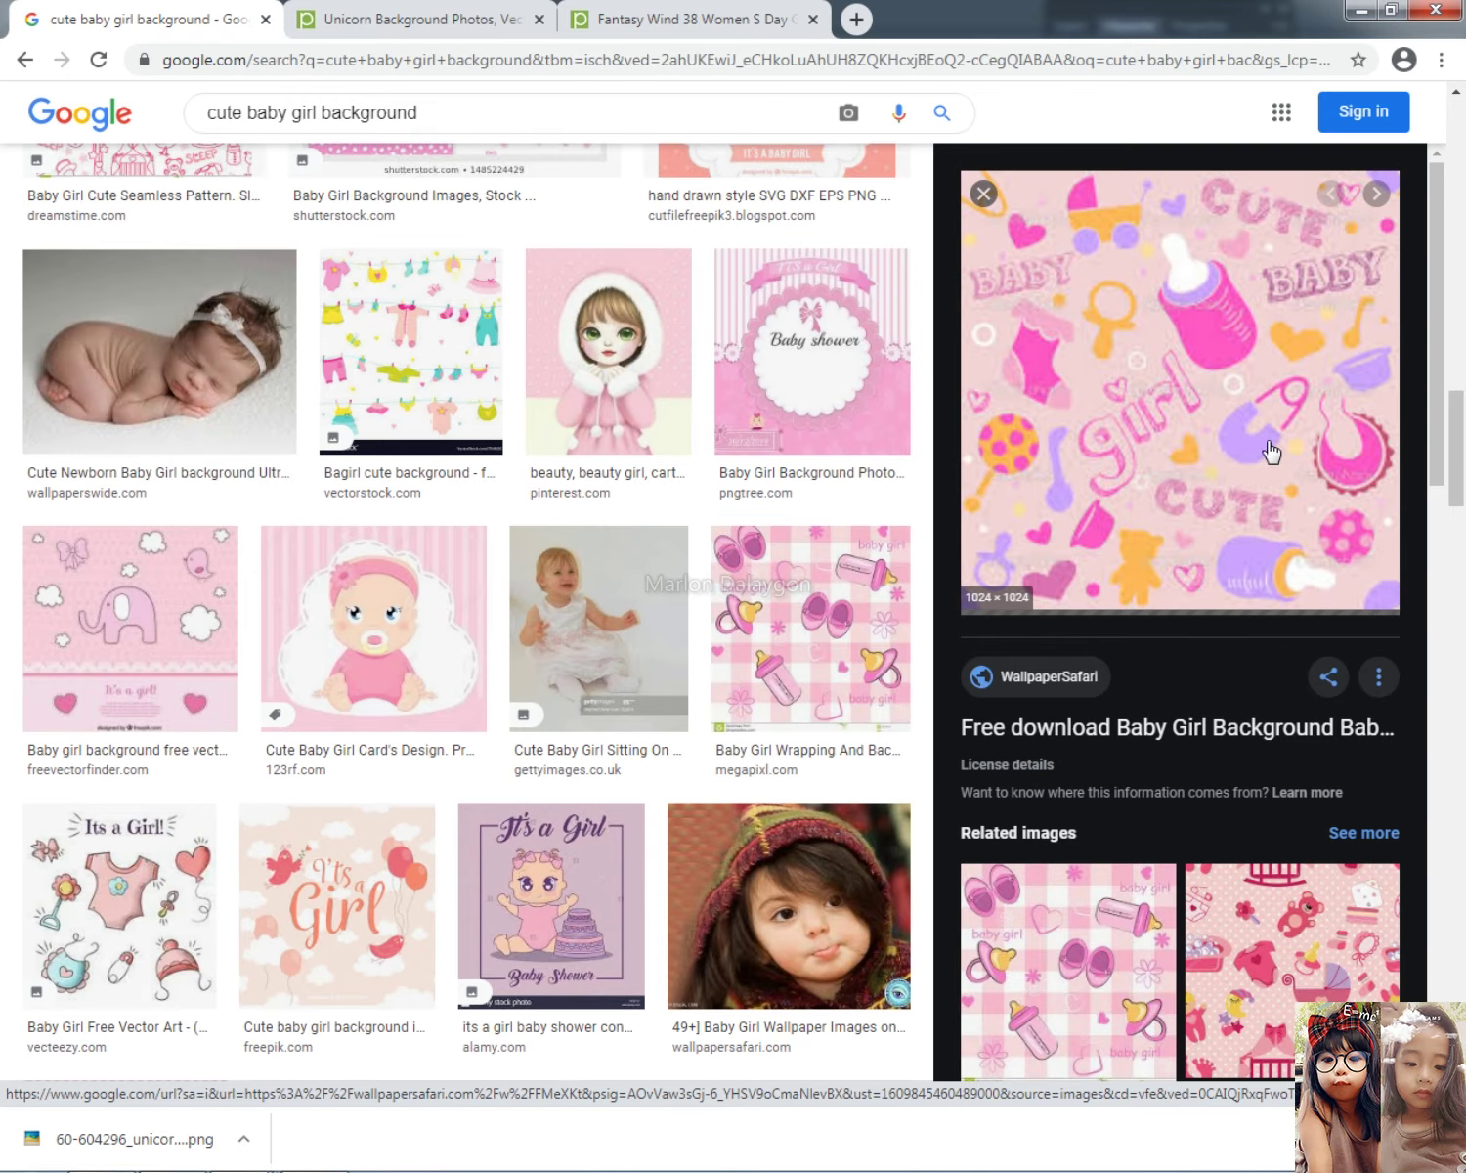
pyautogui.scroll(-3, 1194, 989)
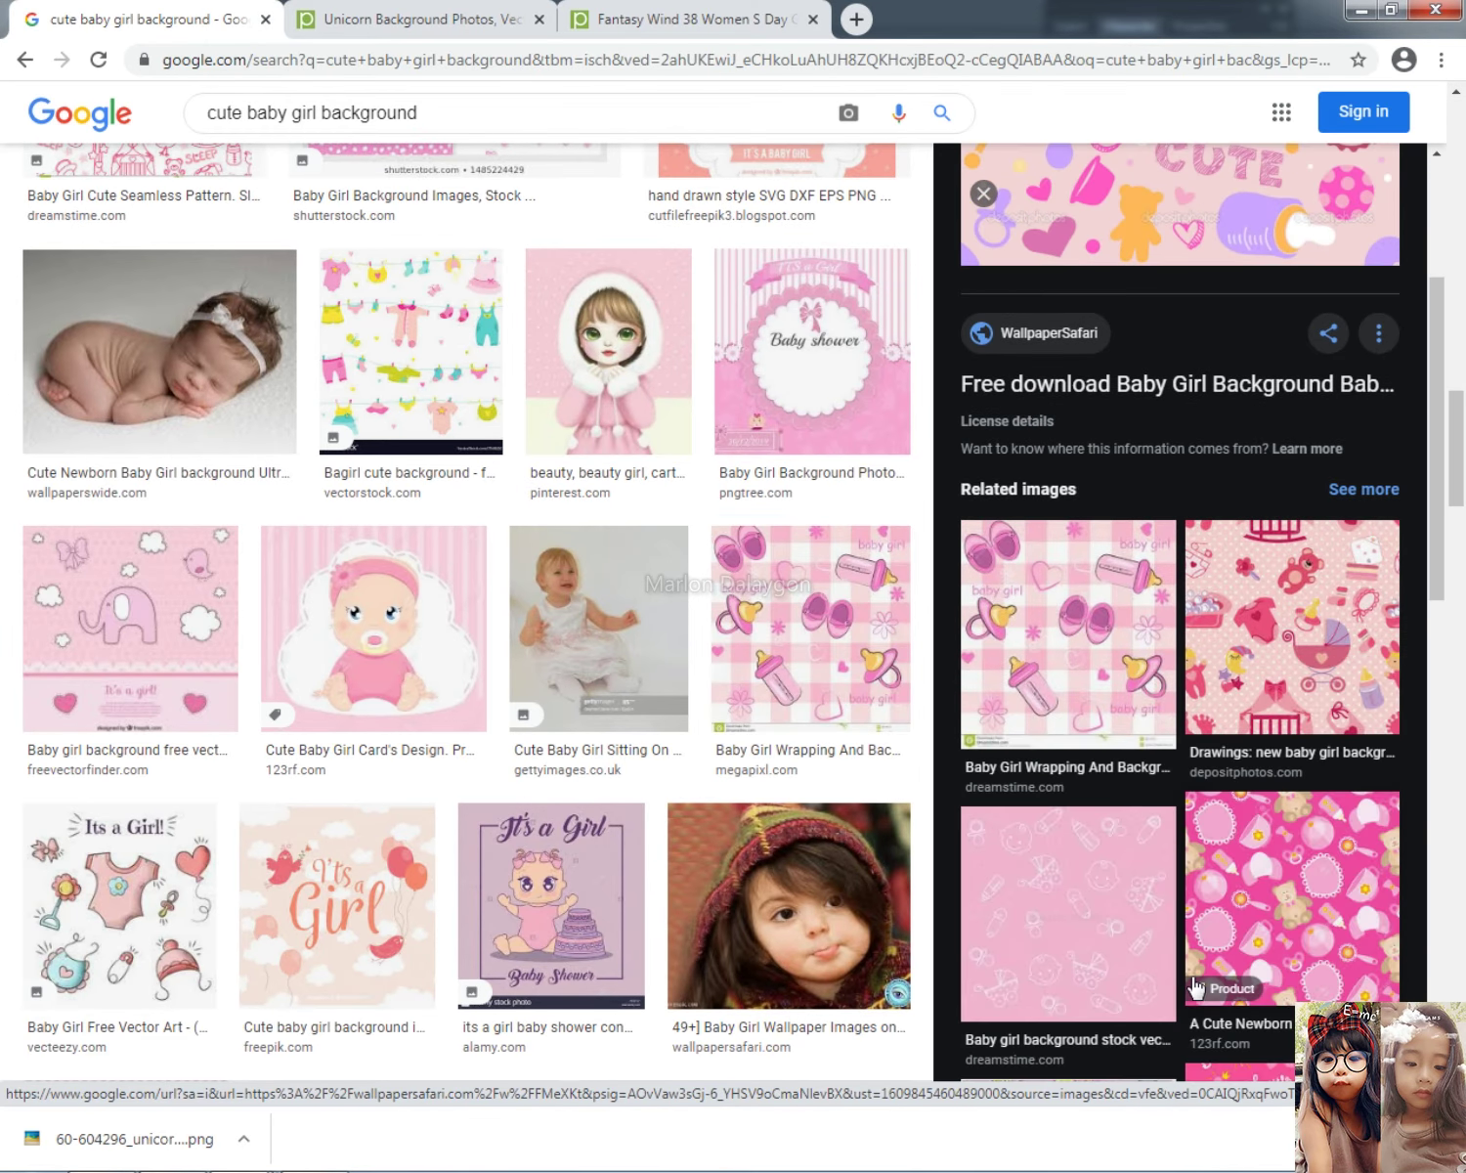
pyautogui.scroll(-8, 1053, 1021)
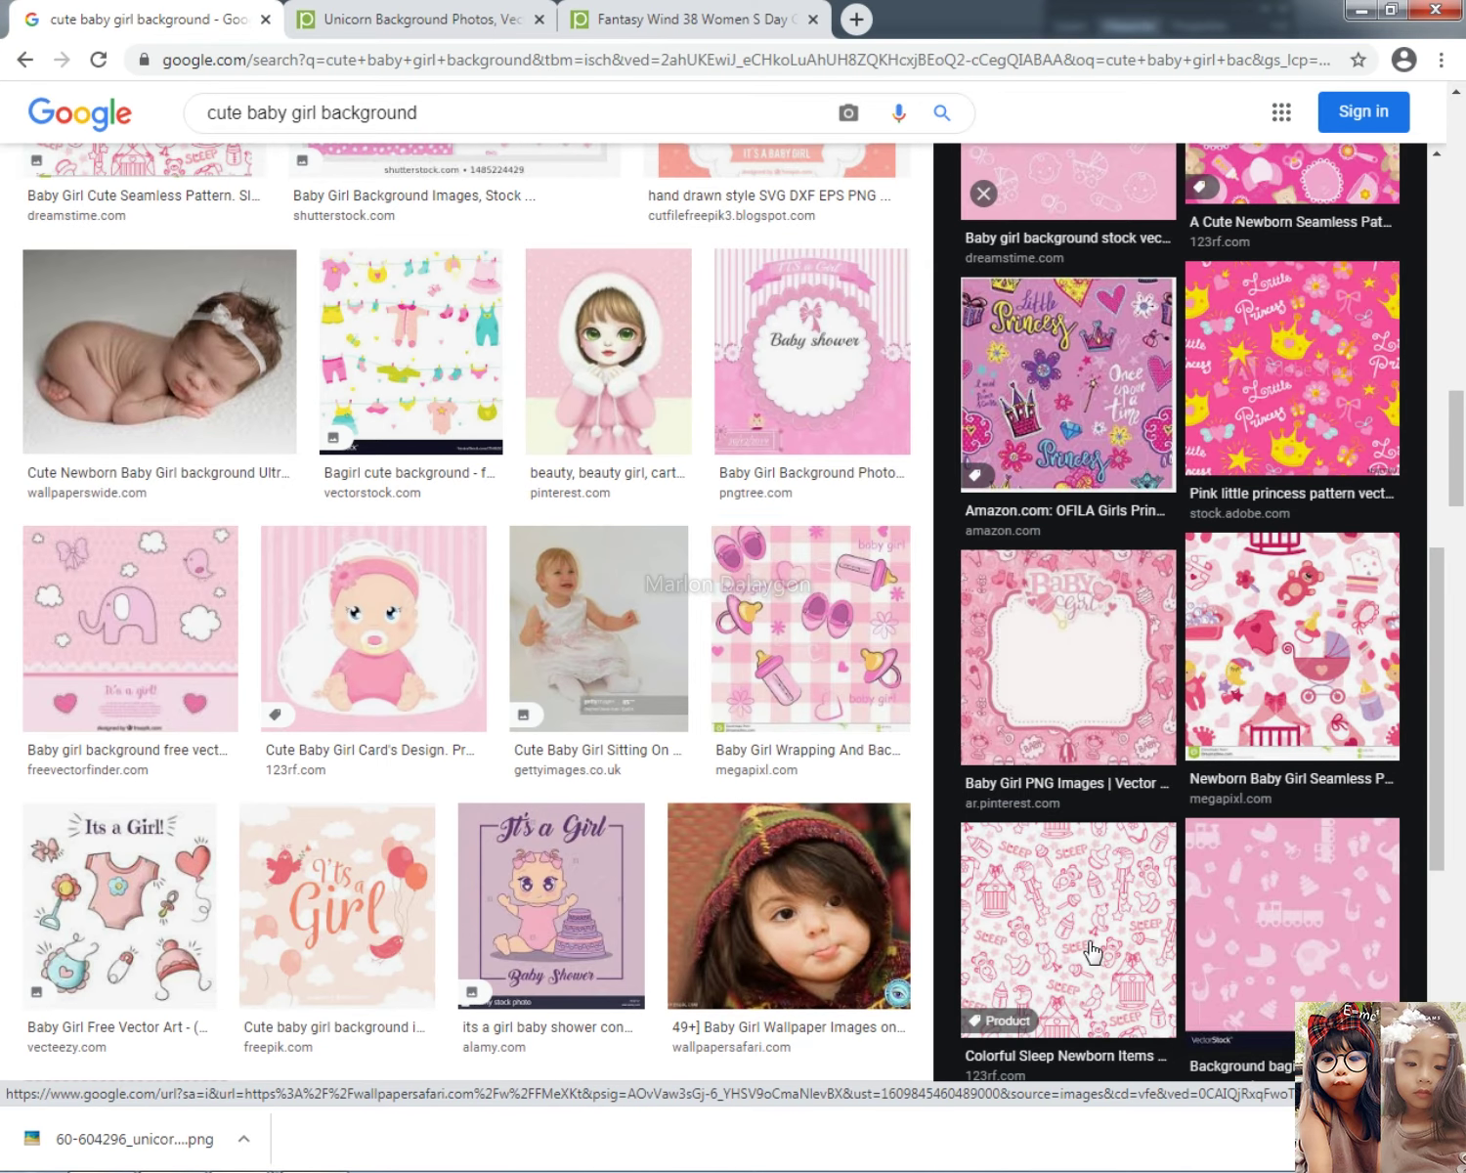
pyautogui.scroll(-6, 1190, 811)
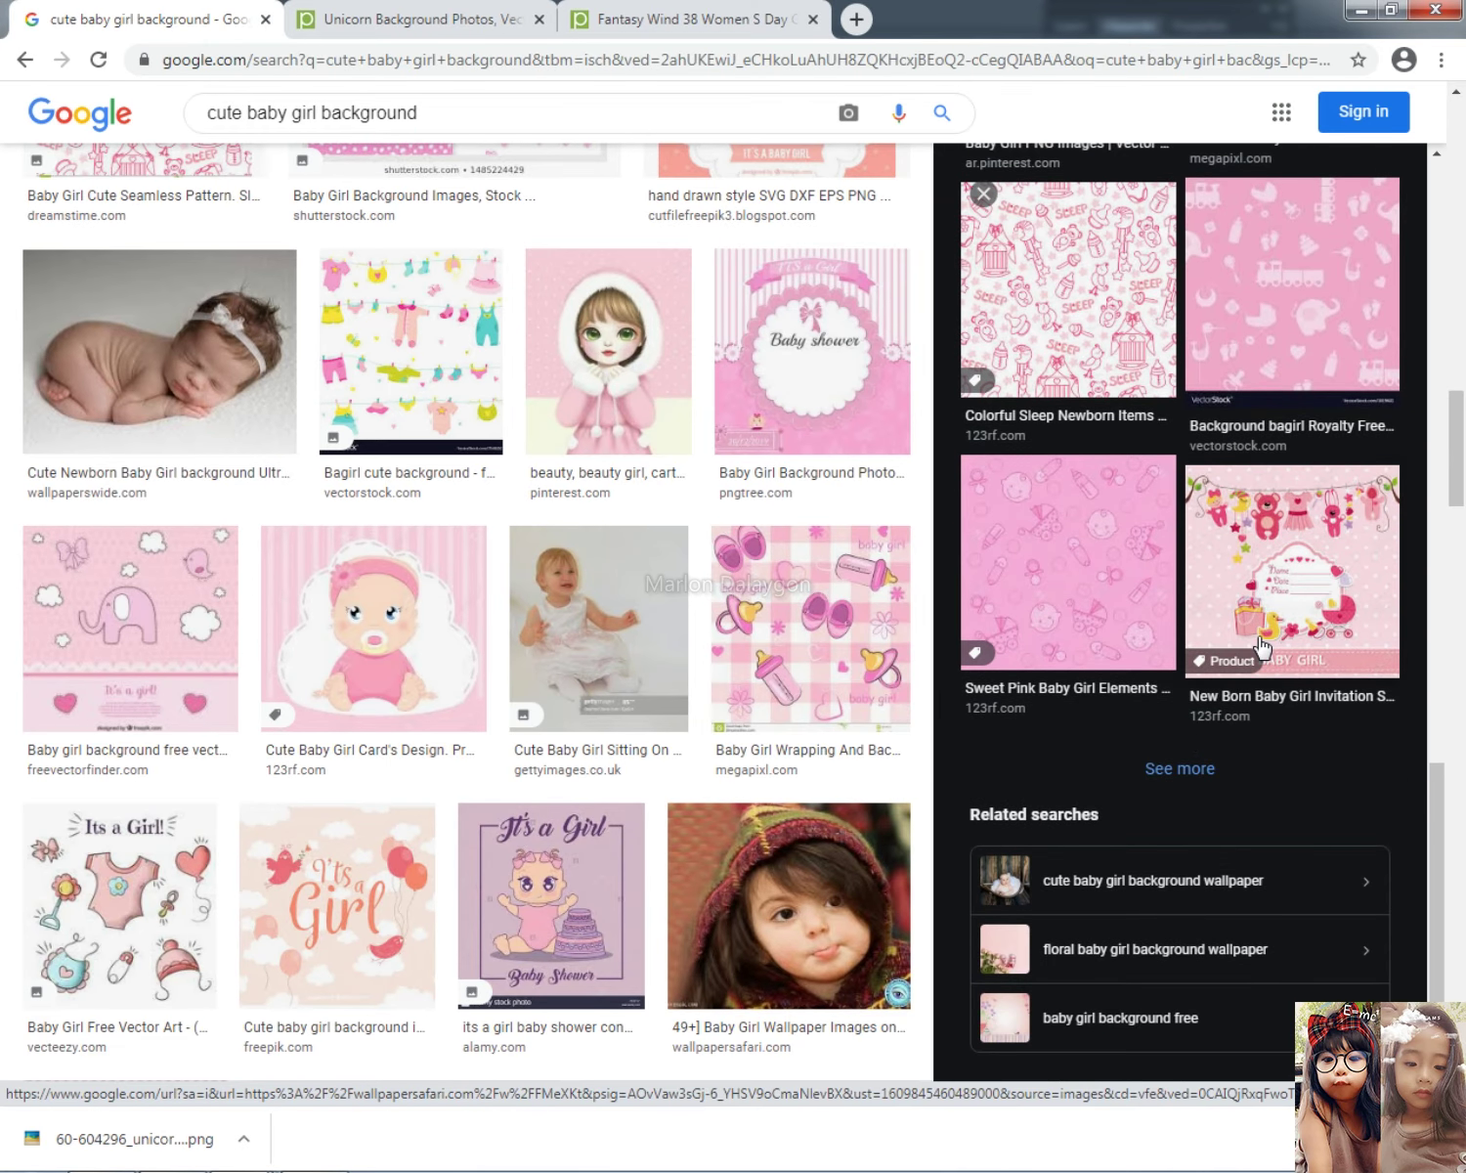
pyautogui.scroll(-1, 909, 897)
pyautogui.scroll(-10, 909, 897)
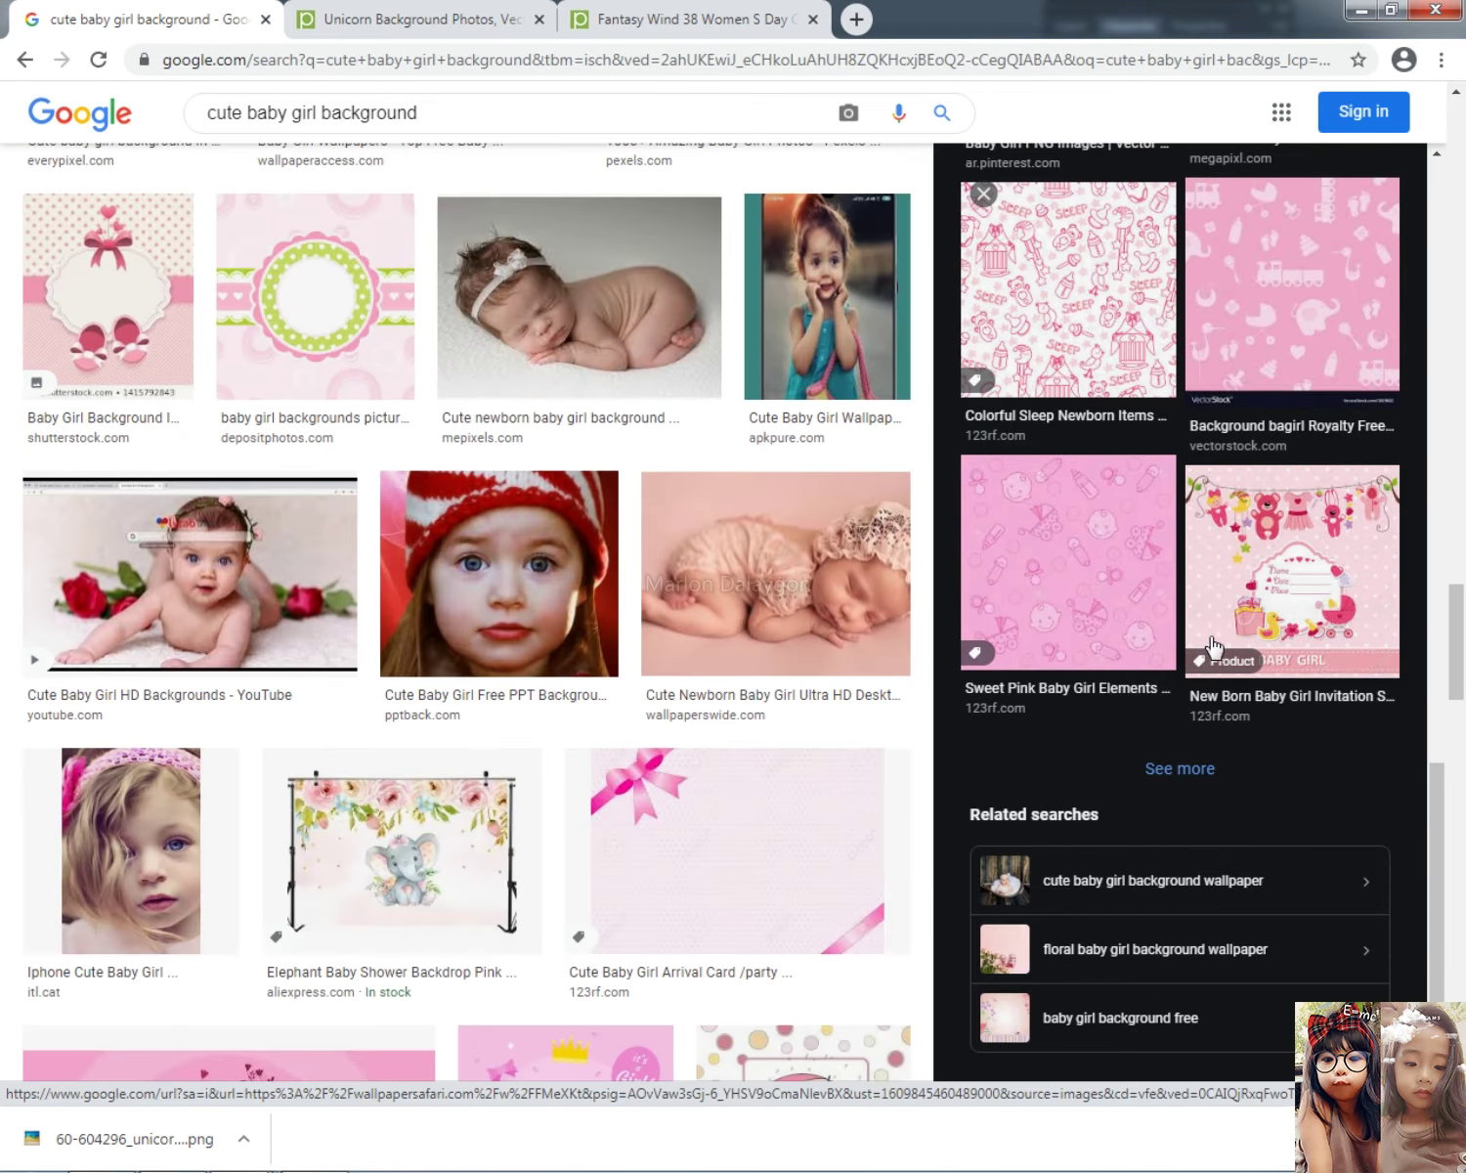
# Step: Show similar images and preview the pink bottle and pacifier background
pyautogui.click(1170, 769)
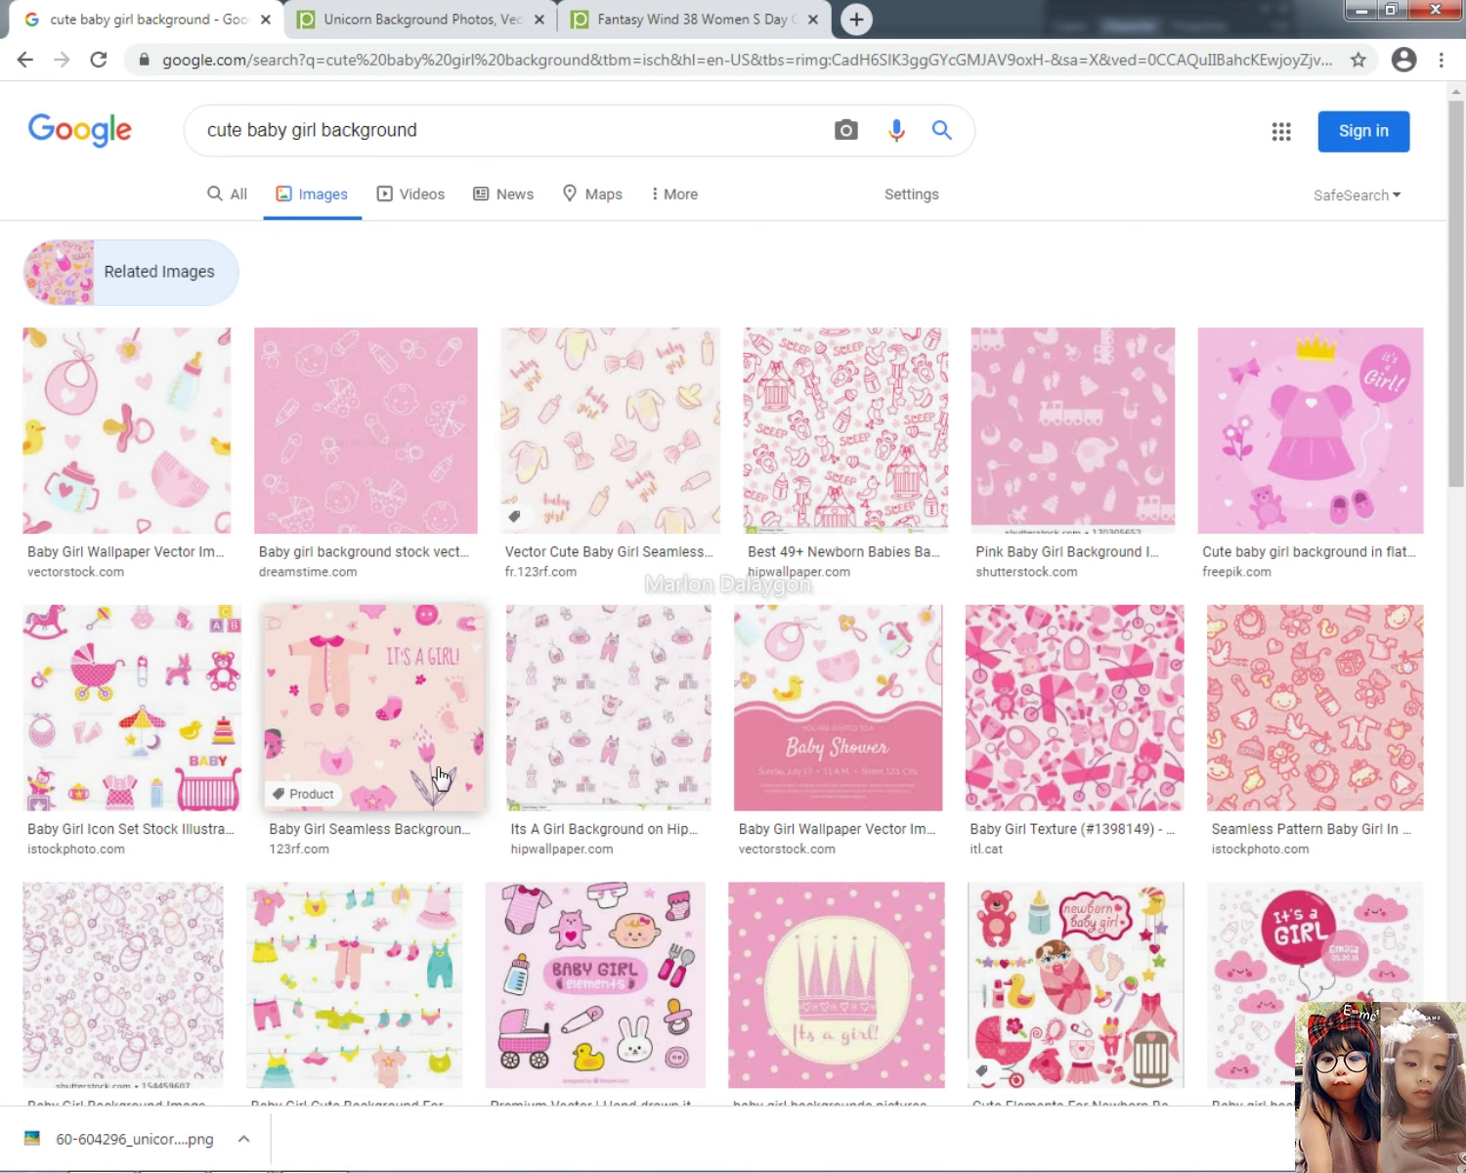
pyautogui.scroll(-6, 455, 767)
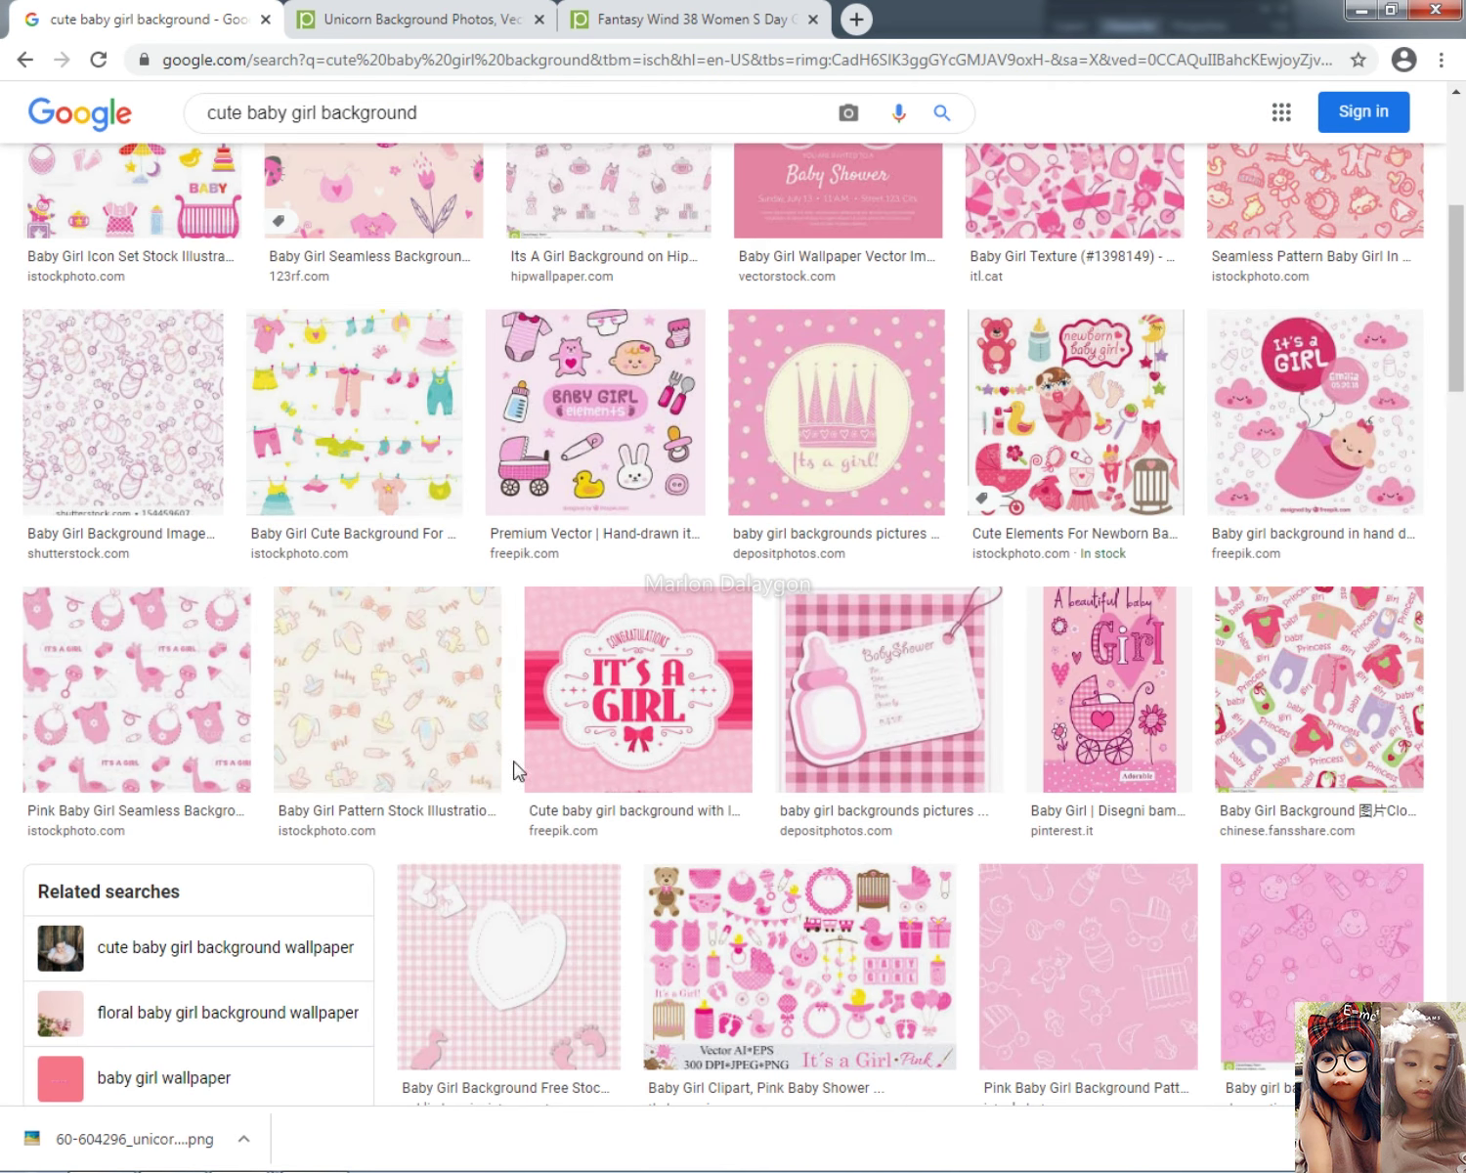
pyautogui.scroll(-5, 504, 782)
pyautogui.click(803, 819)
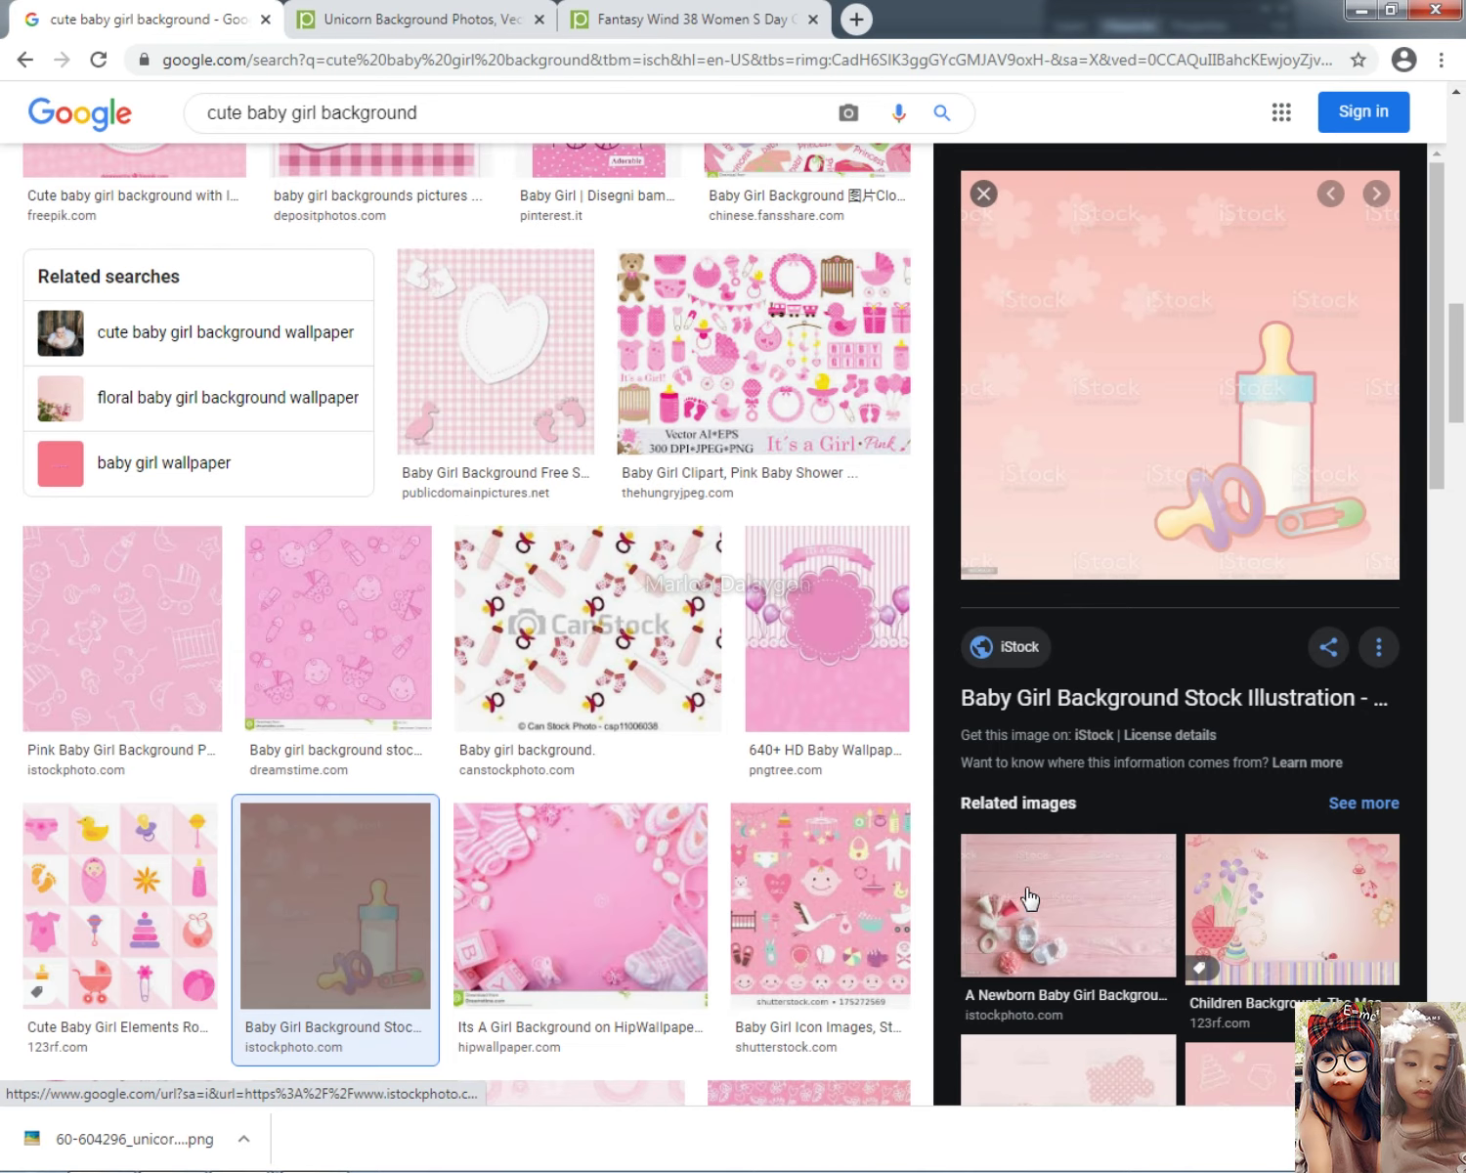
pyautogui.scroll(-5, 301, 850)
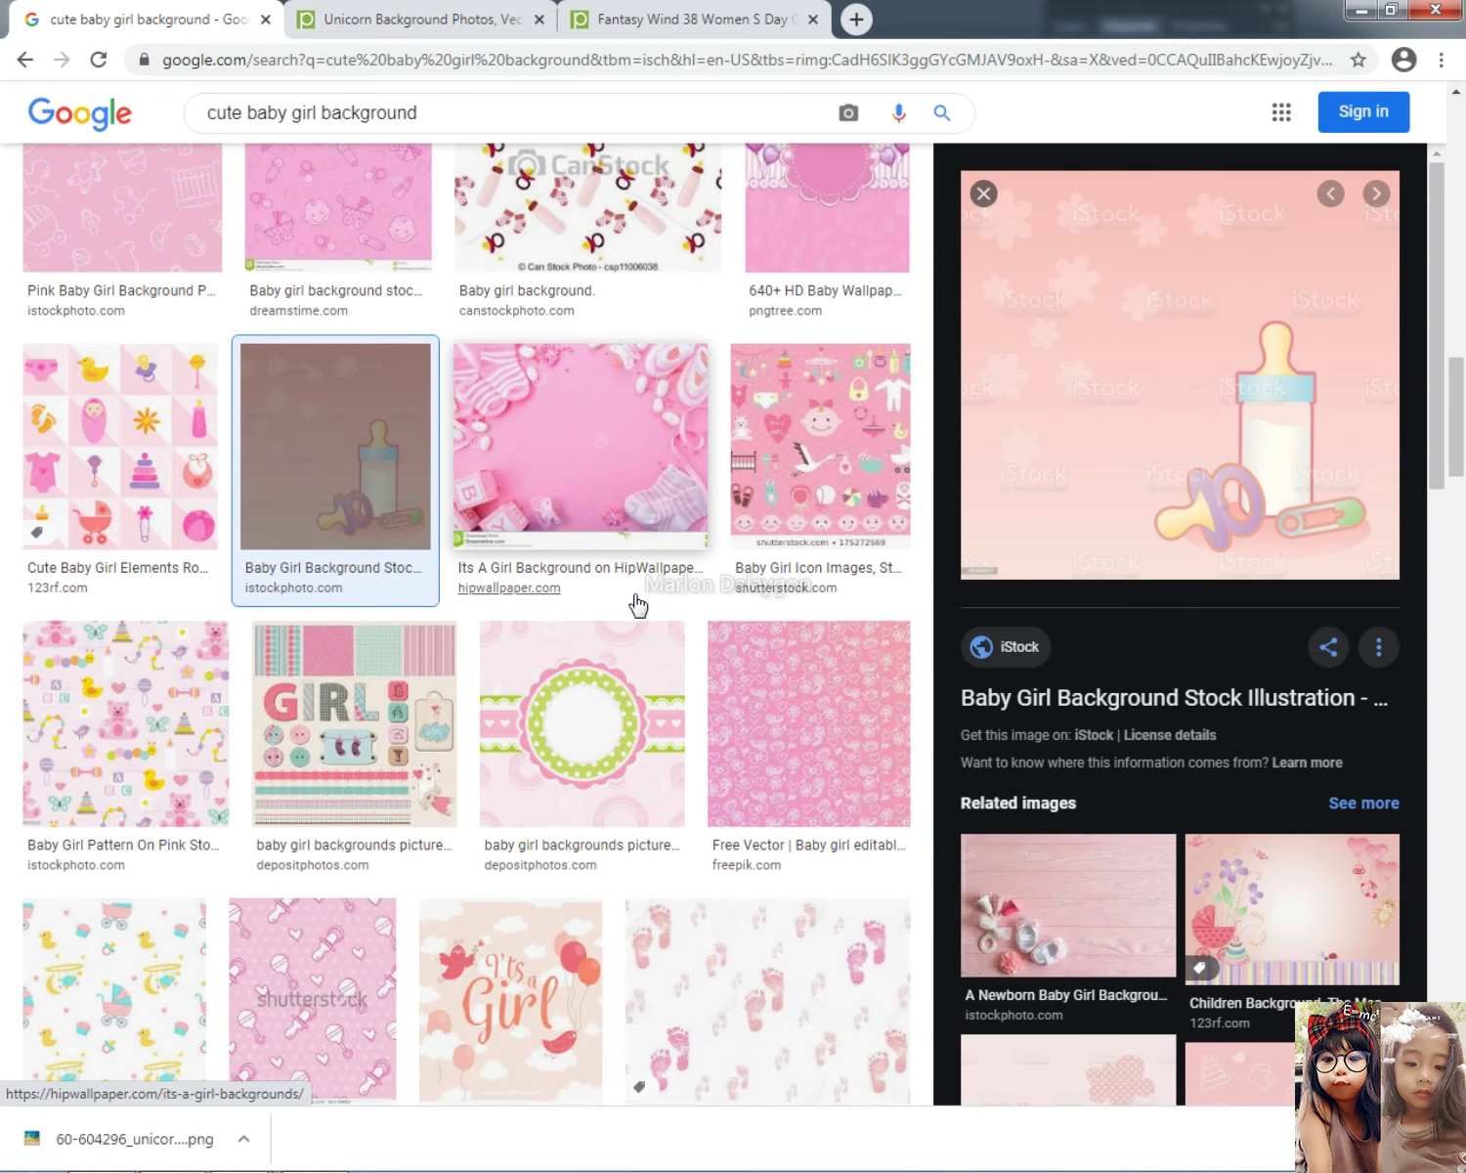
pyautogui.scroll(-5, 639, 607)
pyautogui.scroll(10, 840, 504)
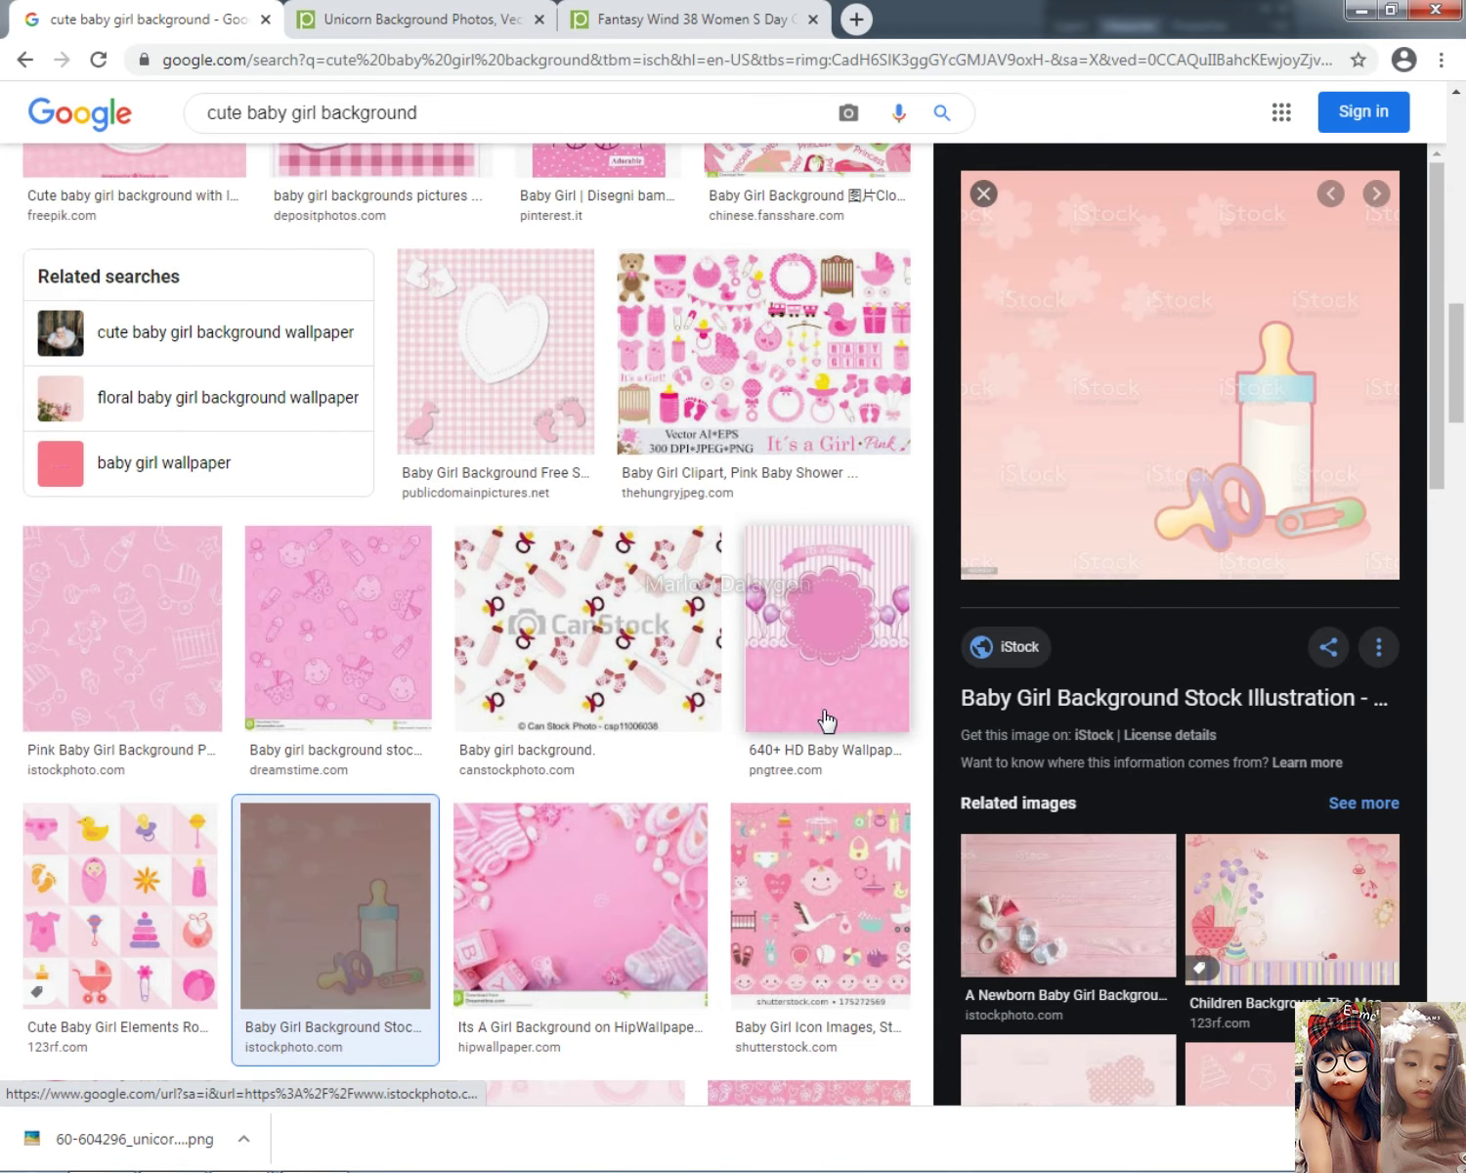
pyautogui.scroll(3, 826, 720)
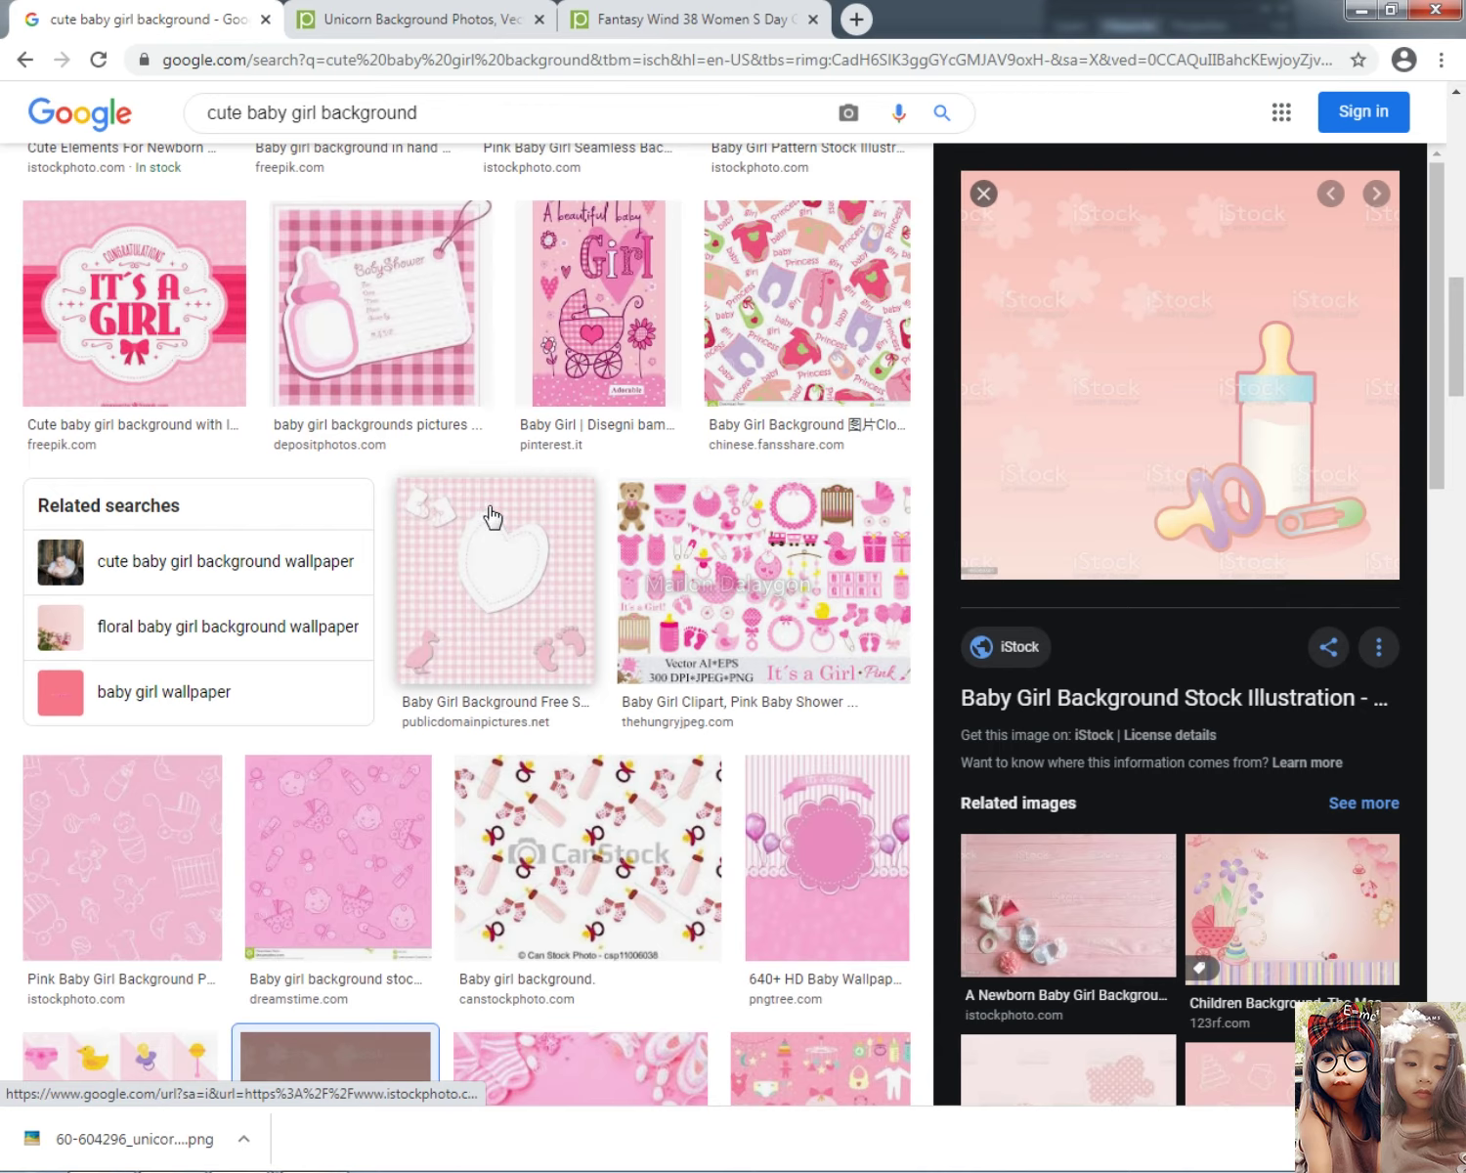
# Step: Preview the pink baby shower card and copy the baby shower booties image
pyautogui.click(439, 362)
pyautogui.scroll(-3, 1163, 880)
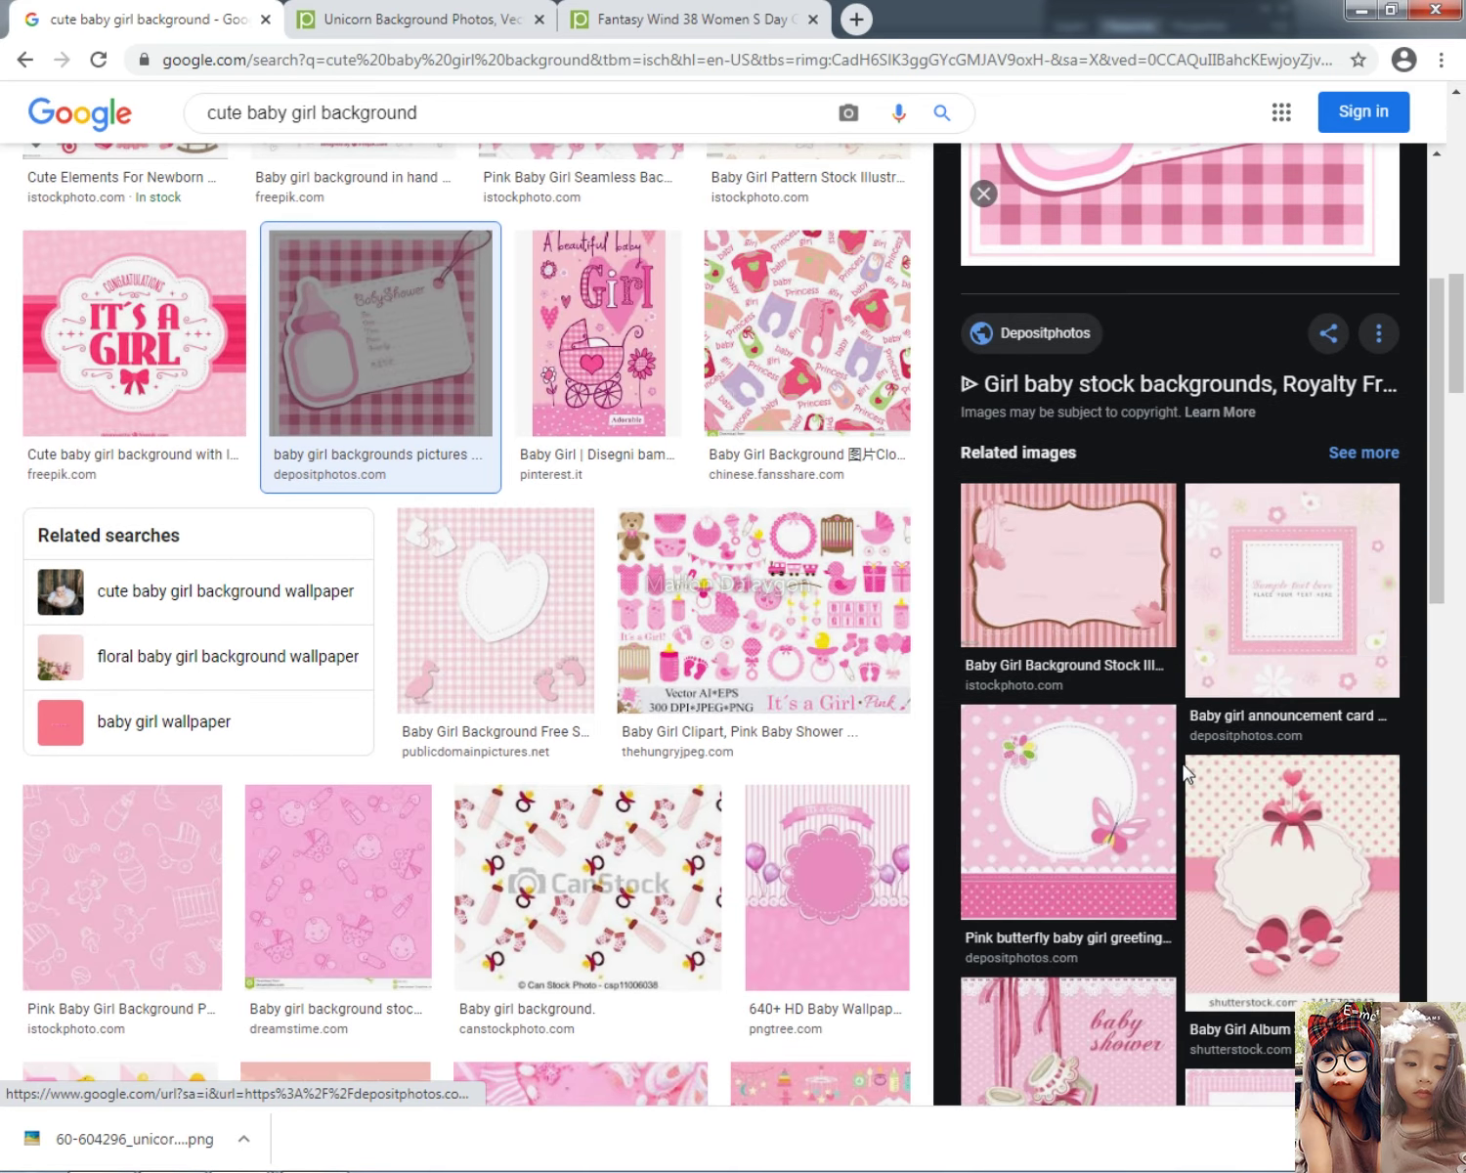
pyautogui.scroll(-3, 1186, 772)
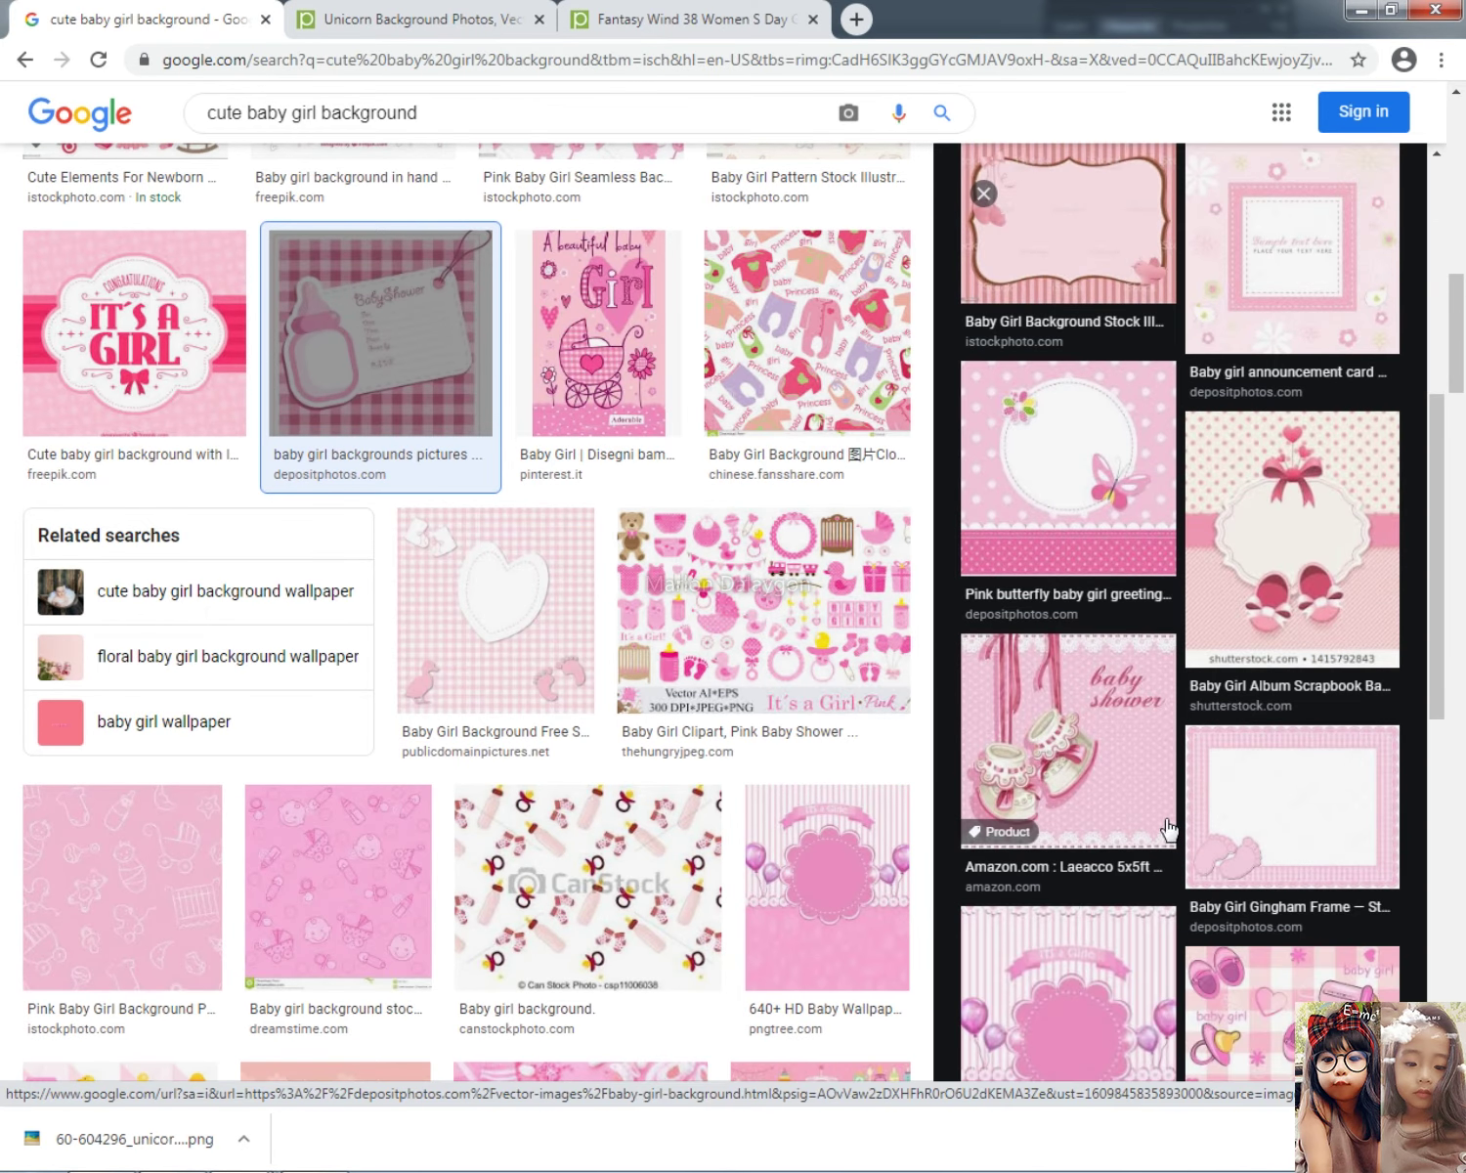
pyautogui.rightClick(1046, 704)
pyautogui.click(1110, 938)
pyautogui.hotkey('alt', 'Tab')
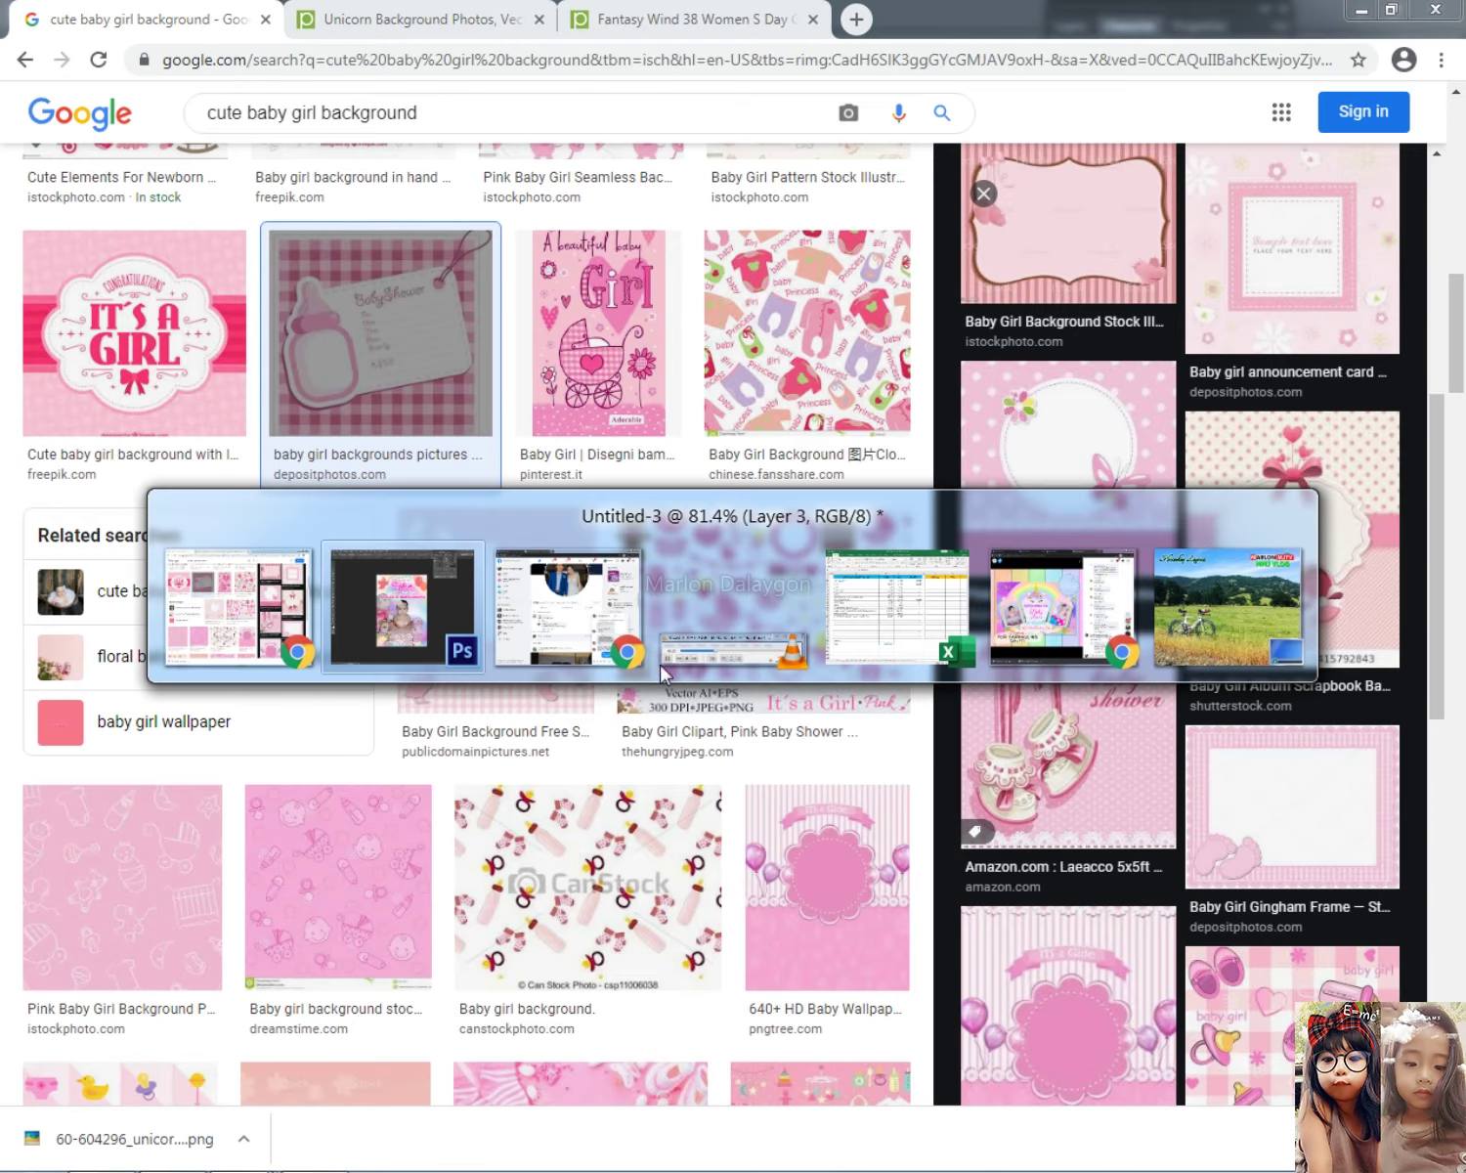
# Step: Paste the booties image beside the baby and scale it to about 173%
pyautogui.hotkey('ctrl', 'v')
pyautogui.moveTo(816, 625); pyautogui.dragTo(972, 557)
pyautogui.hotkey('ctrl', 't')
pyautogui.moveTo(981, 673); pyautogui.dragTo(1130, 837)
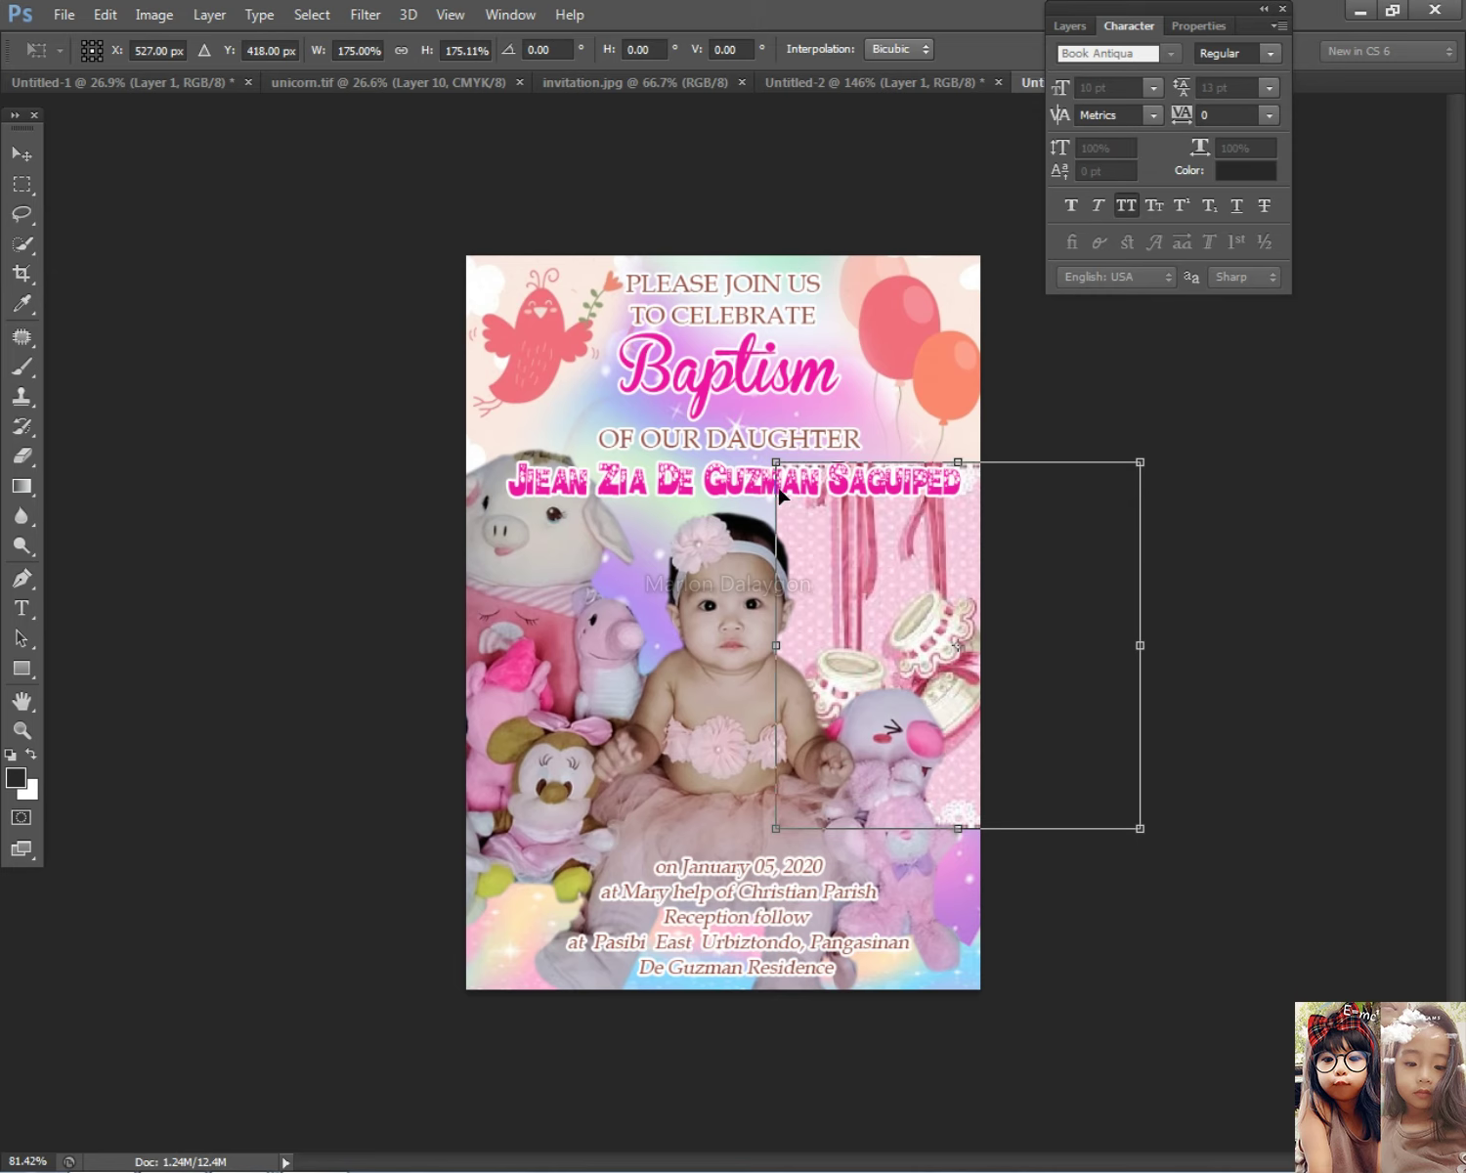
pyautogui.moveTo(761, 457); pyautogui.dragTo(733, 430)
pyautogui.moveTo(870, 580); pyautogui.dragTo(892, 521)
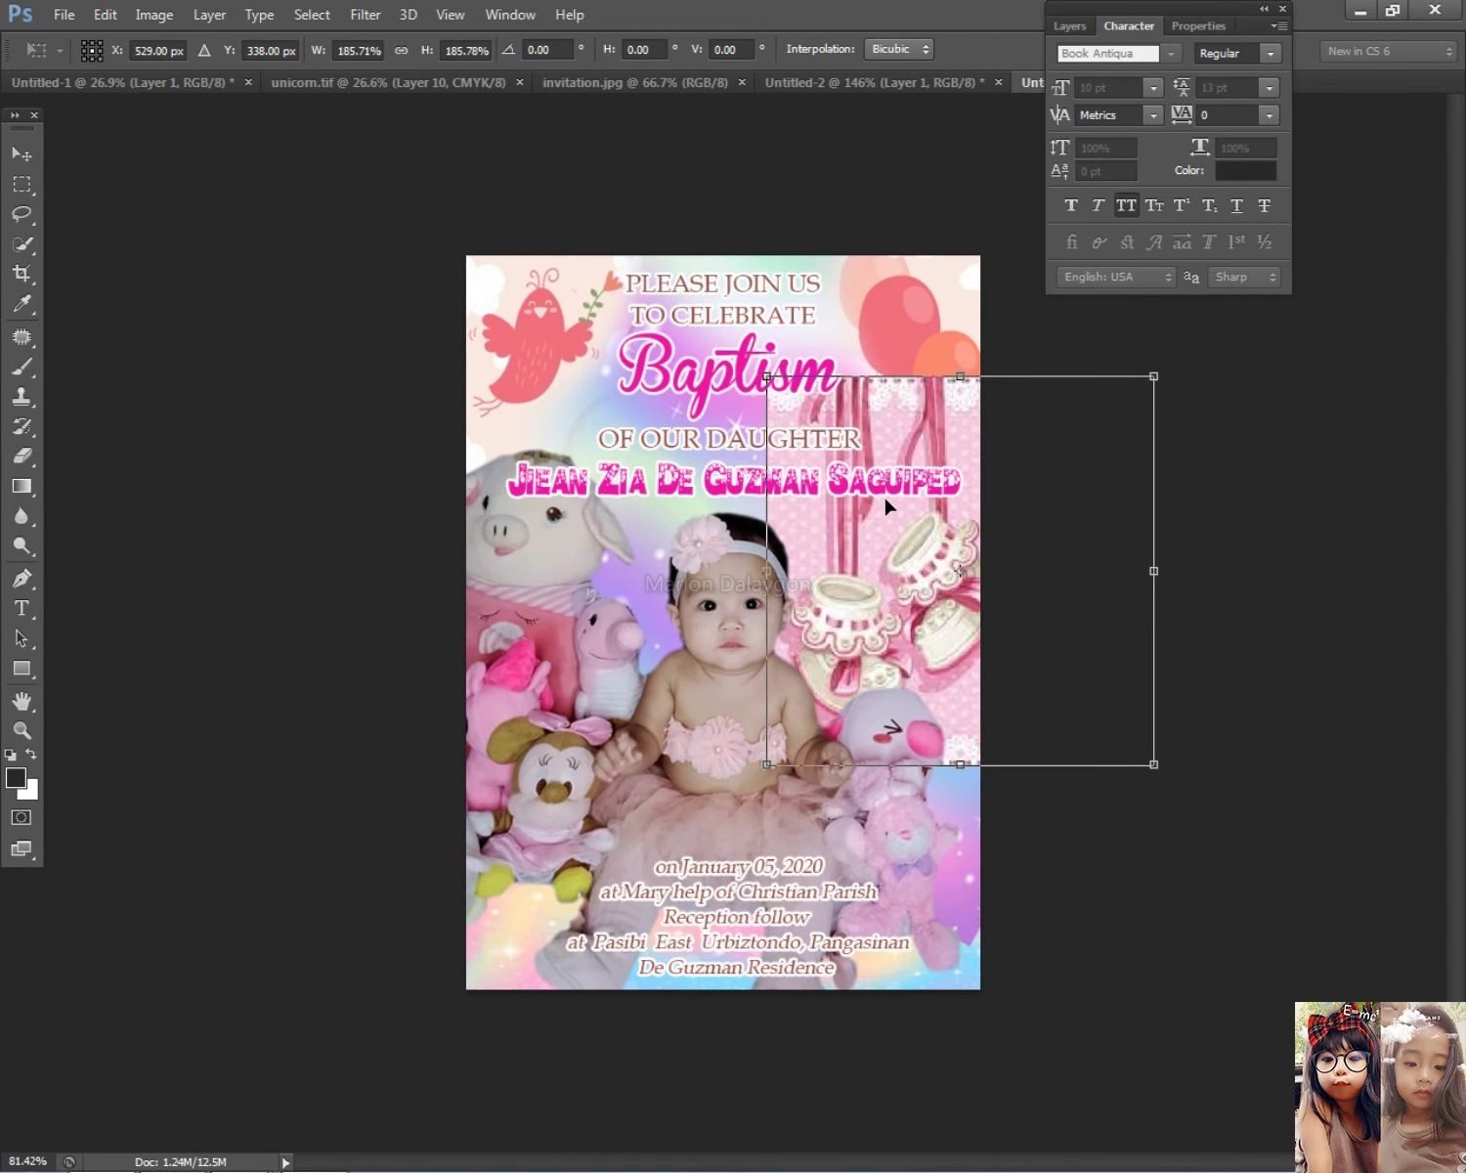
pyautogui.moveTo(1154, 764); pyautogui.dragTo(1116, 733)
pyautogui.press('Return')
# Step: Erase the booties panel's lace edge covering the balloons, undoing the stray streaks
pyautogui.rightClick(895, 557)
pyautogui.click(838, 449)
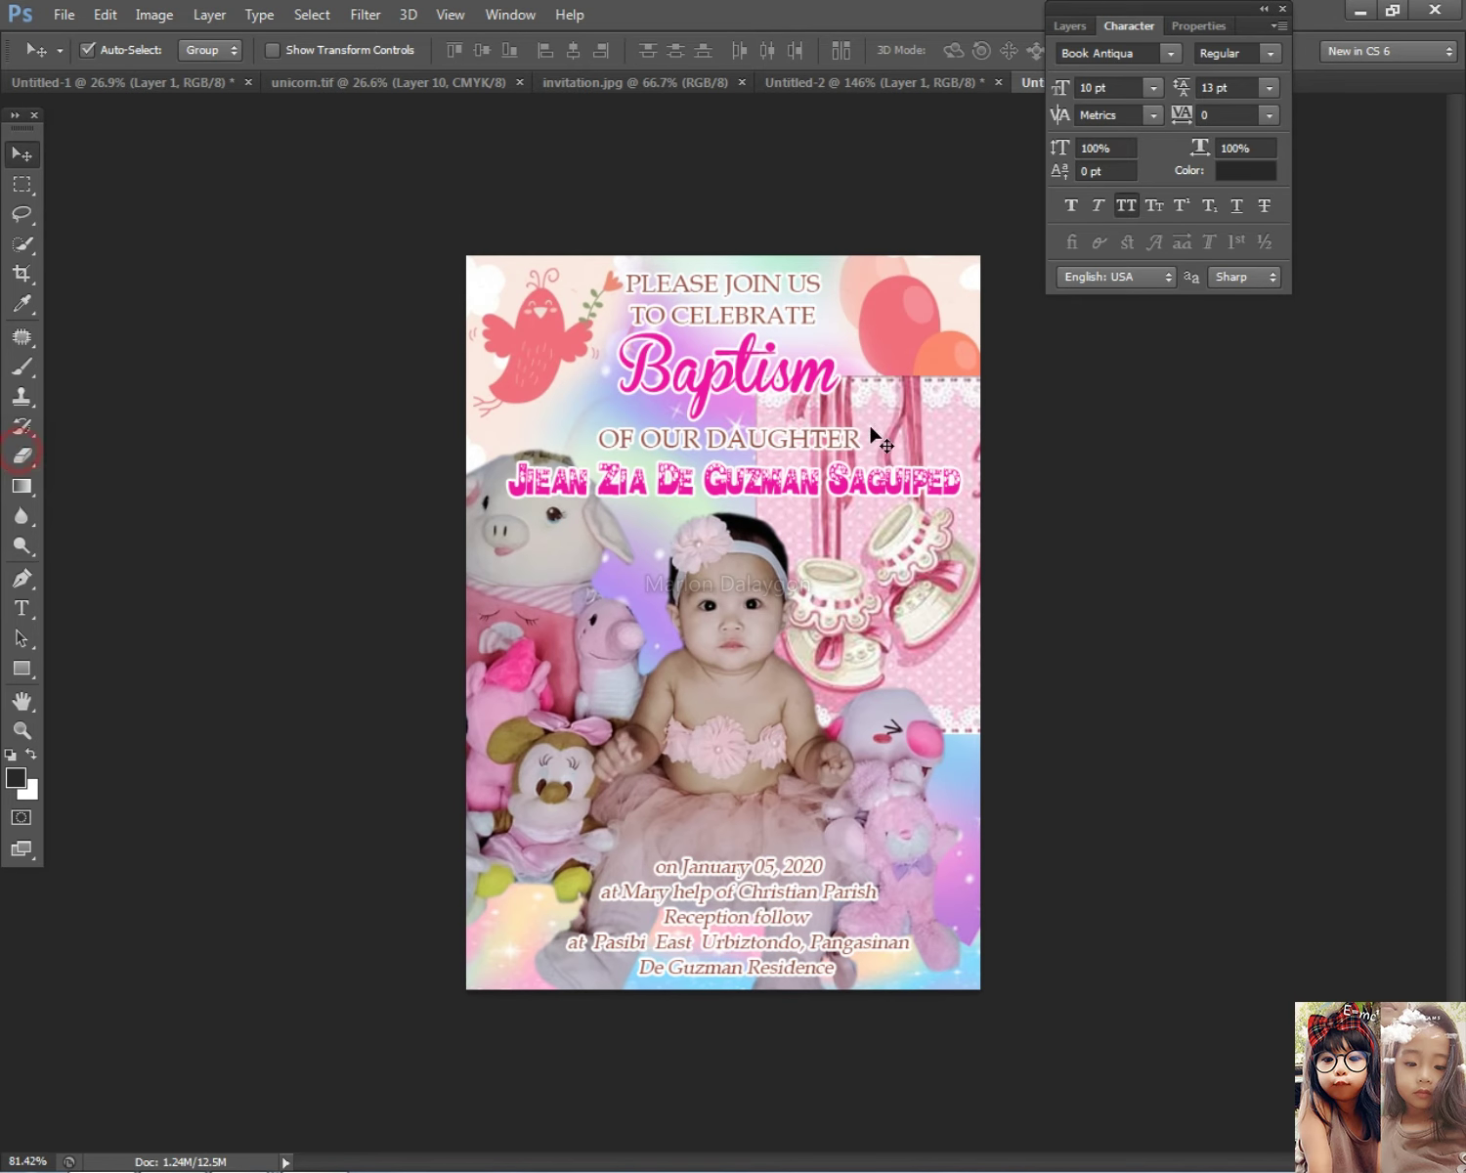
pyautogui.rightClick(940, 408)
pyautogui.click(968, 428)
pyautogui.press('e')
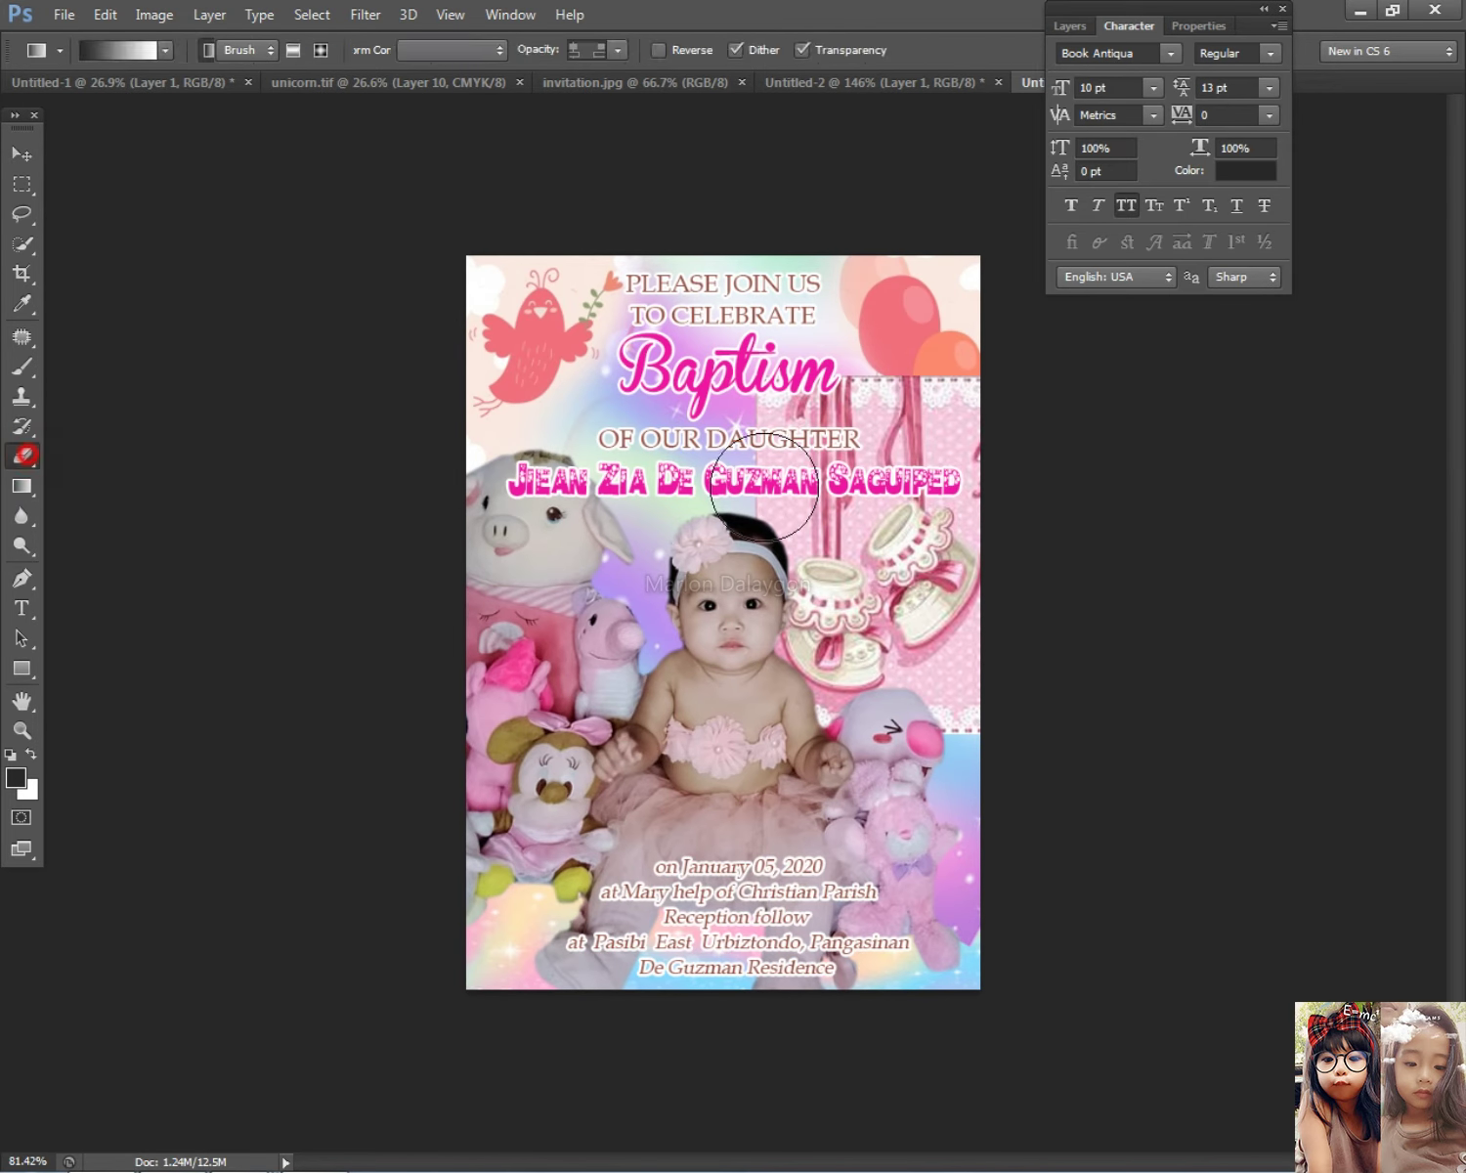
pyautogui.moveTo(879, 349)
pyautogui.mouseDown()
pyautogui.moveTo(926, 370)
pyautogui.moveTo(919, 410)
pyautogui.mouseUp()
pyautogui.click(729, 489)
pyautogui.hotkey('ctrl', 'z')
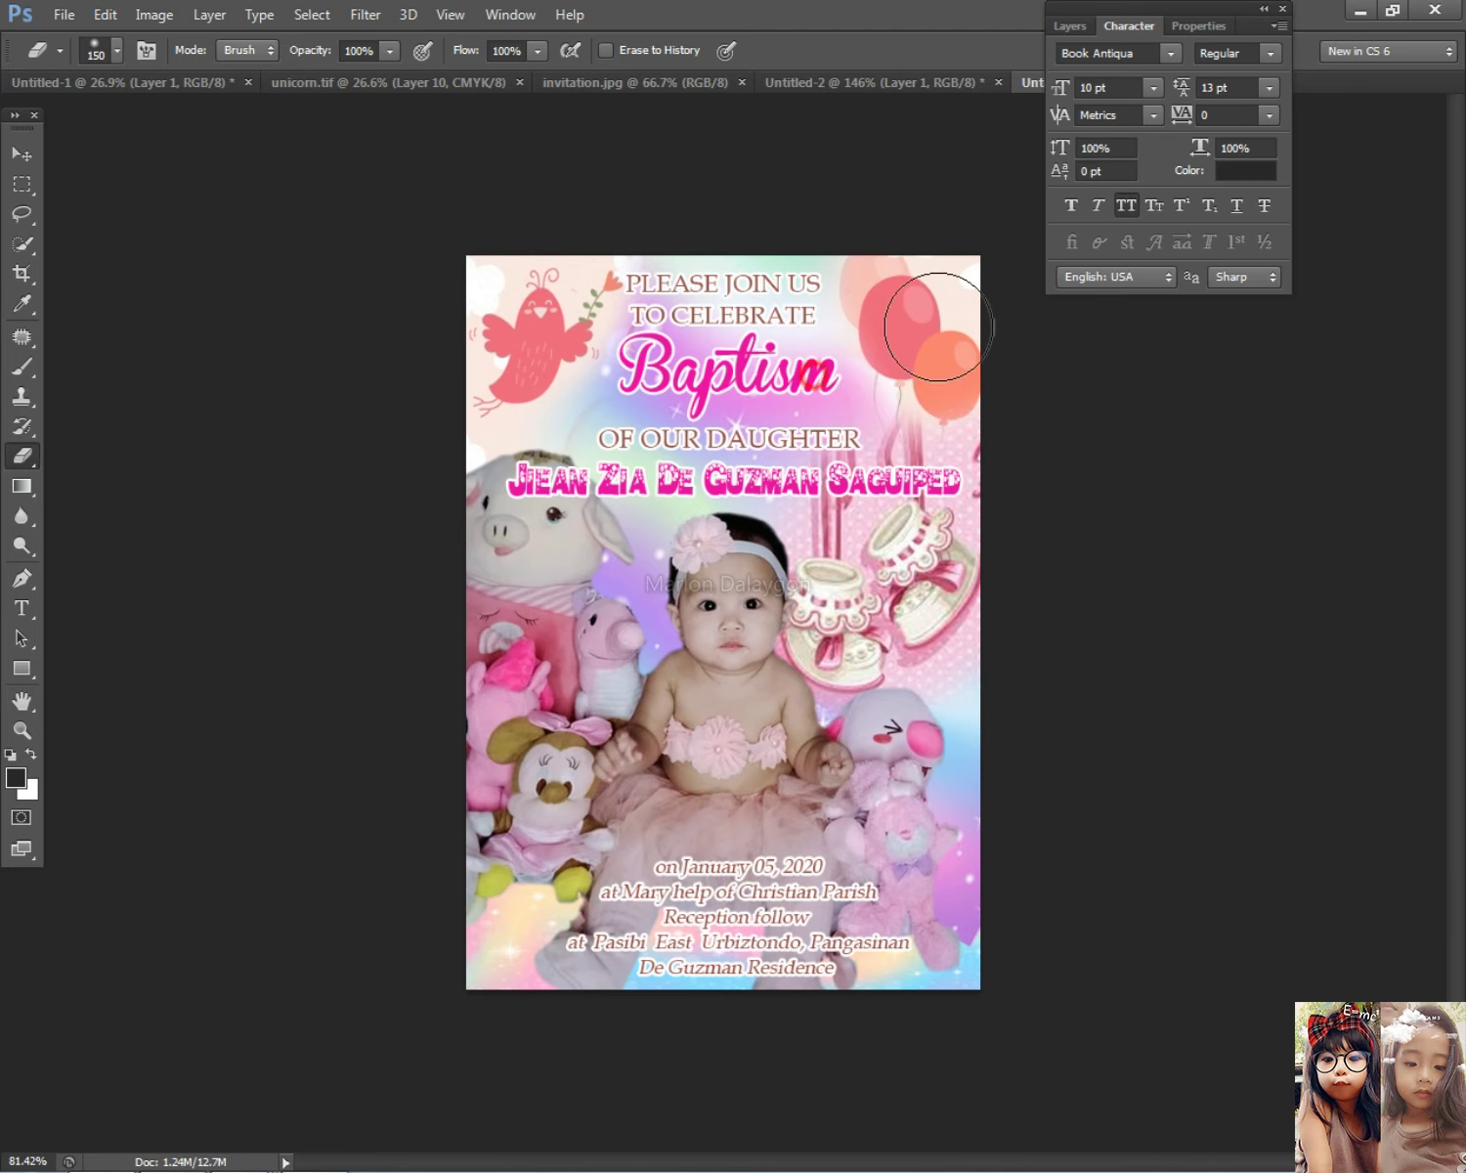
# Step: Select the booties artwork layer, Layer 5, delete it, and switch to Chrome
pyautogui.click(22, 155)
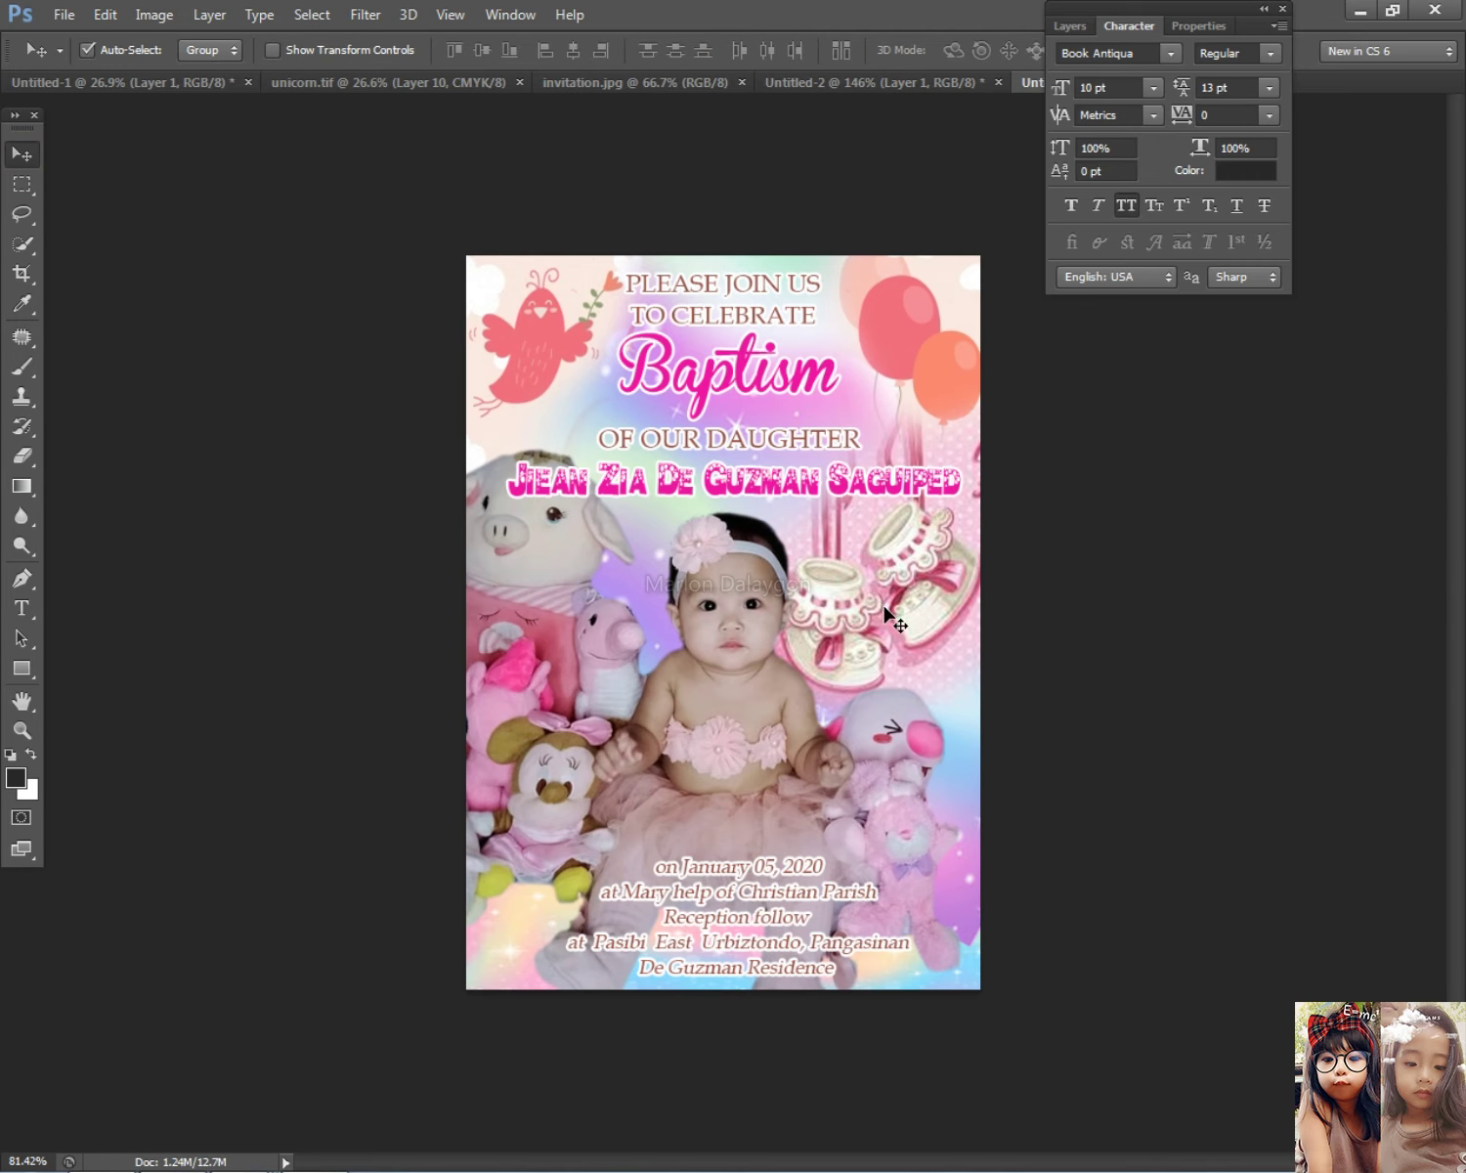
pyautogui.scroll(-3, 891, 629)
pyautogui.rightClick(891, 571)
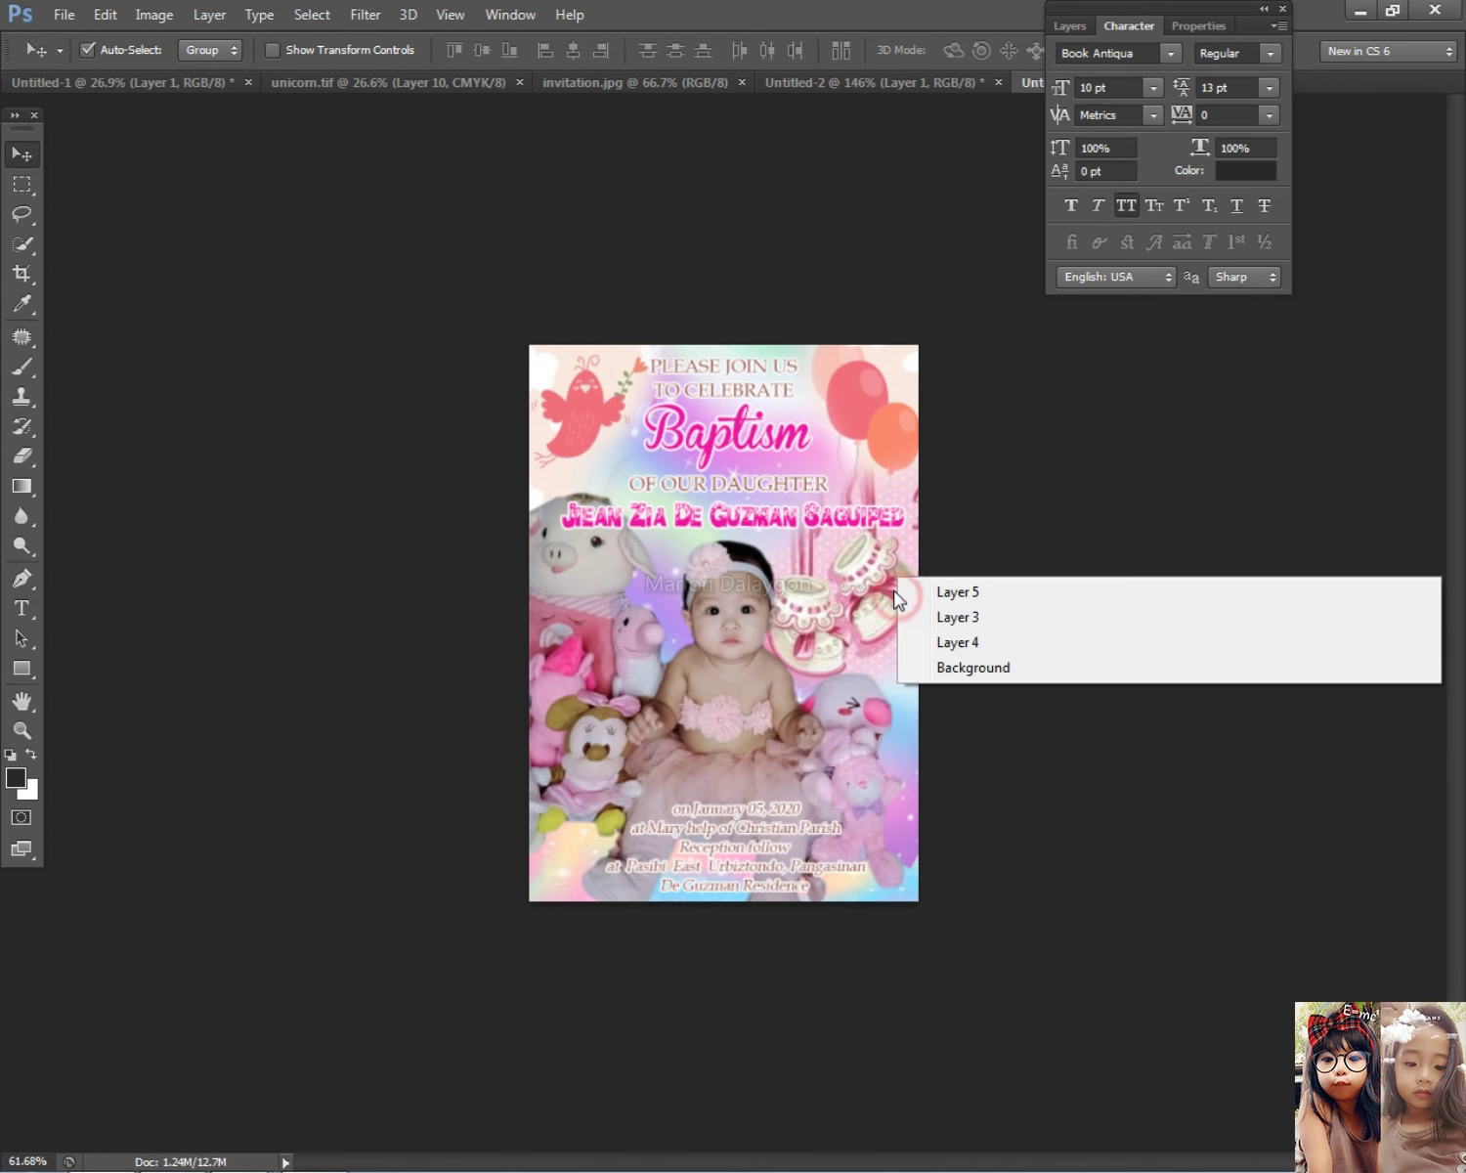
pyautogui.click(916, 594)
pyautogui.press('Delete')
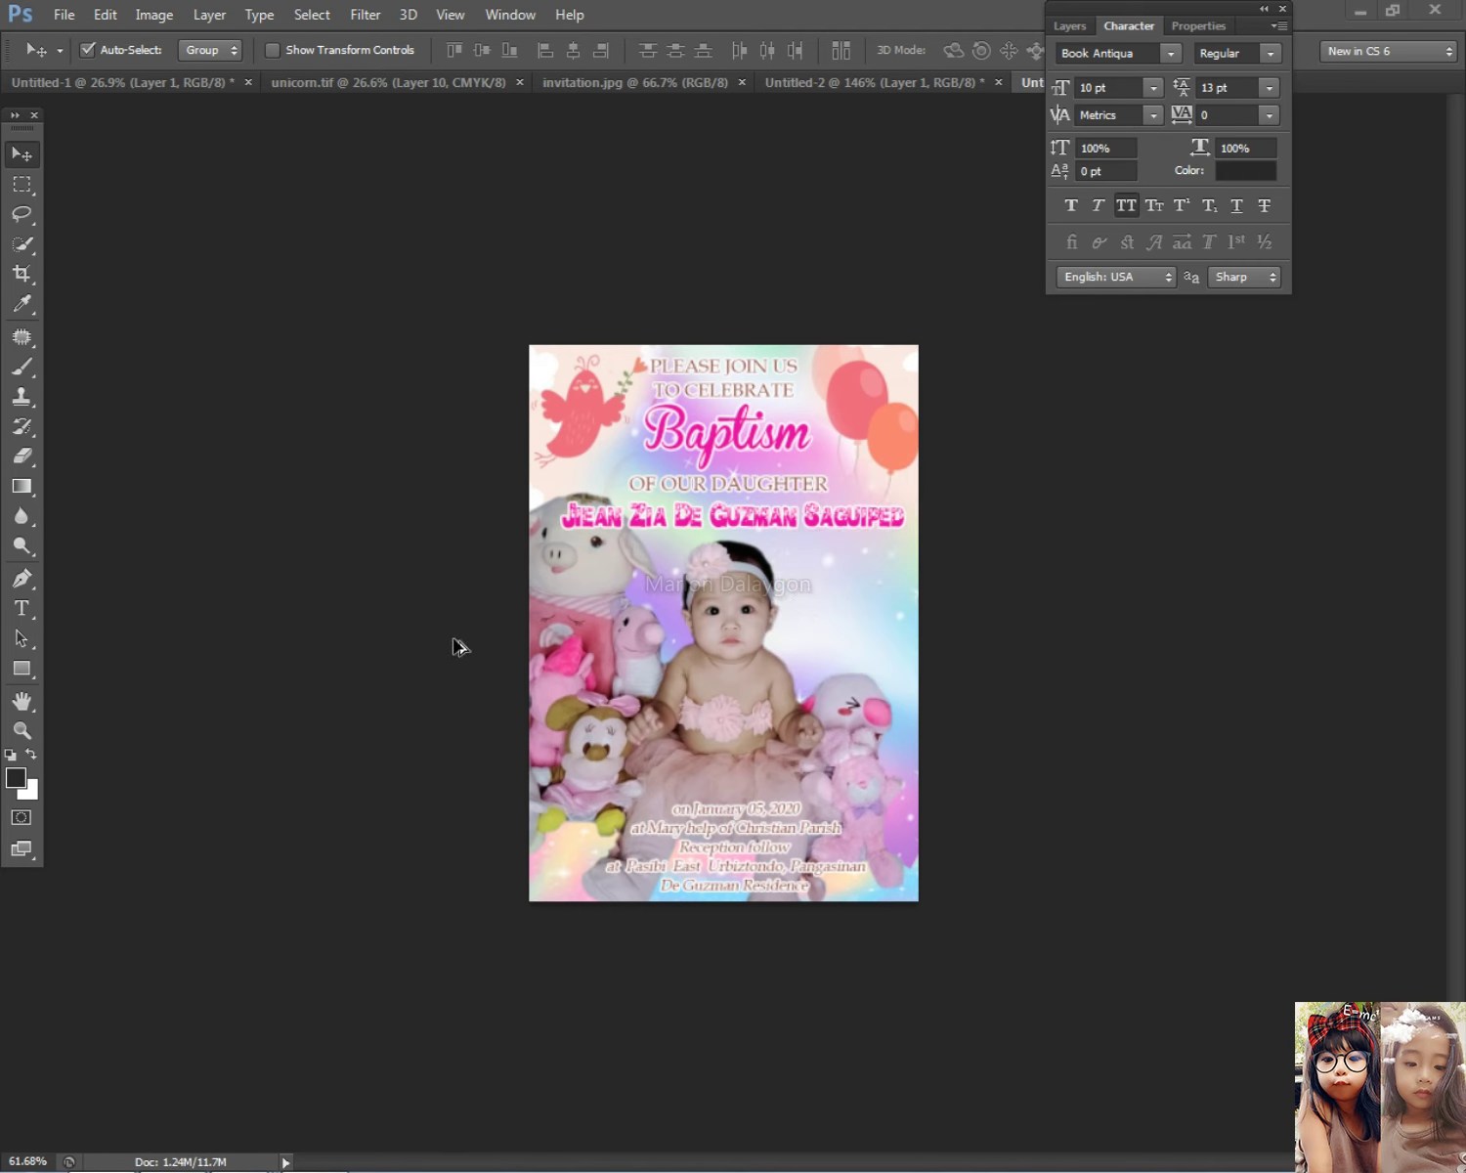
pyautogui.hotkey('alt', 'Tab')
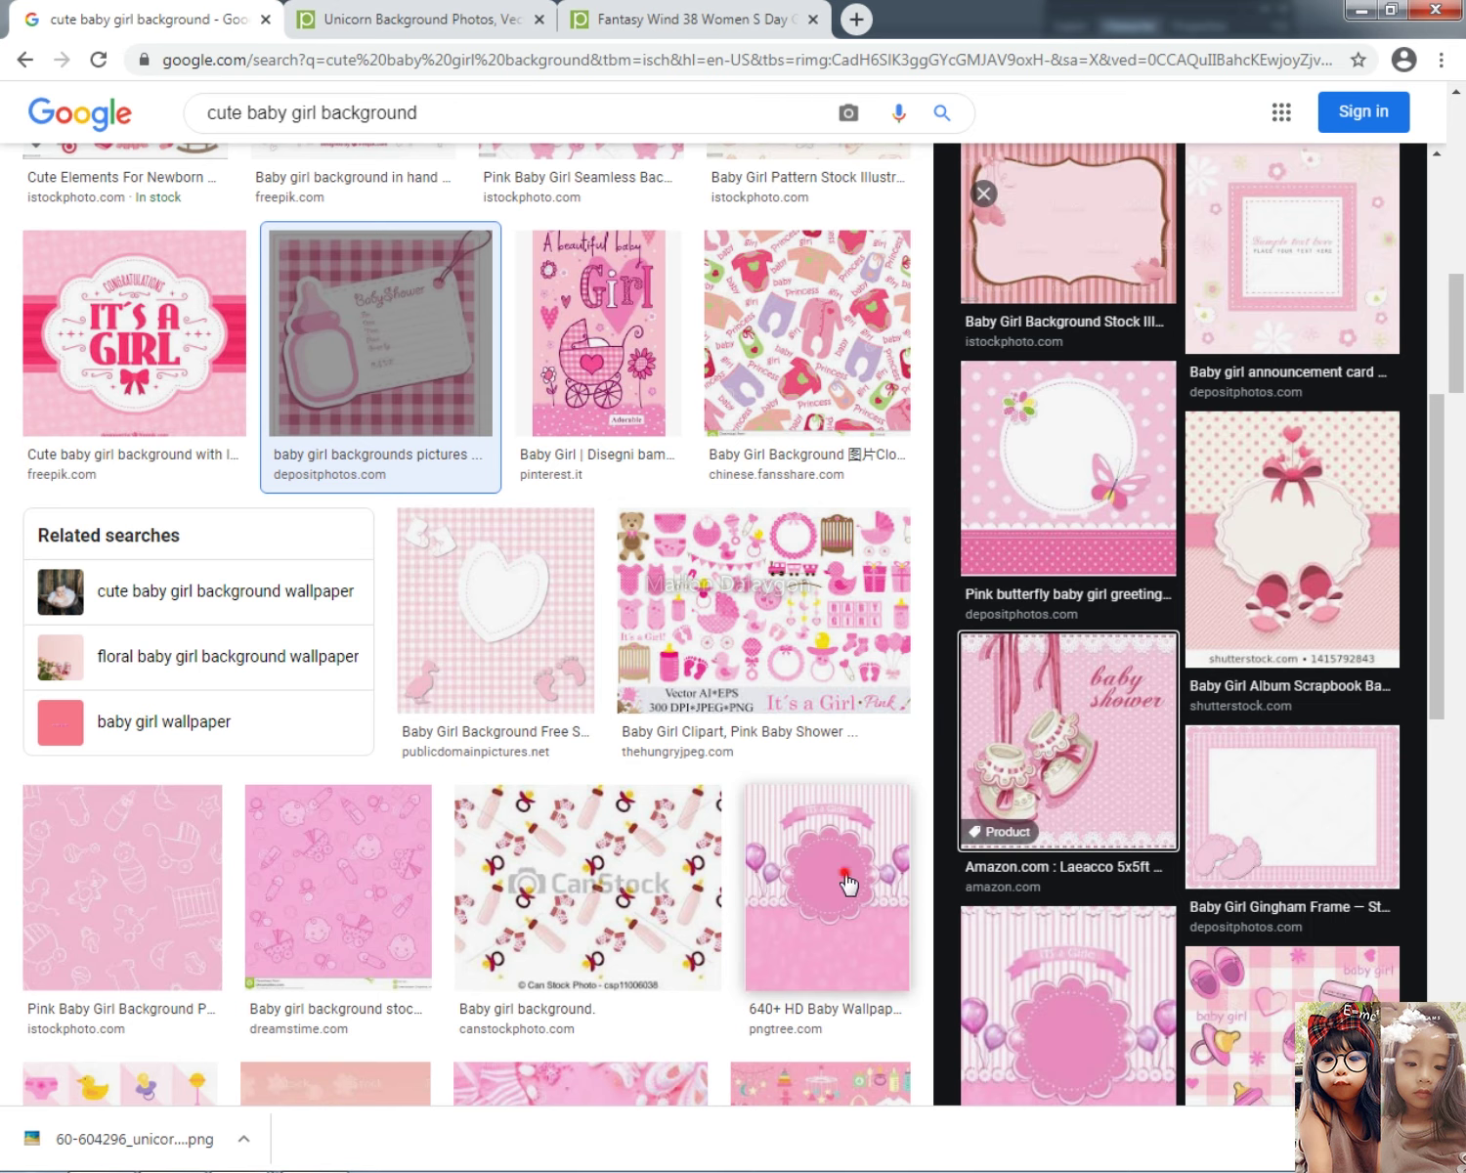
# Step: Preview and copy the pink bears-and-moon background, then switch back to Photoshop
pyautogui.click(847, 883)
pyautogui.scroll(-5, 1288, 751)
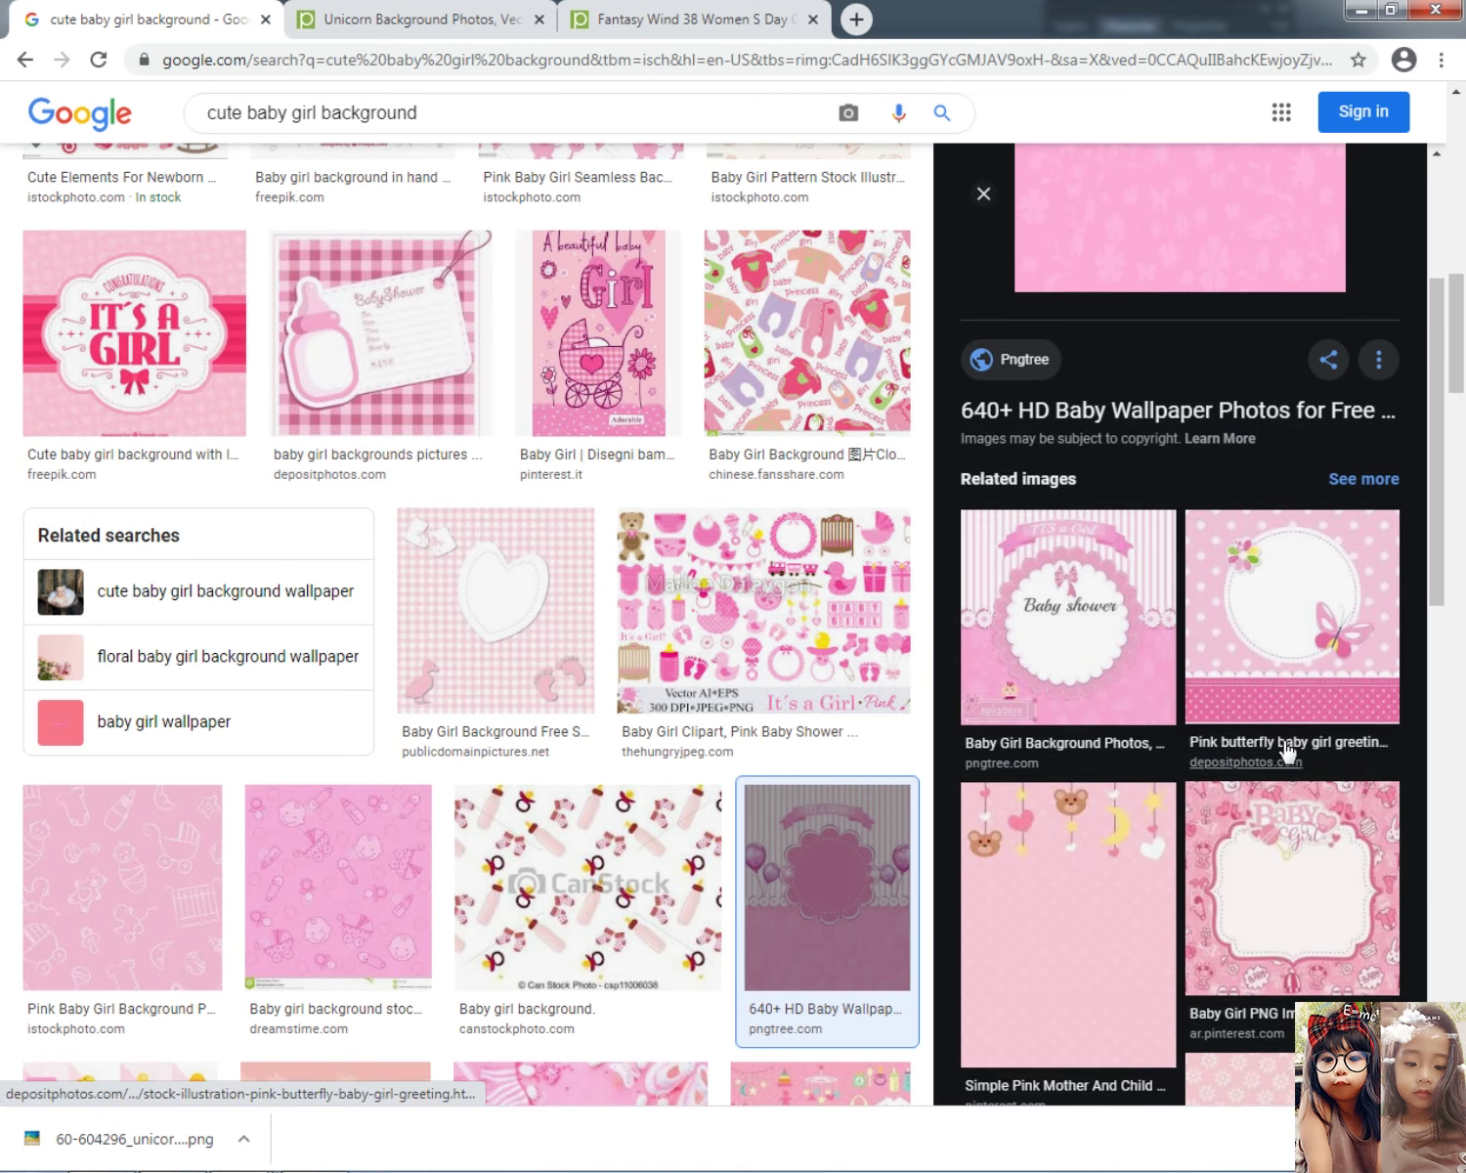
pyautogui.click(1094, 886)
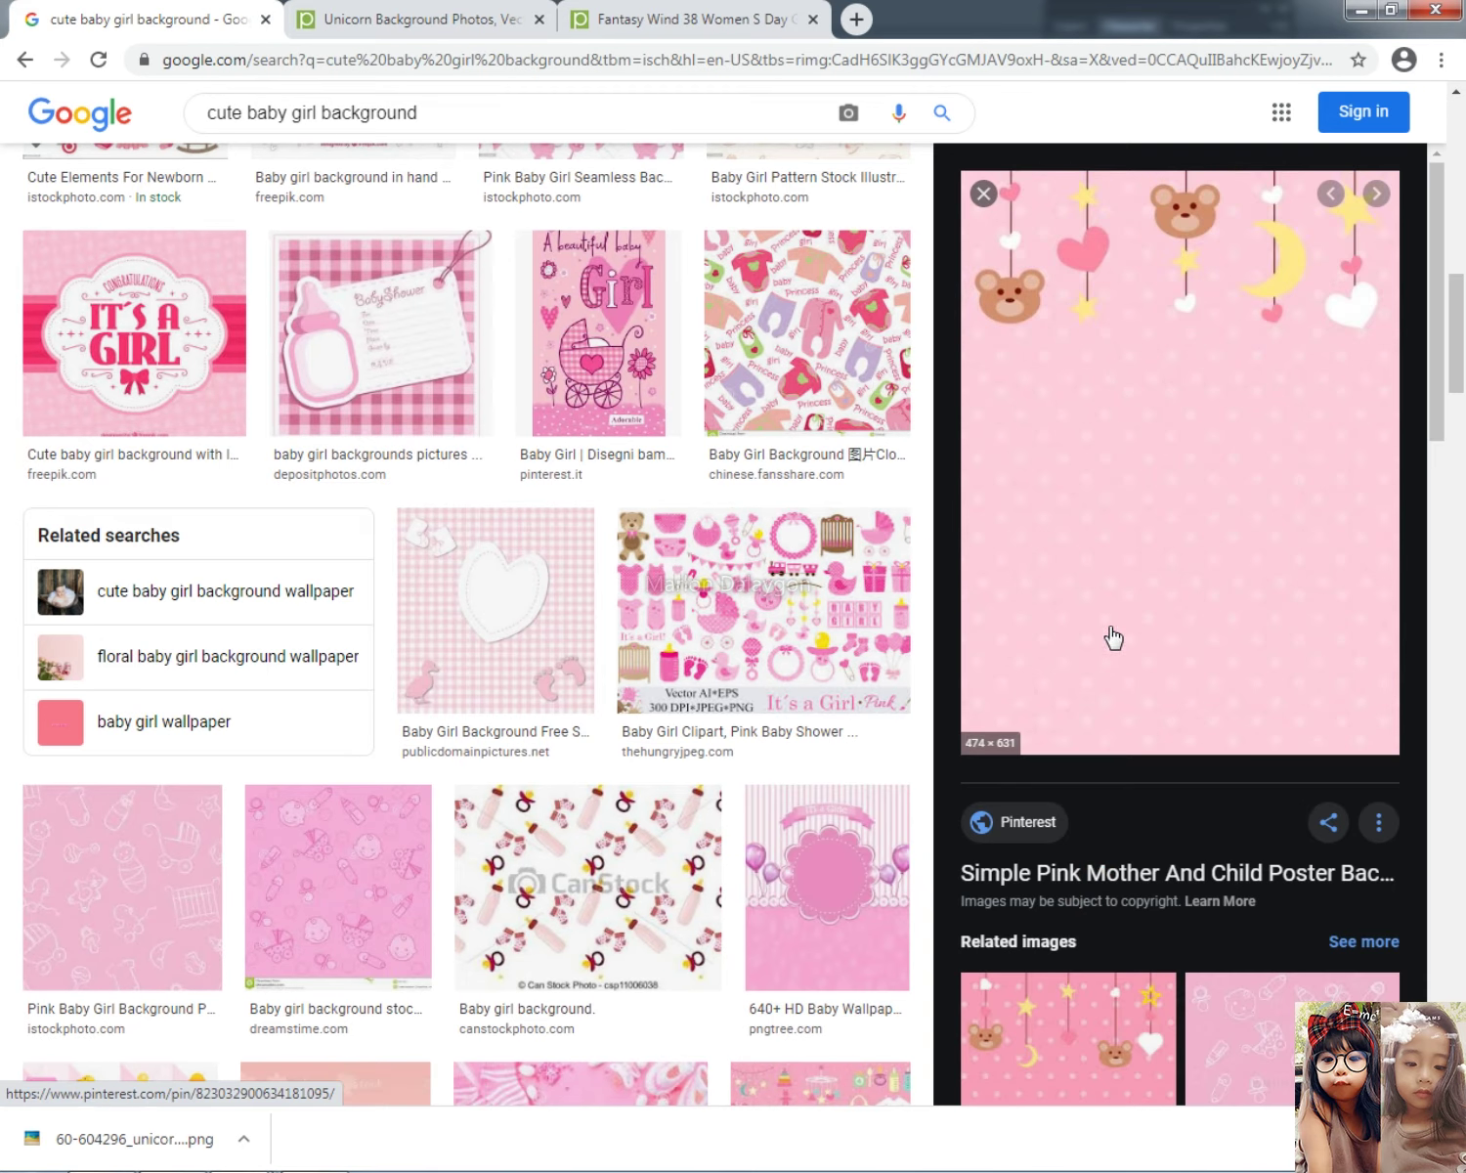
pyautogui.scroll(-3, 1134, 684)
pyautogui.scroll(3, 1154, 753)
pyautogui.rightClick(1126, 363)
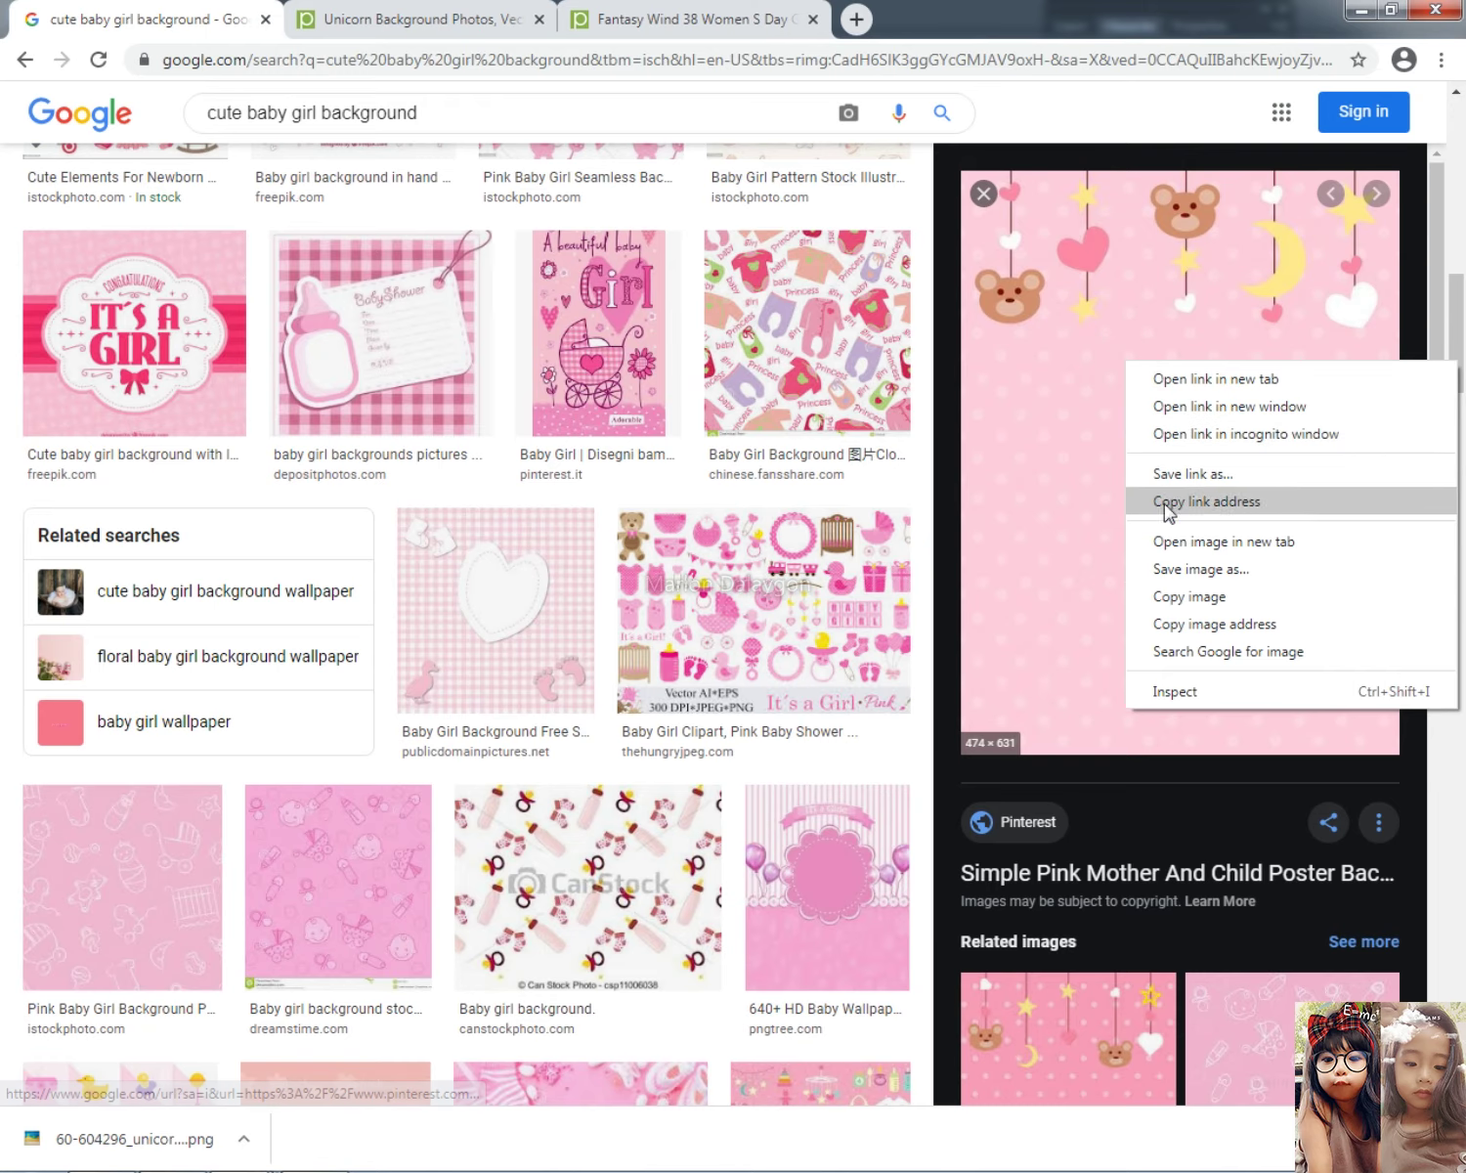
pyautogui.click(1185, 595)
pyautogui.hotkey('alt', 'Tab')
pyautogui.hotkey('alt', 'Tab')
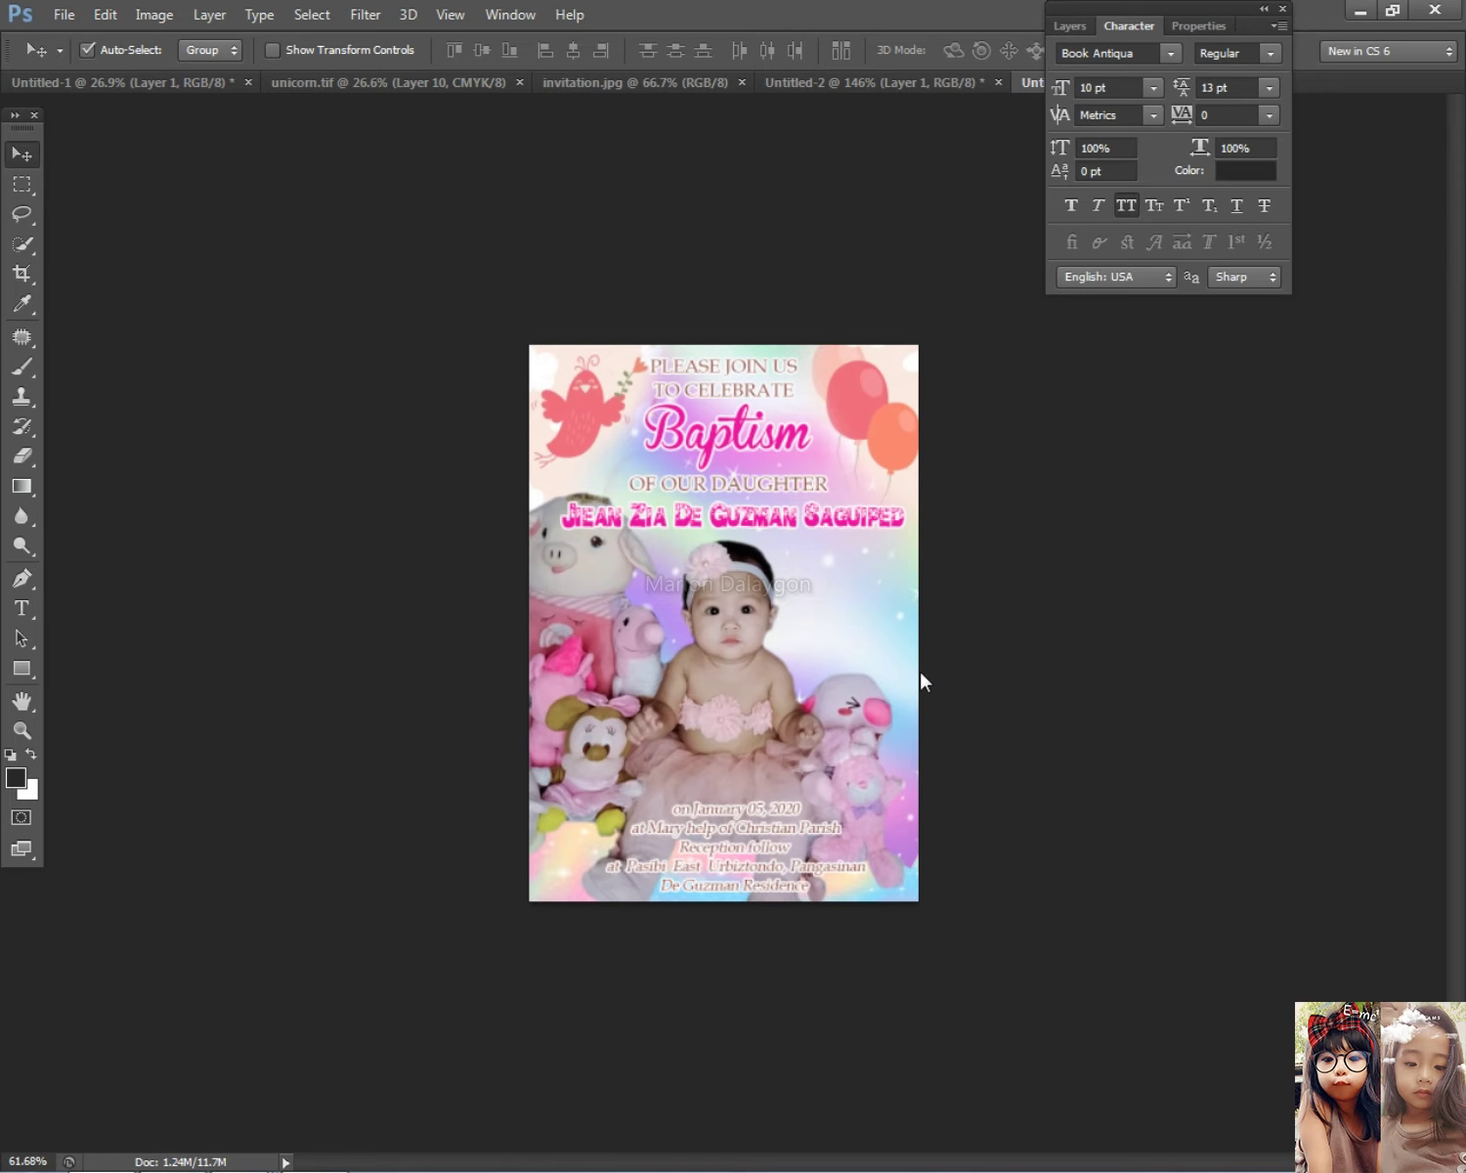
# Step: Paste the pink bears-and-moon background, narrow it to about 72% width, and place it right
pyautogui.hotkey('ctrl', 'v')
pyautogui.moveTo(923, 683); pyautogui.dragTo(928, 765)
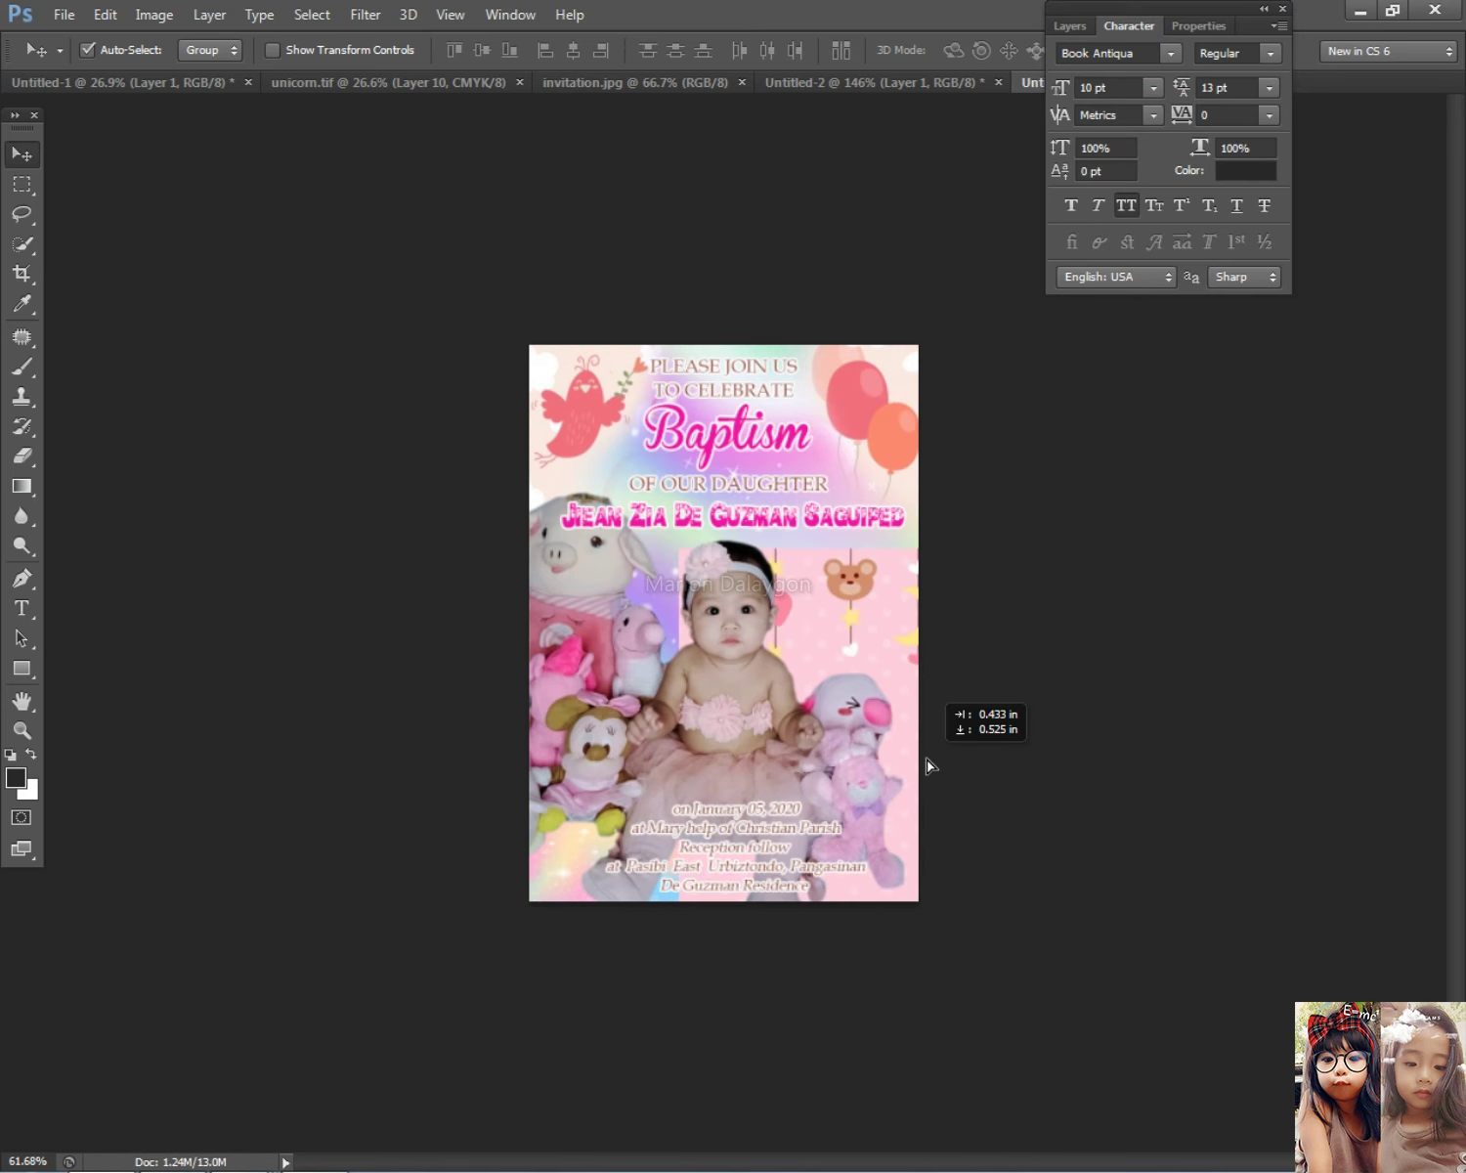
pyautogui.hotkey('ctrl', 't')
pyautogui.moveTo(1022, 775); pyautogui.dragTo(926, 772)
pyautogui.moveTo(826, 664); pyautogui.dragTo(860, 635)
pyautogui.press('Return')
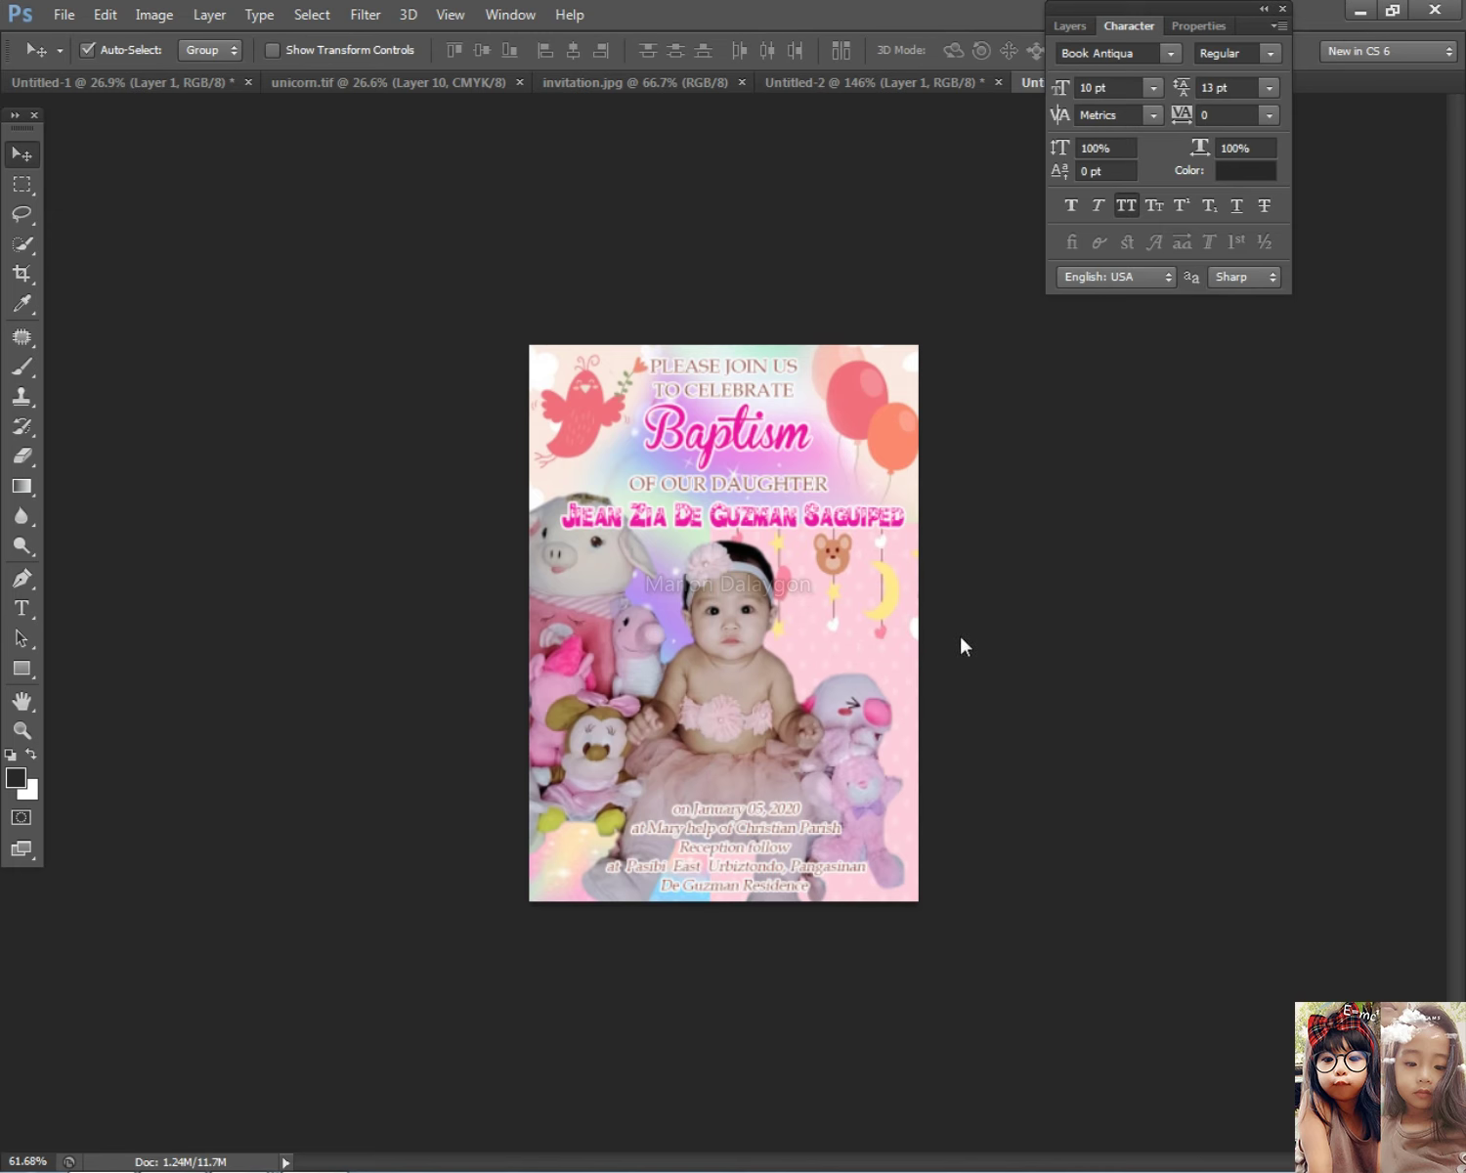
# Step: Select Layer 3 and erase background edges so they blend around the balloons
pyautogui.rightClick(857, 628)
pyautogui.scroll(1, 857, 628)
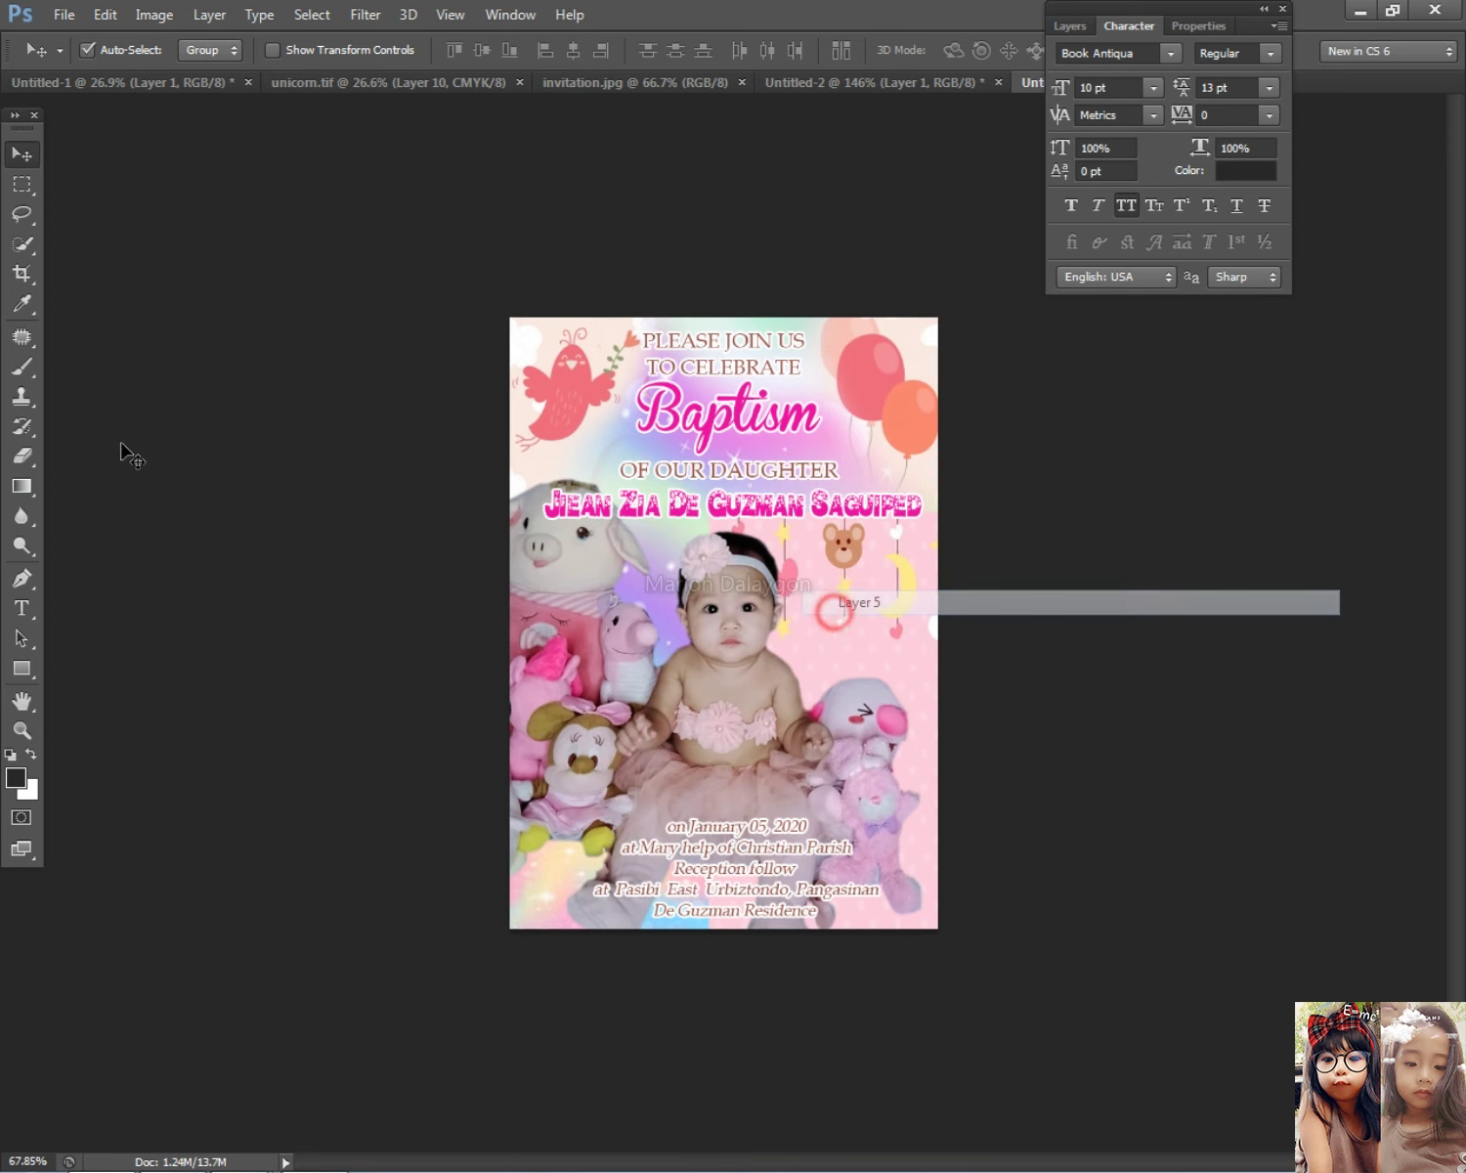
pyautogui.click(21, 456)
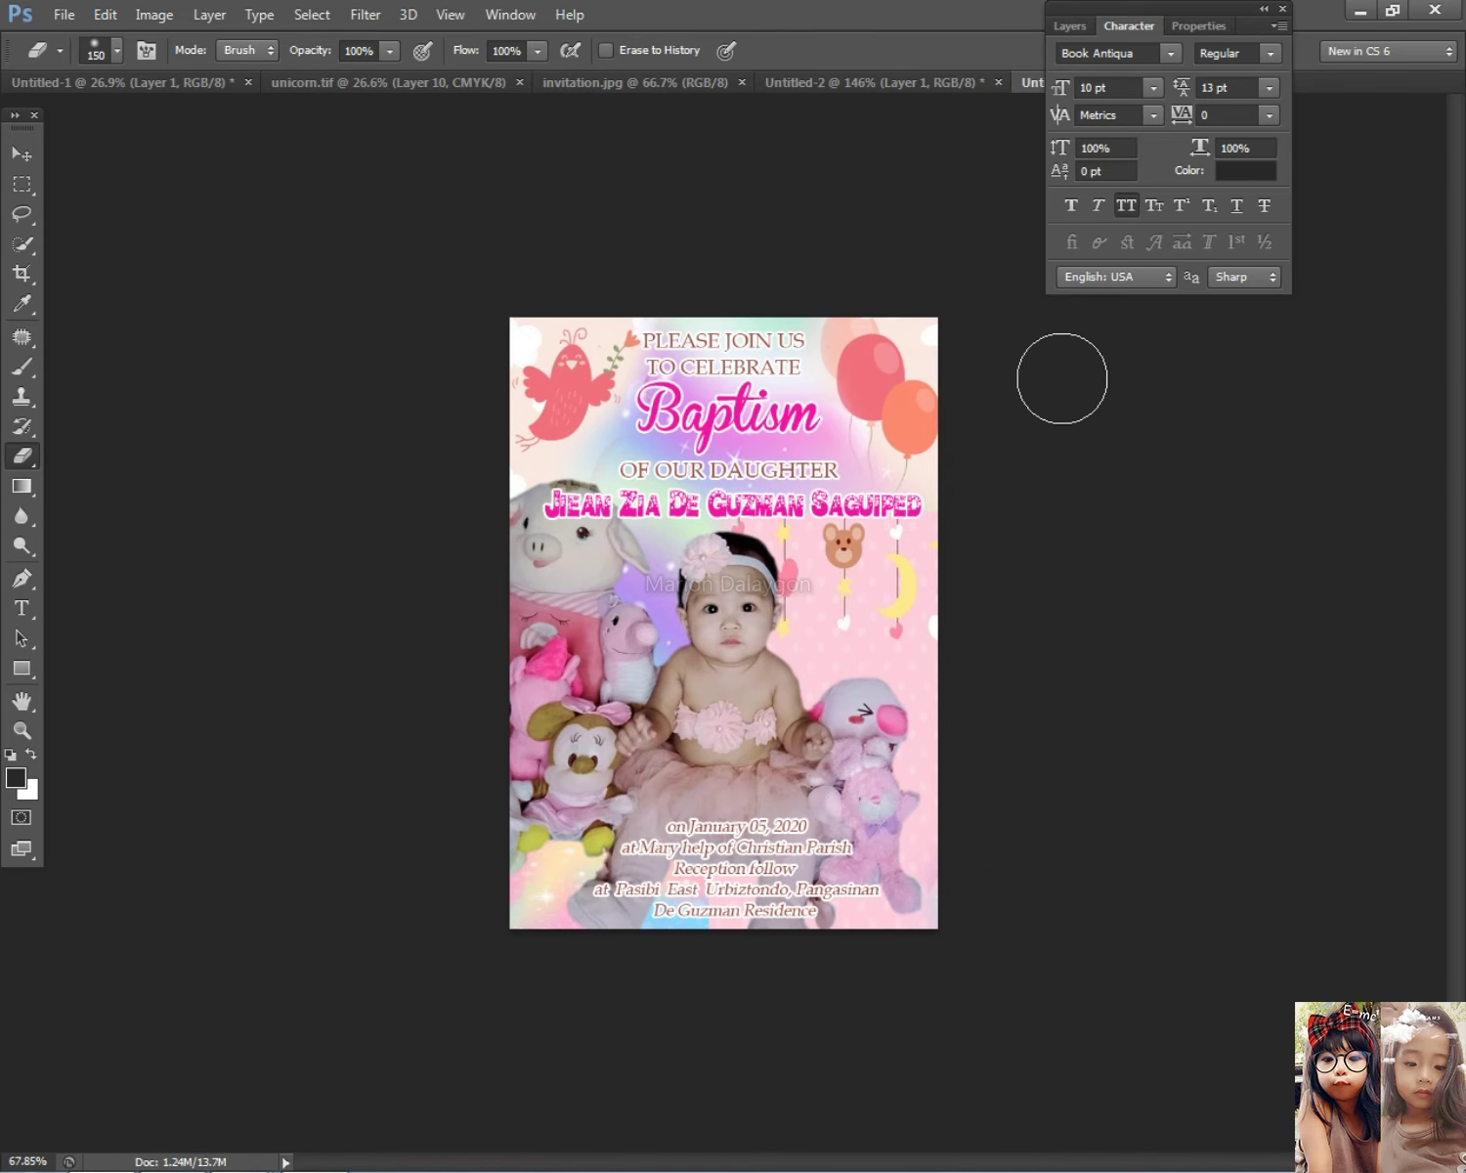
pyautogui.click(20, 153)
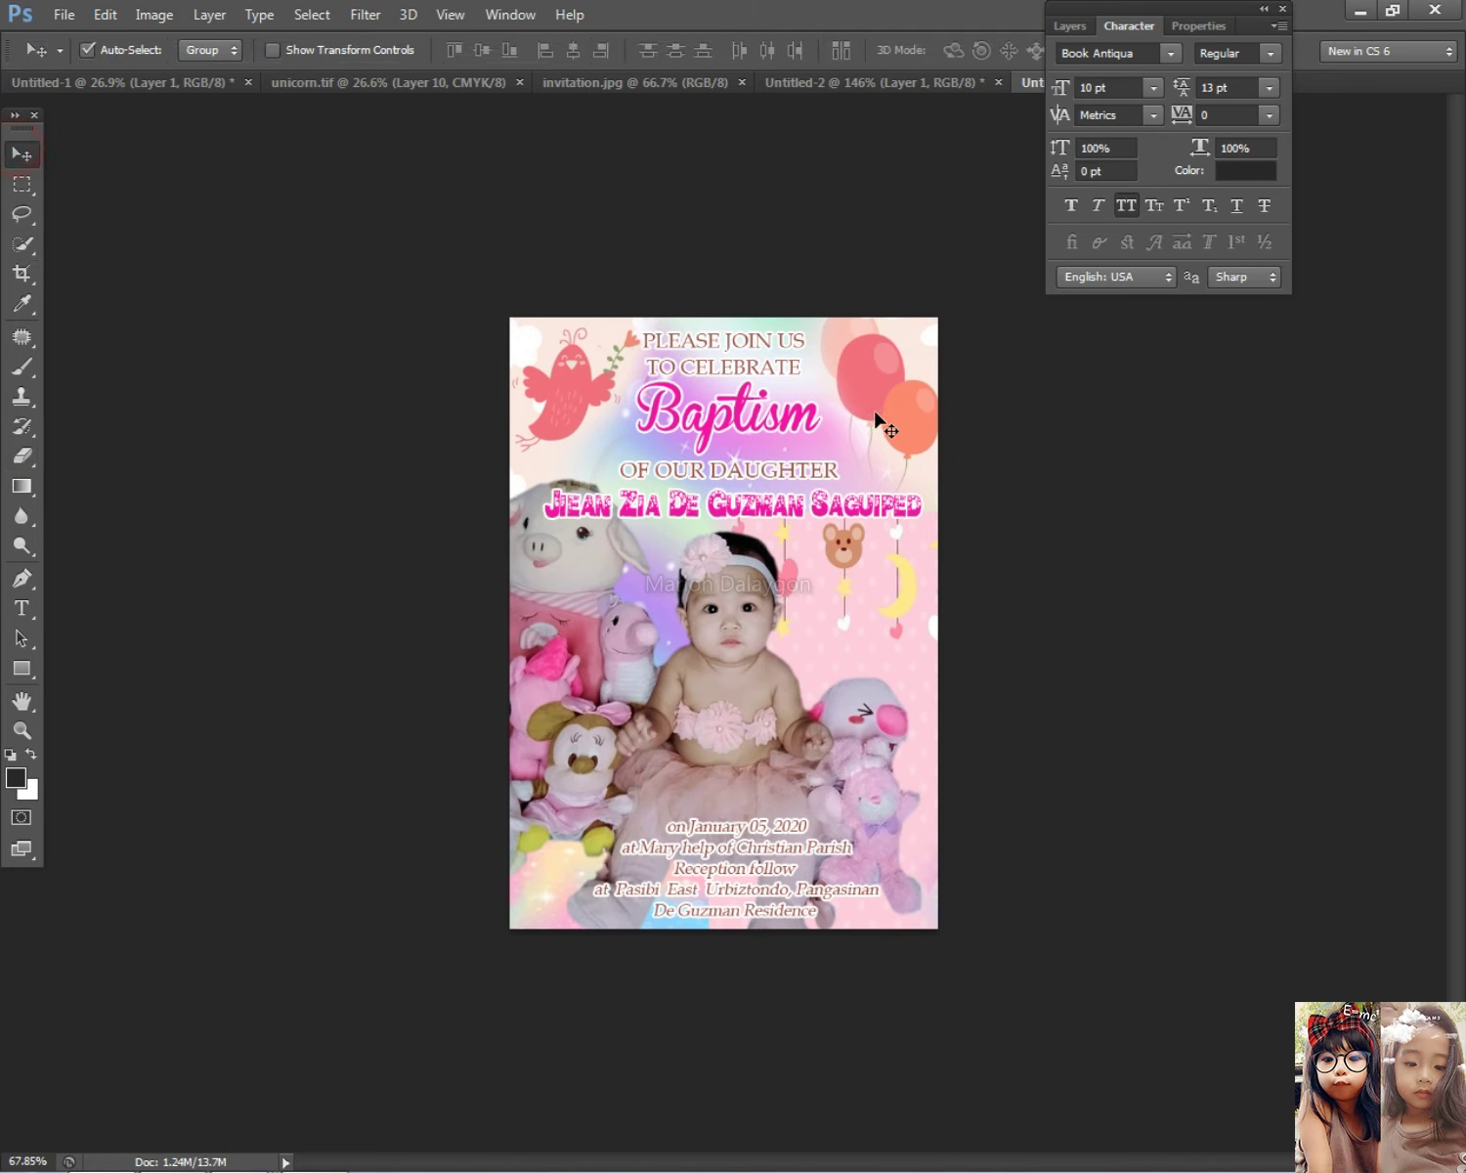
pyautogui.rightClick(719, 448)
pyautogui.click(759, 481)
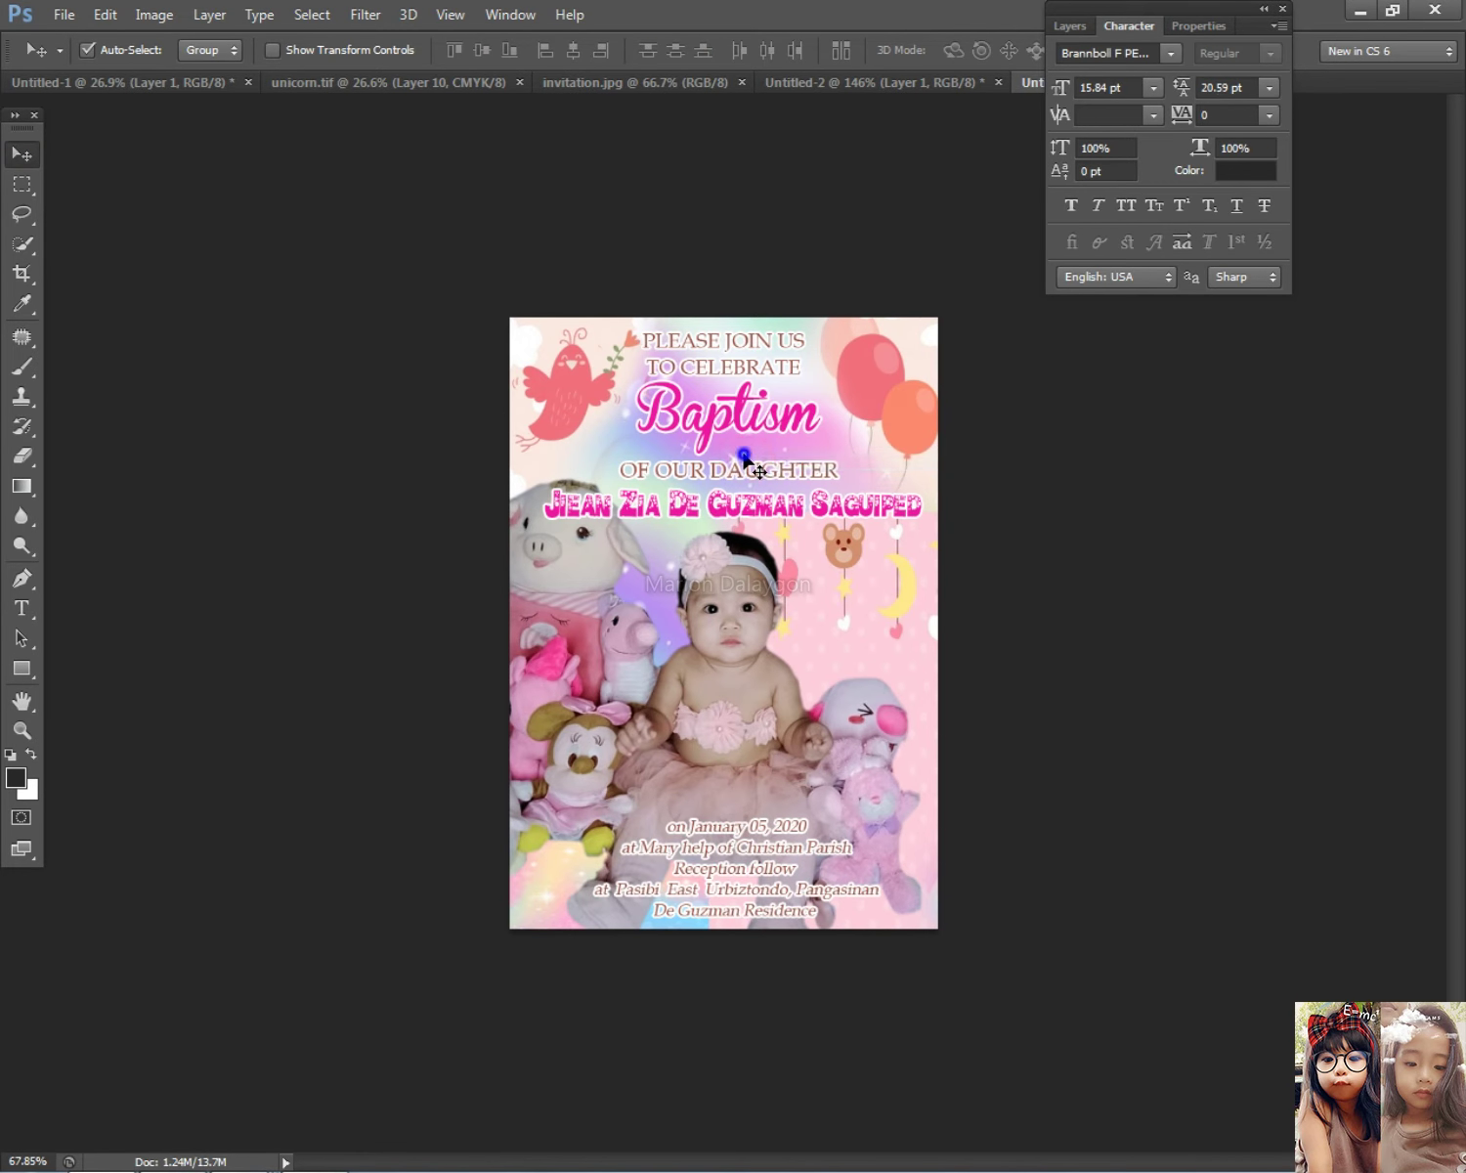
pyautogui.rightClick(746, 455)
pyautogui.click(772, 494)
pyautogui.click(22, 456)
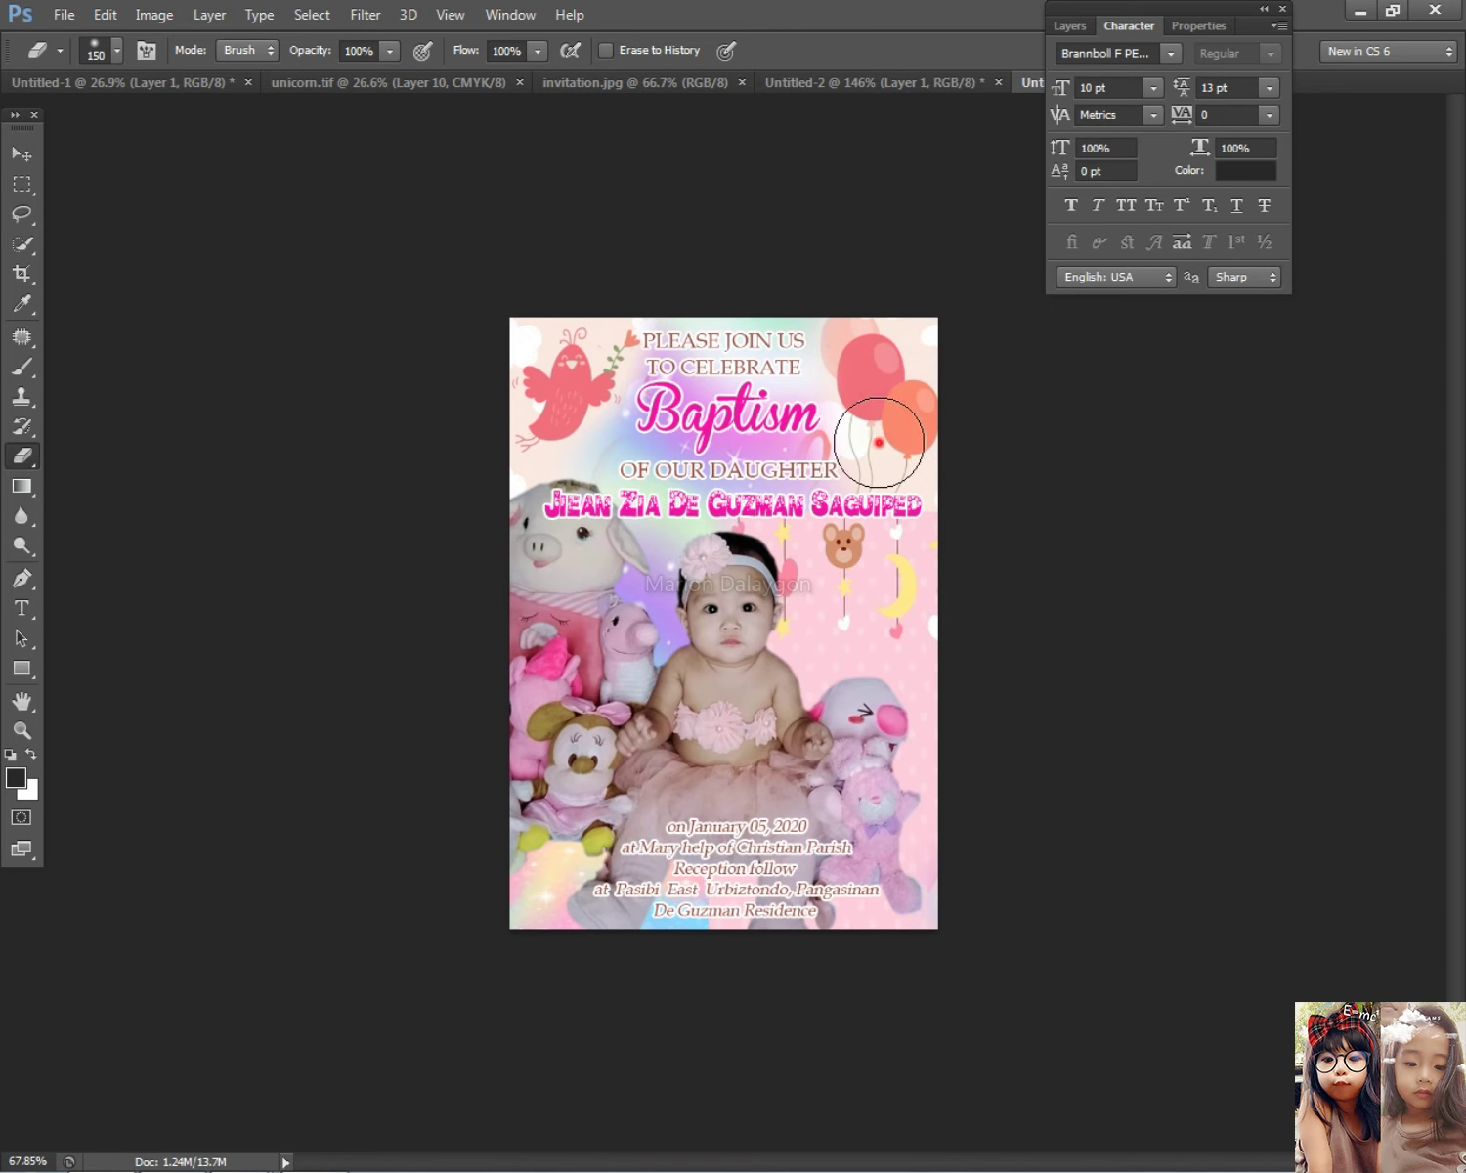
pyautogui.click(17, 161)
# Step: Select Layer 4 and start a transform, cancelling it without changes
pyautogui.rightClick(862, 402)
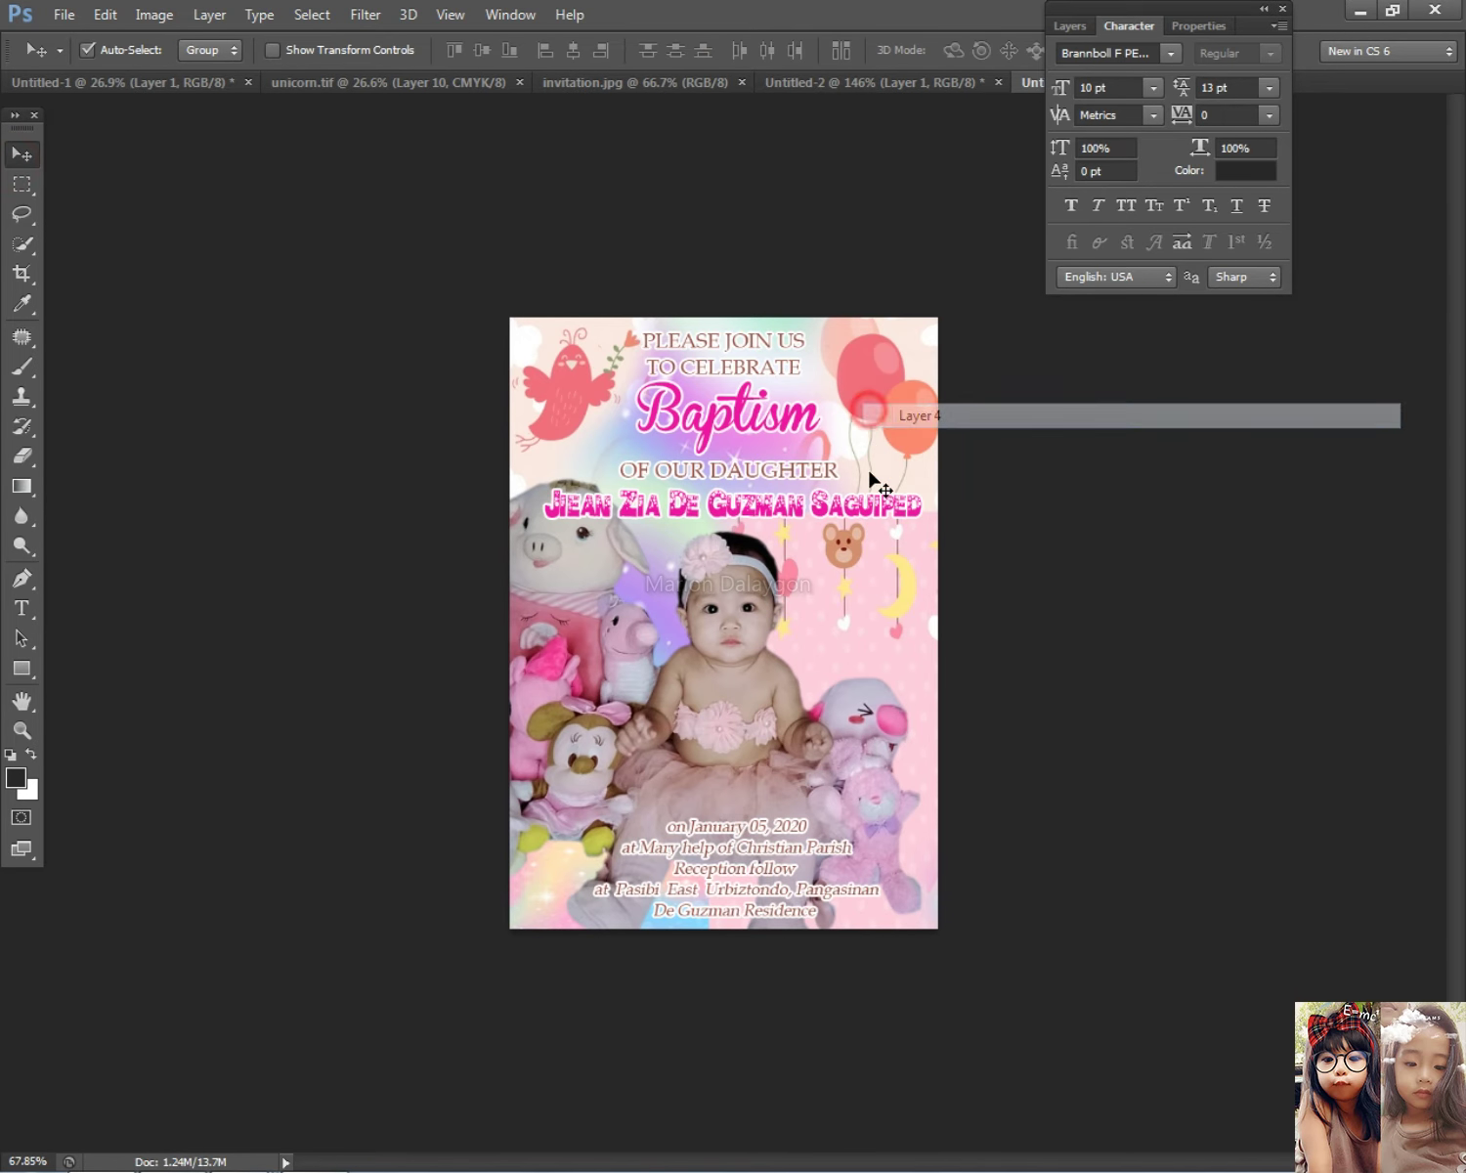
pyautogui.click(899, 412)
pyautogui.hotkey('ctrl', 't')
pyautogui.moveTo(451, 782); pyautogui.dragTo(430, 787)
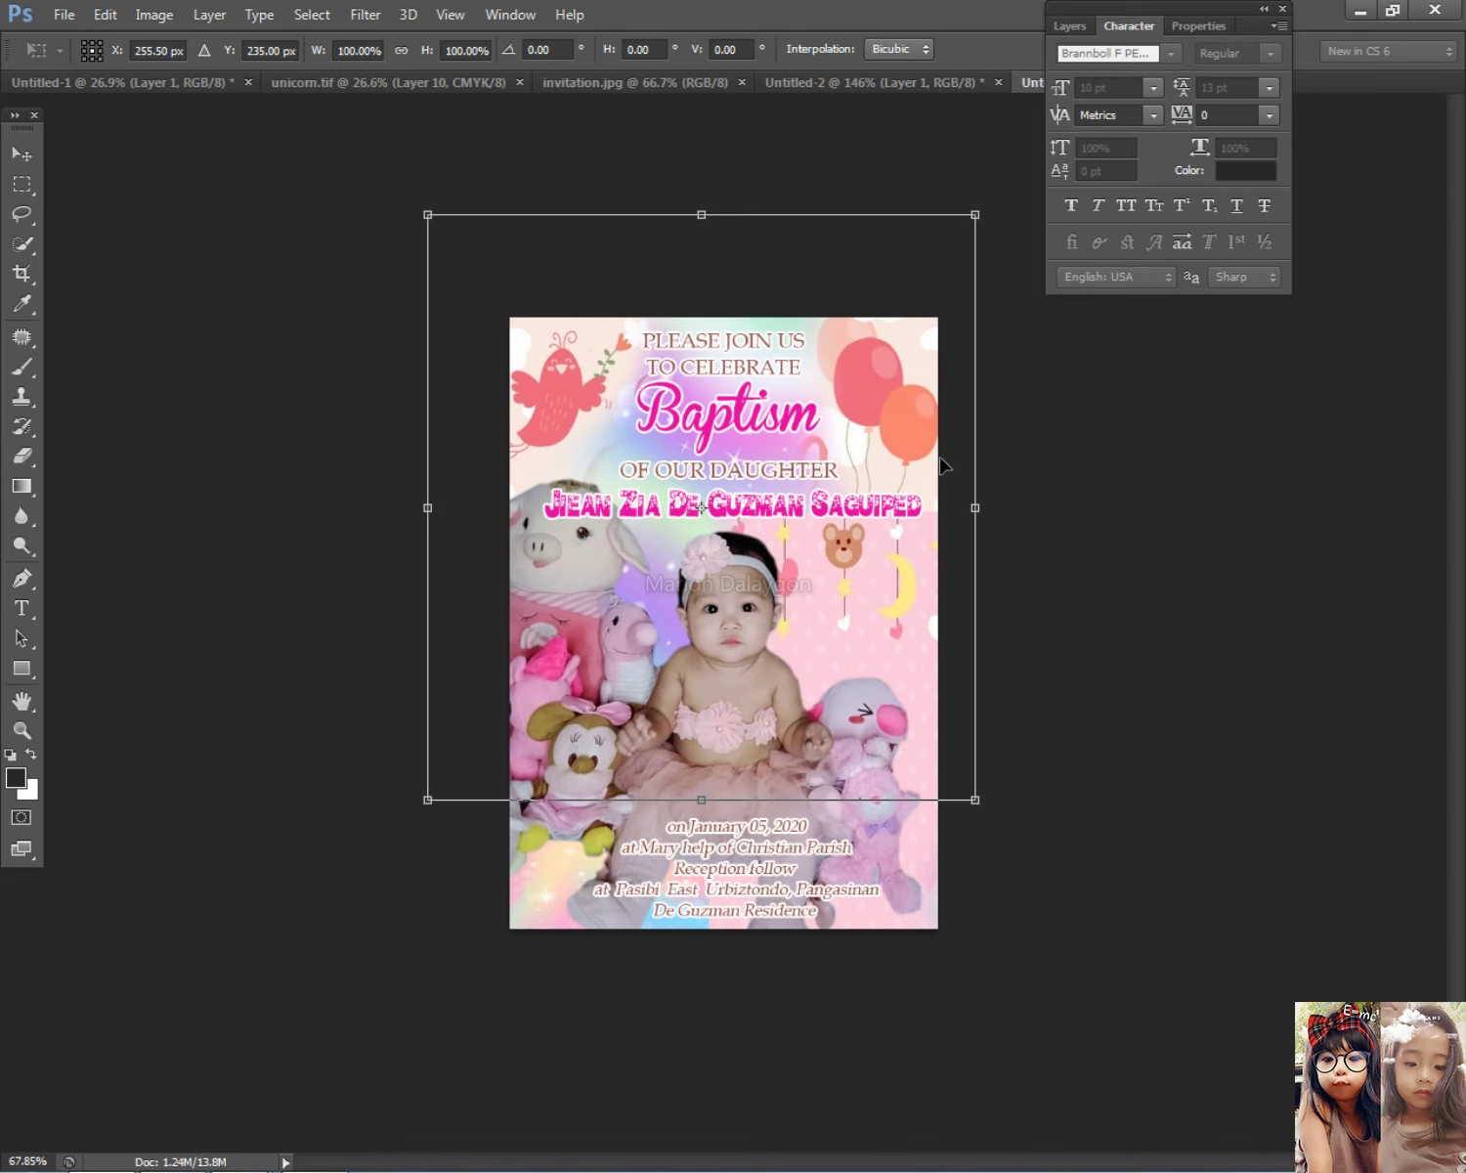
pyautogui.press('Escape')
# Step: Marquee the right-hand bears-and-moon area and enlarge it to about 118%
pyautogui.click(19, 183)
pyautogui.moveTo(690, 252); pyautogui.dragTo(1075, 819)
pyautogui.hotkey('ctrl', 't')
pyautogui.moveTo(692, 821); pyautogui.dragTo(630, 870)
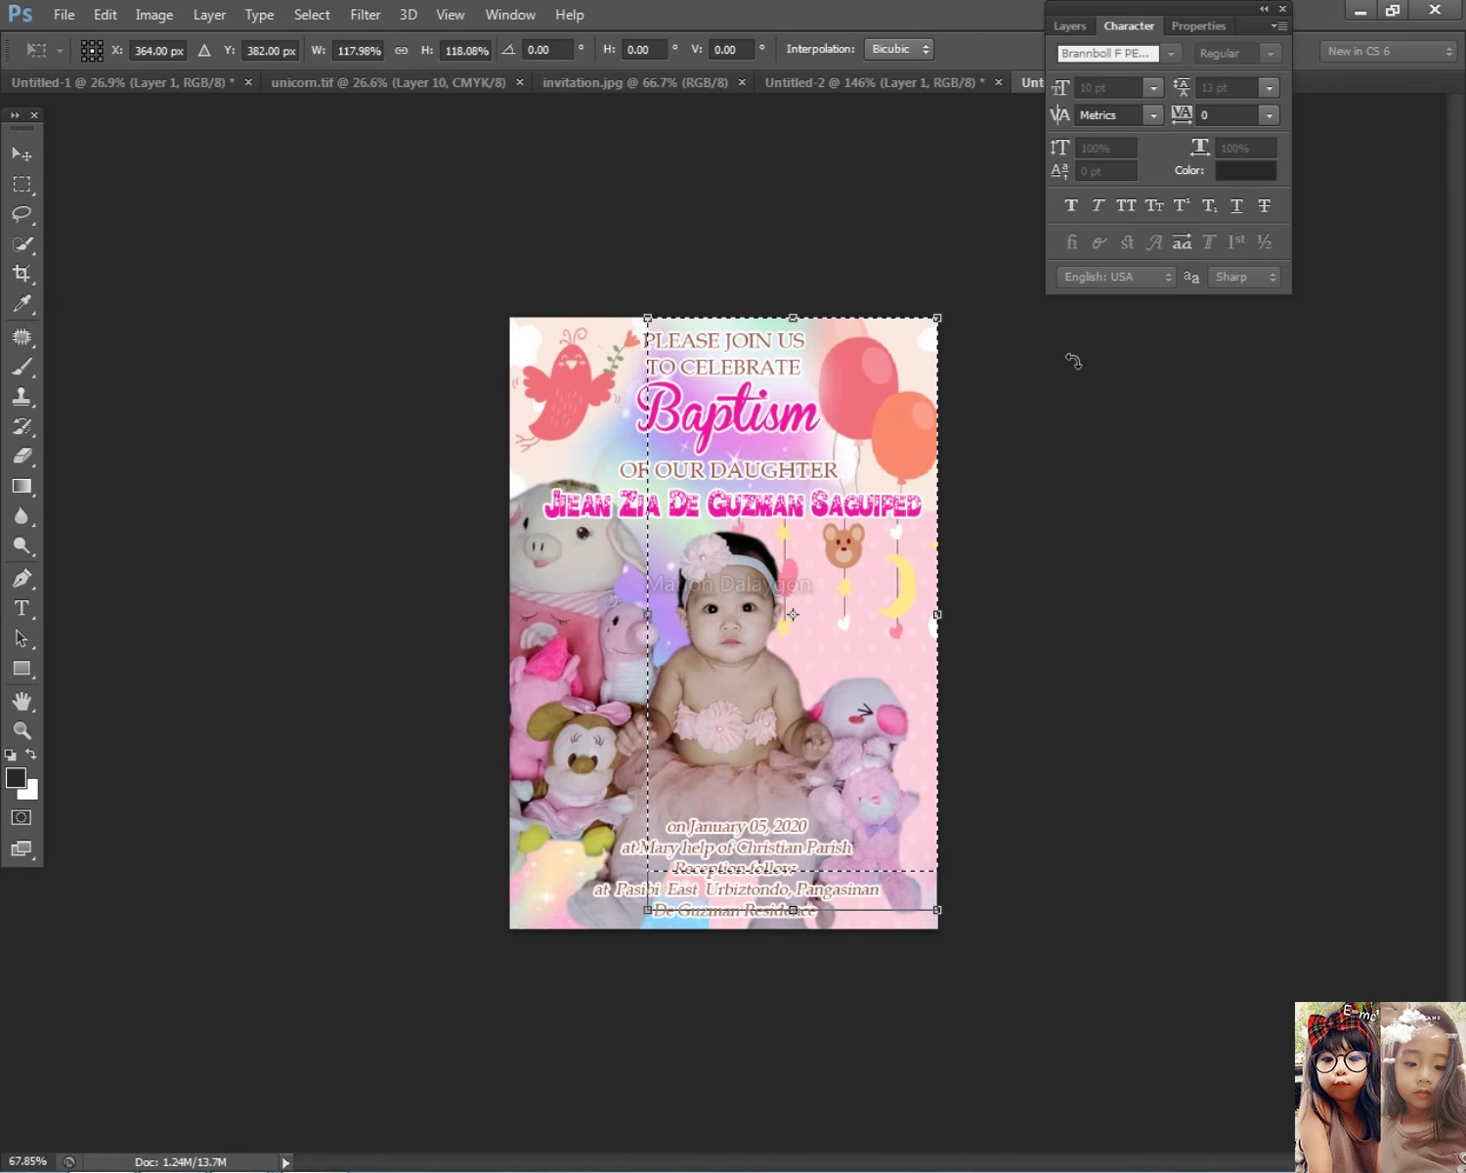
pyautogui.press('Return')
pyautogui.click(723, 387)
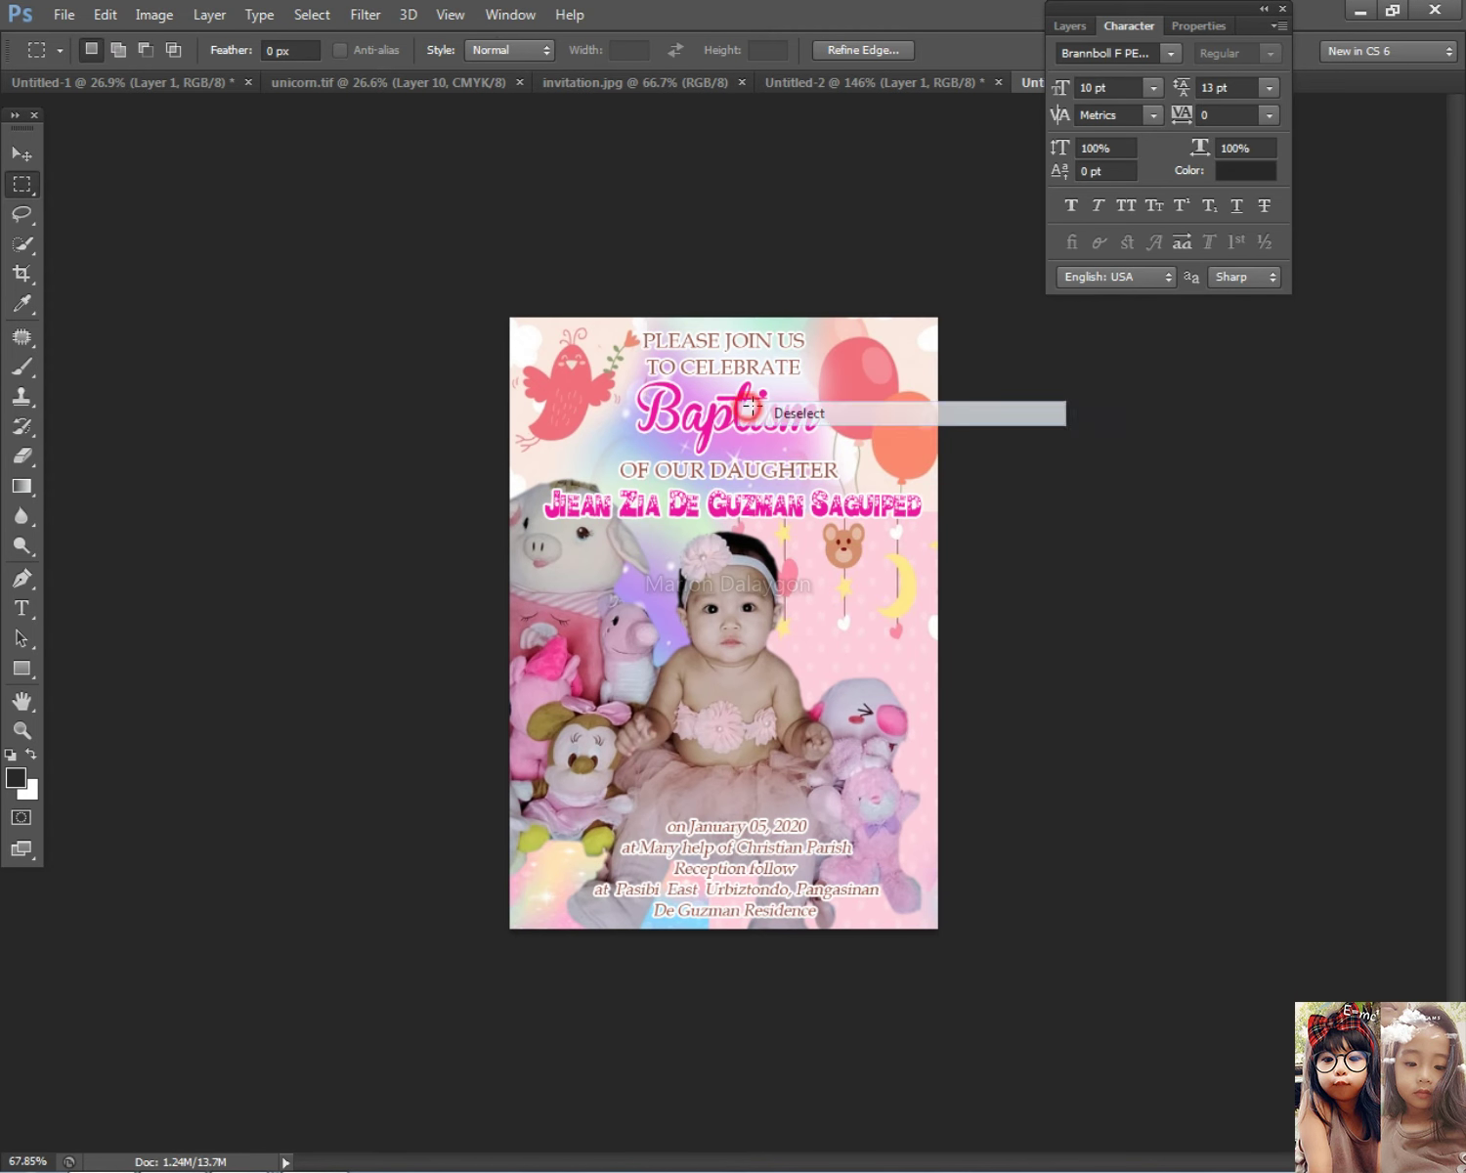
pyautogui.click(19, 154)
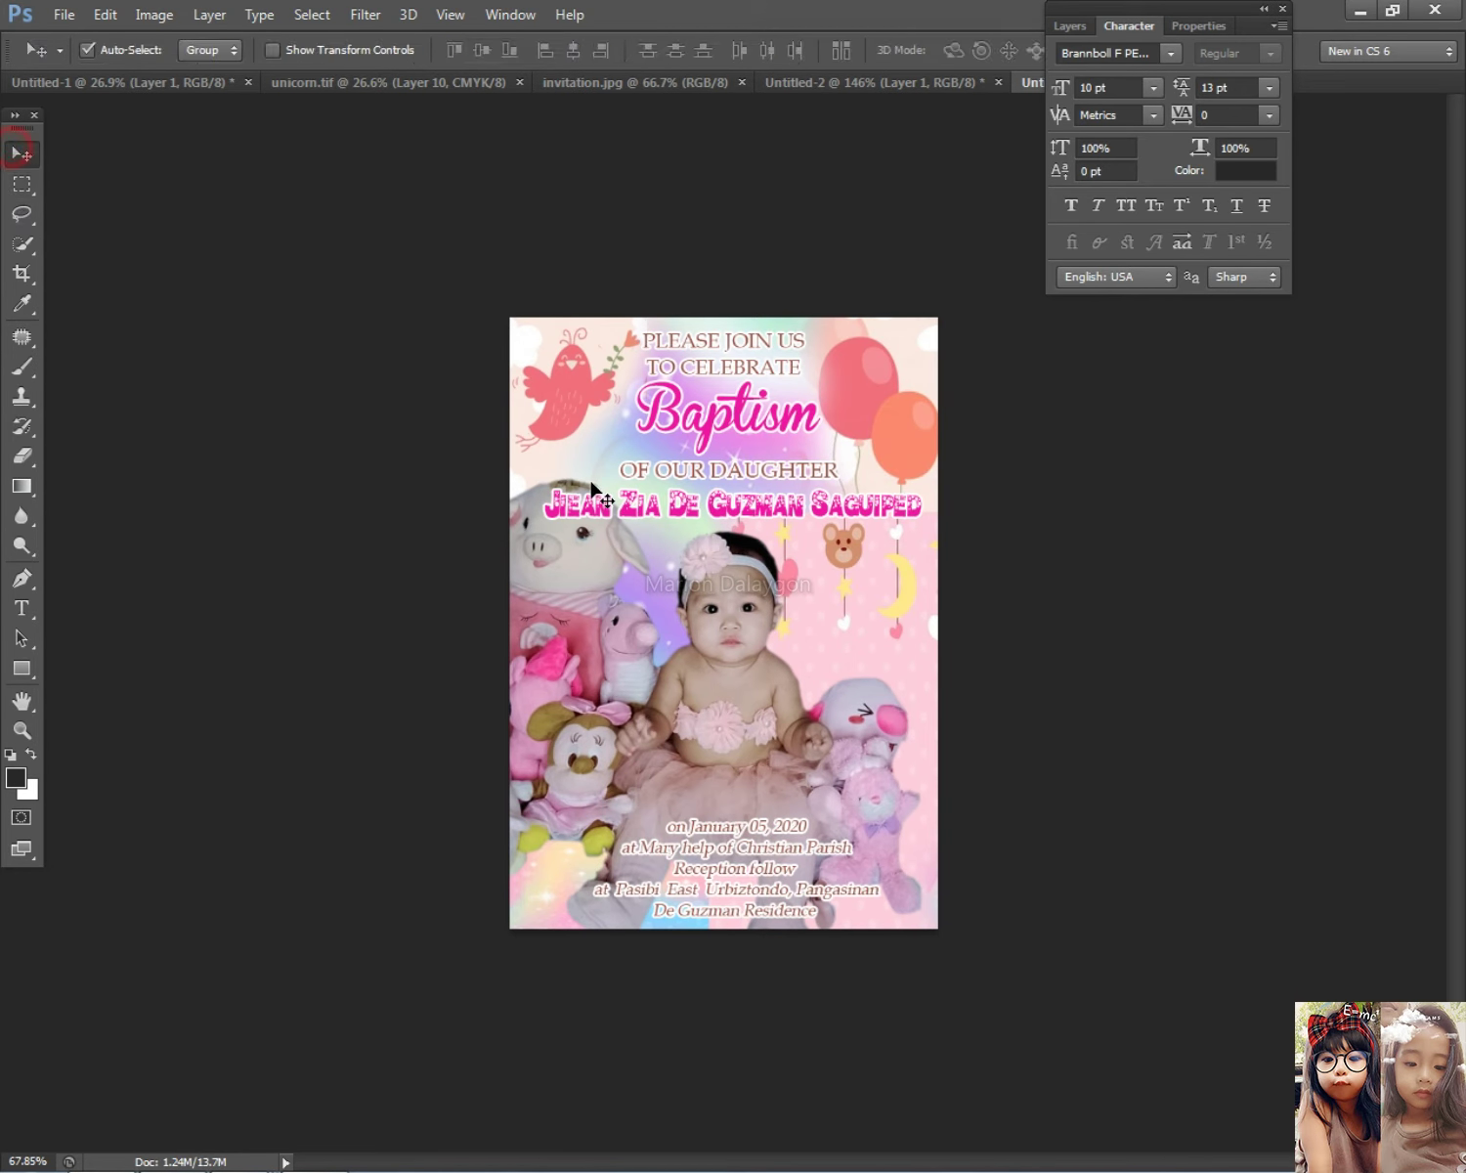
# Step: Enlarge Layer 3 slightly, to about 103%
pyautogui.rightClick(648, 447)
pyautogui.click(689, 484)
pyautogui.hotkey('ctrl', 't')
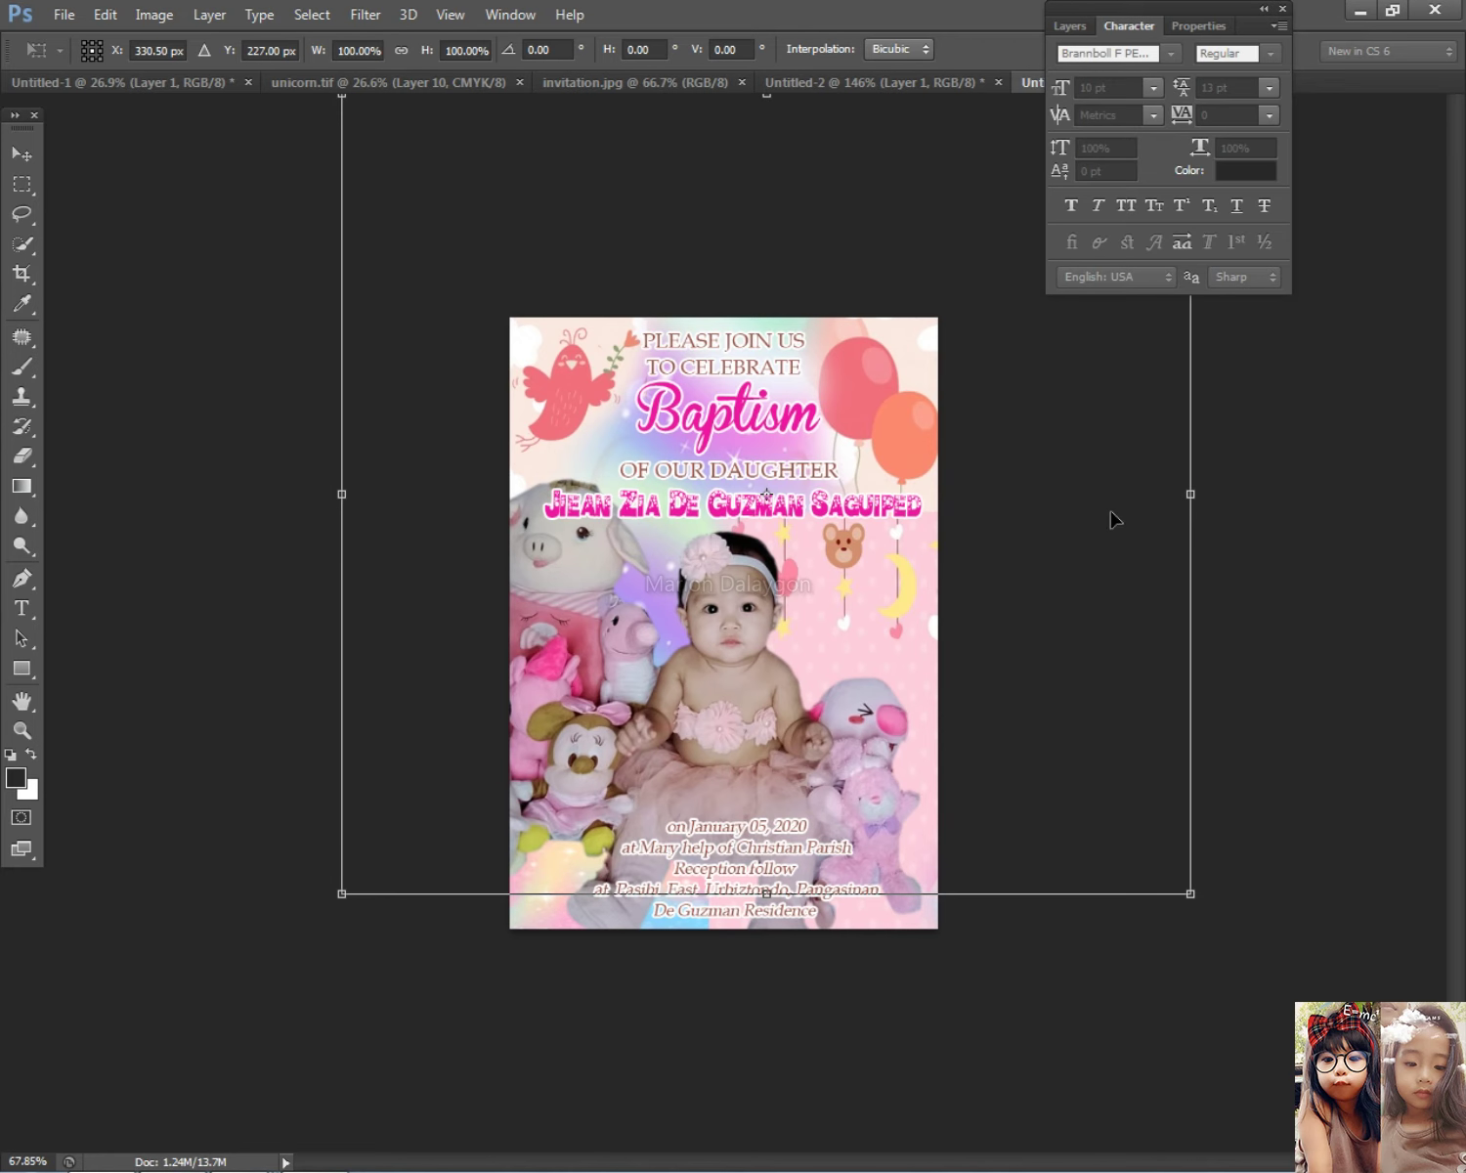
pyautogui.scroll(-3, 1149, 506)
pyautogui.moveTo(983, 333); pyautogui.dragTo(985, 330)
pyautogui.press('Return')
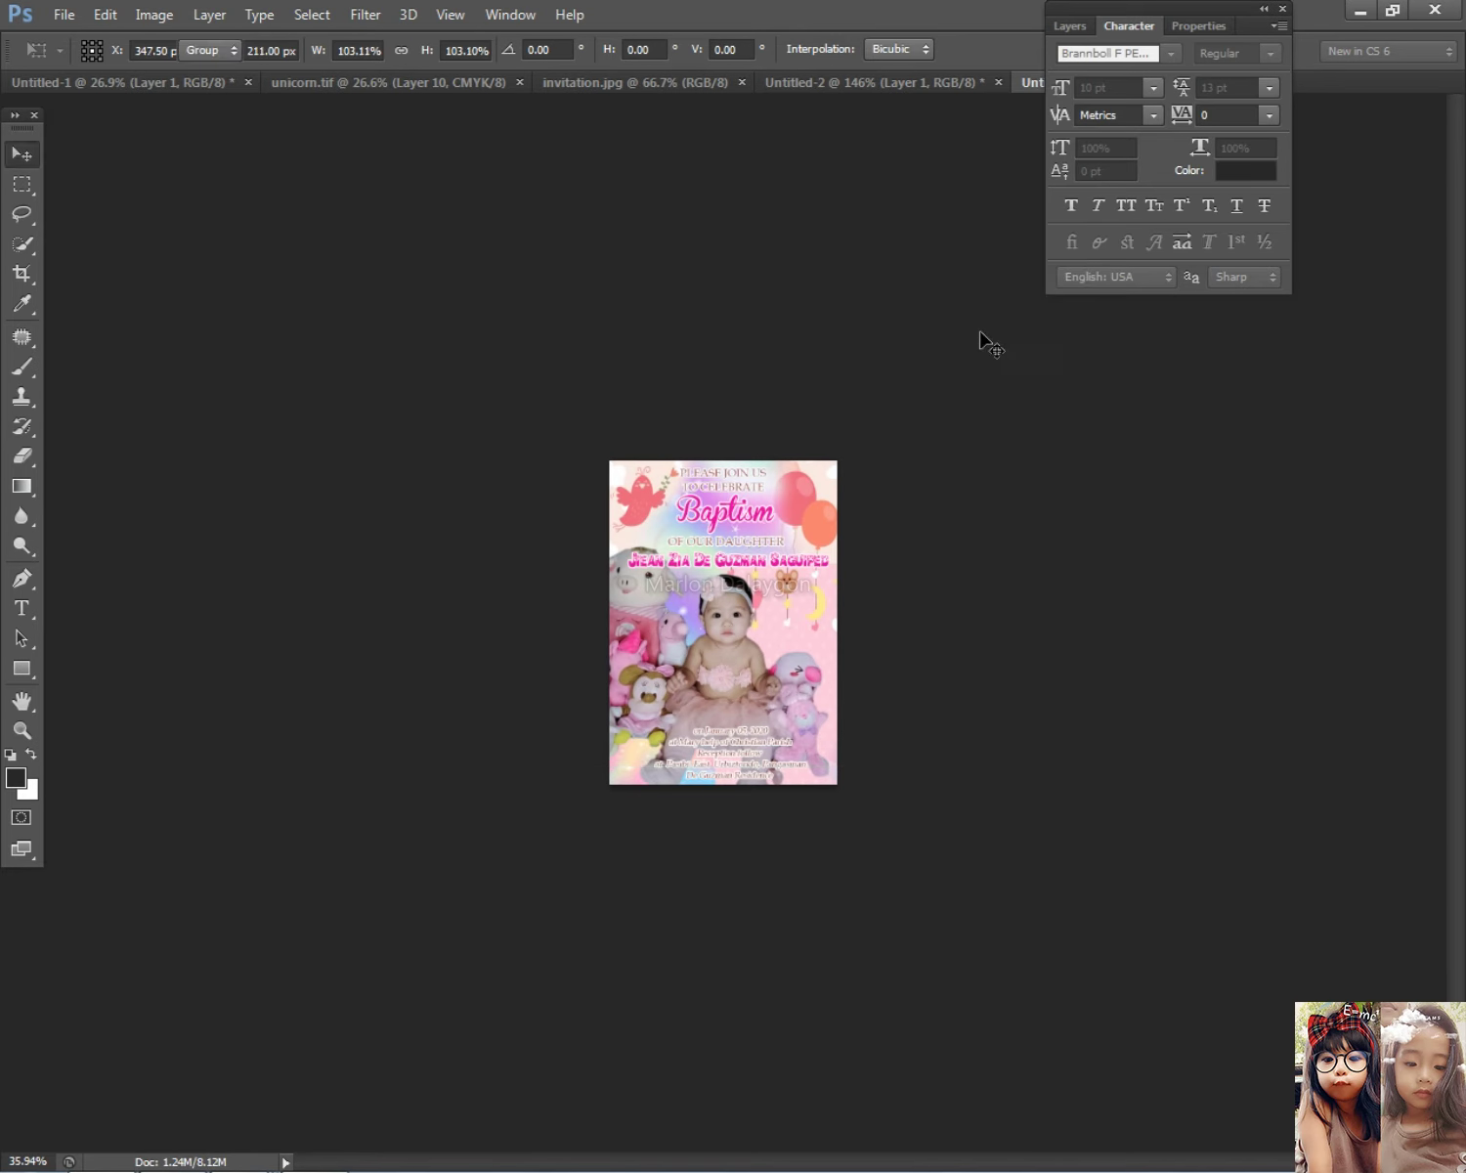
pyautogui.scroll(2, 797, 518)
# Step: Erase a couple of small areas of the layer with the Eraser tool
pyautogui.click(22, 455)
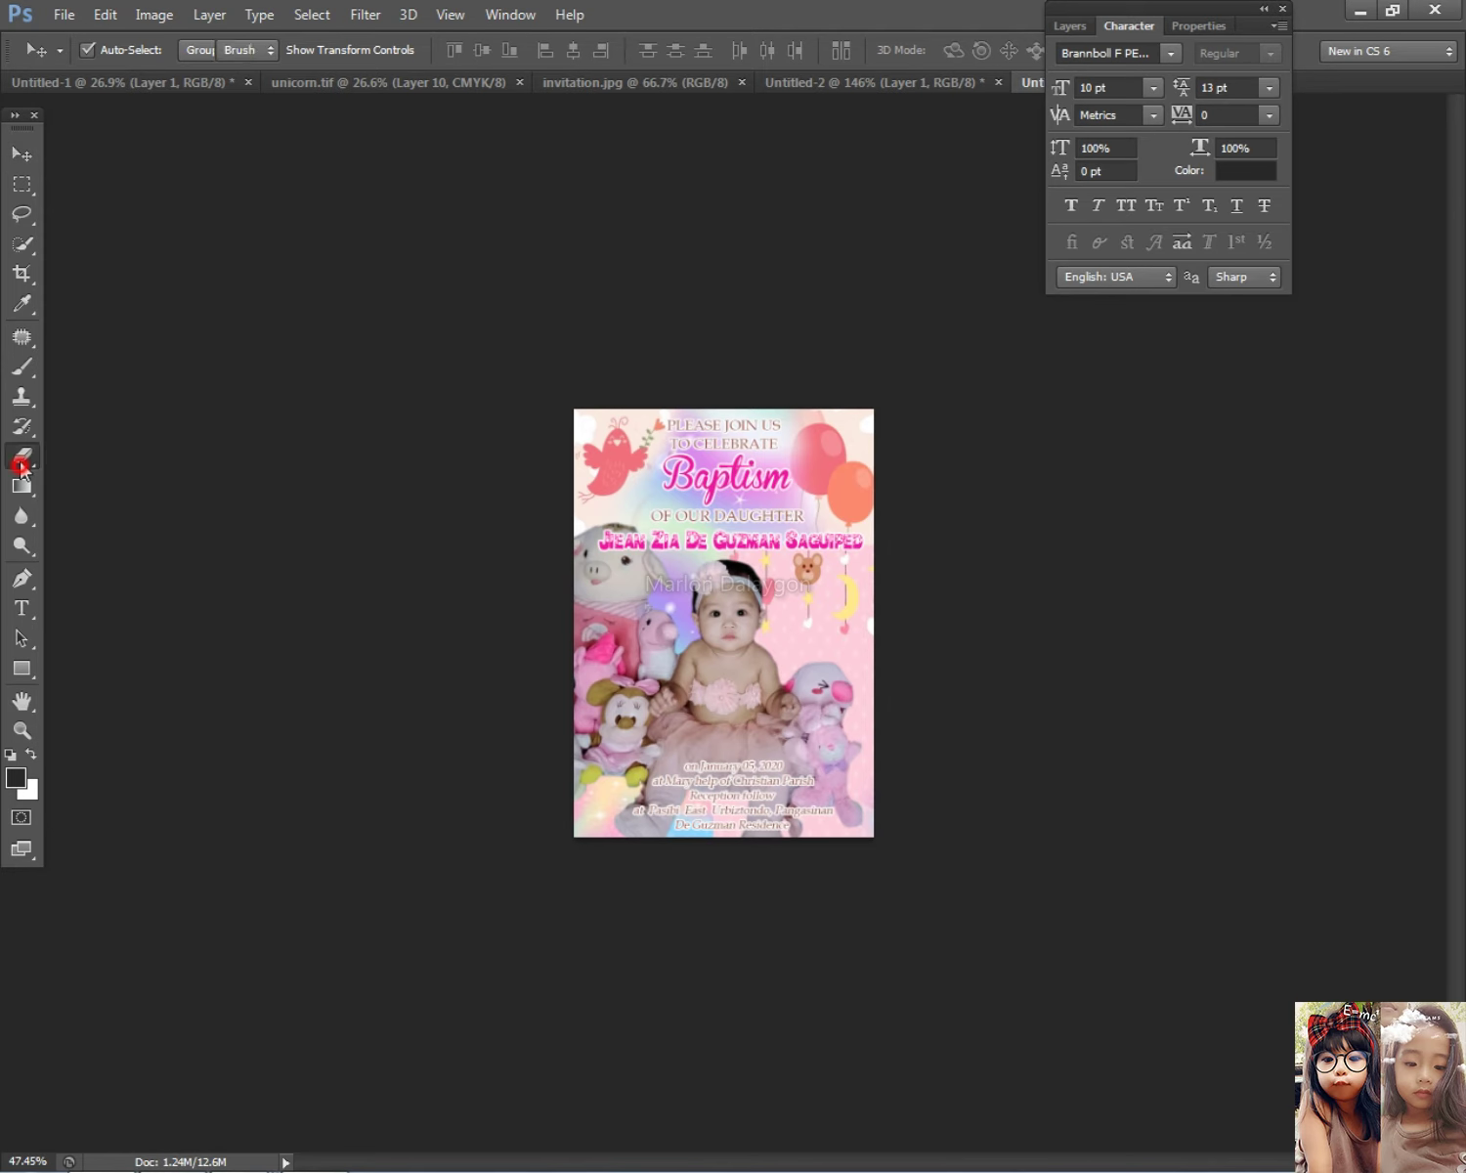
pyautogui.click(796, 418)
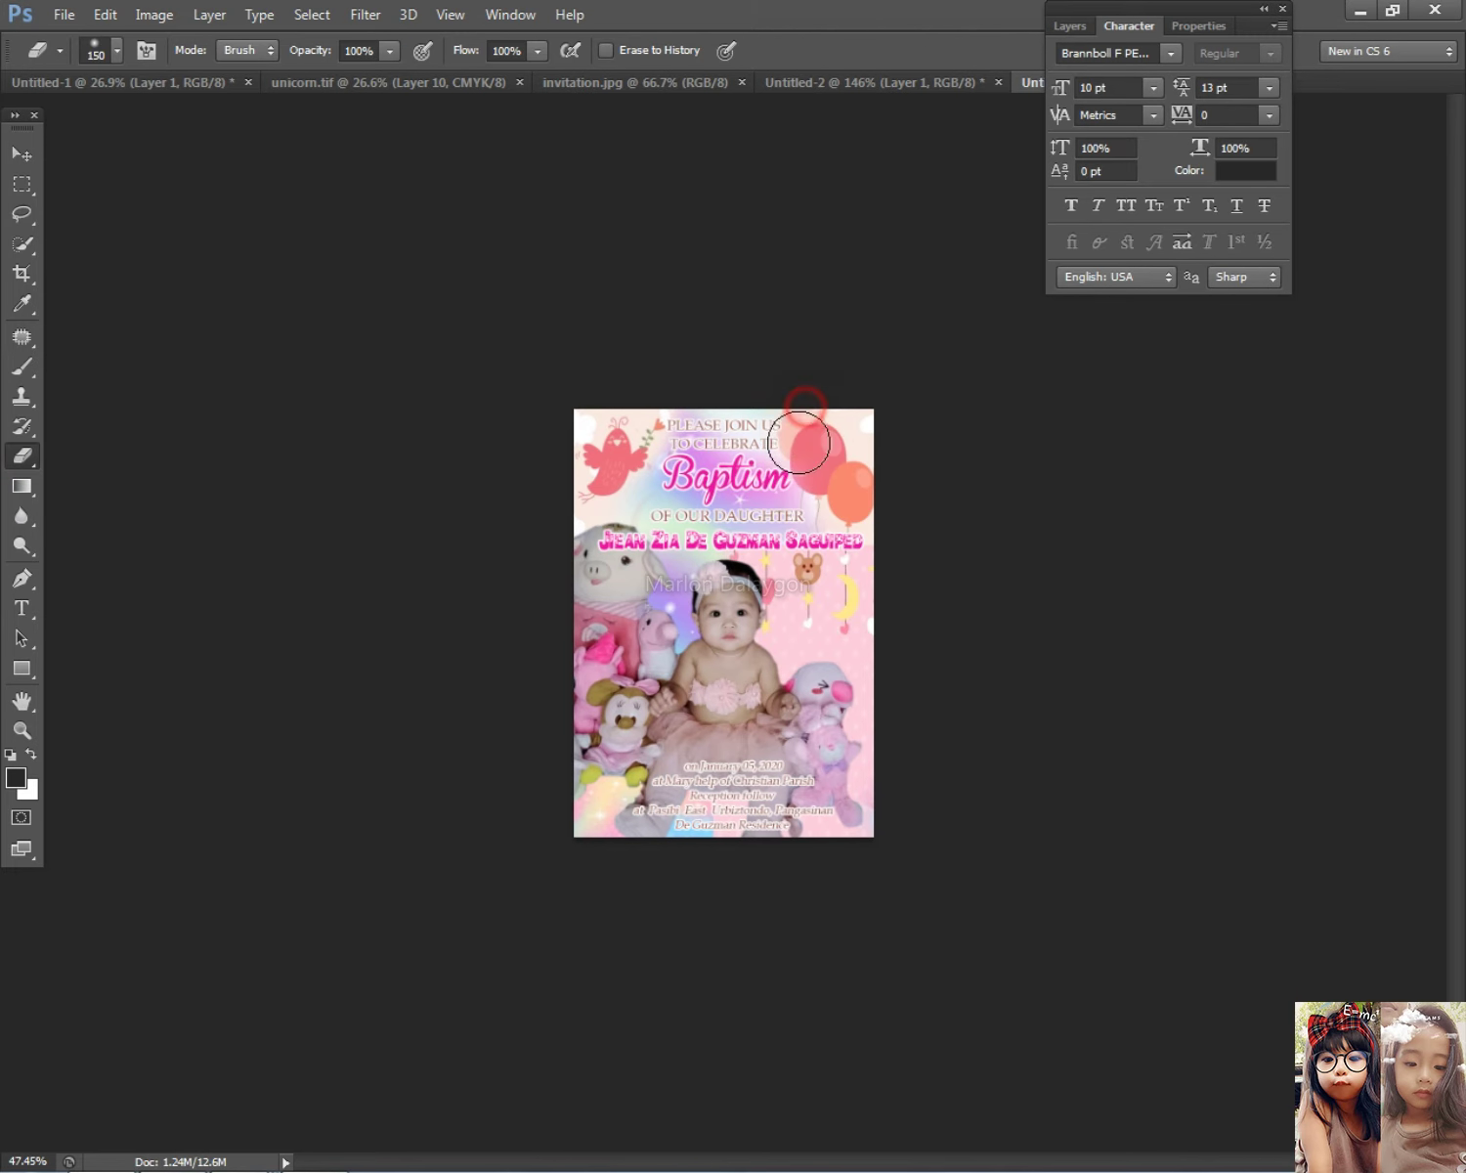
pyautogui.click(801, 342)
pyautogui.scroll(-2, 1229, 762)
pyautogui.scroll(2, 1230, 763)
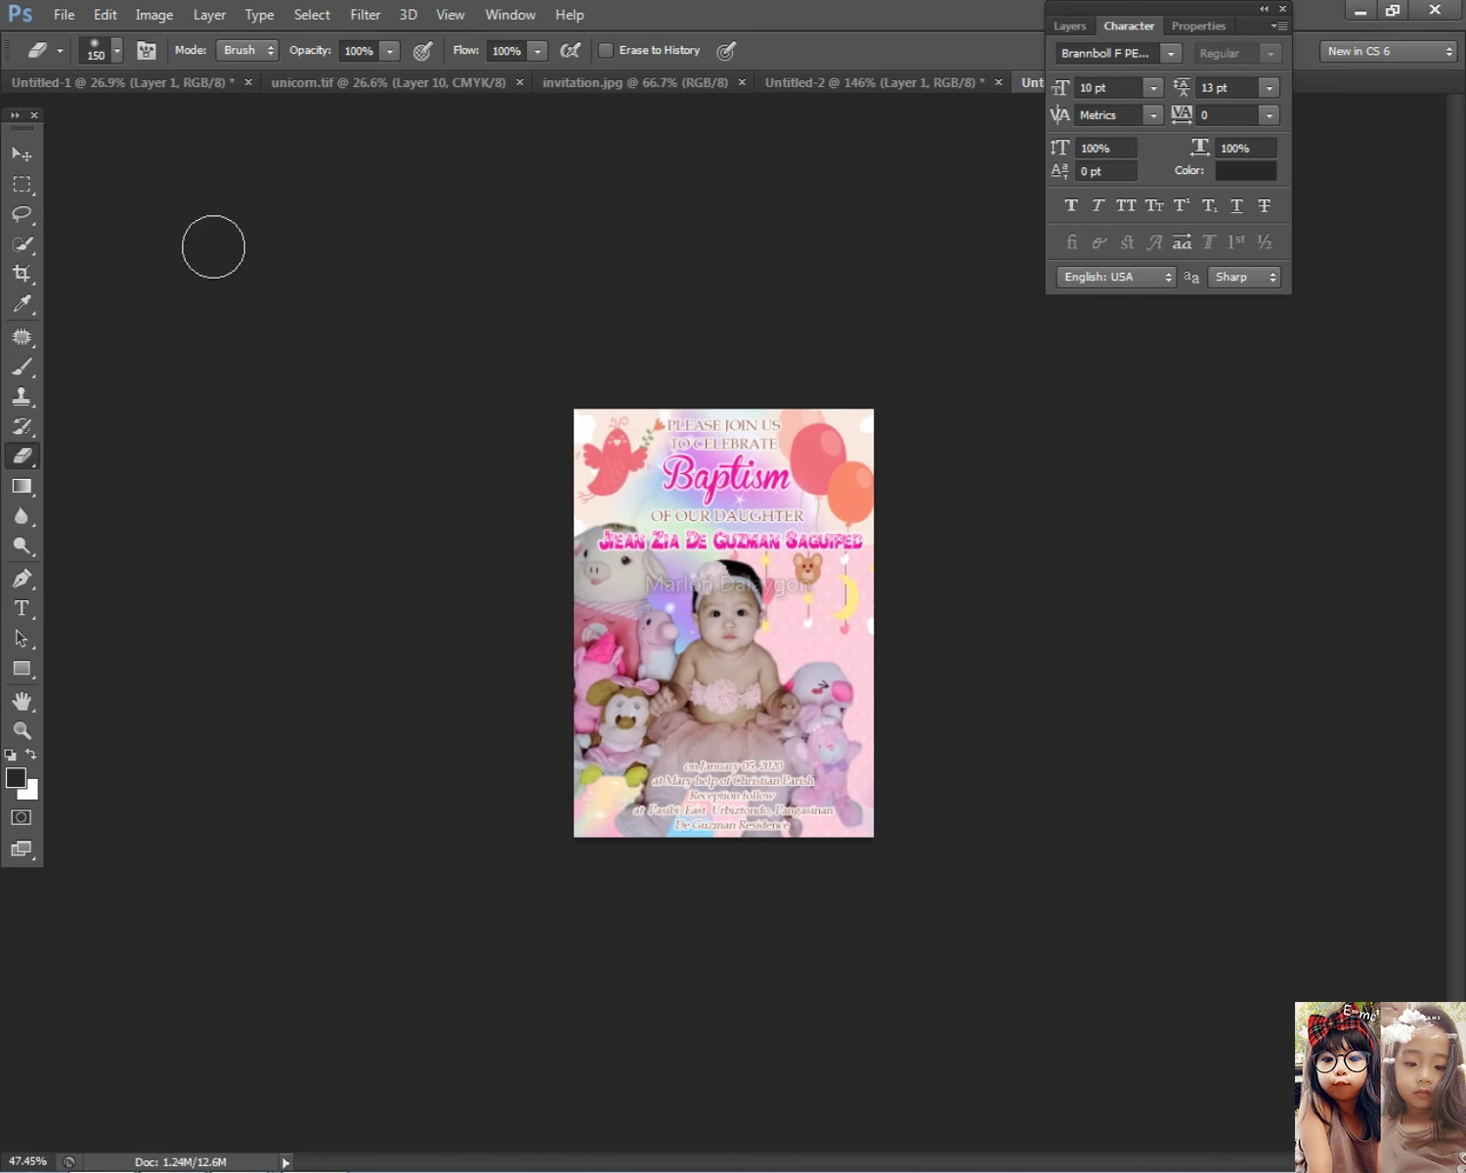
pyautogui.click(21, 153)
pyautogui.scroll(1, 870, 598)
# Step: Inspect which layers lie under the baby photo and the baby's arm
pyautogui.rightClick(870, 598)
pyautogui.click(897, 608)
pyautogui.rightClick(883, 621)
pyautogui.press('Escape')
pyautogui.scroll(-2, 887, 622)
pyautogui.rightClick(701, 636)
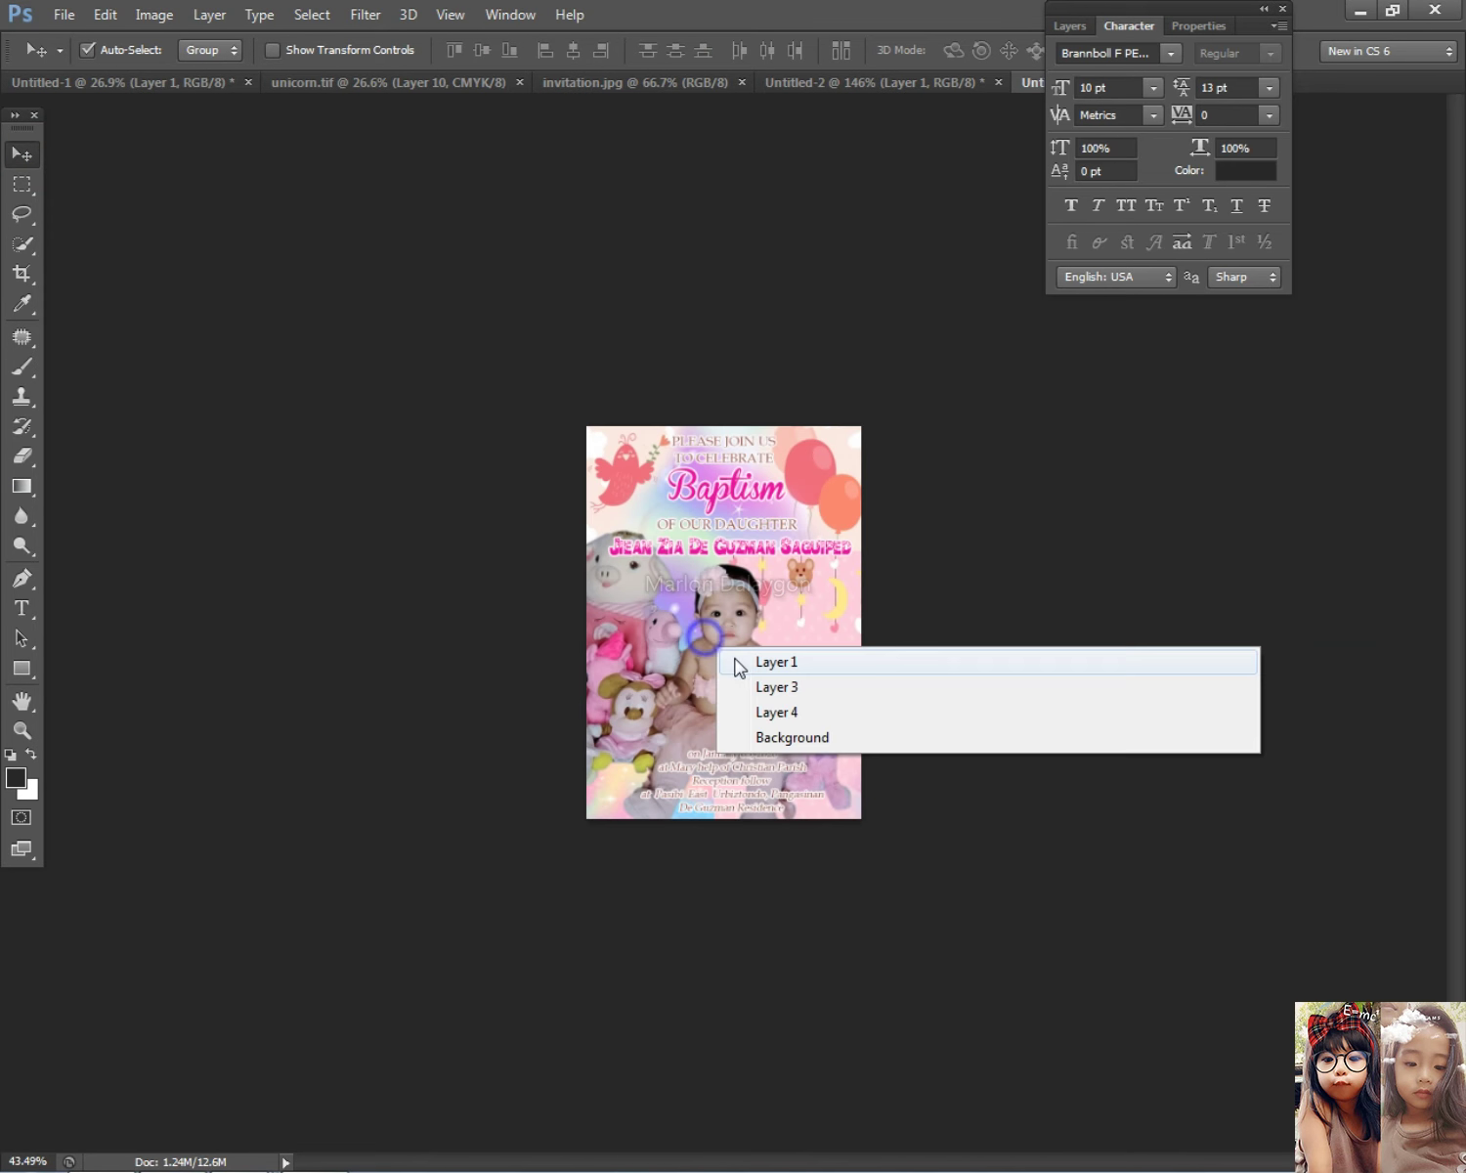
pyautogui.click(922, 821)
pyautogui.scroll(2, 731, 821)
# Step: Select the baby photo layer, Layer 1, and show the Layers panel
pyautogui.rightClick(746, 857)
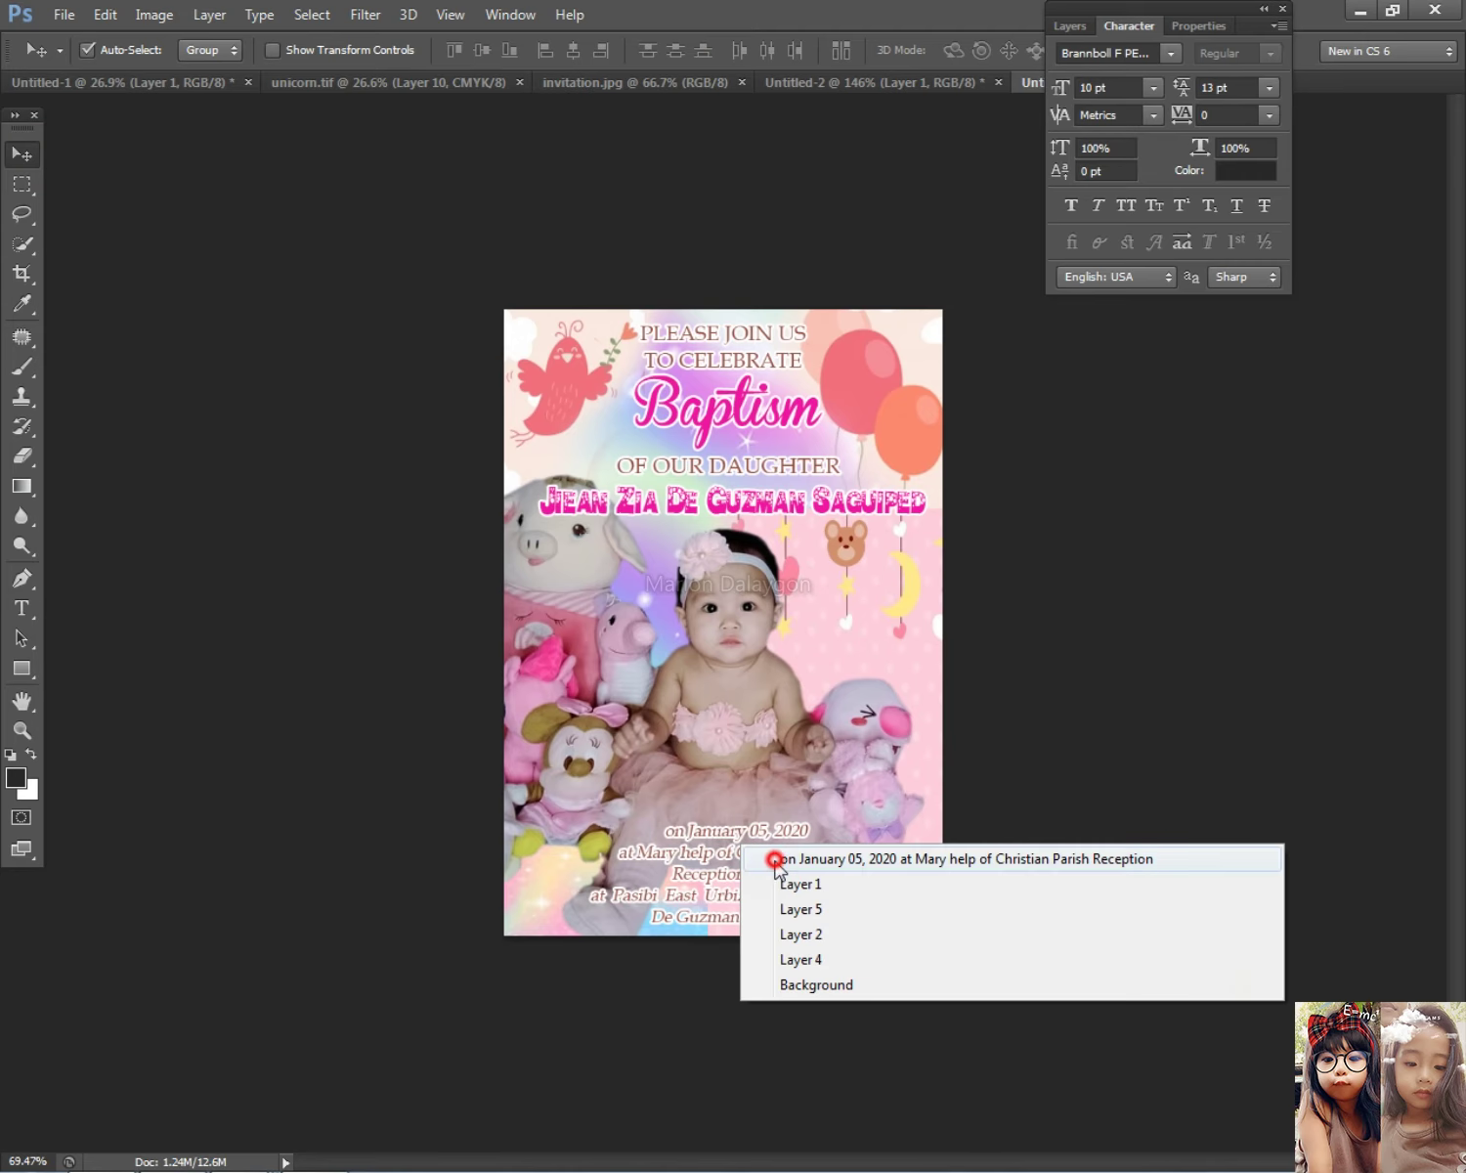
pyautogui.click(782, 858)
pyautogui.rightClick(745, 695)
pyautogui.click(772, 722)
pyautogui.rightClick(770, 649)
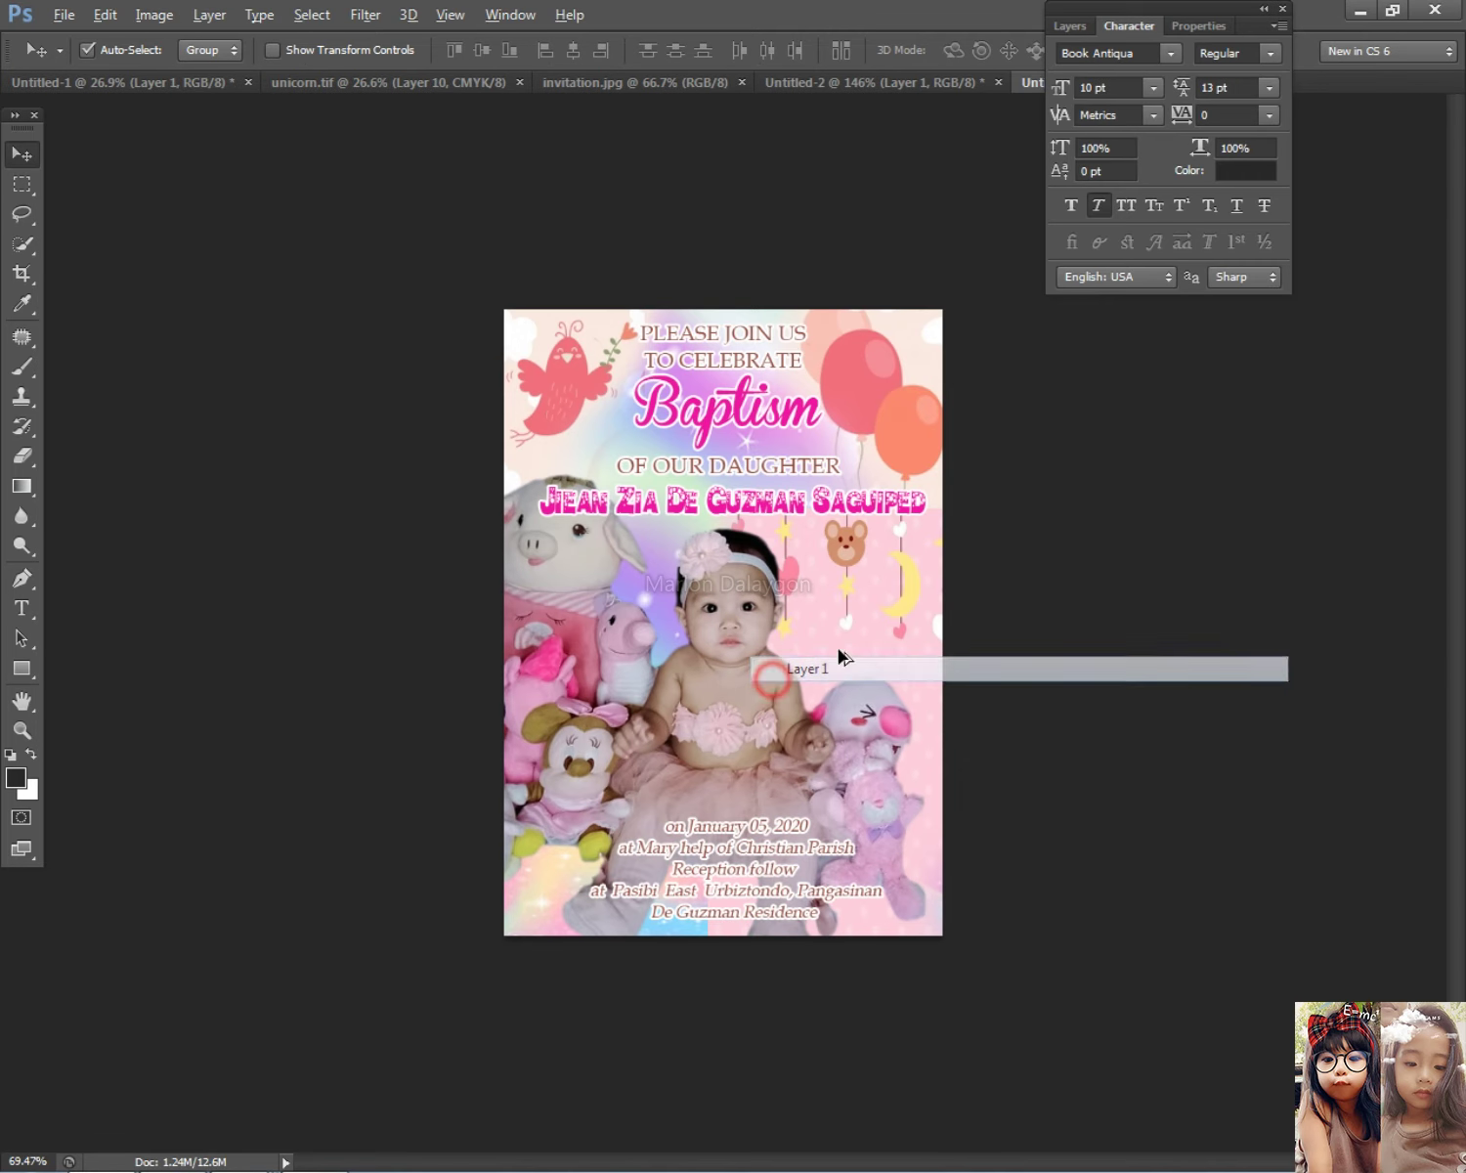
pyautogui.click(811, 674)
pyautogui.scroll(1, 772, 674)
pyautogui.click(1070, 26)
pyautogui.rightClick(758, 728)
# Step: Apply an outer glow with spread 29 to Layer 1
pyautogui.click(772, 746)
pyautogui.doubleClick(1216, 606)
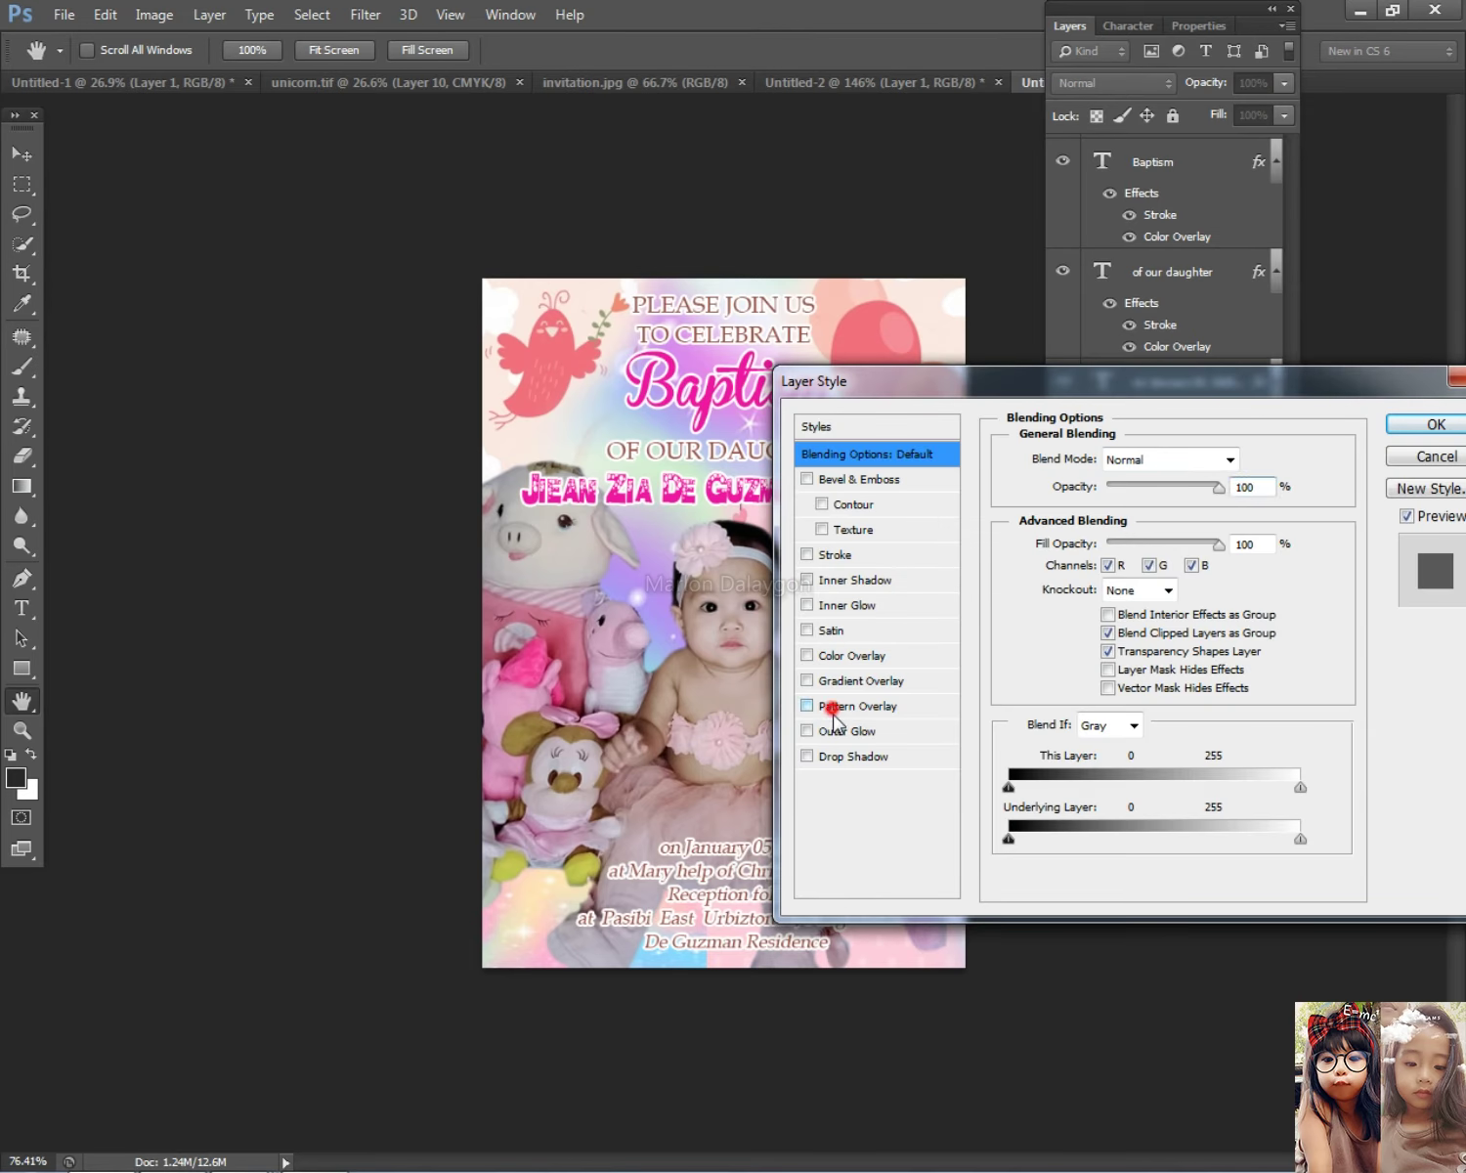
pyautogui.click(831, 704)
pyautogui.click(845, 731)
pyautogui.click(807, 706)
pyautogui.click(847, 731)
pyautogui.moveTo(1102, 631)
pyautogui.mouseDown()
pyautogui.moveTo(1122, 630)
pyautogui.moveTo(1098, 656)
pyautogui.moveTo(1088, 630)
pyautogui.moveTo(1108, 663)
pyautogui.moveTo(1096, 630)
pyautogui.mouseUp()
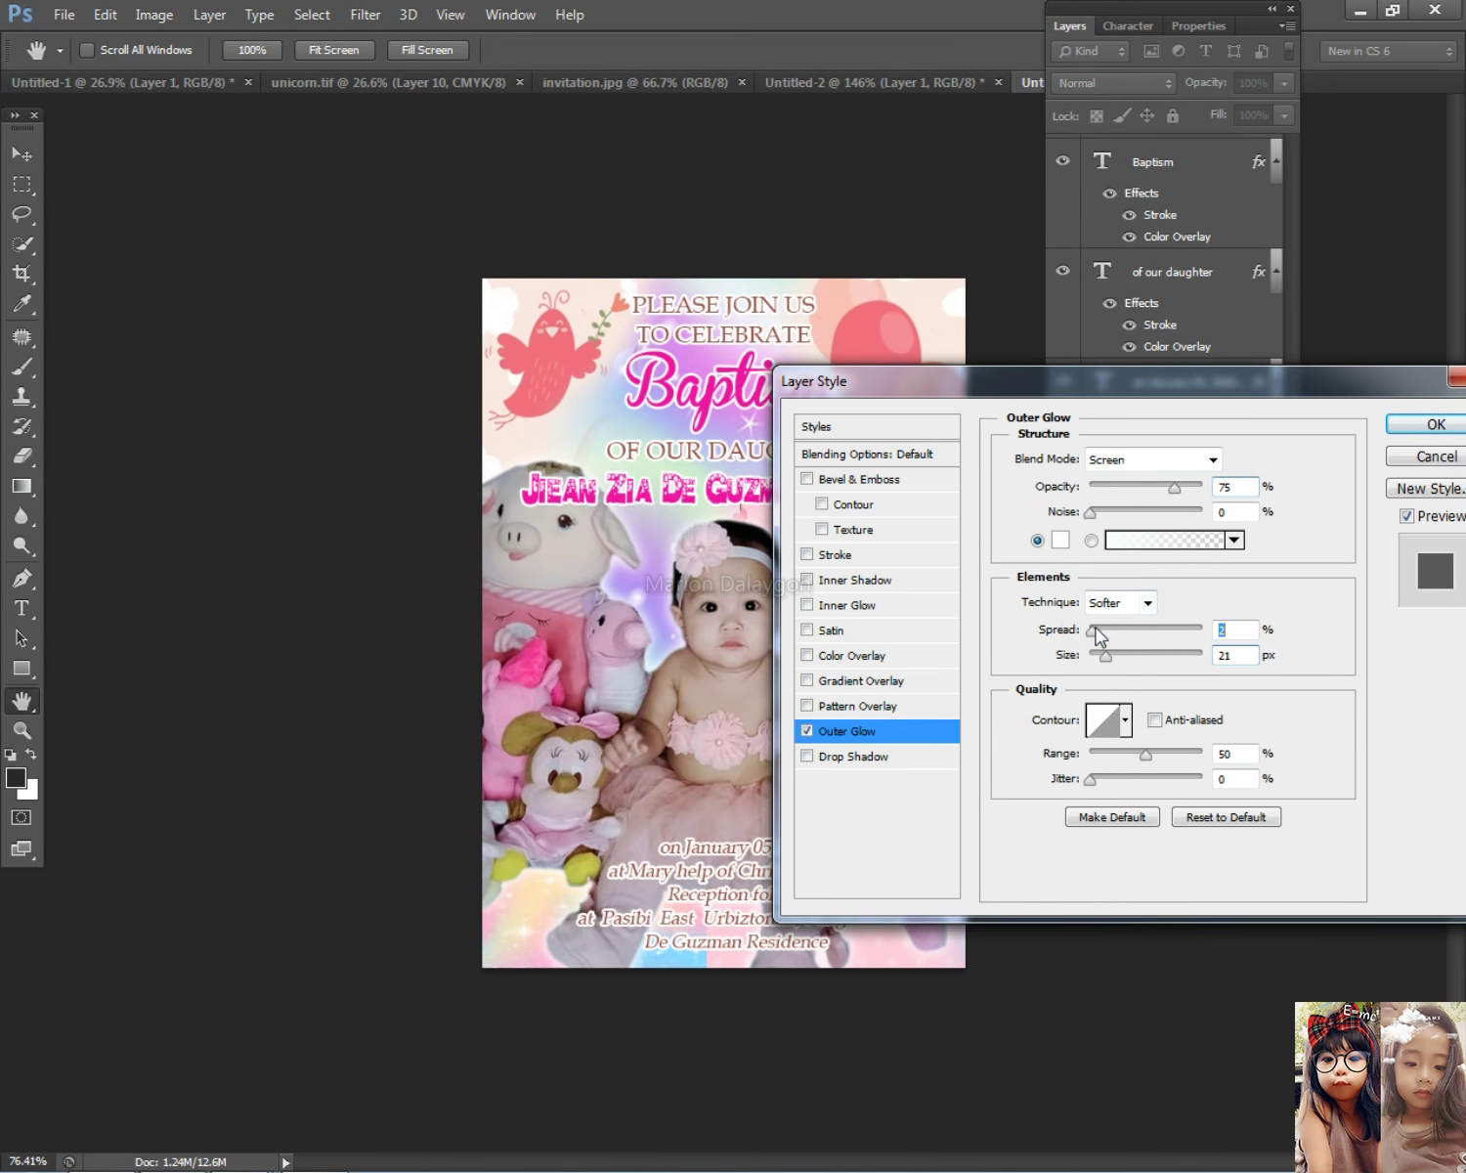
pyautogui.click(1397, 429)
# Step: Fit the view and apply Levels to the photo layer with input levels 11 and 242
pyautogui.click(1066, 28)
pyautogui.hotkey('ctrl', '0')
pyautogui.click(728, 880)
pyautogui.click(940, 777)
pyautogui.hotkey('ctrl', 'l')
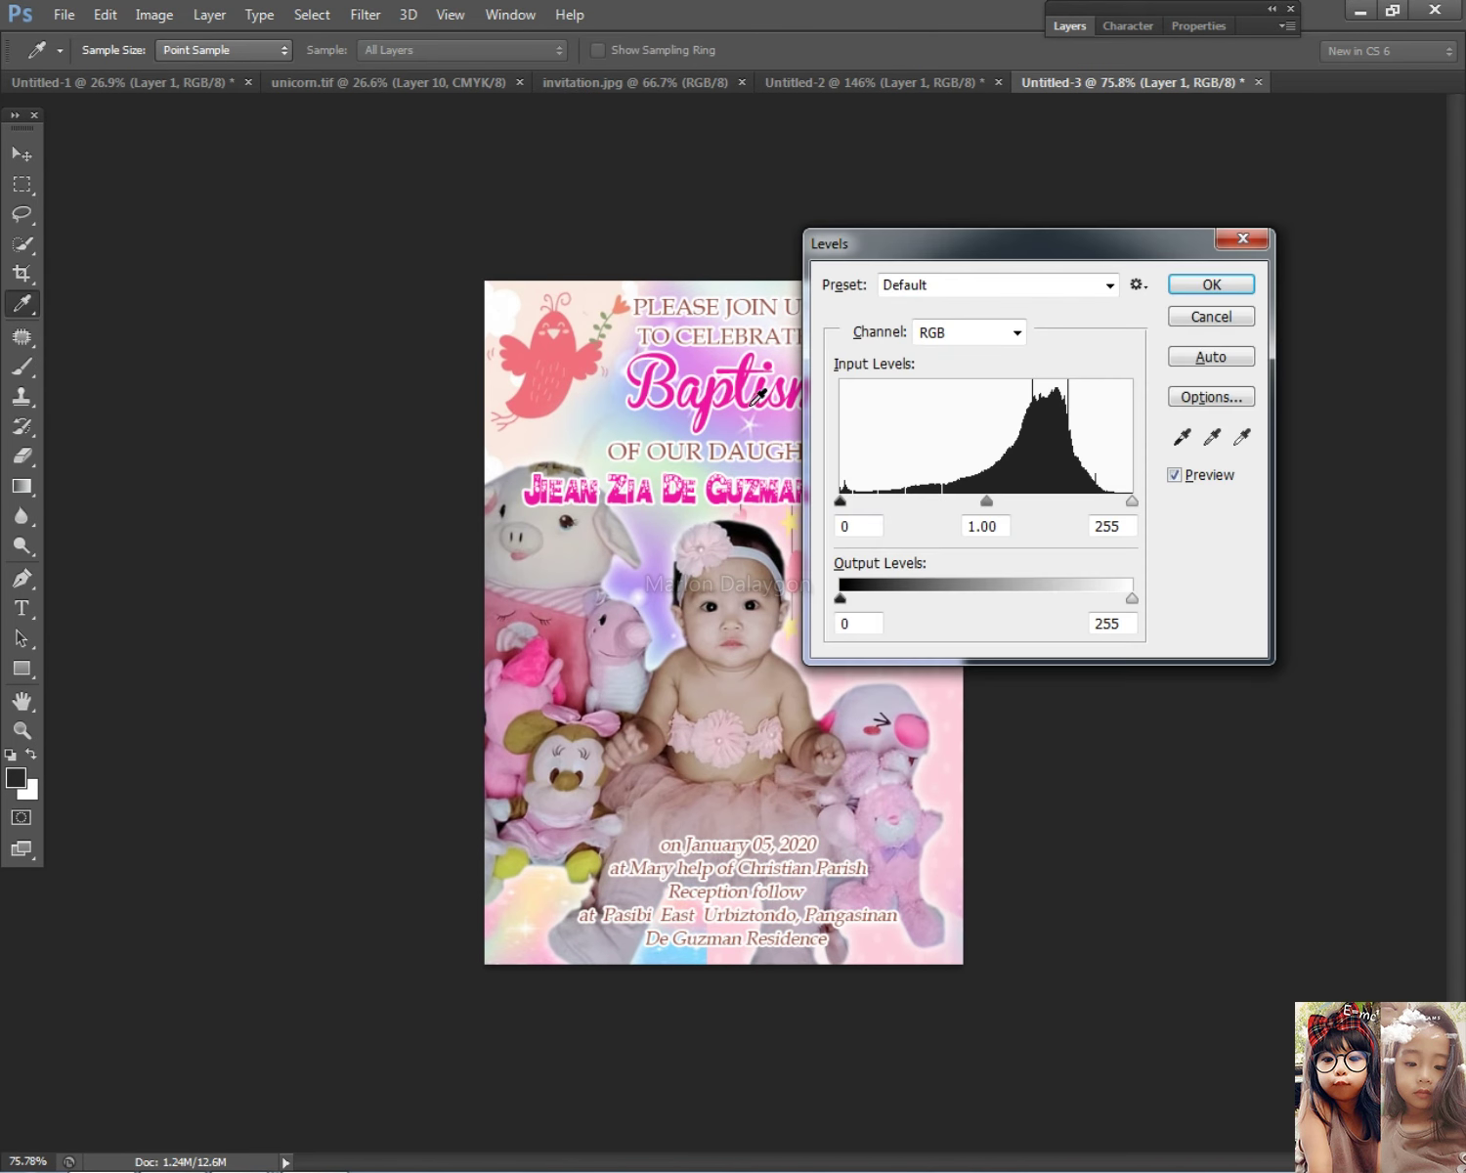
pyautogui.moveTo(854, 499)
pyautogui.mouseDown()
pyautogui.moveTo(869, 501)
pyautogui.moveTo(854, 501)
pyautogui.mouseUp()
pyautogui.moveTo(1130, 500); pyautogui.dragTo(1117, 501)
pyautogui.click(1235, 288)
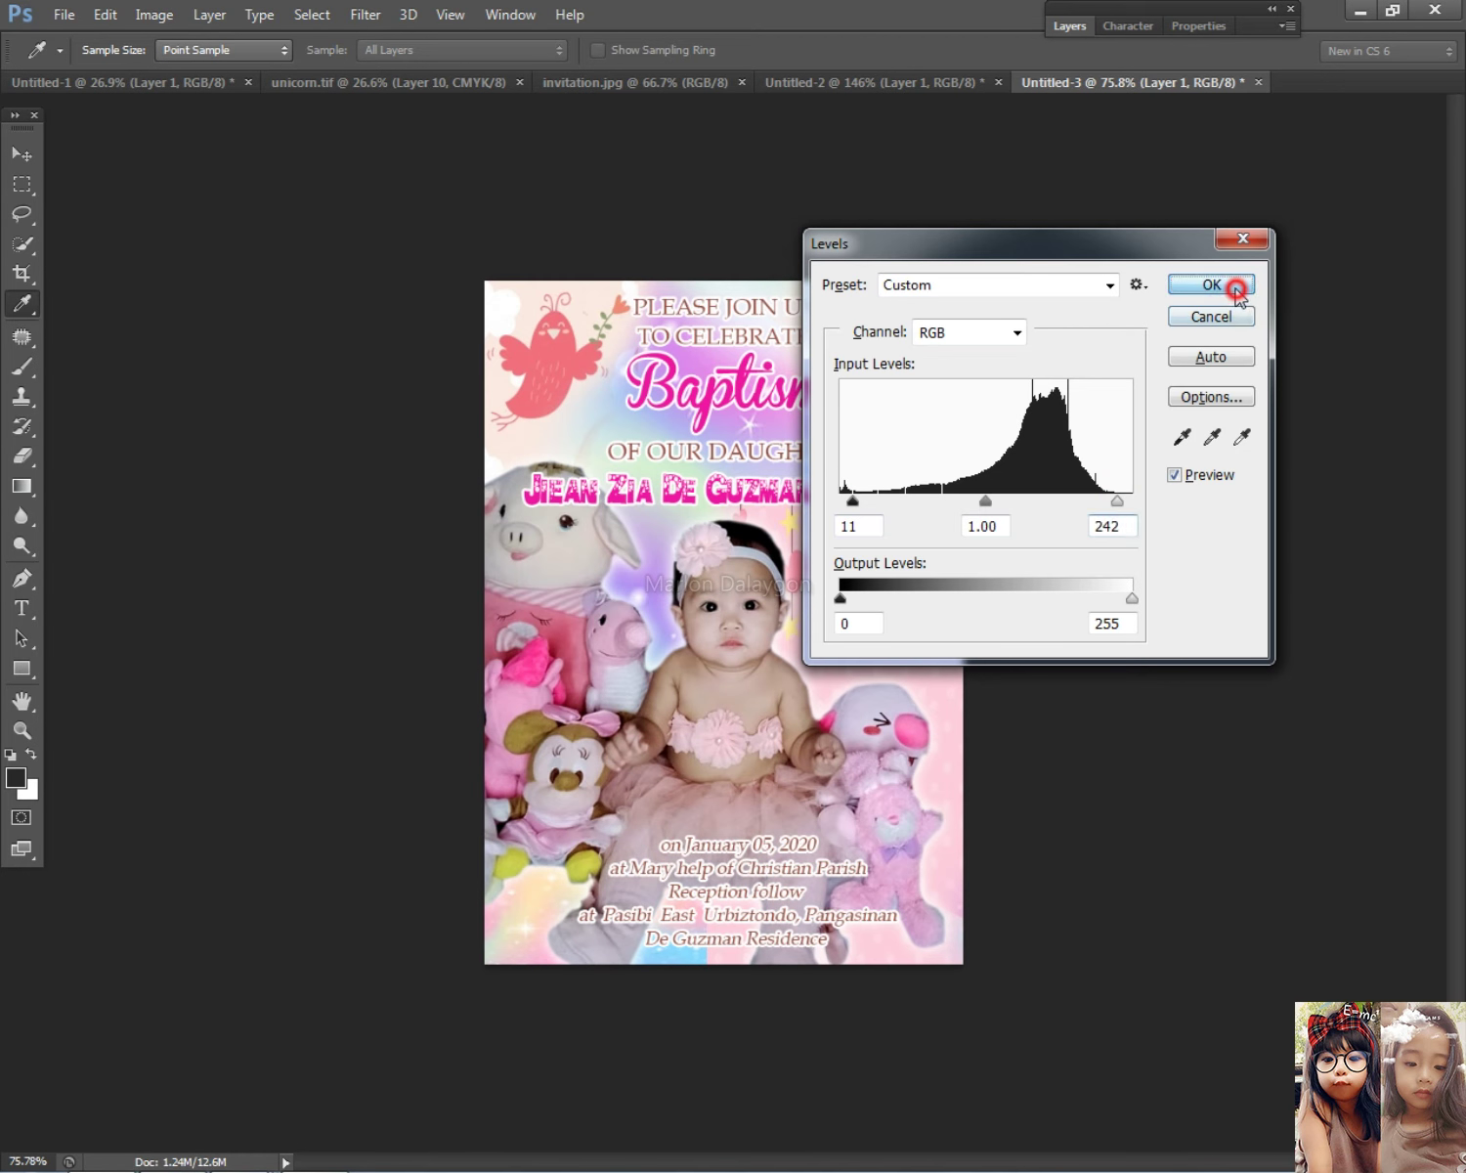
# Step: Return to the Move tool, review the result, and switch to the Facebook chat
pyautogui.press('v')
pyautogui.scroll(-1, 1074, 691)
pyautogui.scroll(2, 1084, 691)
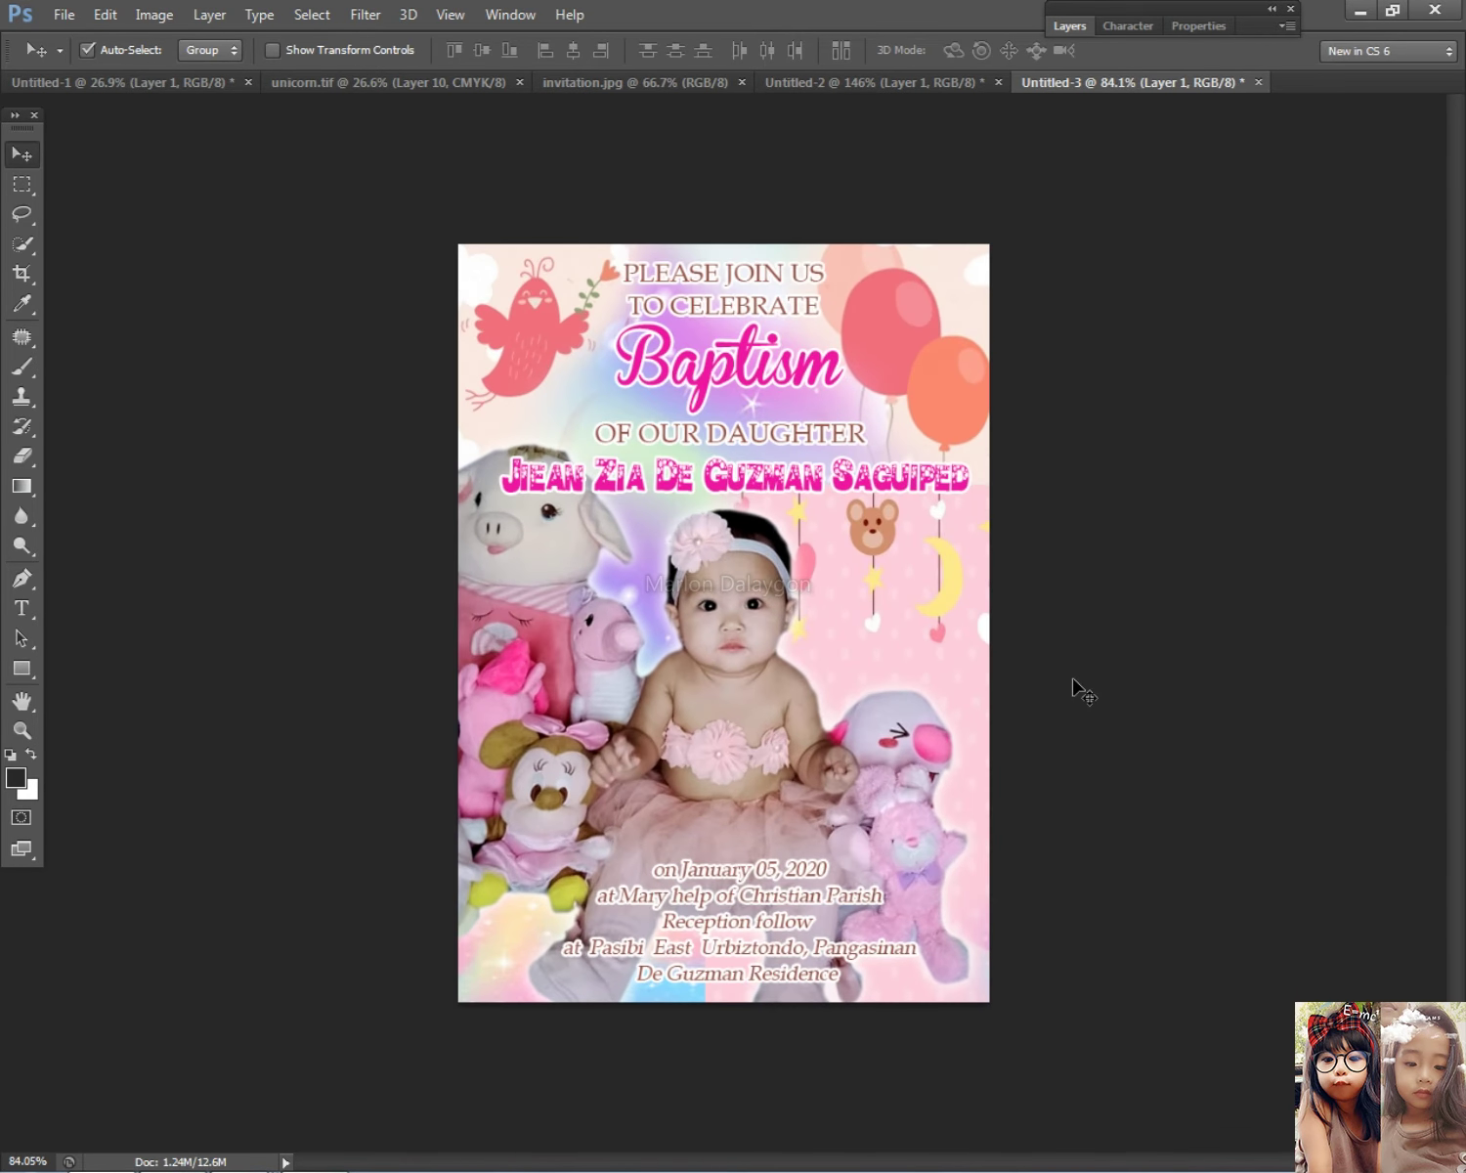
pyautogui.scroll(2, 1085, 694)
pyautogui.scroll(-2, 1087, 699)
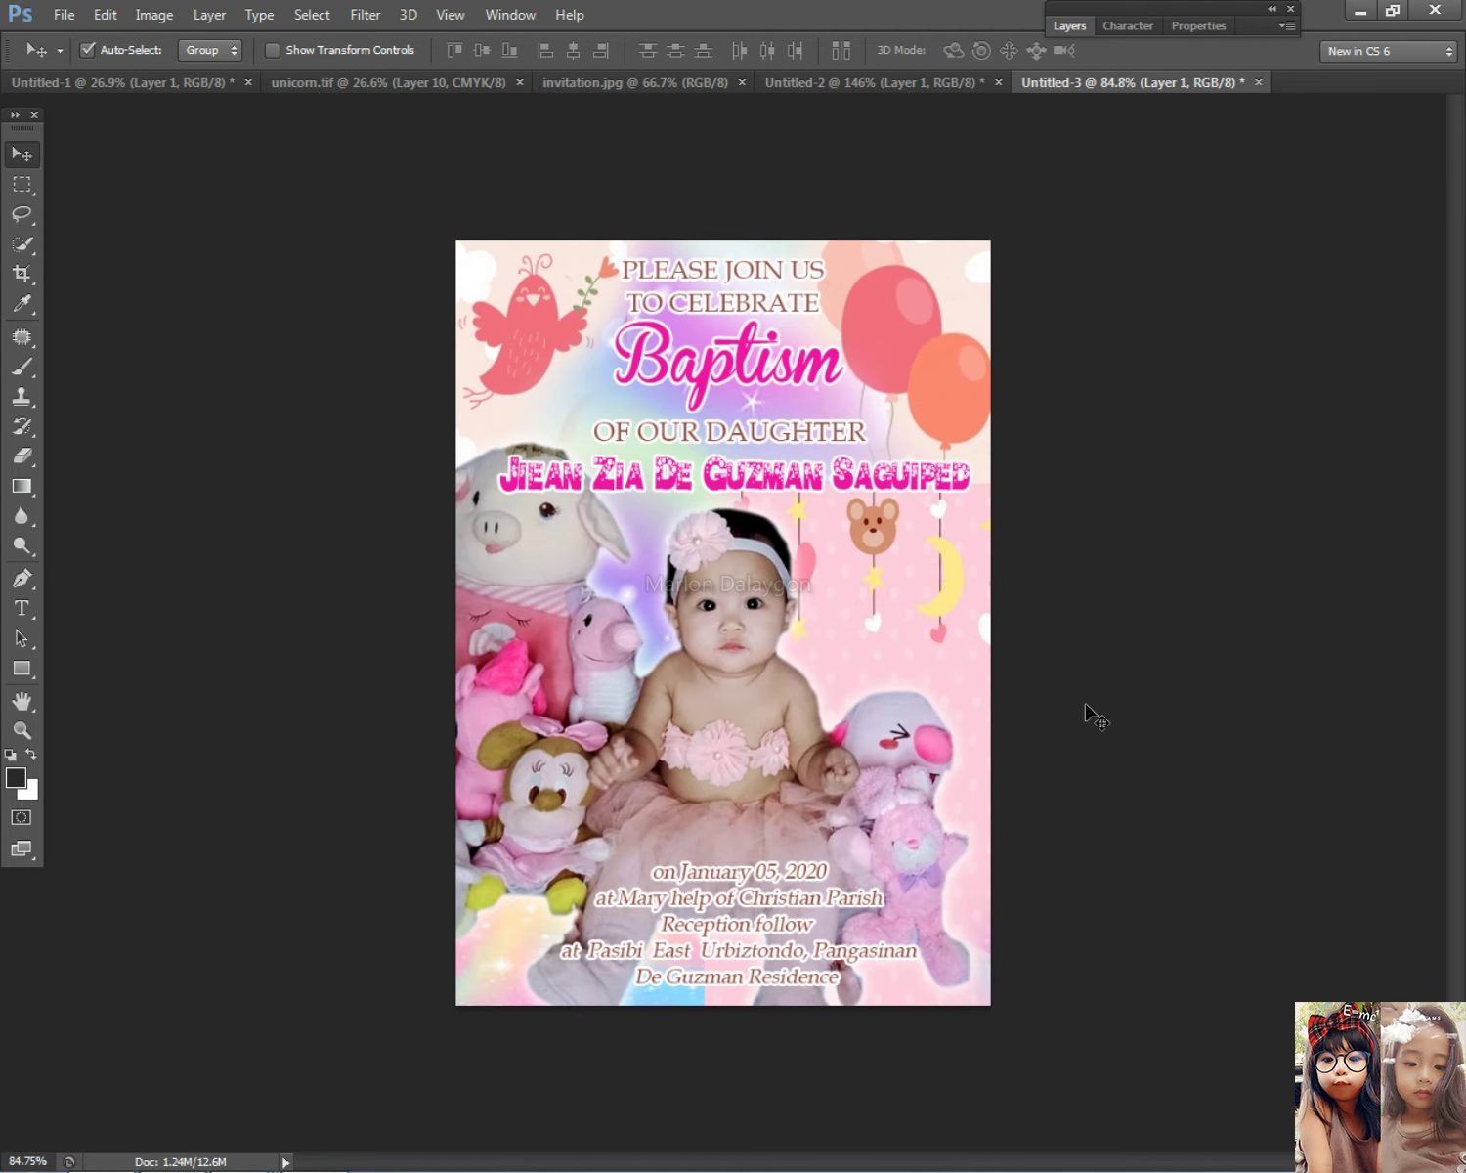
pyautogui.hotkey('alt', 'Tab')
pyautogui.hotkey('alt', 'Tab')
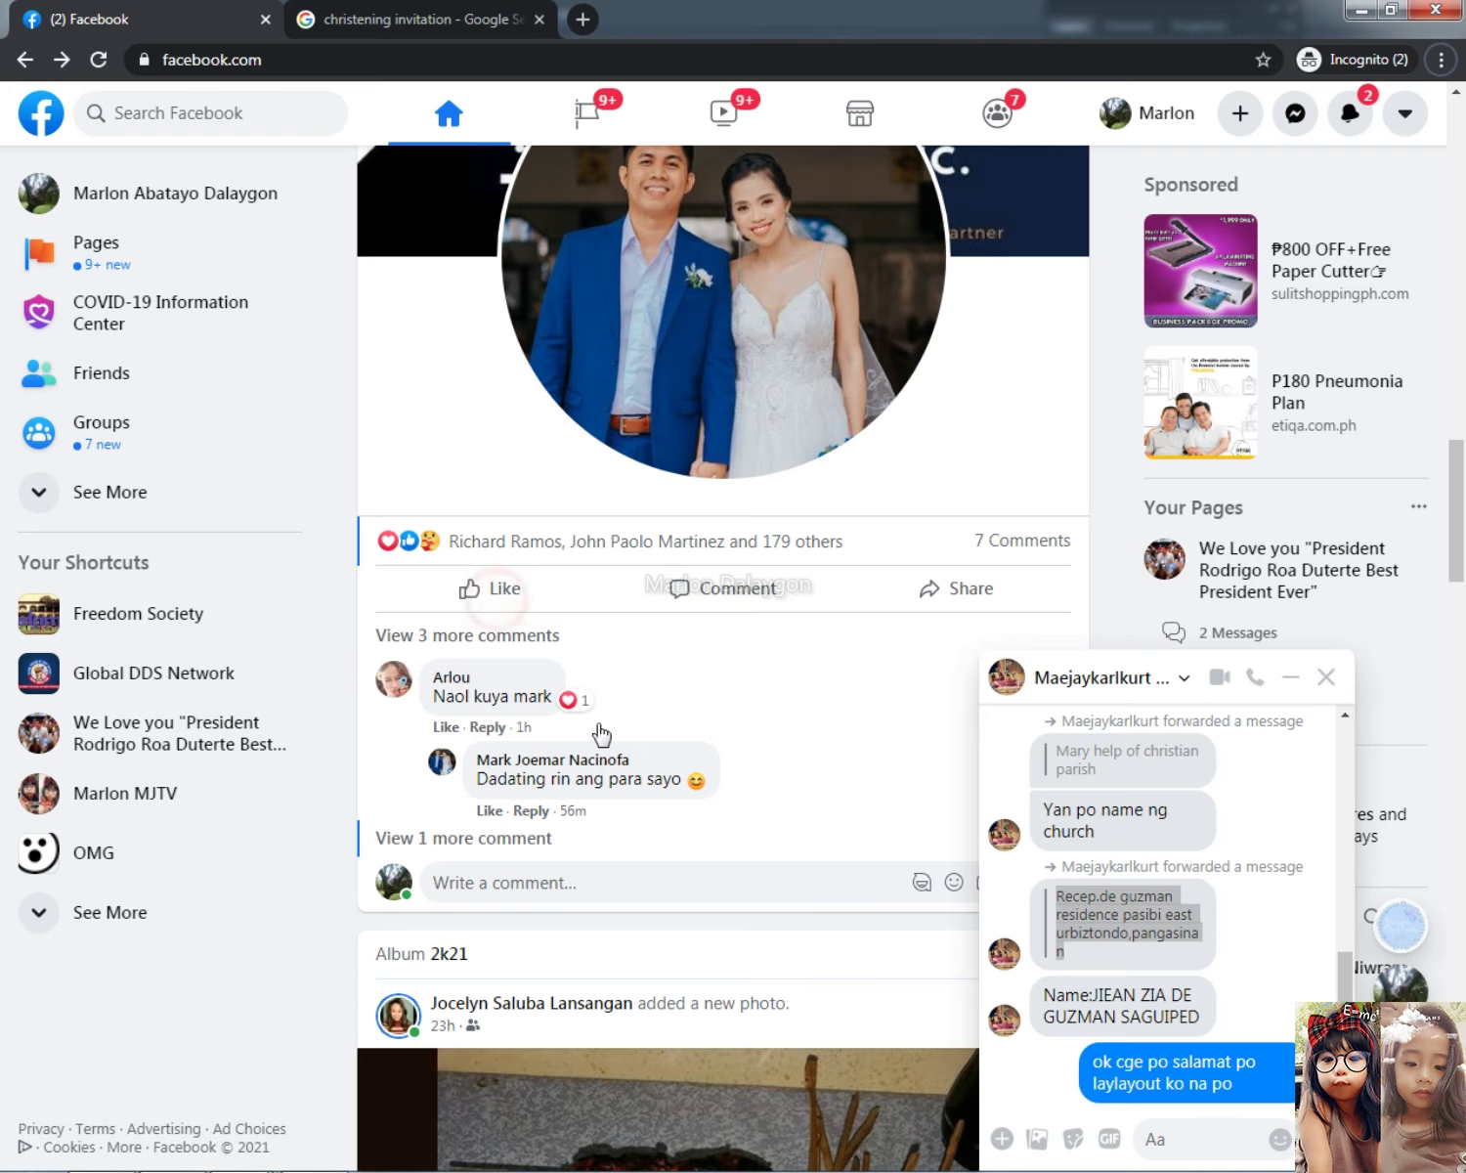
# Step: Paste the invitation screenshot into the chat and send it with 'Pacheck po'
pyautogui.click(1178, 1129)
pyautogui.hotkey('ctrl', 'v')
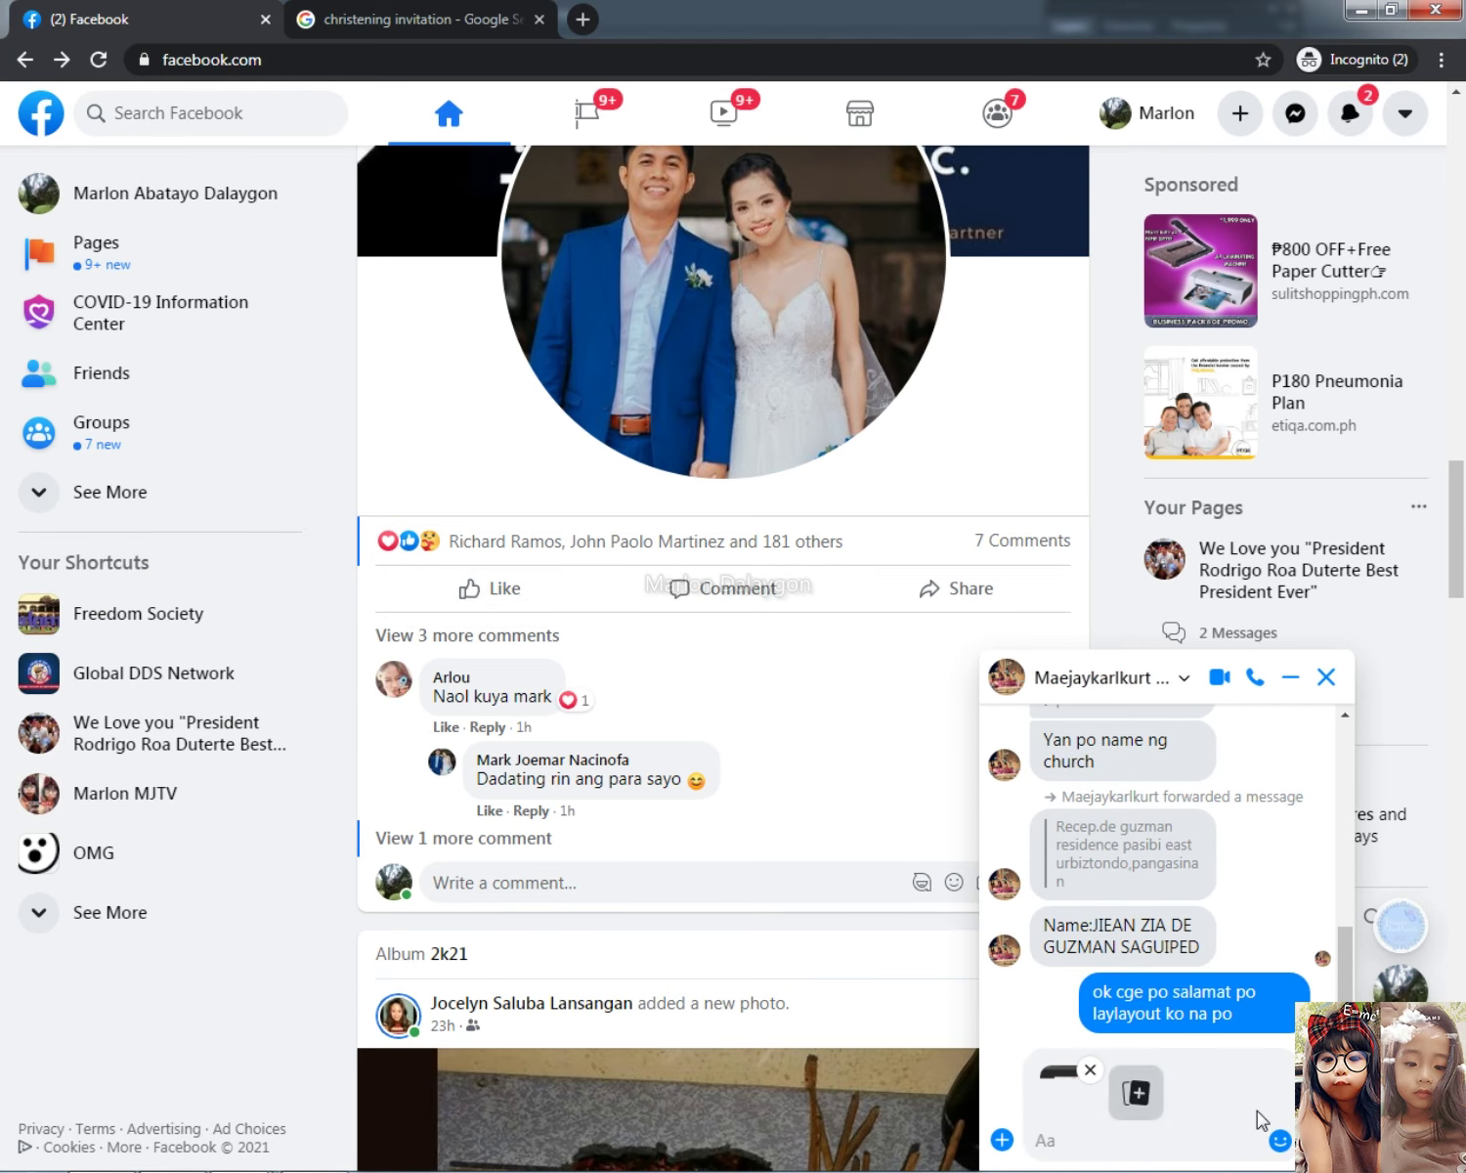
pyautogui.write('Pacheck po')
pyautogui.press('Return')
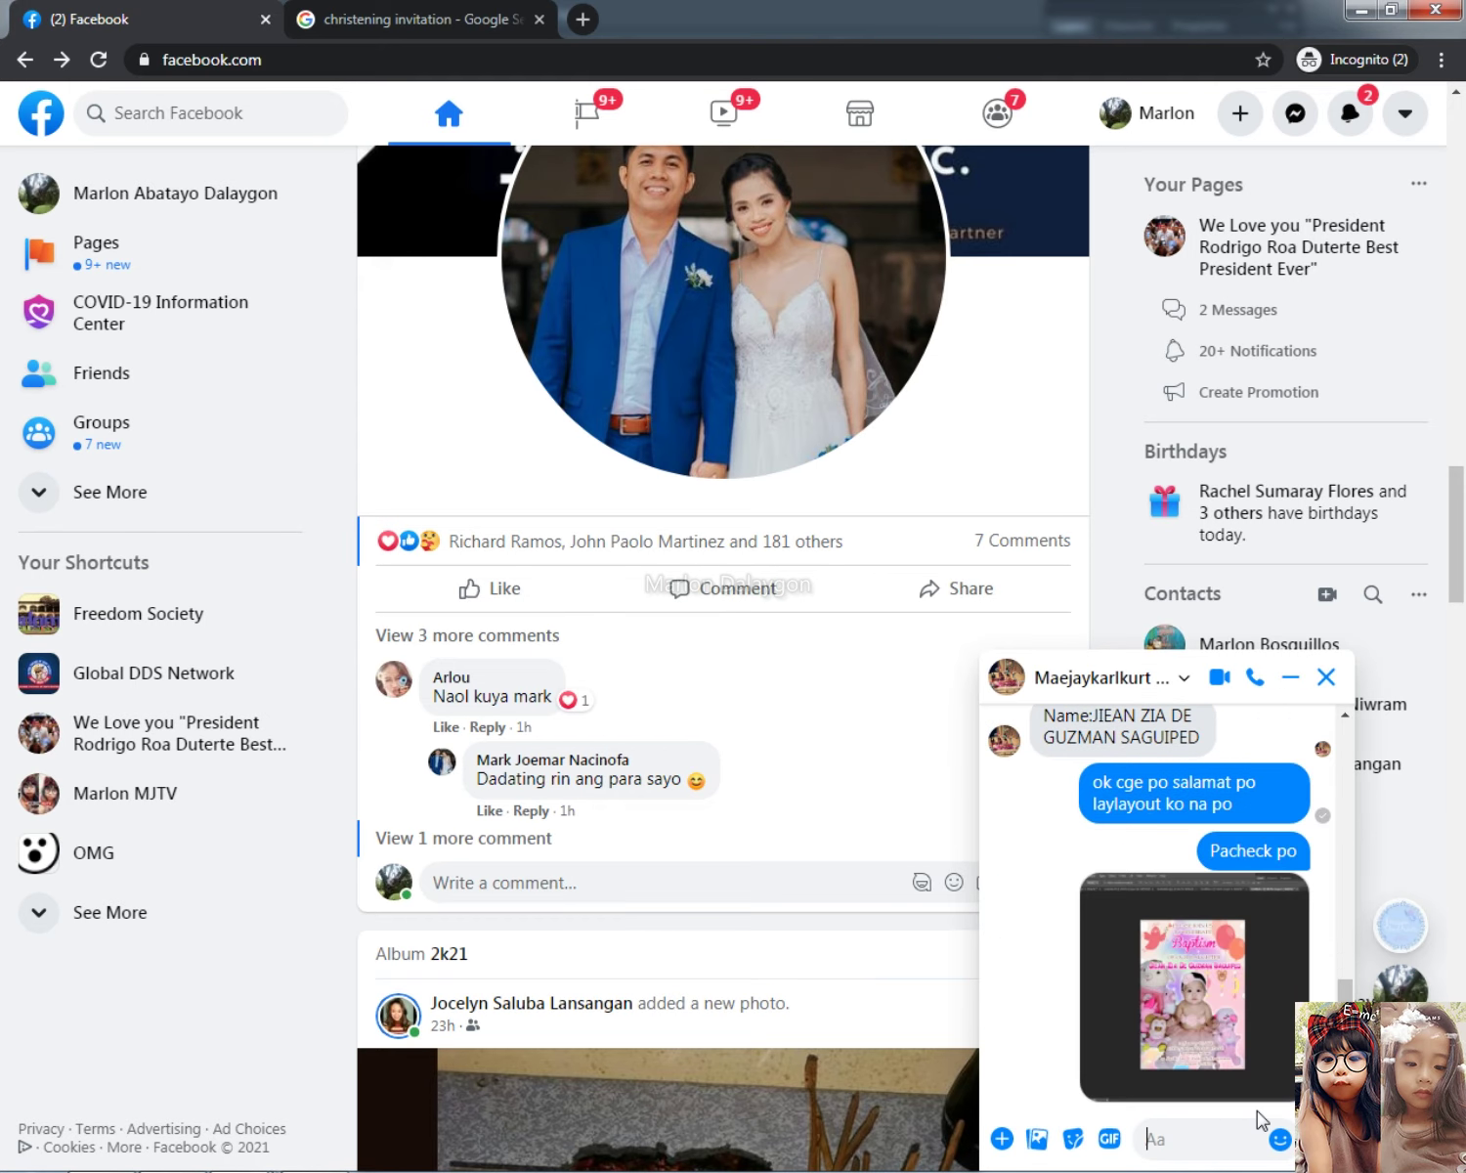
# Step: Send the follow-up message 'tas yong oras po po'
pyautogui.write('bukas')
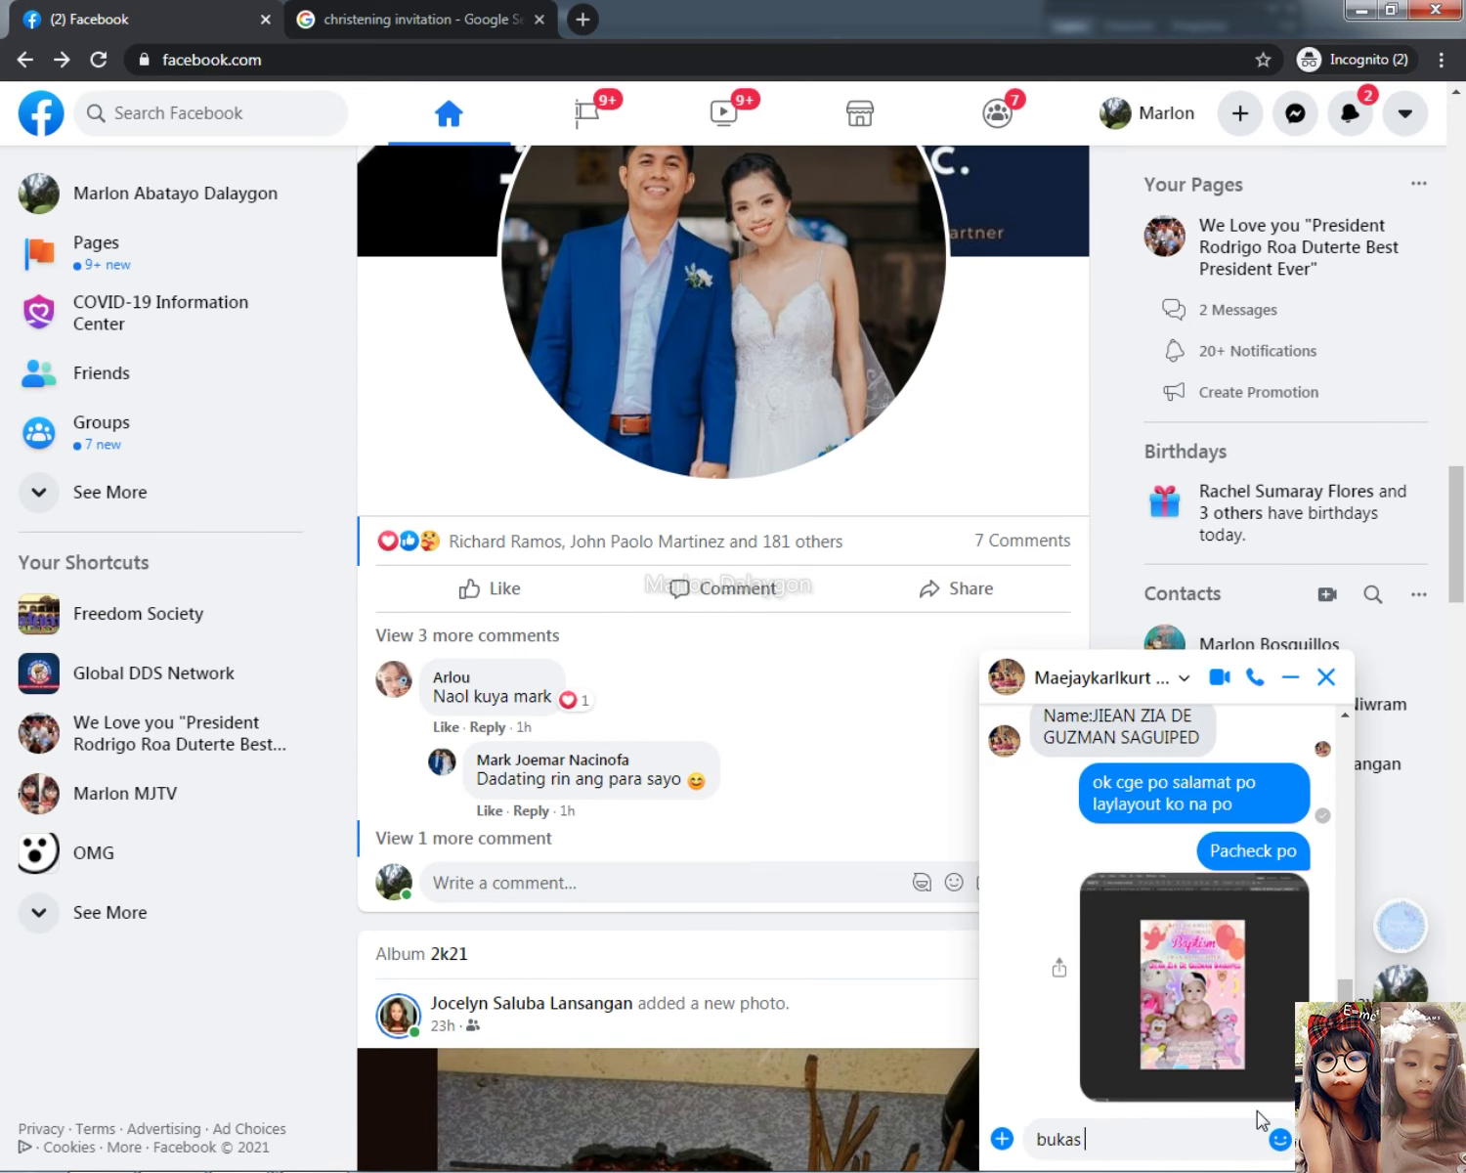
pyautogui.write('k')
pyautogui.press('BackSpace')
pyautogui.press('BackSpace')
pyautogui.press('BackSpace')
pyautogui.write('tsa')
pyautogui.press('BackSpace')
pyautogui.press('BackSpace')
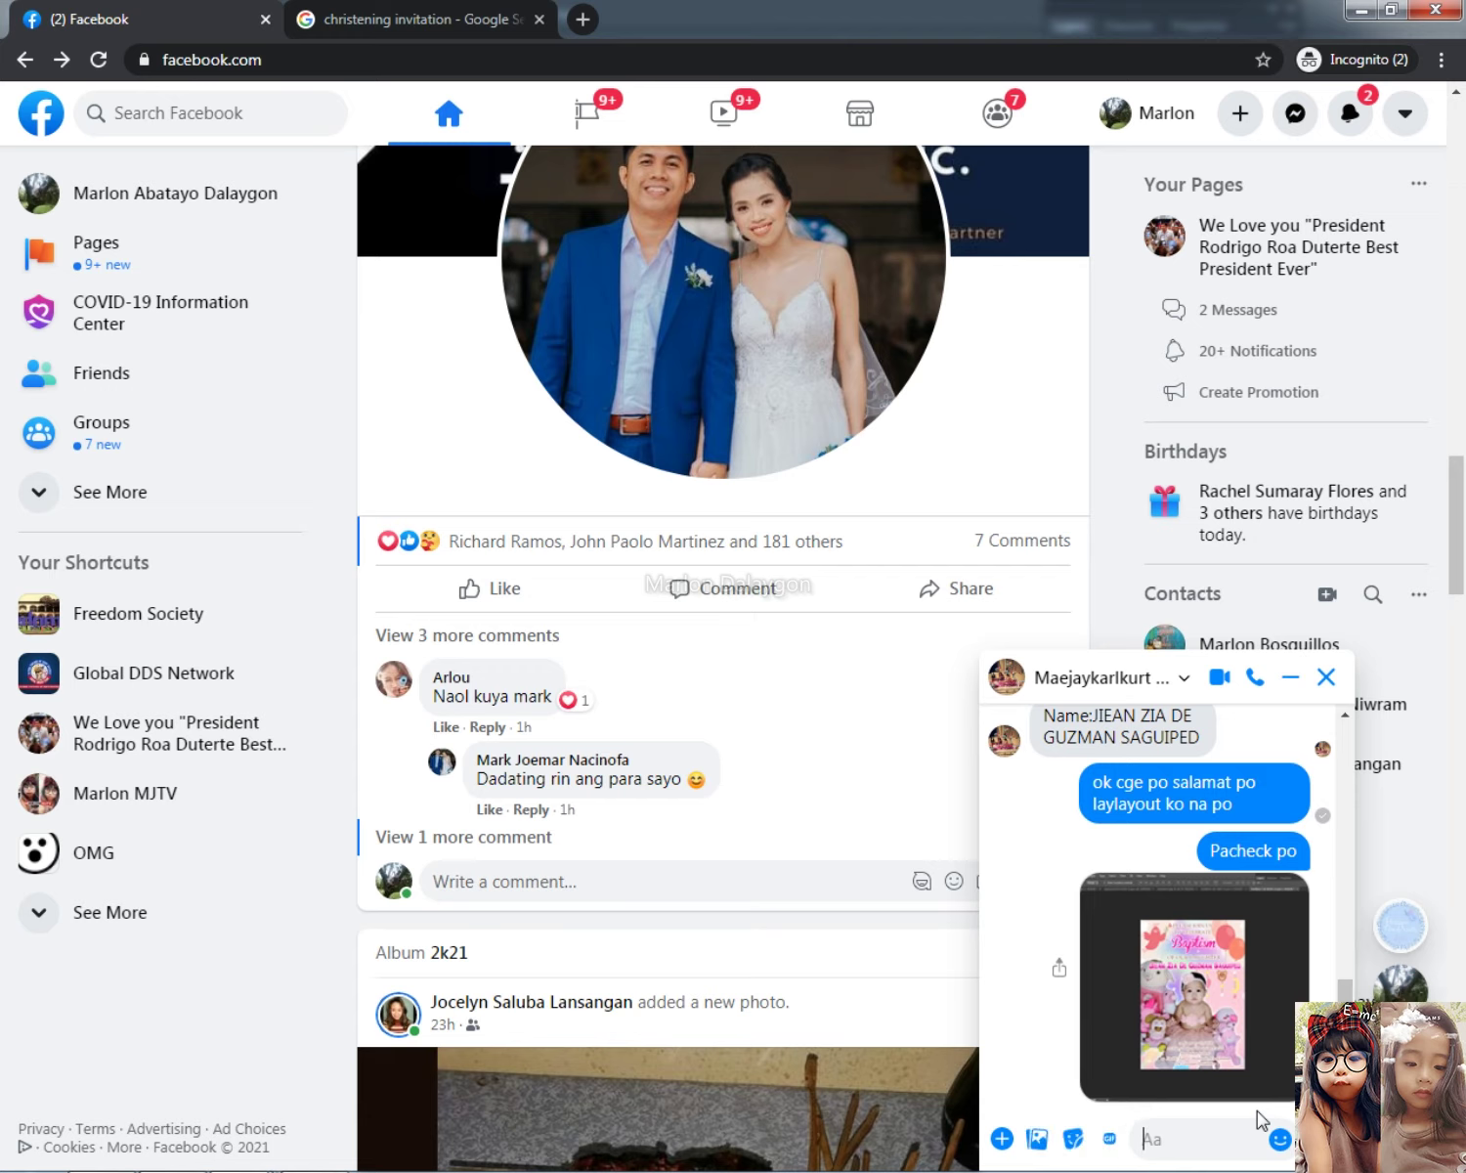
pyautogui.write('ta')
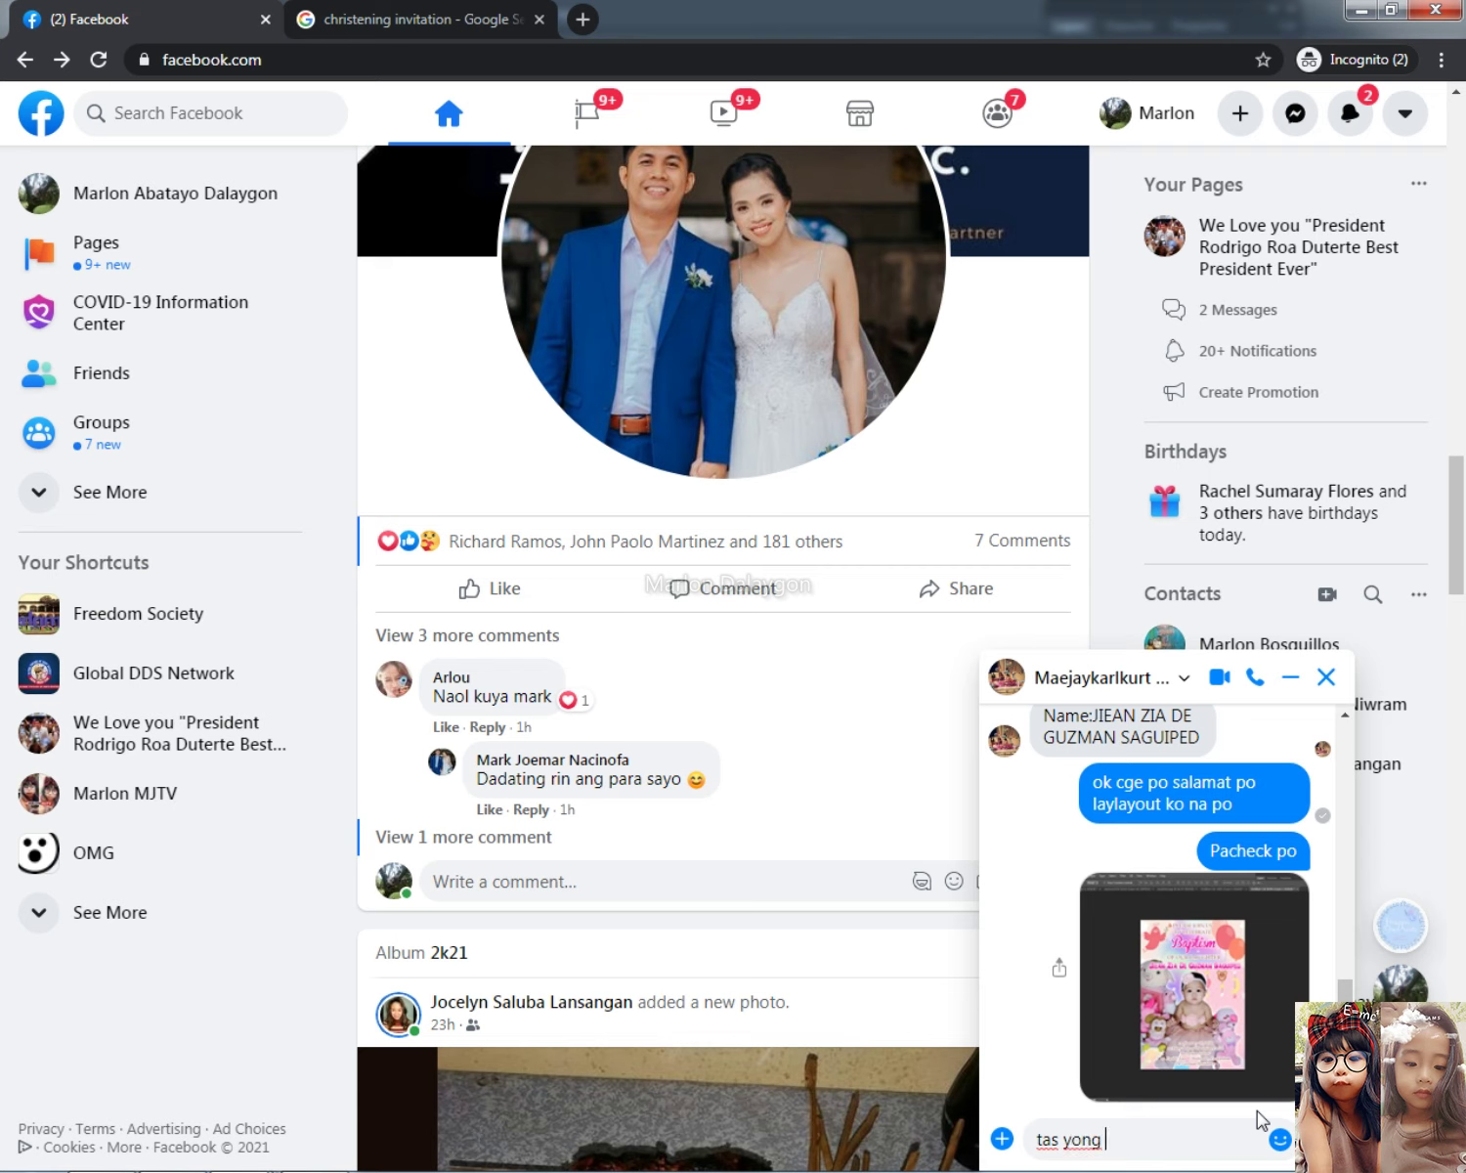
pyautogui.write('s yong ')
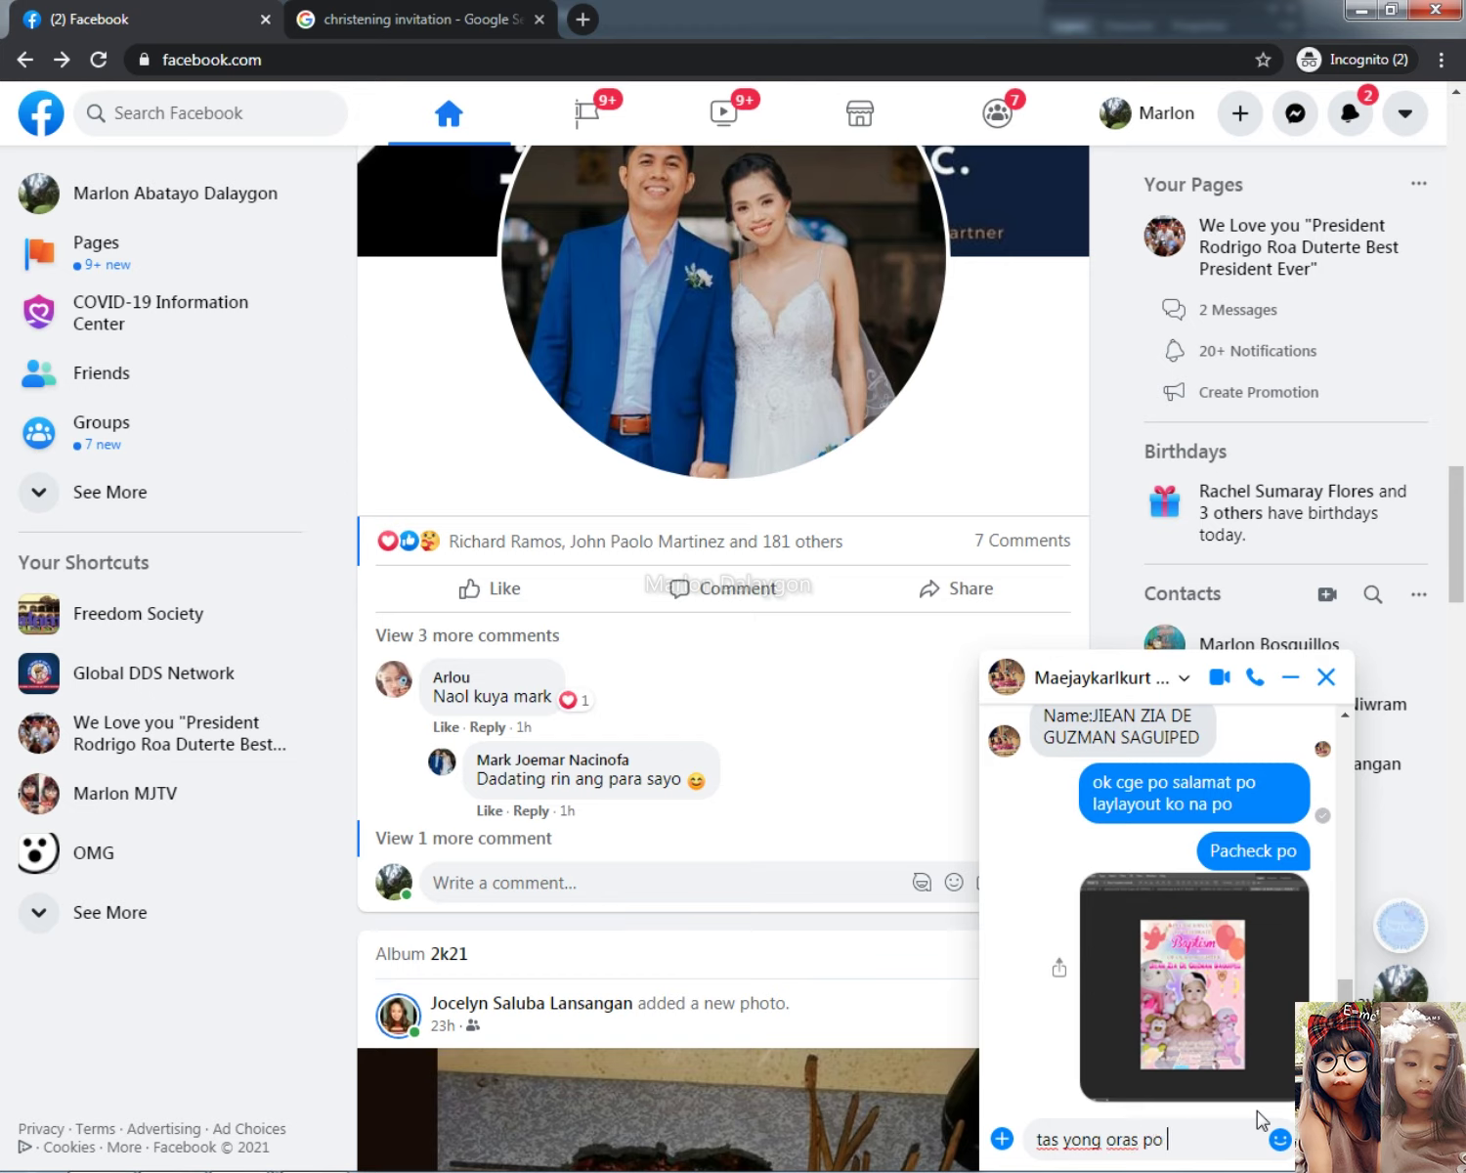
pyautogui.write('oras po po')
pyautogui.press('Return')
# Step: View the sent screenshot, then unsend it for everyone and remove the notice for yourself
pyautogui.click(1218, 912)
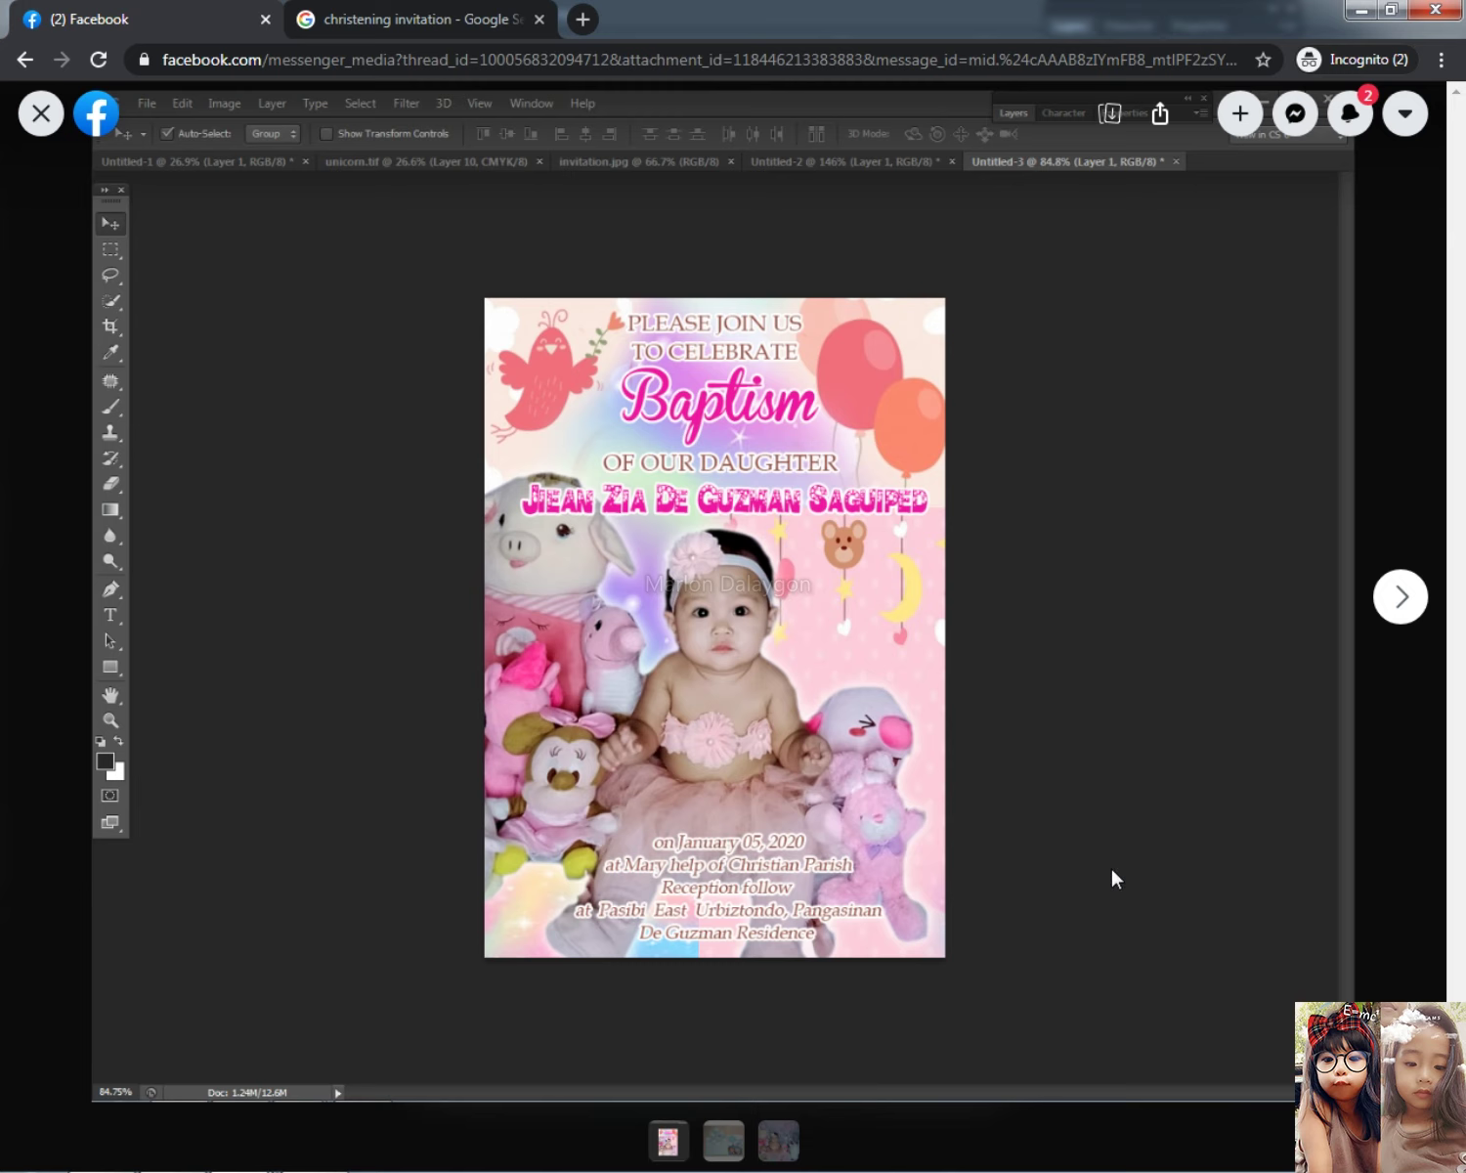
pyautogui.click(46, 119)
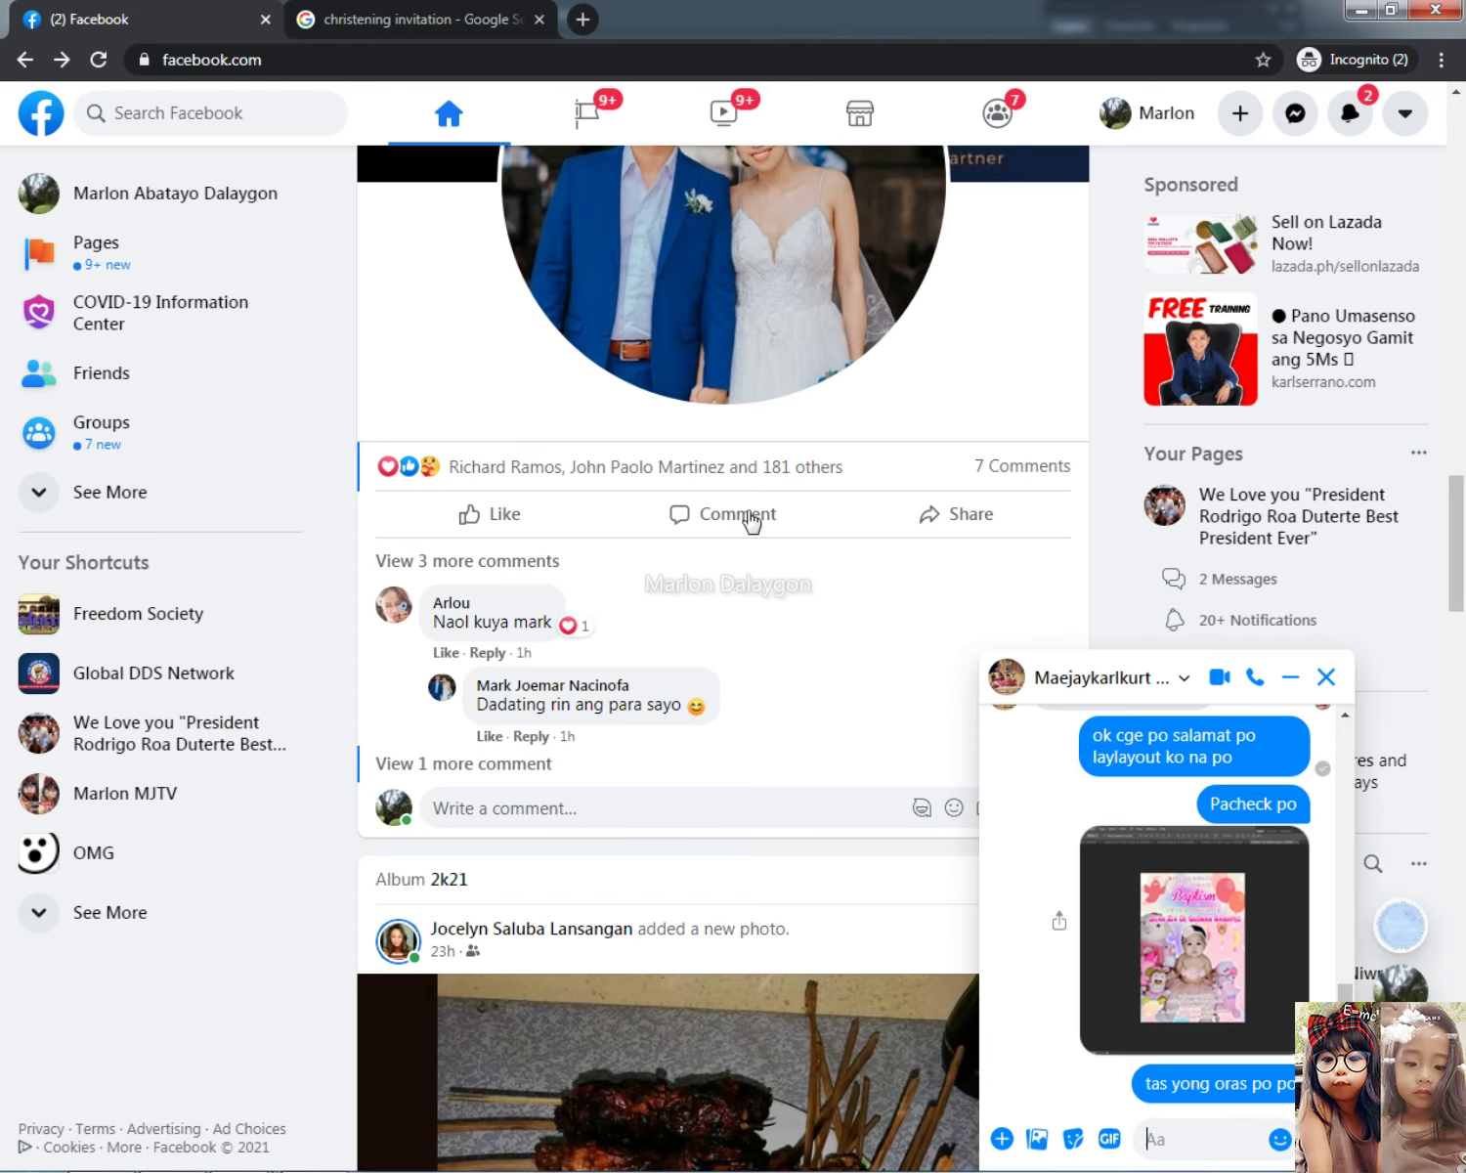
pyautogui.click(1005, 923)
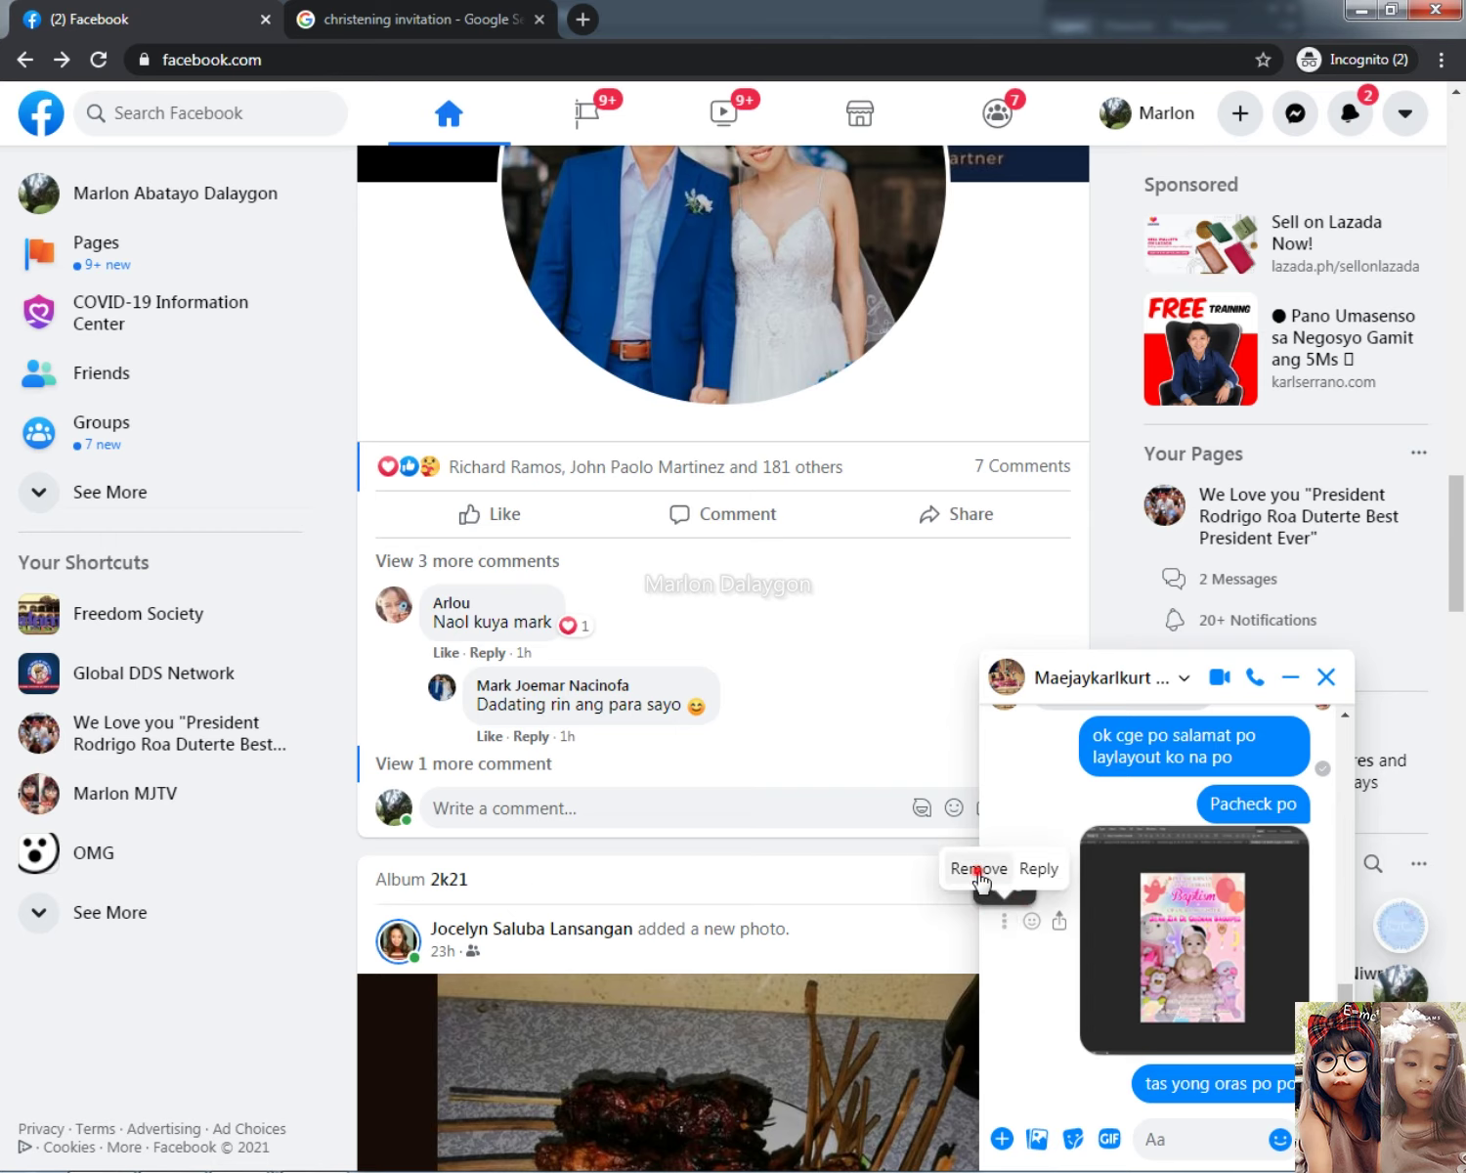
pyautogui.click(977, 868)
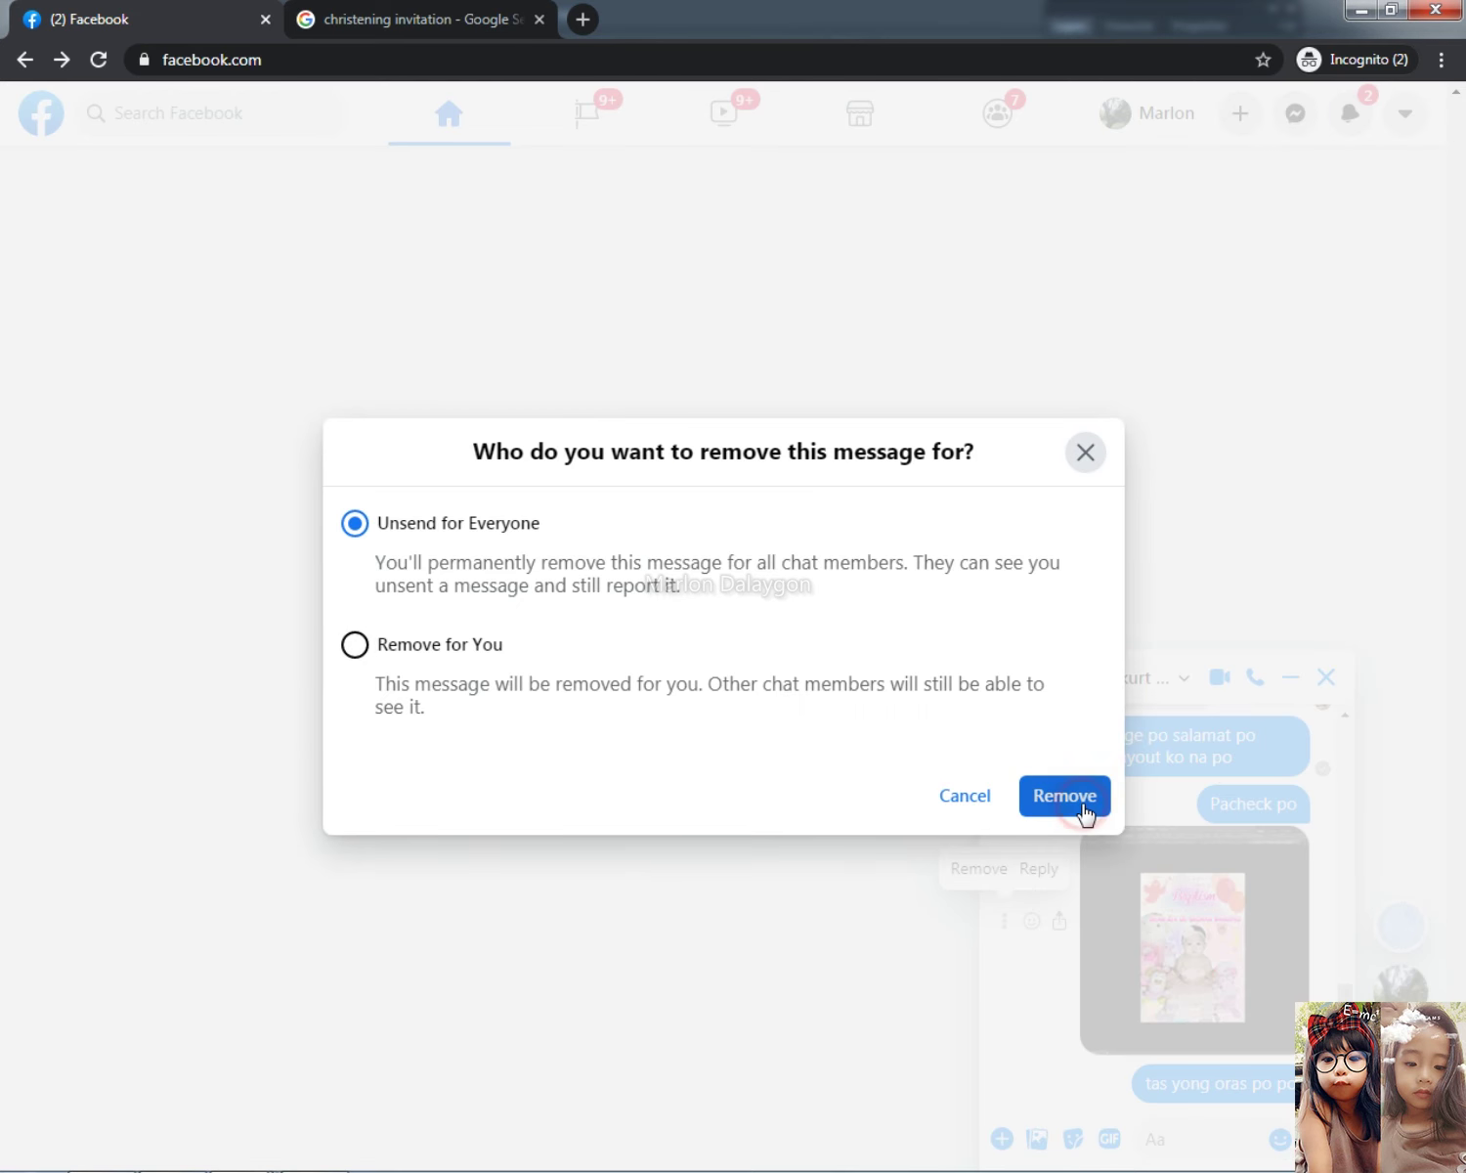
pyautogui.click(1082, 803)
pyautogui.click(1100, 1033)
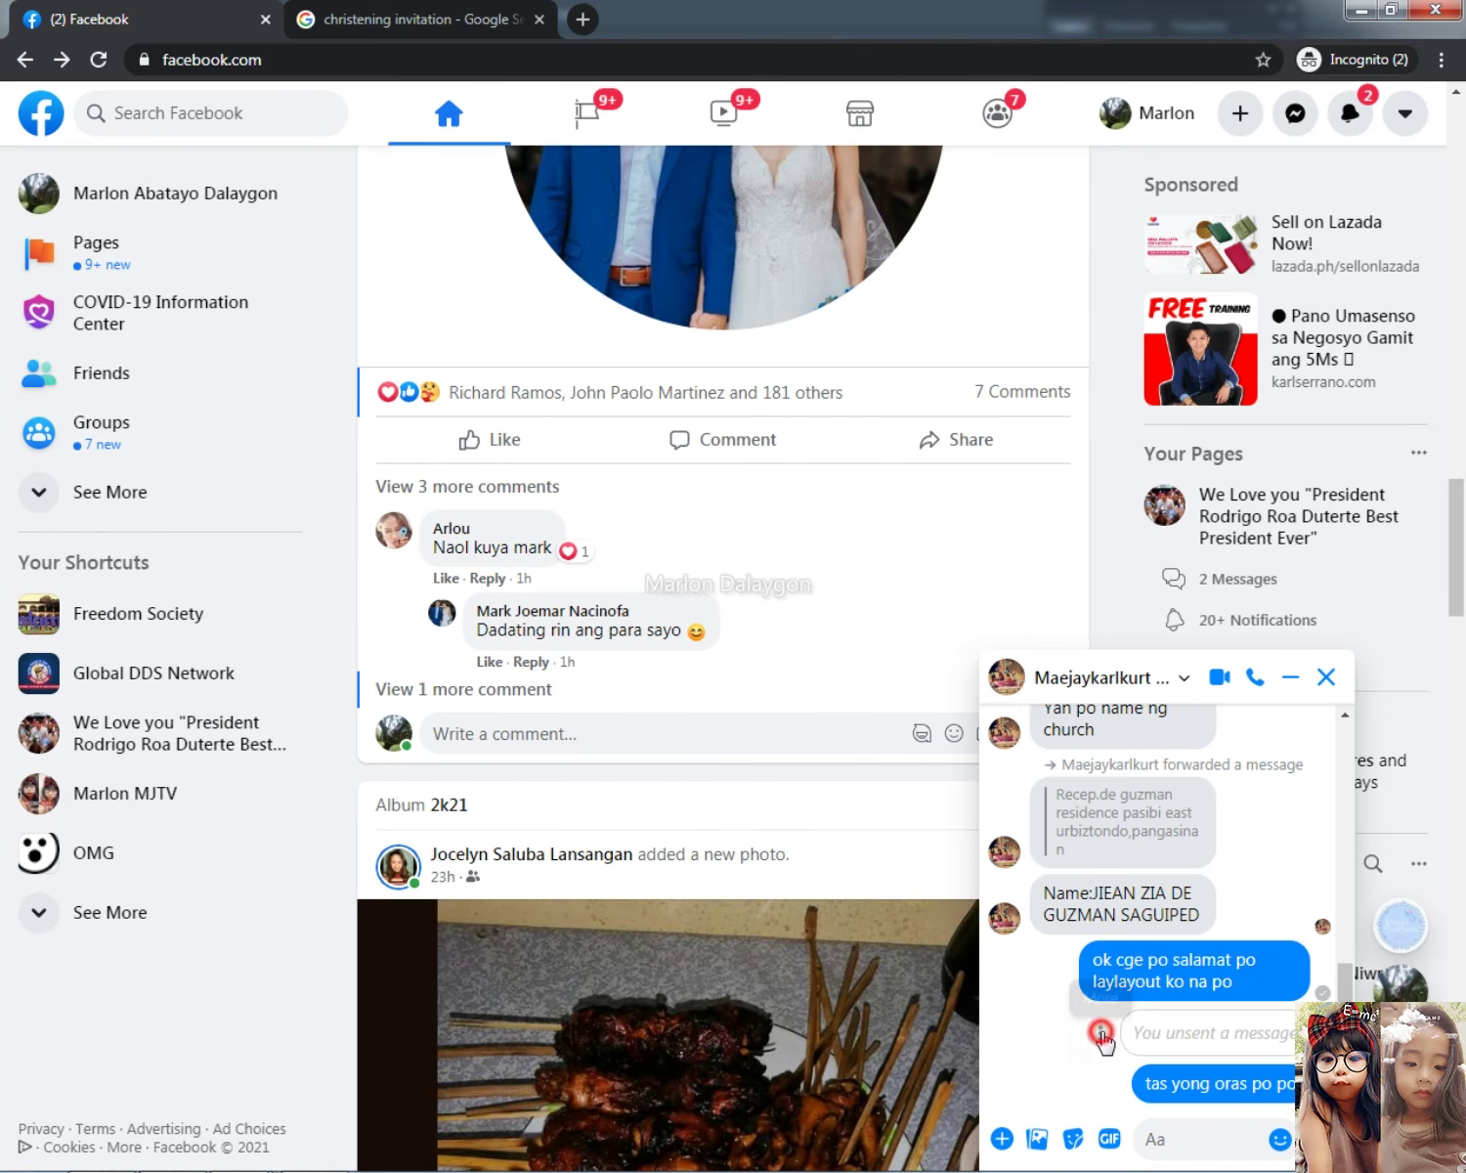
pyautogui.click(1096, 980)
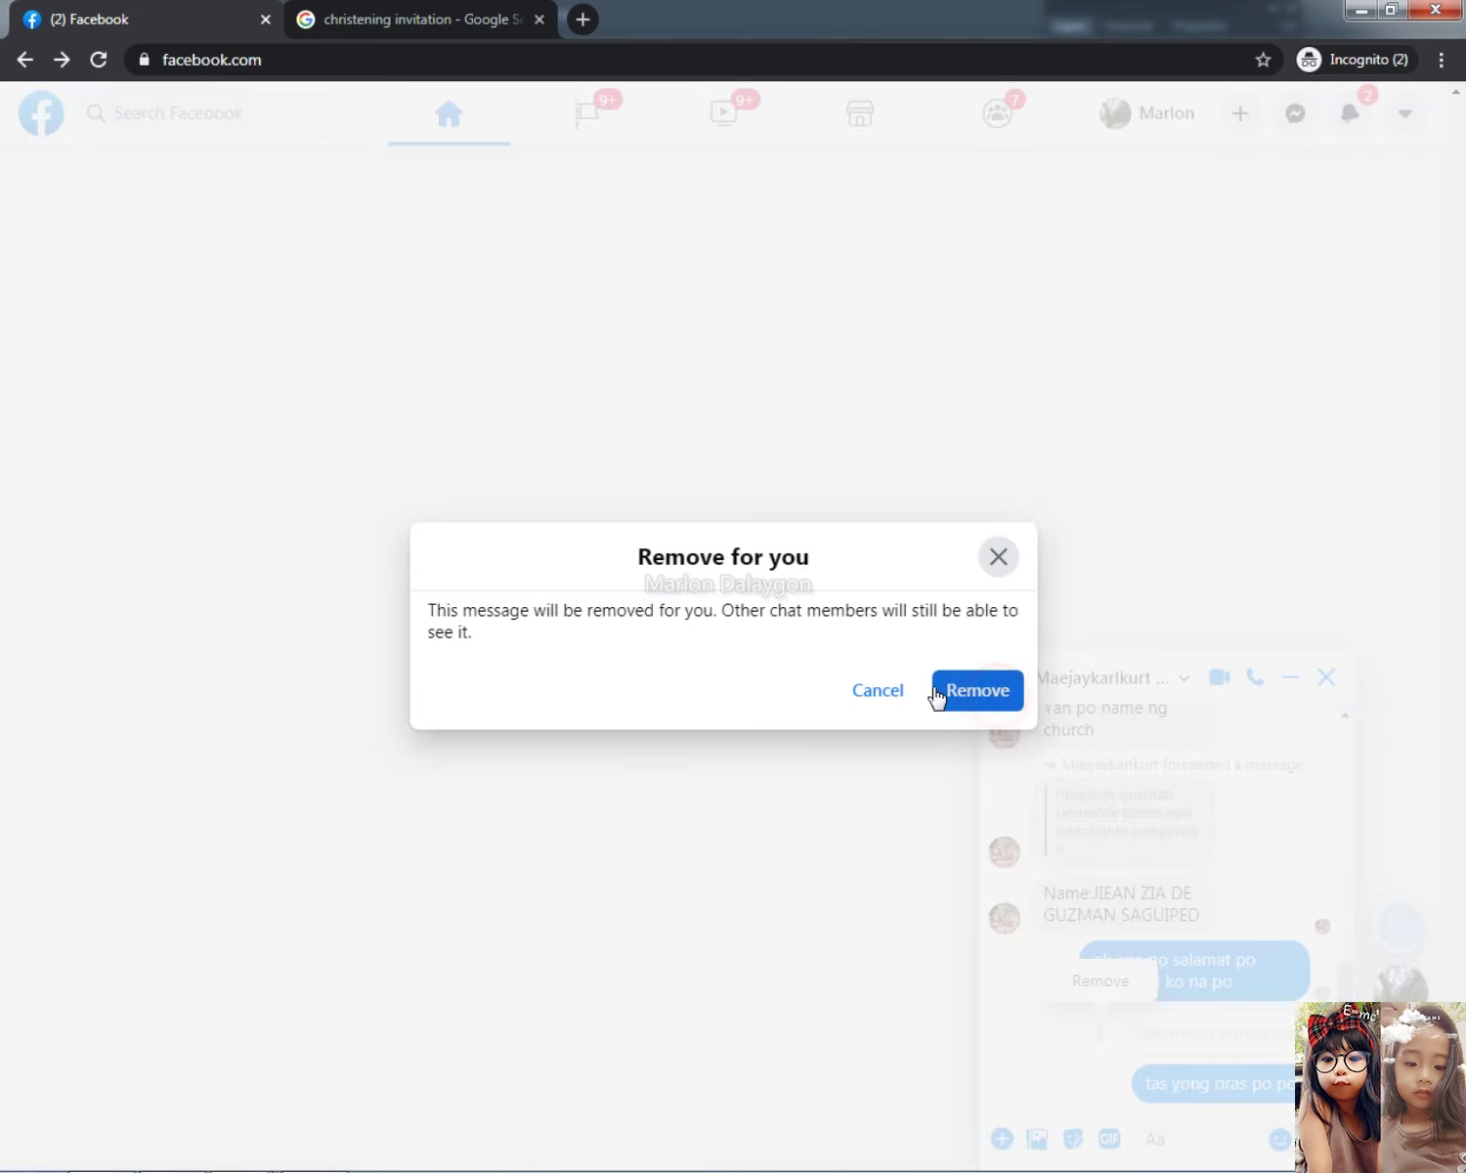
pyautogui.click(946, 696)
# Step: Glance back at the Photoshop invitation and return to the chat message box
pyautogui.hotkey('alt', 'Tab')
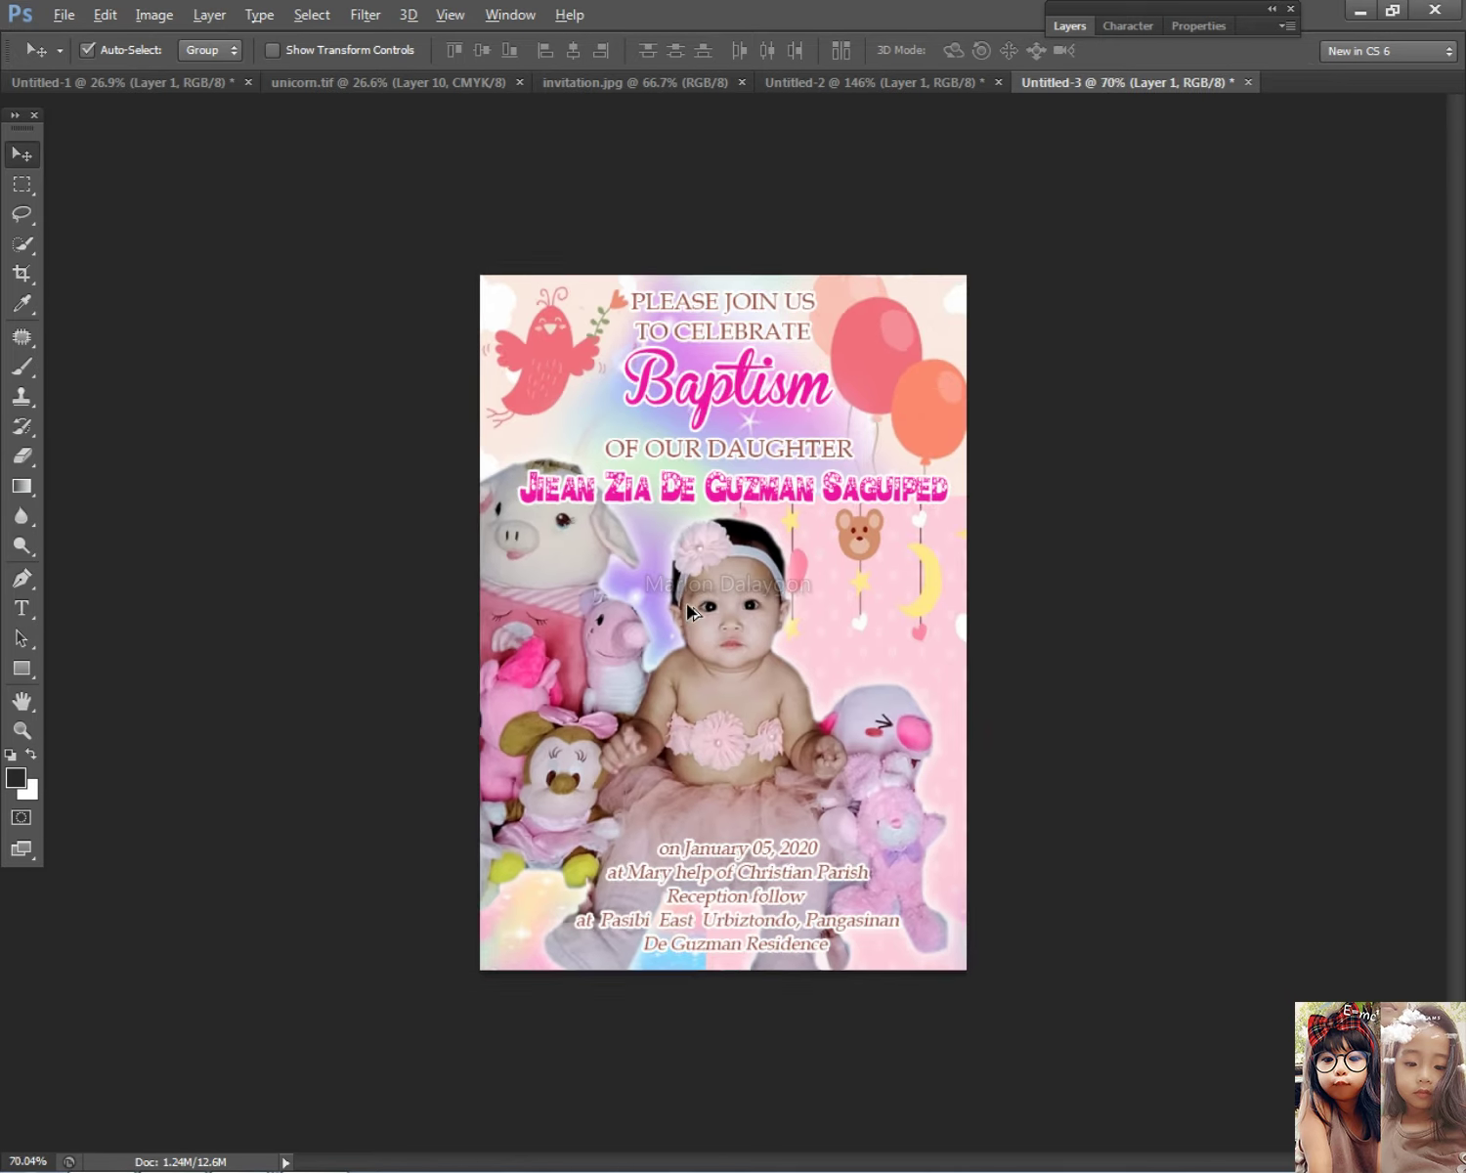
pyautogui.scroll(-3, 688, 611)
pyautogui.scroll(1, 688, 611)
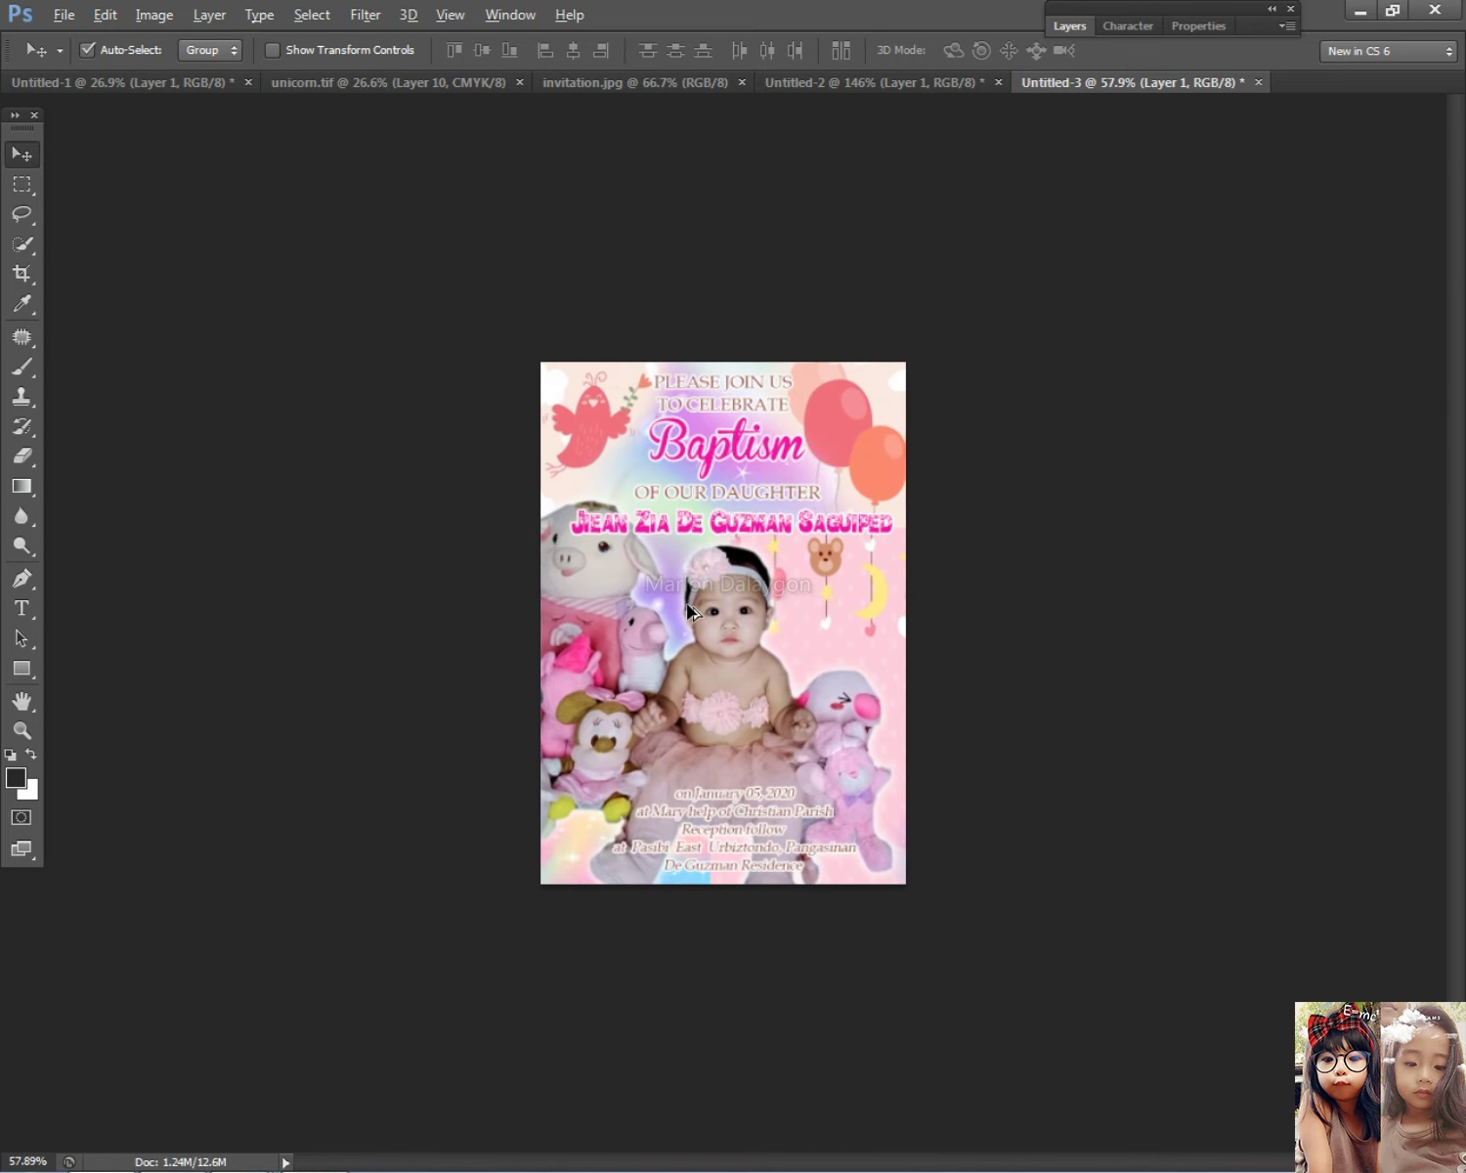
pyautogui.hotkey('alt', 'Tab')
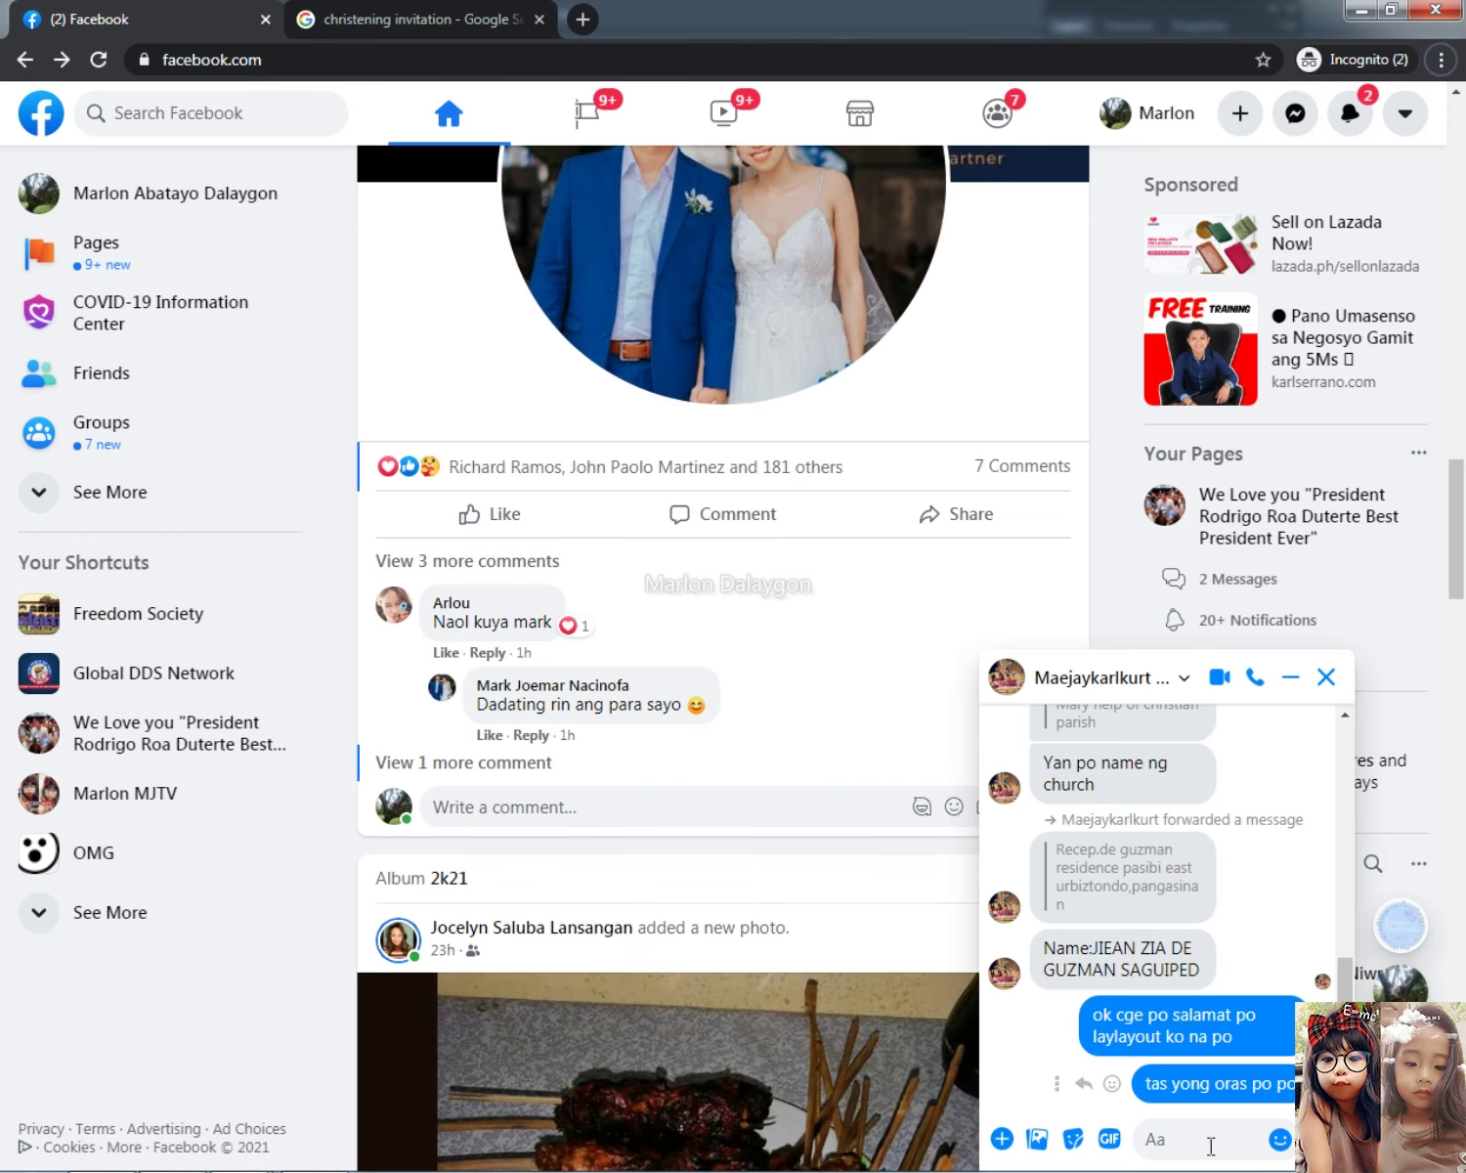
pyautogui.click(1211, 1142)
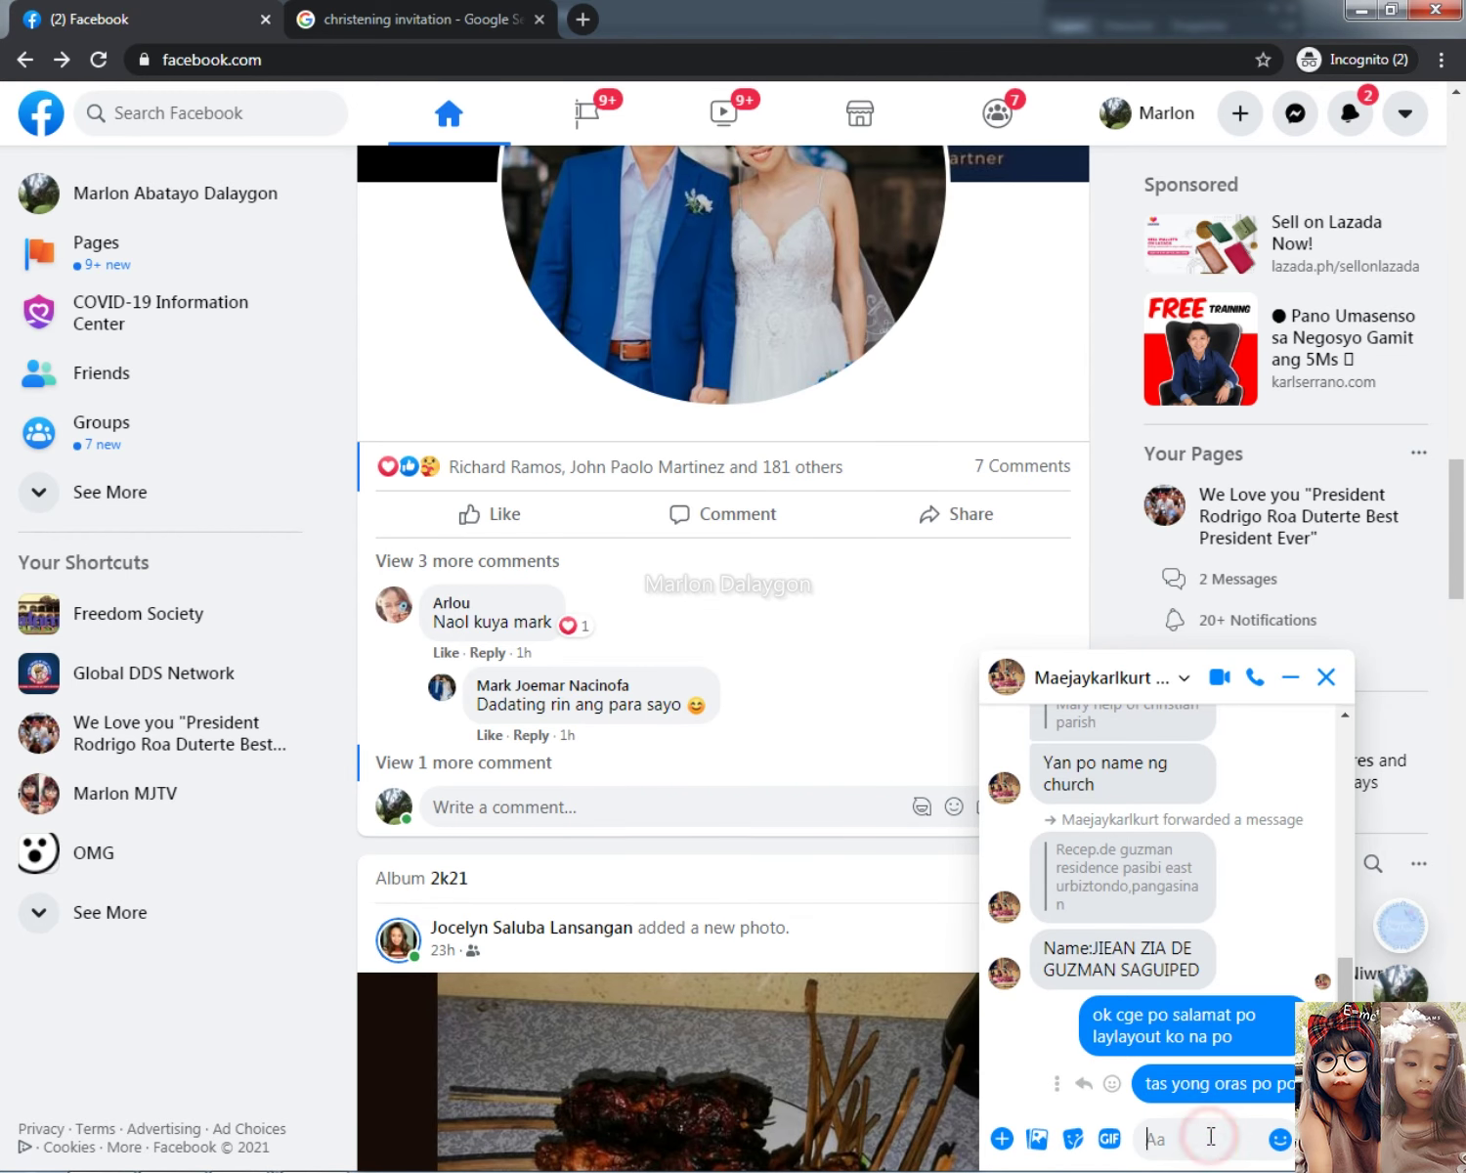
# Step: Send a fresh invitation screenshot to the chat and view it full size
pyautogui.hotkey('ctrl', 'v')
pyautogui.press('Return')
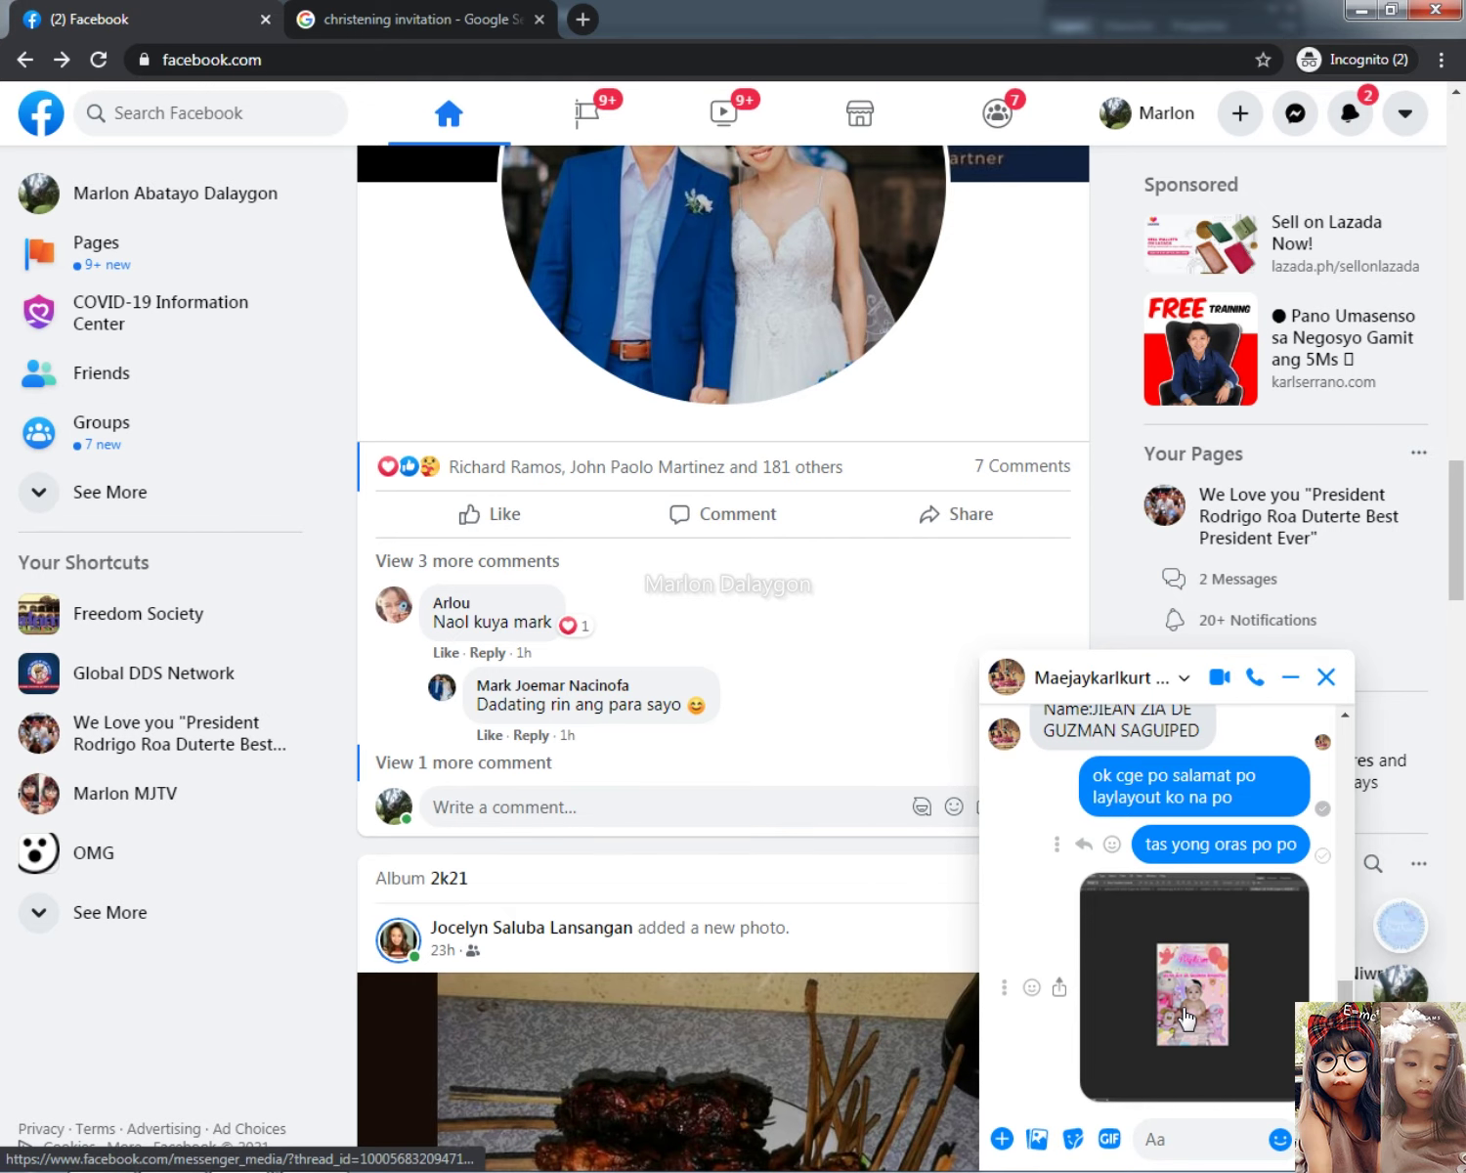
pyautogui.click(1200, 989)
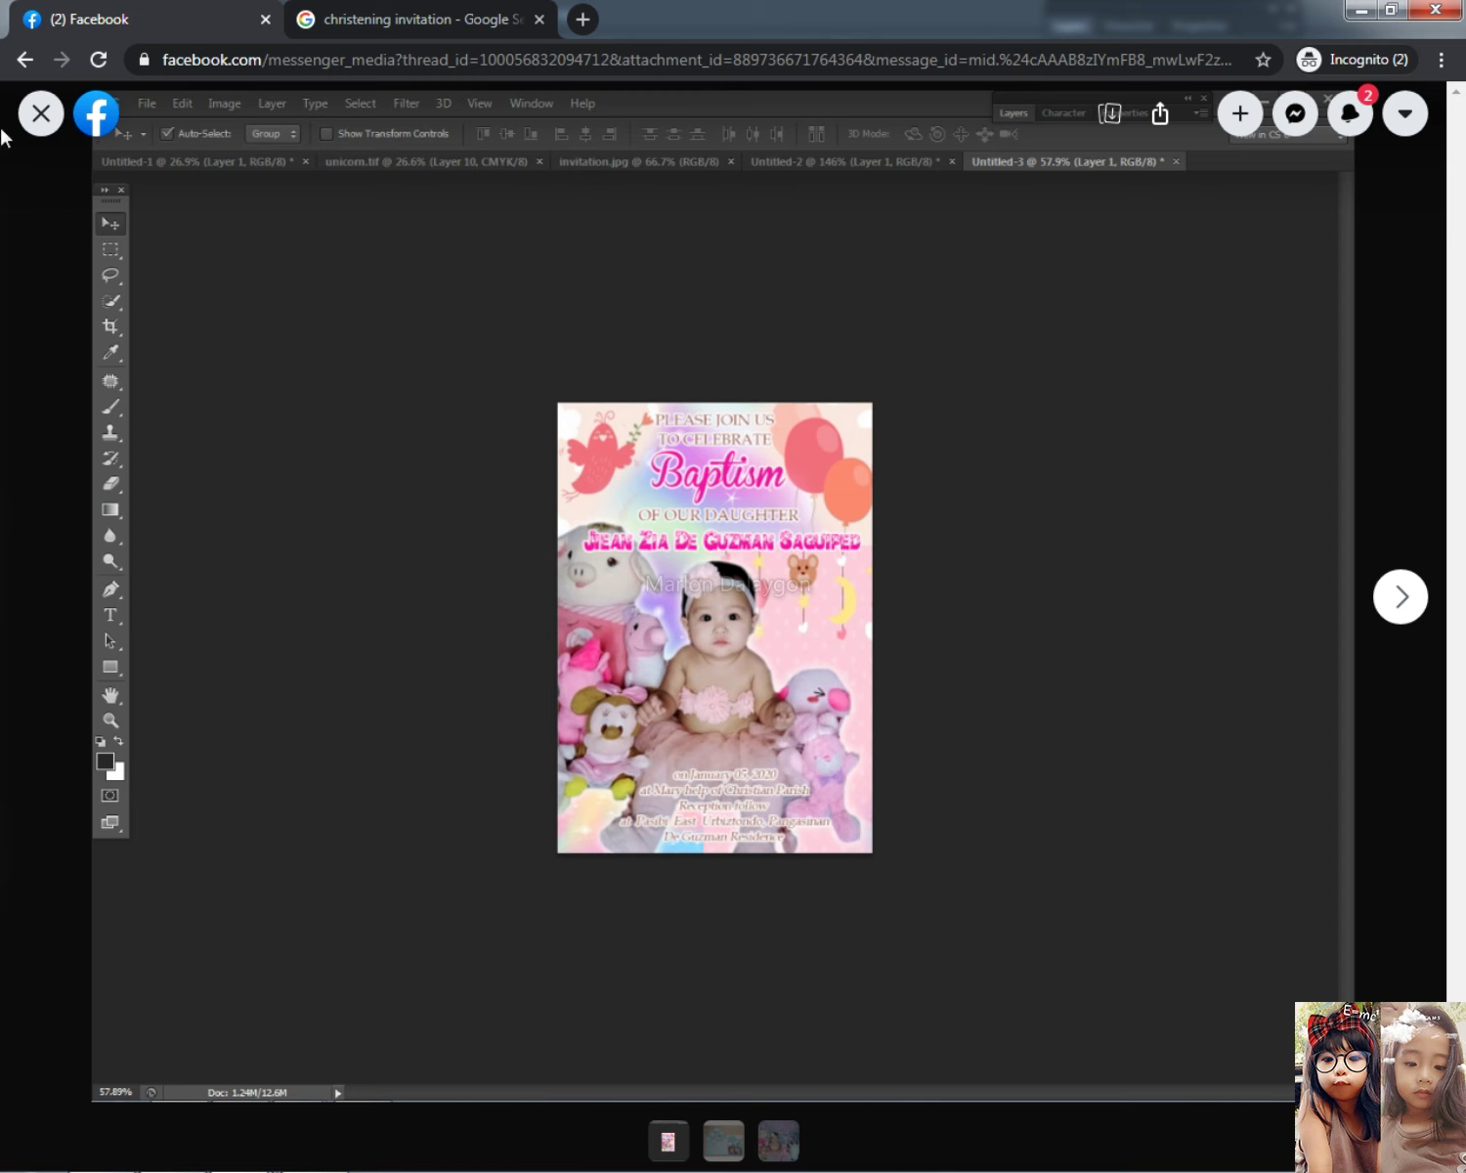
pyautogui.click(37, 115)
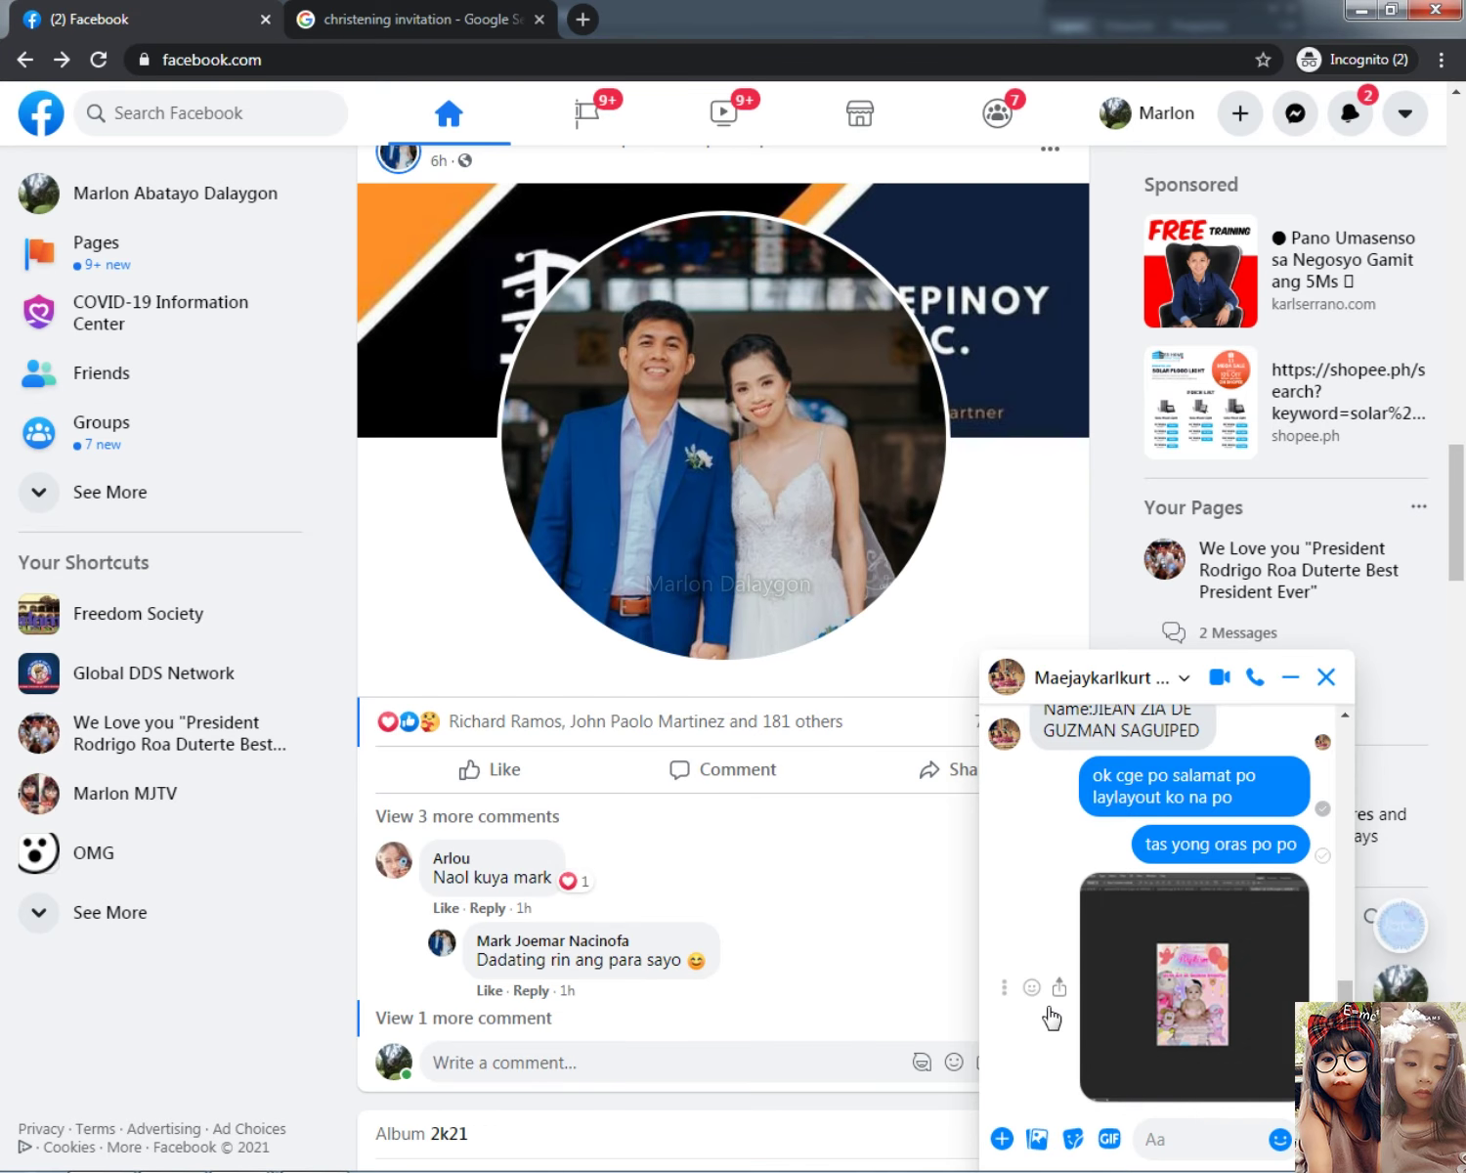
# Step: Unsend the new screenshot for everyone and remove the unsent notice for yourself
pyautogui.click(1002, 993)
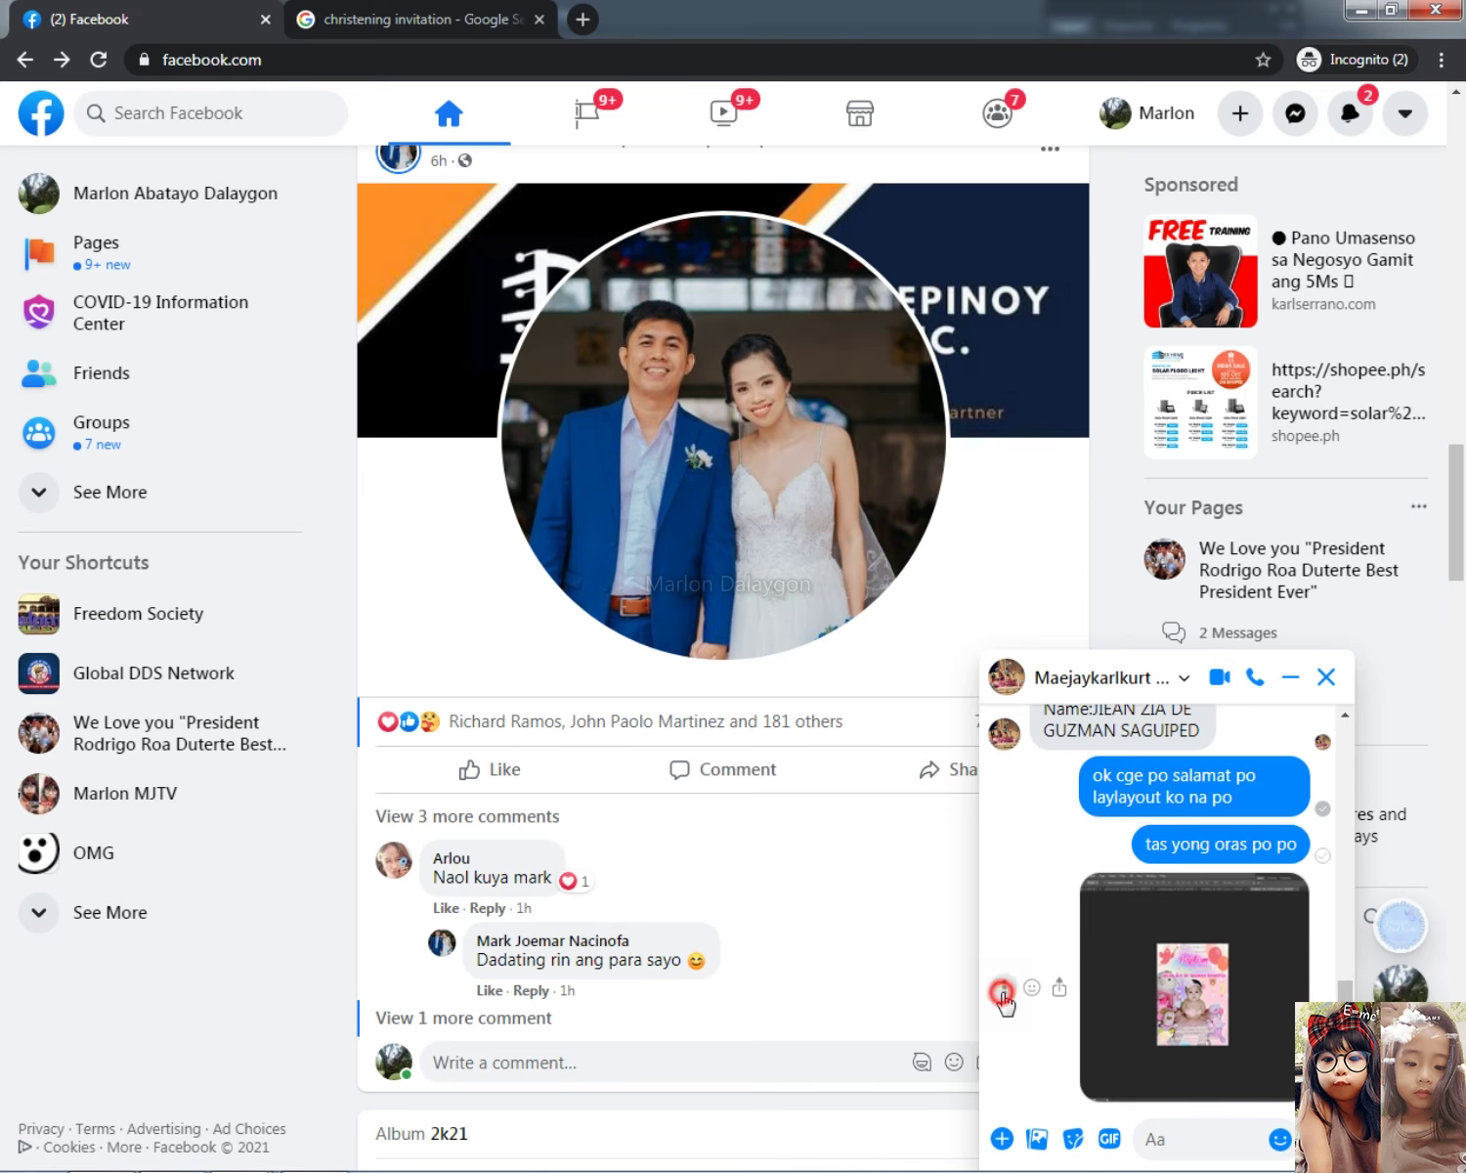
pyautogui.click(978, 935)
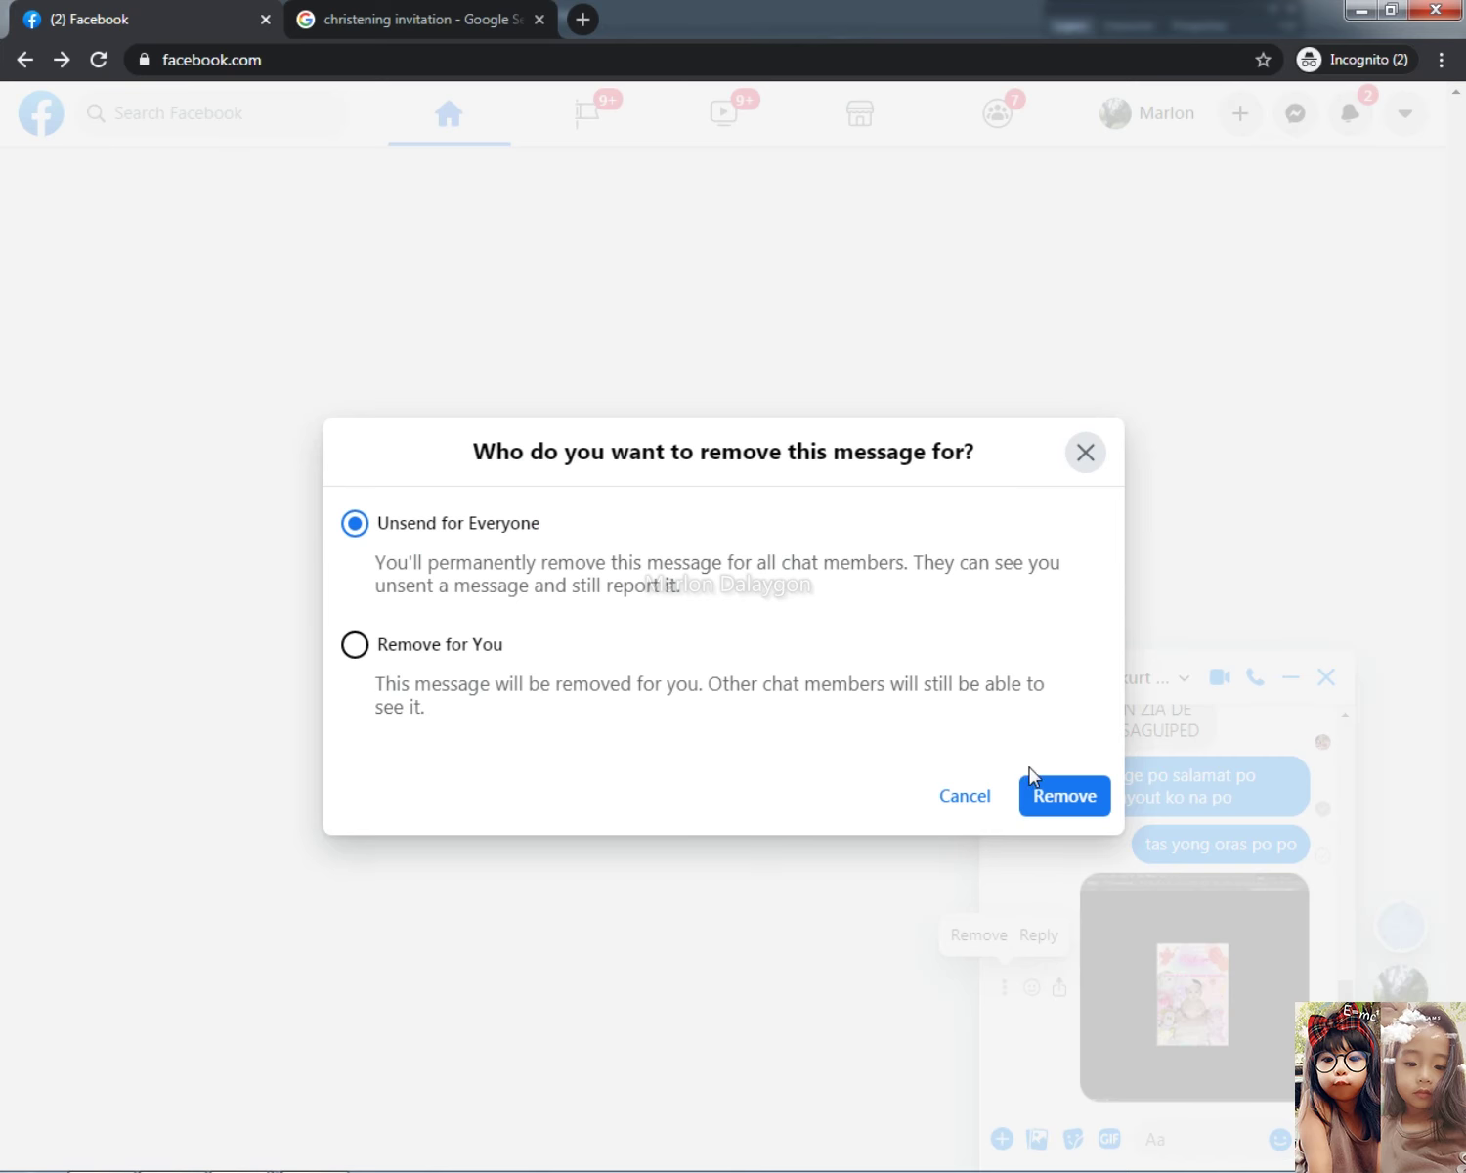
pyautogui.click(1040, 786)
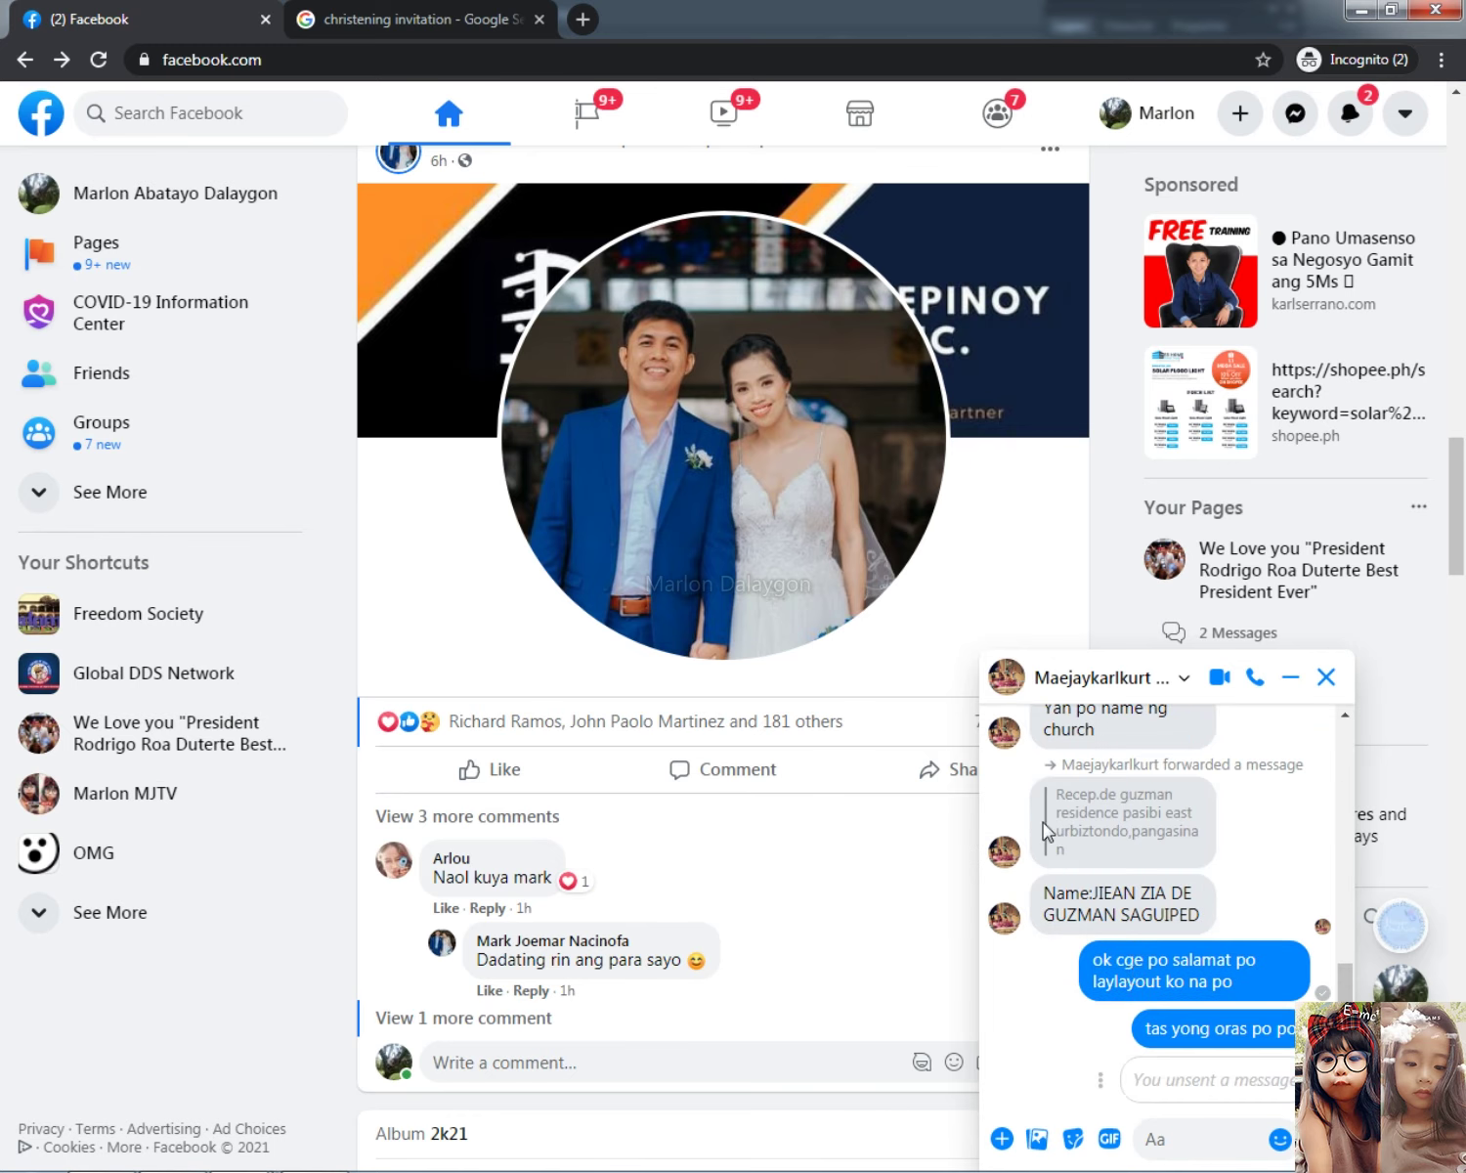
pyautogui.click(1102, 1075)
pyautogui.click(1080, 1044)
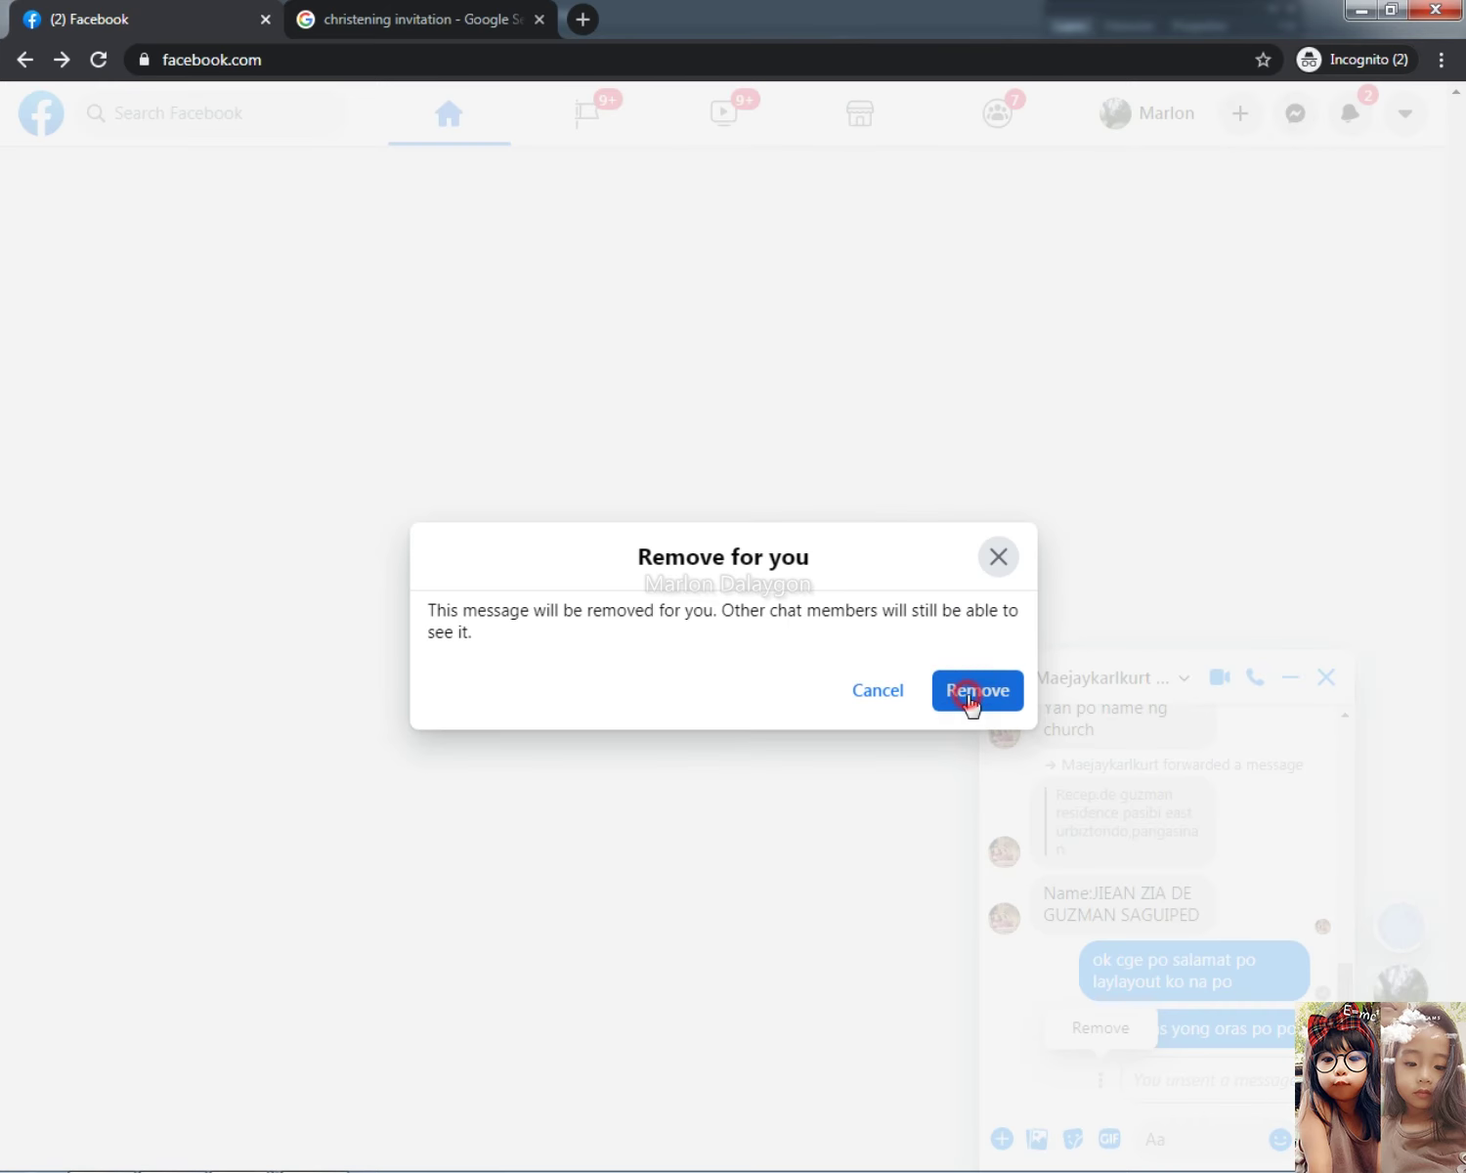
pyautogui.click(970, 692)
# Step: Send the finished invitation image to the chat, then minimize the browser
pyautogui.hotkey('alt', 'Tab')
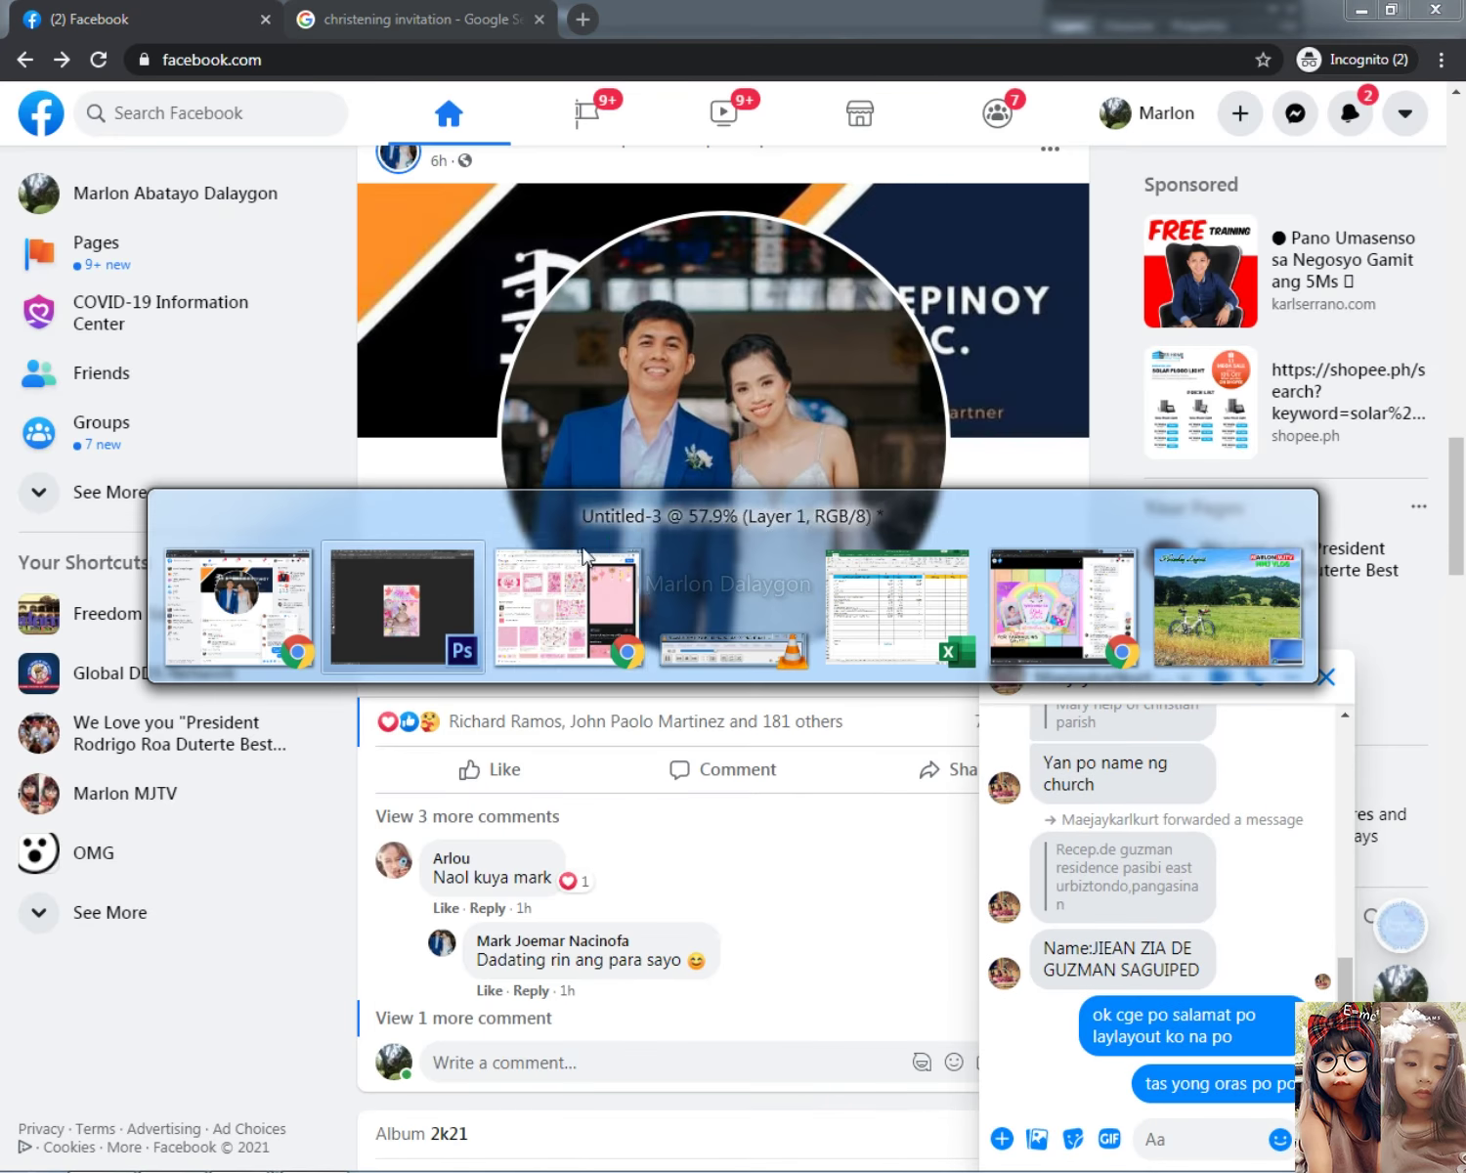
pyautogui.scroll(1, 700, 622)
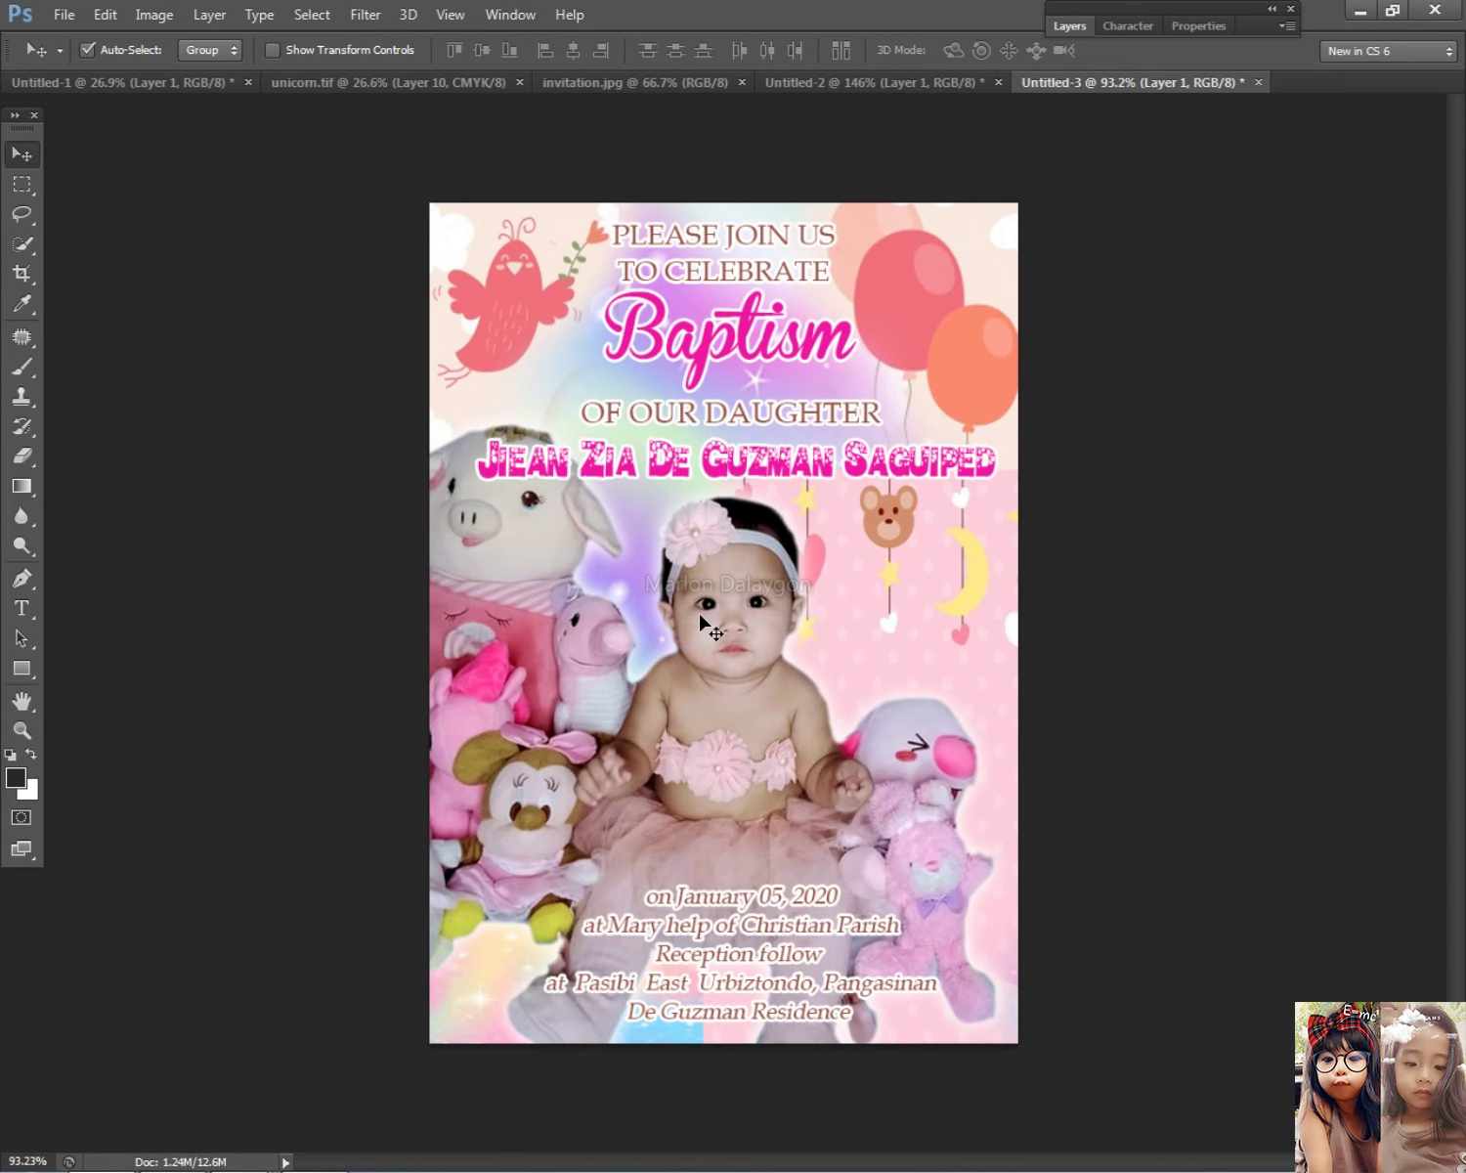
pyautogui.hotkey('alt', 'Tab')
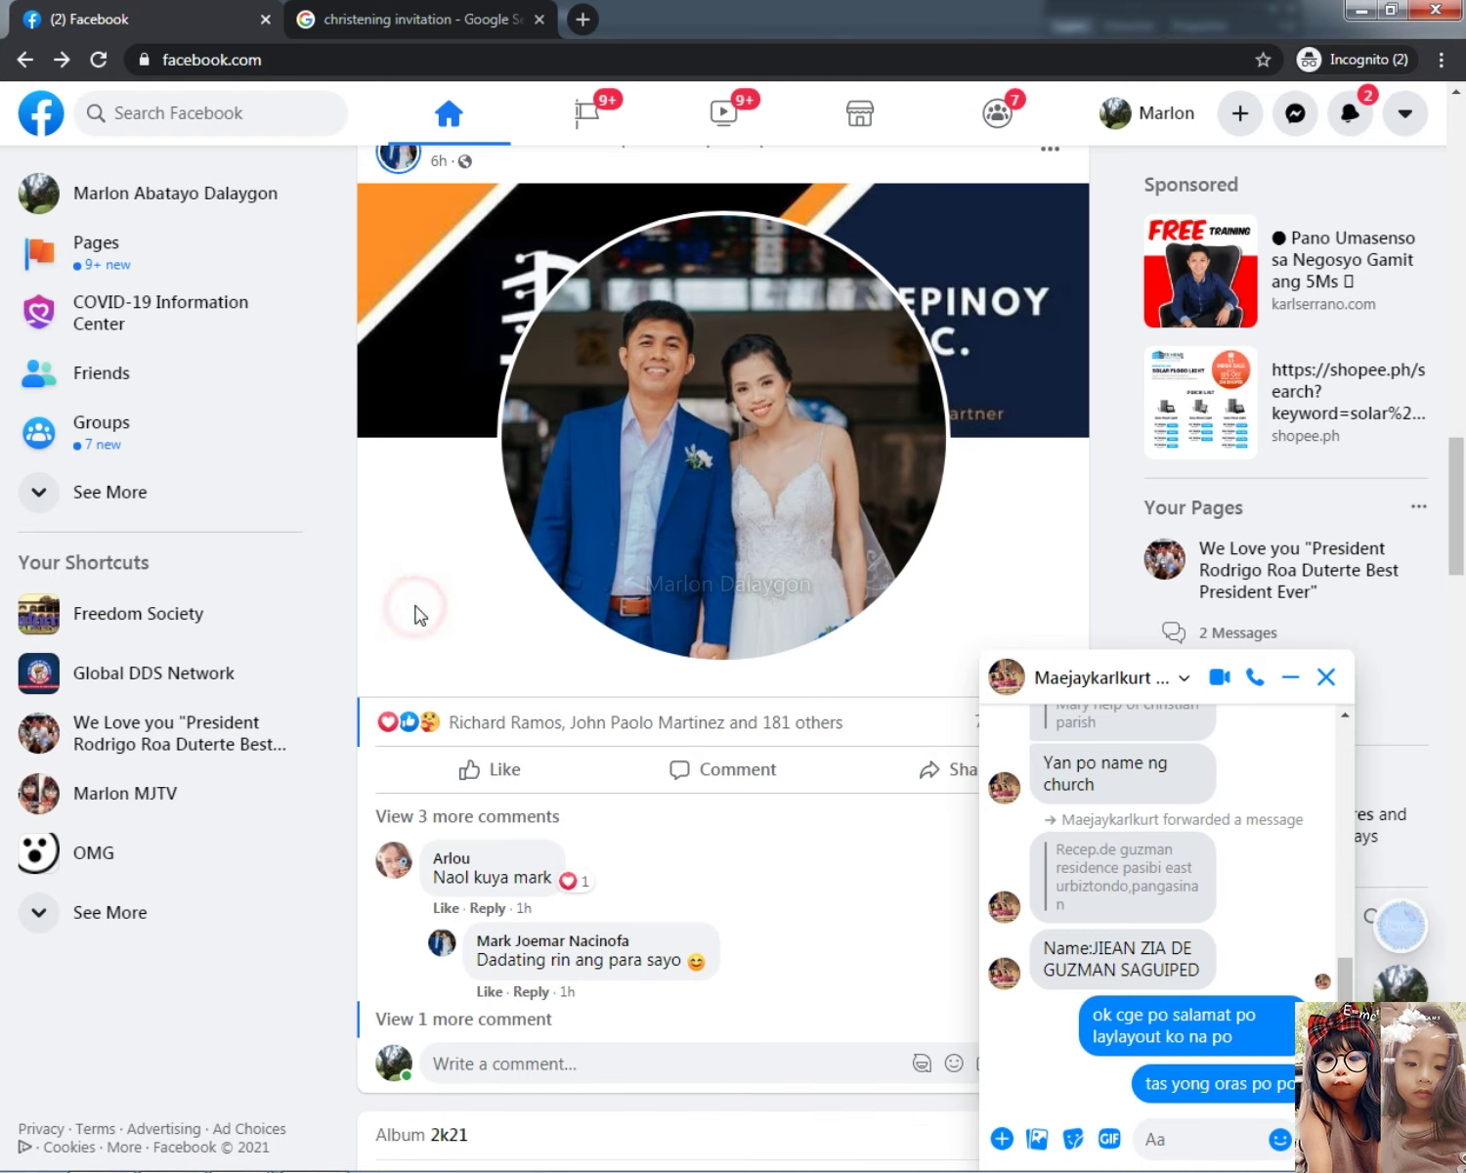
pyautogui.click(1185, 1133)
pyautogui.hotkey('ctrl', 'v')
pyautogui.press('Return')
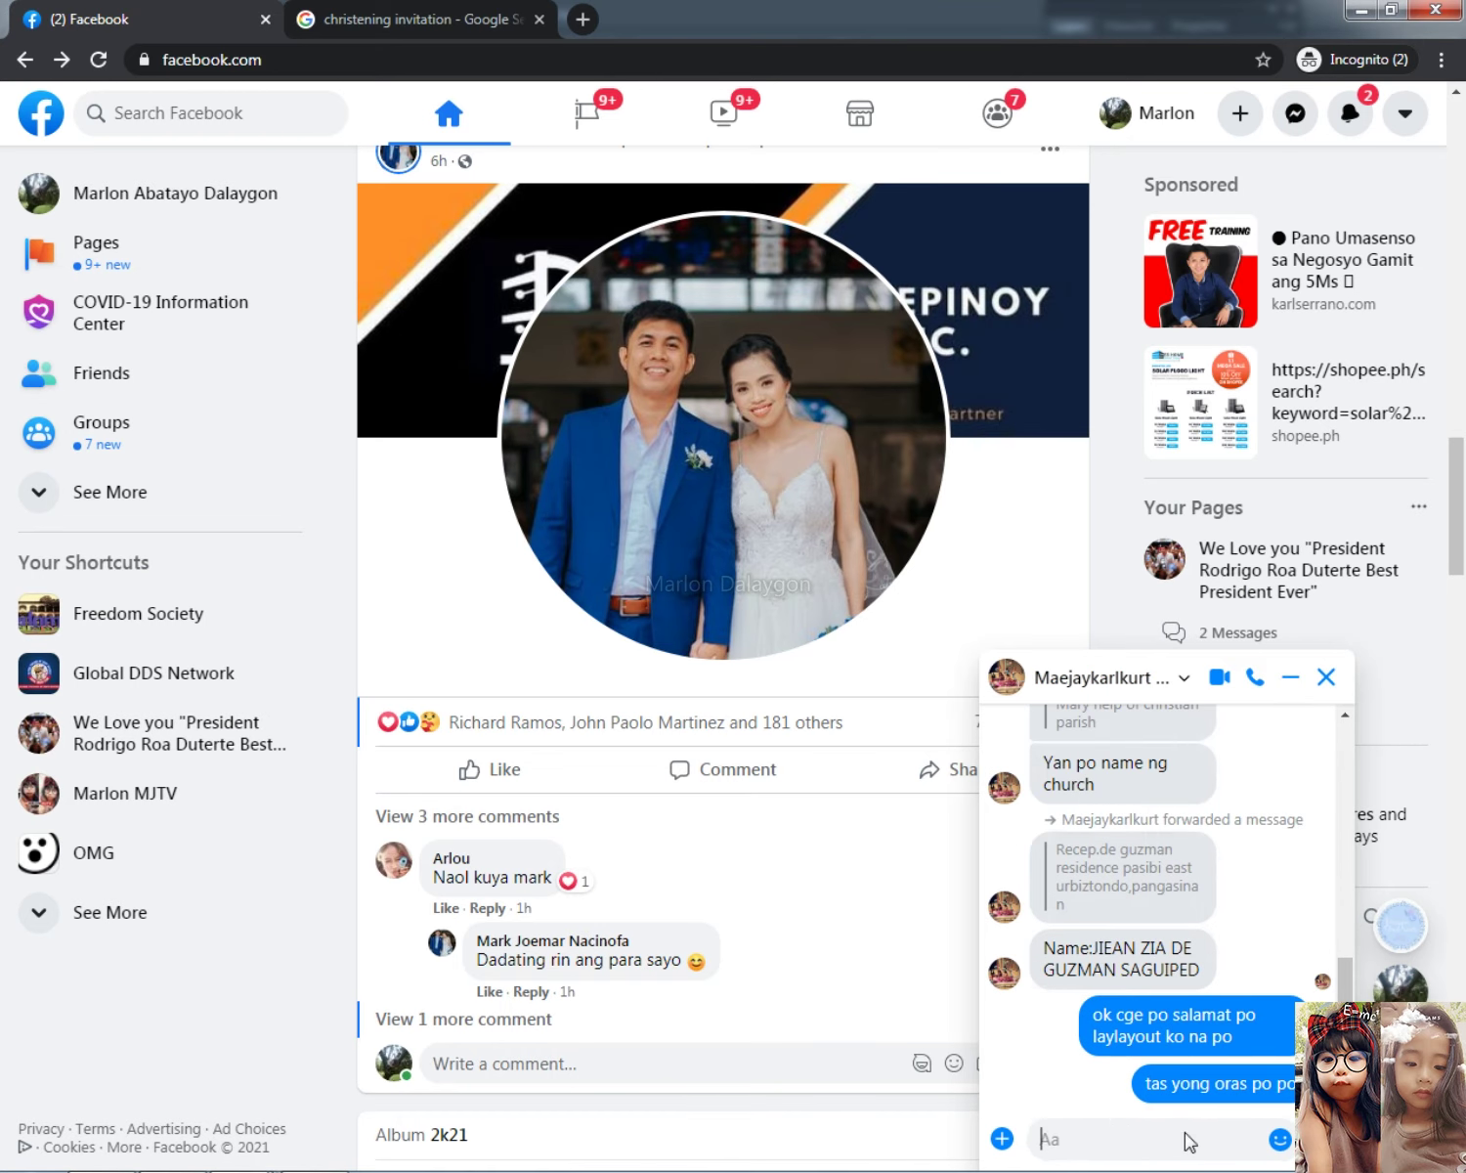
pyautogui.click(1361, 10)
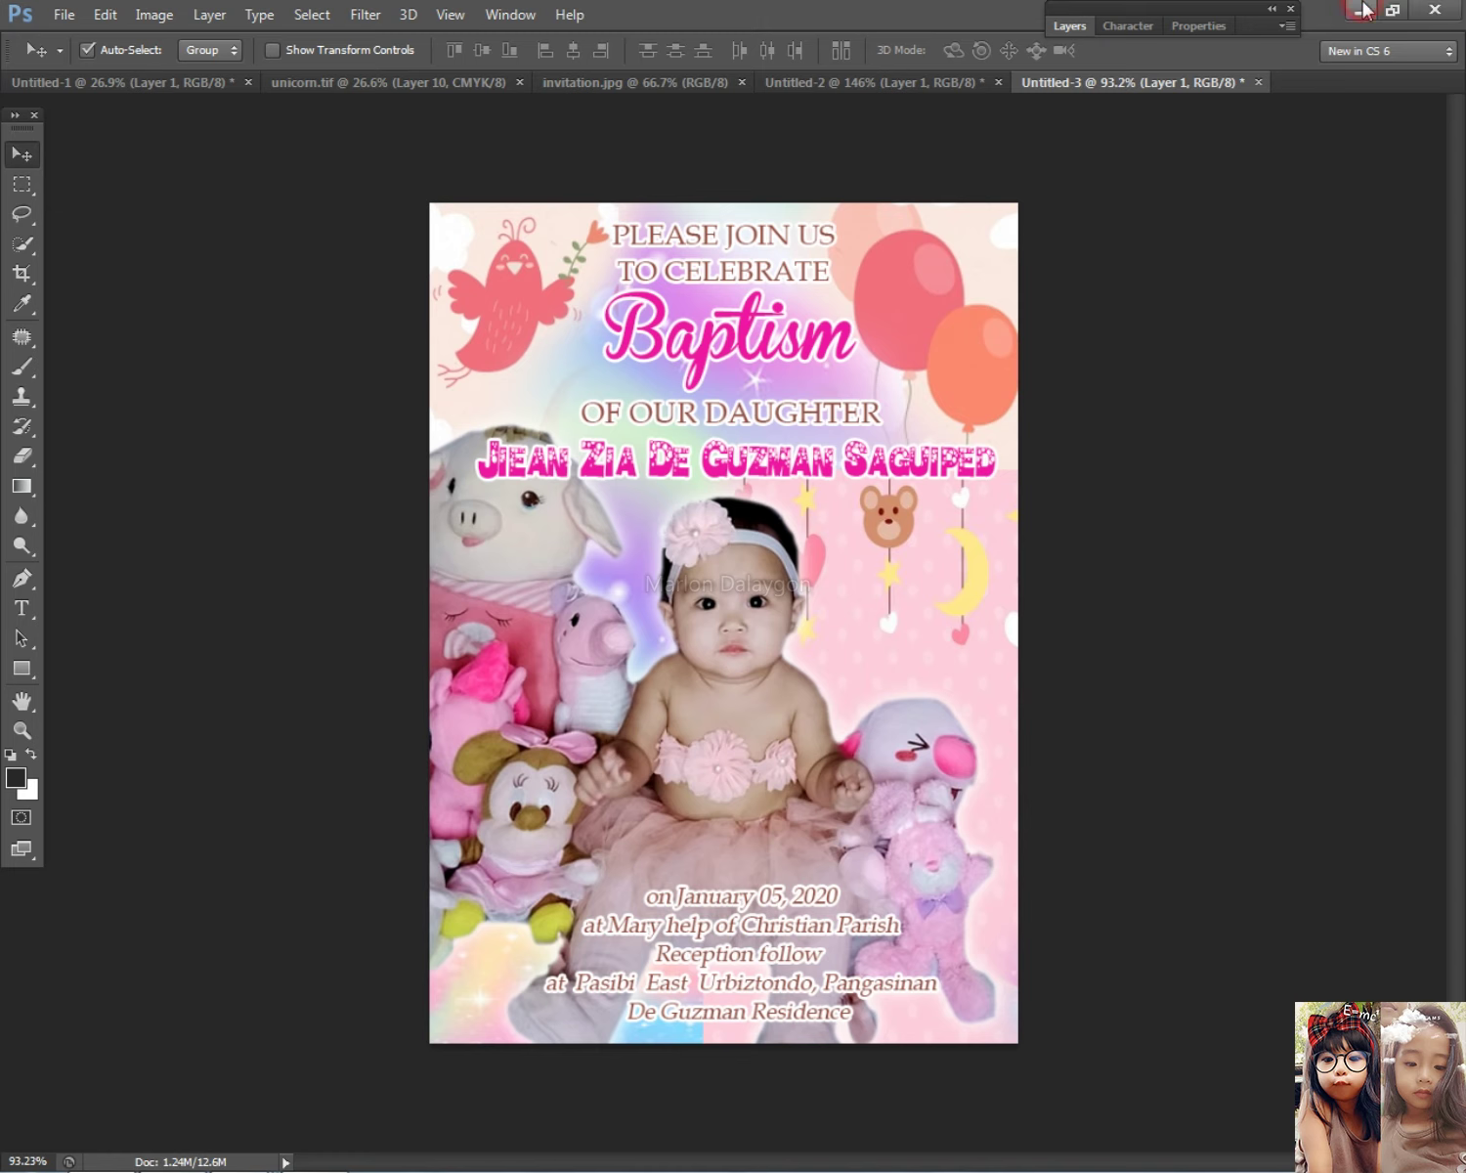
# Step: Start File > Save As and navigate up to the invitation folder
pyautogui.scroll(-1, 547, 575)
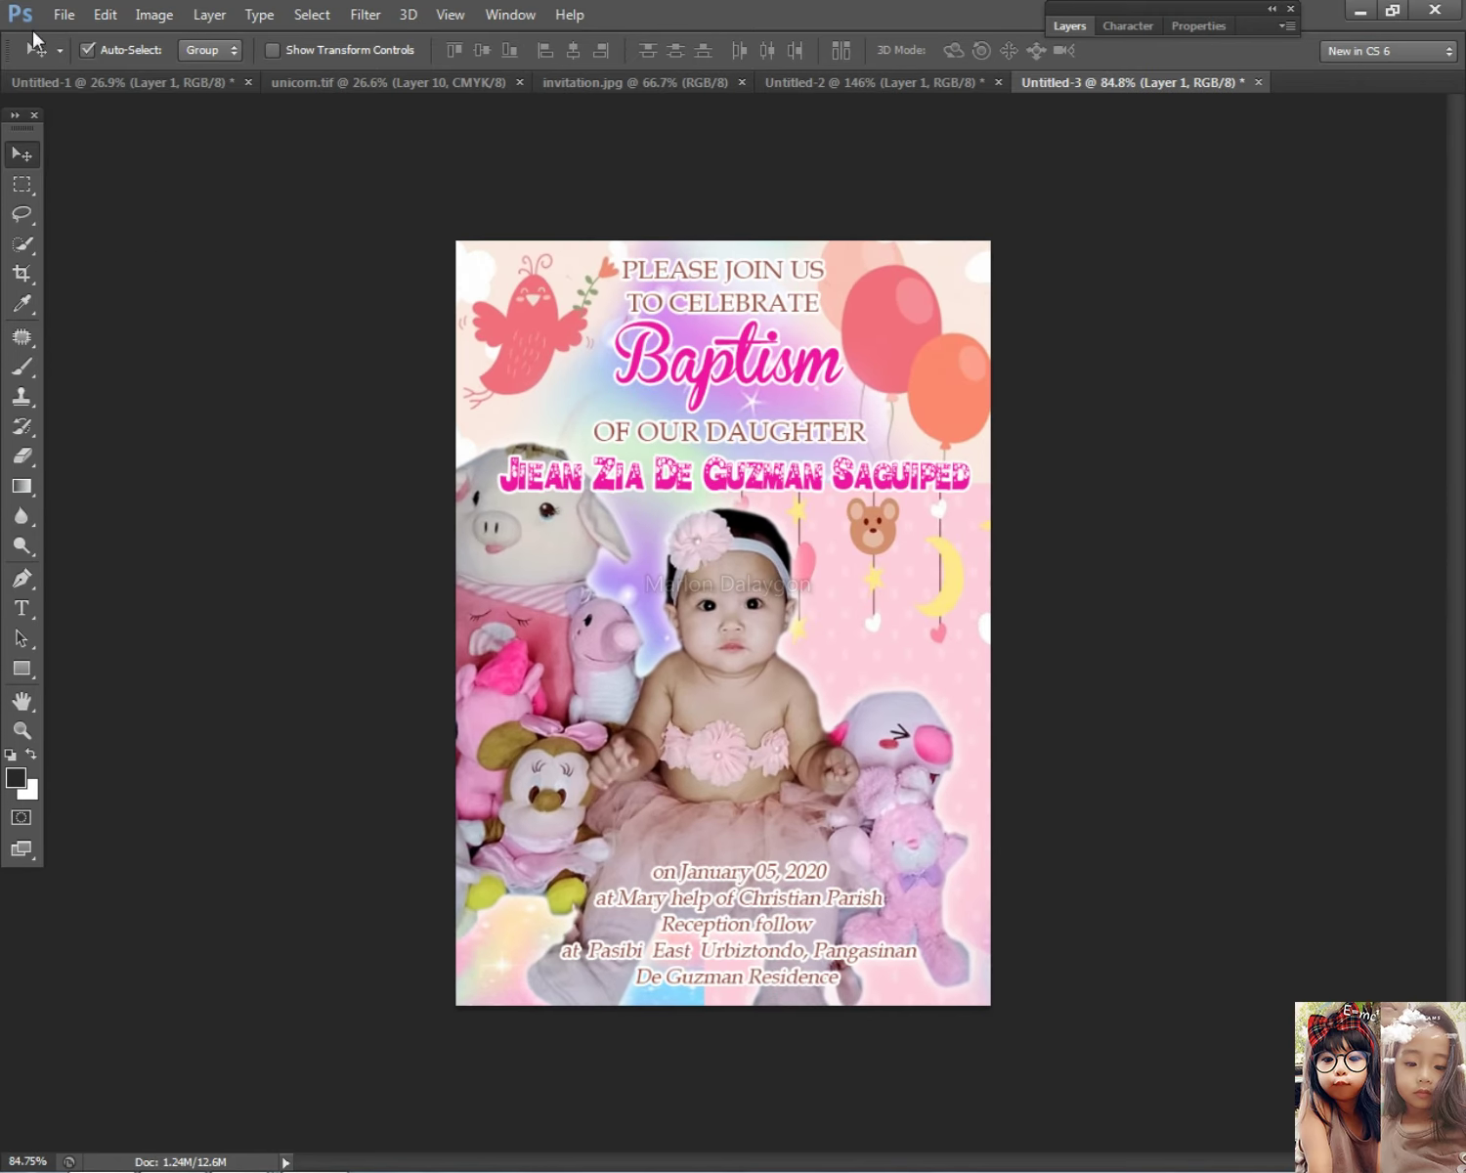
pyautogui.click(64, 14)
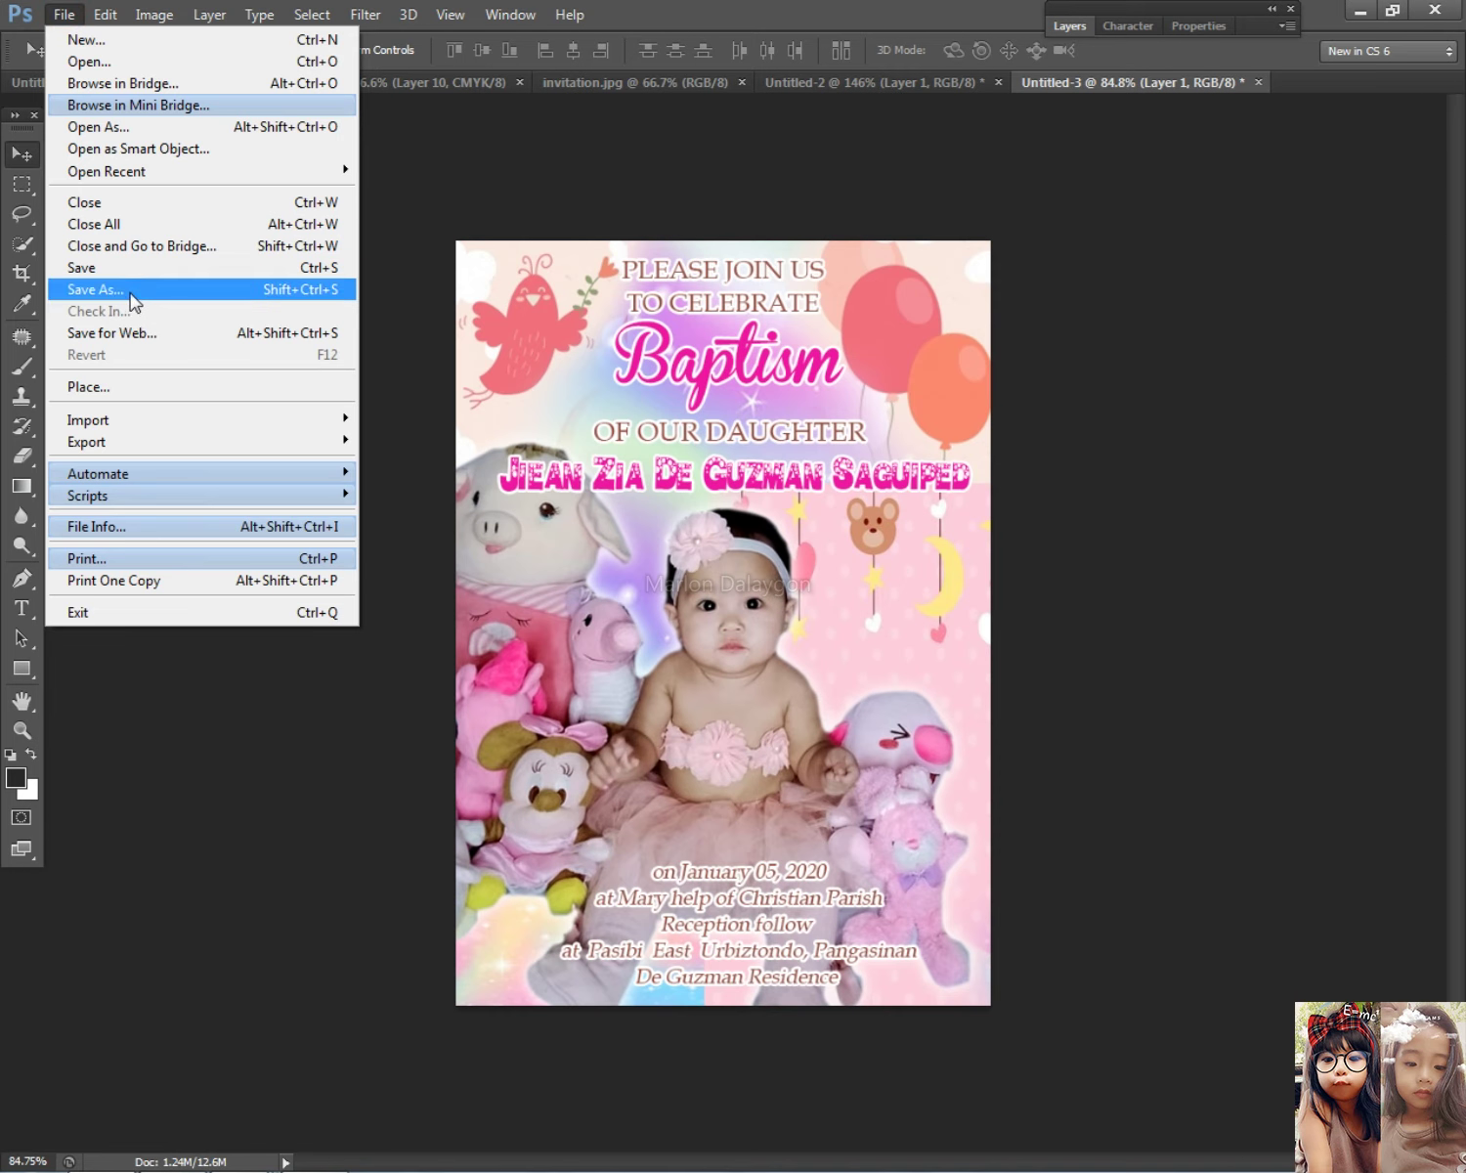
pyautogui.click(96, 289)
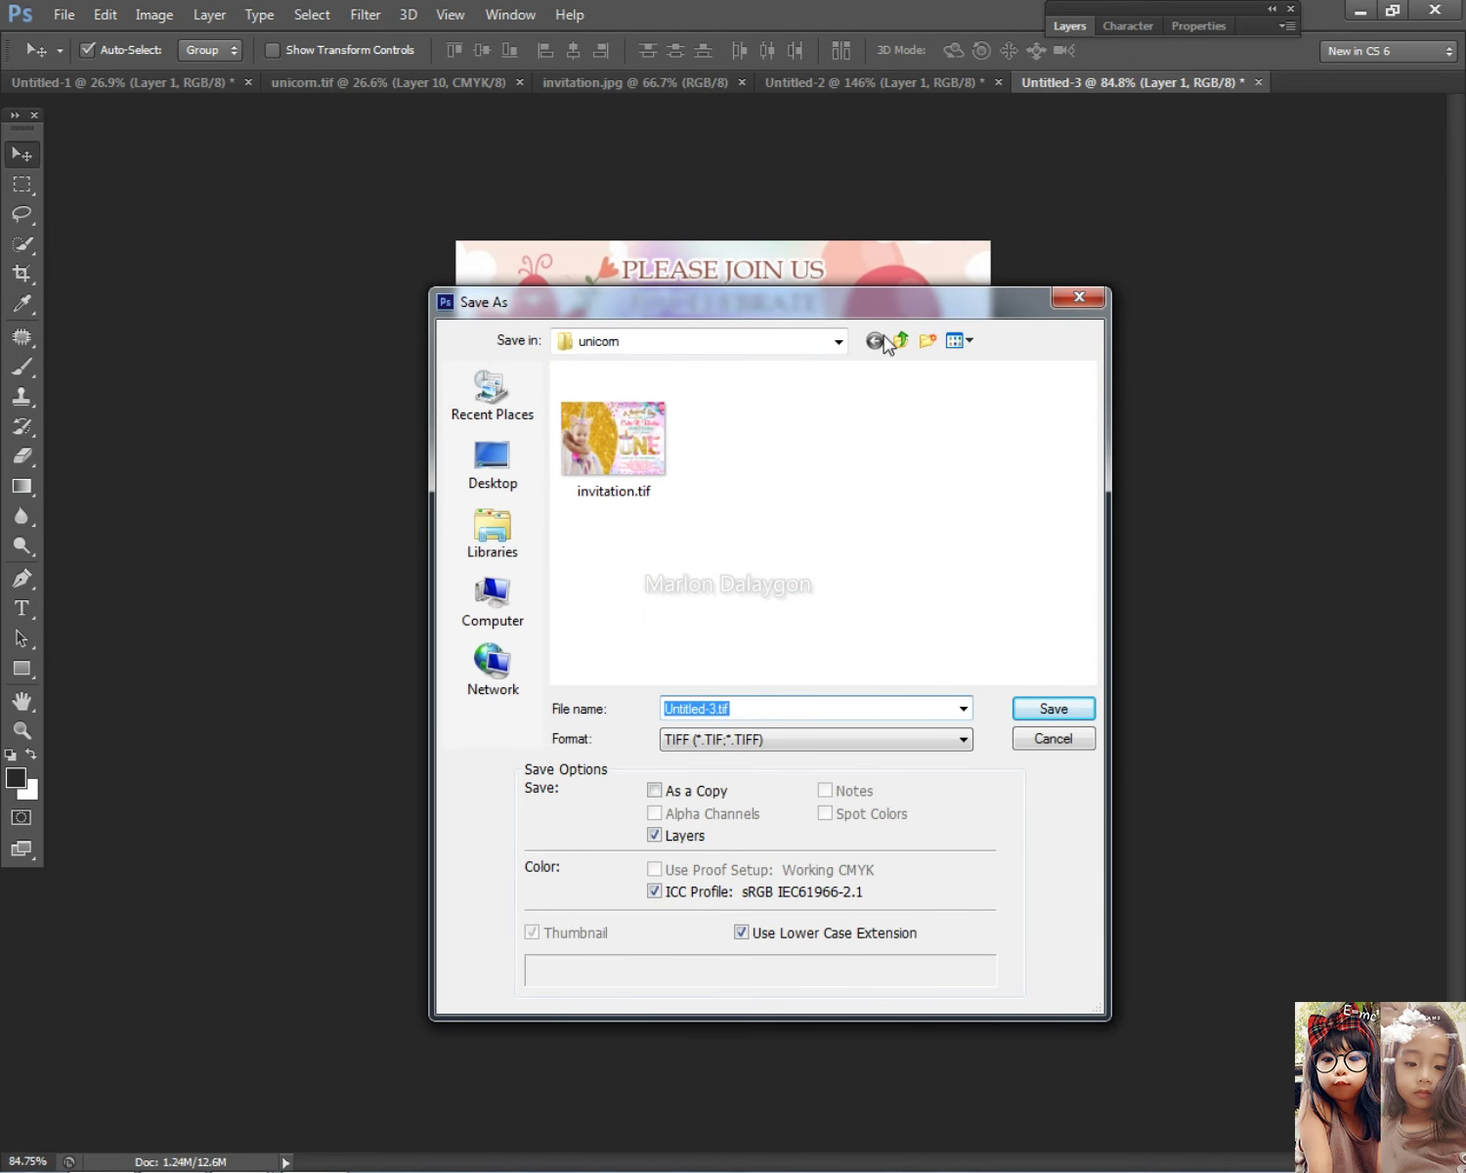
pyautogui.click(902, 342)
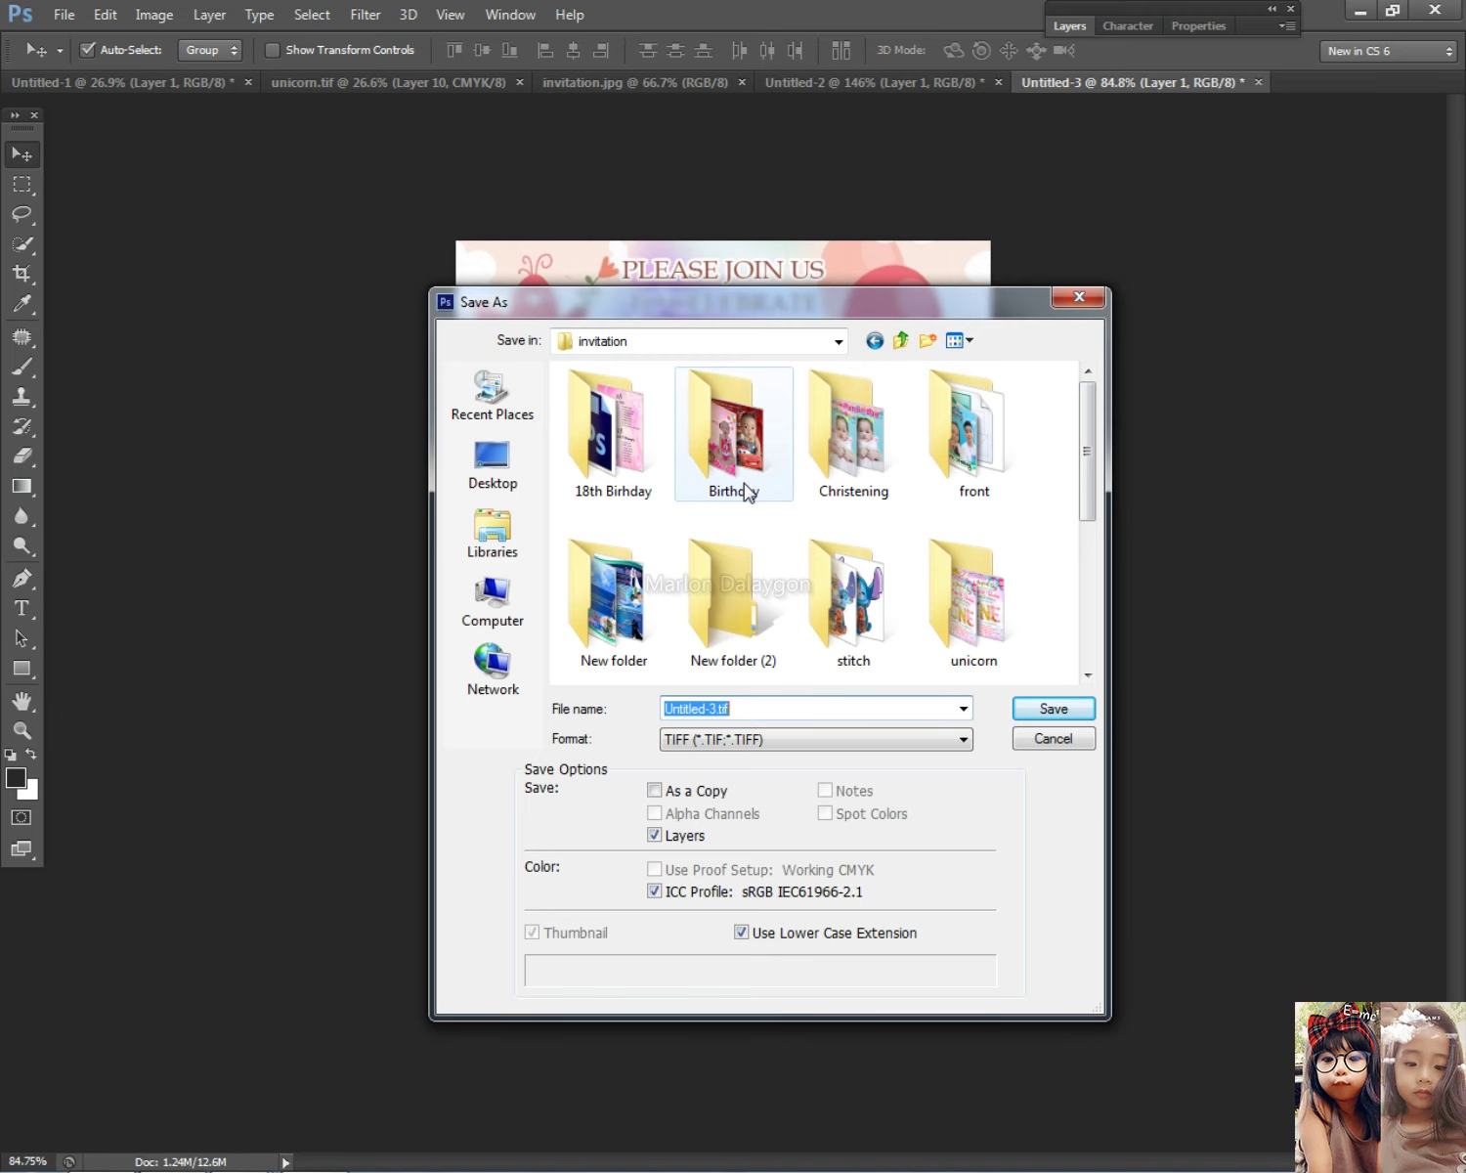
pyautogui.doubleClick(935, 586)
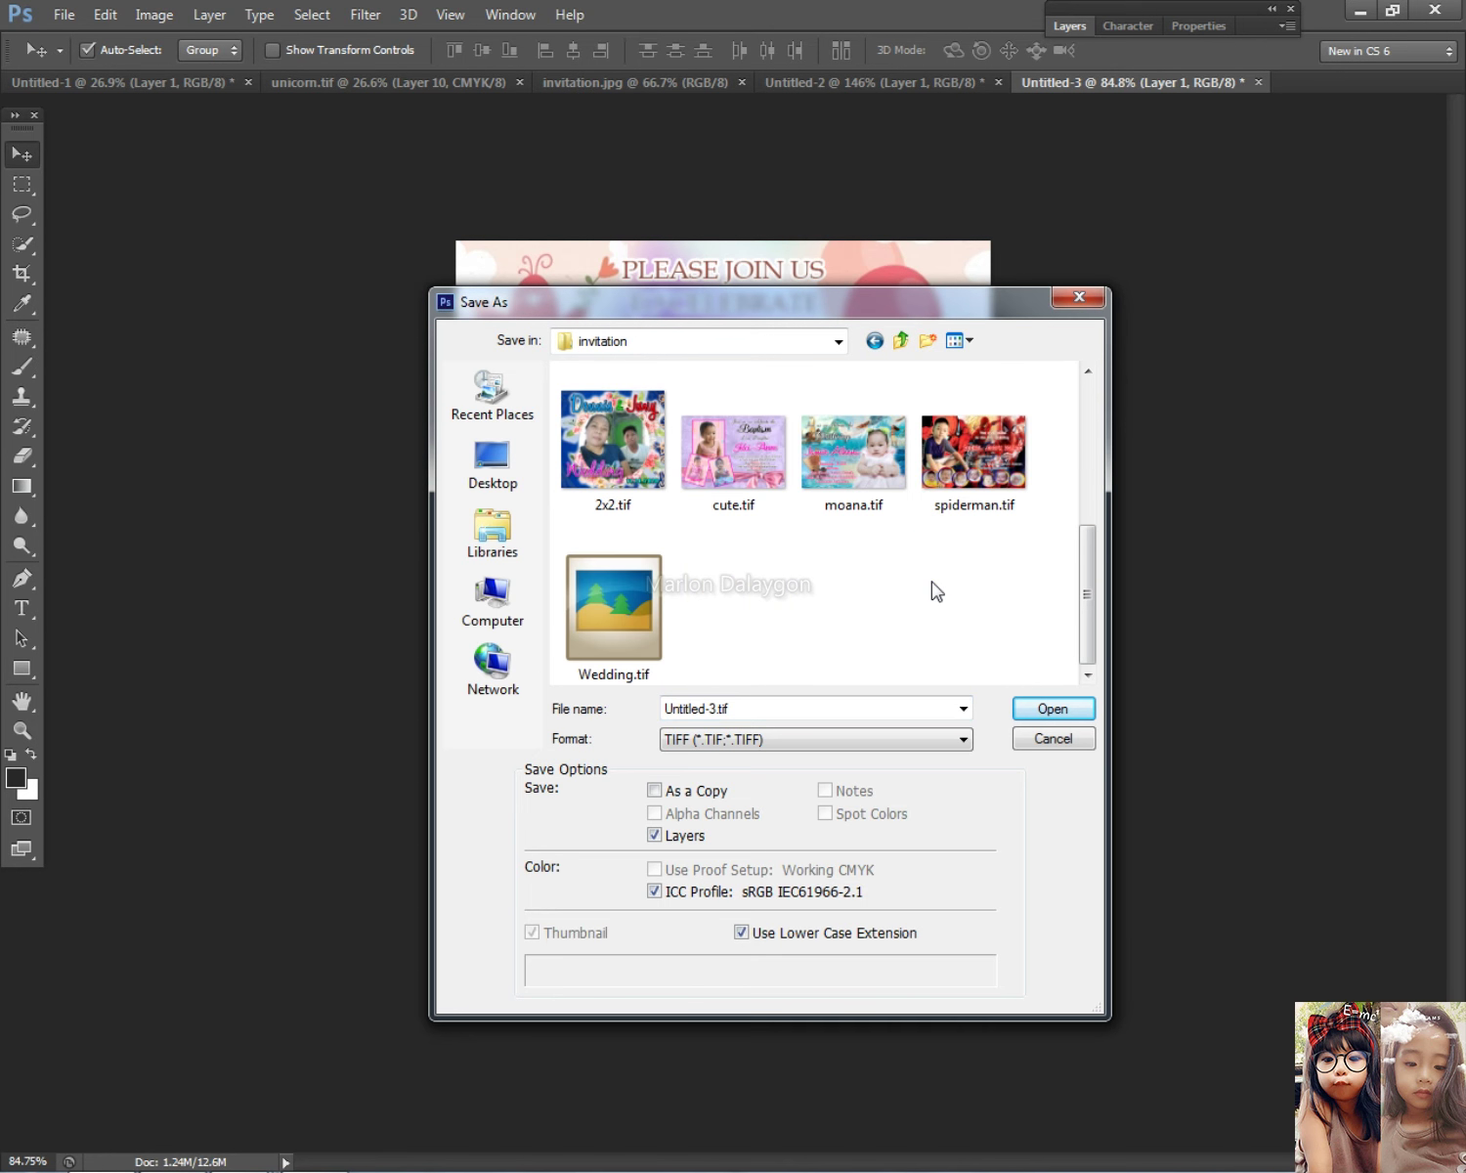
pyautogui.click(777, 703)
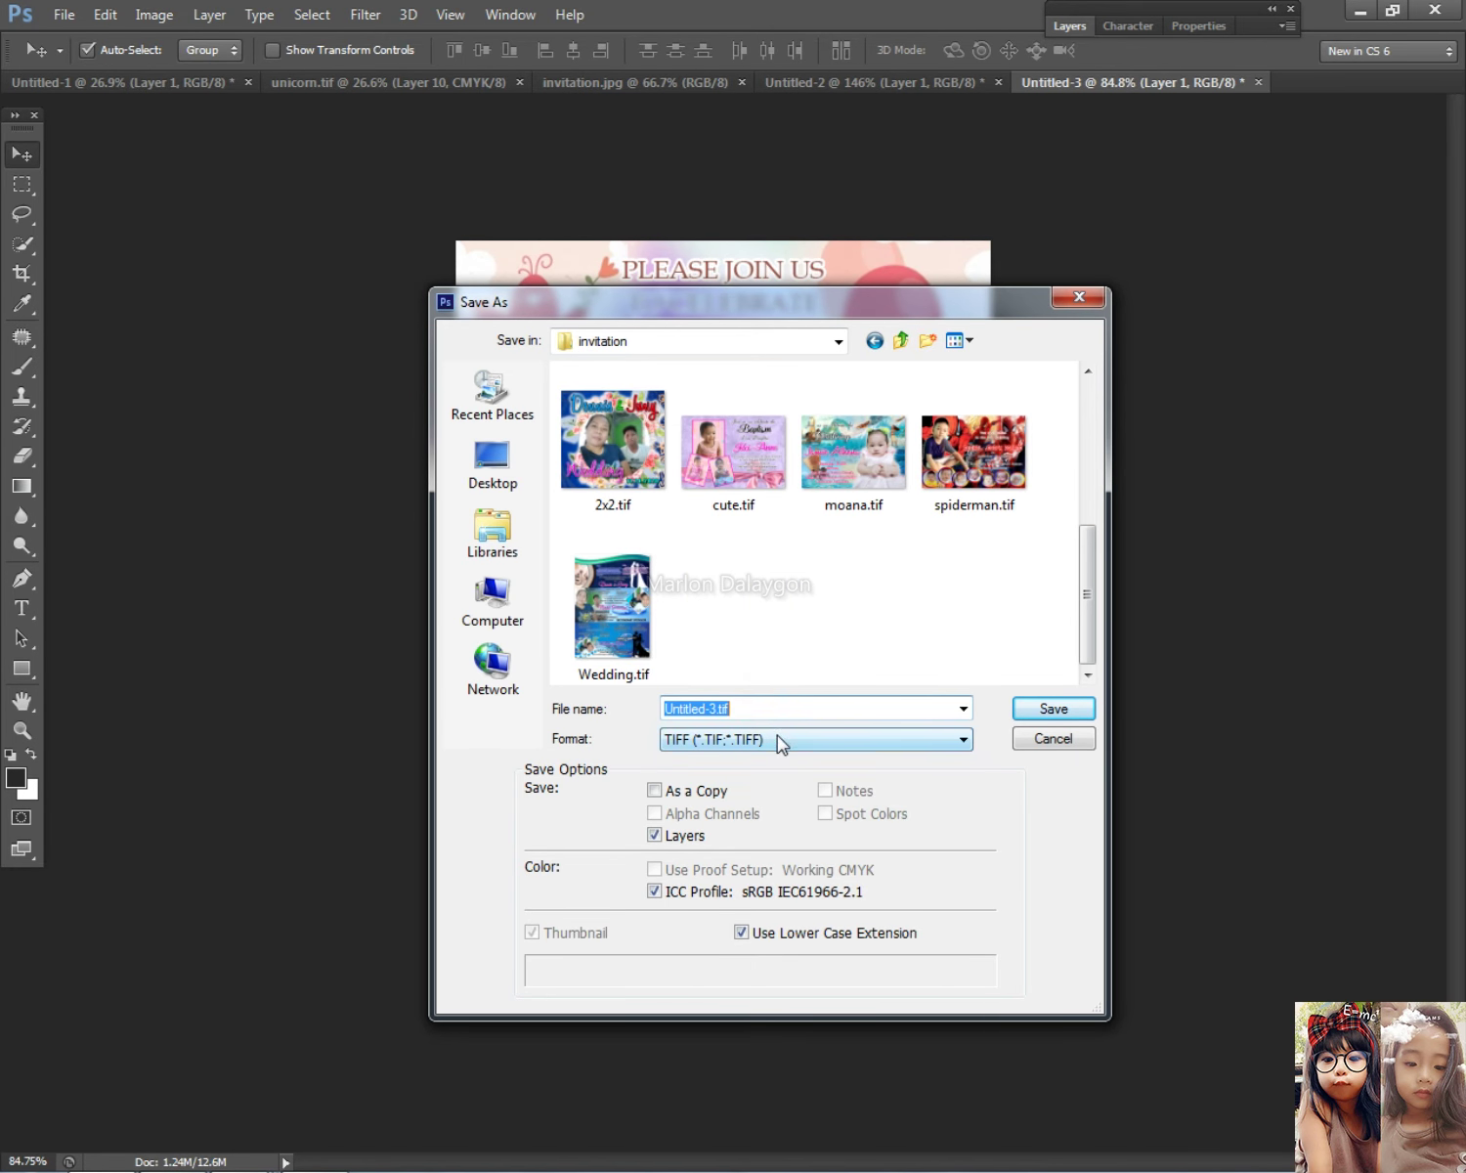
pyautogui.write('cute')
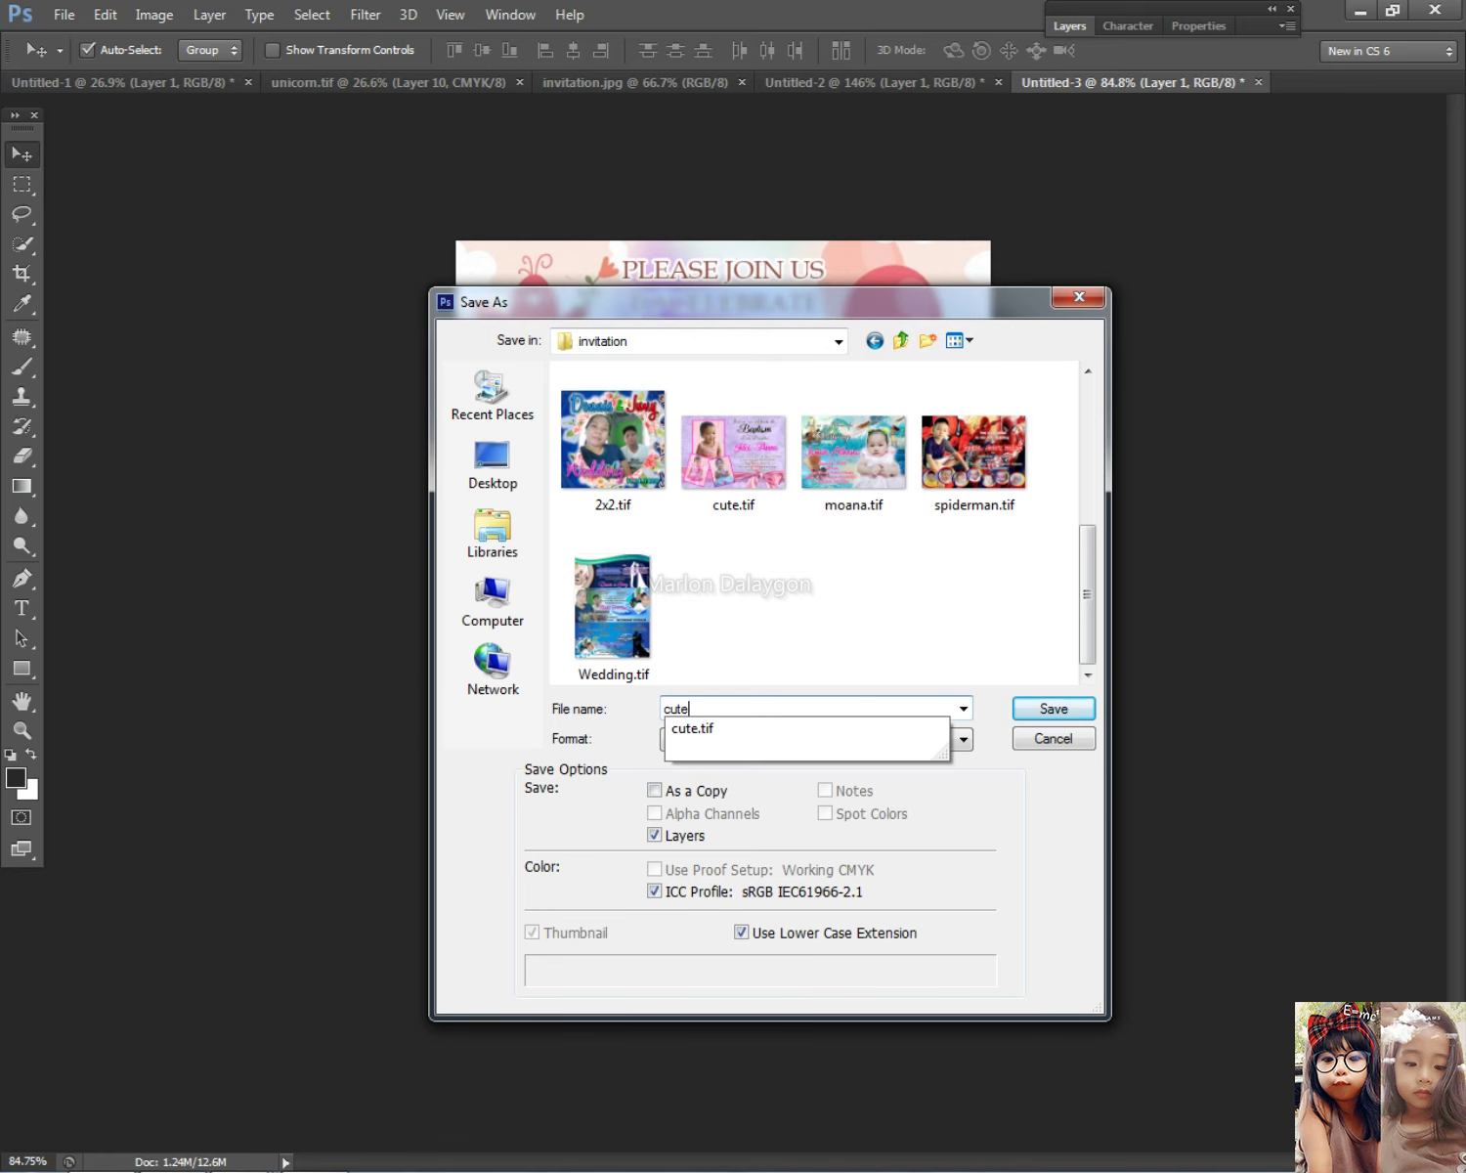
pyautogui.press('BackSpace')
pyautogui.press('BackSpace')
pyautogui.press('BackSpace')
pyautogui.press('BackSpace')
# Step: Create a new folder named 'new' in the invitation folder and open it
pyautogui.rightClick(741, 590)
pyautogui.click(817, 821)
pyautogui.click(964, 813)
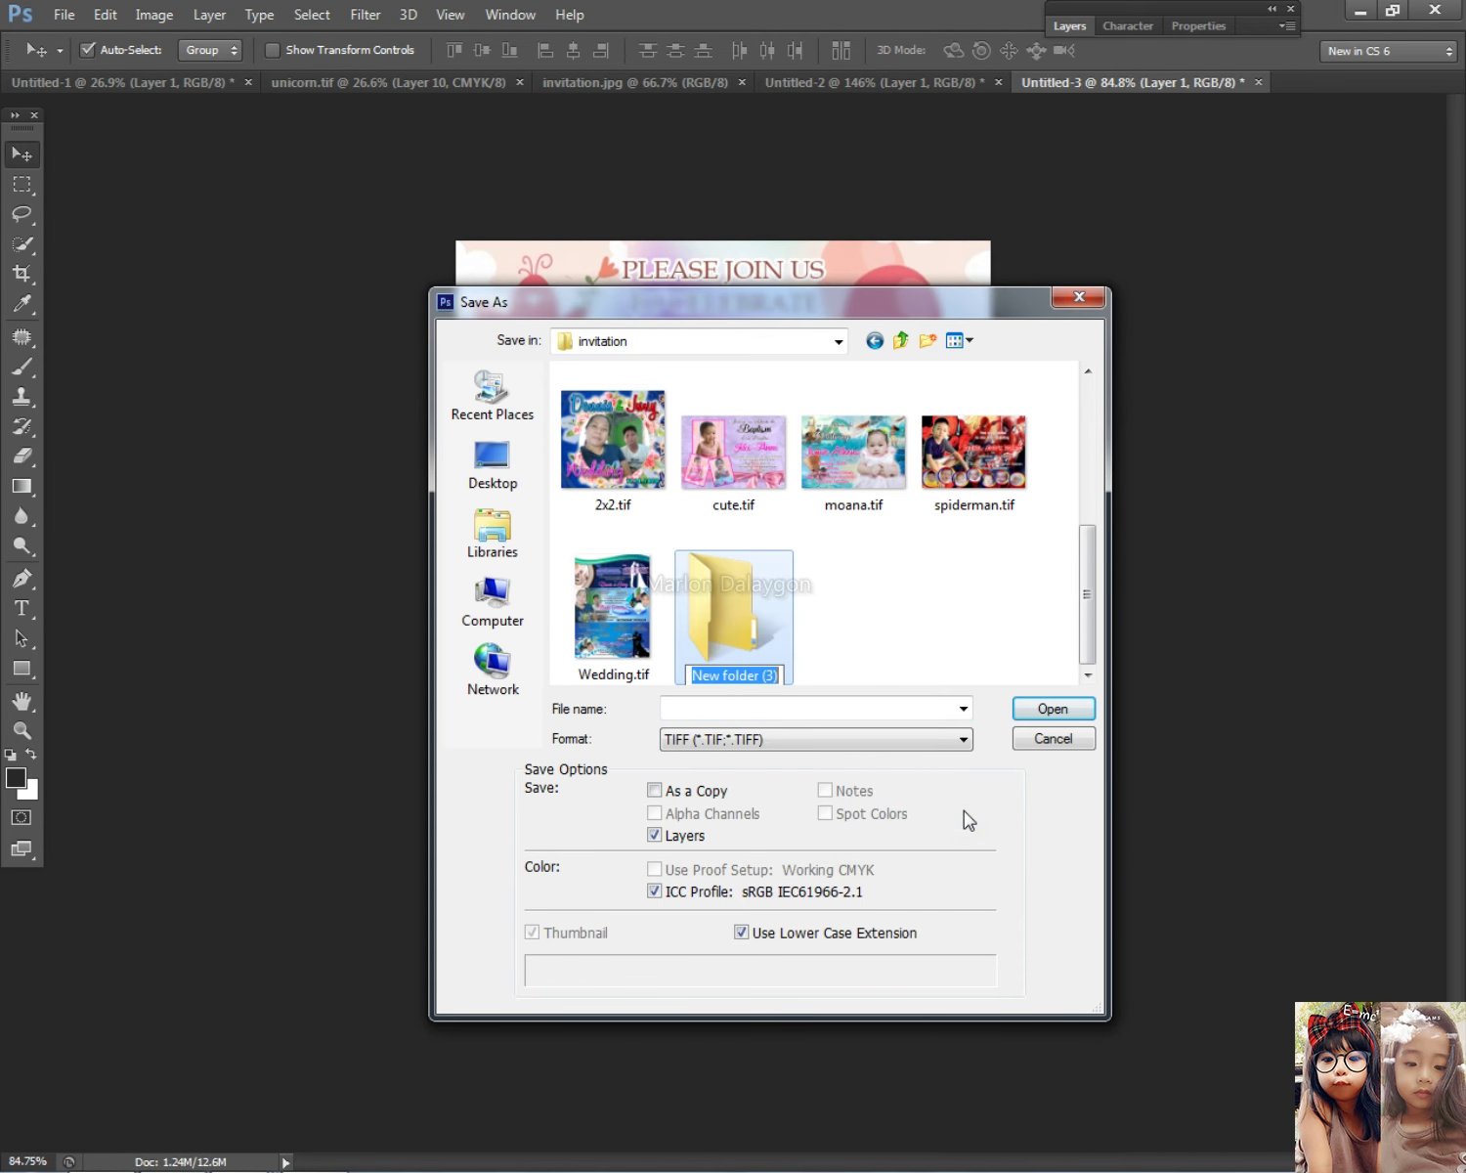
pyautogui.write('new')
pyautogui.press('Return')
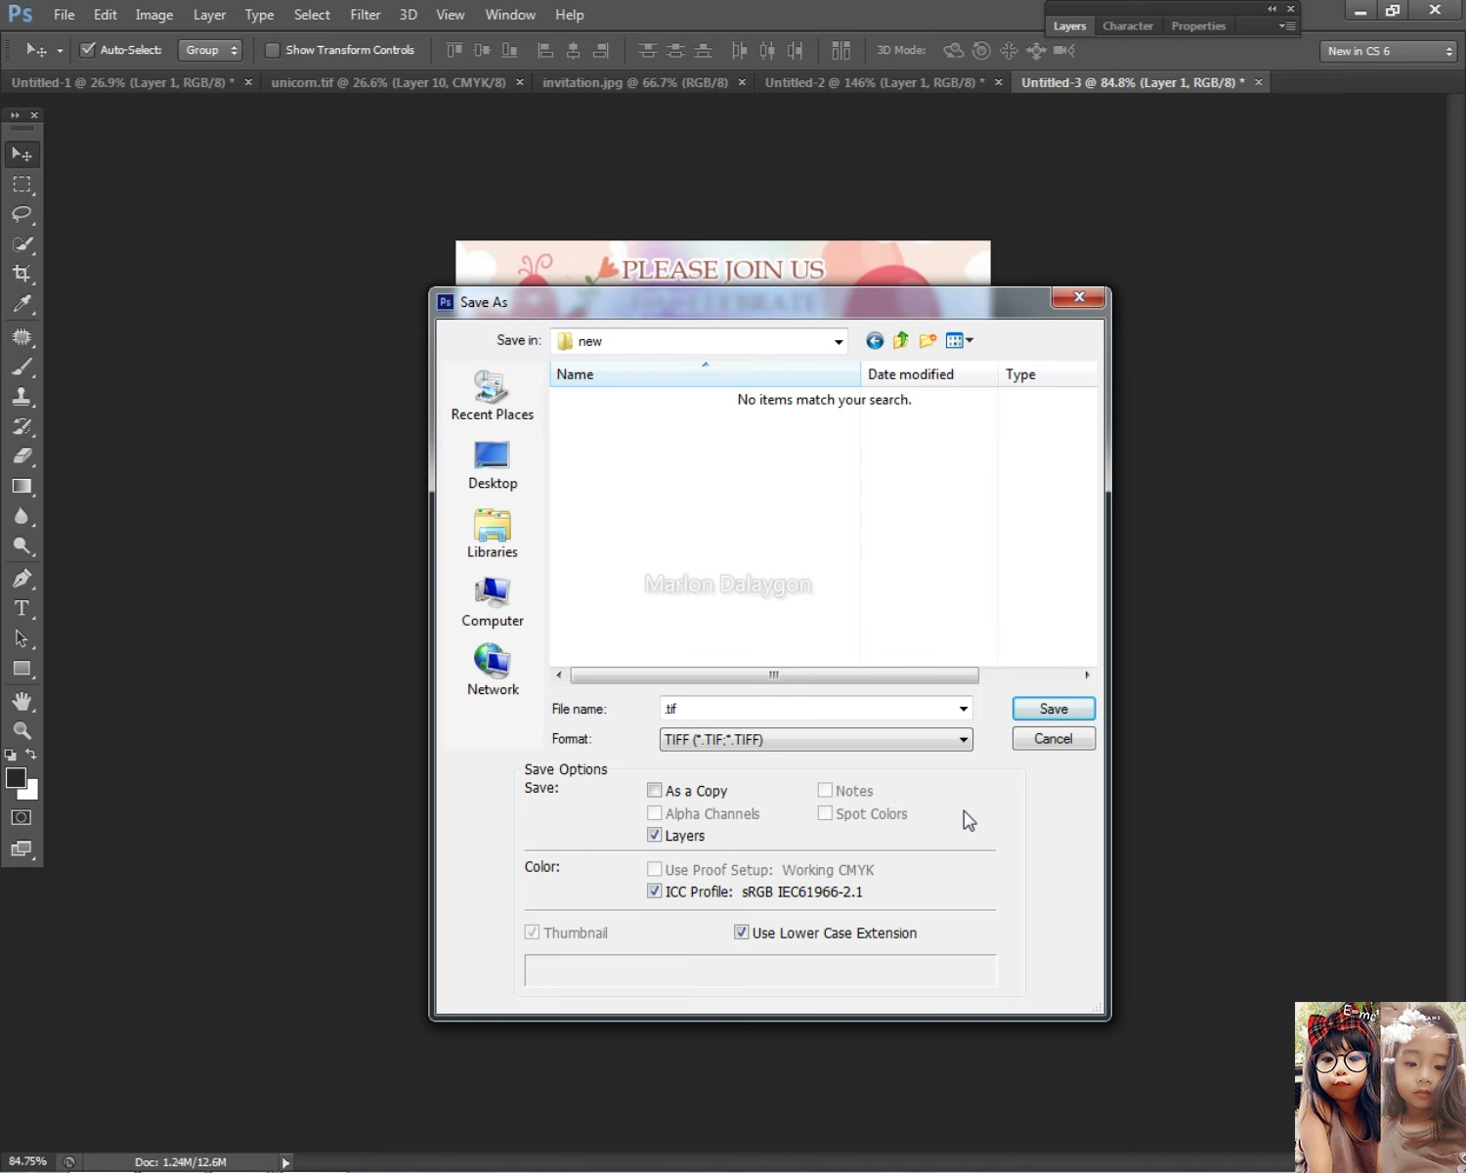
# Step: Save the invitation as cute.tif, accepting the TIFF options
pyautogui.doubleClick(740, 704)
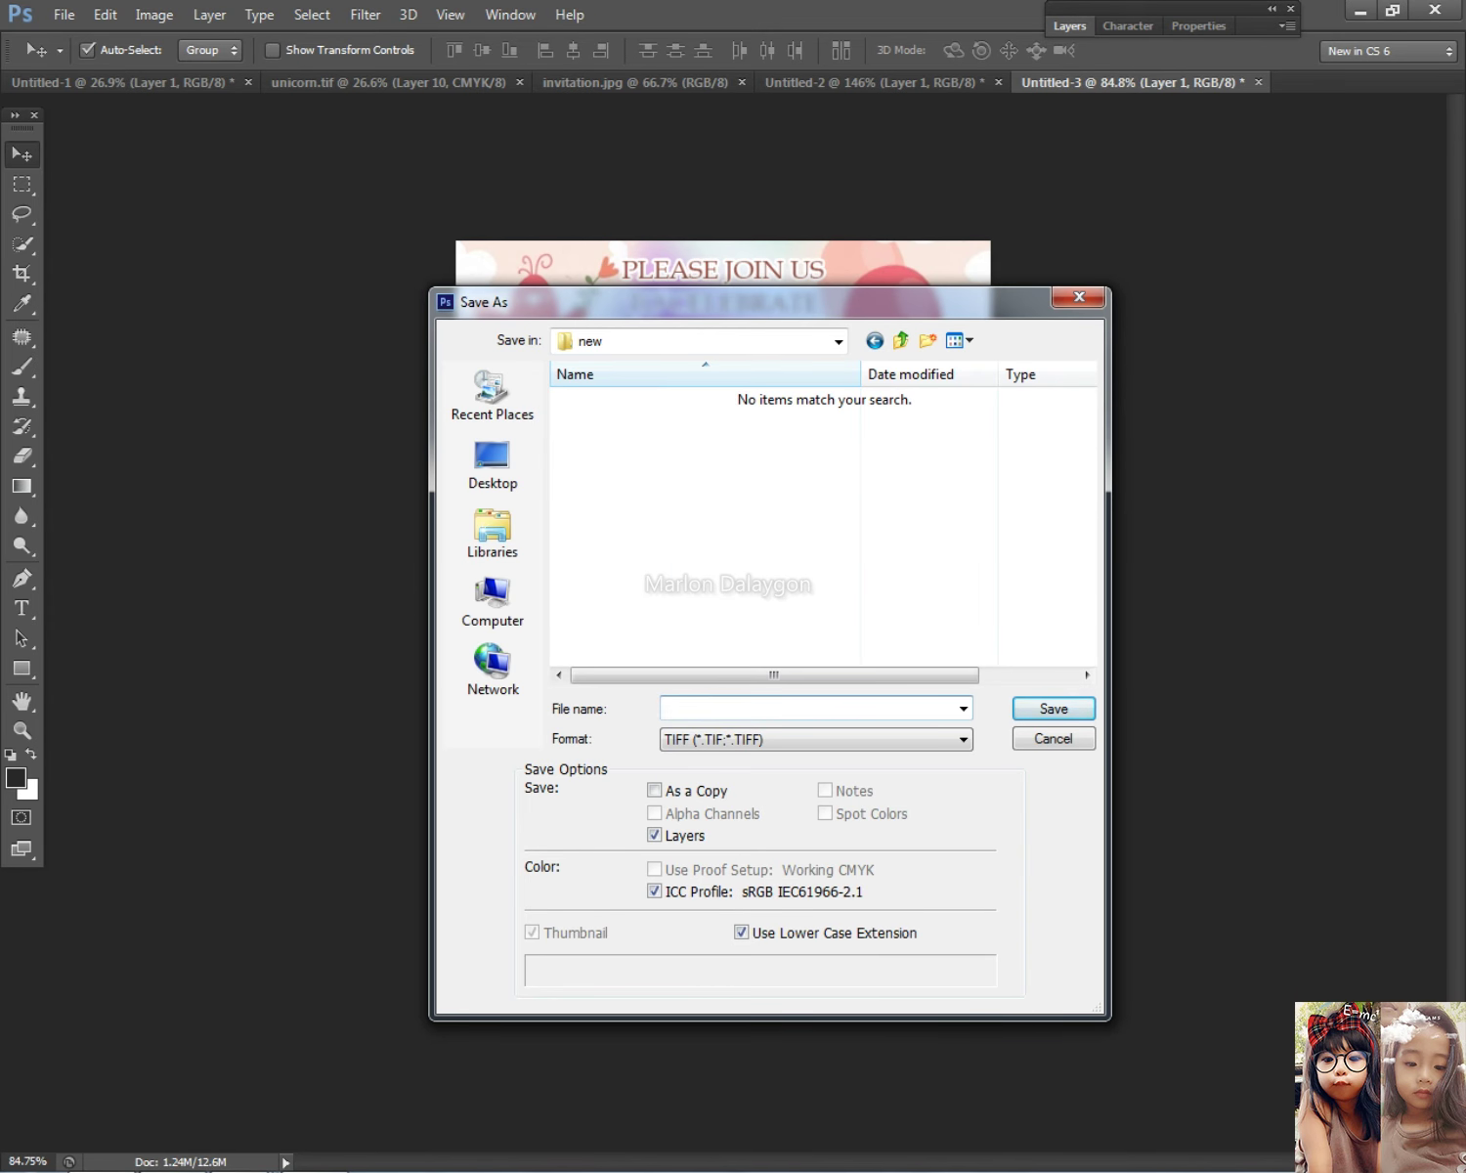
pyautogui.write('cute')
pyautogui.press('Return')
pyautogui.press('Return')
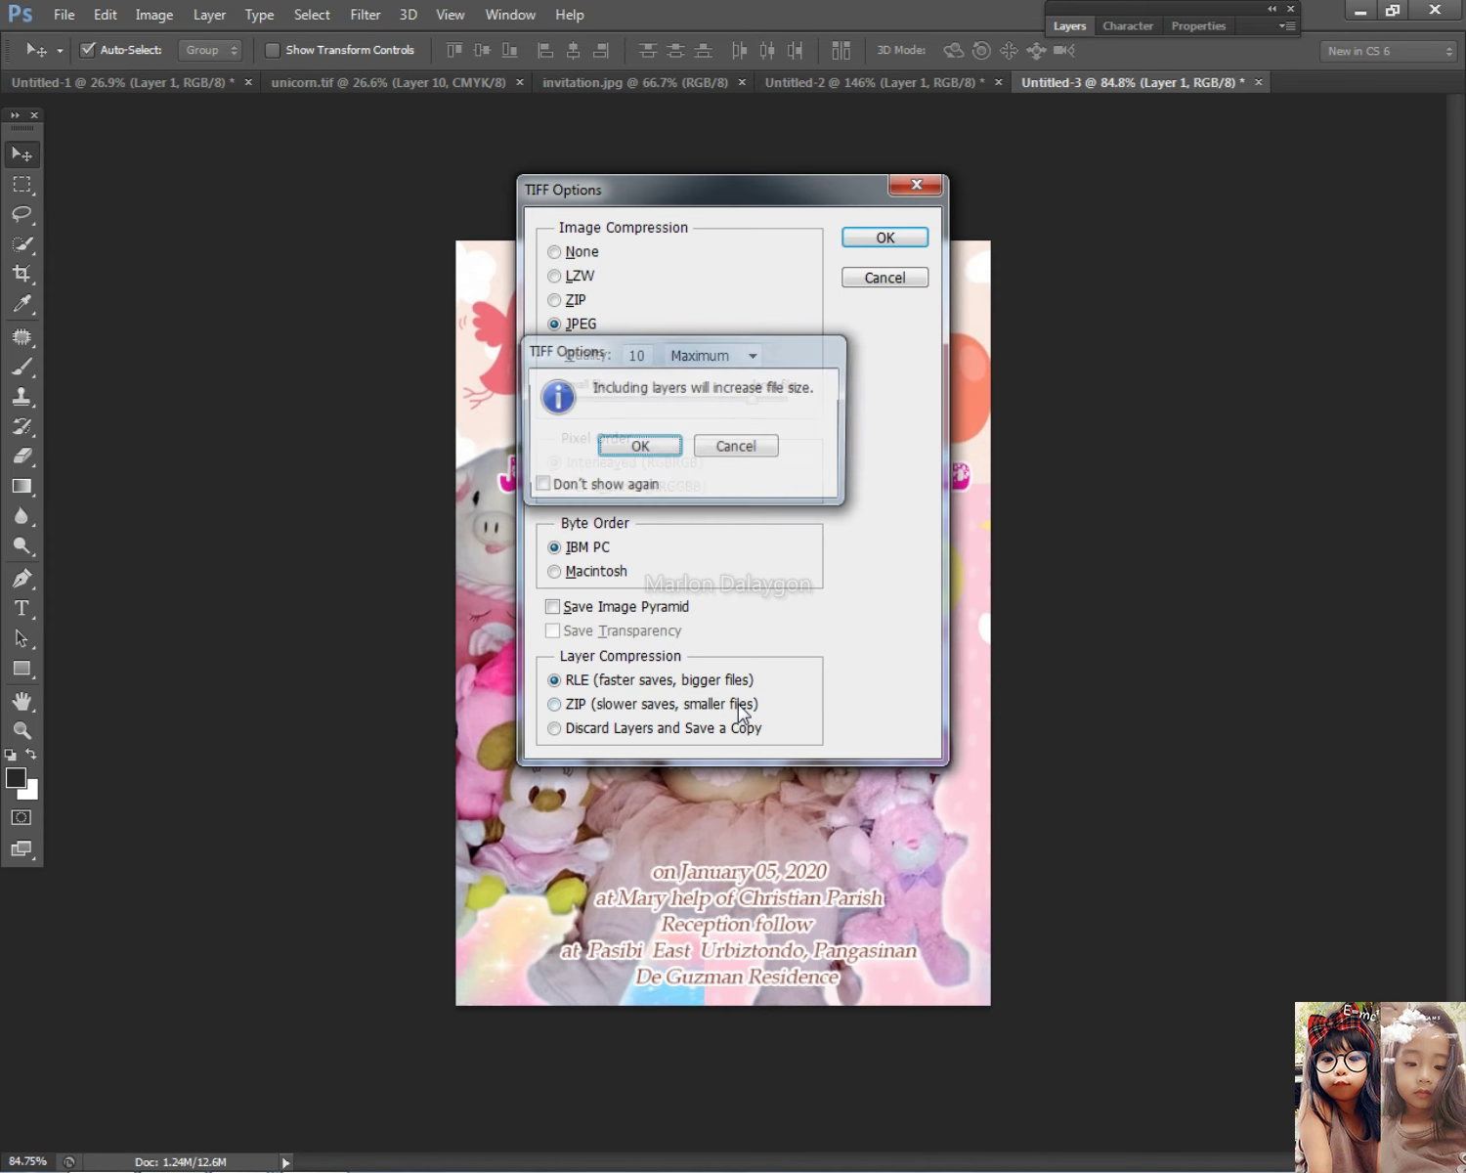
pyautogui.press('Return')
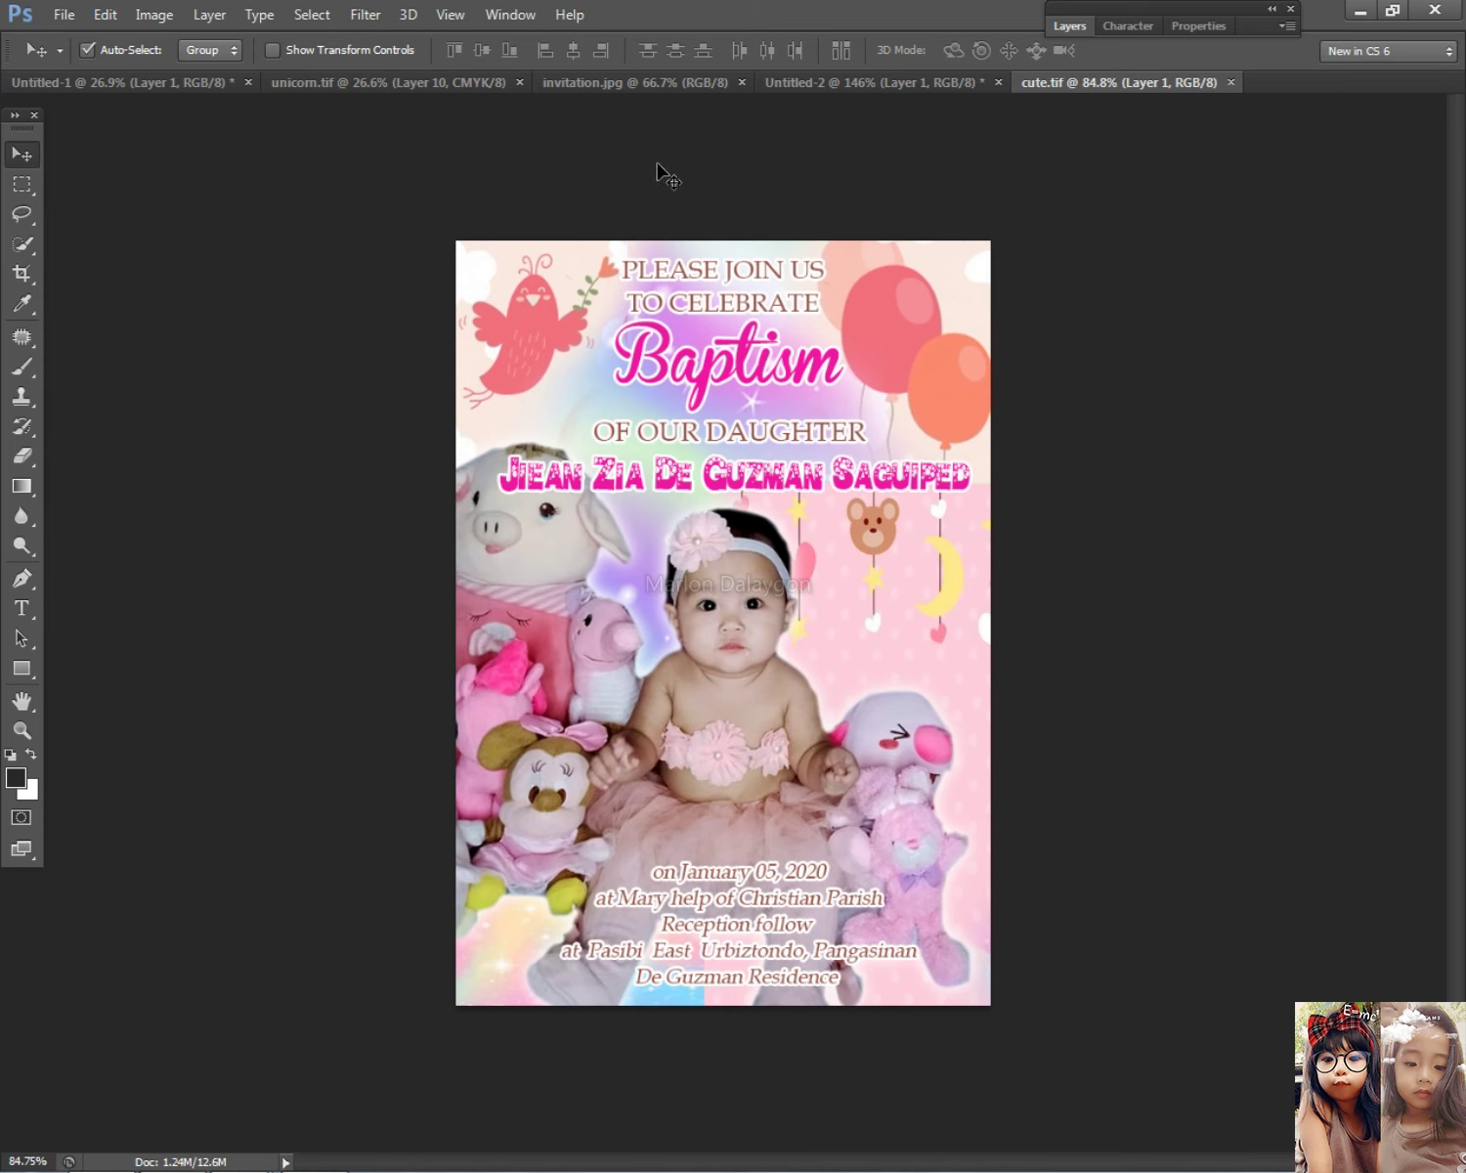
# Step: Switch to the unicorn.tif layout and fit it to the screen
pyautogui.click(316, 85)
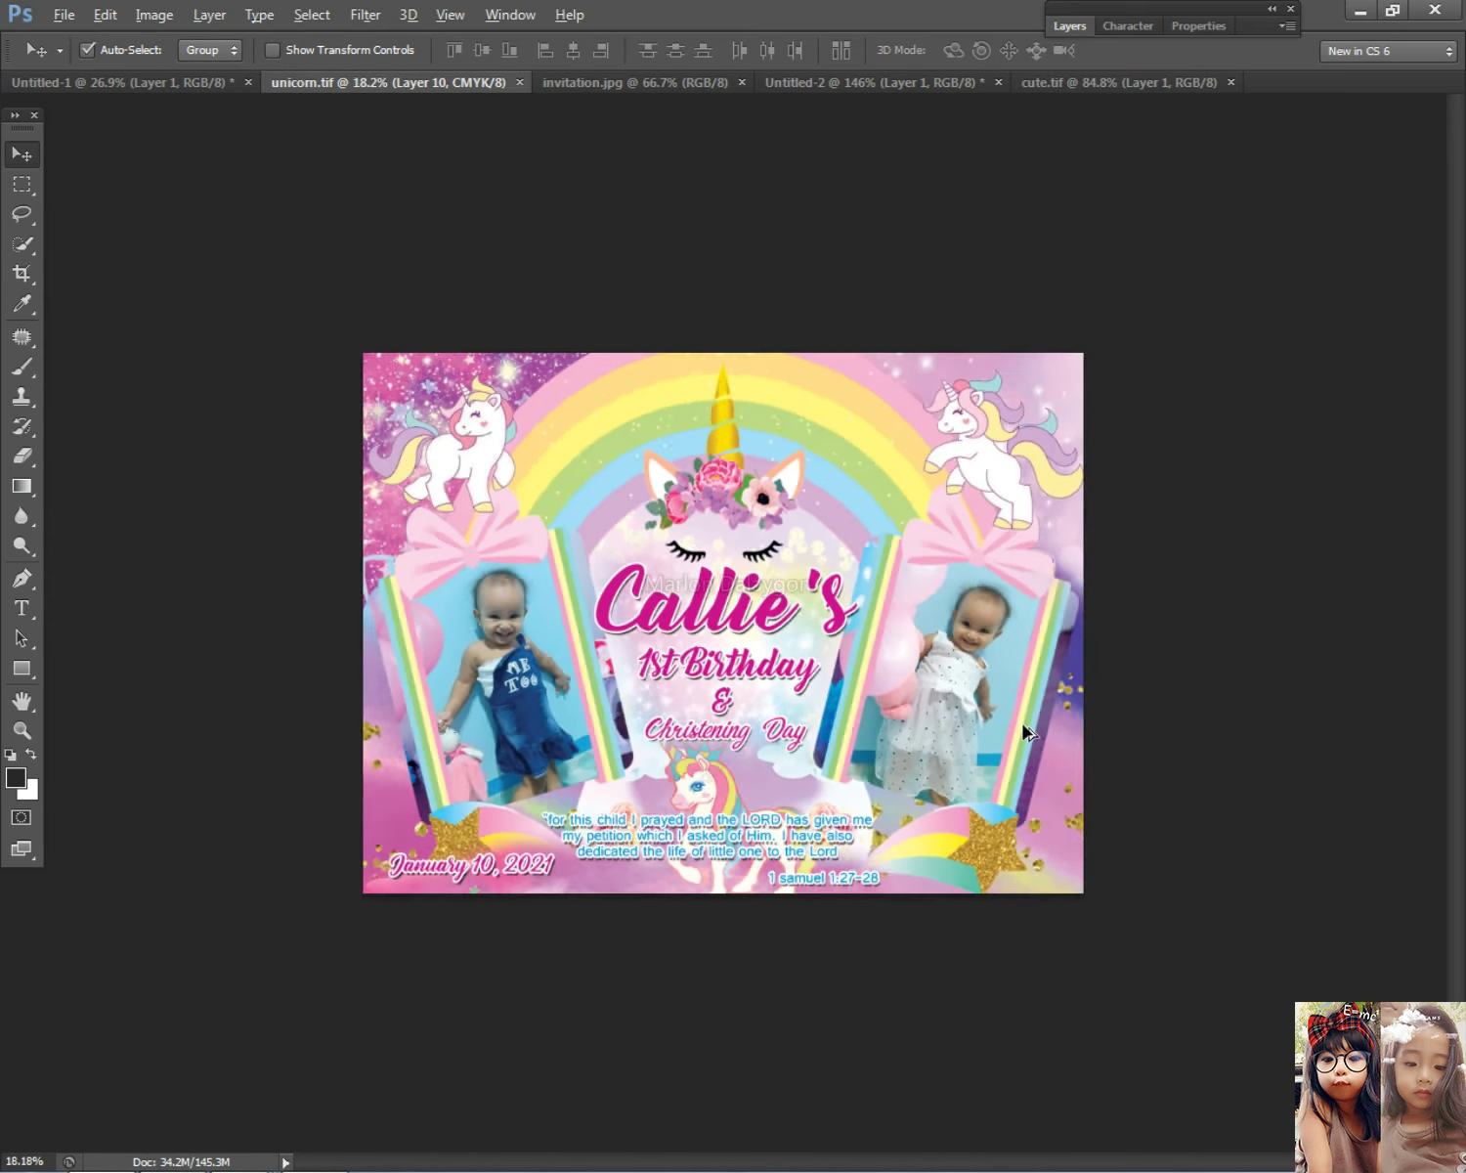
pyautogui.hotkey('ctrl', '0')
pyautogui.scroll(-2, 743, 689)
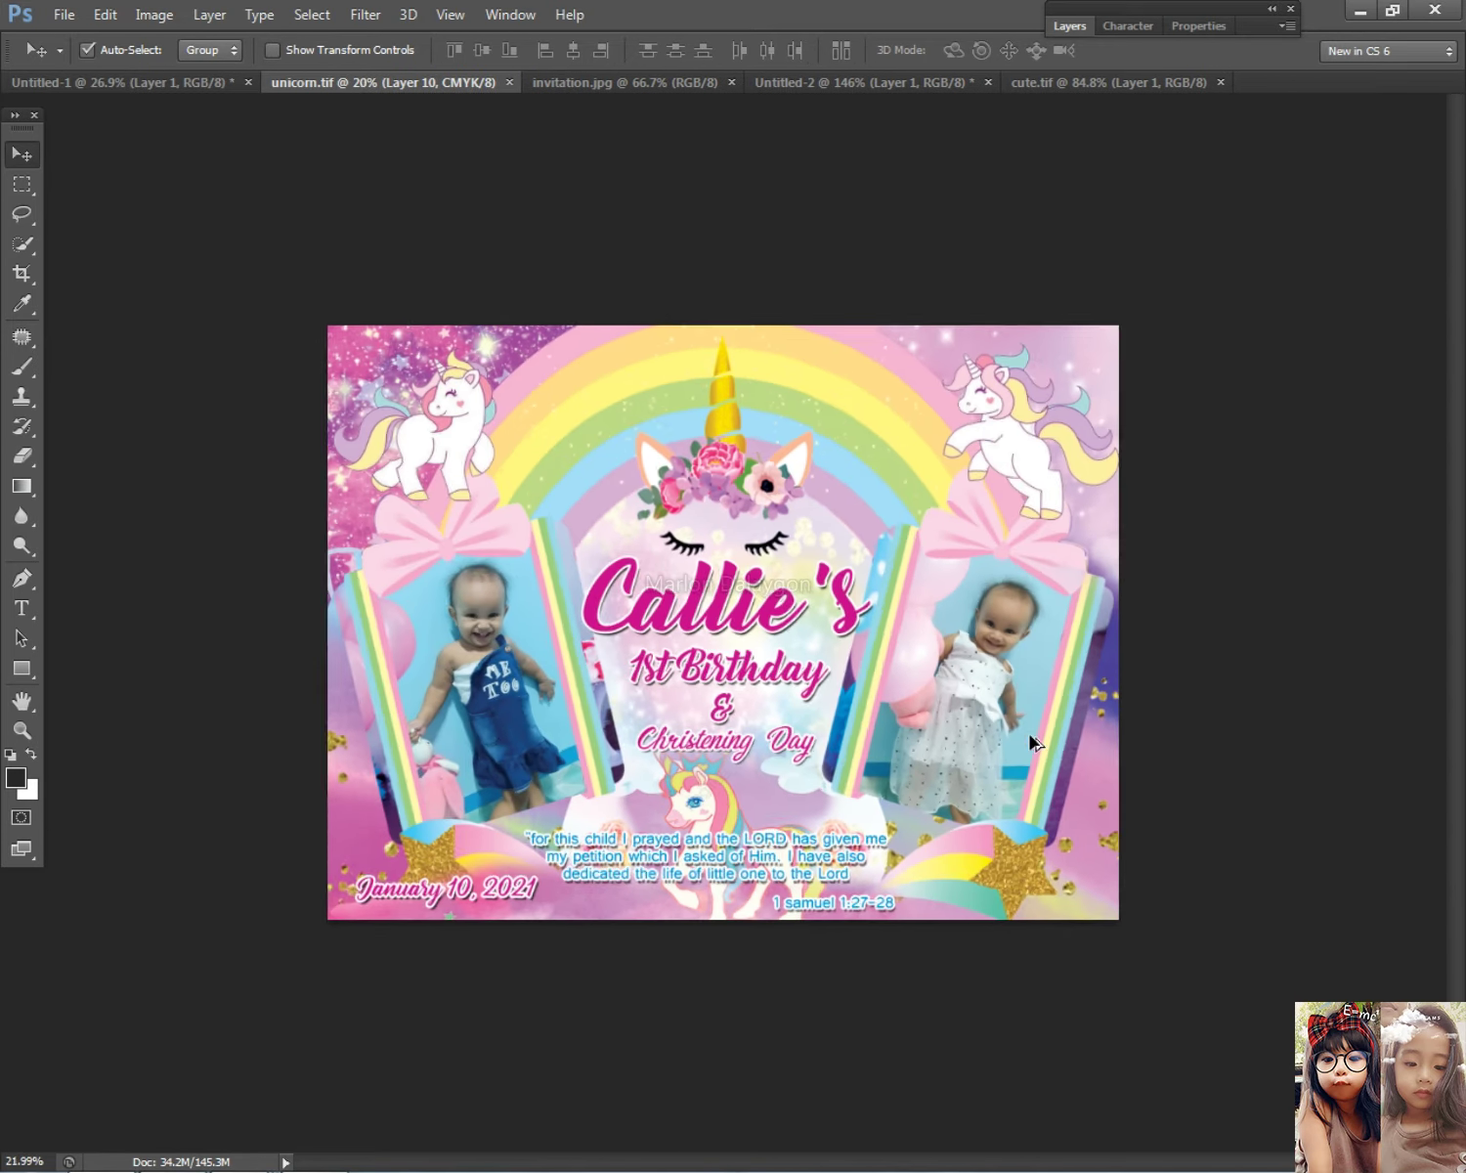
# Step: Open christening unicorn.tif from psd > Tarpaulin > 1 new layout
pyautogui.click(66, 26)
pyautogui.click(74, 63)
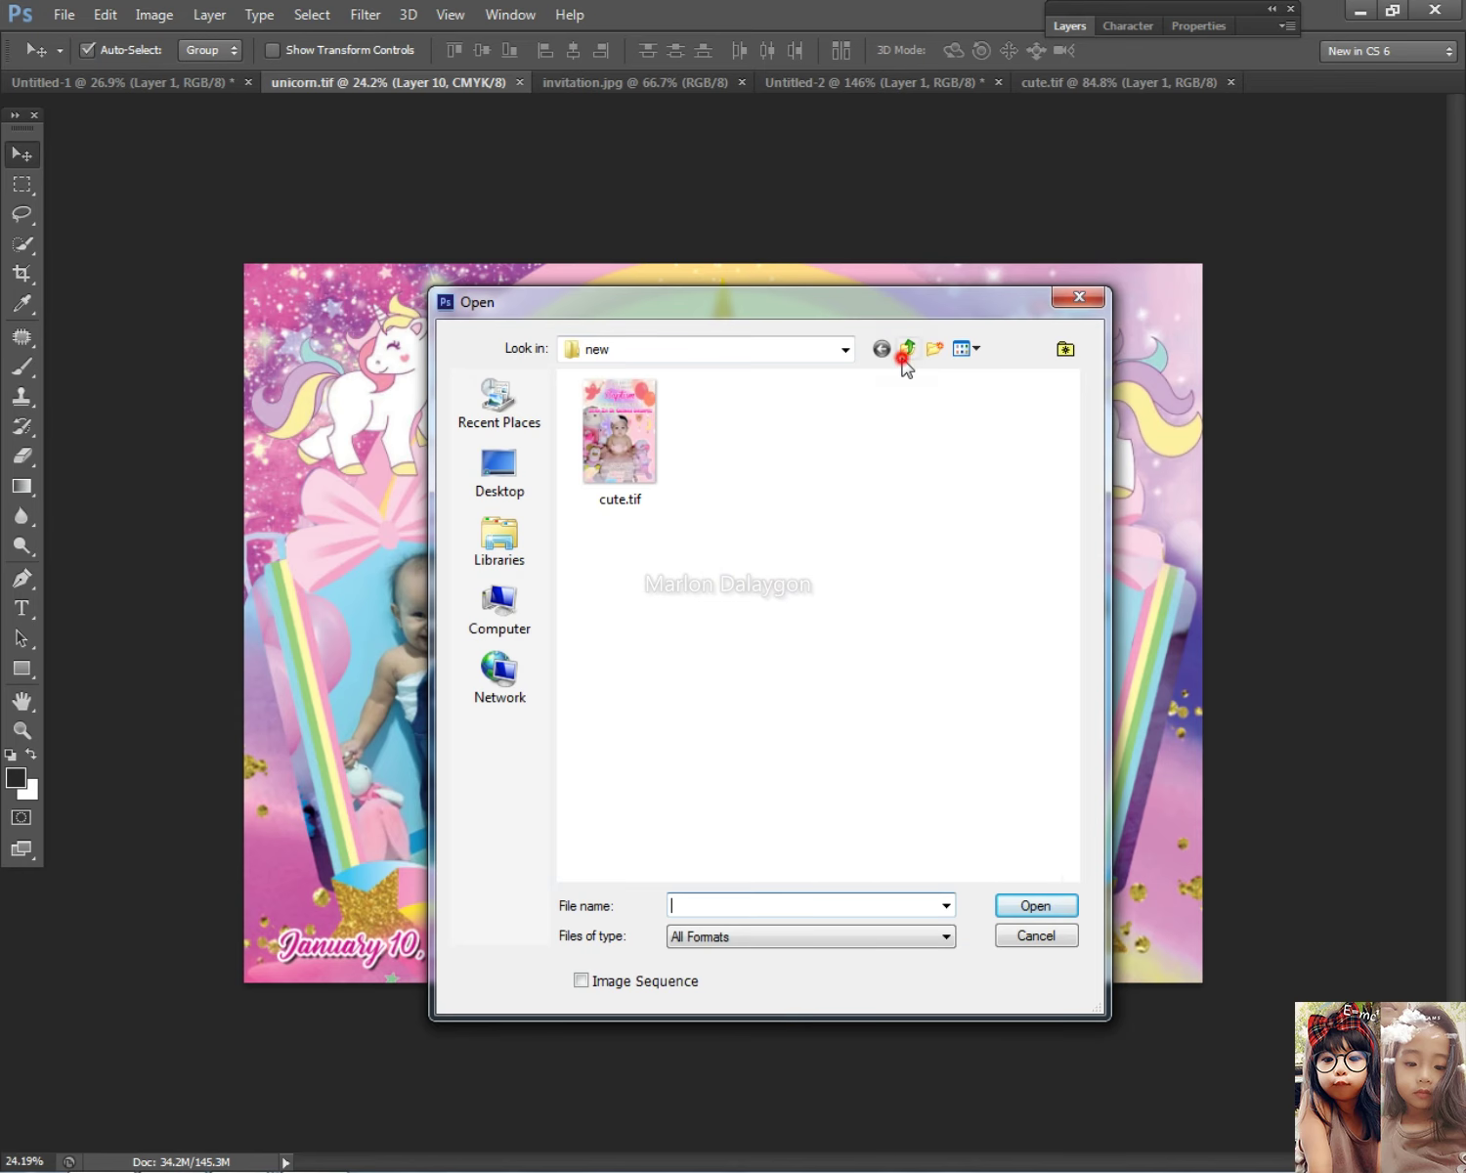
pyautogui.click(905, 363)
pyautogui.click(726, 515)
pyautogui.write('tar')
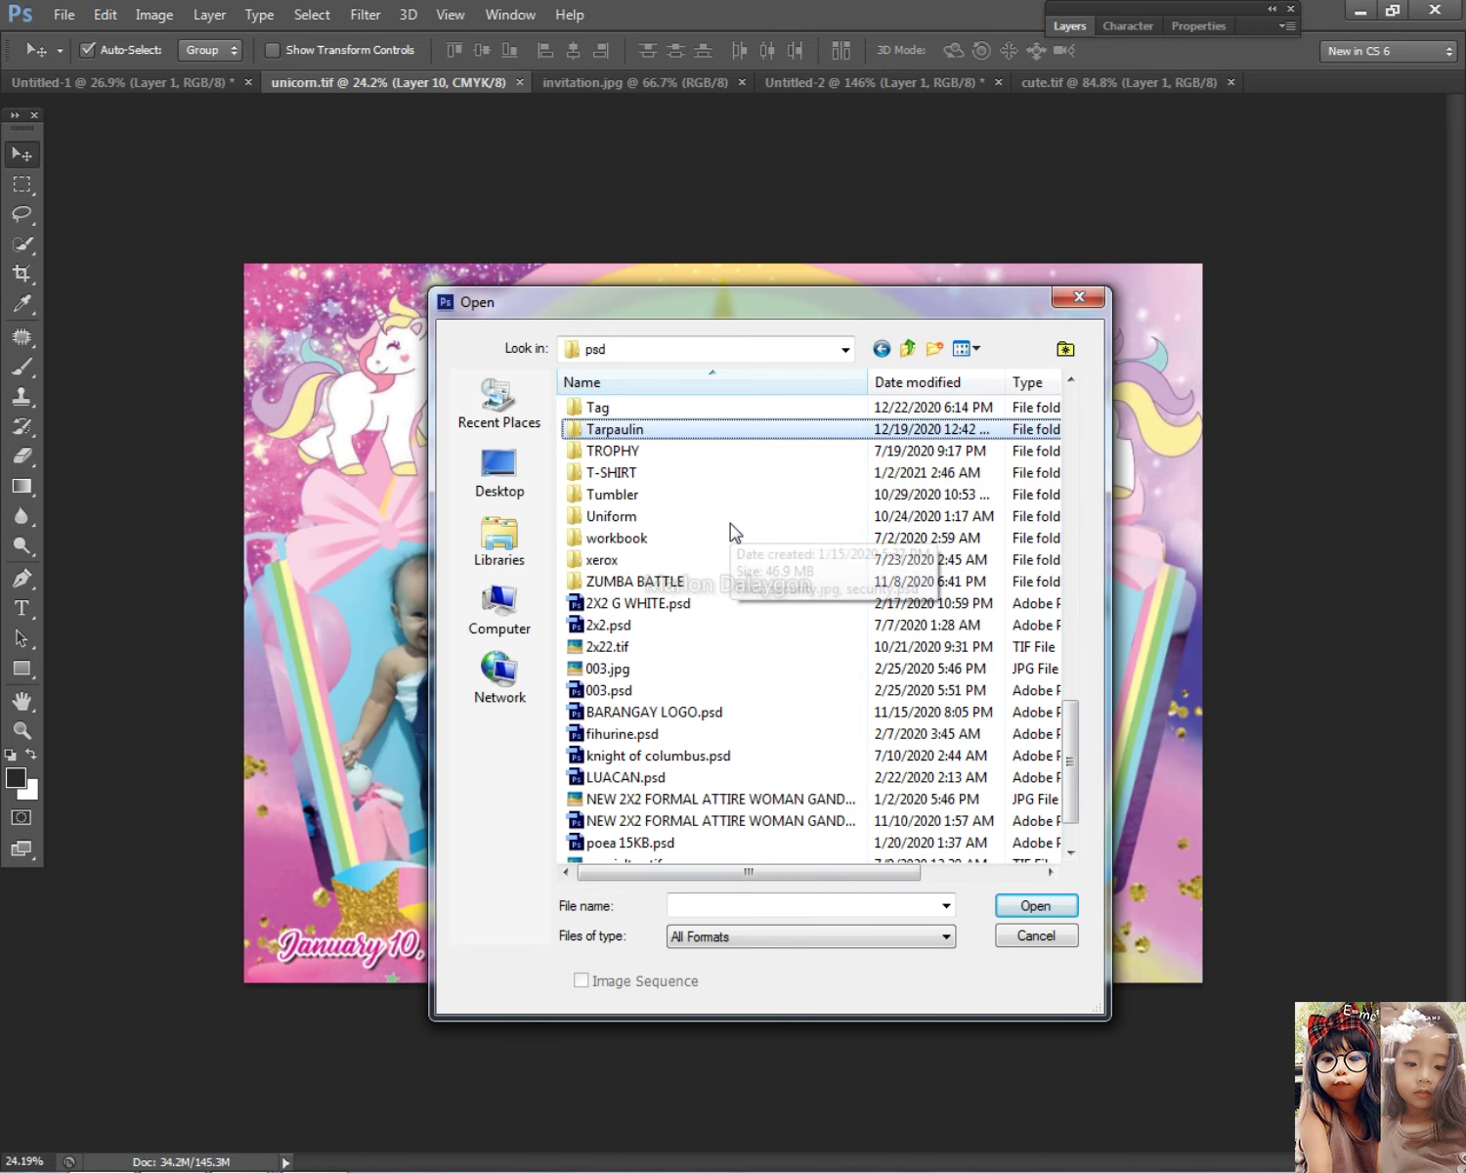
pyautogui.press('Return')
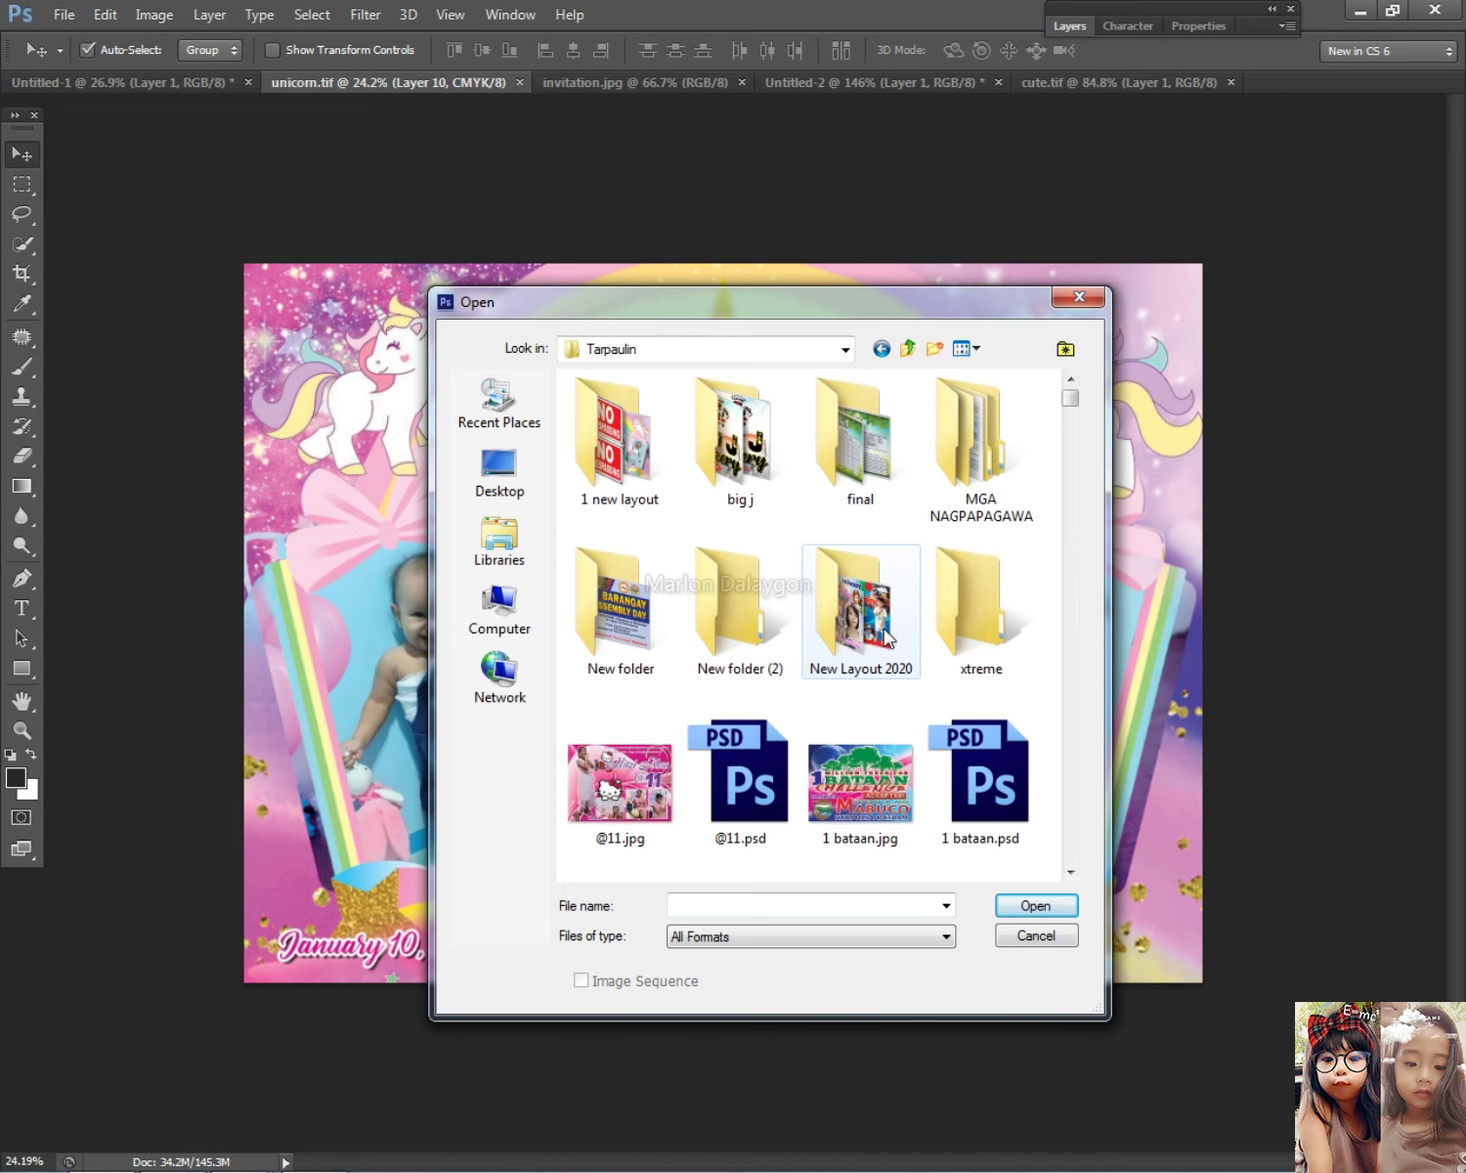
pyautogui.doubleClick(626, 445)
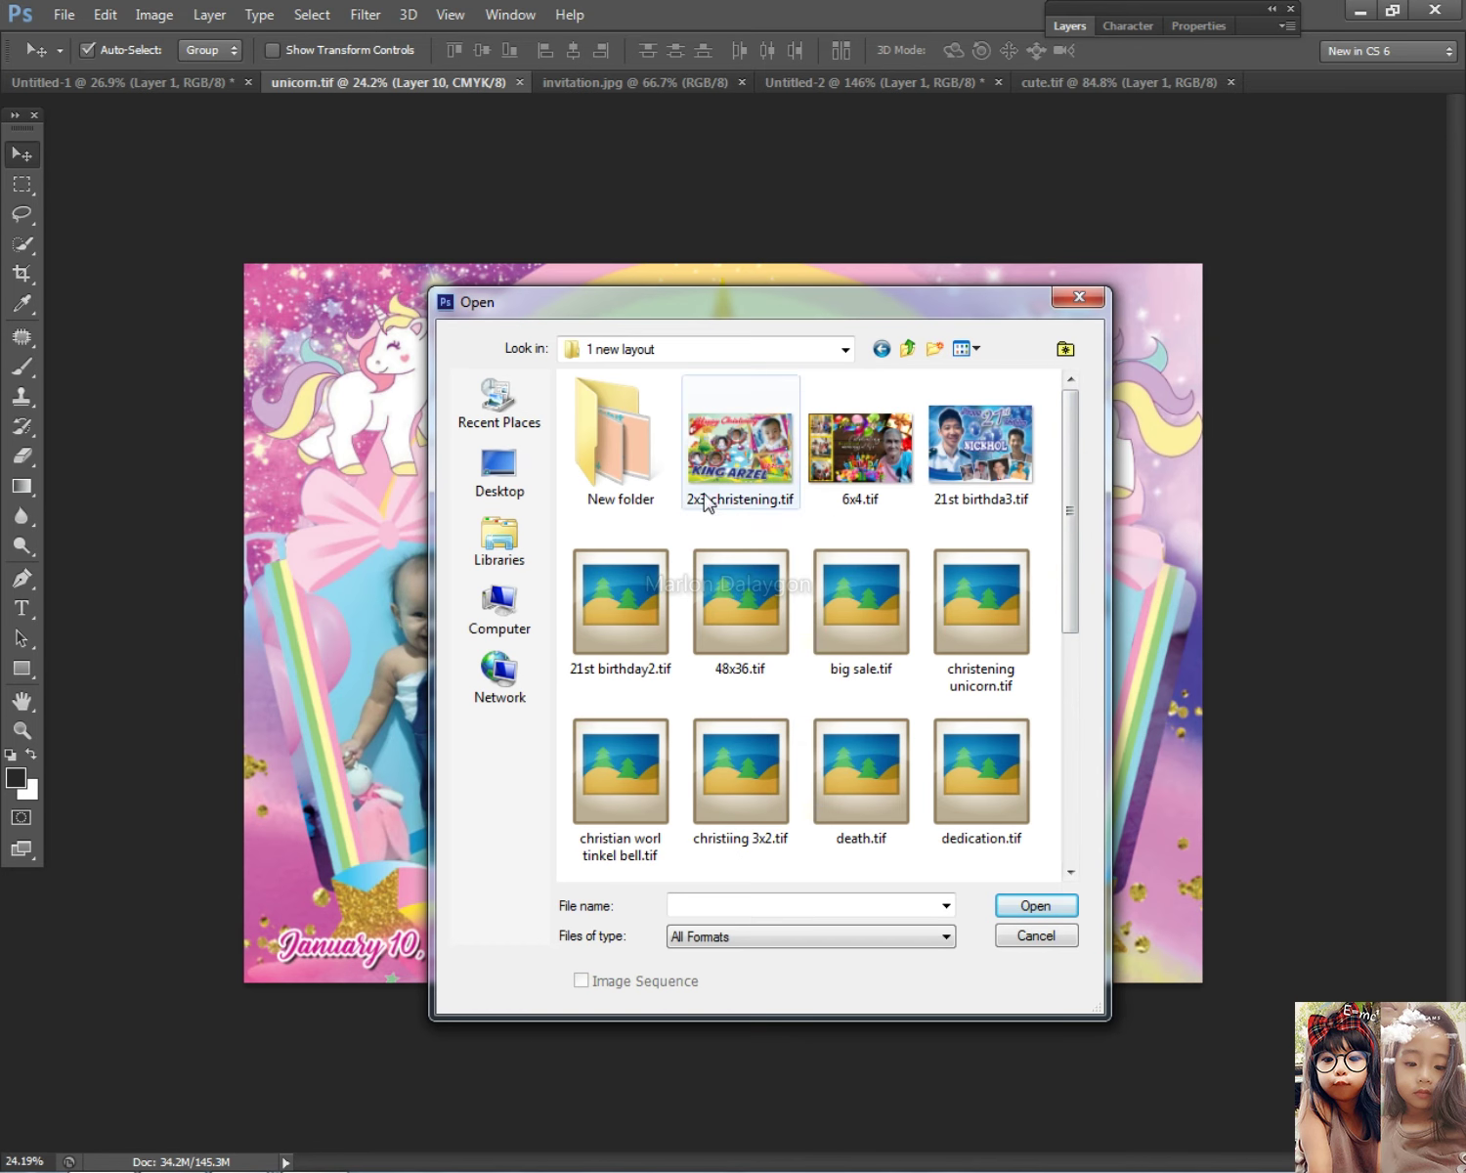
pyautogui.moveTo(844, 398); pyautogui.dragTo(1073, 811)
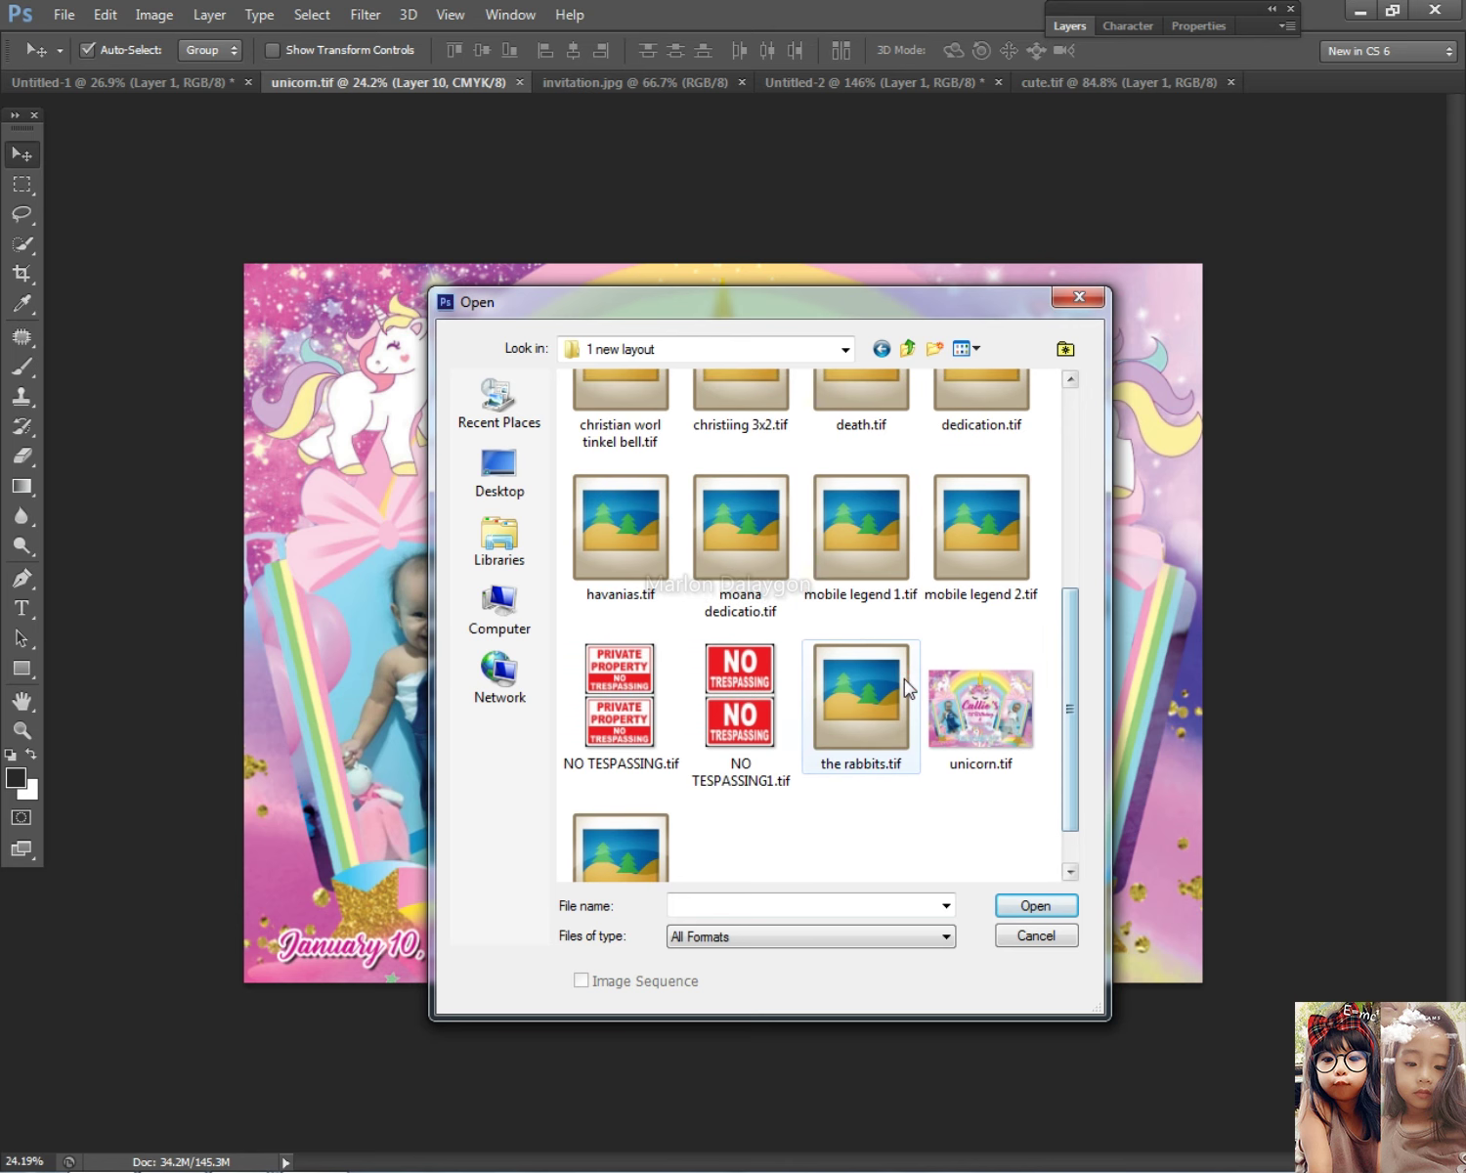
pyautogui.click(896, 674)
pyautogui.scroll(-1, 905, 724)
pyautogui.scroll(3, 797, 772)
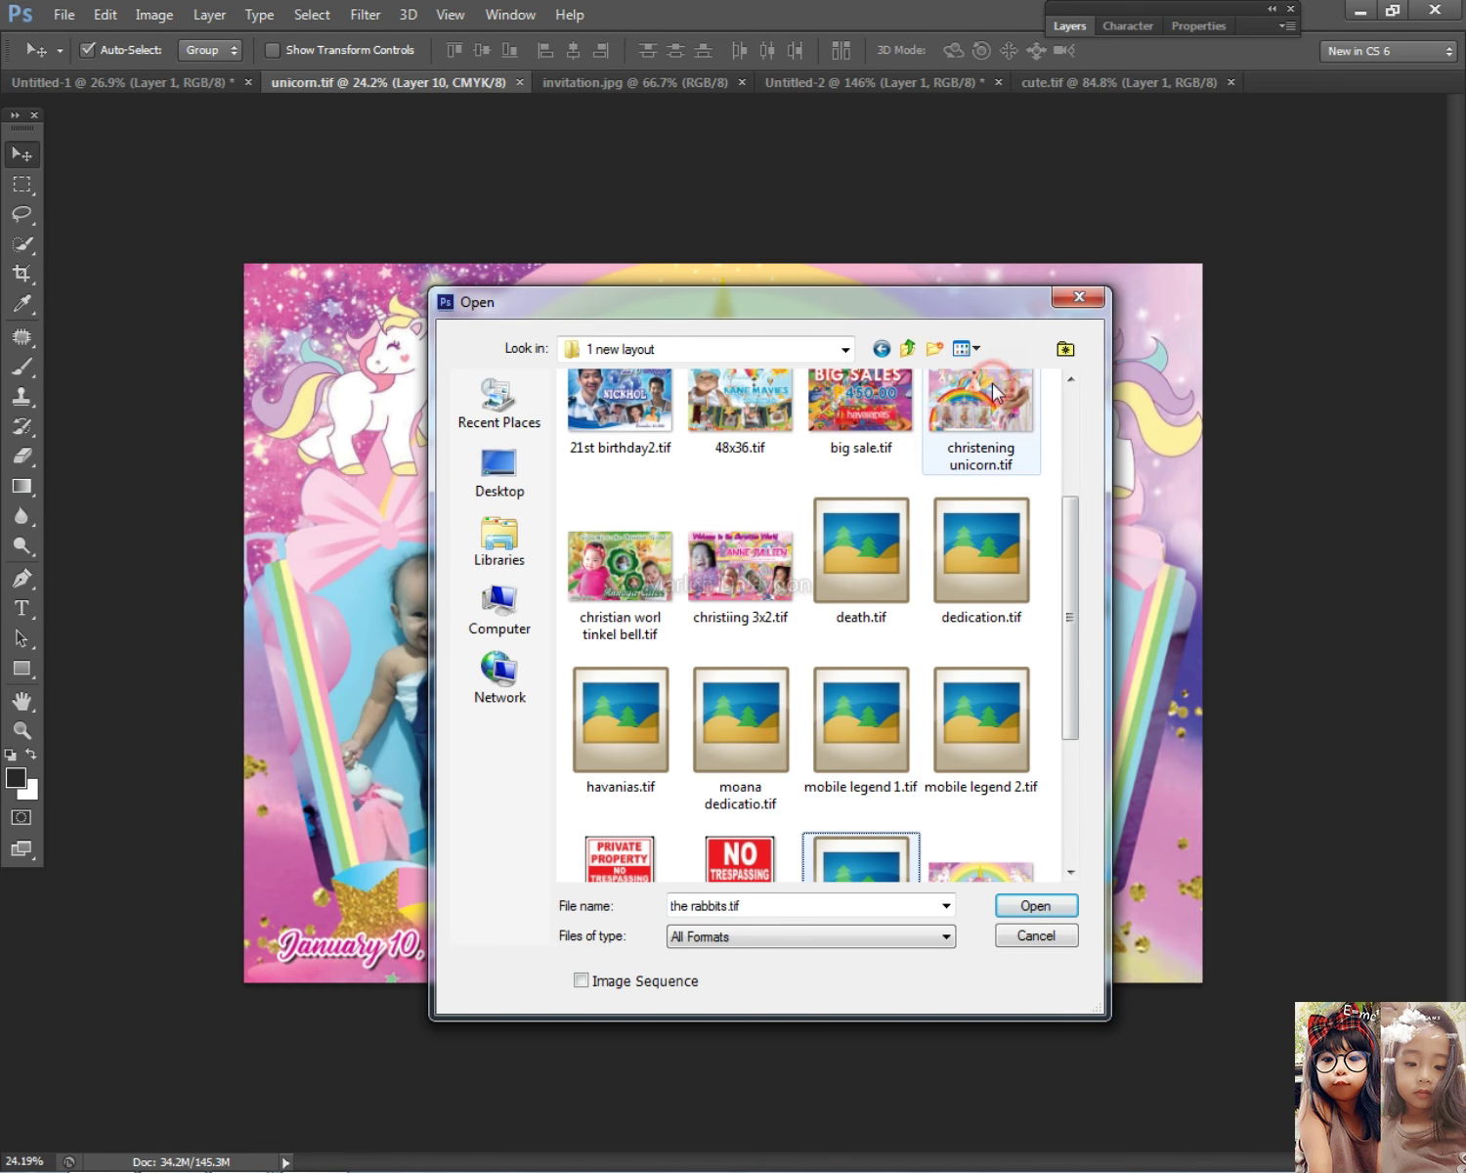
pyautogui.doubleClick(980, 418)
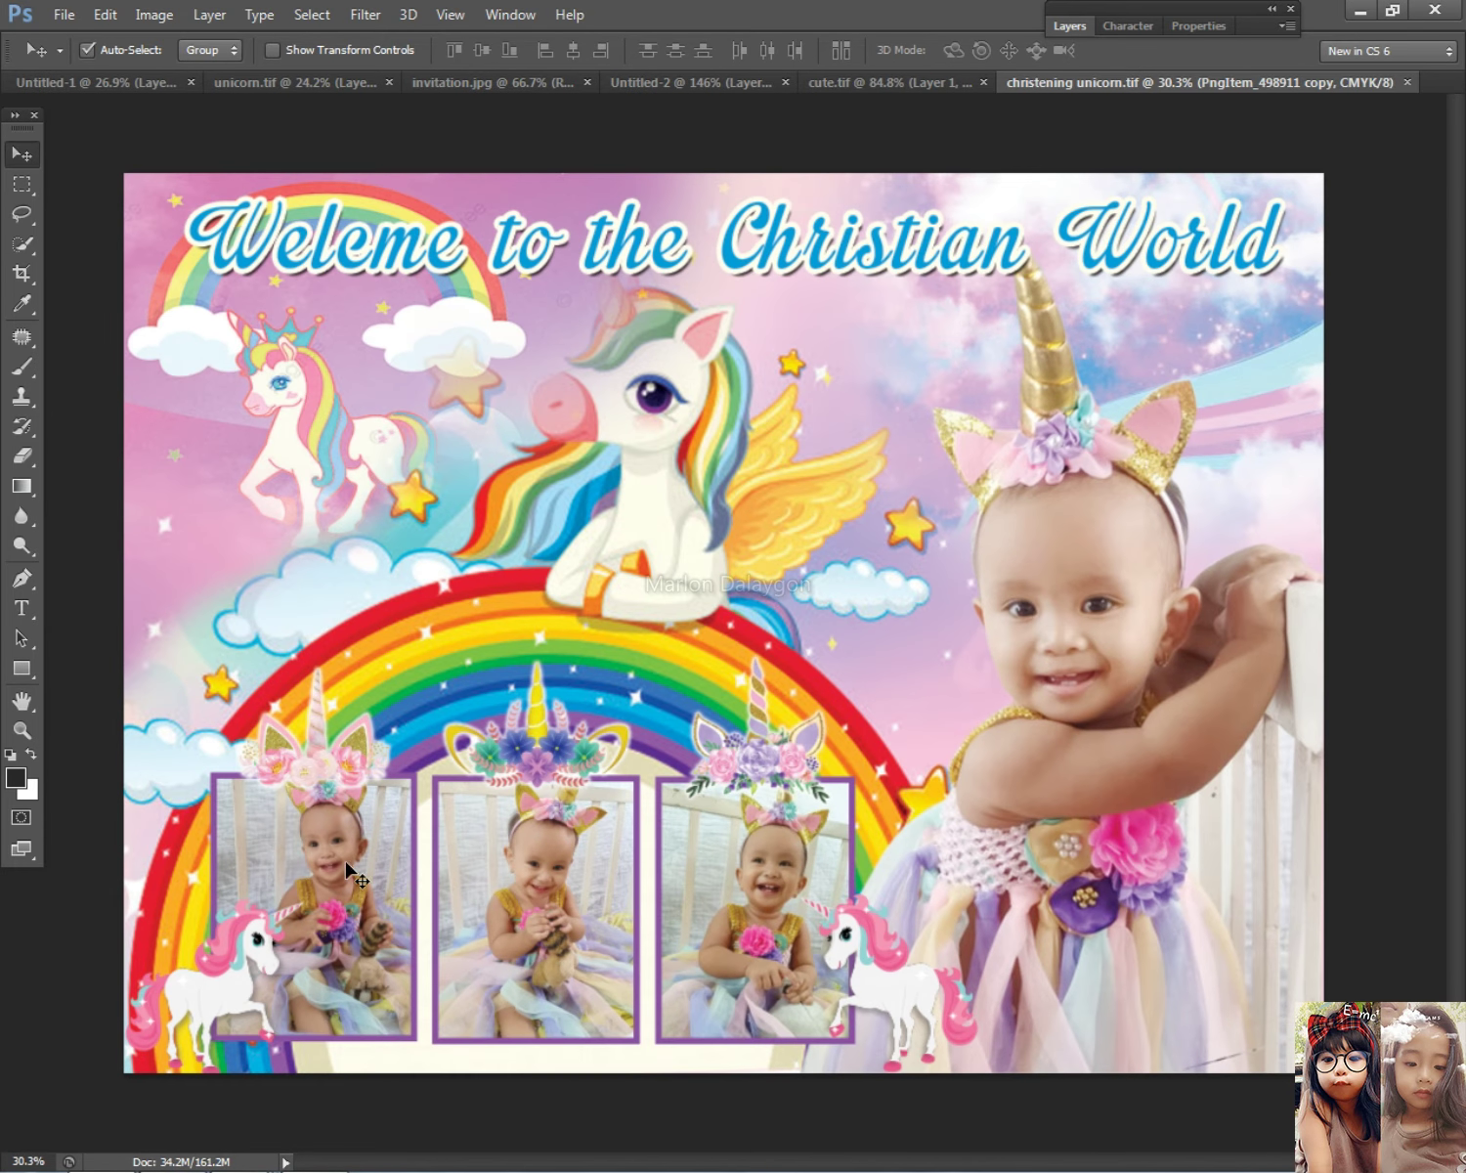
# Step: Drag Layer 3's small baby photo from the christening design into the unicorn layout
pyautogui.rightClick(347, 865)
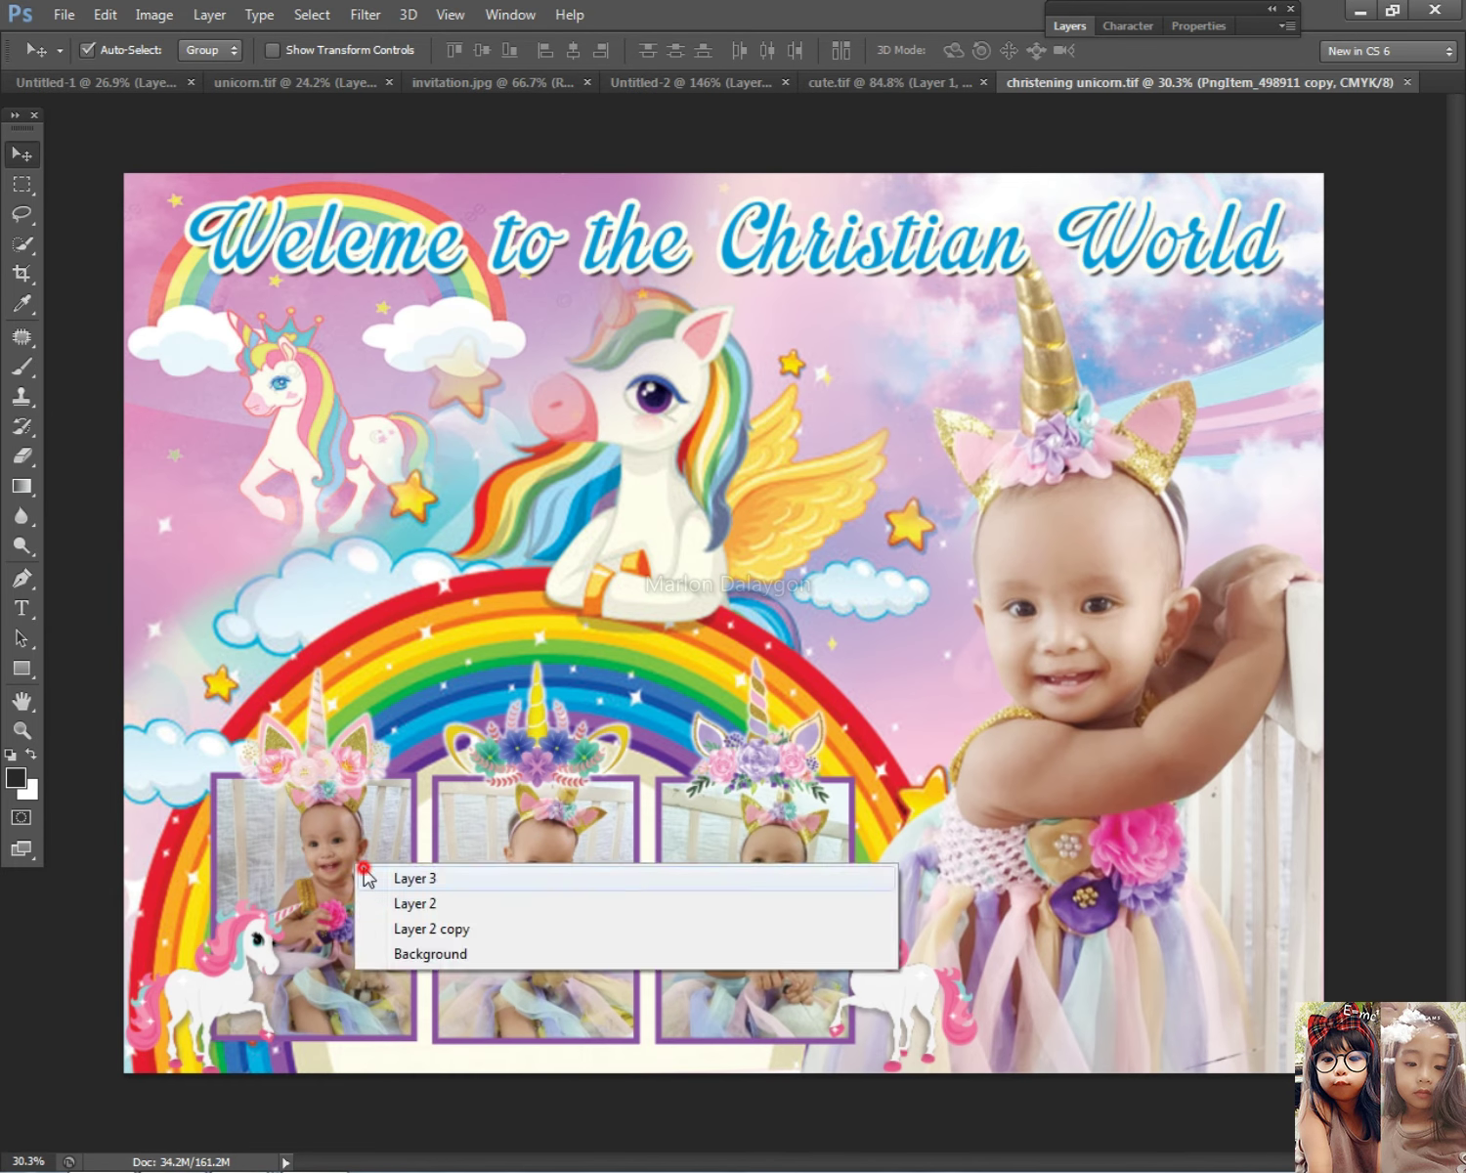
pyautogui.click(393, 878)
pyautogui.moveTo(367, 885); pyautogui.dragTo(679, 533)
pyautogui.moveTo(711, 162); pyautogui.dragTo(616, 694)
# Step: Rotate the dropped photo, Layer 14, about -15.9° and place it in the left frame
pyautogui.rightClick(427, 641)
pyautogui.click(445, 652)
pyautogui.hotkey('ctrl', 'z')
pyautogui.click(452, 665)
pyautogui.hotkey('ctrl', 't')
pyautogui.moveTo(591, 467); pyautogui.dragTo(517, 438)
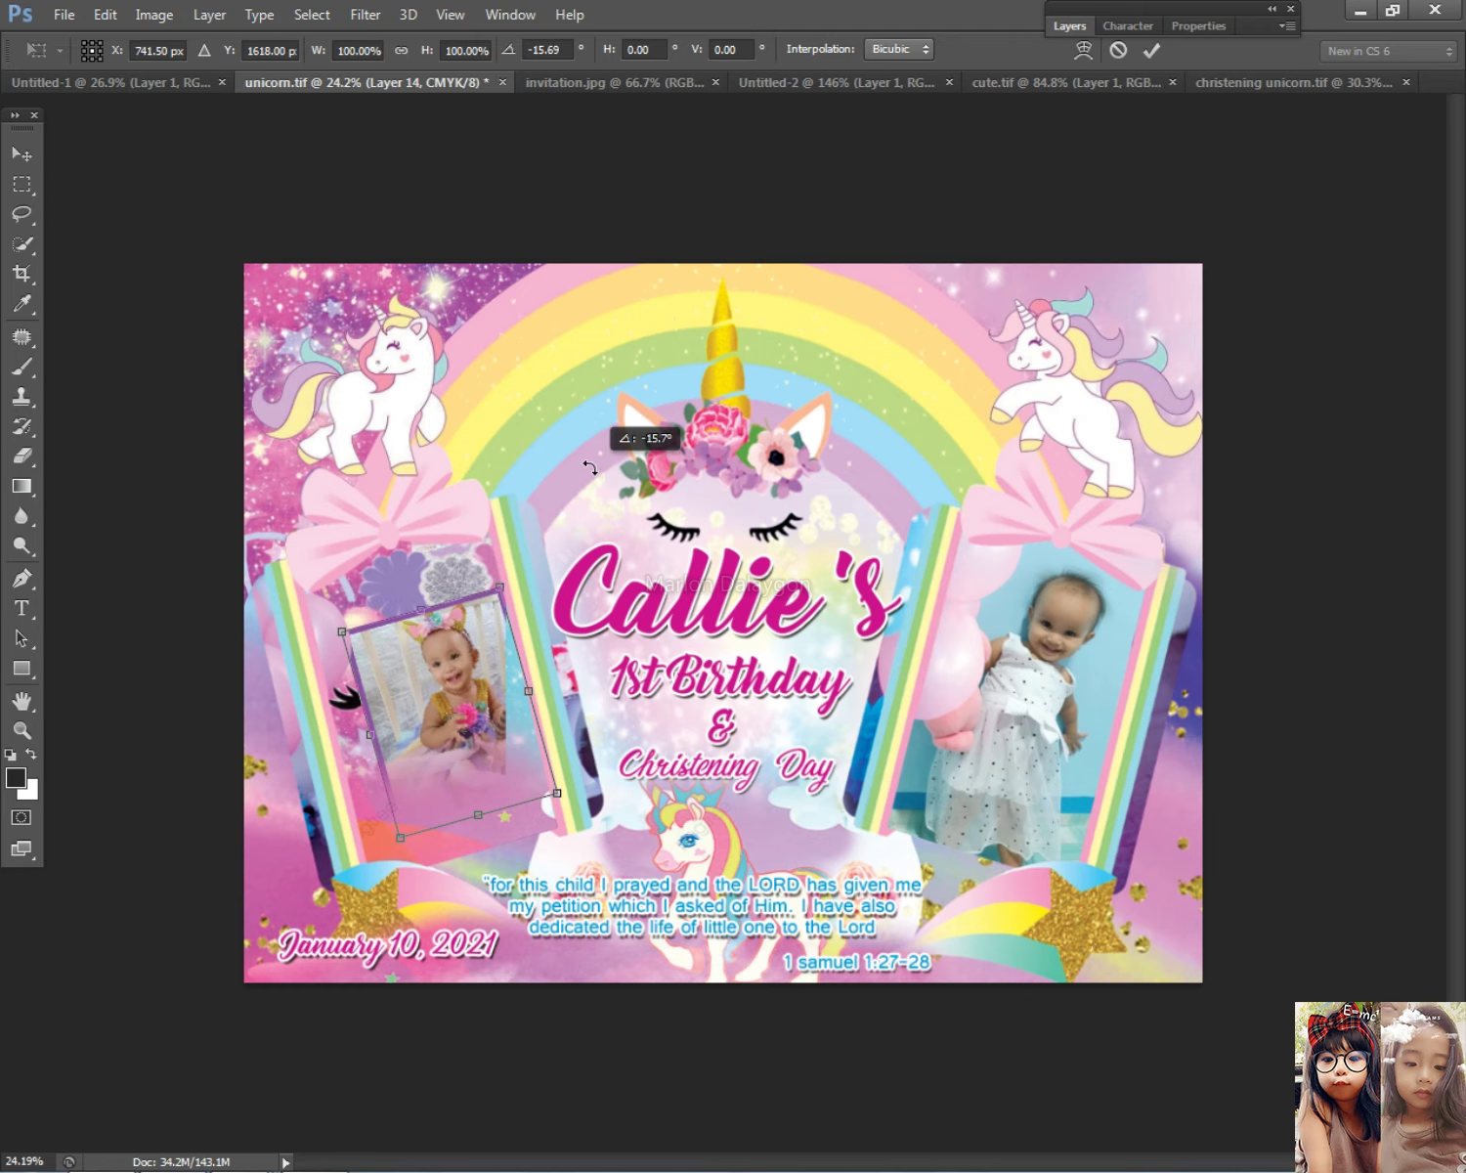
pyautogui.moveTo(414, 737); pyautogui.dragTo(384, 687)
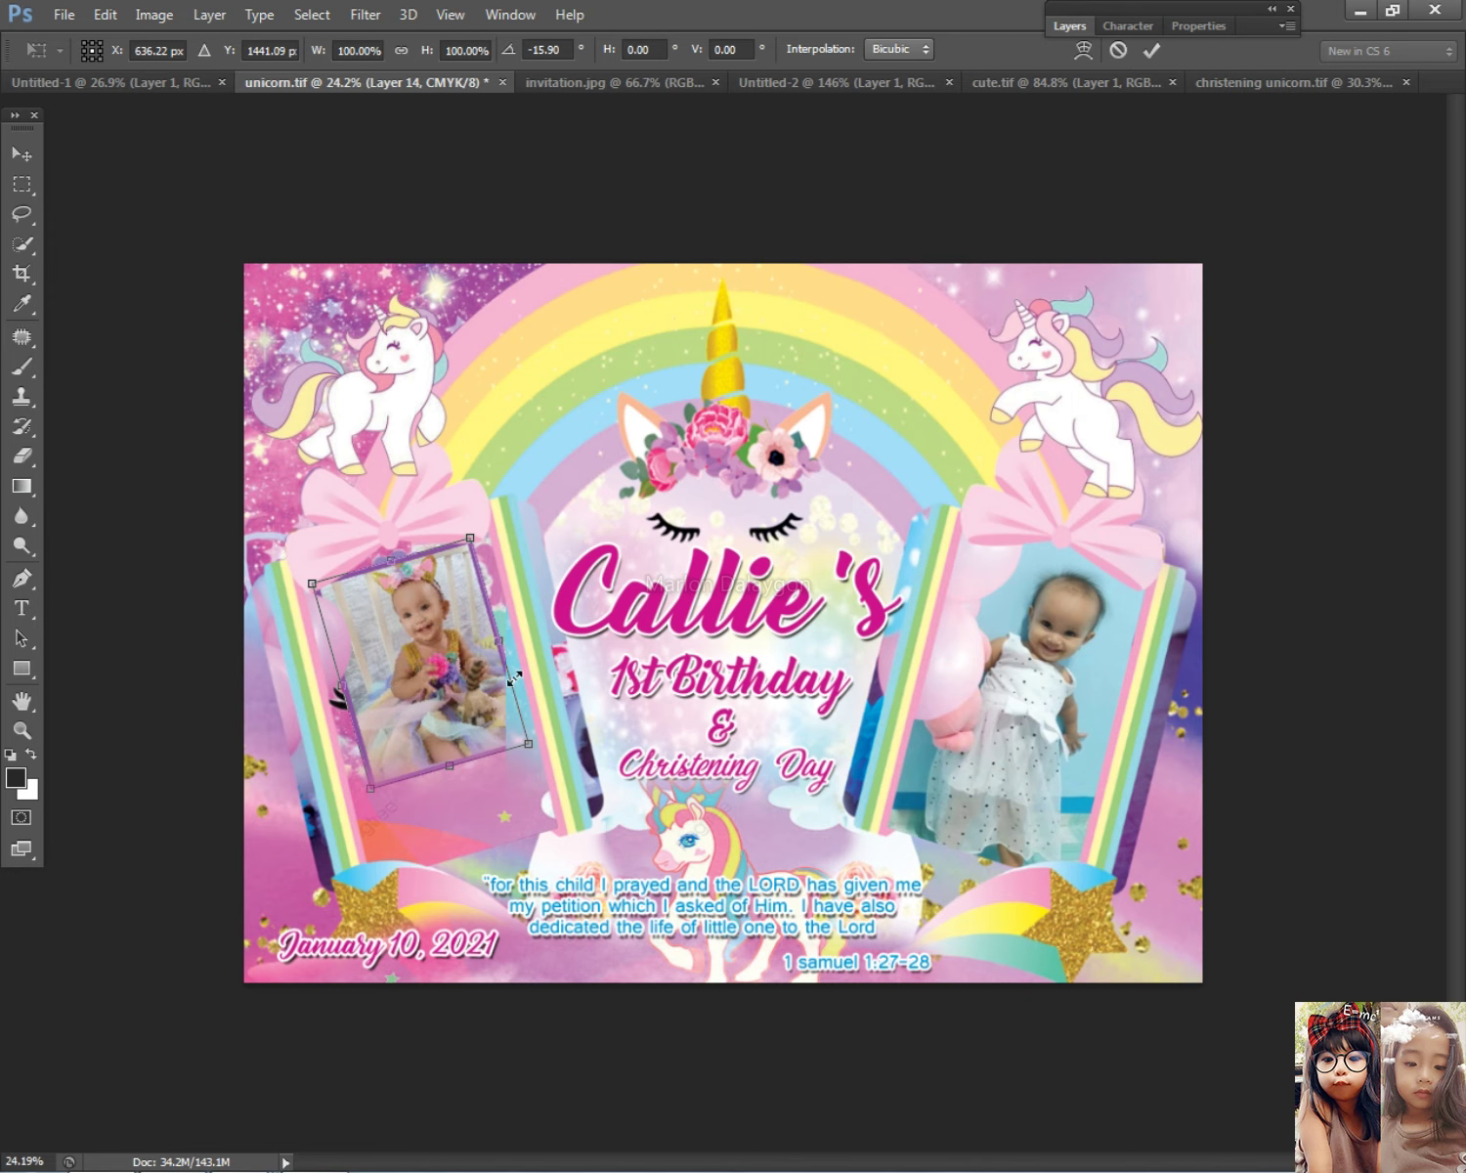
pyautogui.press('Return')
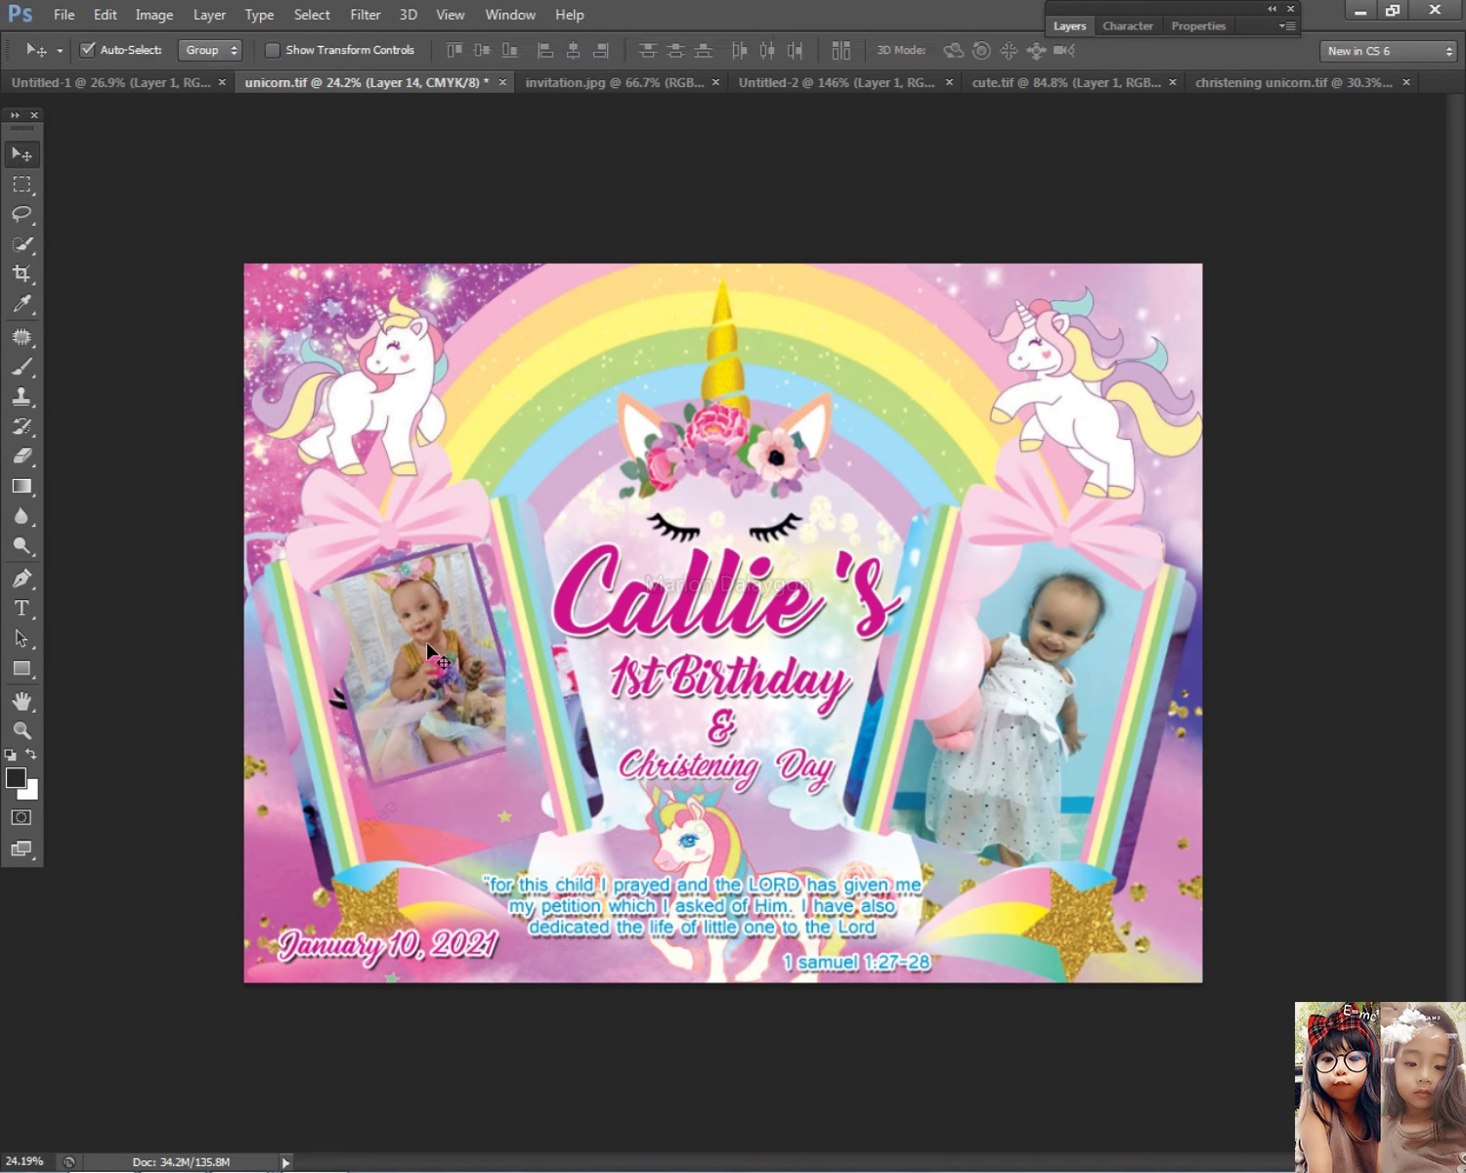
# Step: Scale up the new baby photo on Layer 14
pyautogui.click(209, 14)
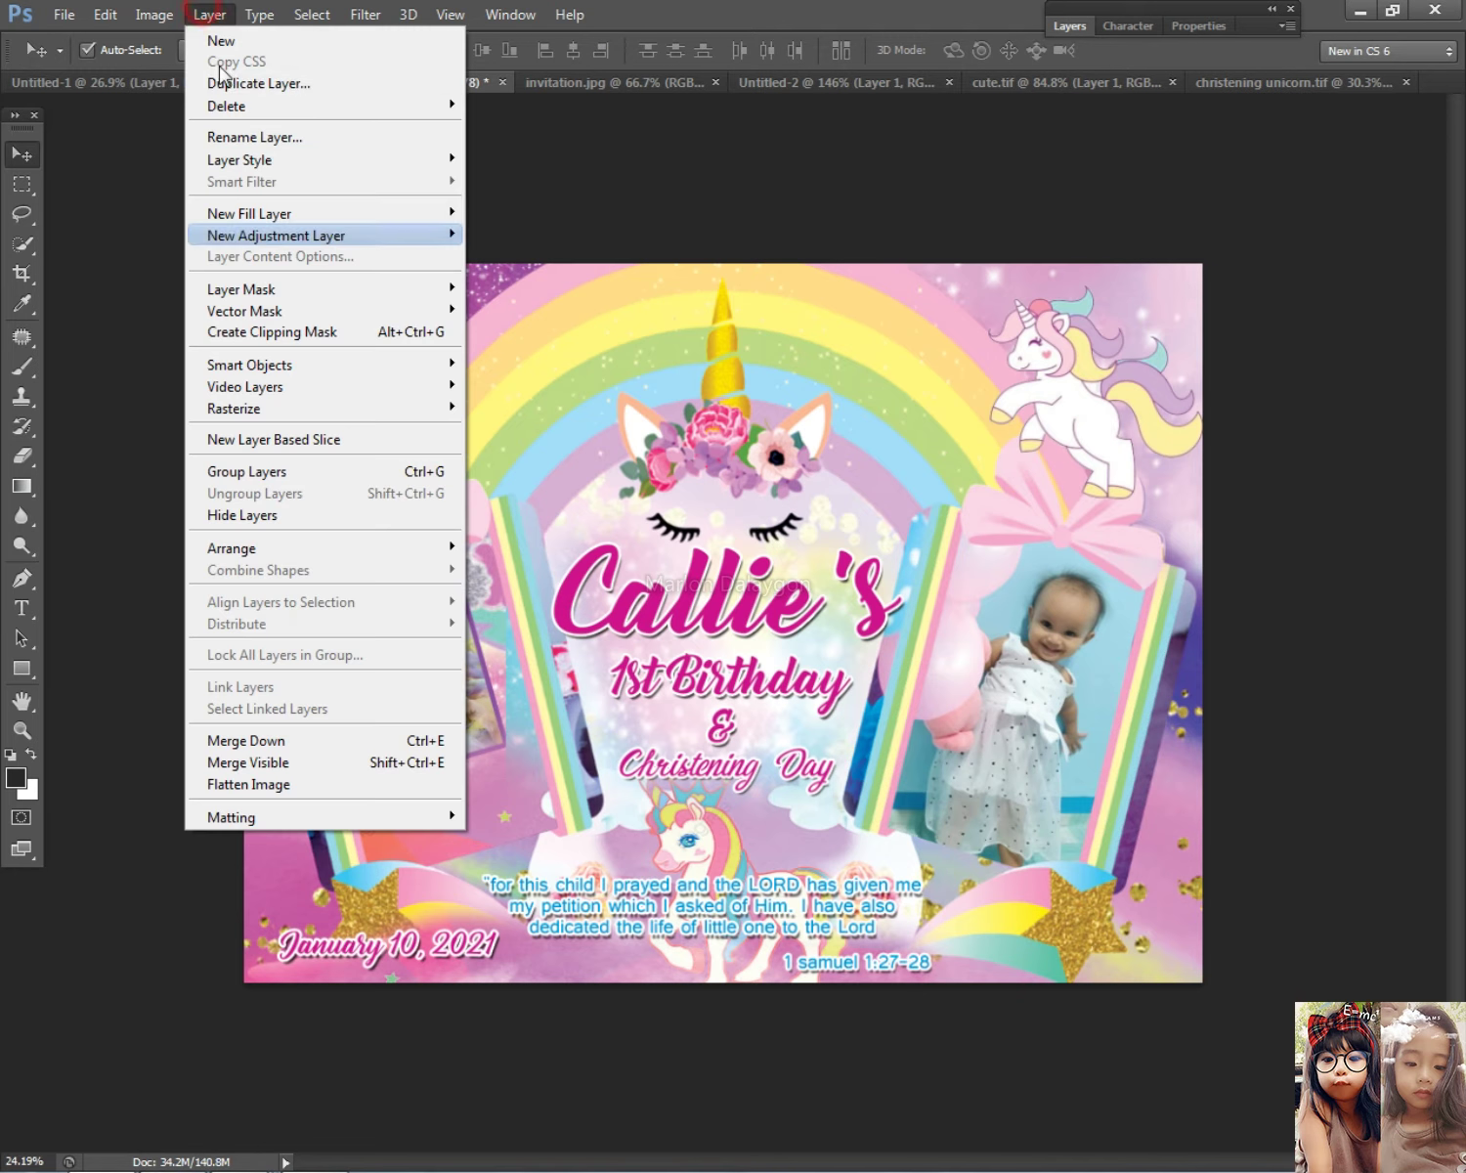
pyautogui.click(535, 606)
pyautogui.rightClick(412, 662)
pyautogui.click(469, 684)
pyautogui.hotkey('ctrl', 't')
pyautogui.moveTo(600, 884); pyautogui.dragTo(619, 842)
pyautogui.press('Return')
# Step: Bring the left photo to the front of the stack and nudge it slightly up-left
pyautogui.rightClick(388, 635)
pyautogui.click(420, 648)
pyautogui.click(209, 15)
pyautogui.moveTo(304, 547)
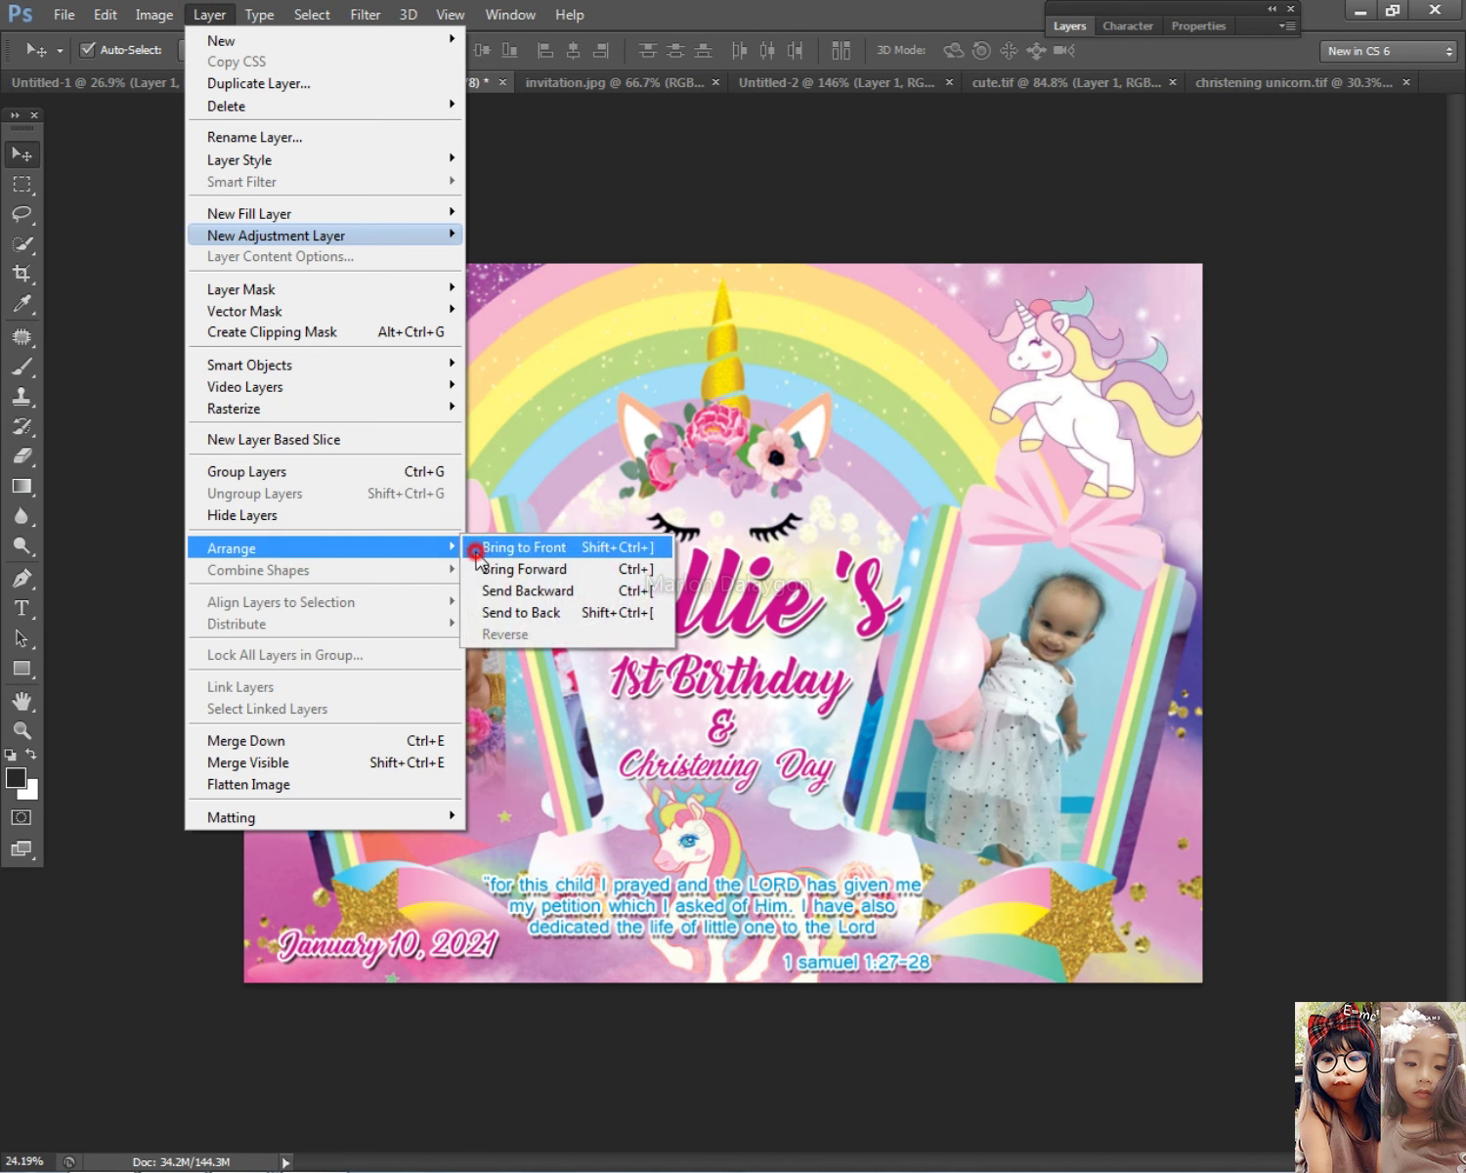
pyautogui.click(484, 549)
pyautogui.moveTo(478, 625); pyautogui.dragTo(467, 611)
# Step: Try raising Layer 2, undo it, then move the baby photo to the canvas centre
pyautogui.rightClick(393, 507)
pyautogui.click(415, 525)
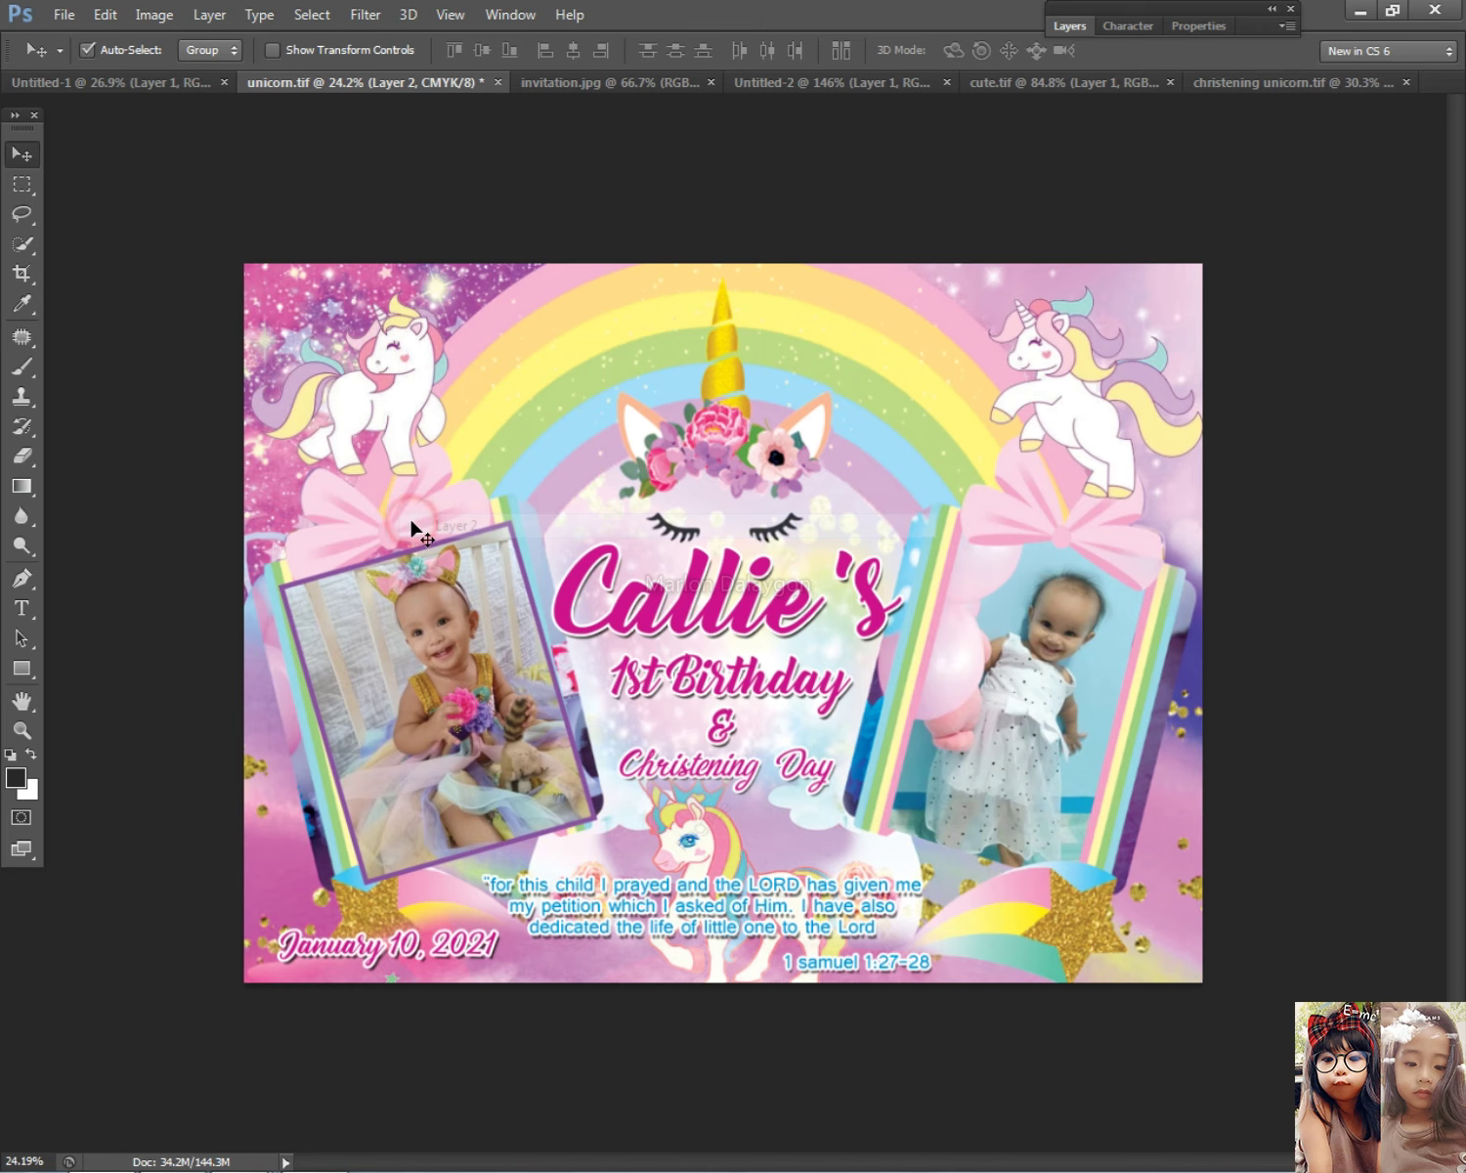
pyautogui.click(200, 17)
pyautogui.moveTo(284, 549)
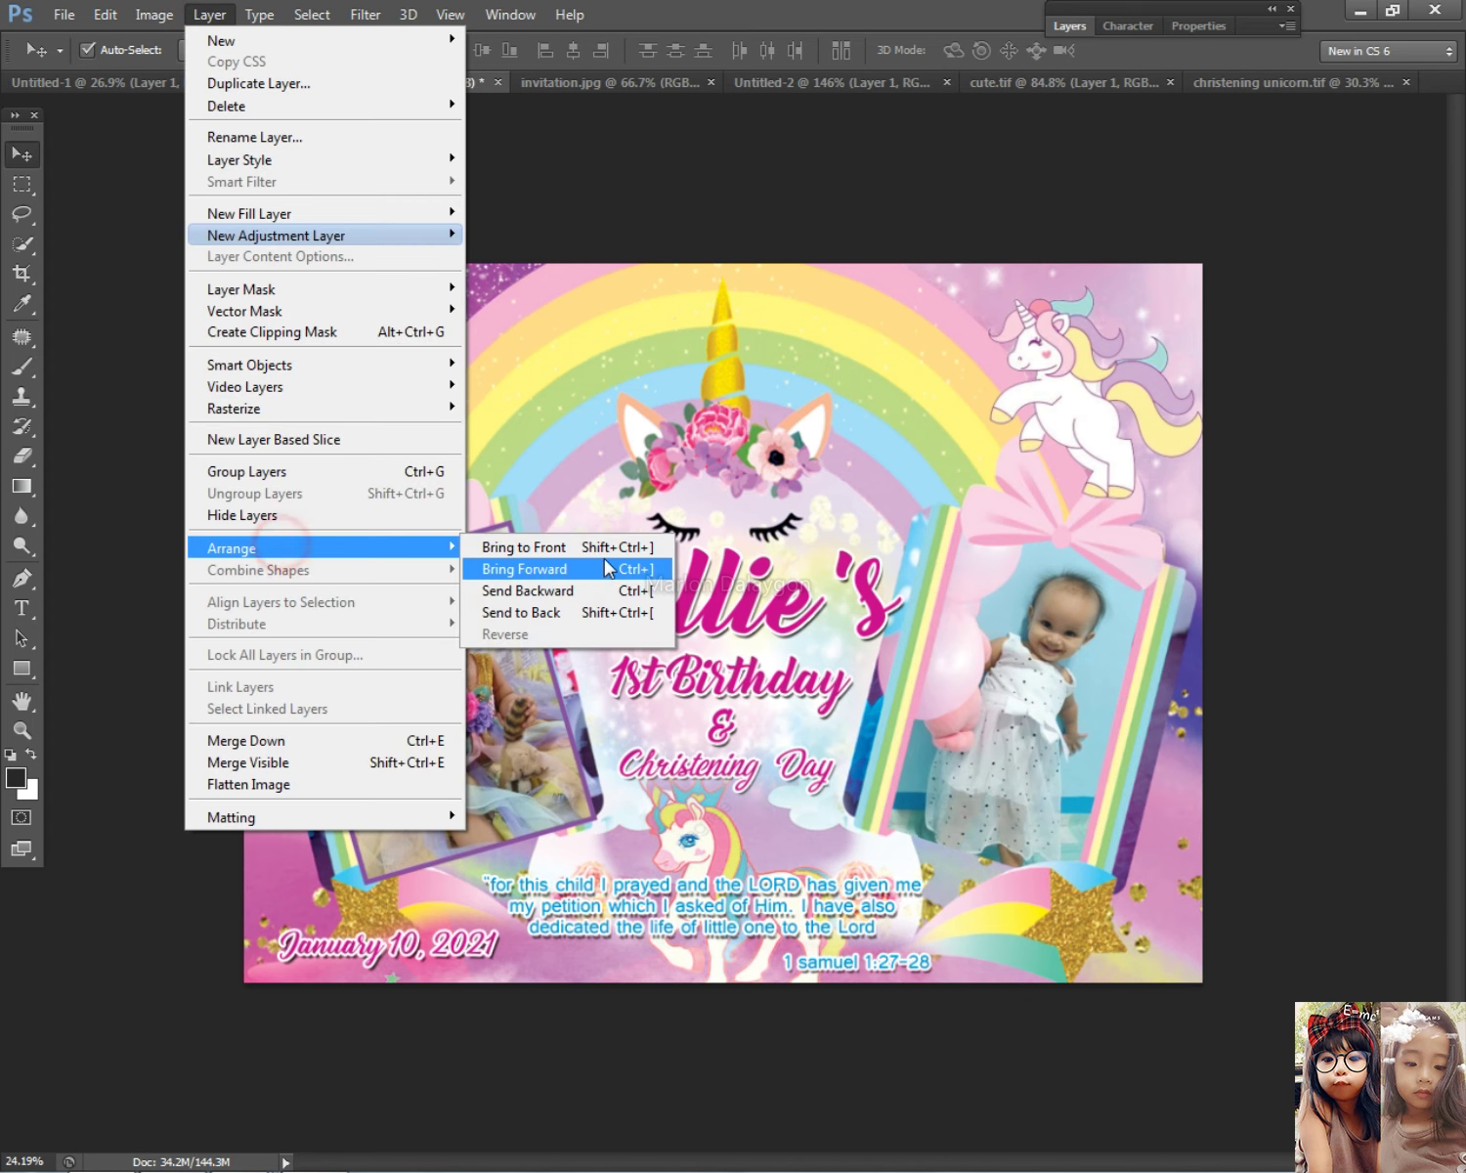
pyautogui.click(604, 549)
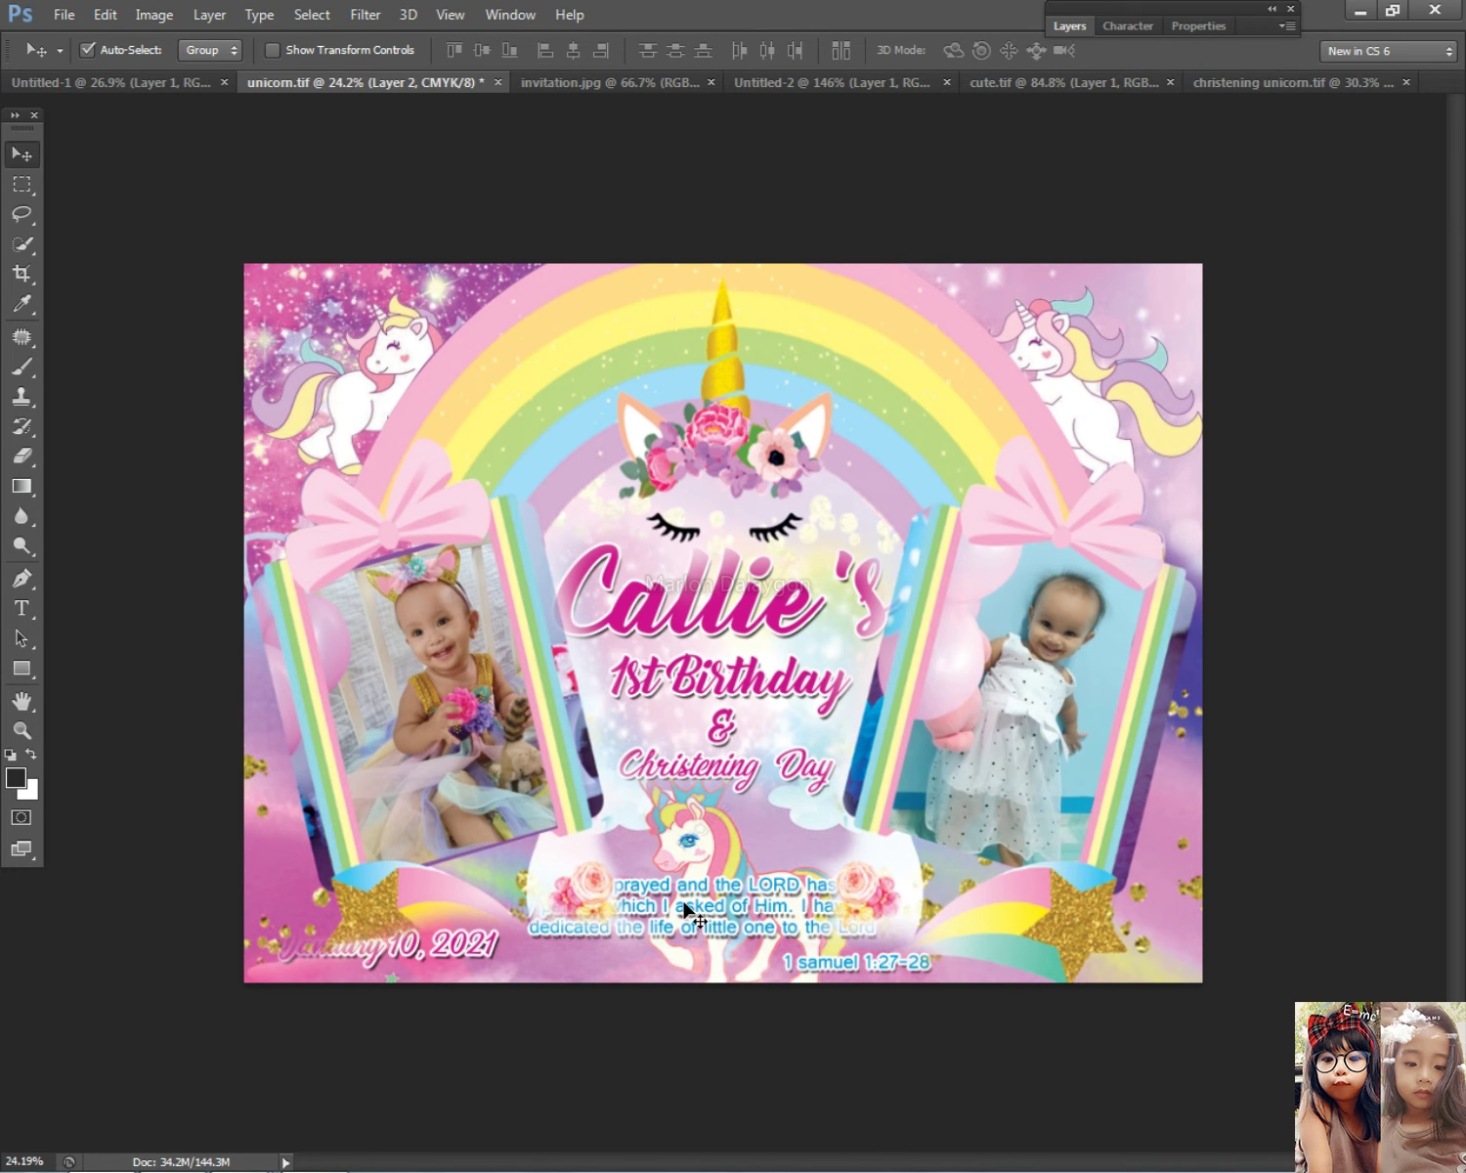
pyautogui.hotkey('ctrl', 'z')
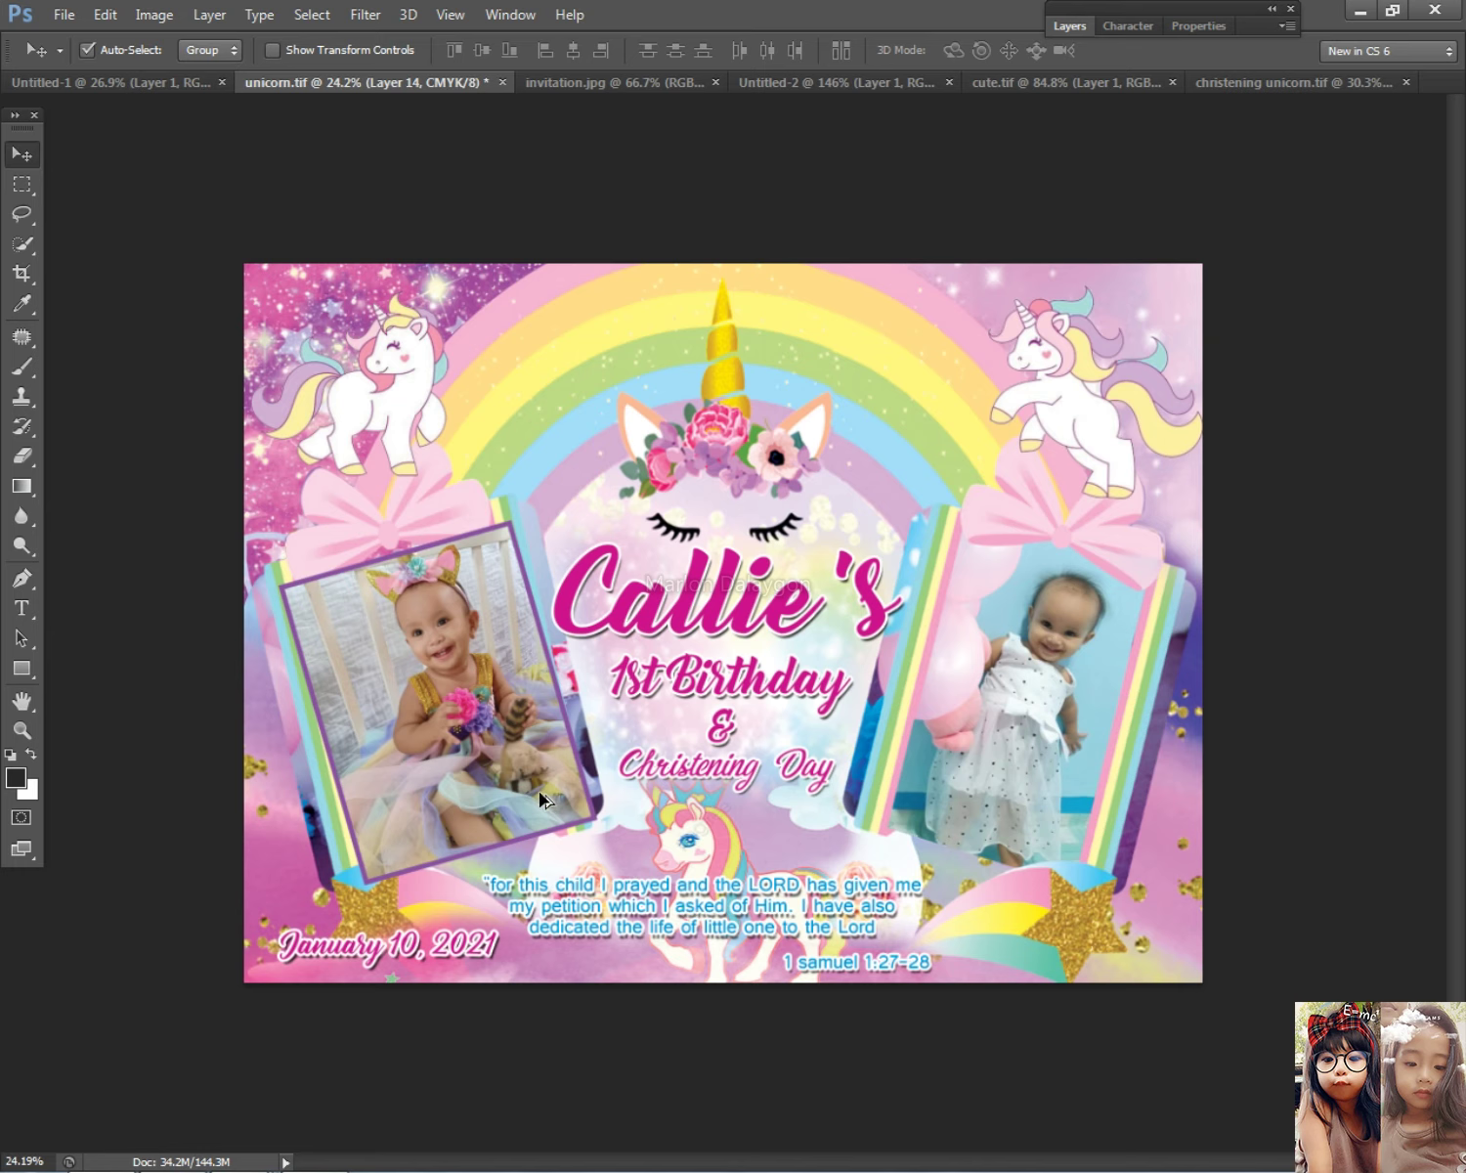
pyautogui.moveTo(537, 799); pyautogui.dragTo(798, 707)
# Step: On Layer 10, outline the left frame with the Pen tool and make a 0-feather selection
pyautogui.rightClick(372, 693)
pyautogui.click(430, 702)
pyautogui.rightClick(421, 653)
pyautogui.click(440, 665)
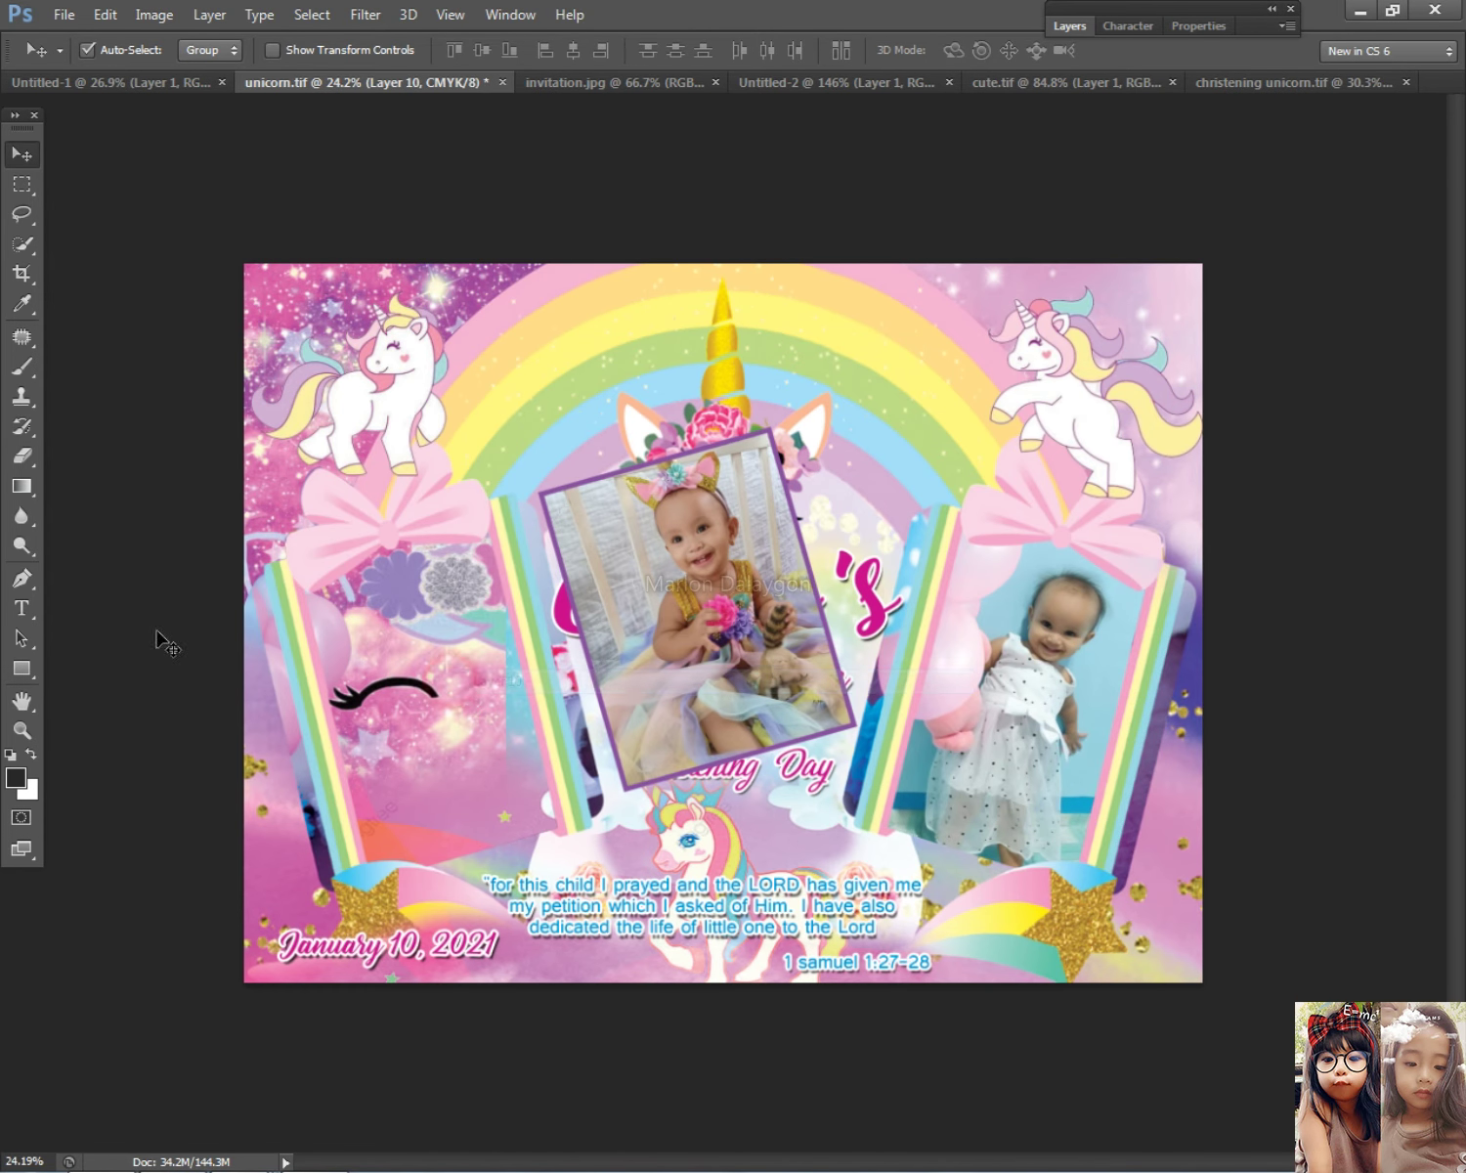
pyautogui.click(25, 585)
pyautogui.click(359, 896)
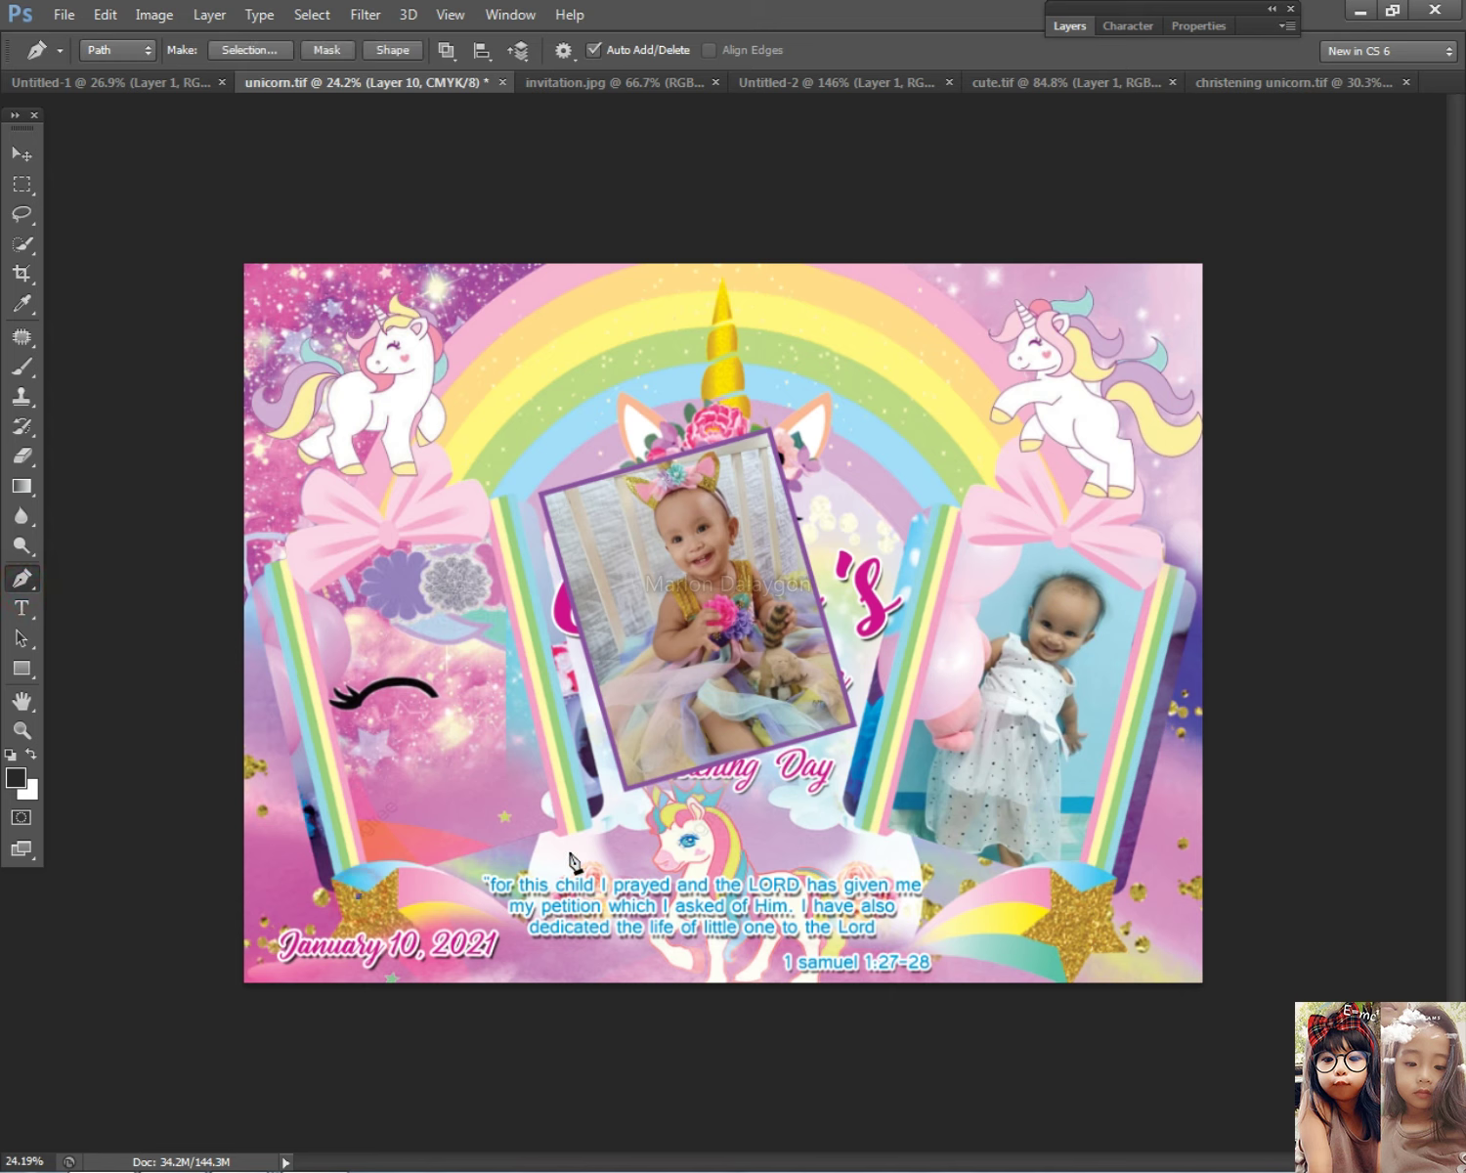
pyautogui.click(580, 823)
pyautogui.click(298, 547)
pyautogui.click(317, 794)
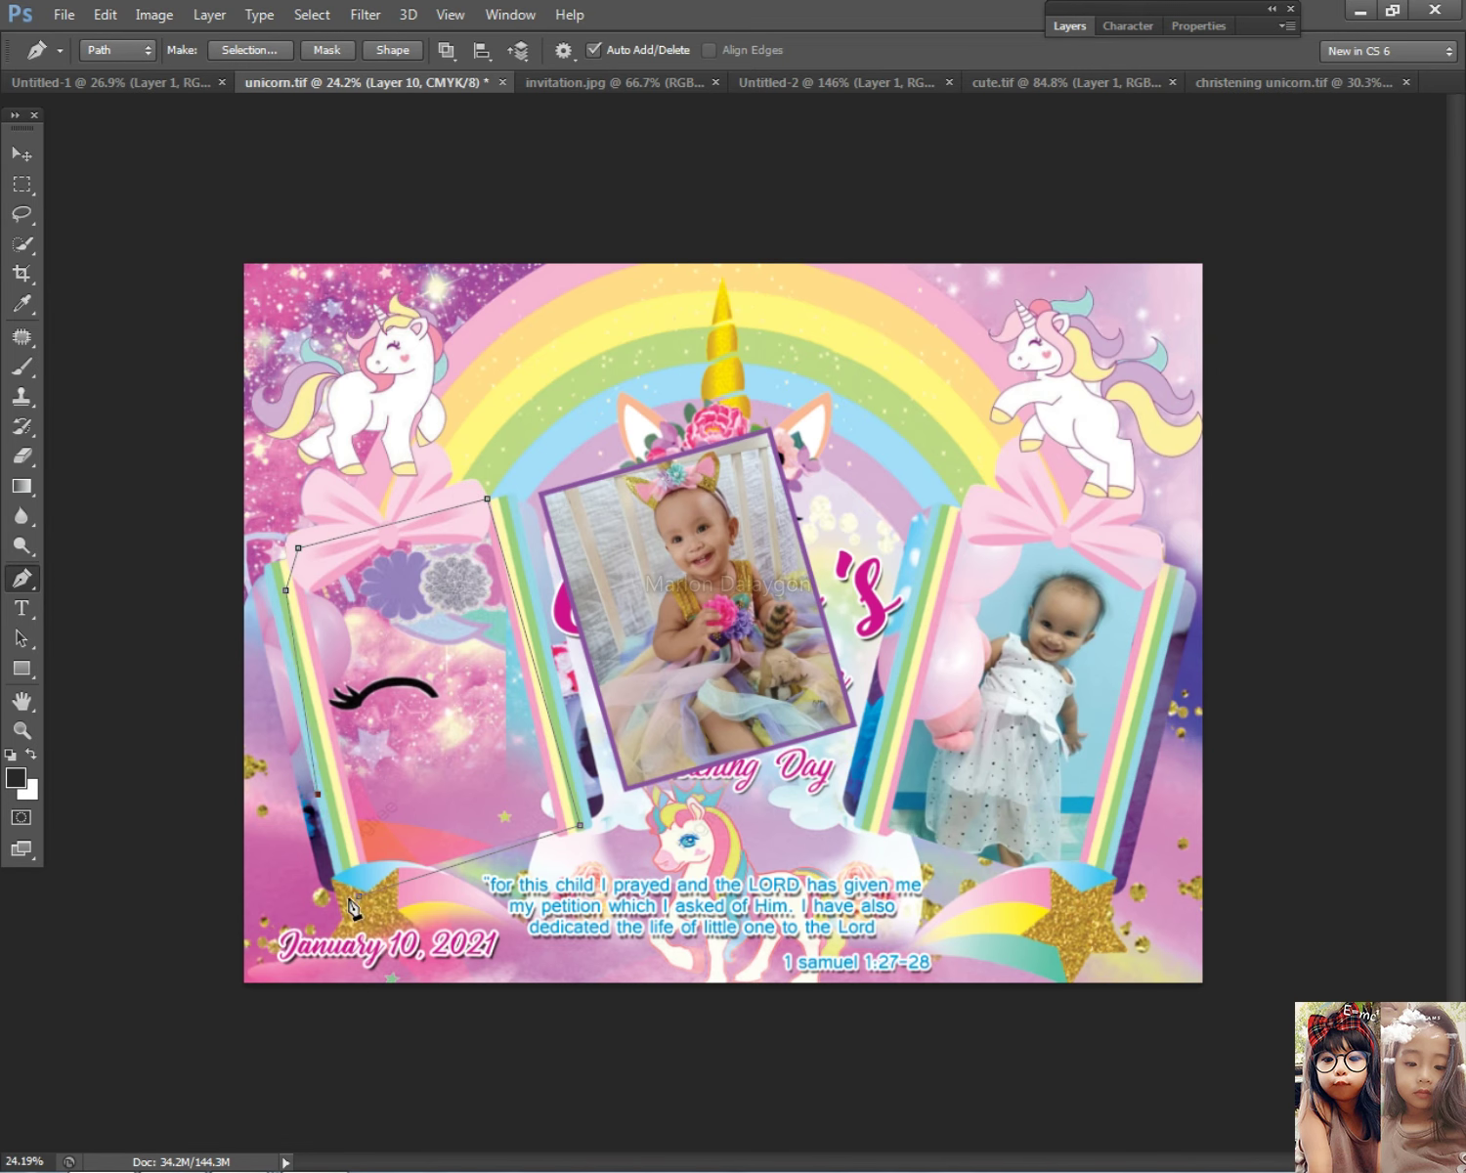
pyautogui.rightClick(442, 751)
pyautogui.click(528, 323)
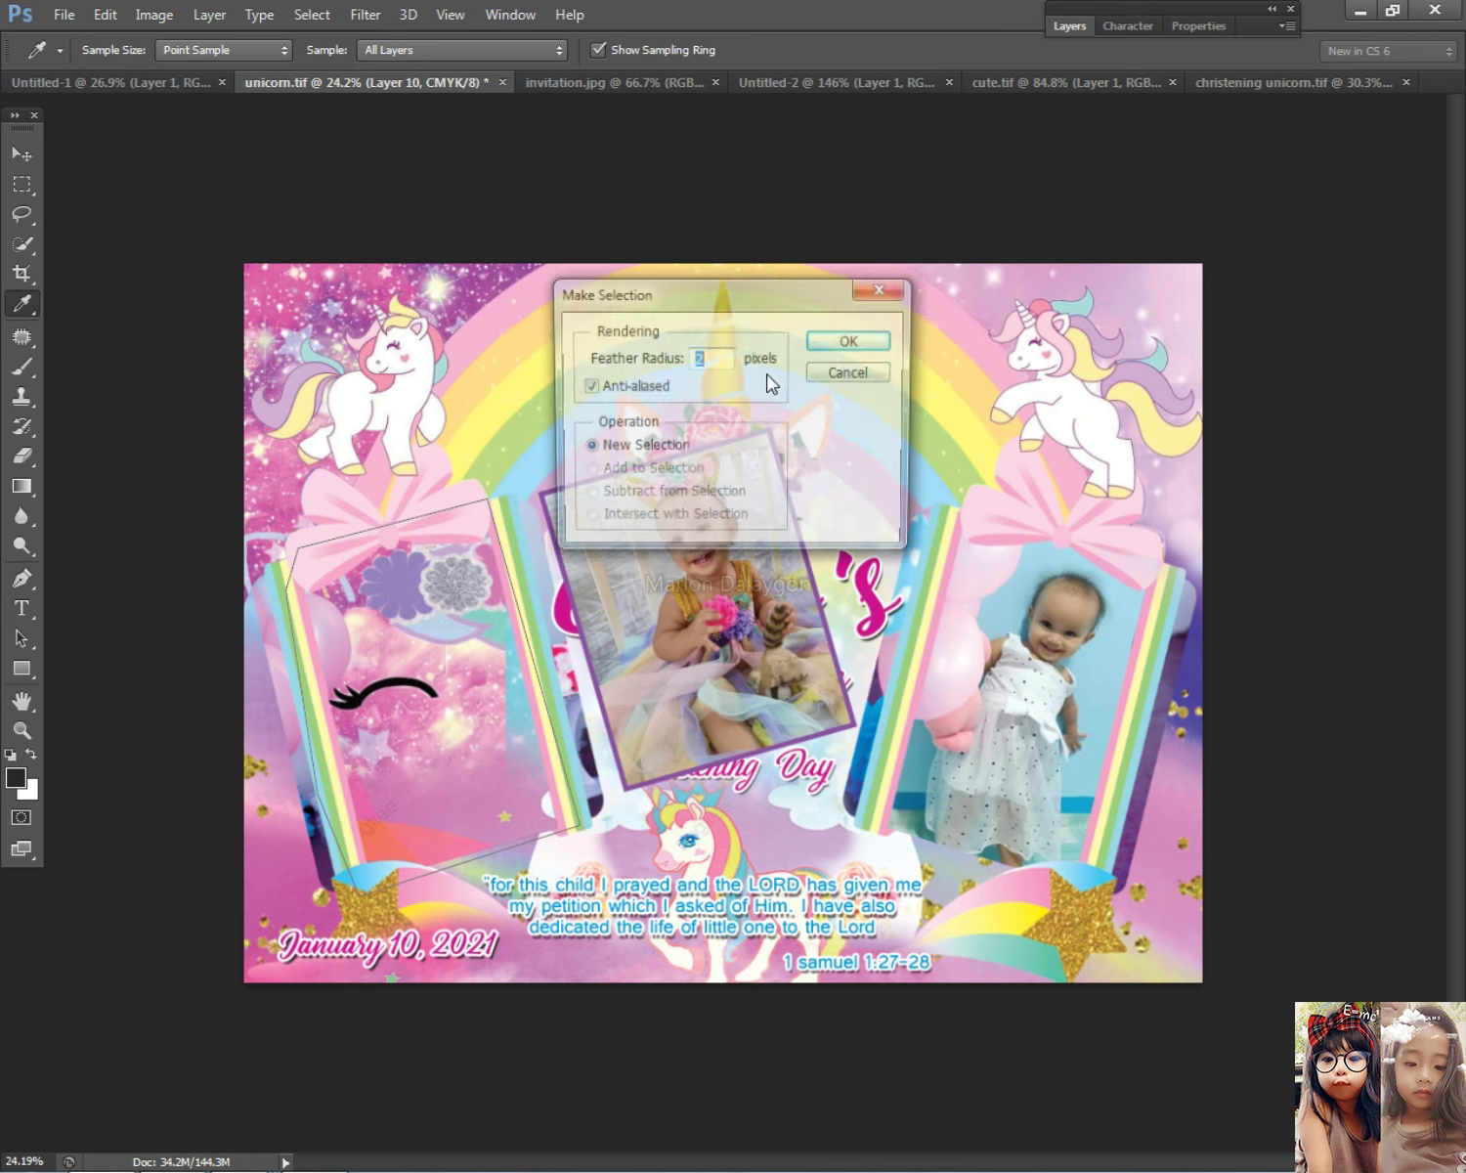
pyautogui.write('0')
pyautogui.click(847, 342)
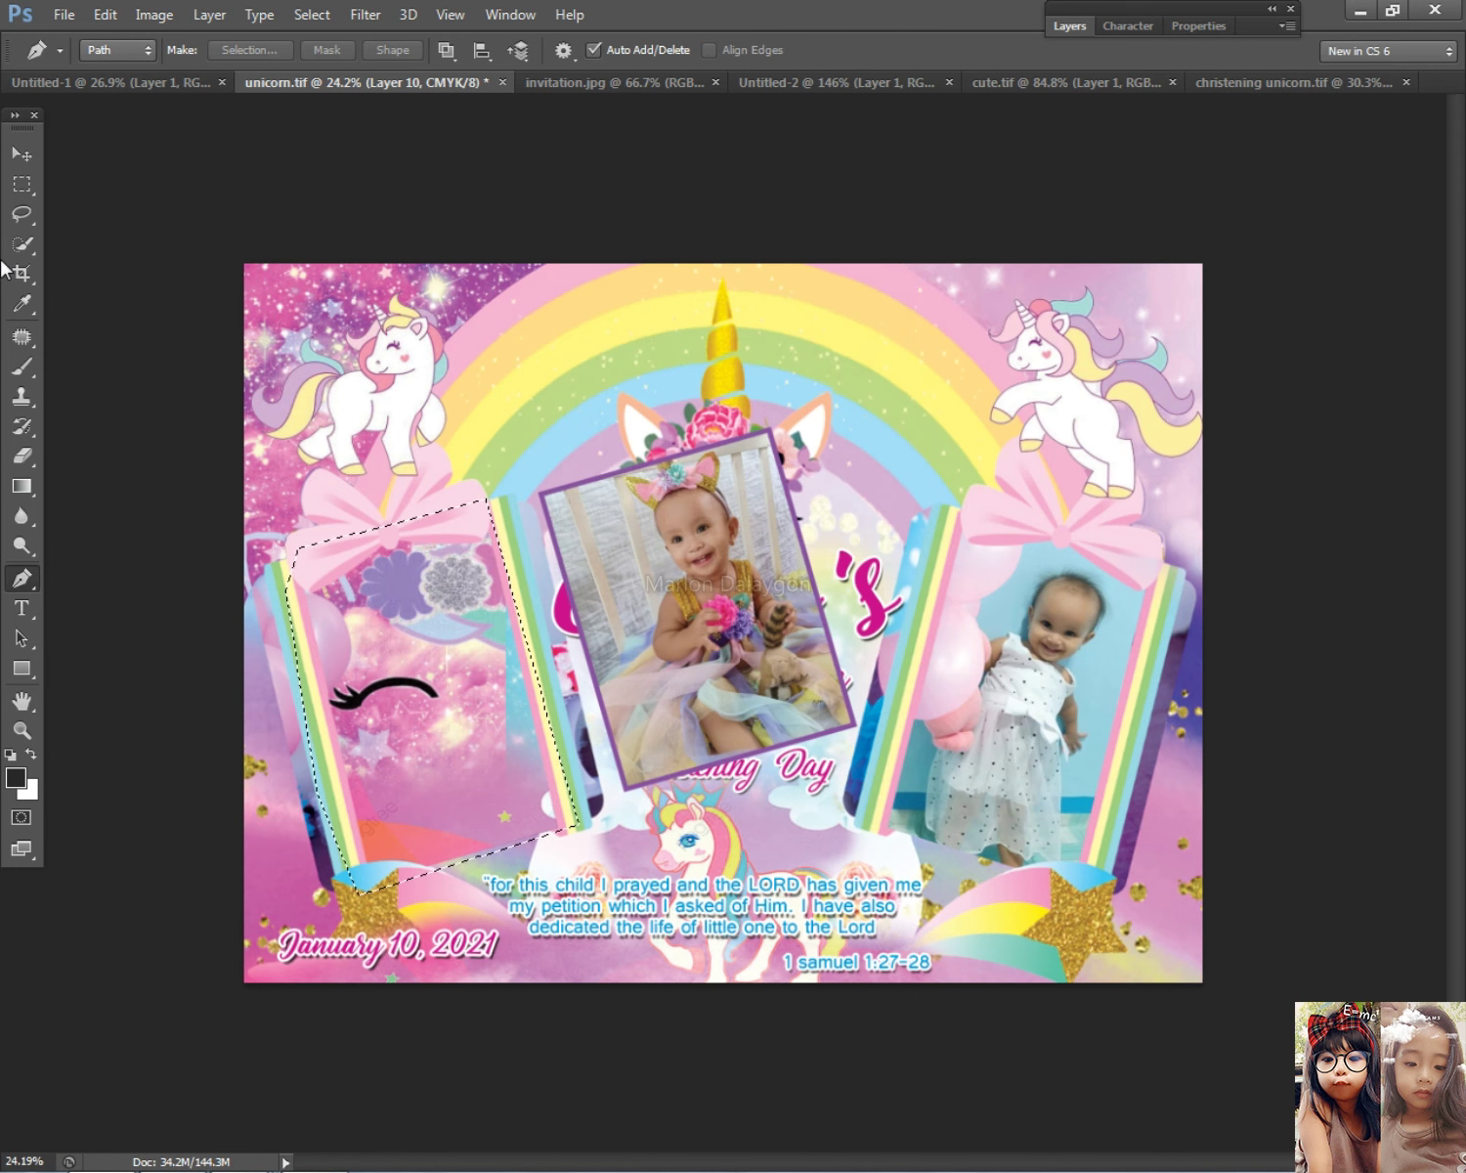
# Step: Delete the selected frame area on Layers 10 and 11
pyautogui.click(22, 154)
pyautogui.rightClick(426, 594)
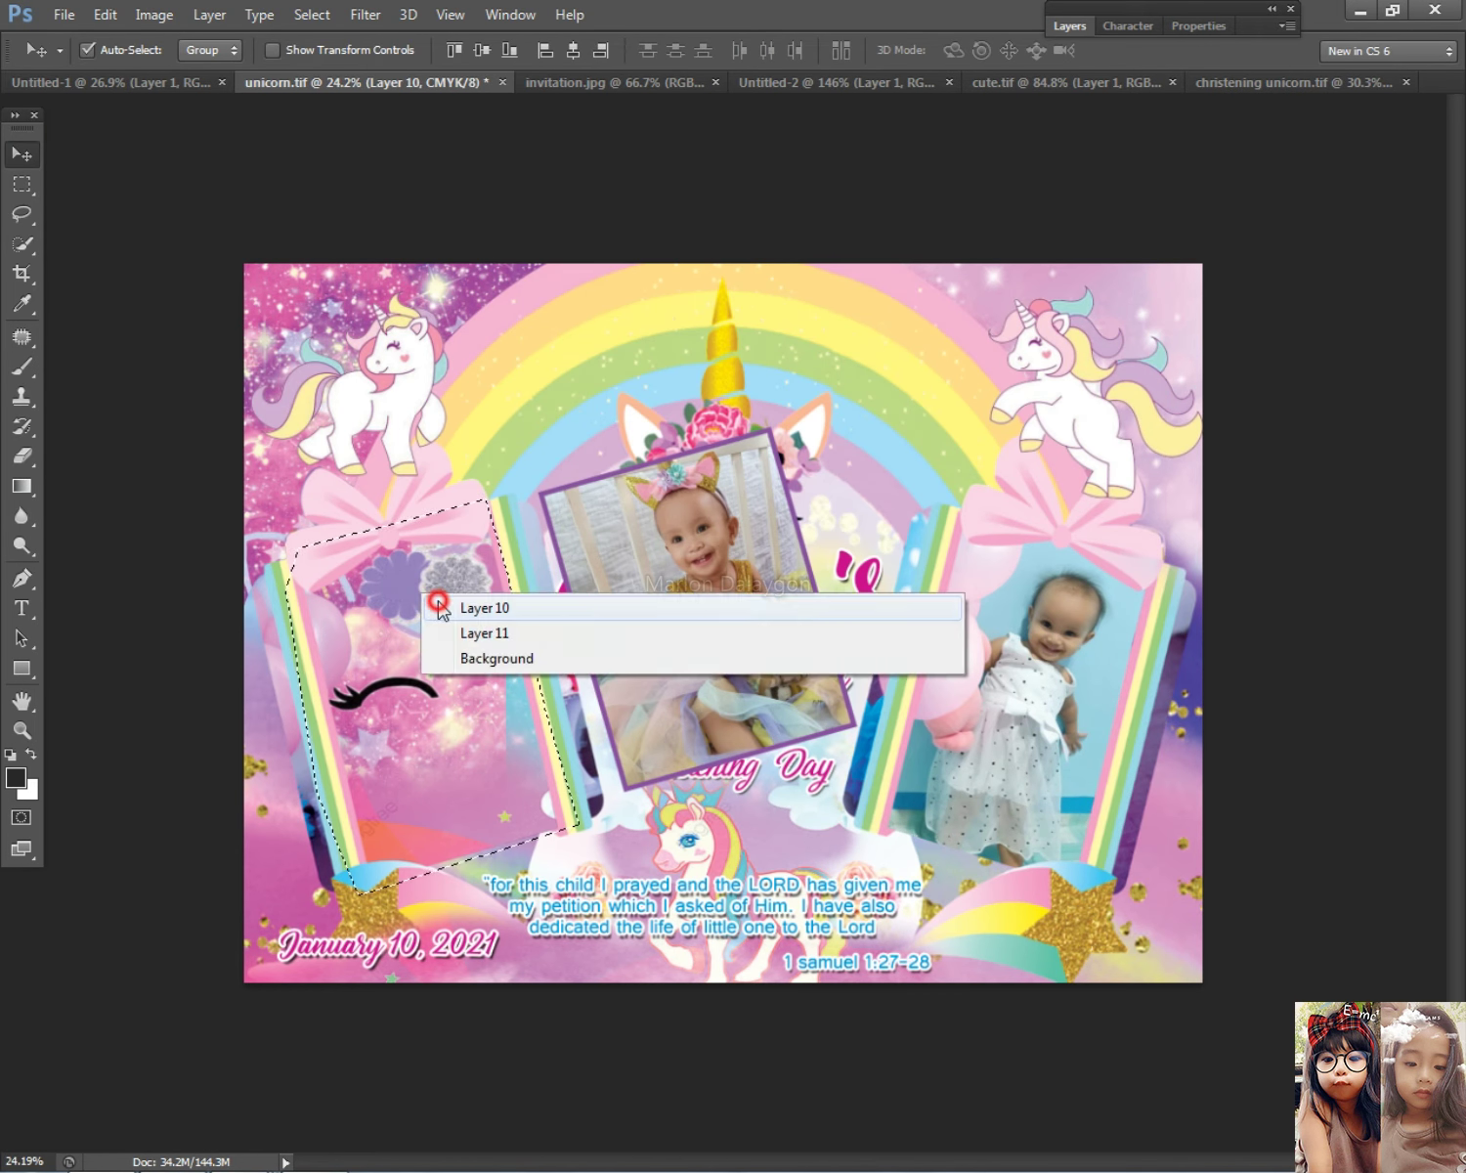
pyautogui.click(447, 608)
pyautogui.press('Delete')
pyautogui.rightClick(450, 674)
pyautogui.click(453, 689)
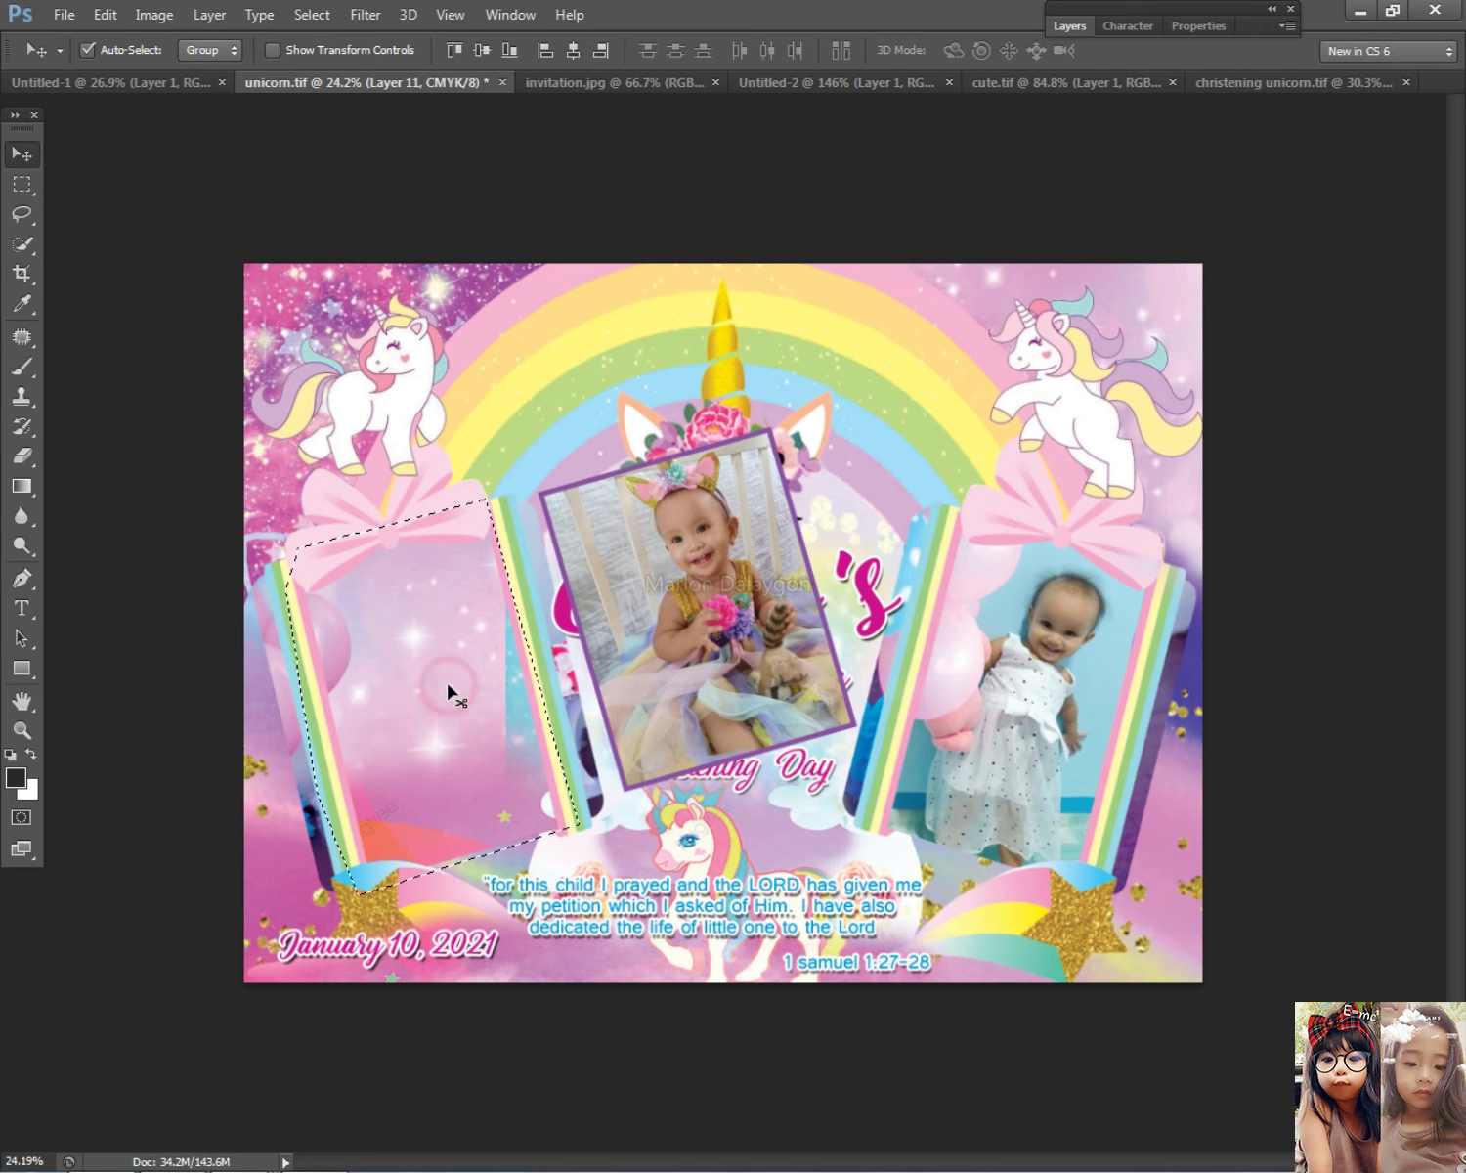
pyautogui.press('Delete')
# Step: Reselect the frame area and clear it on Layers 6 and 8
pyautogui.click(475, 807)
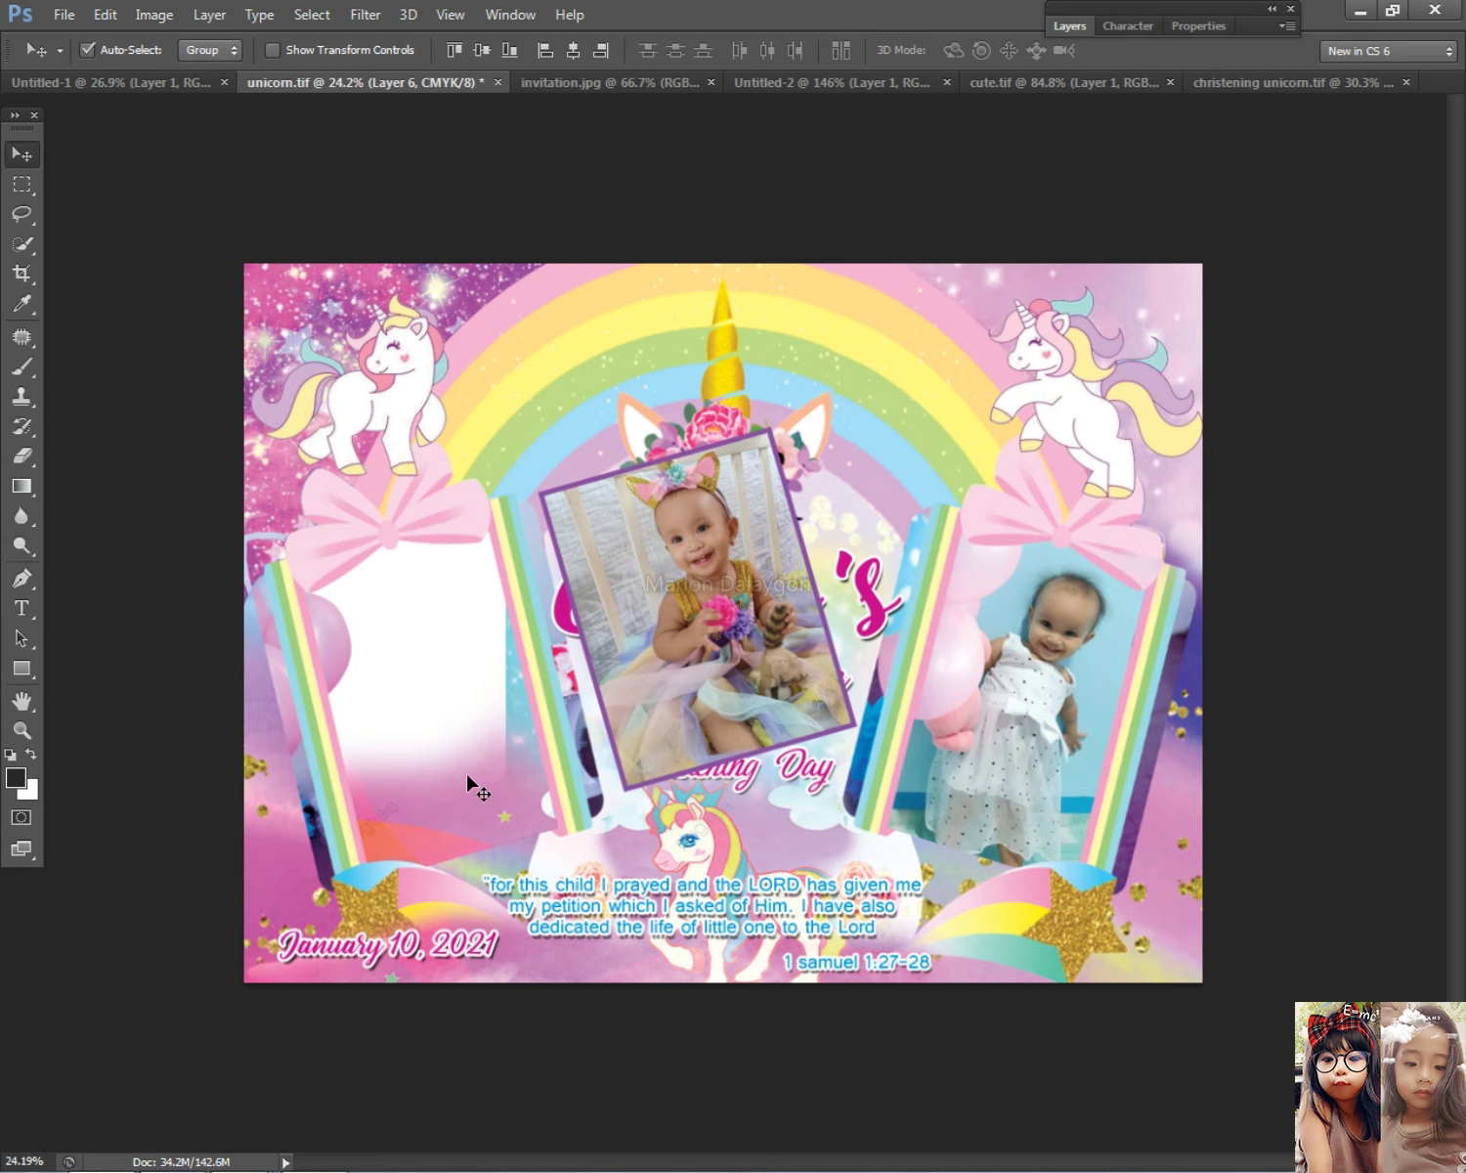
pyautogui.hotkey('ctrl', 'shift', 'd')
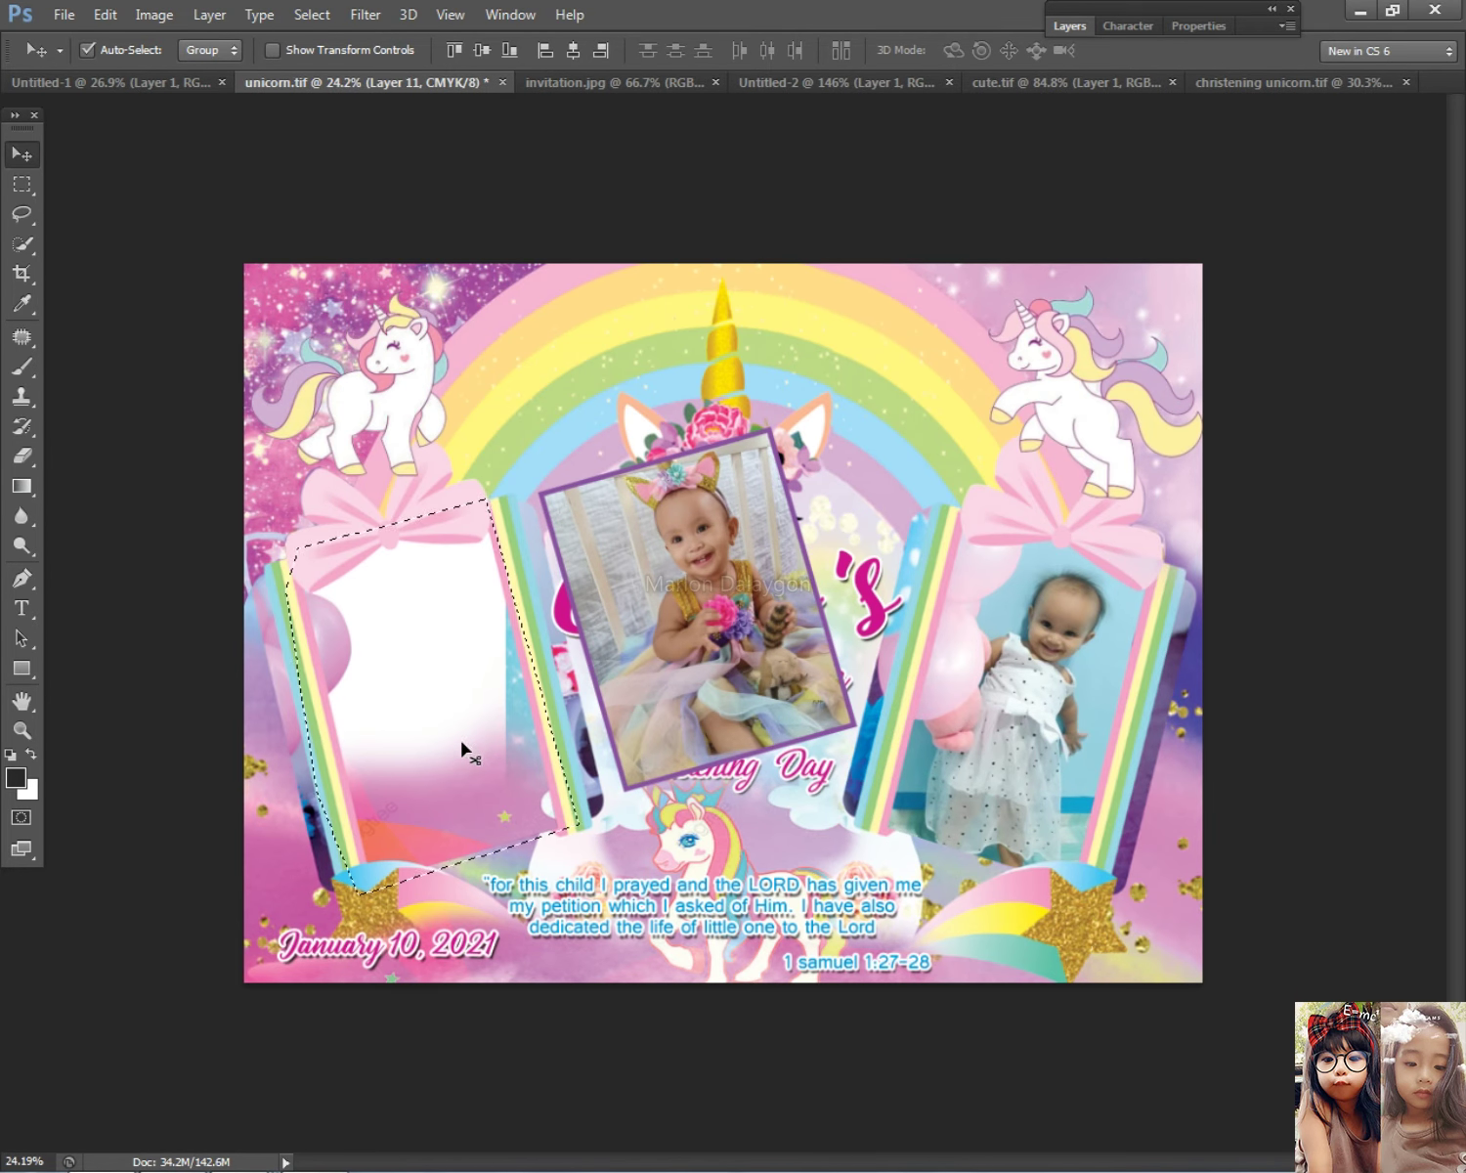
pyautogui.rightClick(461, 782)
pyautogui.click(508, 807)
pyautogui.press('Delete')
pyautogui.rightClick(501, 714)
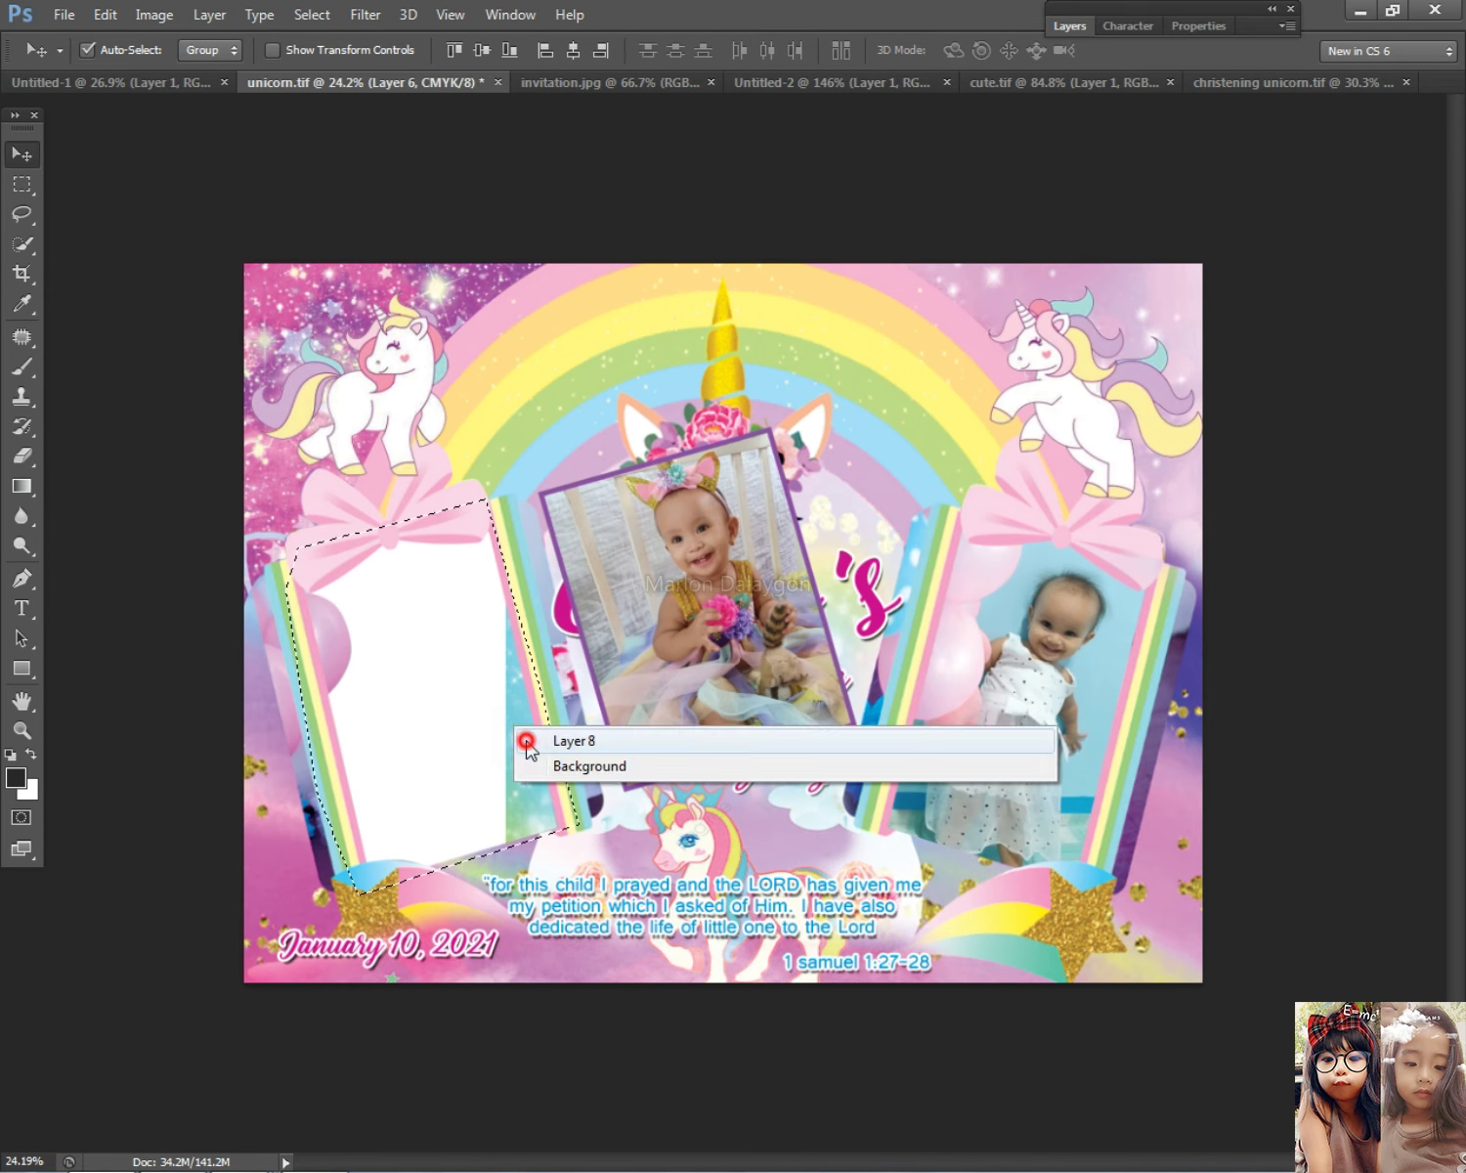
pyautogui.click(518, 728)
pyautogui.press('Delete')
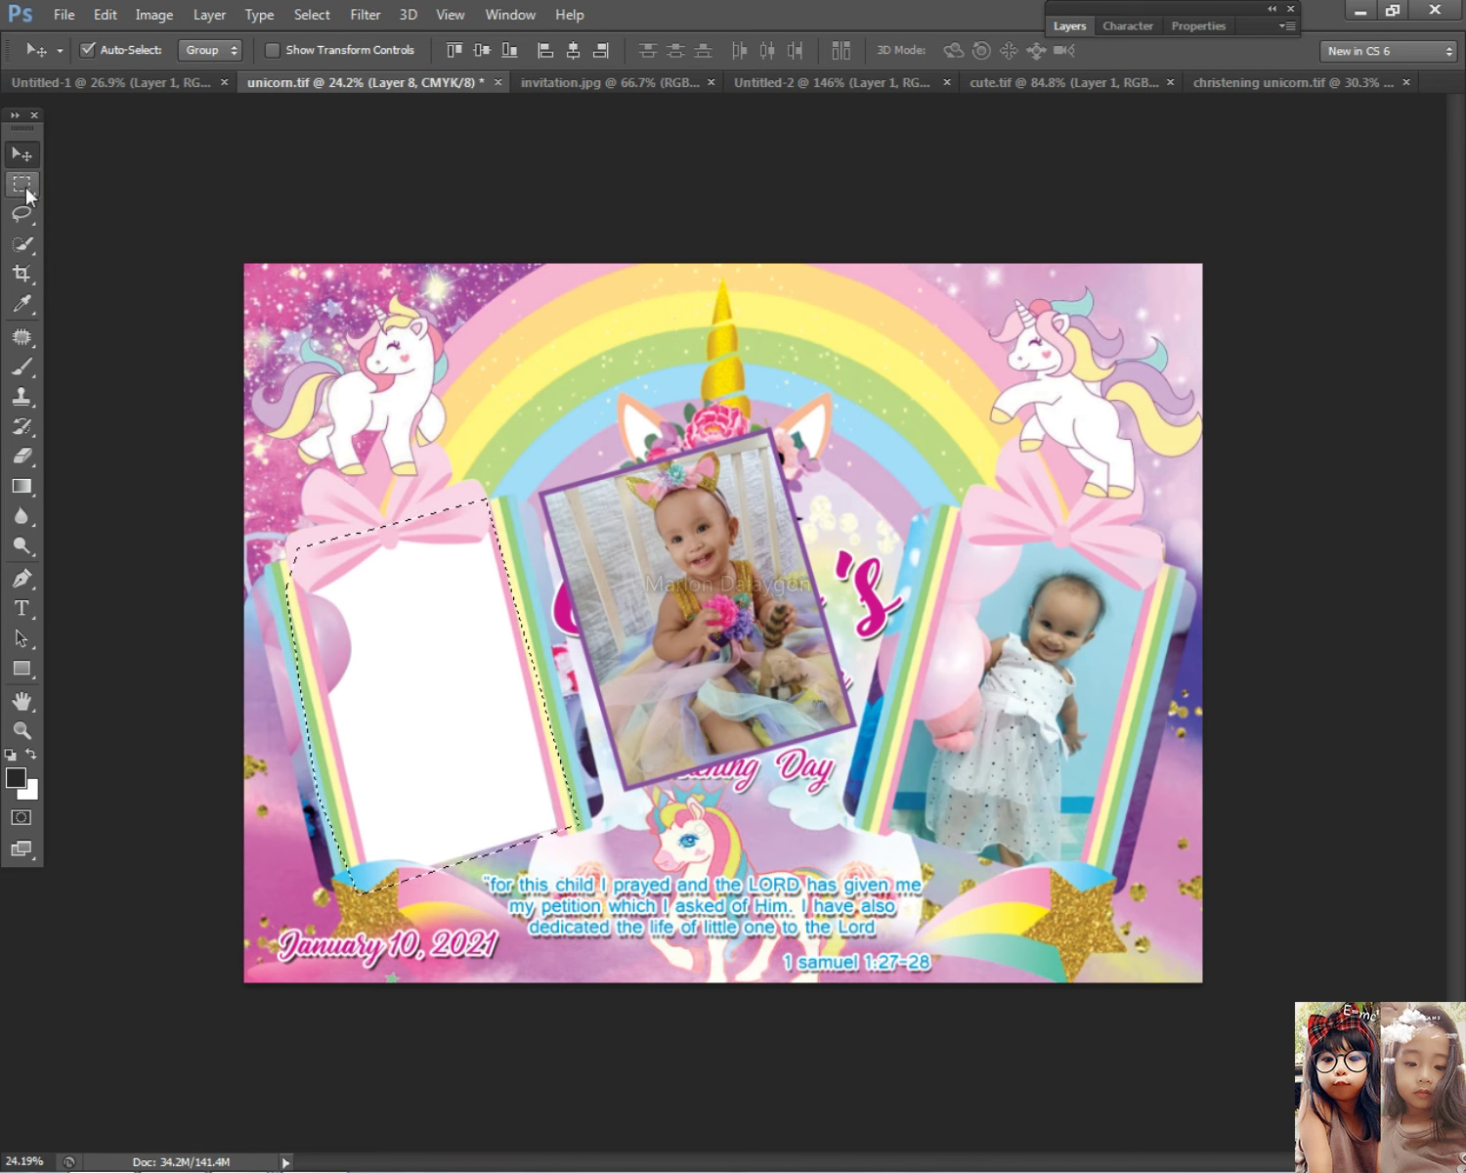
# Step: Deselect and move the Layer 14 baby photo into the left frame
pyautogui.click(21, 184)
pyautogui.click(430, 459)
pyautogui.click(22, 154)
pyautogui.rightClick(804, 625)
pyautogui.click(860, 633)
pyautogui.moveTo(618, 664); pyautogui.dragTo(495, 648)
# Step: Send the baby photo to the back and position it inside the left frame
pyautogui.click(120, 13)
pyautogui.moveTo(210, 13)
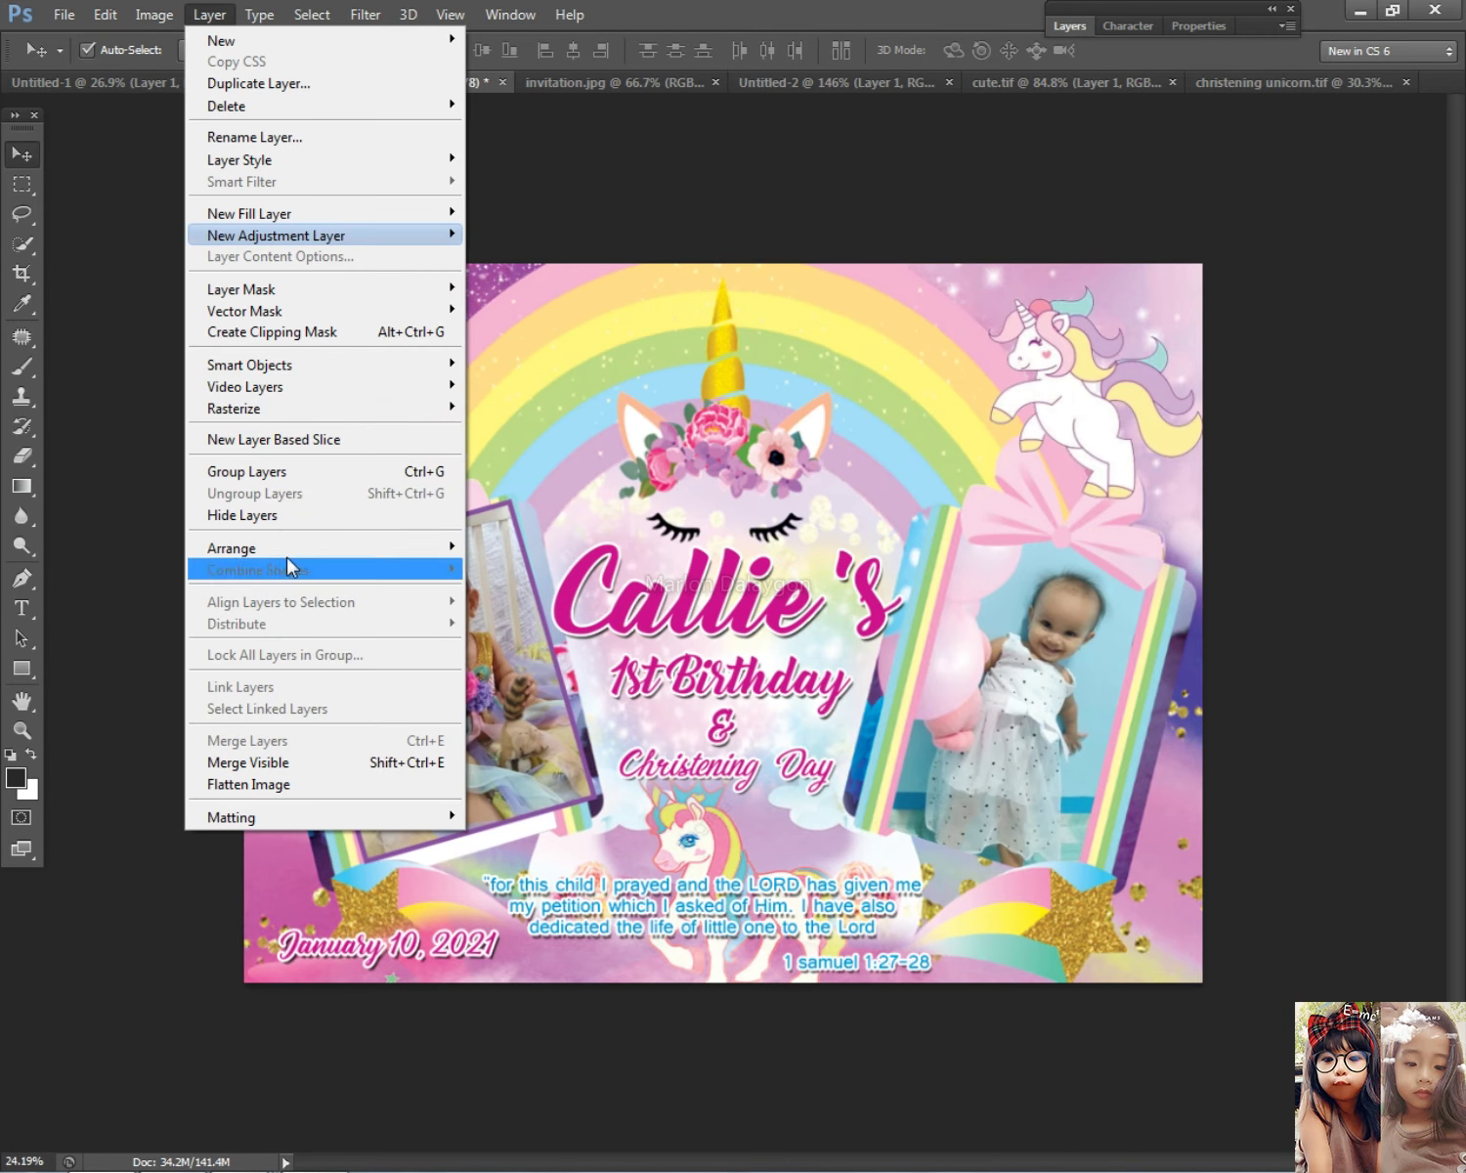
pyautogui.moveTo(288, 549)
pyautogui.click(508, 610)
pyautogui.moveTo(507, 605); pyautogui.dragTo(445, 717)
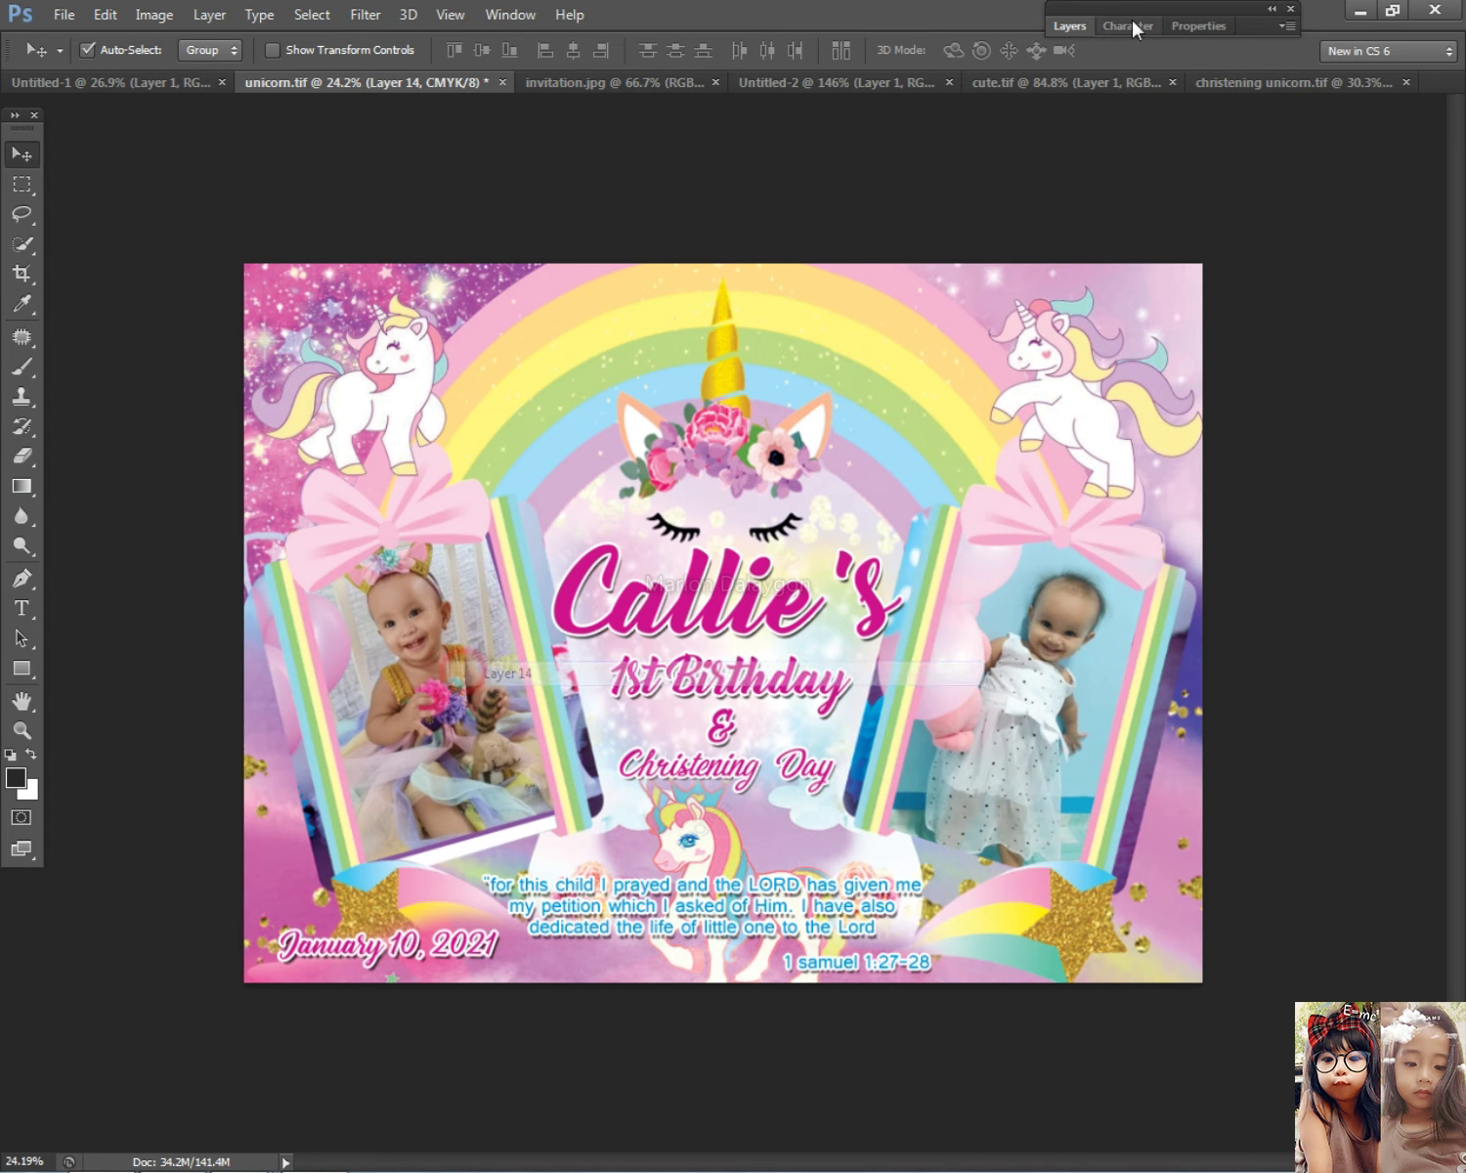
# Step: Turn off the Stroke layer style on Layer 14 to remove the purple outline
pyautogui.click(1069, 26)
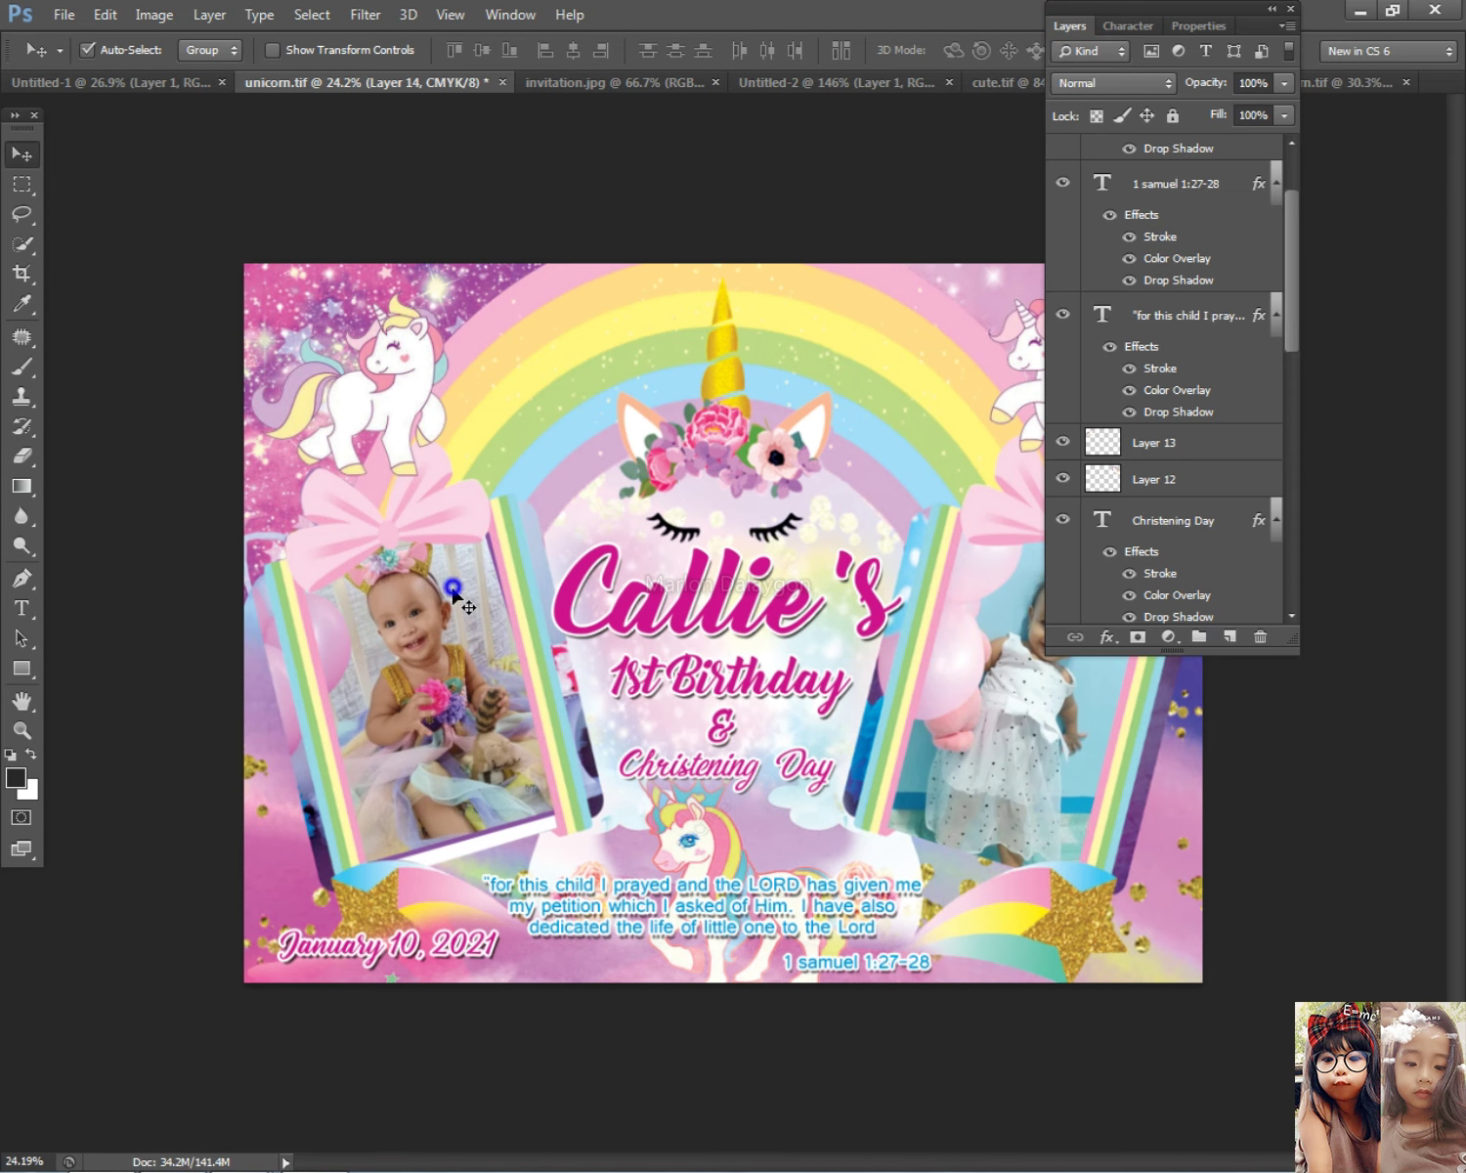
pyautogui.scroll(-5, 1172, 461)
pyautogui.doubleClick(1202, 559)
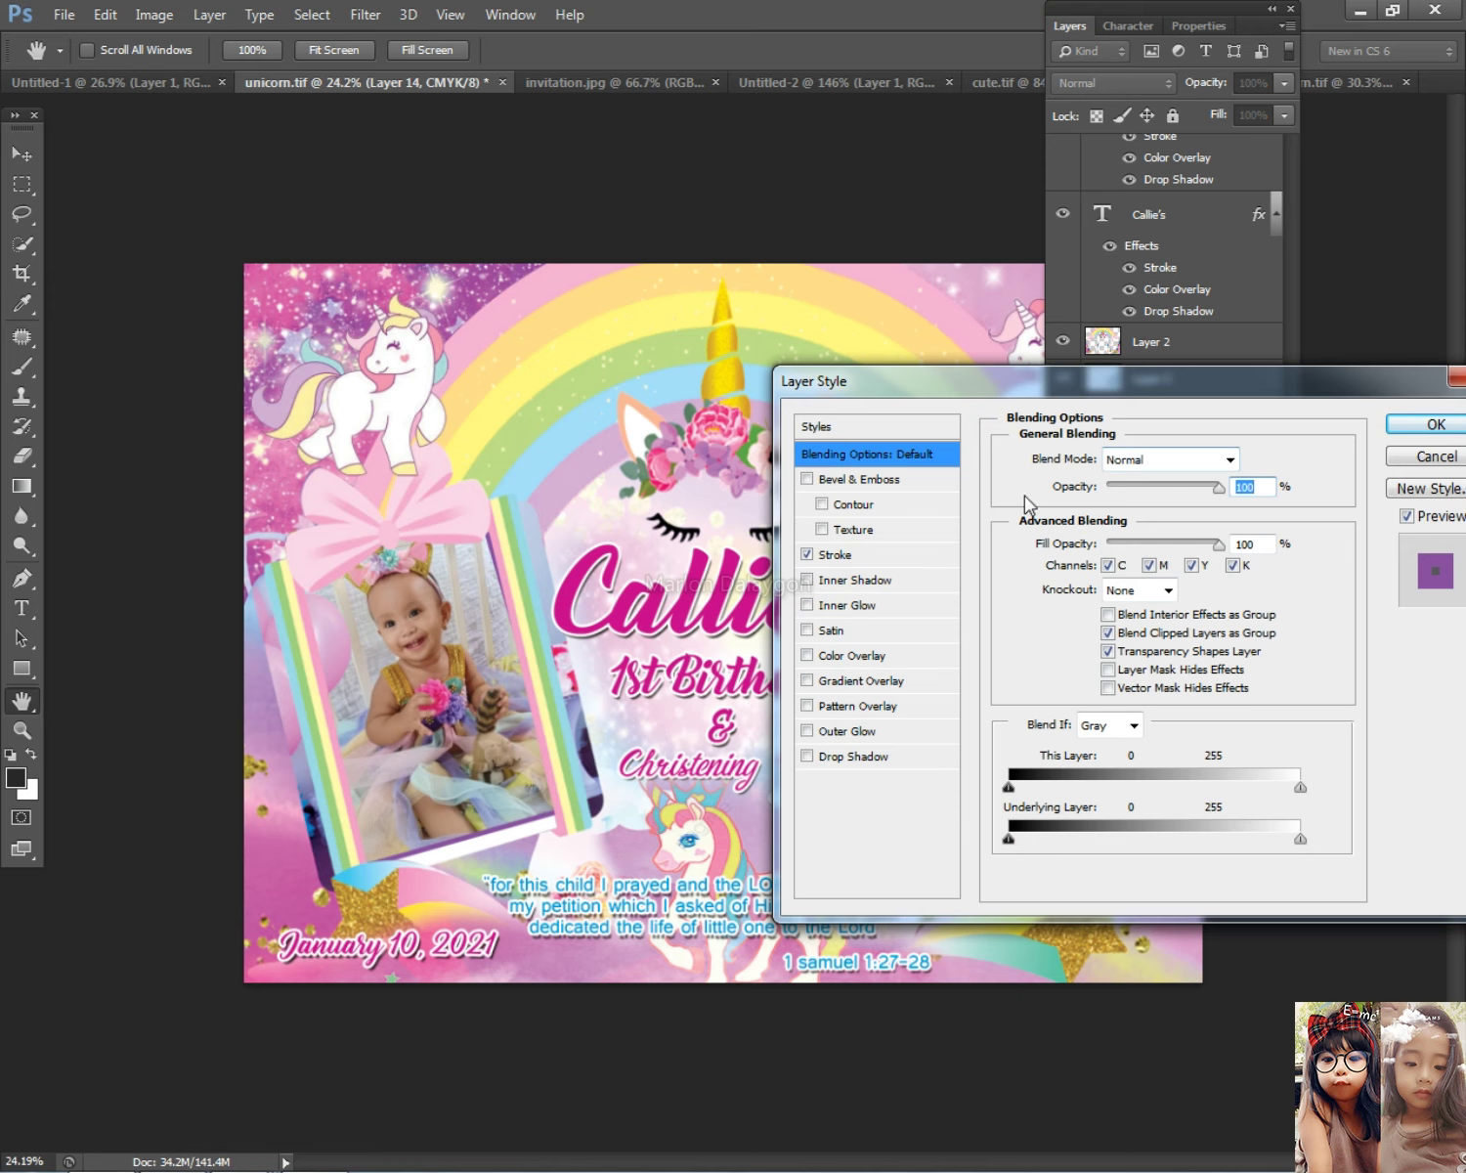
pyautogui.click(809, 554)
pyautogui.click(1399, 457)
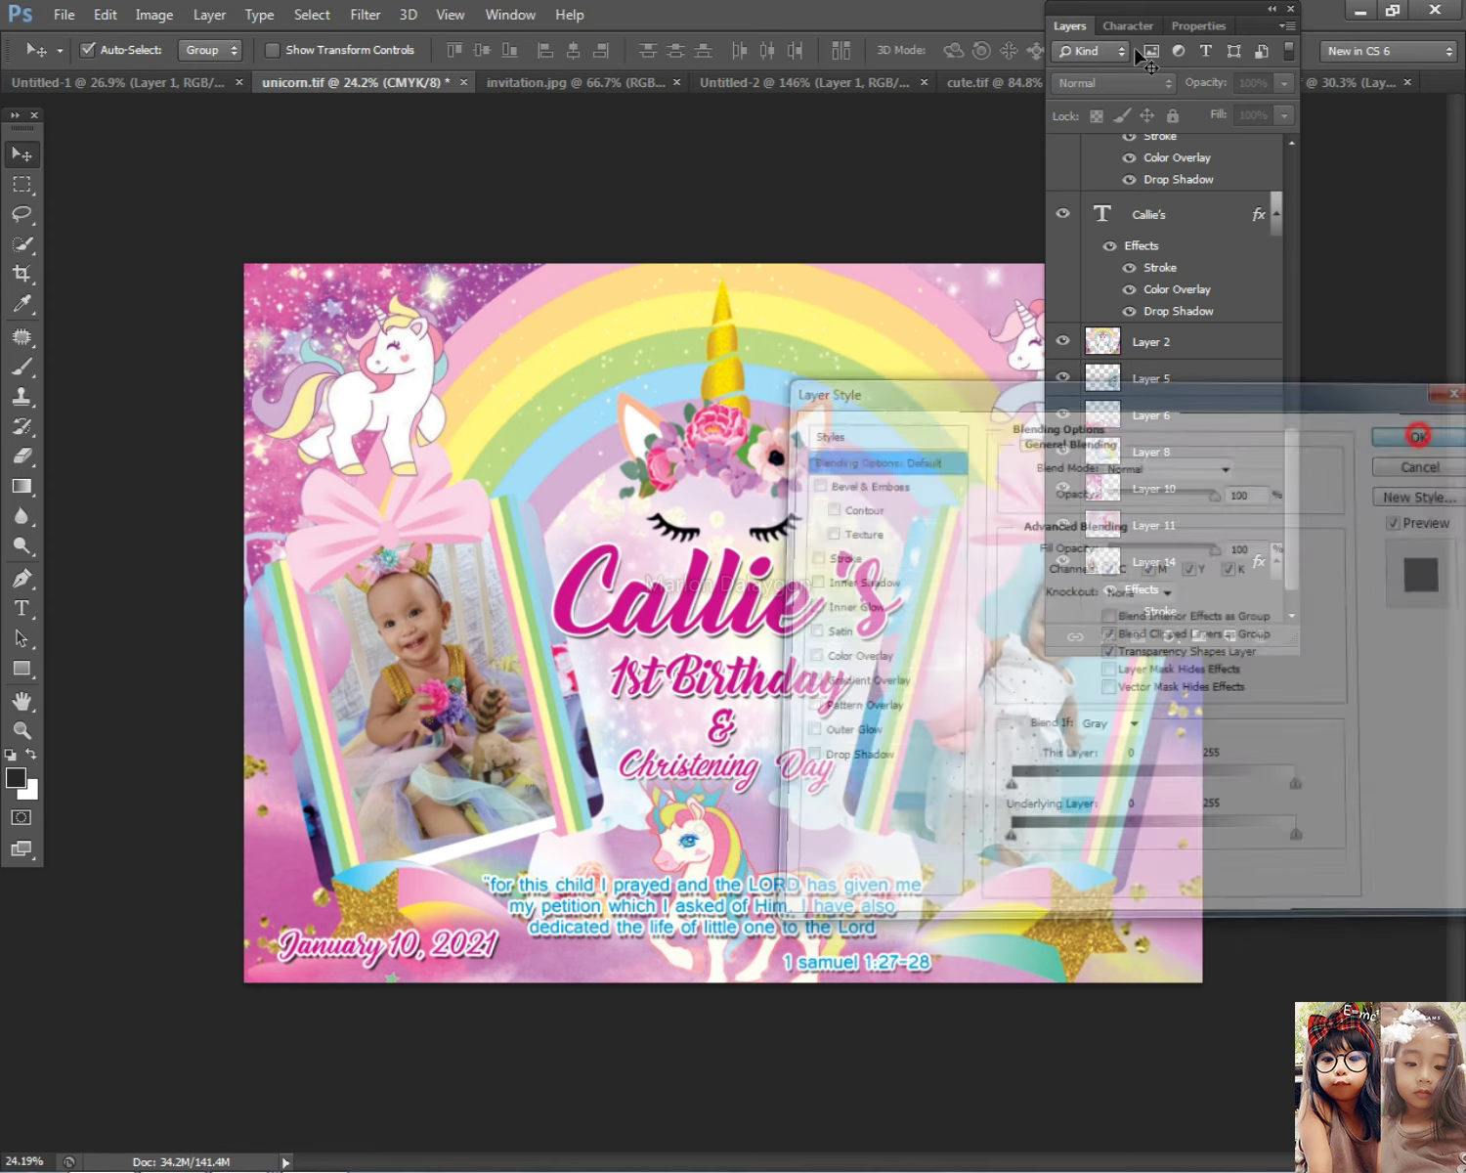
pyautogui.click(1071, 24)
# Step: Shift the baby photo slightly and enlarge it to about 107%
pyautogui.rightClick(499, 616)
pyautogui.click(527, 617)
pyautogui.moveTo(498, 631); pyautogui.dragTo(489, 635)
pyautogui.hotkey('ctrl', 't')
pyautogui.moveTo(587, 895); pyautogui.dragTo(610, 921)
pyautogui.moveTo(591, 518)
pyautogui.mouseDown()
pyautogui.moveTo(621, 459)
pyautogui.moveTo(590, 508)
pyautogui.moveTo(608, 494)
pyautogui.mouseUp()
pyautogui.hotkey('ctrl', 'z')
pyautogui.press('Return')
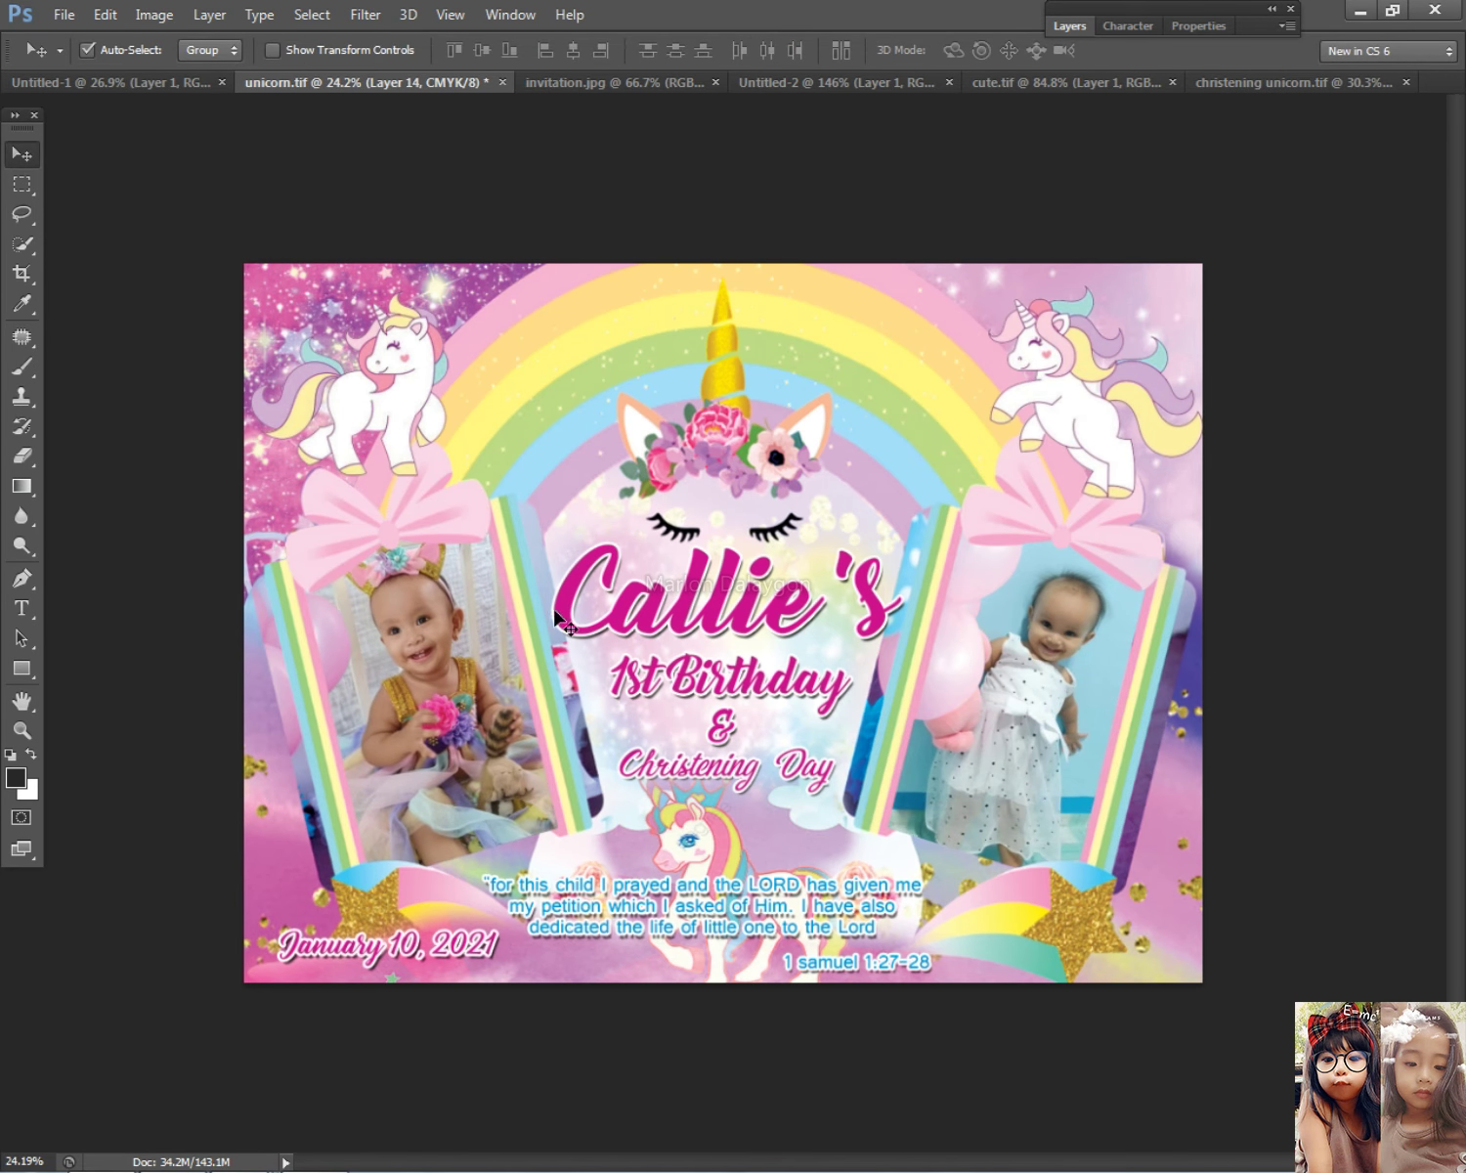
# Step: Apply a Curves adjustment with a midpoint at input 55, output 53
pyautogui.scroll(1, 723, 738)
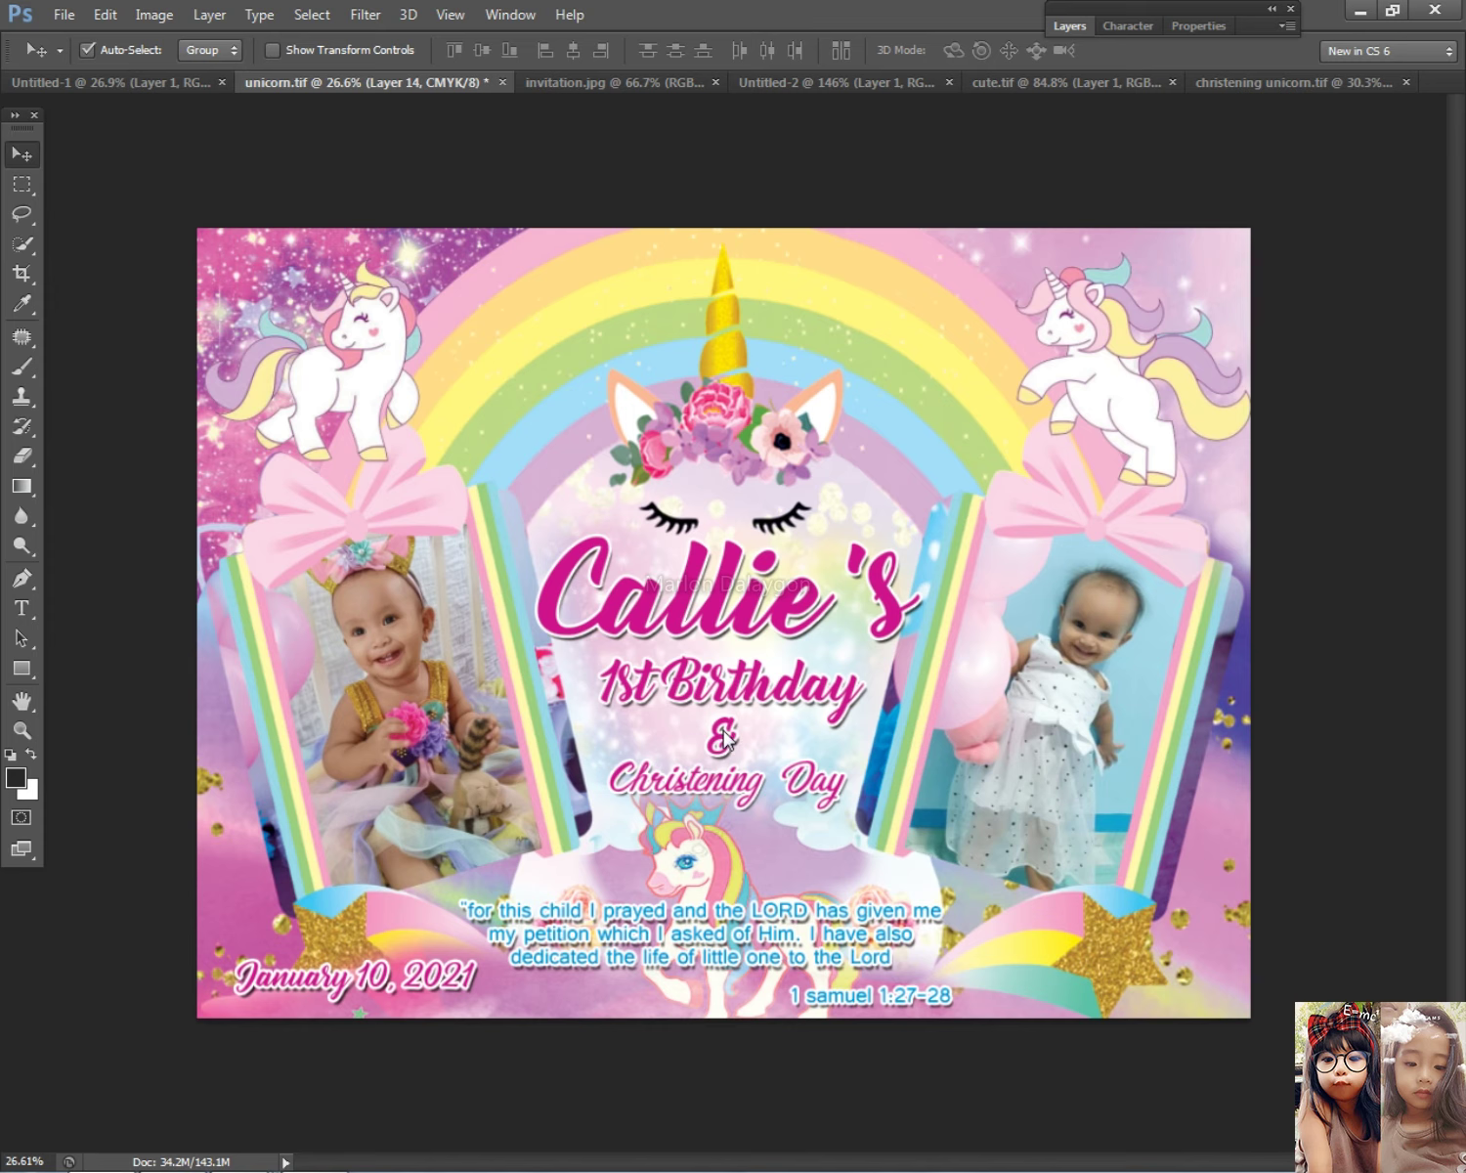
pyautogui.hotkey('ctrl', 'm')
pyautogui.moveTo(335, 390); pyautogui.dragTo(943, 349)
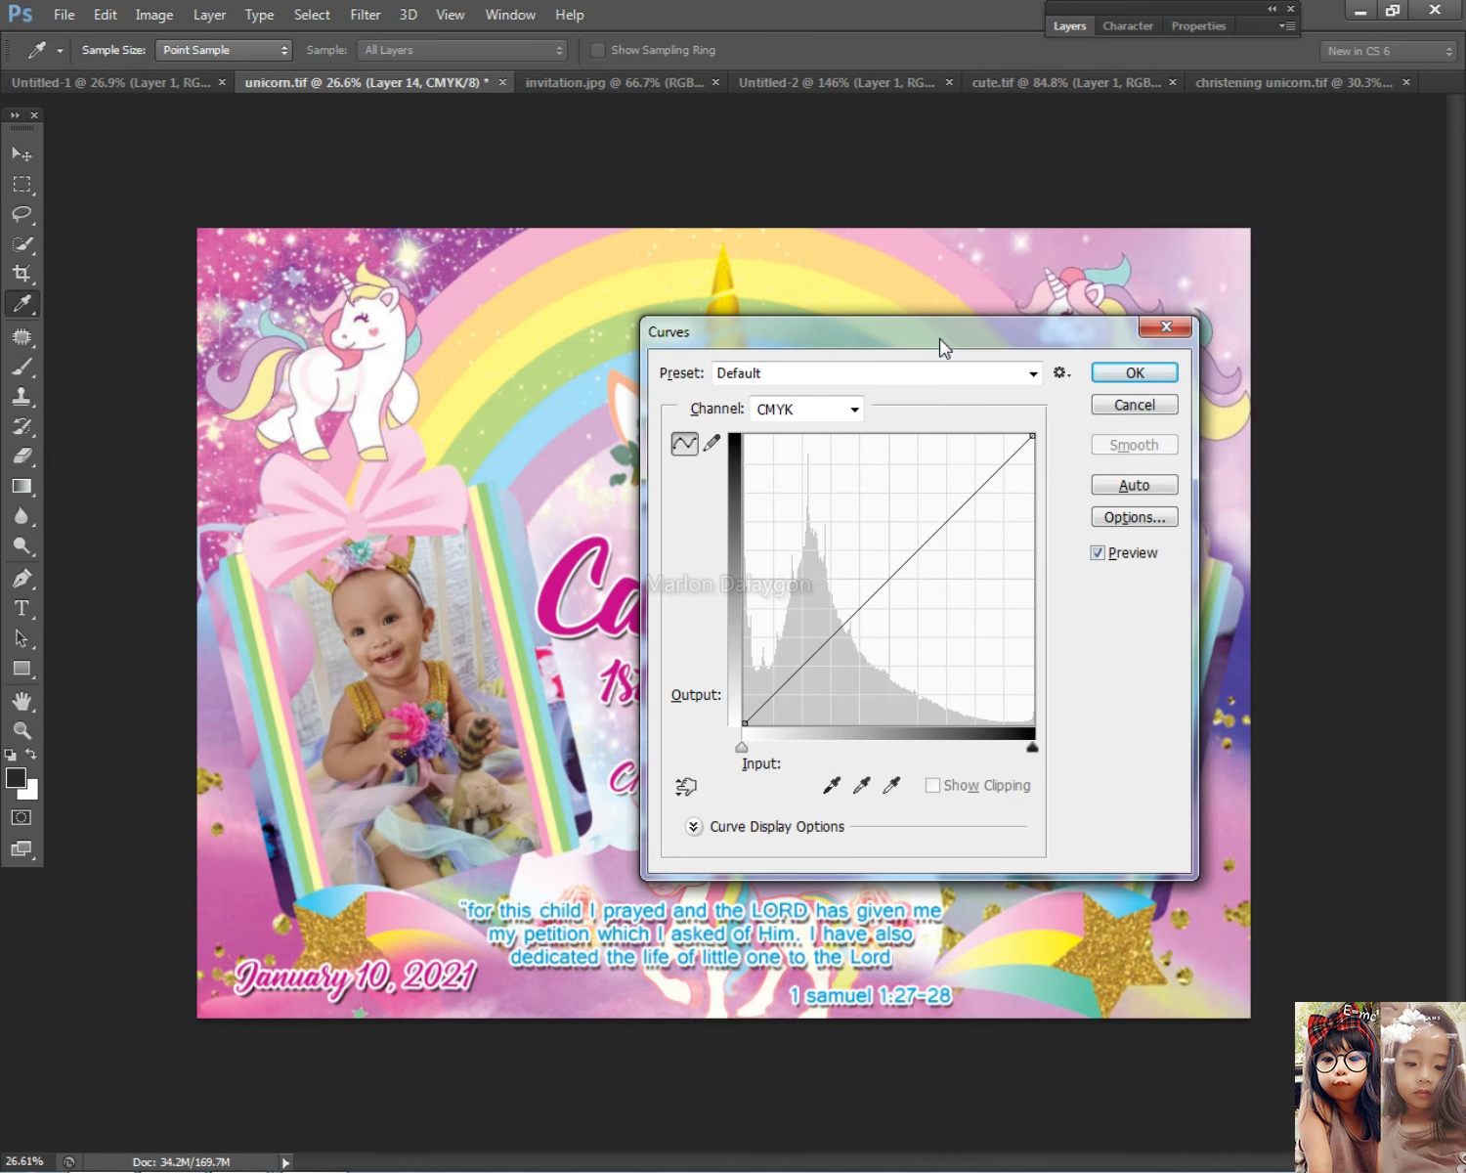
pyautogui.click(900, 556)
pyautogui.moveTo(891, 553); pyautogui.dragTo(906, 571)
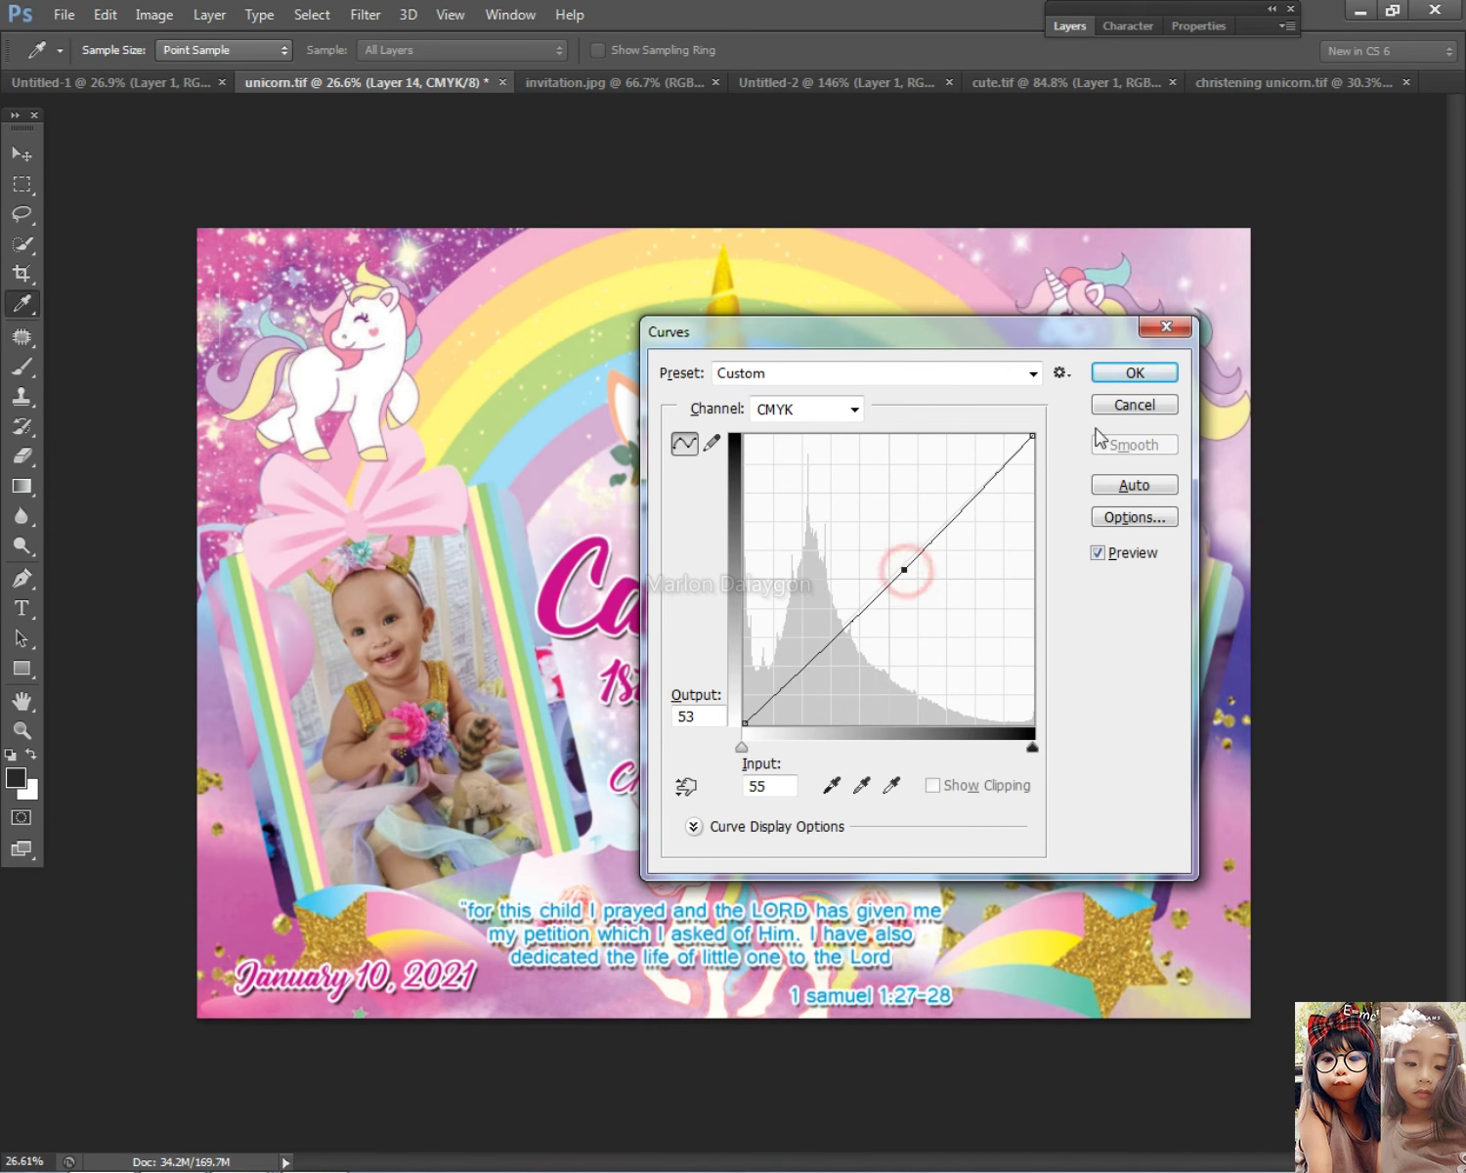
pyautogui.click(1131, 376)
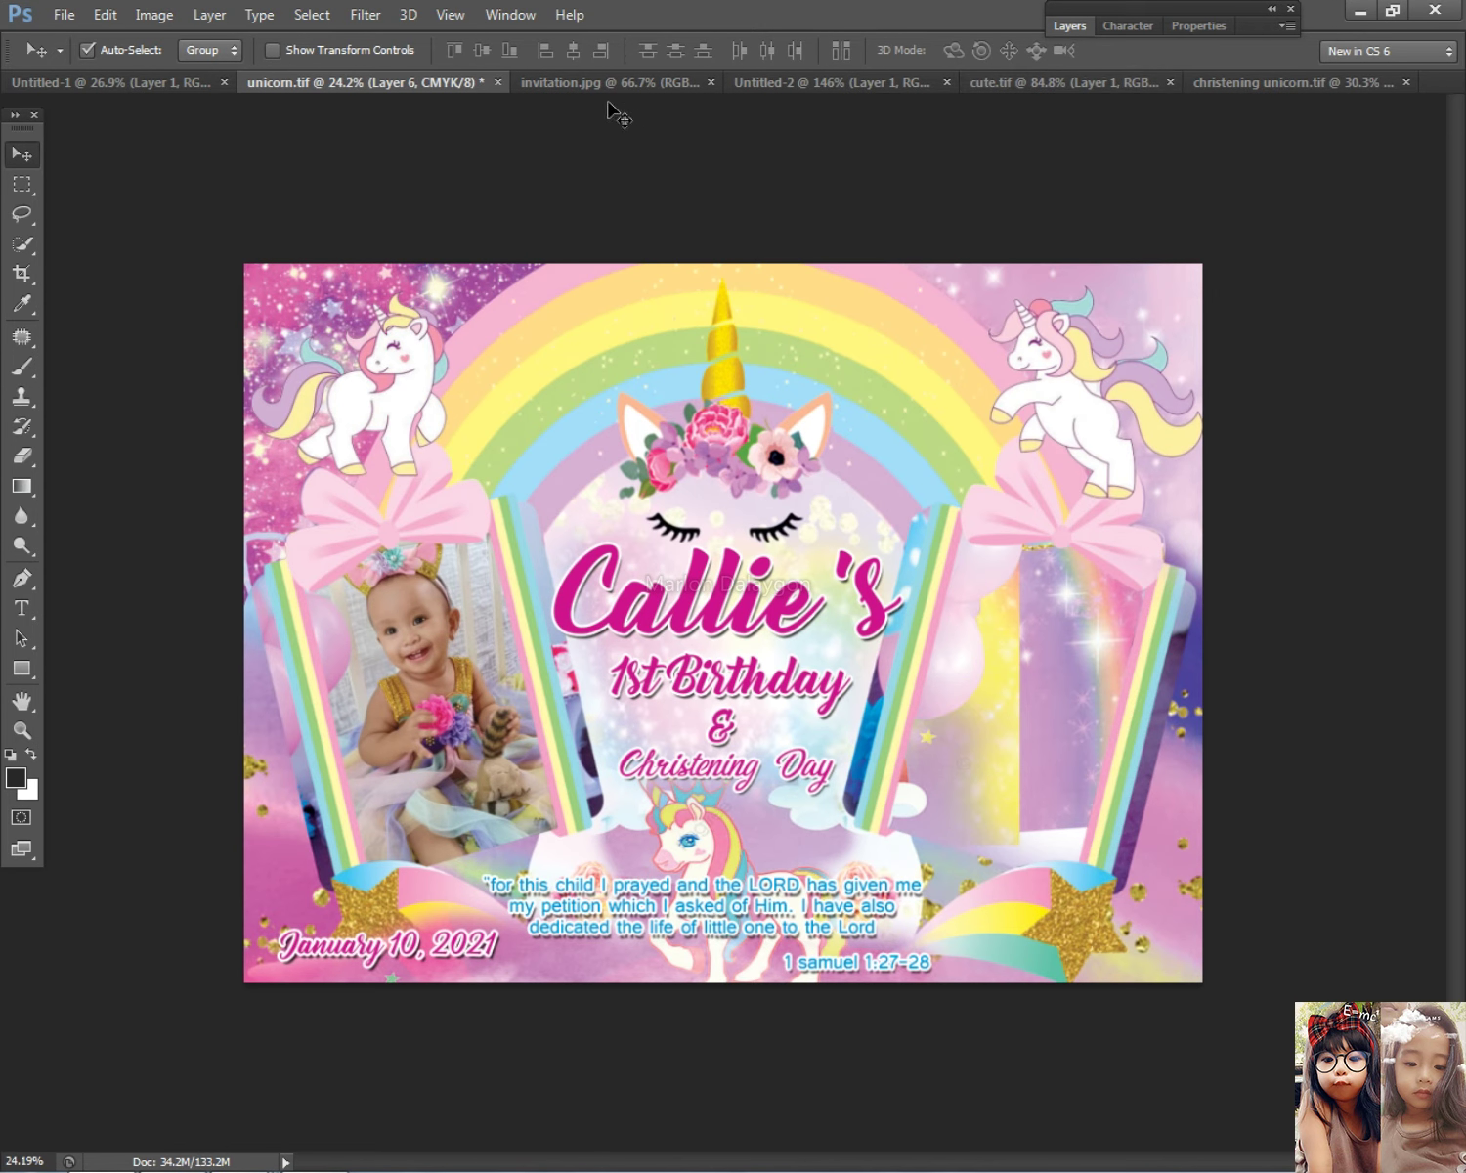
# Step: Drag the middle photo, Layer 4, into the christening unicorn.tif document
pyautogui.click(1270, 82)
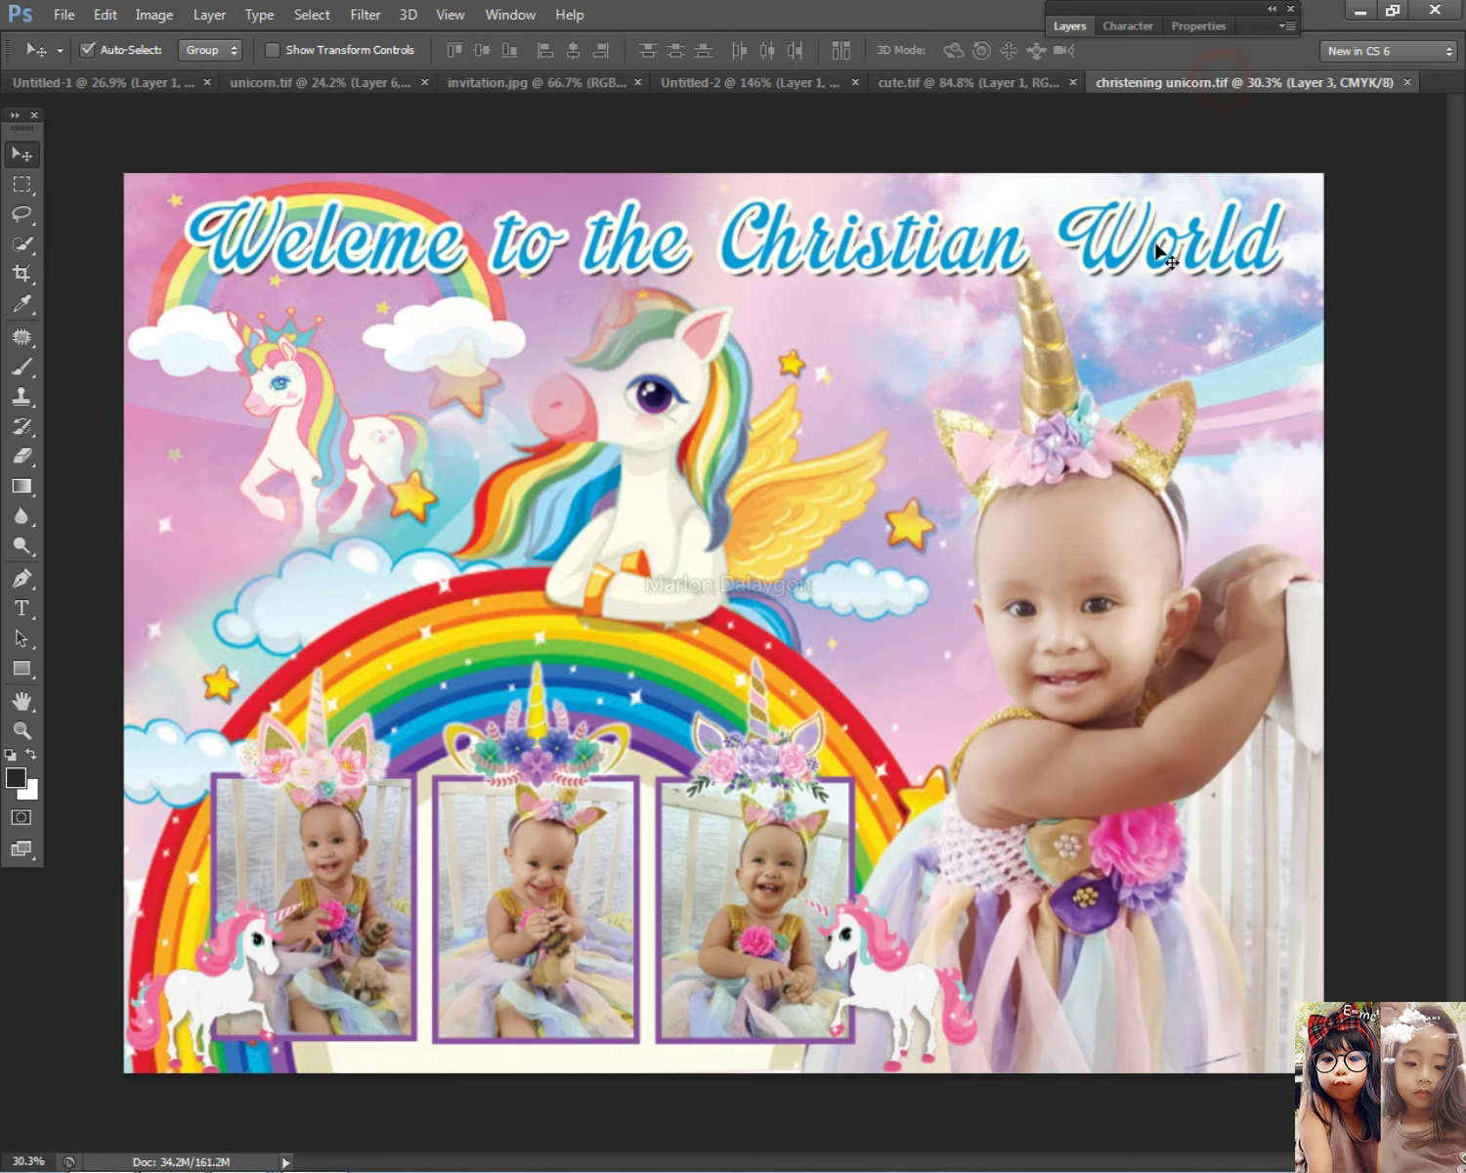
pyautogui.rightClick(509, 918)
pyautogui.click(556, 901)
pyautogui.moveTo(556, 901); pyautogui.dragTo(617, 596)
pyautogui.moveTo(205, 98); pyautogui.dragTo(946, 694)
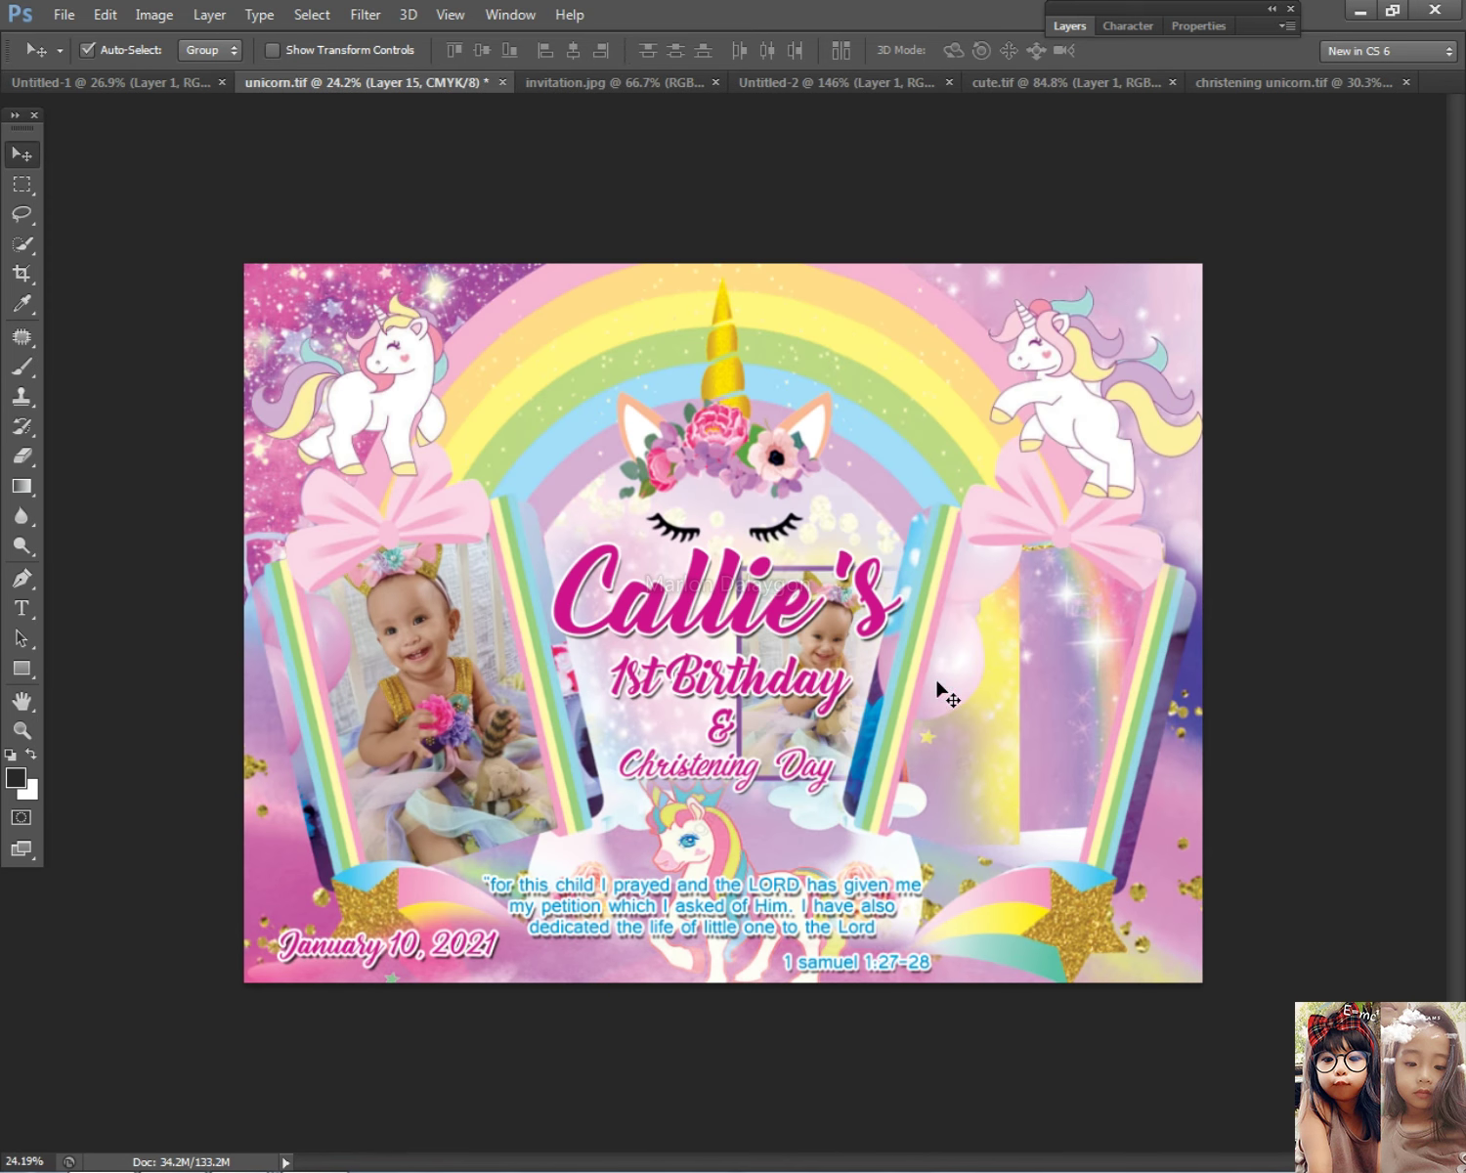
# Step: Zoom in on the right gift-box frame and trace its inner edge with a Pen path
pyautogui.hotkey('ctrl', '0')
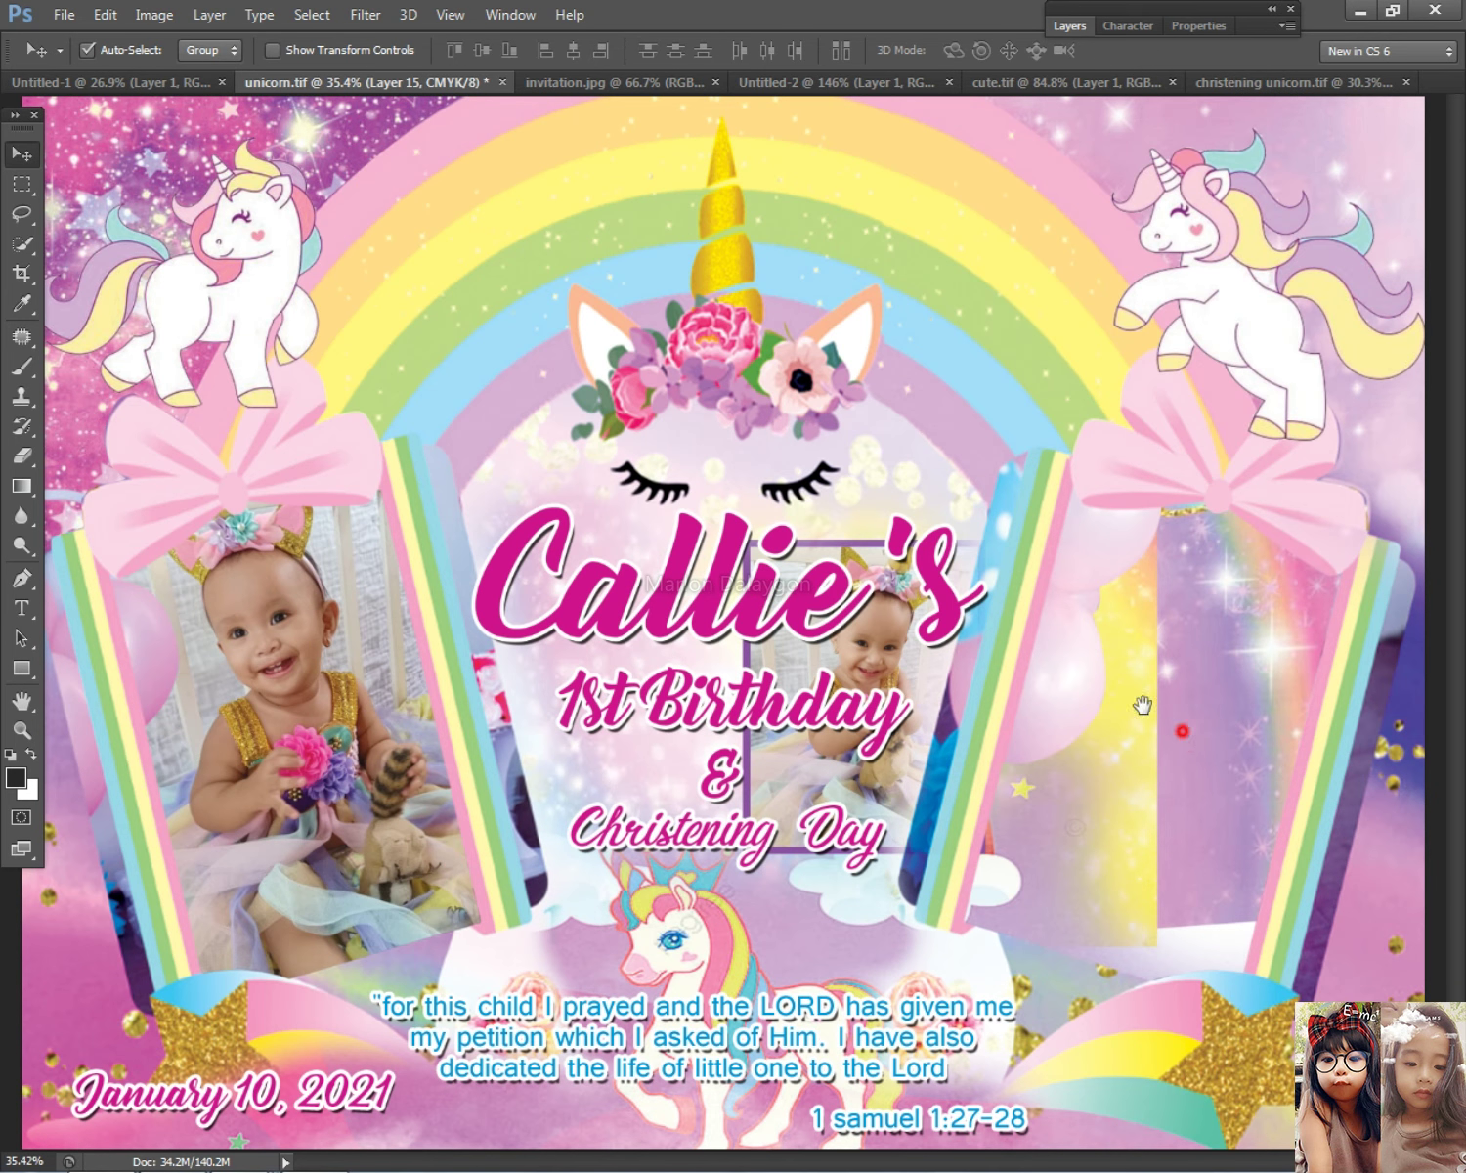
pyautogui.scroll(3, 1204, 724)
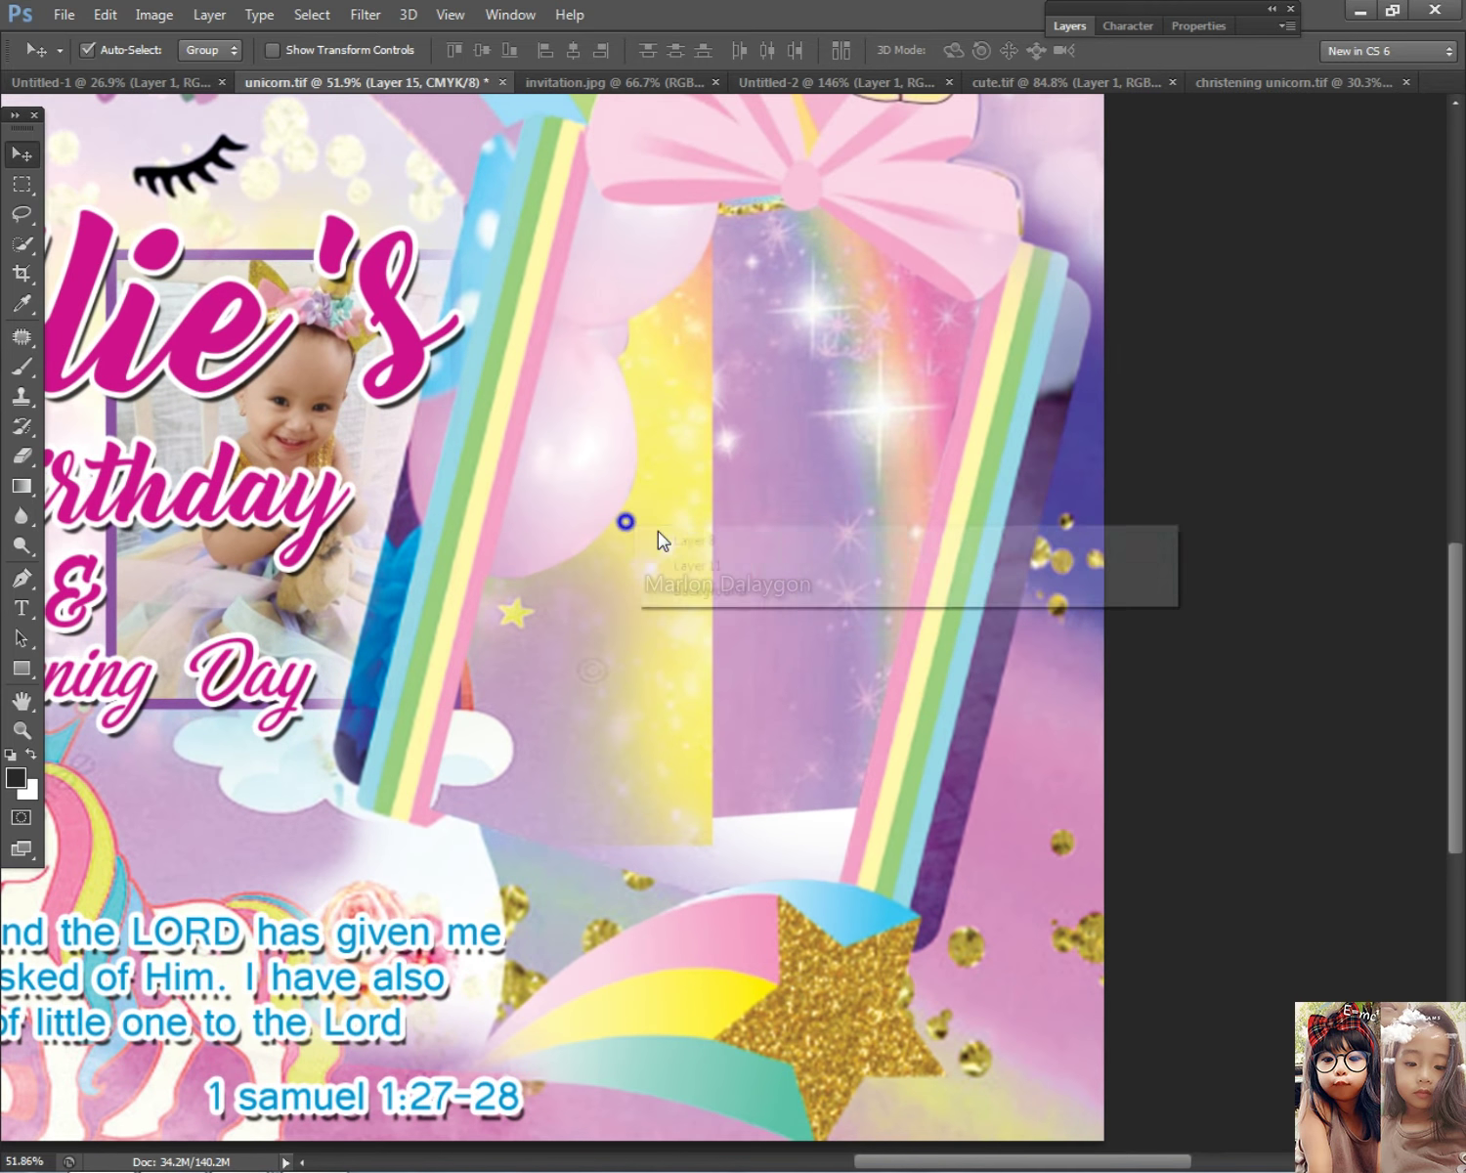
pyautogui.click(662, 536)
pyautogui.scroll(-1, 690, 566)
pyautogui.press('p')
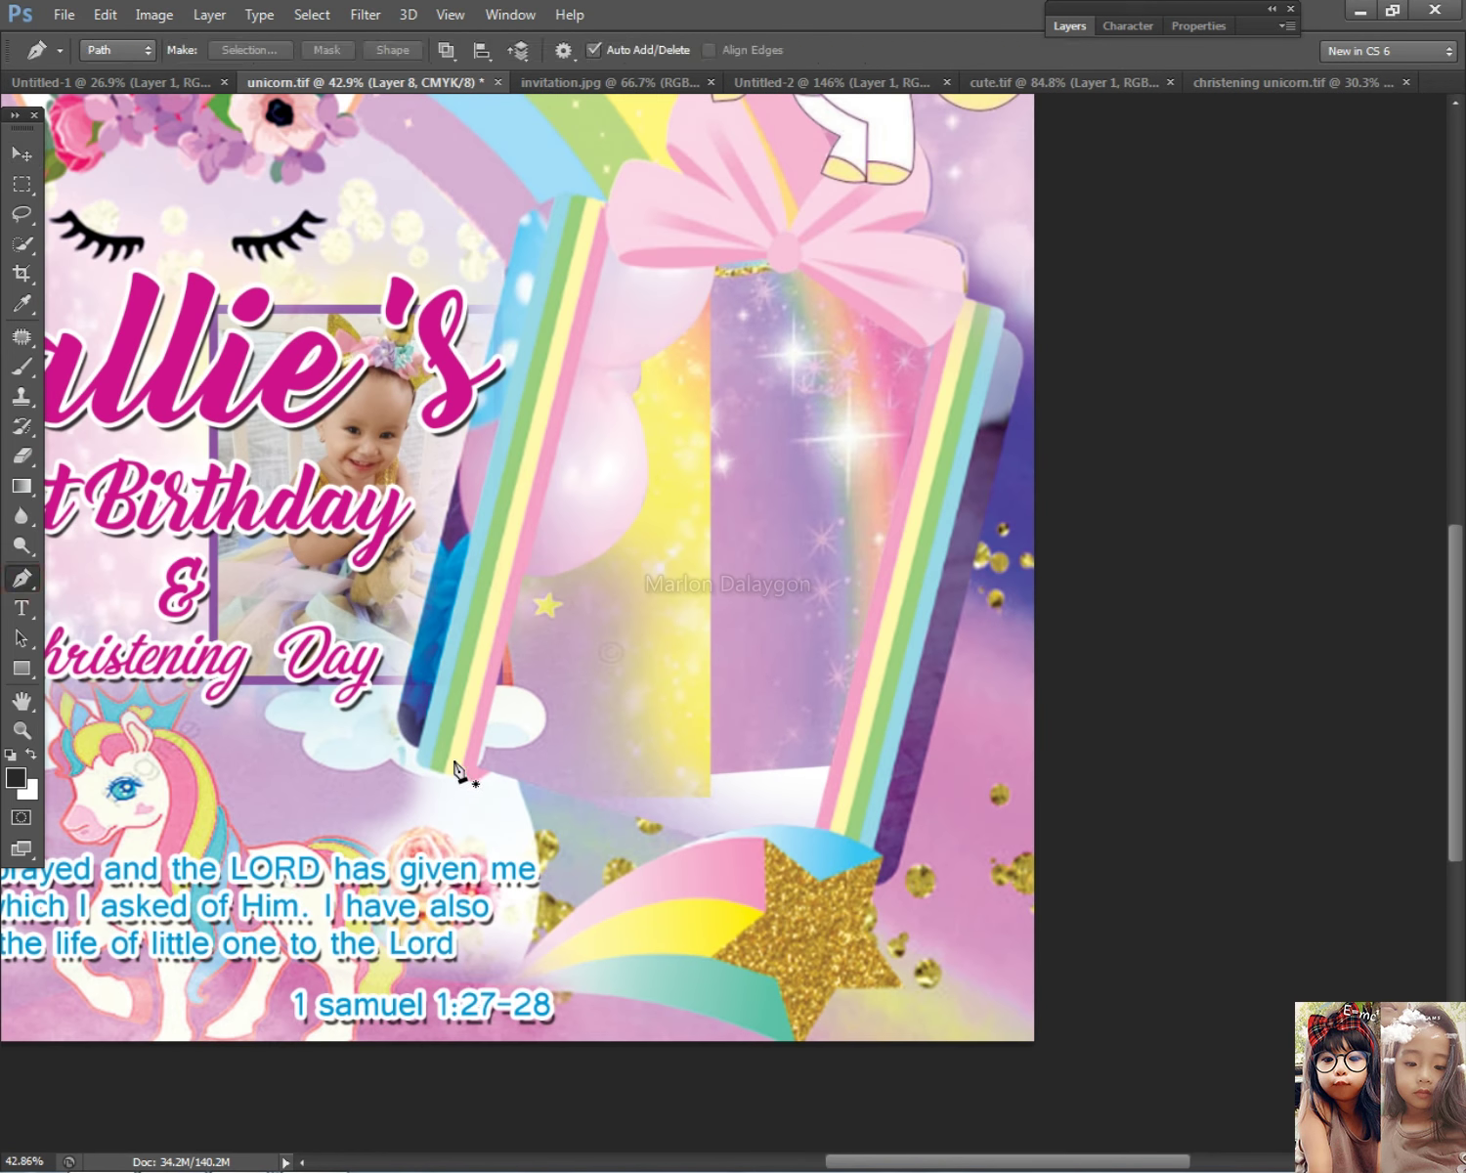
pyautogui.click(465, 759)
pyautogui.hotkey('ctrl', 'z')
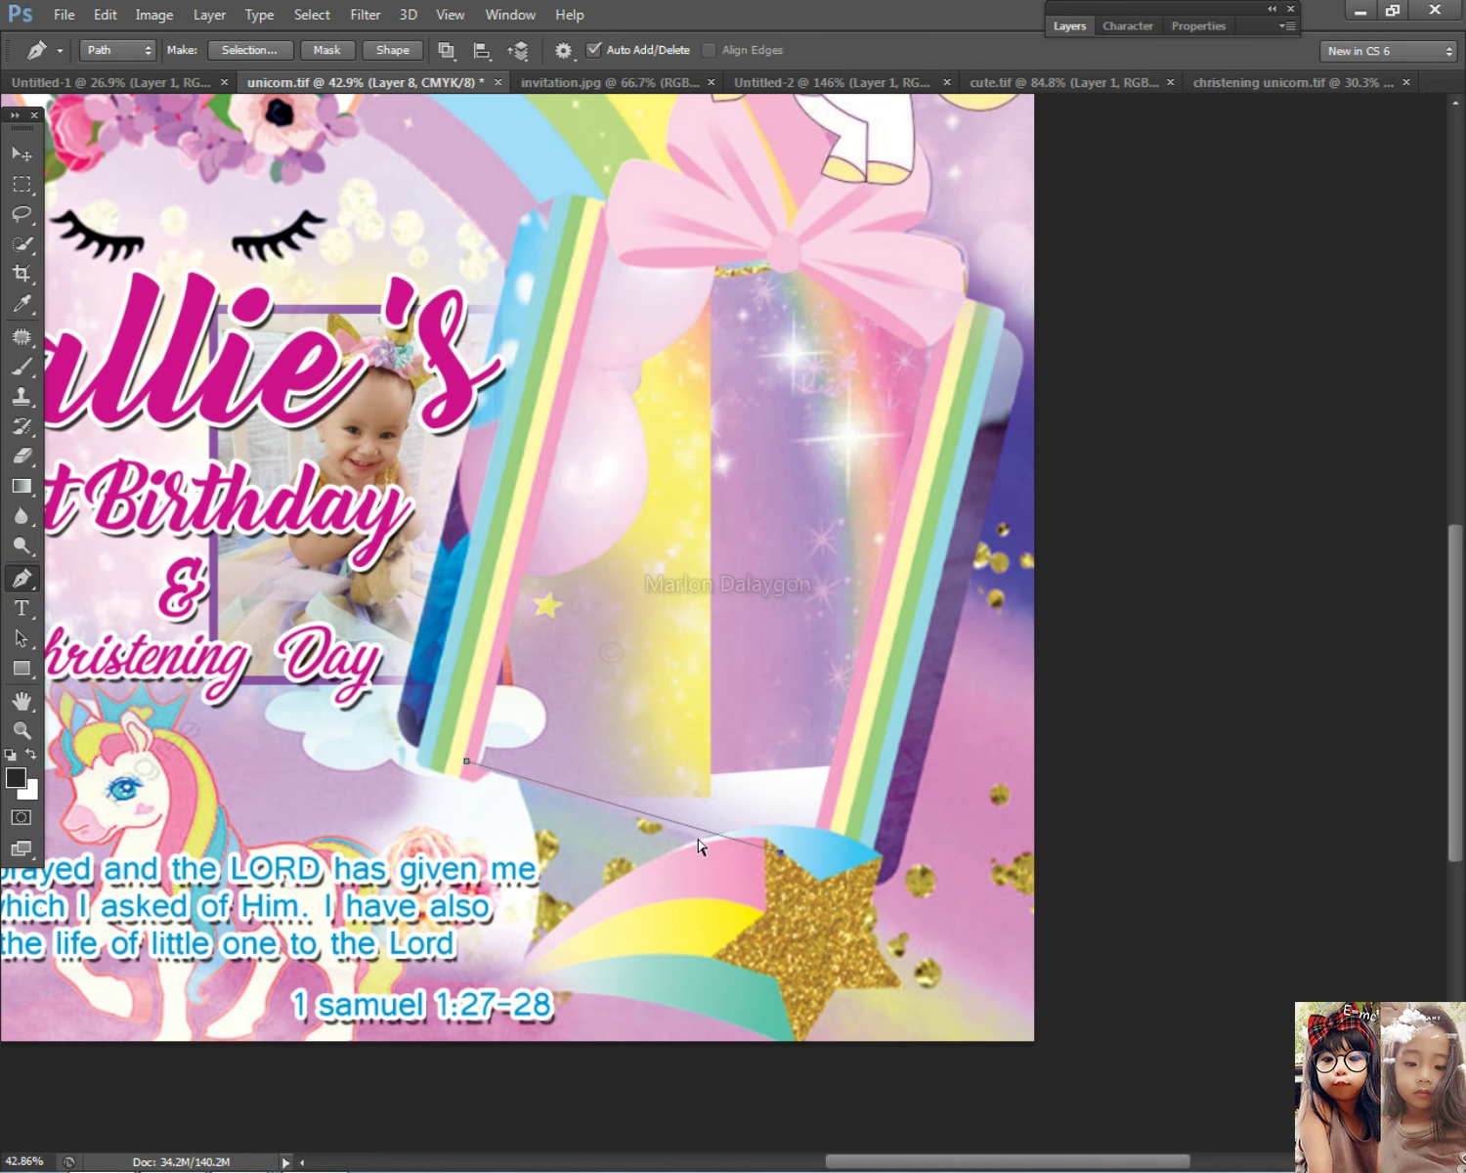
pyautogui.click(975, 308)
pyautogui.click(858, 276)
pyautogui.click(672, 226)
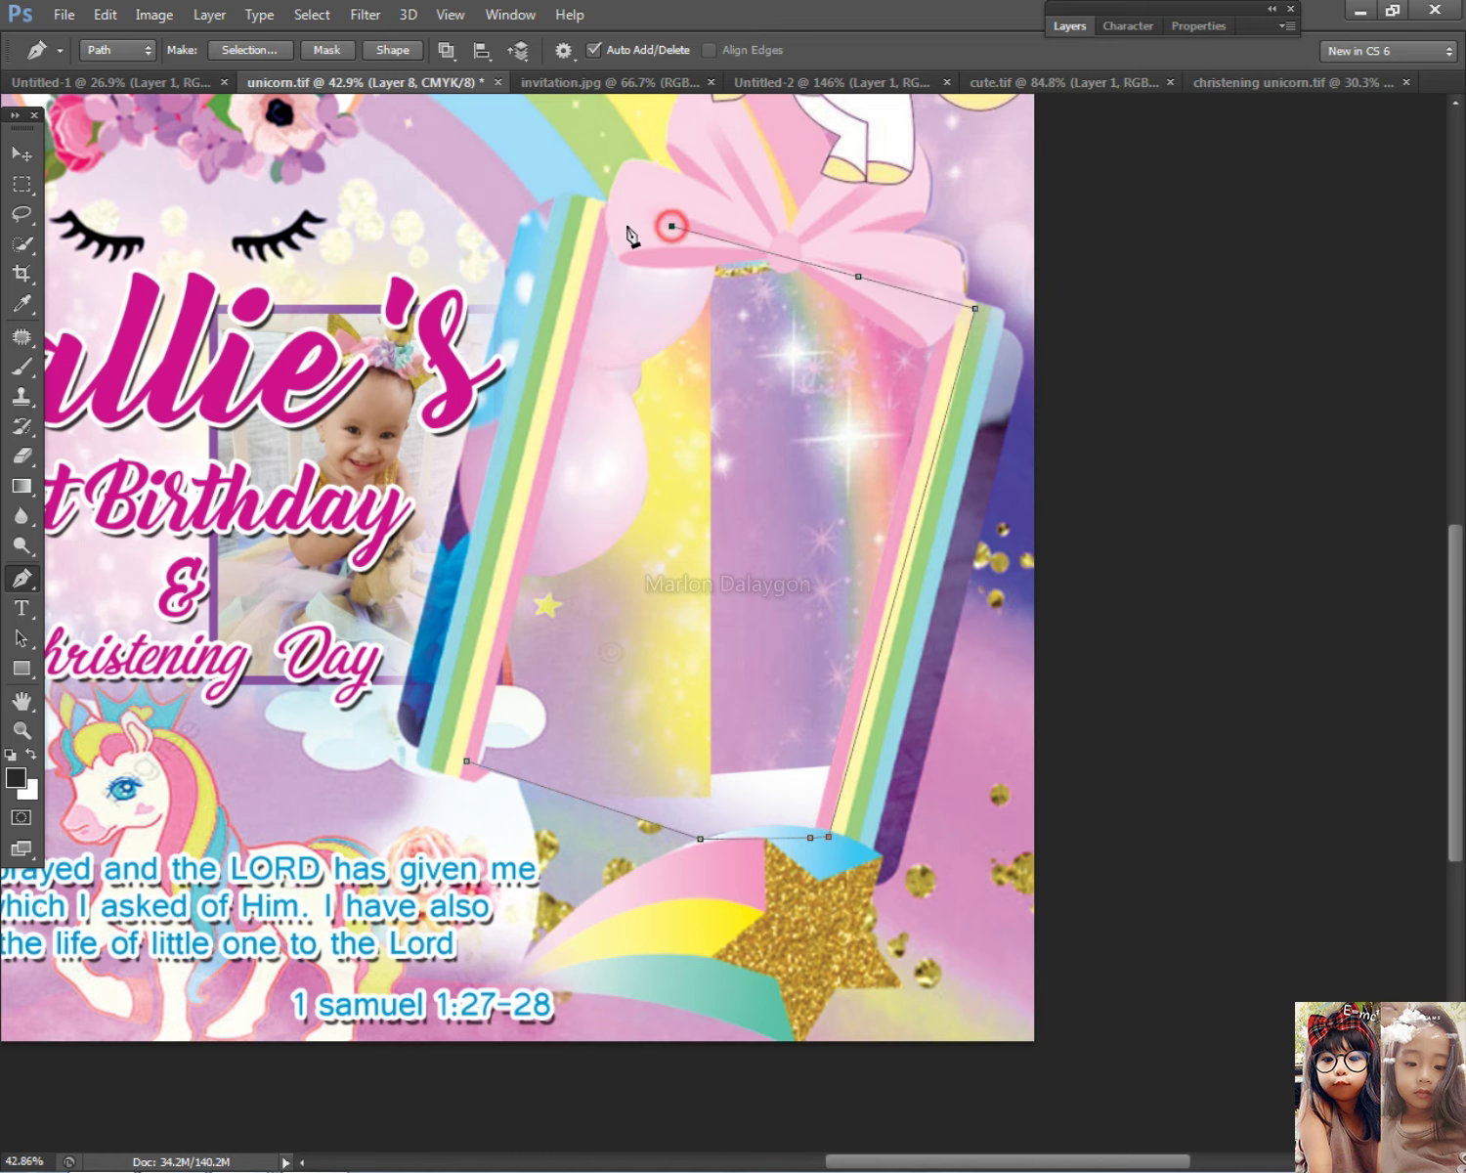
pyautogui.click(466, 761)
# Step: Turn the traced path into a selection and delete Layer 11's picture inside it
pyautogui.rightClick(714, 497)
pyautogui.click(879, 619)
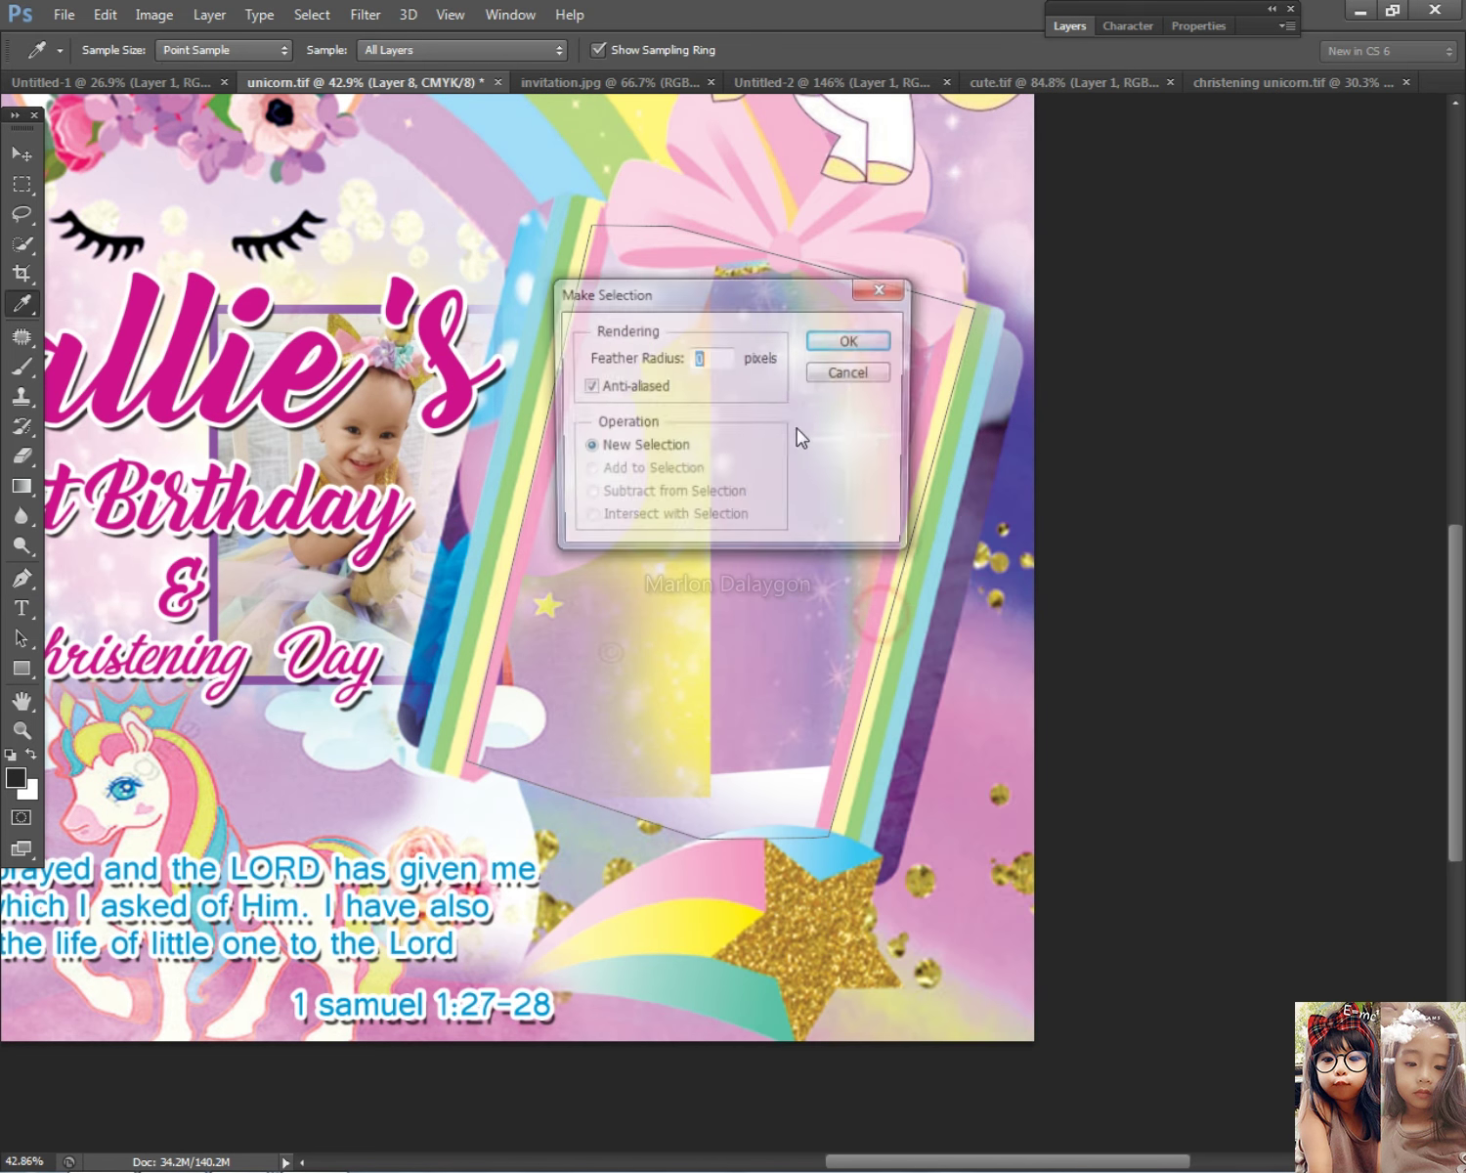
pyautogui.click(842, 344)
pyautogui.press('v')
pyautogui.rightClick(728, 415)
pyautogui.click(759, 435)
pyautogui.press('Delete')
# Step: Switch between Layers 8 and 6, reselect the frame interior and paste the yellow background piece back
pyautogui.rightClick(697, 465)
pyautogui.click(735, 469)
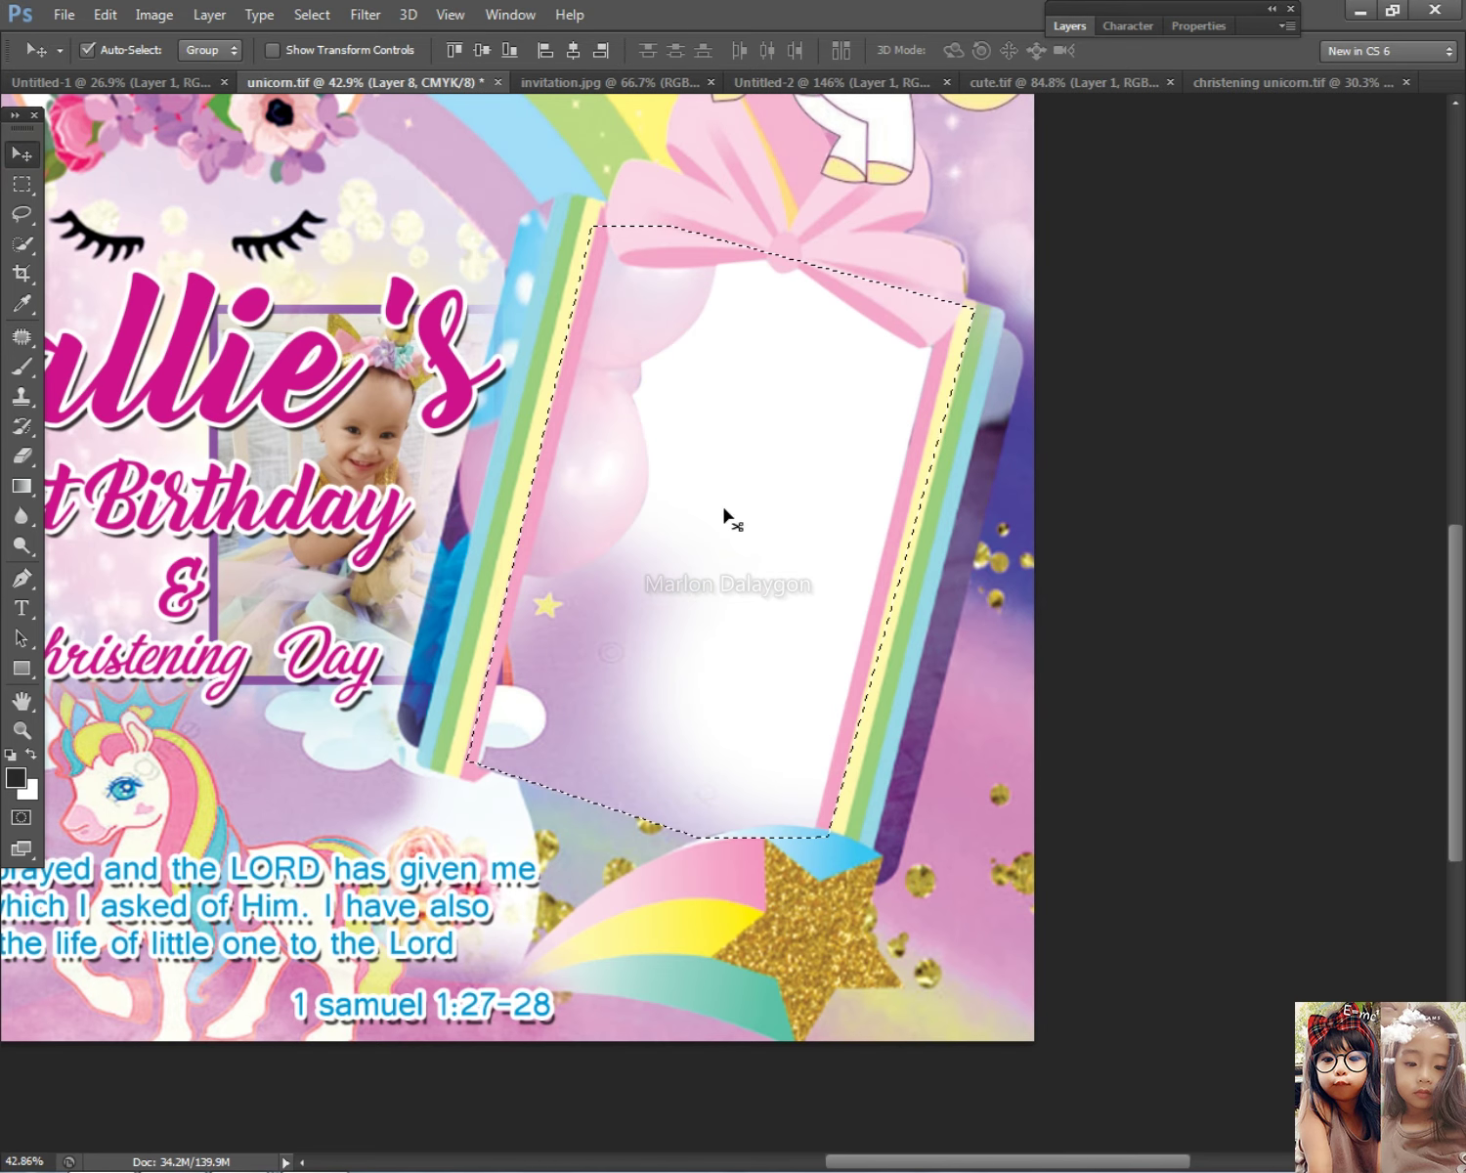
pyautogui.hotkey('ctrl', 'd')
pyautogui.click(581, 664)
pyautogui.rightClick(598, 627)
pyautogui.click(657, 650)
pyautogui.hotkey('ctrl', 'shift', 'd')
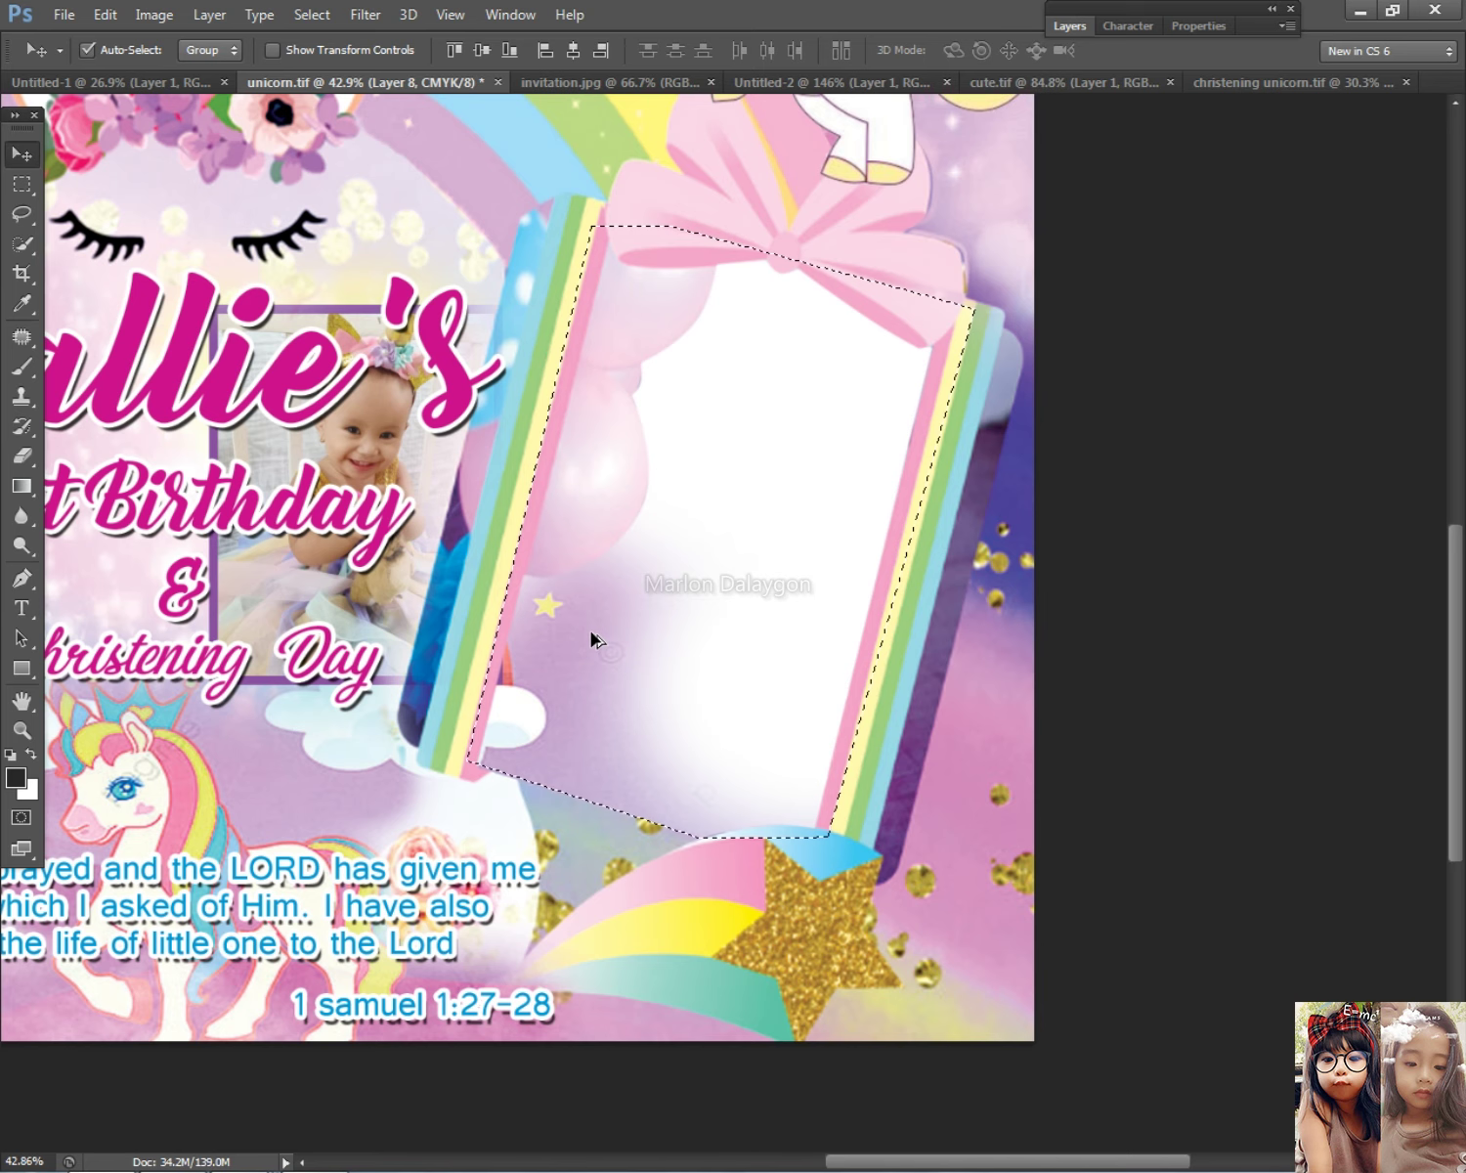
pyautogui.hotkey('ctrl', 'v')
# Step: Check Layers 6 and 8 inside the frame, make Layer 2 current and deselect
pyautogui.rightClick(655, 579)
pyautogui.click(671, 586)
pyautogui.rightClick(696, 510)
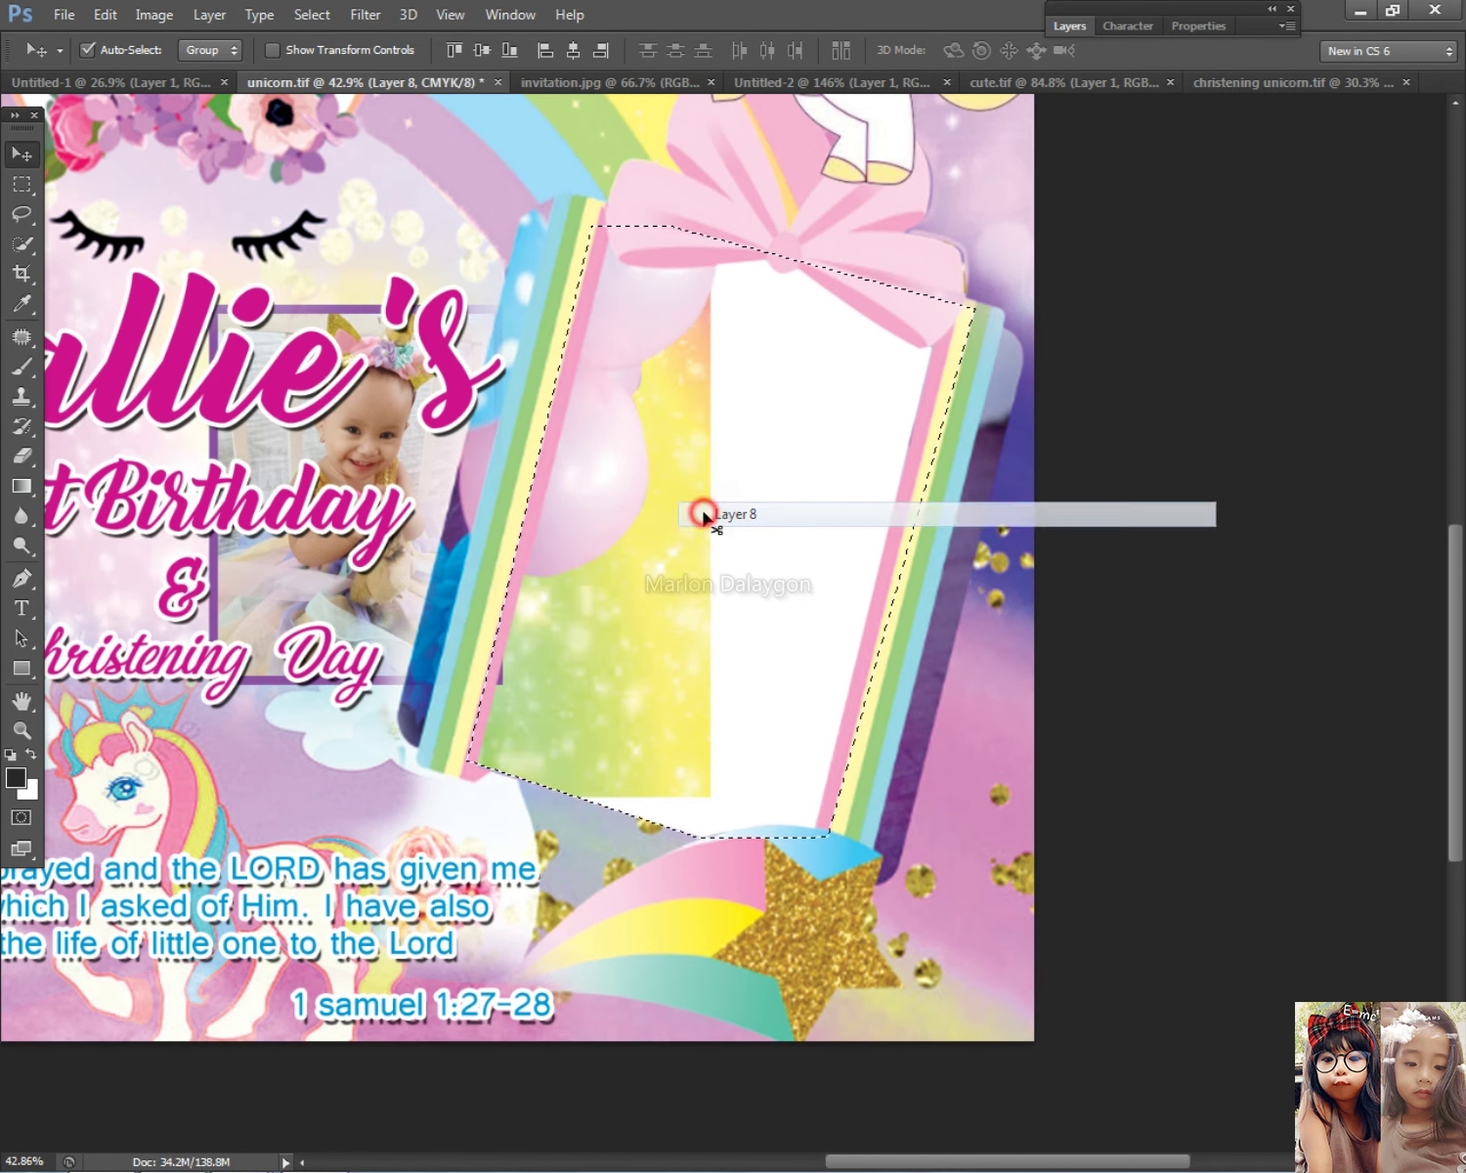
pyautogui.click(716, 515)
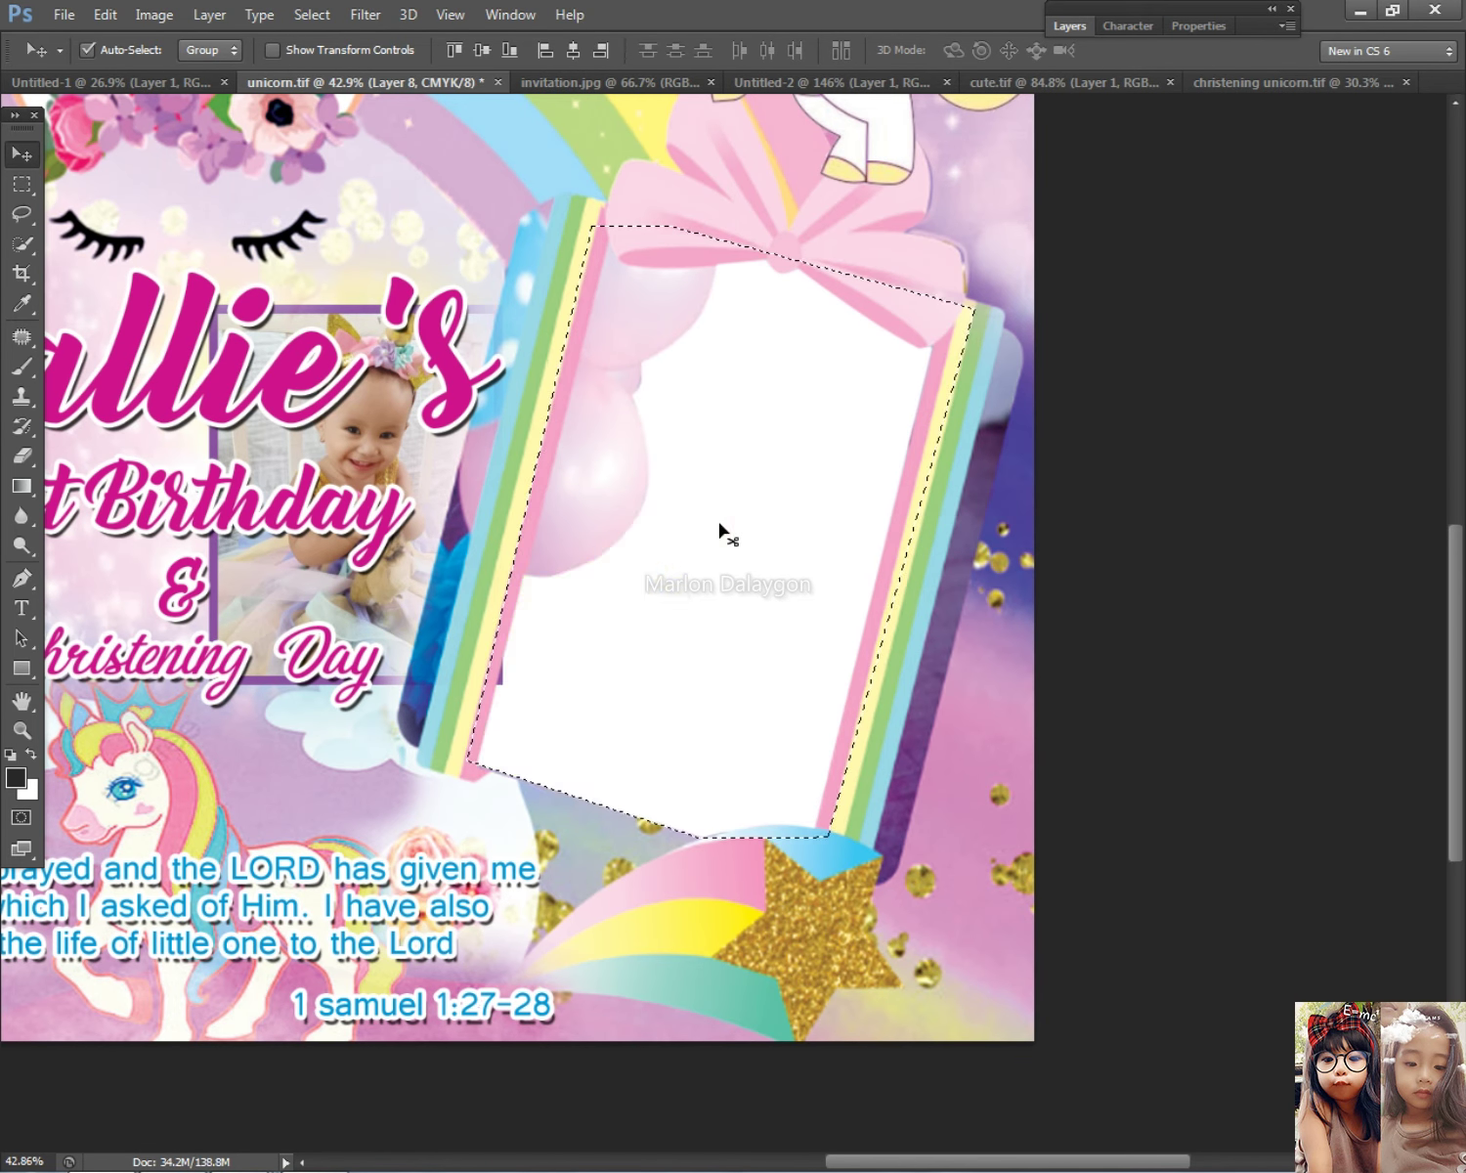
pyautogui.rightClick(499, 681)
pyautogui.press('Escape')
pyautogui.rightClick(542, 391)
pyautogui.click(624, 414)
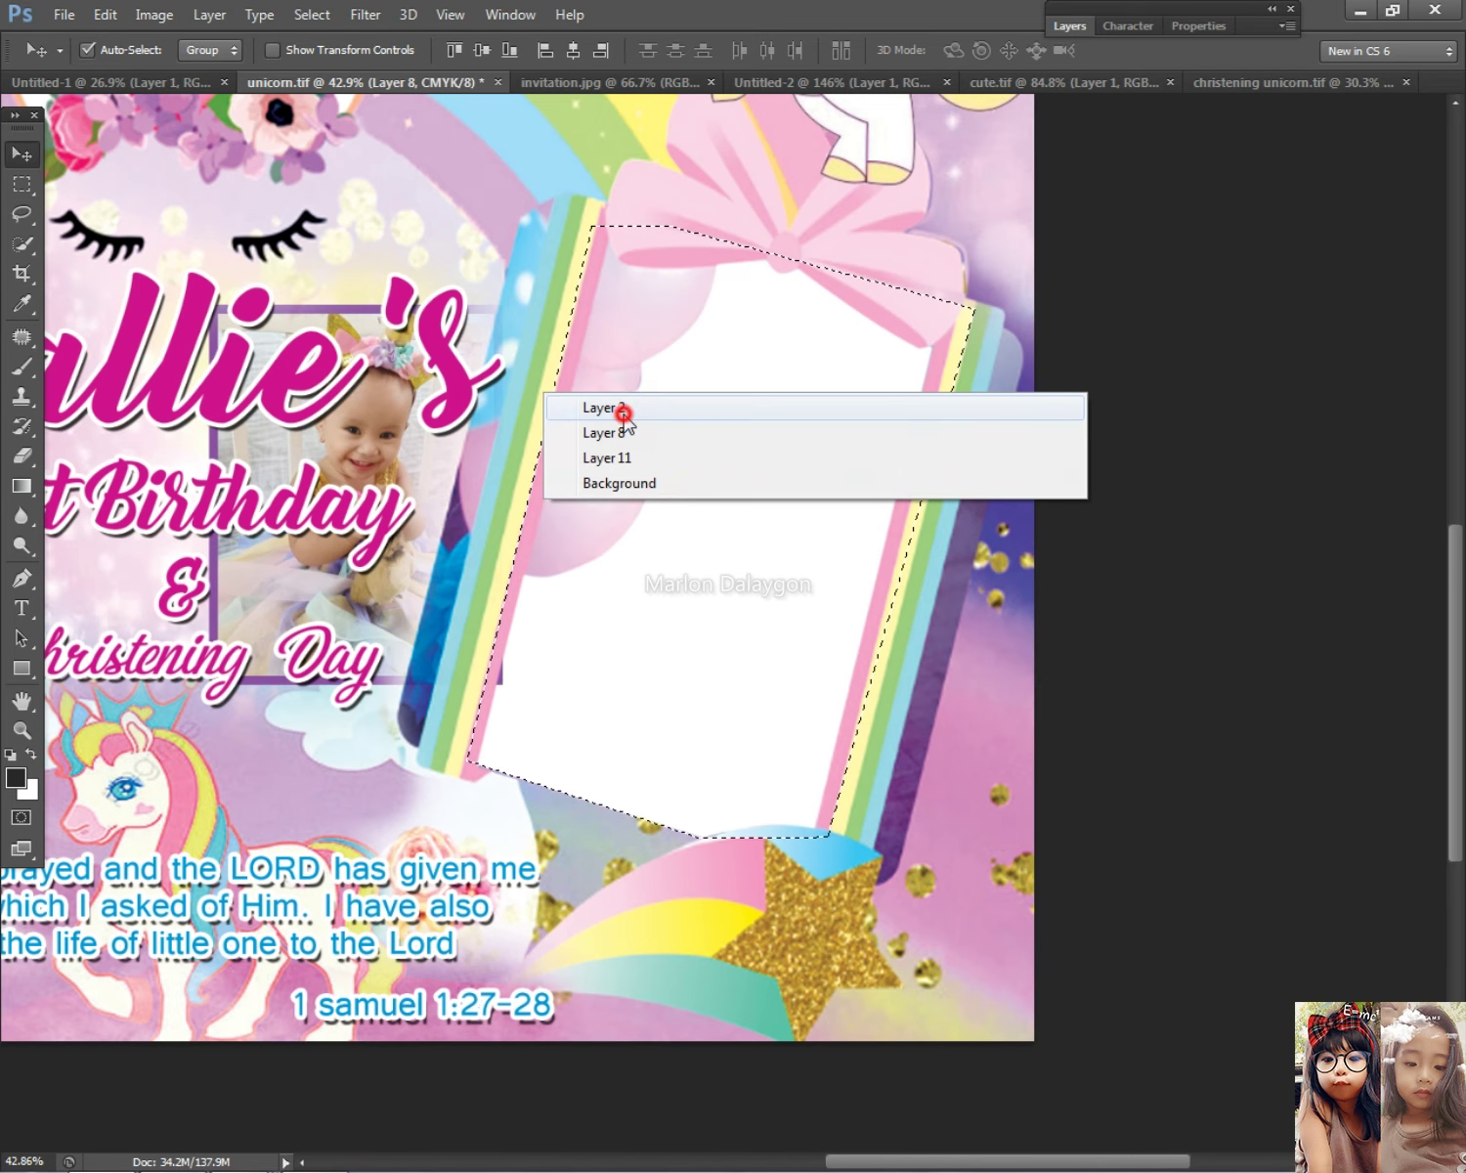
pyautogui.click(21, 184)
pyautogui.rightClick(556, 366)
pyautogui.click(597, 367)
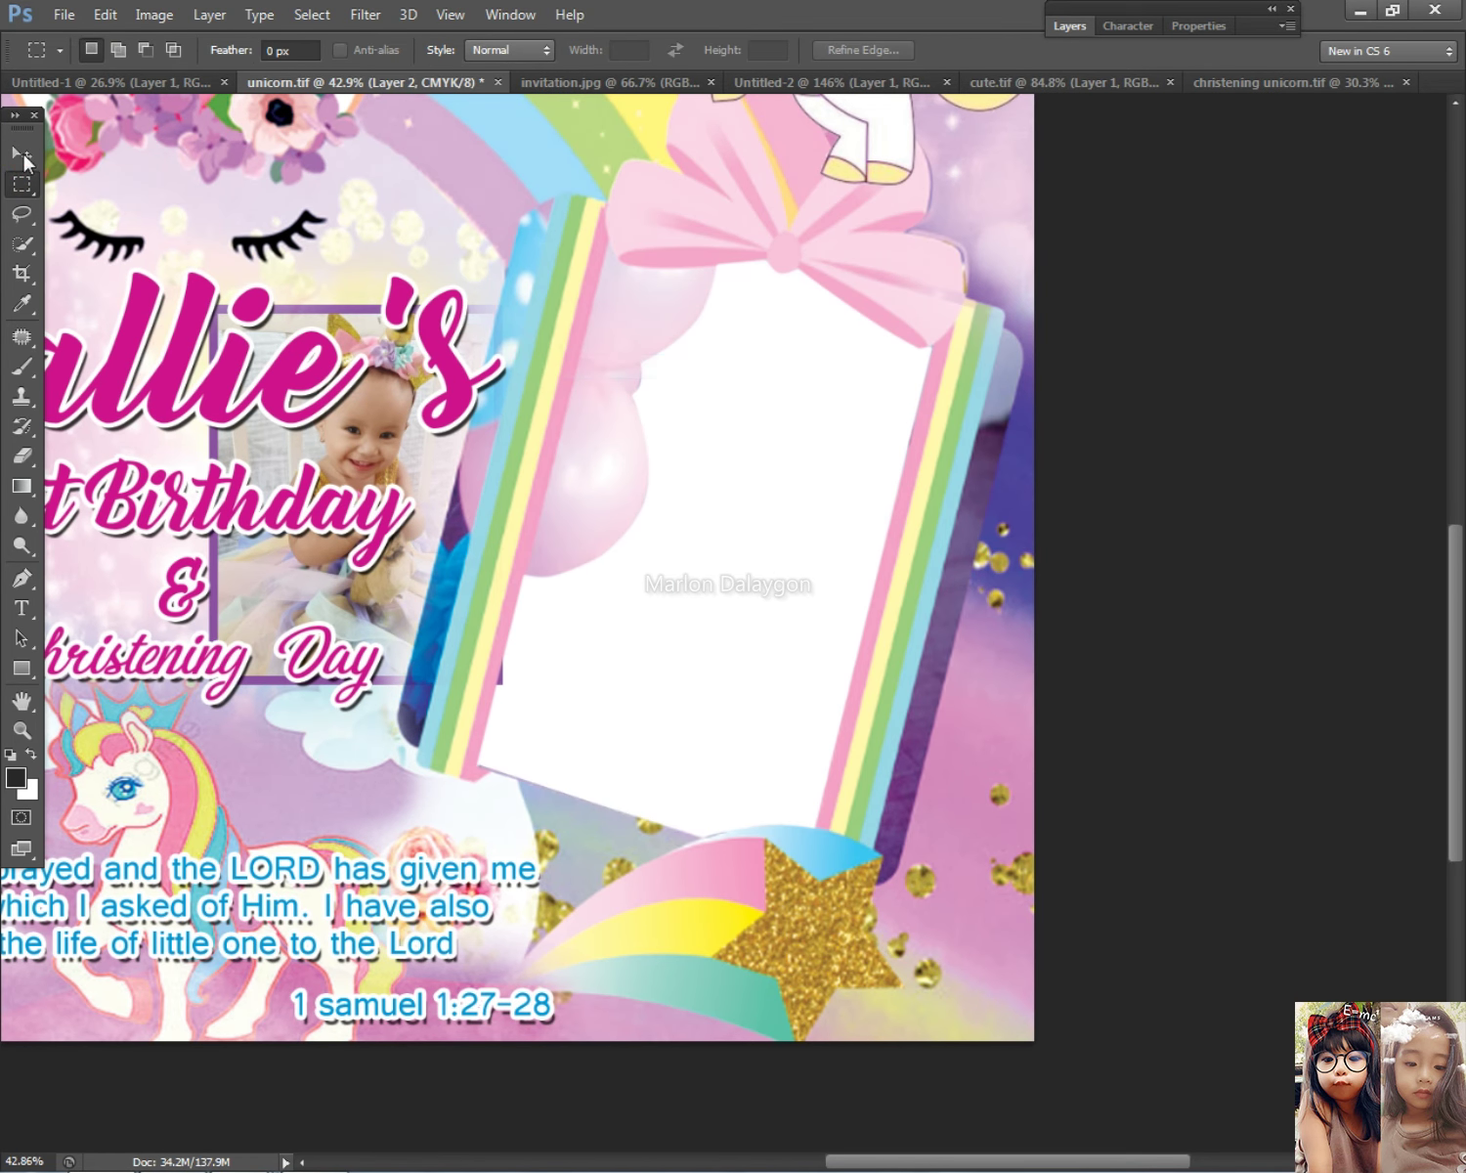
# Step: Place the baby photo in the right frame, rotated 12° and enlarged to about 157%
pyautogui.click(21, 151)
pyautogui.moveTo(428, 484); pyautogui.dragTo(766, 564)
pyautogui.hotkey('ctrl', 't')
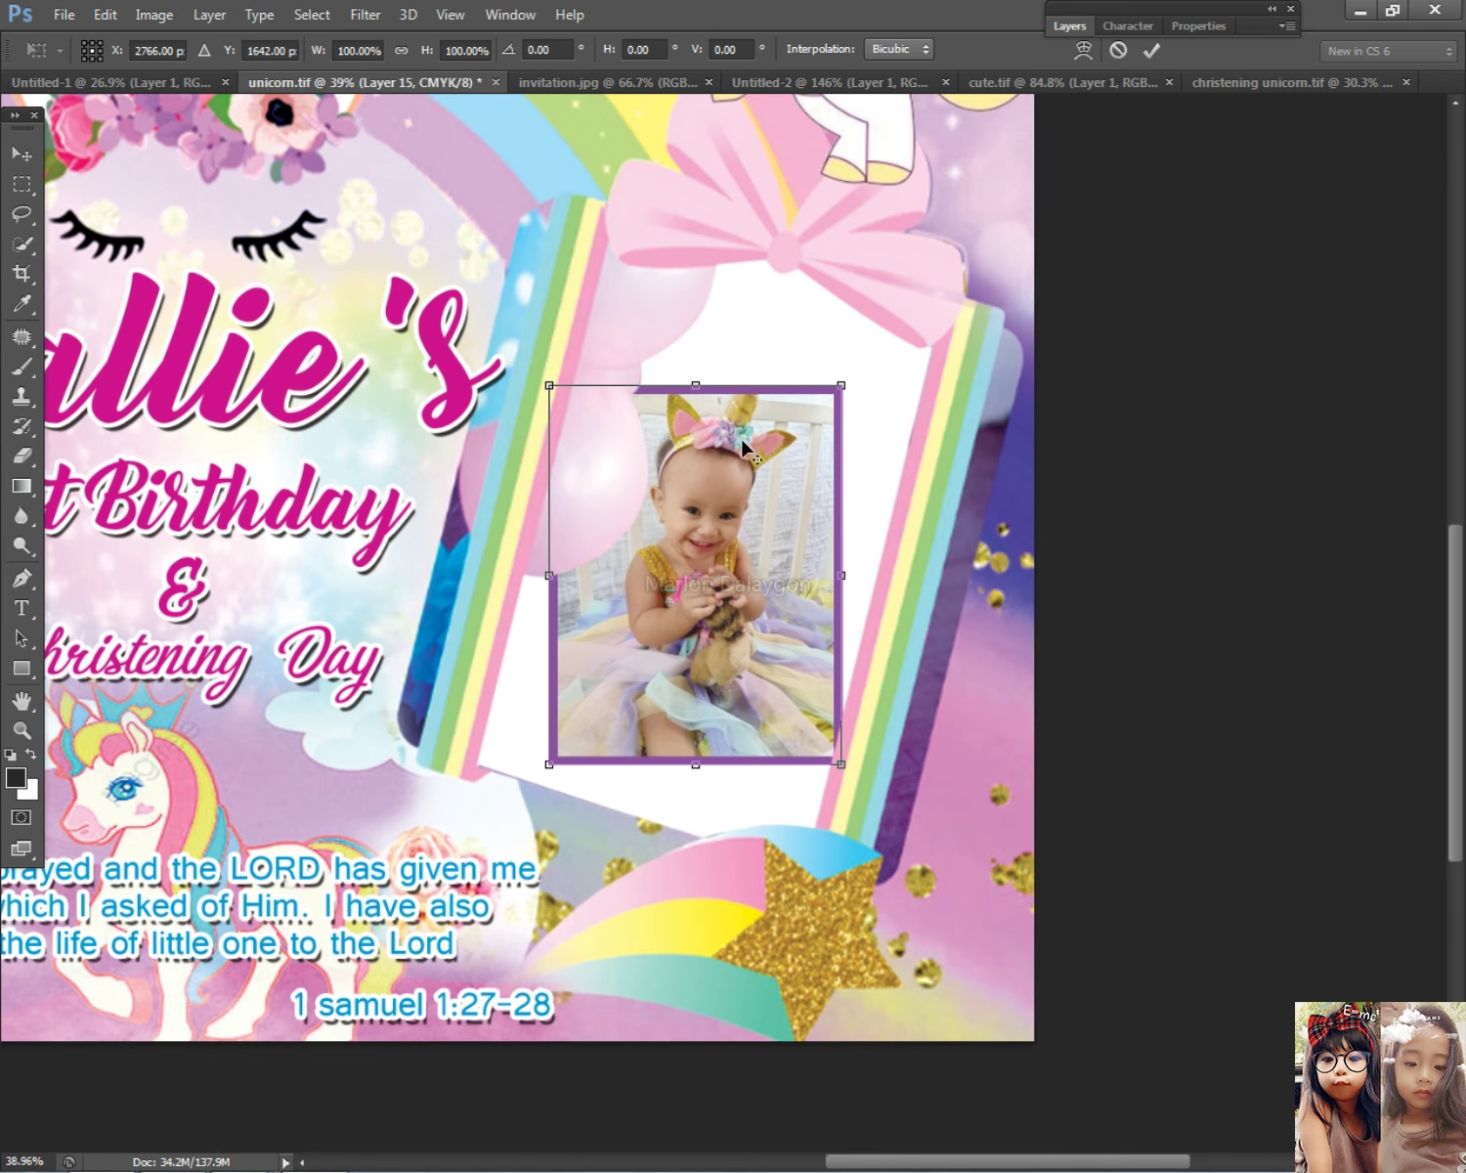
pyautogui.scroll(-2, 846, 369)
pyautogui.moveTo(1182, 584); pyautogui.dragTo(1217, 614)
pyautogui.moveTo(1123, 877); pyautogui.dragTo(1146, 929)
pyautogui.moveTo(988, 593); pyautogui.dragTo(964, 542)
pyautogui.moveTo(1218, 596); pyautogui.dragTo(1270, 569)
pyautogui.moveTo(1149, 624); pyautogui.dragTo(1119, 606)
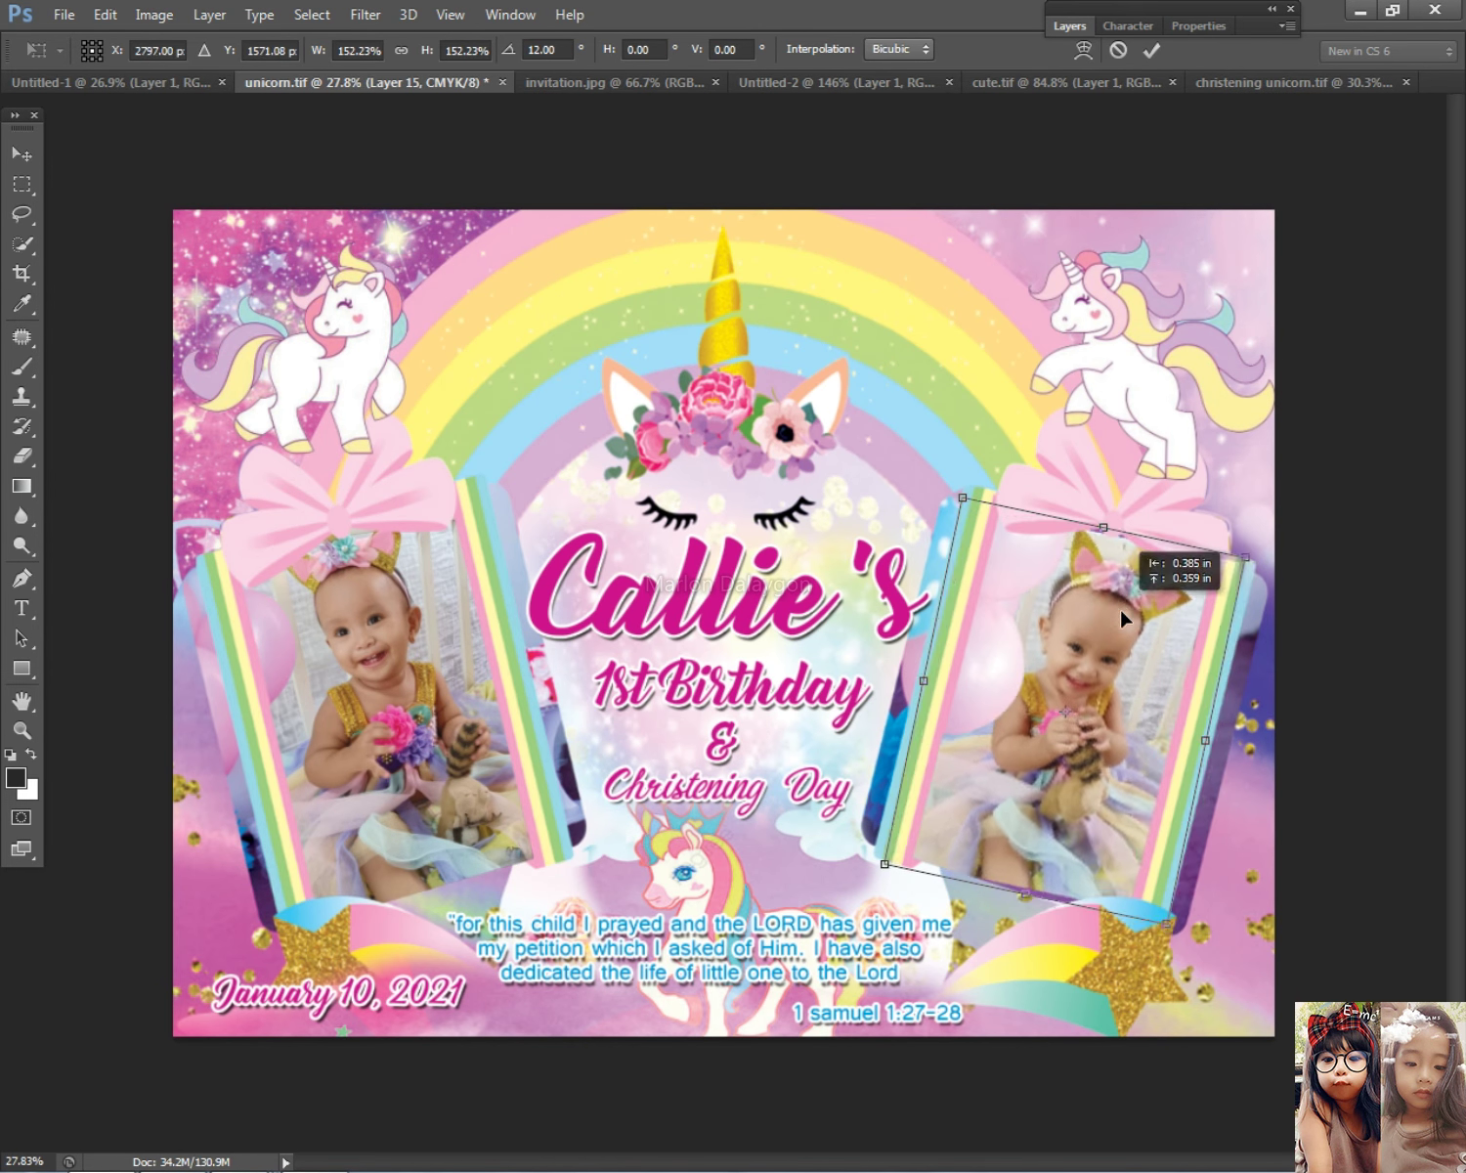
pyautogui.moveTo(1170, 924); pyautogui.dragTo(1173, 936)
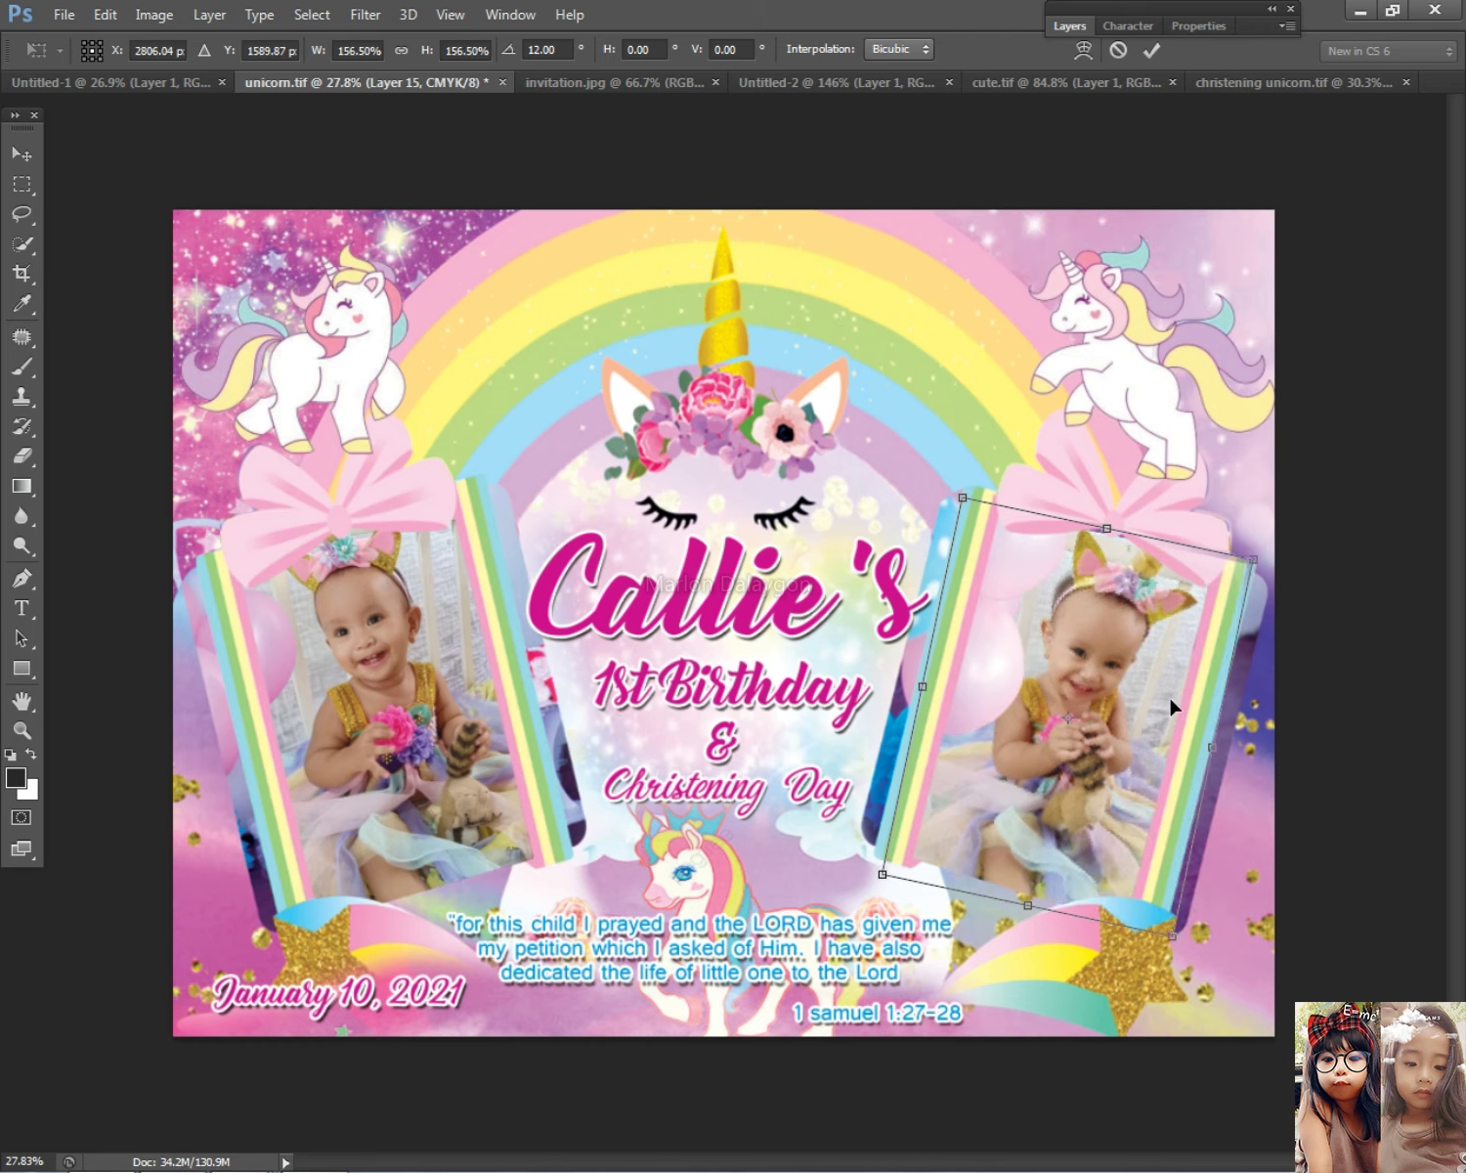
pyautogui.moveTo(965, 502); pyautogui.dragTo(960, 494)
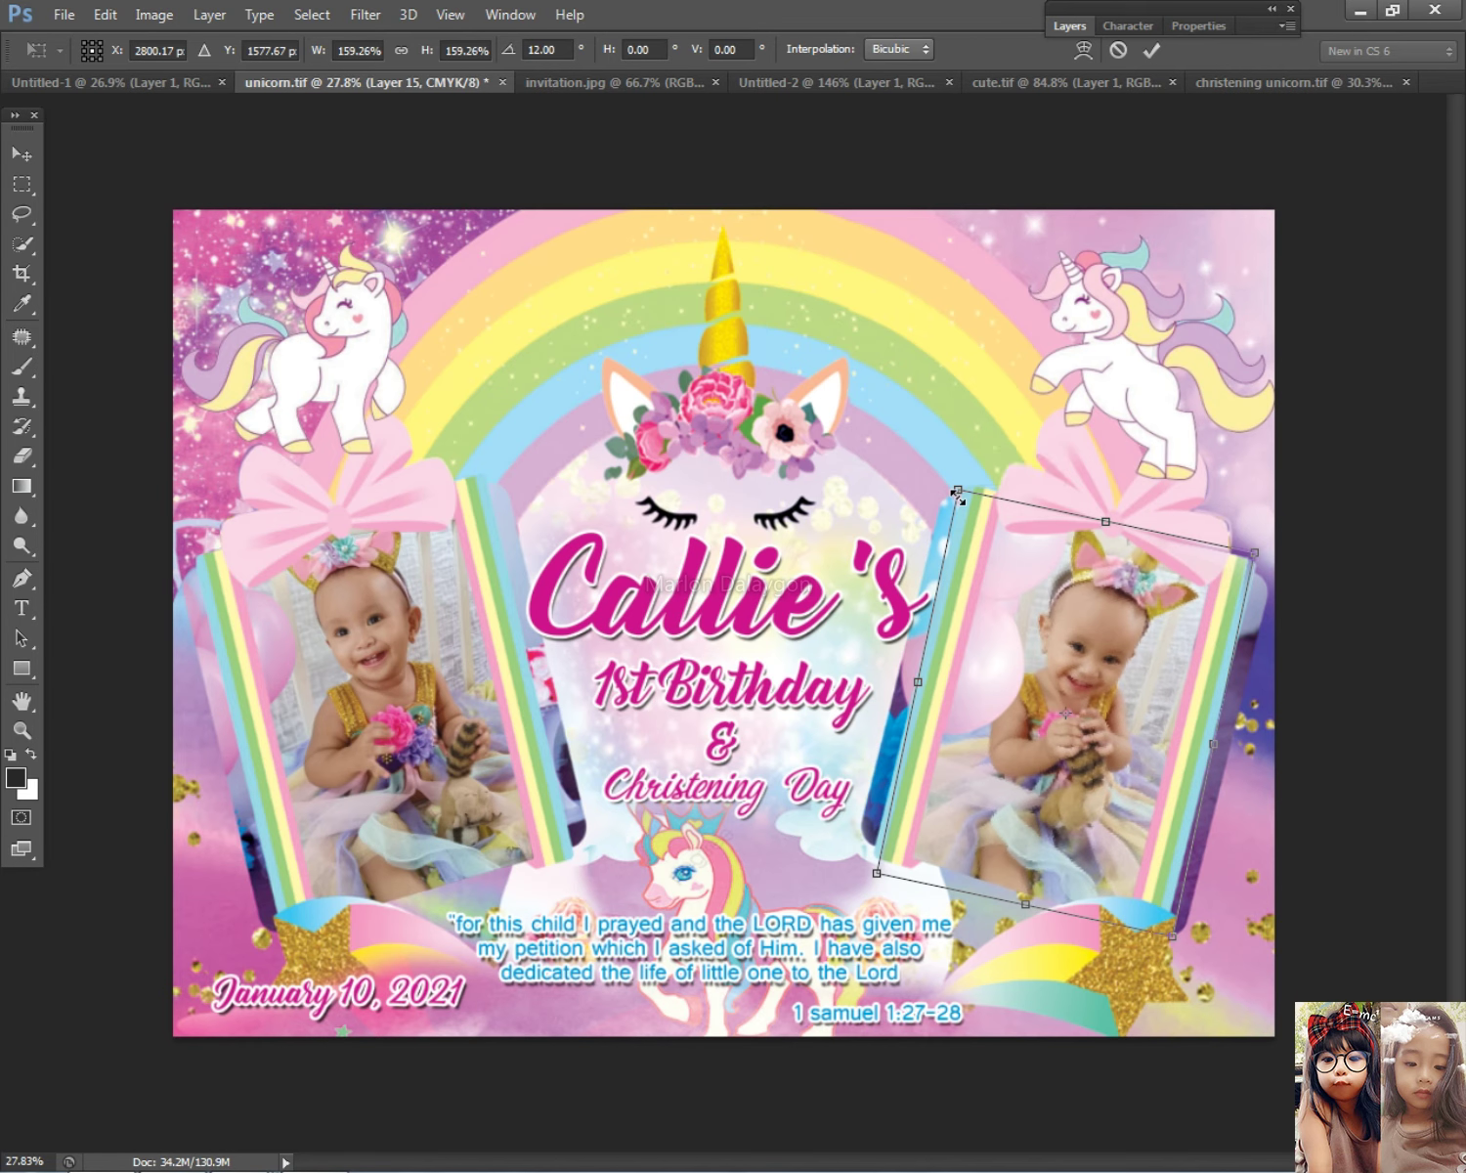
pyautogui.press('Return')
pyautogui.moveTo(1109, 628)
pyautogui.mouseDown()
pyautogui.moveTo(1151, 668)
pyautogui.moveTo(1123, 661)
pyautogui.mouseUp()
# Step: Apply a slight Curves midpoint tweak to the right baby photo
pyautogui.hotkey('ctrl', '-')
pyautogui.hotkey('ctrl', '+')
pyautogui.hotkey('ctrl', '+')
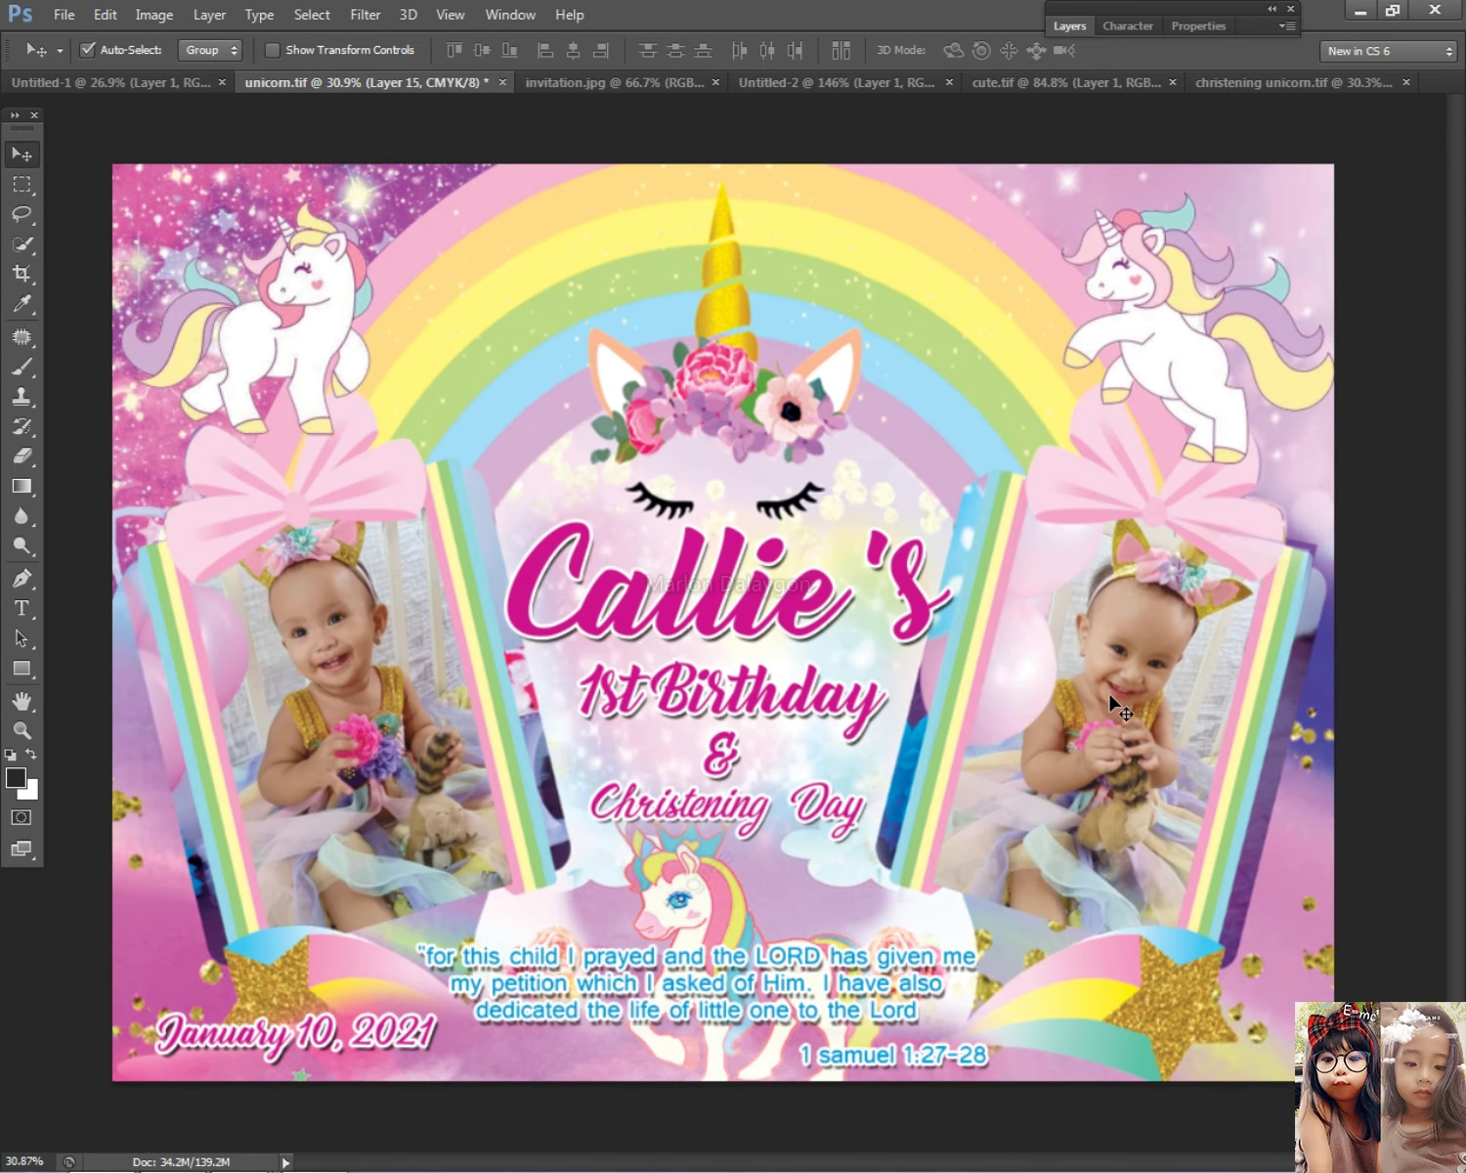
pyautogui.hotkey('ctrl', 'm')
pyautogui.moveTo(976, 335); pyautogui.dragTo(653, 250)
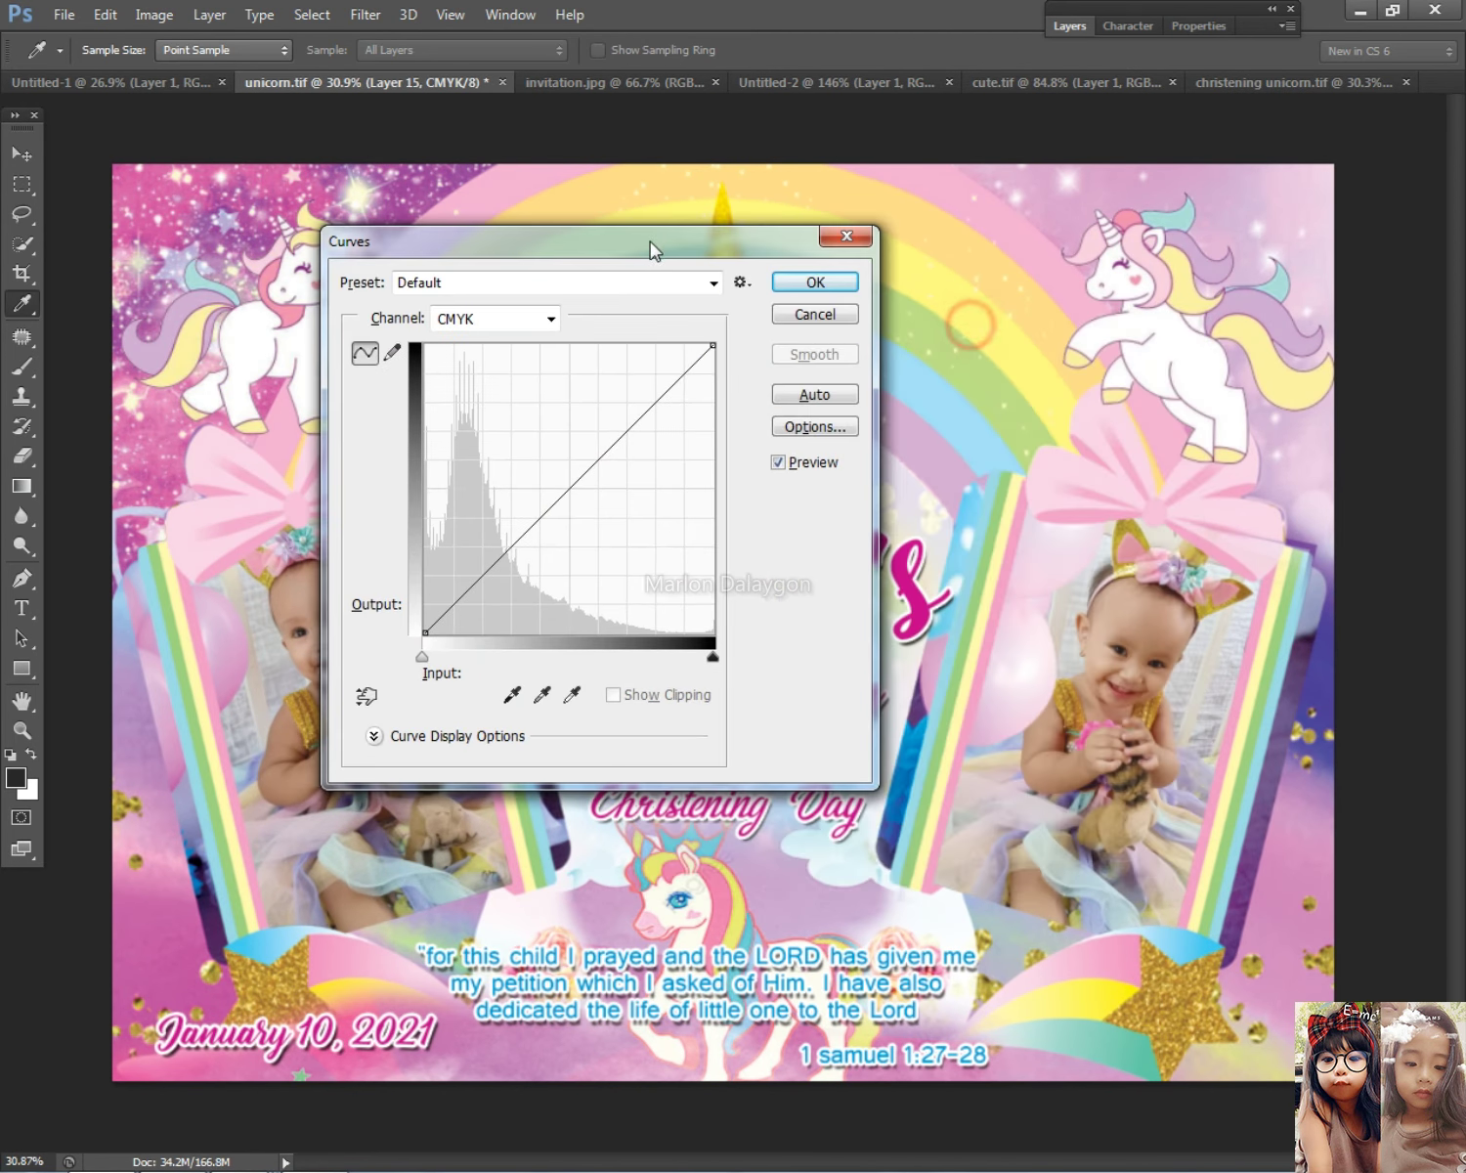
pyautogui.moveTo(606, 462)
pyautogui.mouseDown()
pyautogui.moveTo(590, 448)
pyautogui.moveTo(593, 461)
pyautogui.mouseUp()
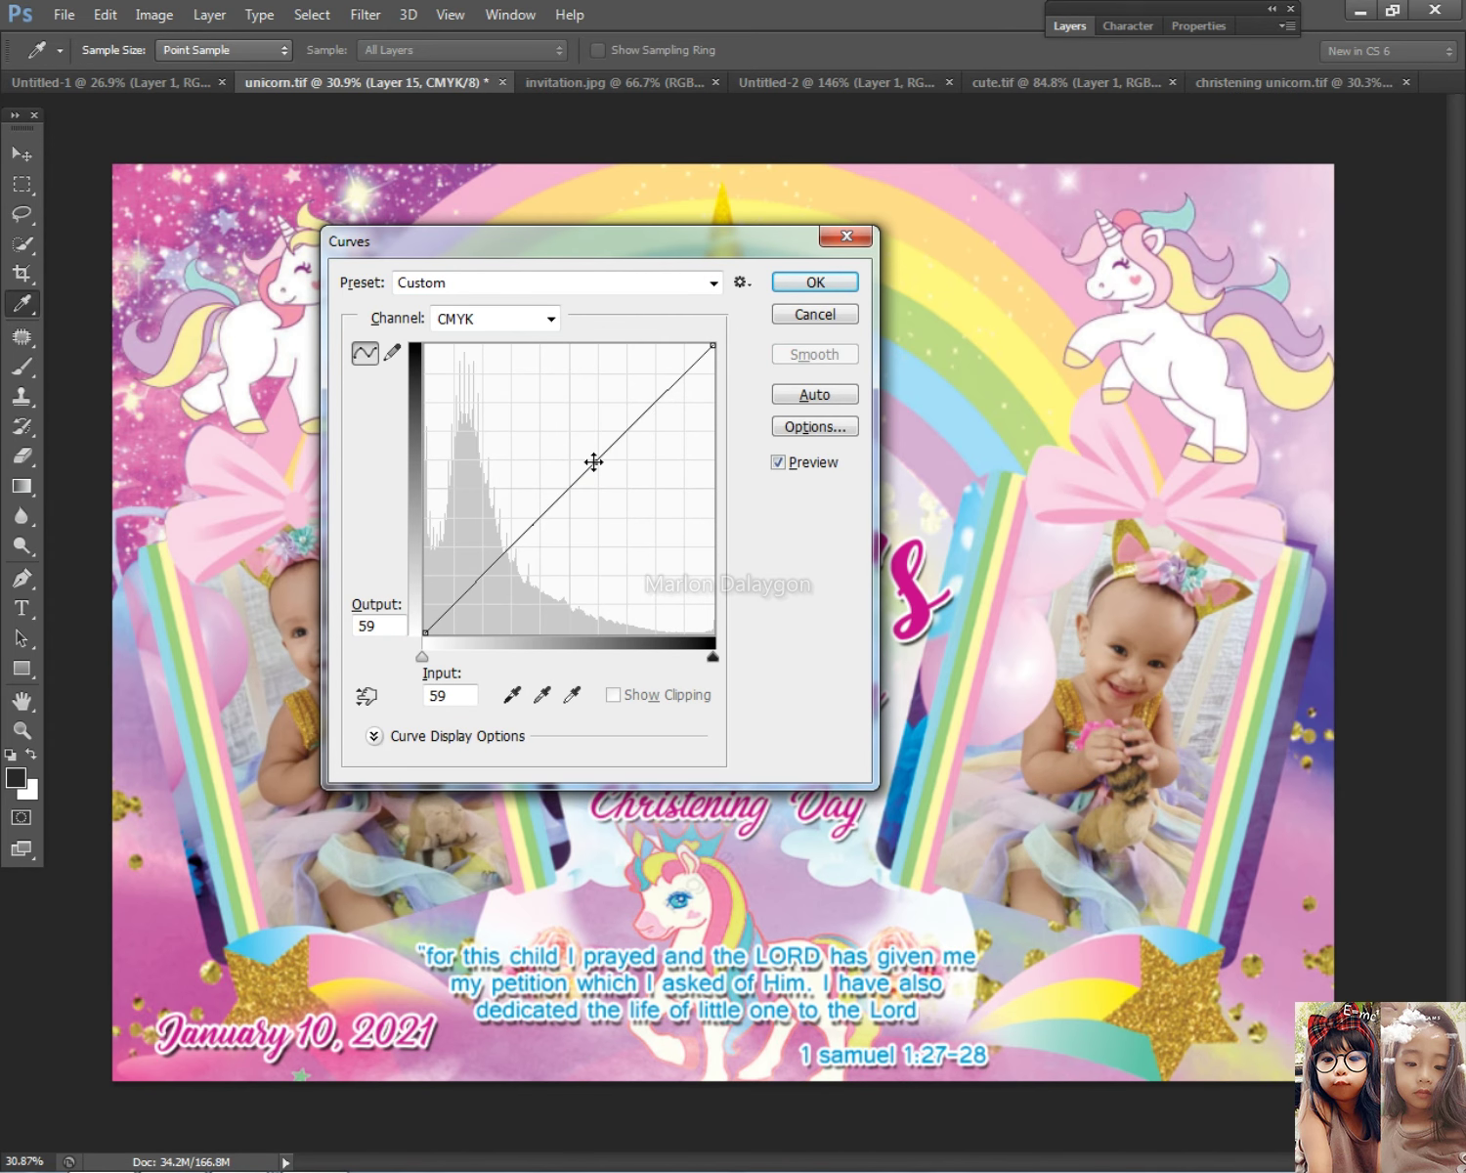
pyautogui.click(816, 283)
# Step: Brighten the left baby photo, Layer 14, with a slight Curves adjustment
pyautogui.press('v')
pyautogui.hotkey('ctrl', '-')
pyautogui.rightClick(459, 668)
pyautogui.click(479, 667)
pyautogui.press('i')
pyautogui.hotkey('ctrl', 'm')
pyautogui.moveTo(576, 236); pyautogui.dragTo(953, 194)
pyautogui.click(939, 438)
pyautogui.moveTo(939, 438); pyautogui.dragTo(951, 444)
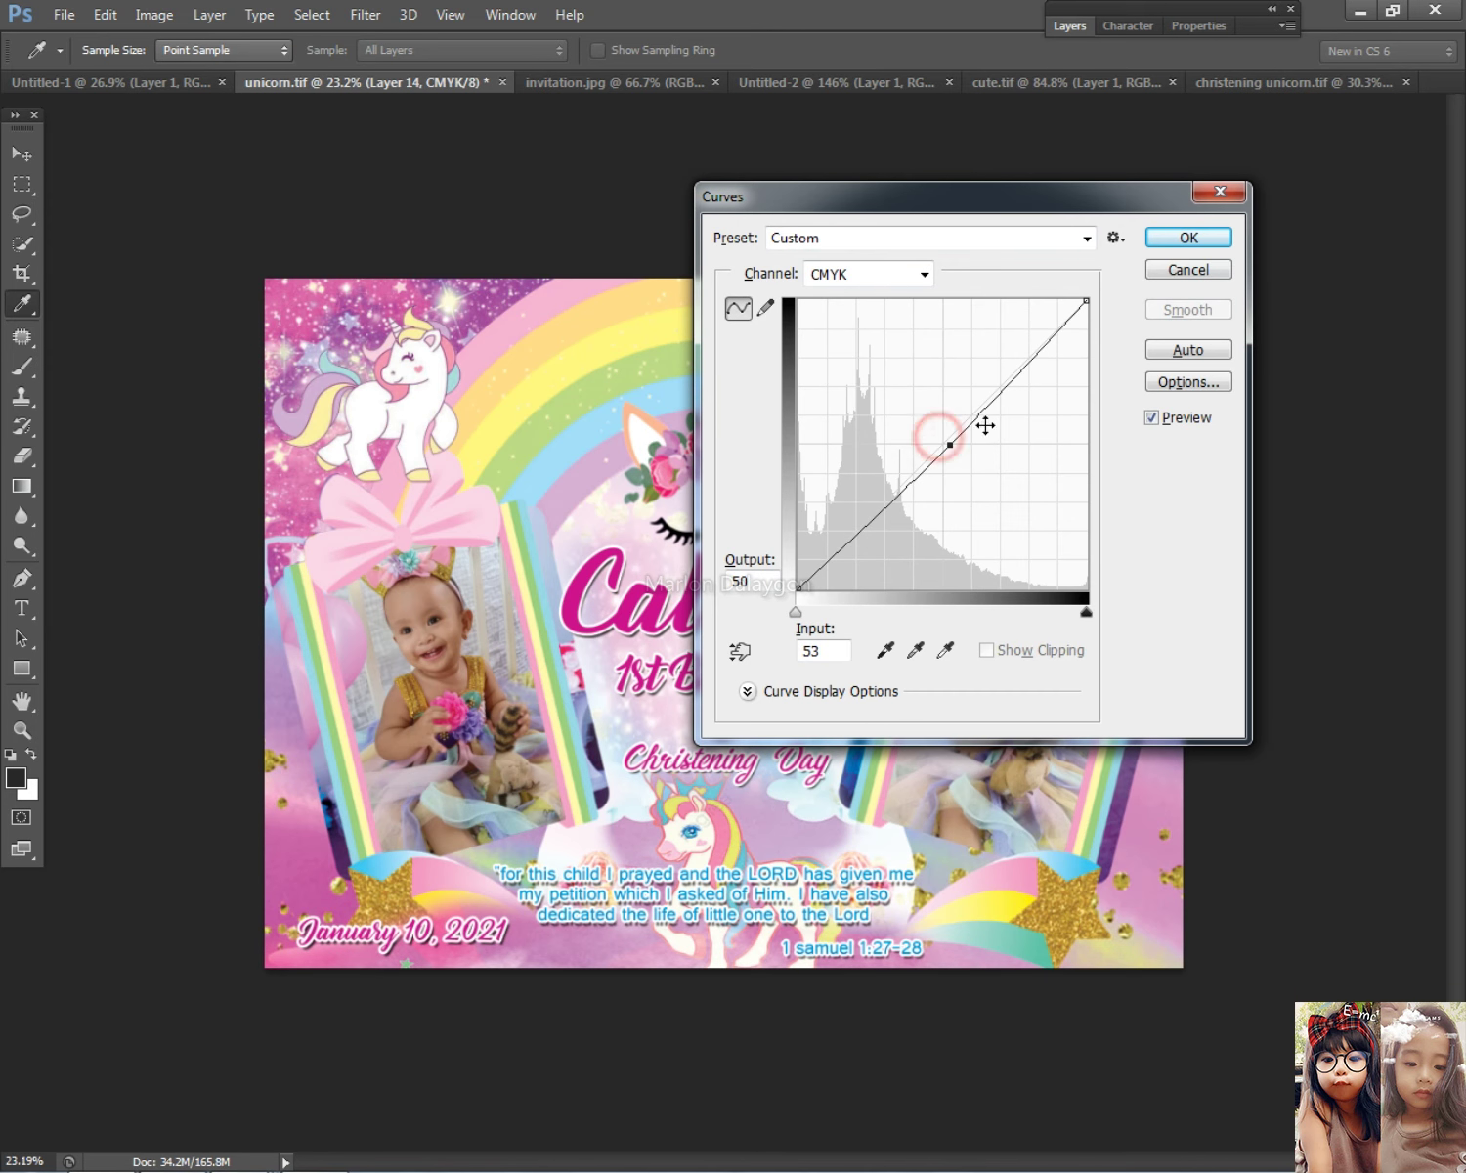
pyautogui.click(1188, 237)
pyautogui.press('v')
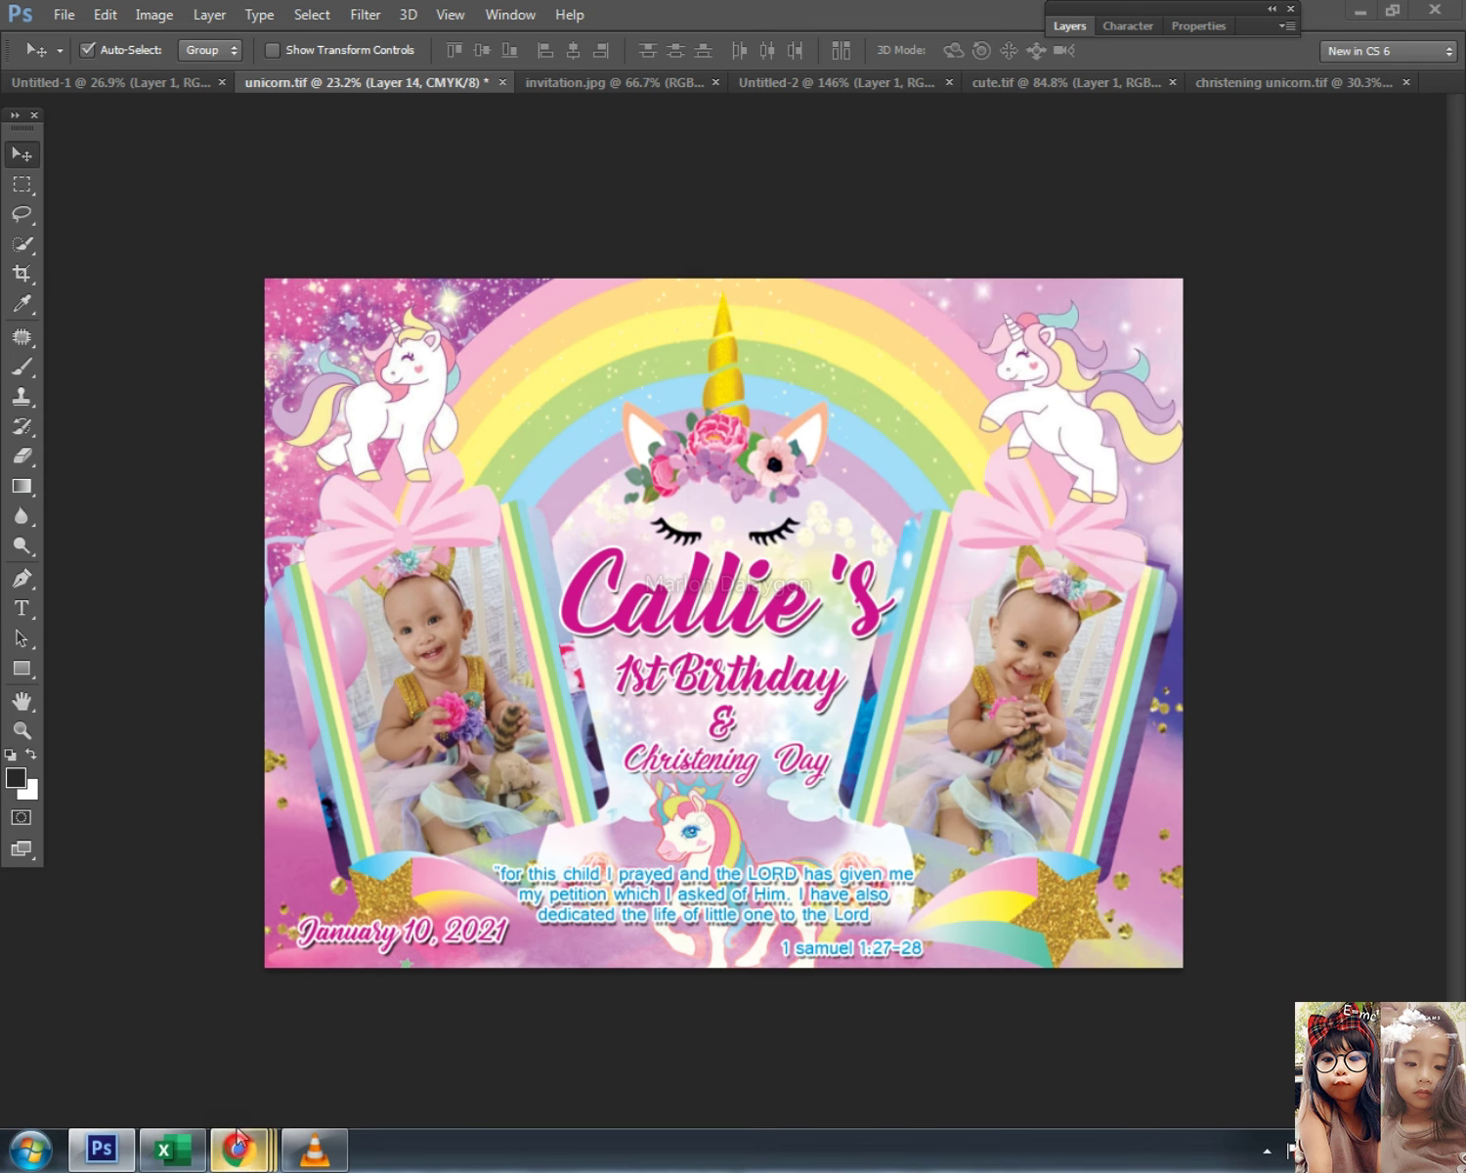
pyautogui.moveTo(239, 1149)
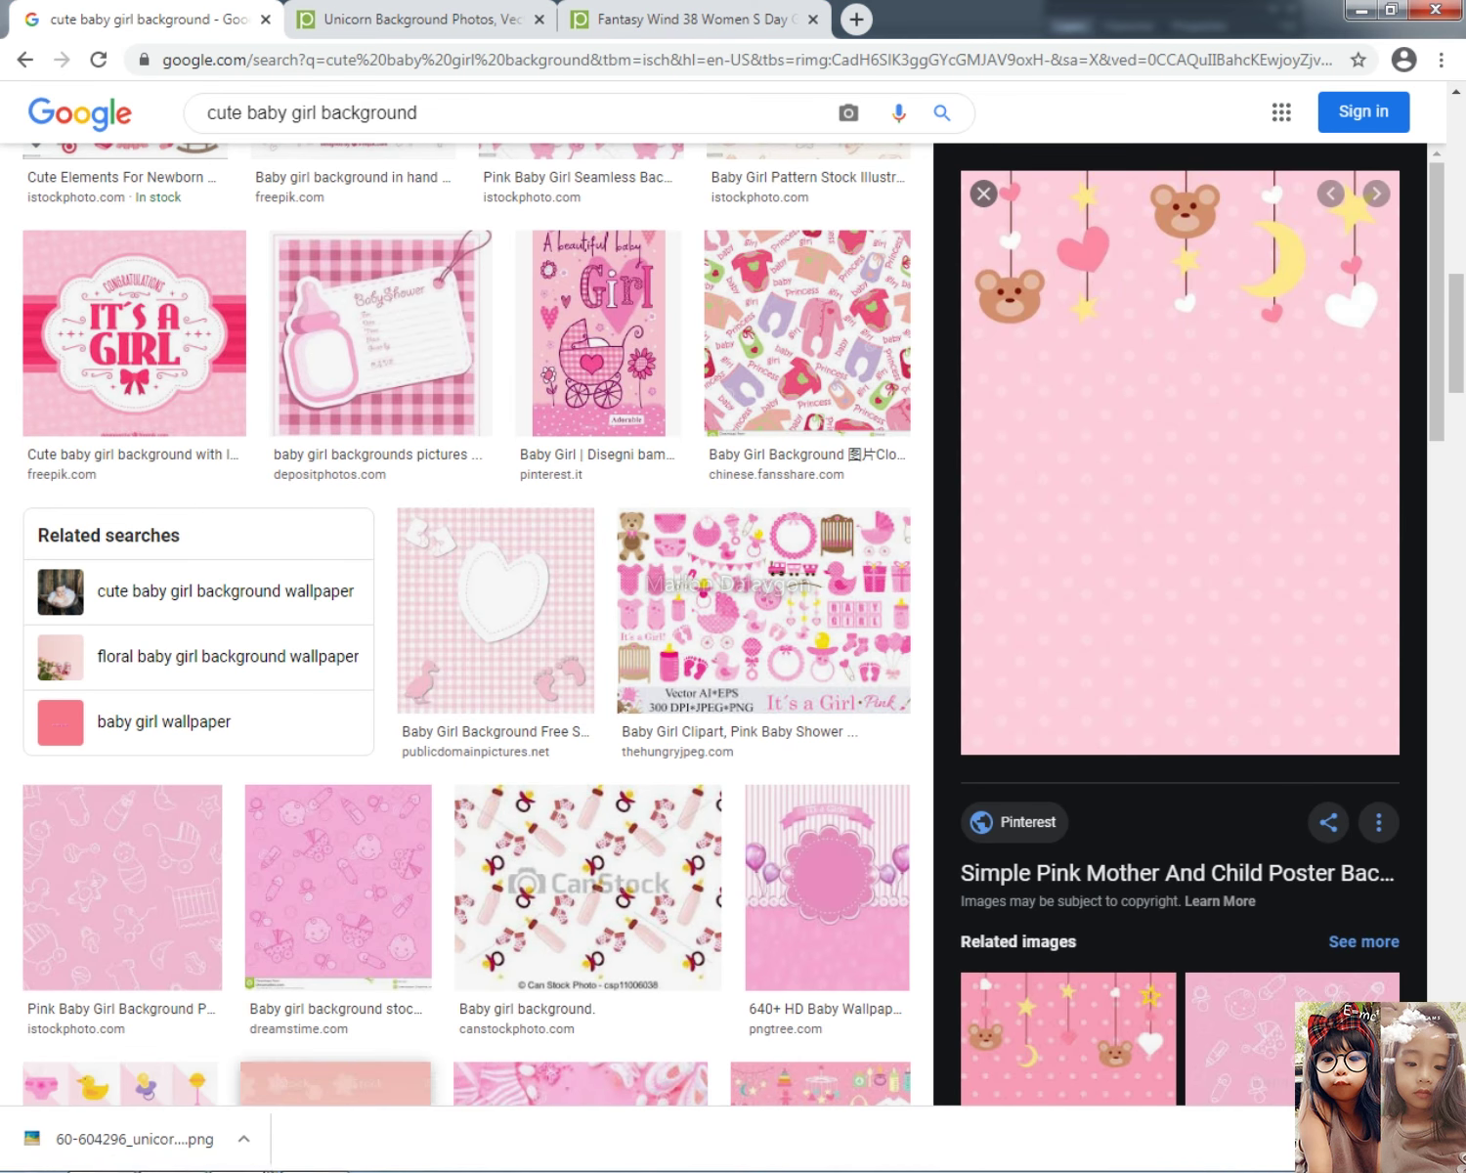
# Step: Open the client's Facebook Messenger chat and scroll up to their message about adding a faded picture
pyautogui.moveTo(238, 1150)
pyautogui.click(379, 1020)
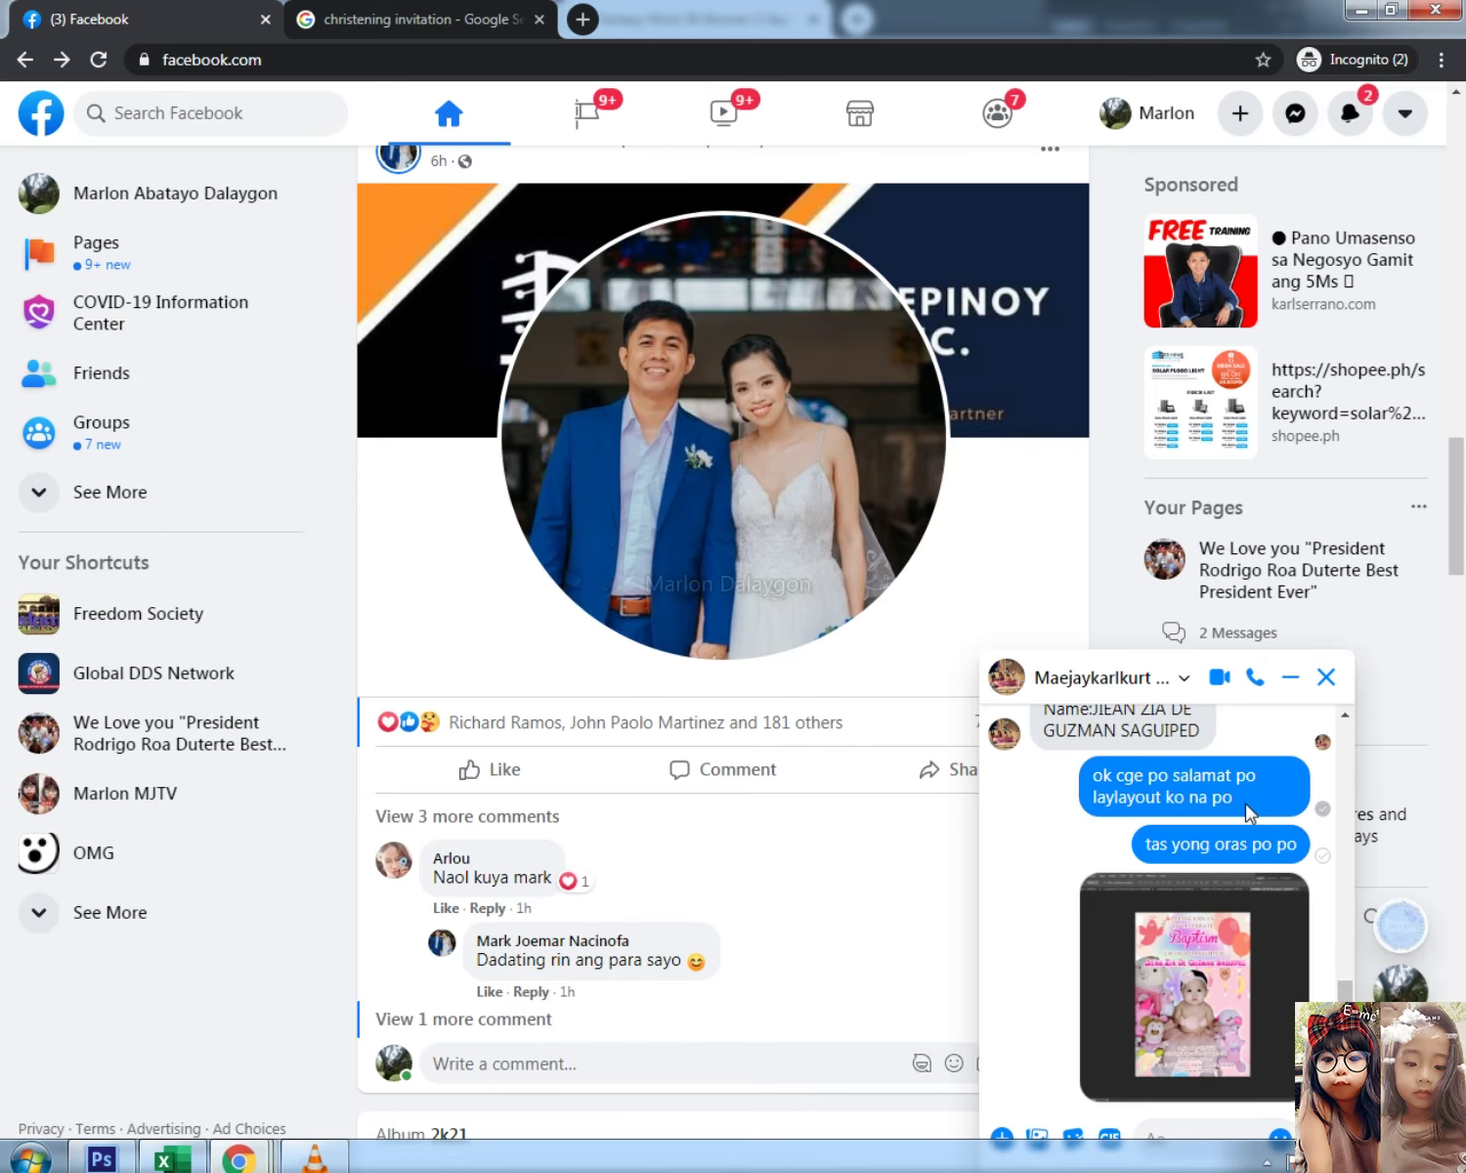
pyautogui.click(1308, 119)
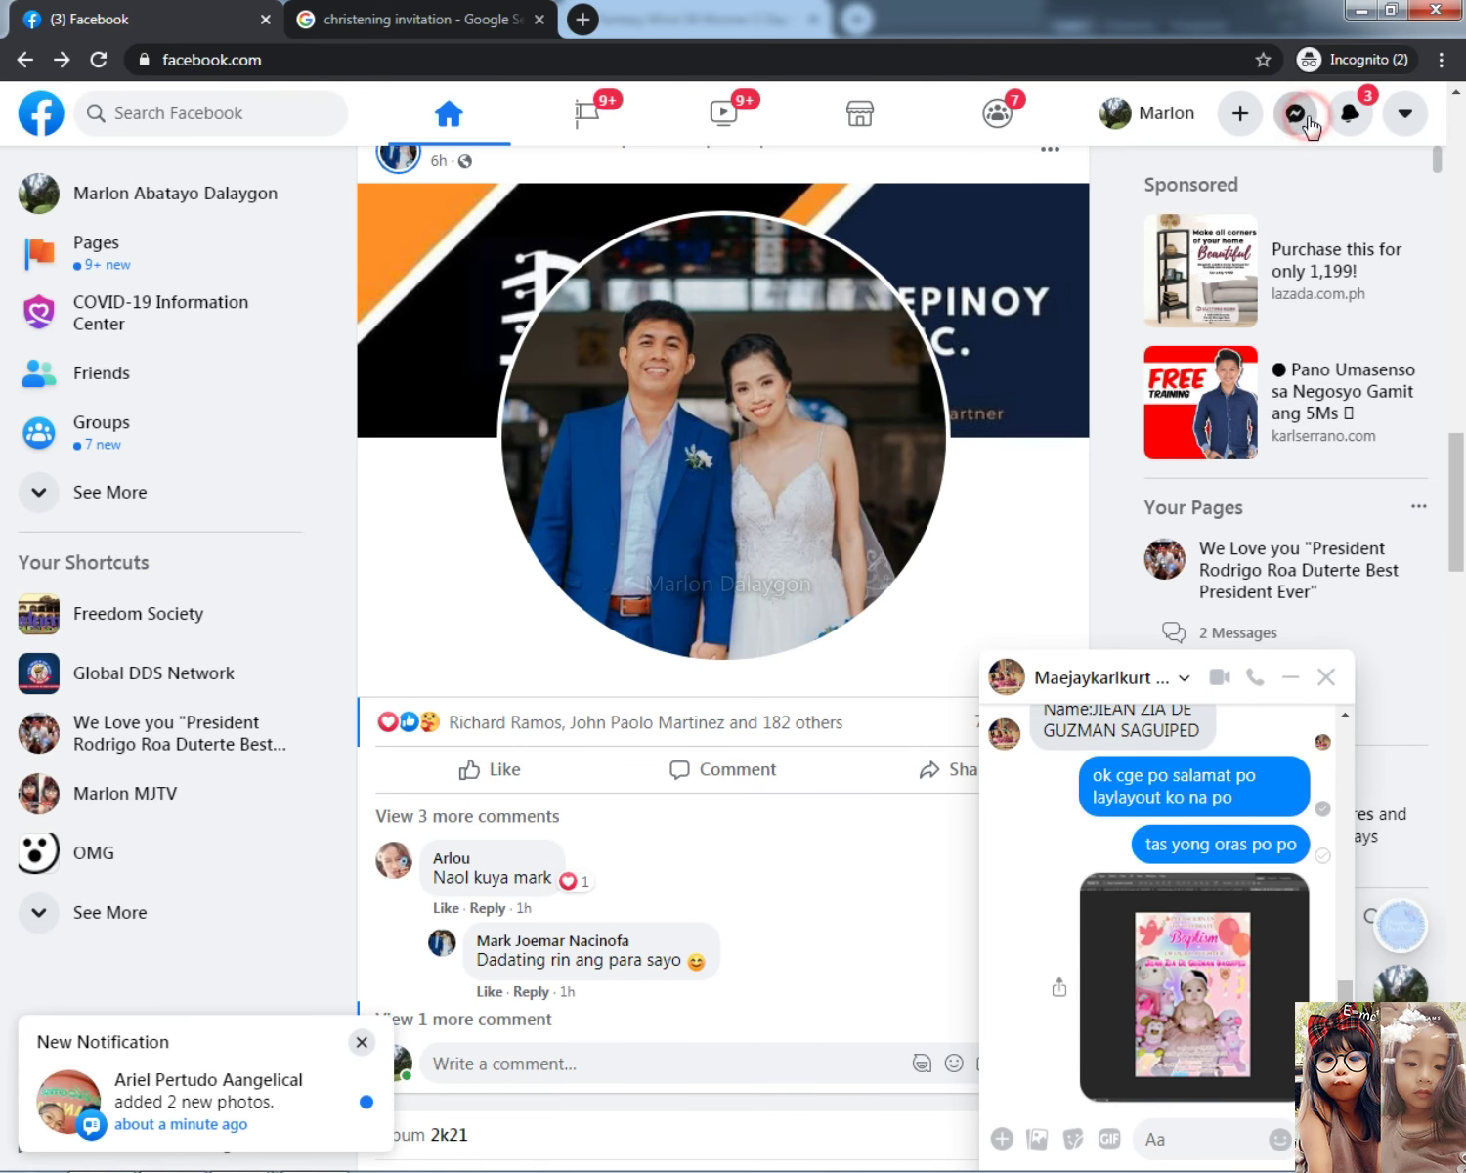
pyautogui.click(1130, 373)
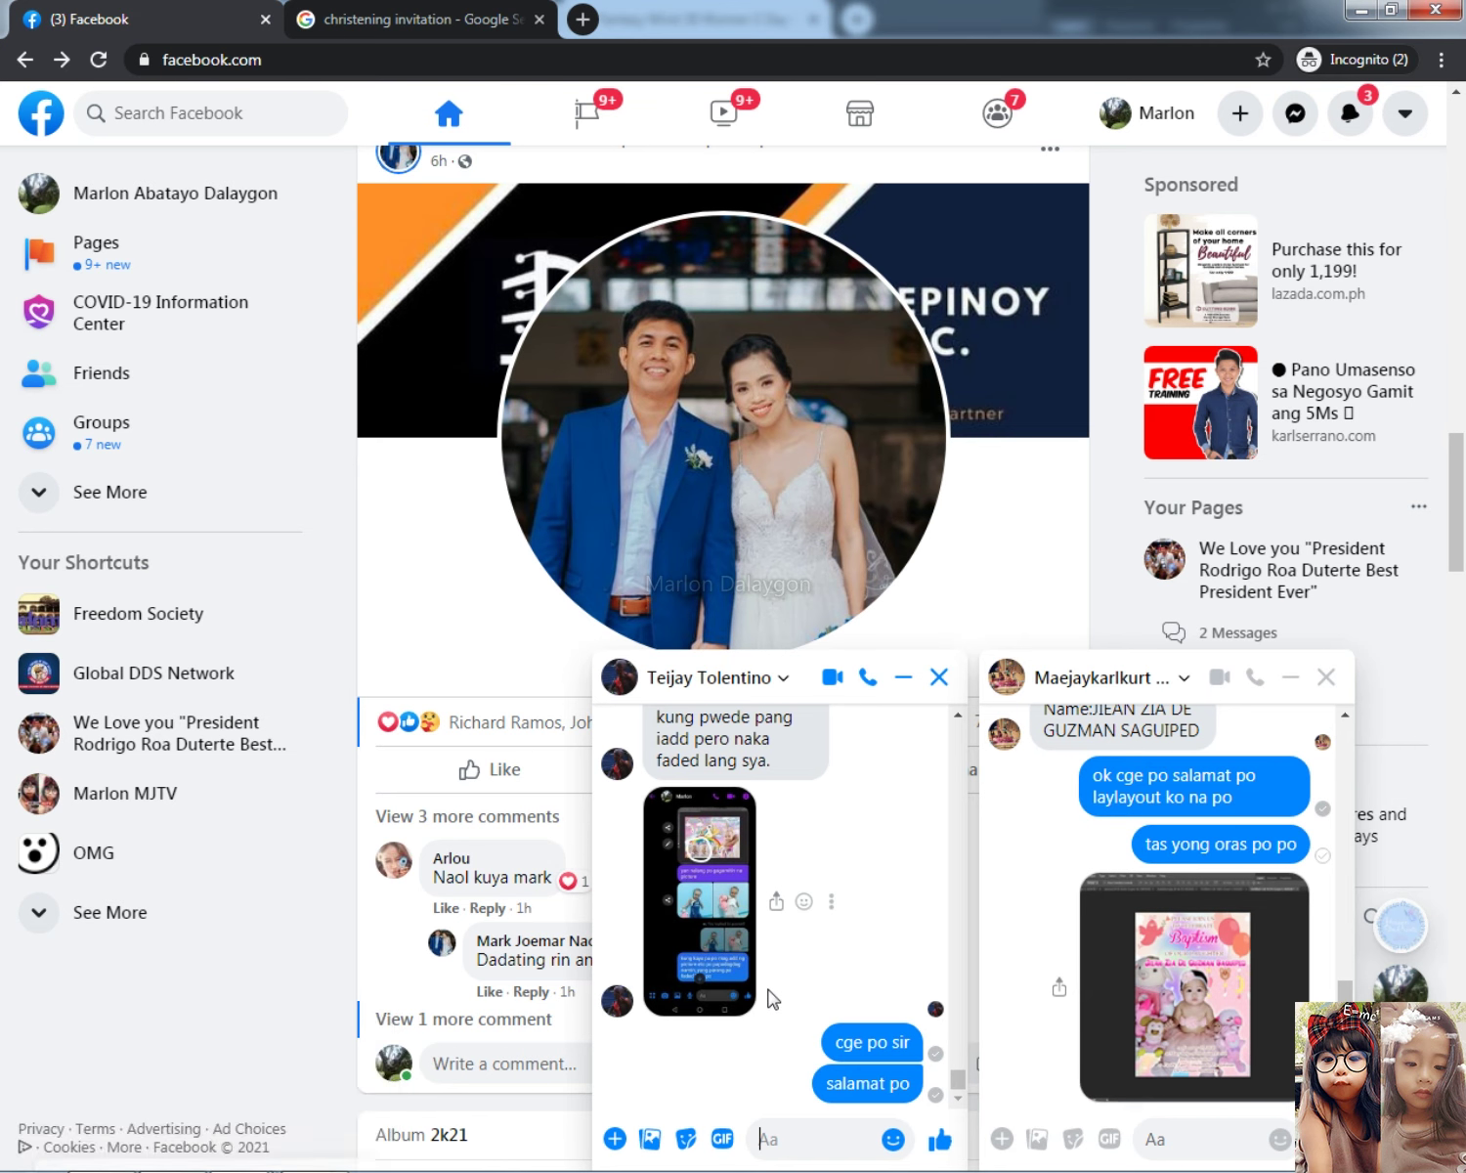
pyautogui.scroll(1, 772, 996)
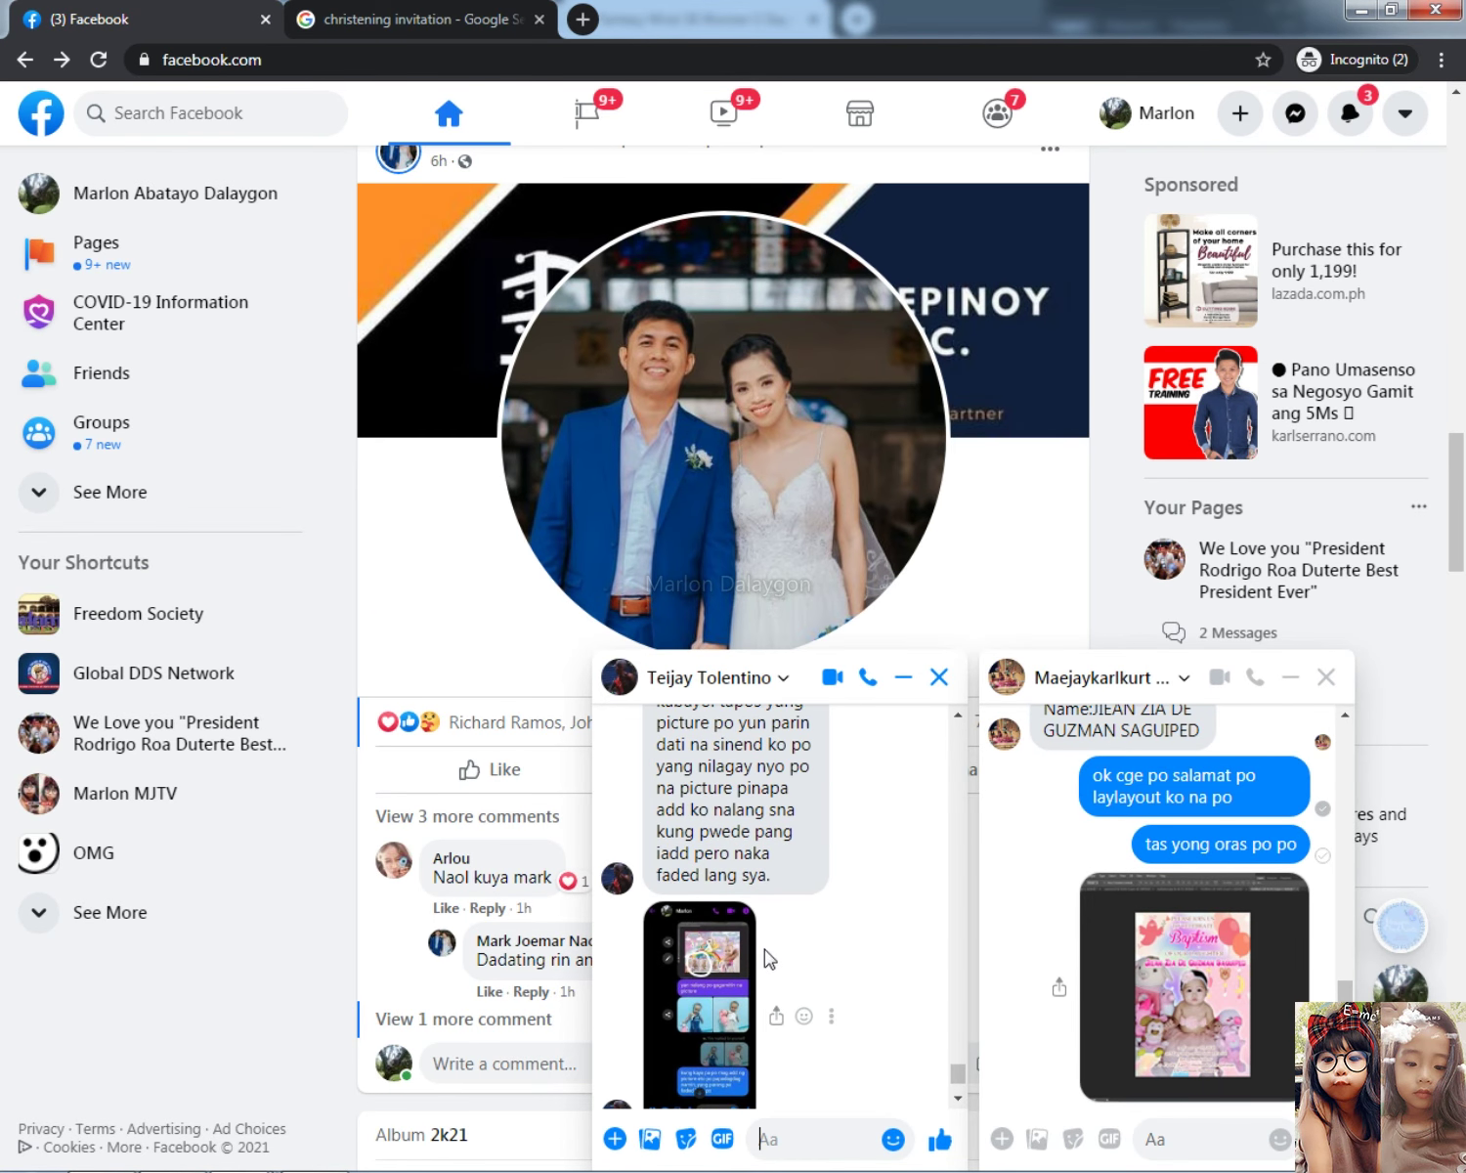
pyautogui.scroll(1, 769, 961)
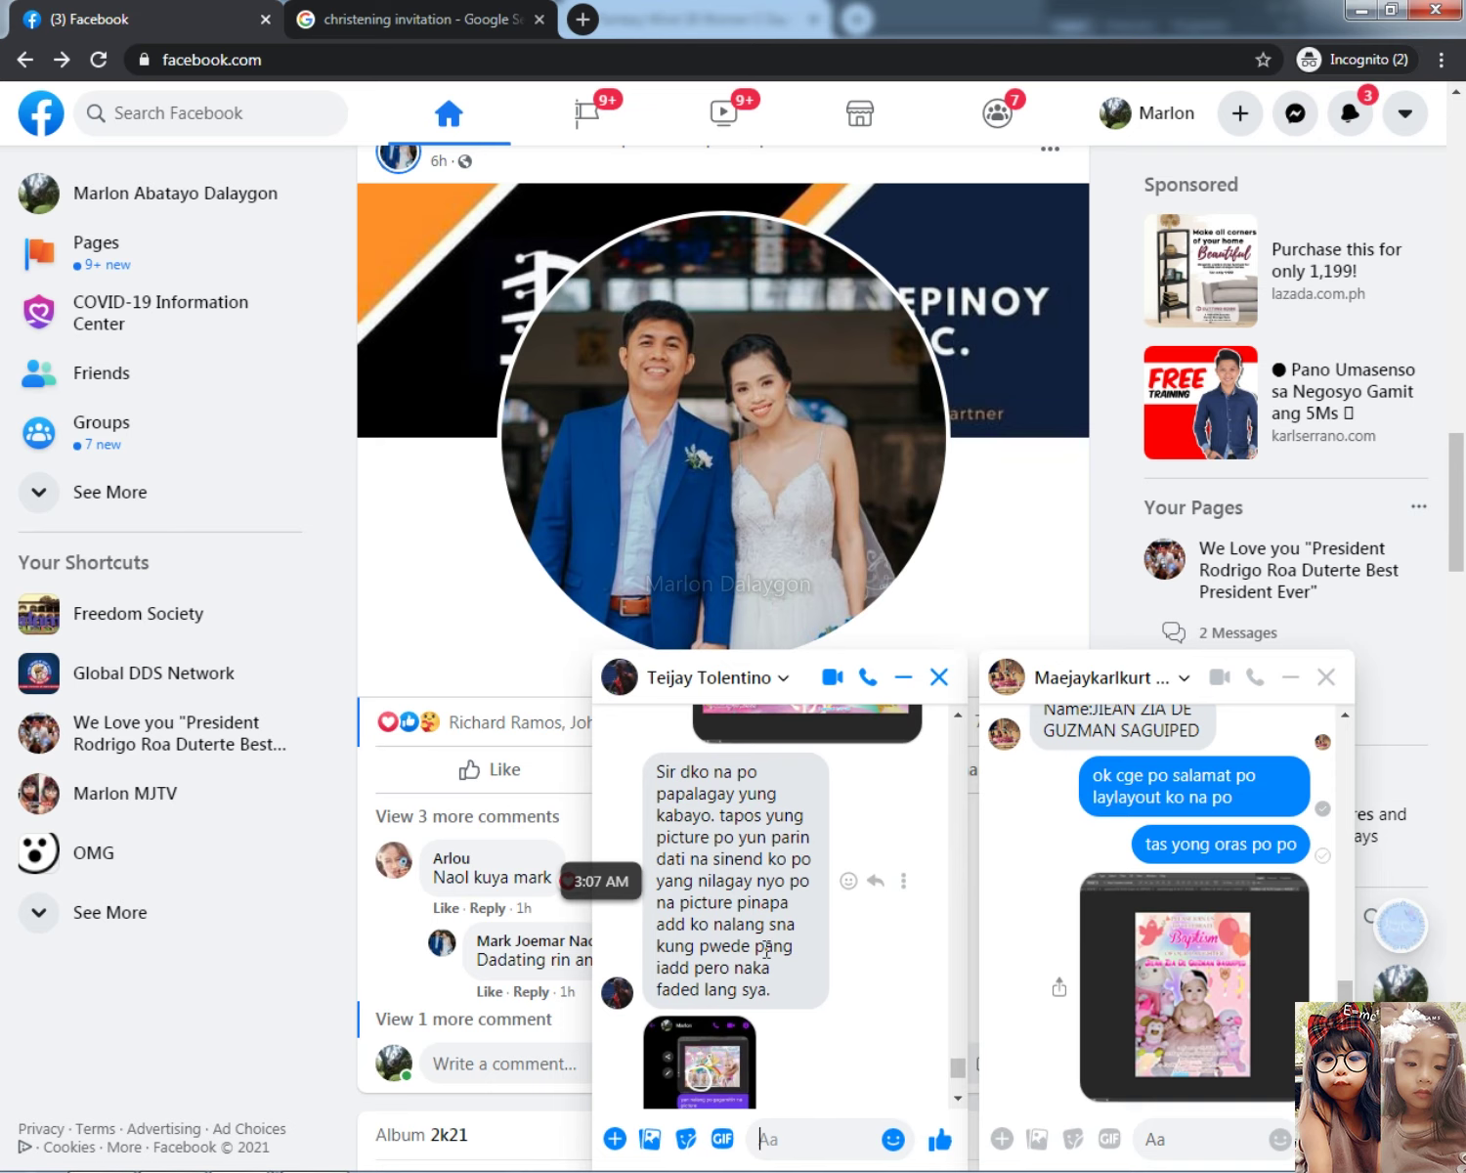
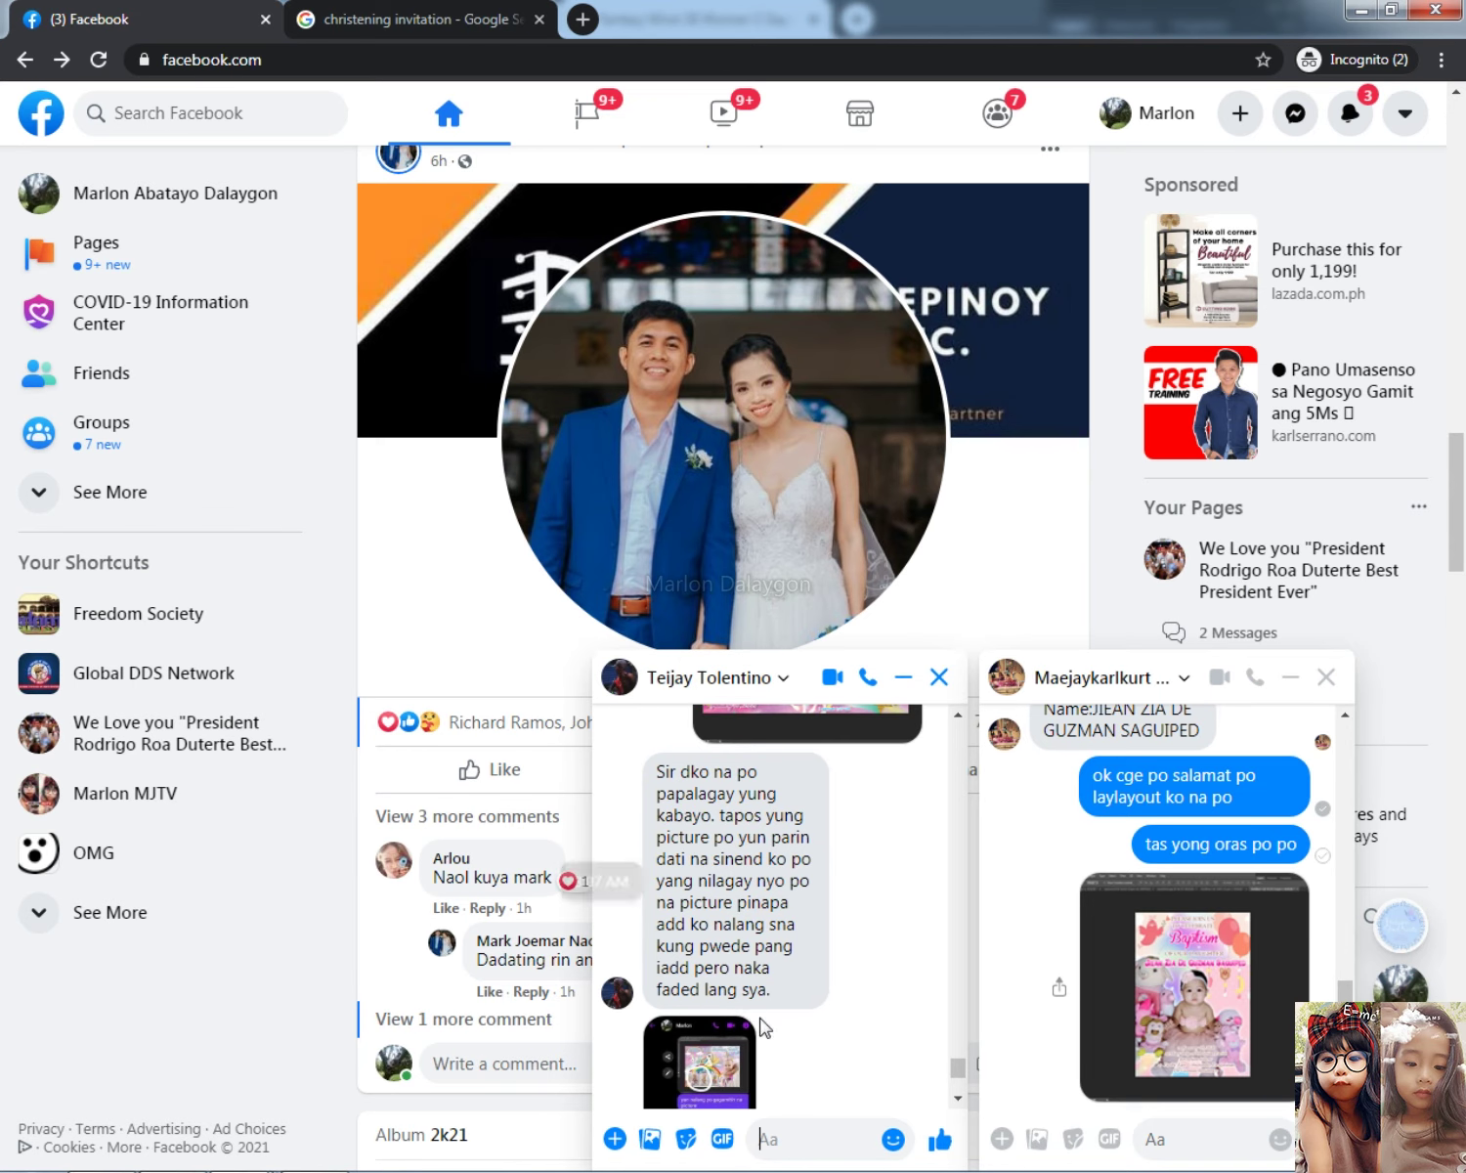
# Step: Delete the top-left and top-right corner unicorn layers from the invitation
pyautogui.scroll(5, 857, 942)
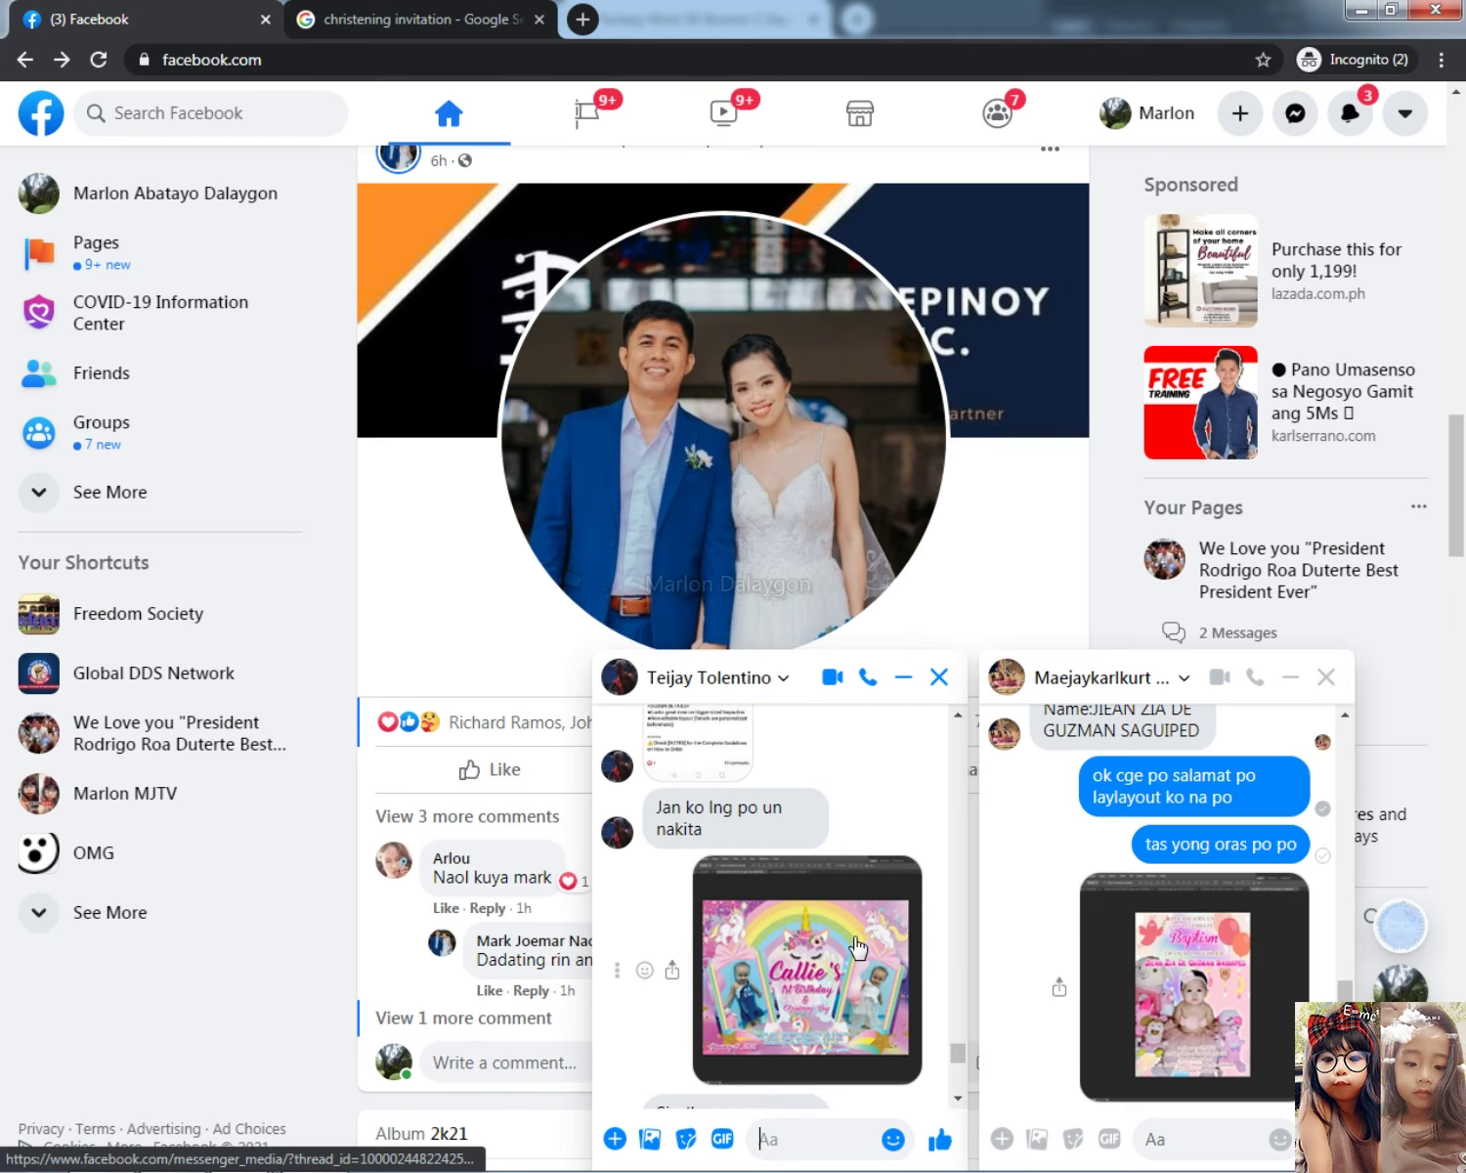
pyautogui.scroll(-3, 857, 946)
pyautogui.hotkey('alt', 'Tab')
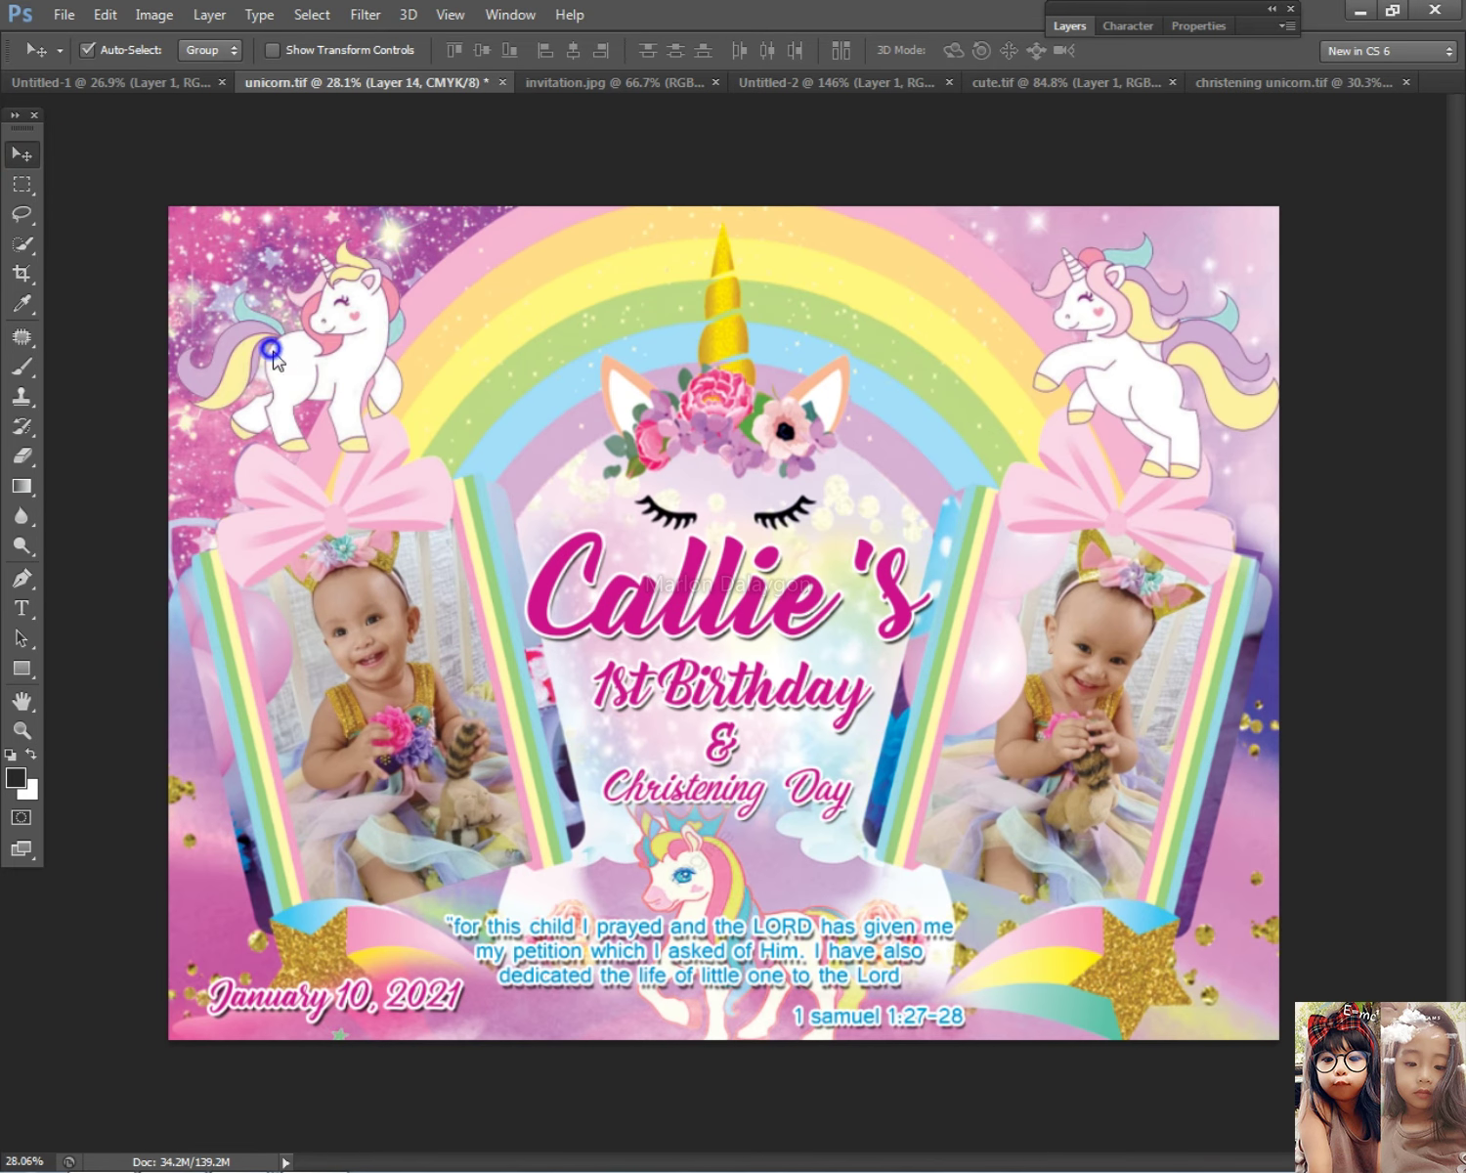
pyautogui.press('Delete')
pyautogui.rightClick(1130, 381)
pyautogui.click(1124, 379)
pyautogui.press('Delete')
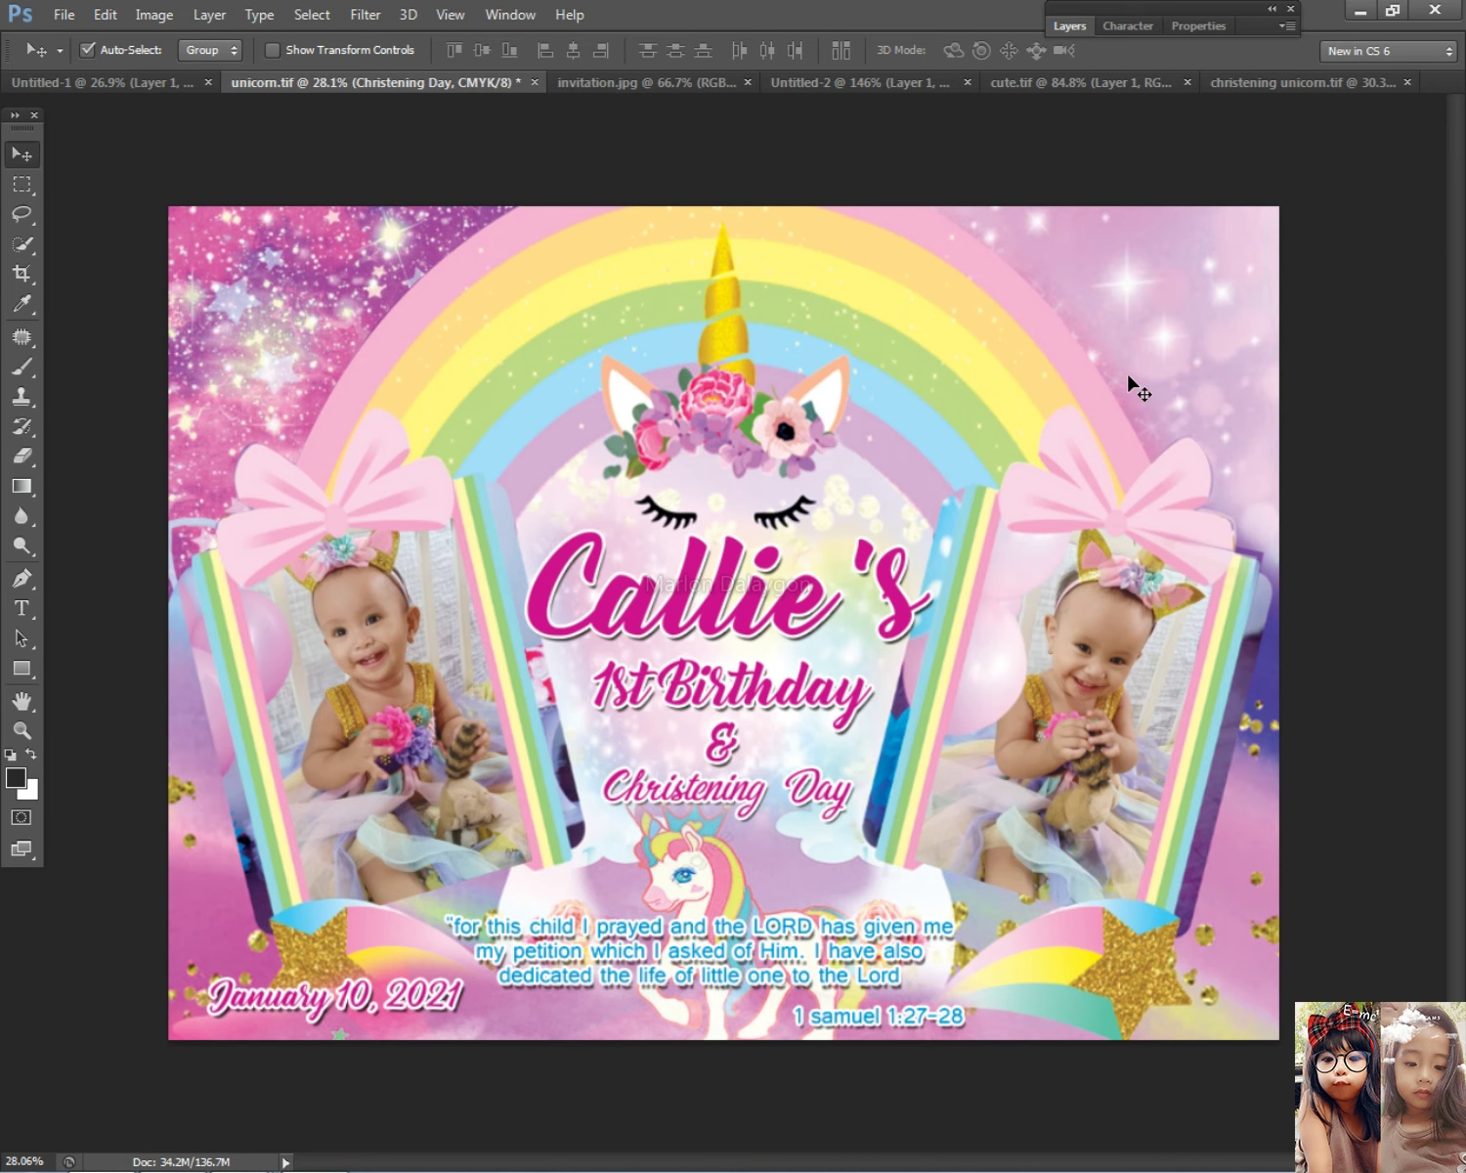
pyautogui.scroll(-4, 1129, 387)
pyautogui.scroll(2, 1075, 586)
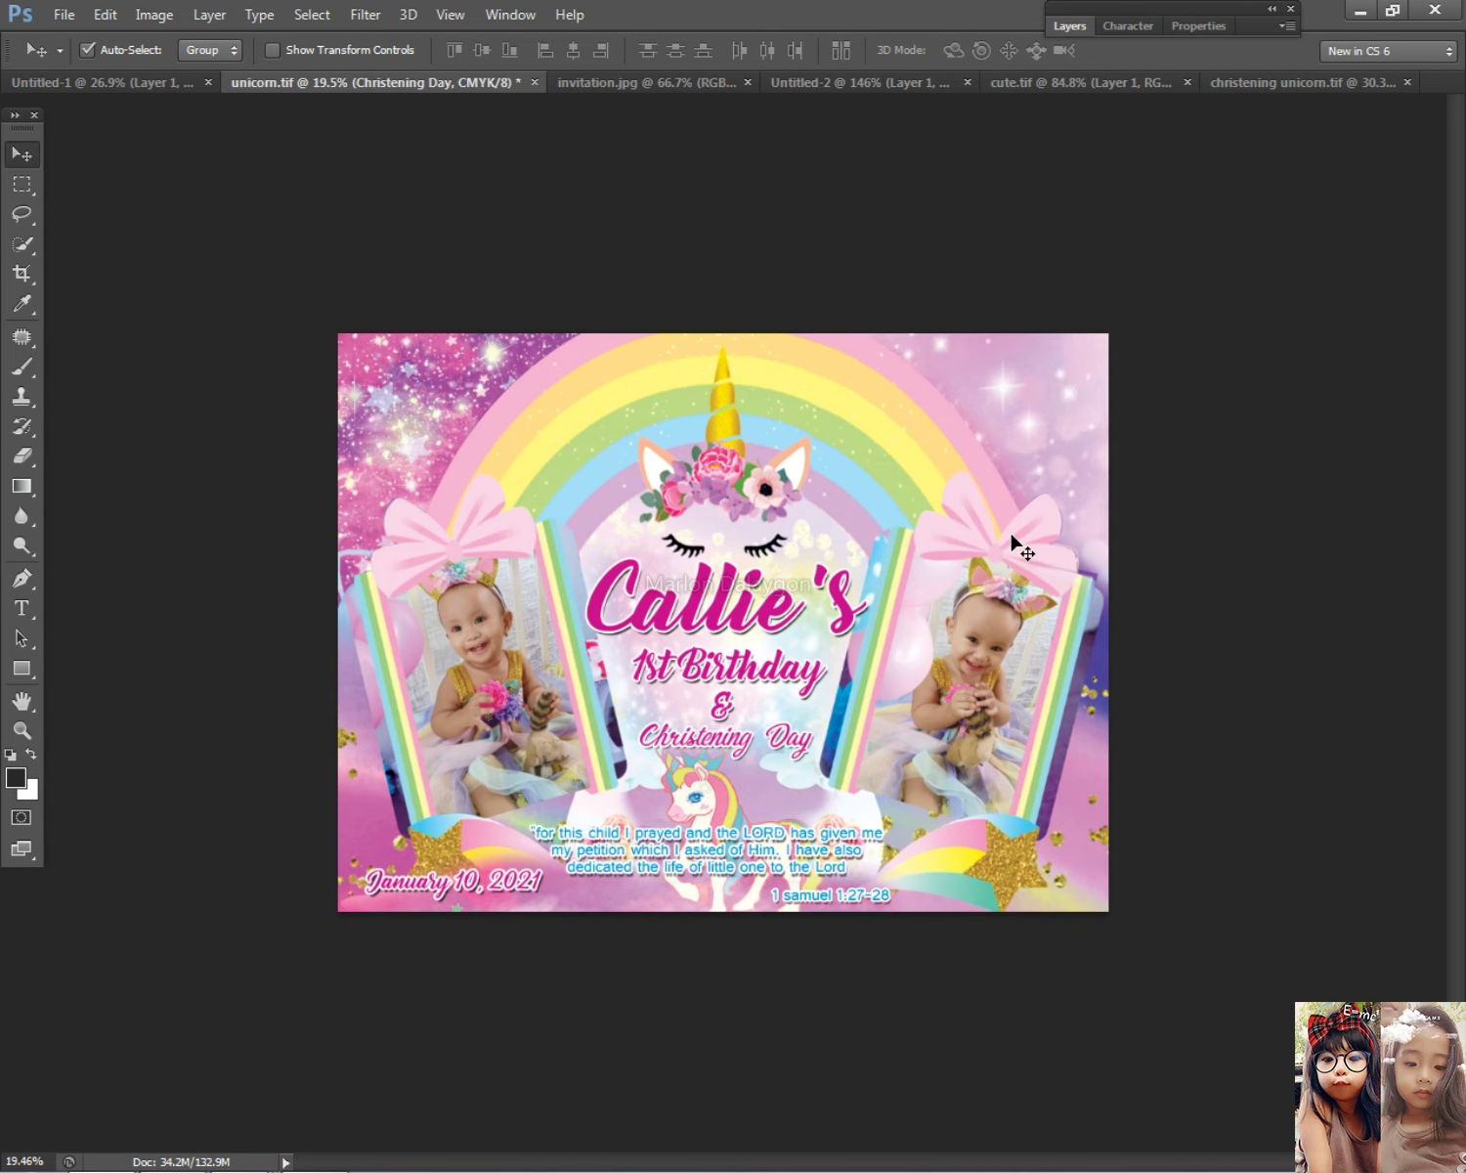
# Step: Copy the full-size blue-wall baby photo from Messenger and paste it into the invitation
pyautogui.hotkey('alt', 'Tab')
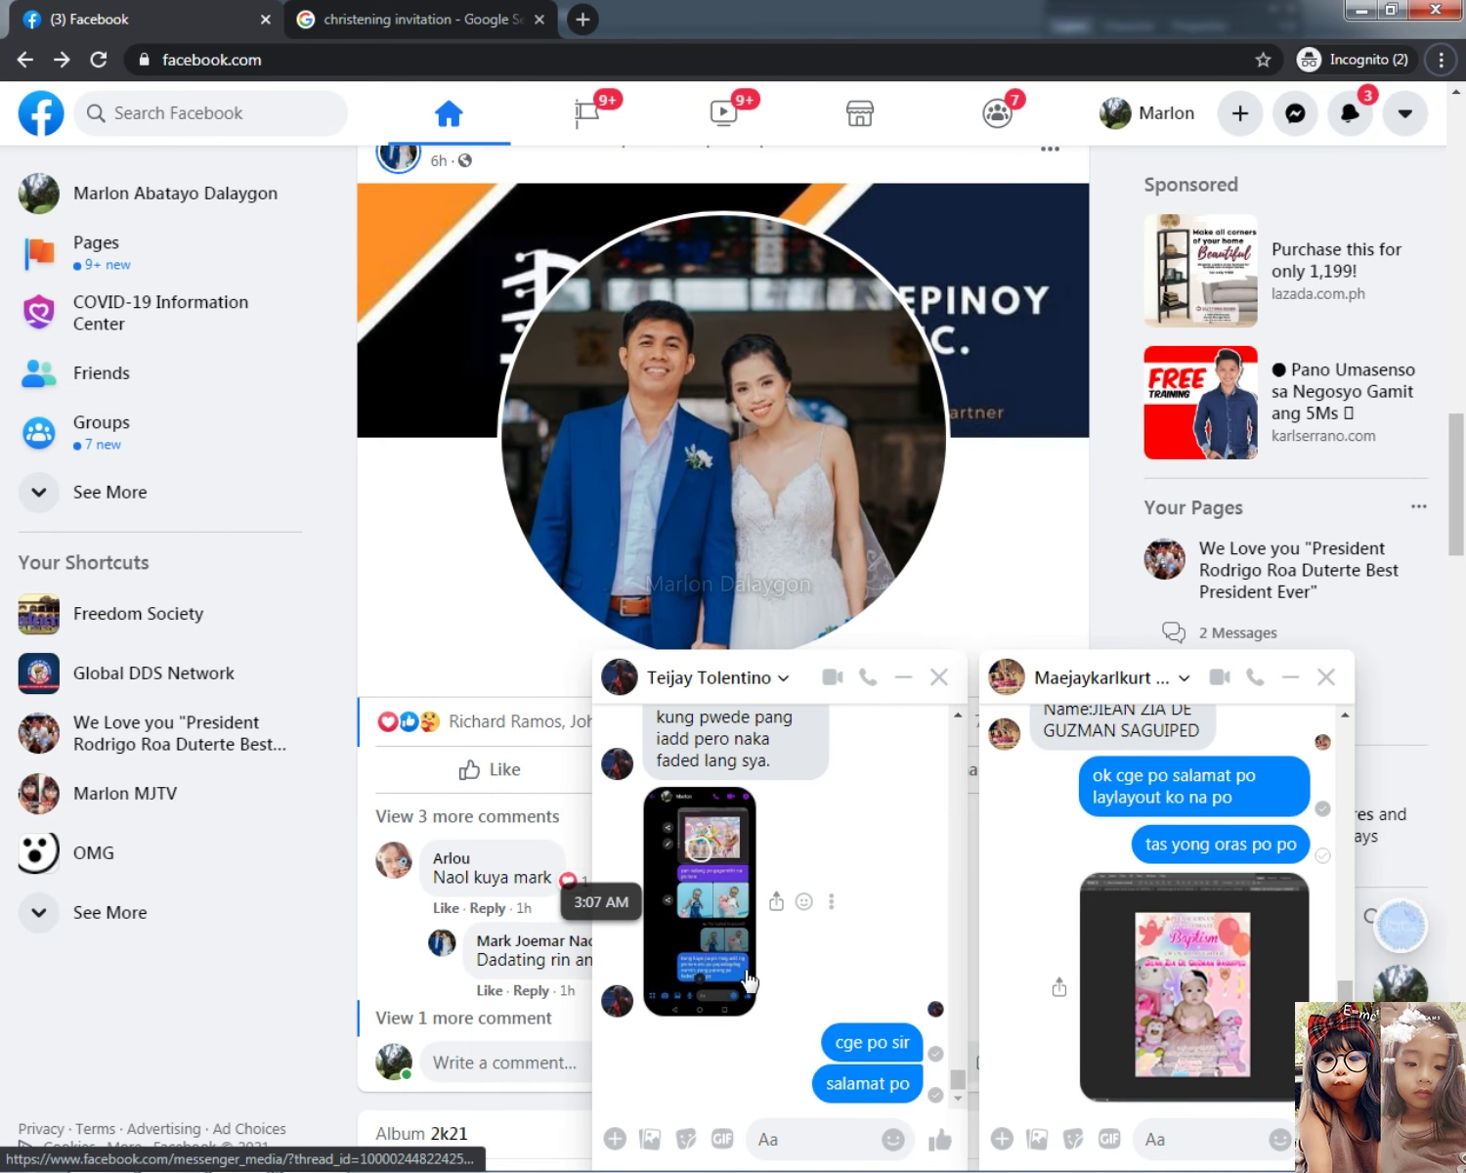
pyautogui.scroll(10, 841, 957)
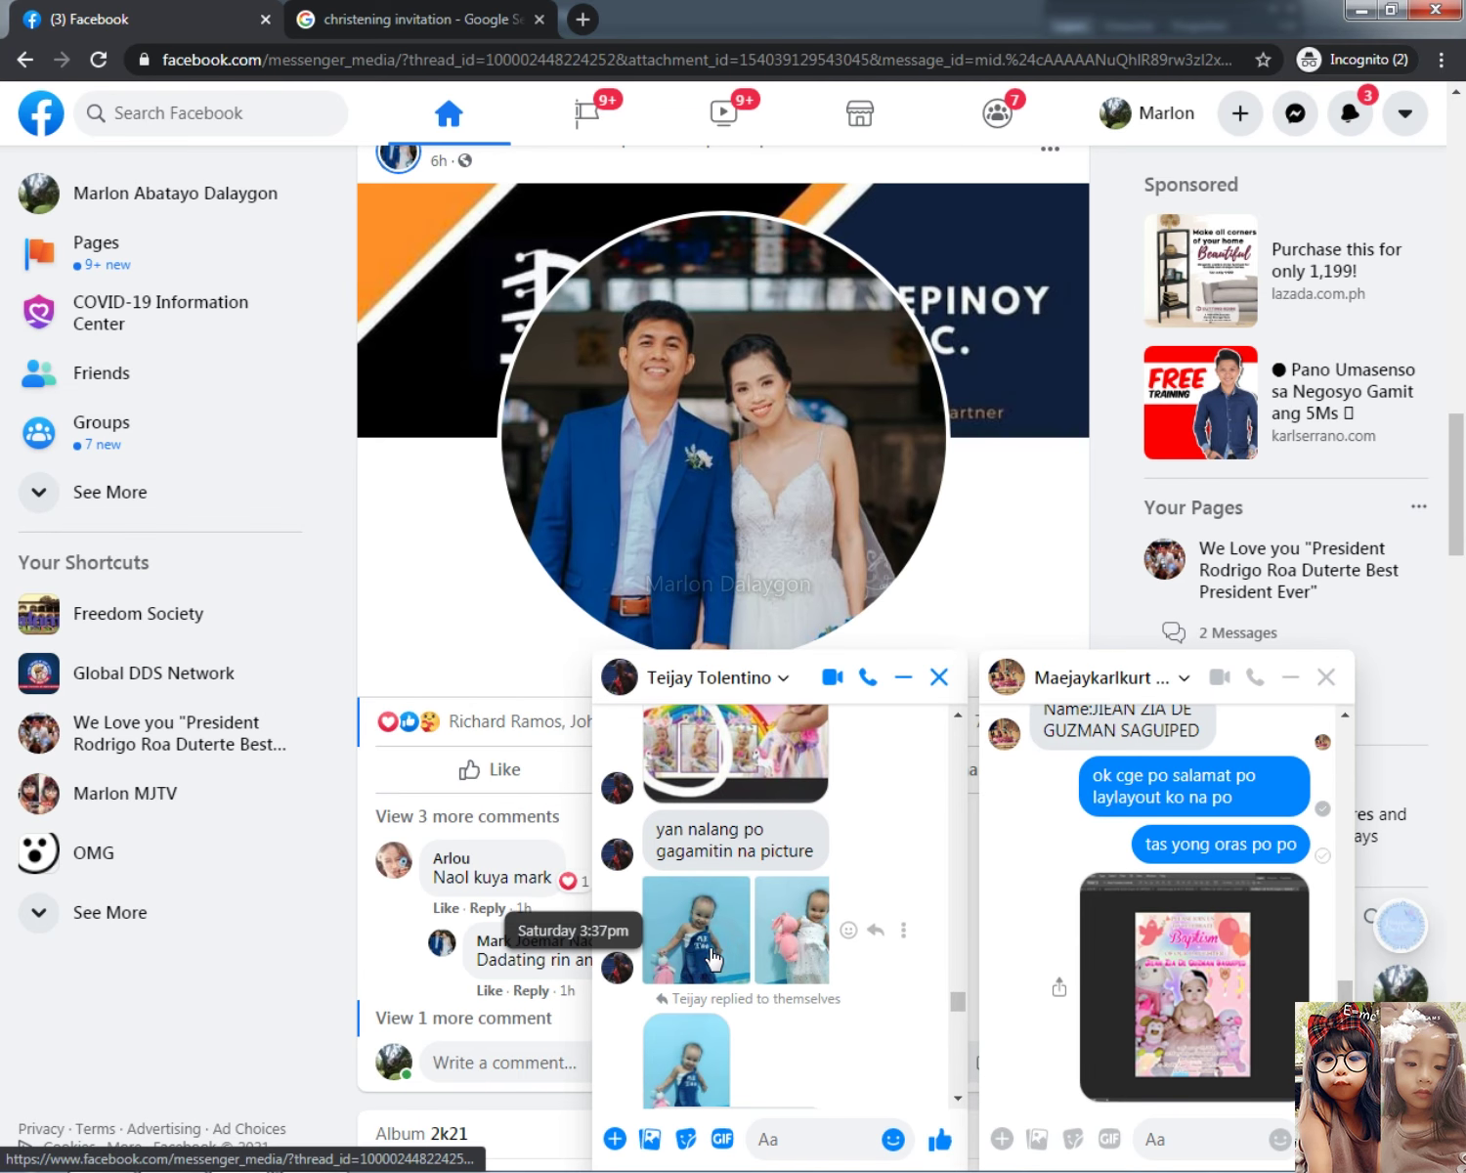
pyautogui.click(719, 953)
pyautogui.rightClick(669, 624)
pyautogui.hotkey('alt', 'Tab')
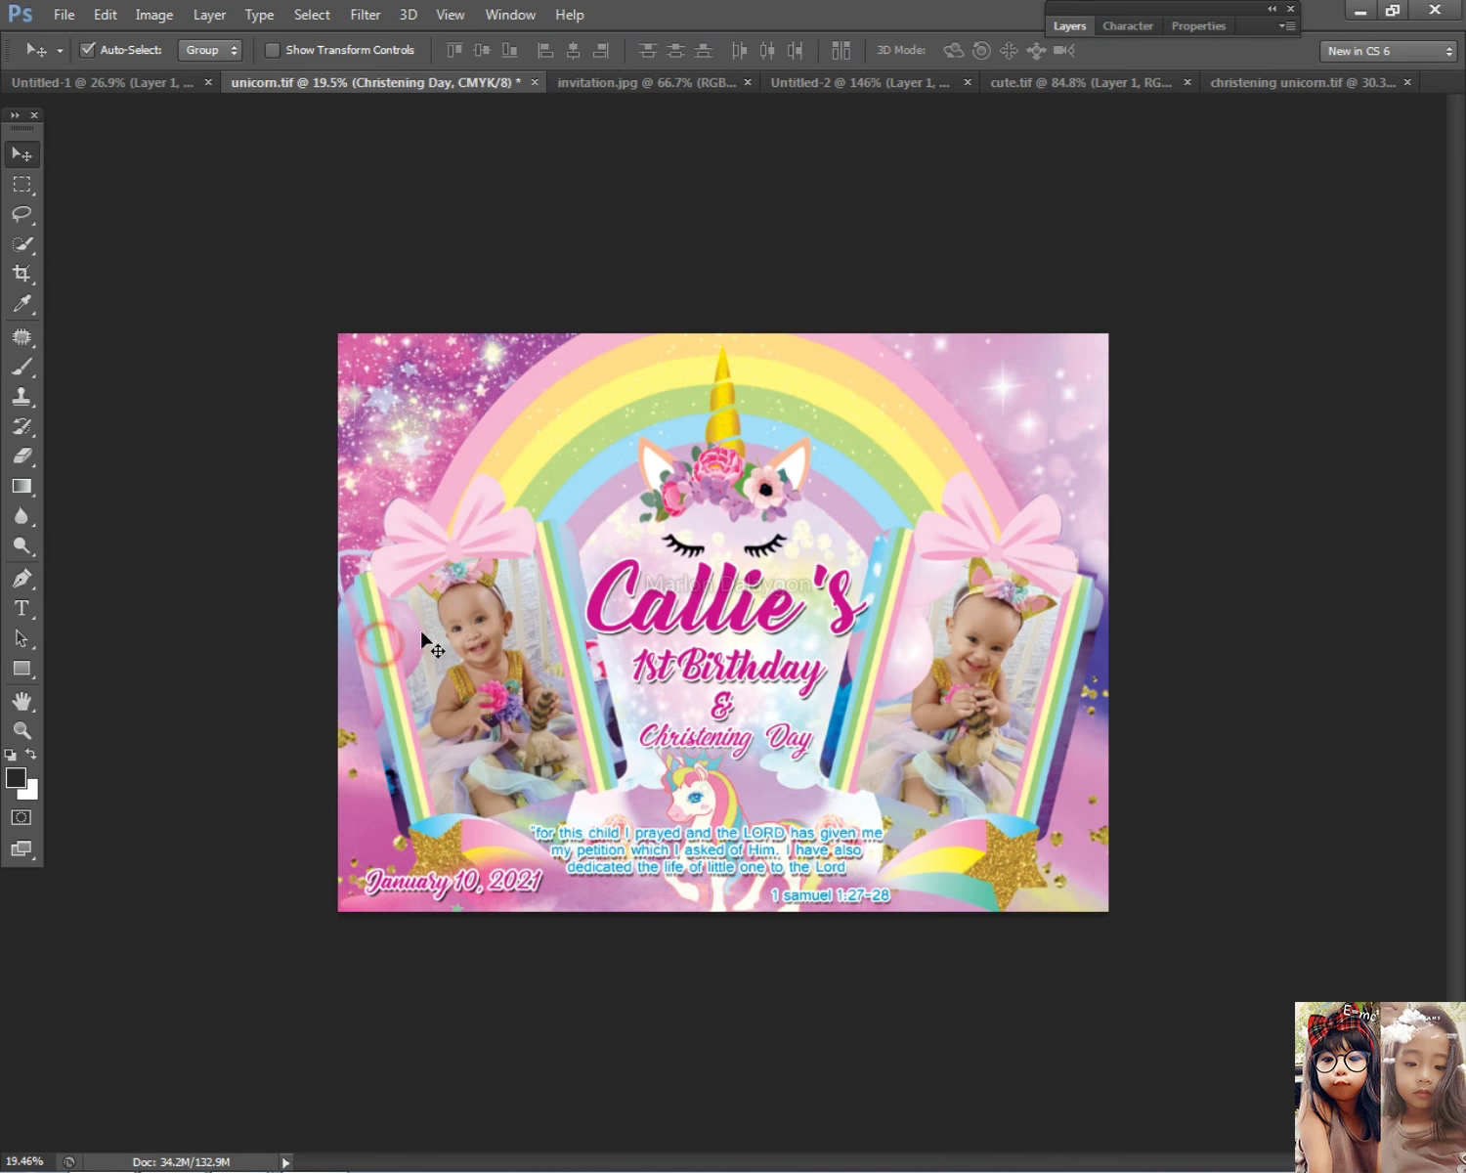
pyautogui.hotkey('ctrl', 'v')
# Step: Drag the pasted baby photo up toward the top of the invitation
pyautogui.moveTo(774, 547); pyautogui.dragTo(662, 605)
pyautogui.hotkey('ctrl', '+')
pyautogui.hotkey('ctrl', '-')
pyautogui.hotkey('ctrl', '+')
pyautogui.moveTo(532, 612); pyautogui.dragTo(931, 415)
pyautogui.scroll(2, 234, 145)
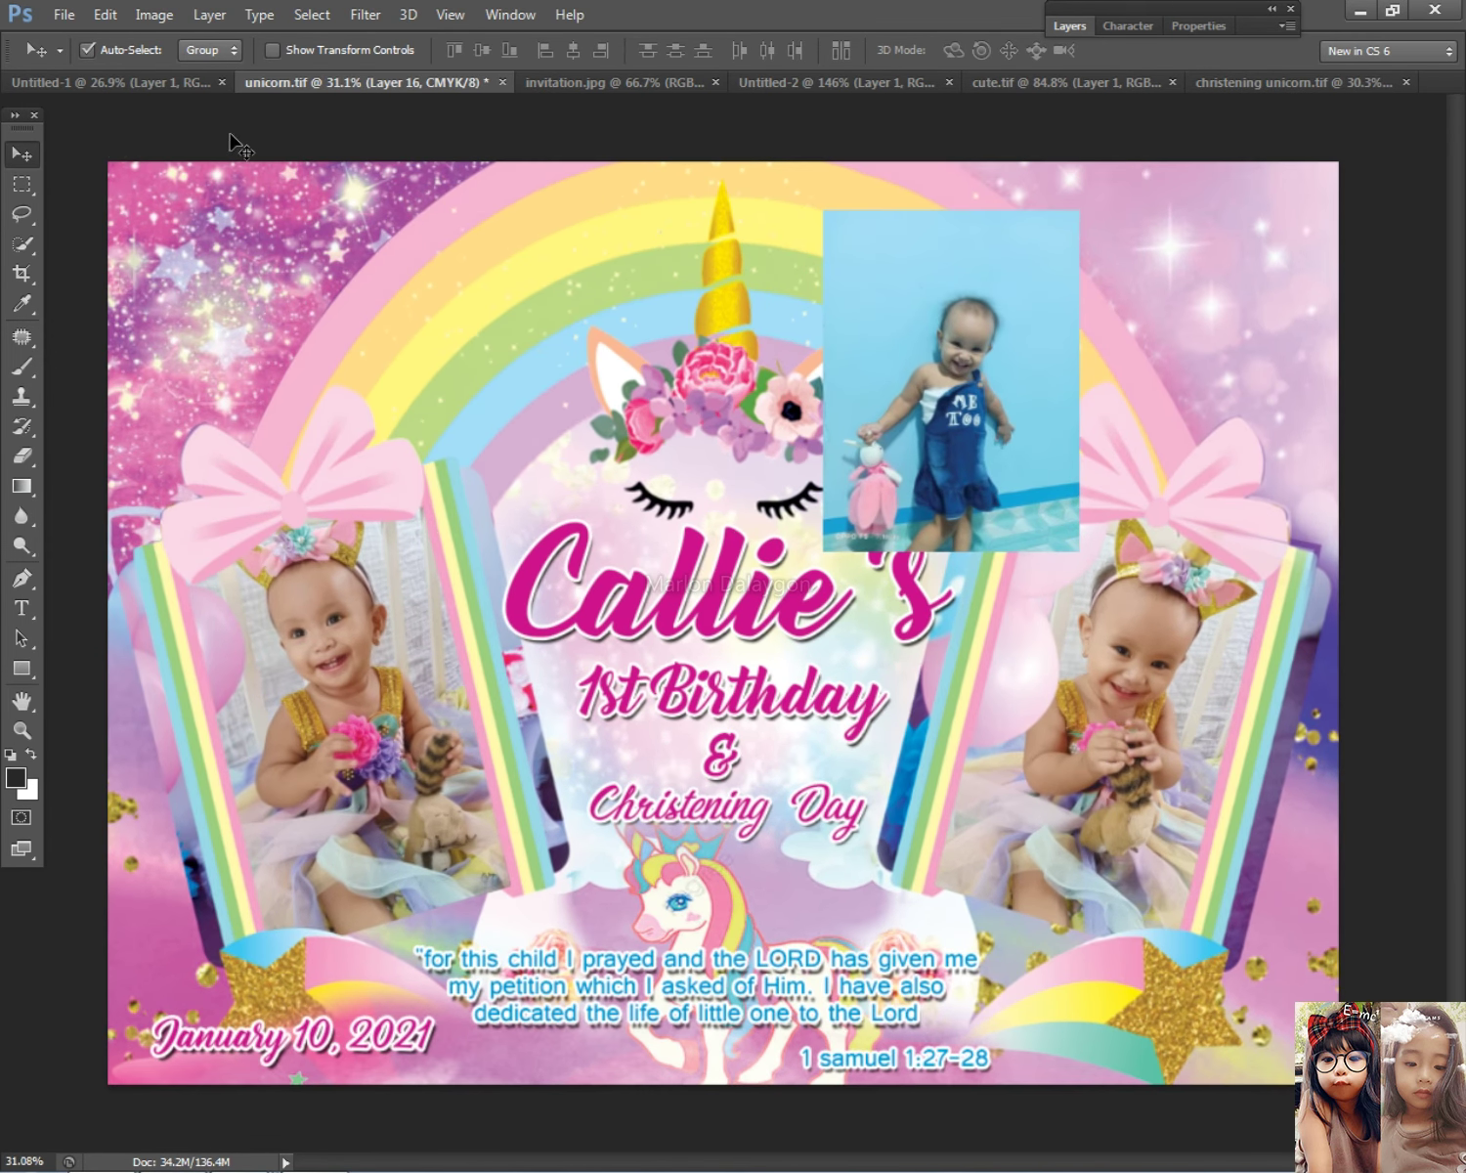
# Step: Try rectangular and elliptical selections around the baby, then deselect
pyautogui.click(21, 183)
pyautogui.moveTo(829, 225); pyautogui.dragTo(1024, 541)
pyautogui.rightClick(1021, 342)
pyautogui.rightClick(22, 184)
pyautogui.click(98, 206)
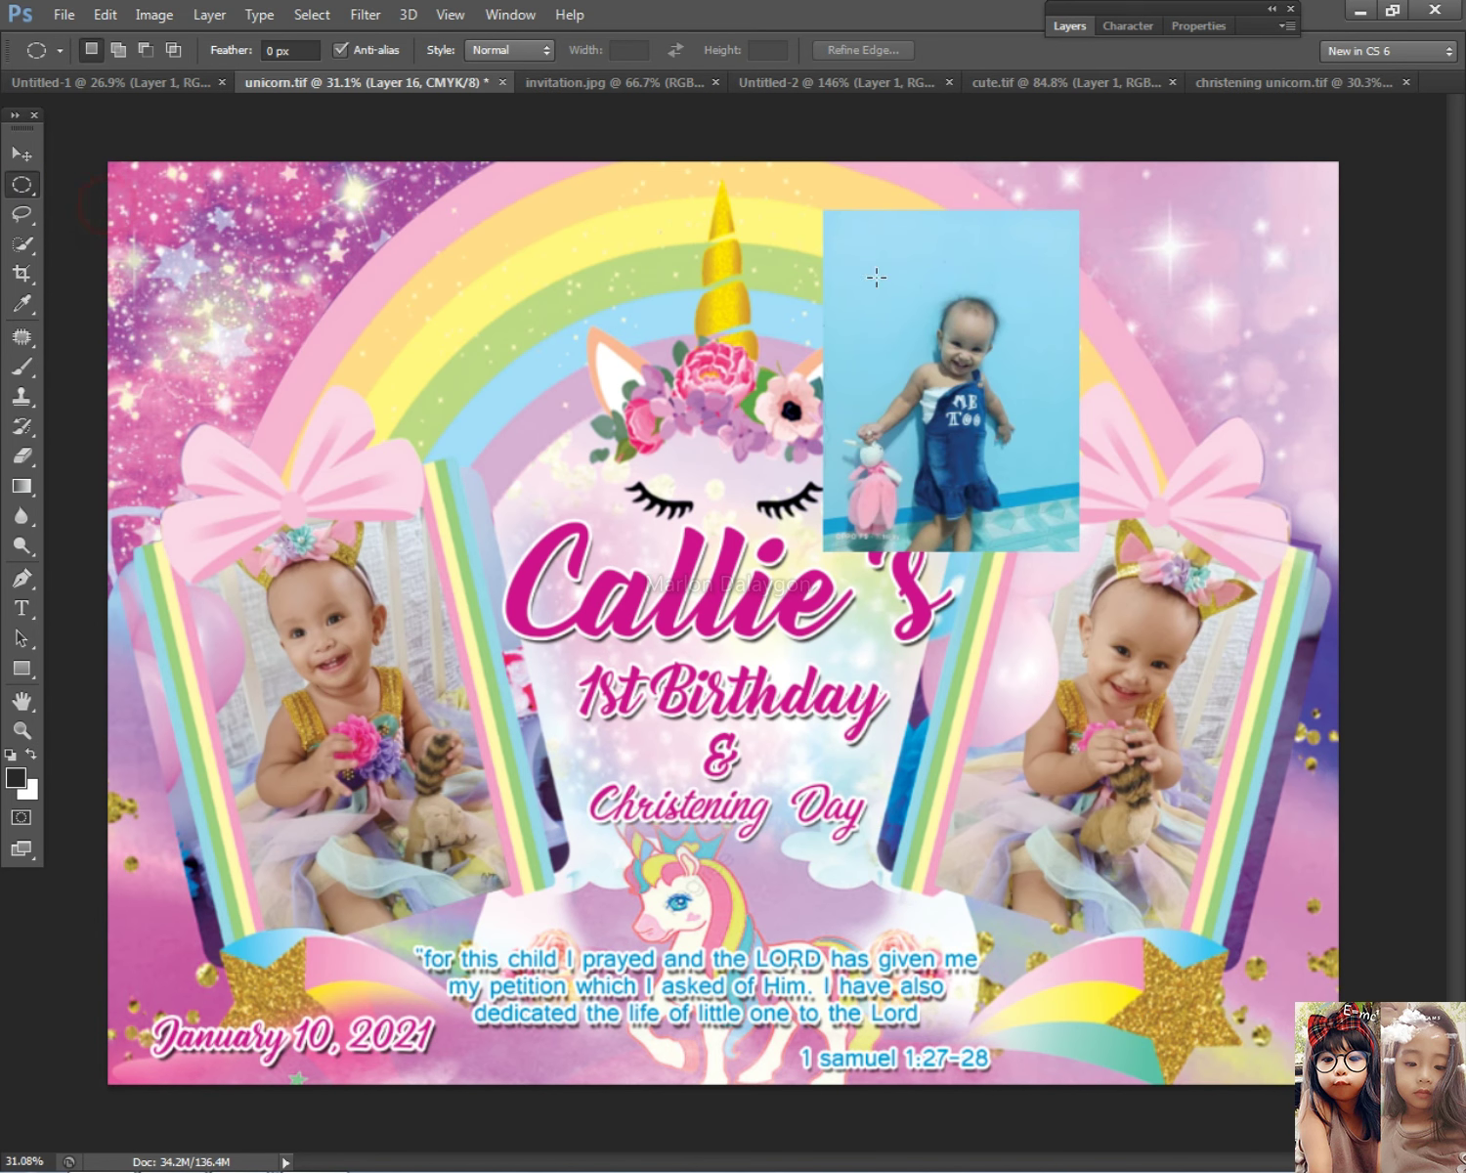
pyautogui.moveTo(1072, 479); pyautogui.dragTo(1033, 441)
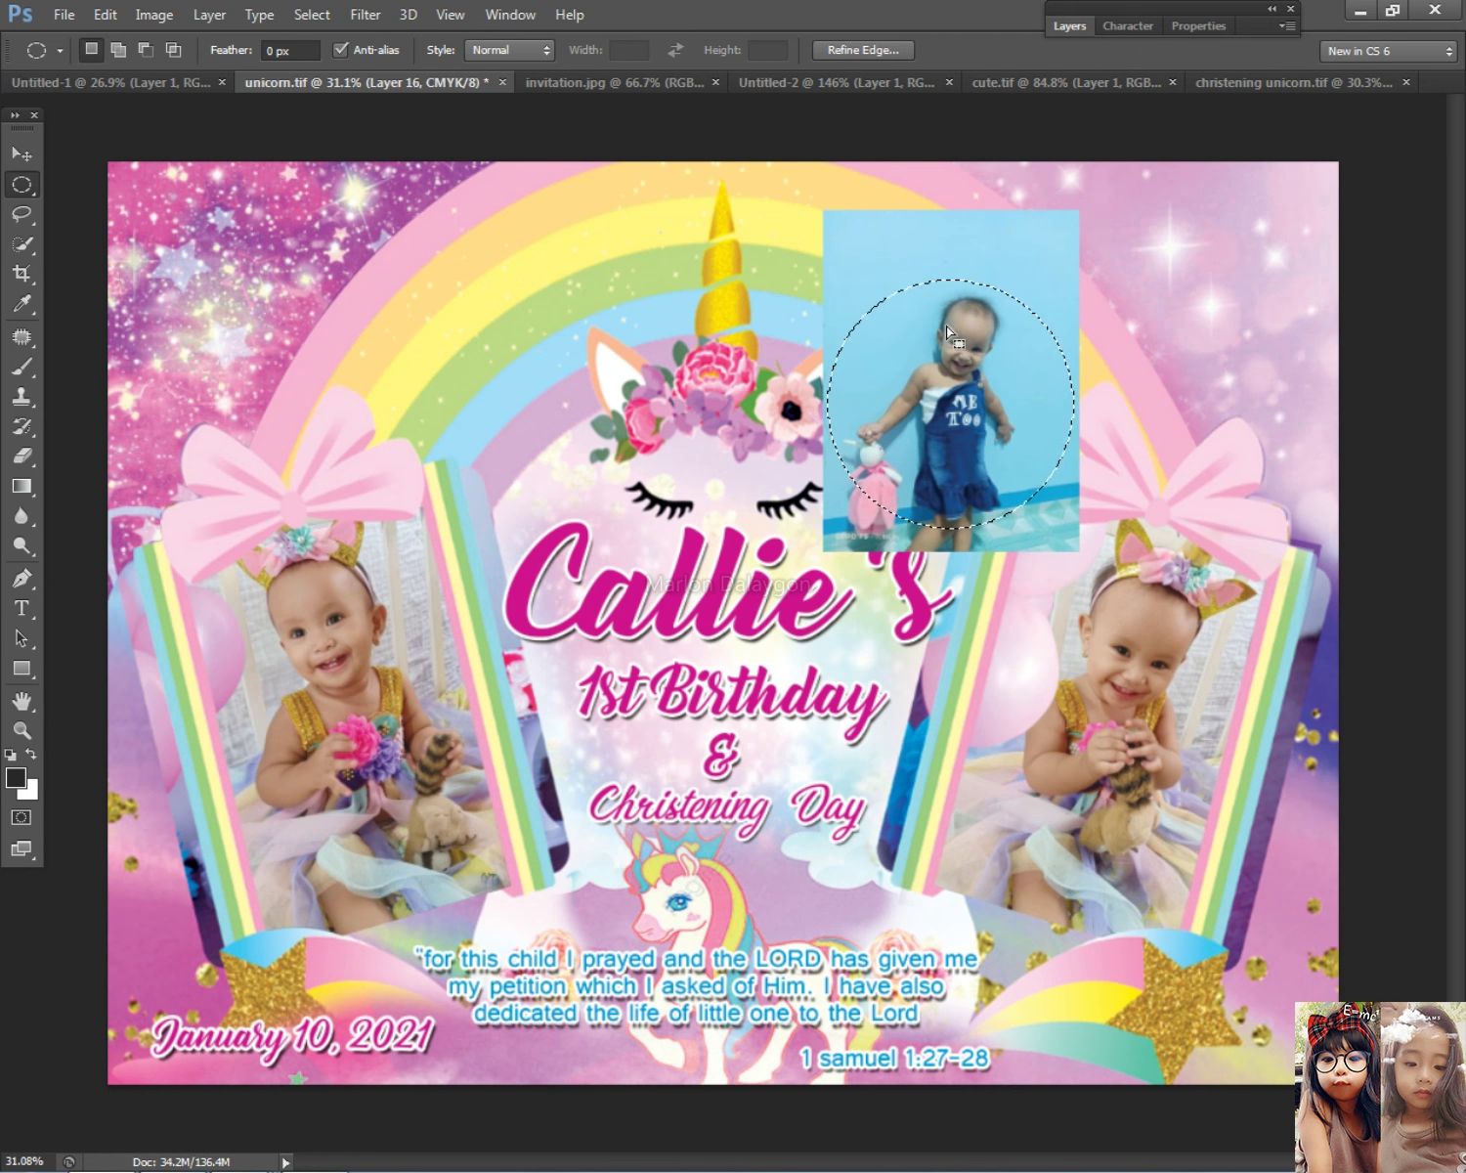
pyautogui.rightClick(981, 299)
pyautogui.click(1006, 304)
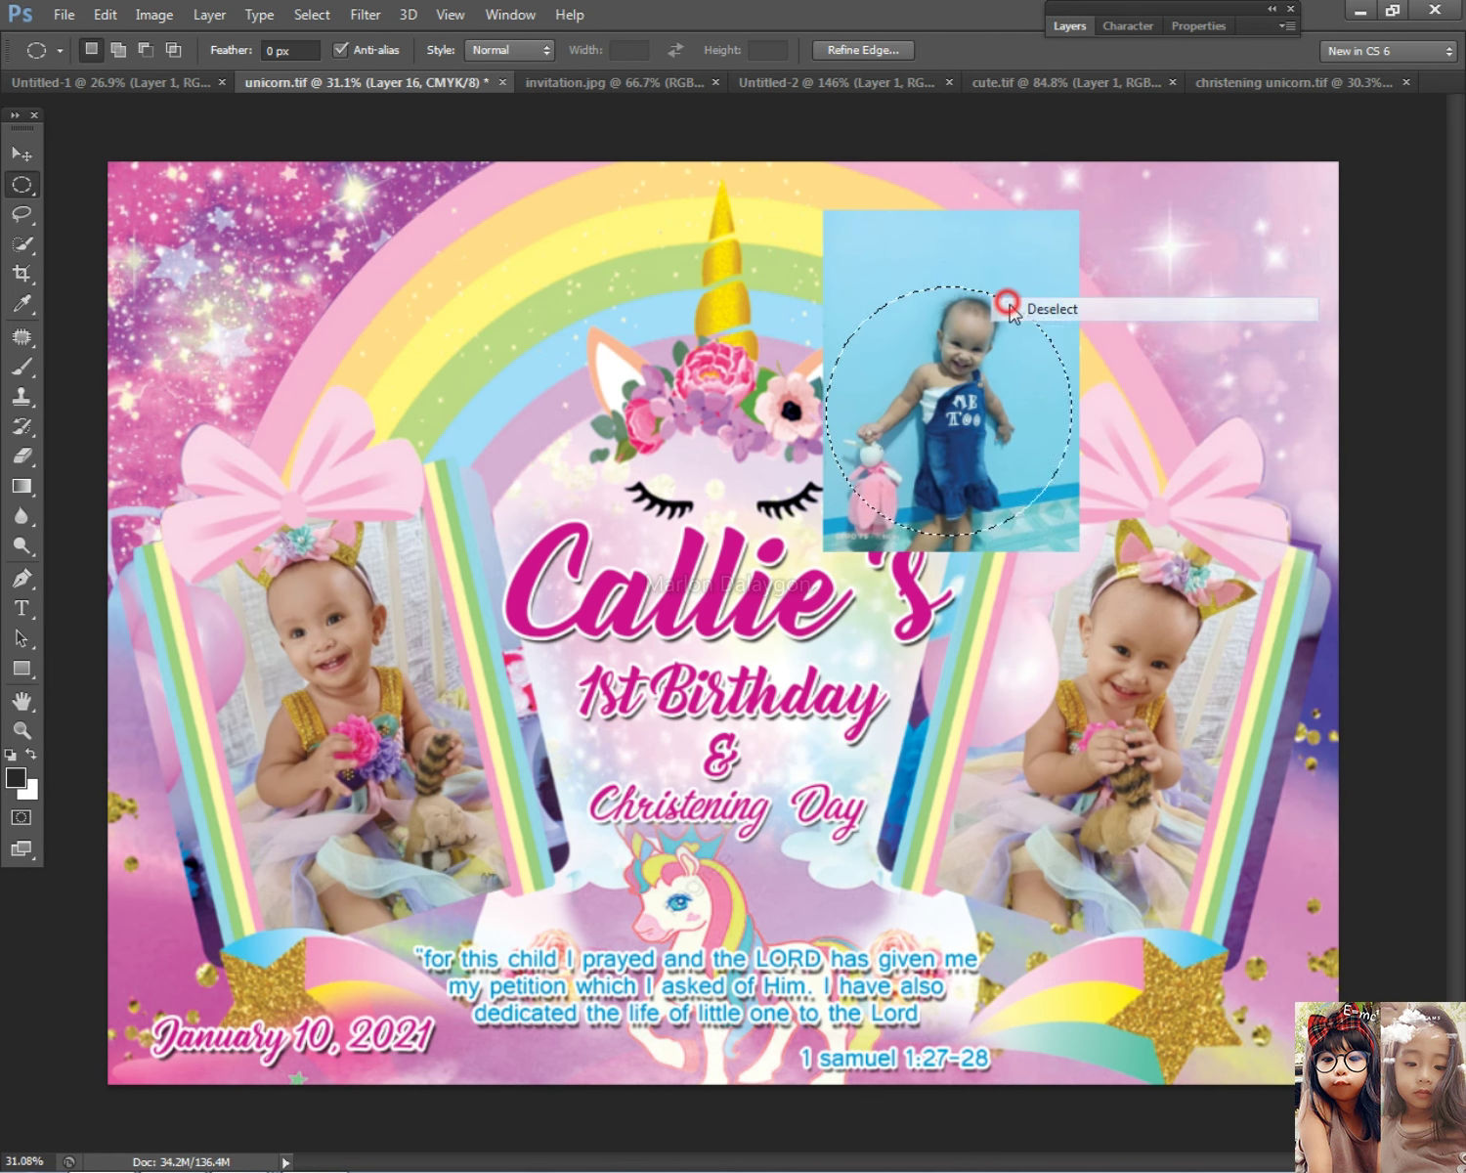
# Step: Select the baby photo's Layer 16 and move it into the top-right corner
pyautogui.press('v')
pyautogui.rightClick(923, 342)
pyautogui.click(940, 361)
pyautogui.moveTo(1026, 386); pyautogui.dragTo(1315, 367)
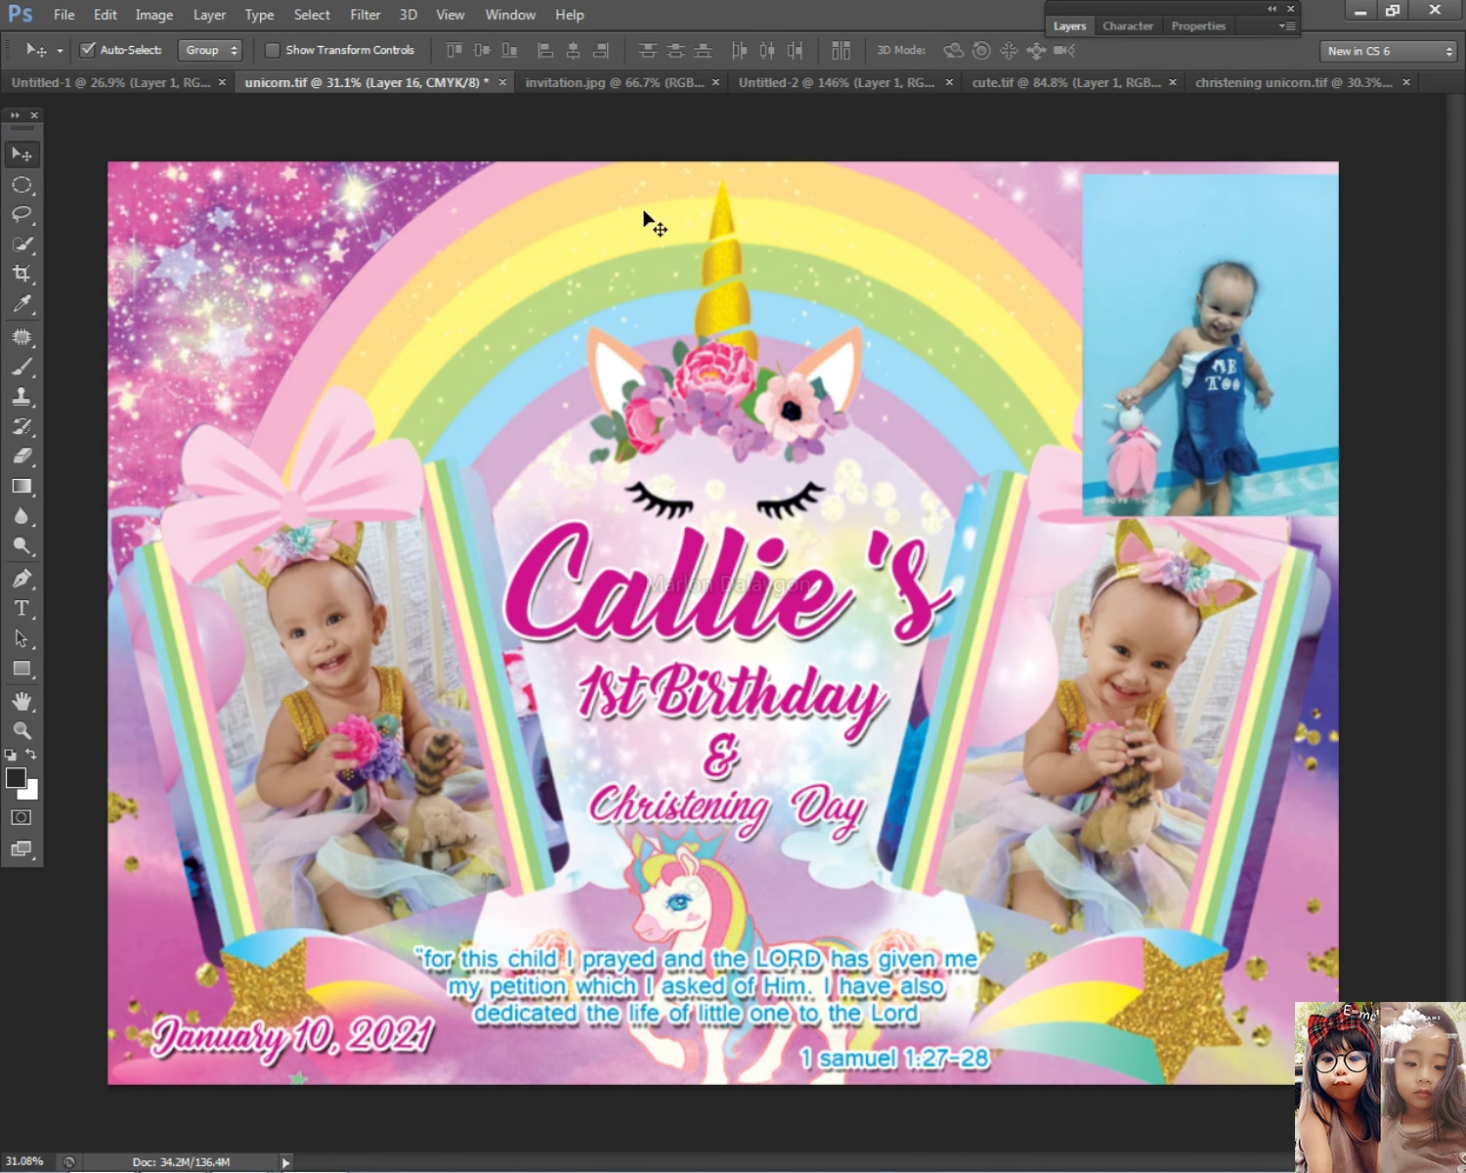
# Step: Send the baby photo to the back, bring it forward one level, and nudge it up-left
pyautogui.click(209, 14)
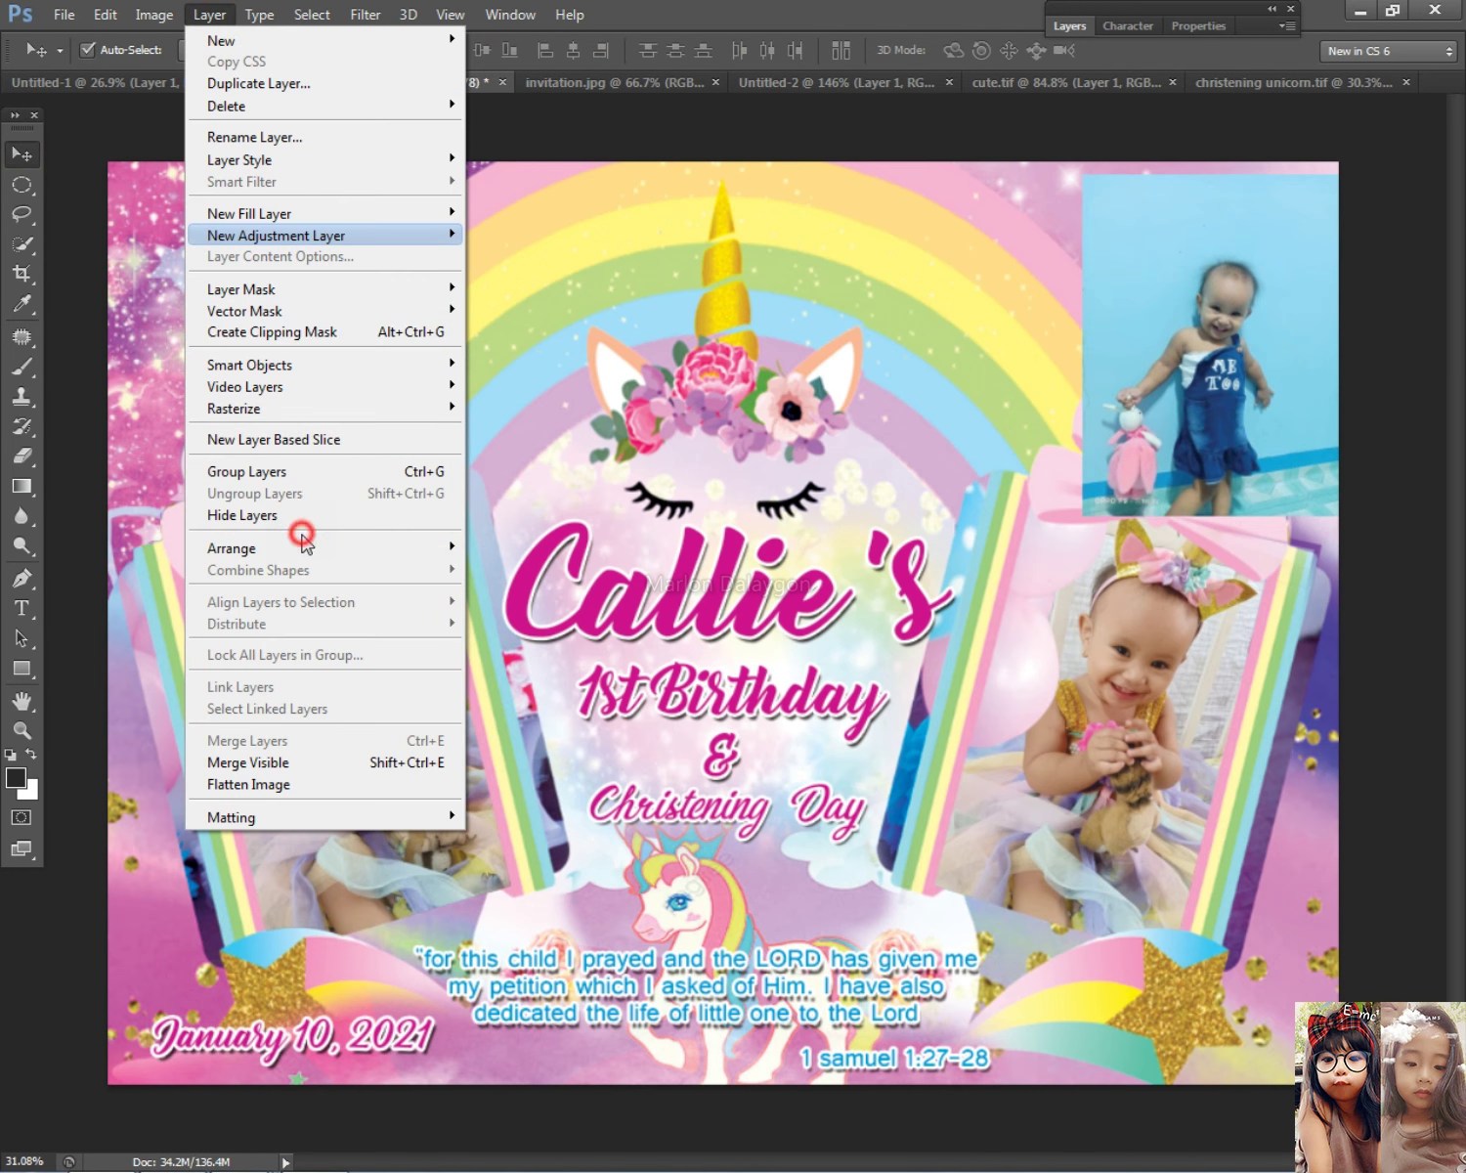
pyautogui.moveTo(293, 549)
pyautogui.click(521, 612)
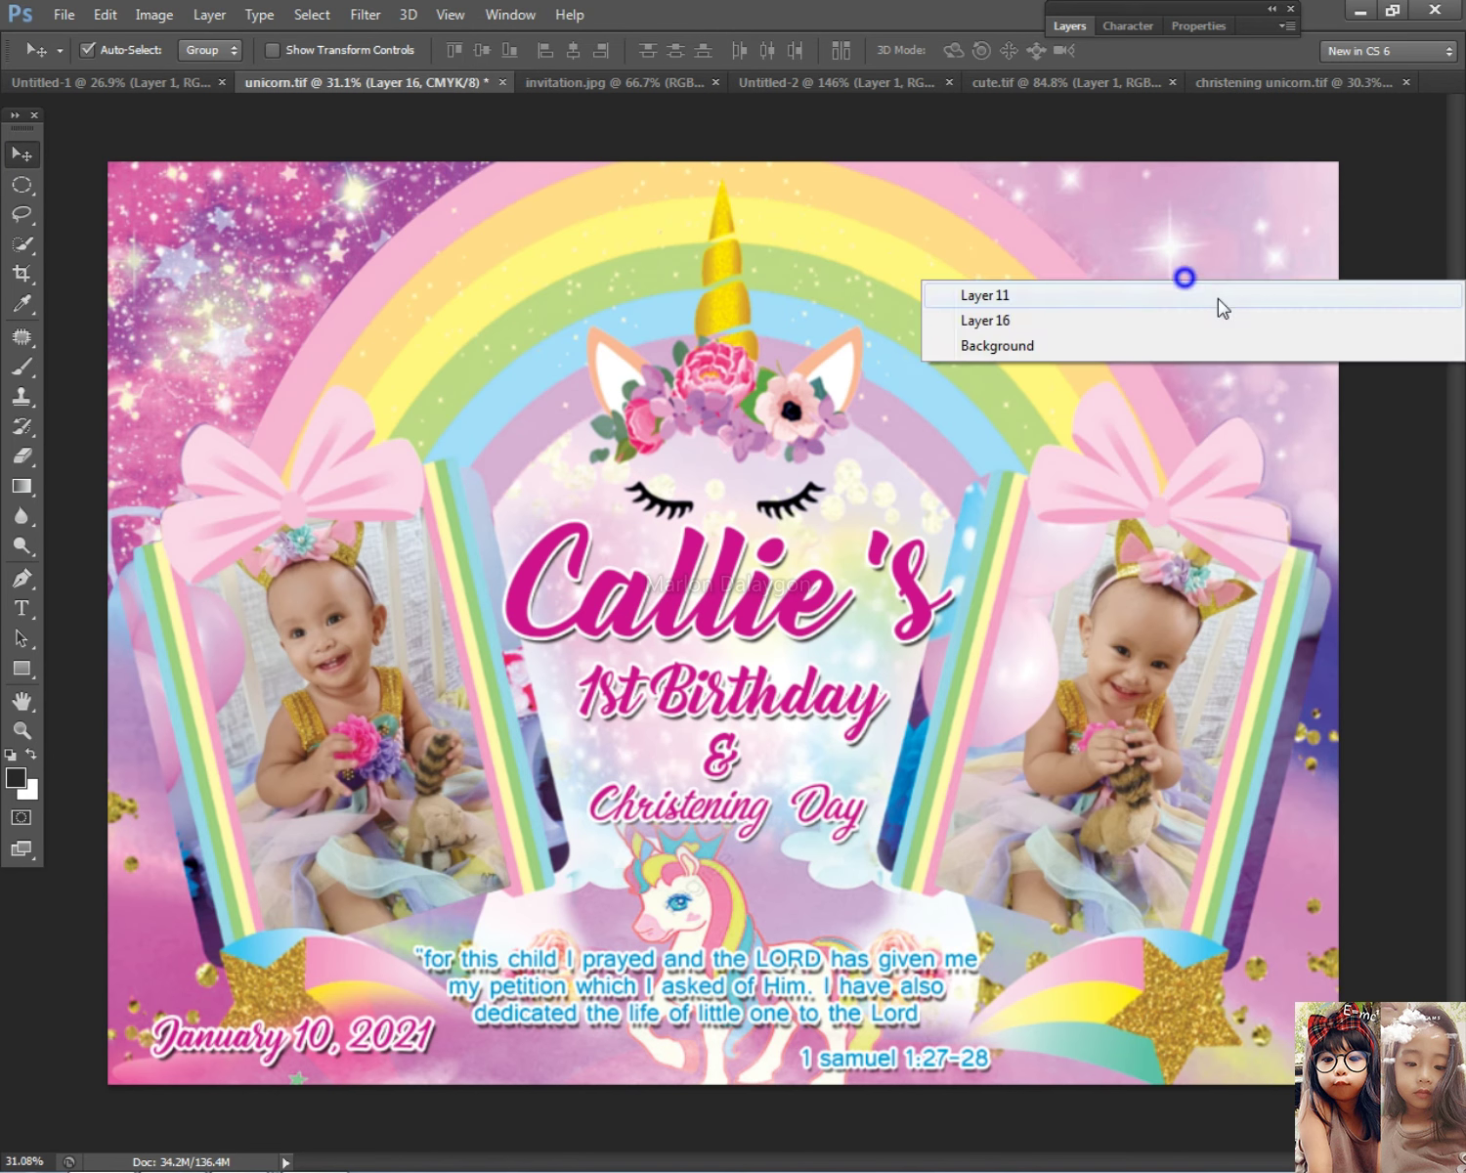
pyautogui.click(209, 14)
pyautogui.click(303, 539)
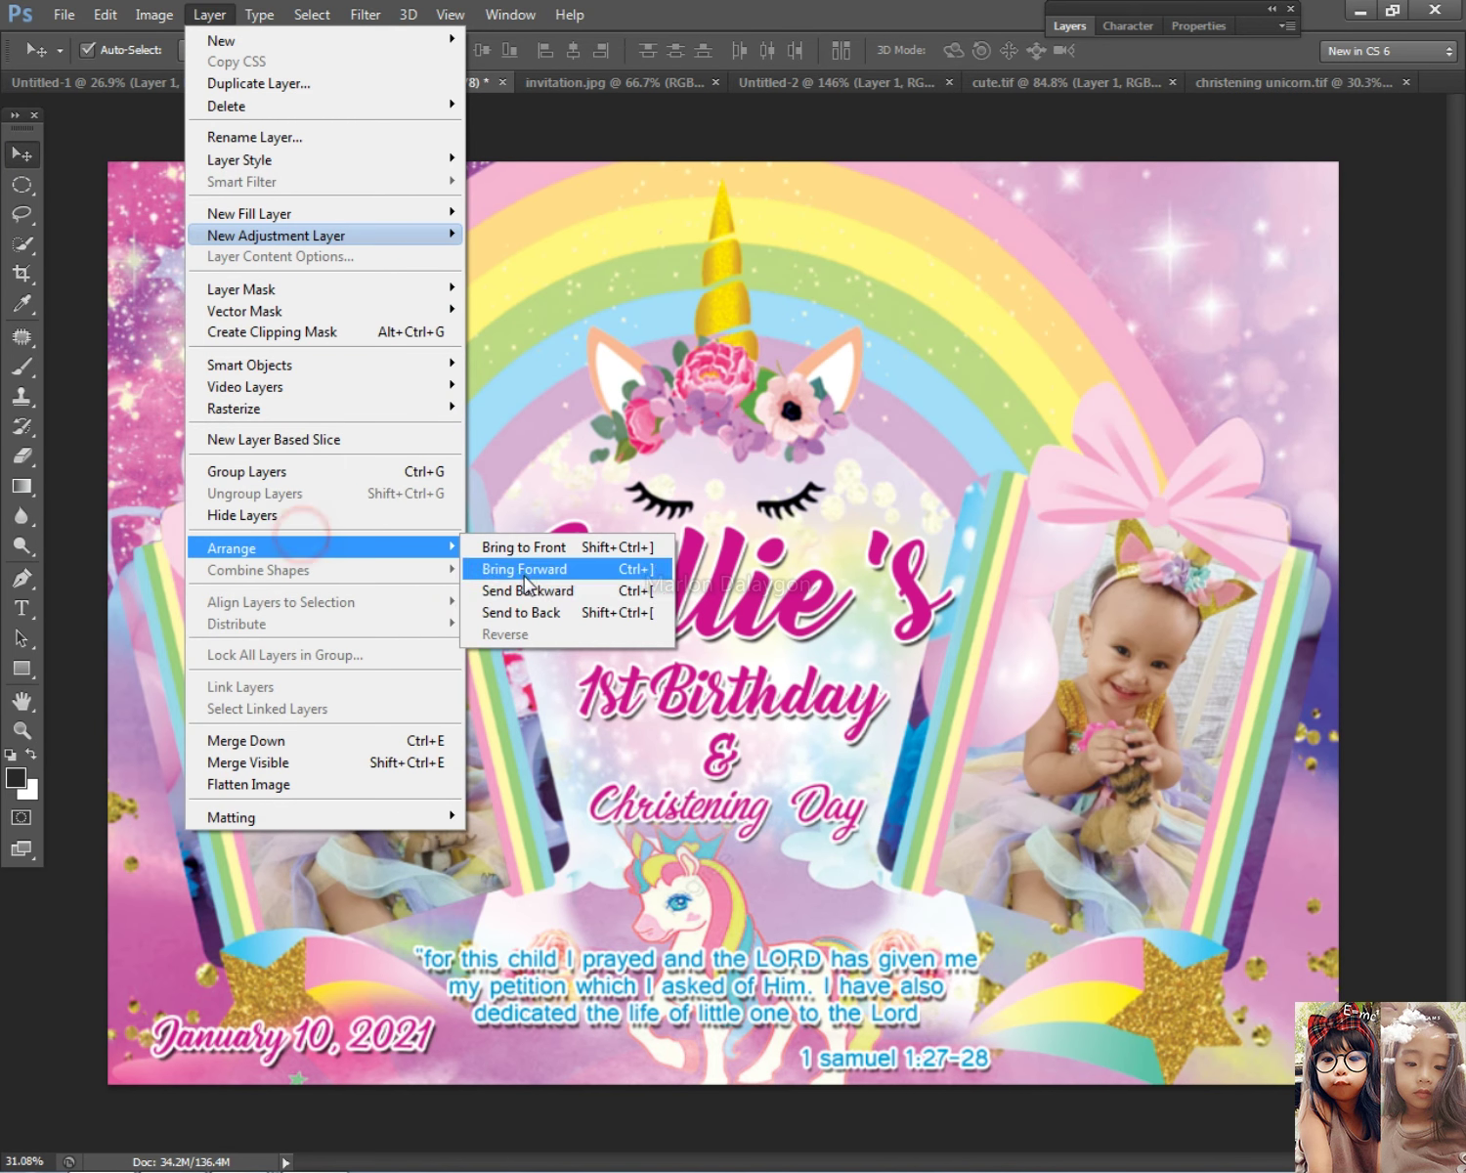
pyautogui.click(521, 612)
pyautogui.moveTo(1163, 279); pyautogui.dragTo(1146, 217)
# Step: Scale the baby photo to 136.25% so it fills the top-right corner
pyautogui.hotkey('ctrl', 't')
pyautogui.moveTo(1335, 481); pyautogui.dragTo(1407, 591)
pyautogui.moveTo(1268, 347); pyautogui.dragTo(1239, 315)
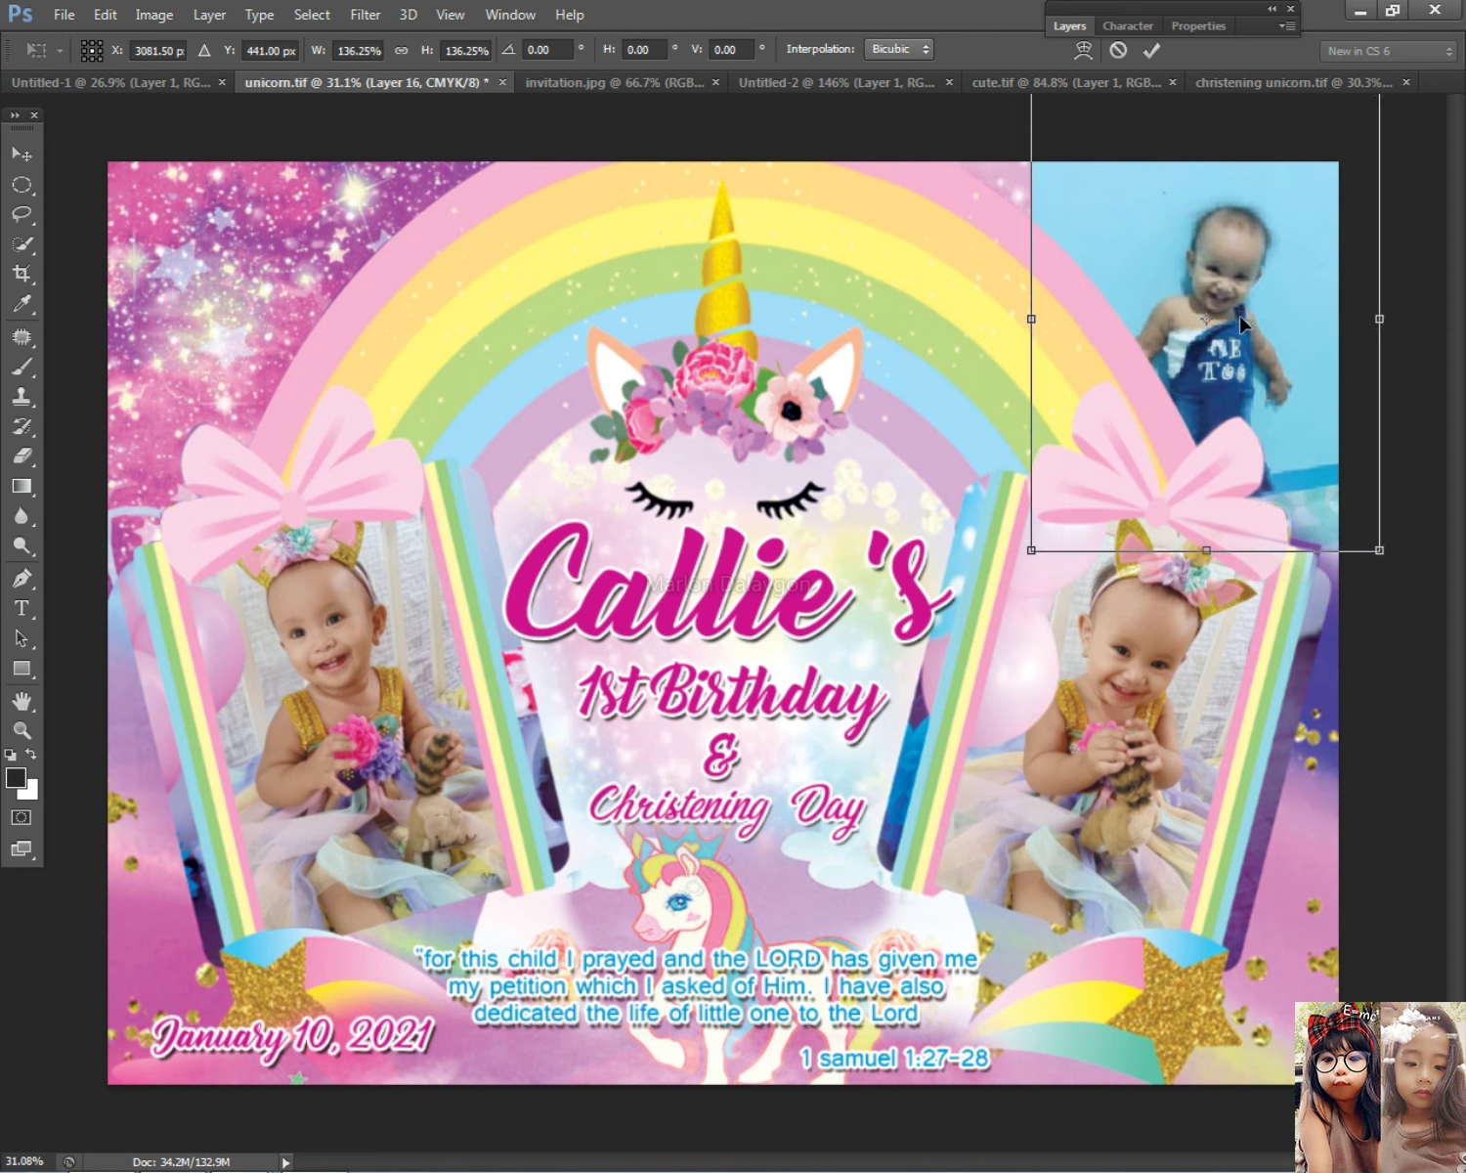
pyautogui.press('Return')
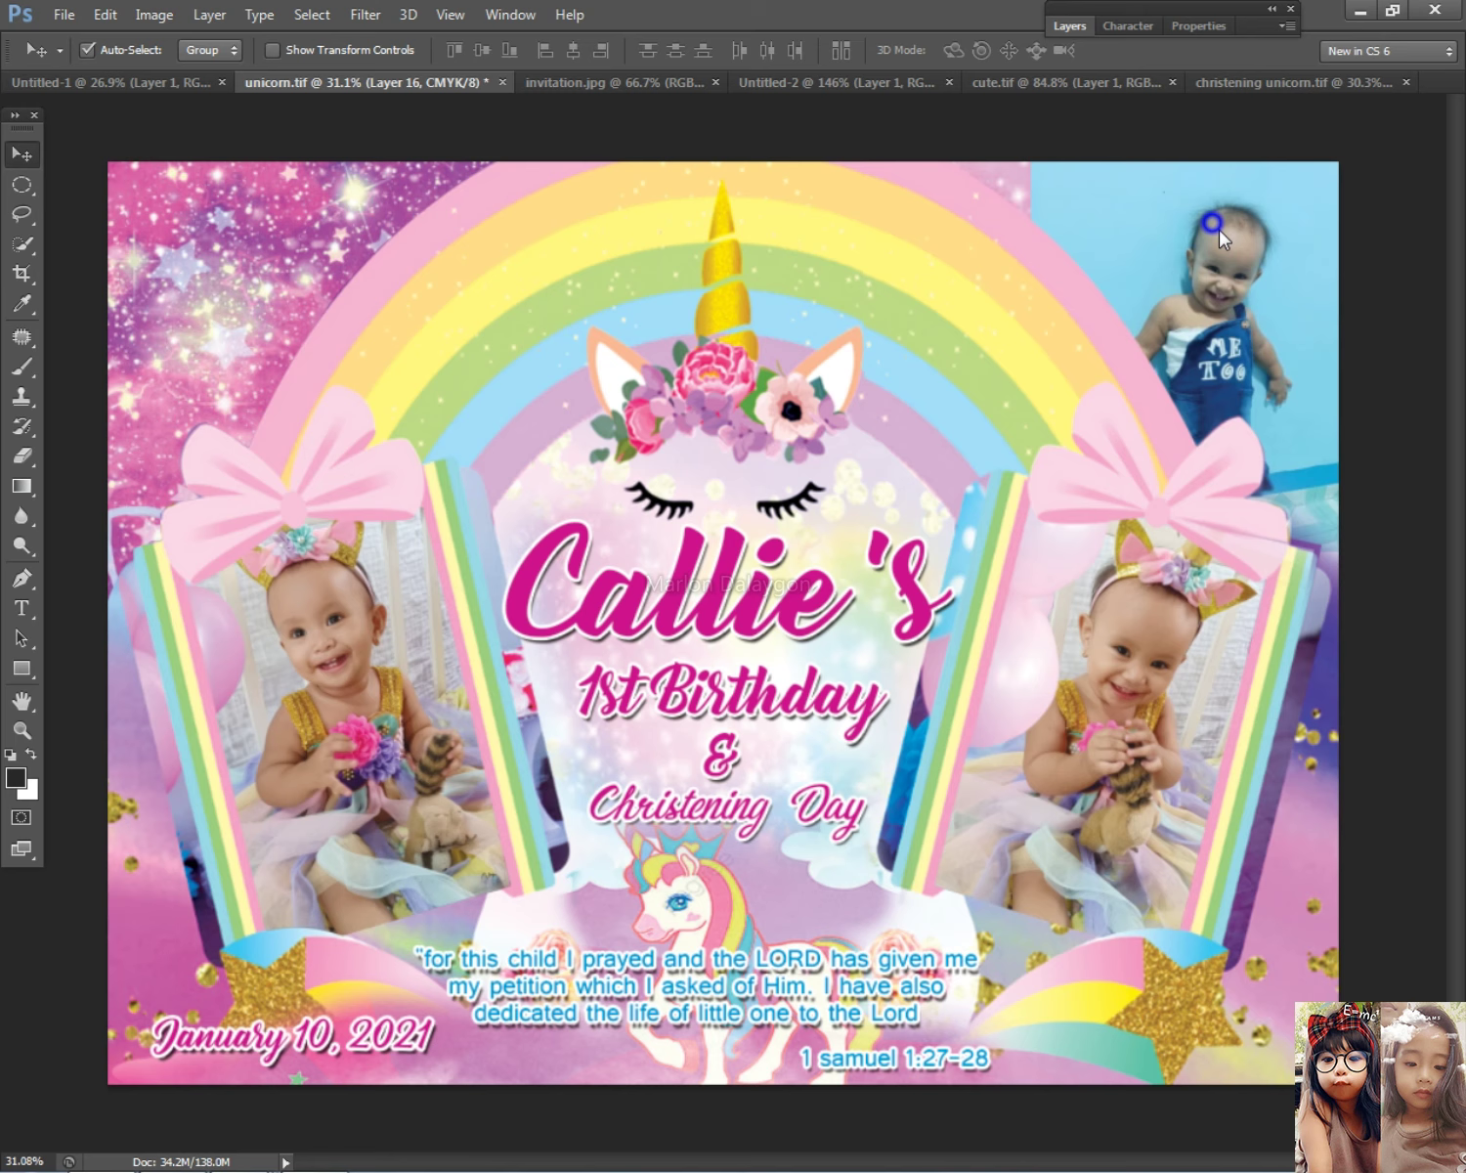
pyautogui.click(1072, 26)
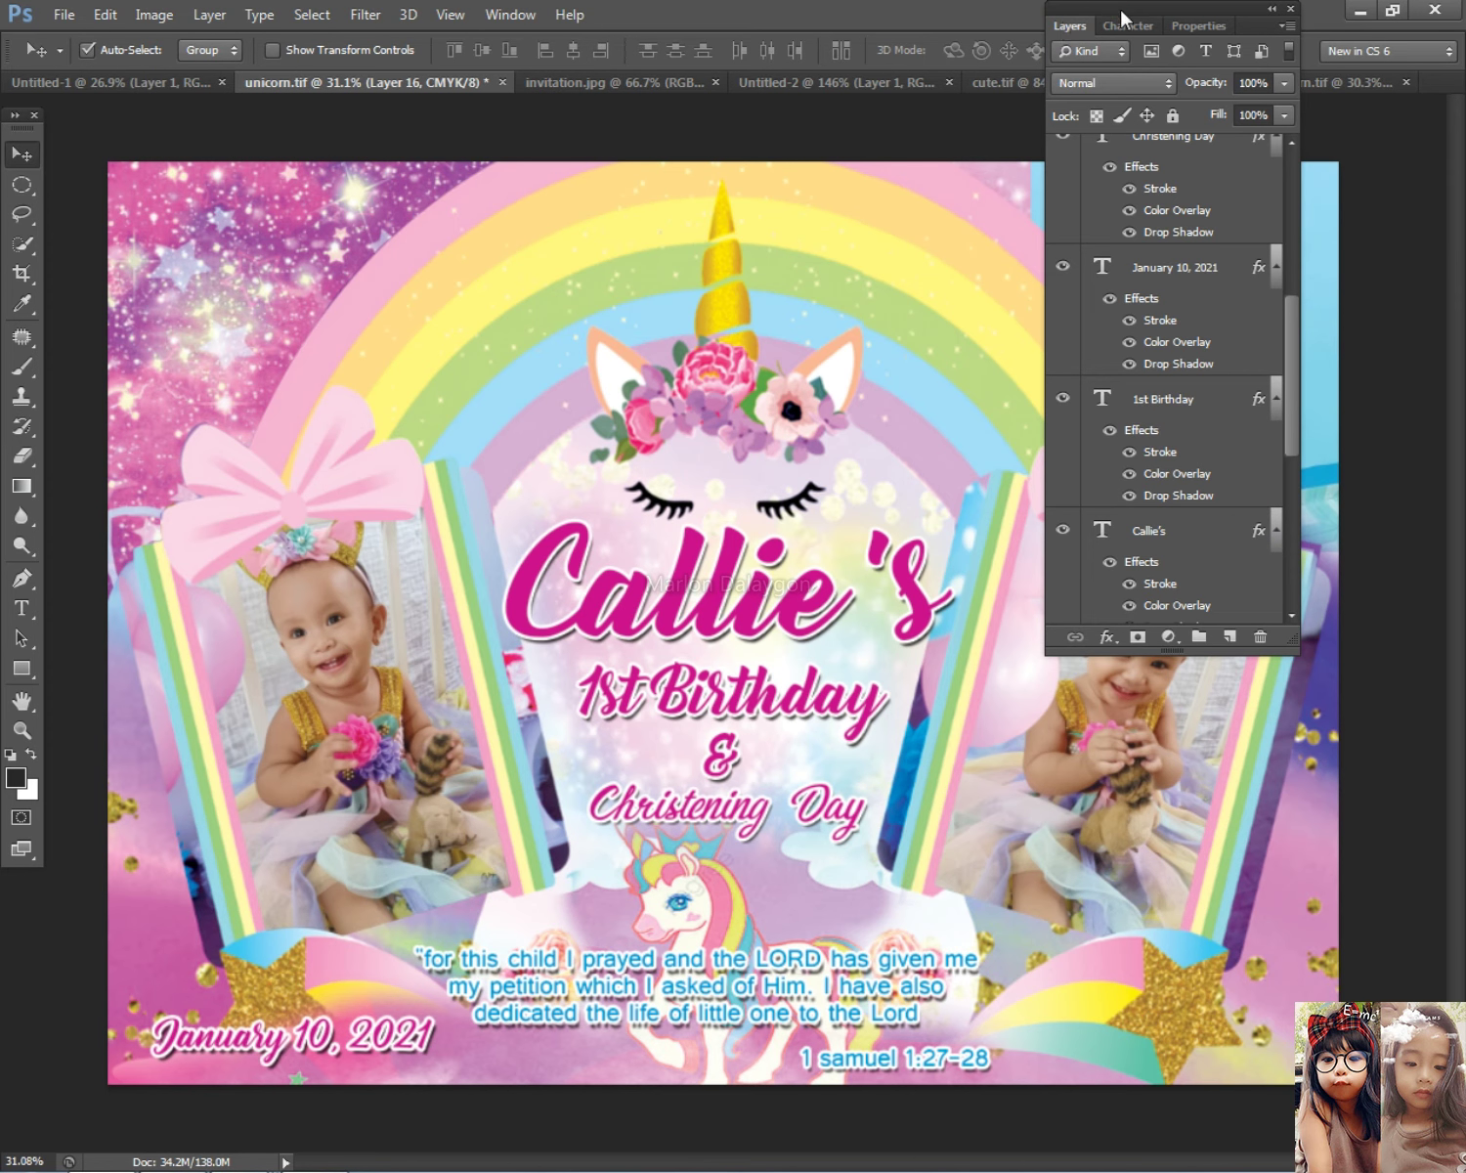
# Step: Set Layer 16's opacity to 55% in Blending Options and nudge it up slightly
pyautogui.moveTo(1119, 6); pyautogui.dragTo(775, 8)
pyautogui.rightClick(1212, 262)
pyautogui.click(1227, 275)
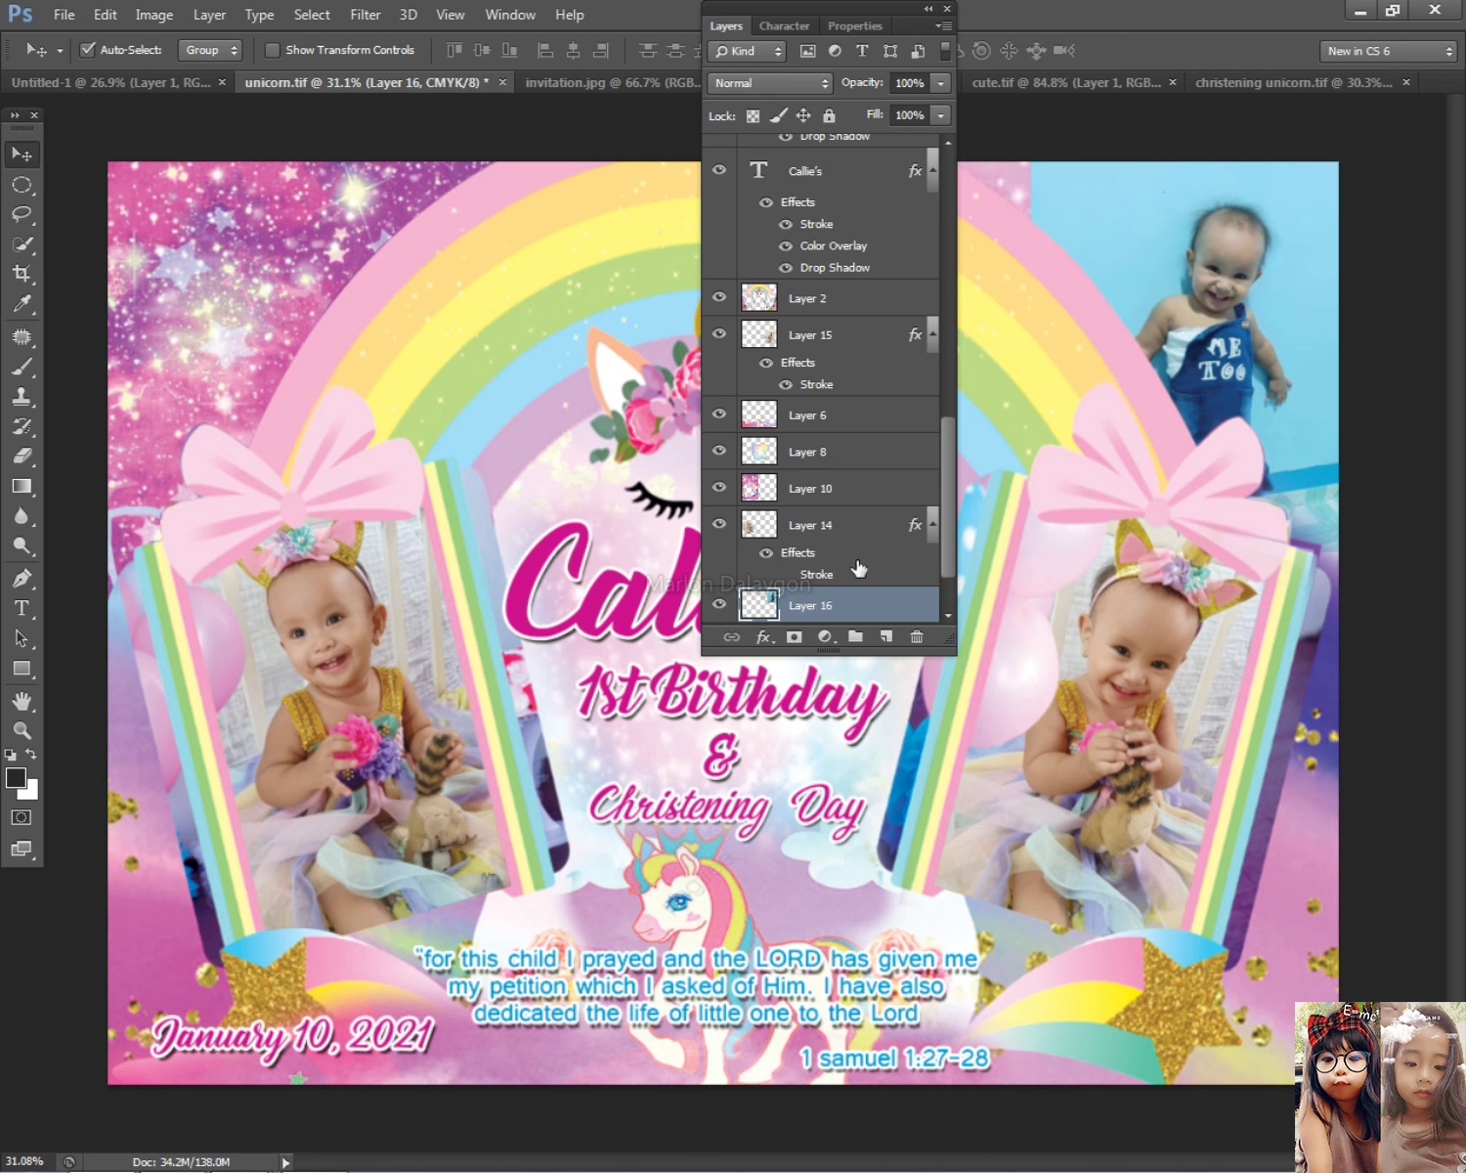
pyautogui.doubleClick(909, 603)
pyautogui.moveTo(1205, 484); pyautogui.dragTo(1170, 495)
pyautogui.click(1435, 424)
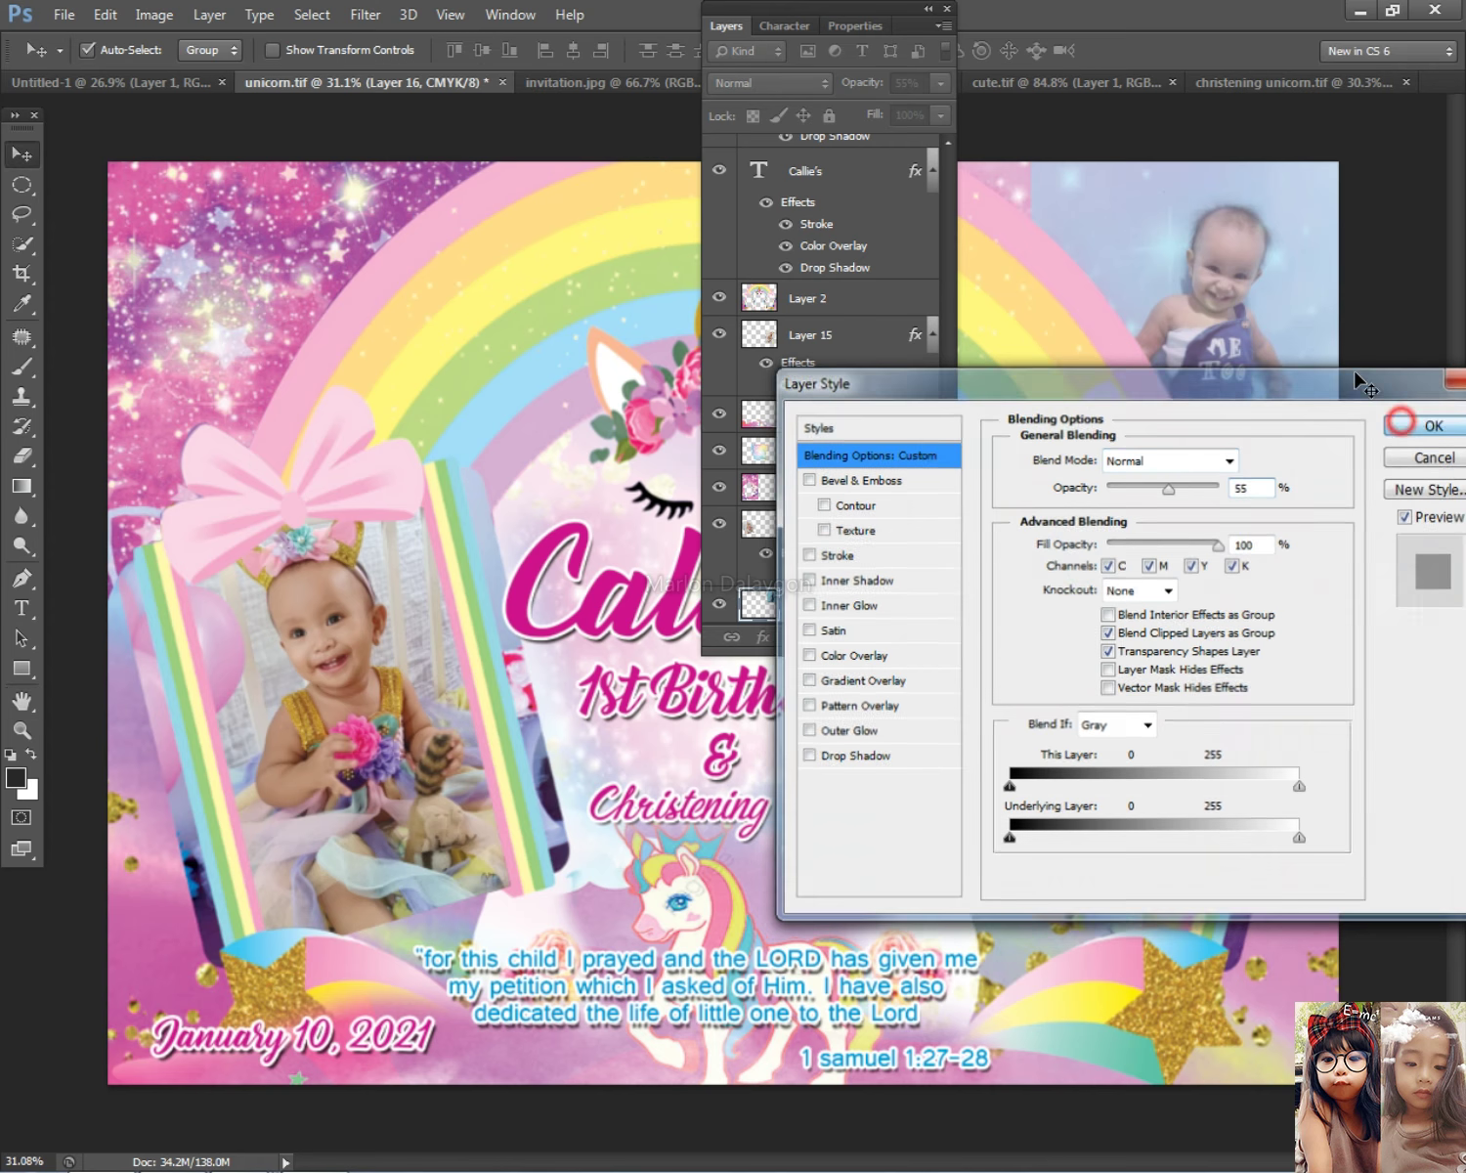
pyautogui.click(725, 26)
pyautogui.moveTo(1261, 276); pyautogui.dragTo(1249, 262)
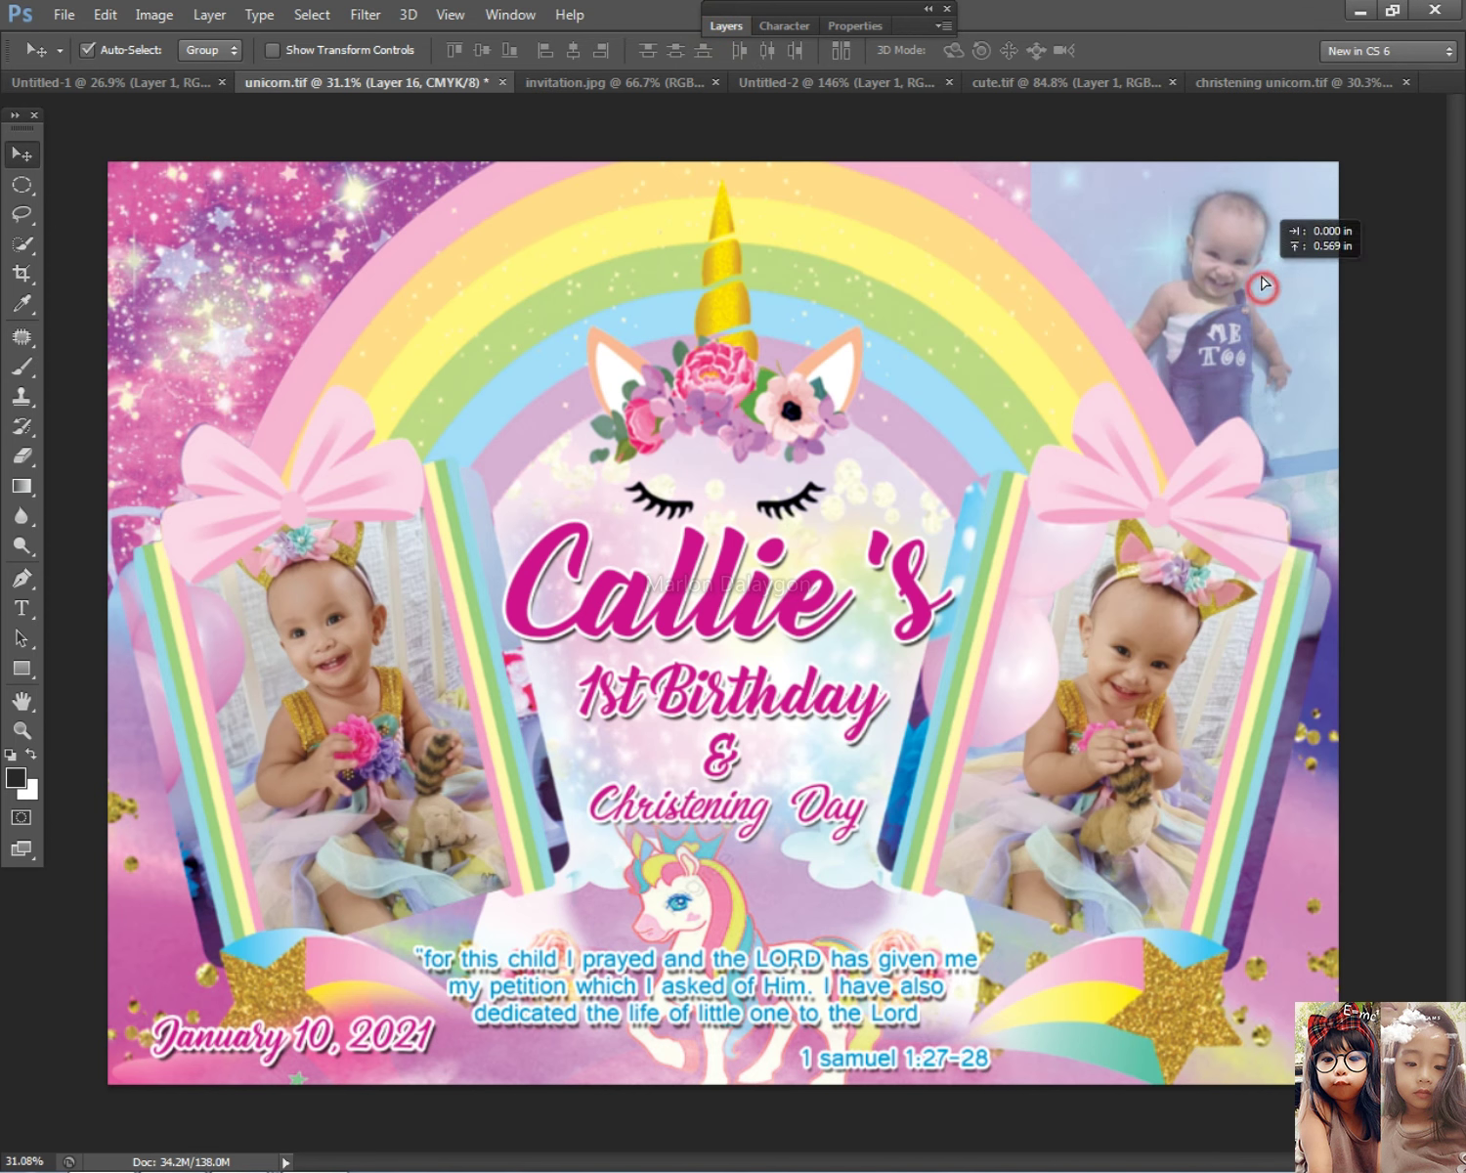
# Step: Erase the photo's left, top and right edges with a 400 px soft eraser
pyautogui.click(22, 455)
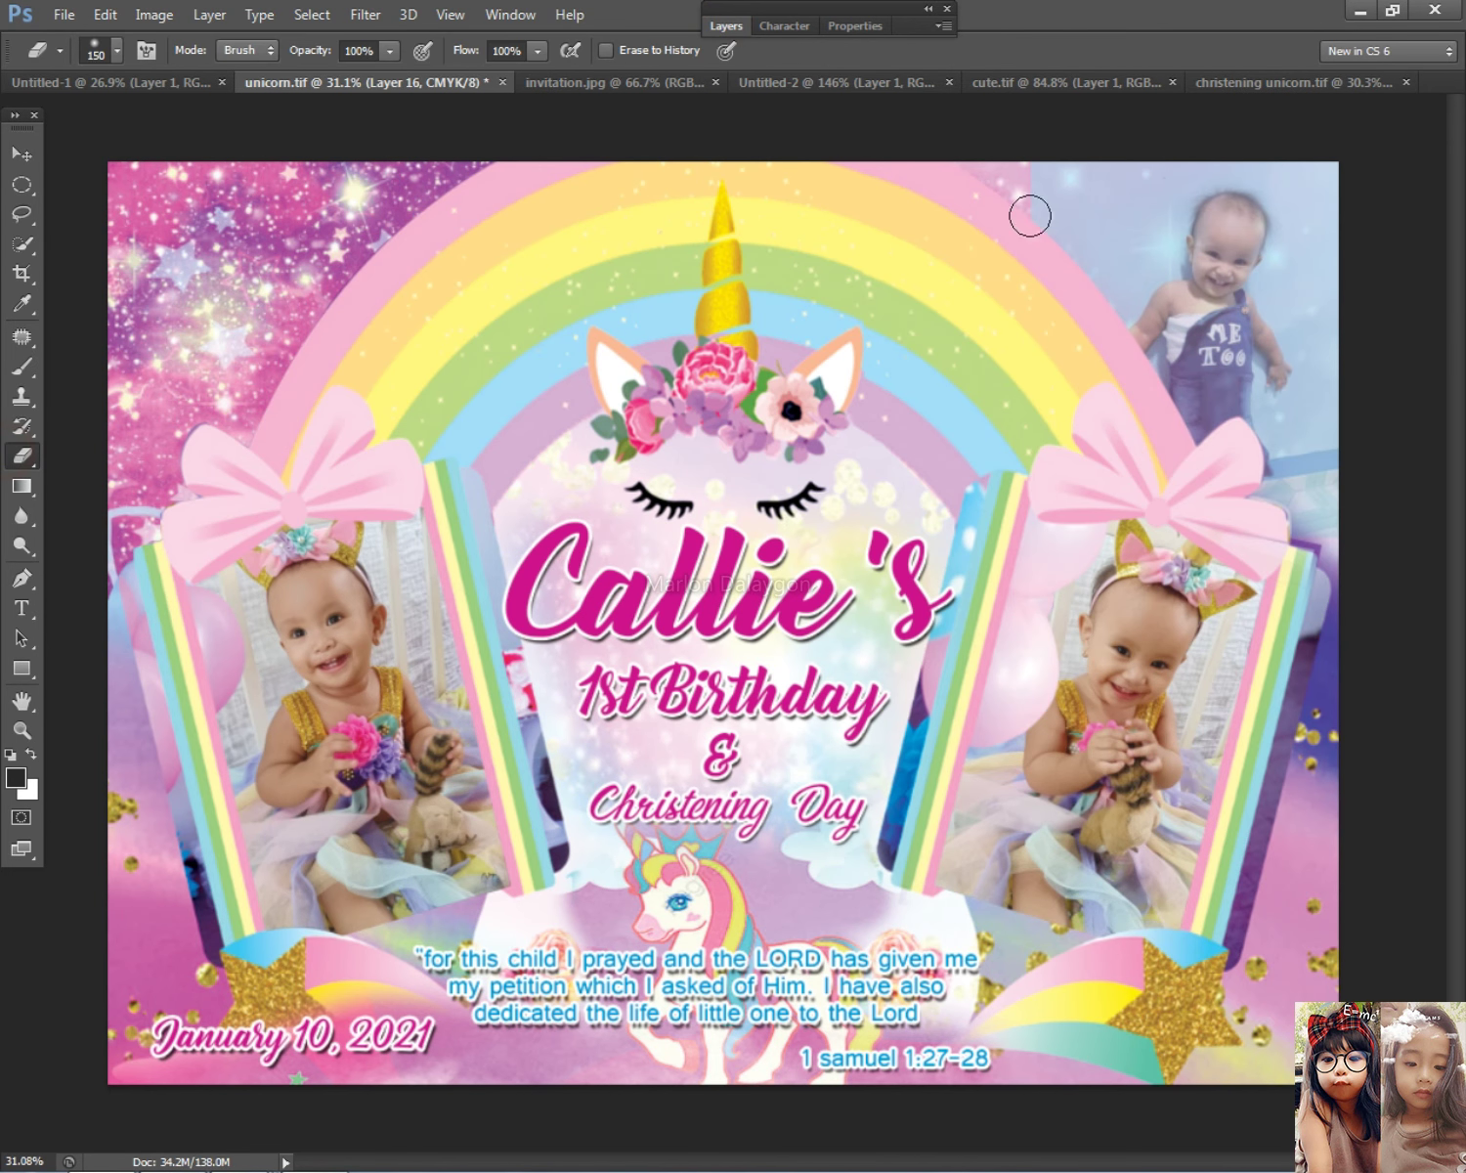
pyautogui.moveTo(963, 304)
pyautogui.mouseDown()
pyautogui.moveTo(1038, 284)
pyautogui.moveTo(995, 151)
pyautogui.moveTo(1017, 283)
pyautogui.moveTo(1017, 153)
pyautogui.mouseUp()
pyautogui.press(']')
pyautogui.moveTo(1005, 398); pyautogui.dragTo(1045, 388)
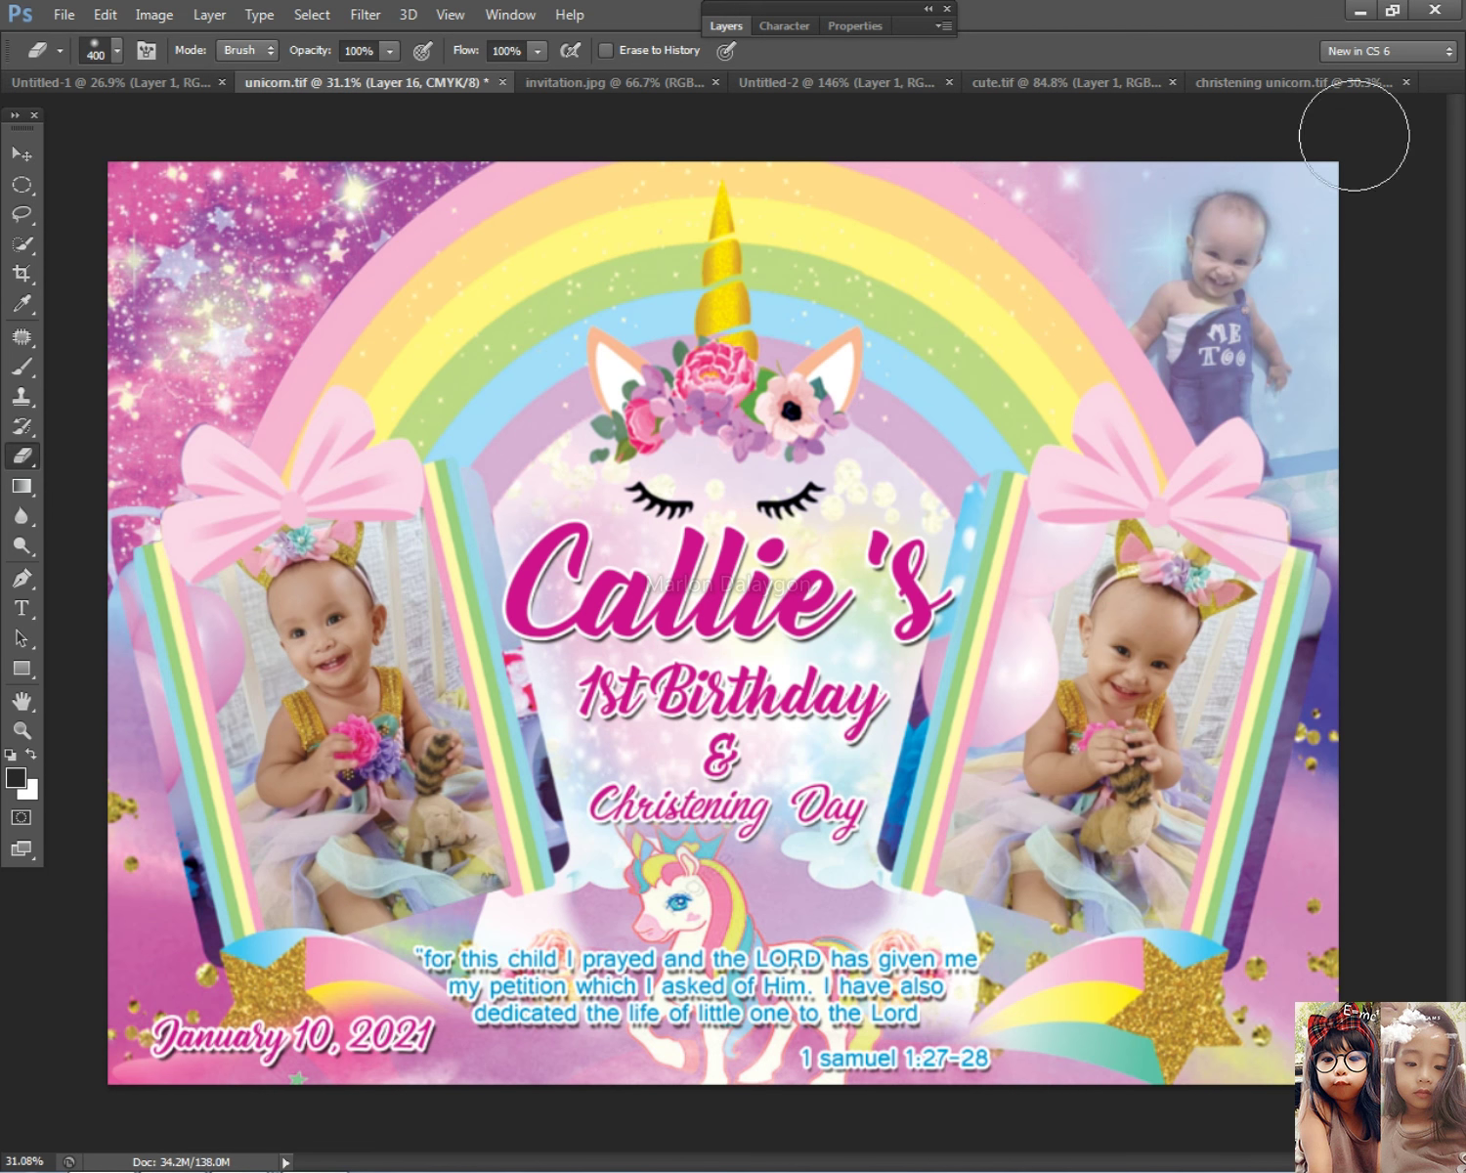
pyautogui.moveTo(1361, 447); pyautogui.dragTo(1362, 566)
pyautogui.moveTo(1330, 172); pyautogui.dragTo(1277, 170)
pyautogui.moveTo(1345, 258); pyautogui.dragTo(1322, 506)
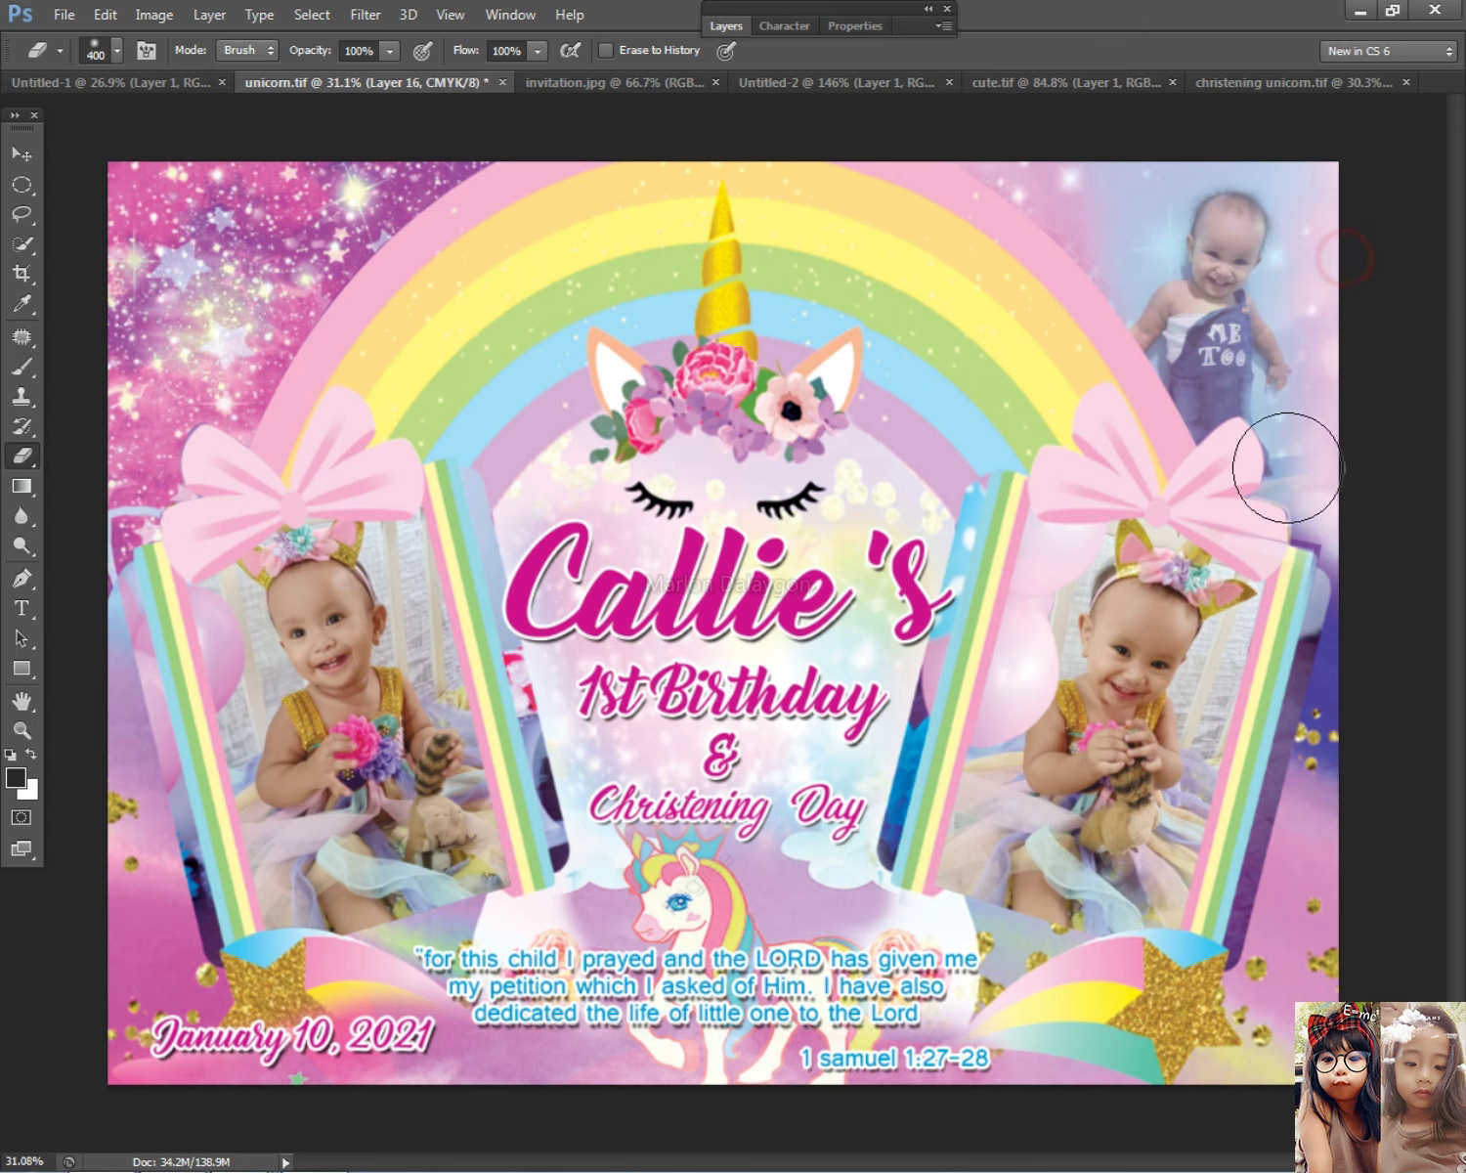
pyautogui.moveTo(1118, 189)
pyautogui.mouseDown()
pyautogui.moveTo(1024, 262)
pyautogui.moveTo(1109, 177)
pyautogui.mouseUp()
pyautogui.moveTo(1347, 505); pyautogui.dragTo(1341, 599)
pyautogui.click(20, 154)
pyautogui.scroll(-2, 1124, 372)
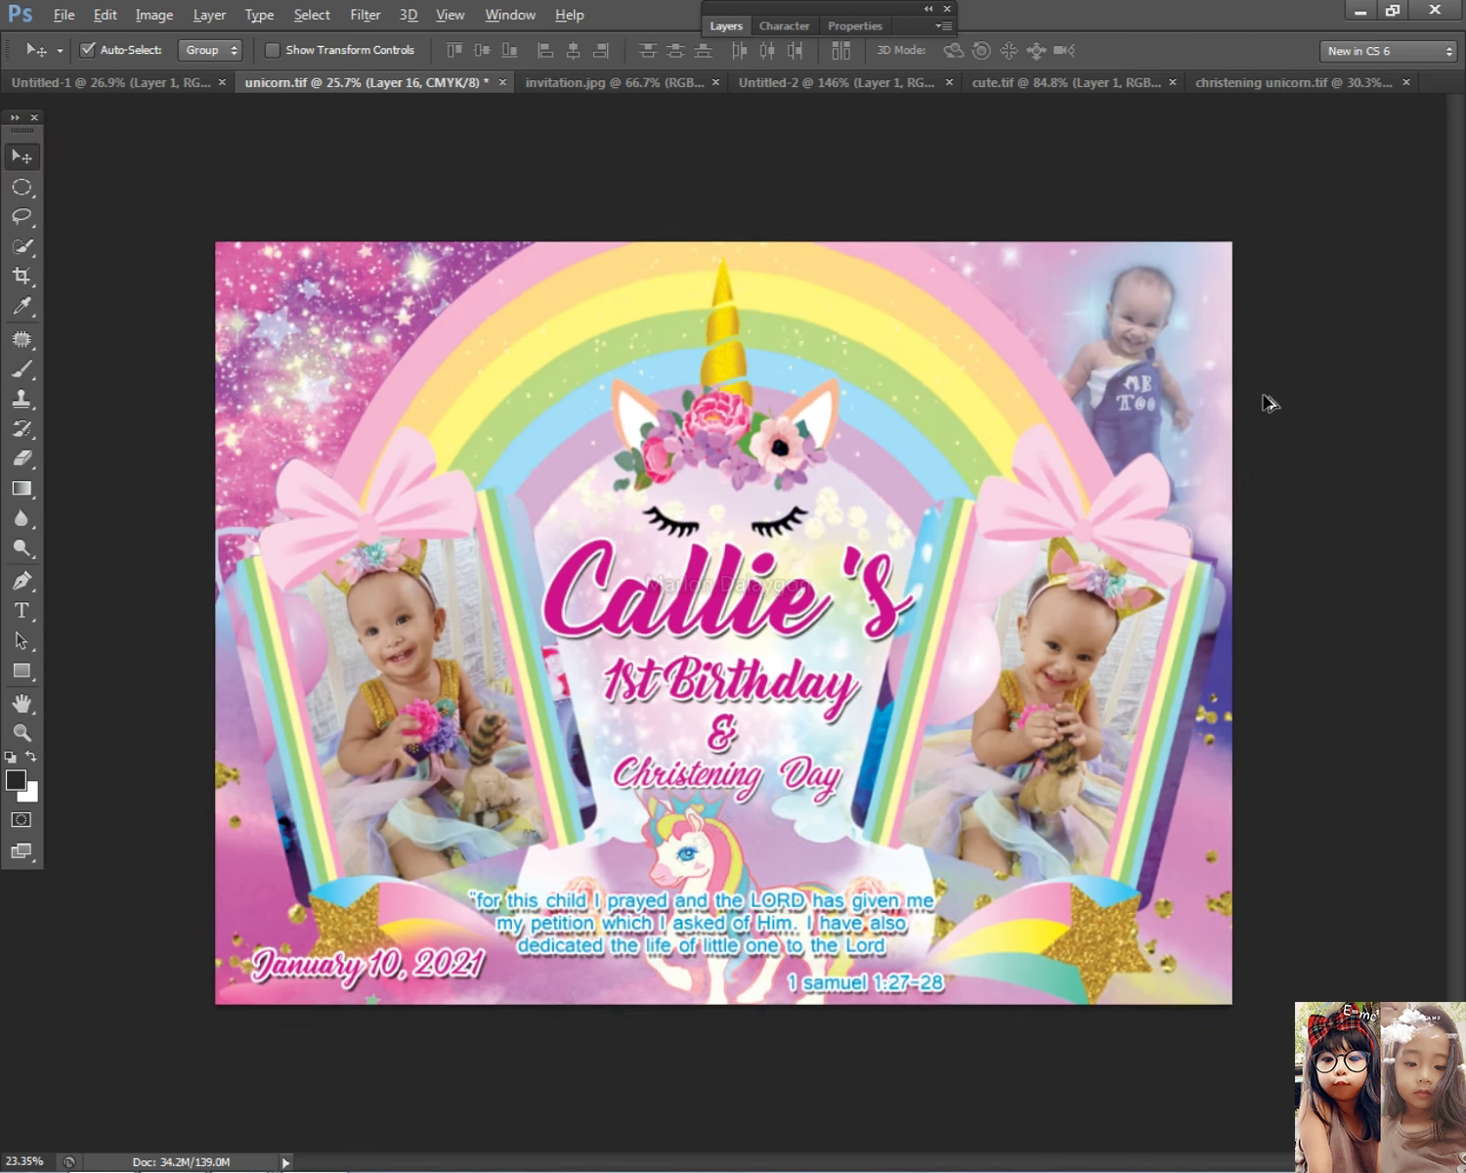
# Step: Rotate the baby photo about 5 degrees and enlarge it to roughly 107%
pyautogui.click(1145, 407)
pyautogui.hotkey('ctrl', 't')
pyautogui.moveTo(1247, 369); pyautogui.dragTo(1253, 357)
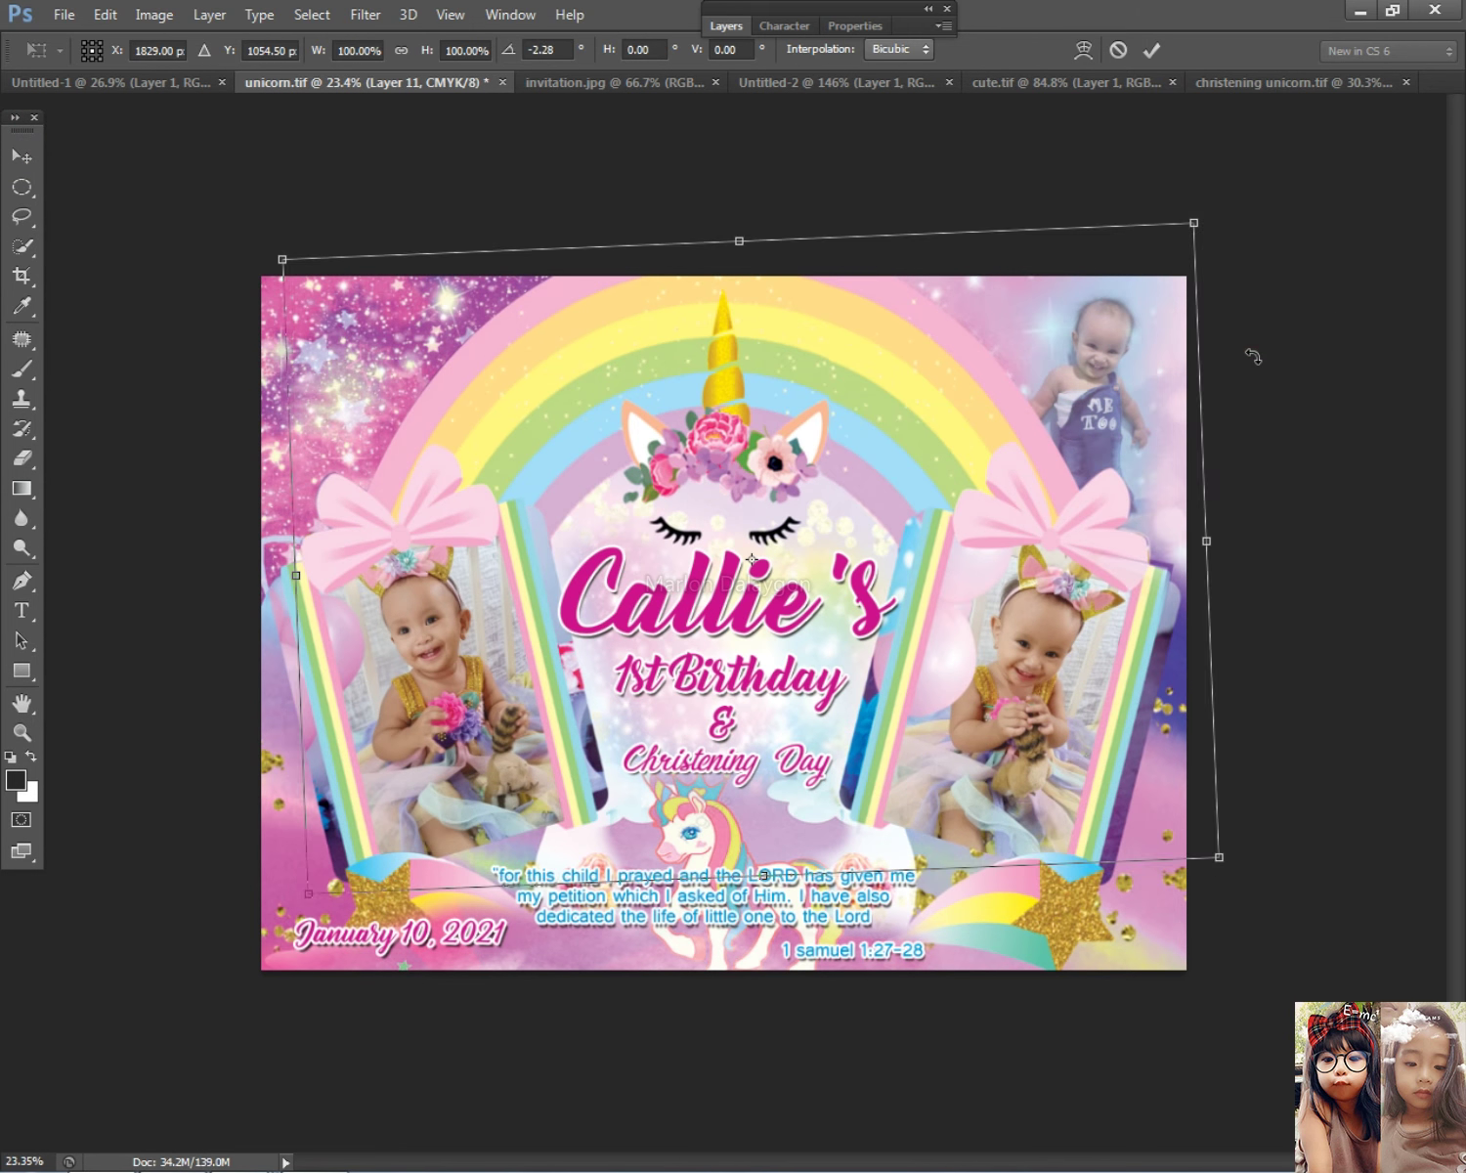
pyautogui.press('Escape')
pyautogui.rightClick(1201, 405)
pyautogui.click(1202, 411)
pyautogui.hotkey('ctrl', 't')
pyautogui.moveTo(1286, 279); pyautogui.dragTo(1277, 257)
pyautogui.moveTo(1236, 541); pyautogui.dragTo(1258, 563)
pyautogui.press('Return')
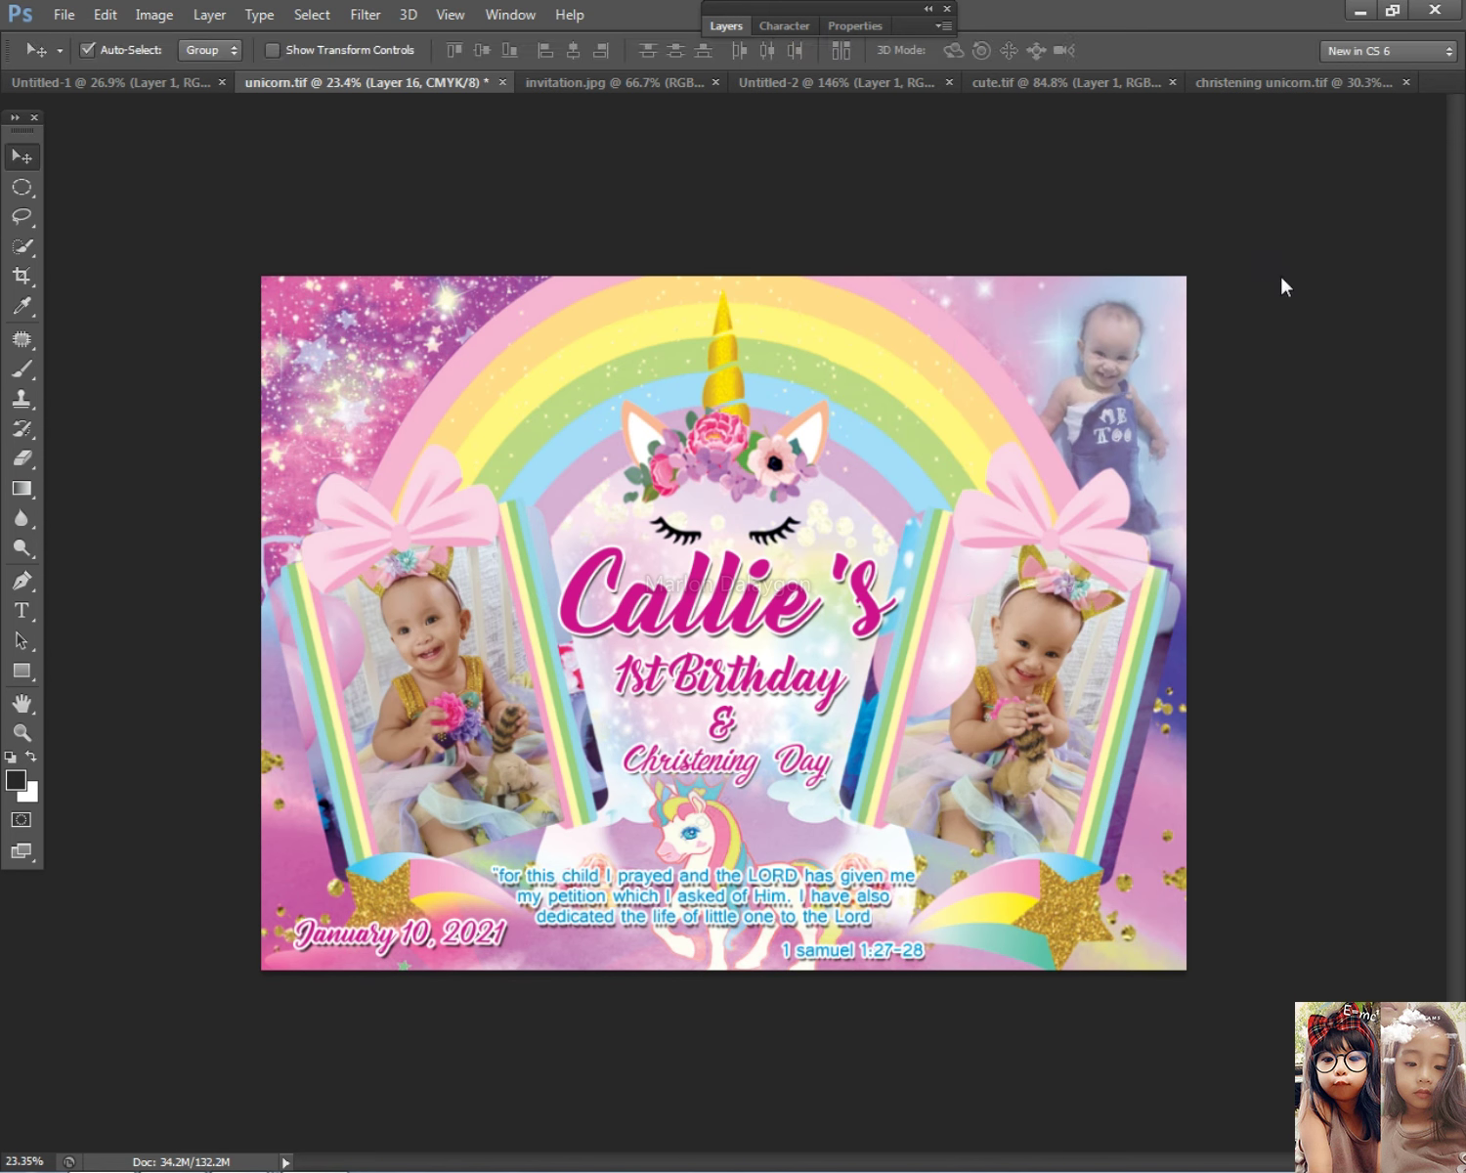
# Step: Open Levels on the photo layer, then cancel it without changes
pyautogui.rightClick(1076, 349)
pyautogui.click(1112, 371)
pyautogui.rightClick(1129, 377)
pyautogui.click(1129, 386)
pyautogui.press('i')
pyautogui.hotkey('ctrl', 'l')
pyautogui.moveTo(1129, 243); pyautogui.dragTo(632, 381)
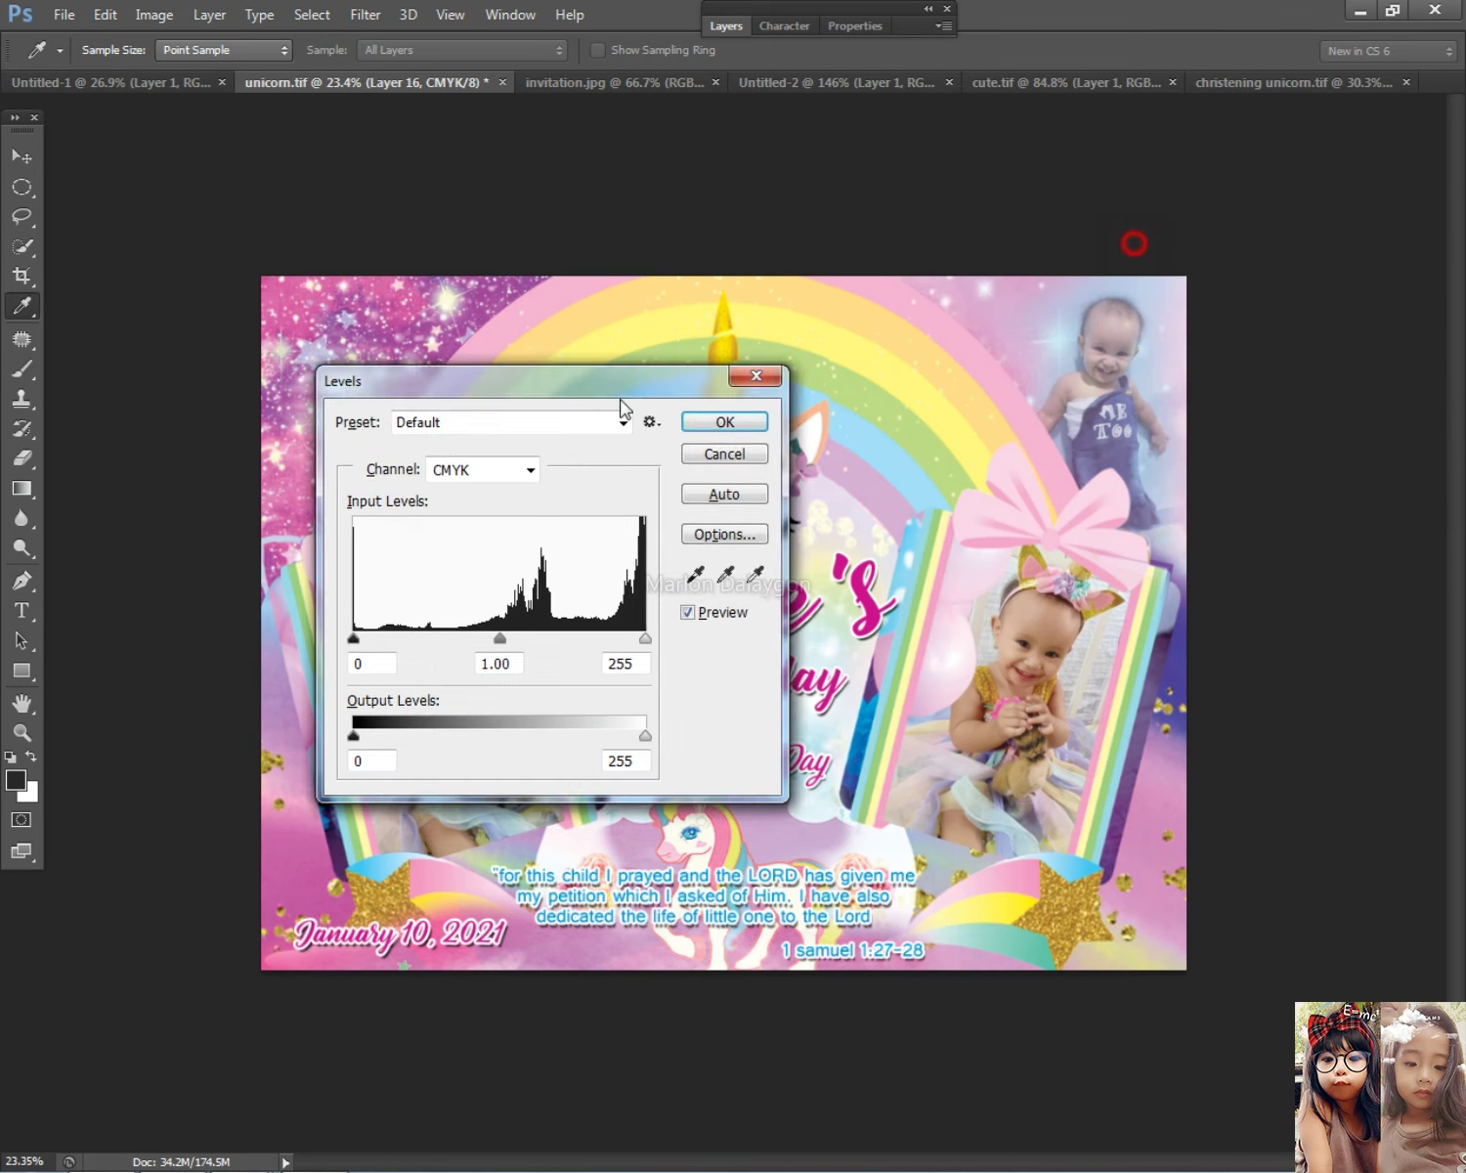
pyautogui.press('Return')
pyautogui.press('v')
# Step: Raise Layer 16's opacity slightly in Blending Options
pyautogui.click(726, 26)
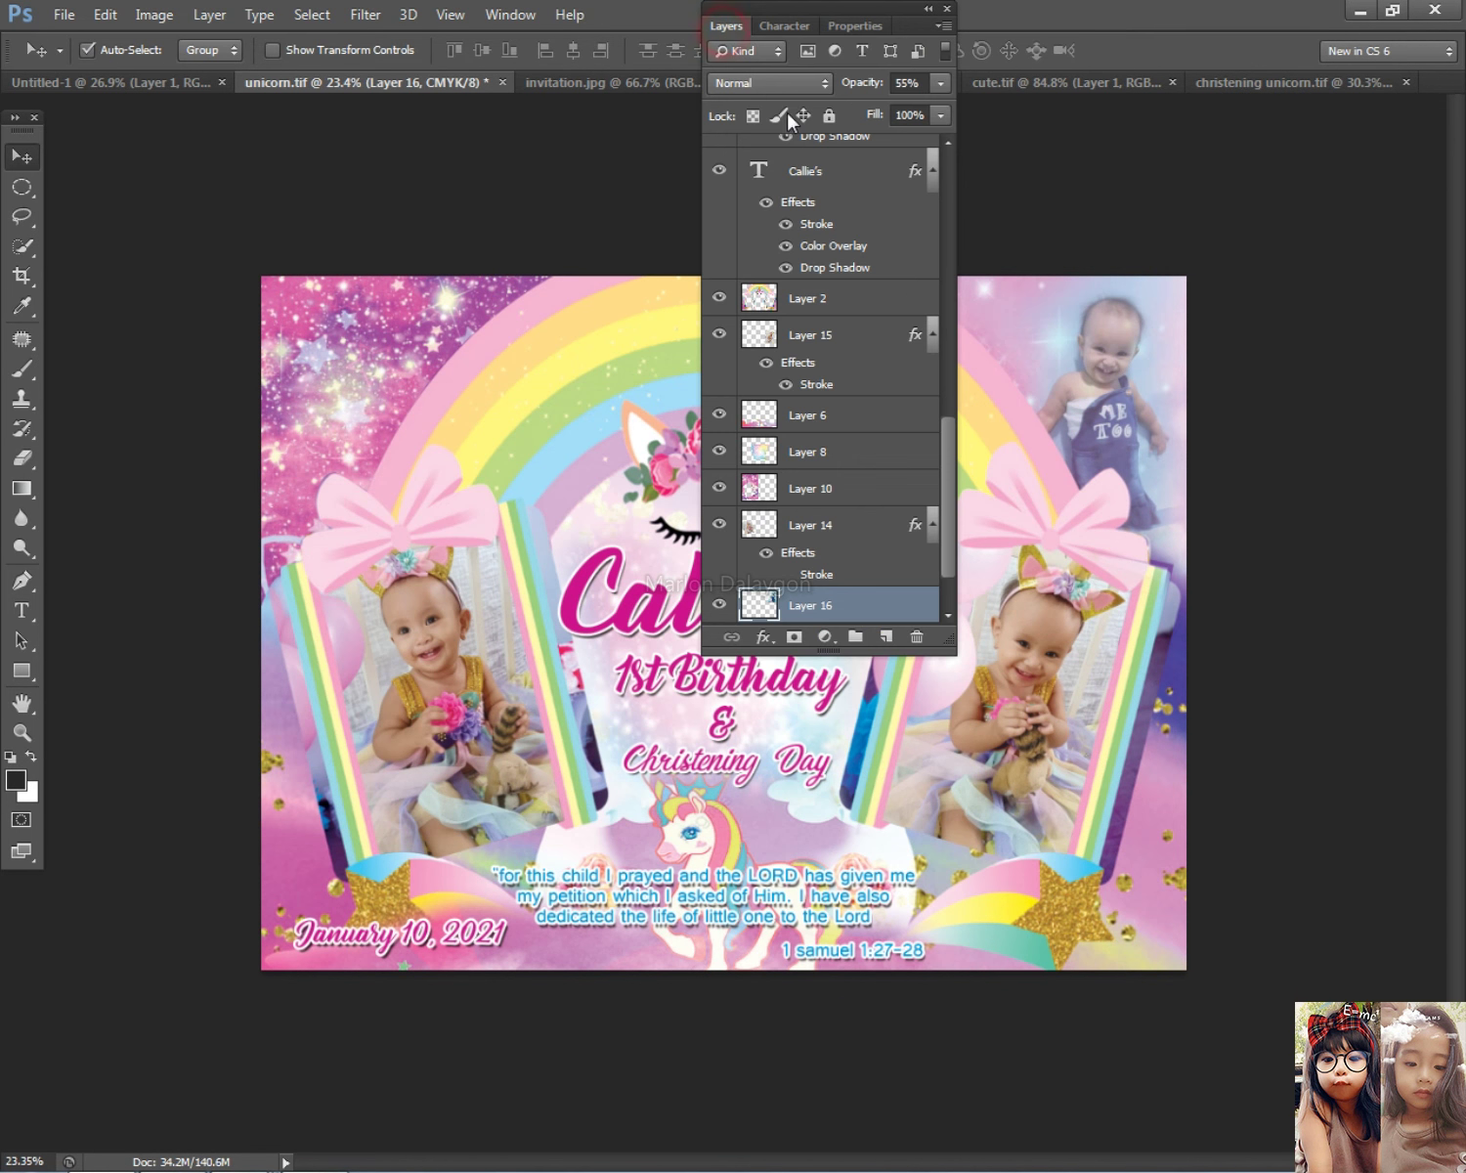
pyautogui.doubleClick(872, 604)
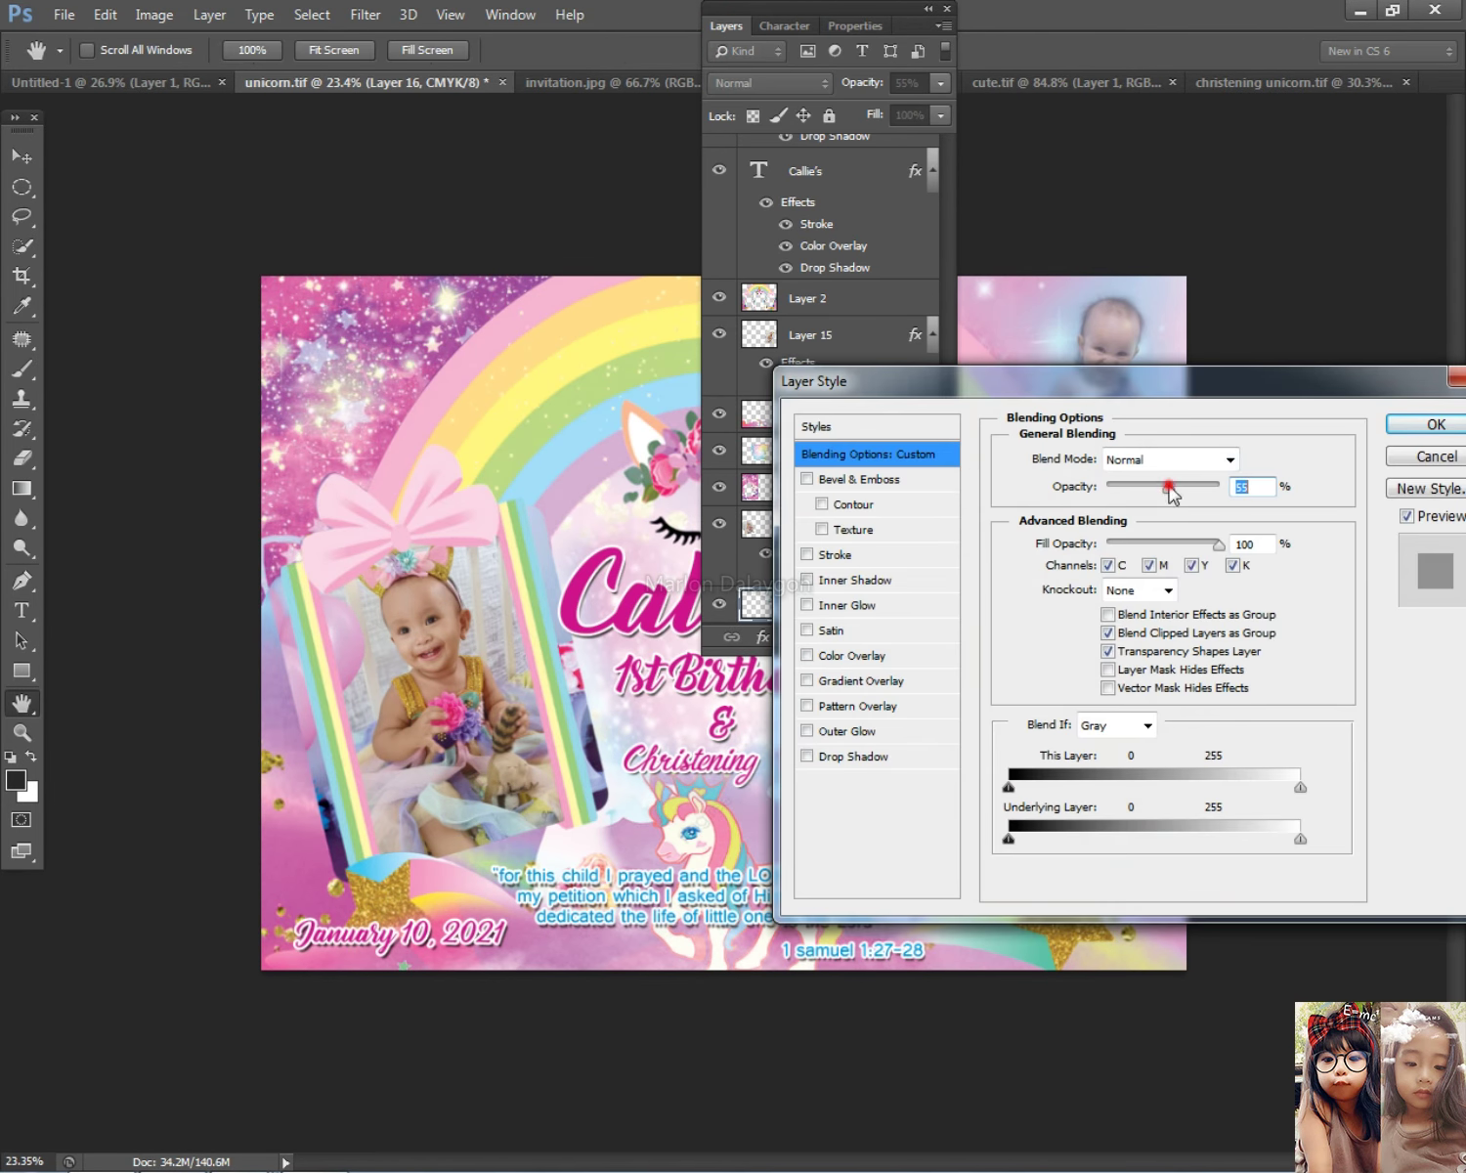
pyautogui.moveTo(1177, 486); pyautogui.dragTo(1188, 489)
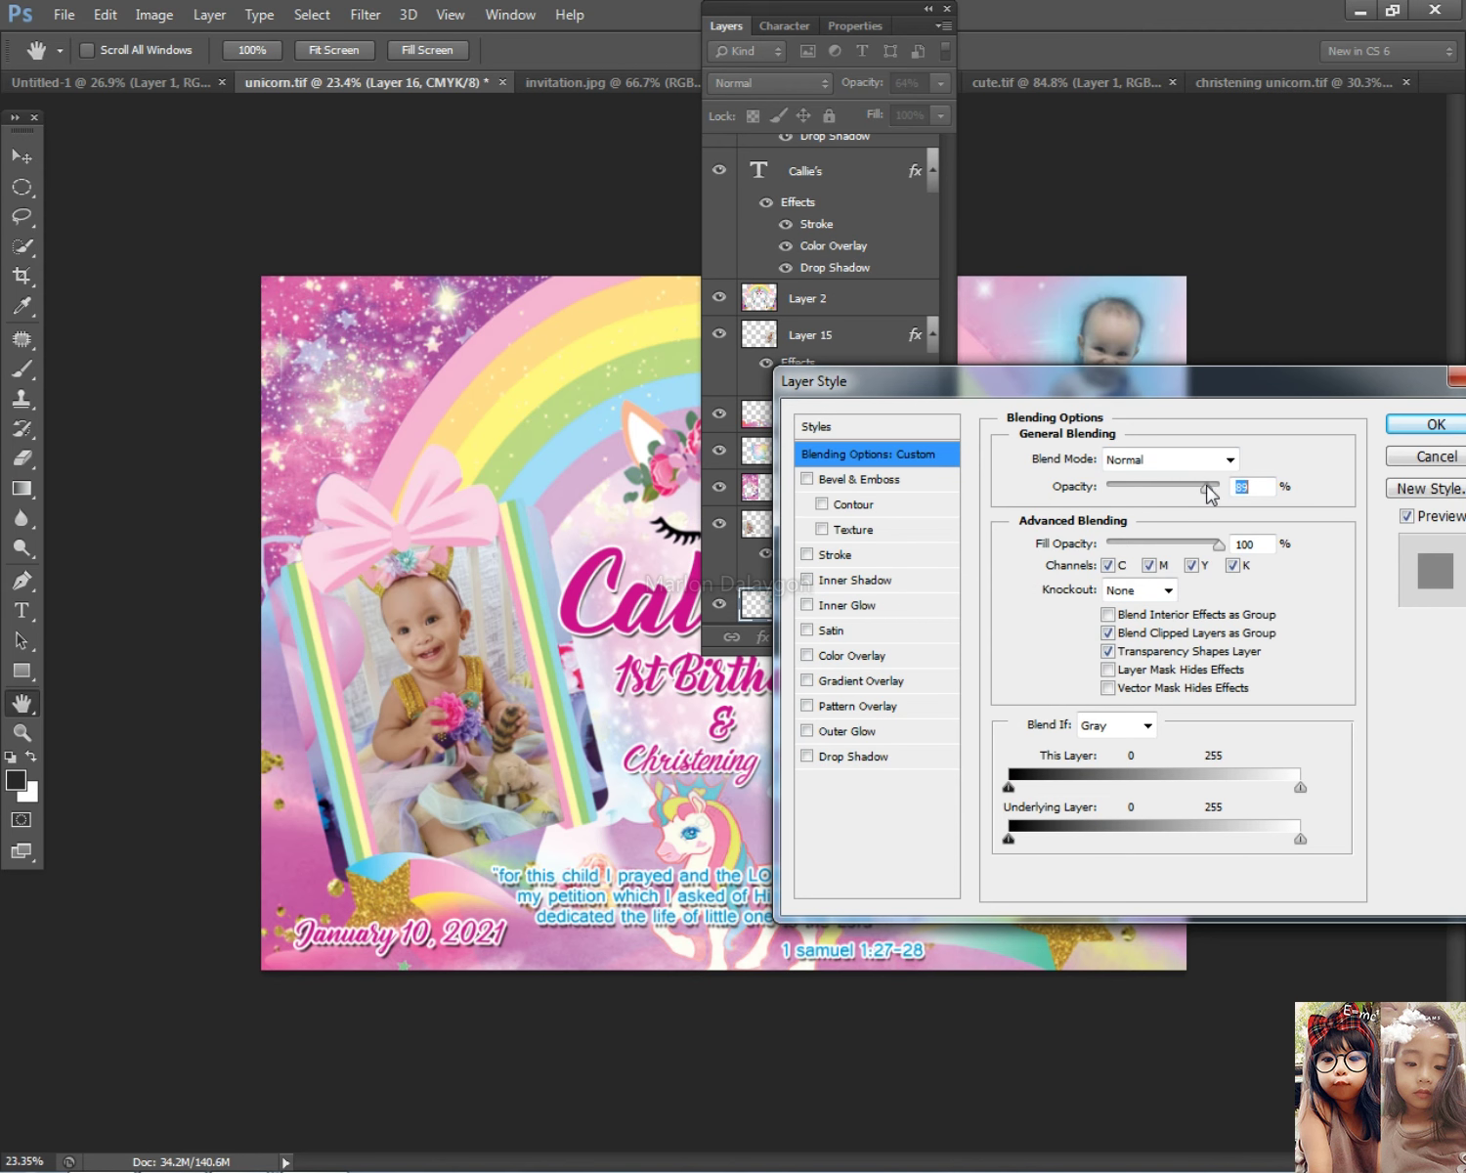
pyautogui.click(1432, 424)
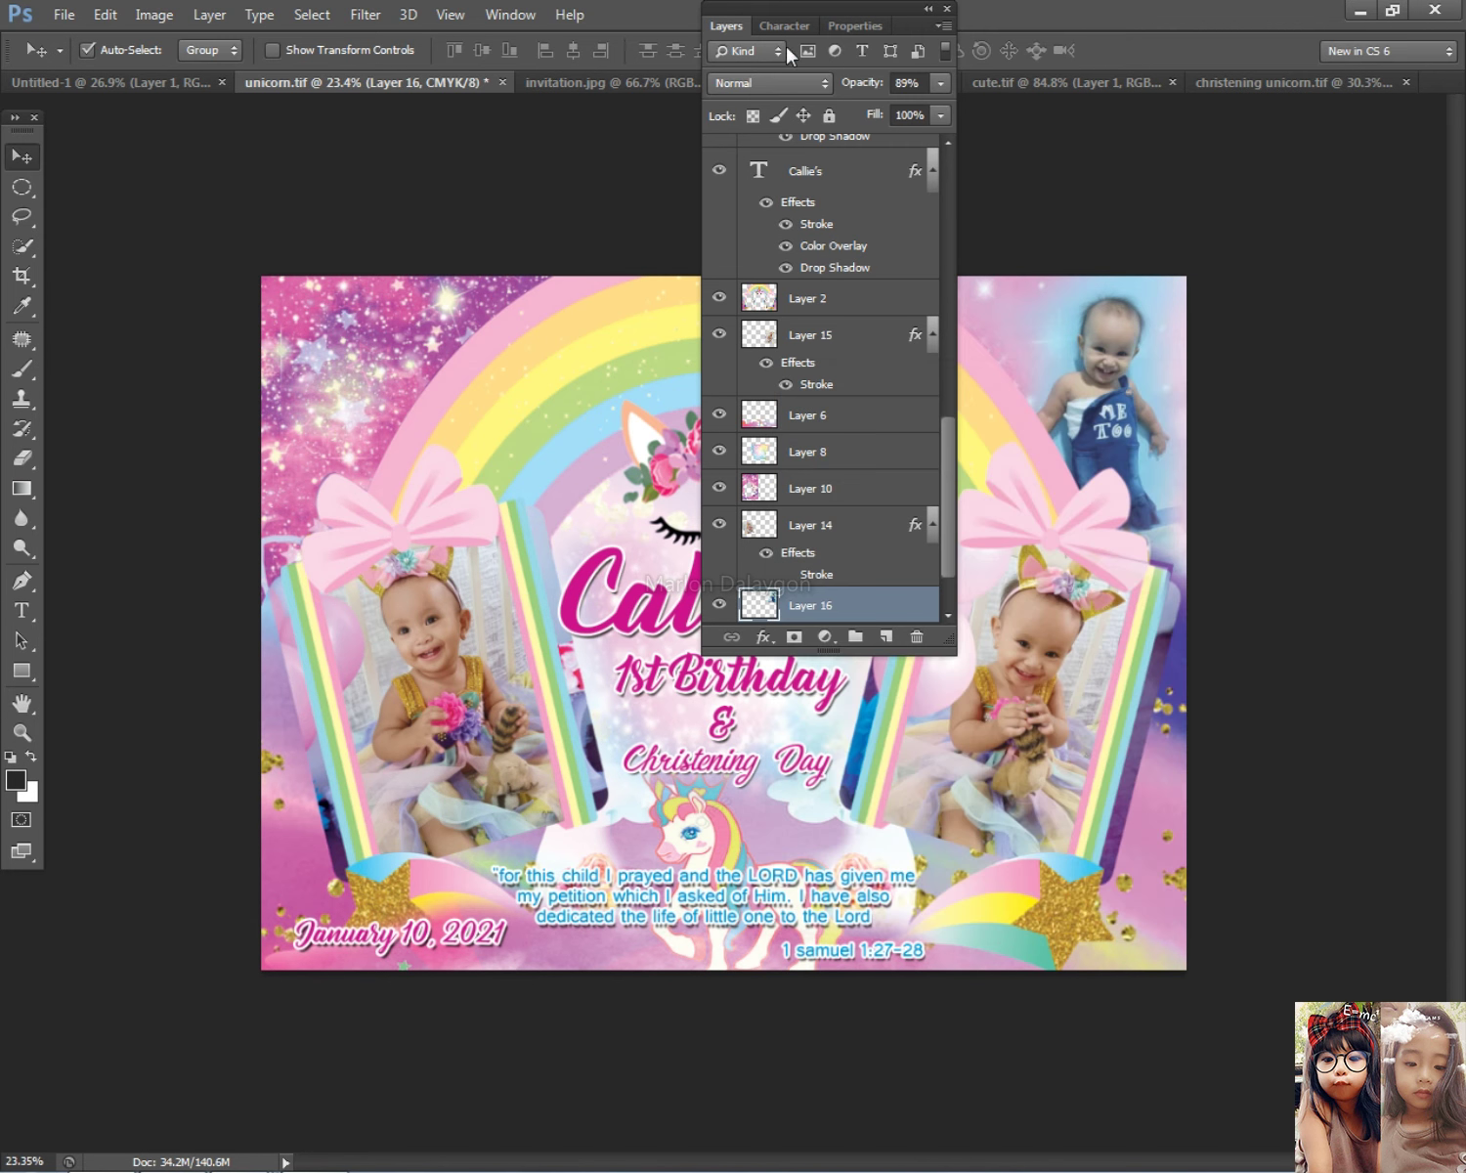
pyautogui.click(748, 37)
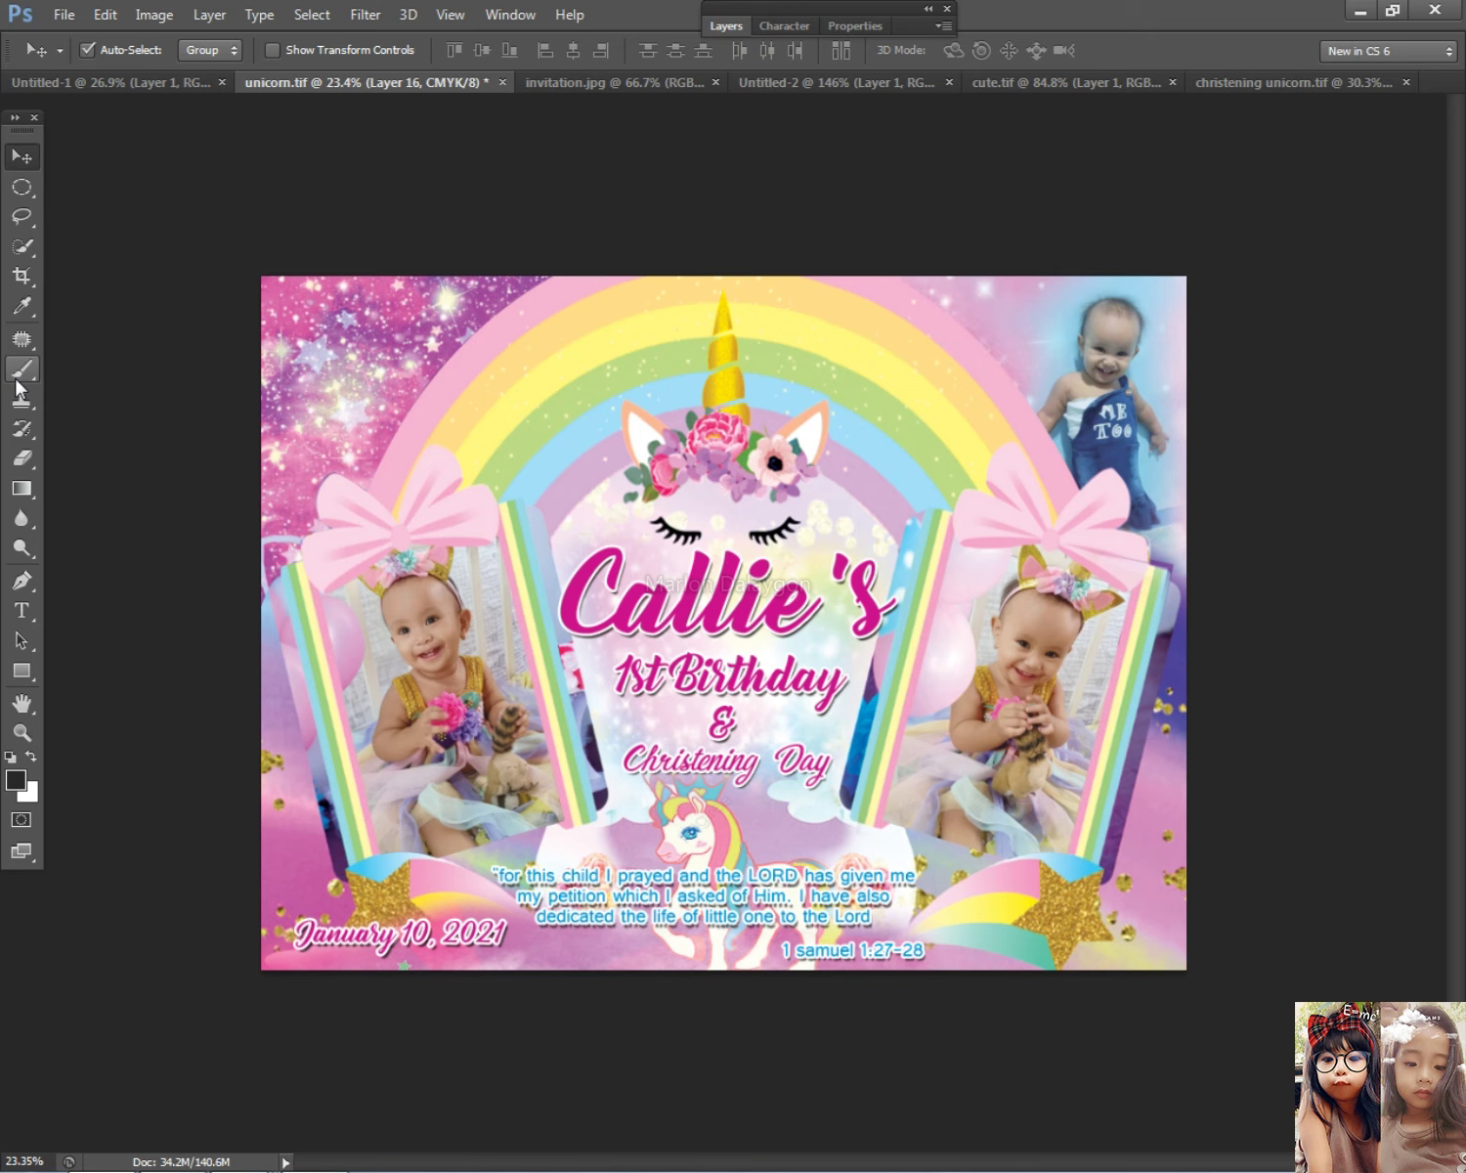
# Step: Lower Layer 16's opacity to 66% in Blending Options
pyautogui.click(23, 461)
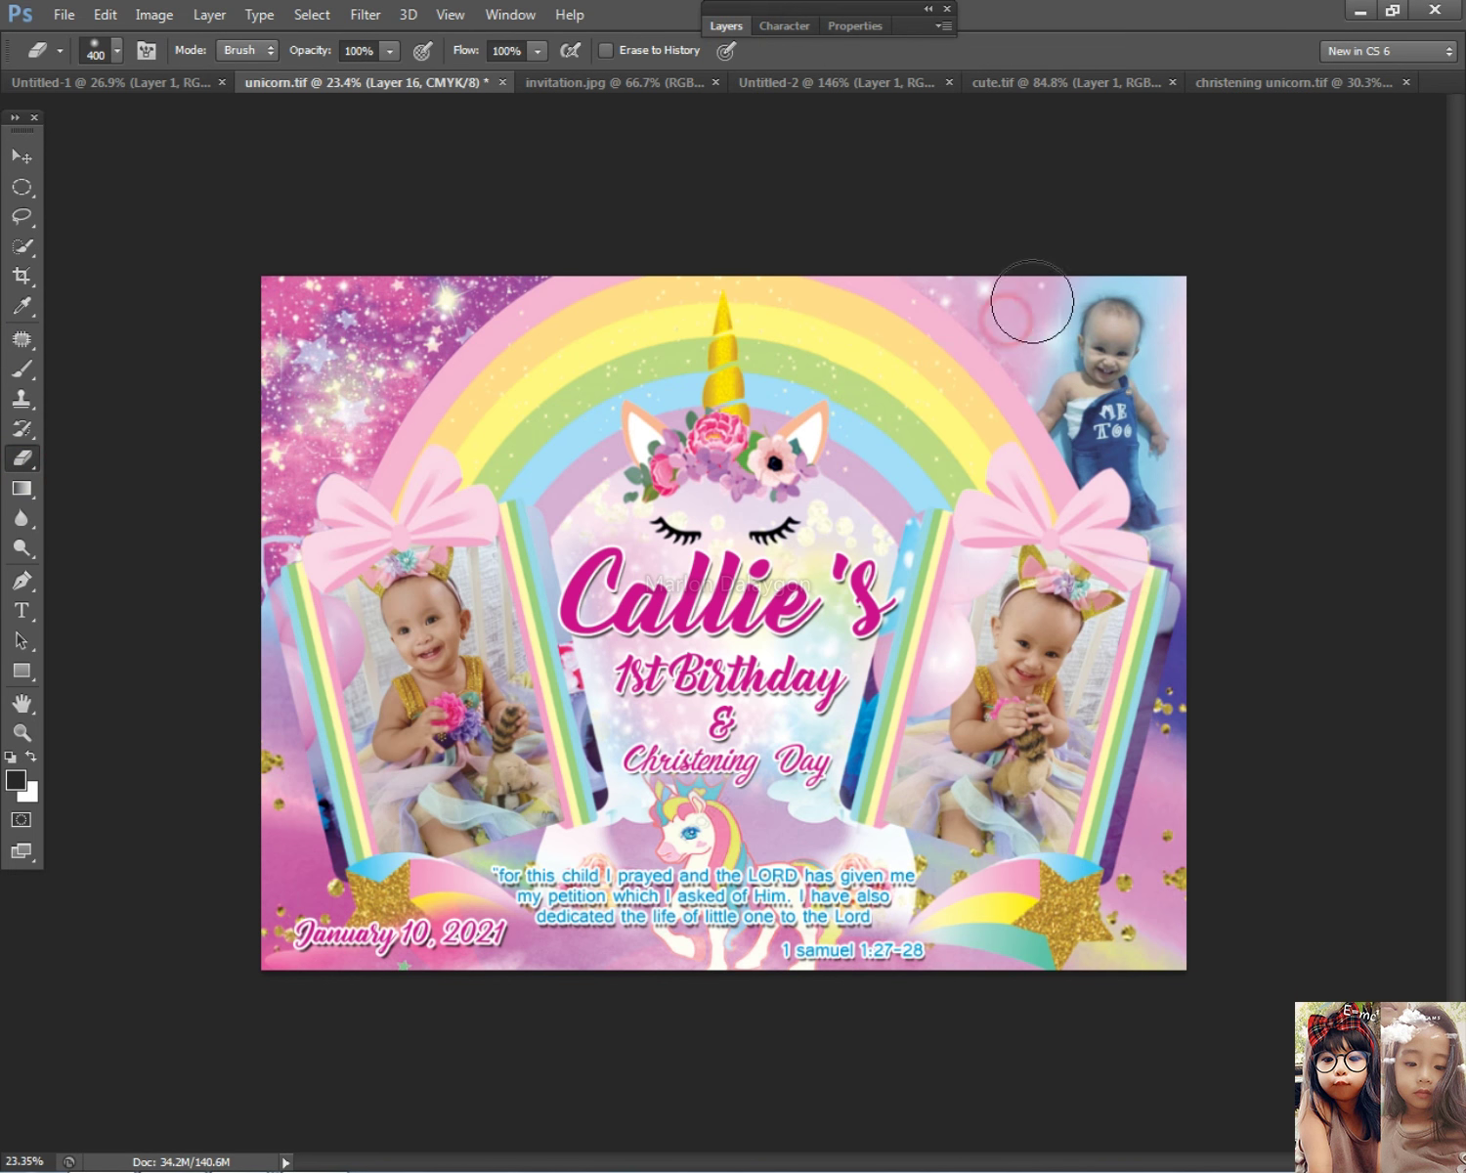
pyautogui.click(726, 26)
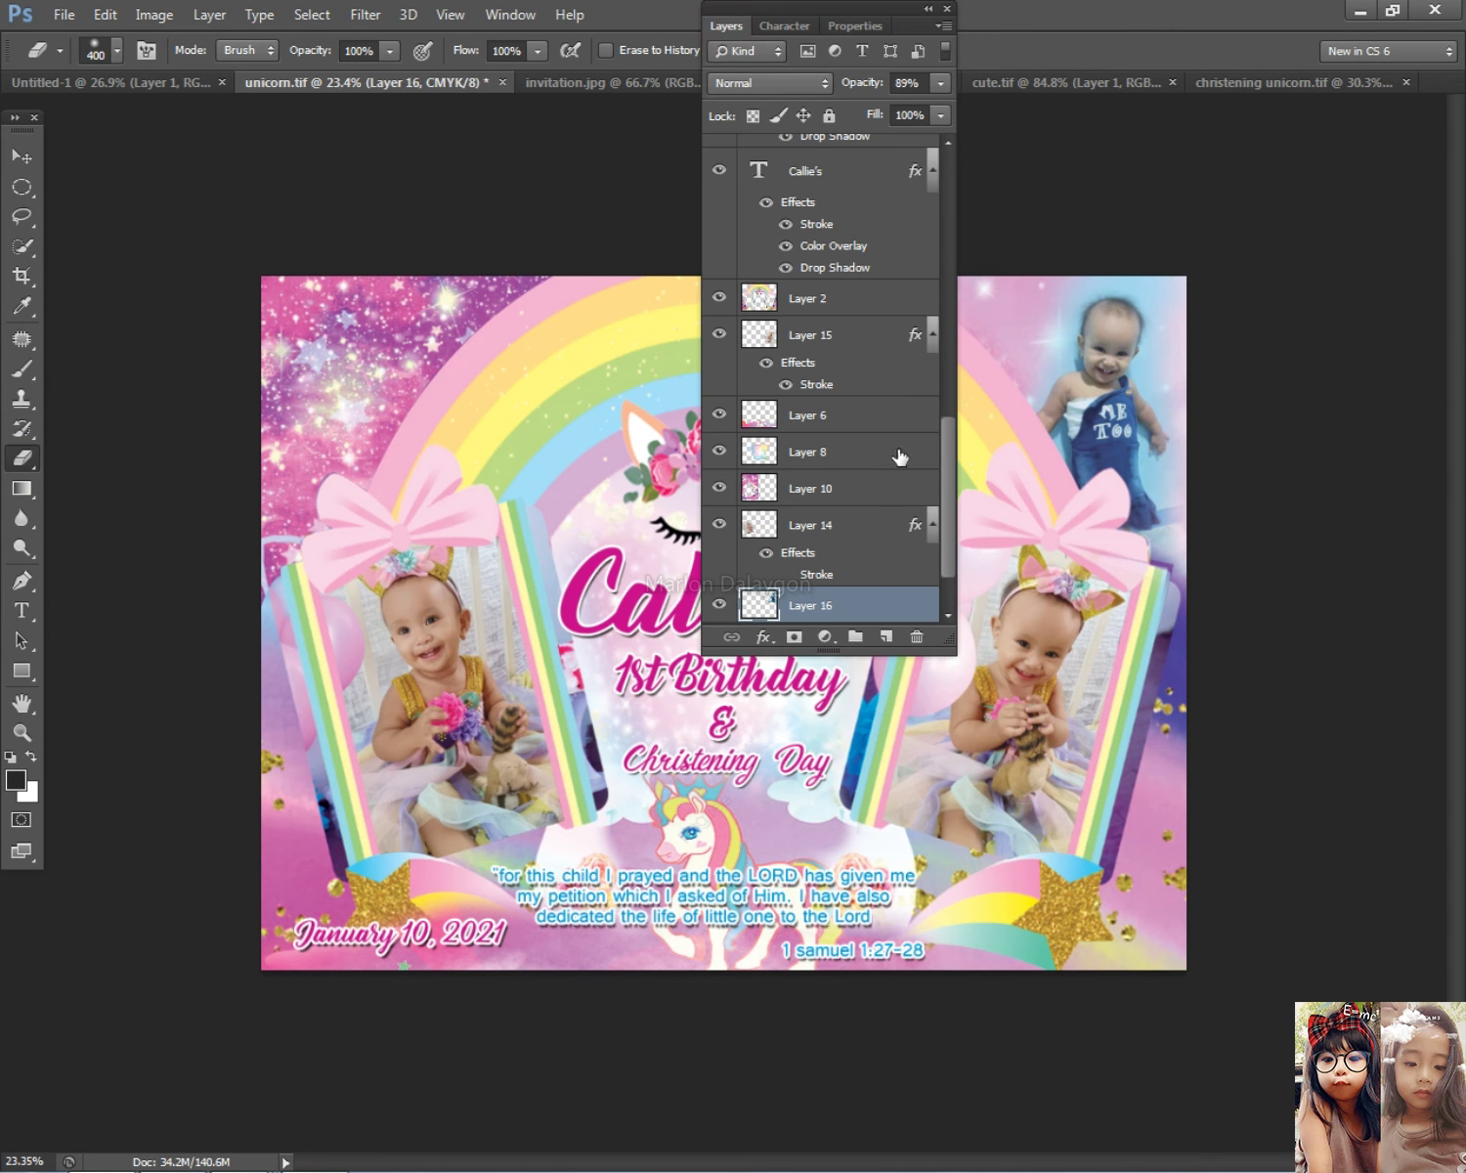
pyautogui.doubleClick(881, 603)
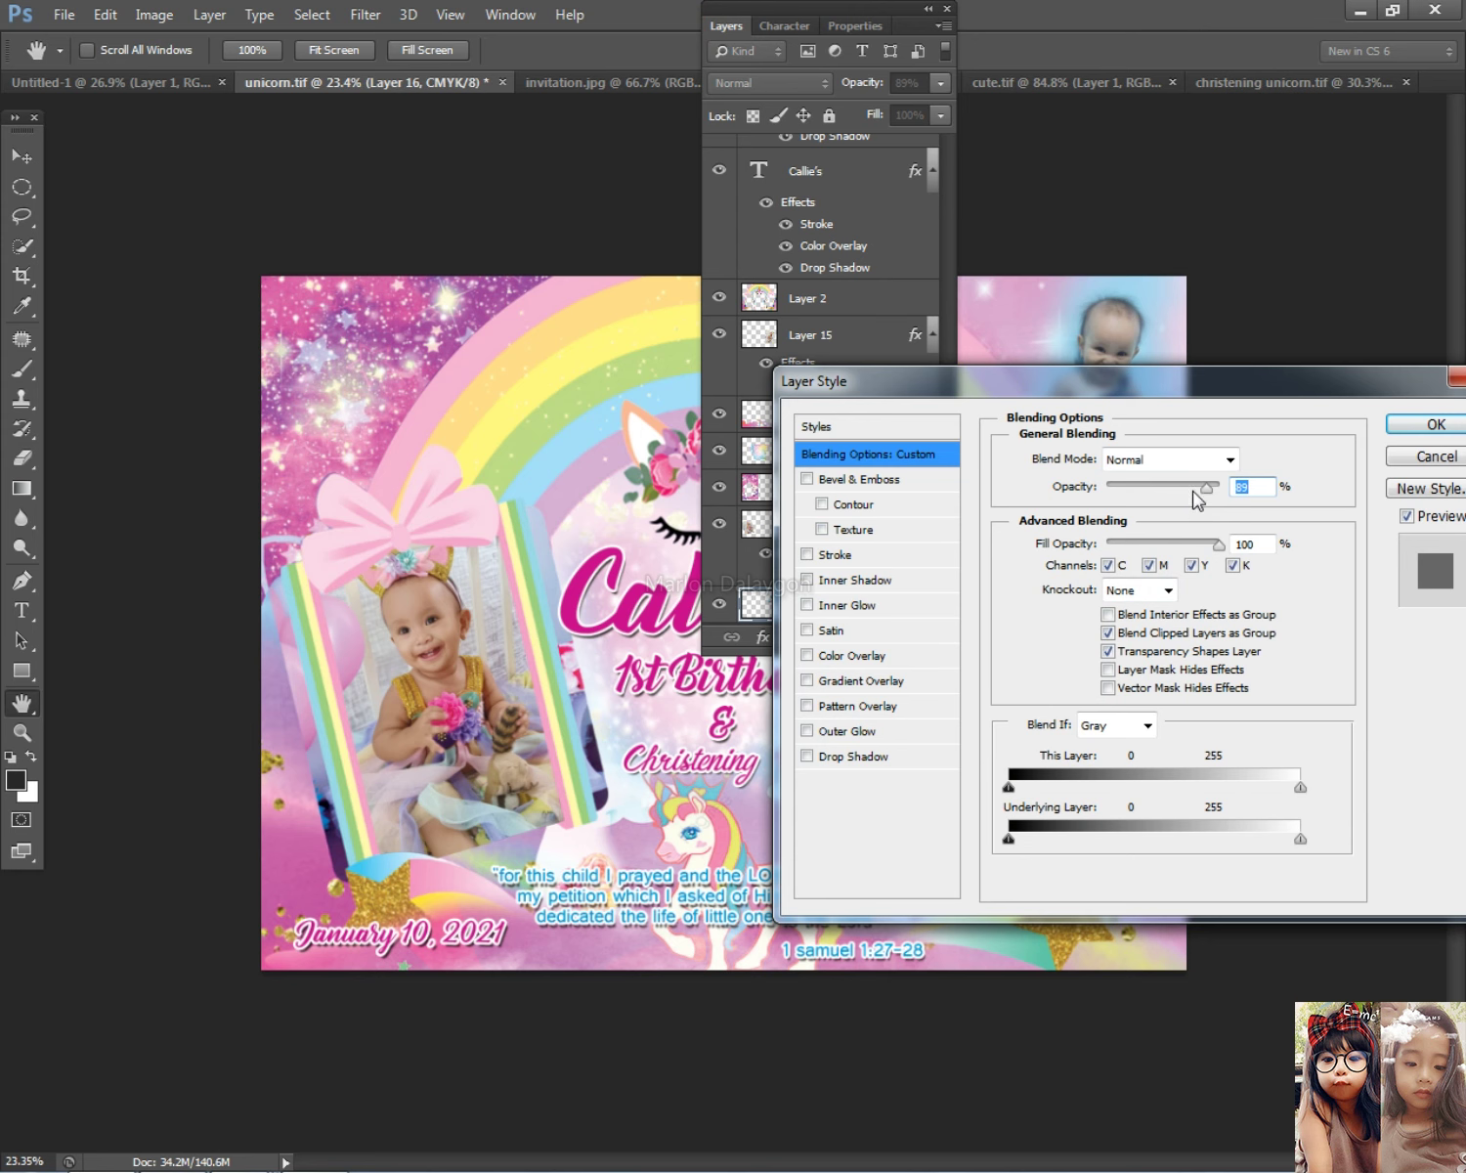
pyautogui.moveTo(1193, 492); pyautogui.dragTo(1180, 492)
pyautogui.click(1429, 424)
pyautogui.press('e')
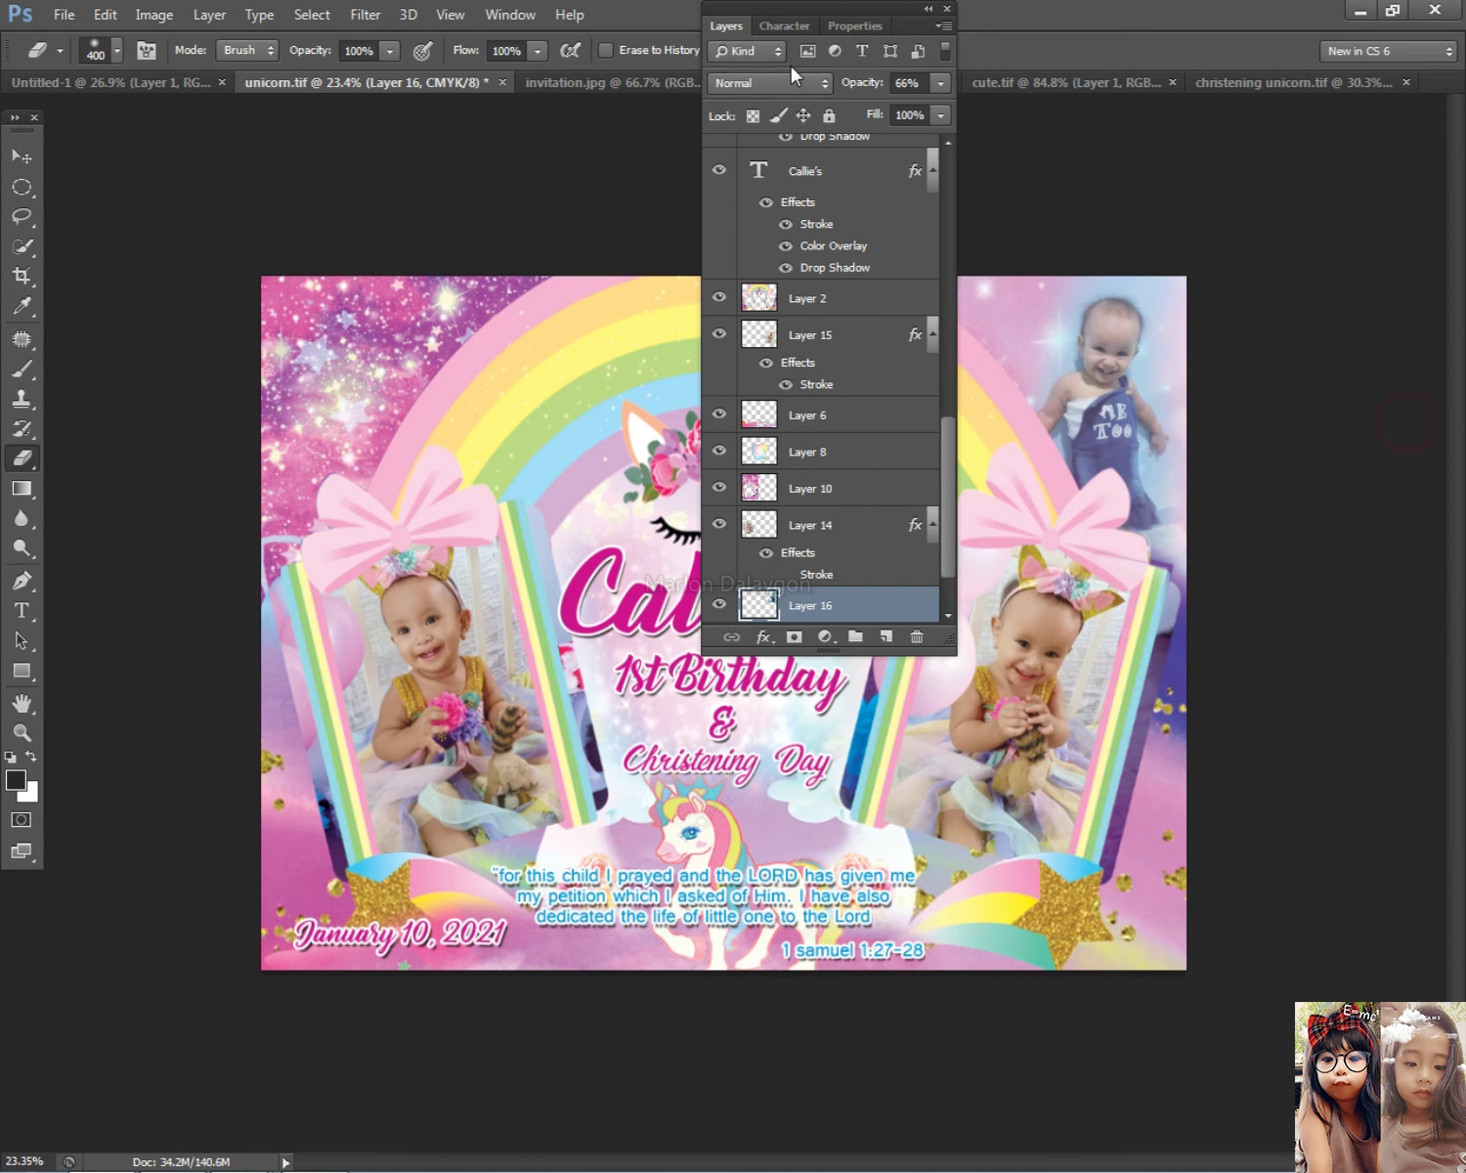
pyautogui.click(721, 26)
pyautogui.scroll(-2, 929, 459)
pyautogui.scroll(1, 995, 484)
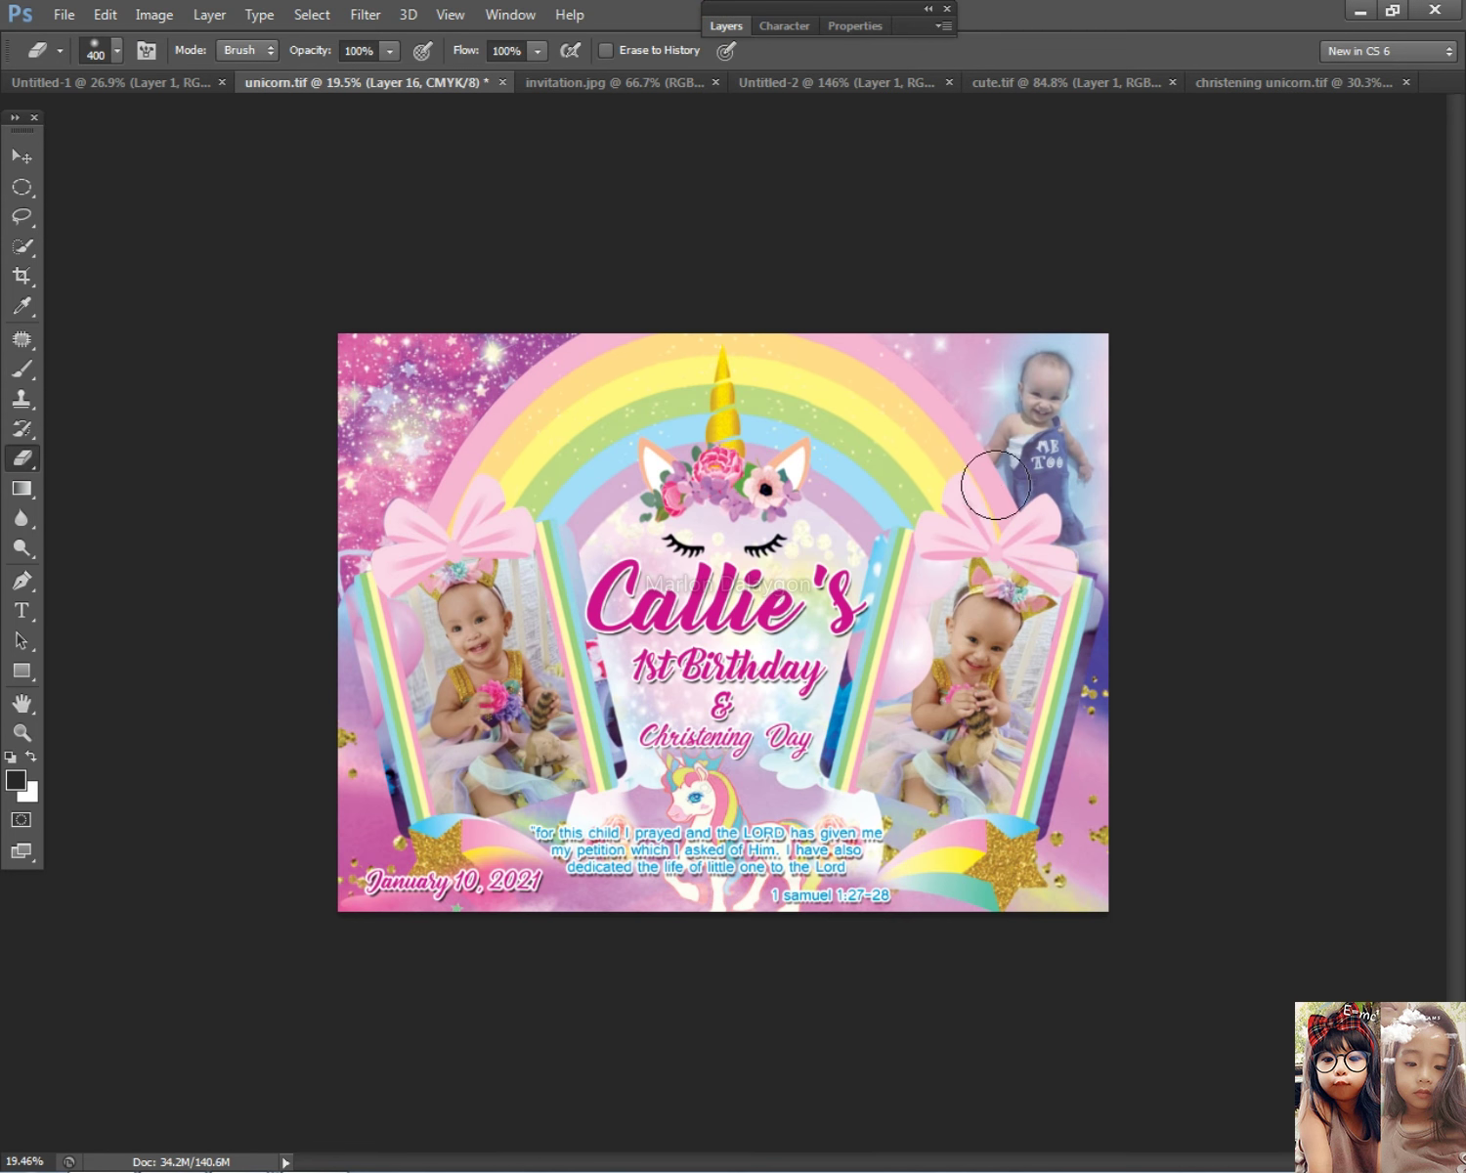
pyautogui.click(22, 156)
# Step: Tilt the top-right photo slightly and enlarge it to about 105%
pyautogui.rightClick(1070, 449)
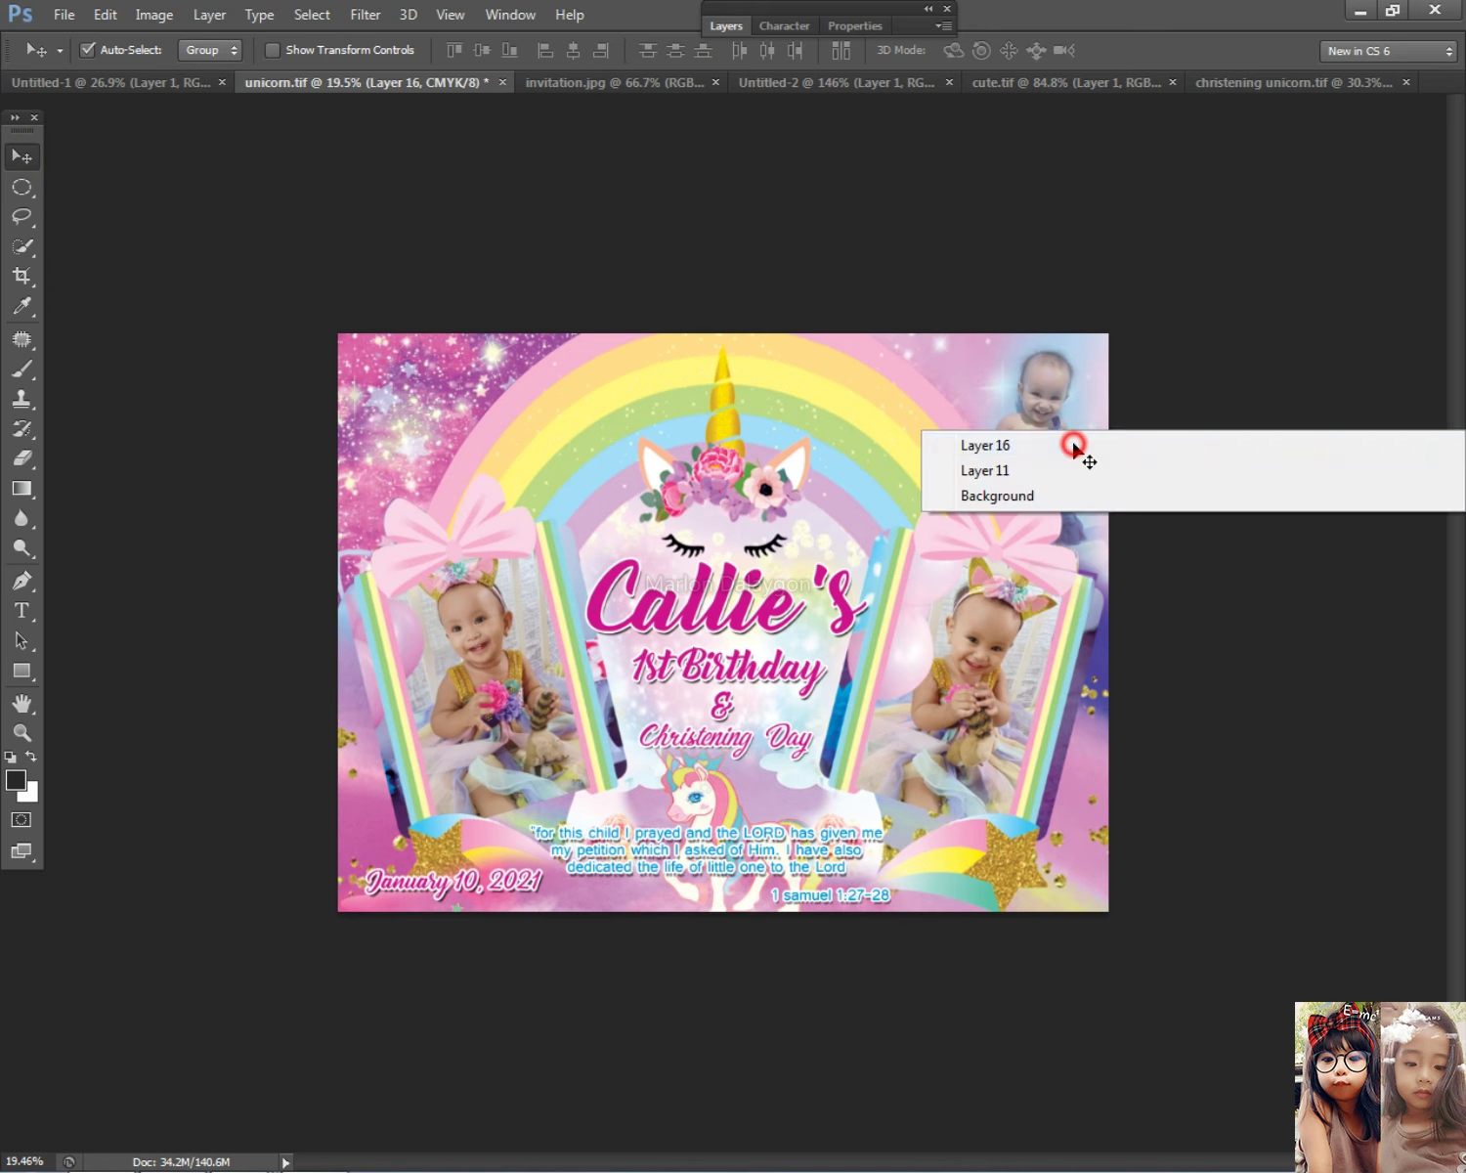
pyautogui.click(1071, 442)
pyautogui.hotkey('ctrl', 't')
pyautogui.moveTo(1162, 319); pyautogui.dragTo(1168, 312)
pyautogui.moveTo(1146, 590); pyautogui.dragTo(1161, 603)
pyautogui.moveTo(901, 271); pyautogui.dragTo(892, 259)
pyautogui.press('Return')
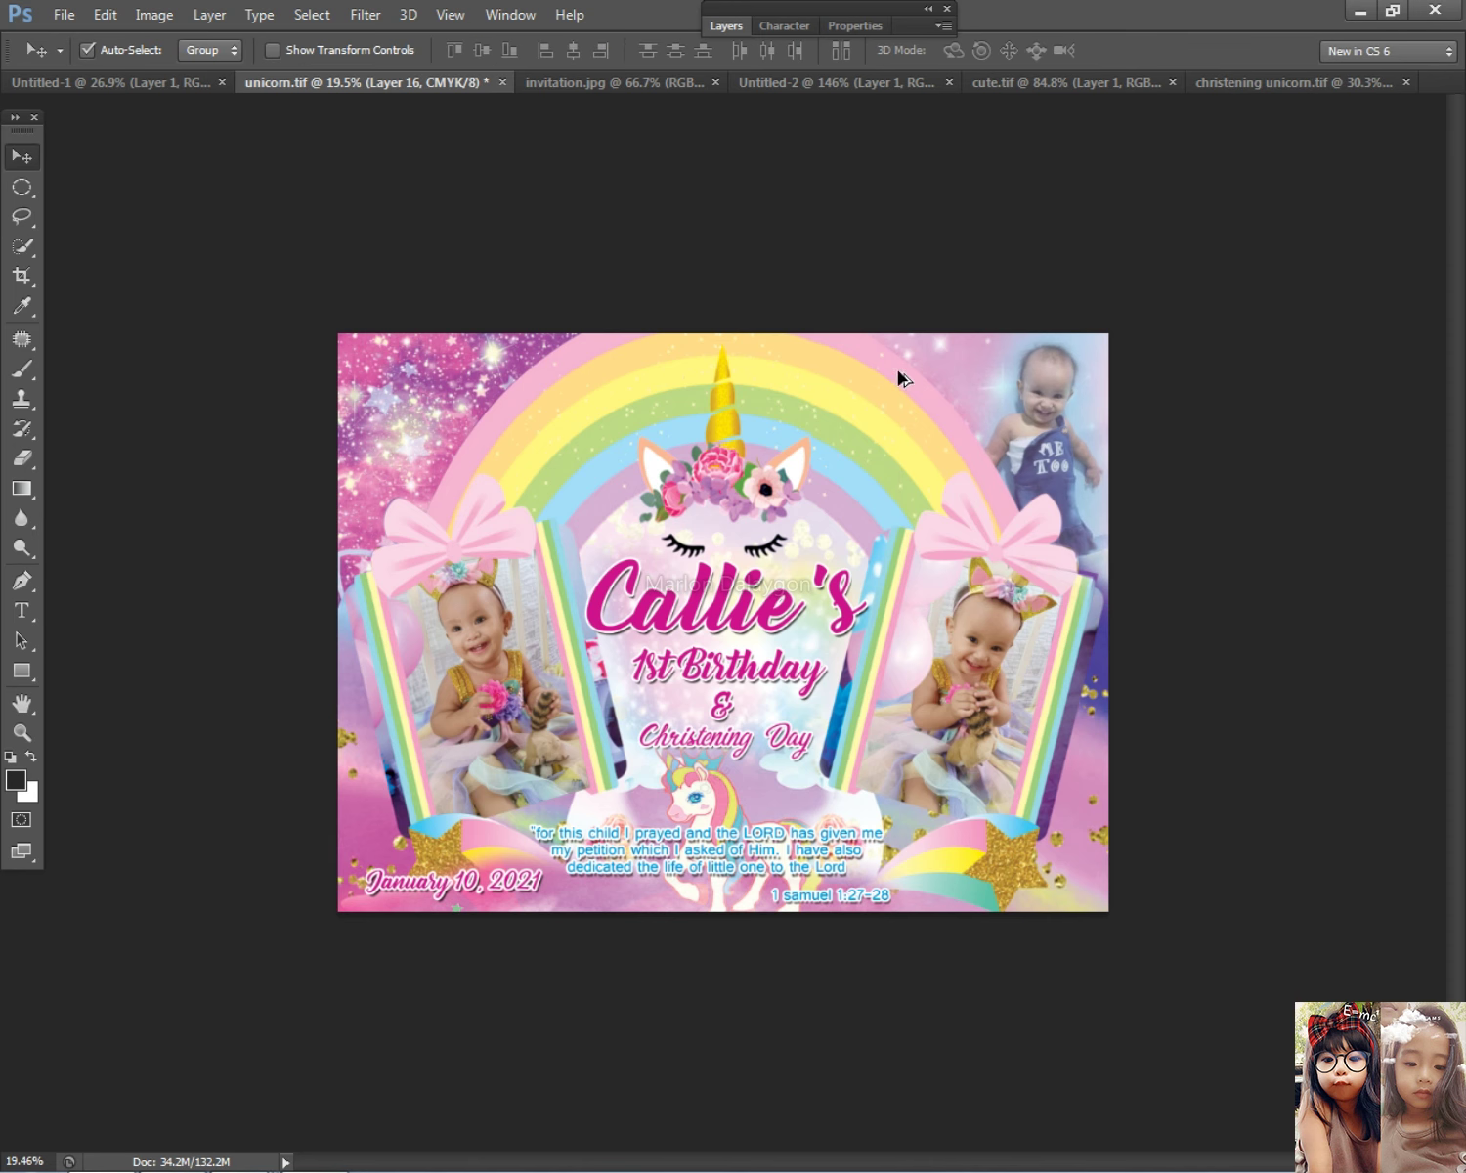
# Step: Copy the white-dress baby photo from the Facebook photo viewer in Chrome
pyautogui.scroll(1, 811, 685)
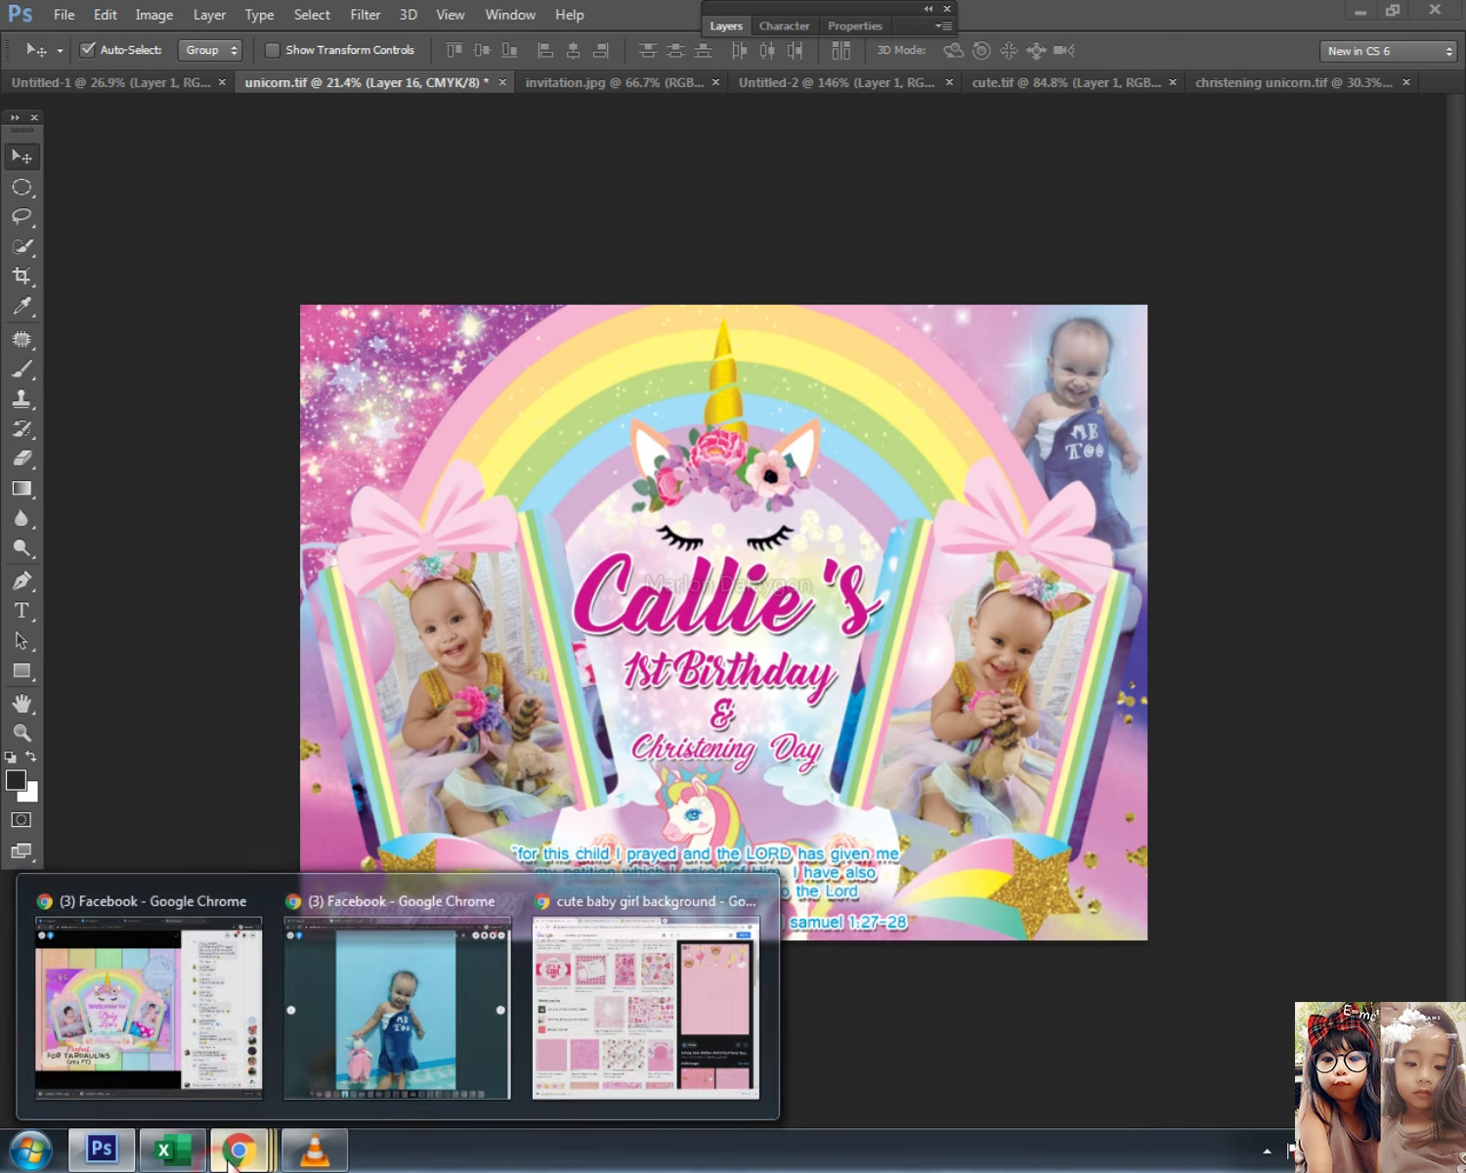
pyautogui.click(460, 1032)
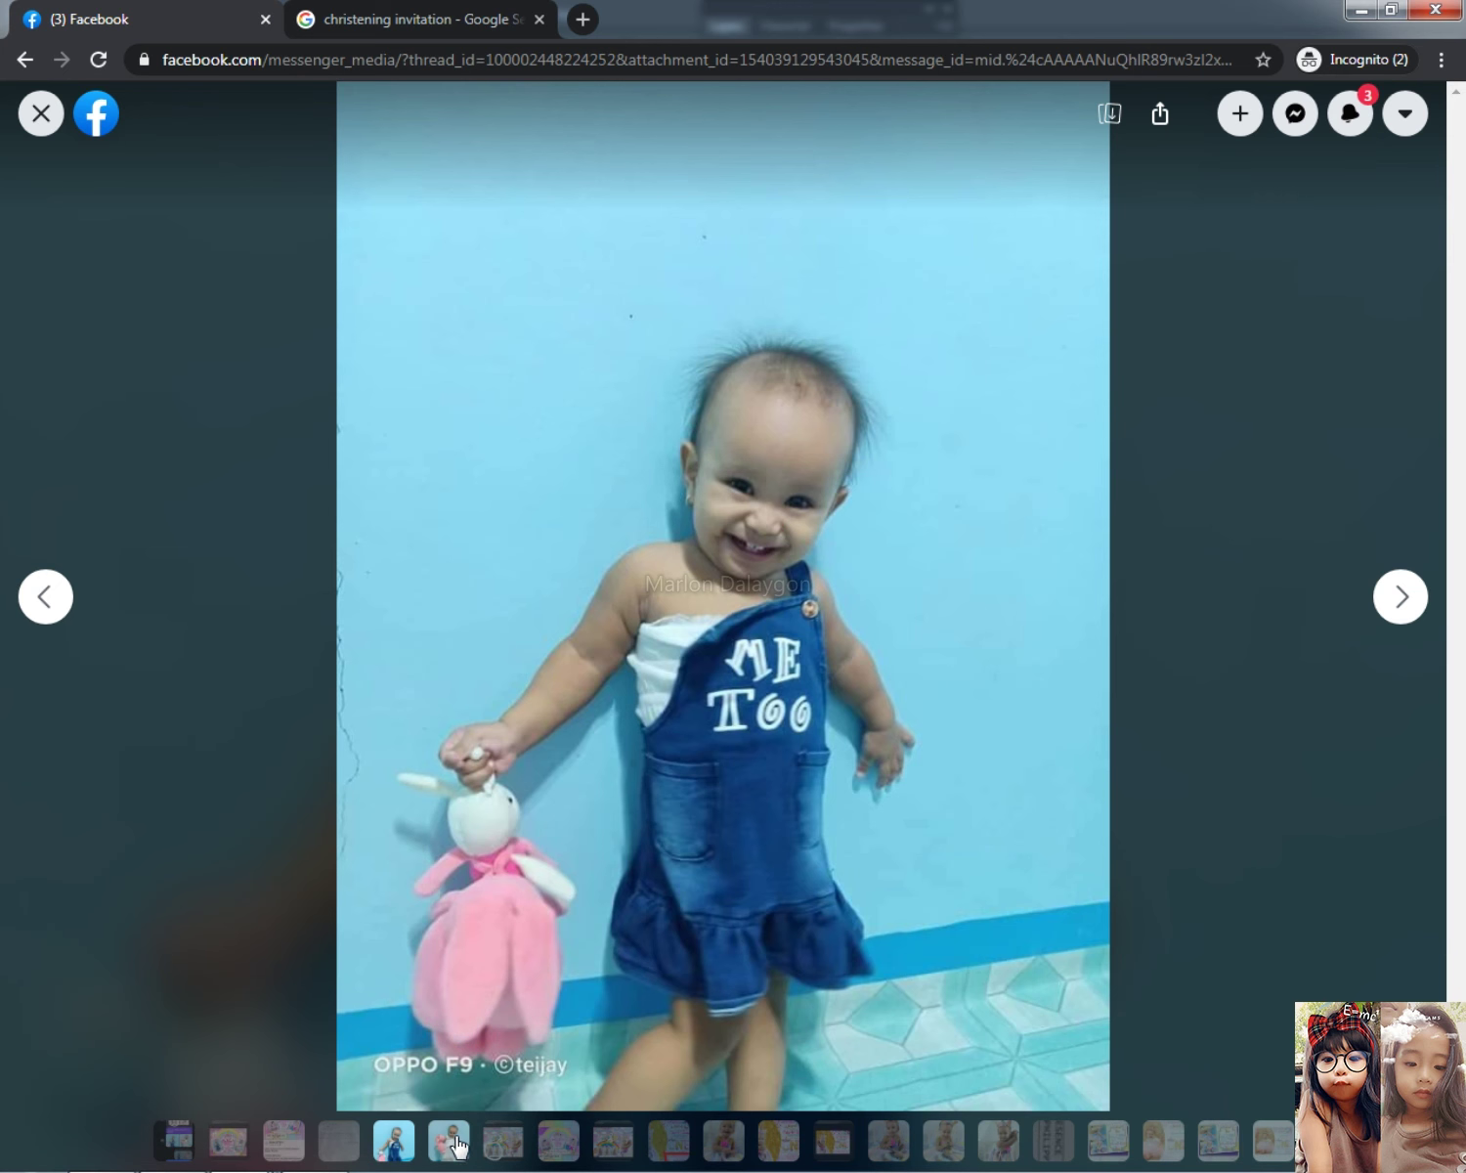
pyautogui.click(453, 1142)
pyautogui.rightClick(678, 591)
pyautogui.click(754, 663)
pyautogui.hotkey('alt', 'Tab')
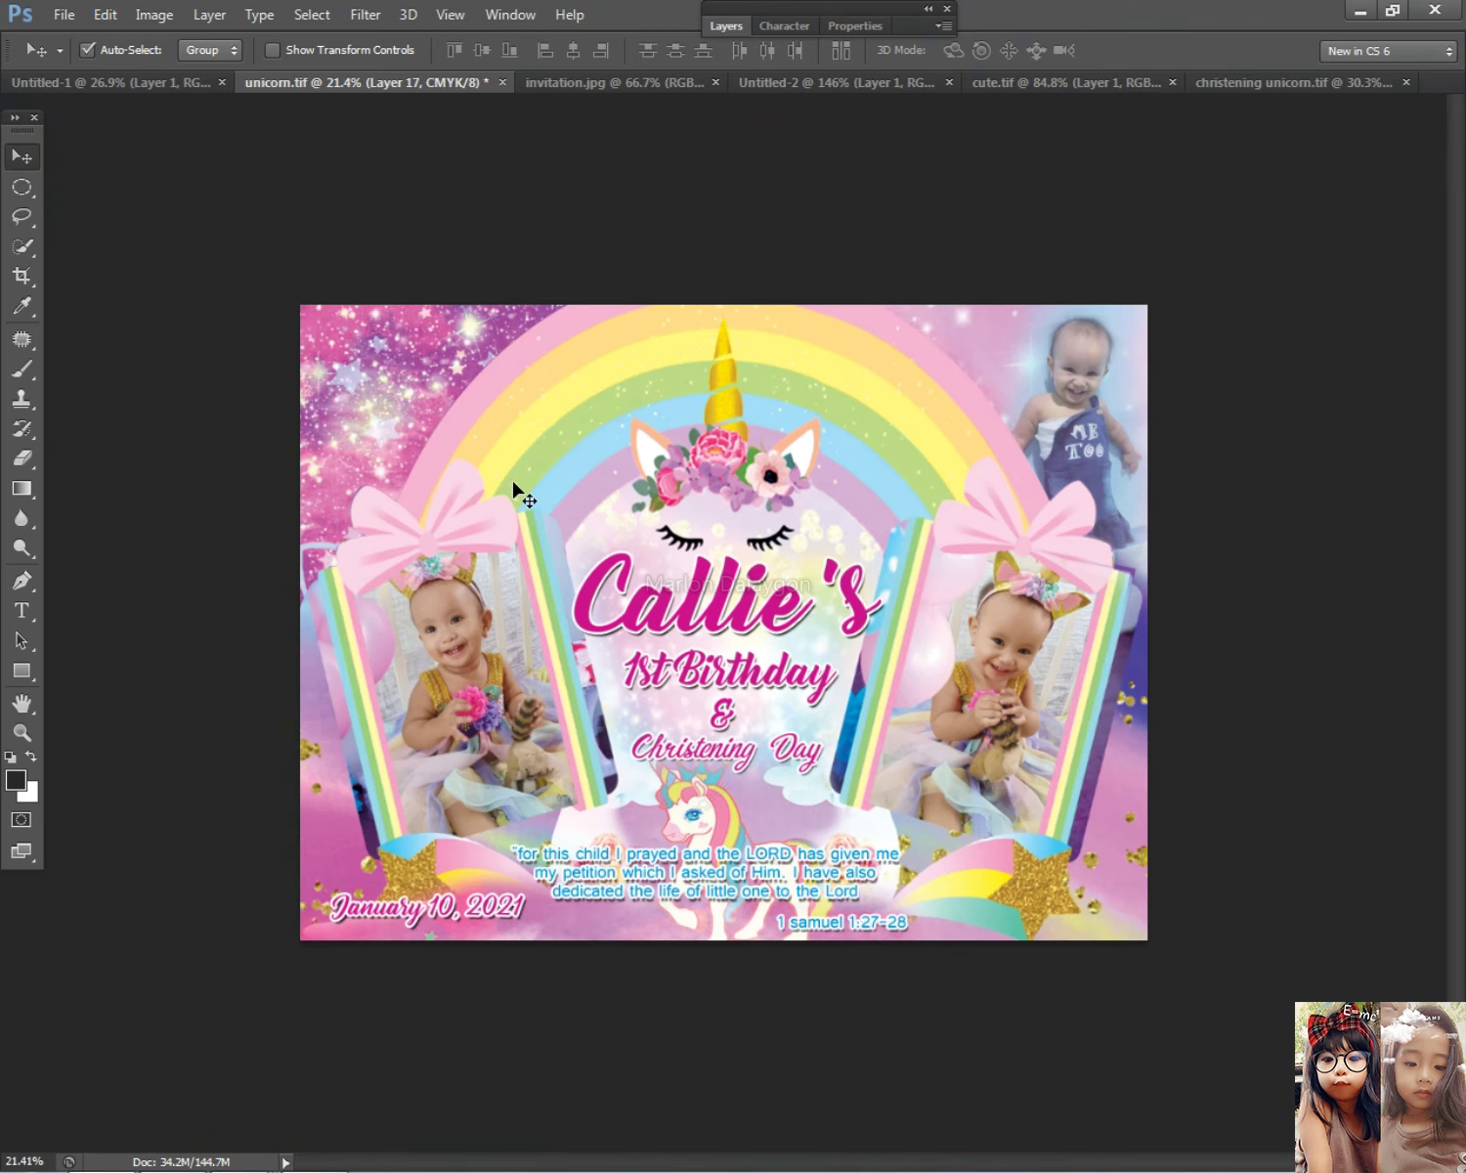
# Step: Move the pasted photo toward the top-left and send it one level back in the layer stack
pyautogui.hotkey('ctrl', 't')
pyautogui.moveTo(793, 554); pyautogui.dragTo(376, 368)
pyautogui.press('Return')
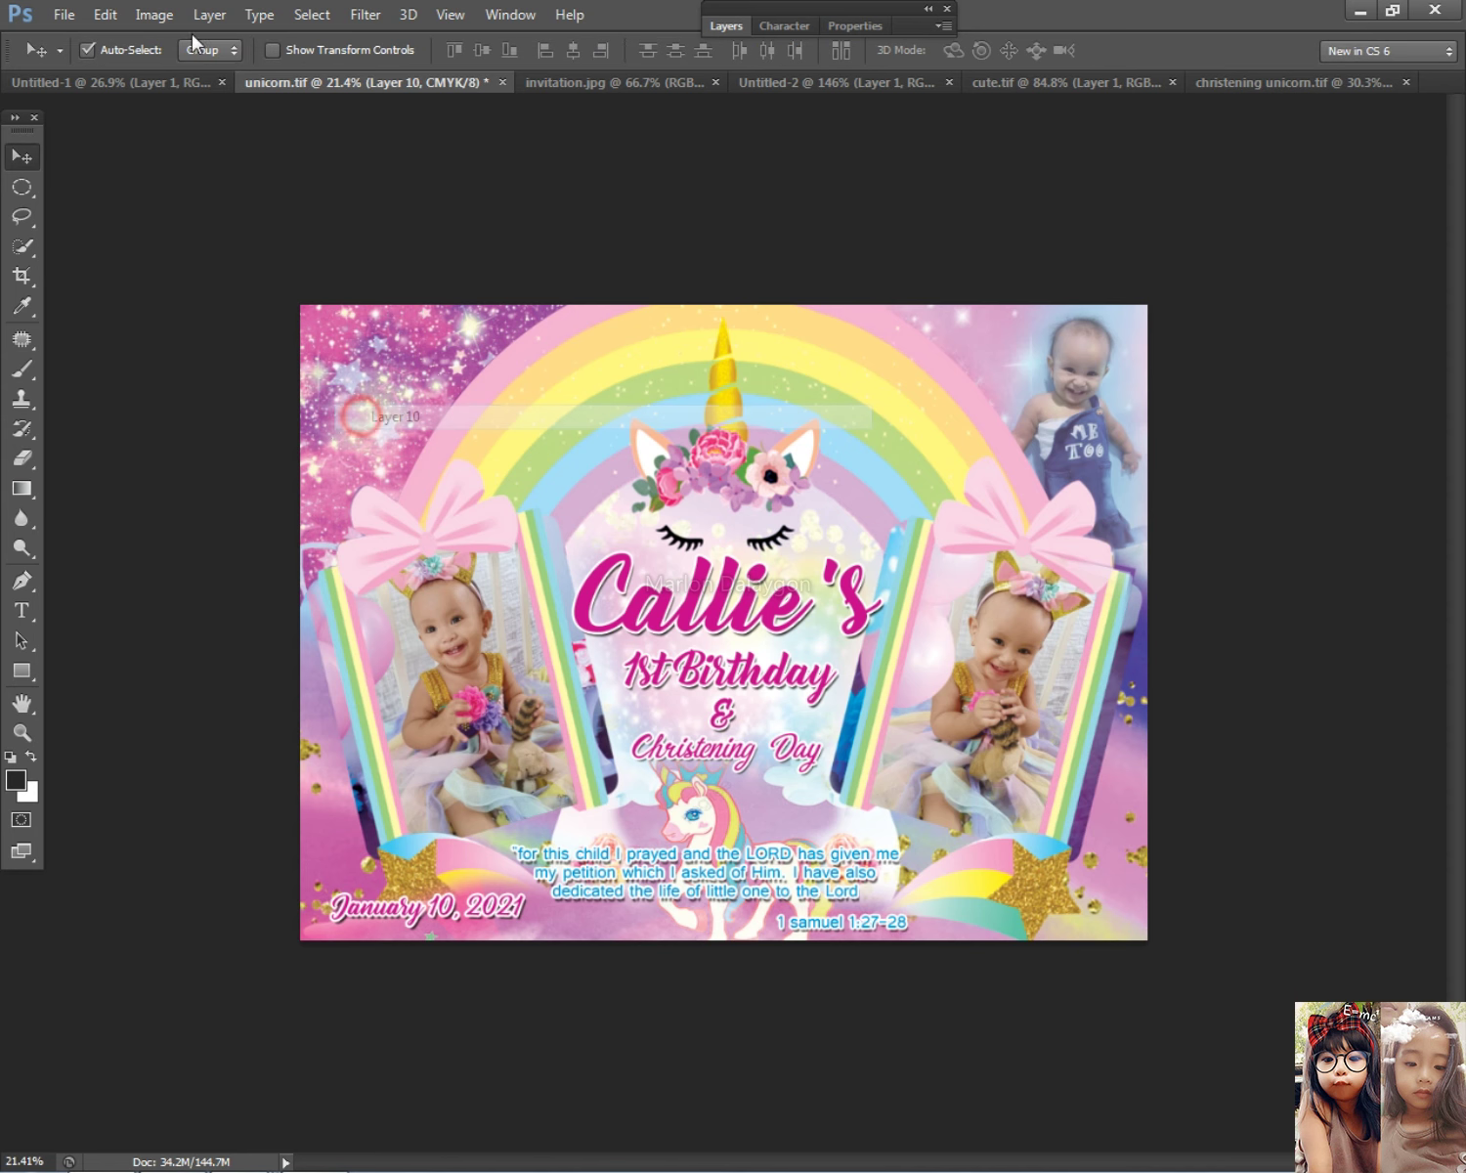
pyautogui.click(210, 14)
pyautogui.click(279, 549)
pyautogui.click(507, 589)
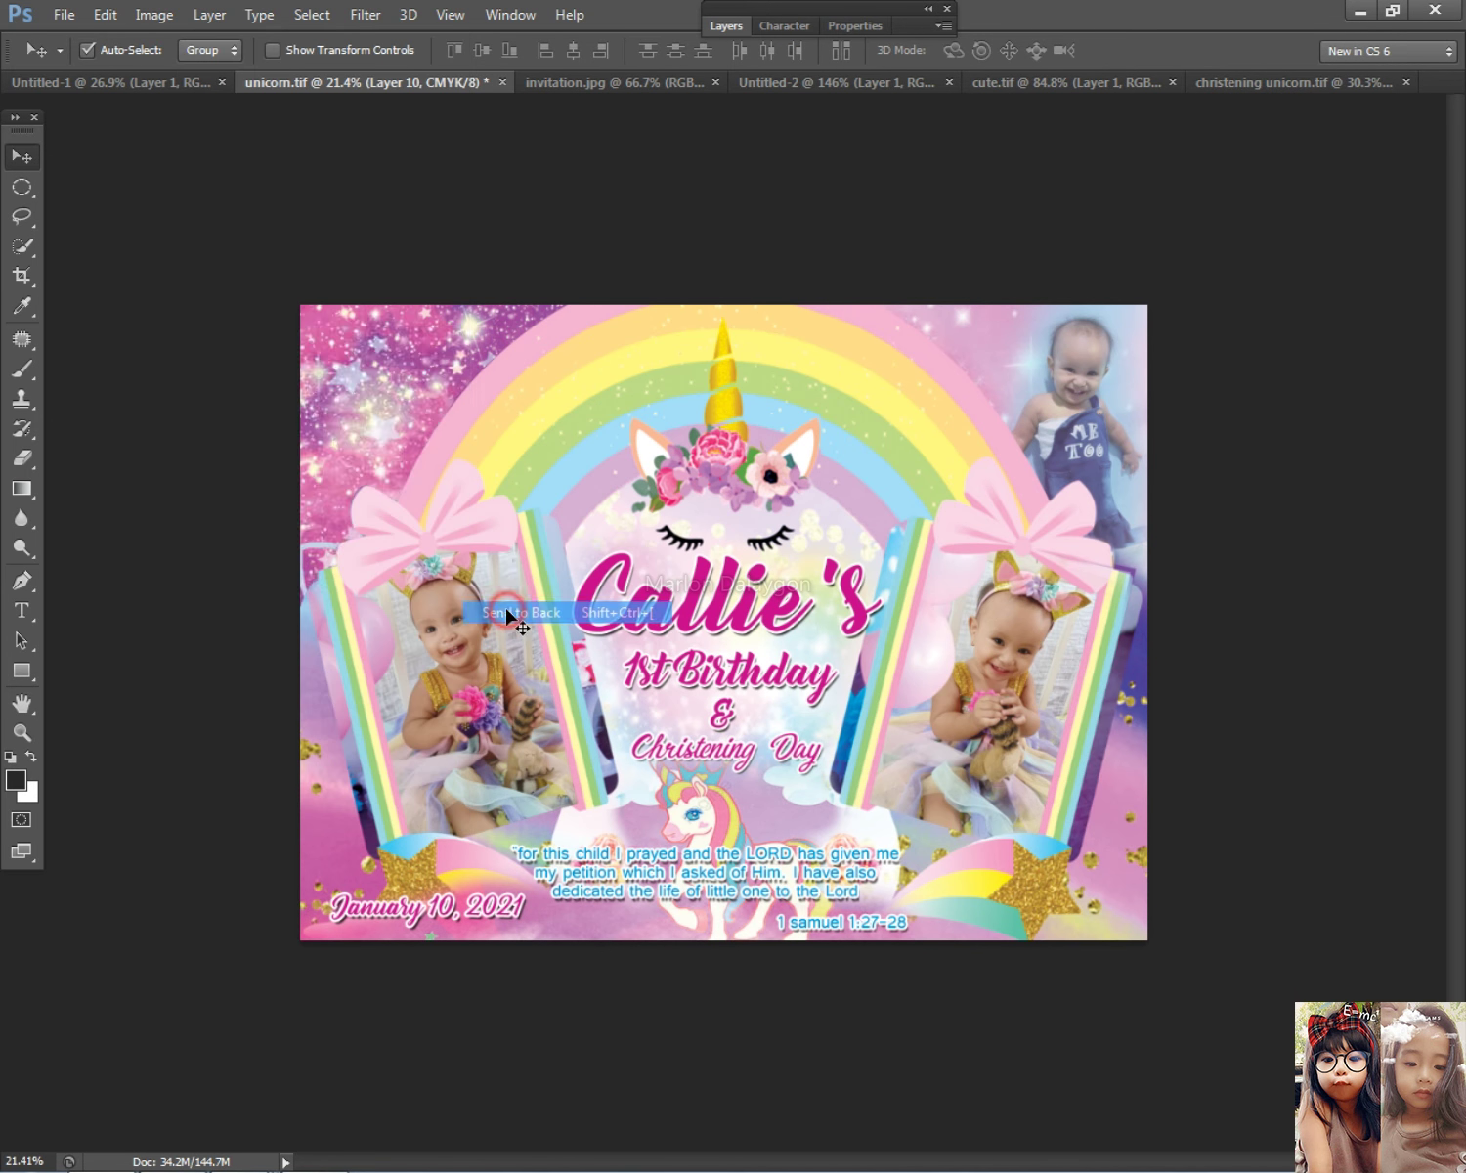
pyautogui.hotkey('ctrl', 'z')
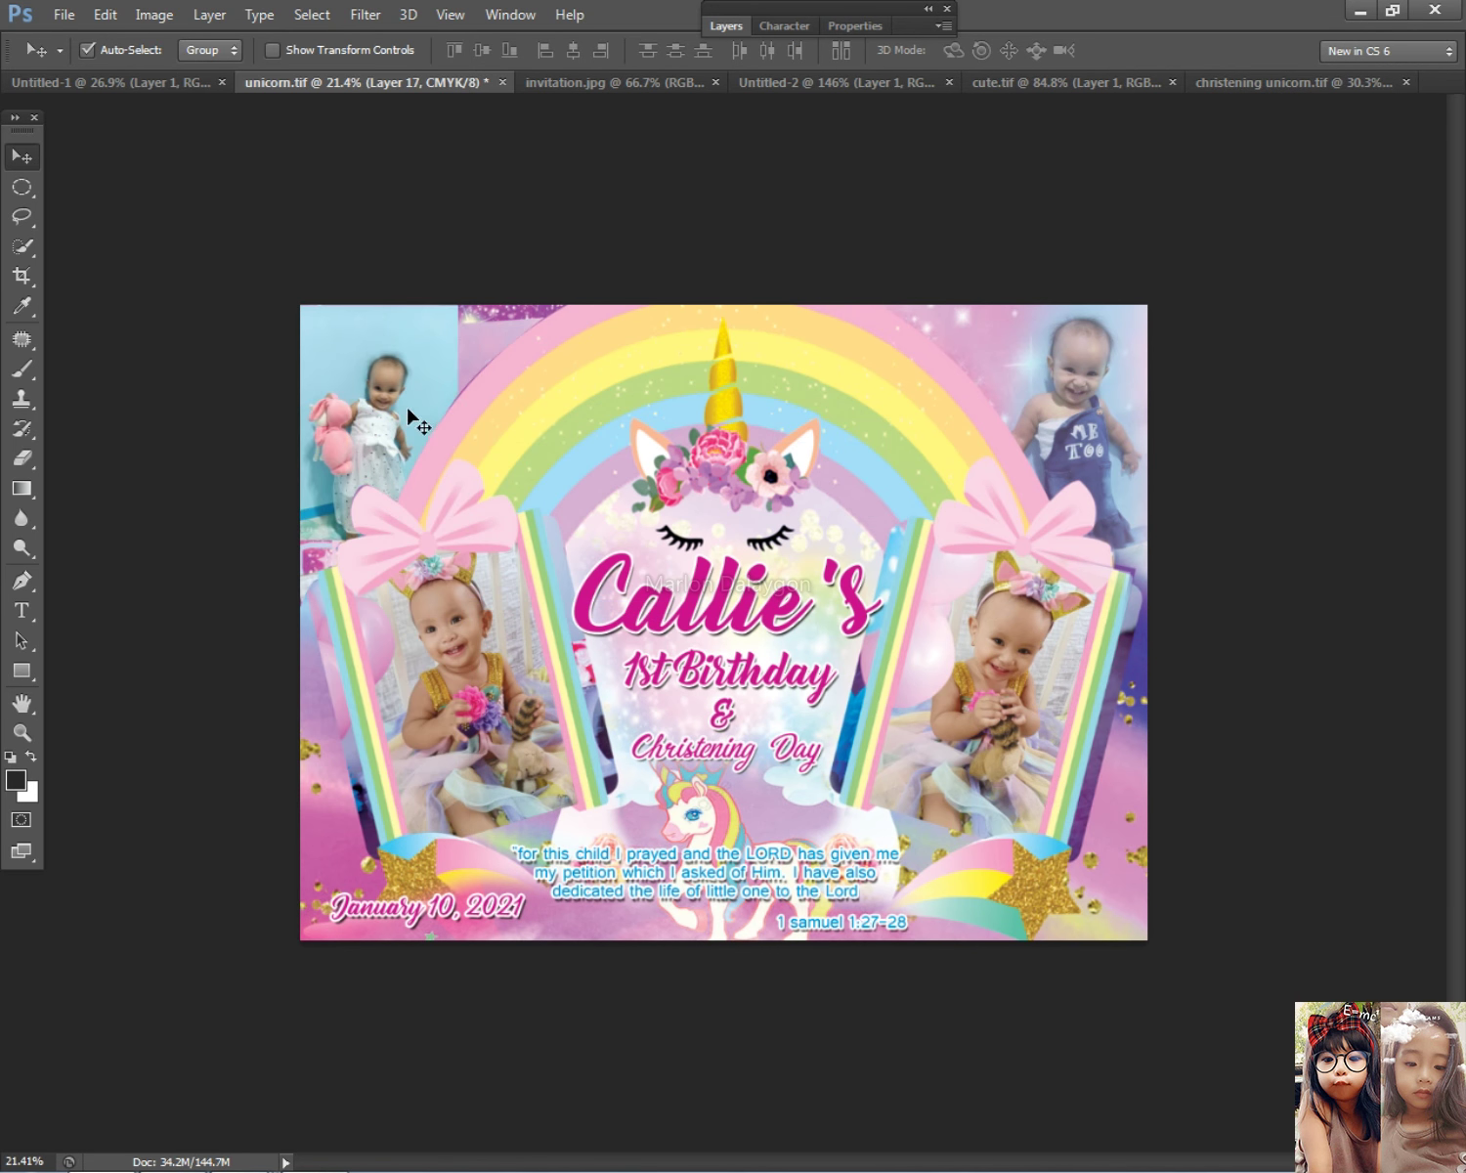
pyautogui.hotkey('ctrl', '[')
# Step: Delete the pale overlay in the top-left corner using an elliptical selection
pyautogui.click(437, 384)
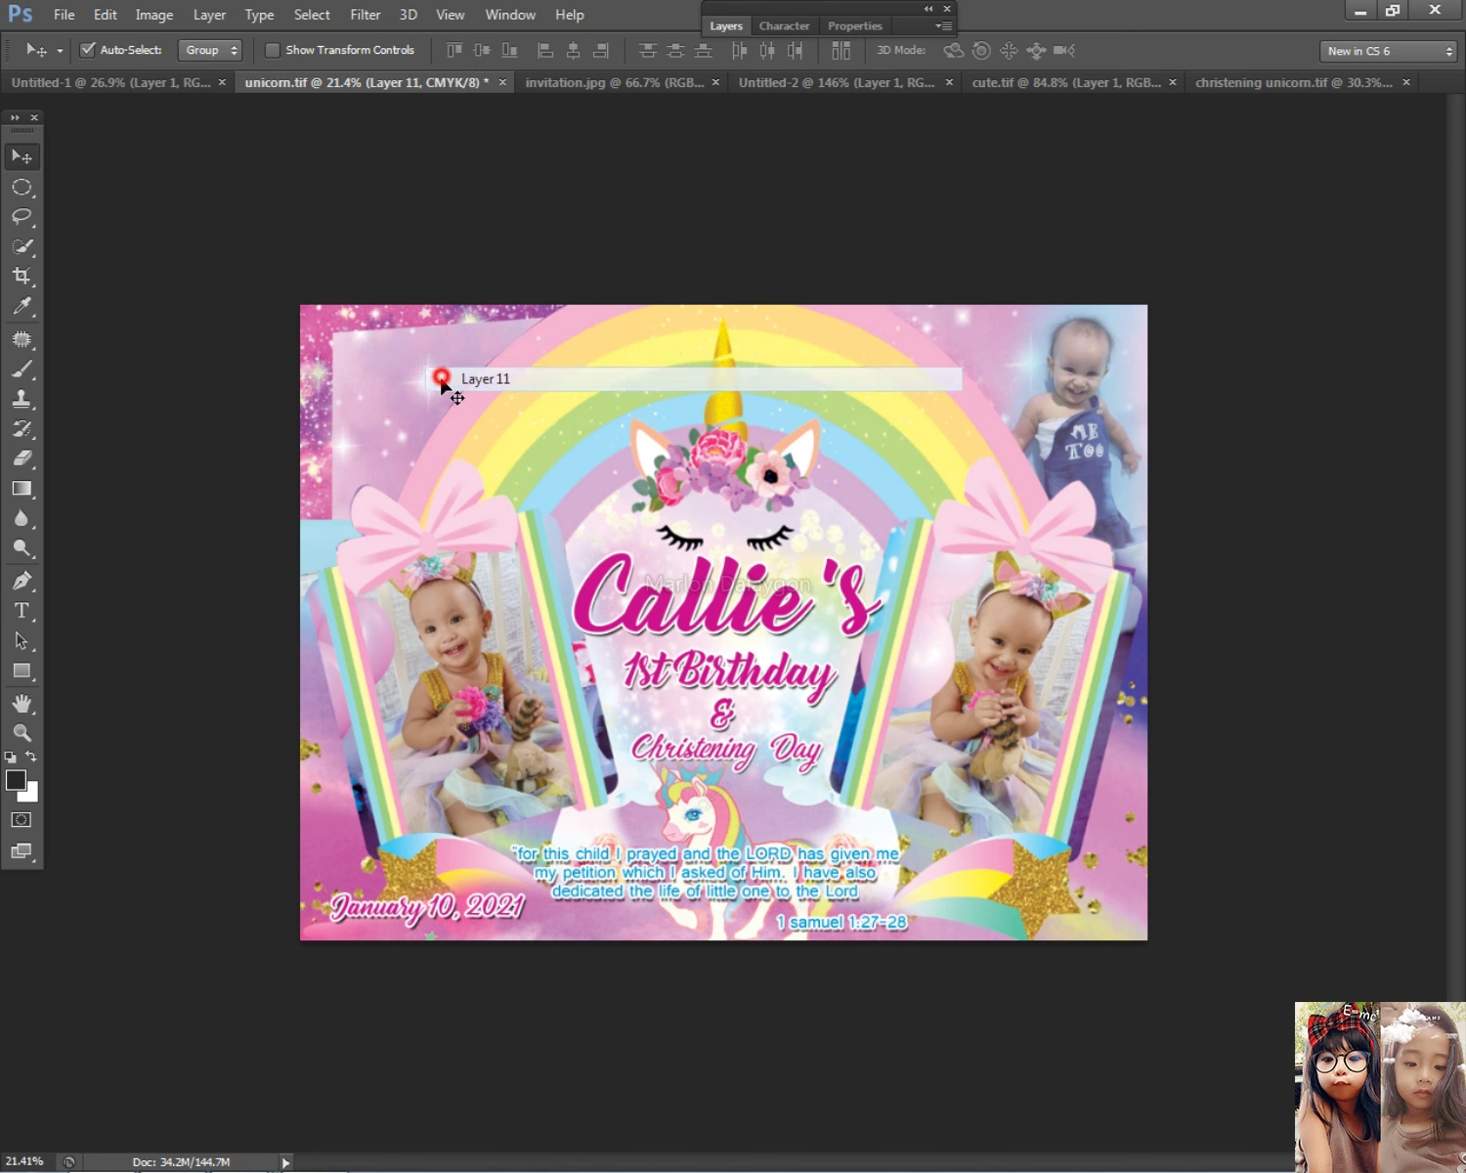
pyautogui.click(11, 186)
pyautogui.moveTo(148, 186); pyautogui.dragTo(622, 700)
pyautogui.press('Delete')
pyautogui.hotkey('ctrl', 'd')
# Step: Pick Layer 17, the white-dress photo, and drag it into the top-left corner
pyautogui.click(20, 154)
pyautogui.rightClick(318, 539)
pyautogui.click(328, 541)
pyautogui.moveTo(328, 541); pyautogui.dragTo(339, 322)
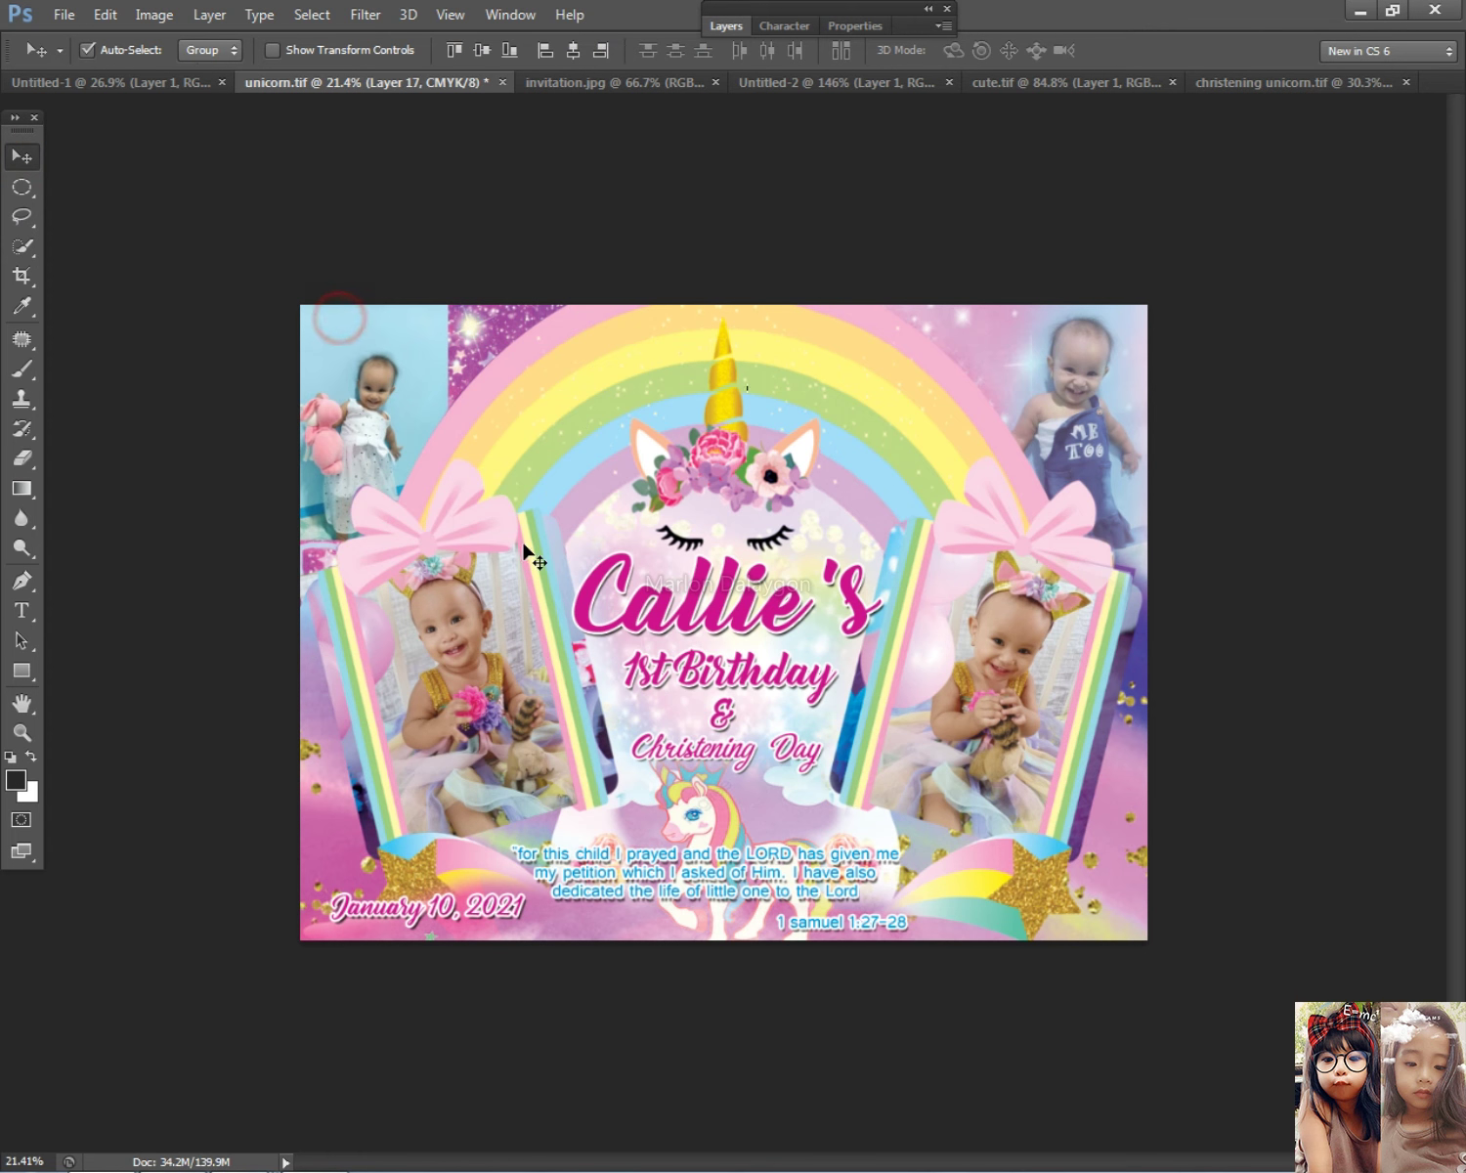
pyautogui.hotkey('ctrl', 't')
pyautogui.press('Return')
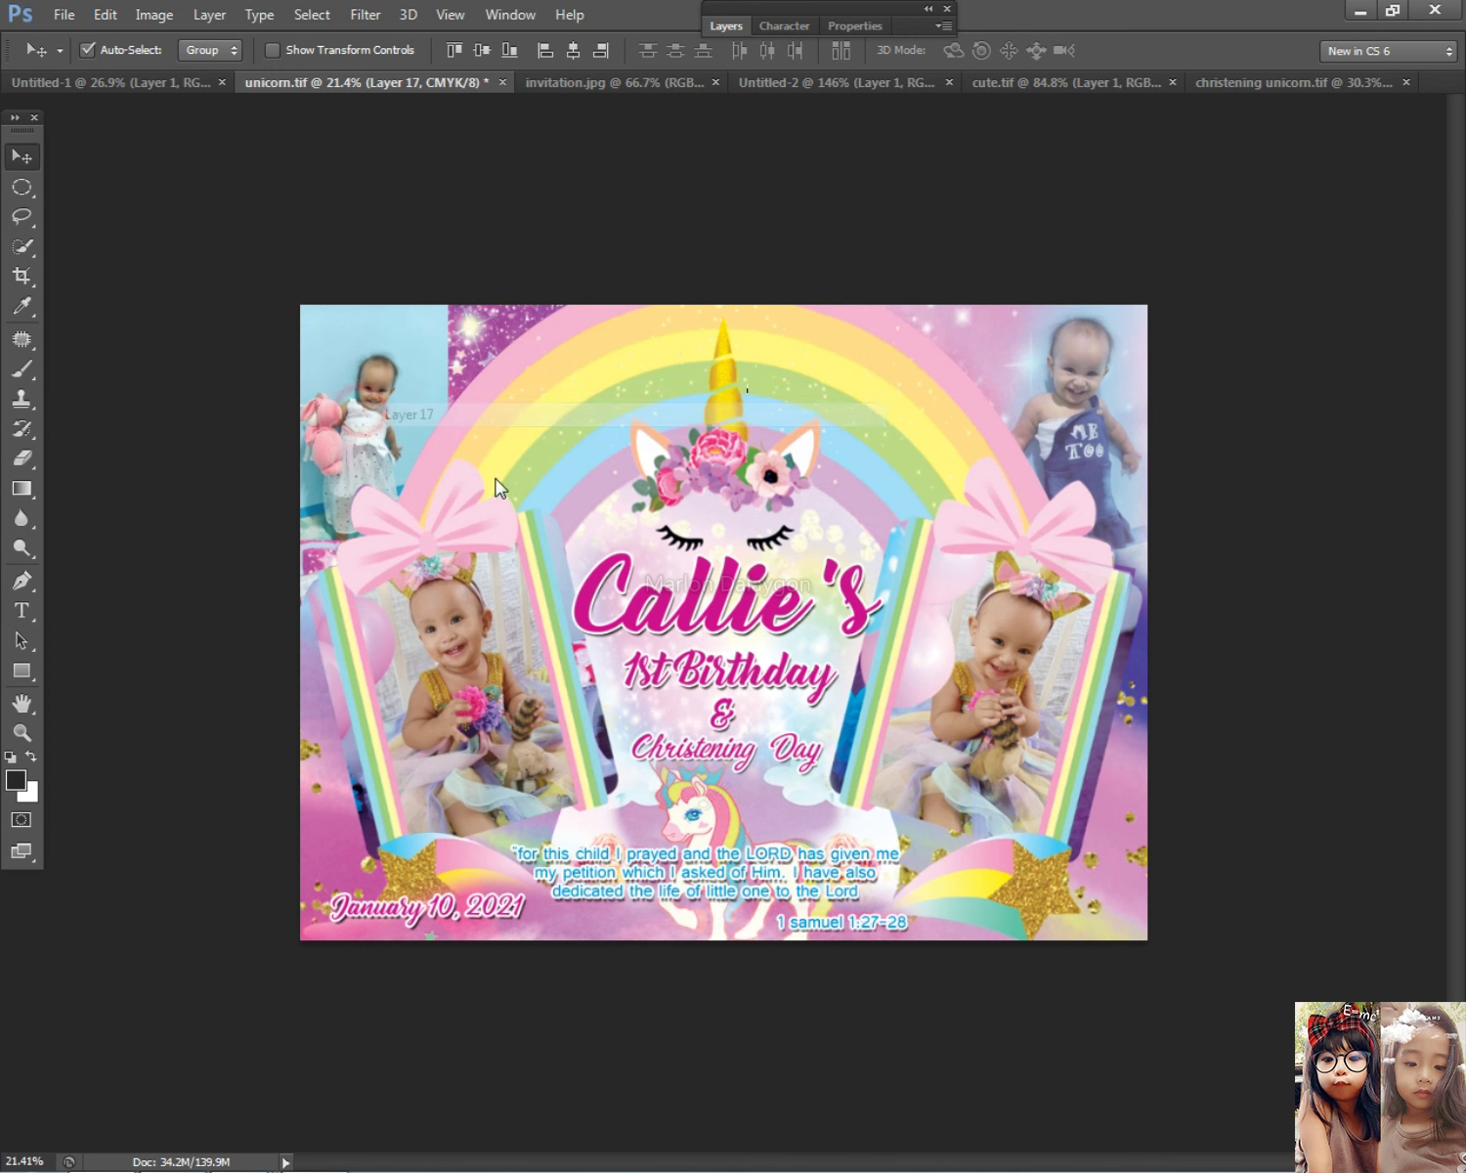
pyautogui.hotkey('ctrl', 't')
pyautogui.press('Return')
# Step: Clear the leftover selection and enlarge the photo to about 144%, fitting it in the top-left corner
pyautogui.click(23, 187)
pyautogui.rightClick(499, 334)
pyautogui.click(563, 361)
pyautogui.click(20, 159)
pyautogui.hotkey('ctrl', 't')
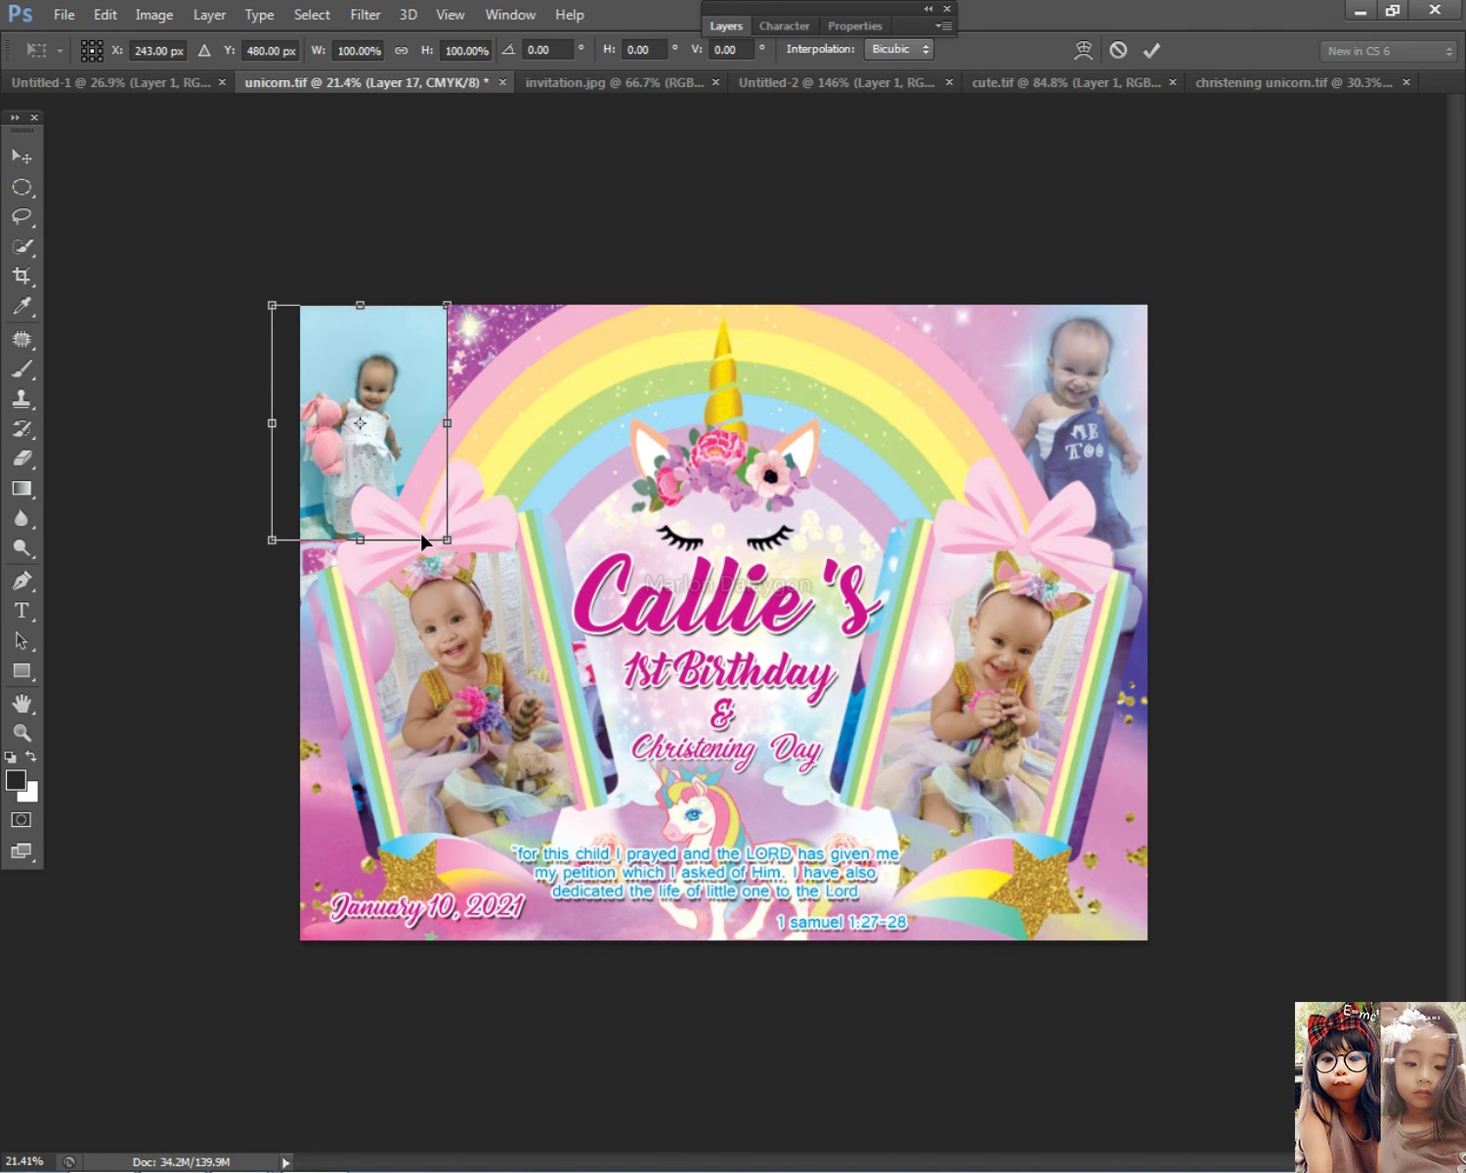
pyautogui.moveTo(447, 540); pyautogui.dragTo(486, 591)
pyautogui.moveTo(498, 304); pyautogui.dragTo(525, 268)
pyautogui.moveTo(433, 419); pyautogui.dragTo(419, 389)
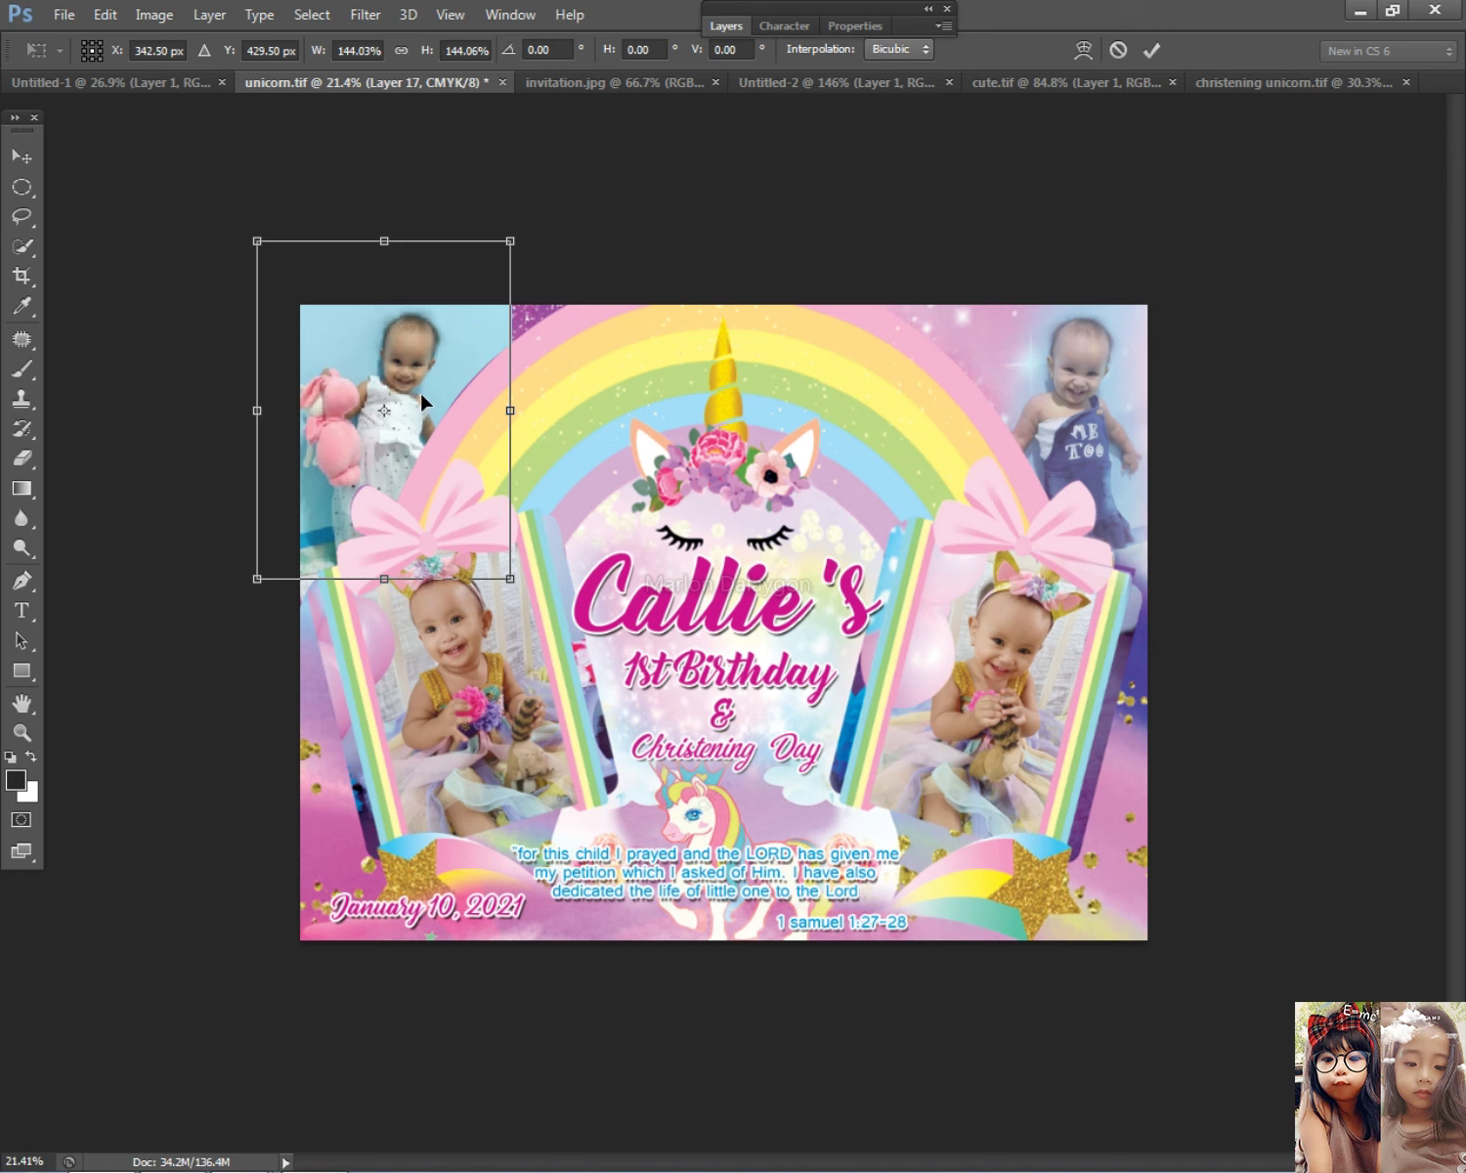
pyautogui.press('Return')
pyautogui.scroll(1, 427, 423)
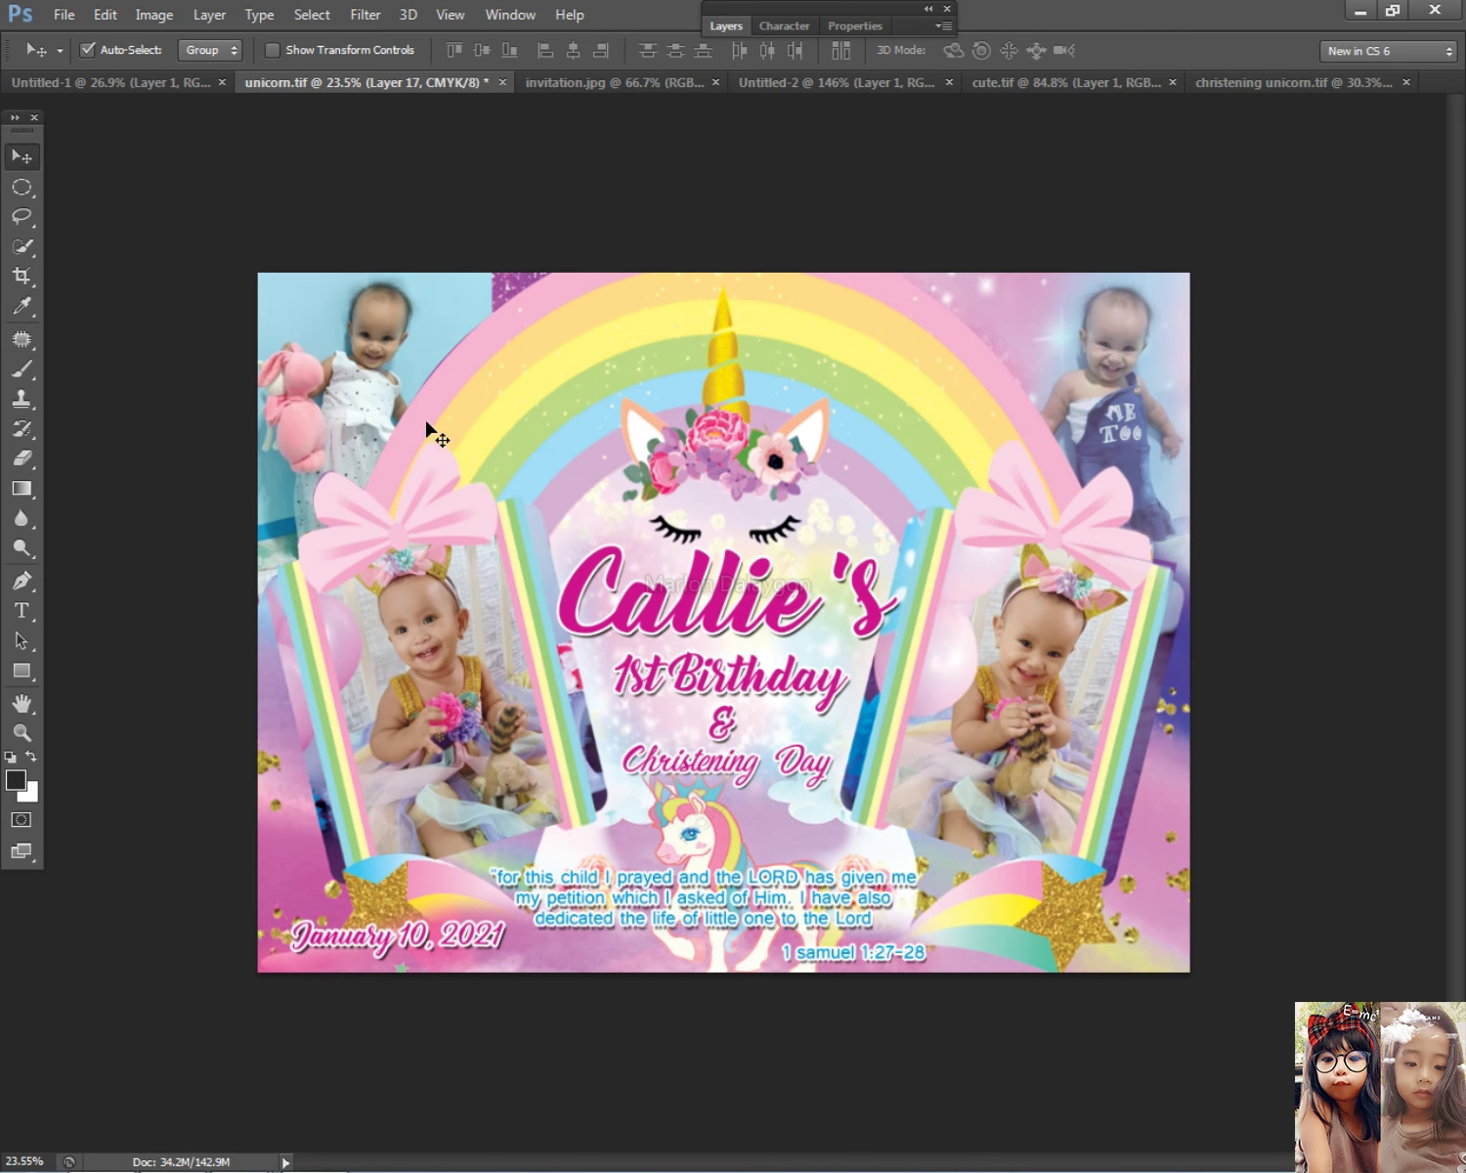
# Step: Lower Layer 17's opacity to 69% in Blending Options
pyautogui.click(731, 26)
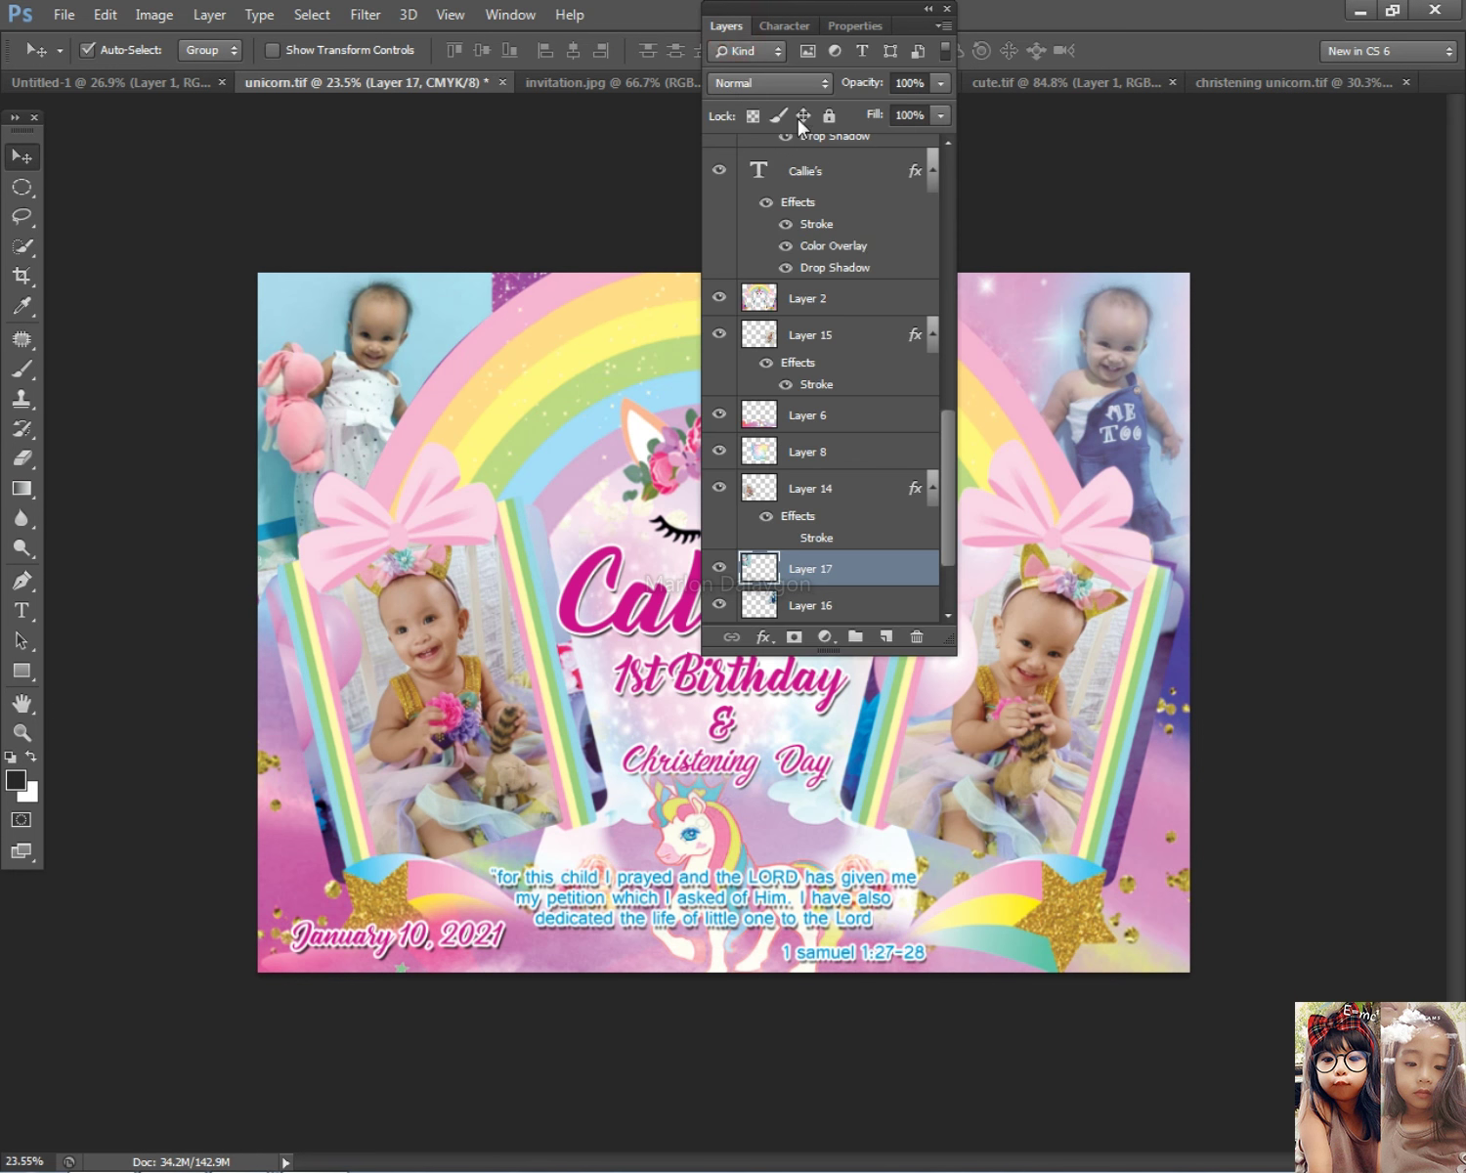
pyautogui.doubleClick(862, 561)
pyautogui.moveTo(1215, 486); pyautogui.dragTo(1161, 494)
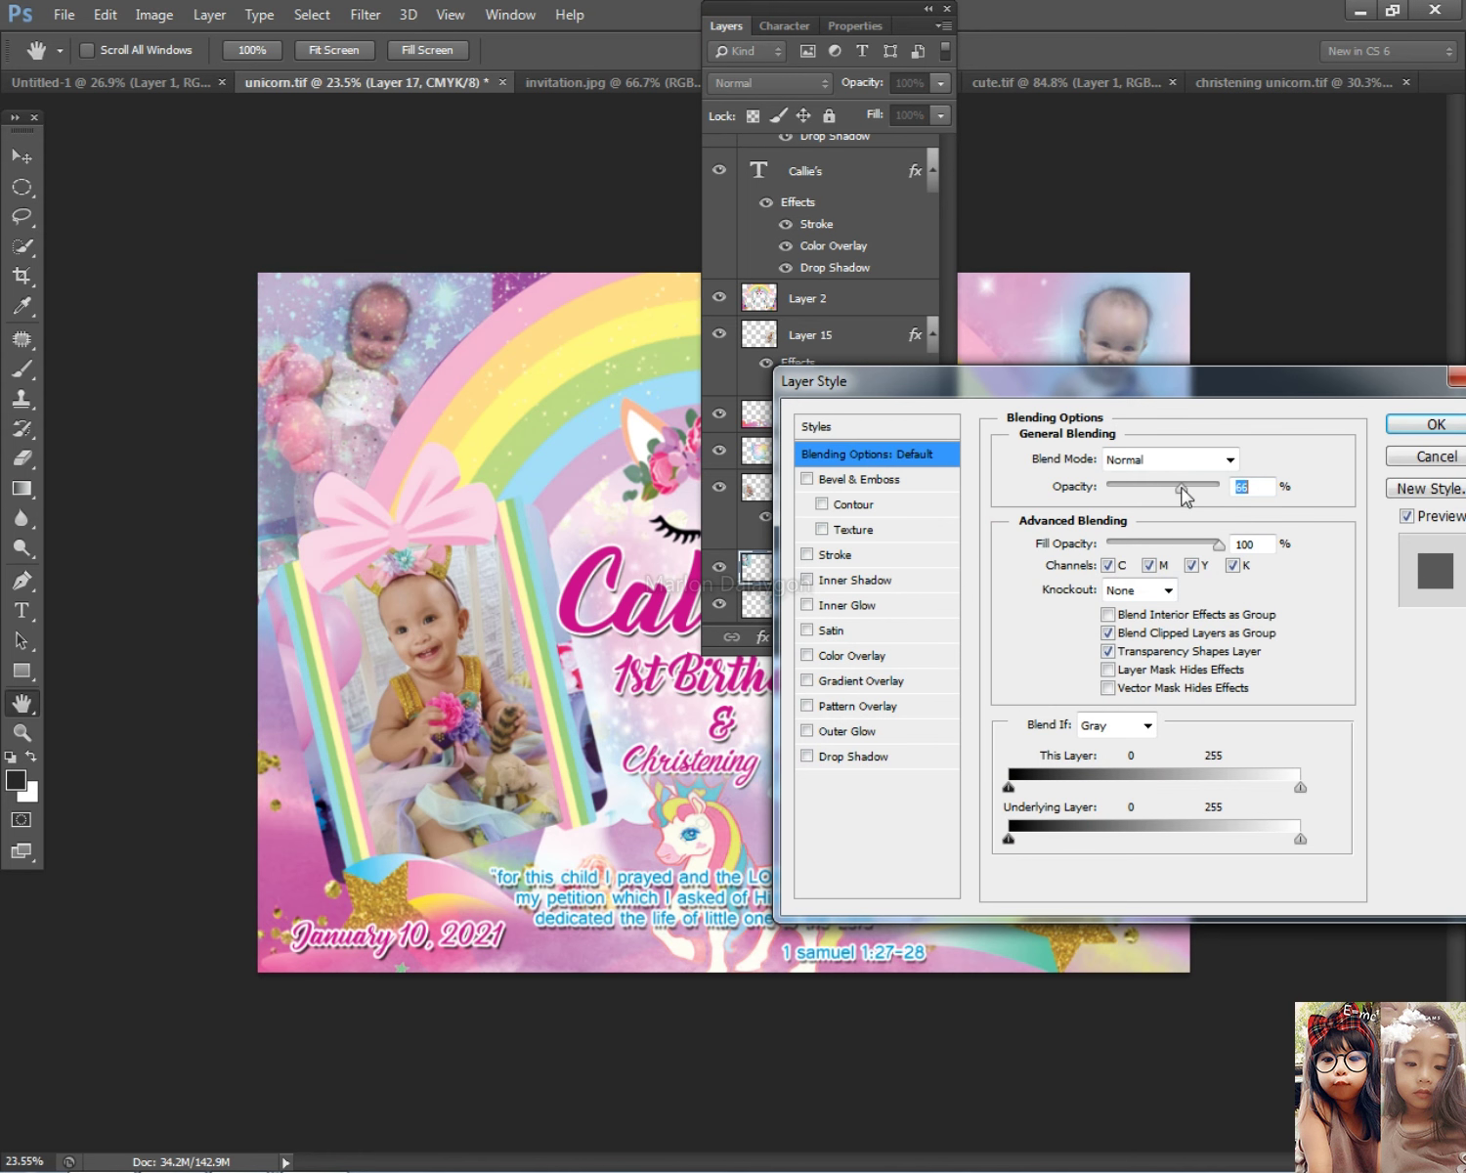
pyautogui.click(1433, 424)
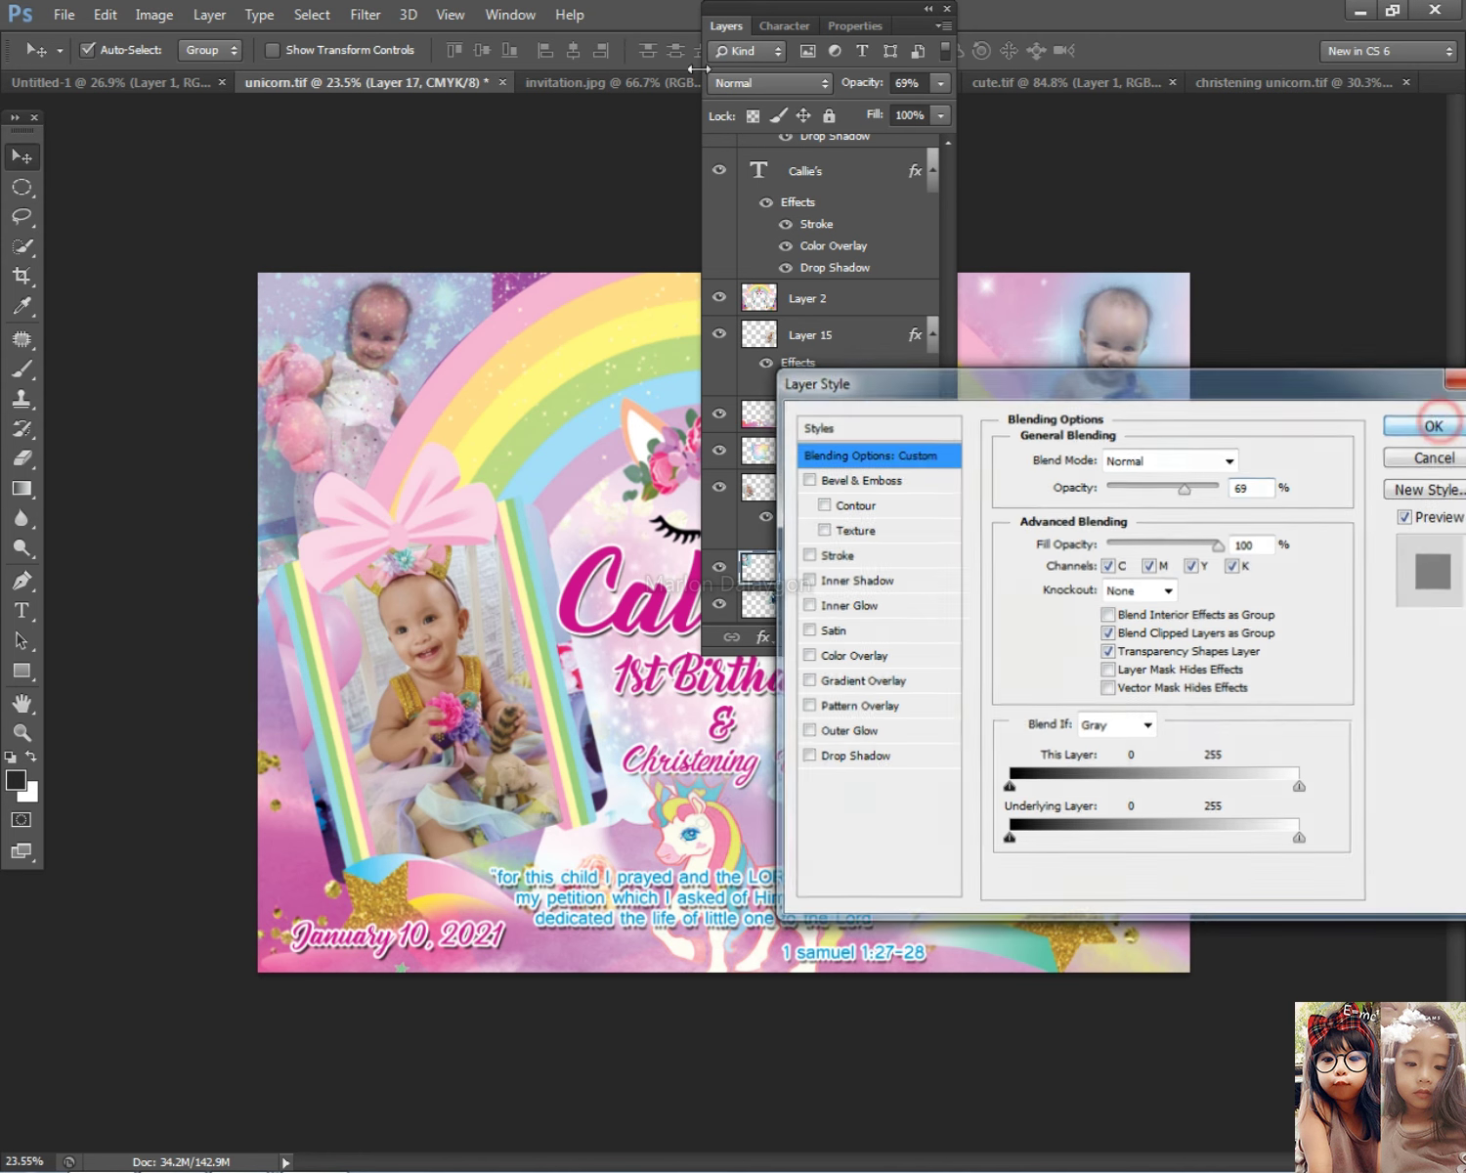
pyautogui.click(725, 26)
# Step: Erase the top-left photo's top edge, corner and left side so it fades out
pyautogui.rightClick(344, 370)
pyautogui.scroll(1, 257, 430)
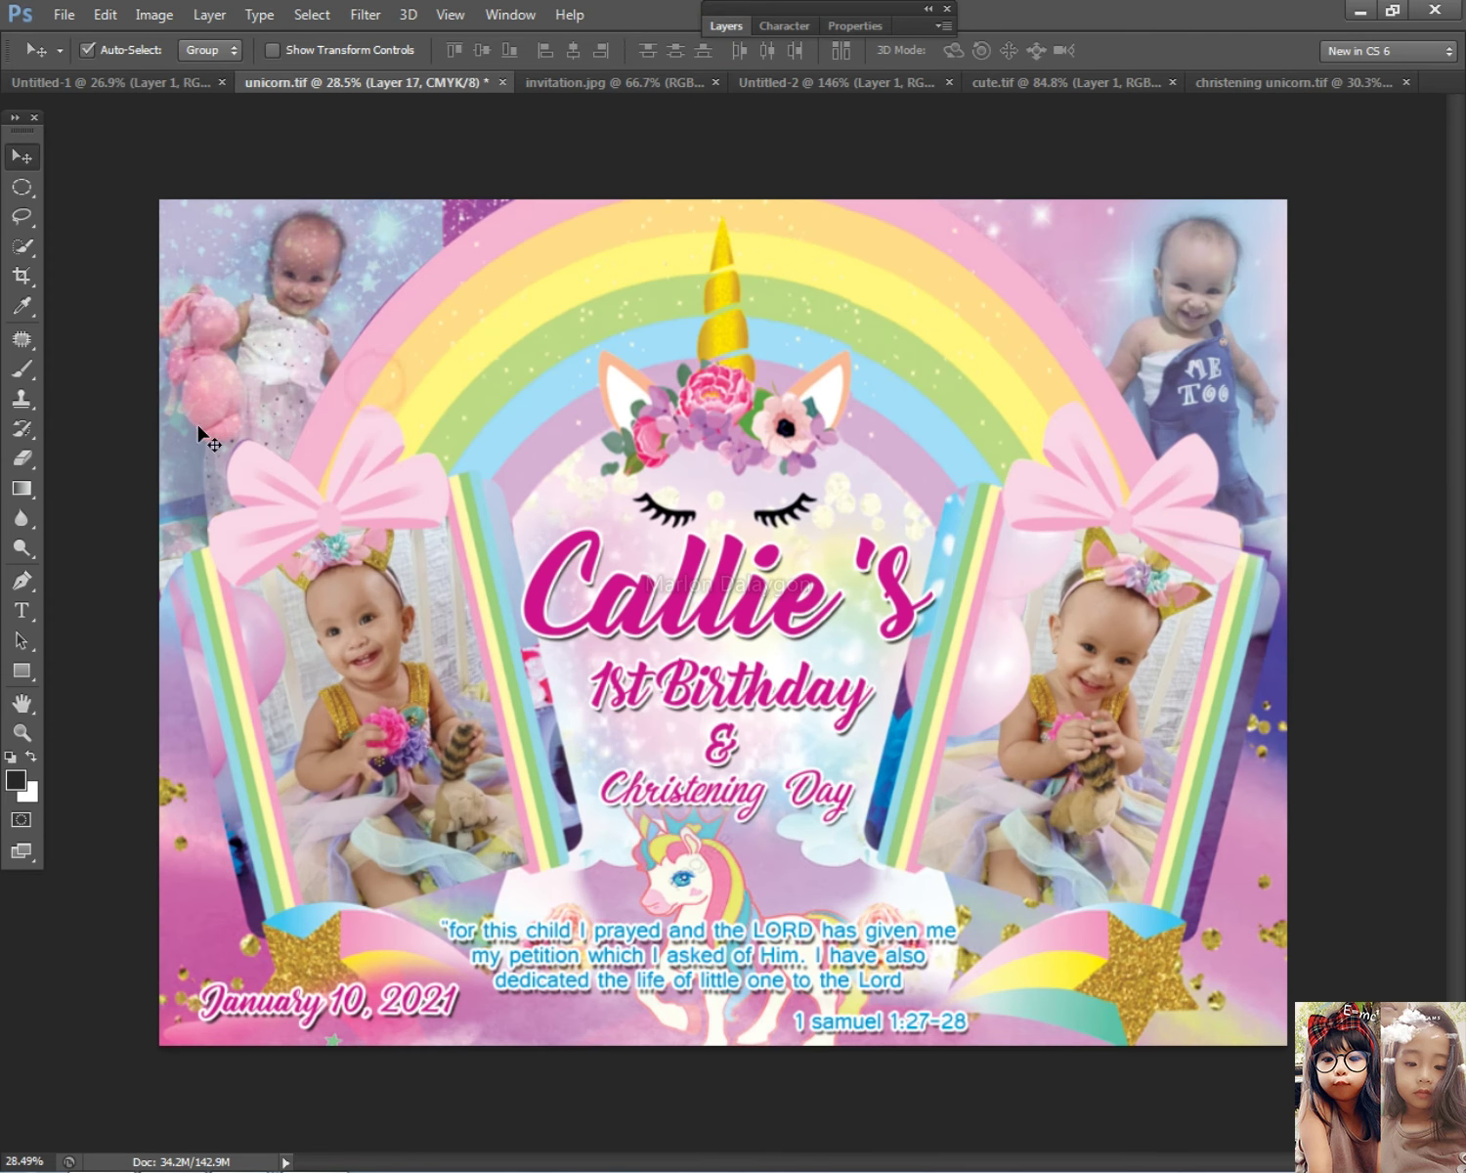
pyautogui.click(22, 458)
pyautogui.moveTo(468, 229)
pyautogui.mouseDown()
pyautogui.moveTo(427, 247)
pyautogui.moveTo(450, 272)
pyautogui.moveTo(422, 298)
pyautogui.mouseUp()
pyautogui.moveTo(291, 265)
pyautogui.mouseDown()
pyautogui.moveTo(185, 207)
pyautogui.moveTo(171, 250)
pyautogui.moveTo(161, 219)
pyautogui.moveTo(211, 123)
pyautogui.moveTo(239, 157)
pyautogui.mouseUp()
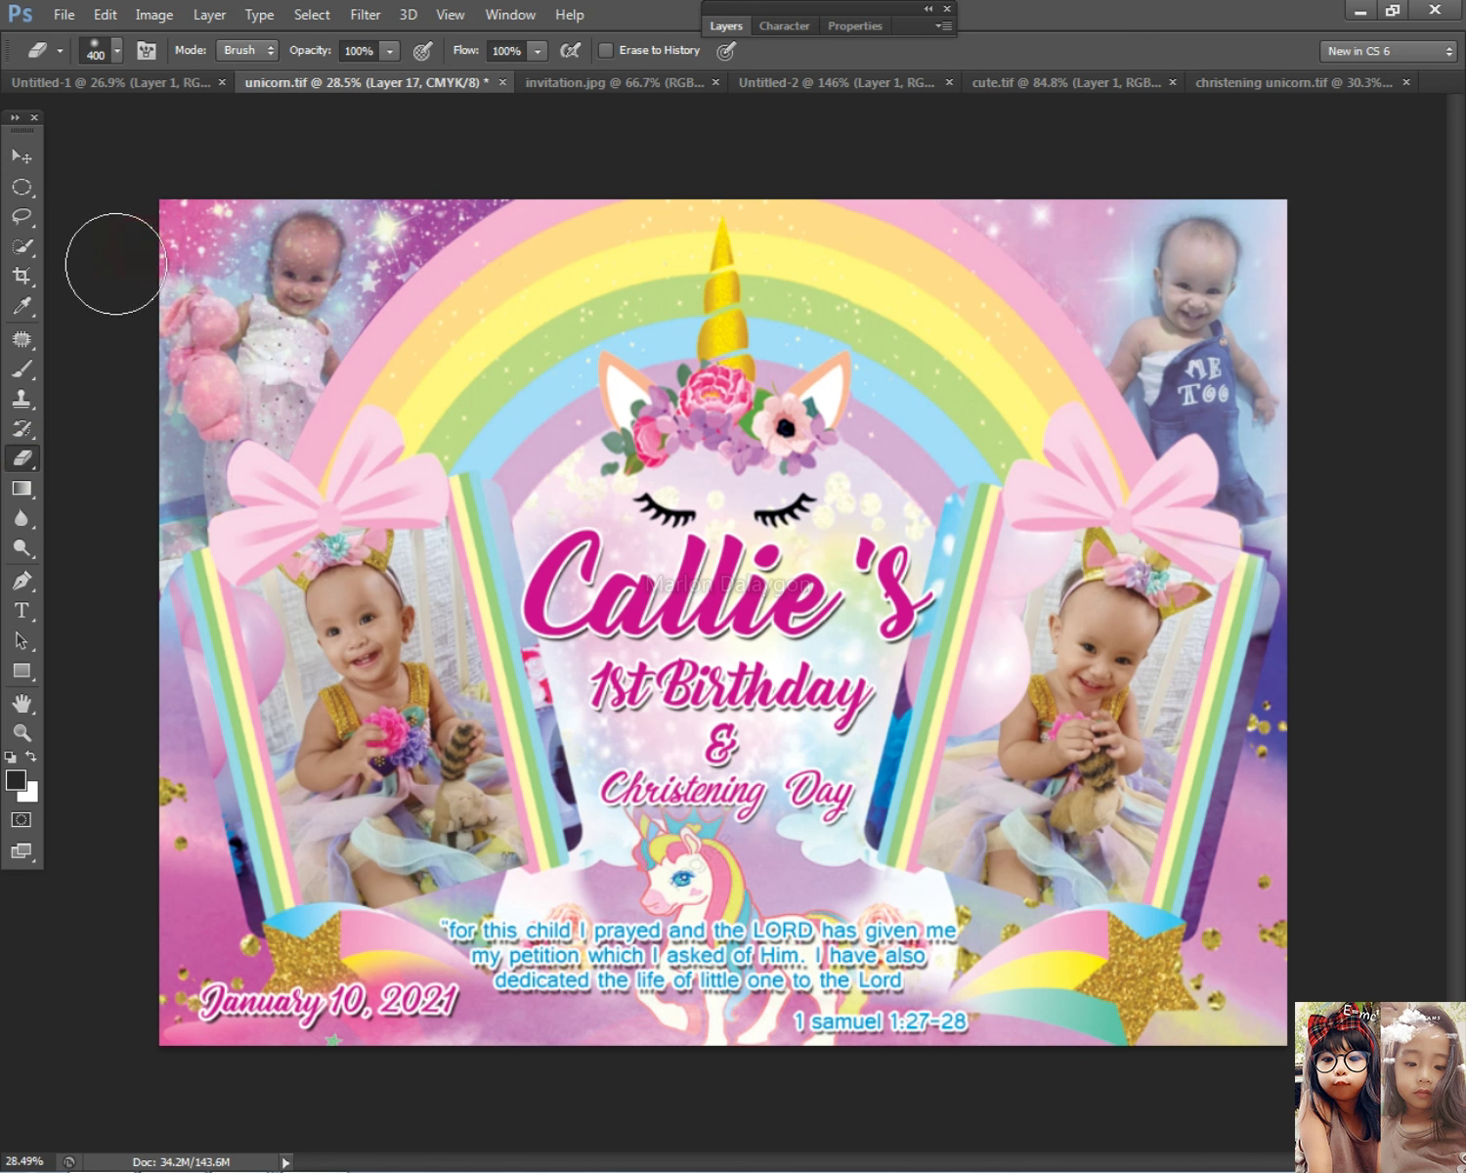
pyautogui.moveTo(132, 479)
pyautogui.mouseDown()
pyautogui.moveTo(128, 577)
pyautogui.moveTo(115, 341)
pyautogui.moveTo(53, 464)
pyautogui.moveTo(73, 522)
pyautogui.moveTo(297, 419)
pyautogui.moveTo(444, 230)
pyautogui.mouseUp()
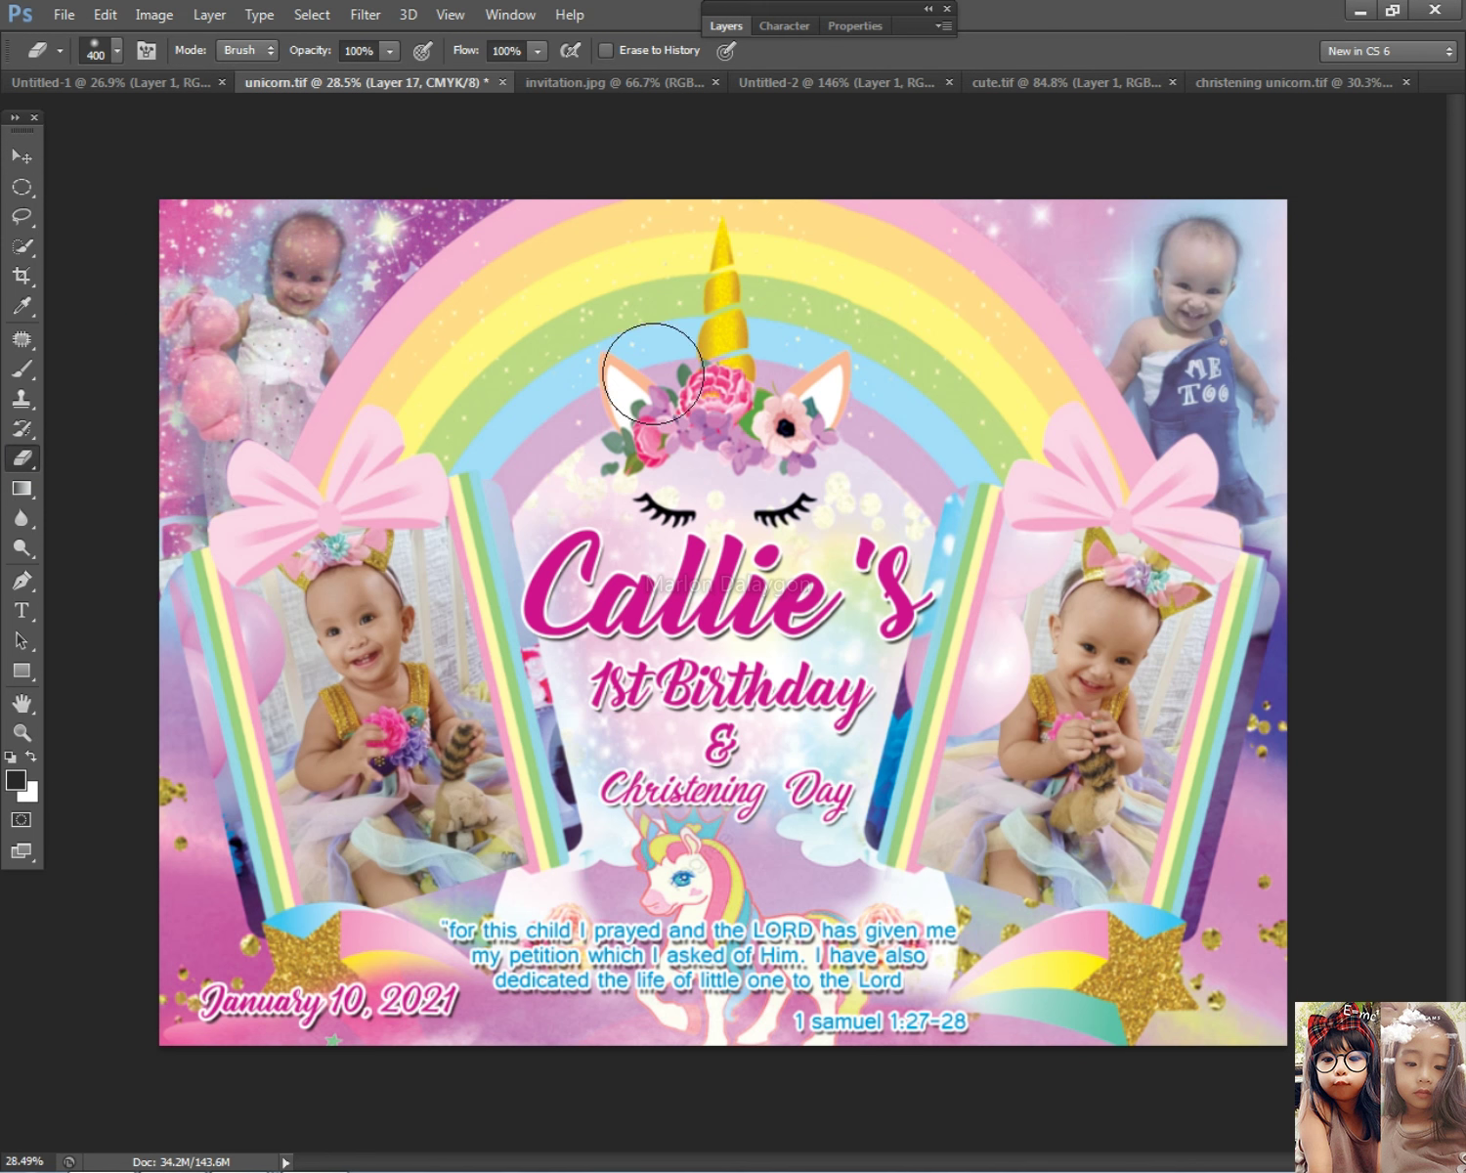
pyautogui.keyDown('alt'); pyautogui.scroll(-2, 738, 396); pyautogui.keyUp('alt')
# Step: Set Layer 17's Blending Options opacity to 83%
pyautogui.click(27, 157)
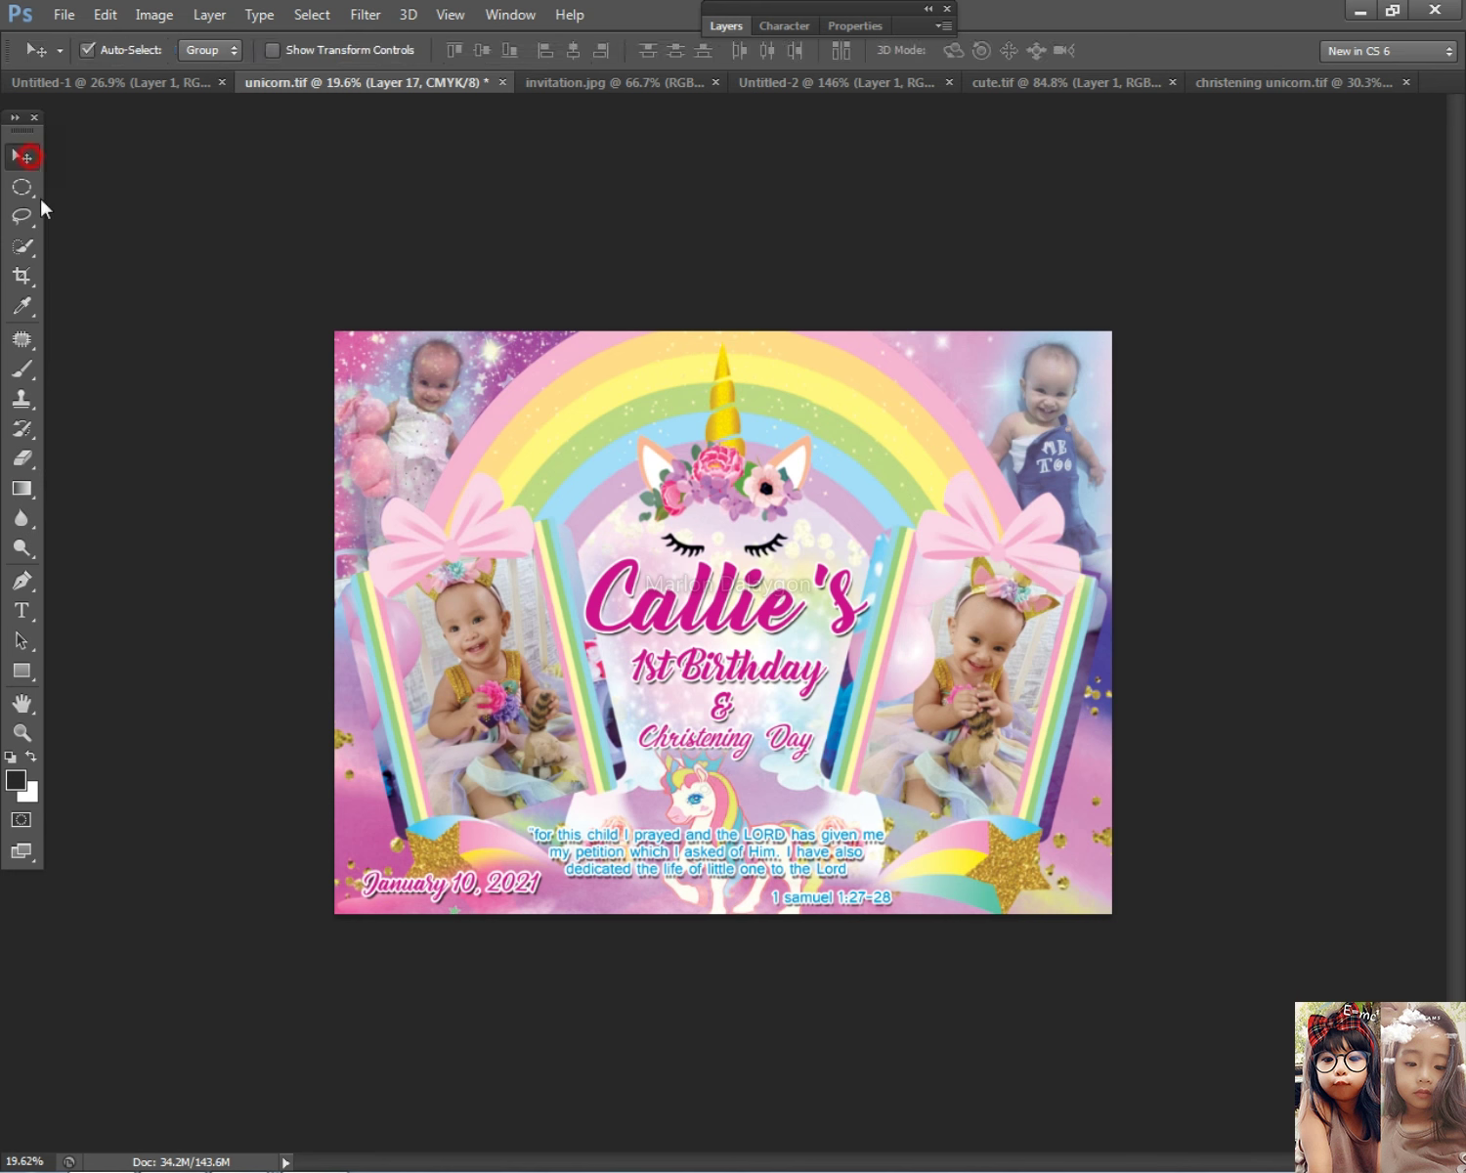
pyautogui.click(729, 26)
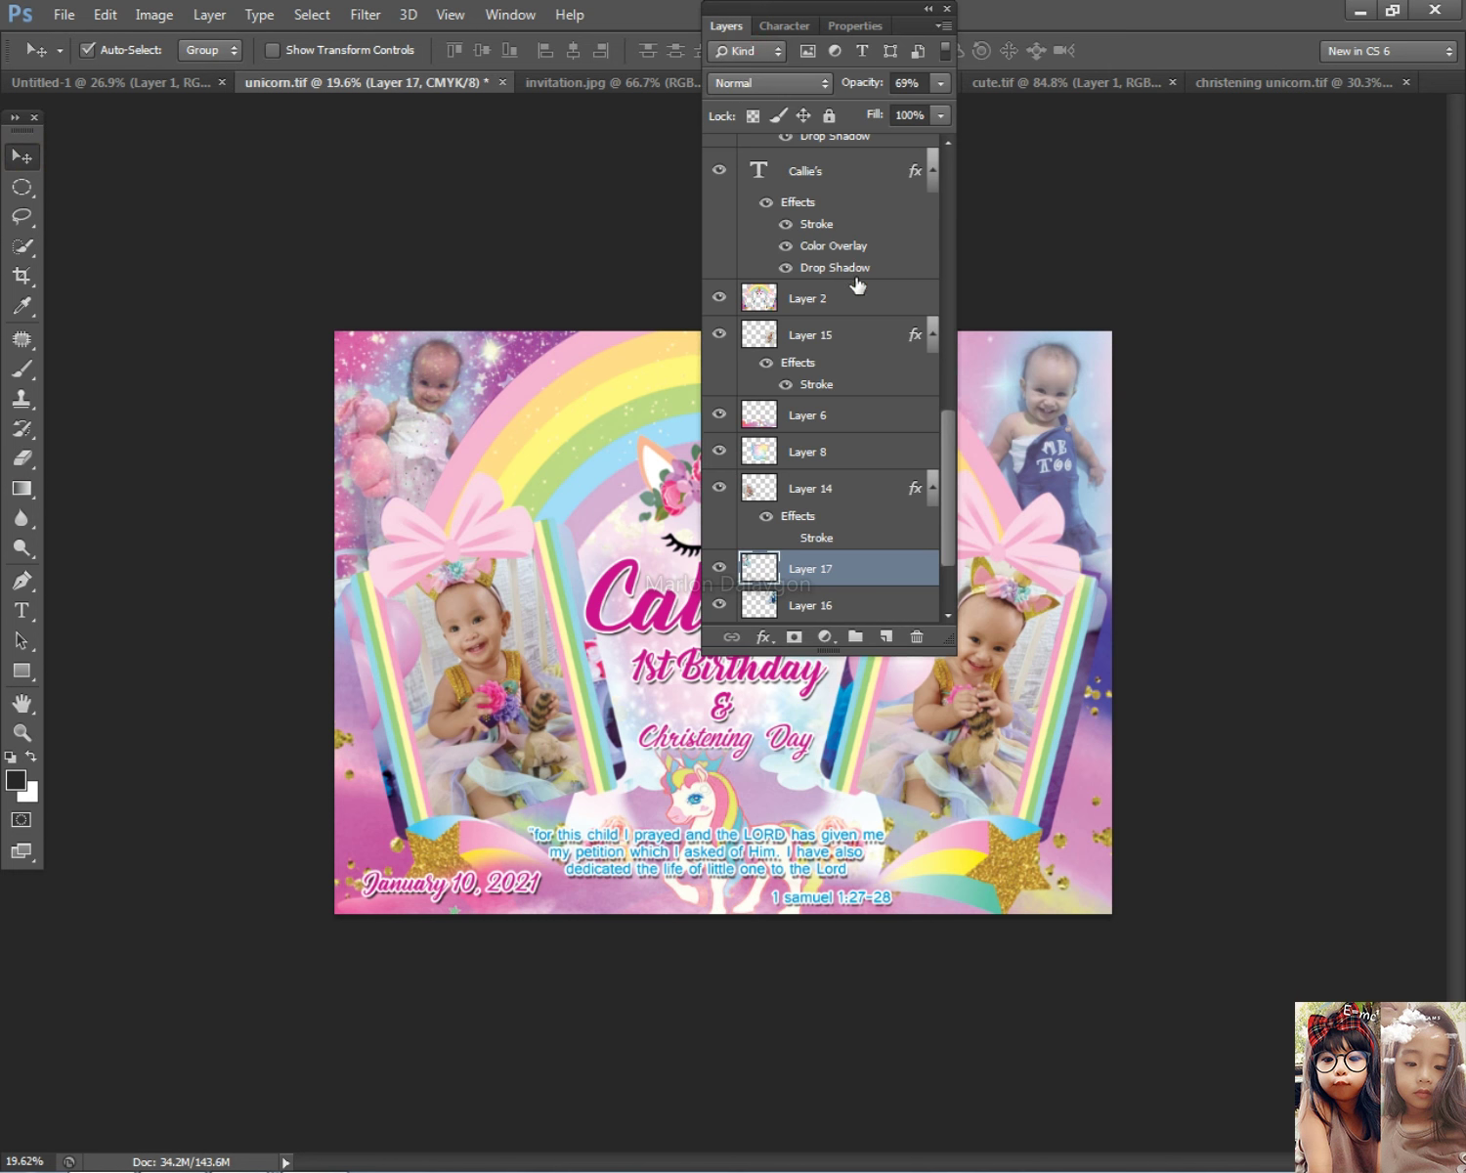
pyautogui.doubleClick(883, 582)
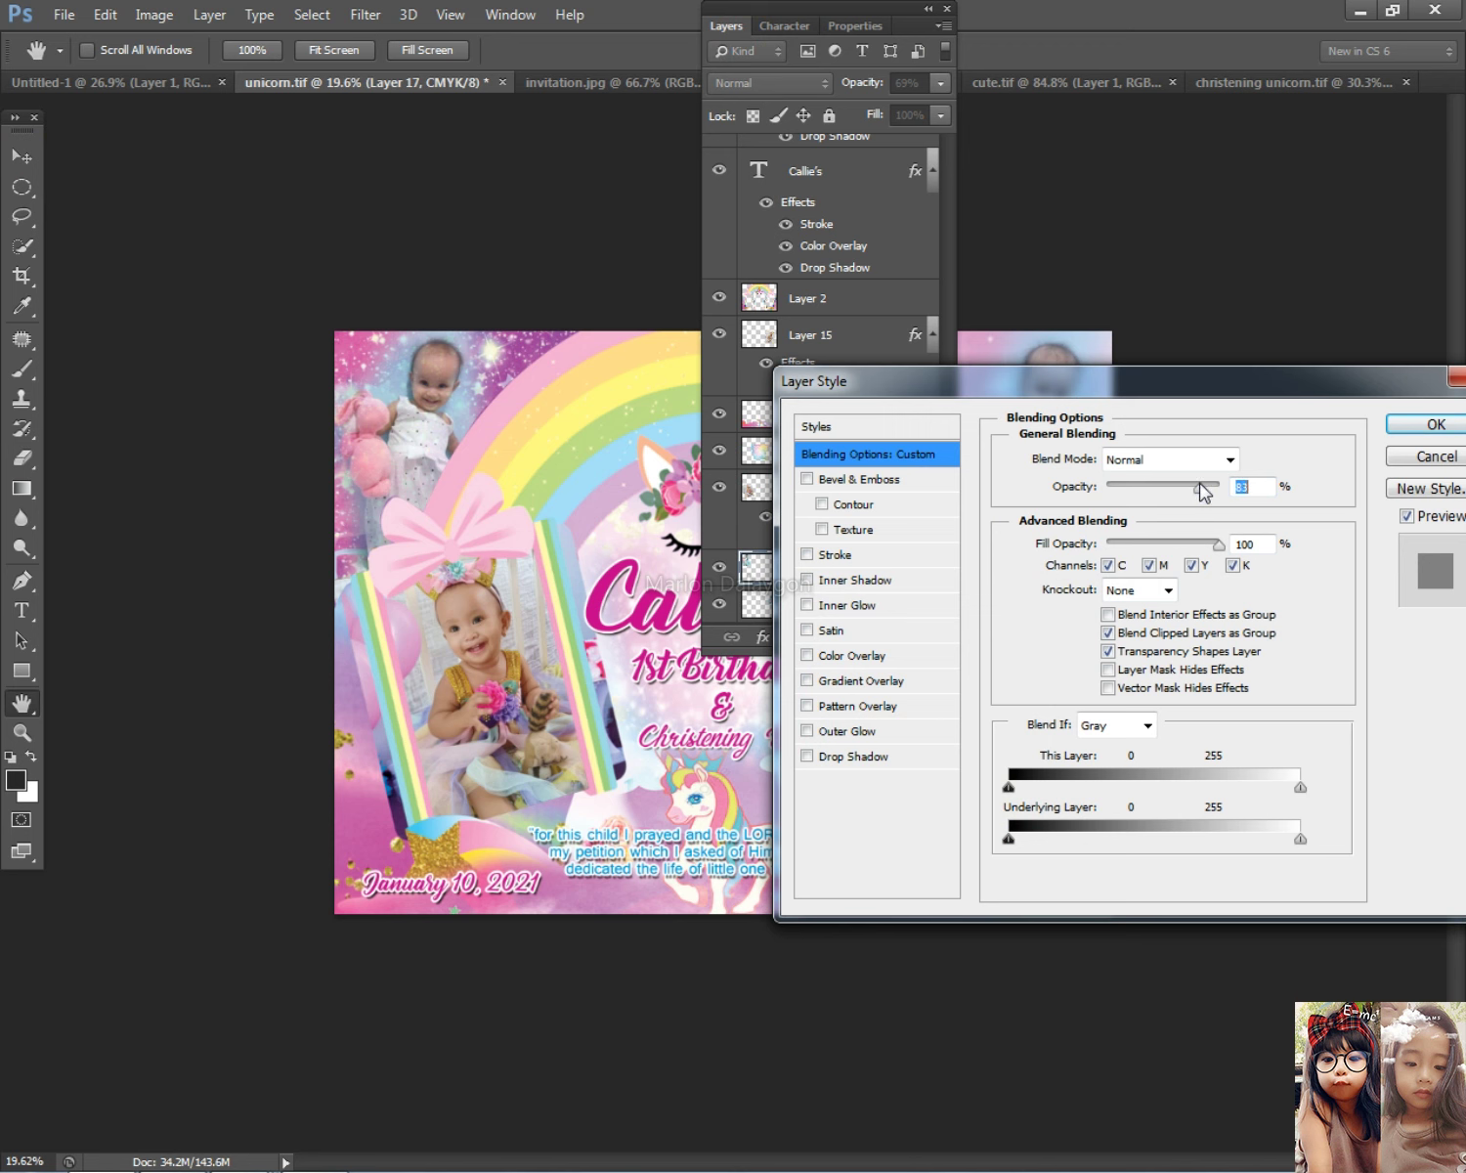
pyautogui.click(1433, 425)
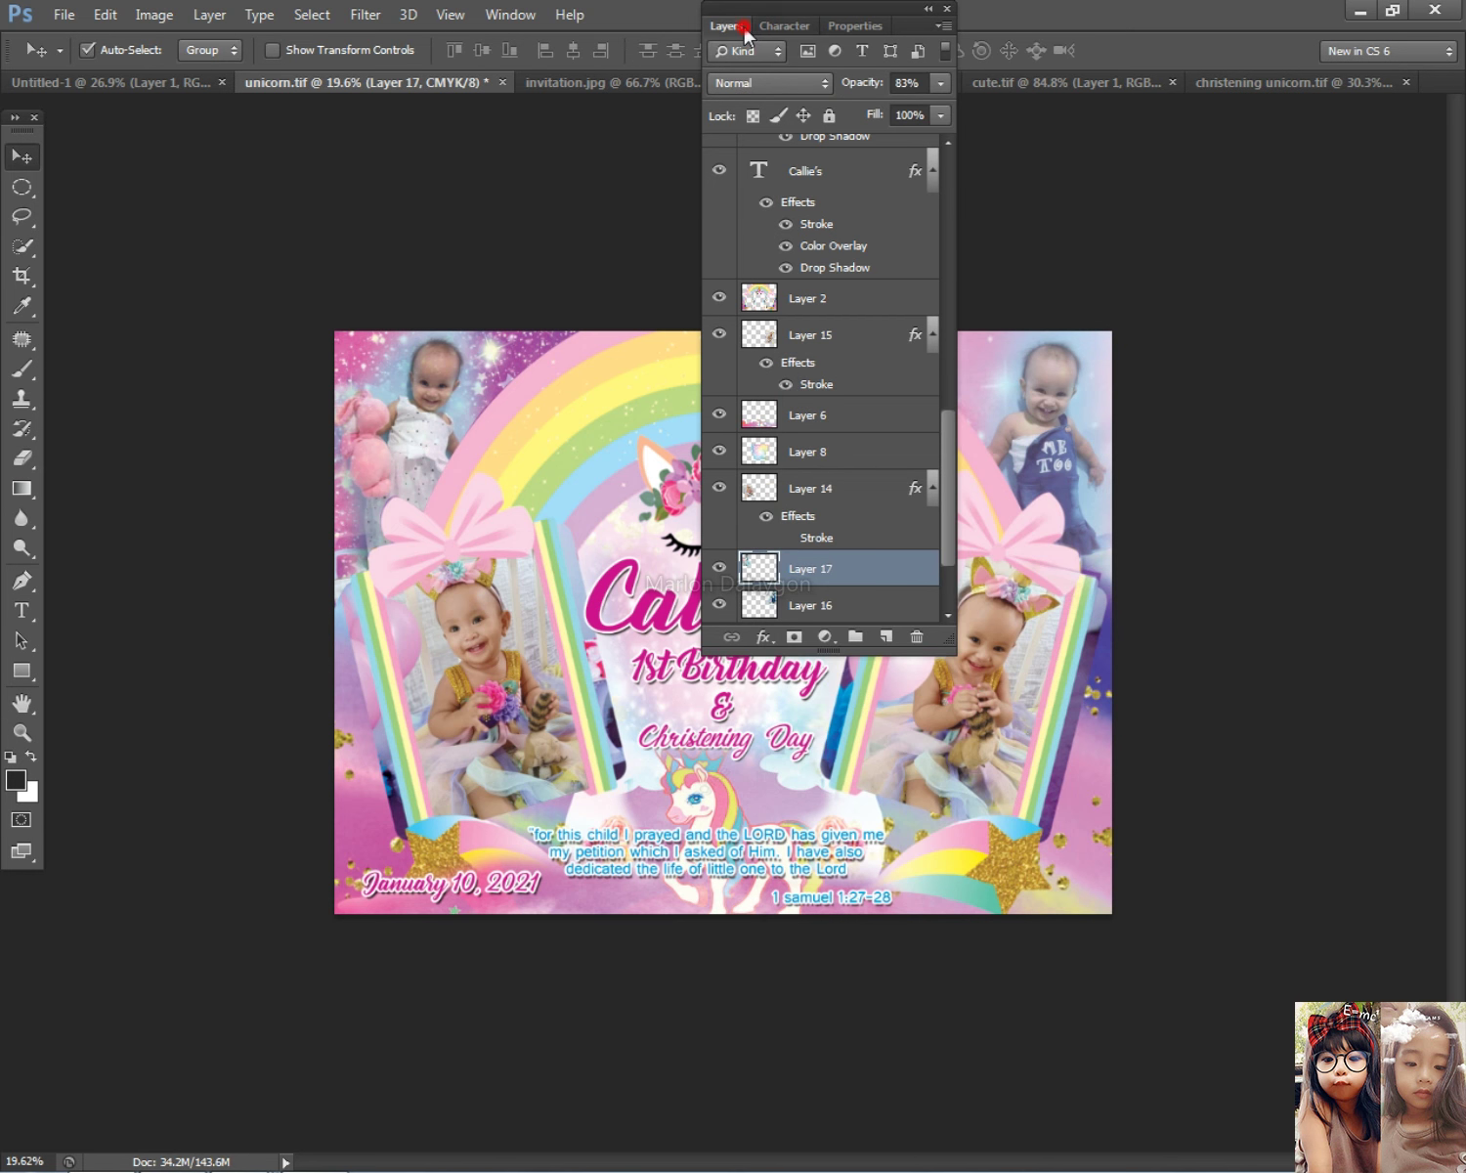
pyautogui.click(744, 29)
pyautogui.scroll(4, 415, 352)
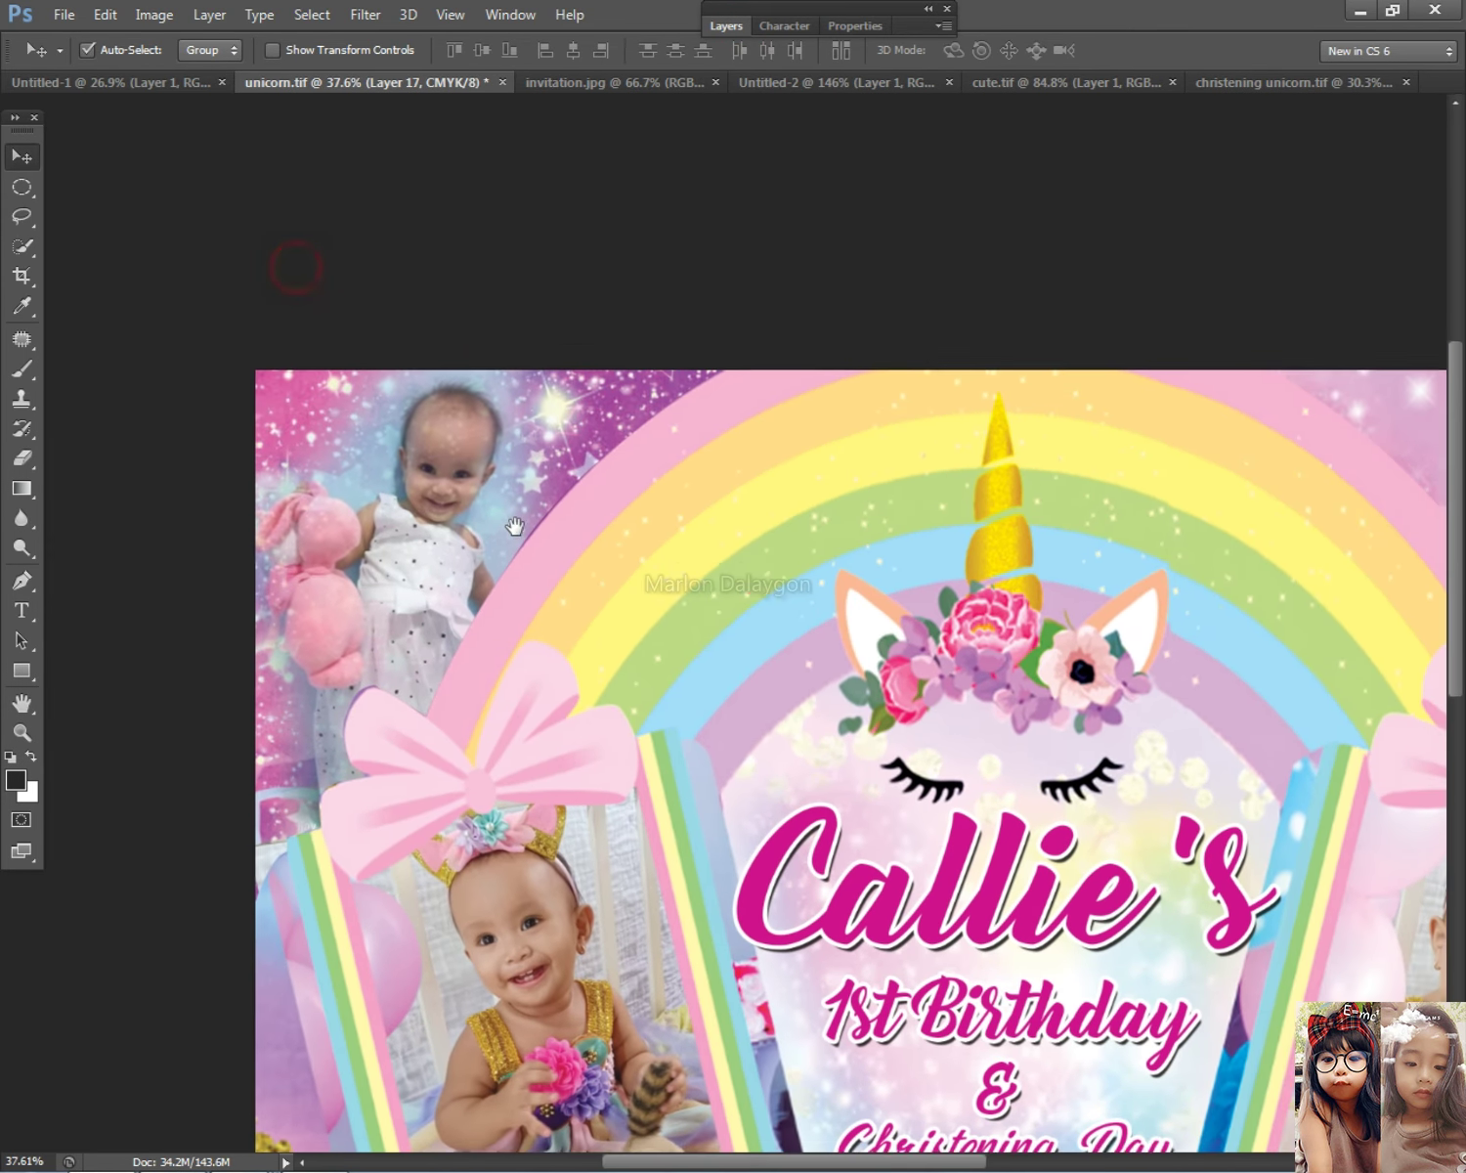
# Step: With a 200 px eraser, dab away the top-left photo's right and top edges into the rainbow
pyautogui.scroll(2, 499, 518)
pyautogui.rightClick(465, 475)
pyautogui.scroll(-2, 632, 501)
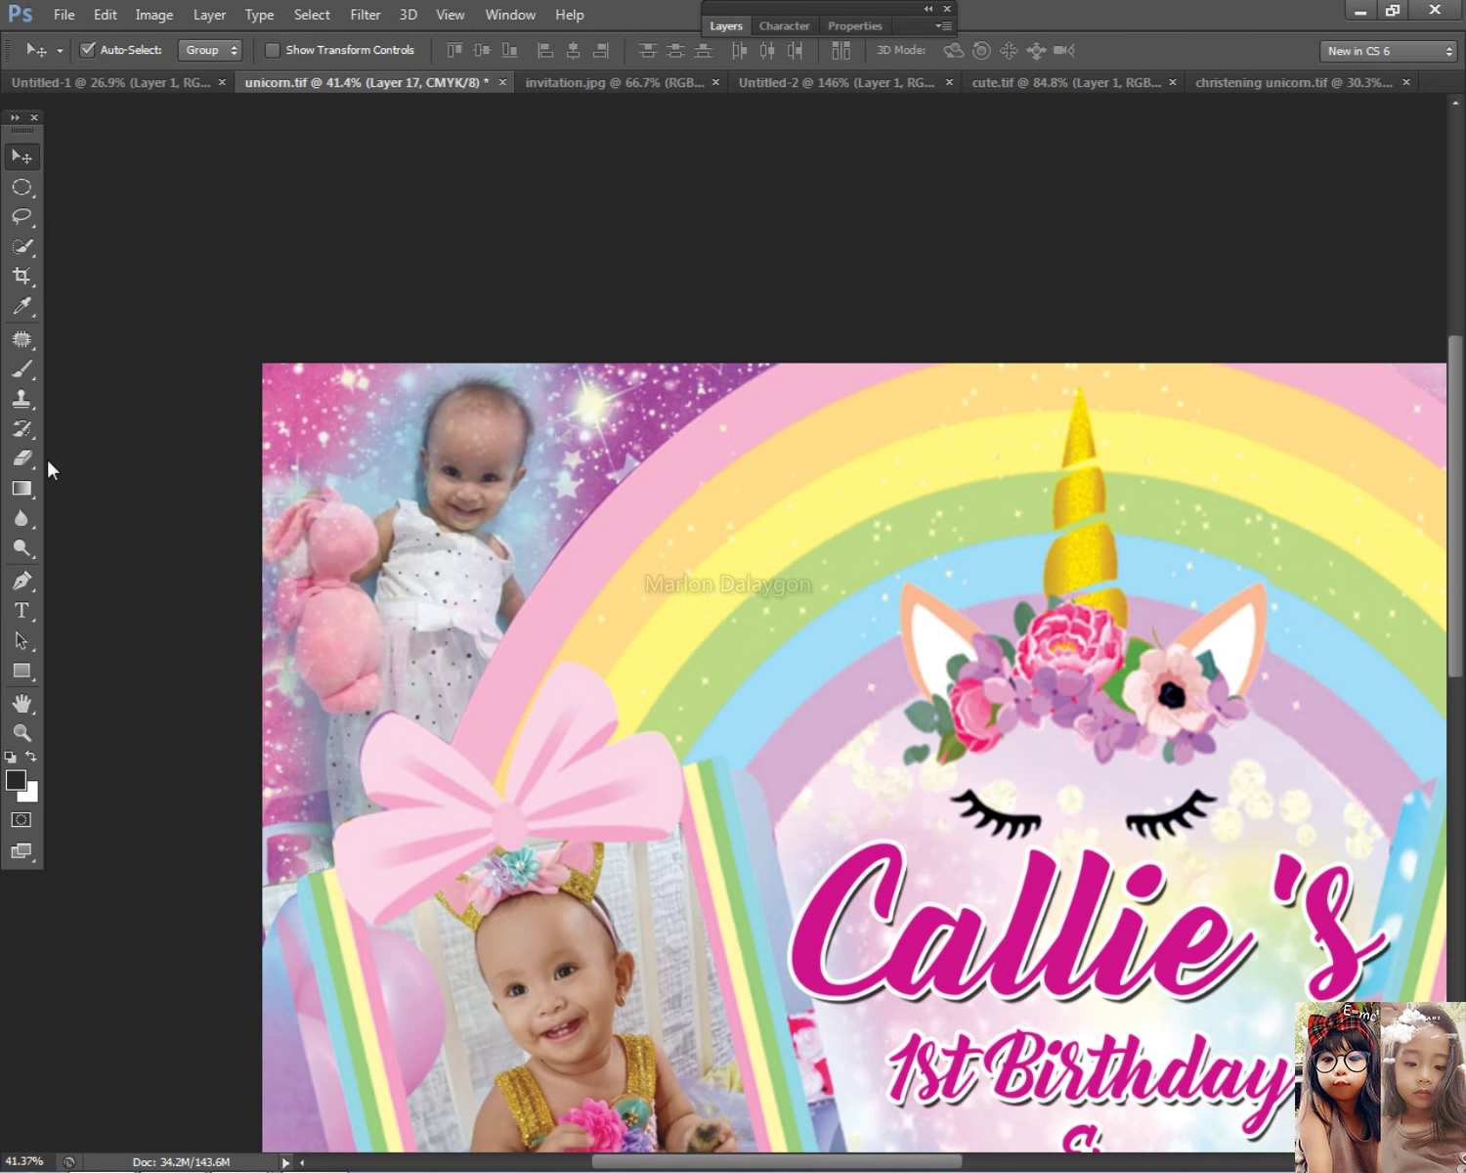
pyautogui.click(21, 457)
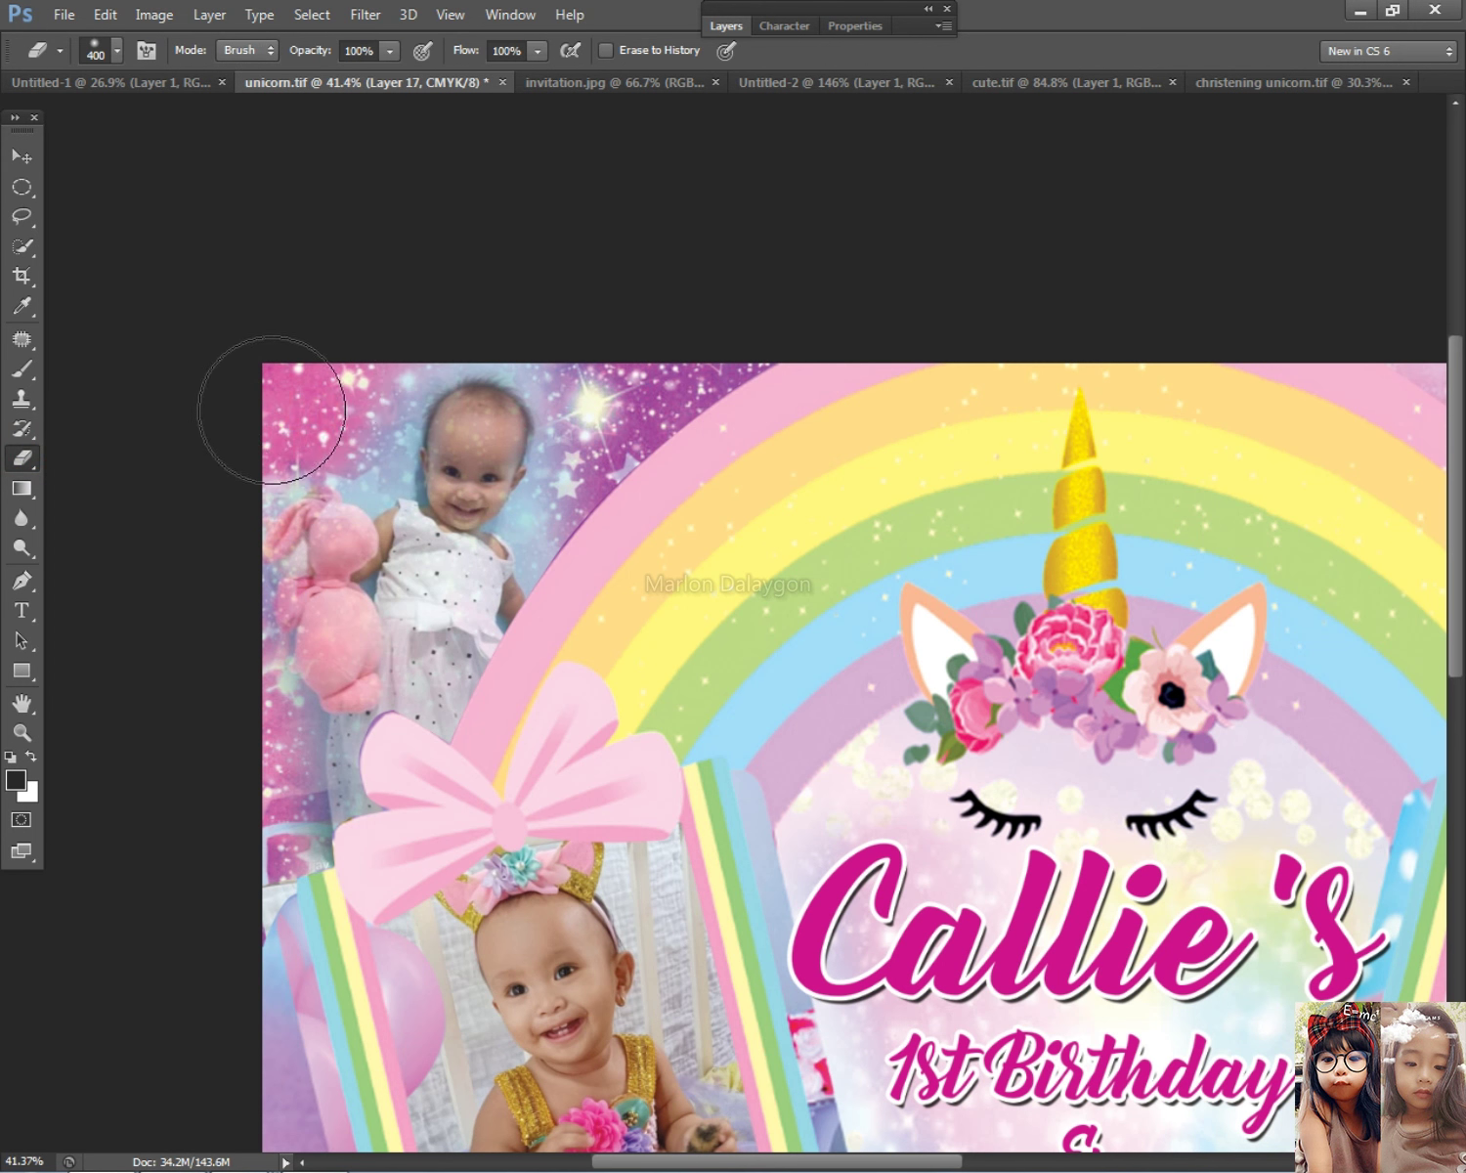
pyautogui.press('[')
pyautogui.press('[')
pyautogui.click(380, 370)
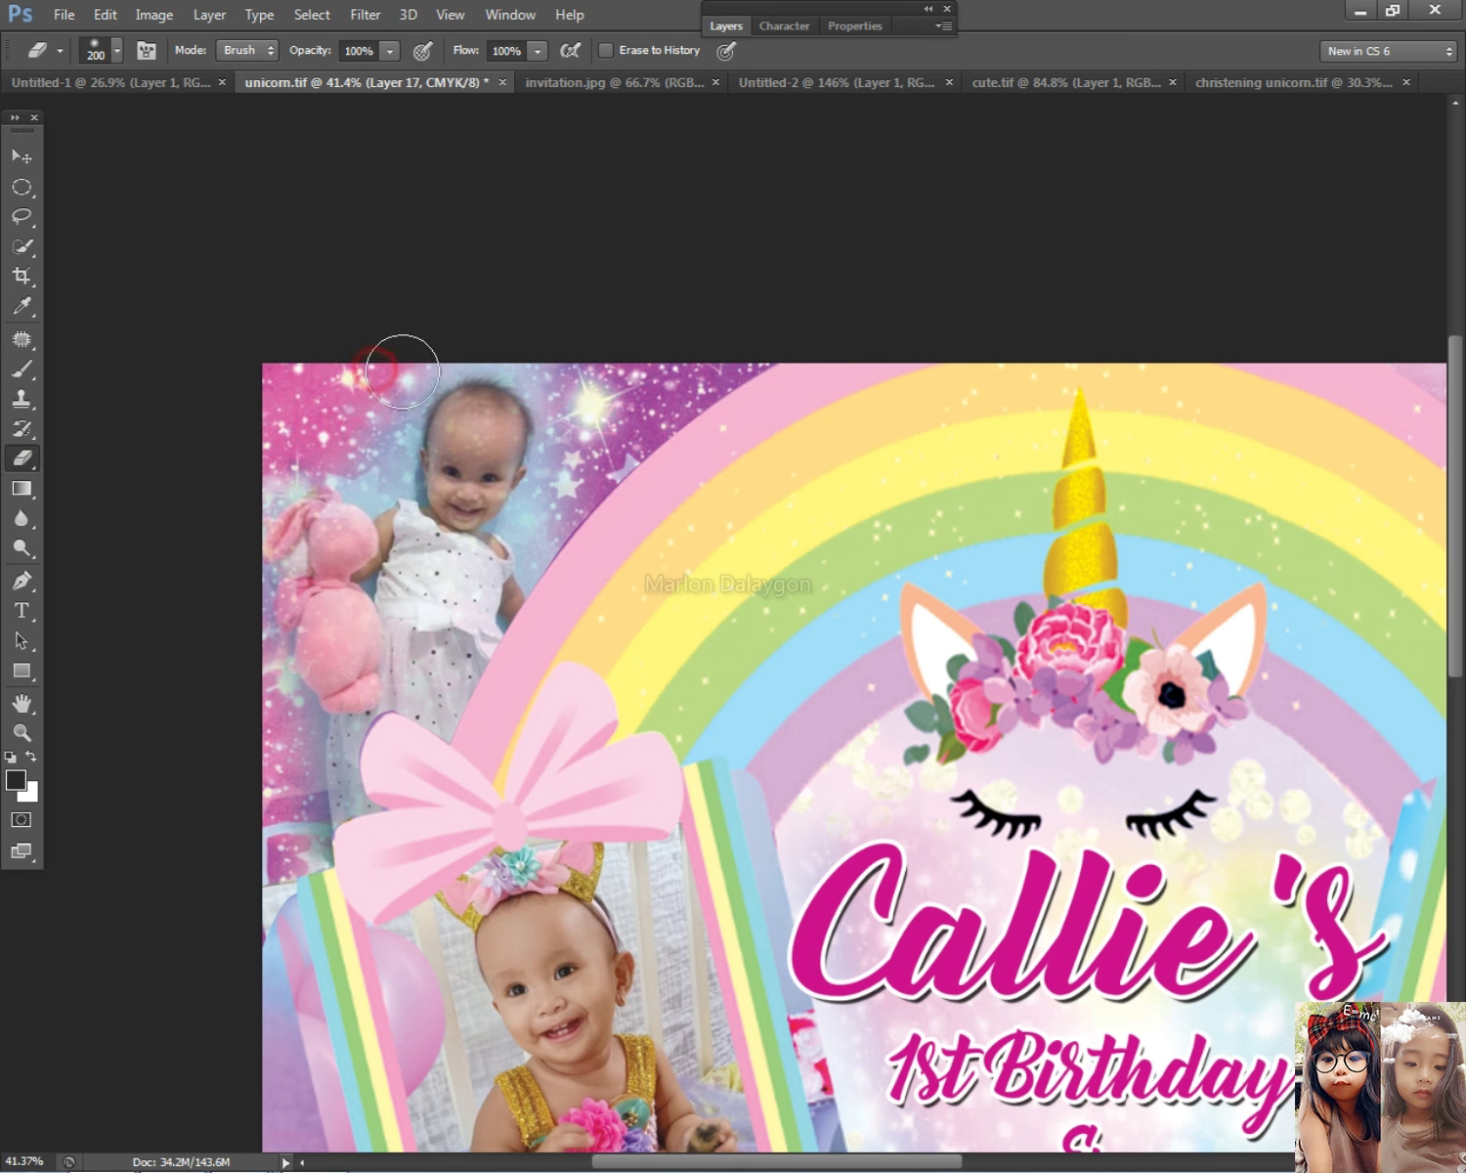
pyautogui.click(361, 413)
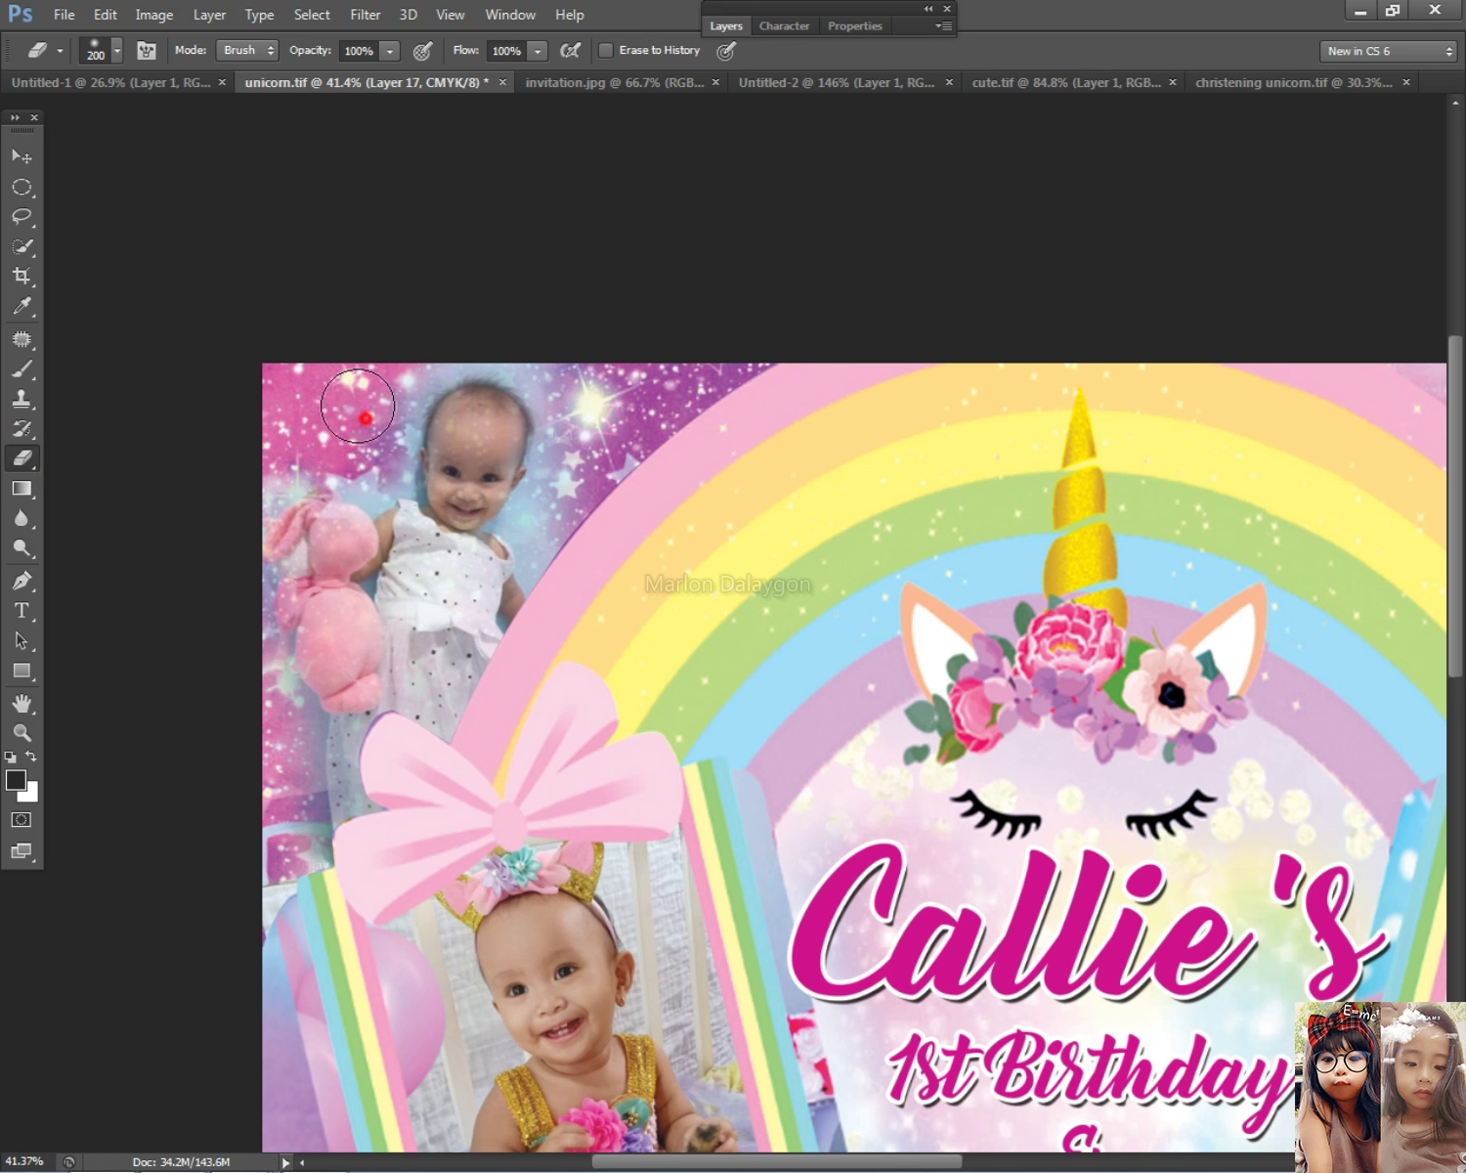
pyautogui.click(513, 325)
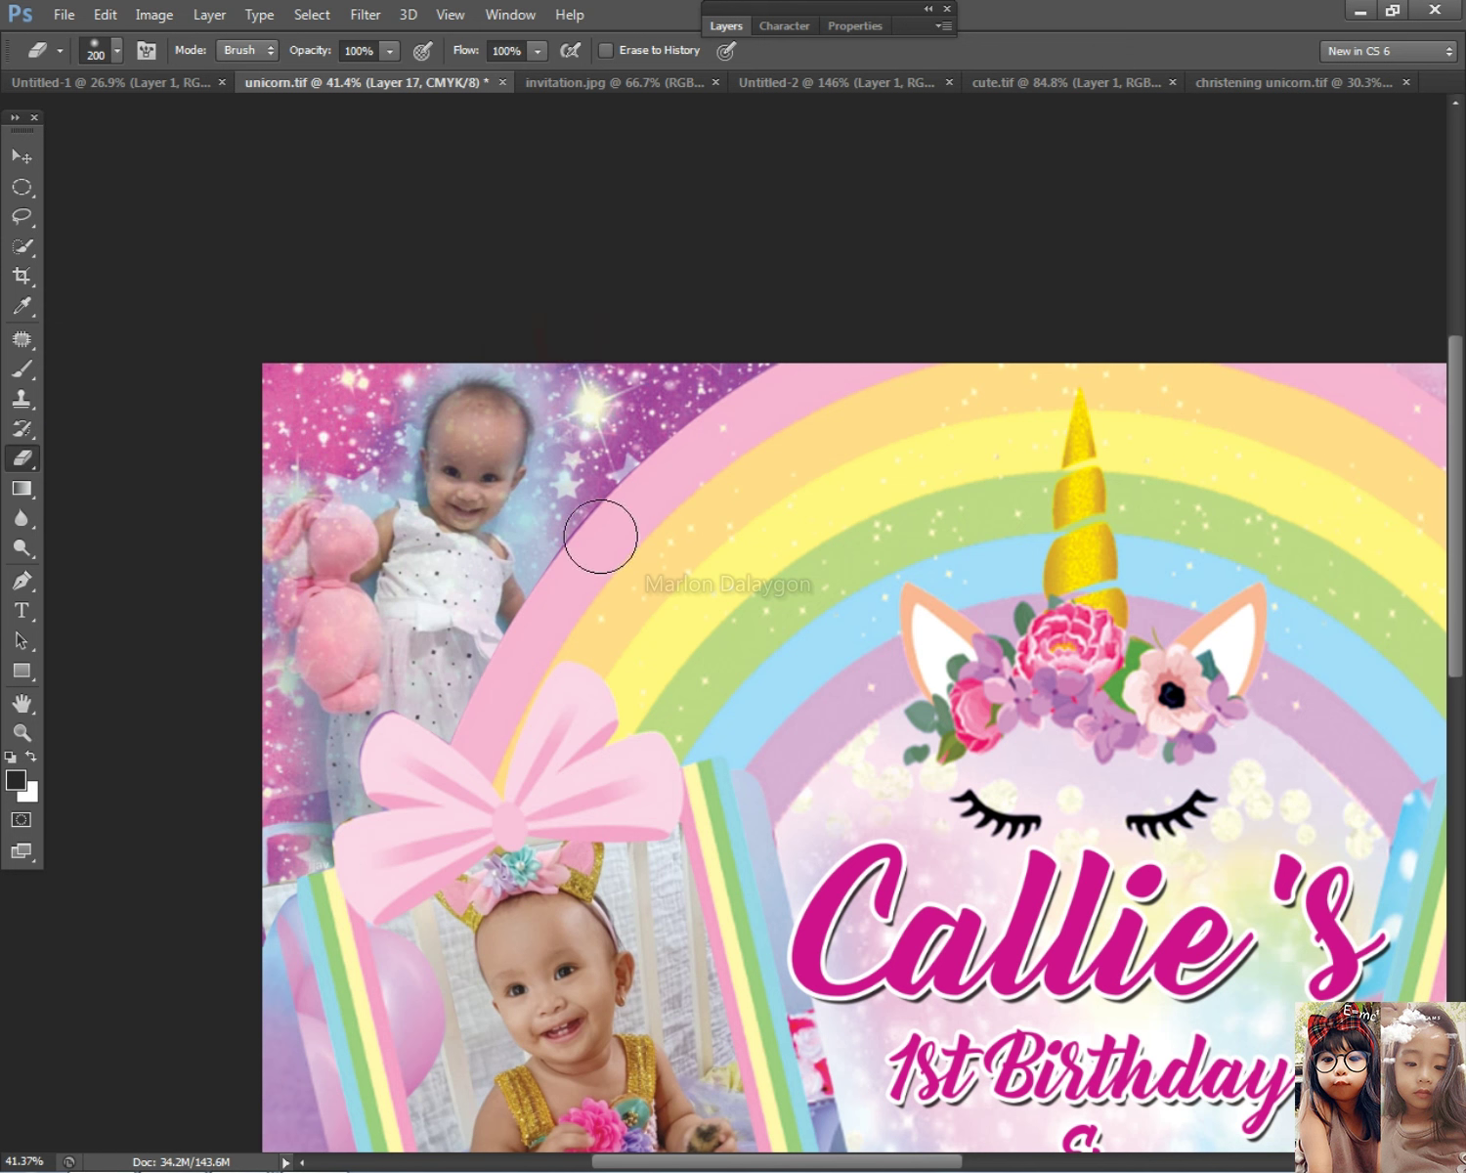
pyautogui.click(572, 502)
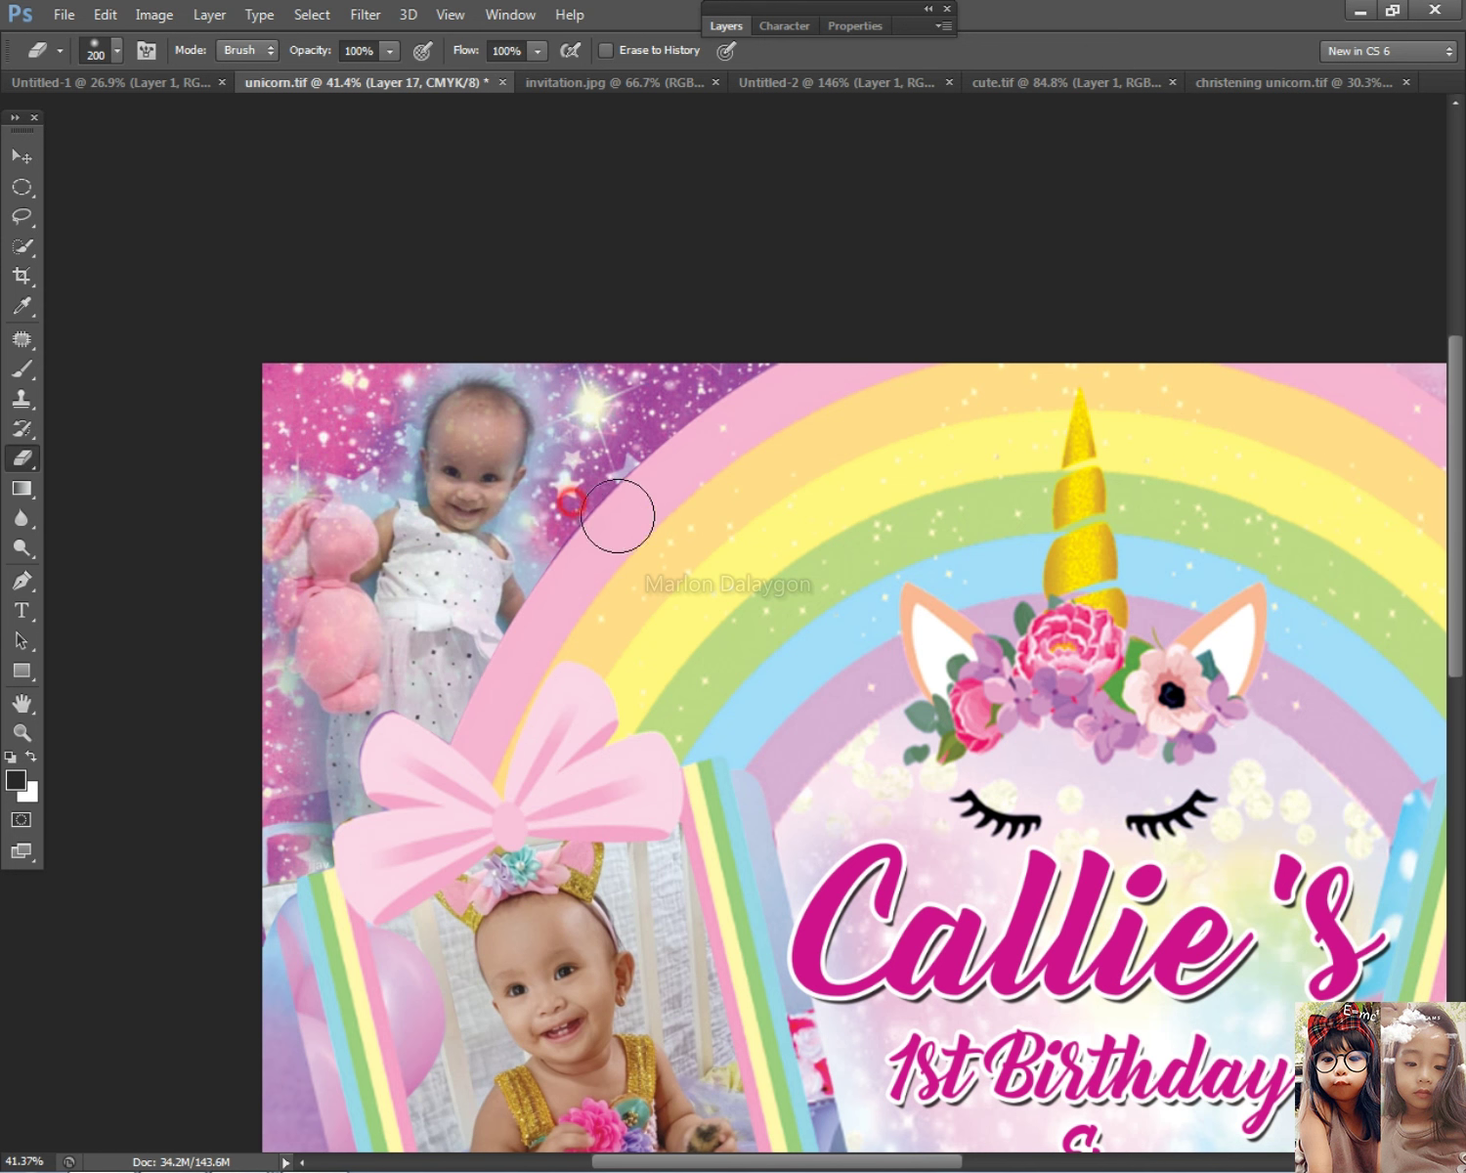
pyautogui.click(574, 575)
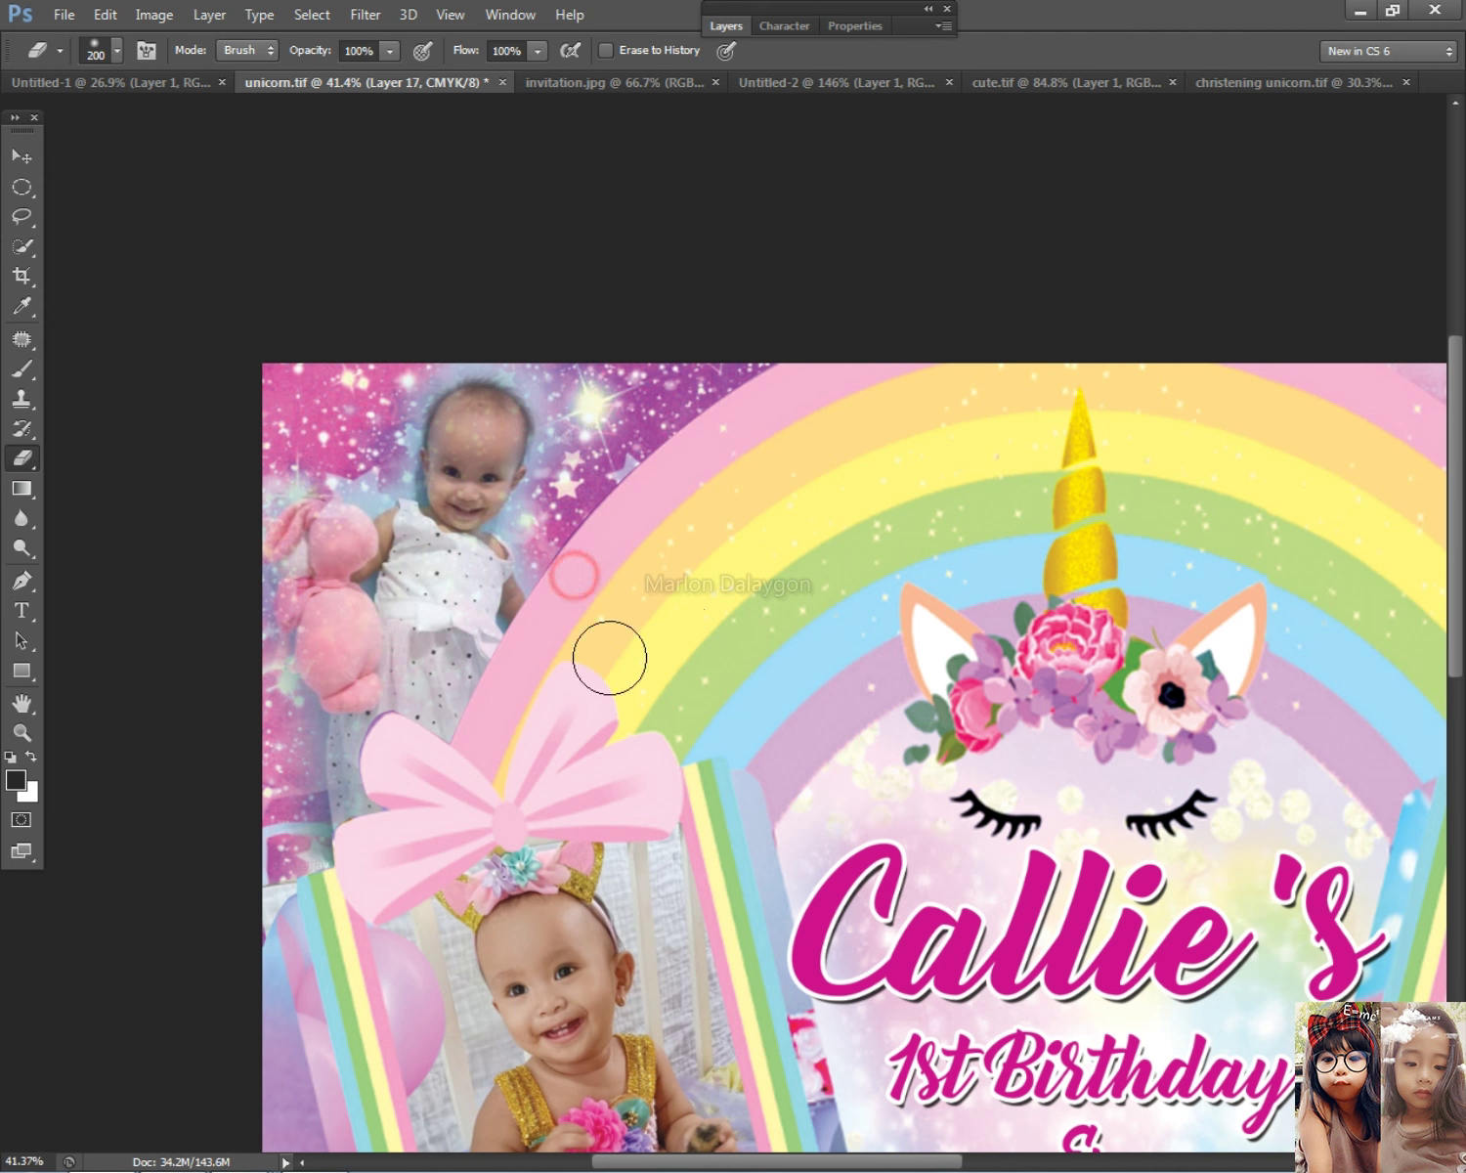
pyautogui.click(223, 619)
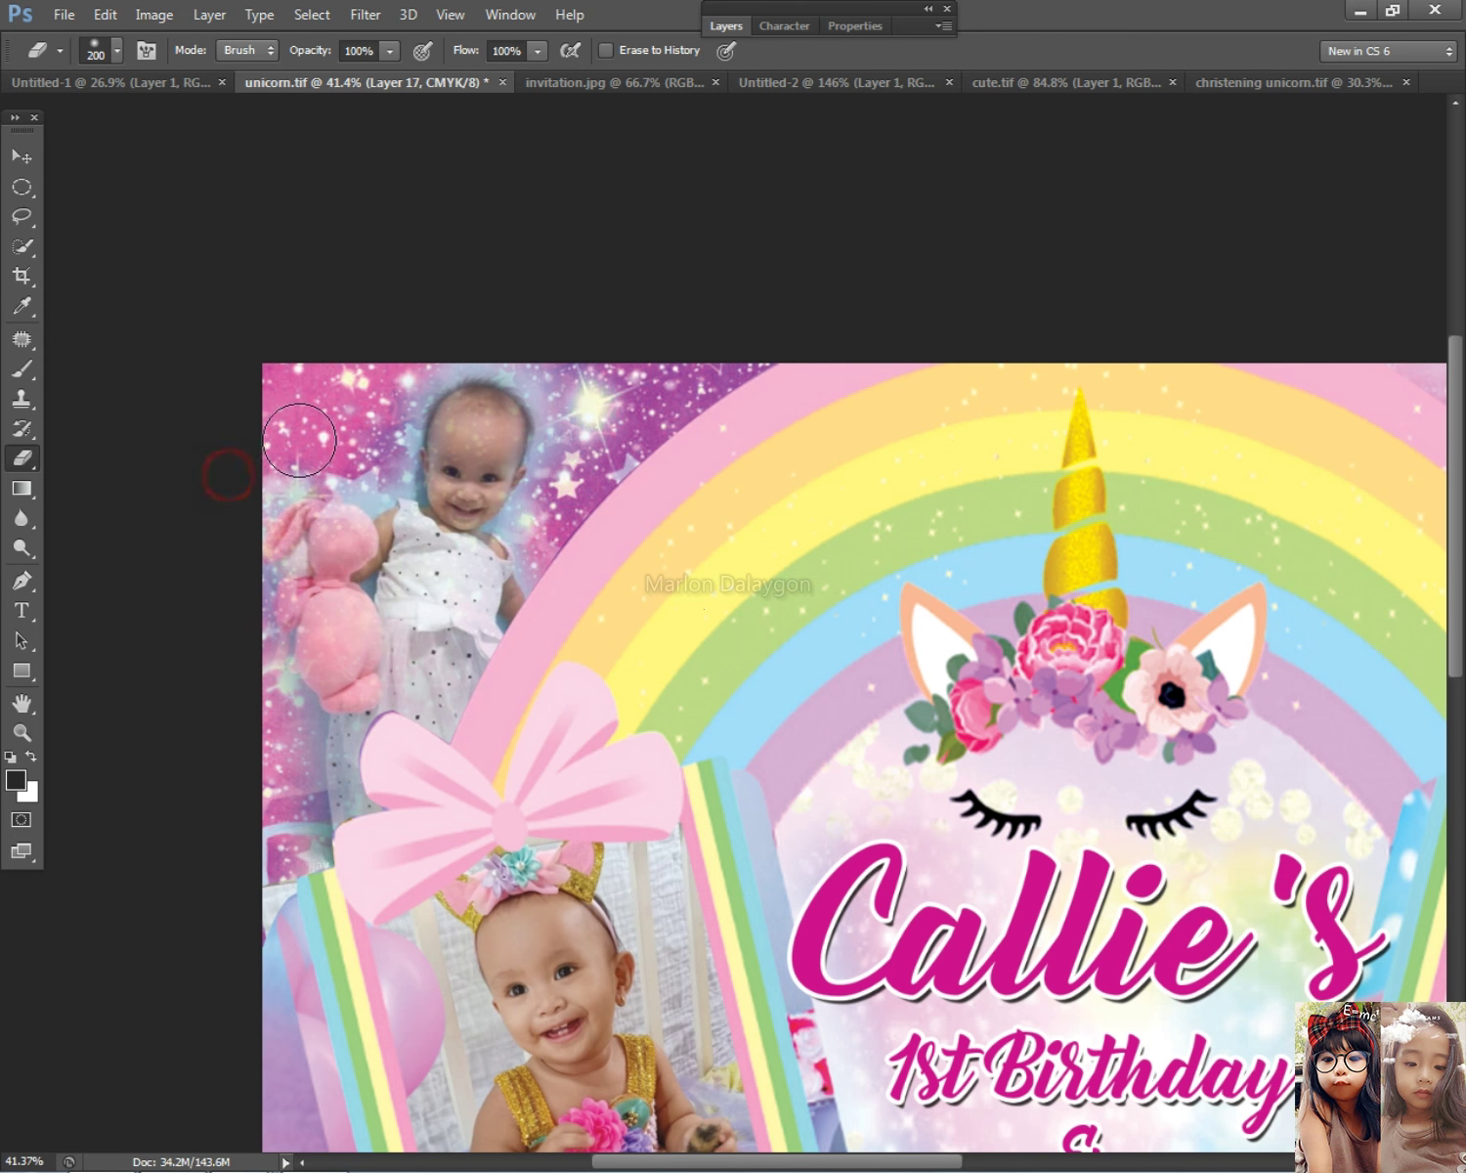
pyautogui.click(369, 433)
pyautogui.click(399, 354)
pyautogui.click(442, 333)
pyautogui.click(477, 330)
pyautogui.click(573, 337)
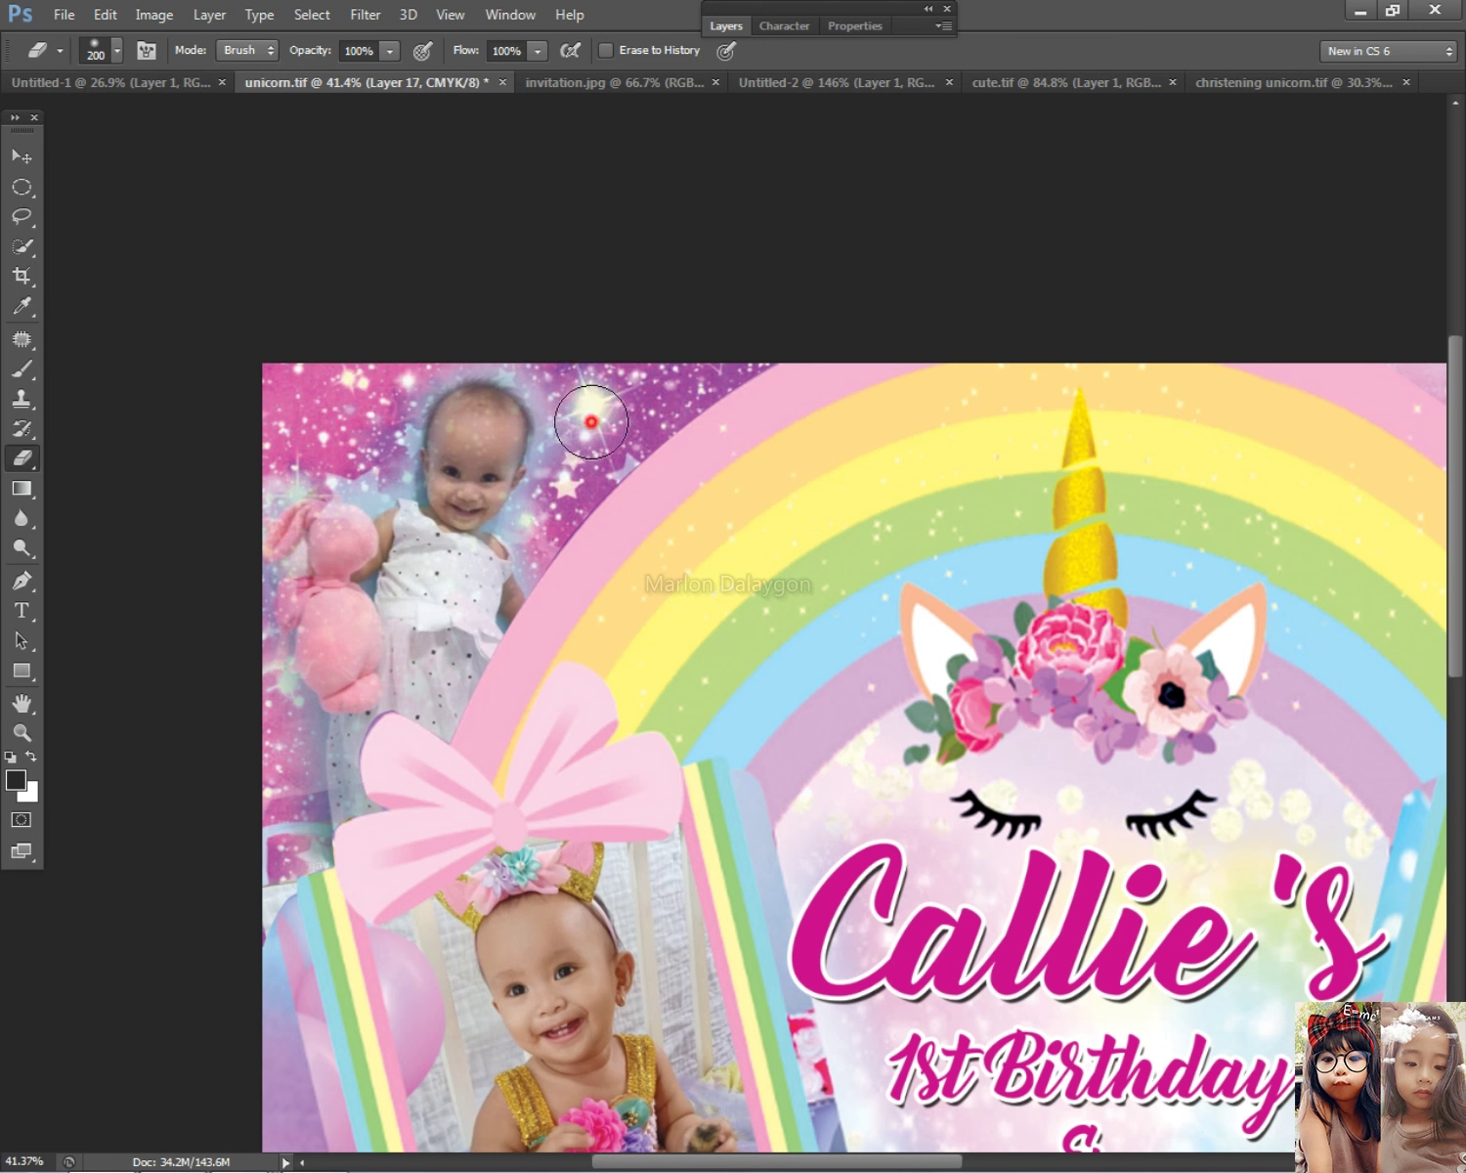
pyautogui.scroll(-4, 857, 582)
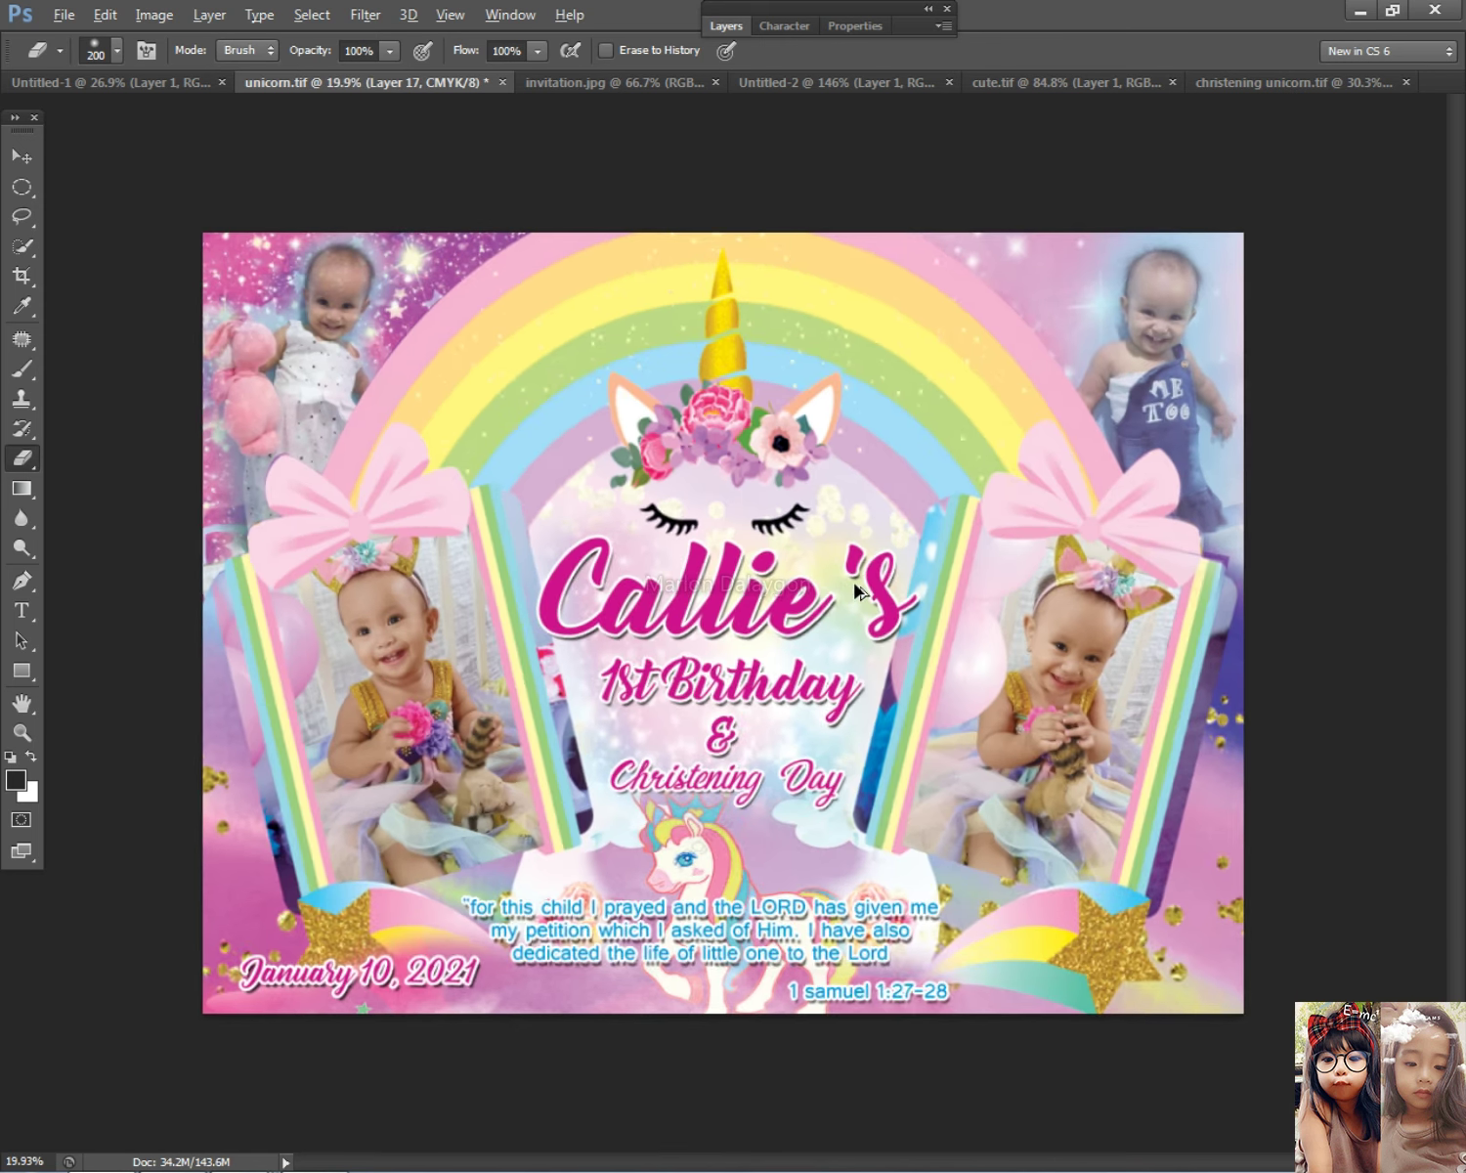
# Step: Select Layer 16, the top-right overalls photo, after first picking Layer 11 by mistake
pyautogui.click(22, 157)
pyautogui.scroll(1, 1104, 450)
pyautogui.rightClick(1163, 363)
pyautogui.click(1172, 404)
pyautogui.scroll(1, 484, 399)
pyautogui.click(22, 458)
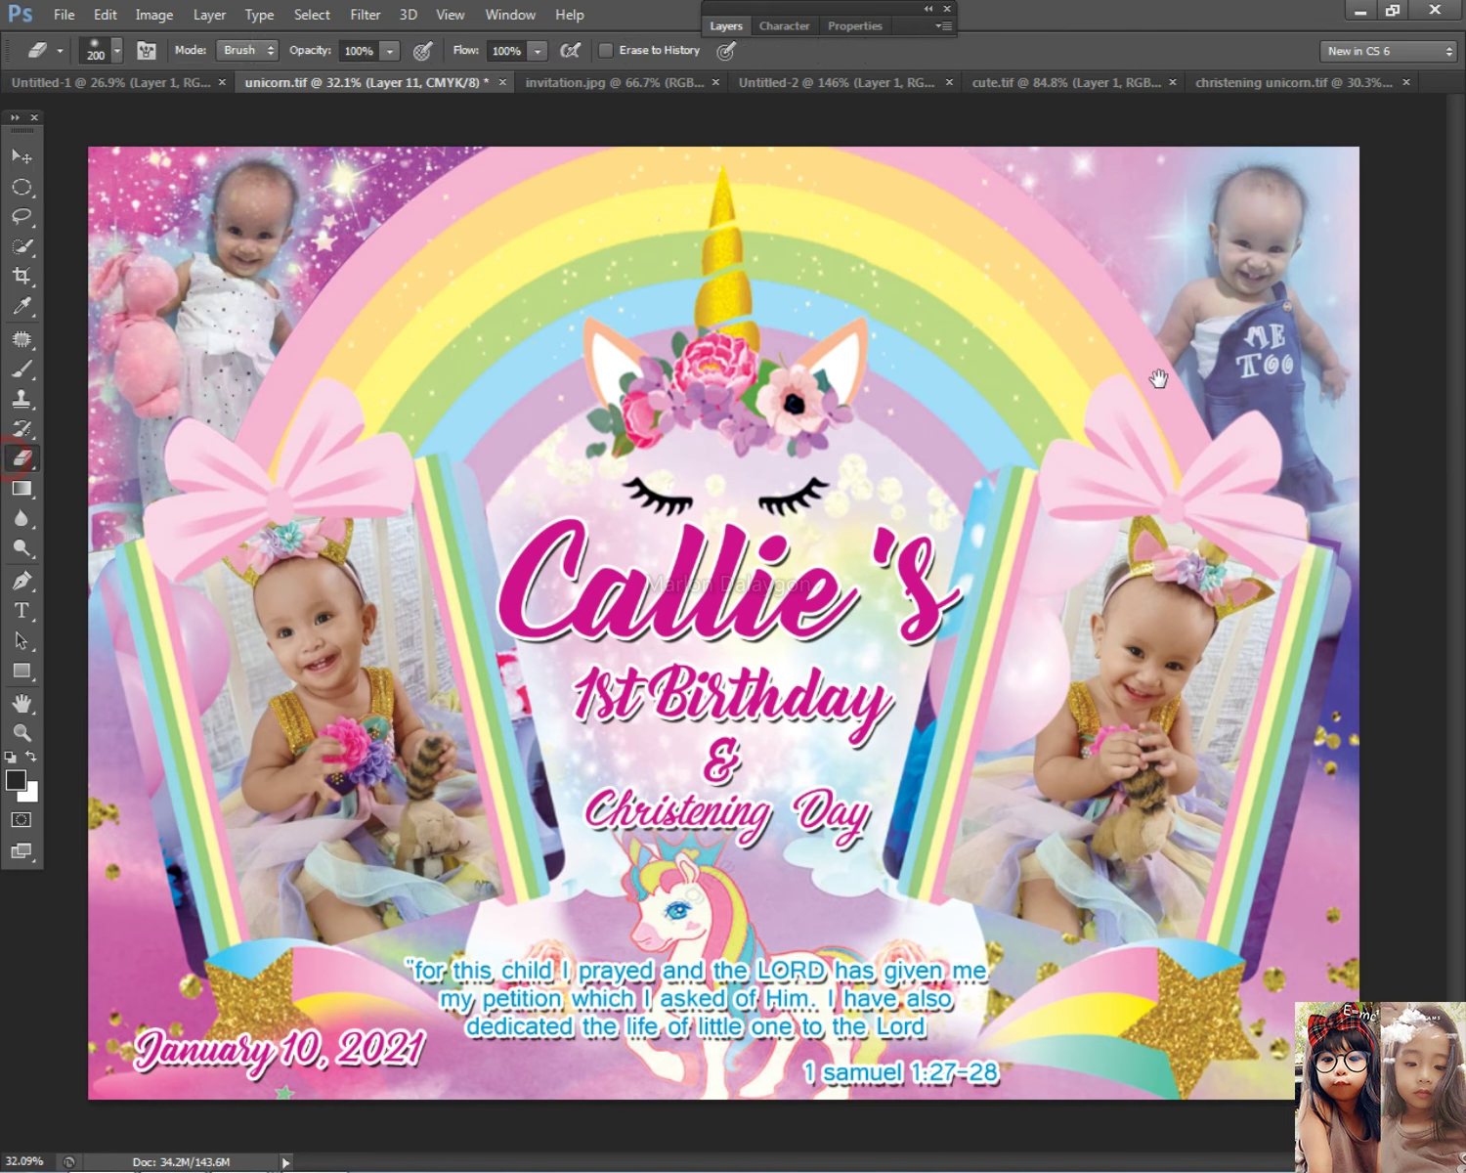
pyautogui.scroll(1, 1036, 449)
pyautogui.scroll(5, 1280, 347)
pyautogui.hscroll(8, 1280, 346)
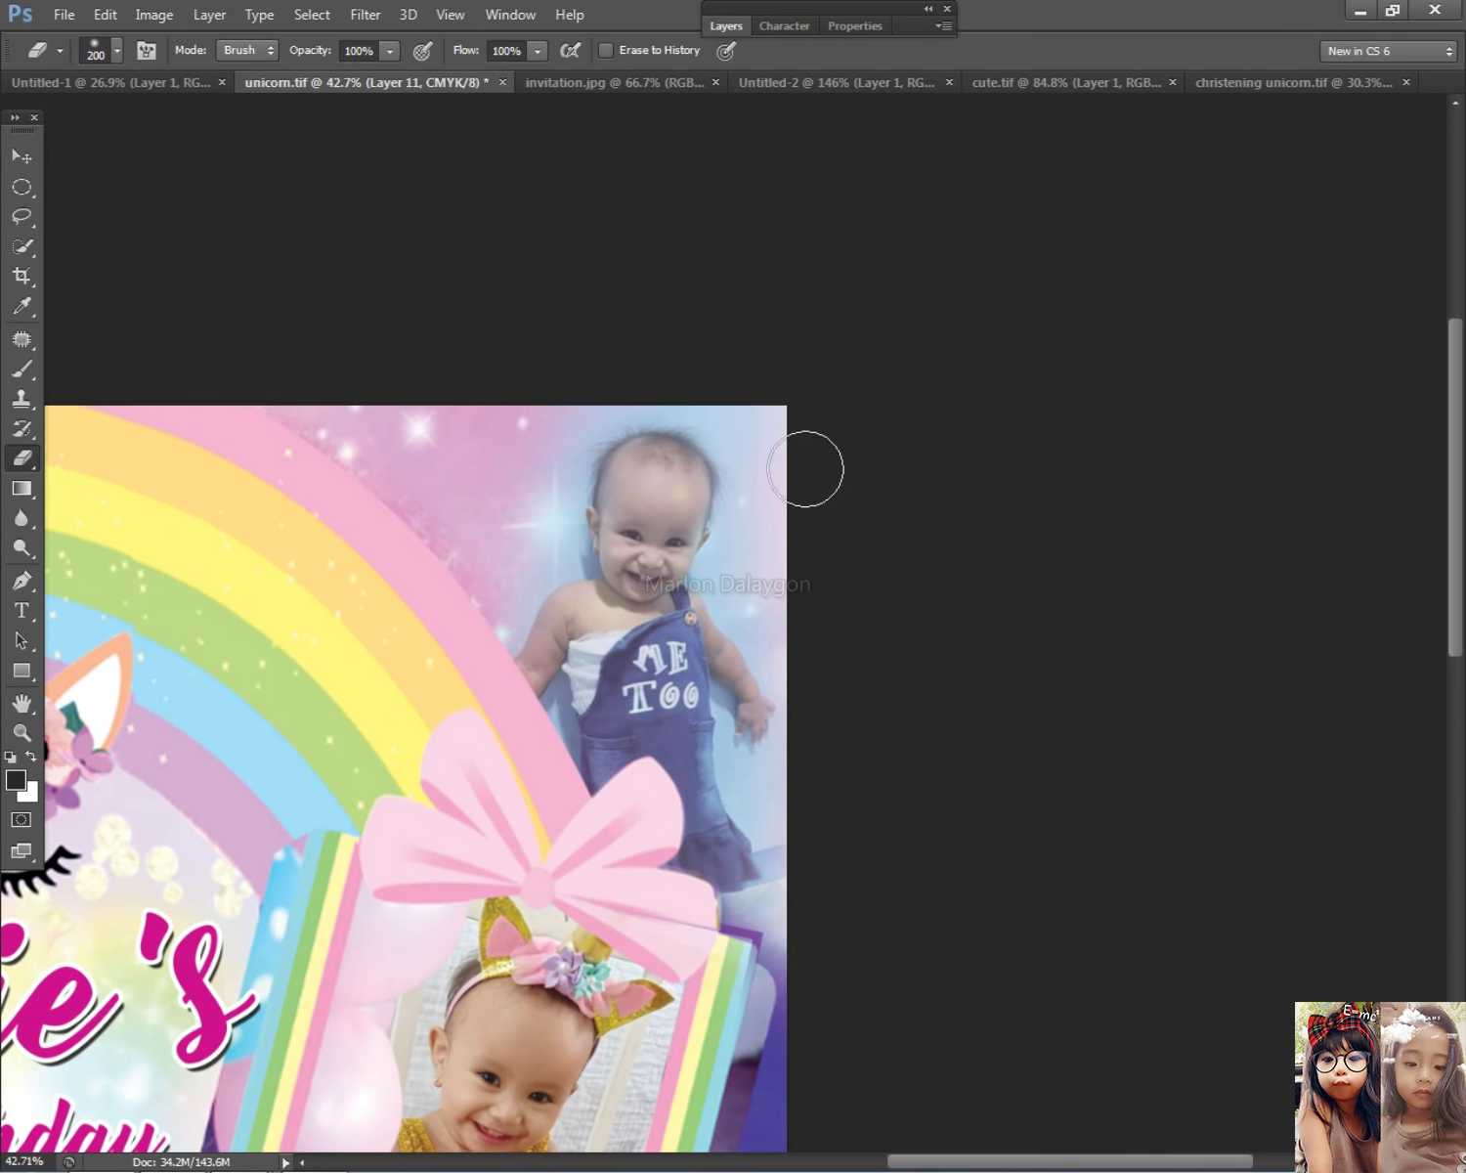
pyautogui.click(21, 156)
pyautogui.rightClick(684, 553)
pyautogui.click(723, 556)
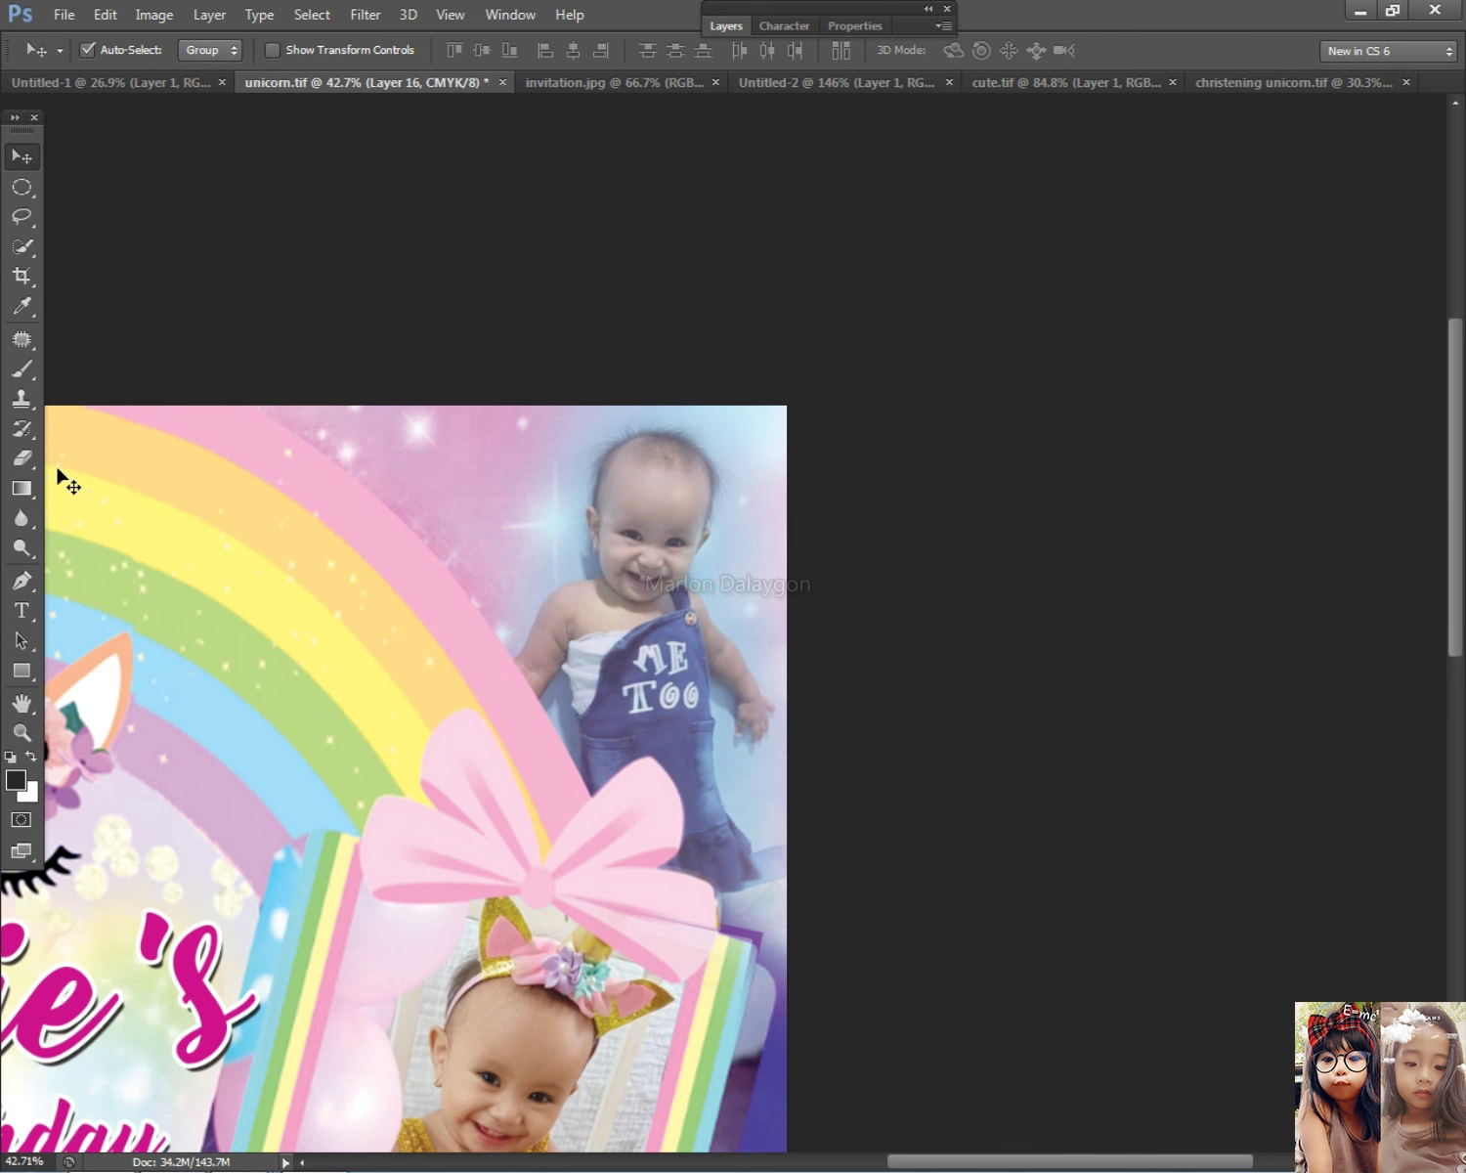
# Step: Erase the top-right photo's upper edge and the sides around the baby's head
pyautogui.click(21, 457)
pyautogui.click(716, 402)
pyautogui.moveTo(766, 336)
pyautogui.mouseDown()
pyautogui.moveTo(731, 388)
pyautogui.moveTo(829, 448)
pyautogui.moveTo(774, 452)
pyautogui.moveTo(852, 468)
pyautogui.moveTo(765, 489)
pyautogui.moveTo(782, 535)
pyautogui.mouseUp()
pyautogui.moveTo(772, 457)
pyautogui.mouseDown()
pyautogui.moveTo(867, 423)
pyautogui.moveTo(779, 625)
pyautogui.moveTo(816, 645)
pyautogui.moveTo(753, 583)
pyautogui.mouseUp()
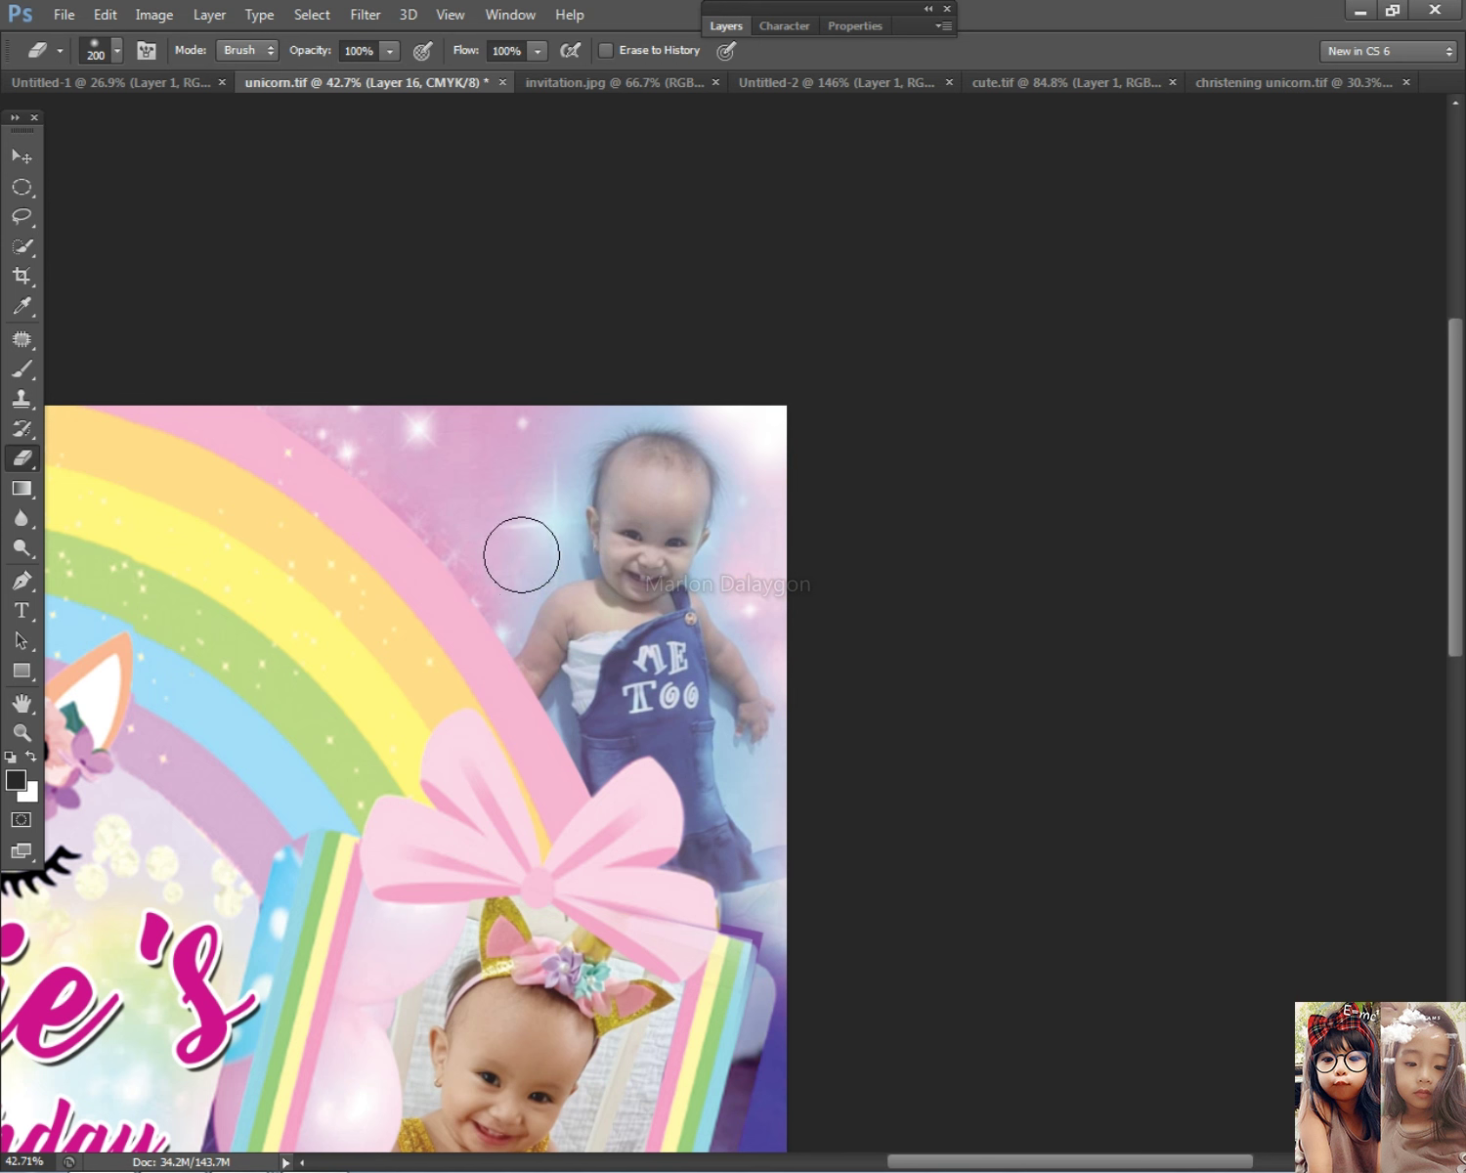
pyautogui.moveTo(539, 501)
pyautogui.mouseDown()
pyautogui.moveTo(506, 441)
pyautogui.moveTo(551, 429)
pyautogui.moveTo(549, 379)
pyautogui.moveTo(559, 408)
pyautogui.moveTo(585, 374)
pyautogui.moveTo(591, 402)
pyautogui.moveTo(617, 363)
pyautogui.moveTo(697, 378)
pyautogui.moveTo(714, 335)
pyautogui.mouseUp()
pyautogui.moveTo(745, 586)
pyautogui.mouseDown()
pyautogui.moveTo(815, 612)
pyautogui.moveTo(890, 709)
pyautogui.moveTo(815, 820)
pyautogui.mouseUp()
pyautogui.click(495, 600)
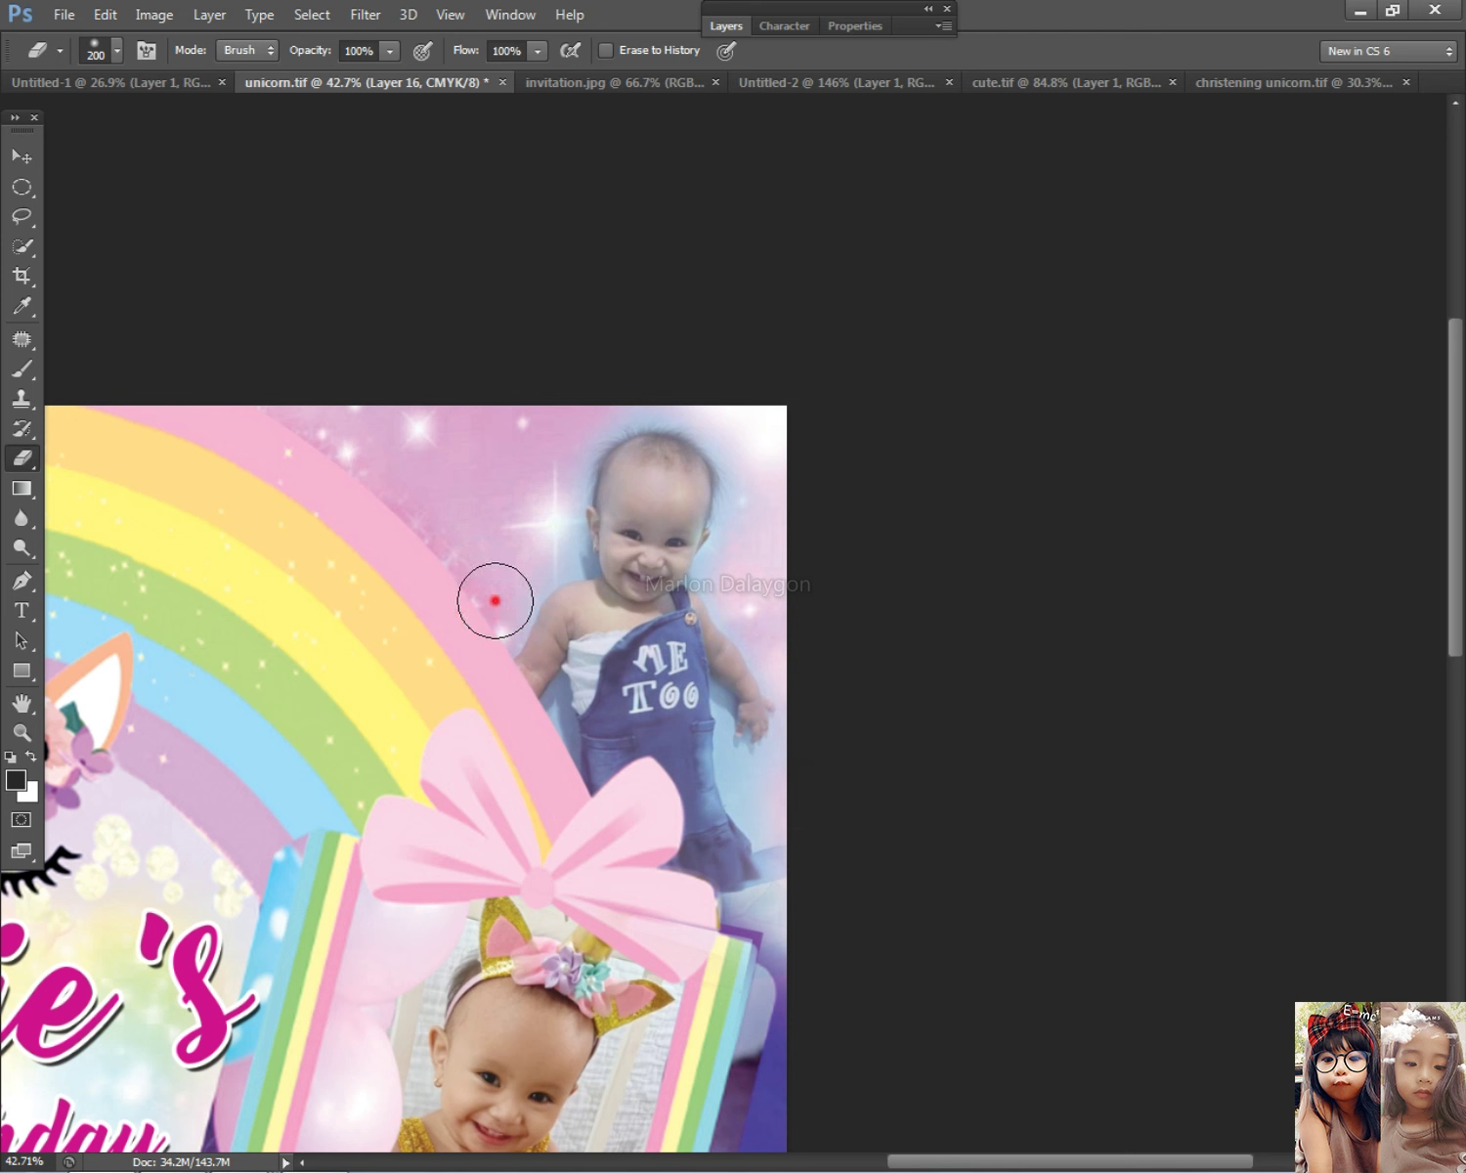
pyautogui.click(552, 454)
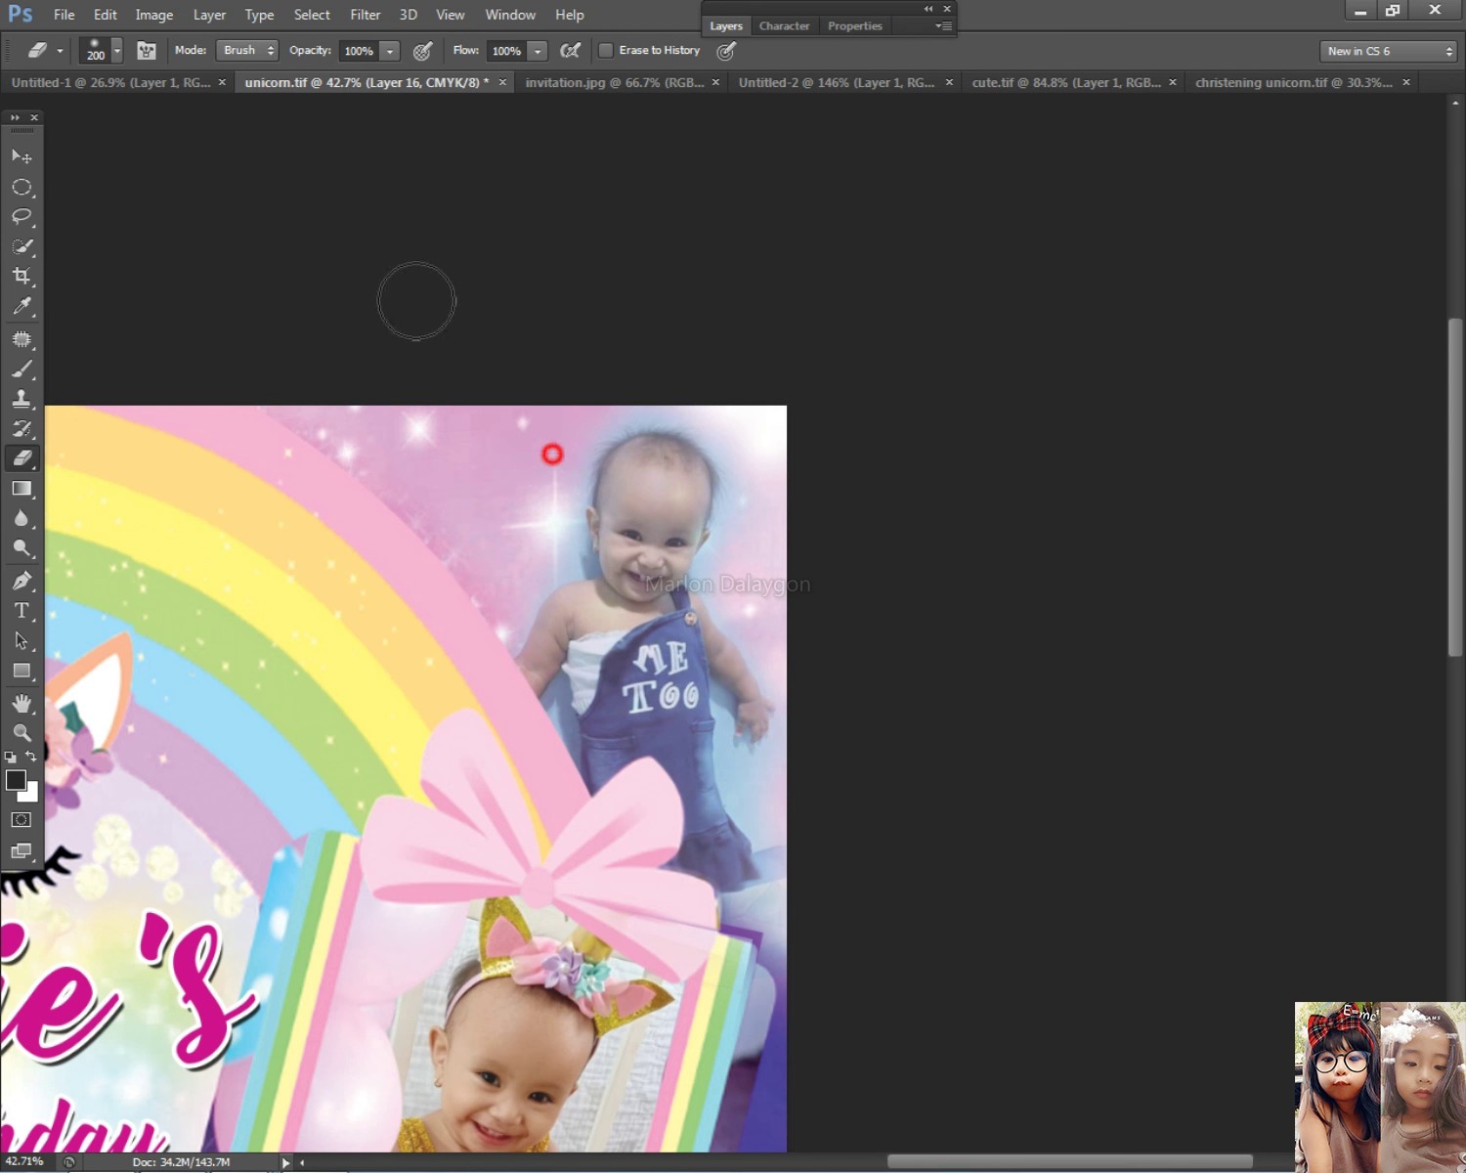
pyautogui.click(696, 366)
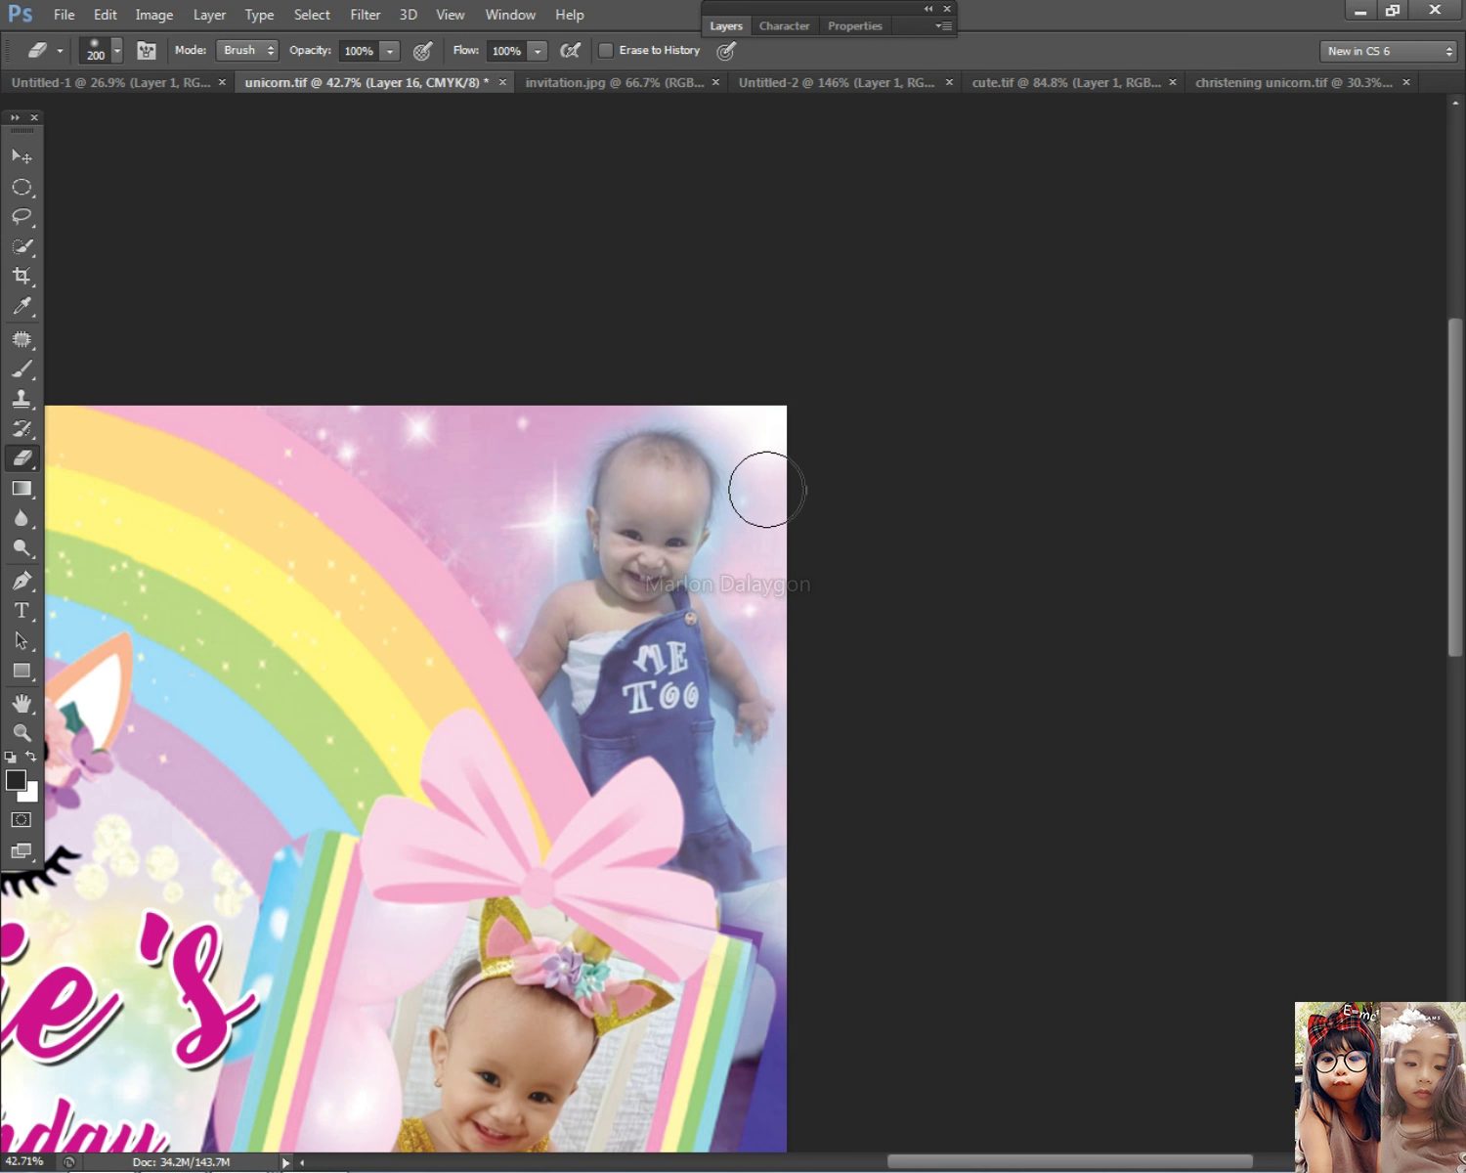
pyautogui.scroll(-3, 766, 489)
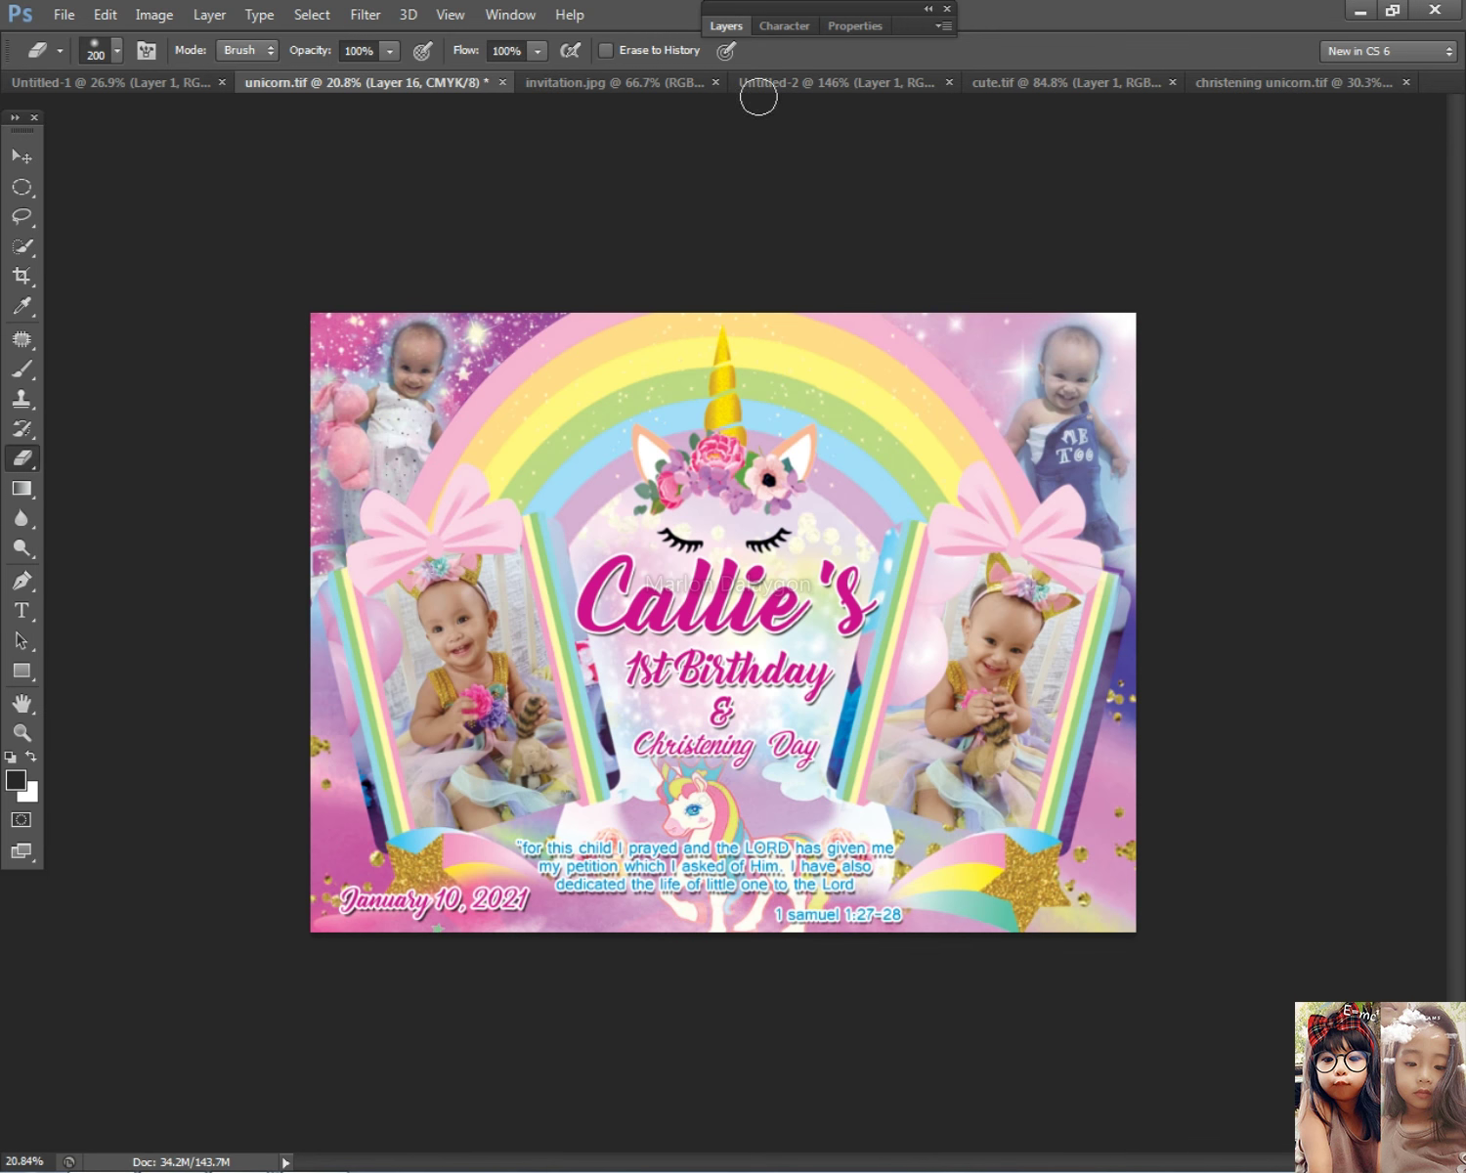
pyautogui.click(726, 26)
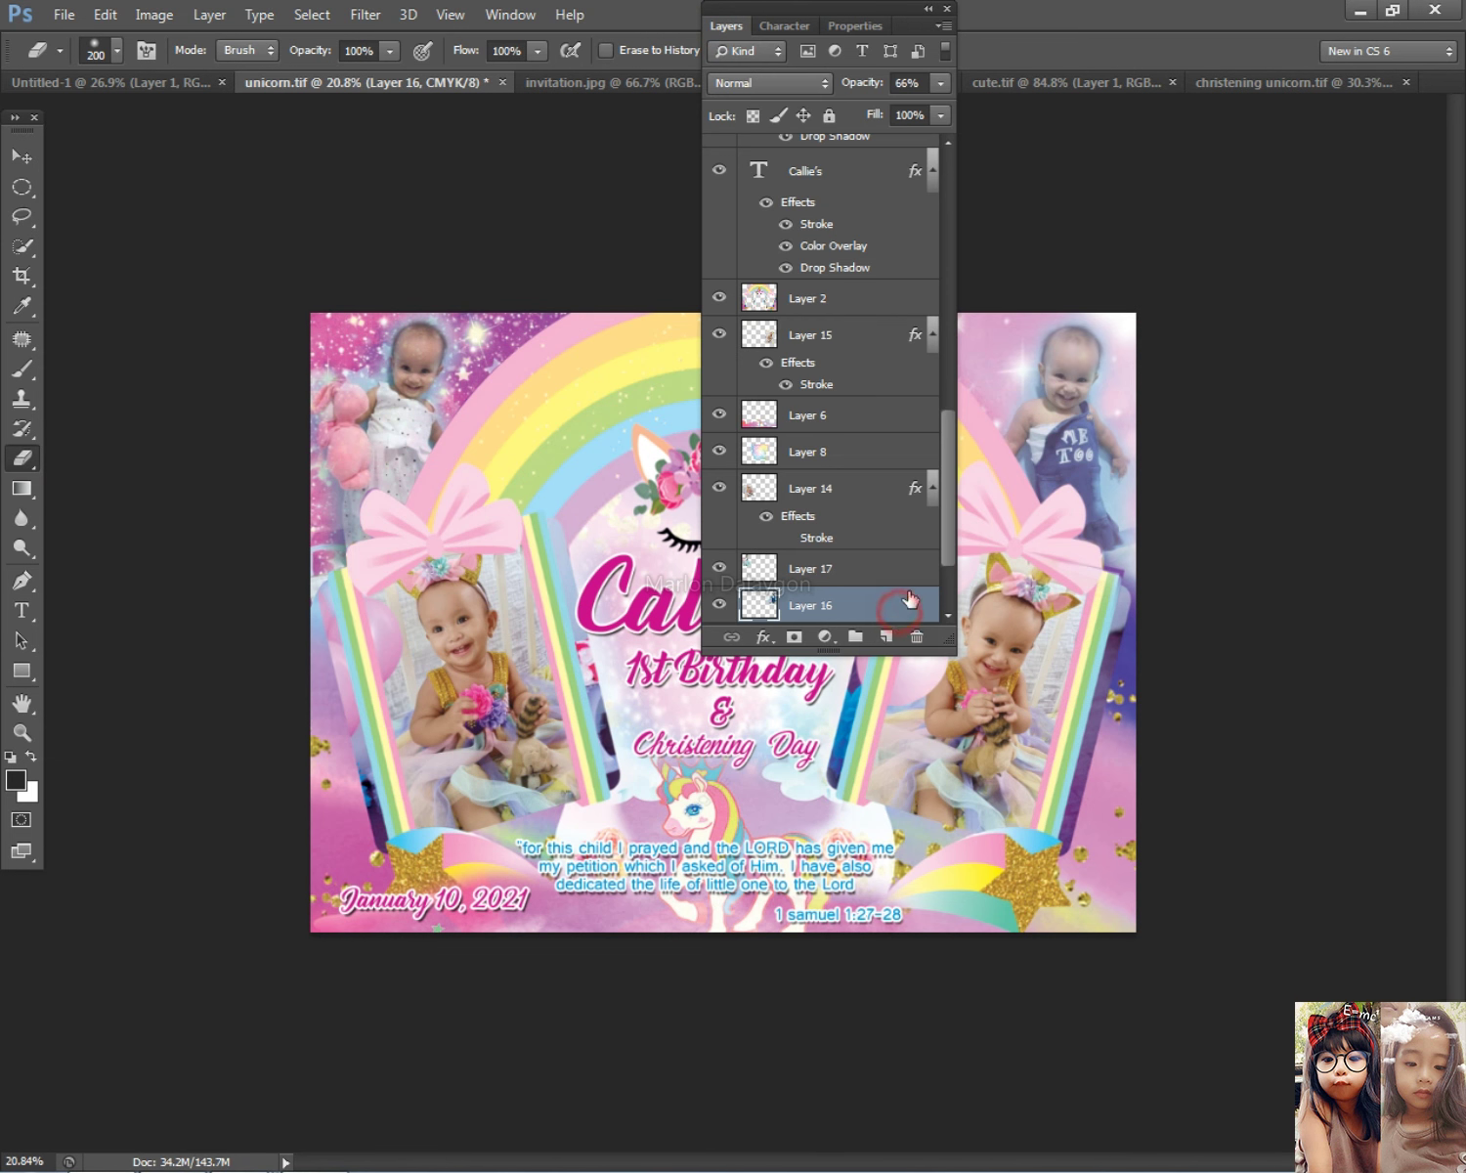
# Step: Add an outer glow of size 174 px to Layer 16
pyautogui.doubleClick(907, 600)
pyautogui.click(860, 731)
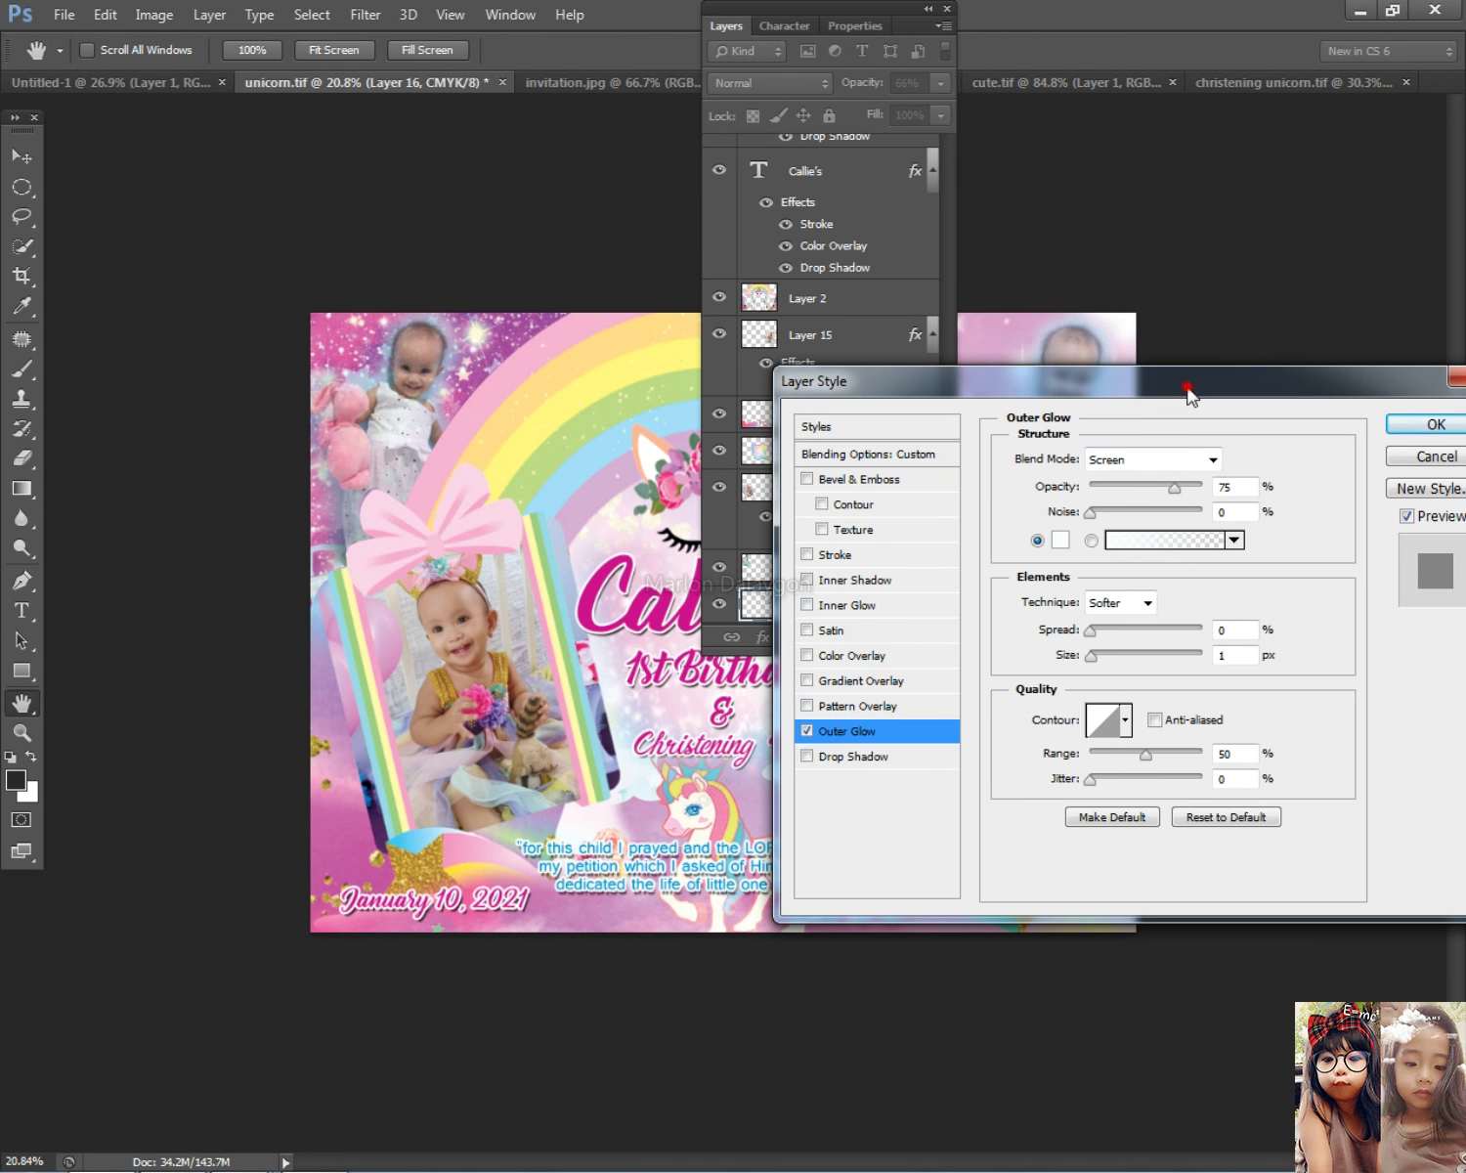
pyautogui.moveTo(1188, 391); pyautogui.dragTo(630, 416)
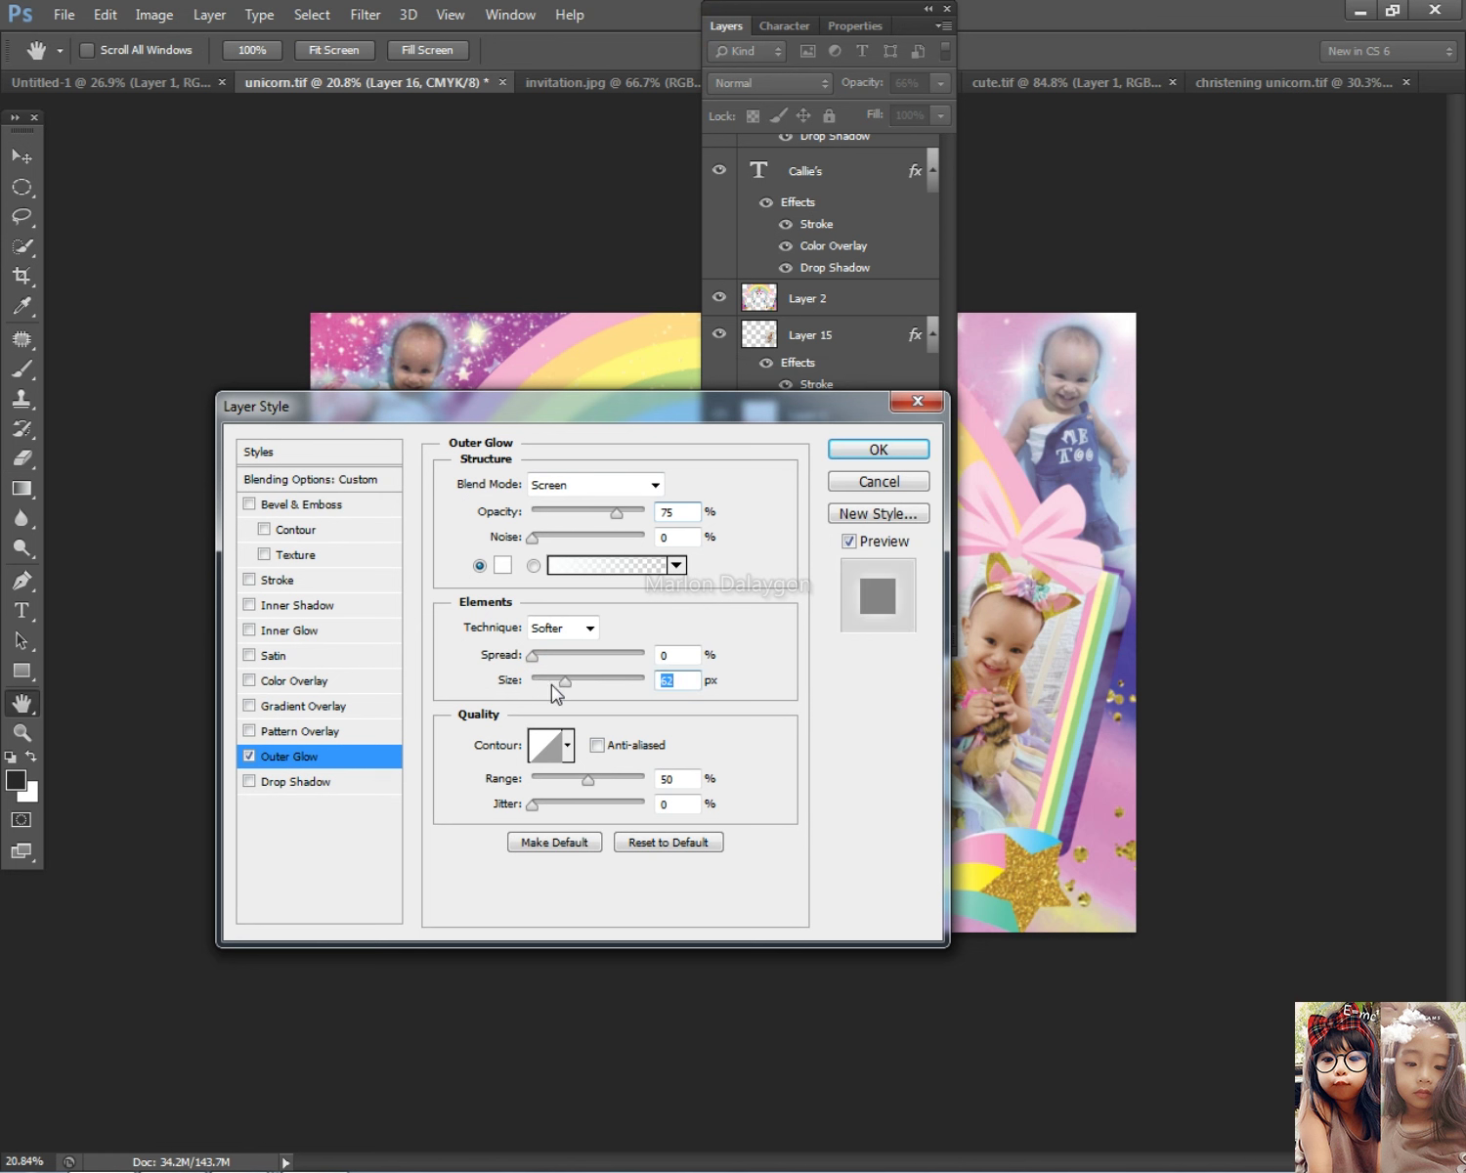
pyautogui.hotkey('shift', 'Tab')
pyautogui.moveTo(571, 684); pyautogui.dragTo(613, 682)
pyautogui.click(876, 449)
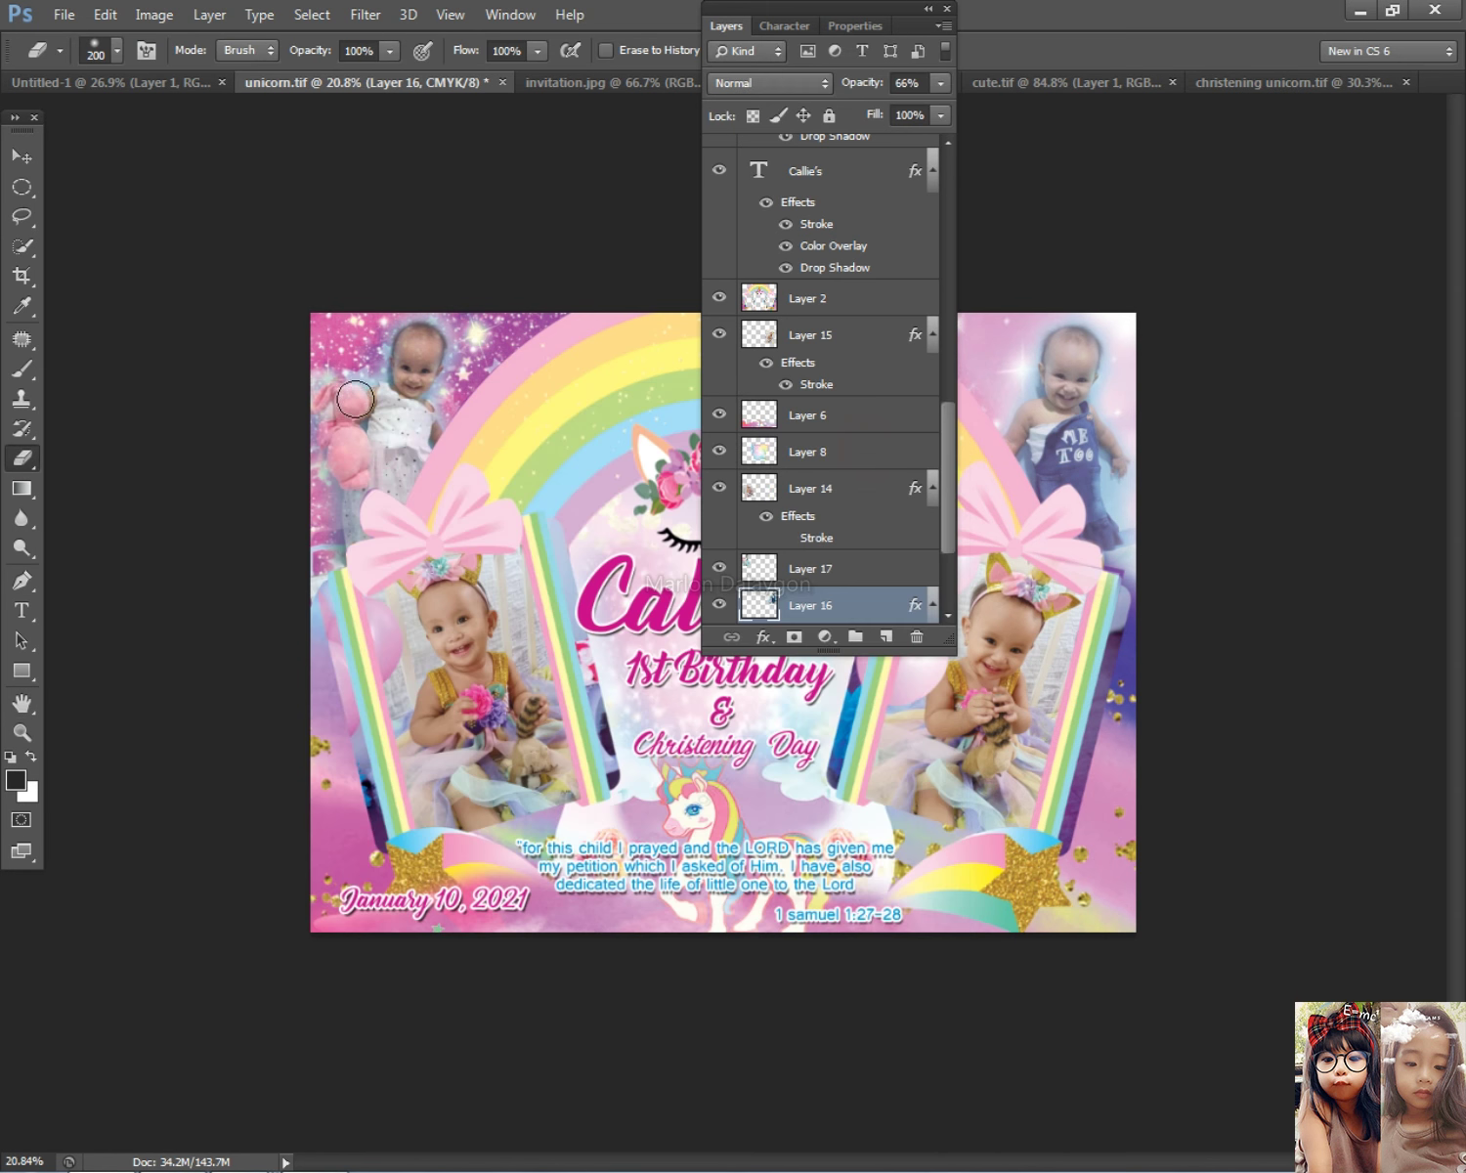
# Step: Add a widened outer glow to Layer 17, the top-left photo
pyautogui.click(21, 156)
pyautogui.click(411, 389)
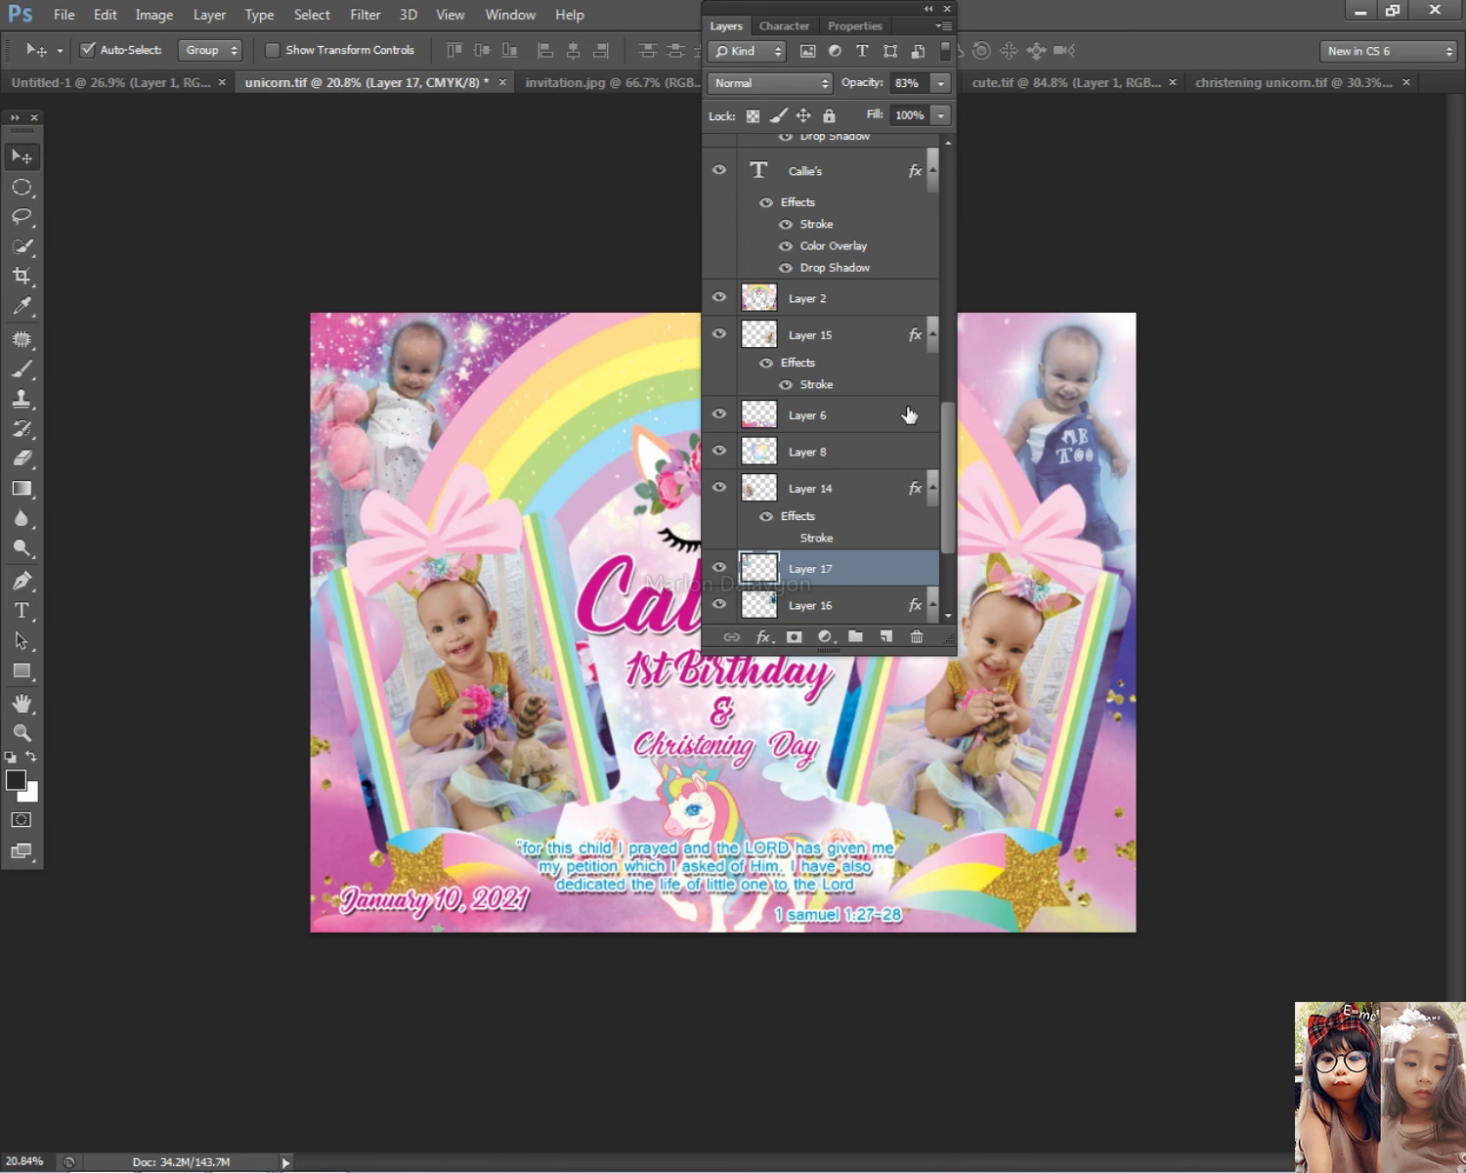
pyautogui.doubleClick(889, 567)
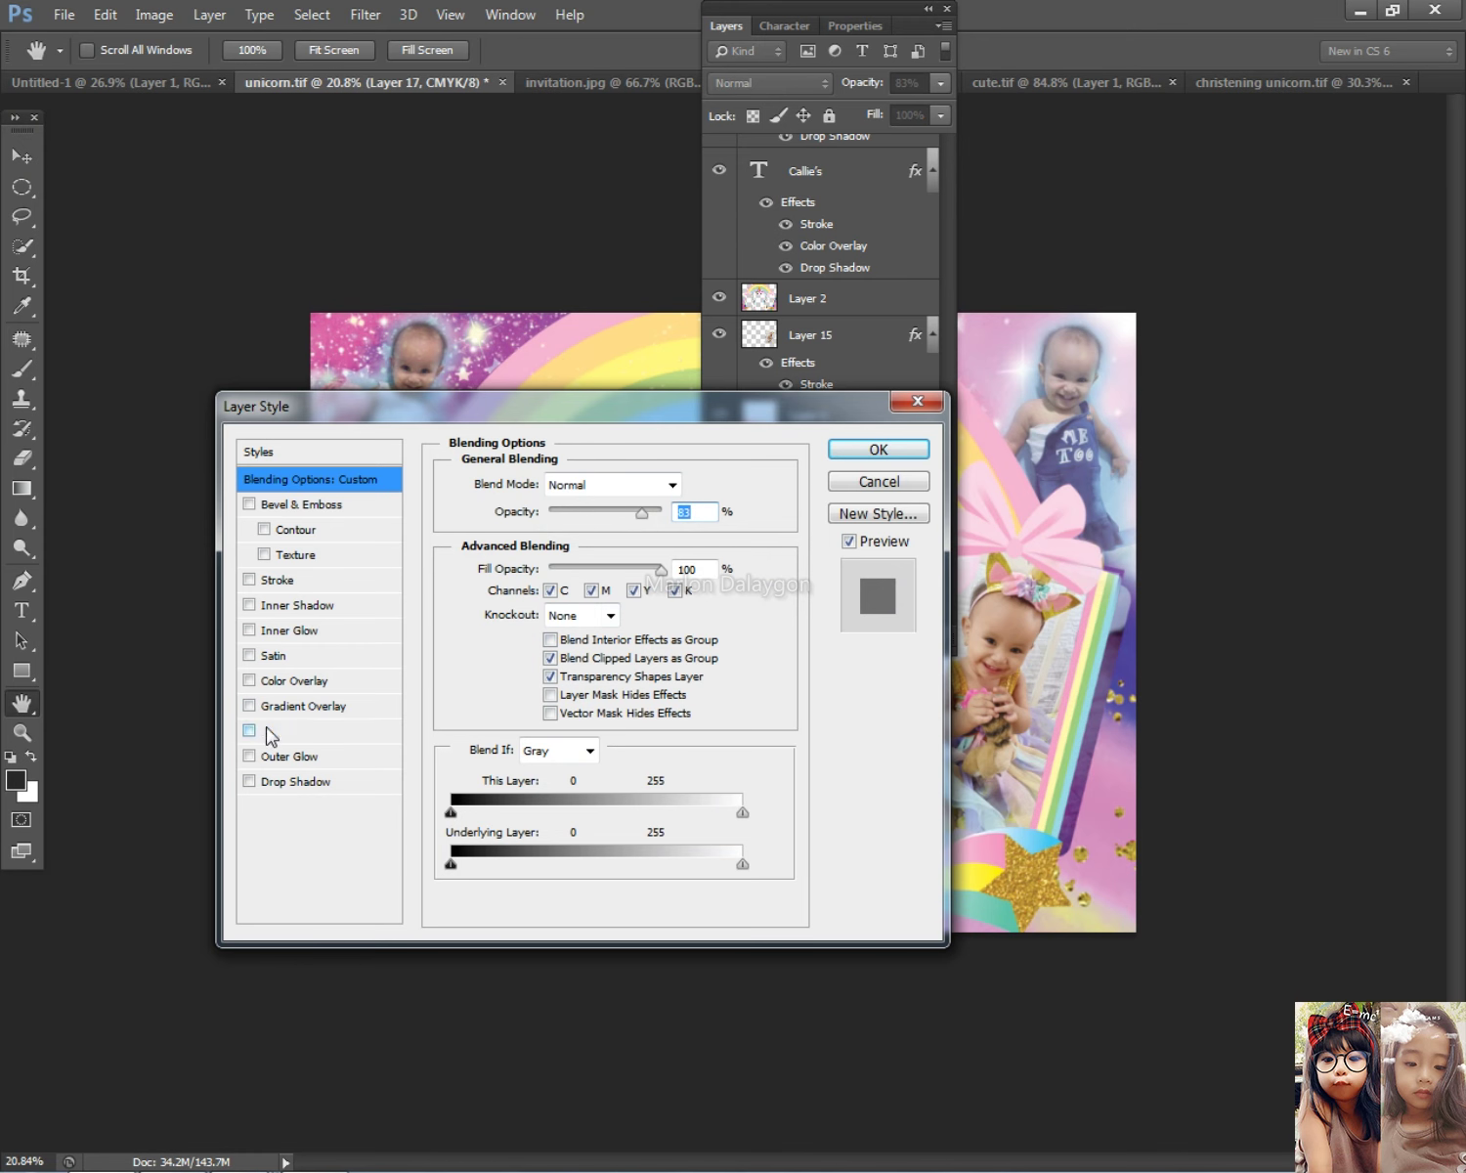
pyautogui.click(273, 758)
pyautogui.moveTo(549, 682); pyautogui.dragTo(598, 688)
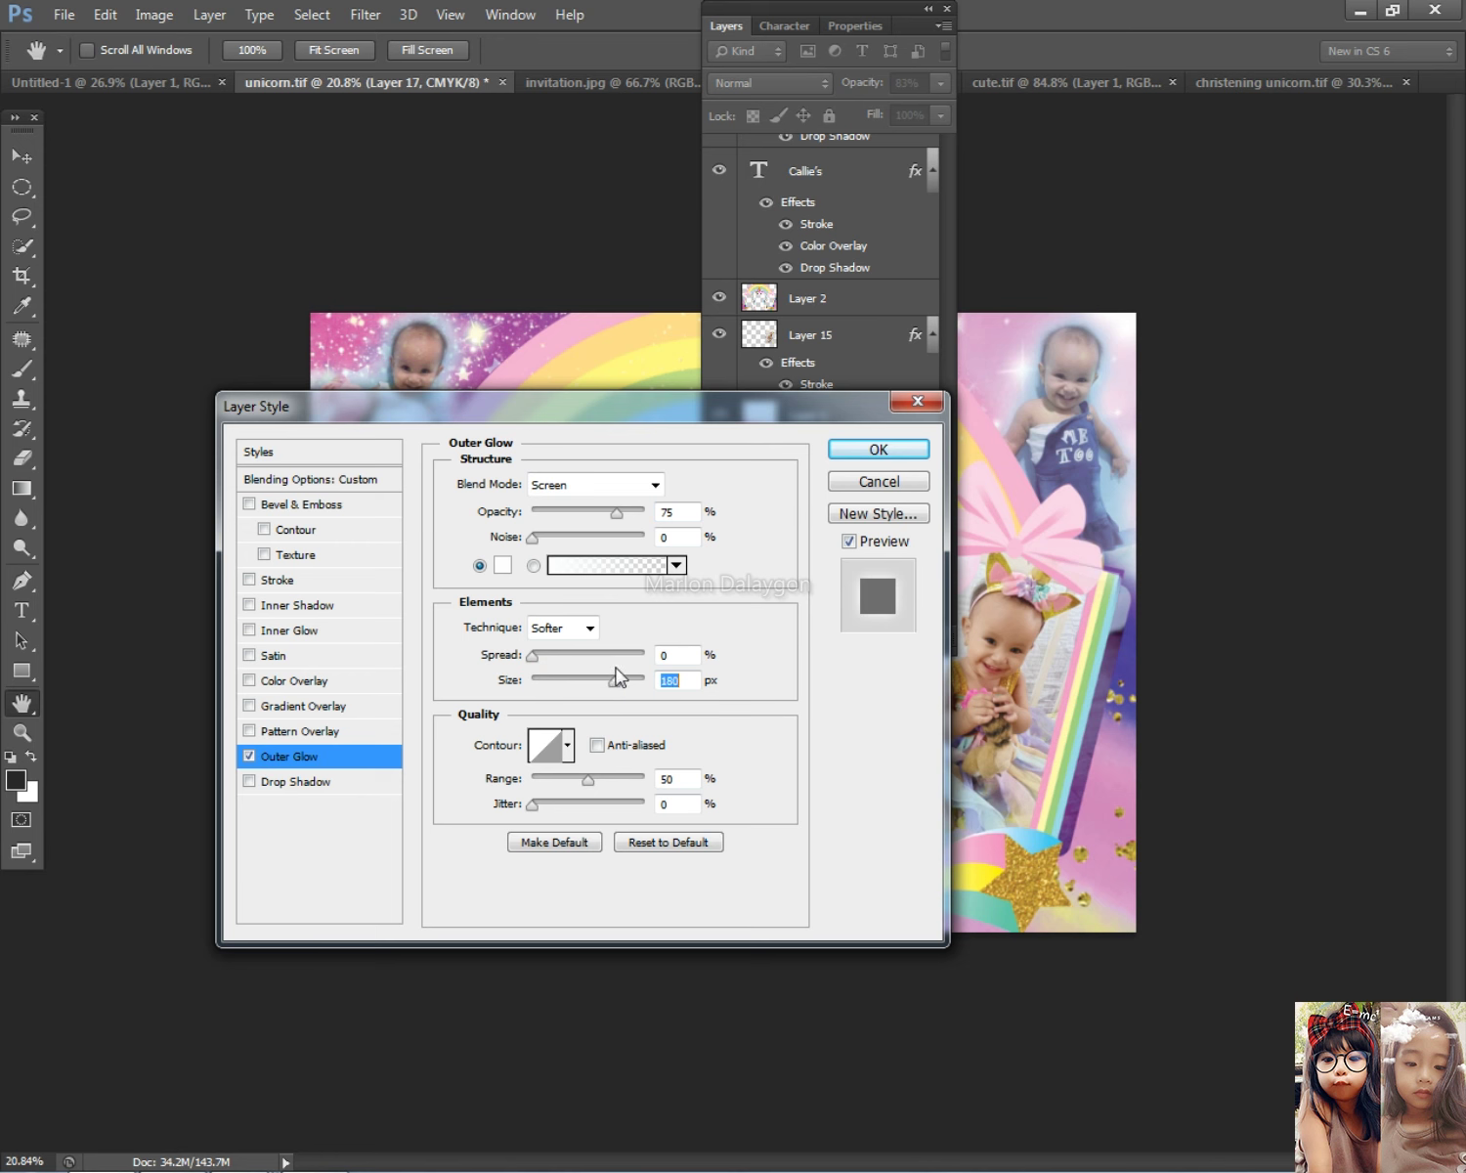
pyautogui.click(878, 450)
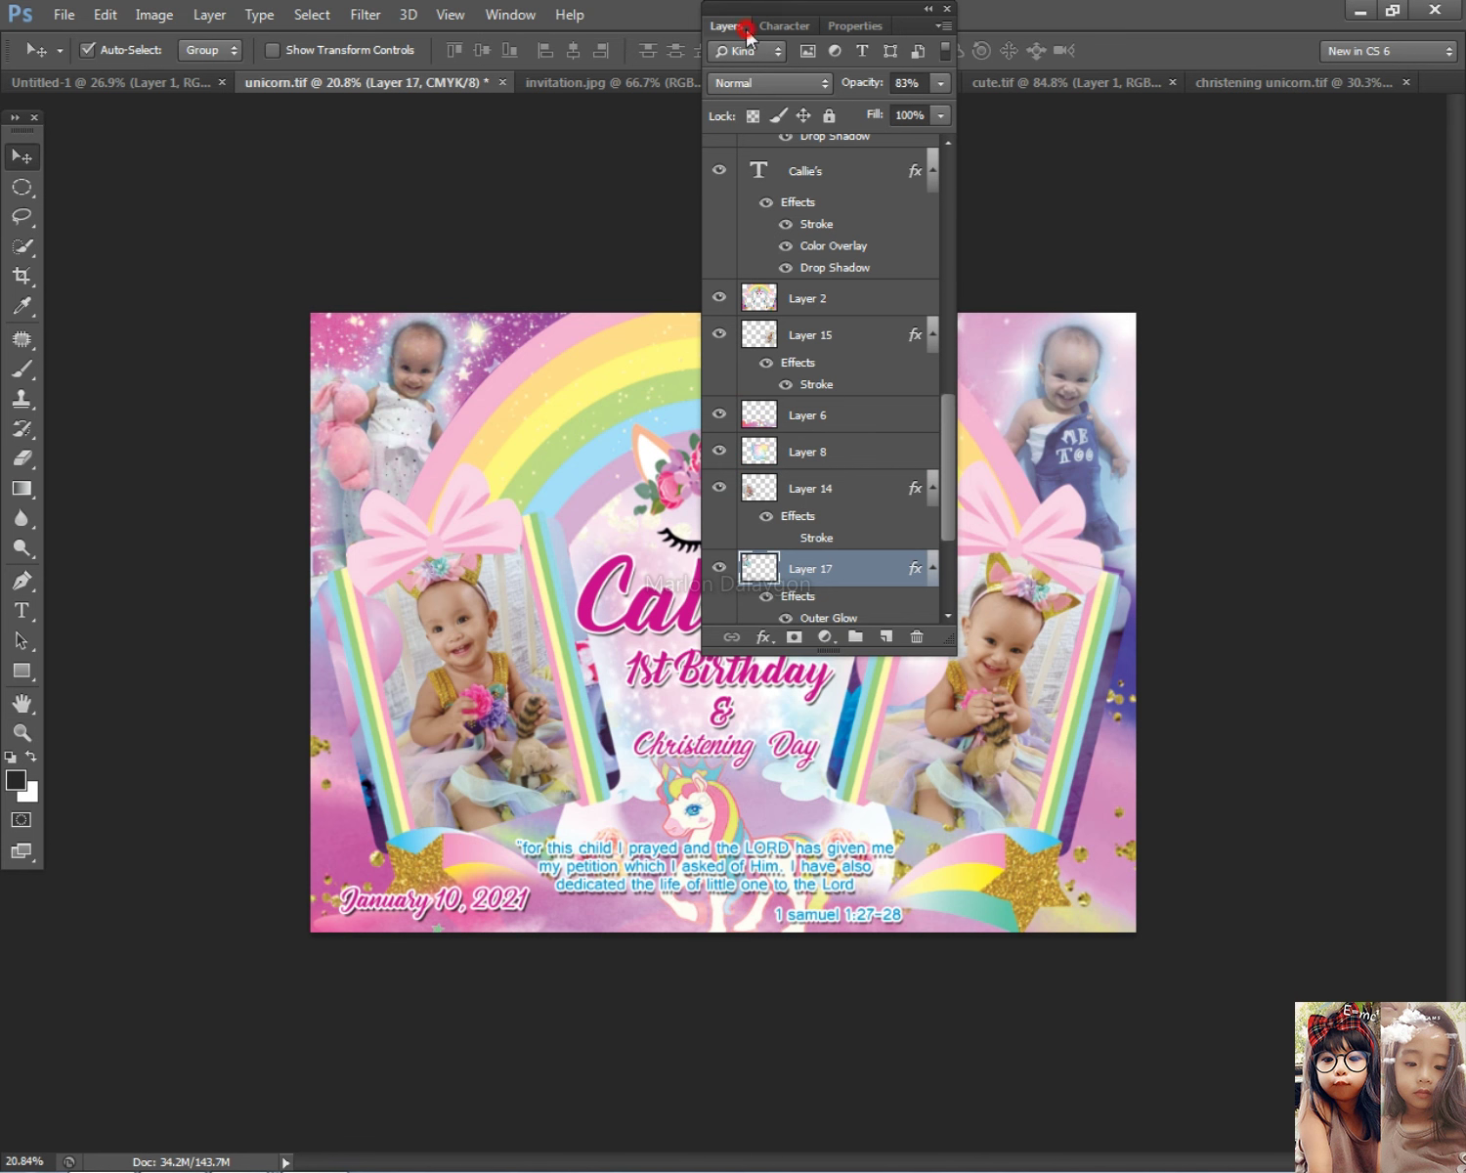
# Step: Raise Layer 17's opacity to 98% in Blending Options
pyautogui.click(747, 34)
pyautogui.scroll(-3, 884, 372)
pyautogui.scroll(2, 507, 429)
pyautogui.rightClick(436, 409)
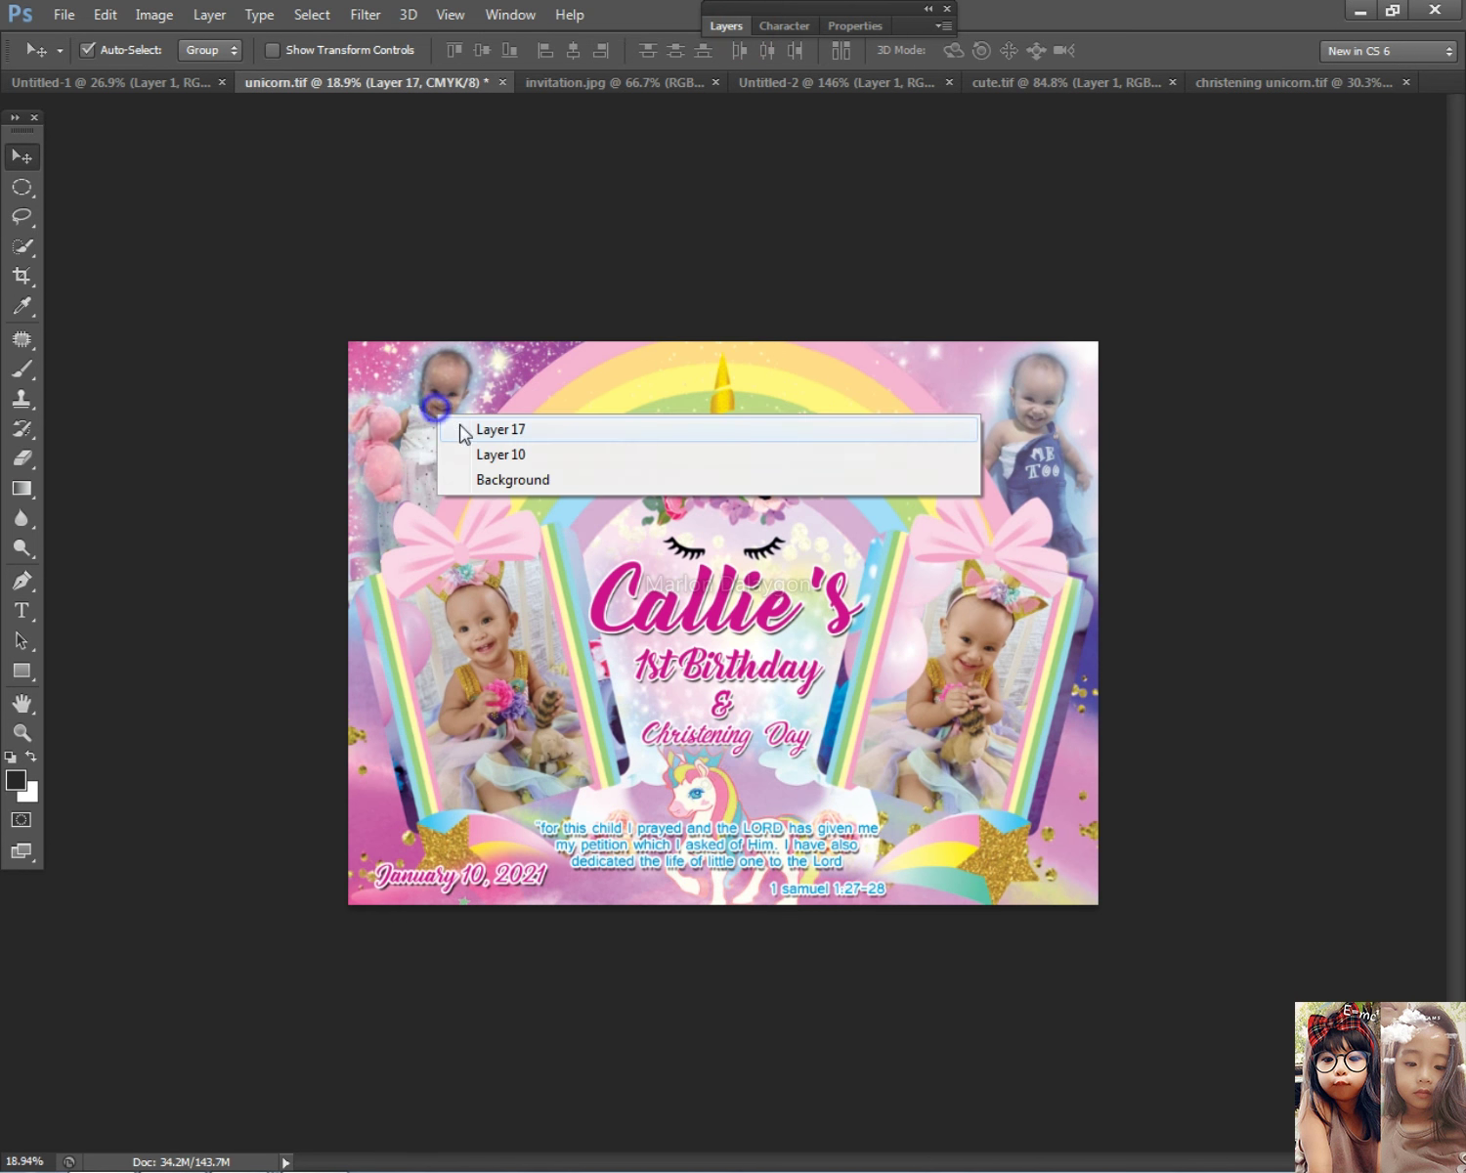
pyautogui.click(462, 431)
pyautogui.scroll(2, 473, 415)
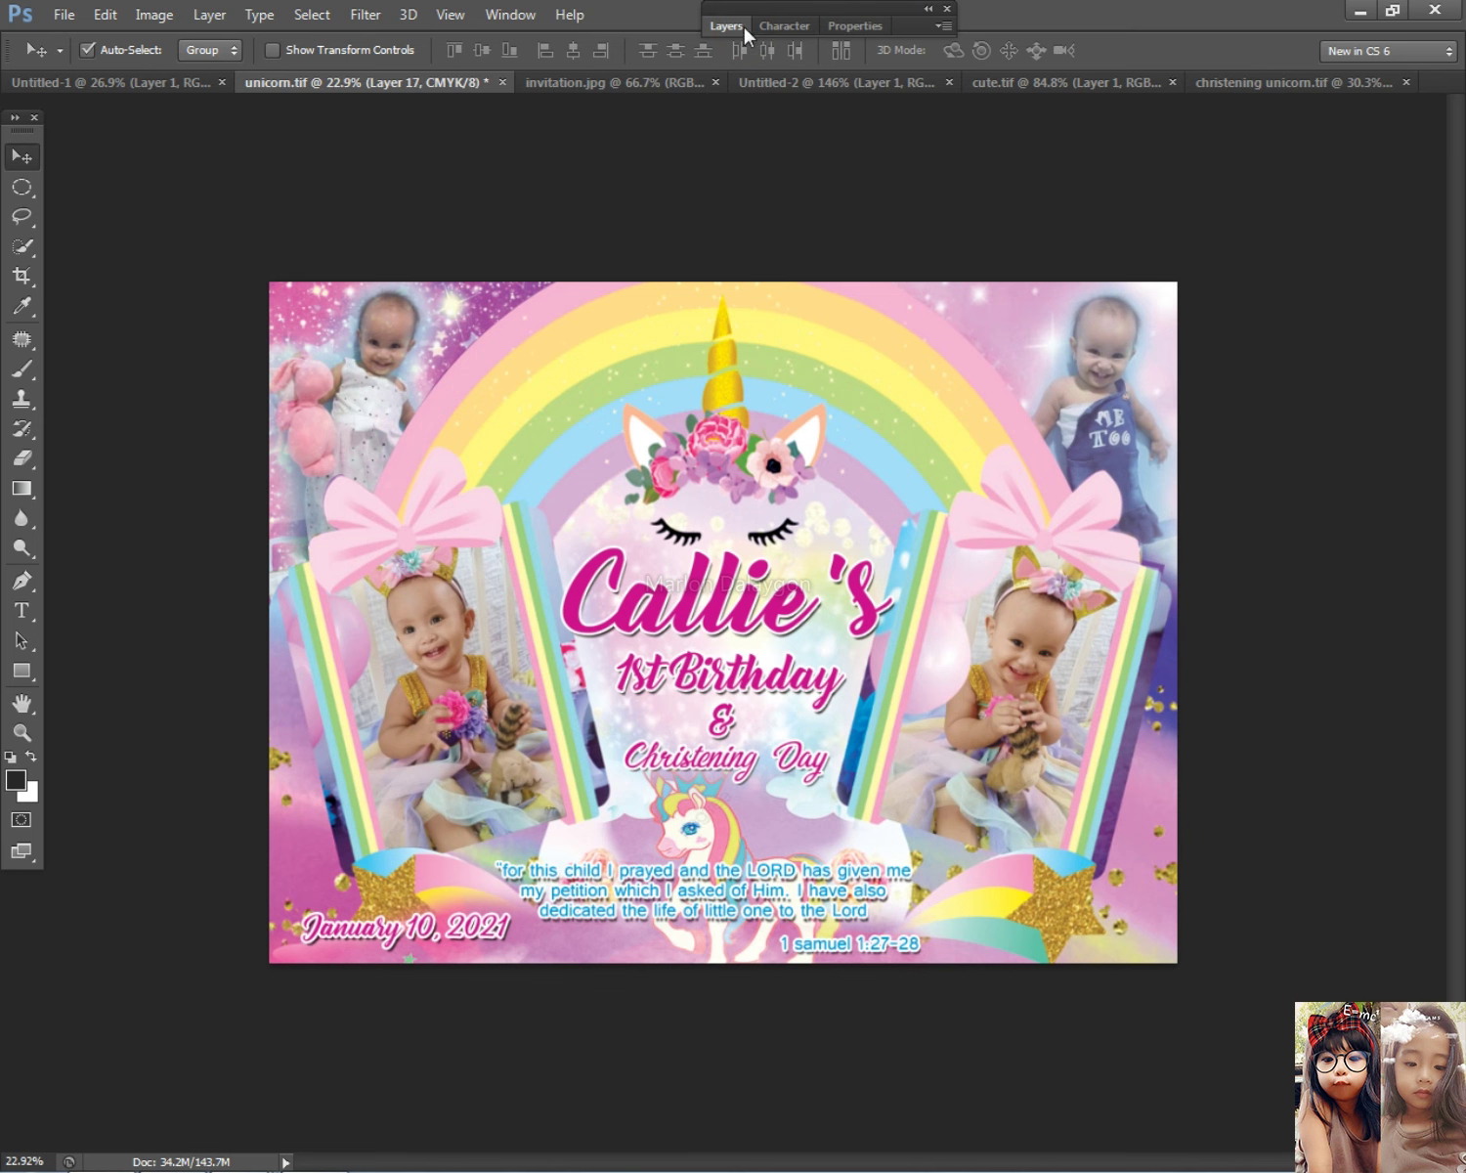
pyautogui.click(752, 26)
pyautogui.doubleClick(873, 569)
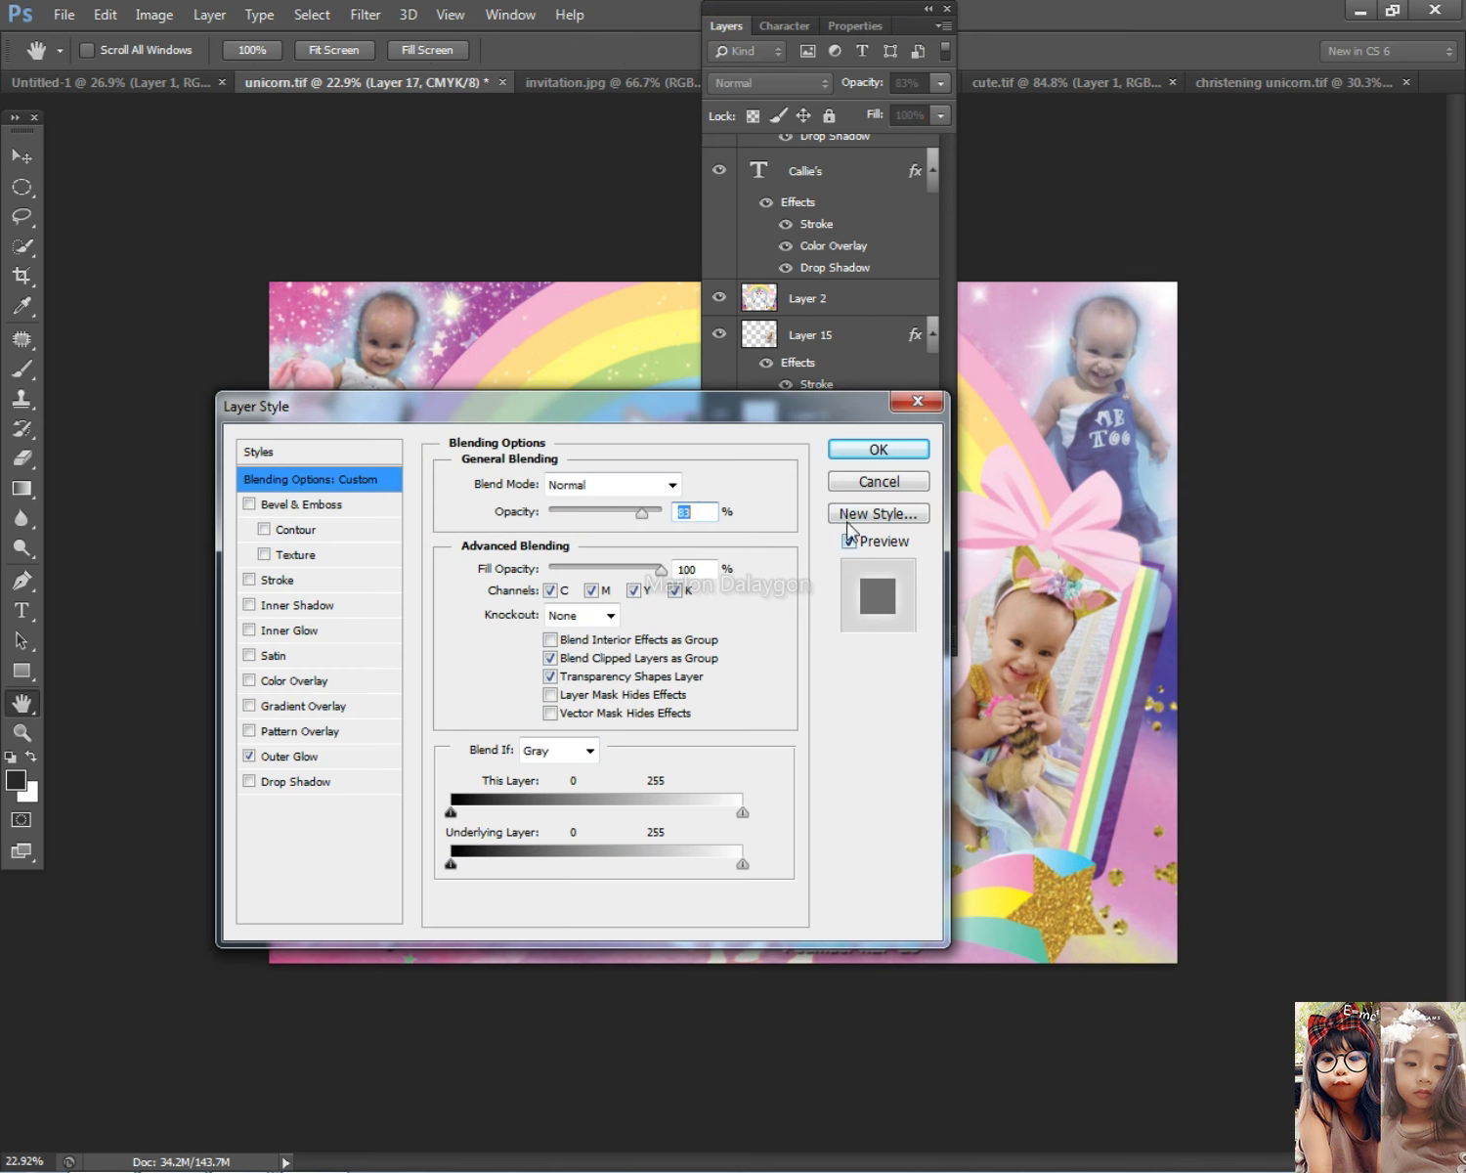
pyautogui.moveTo(650, 512); pyautogui.dragTo(656, 515)
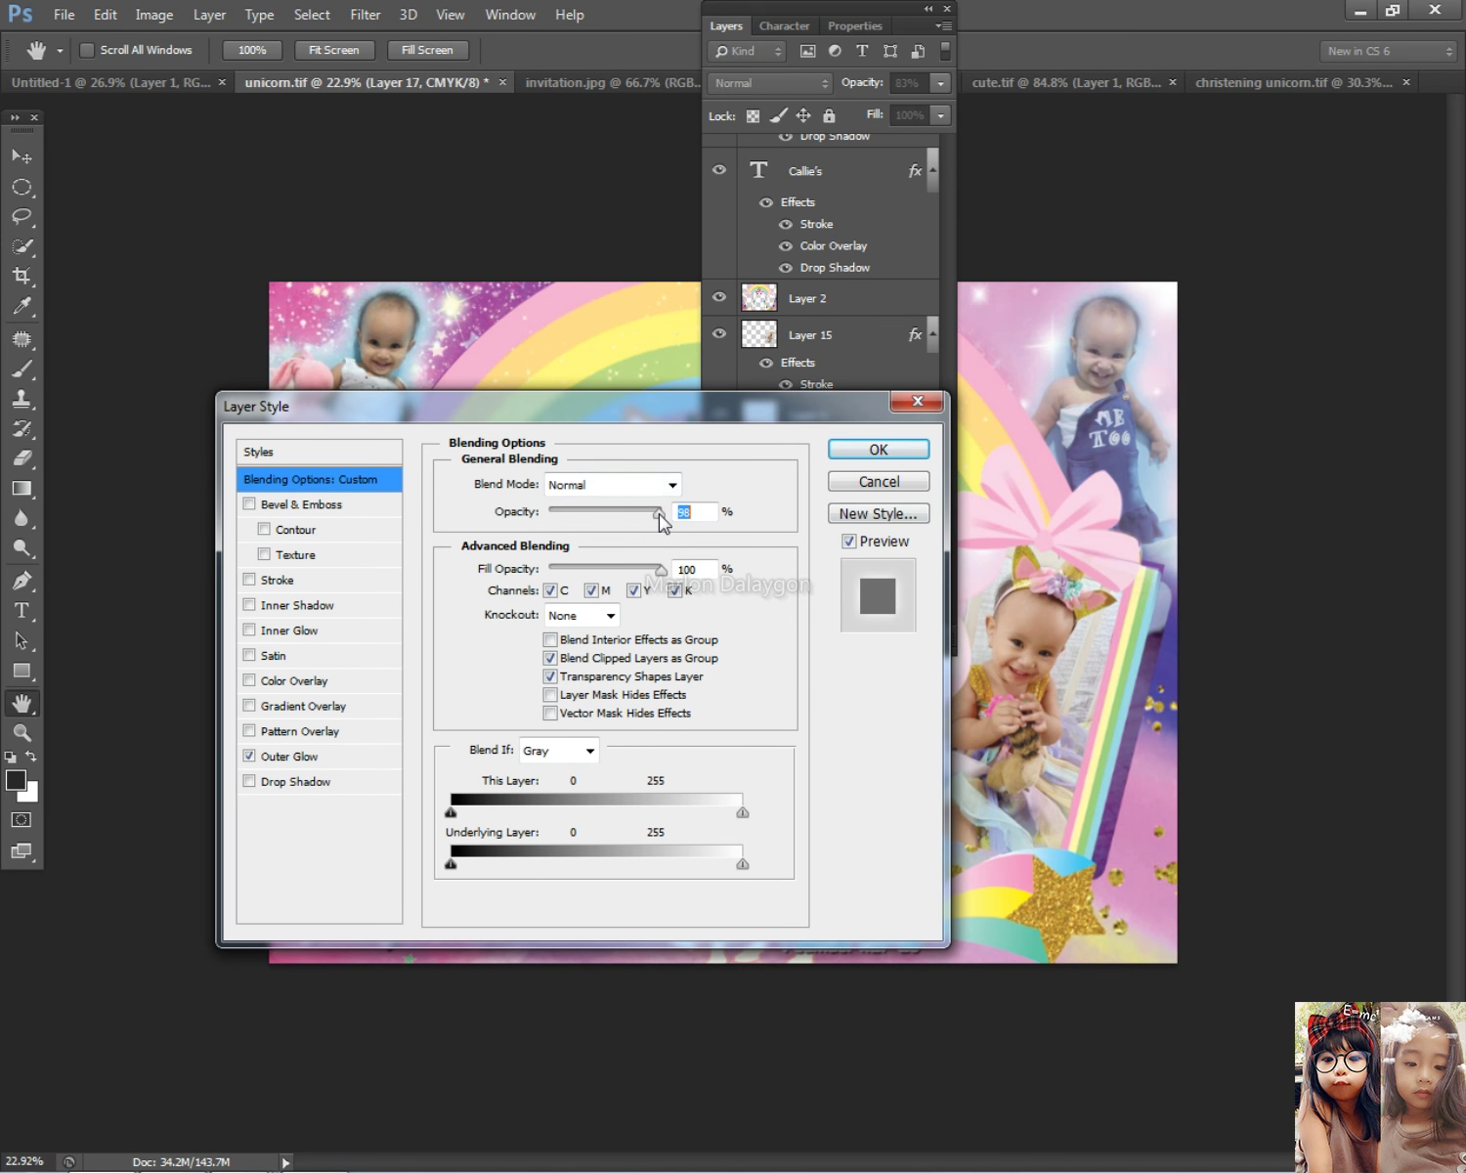
pyautogui.click(860, 450)
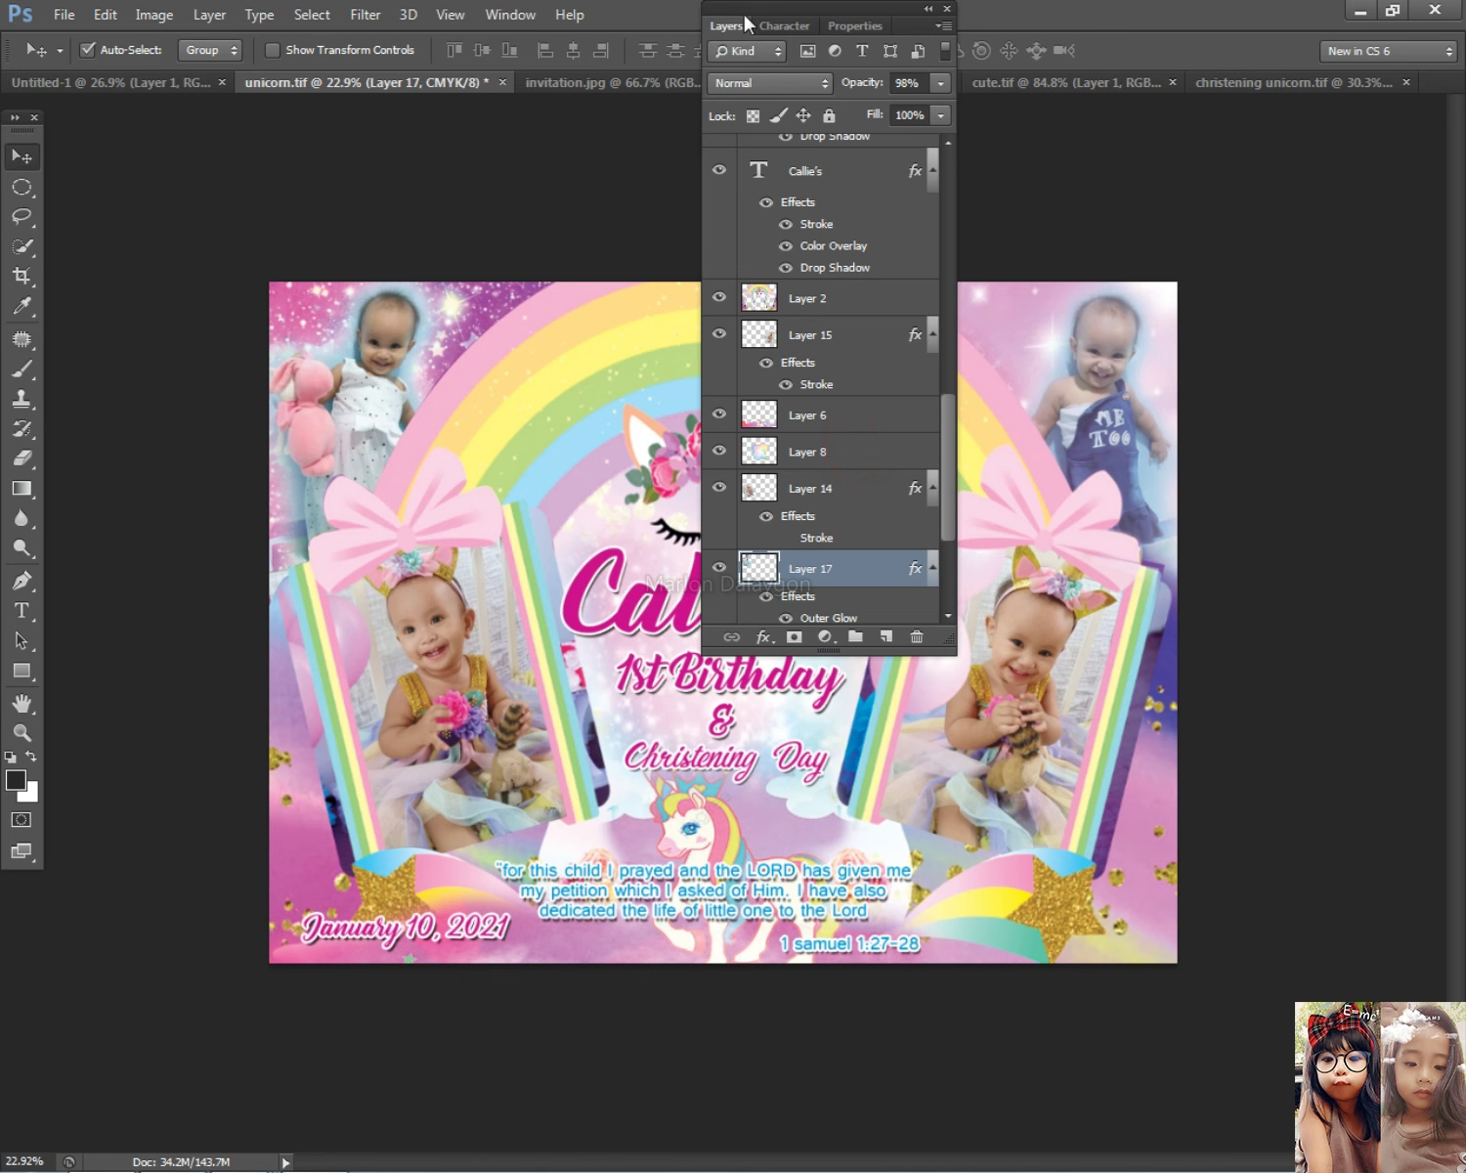
pyautogui.click(733, 32)
pyautogui.hotkey('ctrl', '-')
# Step: Select Layer 16, the top-right photo, and set its Blending Options opacity to 81%
pyautogui.rightClick(926, 455)
pyautogui.click(1048, 465)
pyautogui.rightClick(1031, 455)
pyautogui.click(1040, 461)
pyautogui.hotkey('ctrl', '-')
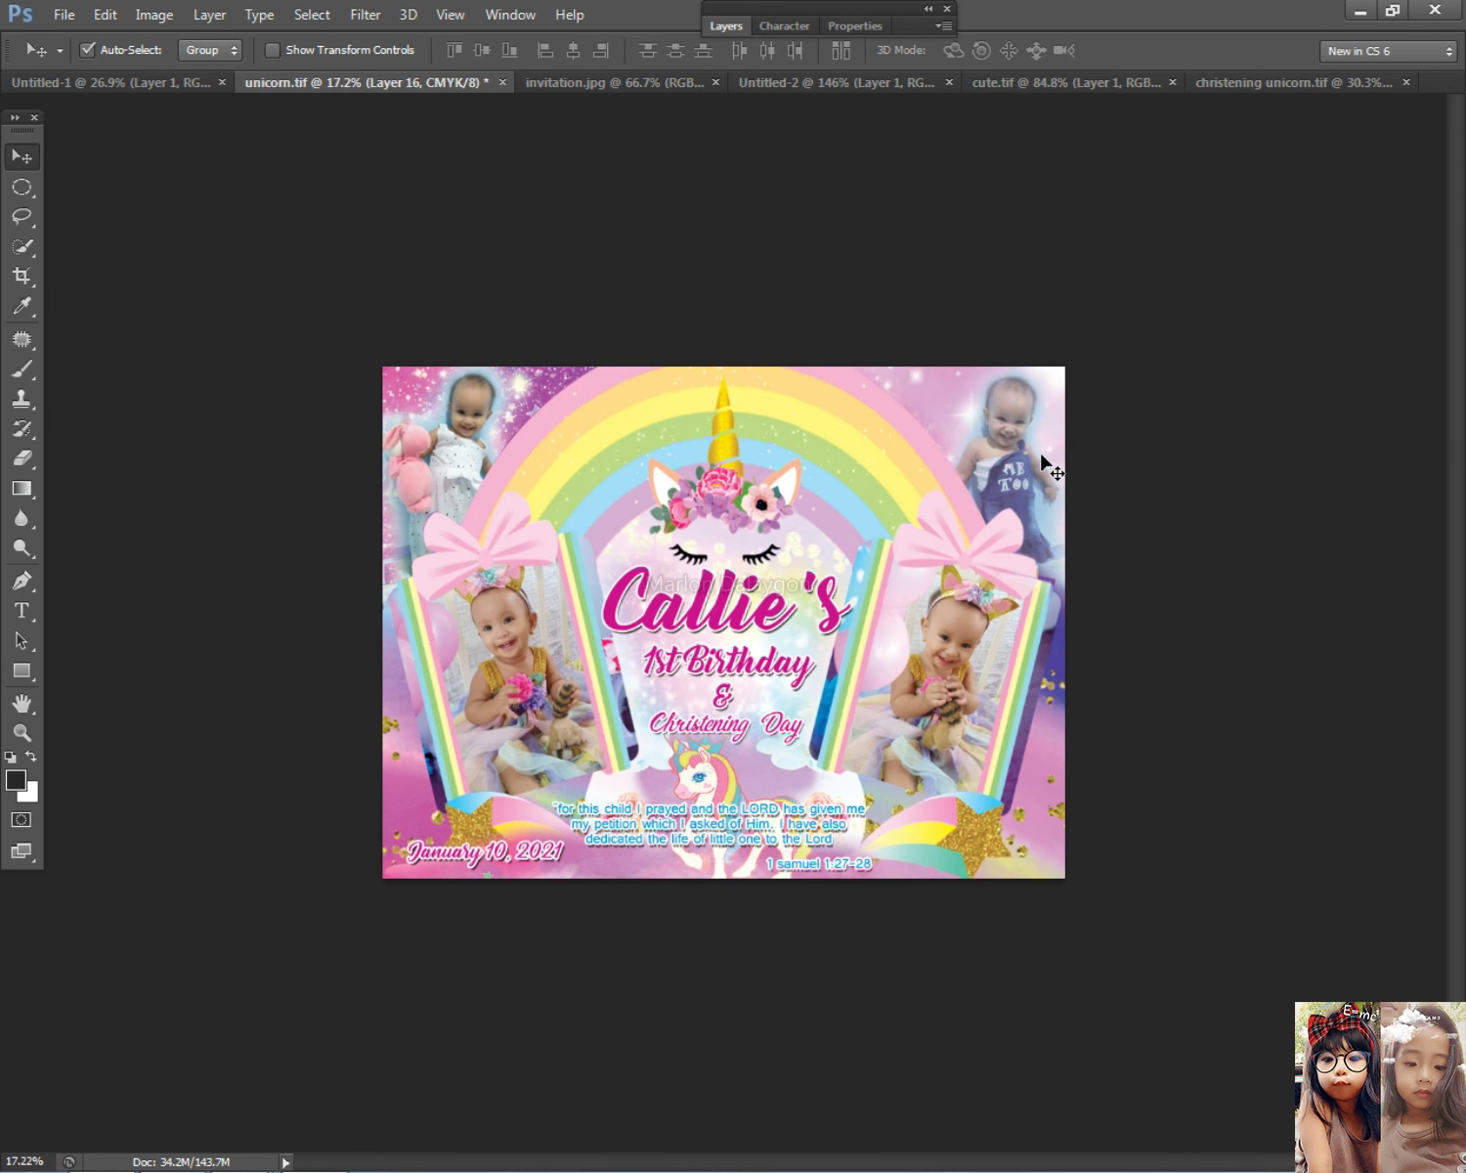
pyautogui.click(723, 27)
pyautogui.rightClick(992, 452)
pyautogui.click(1015, 468)
pyautogui.doubleClick(881, 562)
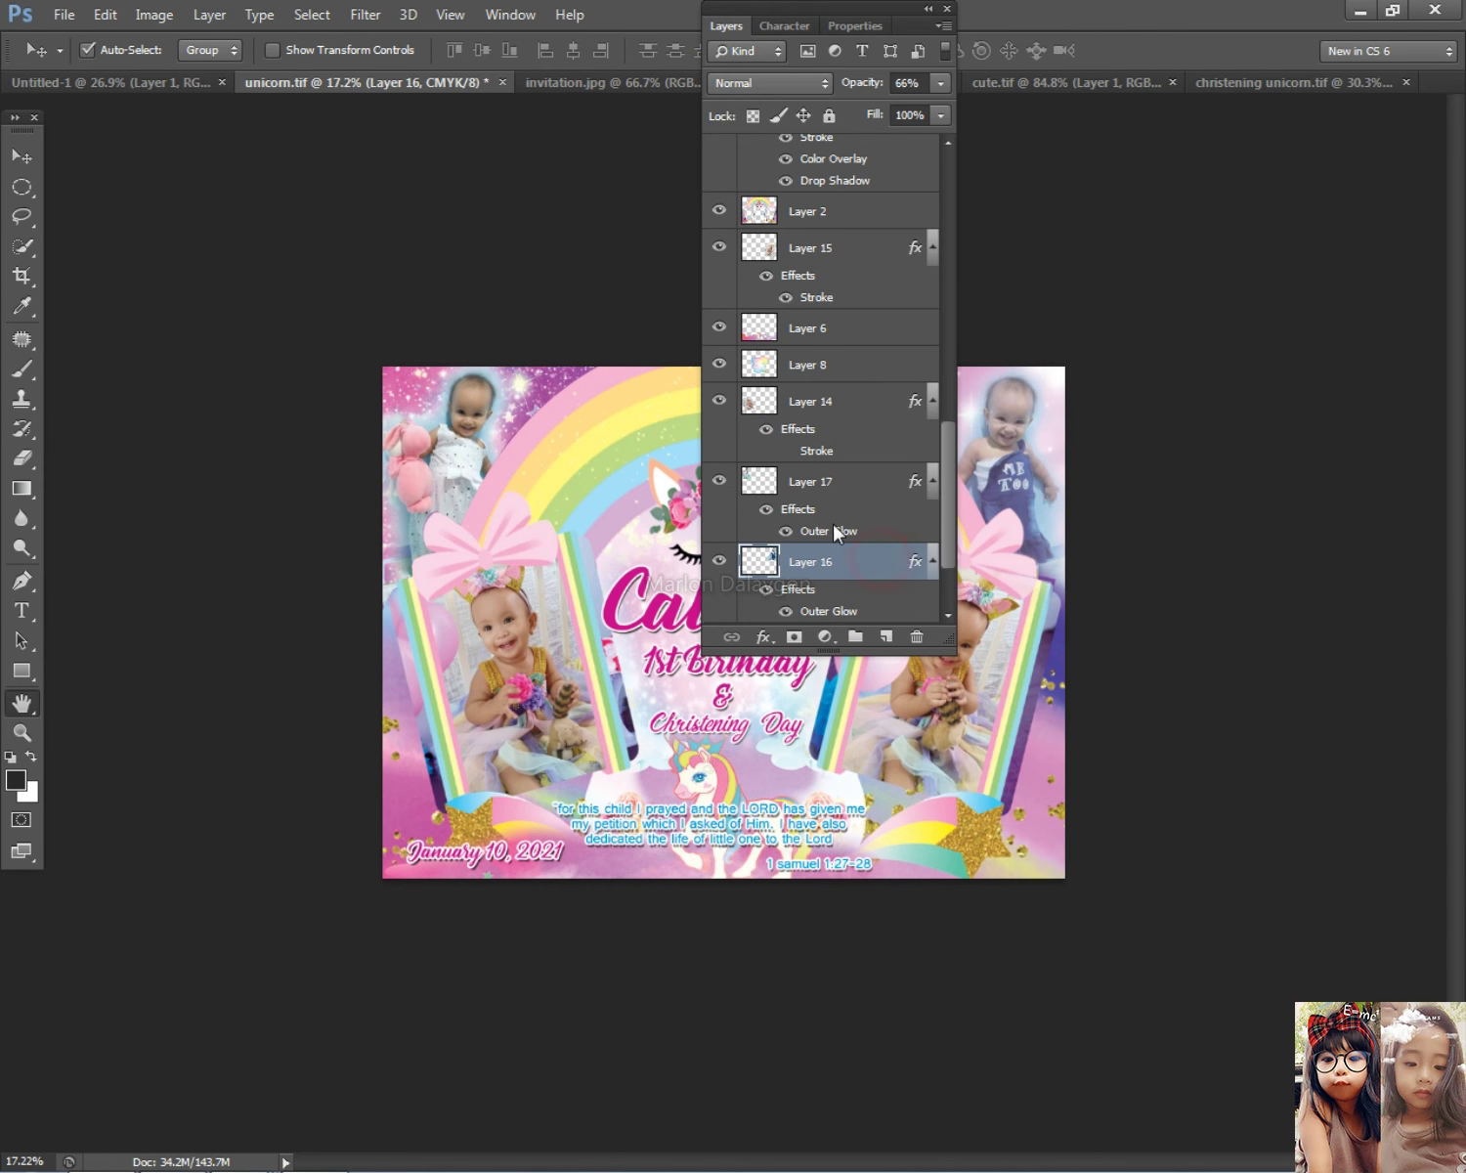
pyautogui.moveTo(631, 514); pyautogui.dragTo(637, 516)
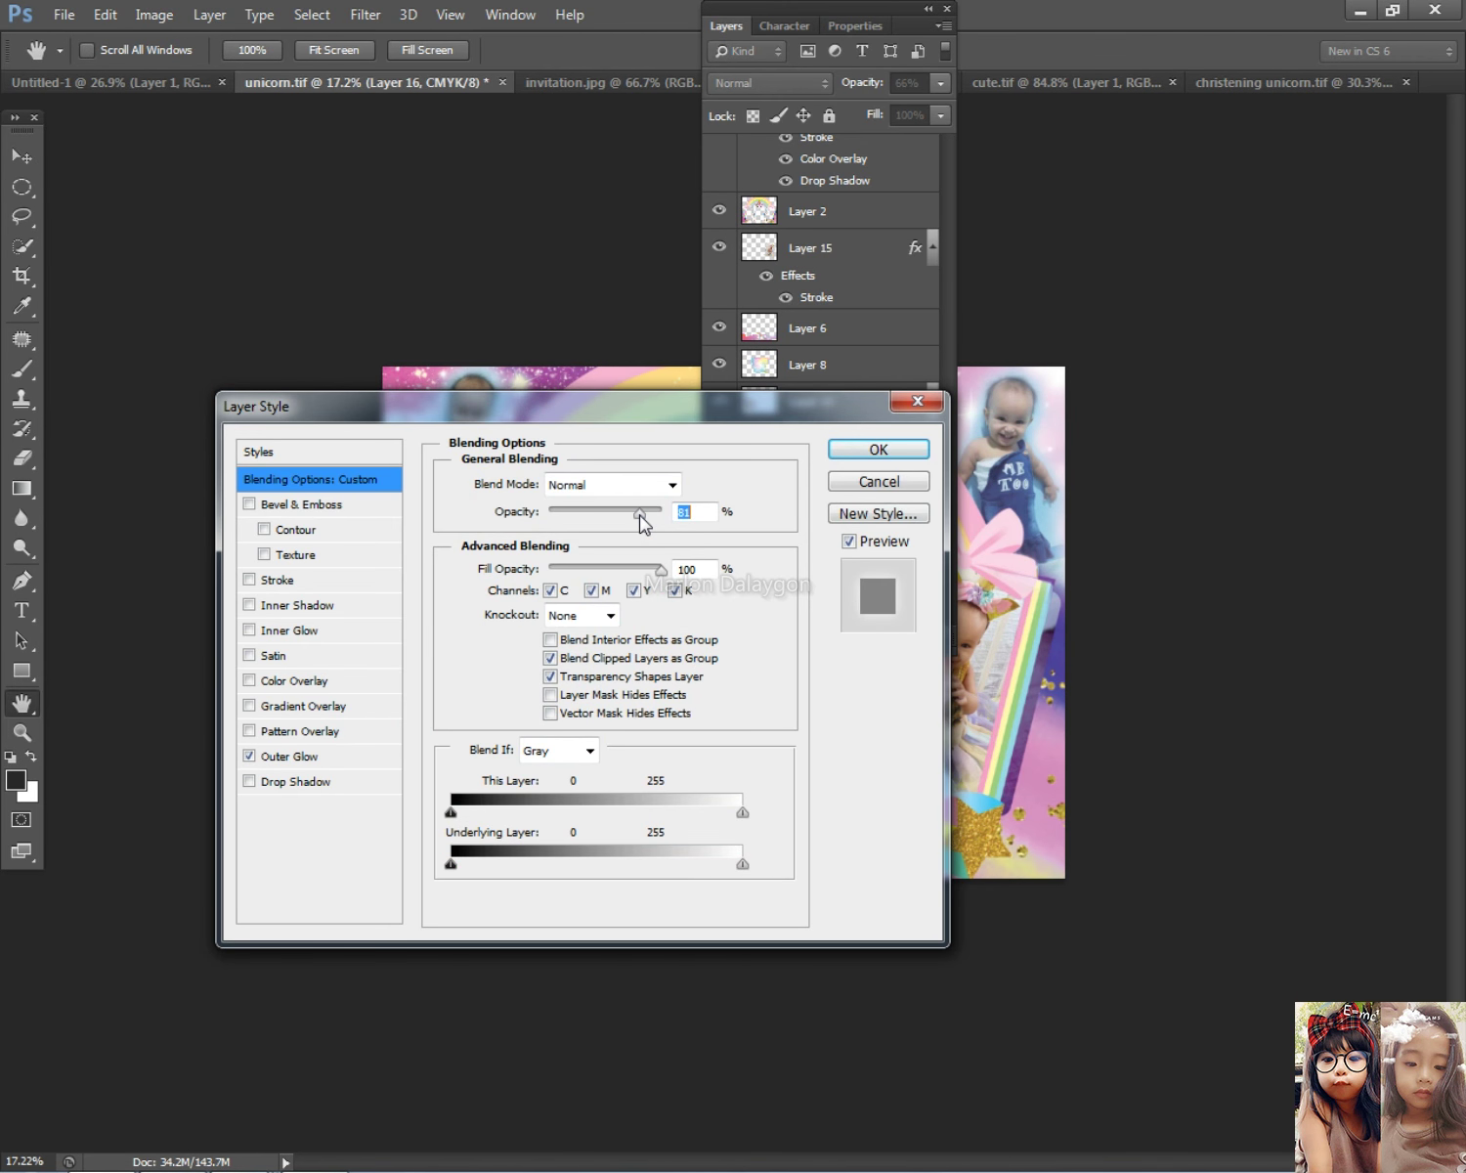
pyautogui.click(862, 449)
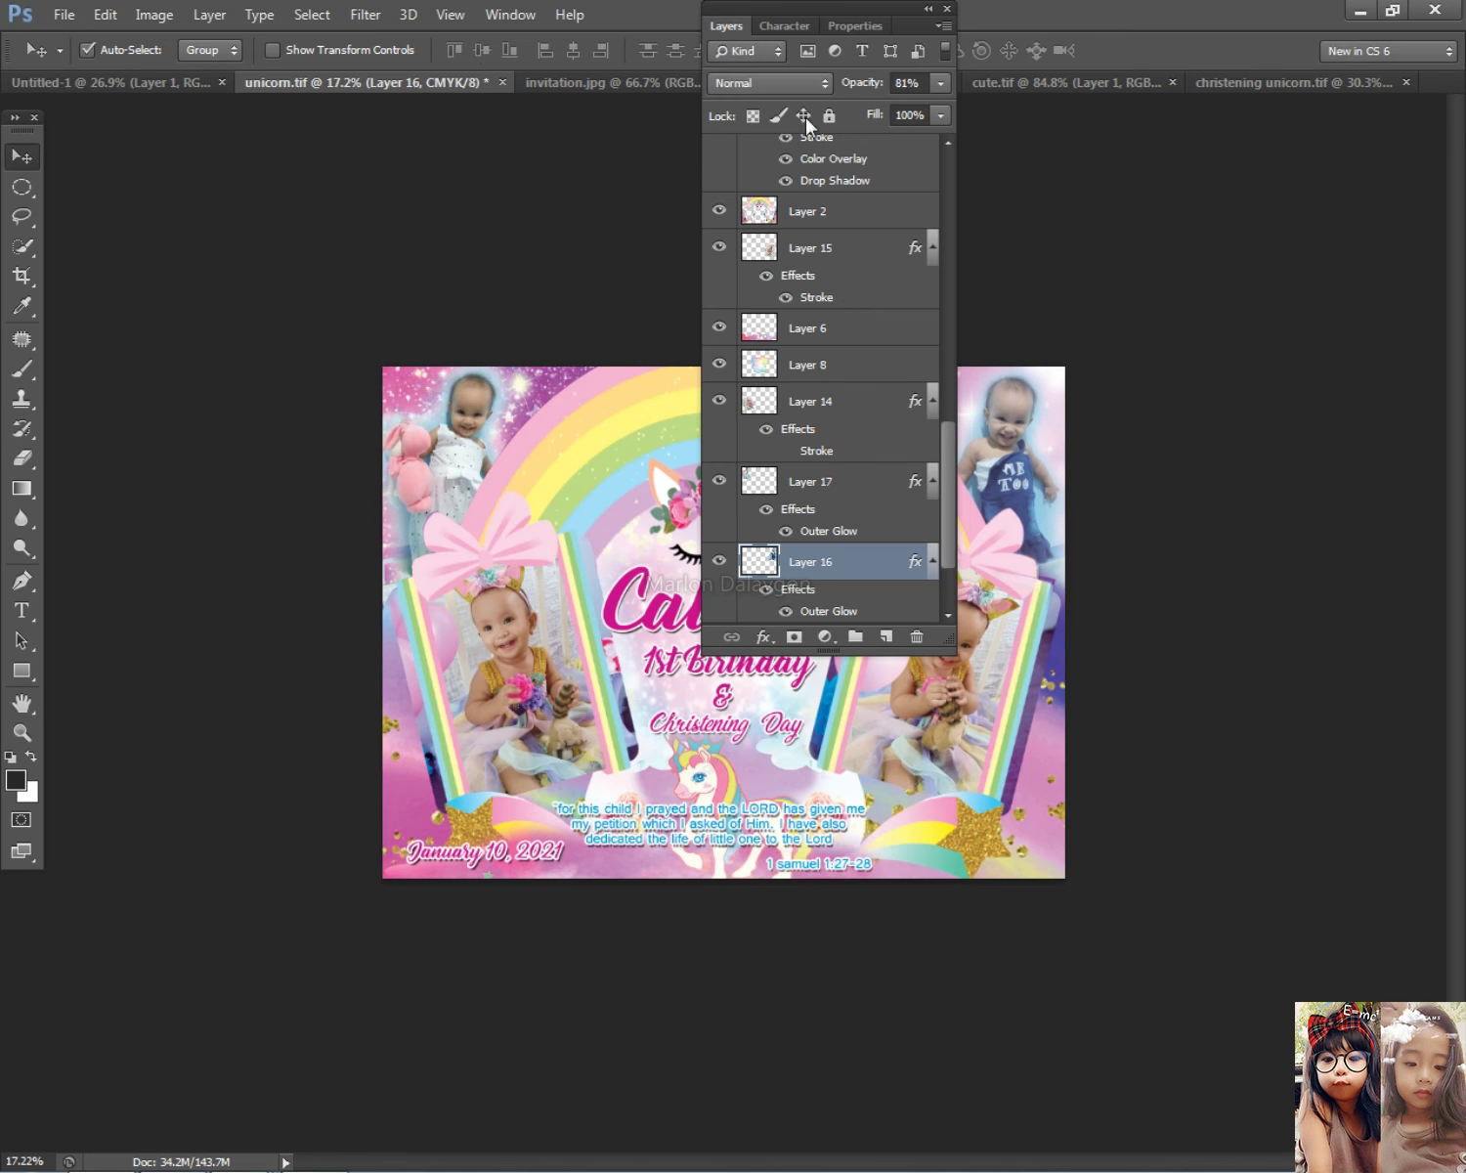
pyautogui.click(740, 35)
# Step: Pick Layer 17 and then Layer 16 on the canvas to check both corner photos
pyautogui.scroll(-3, 828, 484)
pyautogui.scroll(5, 630, 591)
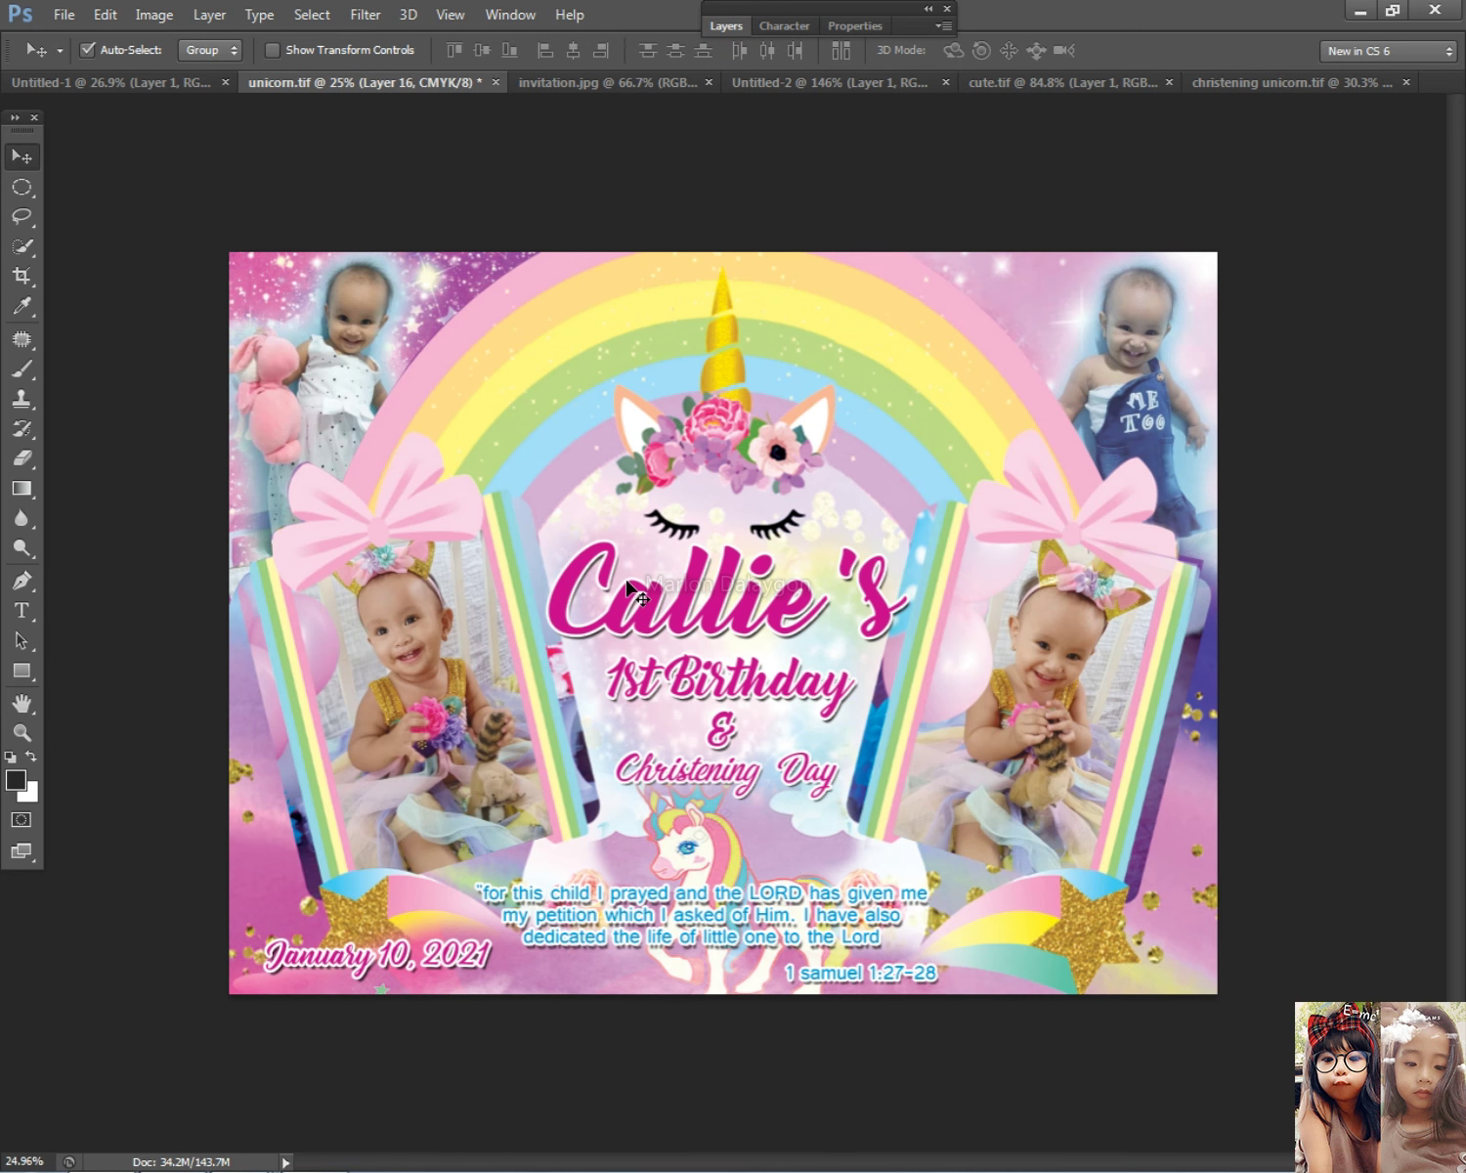
pyautogui.rightClick(339, 378)
pyautogui.click(430, 391)
pyautogui.rightClick(1096, 373)
pyautogui.click(1105, 383)
pyautogui.scroll(-1, 1098, 638)
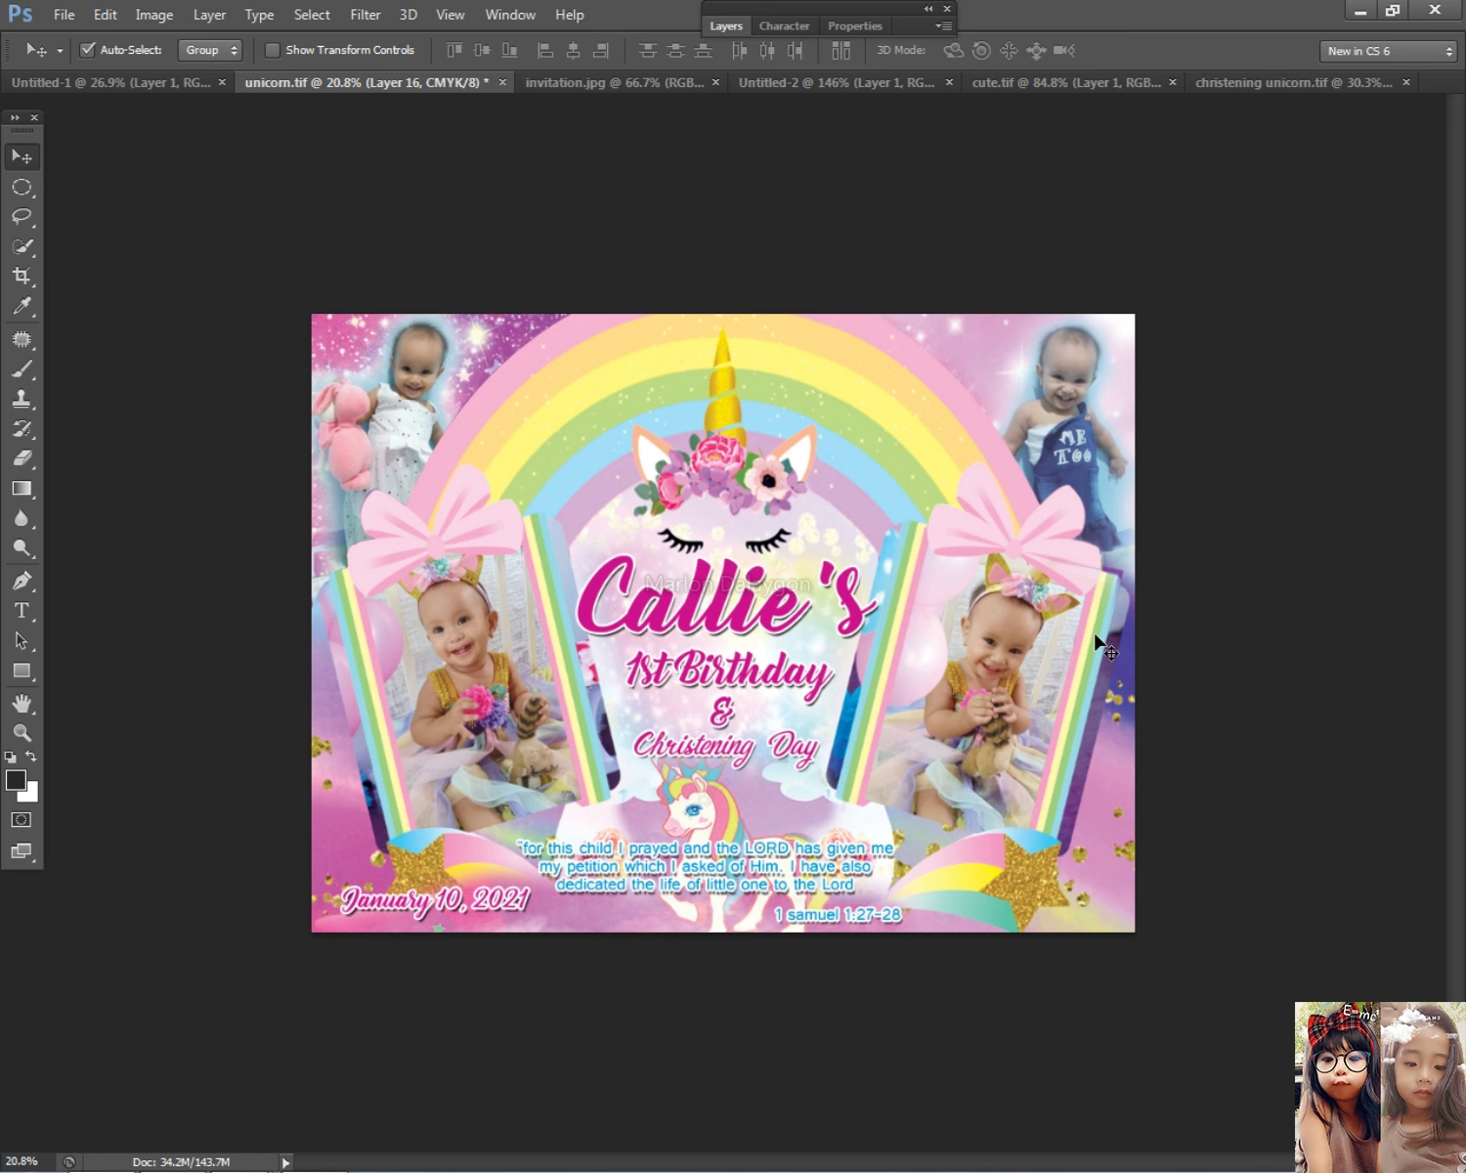
# Step: Tilt the top-left corner photo about -7° and nudge it slightly left and down
pyautogui.hotkey('ctrl', 'j')
pyautogui.hotkey('ctrl', 't')
pyautogui.moveTo(589, 269); pyautogui.dragTo(579, 229)
pyautogui.press('Down')
pyautogui.press('Left')
pyautogui.press('Left')
pyautogui.press('Left')
pyautogui.press('Left')
pyautogui.press('Left')
pyautogui.press('Down')
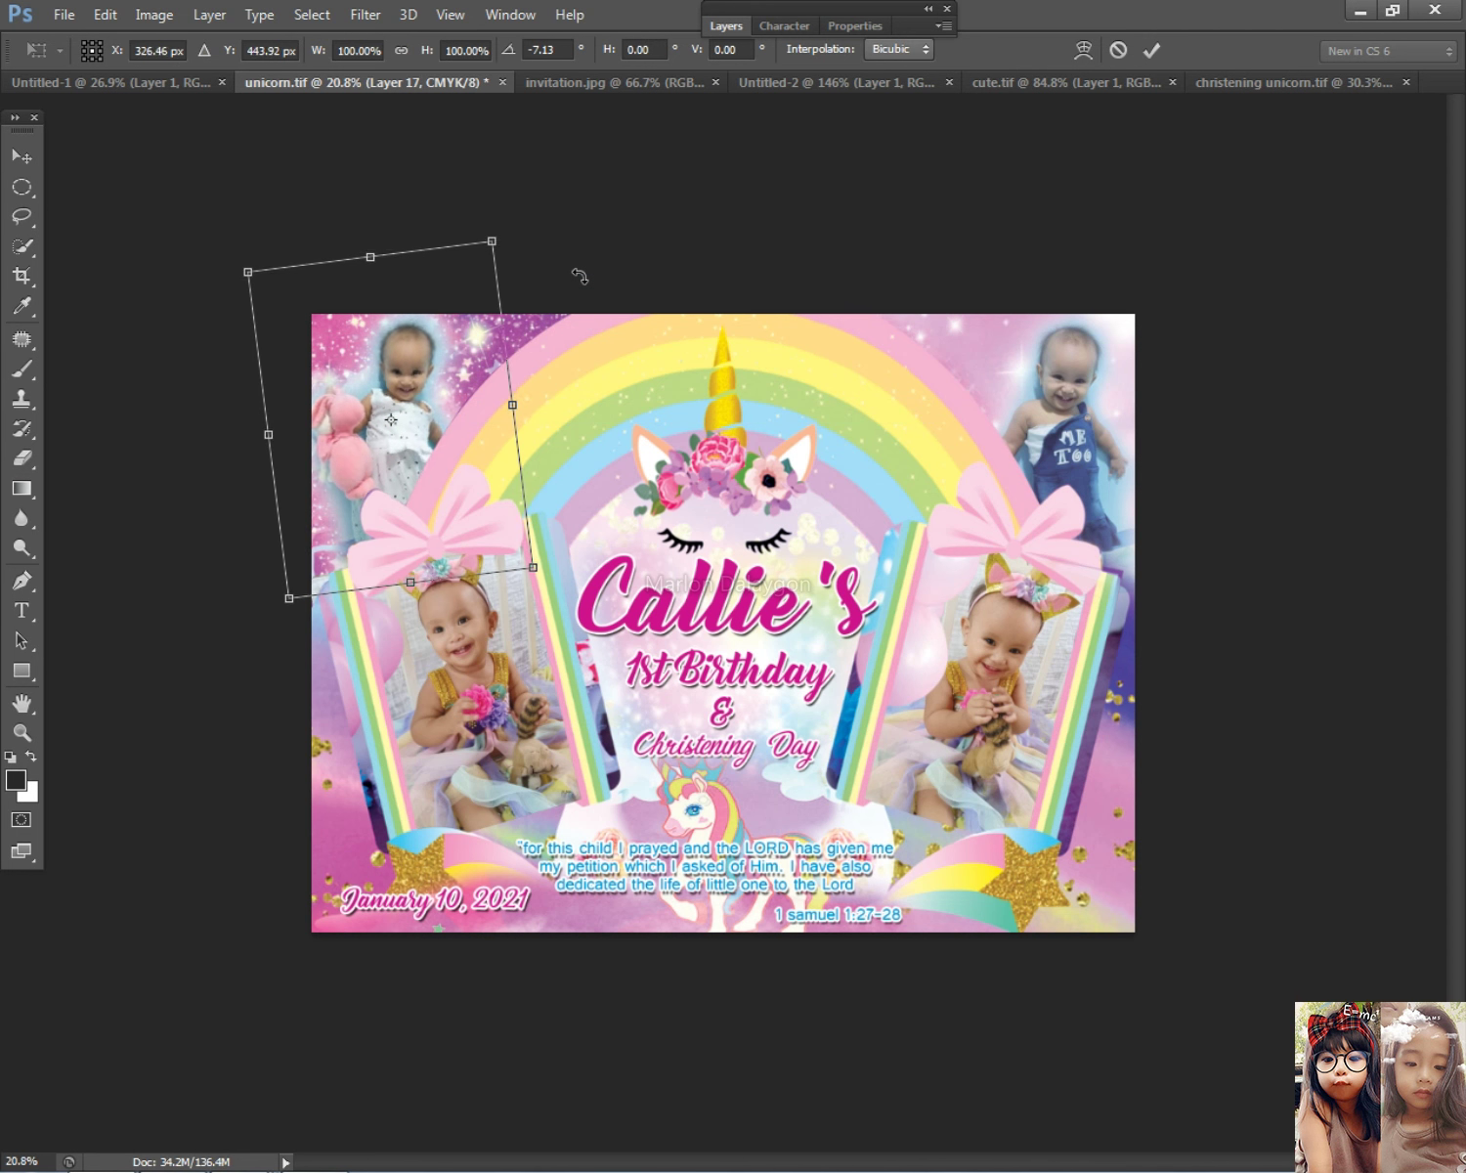
pyautogui.press('Left')
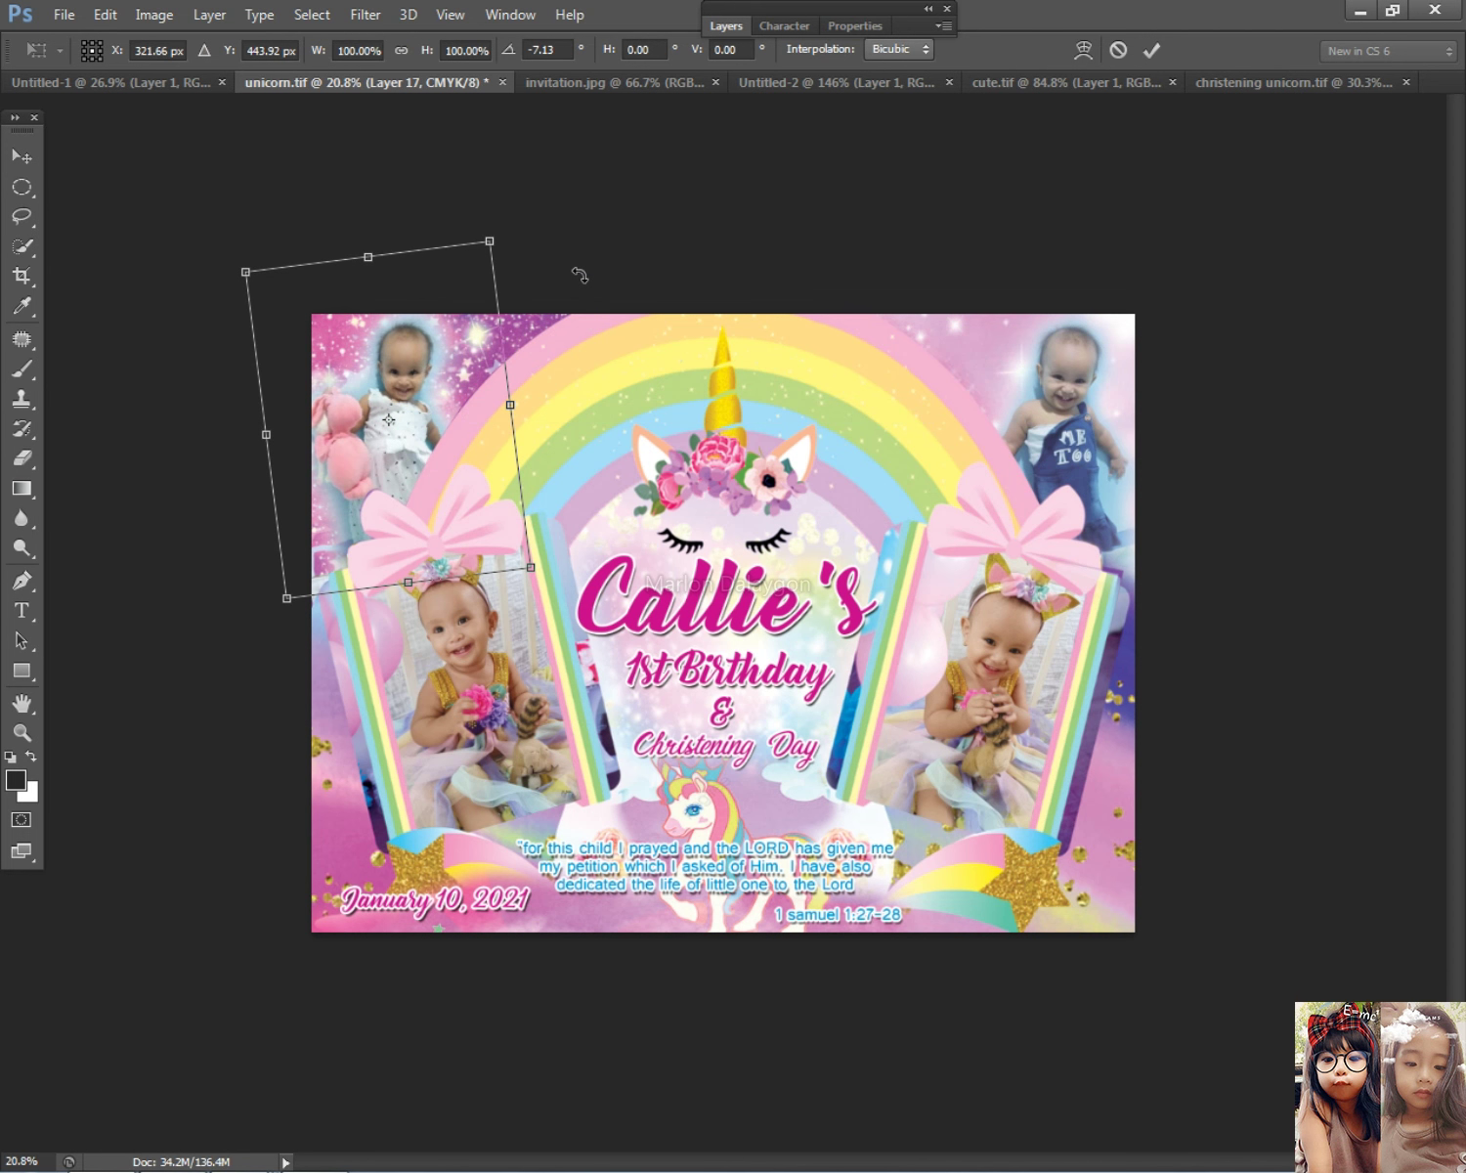
pyautogui.press('Return')
# Step: Fade the top-left photo (Layer 17) by lowering its opacity in Layer Style
pyautogui.click(729, 39)
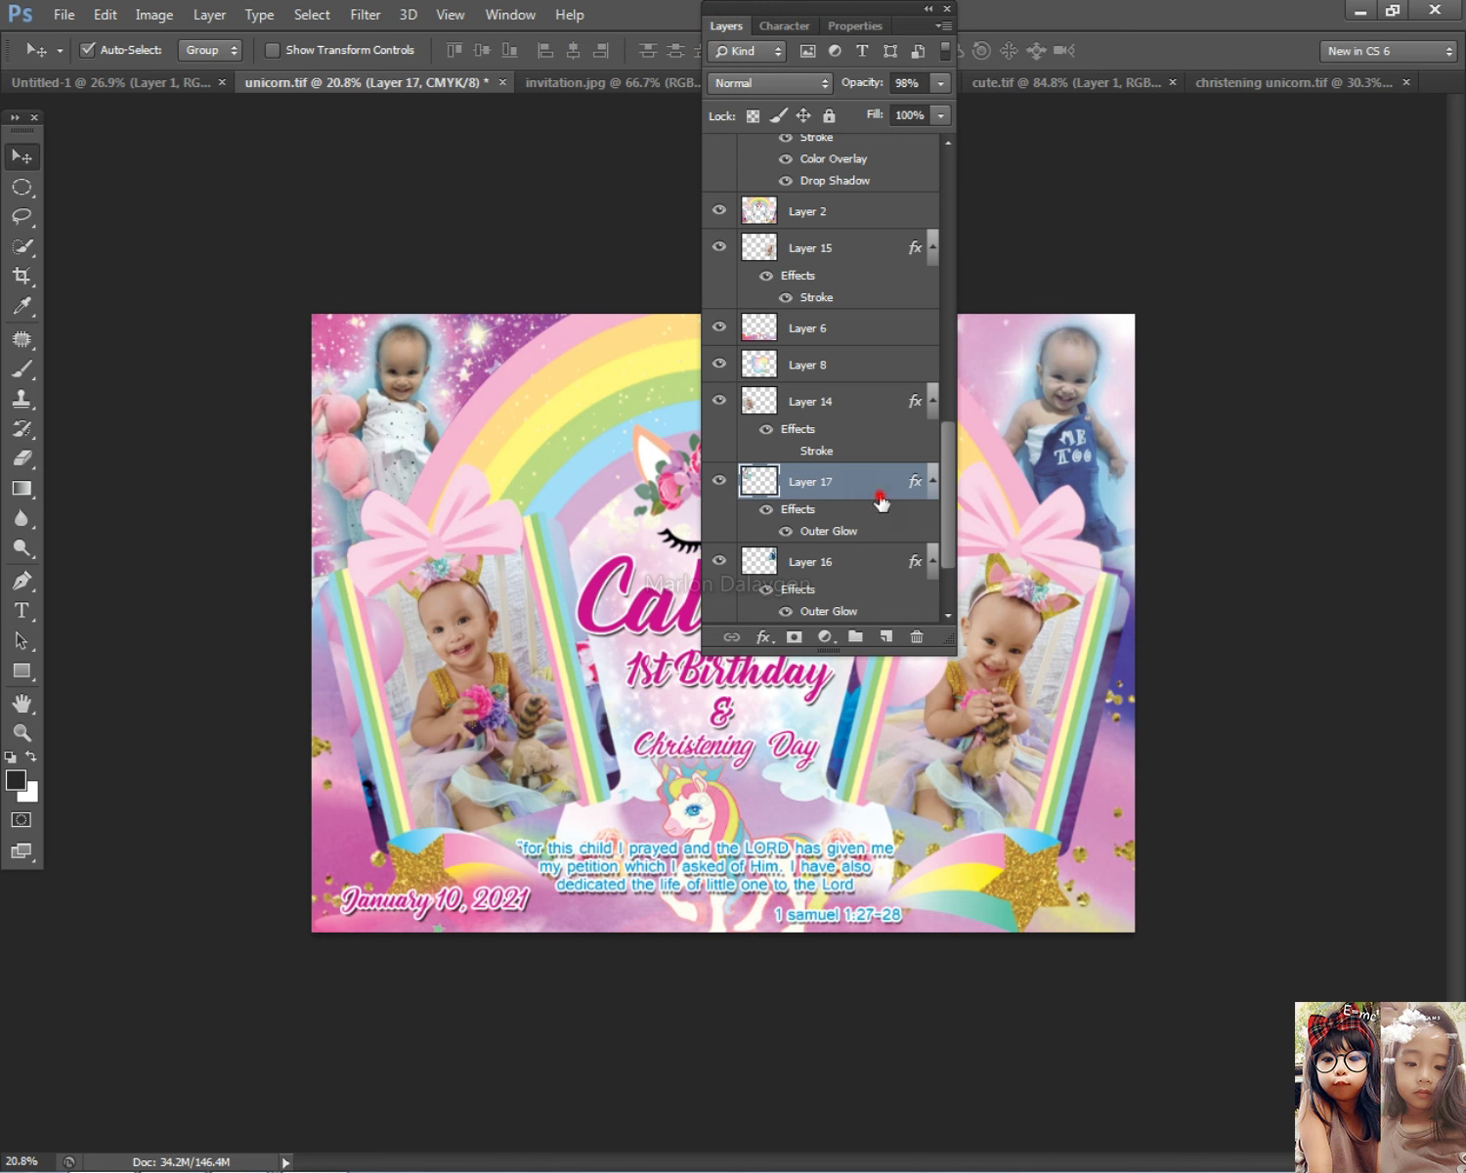
pyautogui.doubleClick(881, 499)
pyautogui.moveTo(618, 519)
pyautogui.mouseDown()
pyautogui.moveTo(604, 517)
pyautogui.moveTo(622, 524)
pyautogui.mouseUp()
pyautogui.click(869, 450)
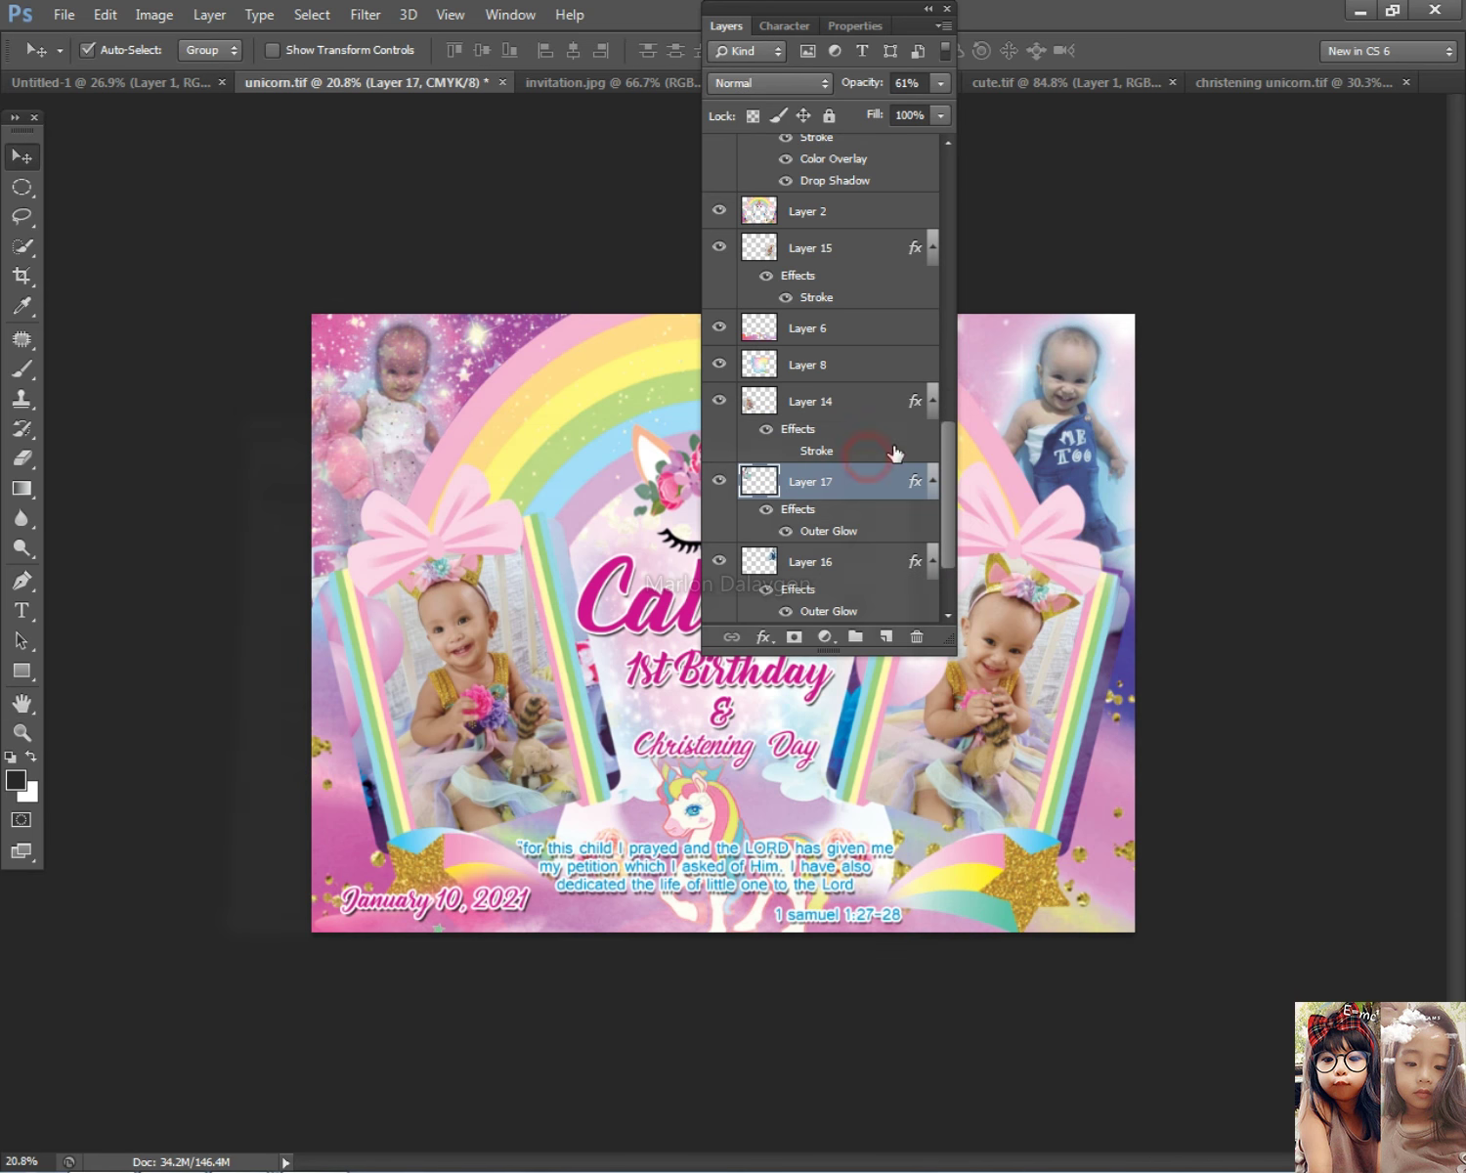
pyautogui.click(924, 483)
pyautogui.doubleClick(896, 483)
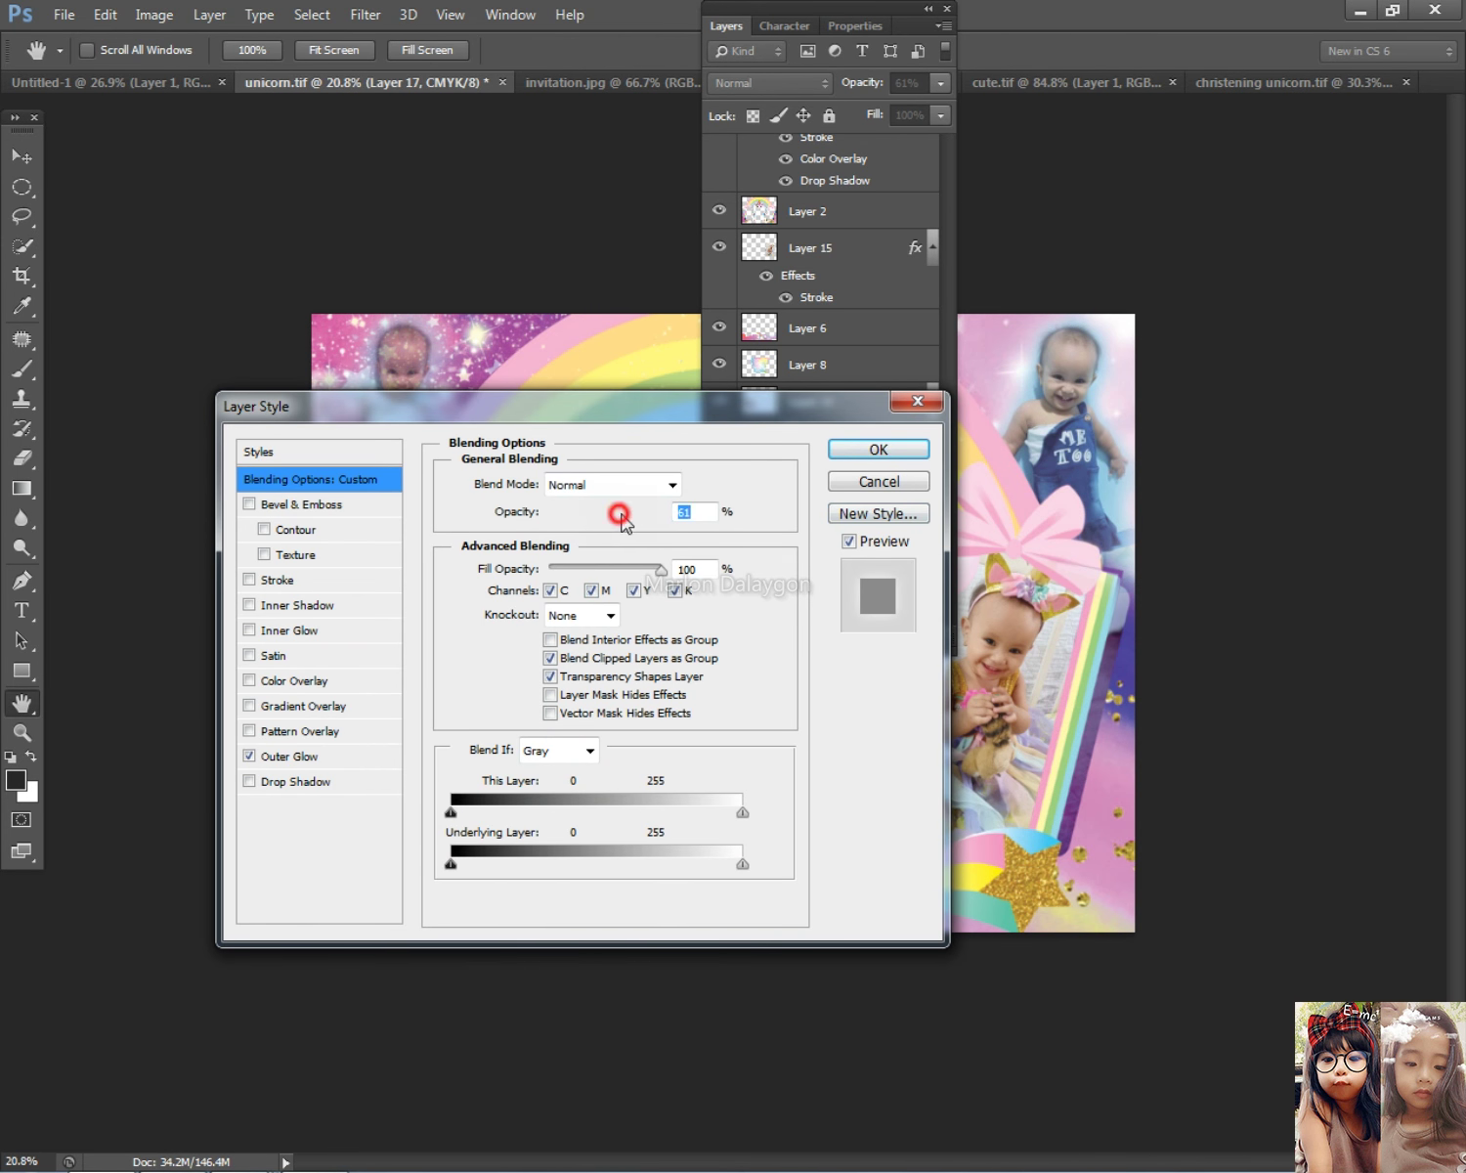
pyautogui.click(875, 450)
# Step: Set the top-right photo (Layer 16) to 50% opacity
pyautogui.click(872, 565)
pyautogui.doubleClick(874, 566)
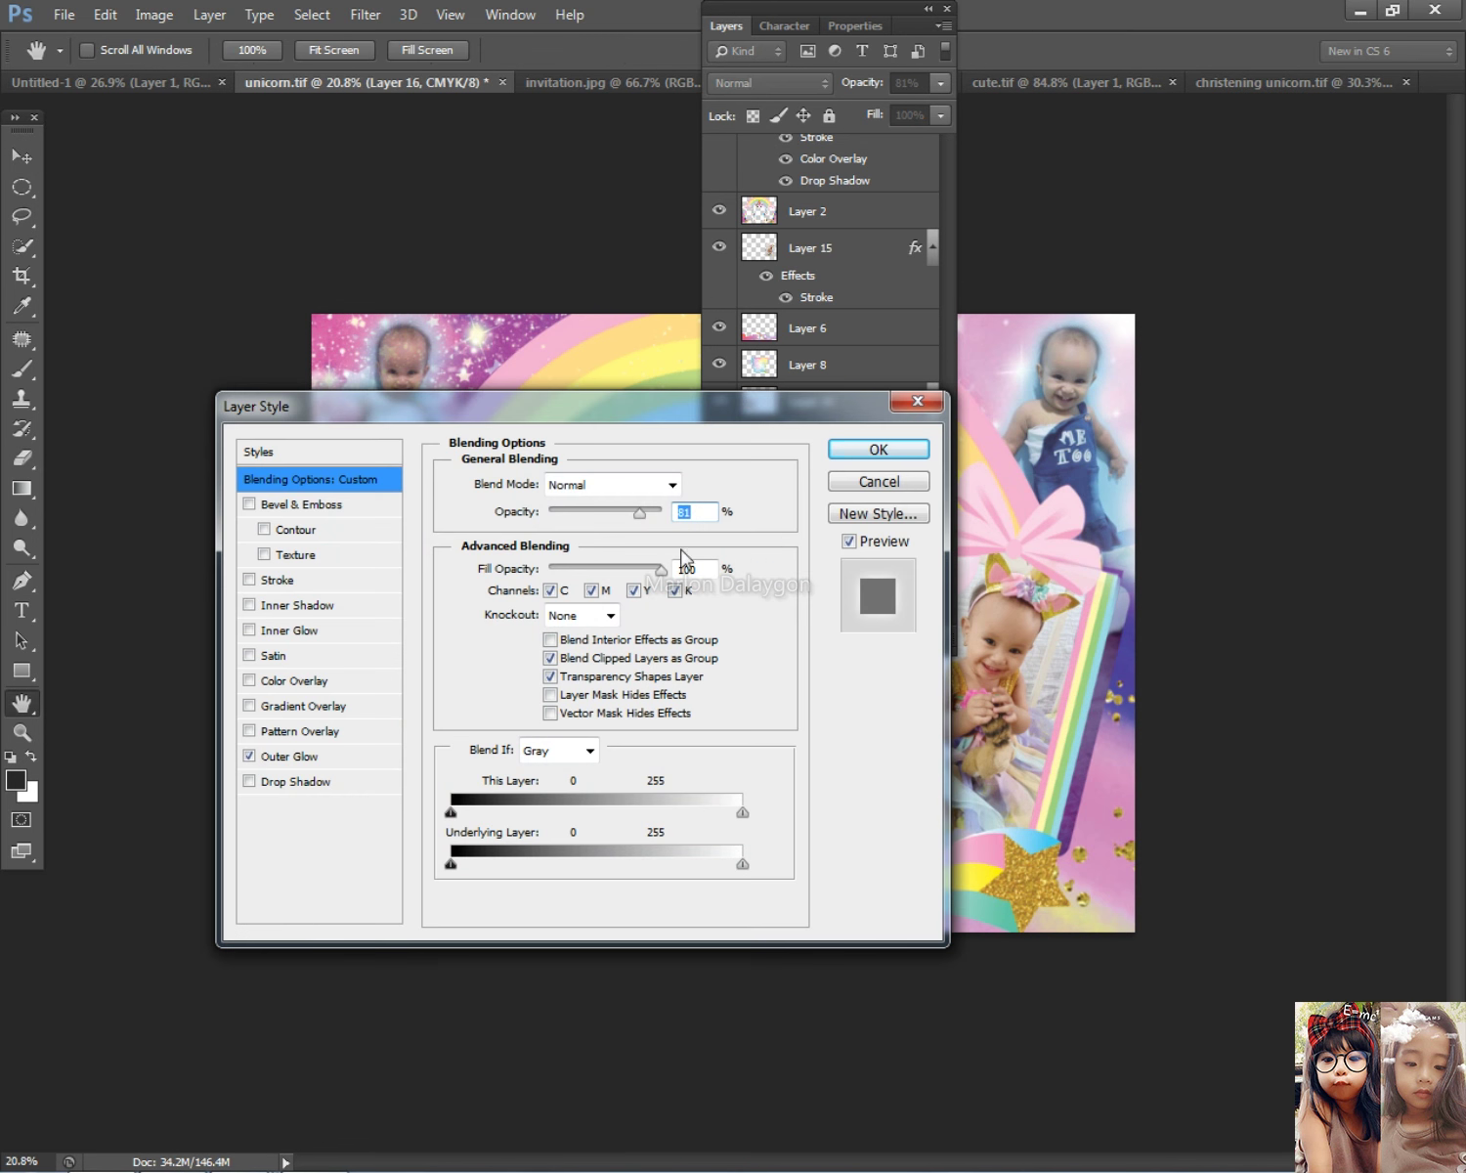
pyautogui.moveTo(642, 519); pyautogui.dragTo(603, 505)
pyautogui.click(878, 451)
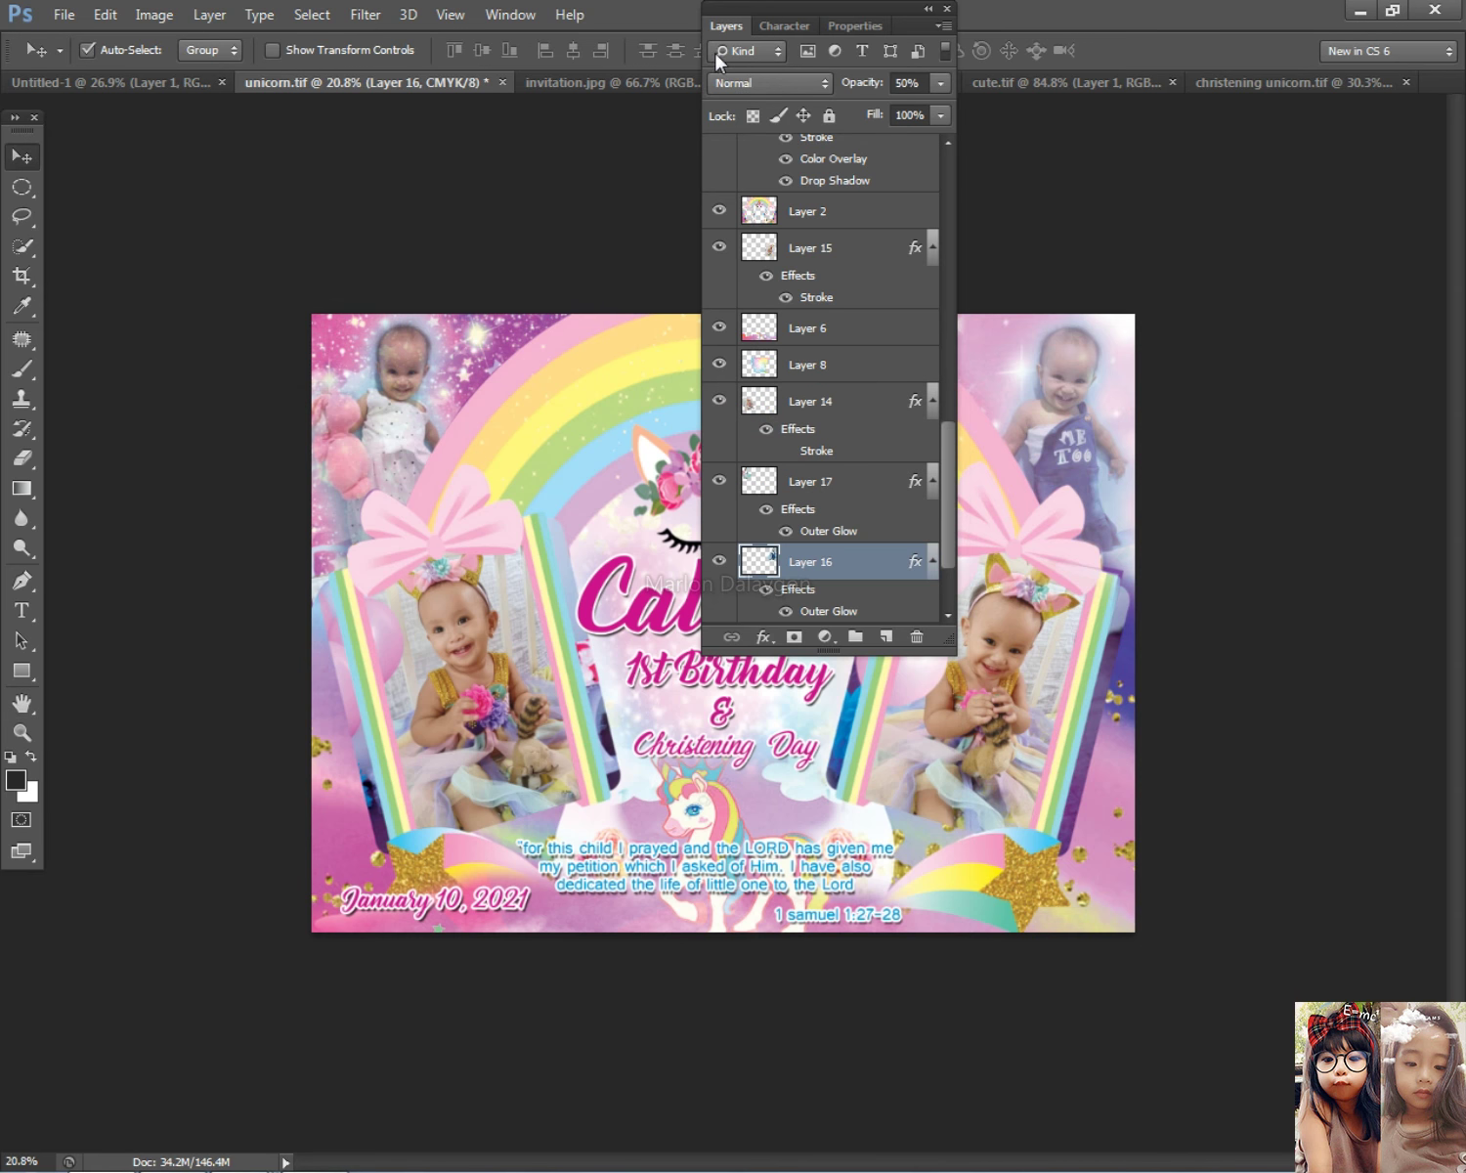
pyautogui.rightClick(503, 332)
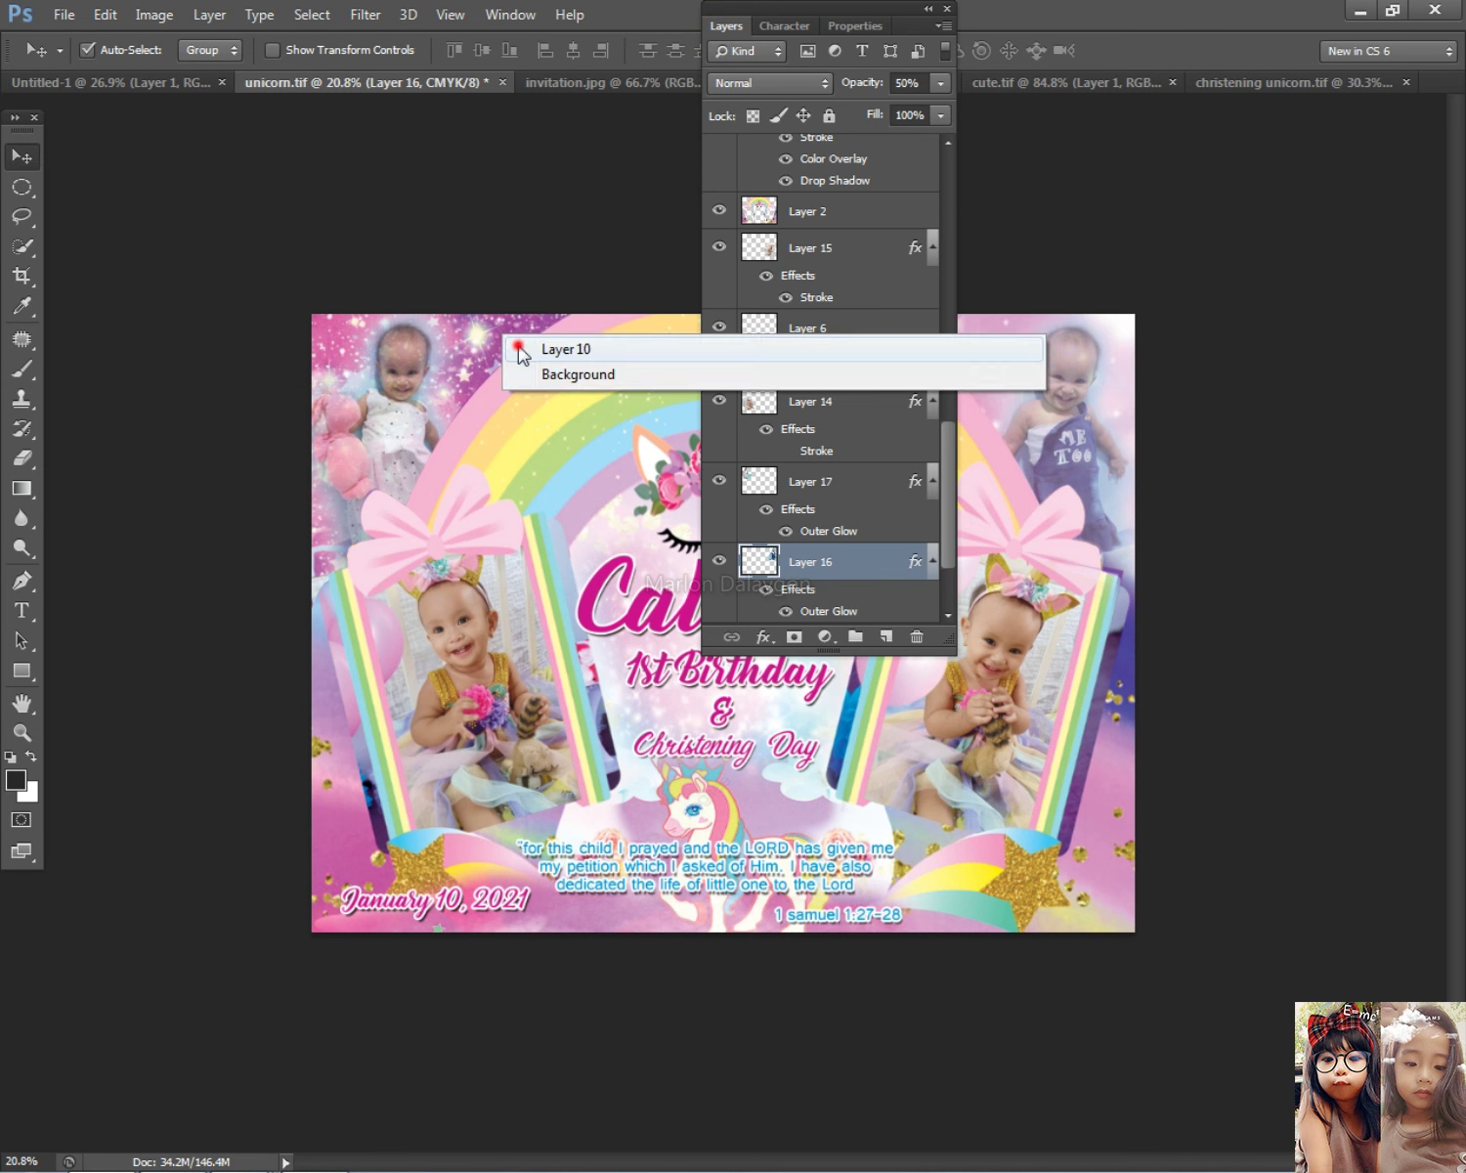
# Step: Duplicate the pink sparkle background (Layer 11) by Alt-dragging a copy to the left
pyautogui.click(640, 364)
pyautogui.click(723, 23)
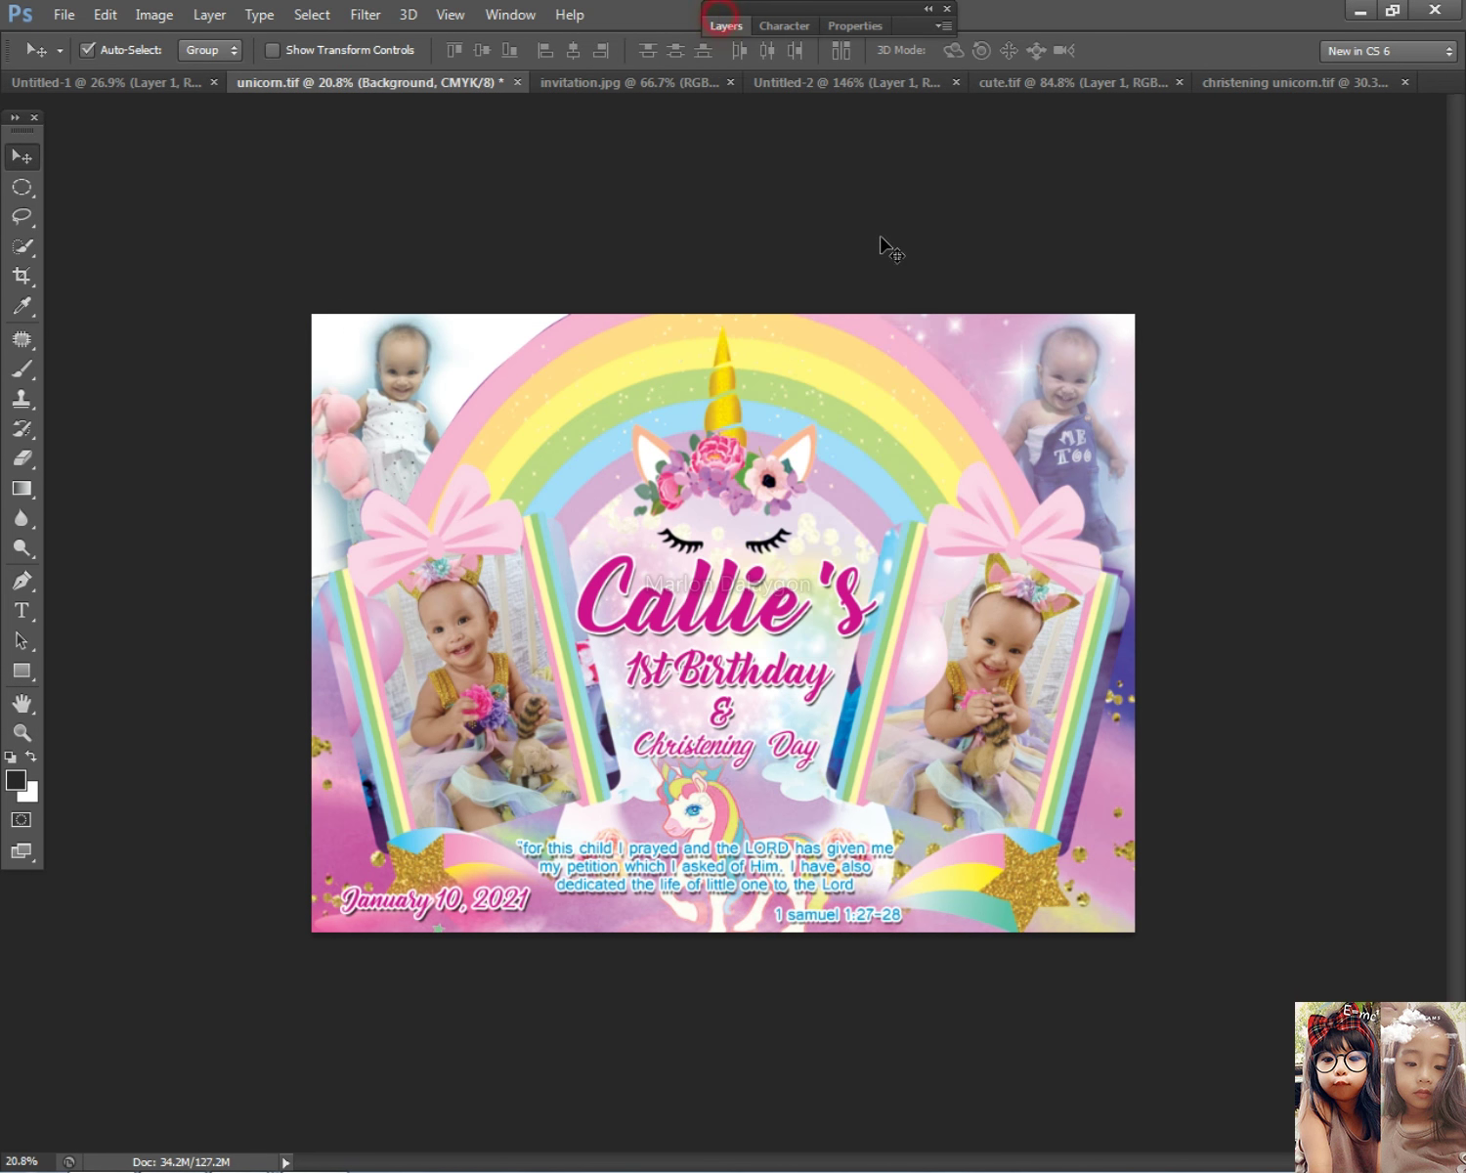
pyautogui.rightClick(961, 343)
pyautogui.click(977, 354)
pyautogui.moveTo(977, 354); pyautogui.dragTo(464, 374)
# Step: Rotate the sparkle copy about -85° and place it over the top-left corner
pyautogui.hotkey('ctrl', 't')
pyautogui.moveTo(772, 217); pyautogui.dragTo(405, 355)
pyautogui.moveTo(500, 397); pyautogui.dragTo(735, 436)
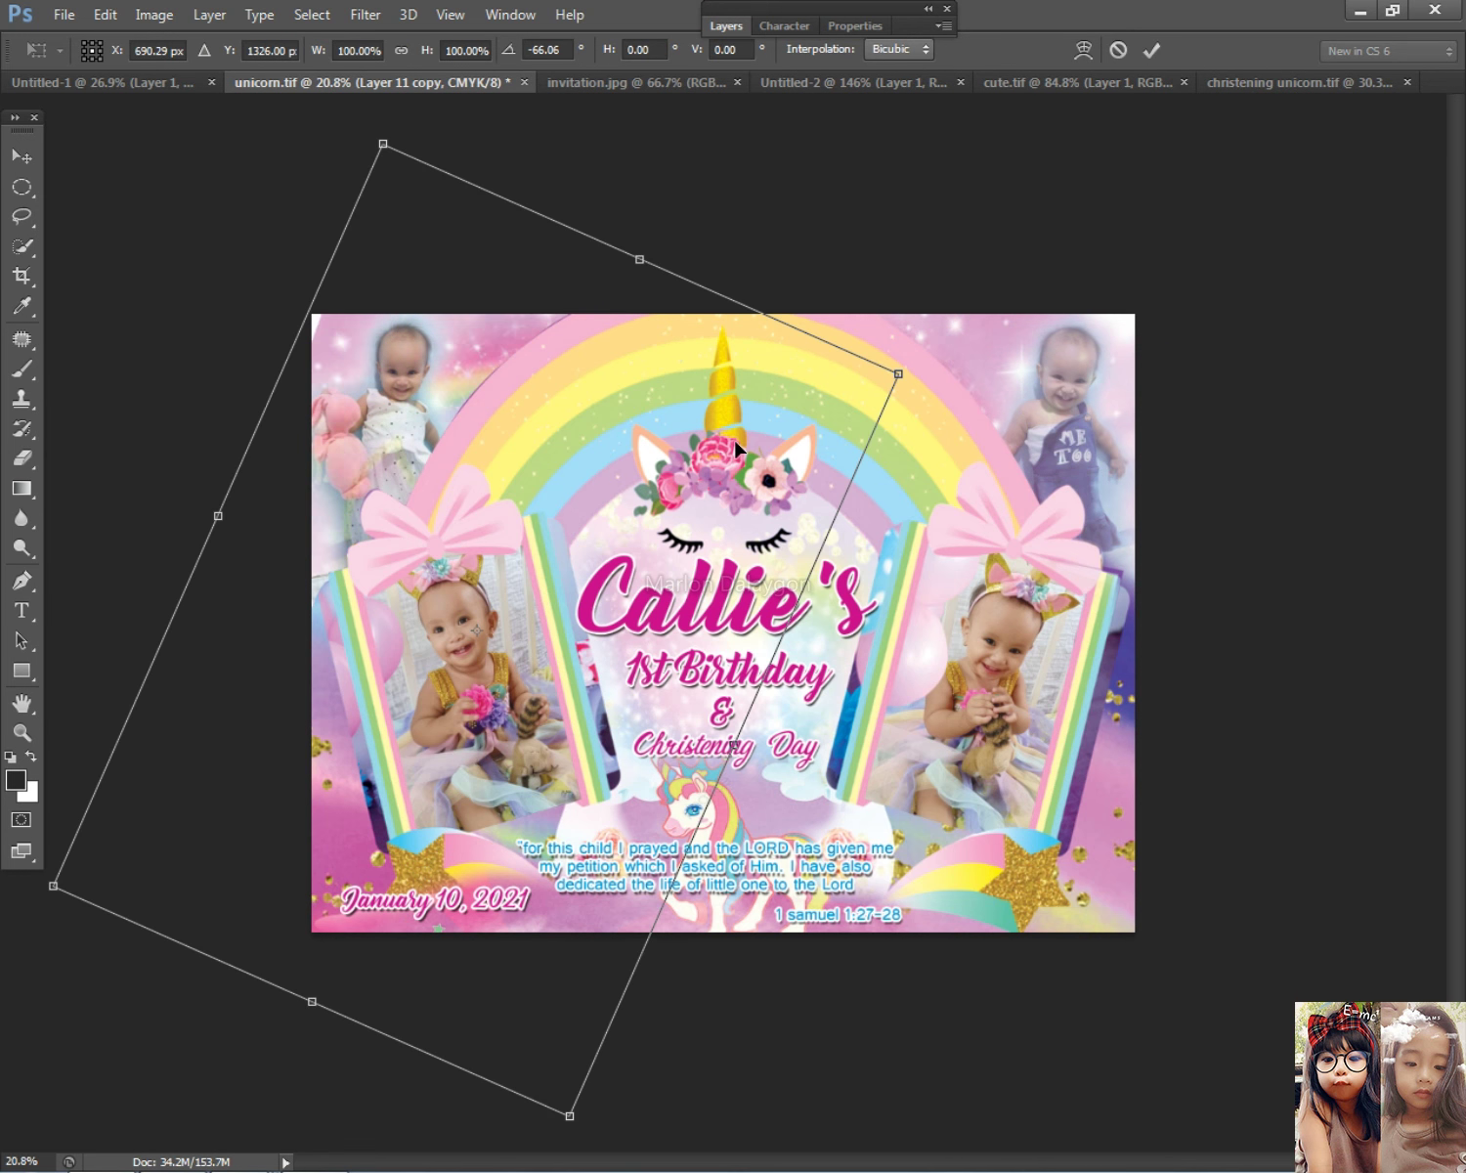
pyautogui.moveTo(818, 228); pyautogui.dragTo(587, 250)
pyautogui.moveTo(548, 308); pyautogui.dragTo(649, 395)
pyautogui.moveTo(720, 216); pyautogui.dragTo(729, 282)
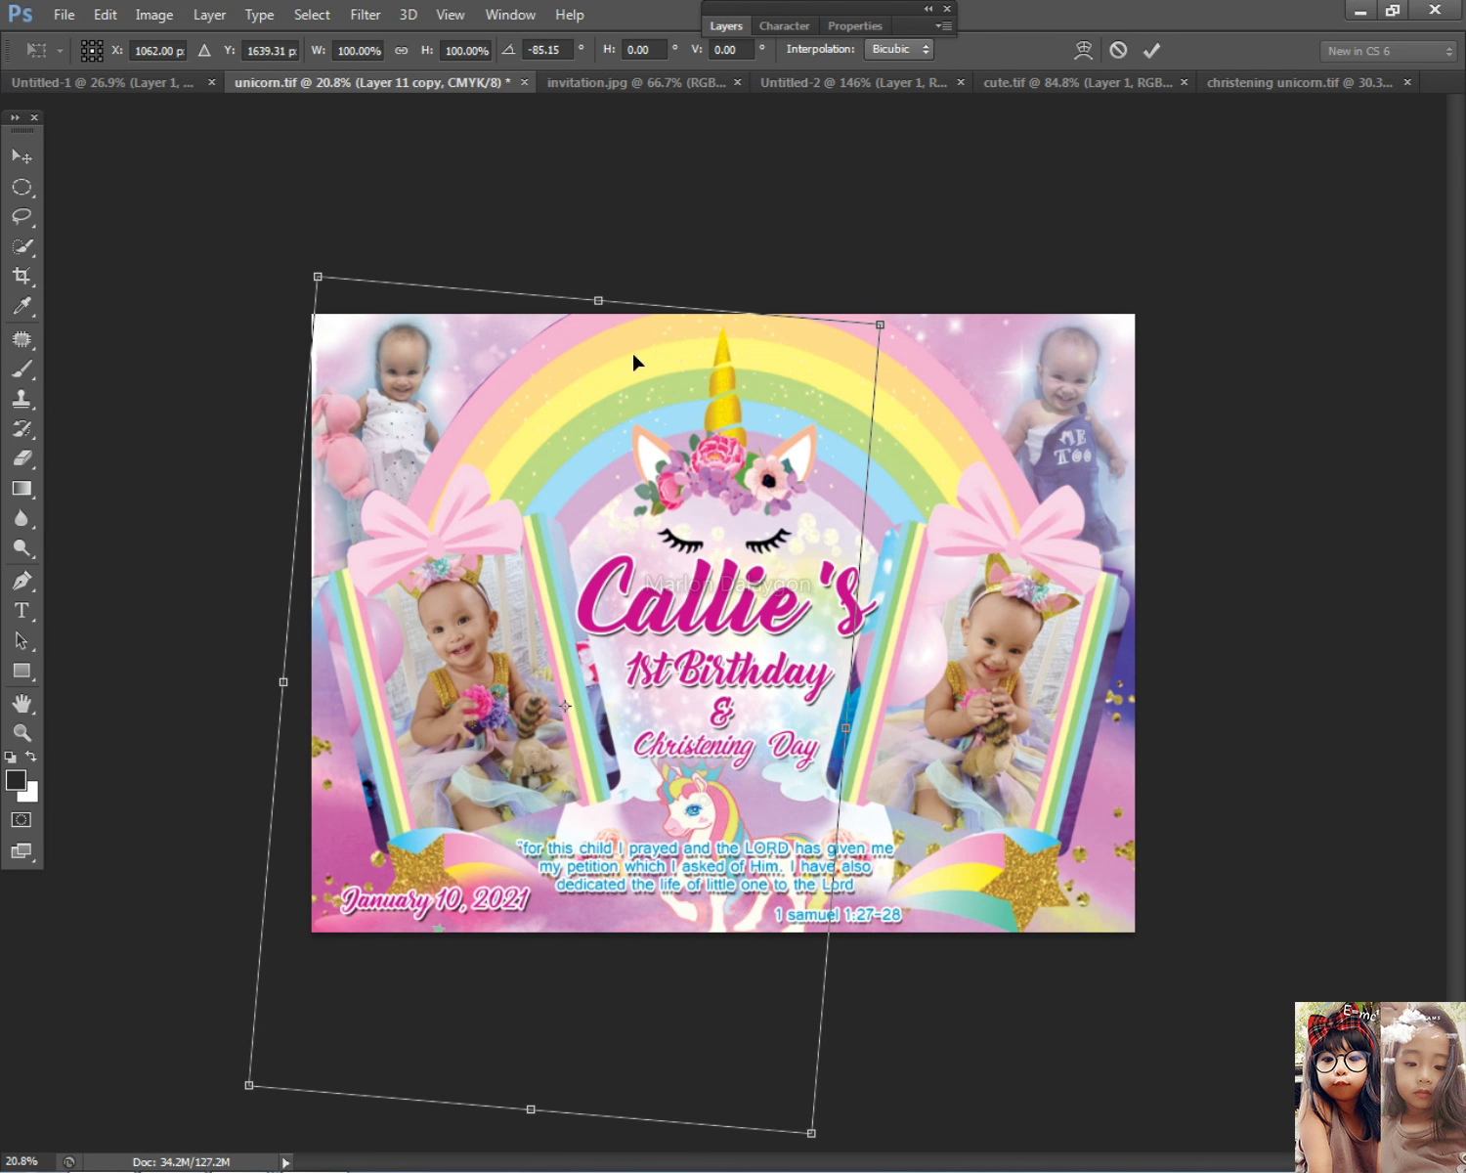
pyautogui.press('Return')
pyautogui.click(460, 428)
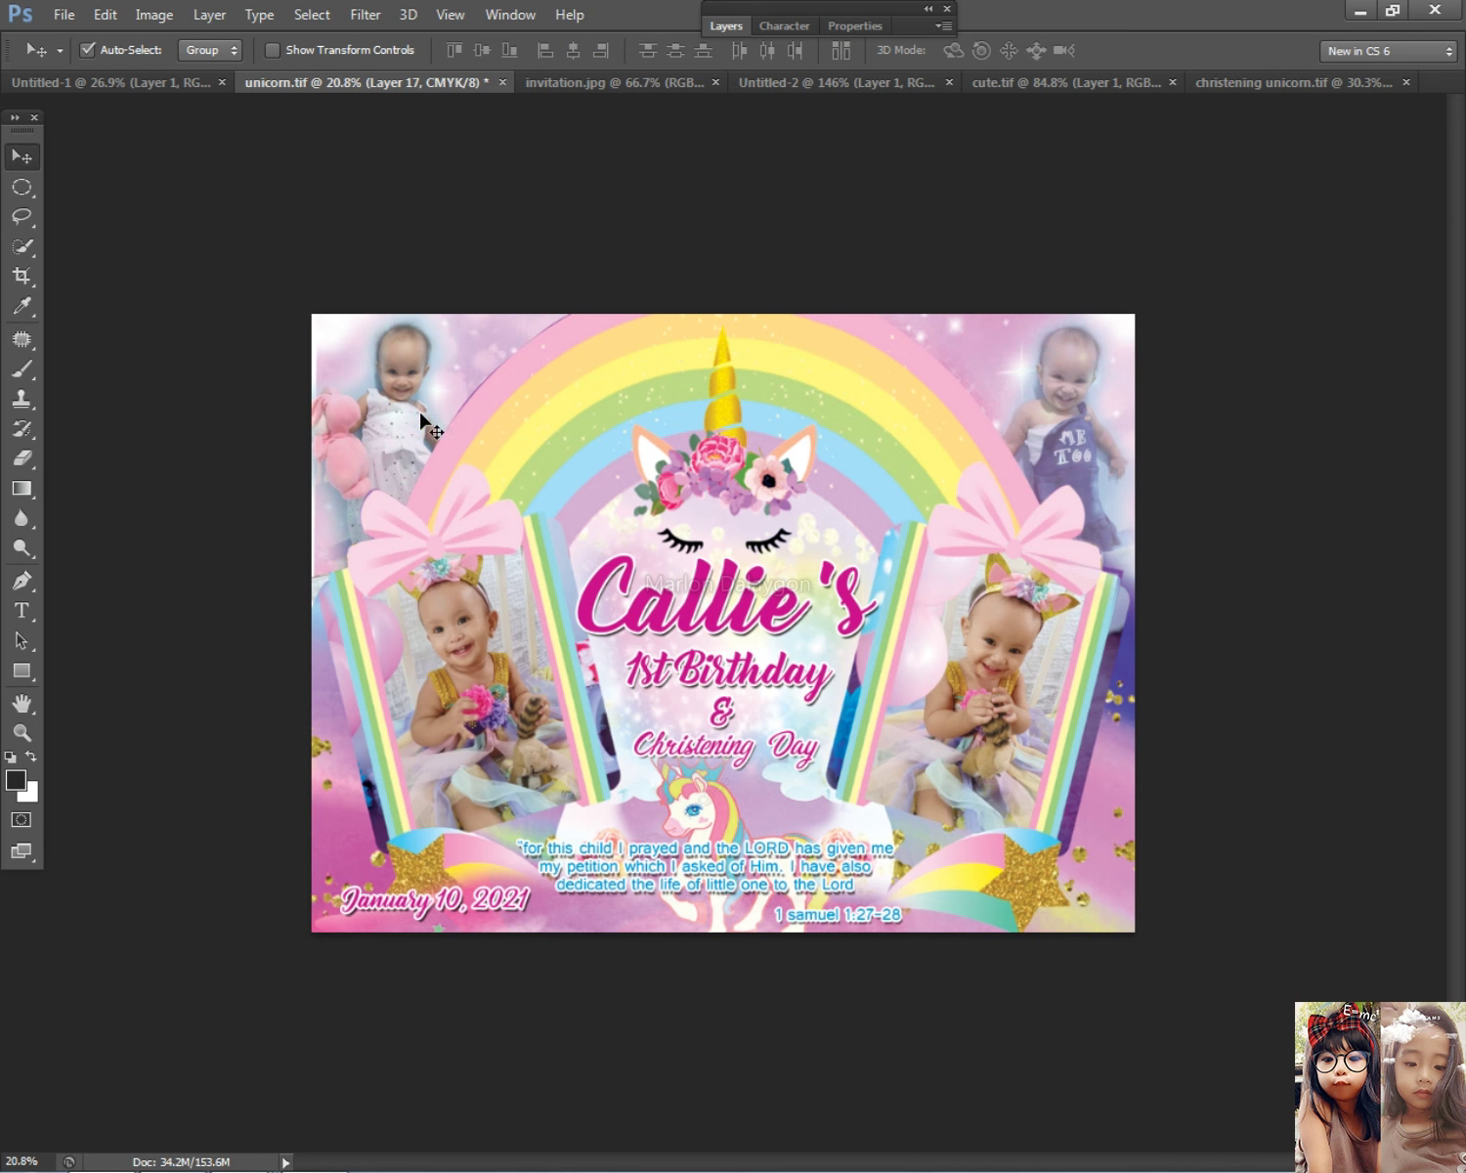
pyautogui.scroll(3, 485, 442)
pyautogui.scroll(-2, 544, 428)
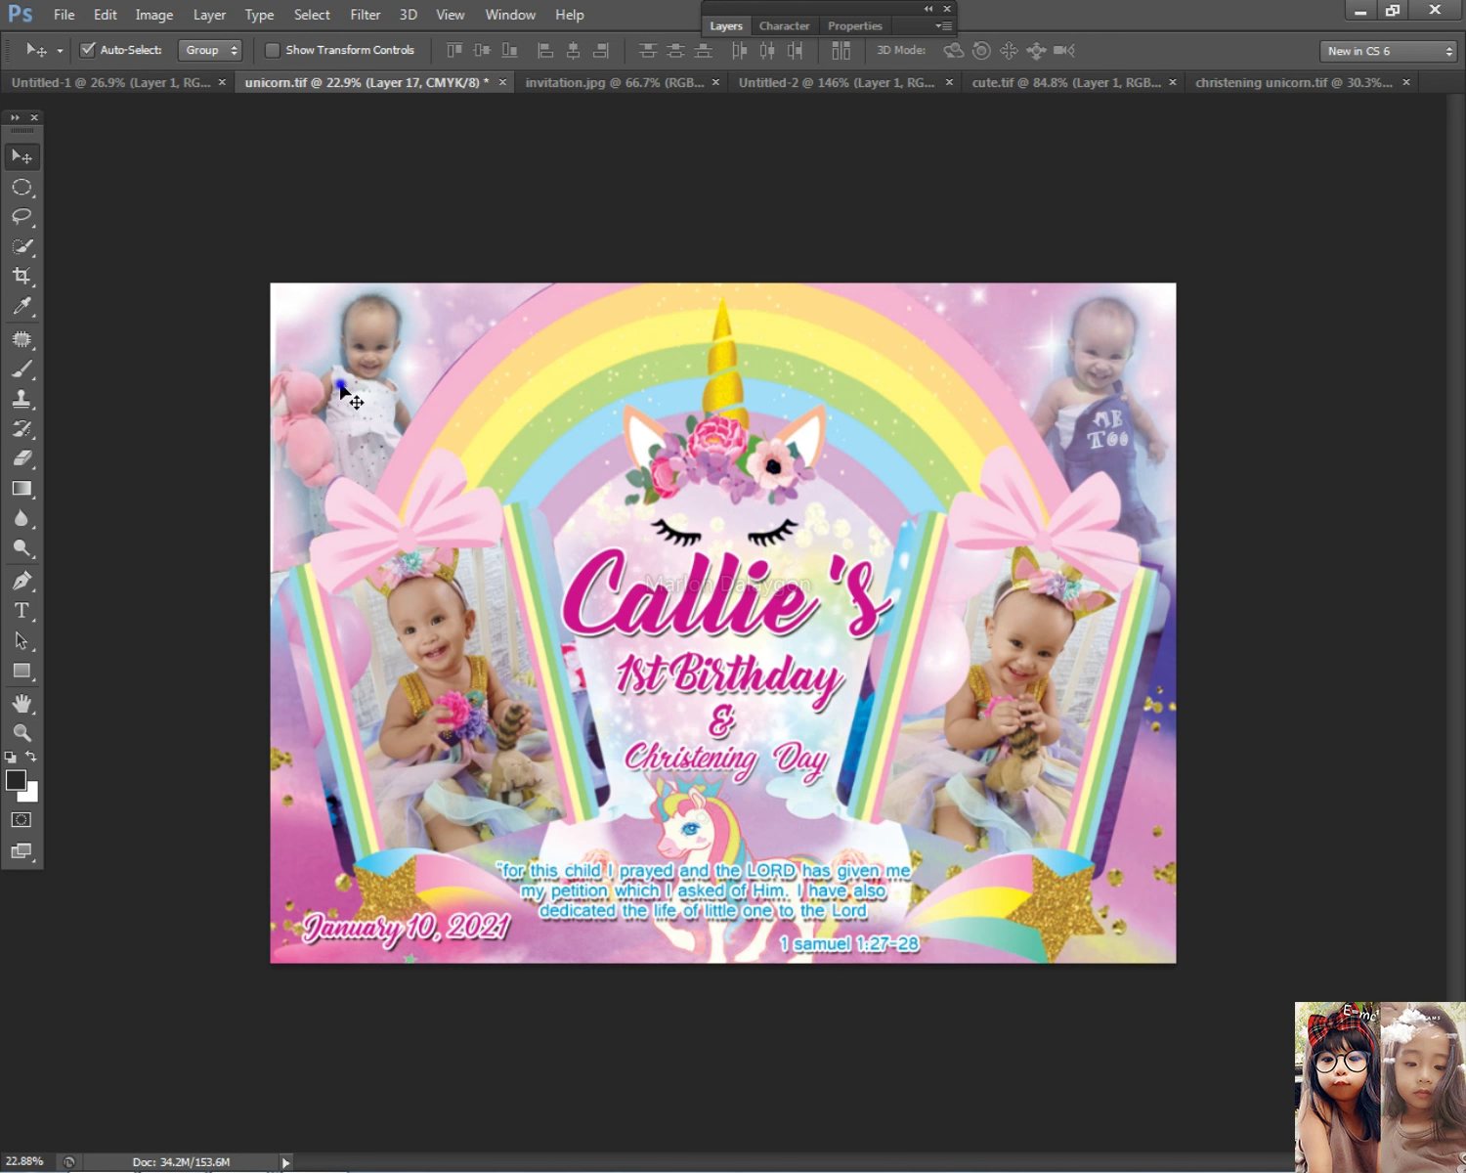
# Step: Lower the top-left photo's (Layer 17) opacity to 61% in Blending Options
pyautogui.click(723, 26)
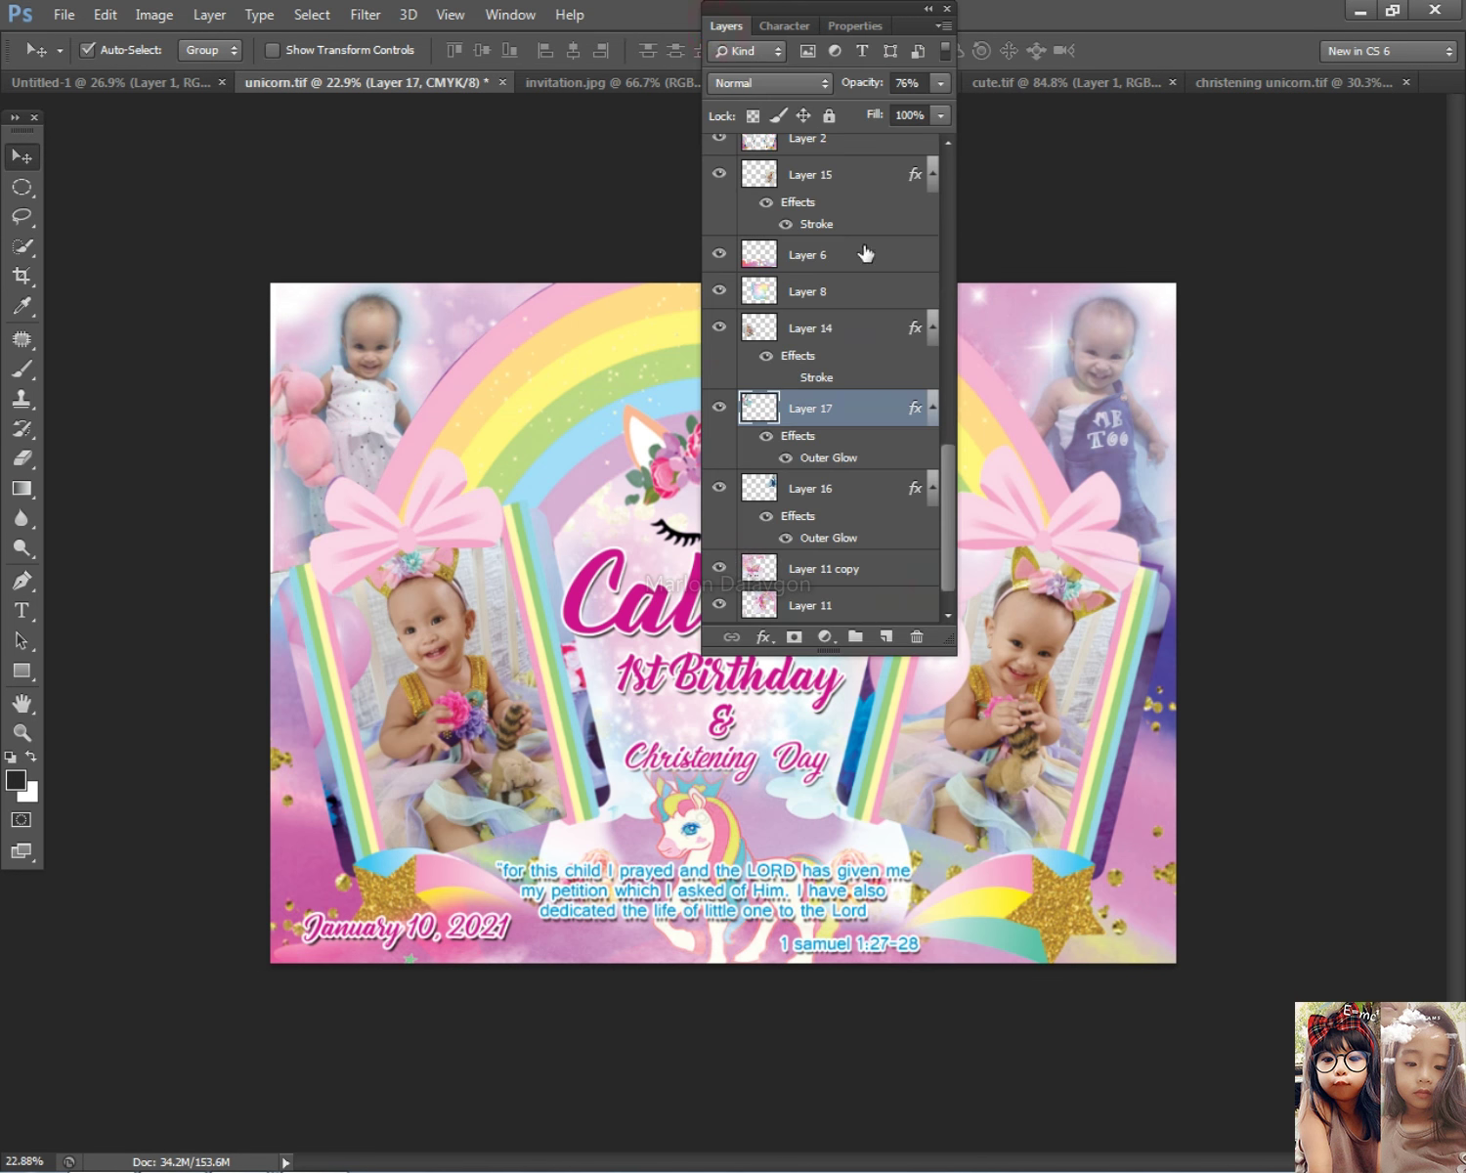
pyautogui.doubleClick(883, 414)
pyautogui.moveTo(619, 518); pyautogui.dragTo(613, 516)
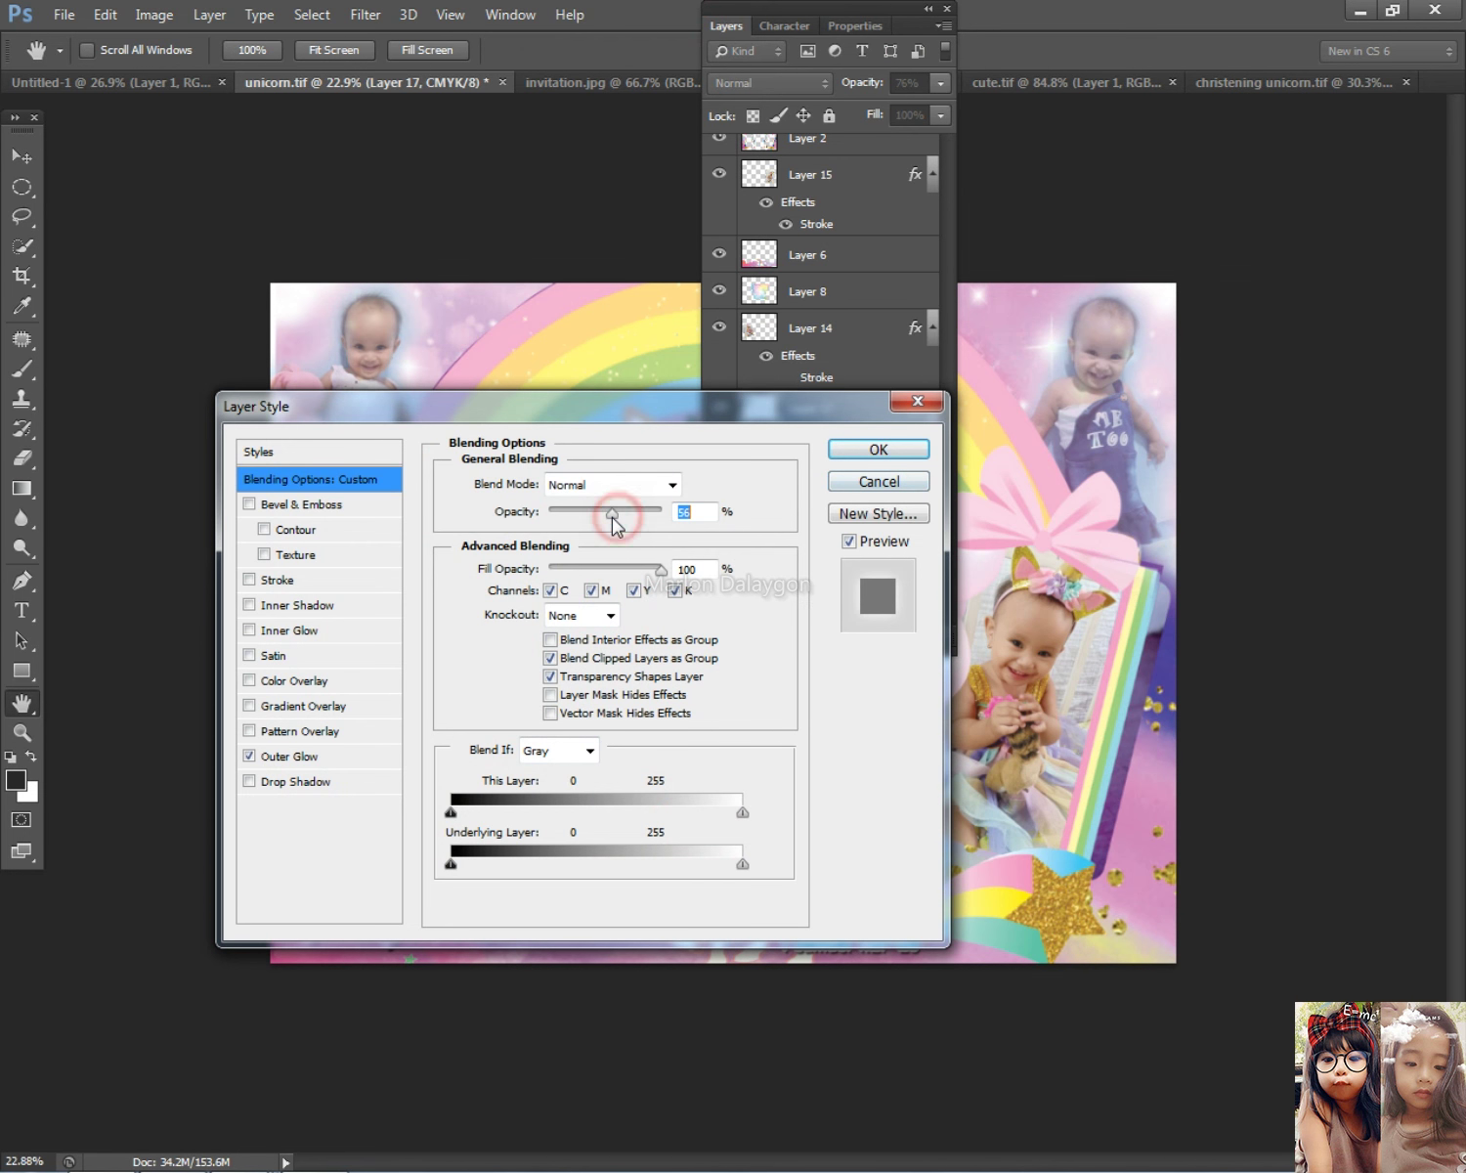
pyautogui.click(842, 450)
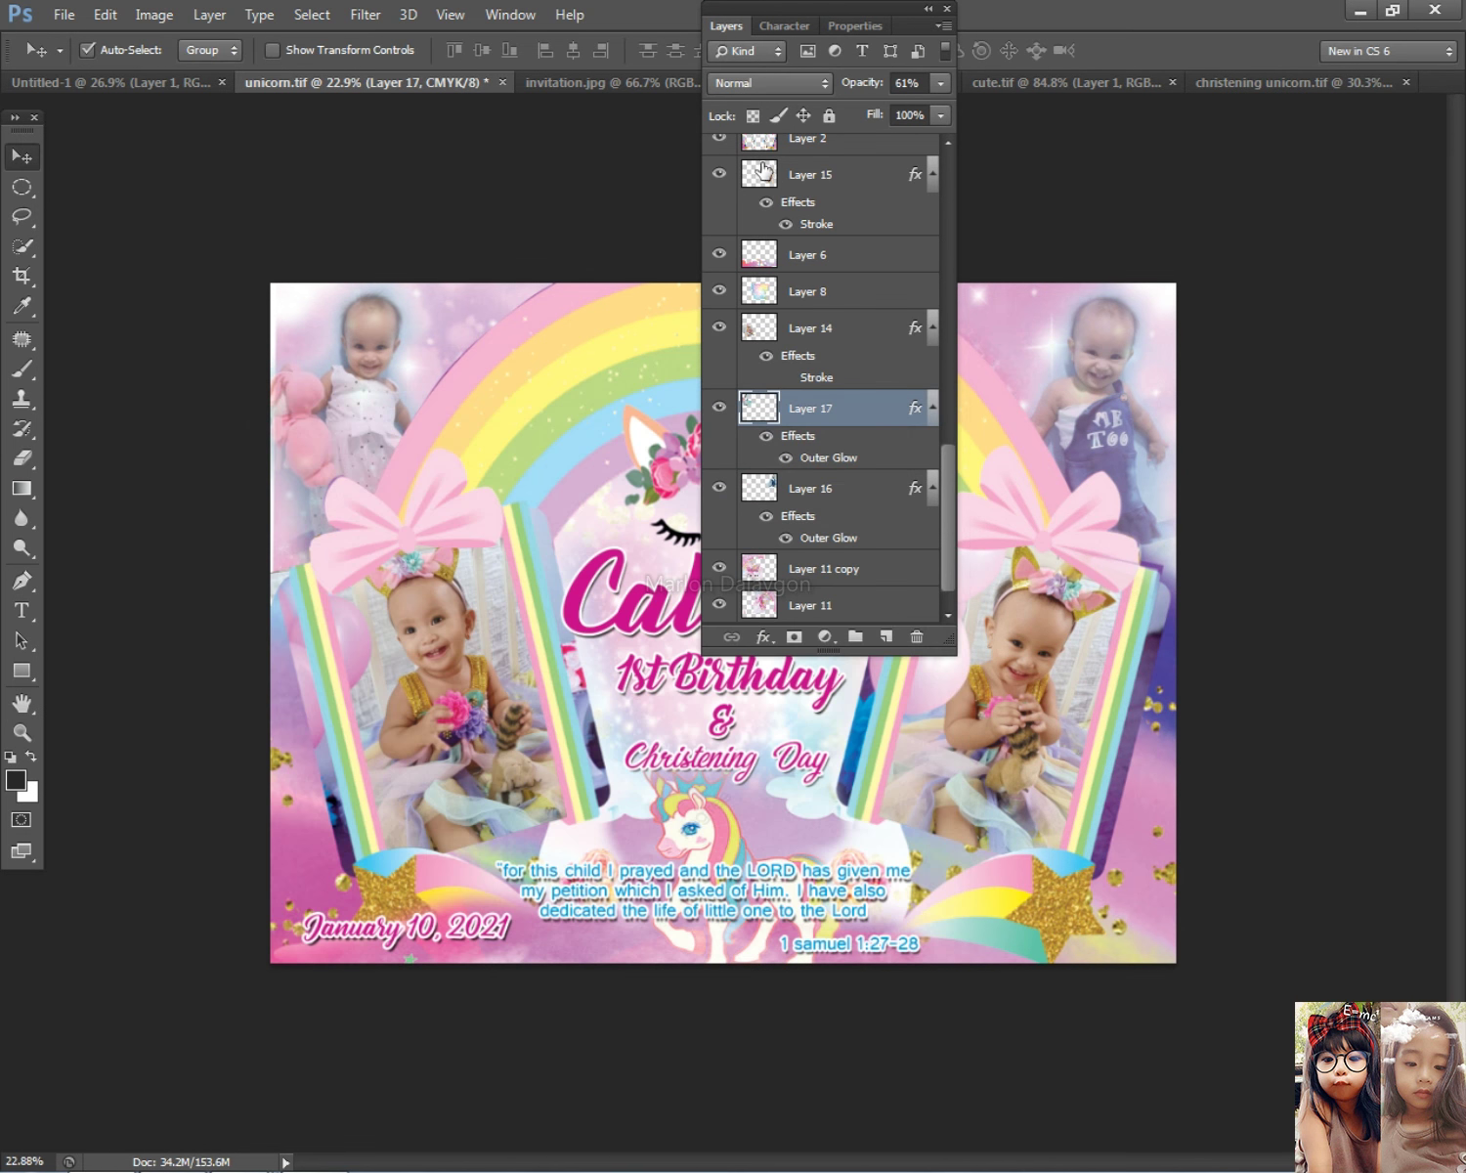
pyautogui.click(725, 29)
# Step: Nudge the sparkle copy (Layer 11 copy) a few pixels left
pyautogui.rightClick(396, 344)
pyautogui.rightClick(465, 330)
pyautogui.click(479, 330)
pyautogui.hotkey('ctrl', 't')
pyautogui.press('Left')
pyautogui.press('Left')
pyautogui.press('Left')
pyautogui.press('Left')
pyautogui.press('Left')
pyautogui.press('Left')
pyautogui.press('Left')
pyautogui.press('Left')
pyautogui.press('Left')
pyautogui.press('Left')
pyautogui.press('Left')
pyautogui.press('Left')
pyautogui.press('Left')
pyautogui.press('Left')
pyautogui.press('Left')
pyautogui.press('Left')
pyautogui.press('Left')
pyautogui.press('Left')
pyautogui.press('Left')
pyautogui.press('Left')
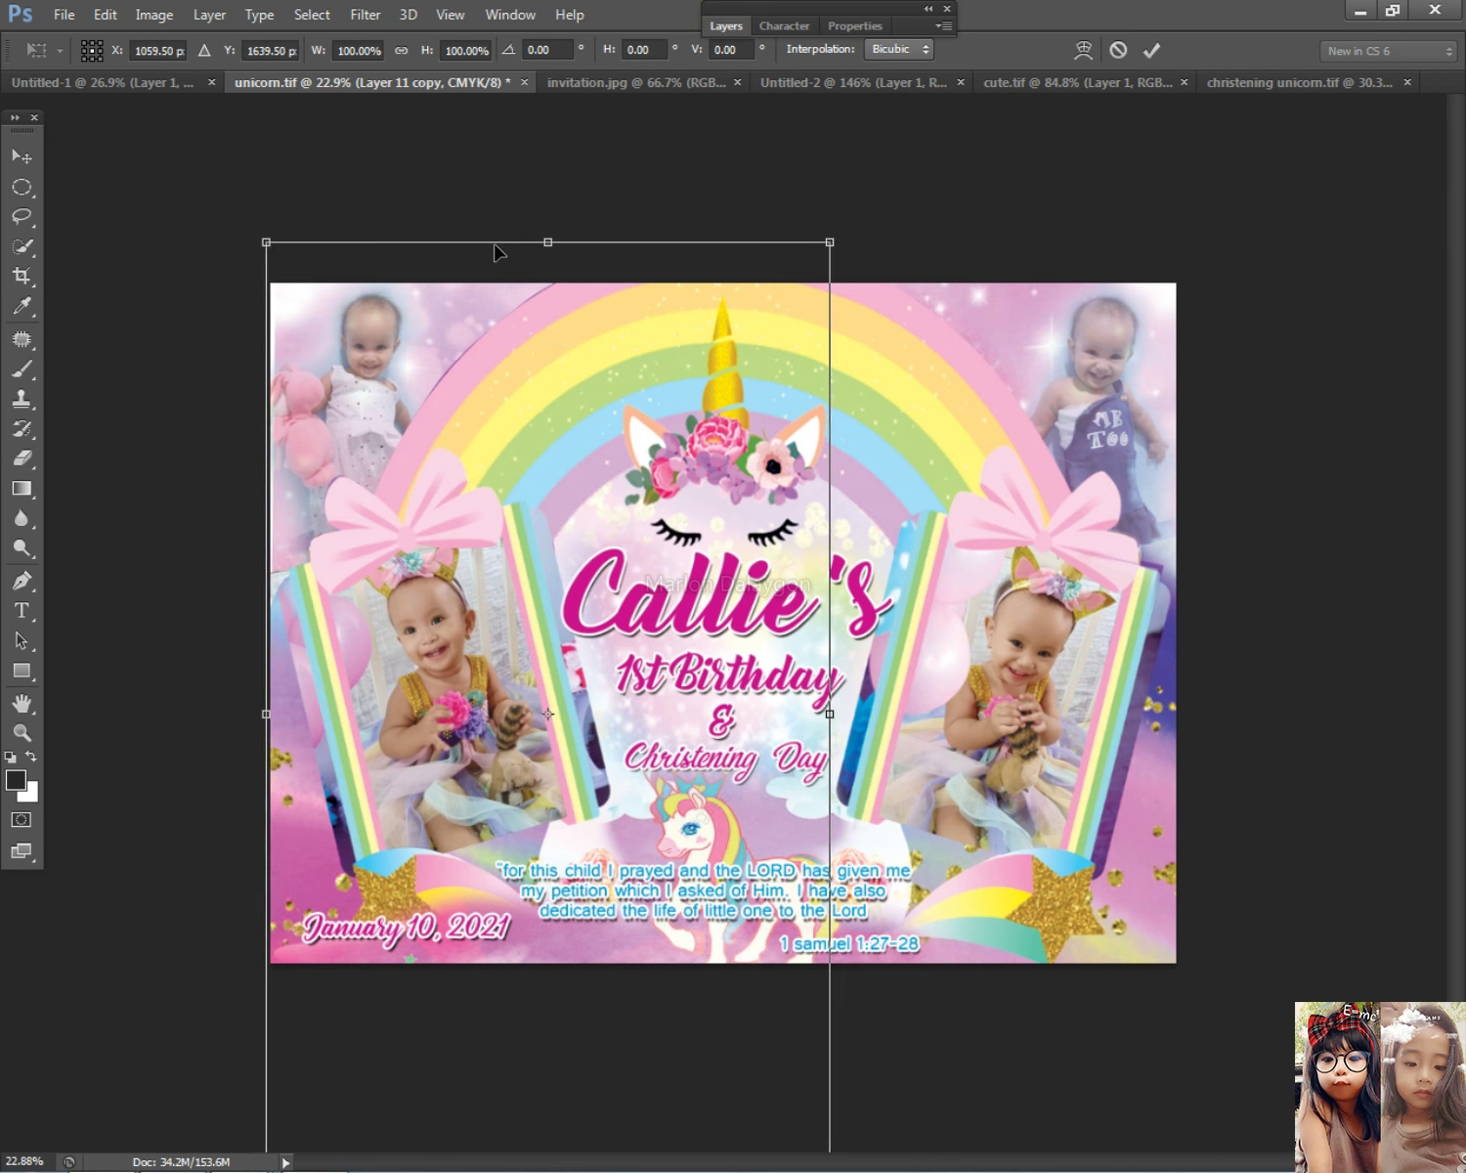
pyautogui.press('Return')
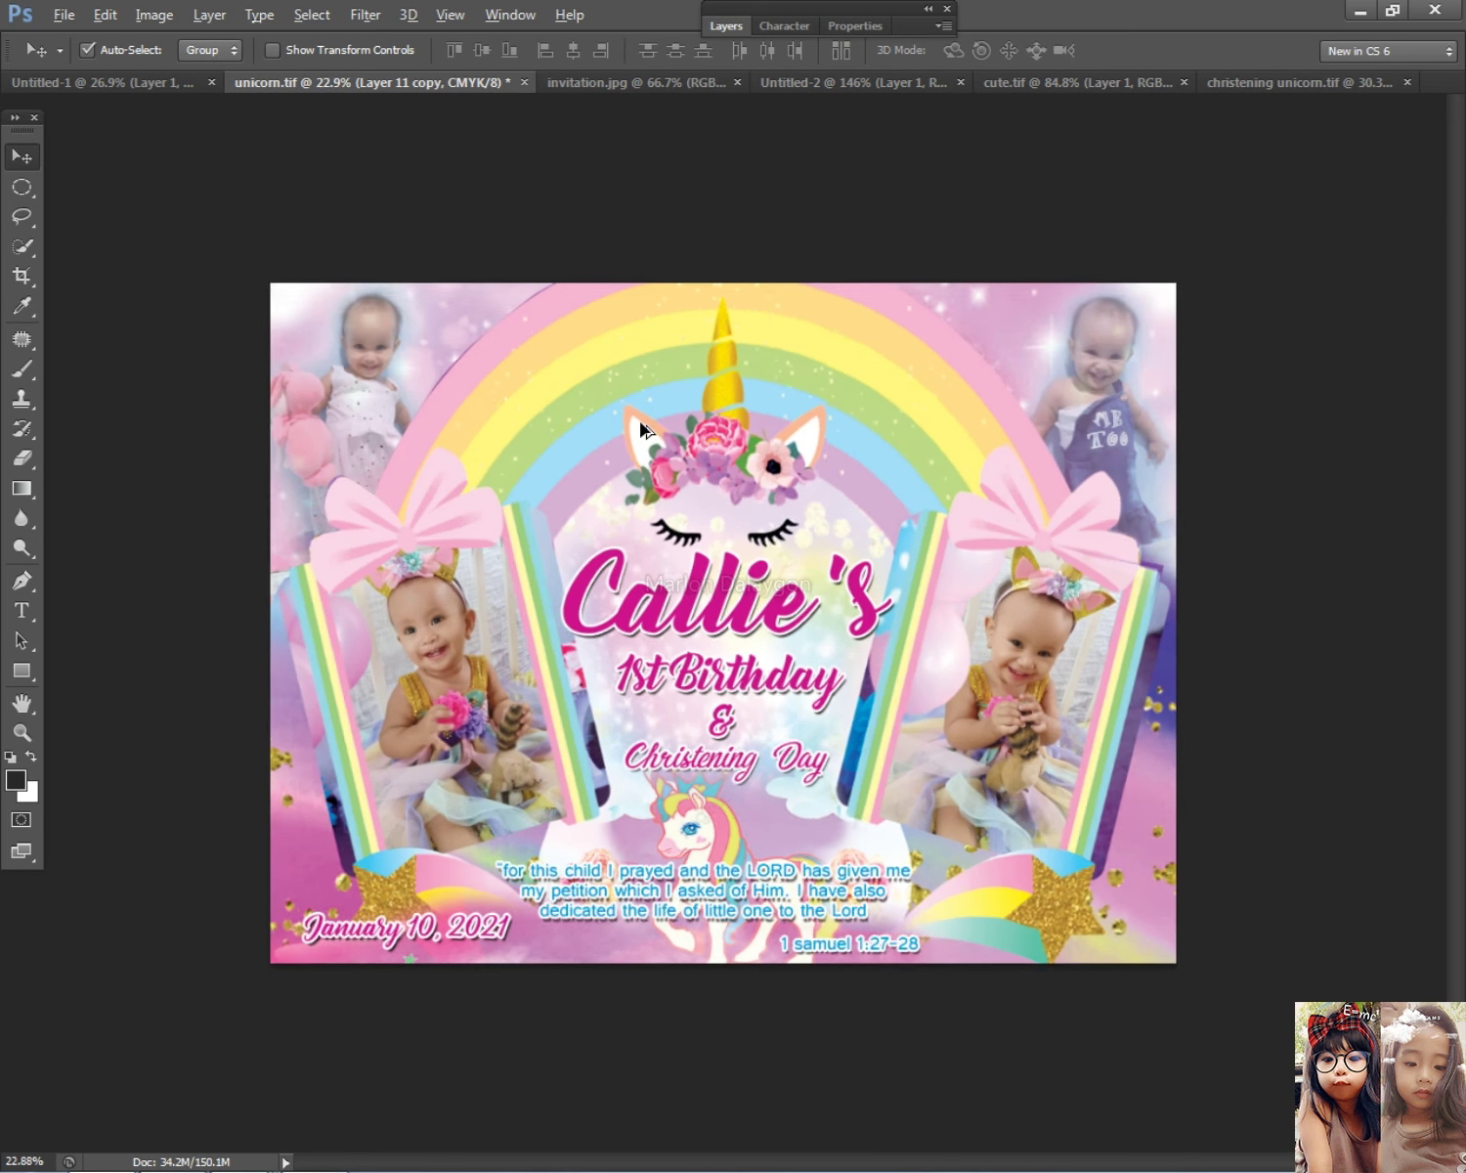
pyautogui.scroll(1, 340, 342)
# Step: Tilt the top-right photo (Layer 16) by about one degree
pyautogui.rightClick(286, 339)
pyautogui.click(322, 354)
pyautogui.rightClick(1192, 337)
pyautogui.click(1201, 354)
pyautogui.hotkey('ctrl', 't')
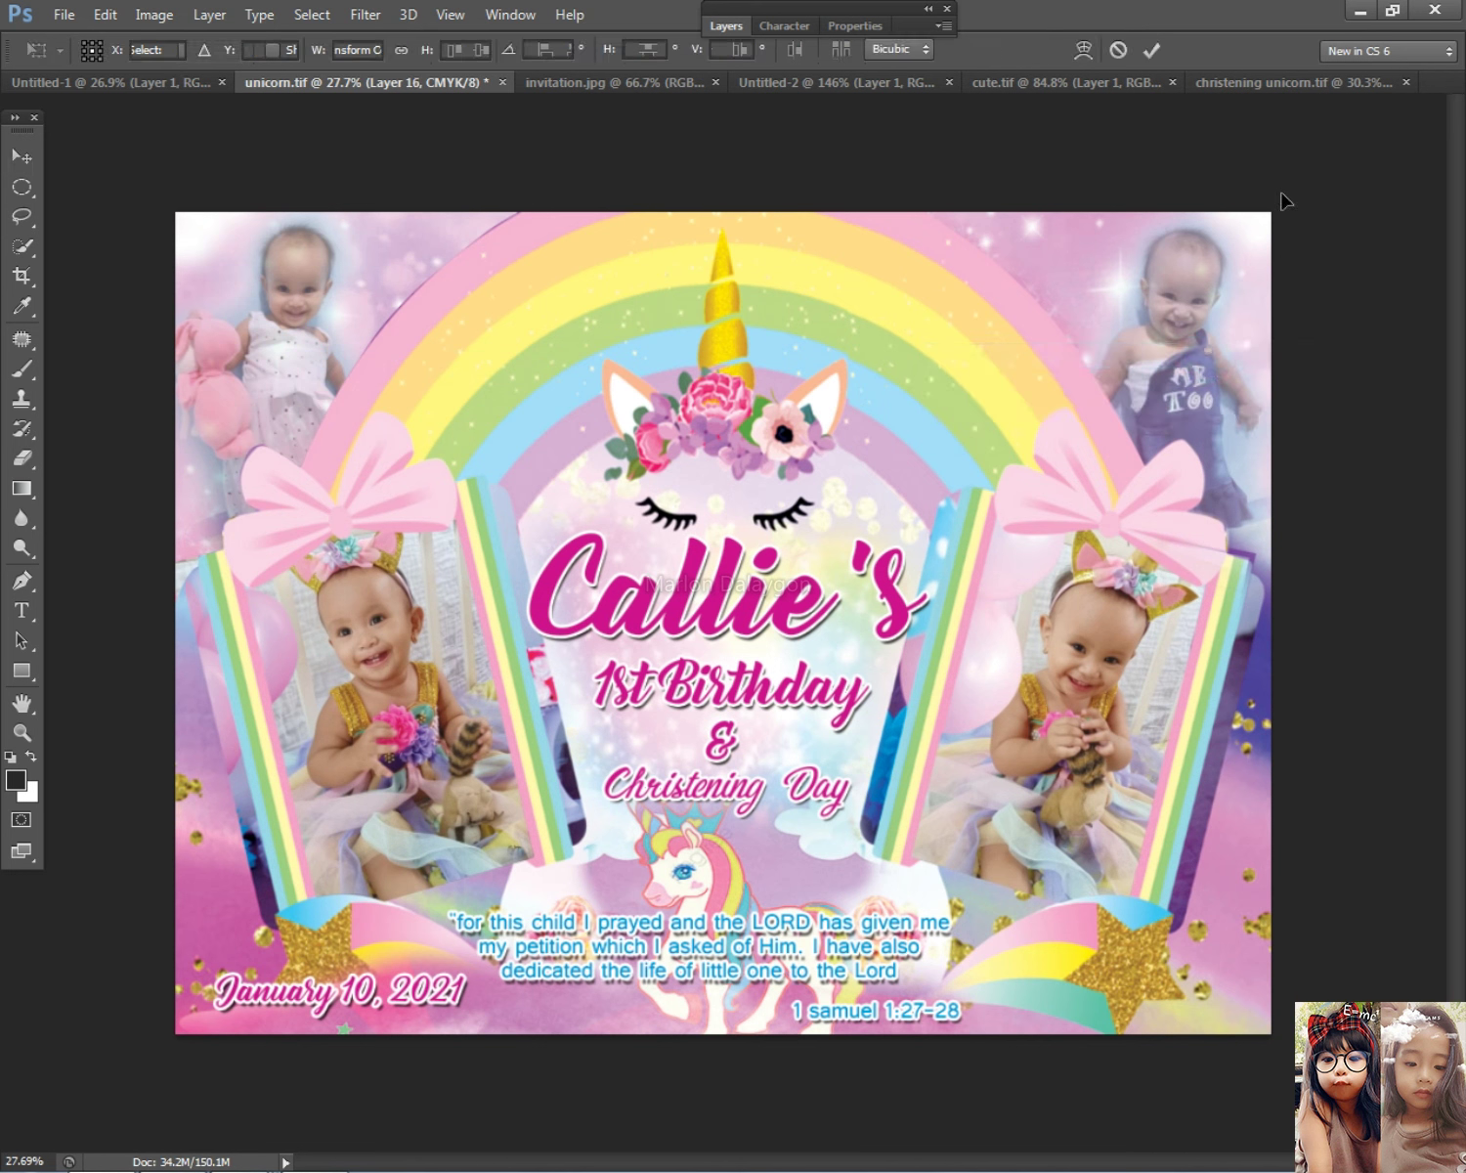
pyautogui.moveTo(1358, 153); pyautogui.dragTo(1353, 151)
pyautogui.press('Return')
# Step: Tilt the top-left photo (Layer 17) slightly
pyautogui.rightClick(298, 359)
pyautogui.click(347, 379)
pyautogui.hotkey('ctrl', 't')
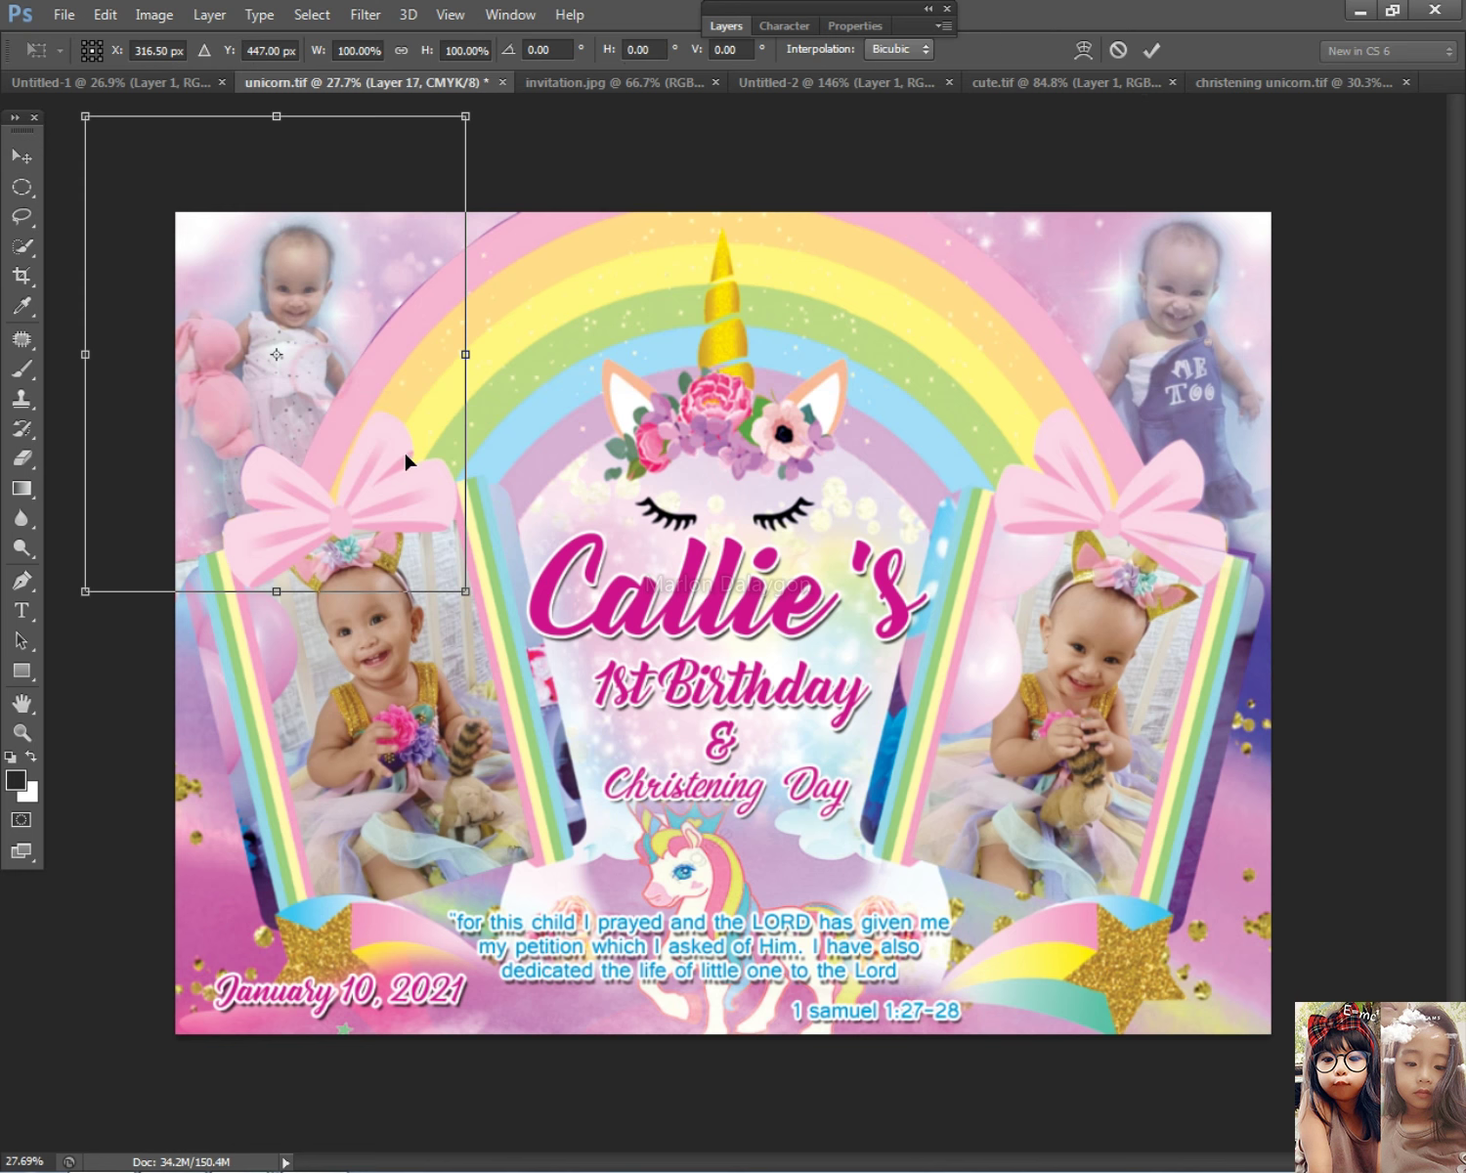
pyautogui.moveTo(470, 589); pyautogui.dragTo(484, 599)
pyautogui.press('Return')
pyautogui.hotkey('ctrl', 't')
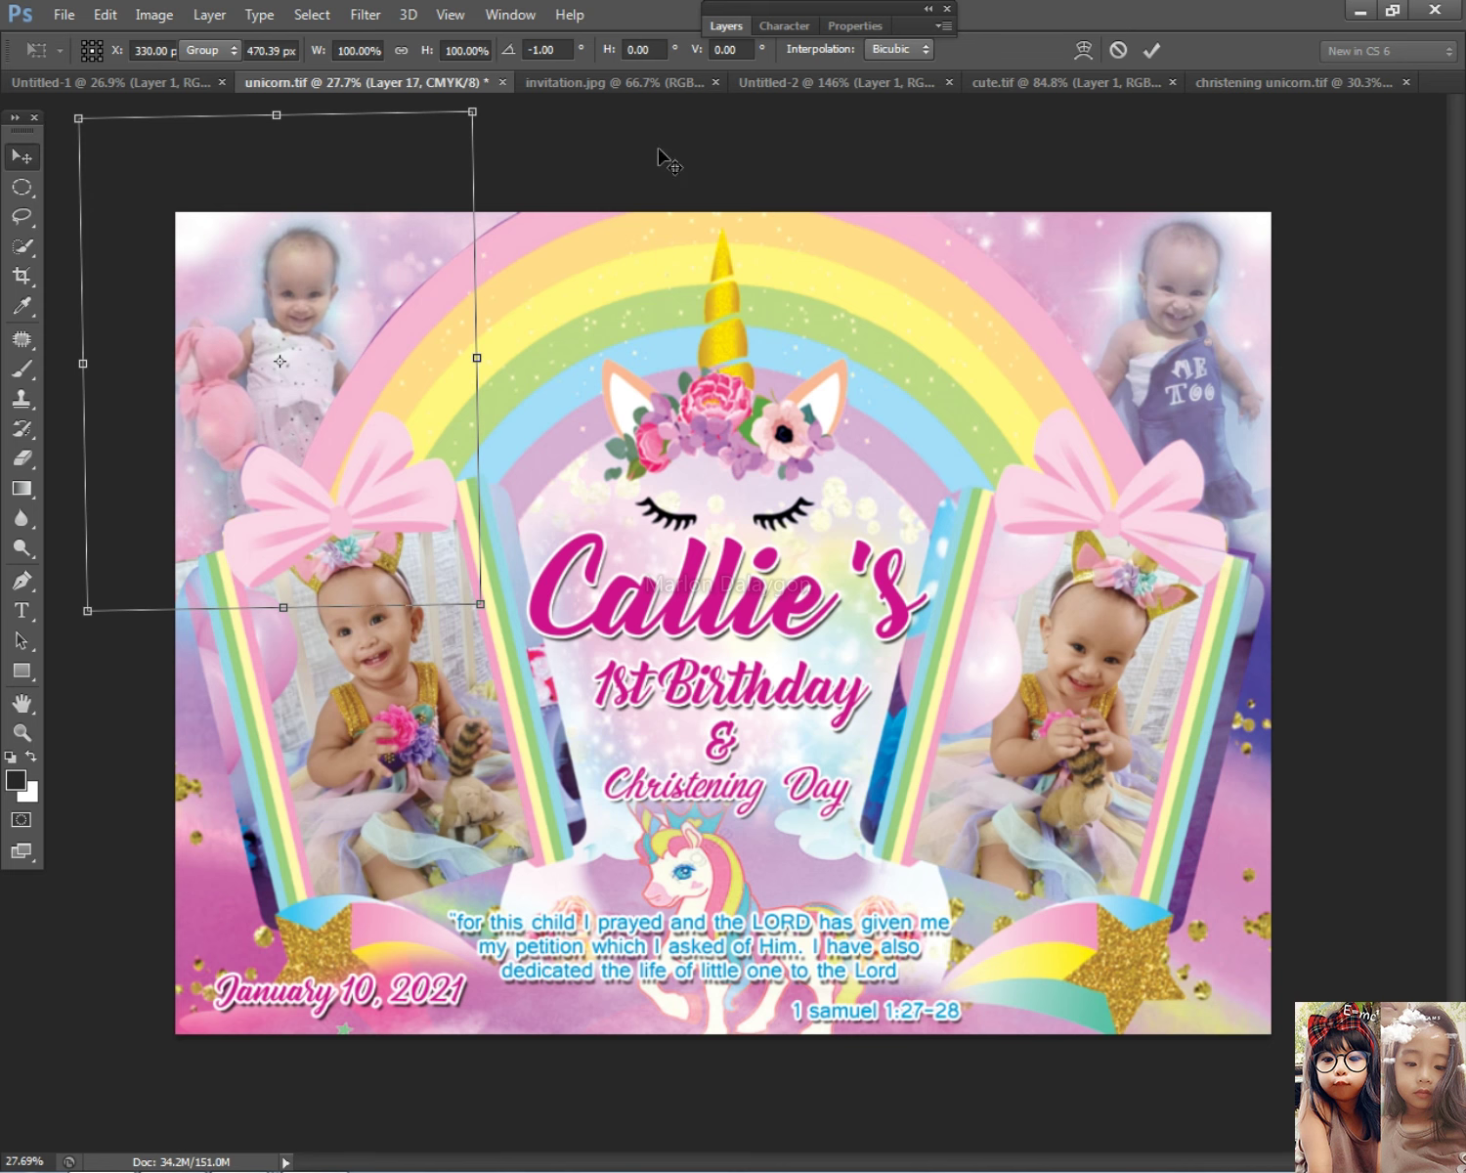
pyautogui.press('Return')
pyautogui.scroll(-2, 758, 371)
# Step: Enlarge the top-left photo to about 102% and rotate it a touch more
pyautogui.hotkey('ctrl', 't')
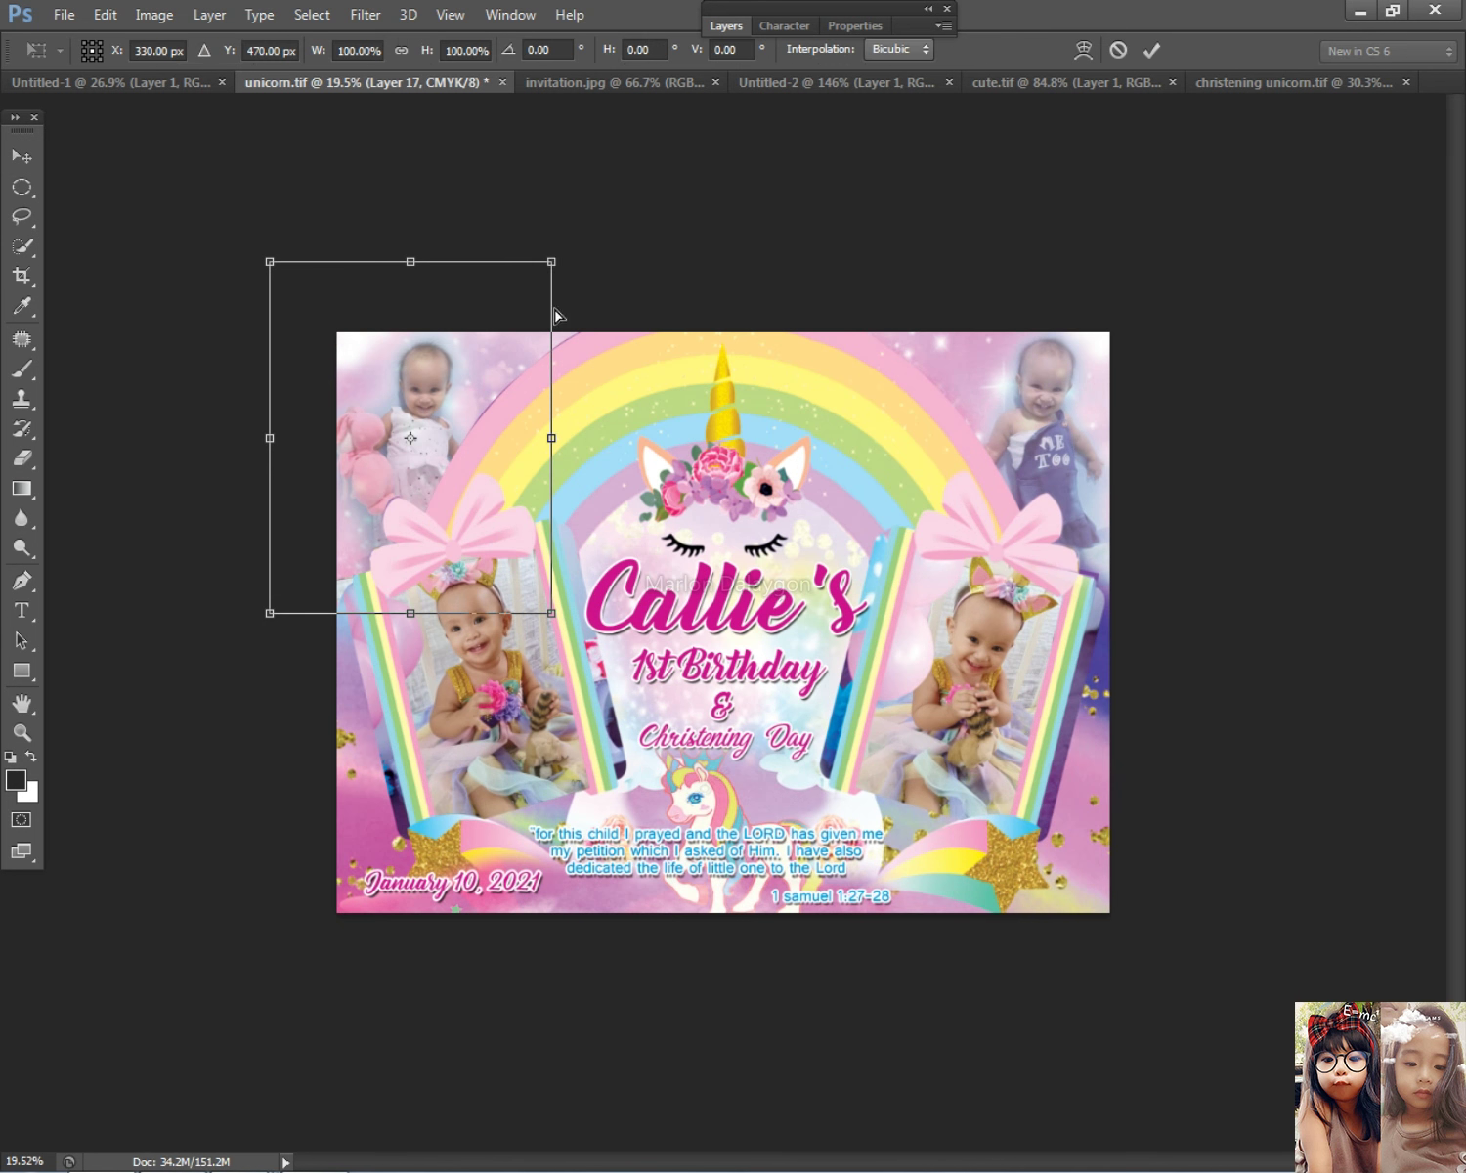
pyautogui.moveTo(554, 259); pyautogui.dragTo(565, 257)
pyautogui.moveTo(669, 222); pyautogui.dragTo(665, 213)
pyautogui.press('Return')
pyautogui.scroll(-1, 779, 412)
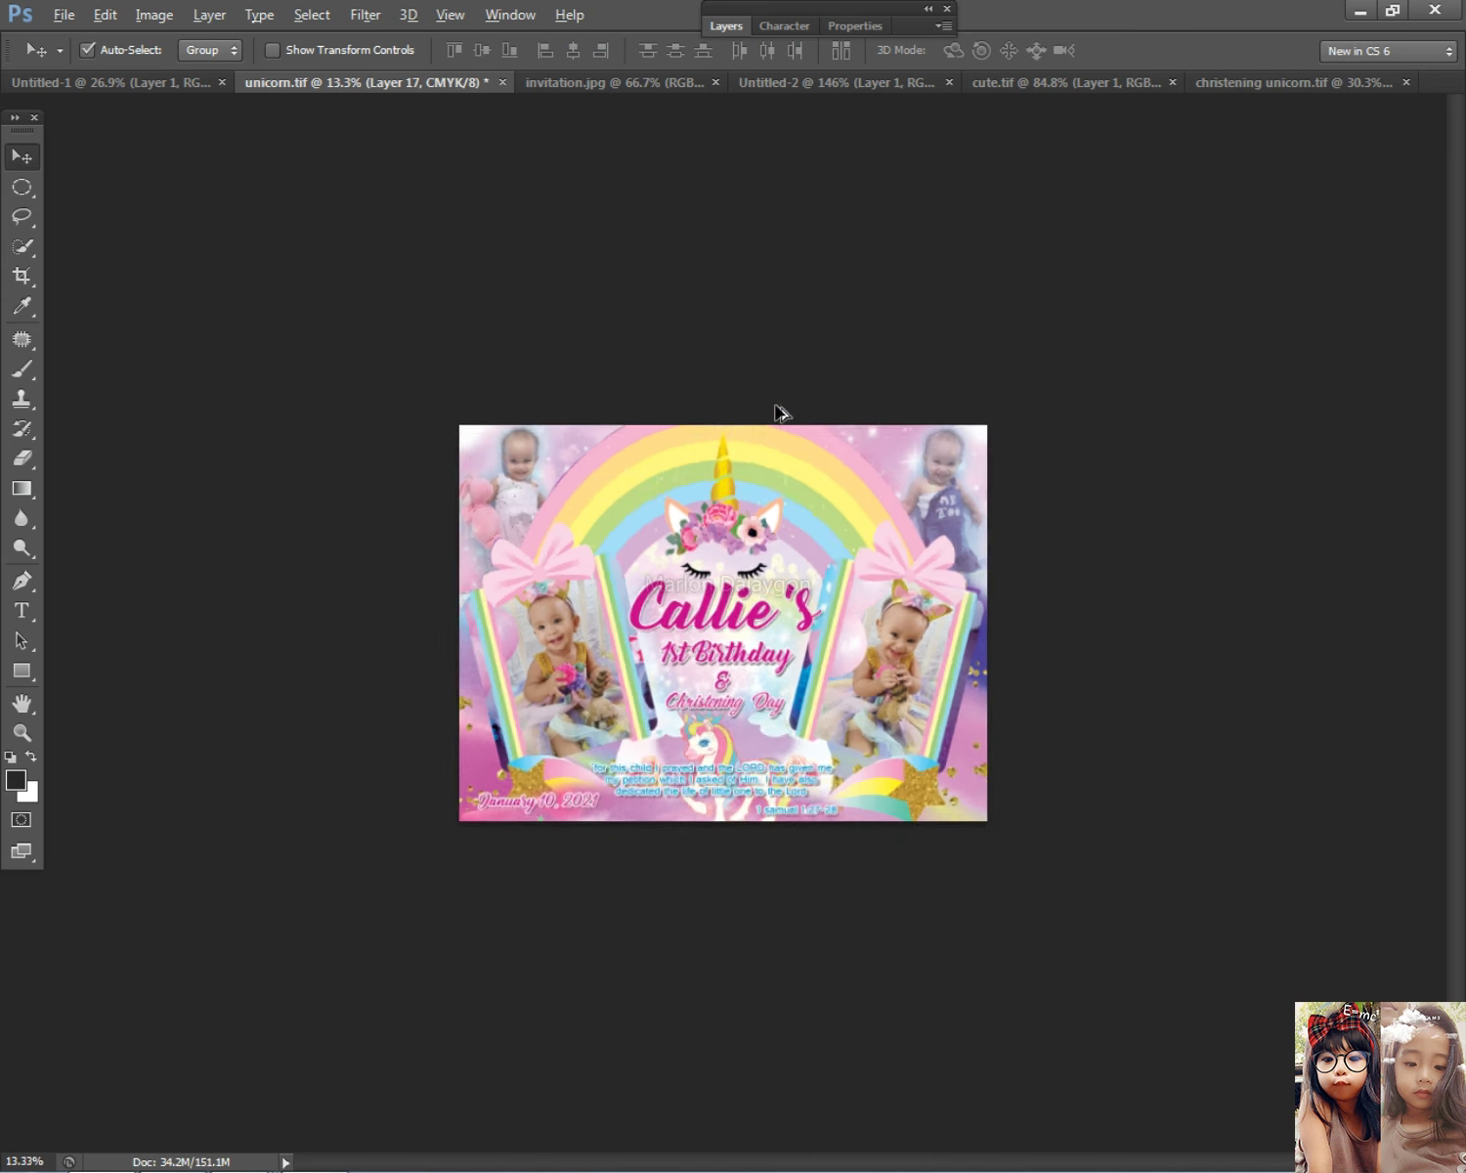
pyautogui.scroll(2, 764, 481)
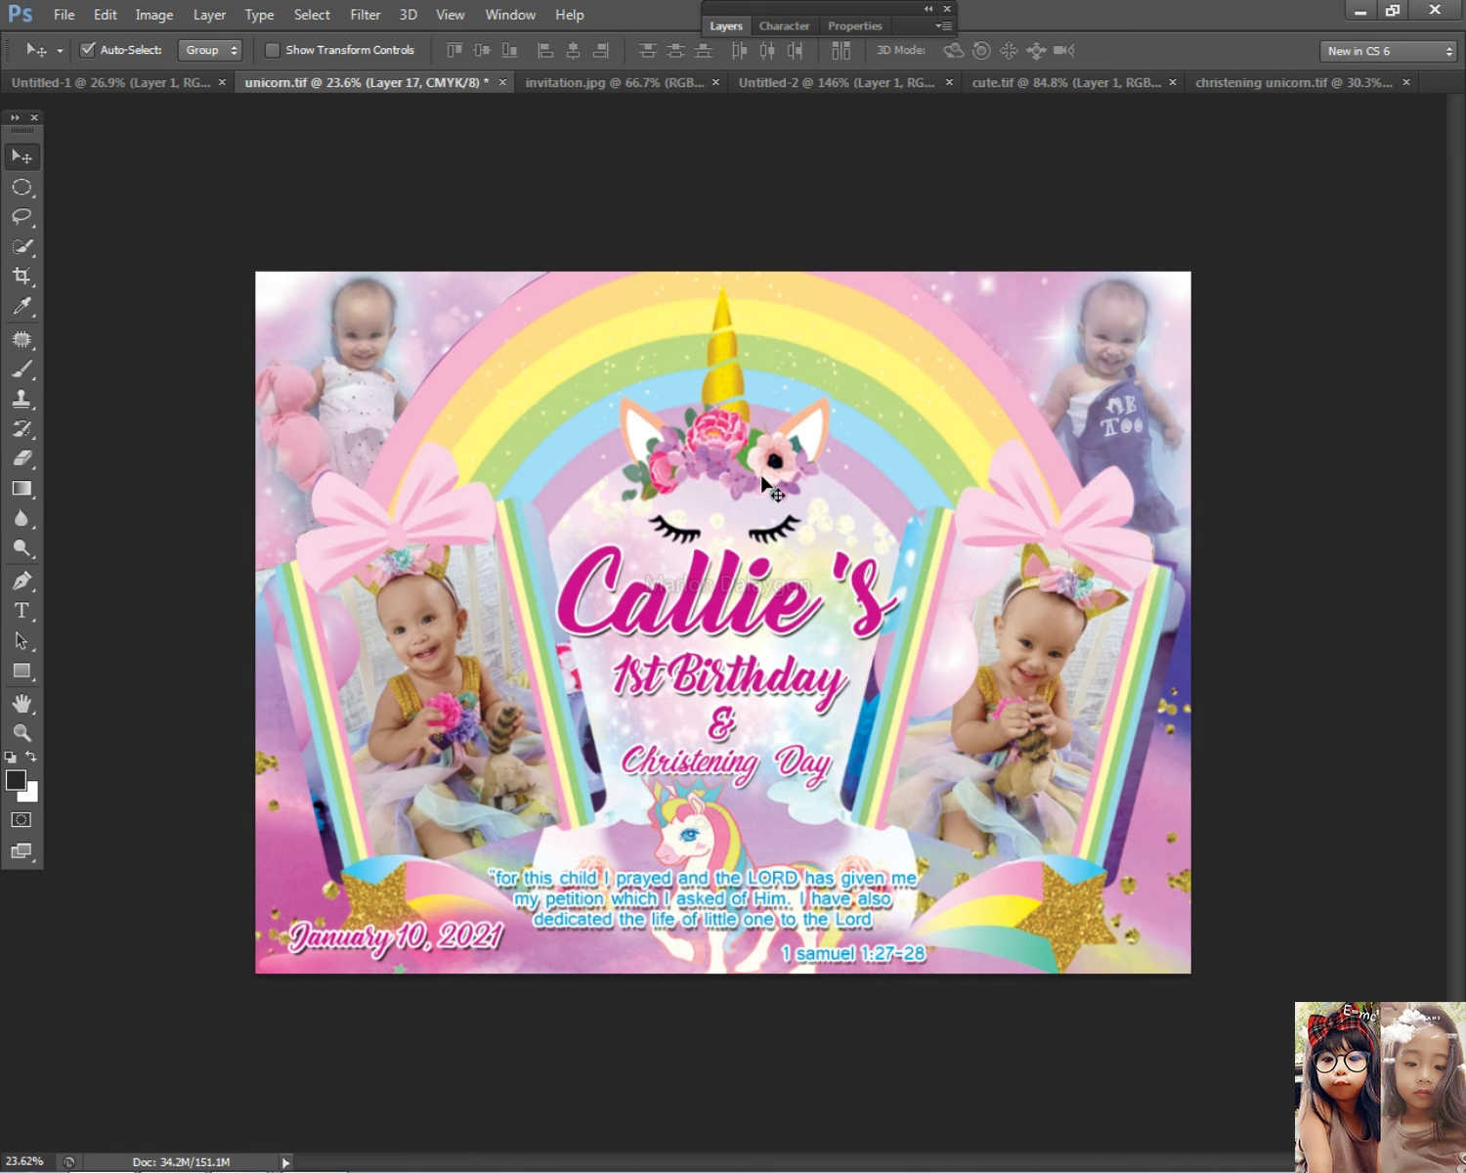
# Step: Switch from Photoshop to the Facebook window and close the full-size baby photo viewer
pyautogui.hotkey('alt', 'Tab')
pyautogui.click(539, 576)
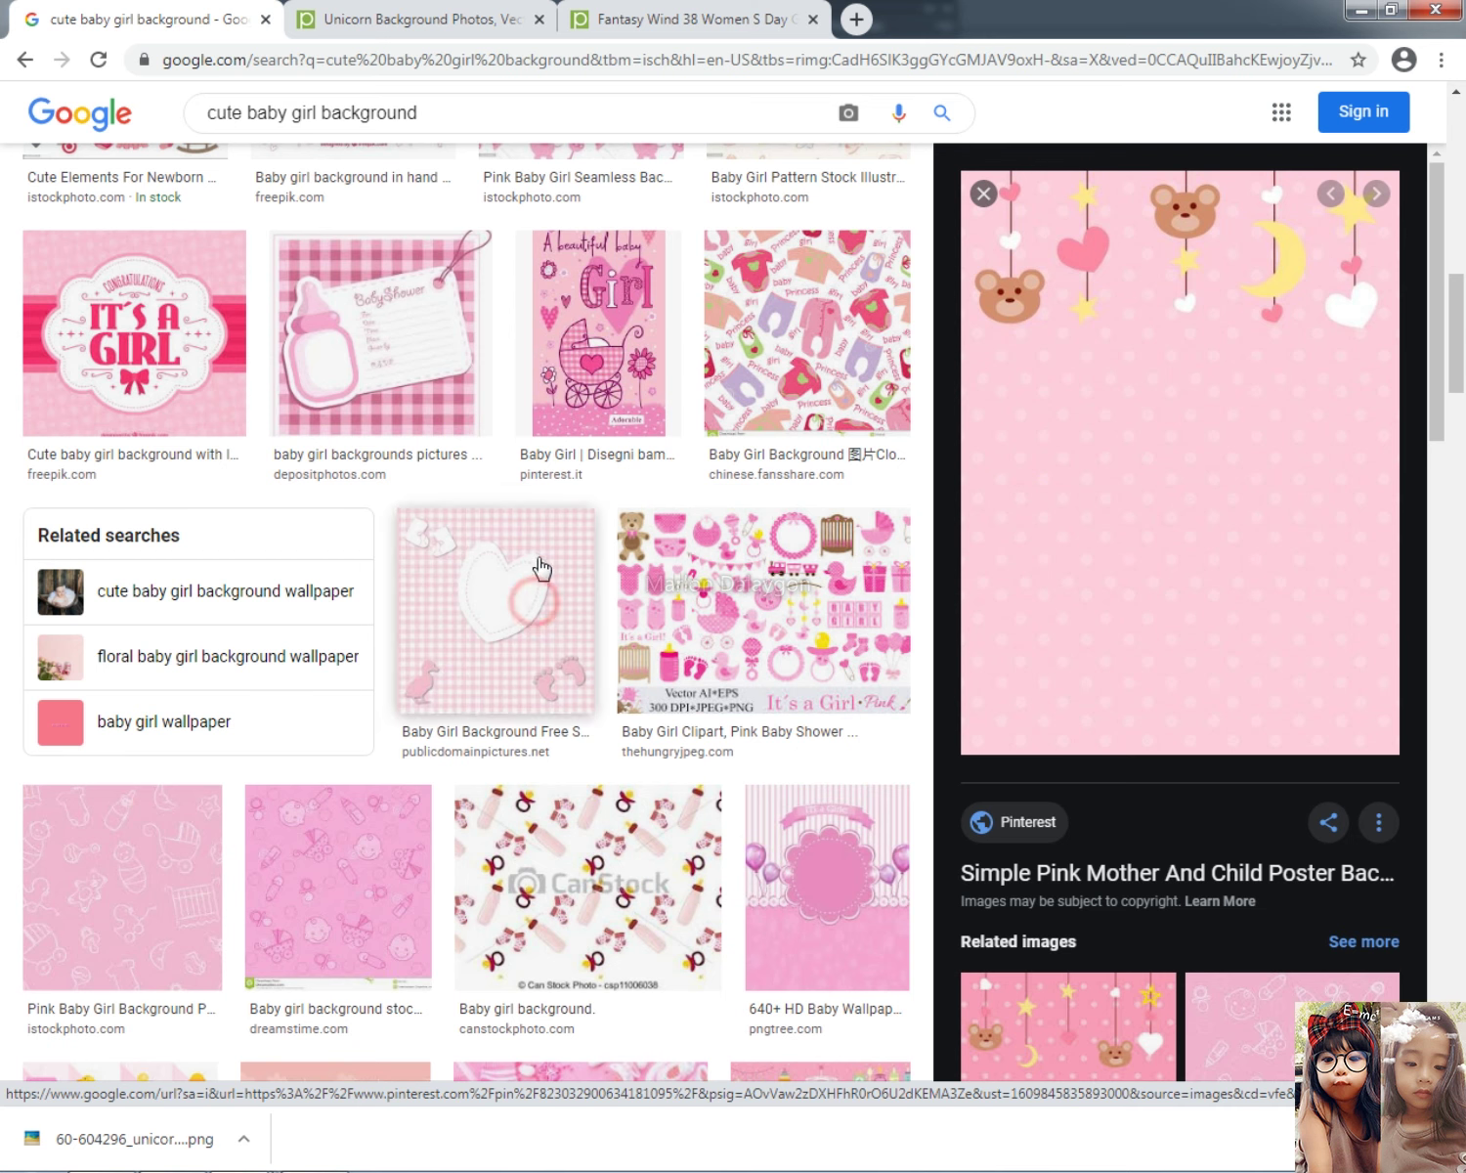
pyautogui.hotkey('alt', 'Tab')
pyautogui.hotkey('alt', 'Tab')
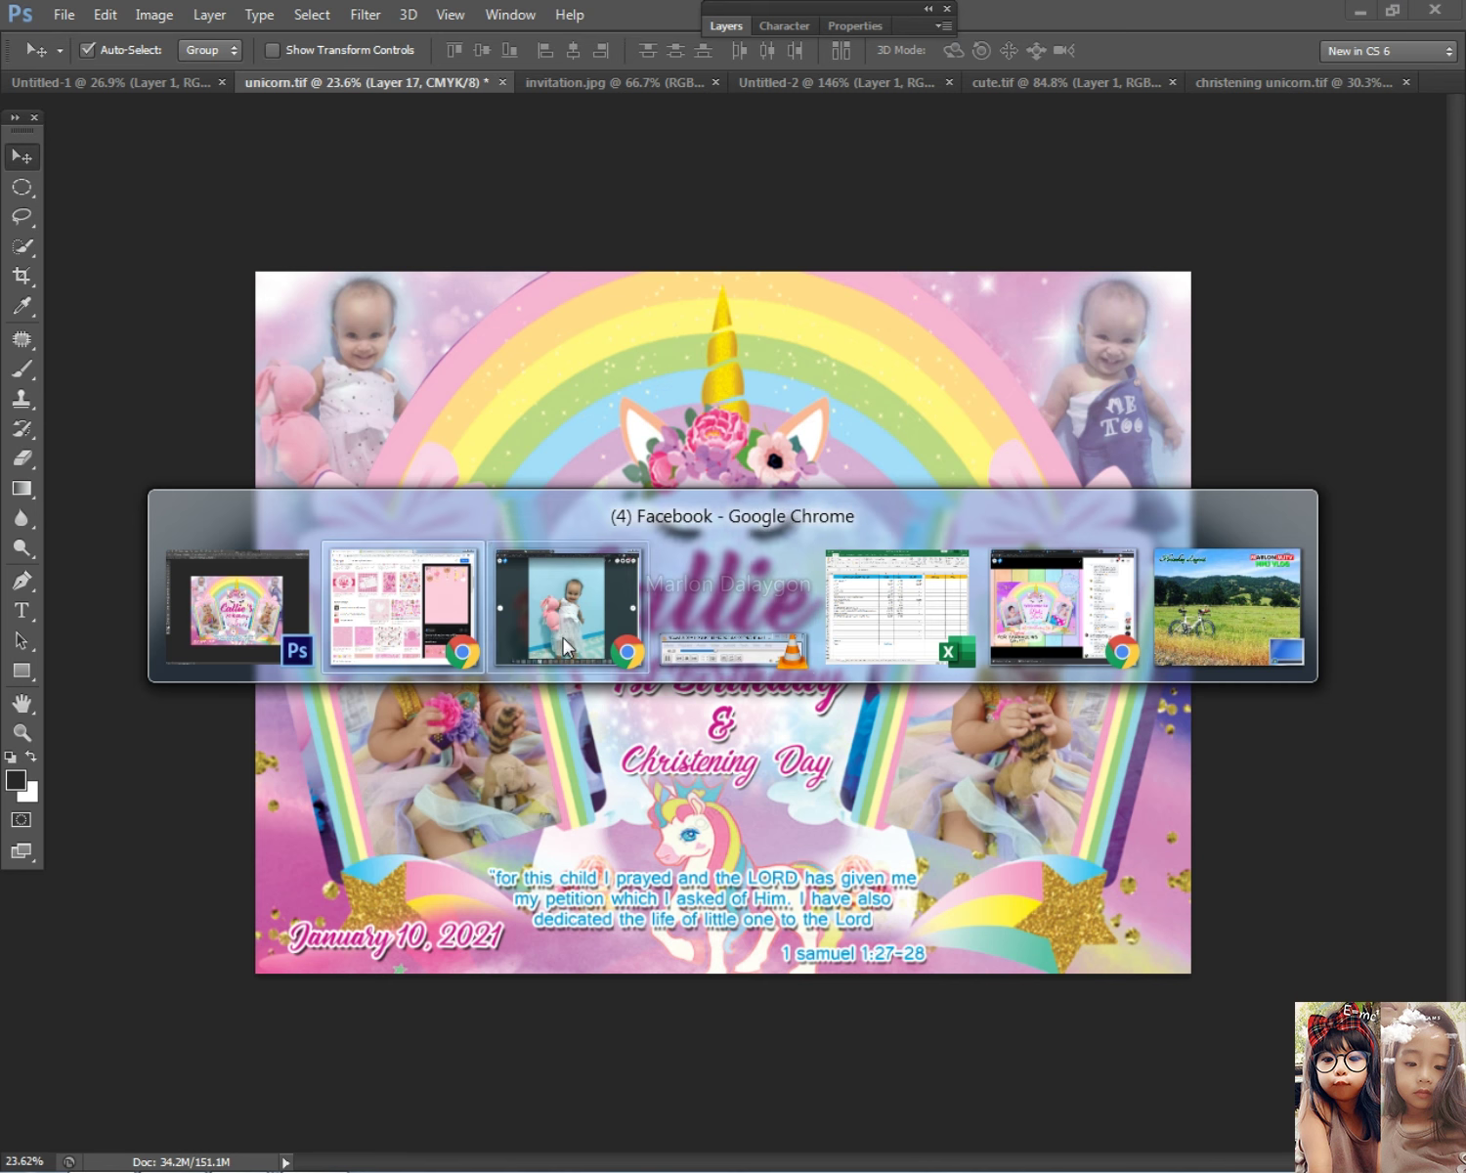
pyautogui.click(1017, 617)
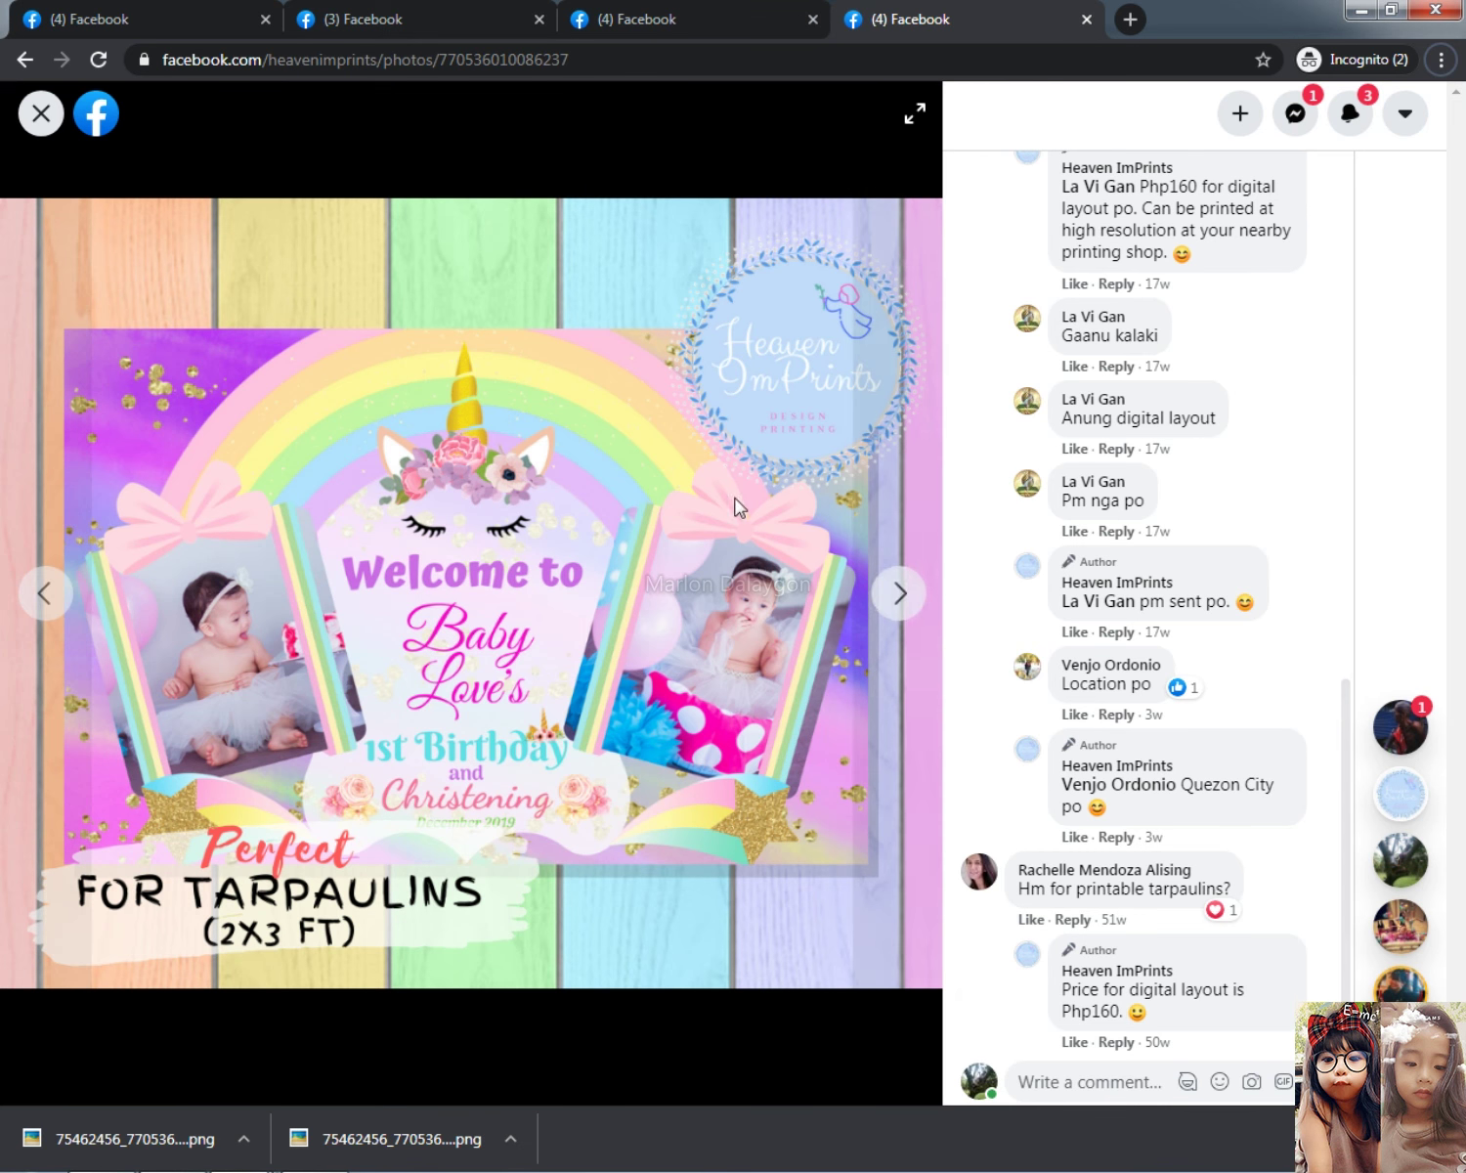
pyautogui.click(392, 13)
pyautogui.hotkey('alt', 'Tab')
pyautogui.click(442, 590)
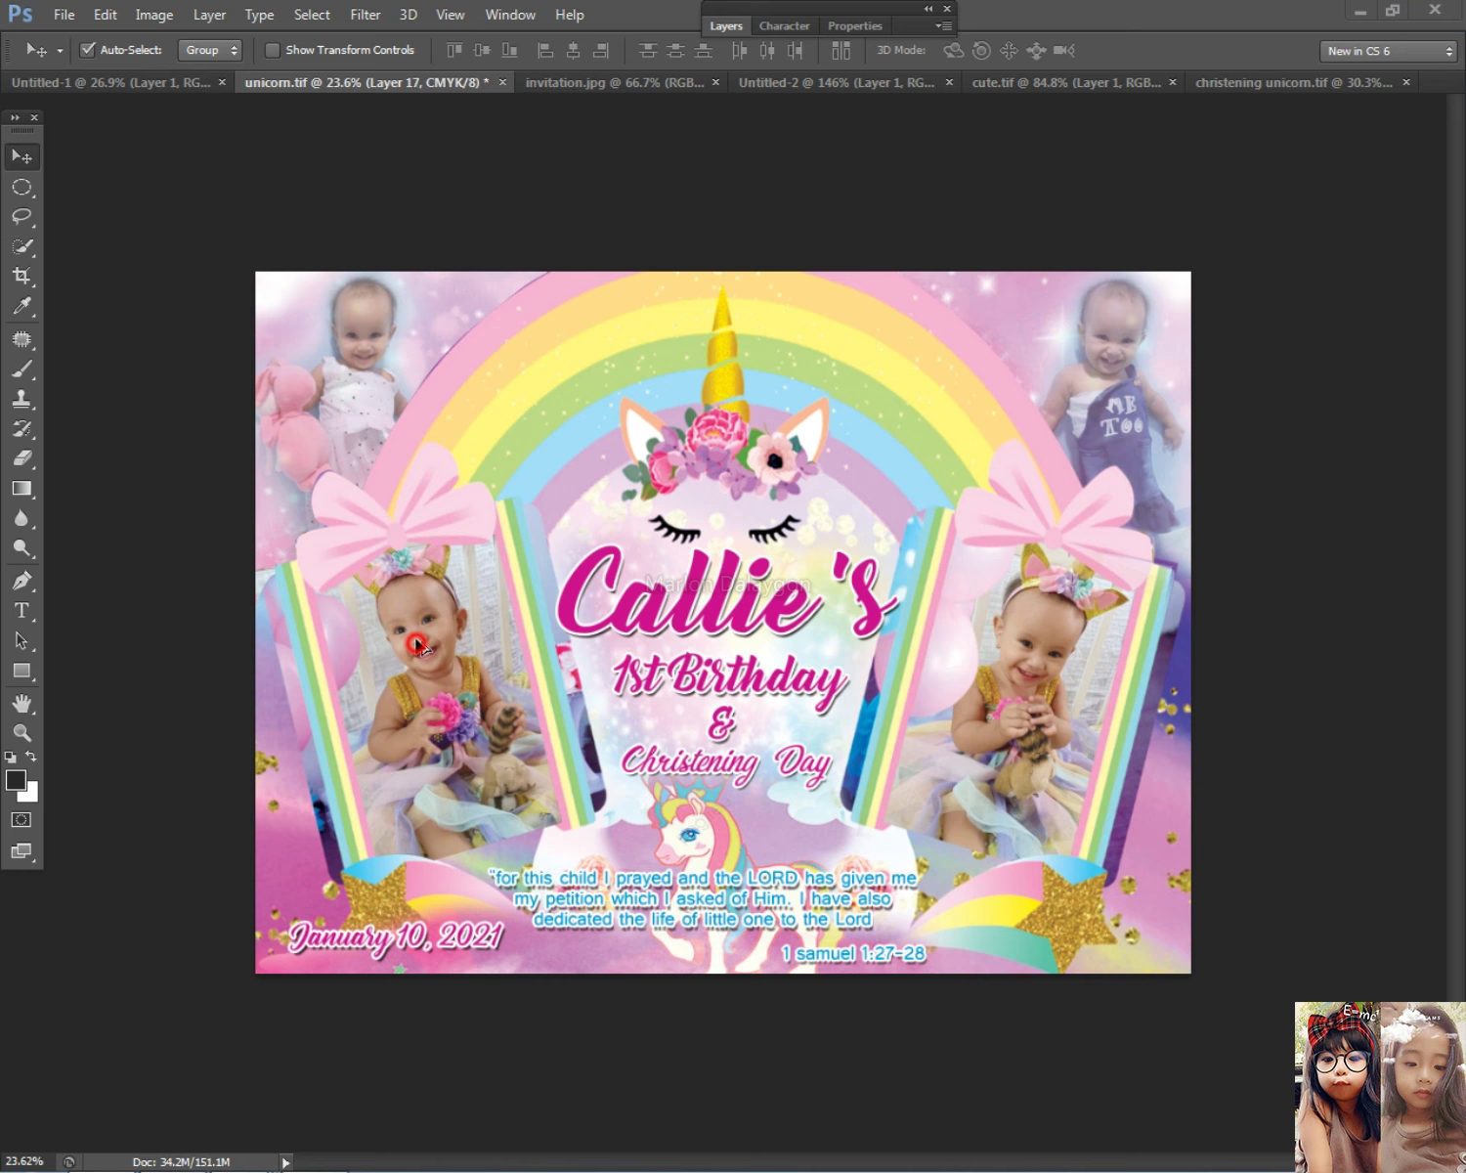
pyautogui.hotkey('alt', 'Tab')
pyautogui.click(668, 611)
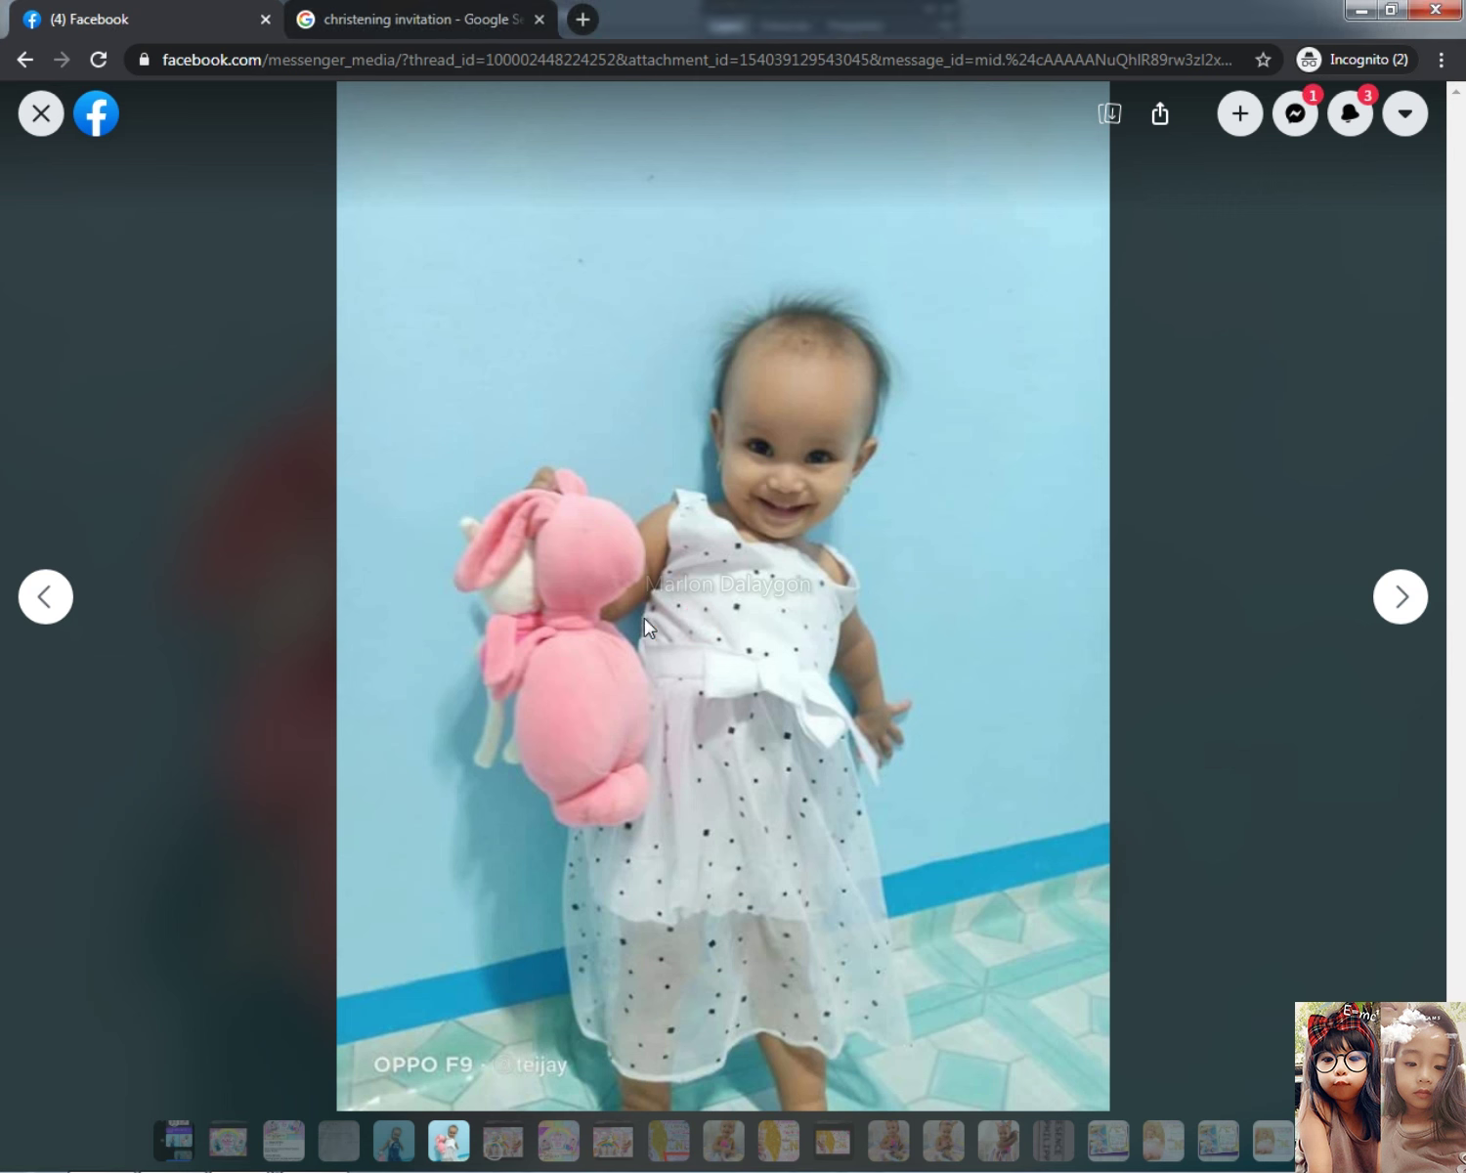
pyautogui.click(47, 108)
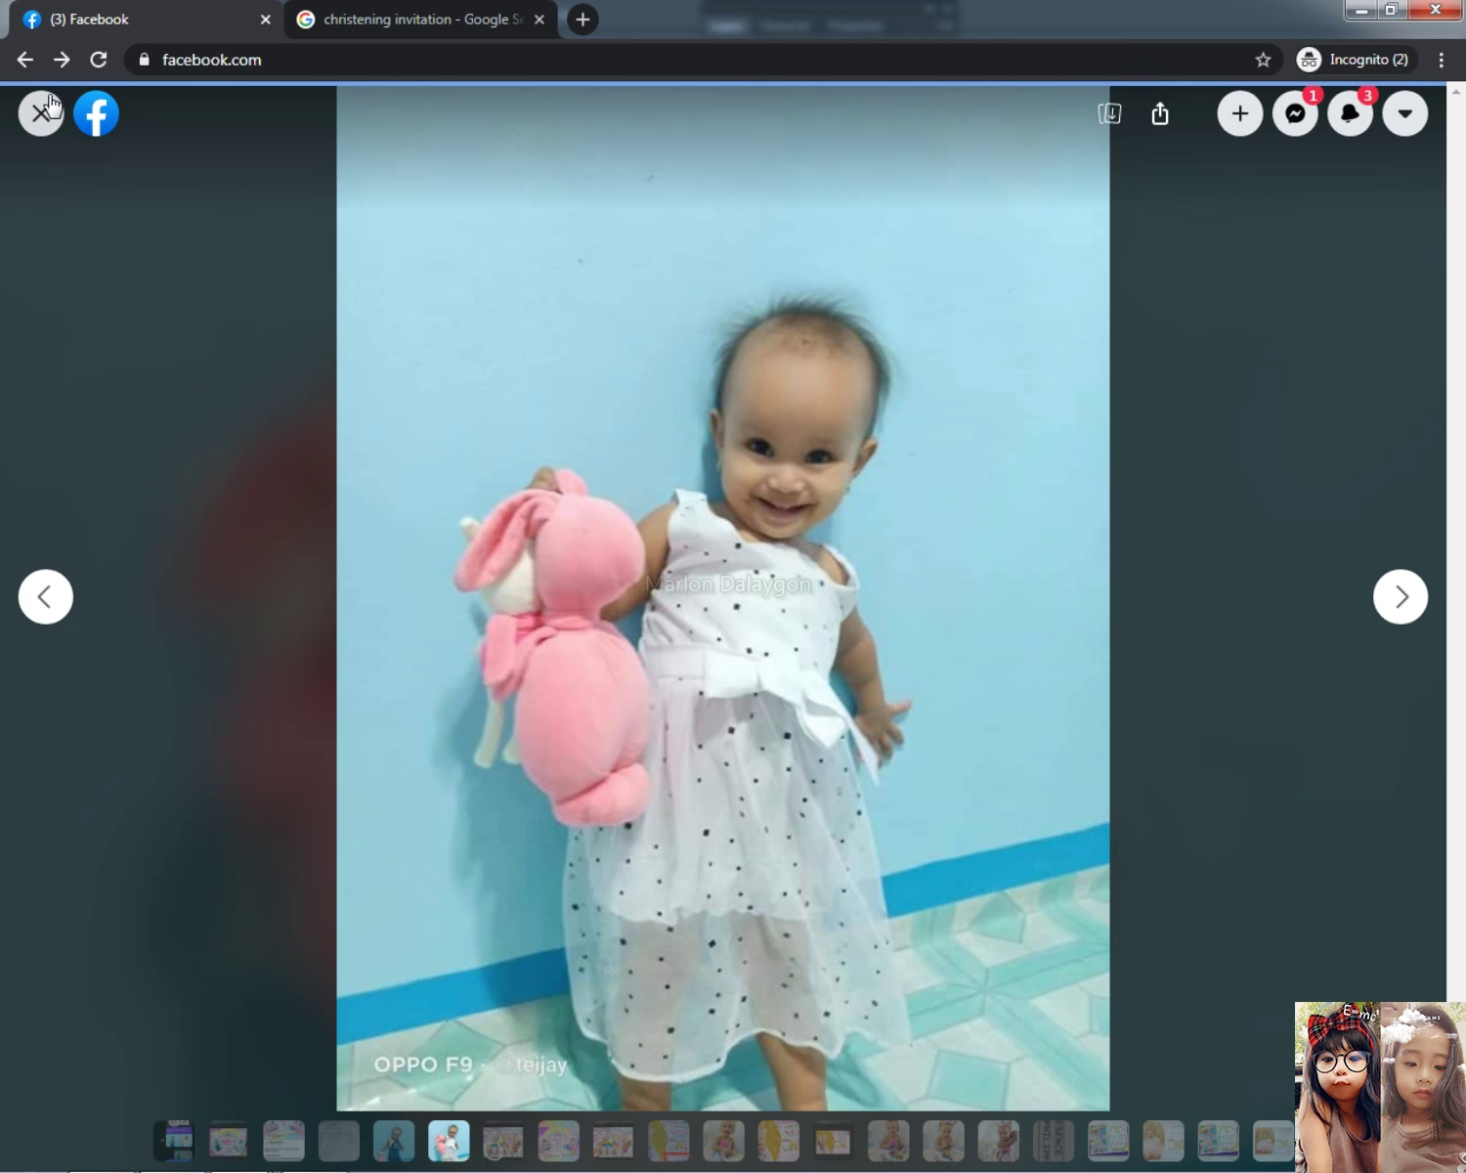
pyautogui.scroll(-8, 786, 1021)
pyautogui.scroll(-3, 797, 1138)
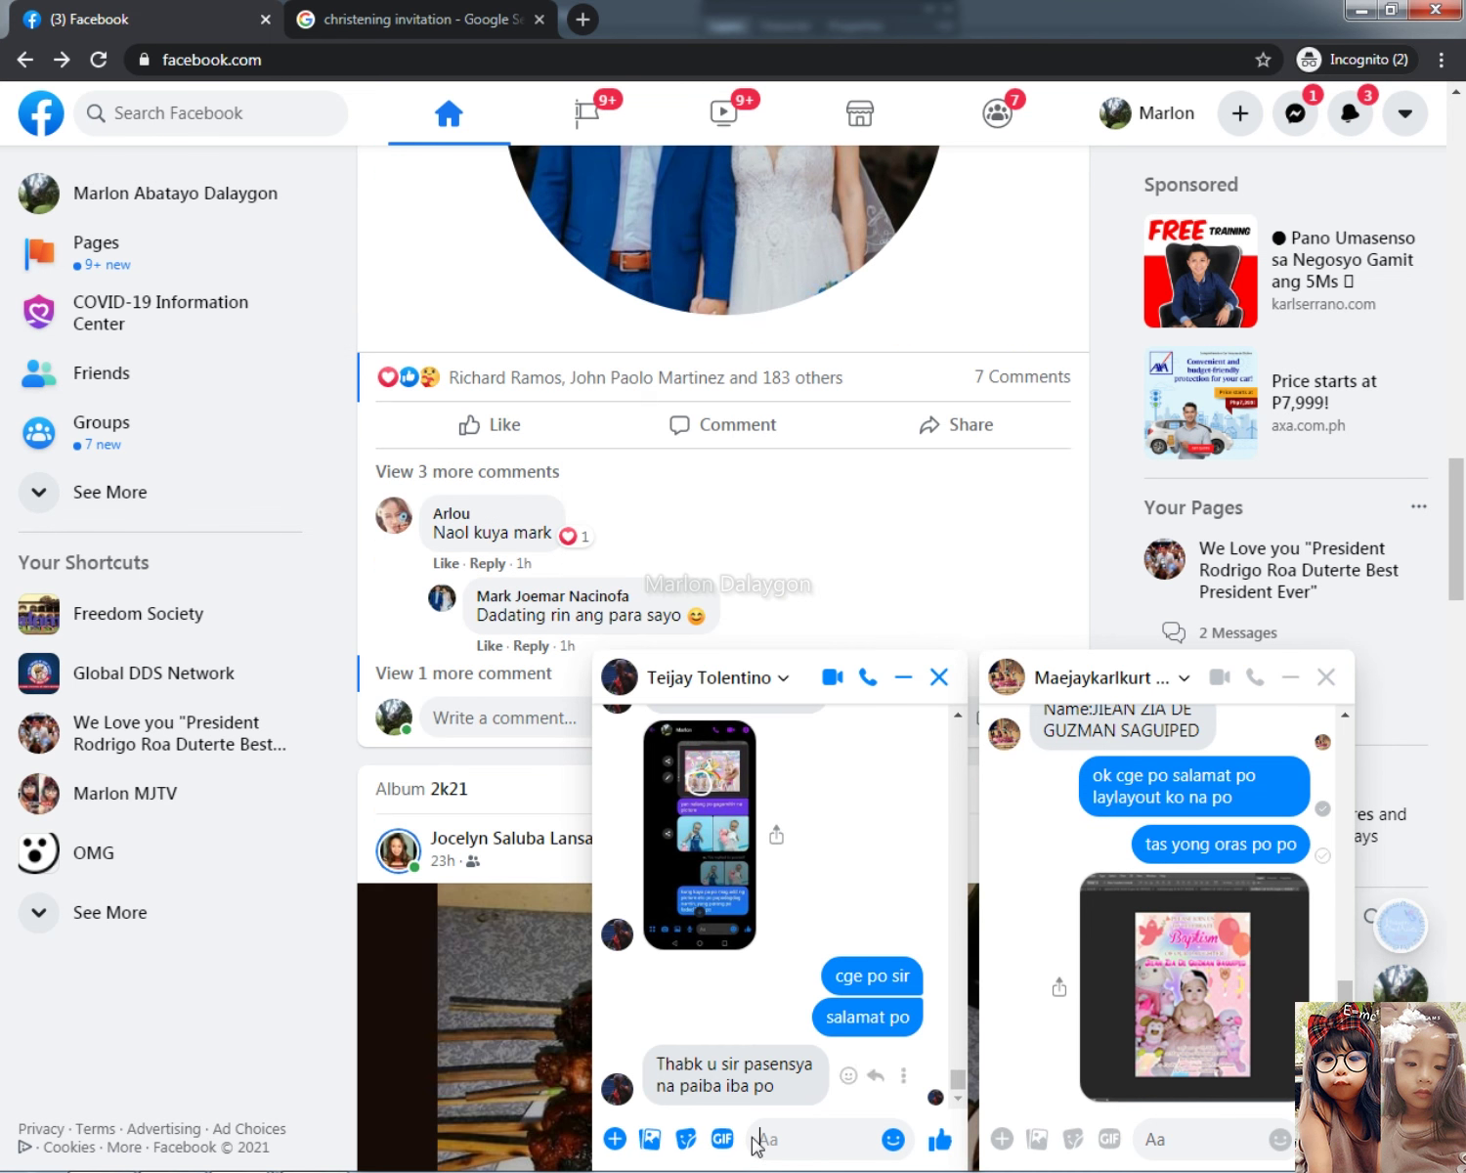
# Step: Paste the invitation image into the Messenger chat and send it with a short 'ok lang po' reply
pyautogui.click(792, 1134)
pyautogui.hotkey('ctrl', 'v')
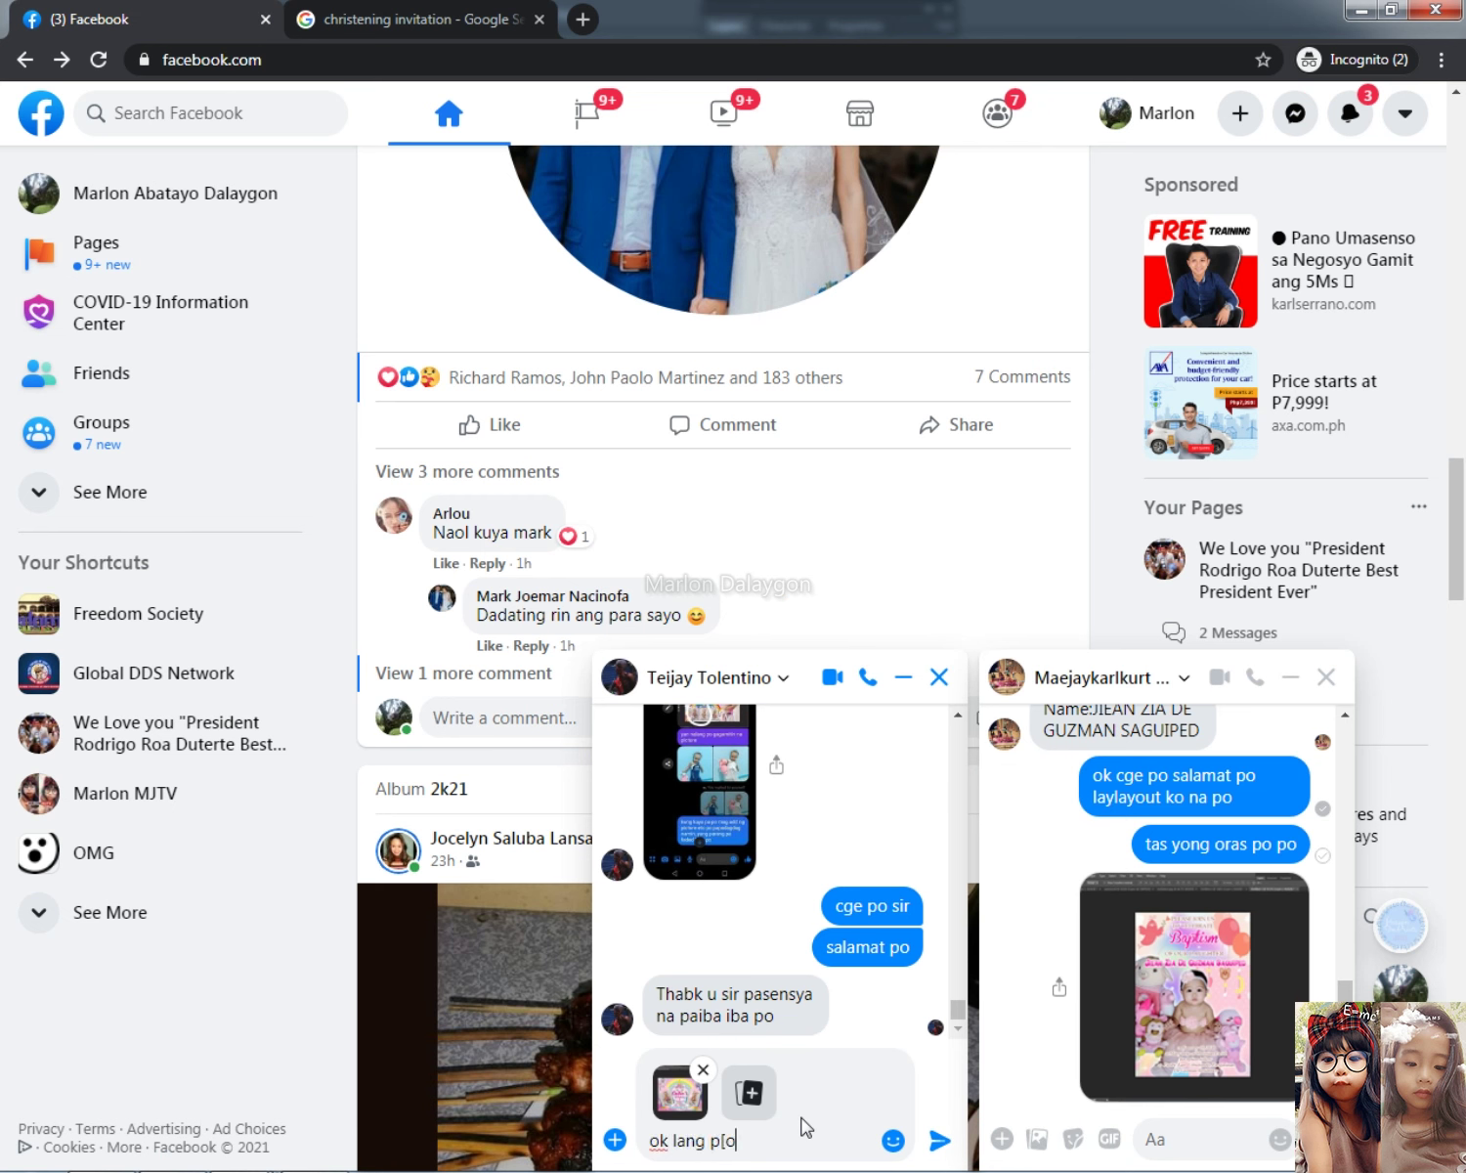
pyautogui.write('ok lang p[o')
pyautogui.press('Return')
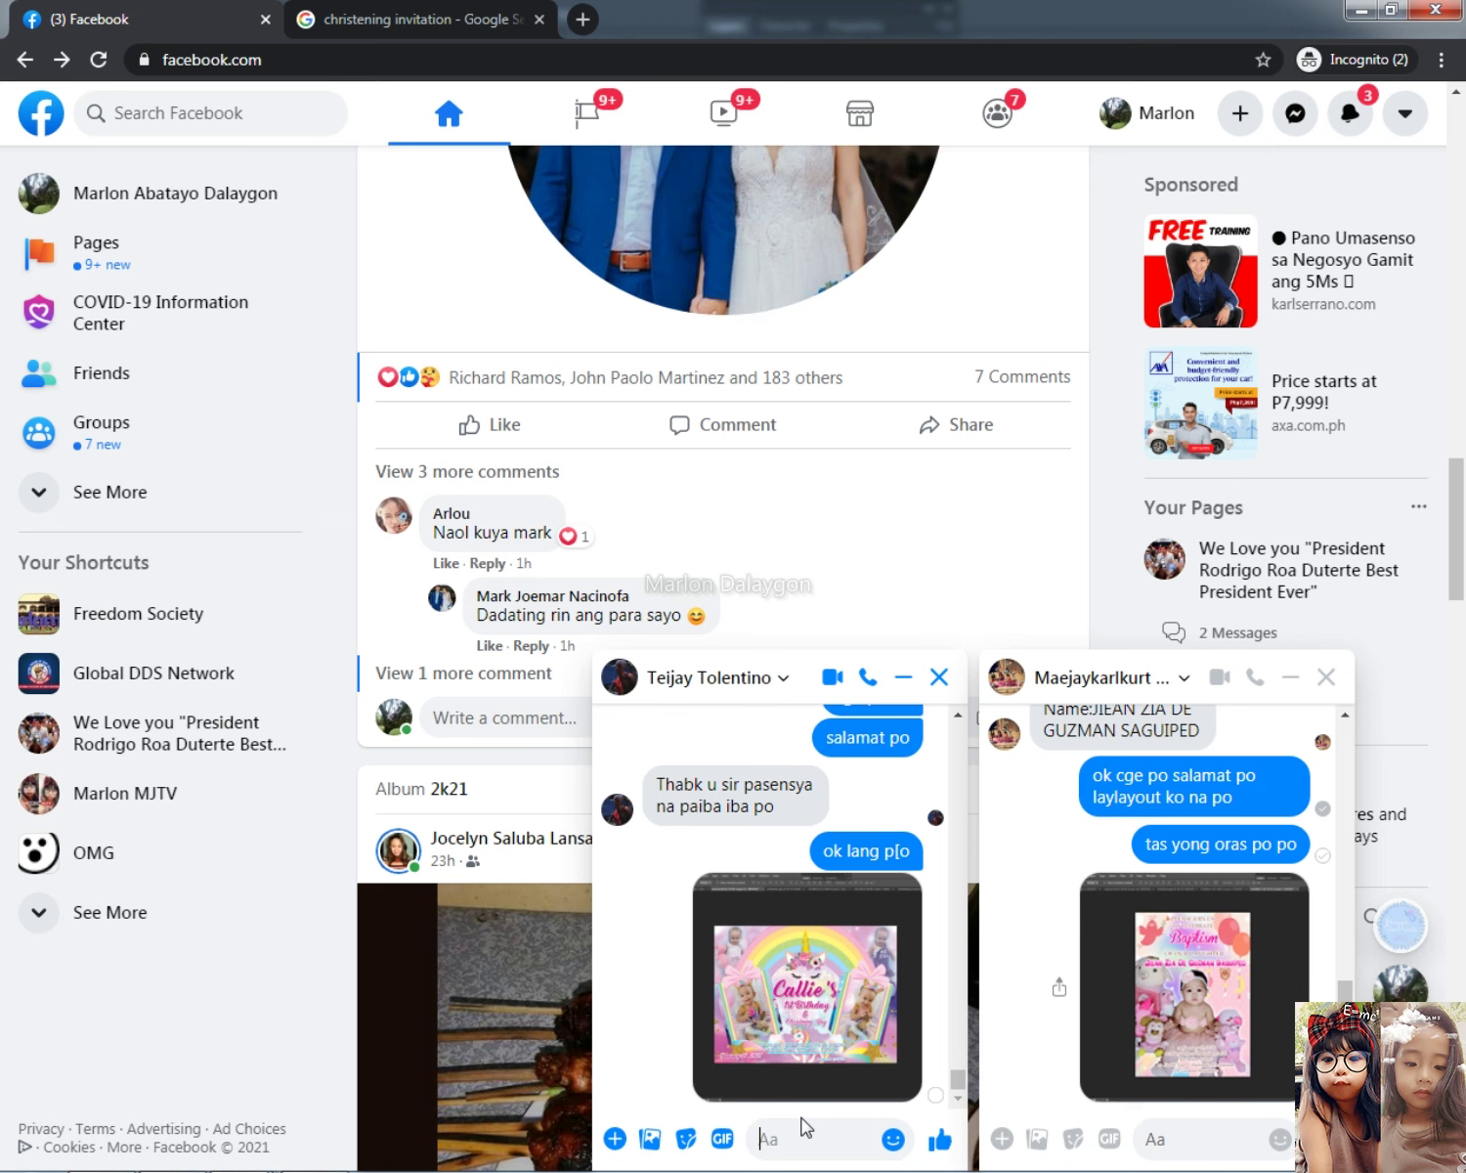
pyautogui.write('po')
pyautogui.press('BackSpace')
pyautogui.press('BackSpace')
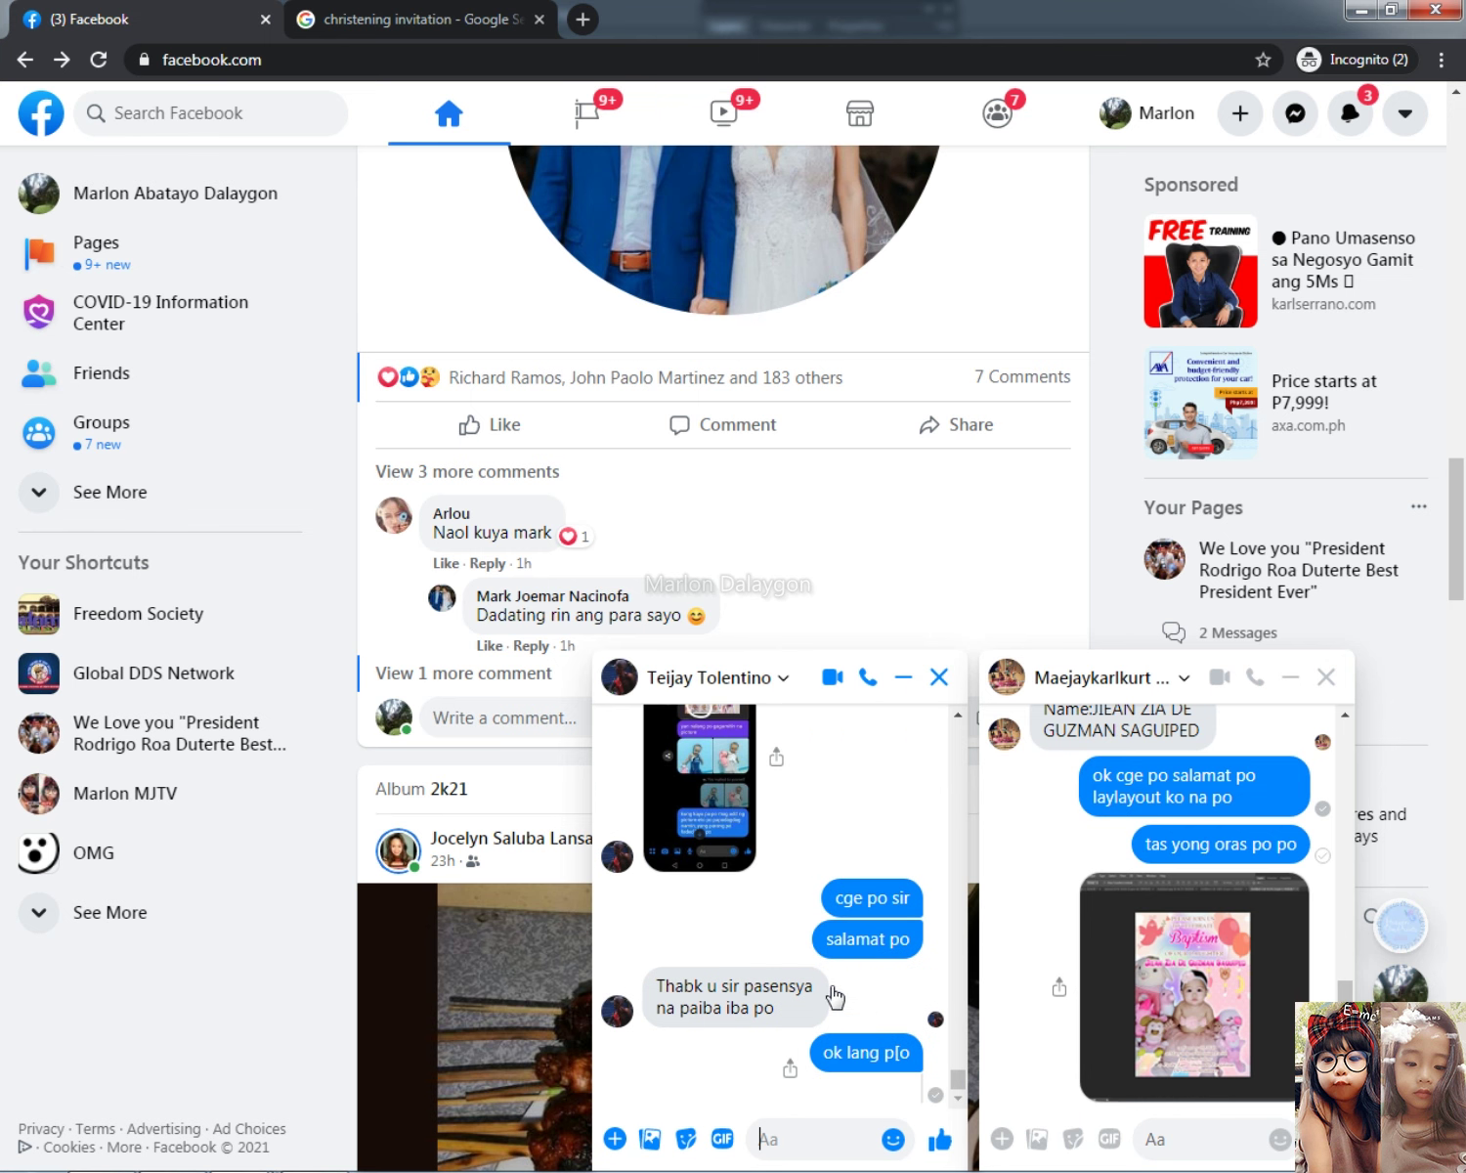
# Step: Preview the sent invitation full size, close the viewer and minimize the browser
pyautogui.click(802, 993)
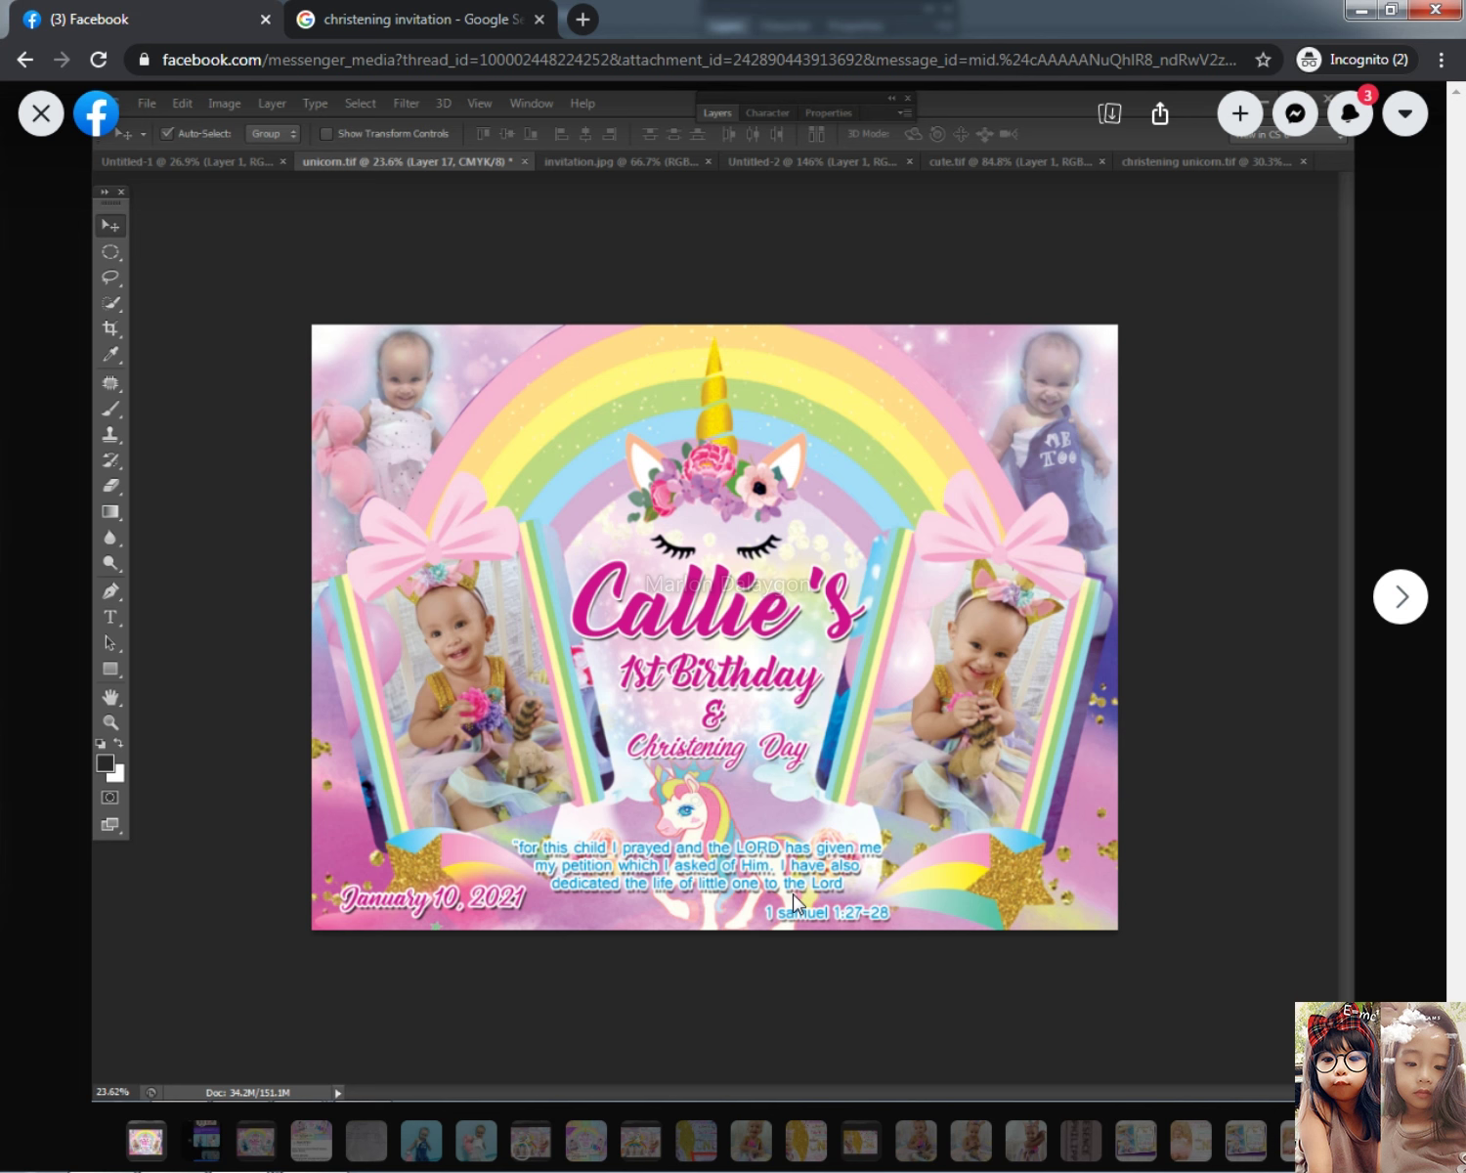
pyautogui.click(35, 134)
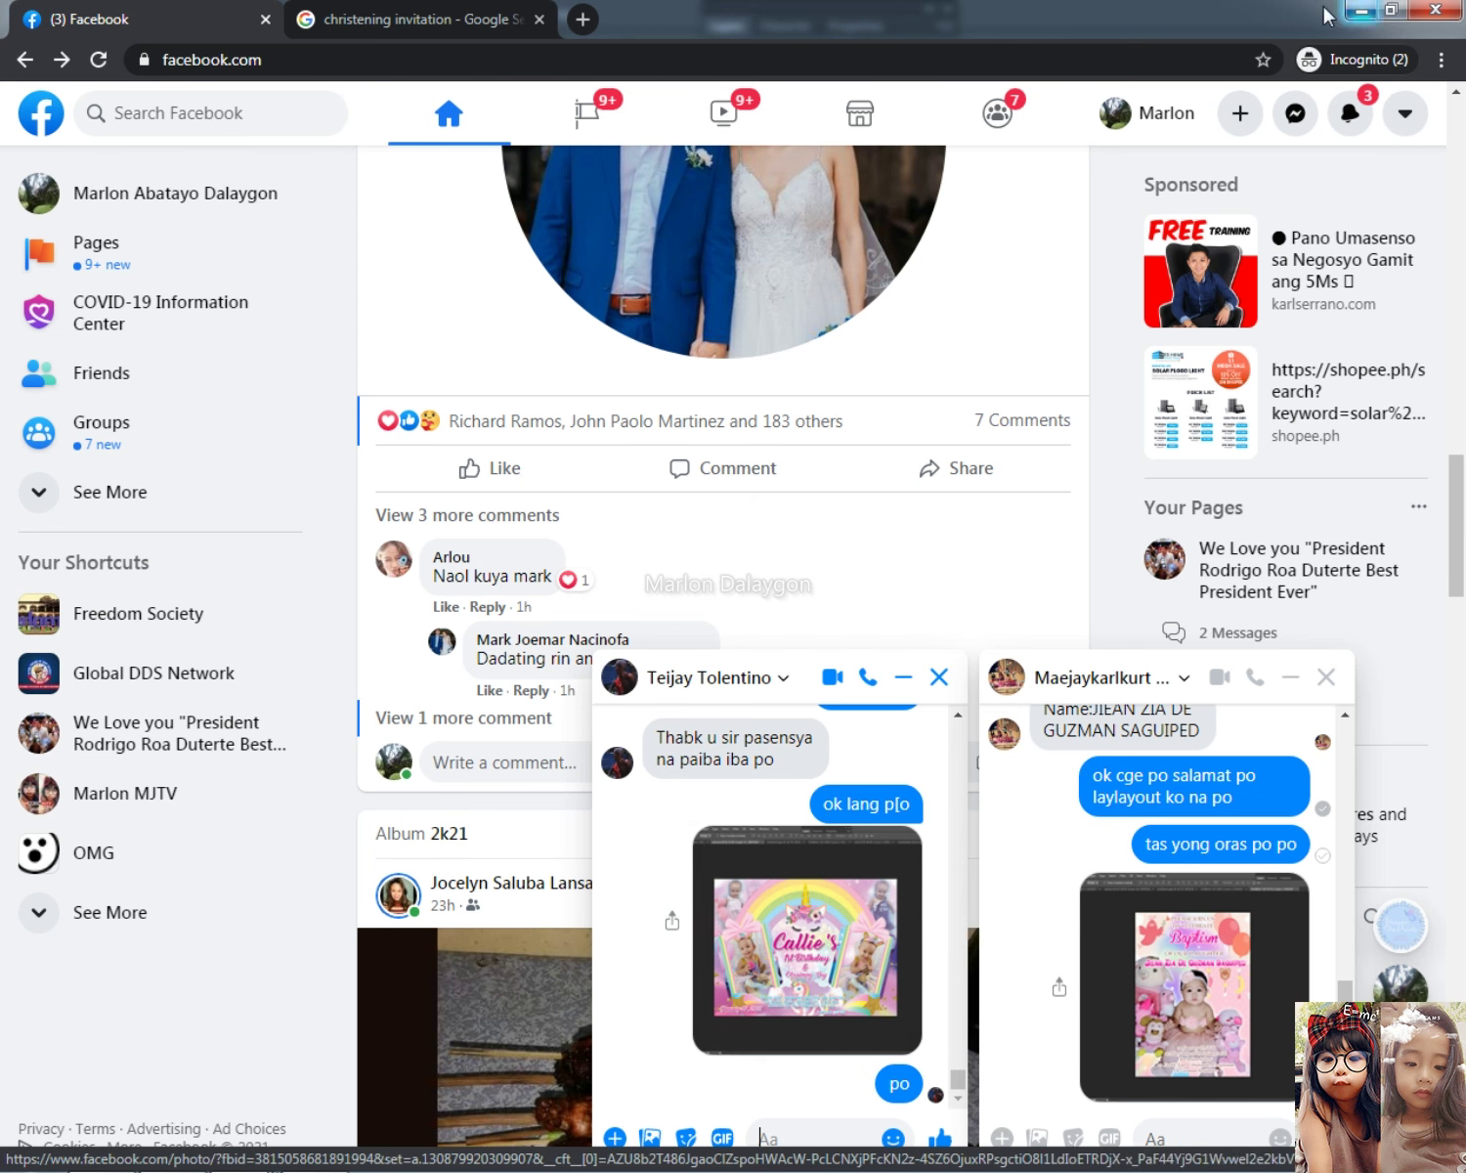
pyautogui.click(1358, 10)
# Step: Minimize Photoshop and refresh the bare desktop three times
pyautogui.click(103, 1156)
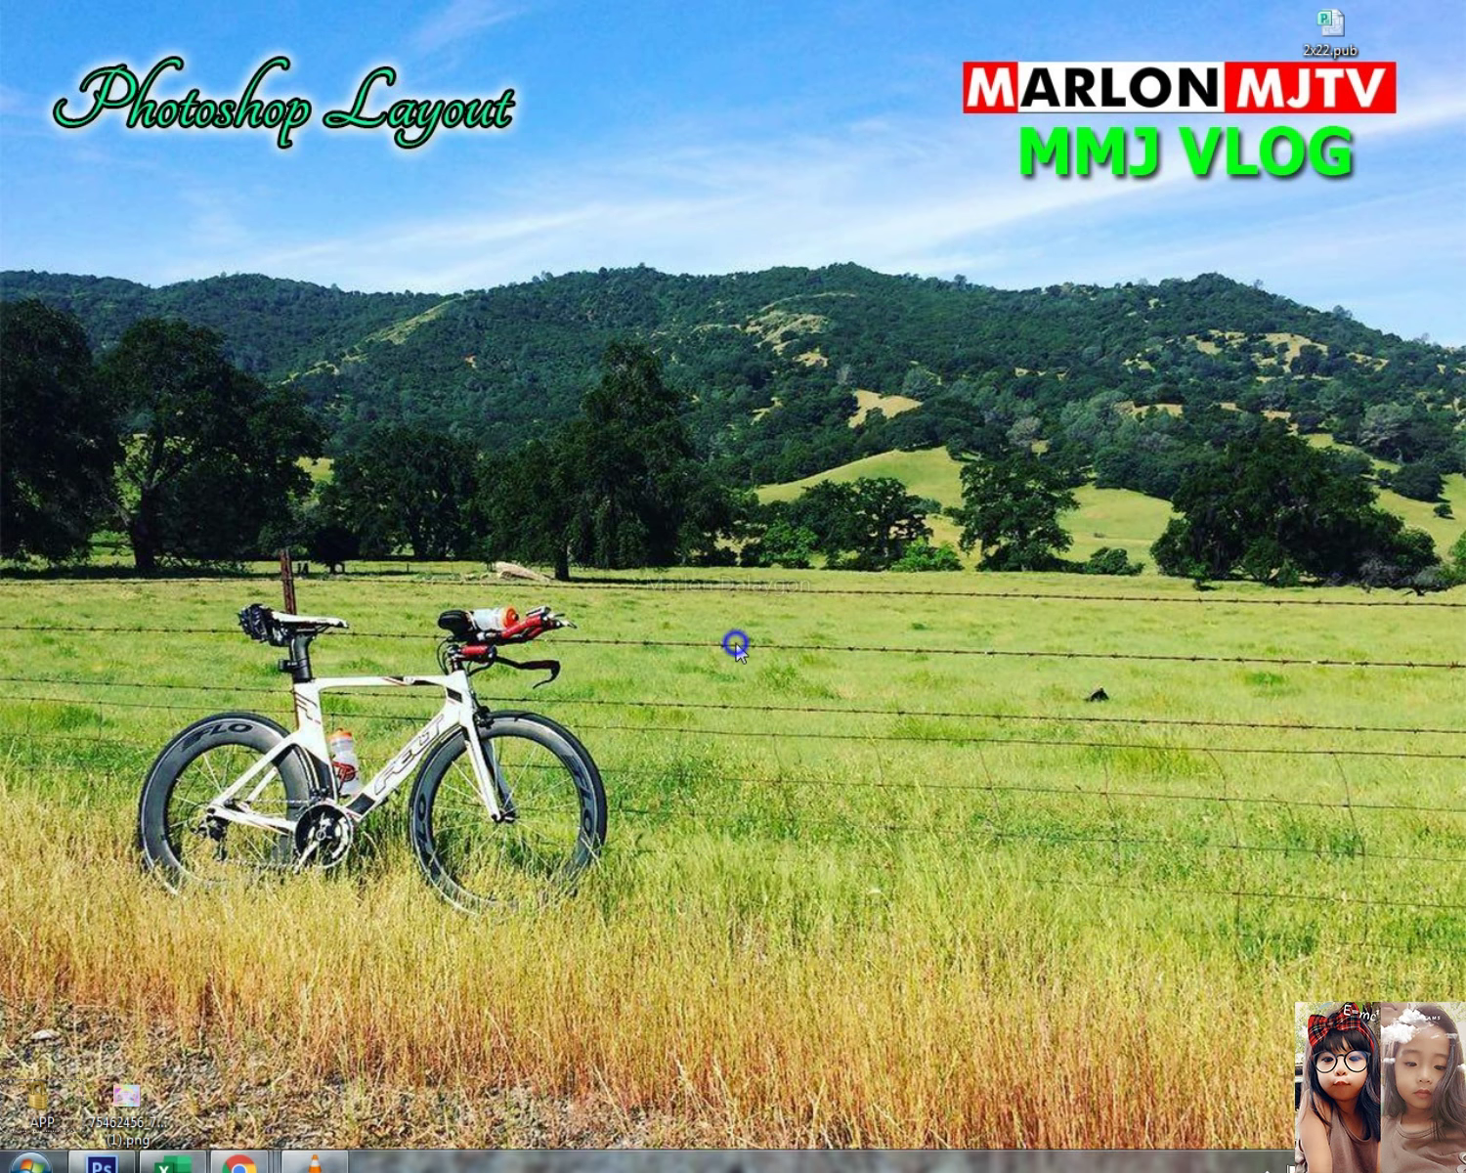
pyautogui.rightClick(729, 638)
pyautogui.click(833, 707)
pyautogui.rightClick(705, 589)
pyautogui.click(778, 656)
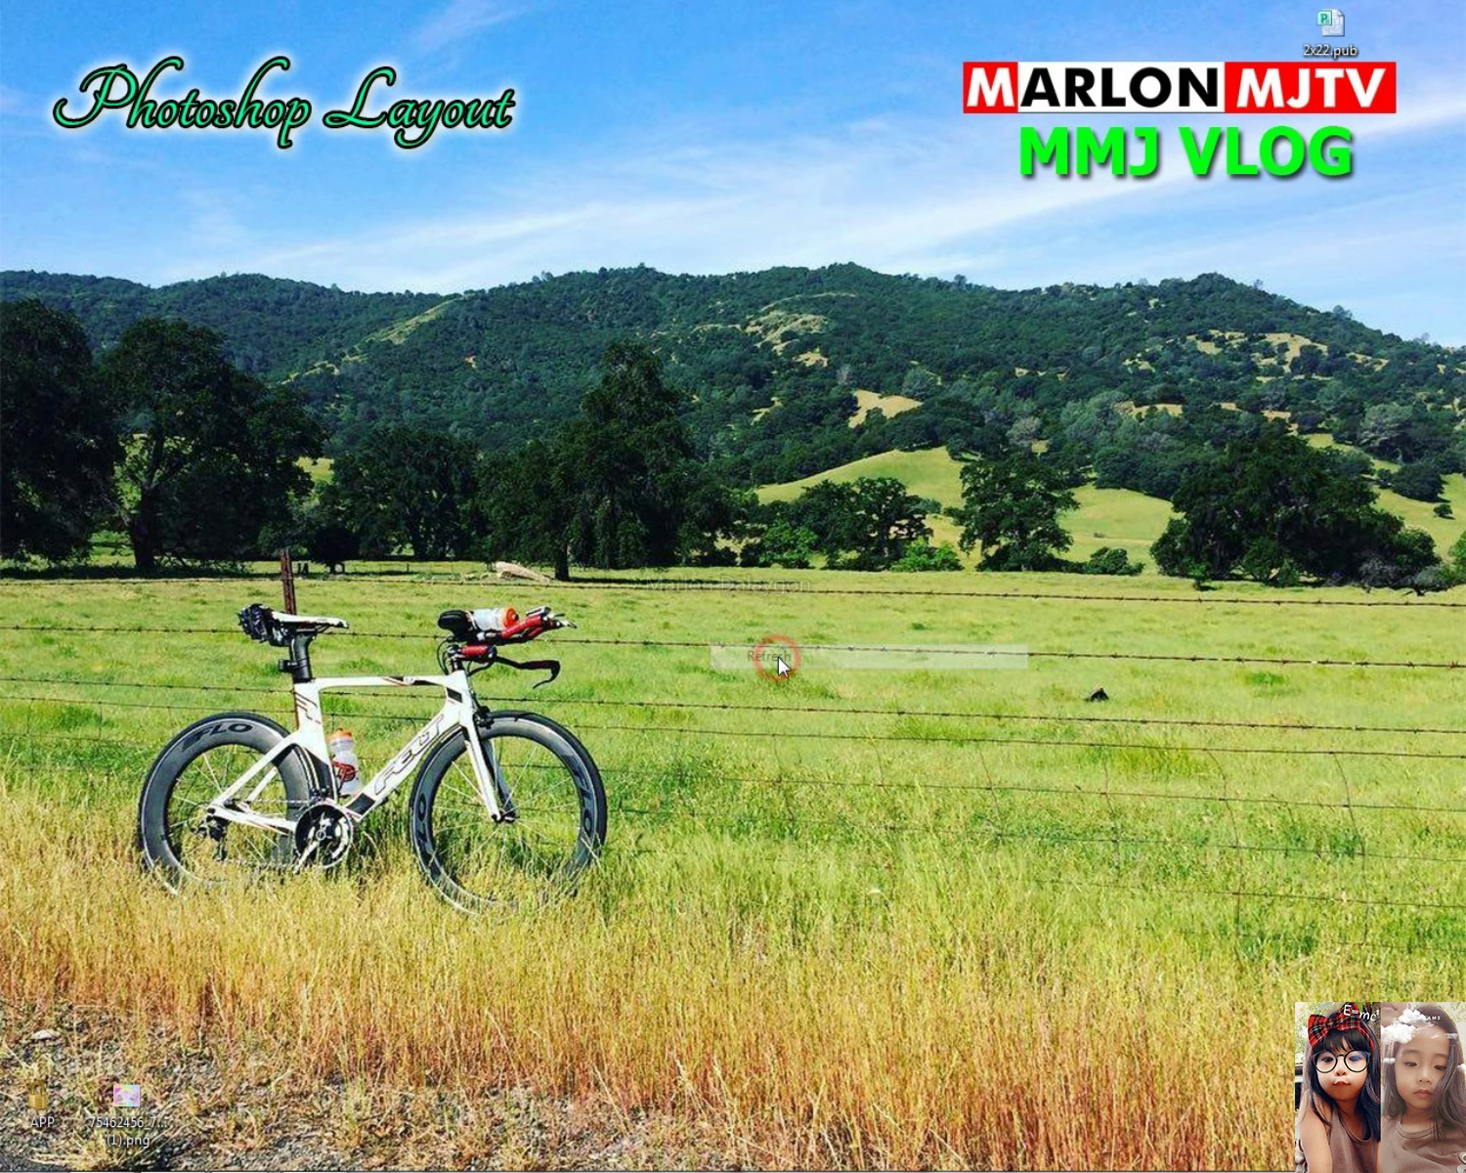
pyautogui.rightClick(672, 505)
pyautogui.click(729, 575)
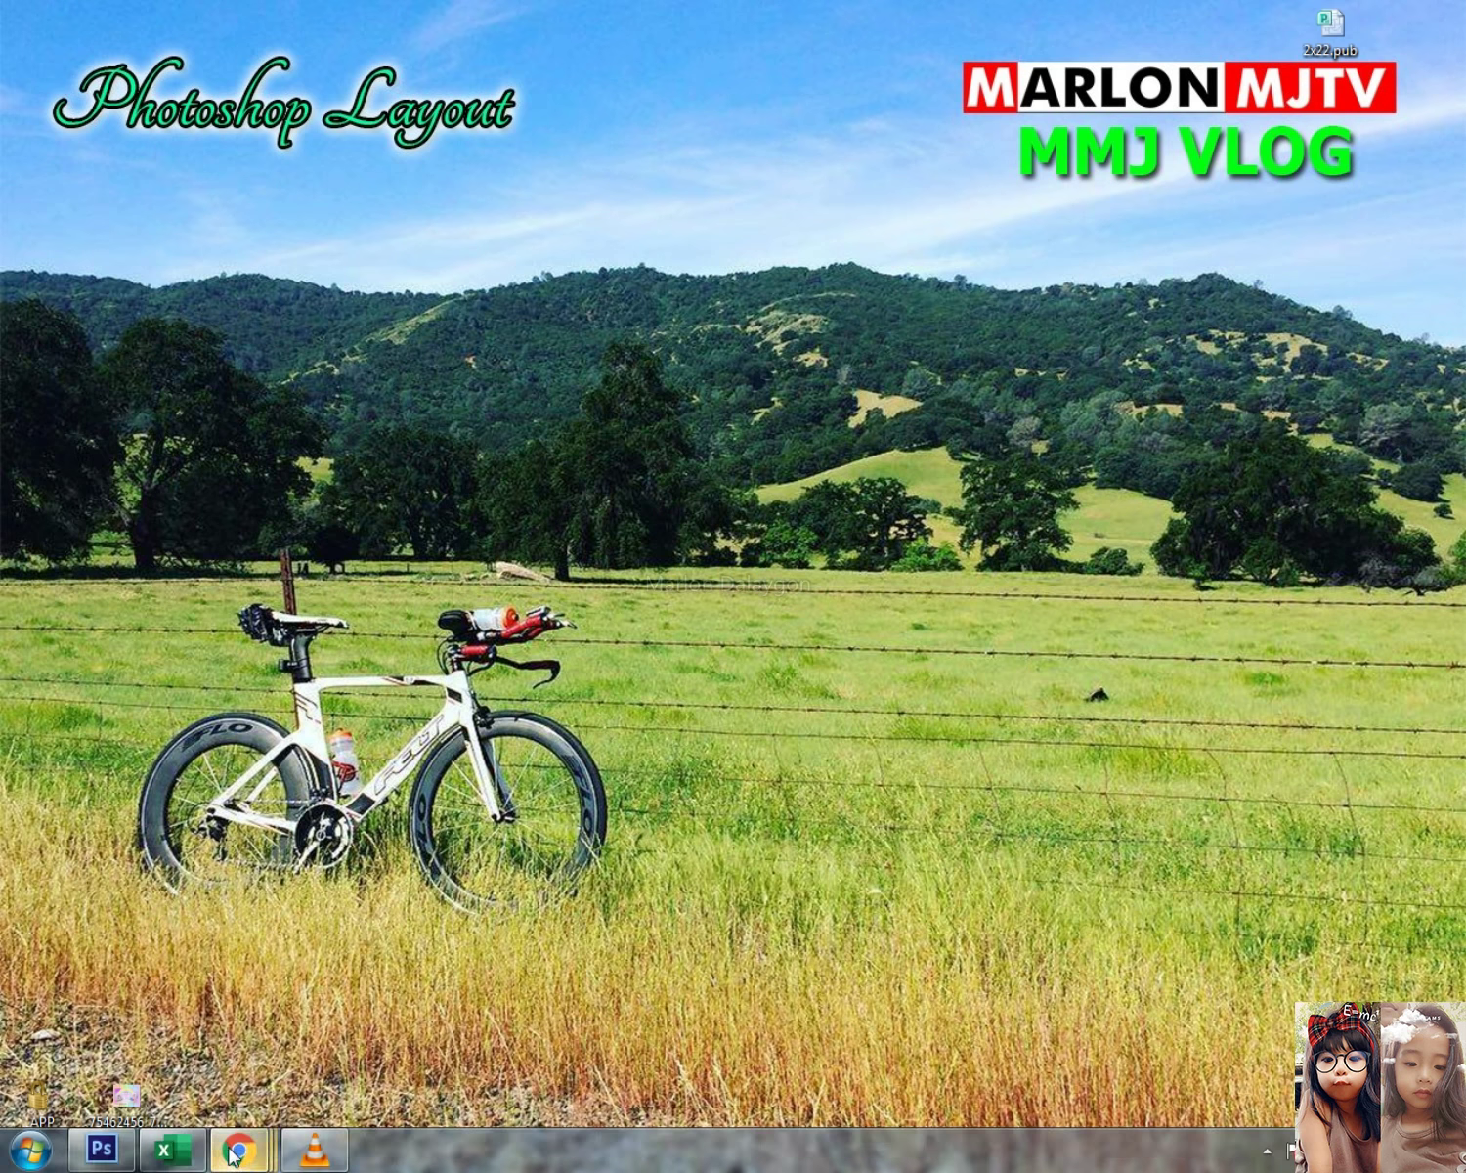